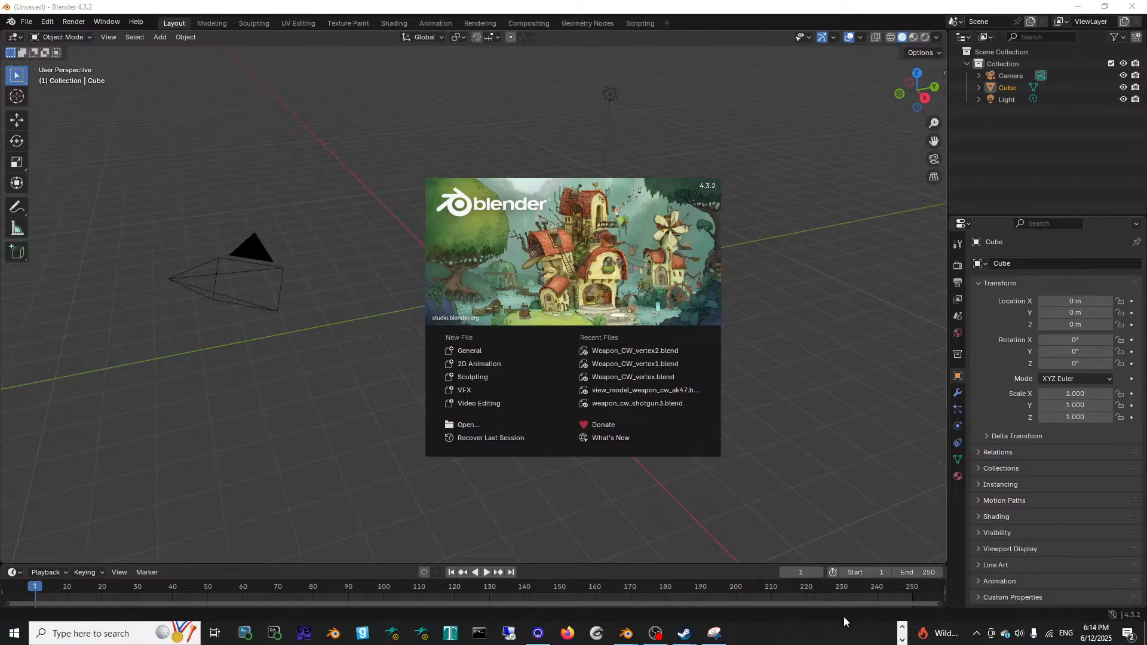
Step: Dismiss the splash screen to reach the default cube scene
click(294, 242)
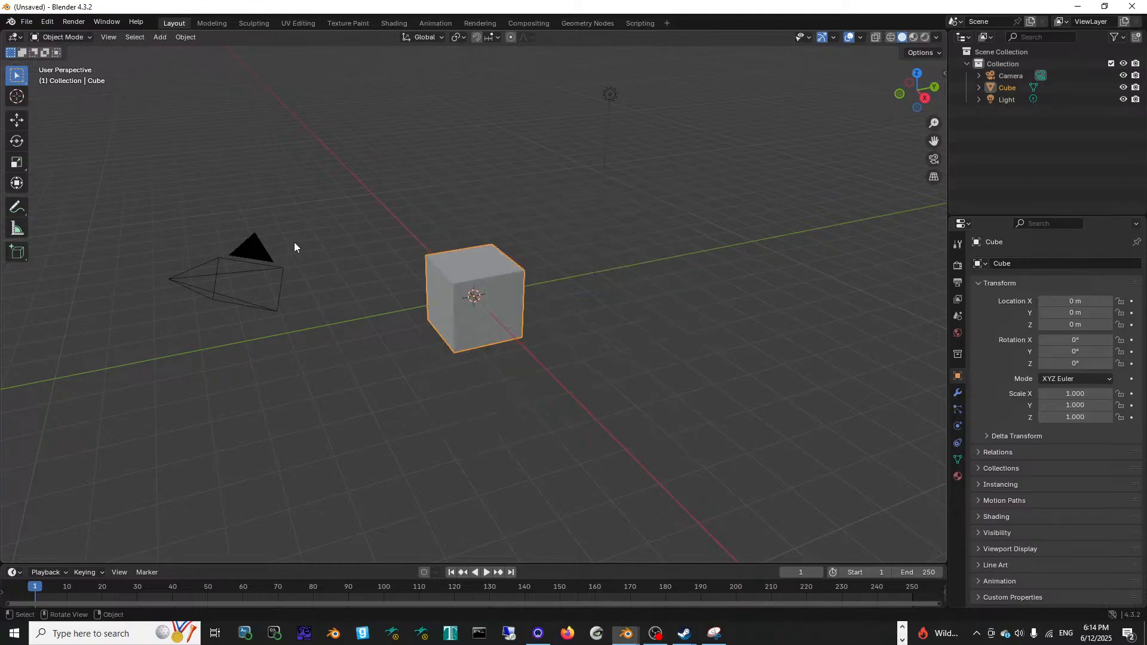
middle_drag(356, 223, 350, 212)
scroll(350, 211, up, 2)
click(26, 21)
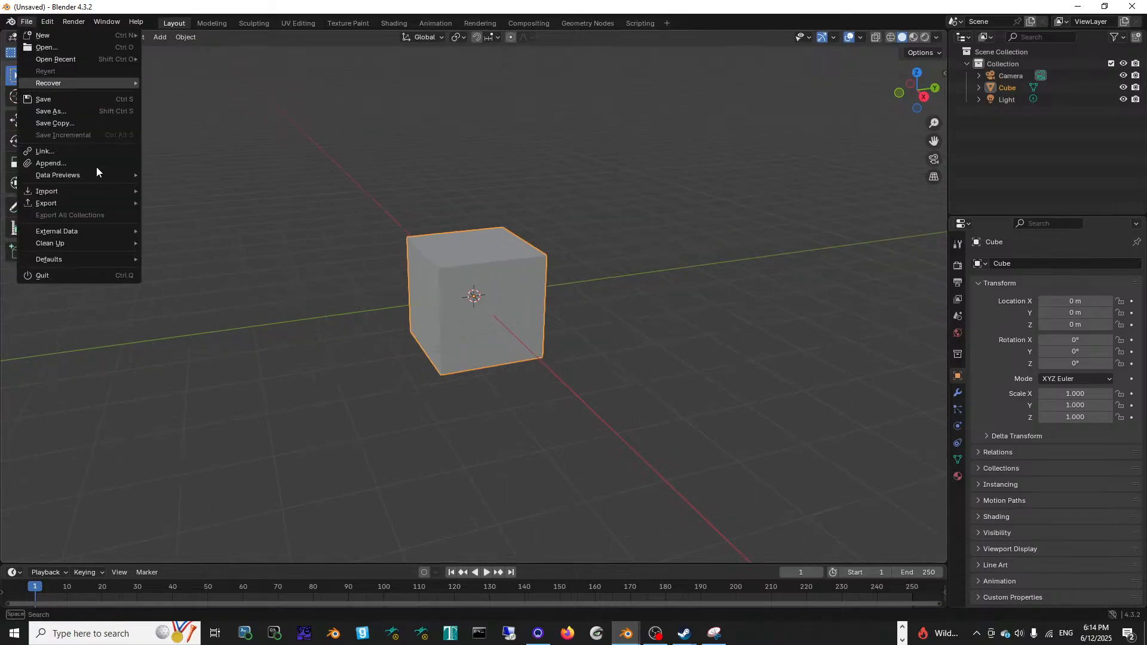
mouse_move(99, 190)
click(264, 323)
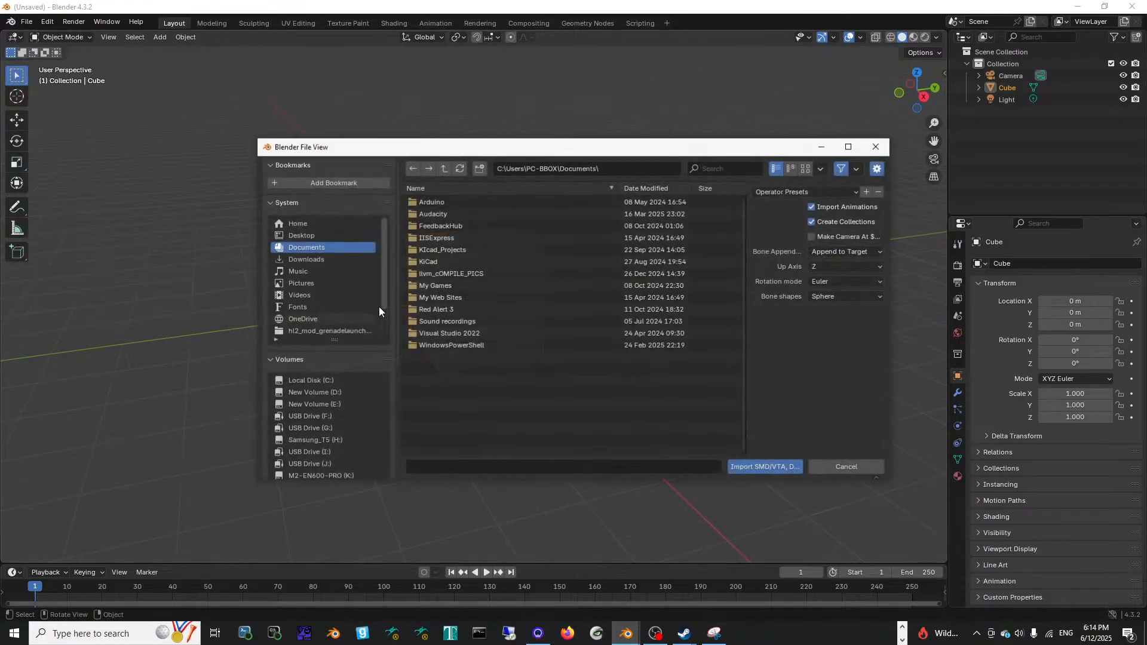
click(350, 443)
scroll(520, 352, down, 8)
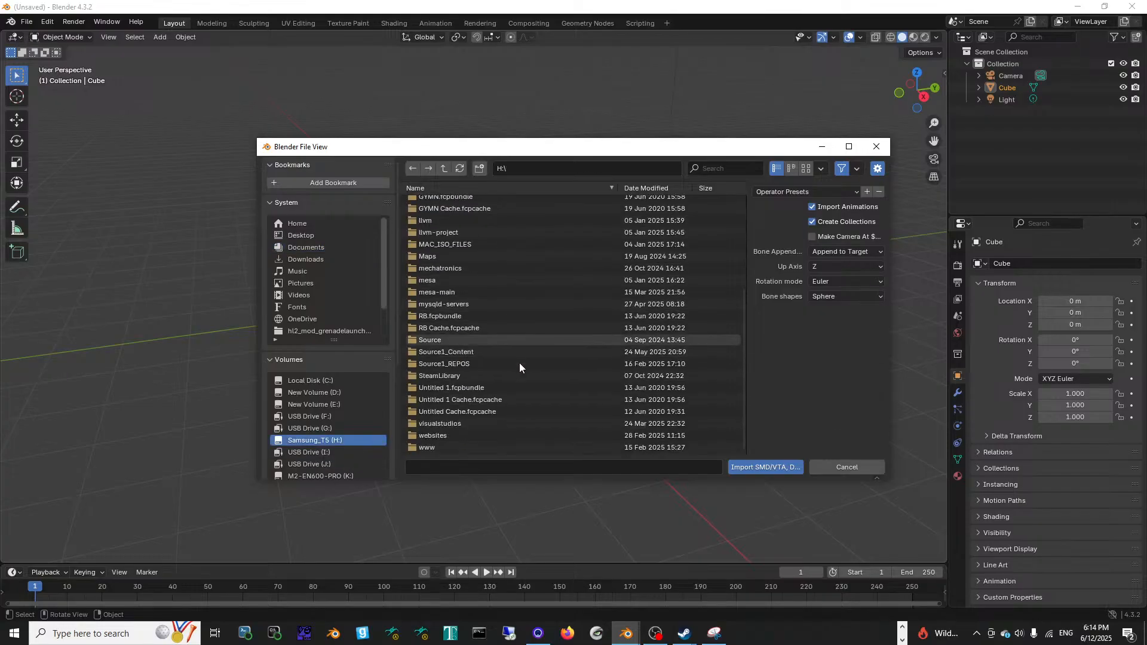
scroll(518, 368, up, 5)
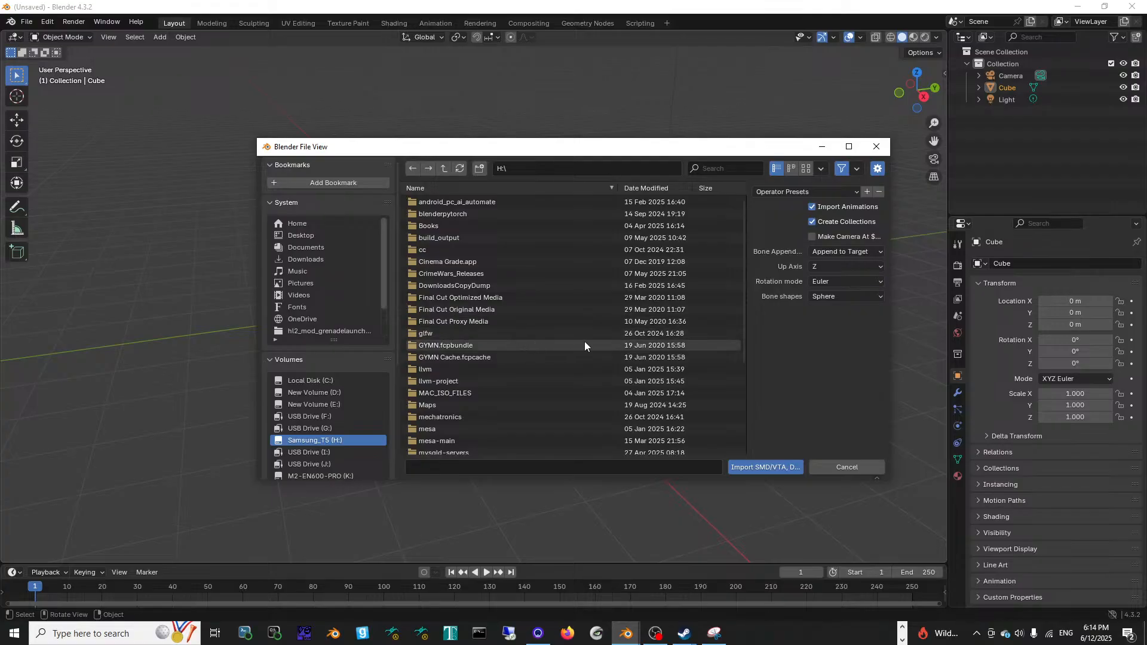
scroll(556, 335, down, 2)
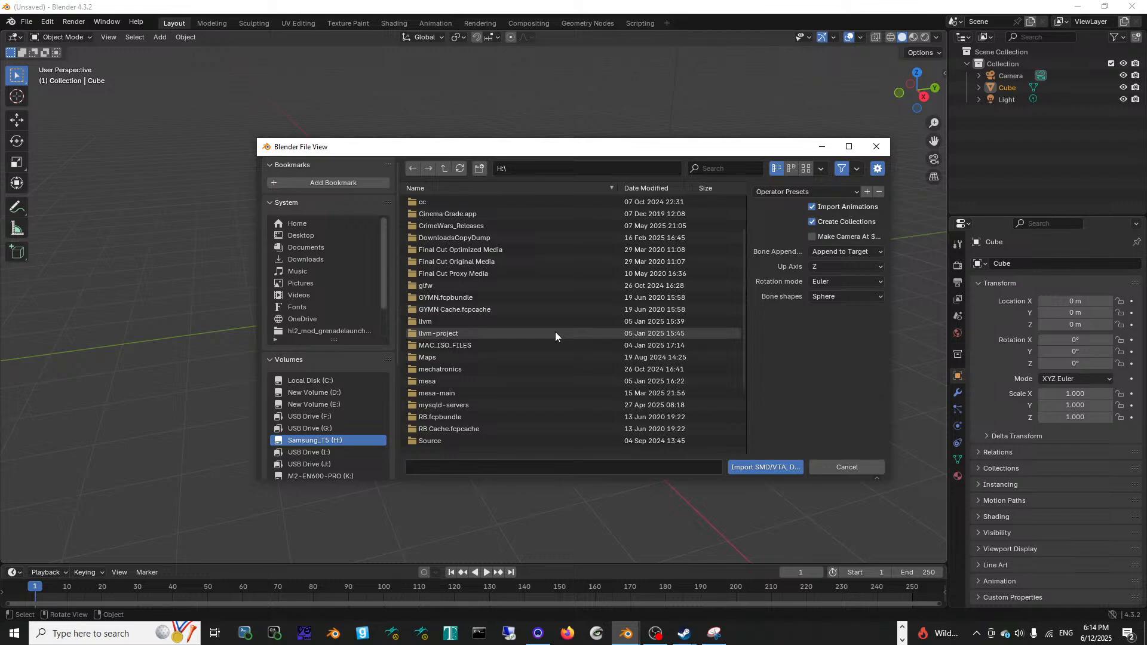
click(876, 146)
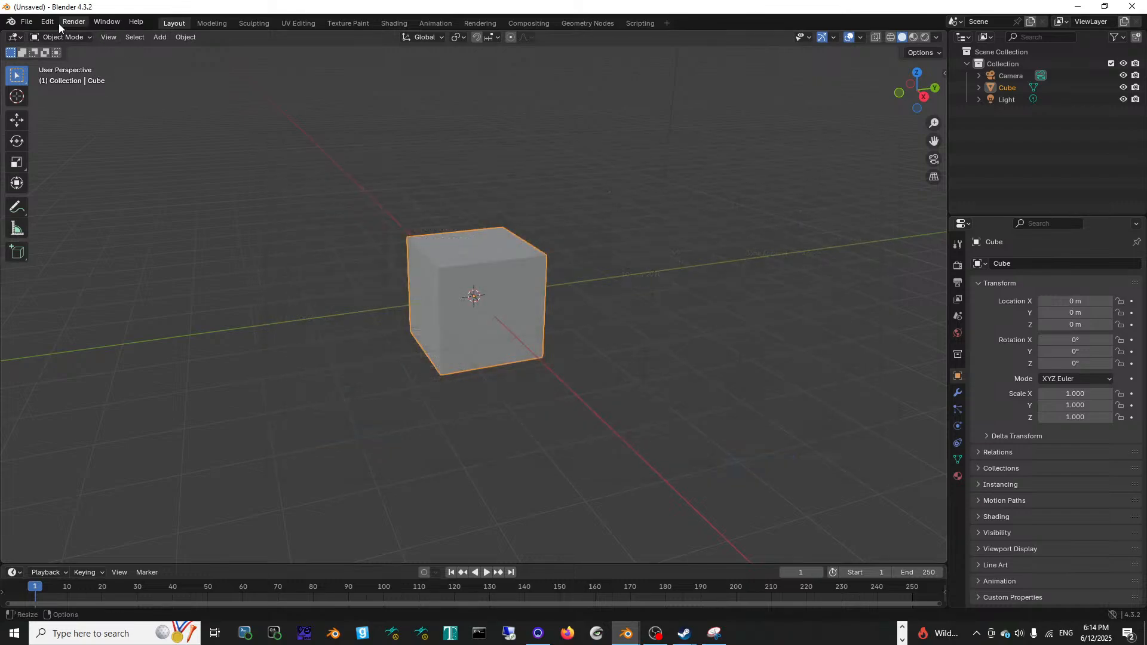
Step: Check in the preferences that the Blender Source Tools add-on is enabled, and close them
click(49, 22)
click(77, 175)
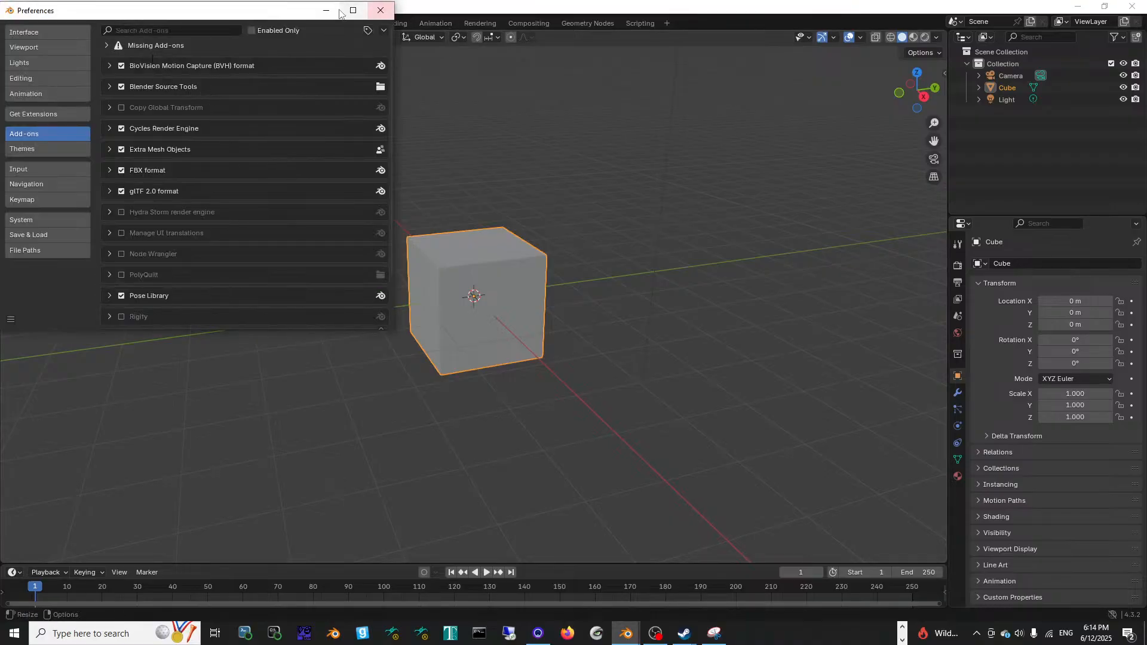
click(381, 11)
Step: Start a Source Engine import and browse to the Samsung_T5 (H:) drive
click(27, 22)
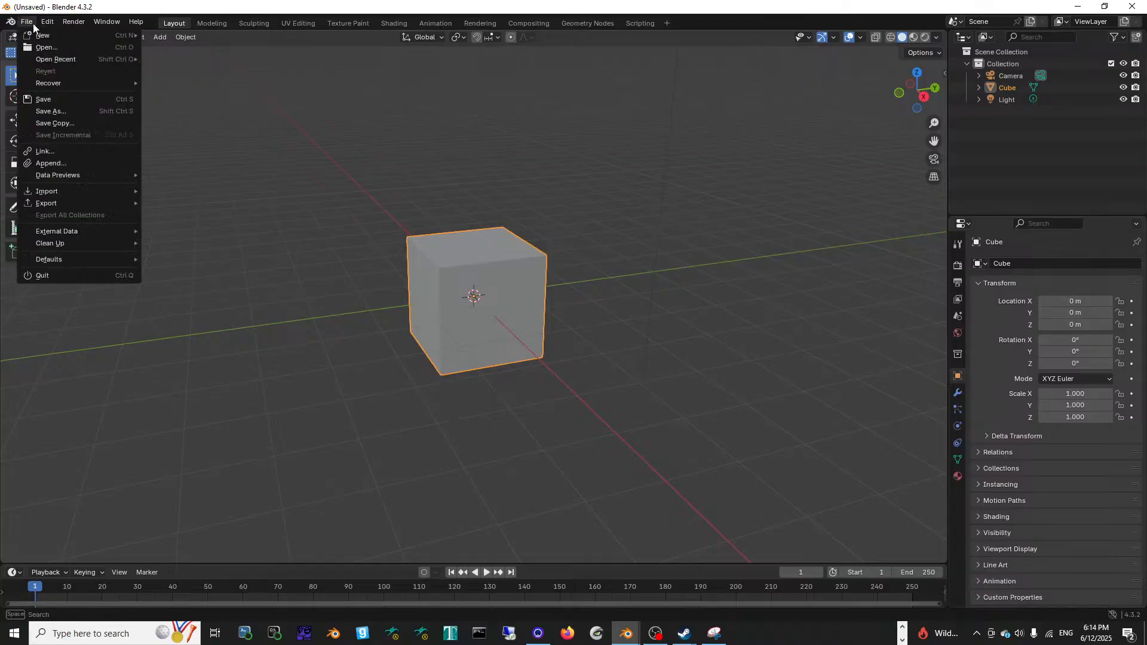
mouse_move(75, 188)
click(239, 312)
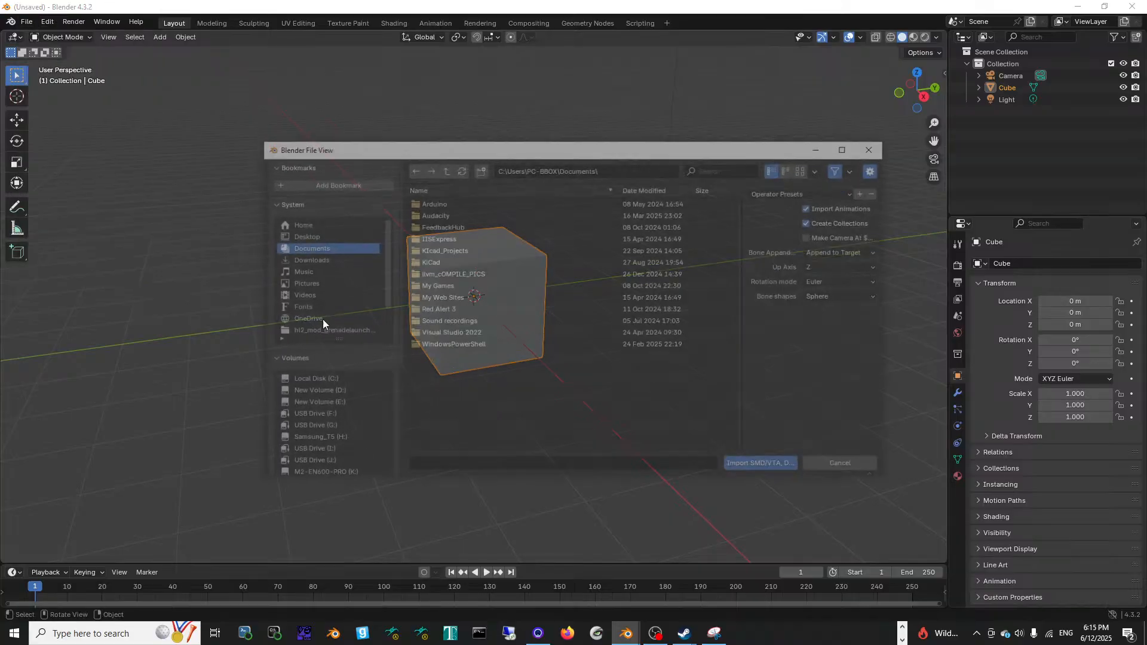
scroll(335, 402, down, 2)
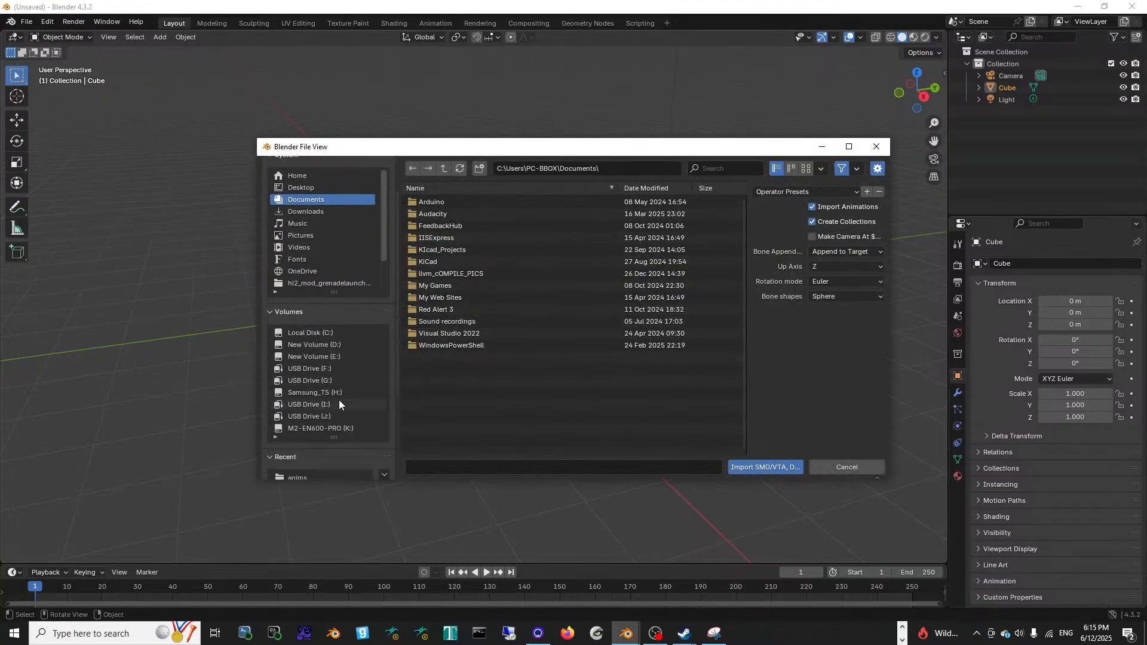
click(345, 395)
scroll(493, 357, down, 2)
scroll(493, 357, down, 2)
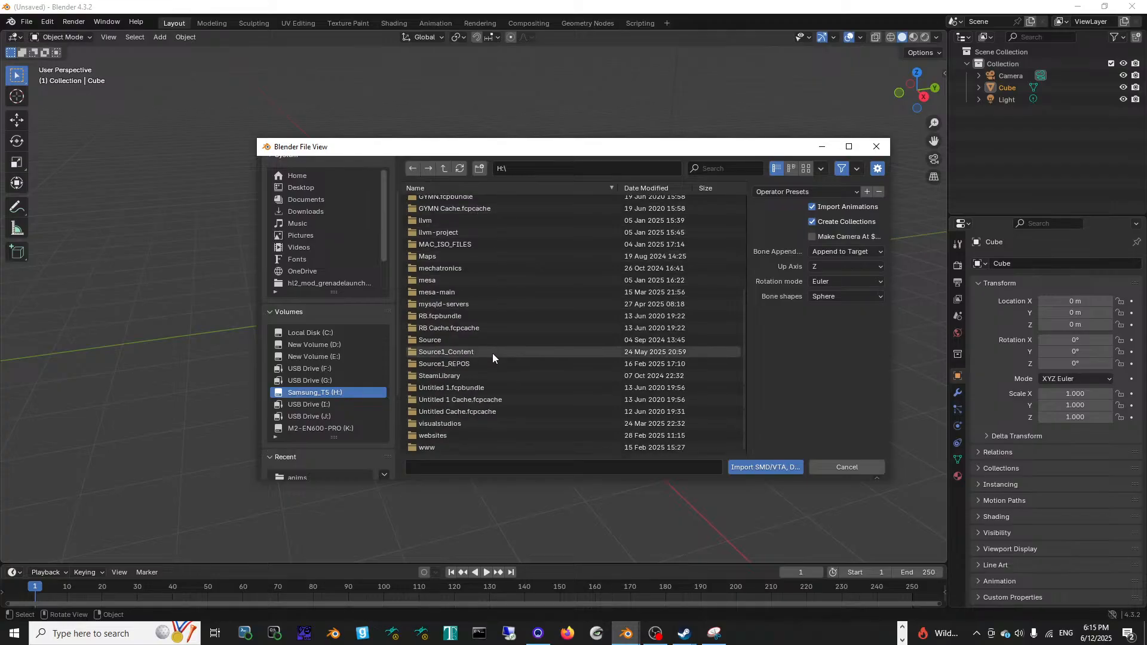
click(490, 359)
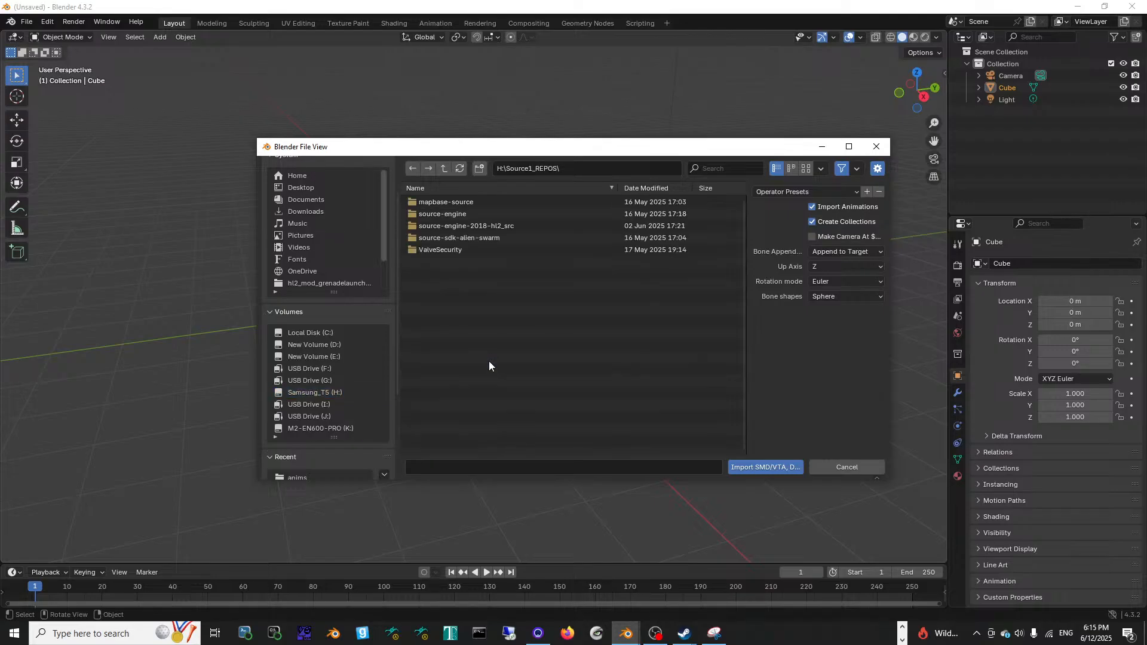
click(444, 168)
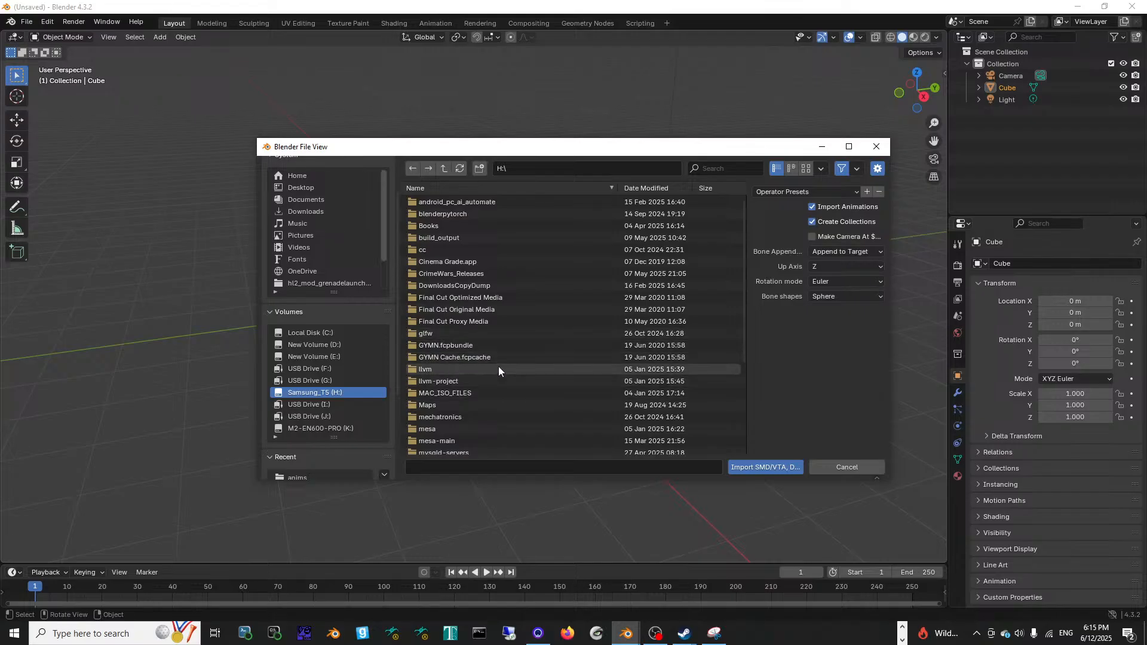
scroll(498, 367, down, 5)
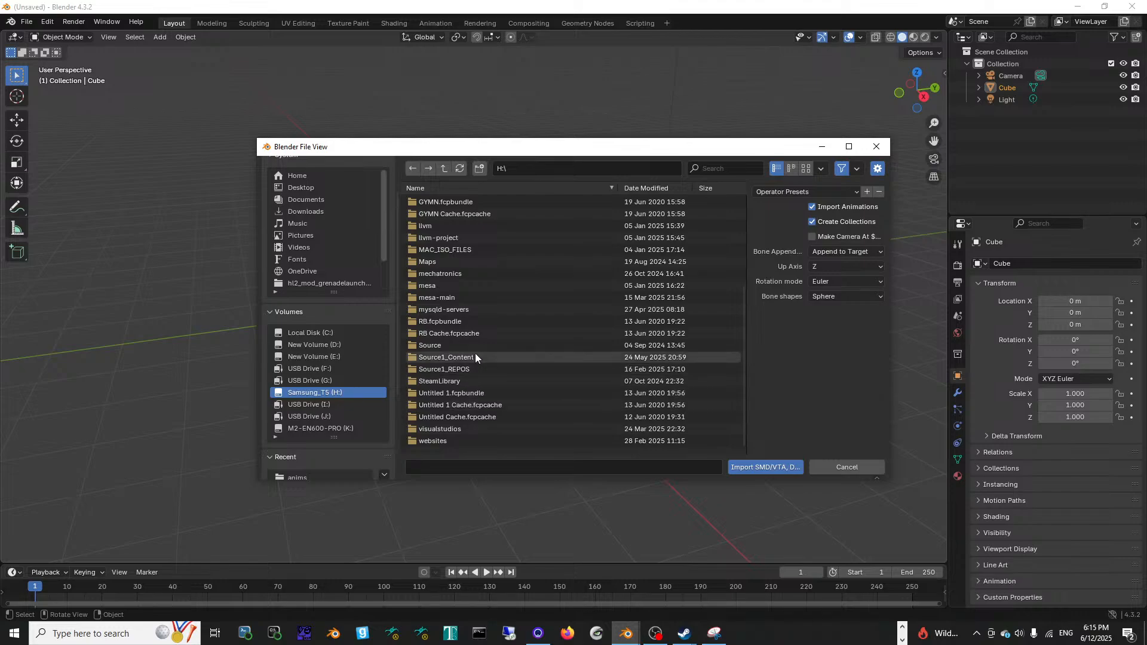
click(479, 370)
double_click(479, 368)
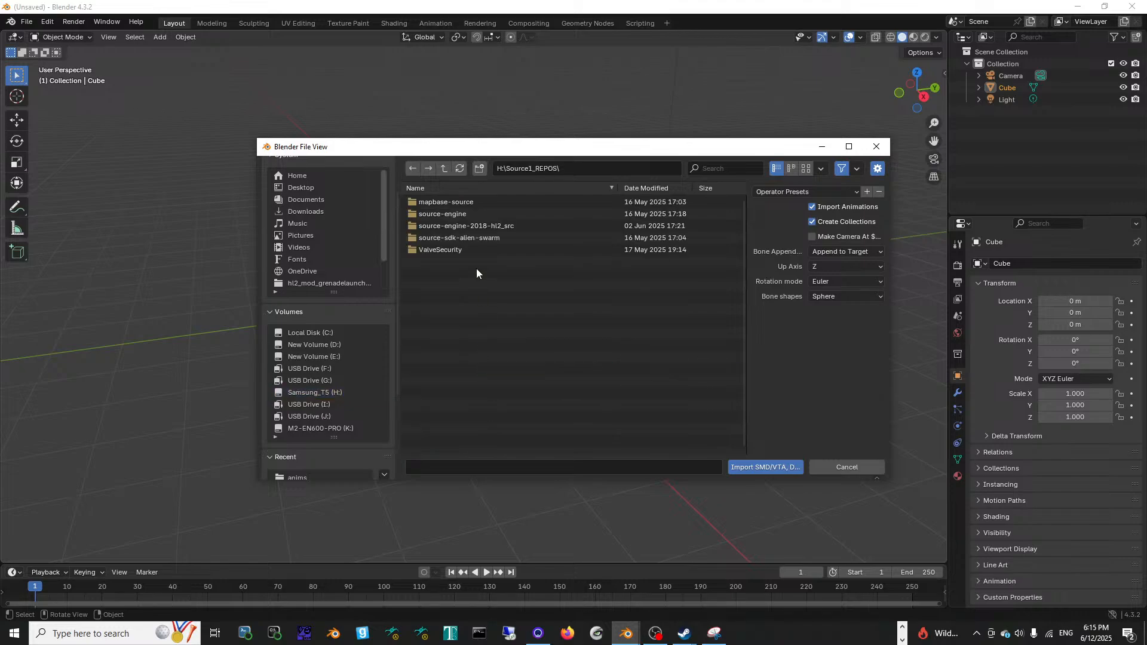
click(442, 171)
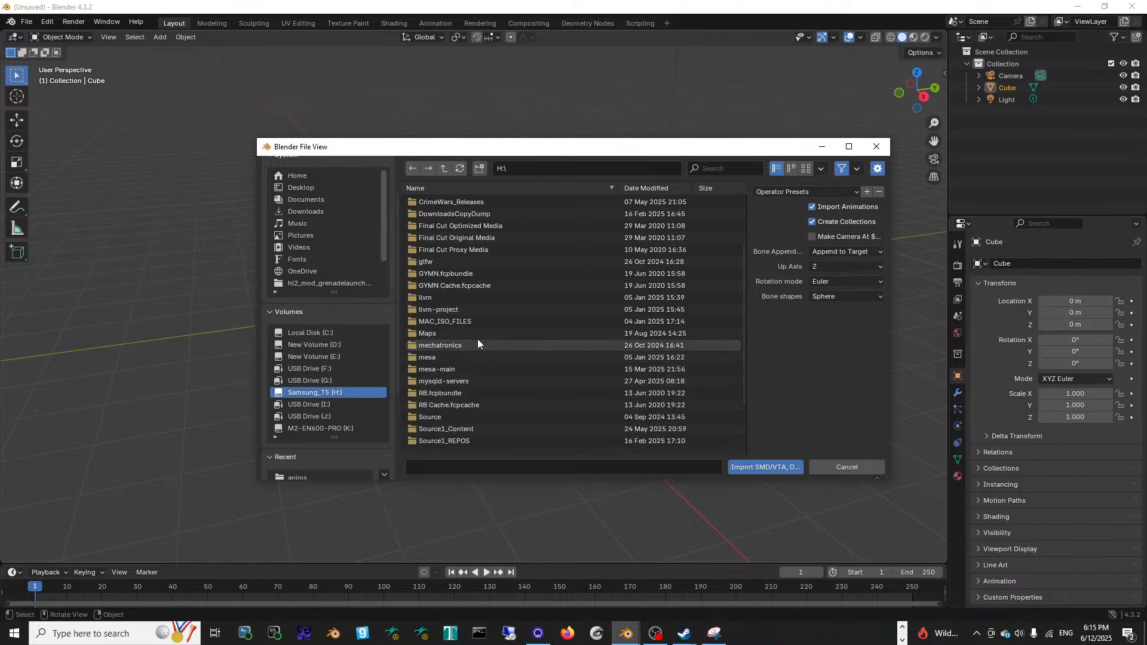
Step: Import grenade_launcher_direct_reference_final.smd from the Source1_Content\hl2_mod_grenadelauncher4 folder
double_click(491, 381)
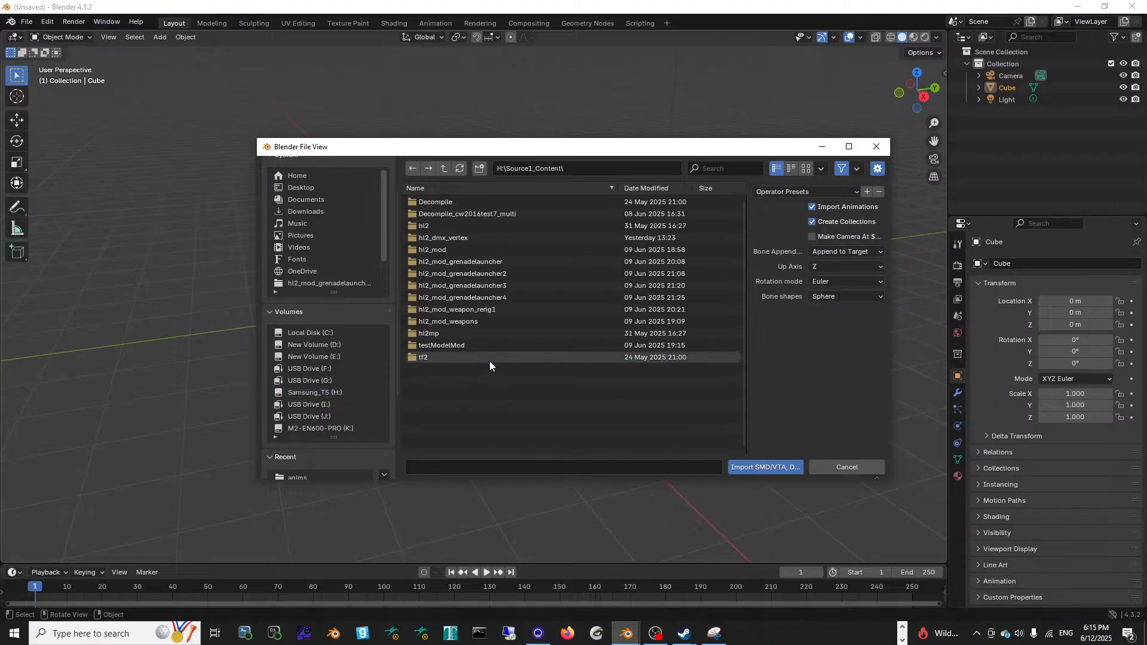
double_click(508, 291)
double_click(482, 239)
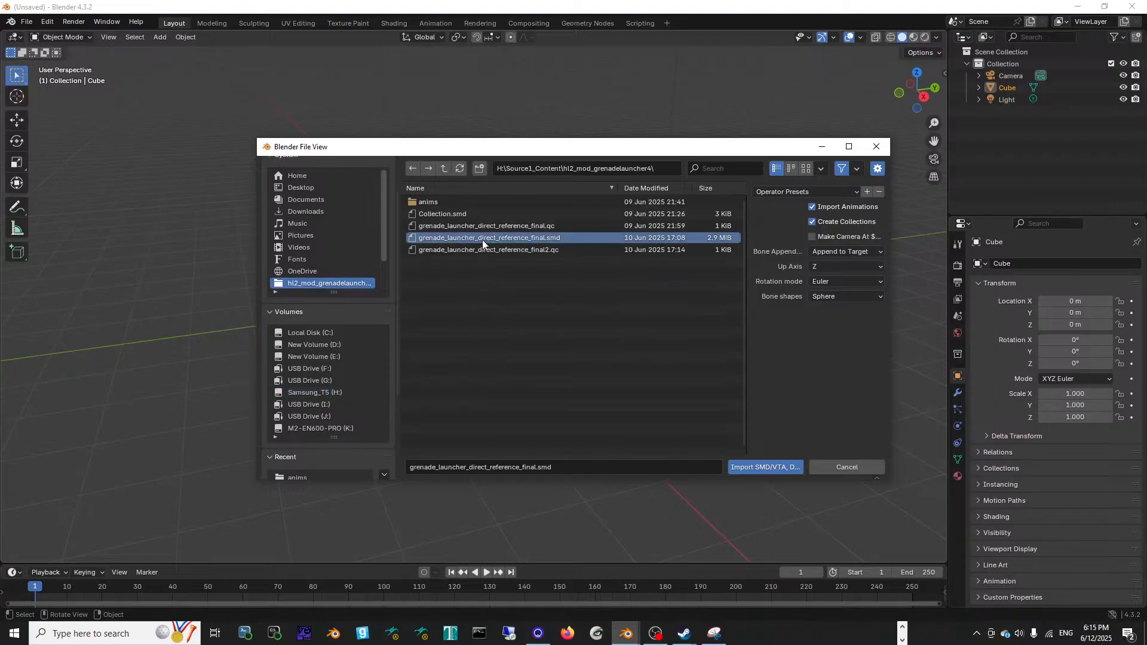
Step: Delete the default cube that overlaps the imported grenade launcher
middle_drag(517, 250, 468, 253)
scroll(466, 262, down, 3)
click(474, 265)
key(Delete)
middle_drag(543, 278, 582, 239)
scroll(532, 233, up, 2)
scroll(564, 209, down, 4)
shift+middle_drag(587, 189, 475, 282)
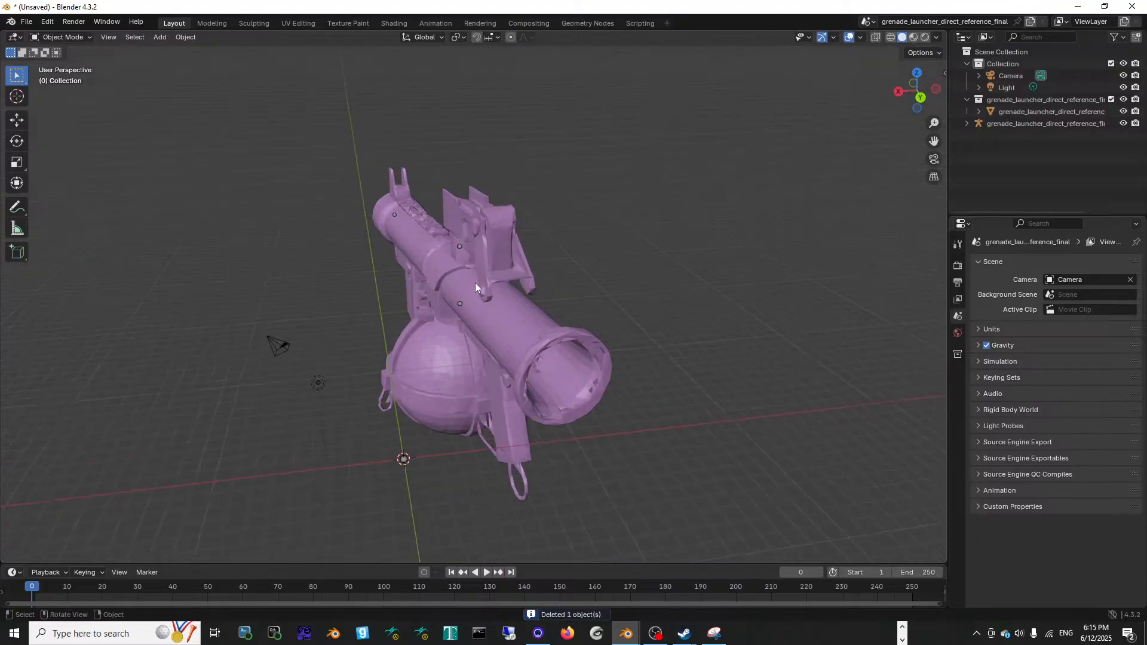
Step: Try to import the idle01_stopped.smd animation from the launcher's anims folder with nothing selected
click(25, 22)
mouse_move(82, 193)
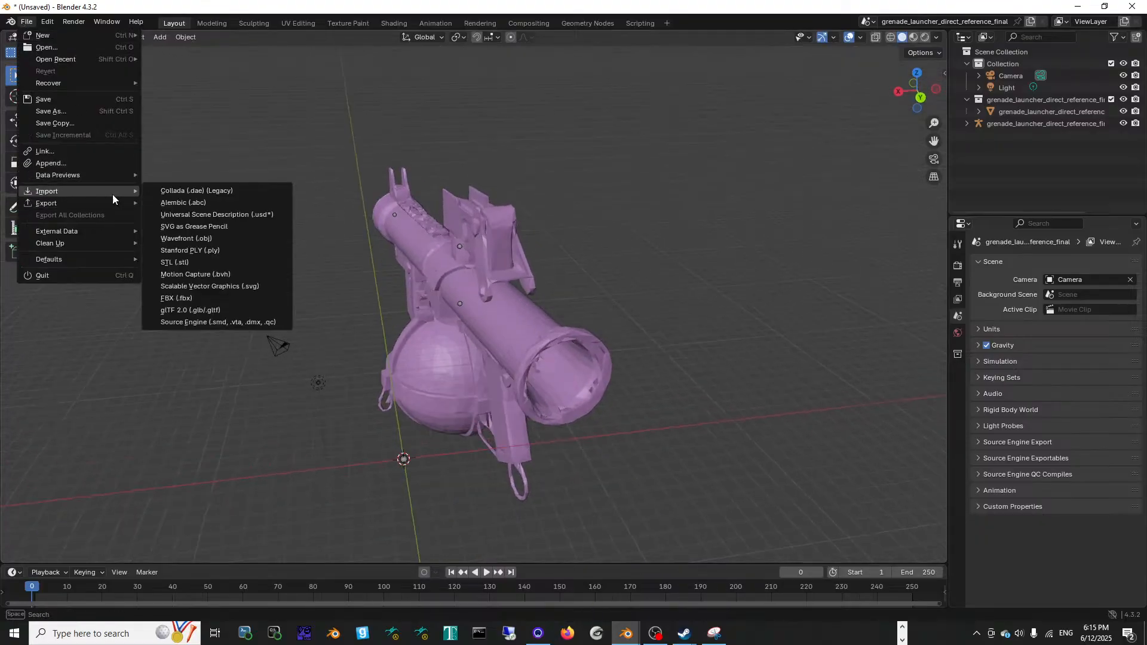
click(235, 323)
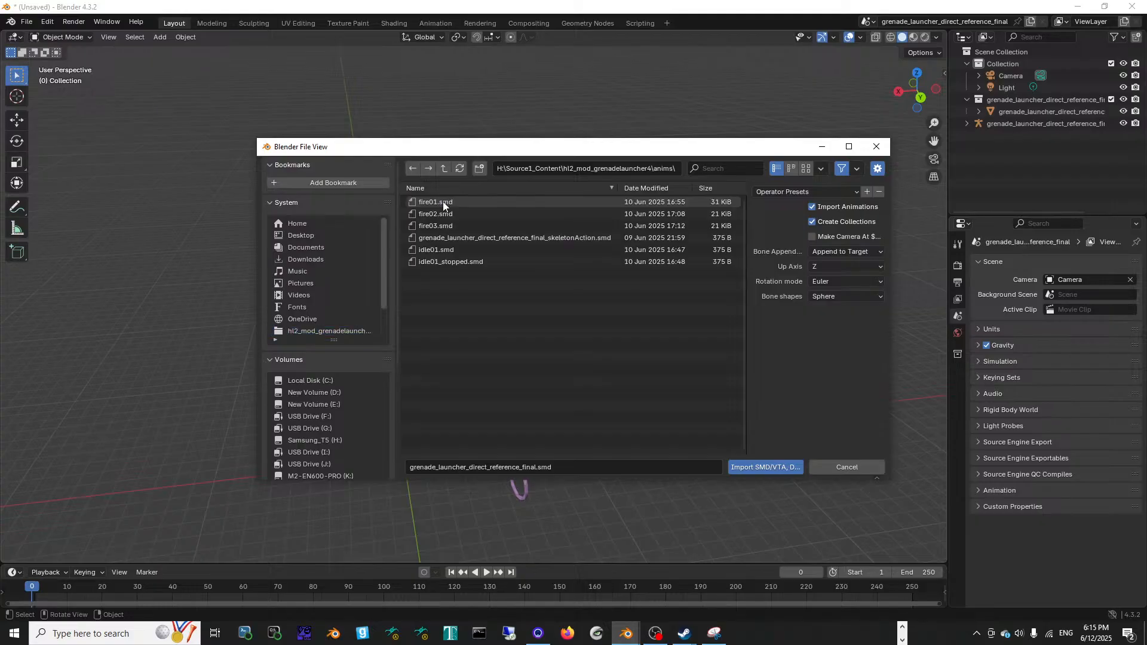
click(471, 245)
click(467, 259)
click(467, 248)
double_click(468, 262)
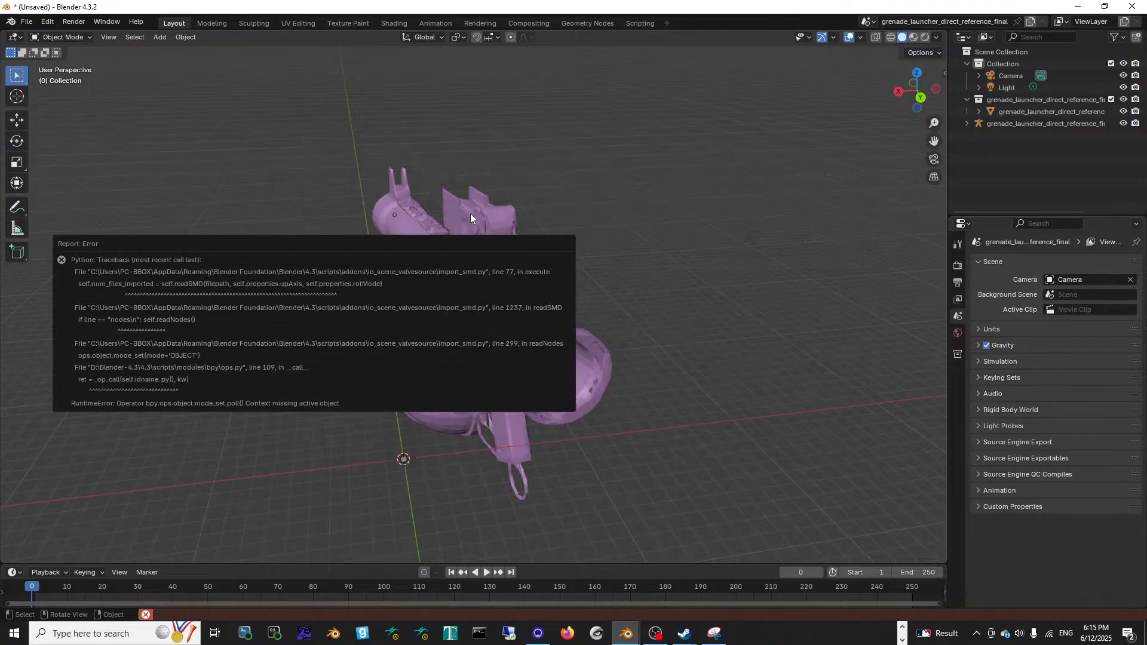
Step: Select the grenade launcher mesh and import the idle01.smd animation from the anims folder
click(477, 237)
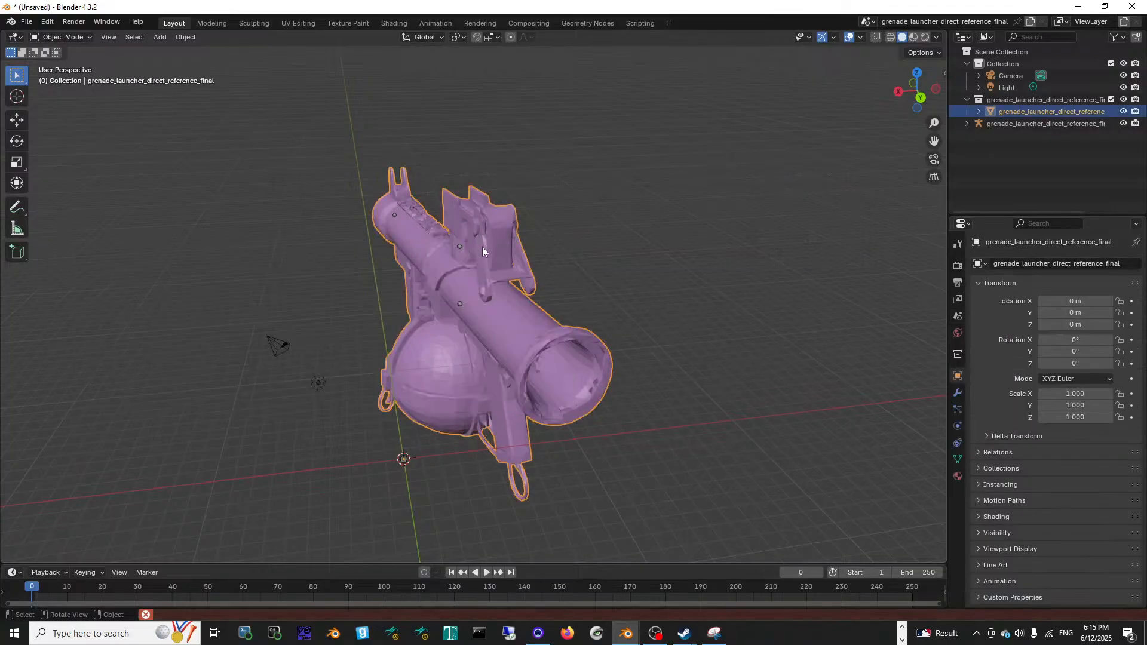
click(26, 21)
mouse_move(65, 190)
click(210, 322)
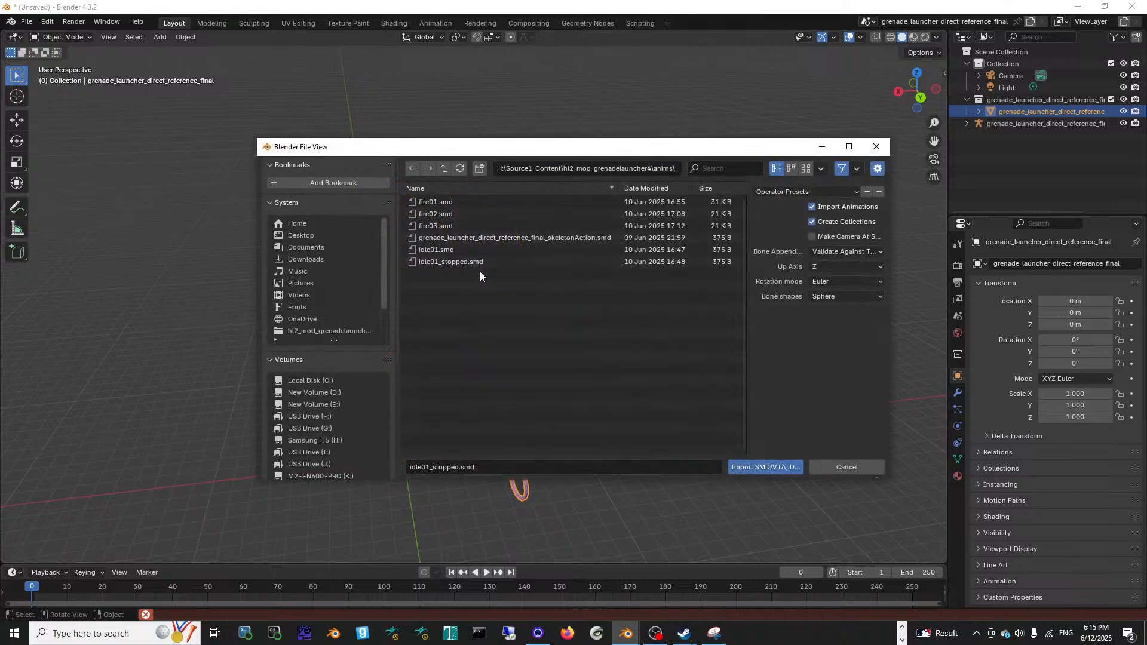
click(474, 250)
double_click(473, 250)
middle_drag(544, 283, 532, 351)
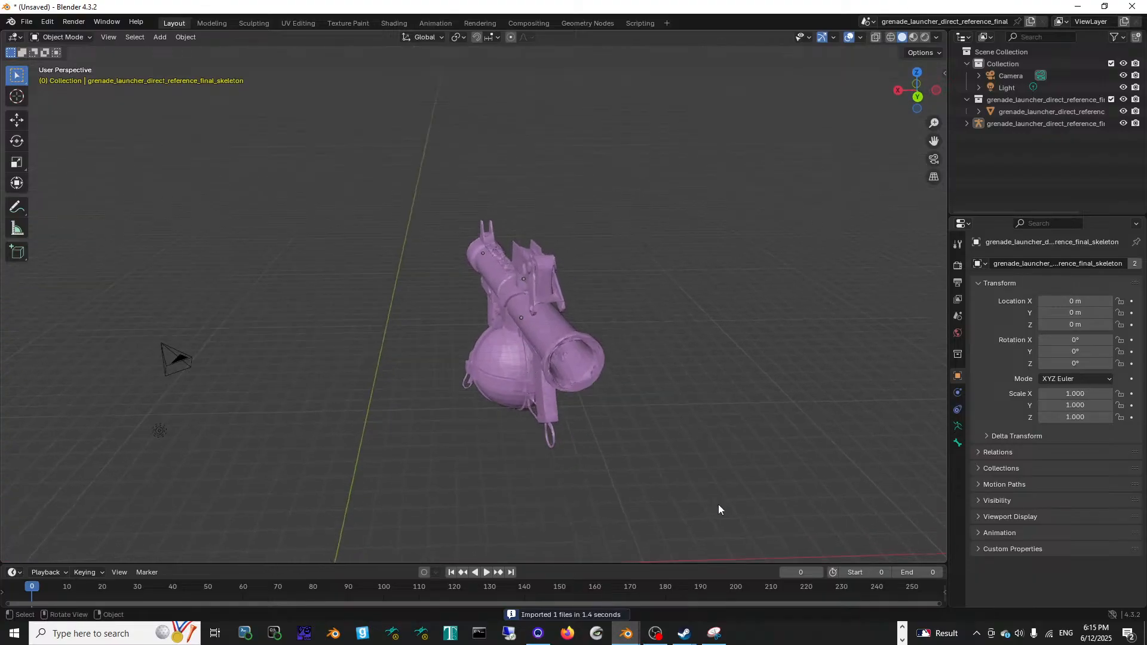
Step: Switch to Steam and open its library
click(903, 640)
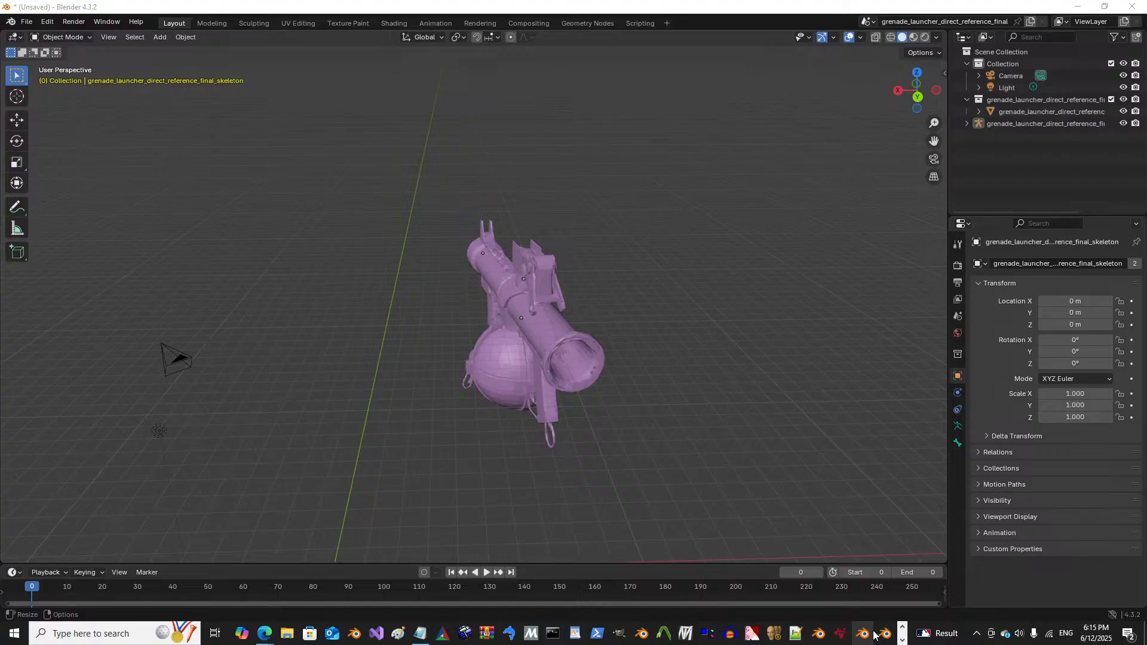
scroll(571, 443, down, 3)
scroll(572, 443, up, 1)
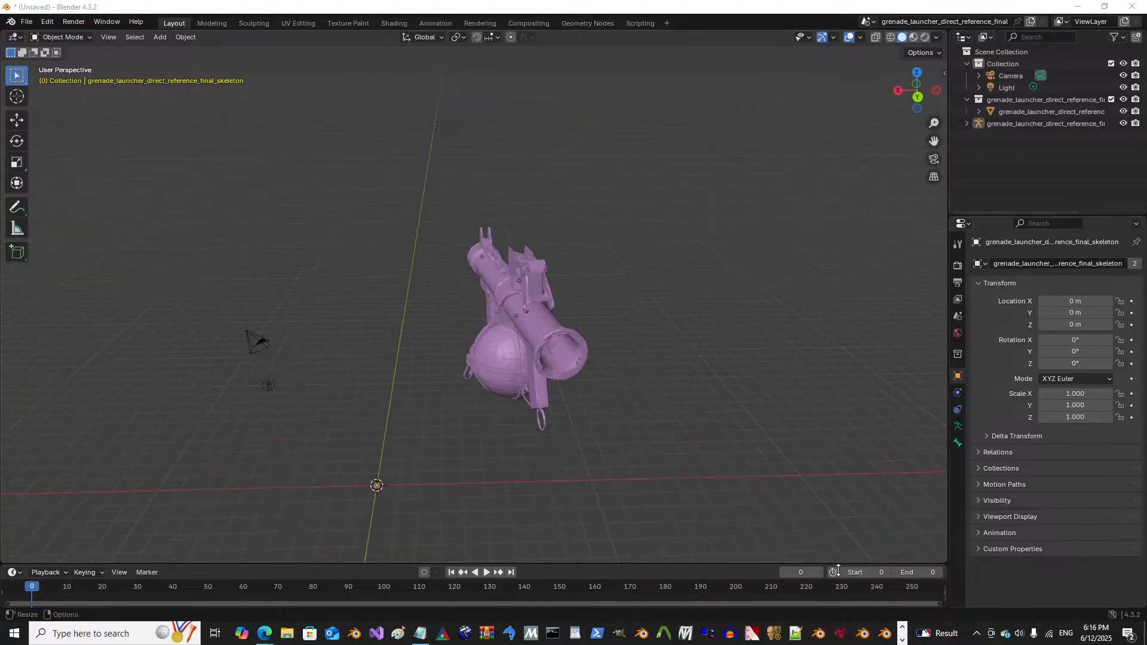
click(977, 634)
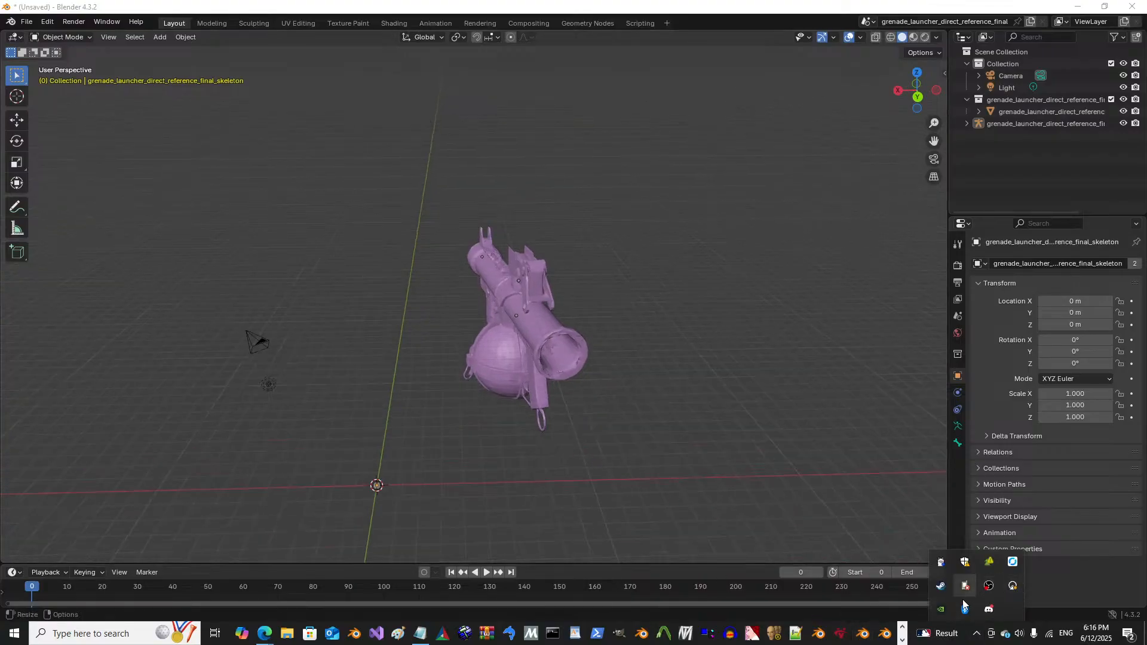
right_click(945, 590)
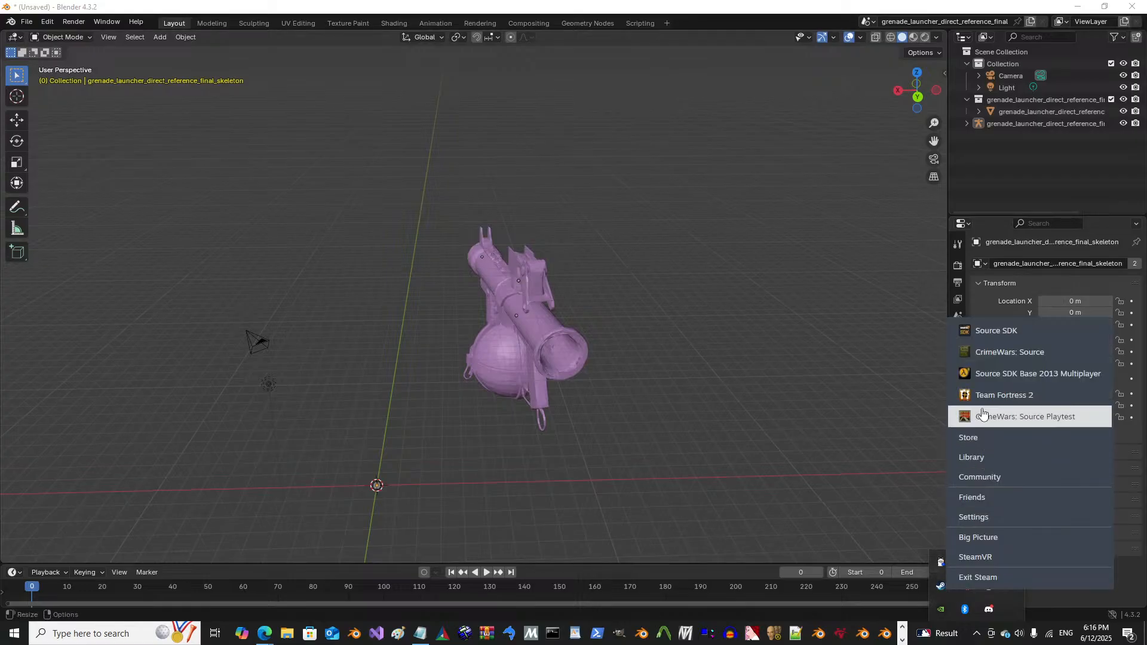
click(992, 459)
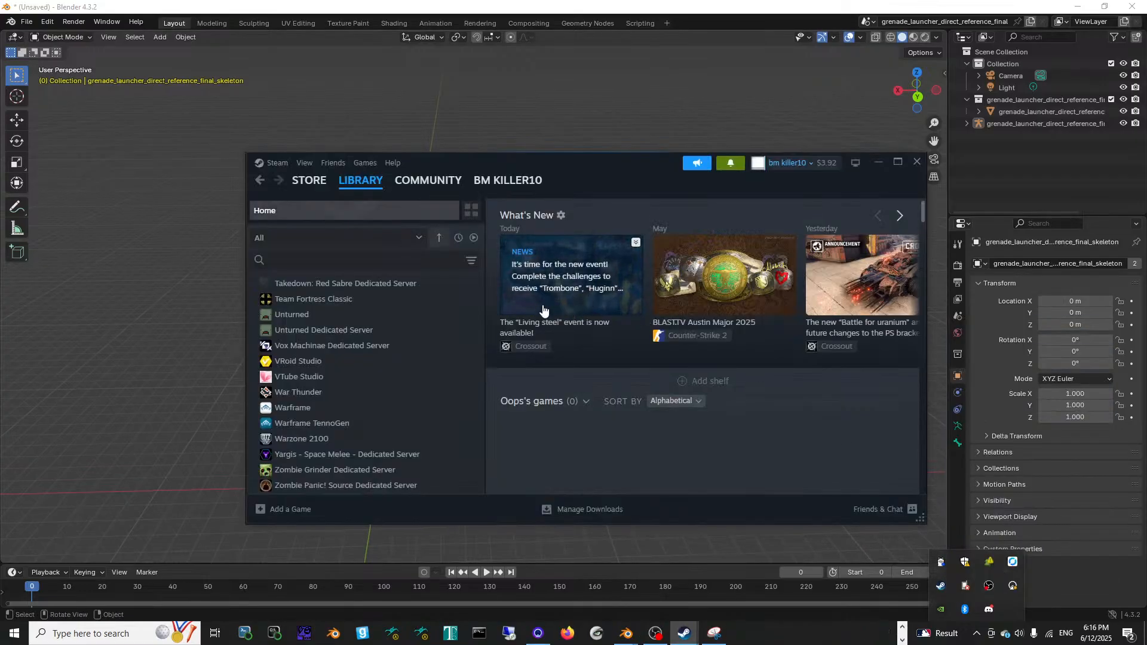
Step: Browse the Steam library's list of titles and look over the VTube Studio page
scroll(412, 357, up, 15)
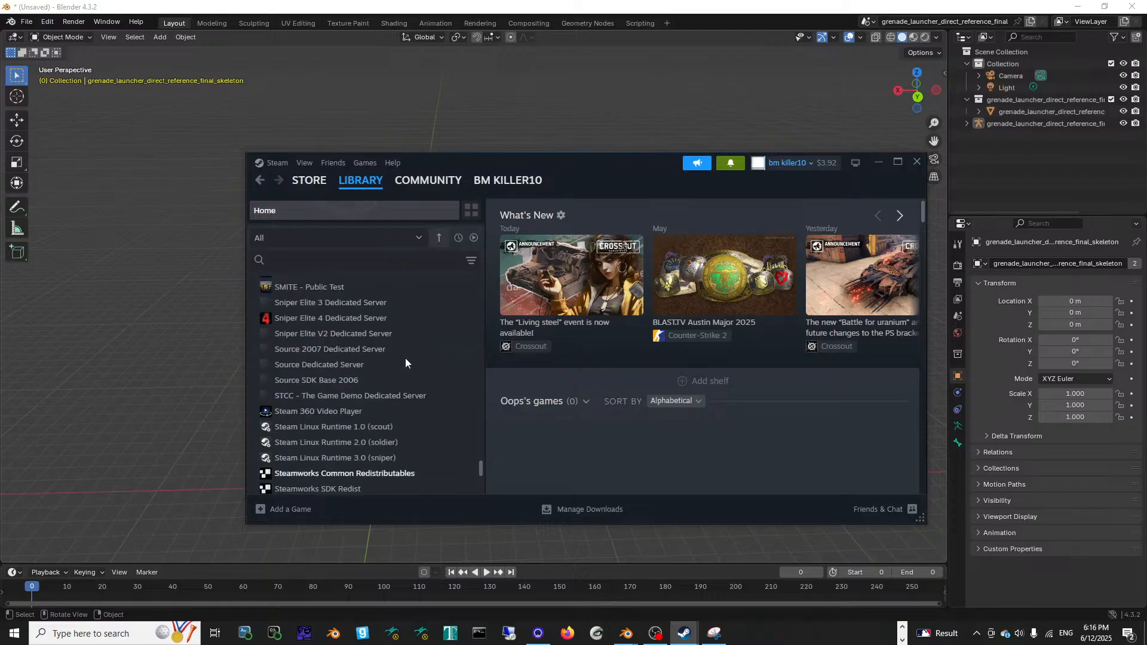
scroll(420, 362, down, 15)
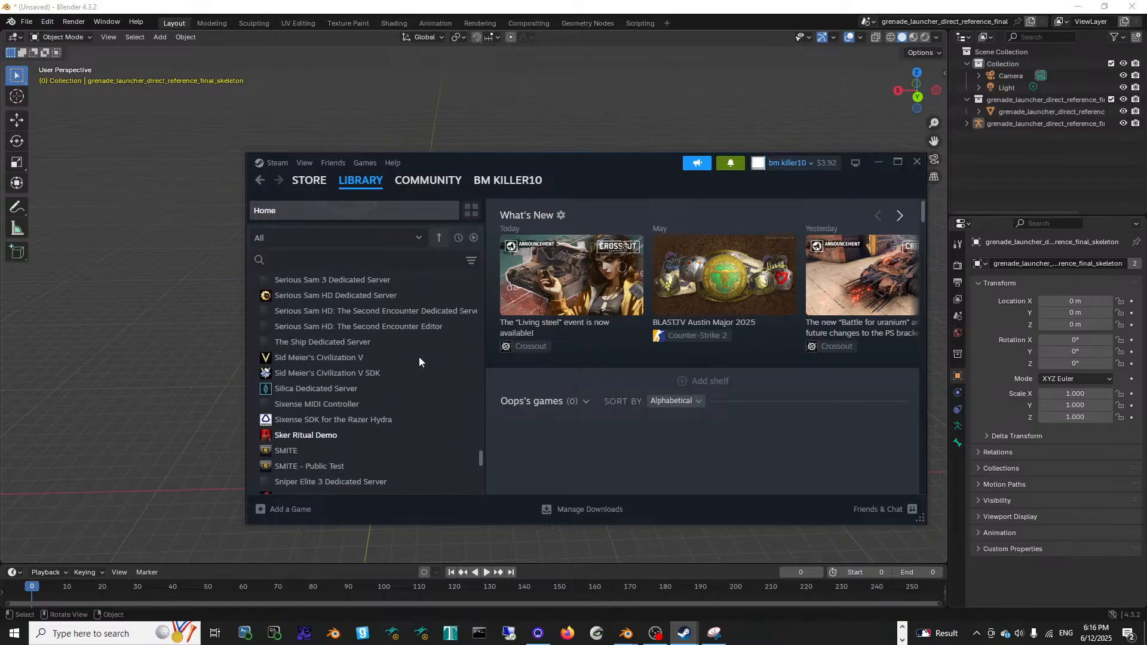
scroll(419, 361, down, 3)
scroll(419, 361, up, 4)
scroll(419, 361, down, 4)
click(392, 376)
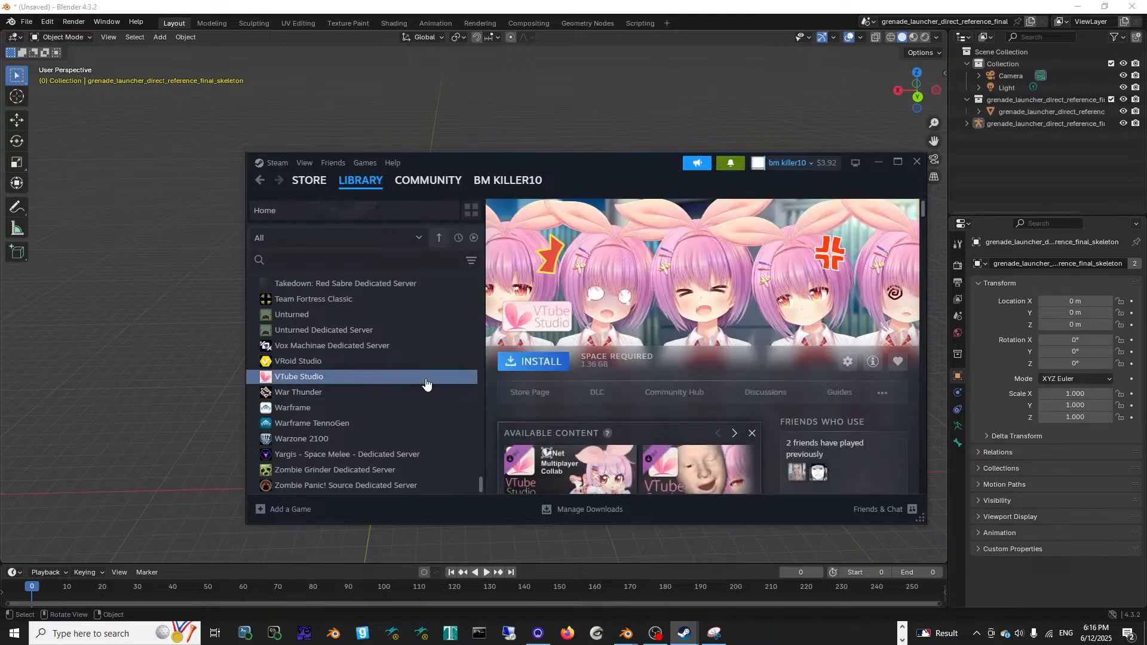
scroll(623, 377, down, 3)
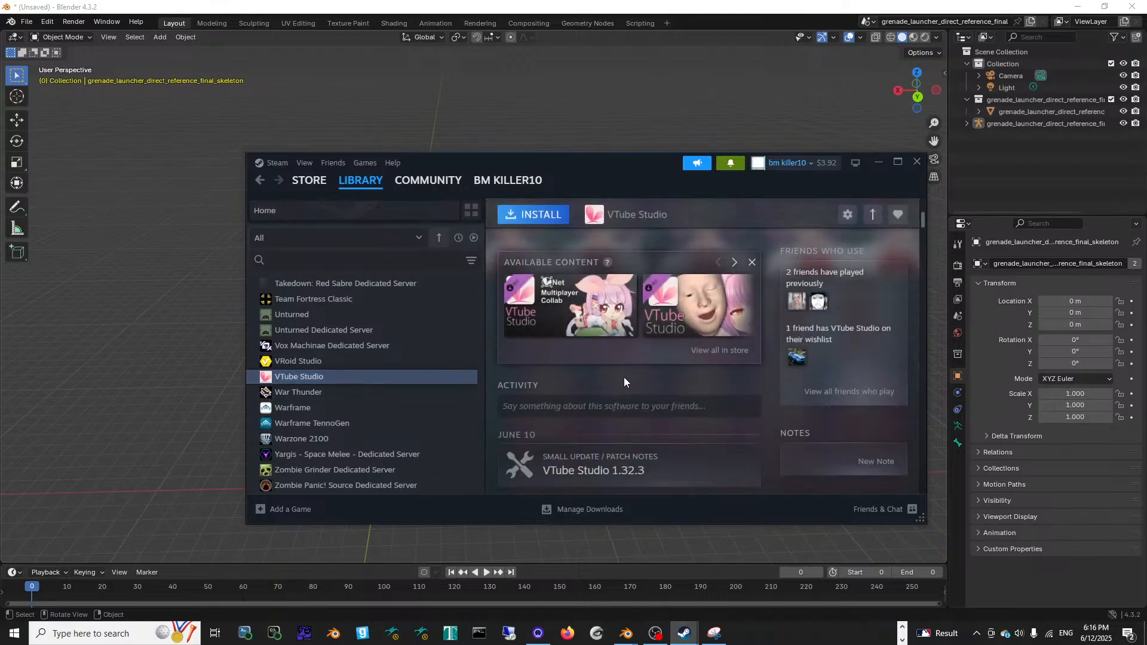
Step: Install VTube Studio from its library page and accept its licence agreement
scroll(624, 378, up, 1)
scroll(623, 377, down, 1)
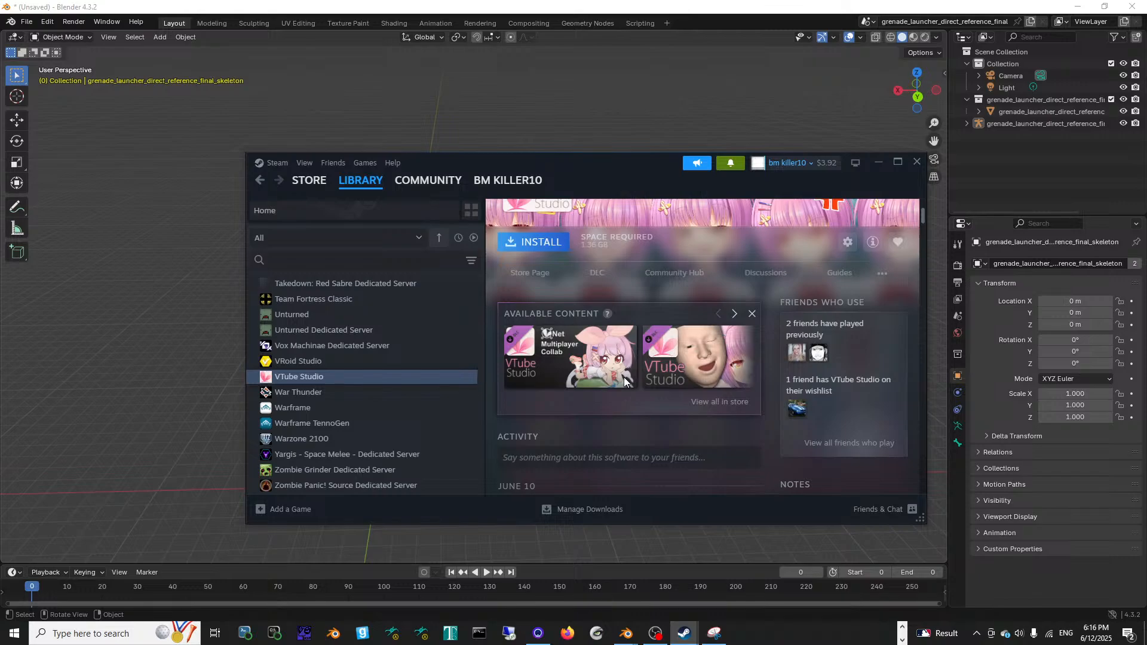
mouse_move(624, 379)
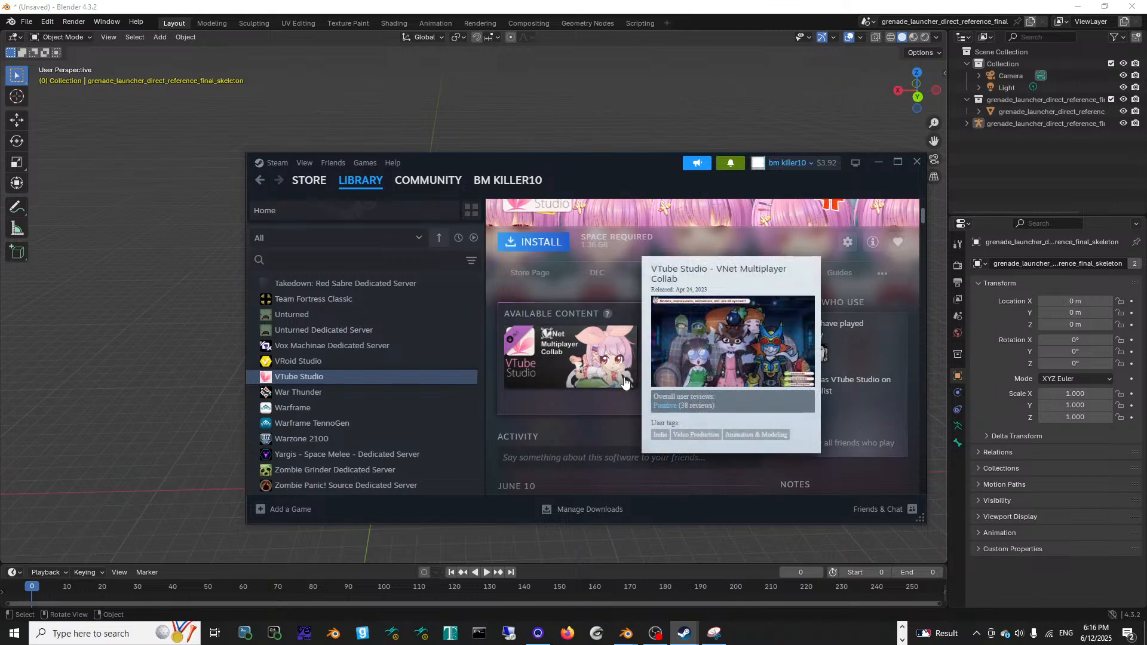
scroll(587, 364, up, 3)
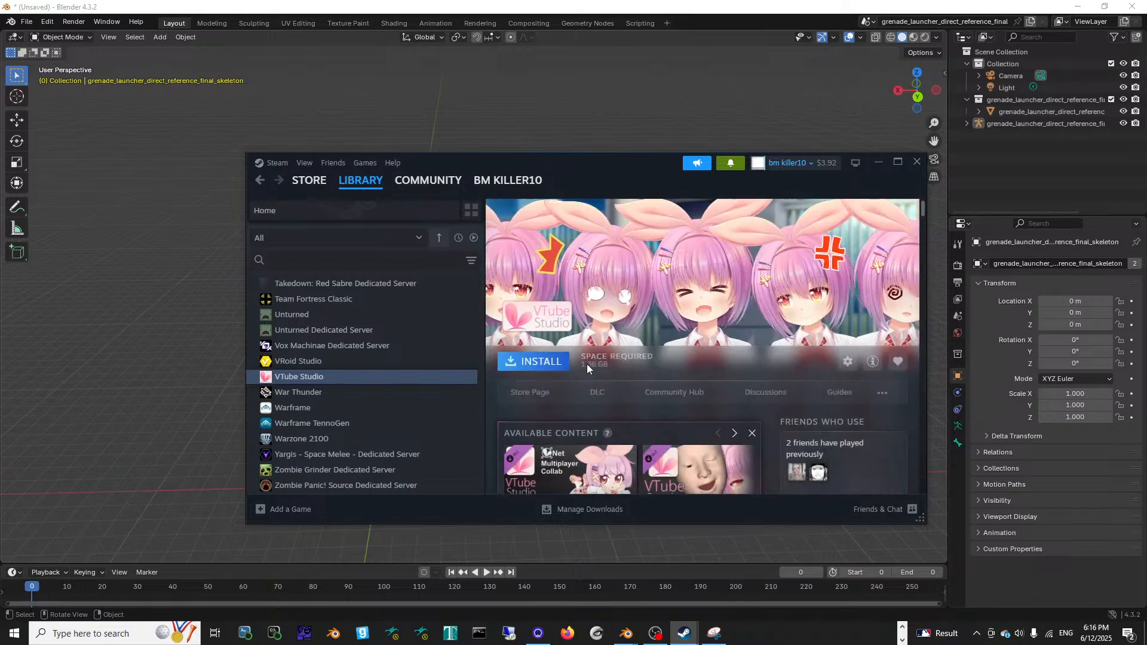
click(534, 363)
click(592, 475)
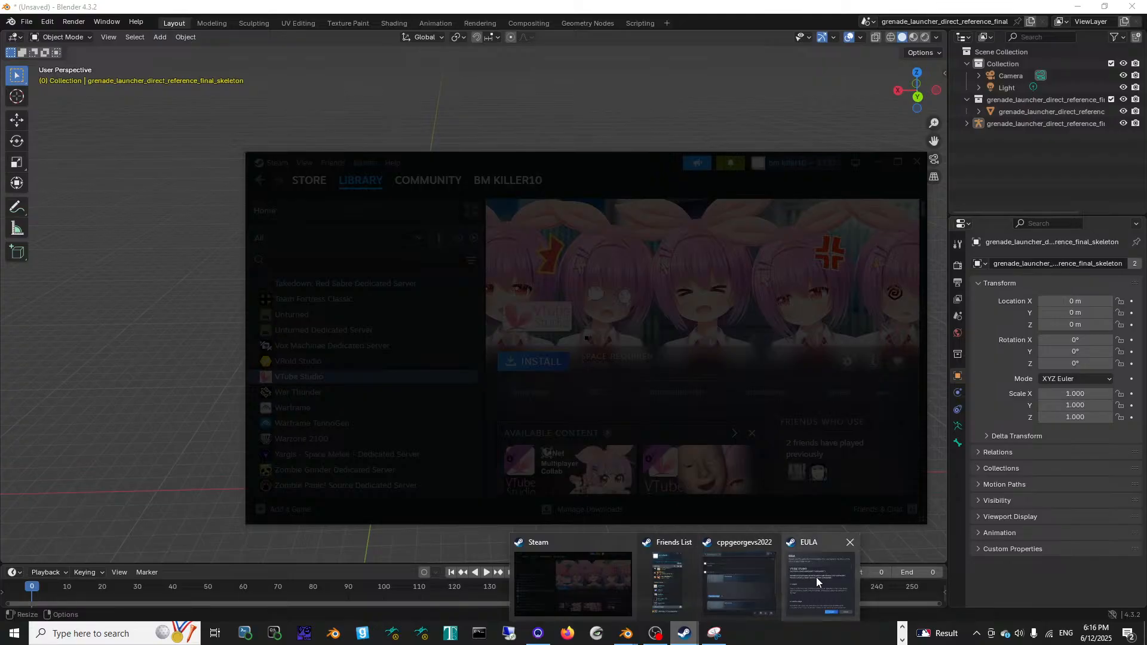
click(816, 578)
click(652, 494)
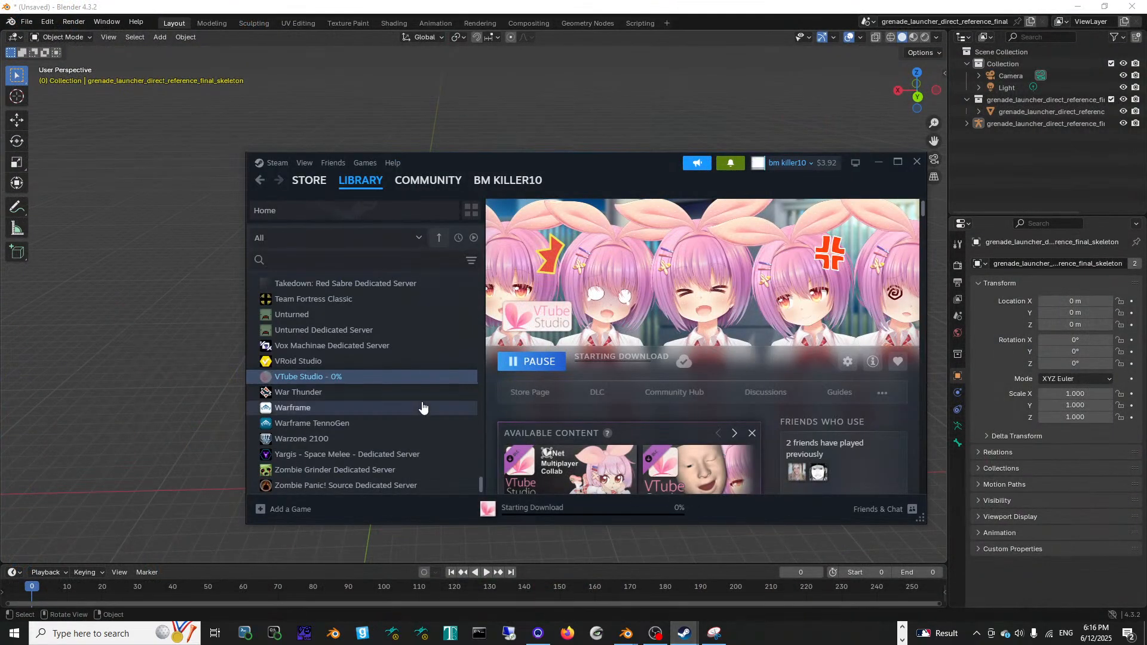
Step: Find Source SDK among the favorites in the Steam library and launch it
scroll(428, 404, up, 8)
scroll(427, 403, up, 10)
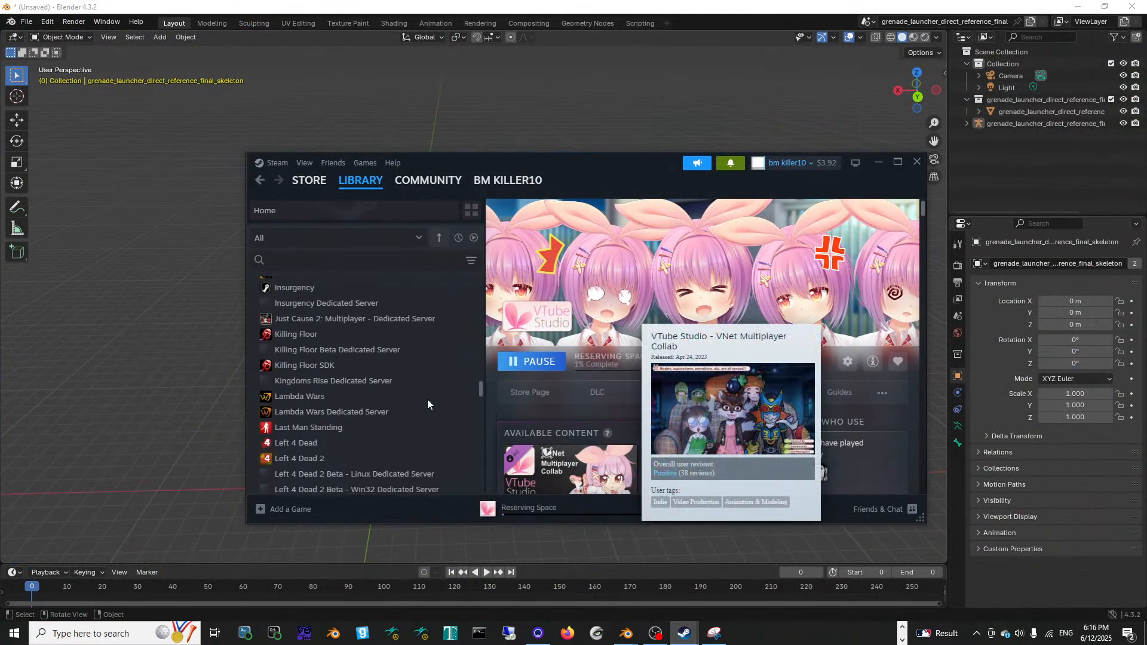
scroll(427, 399, up, 3)
scroll(428, 399, down, 10)
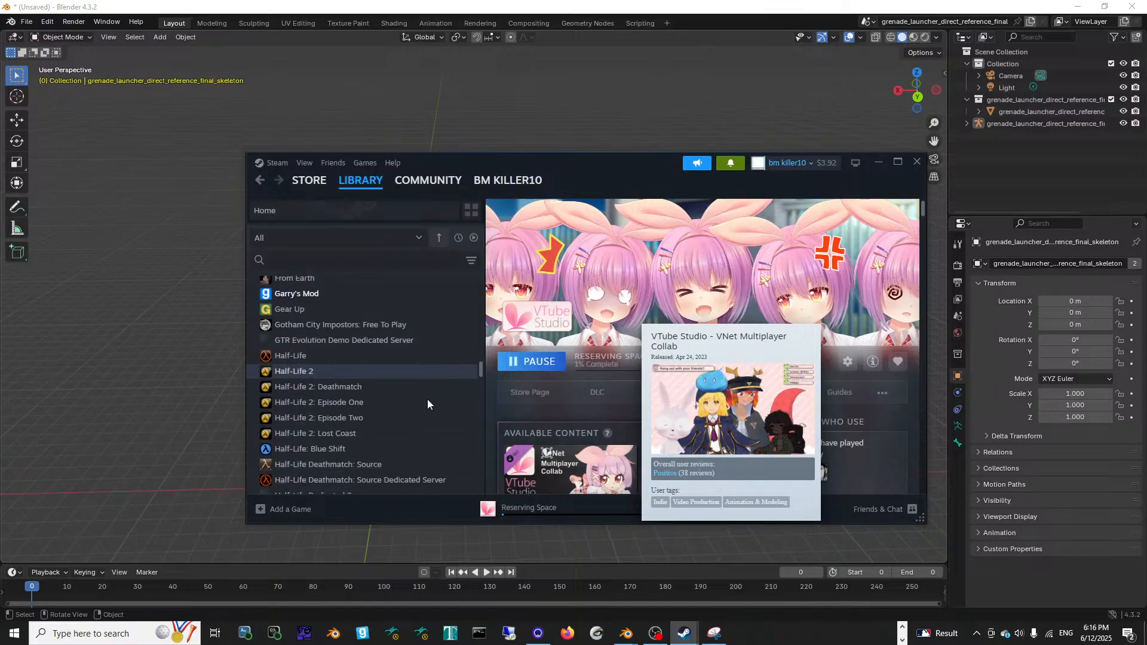
scroll(427, 401, down, 12)
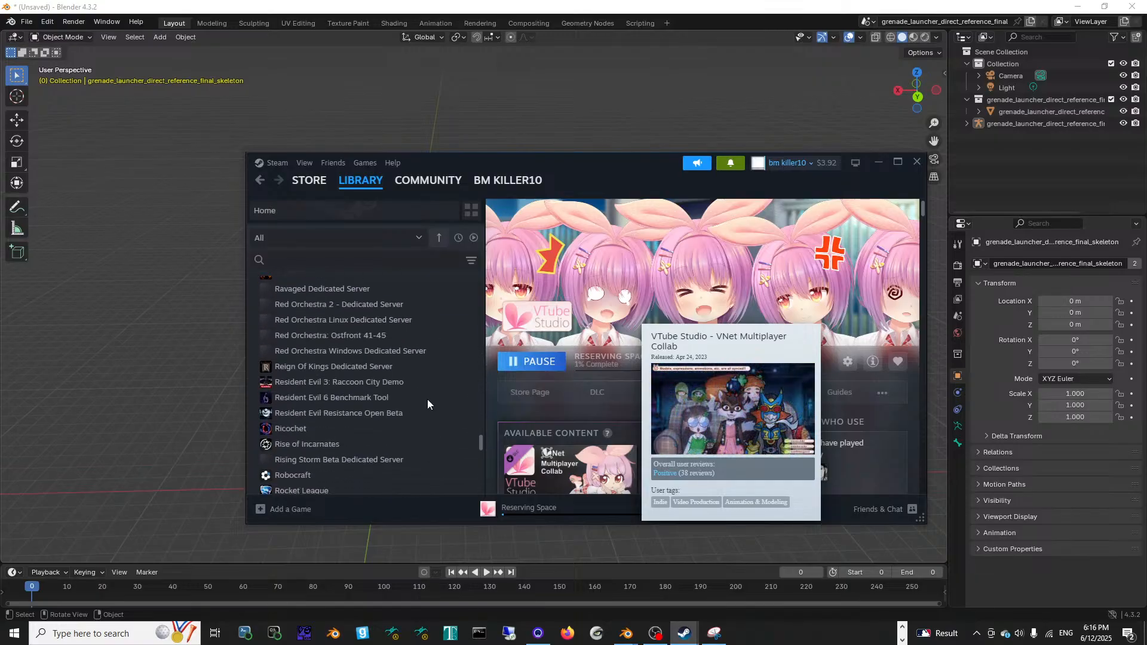
scroll(406, 396, down, 5)
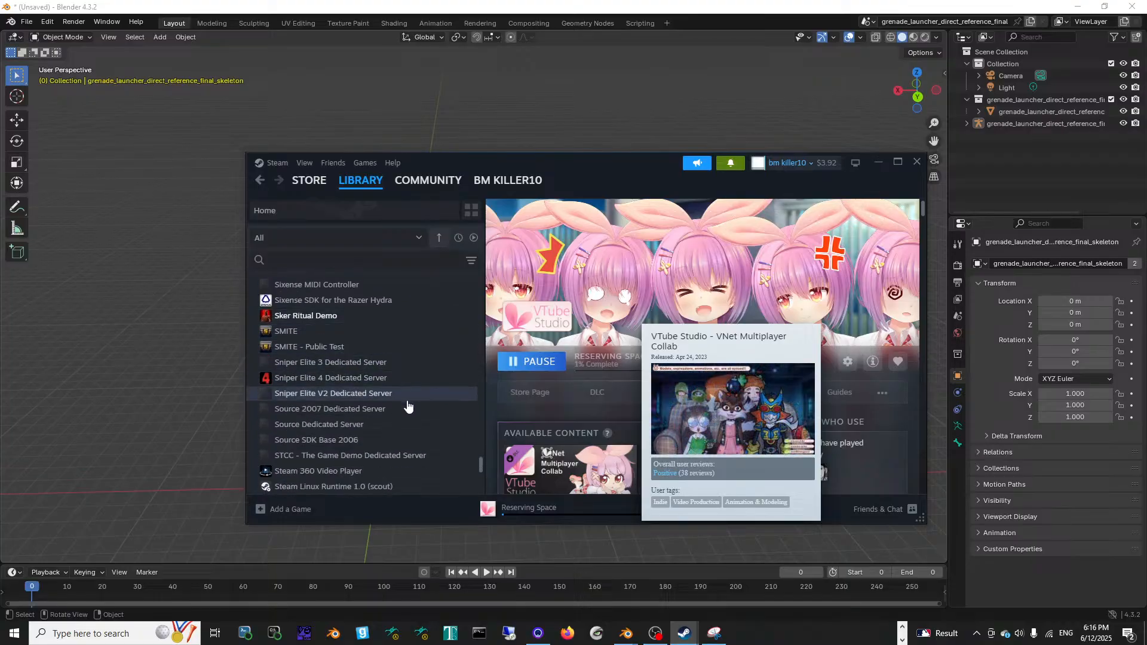
scroll(407, 400, down, 3)
scroll(407, 401, down, 4)
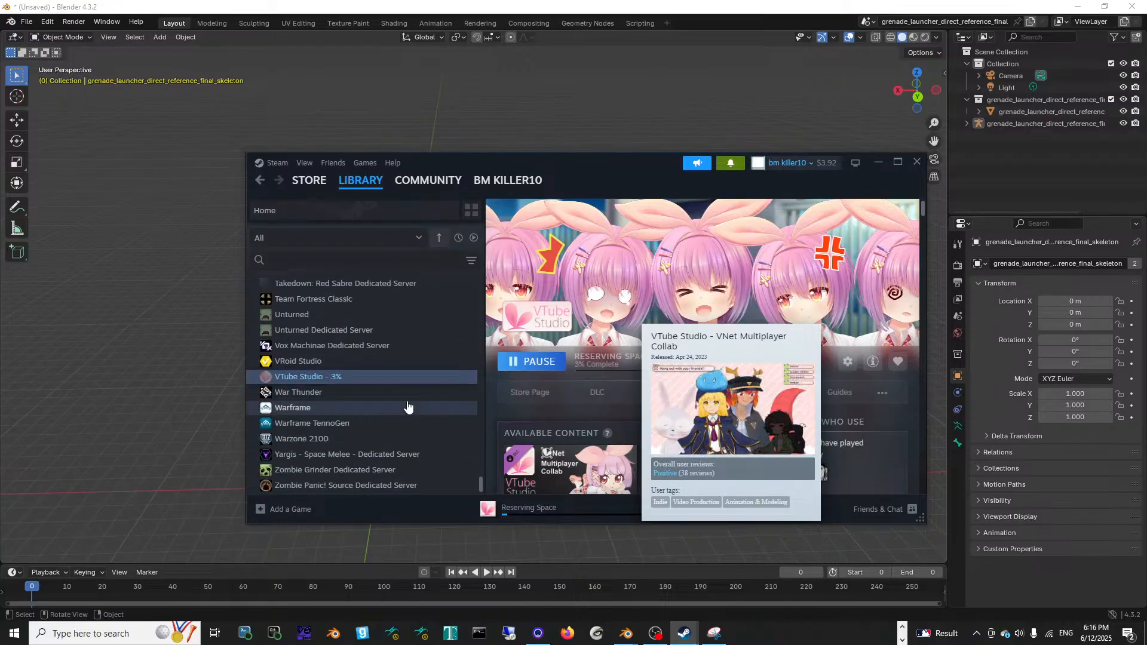
scroll(407, 400, up, 10)
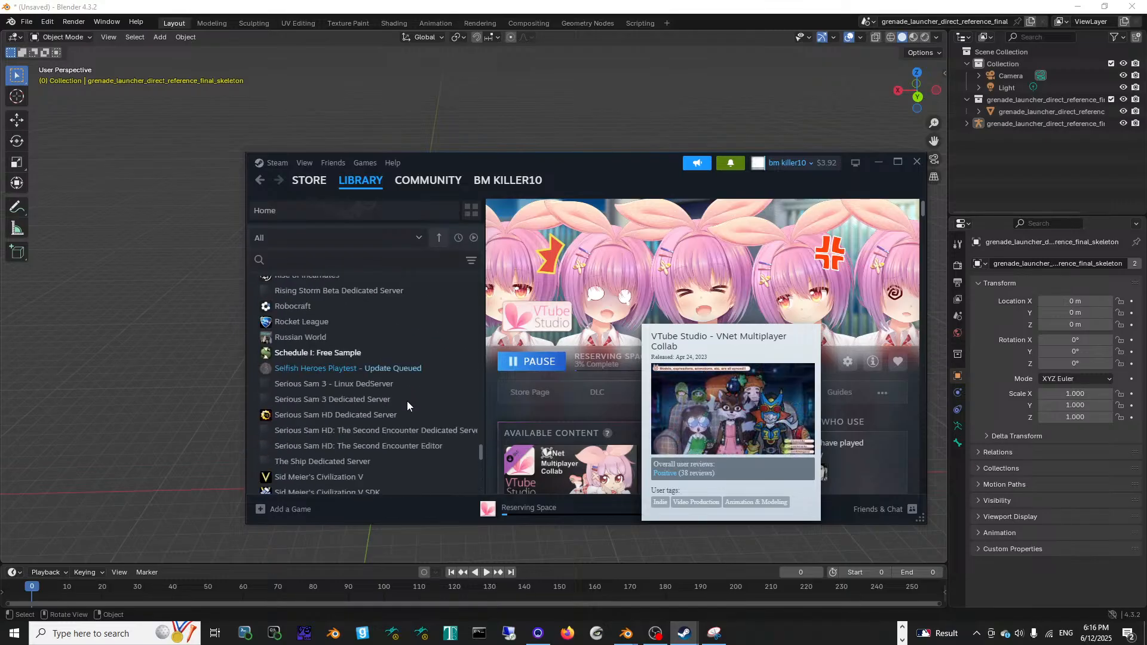
scroll(410, 406, up, 15)
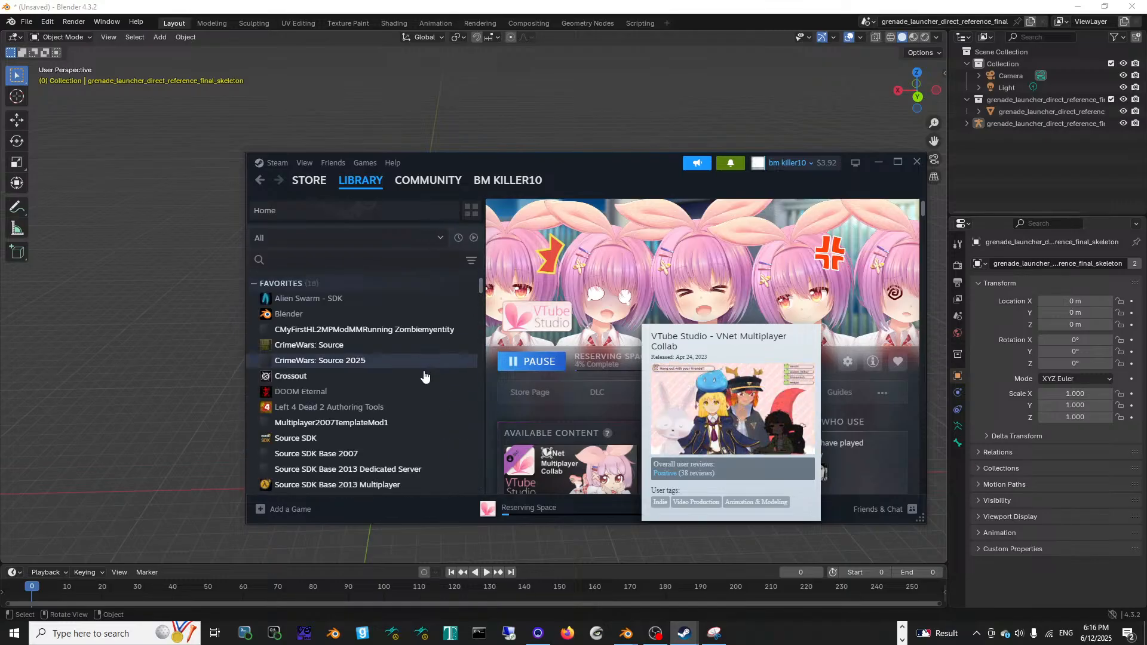
scroll(358, 373, down, 1)
click(371, 382)
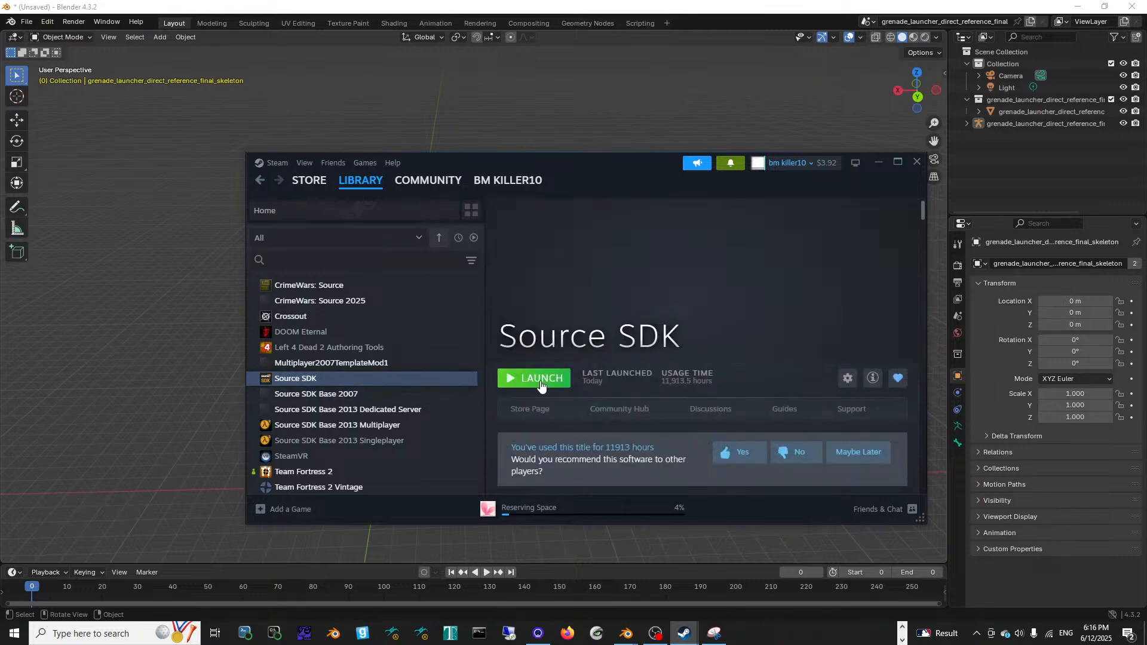
click(541, 382)
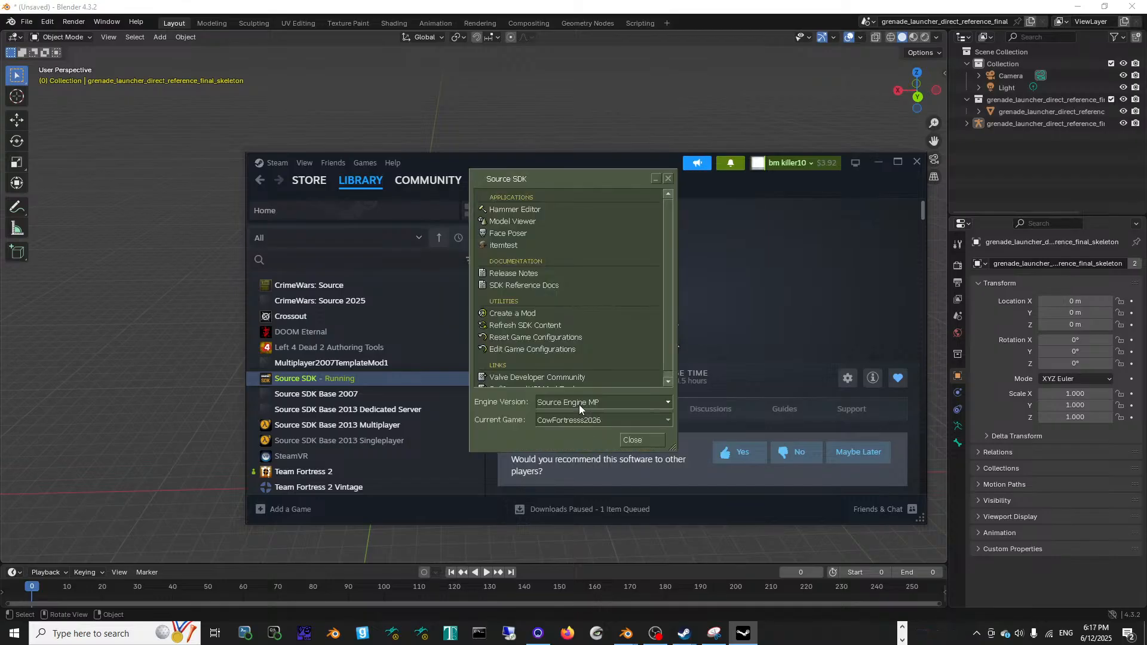
Step: Check the Source SDK current game and engine version choices, and enlarge the window to show every tool
click(571, 421)
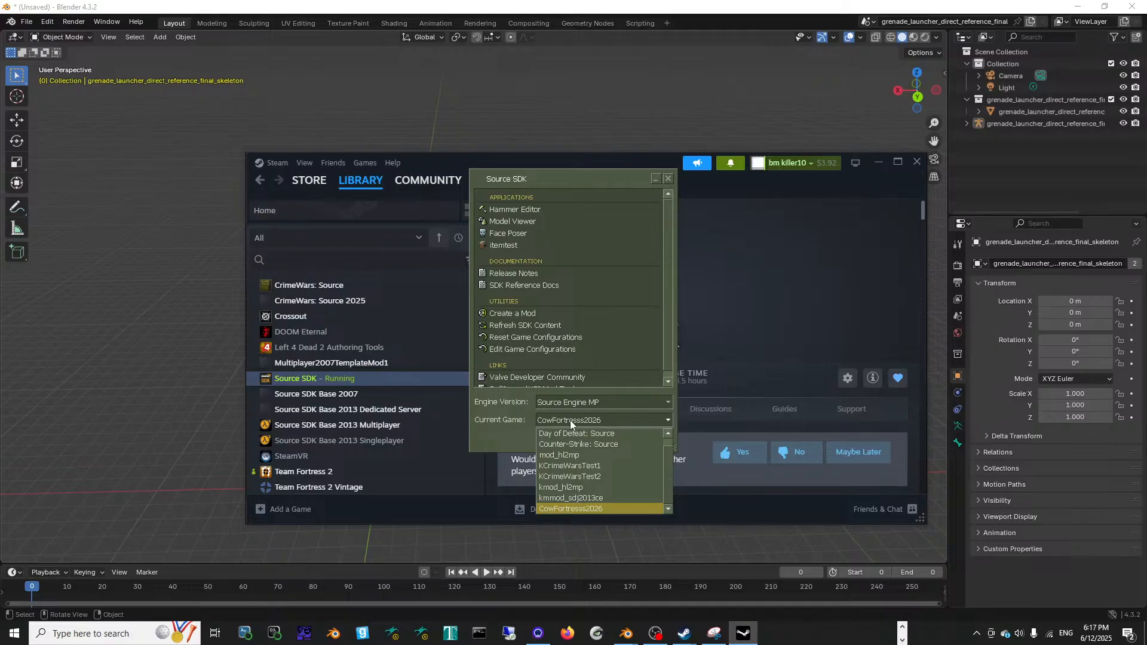
click(570, 420)
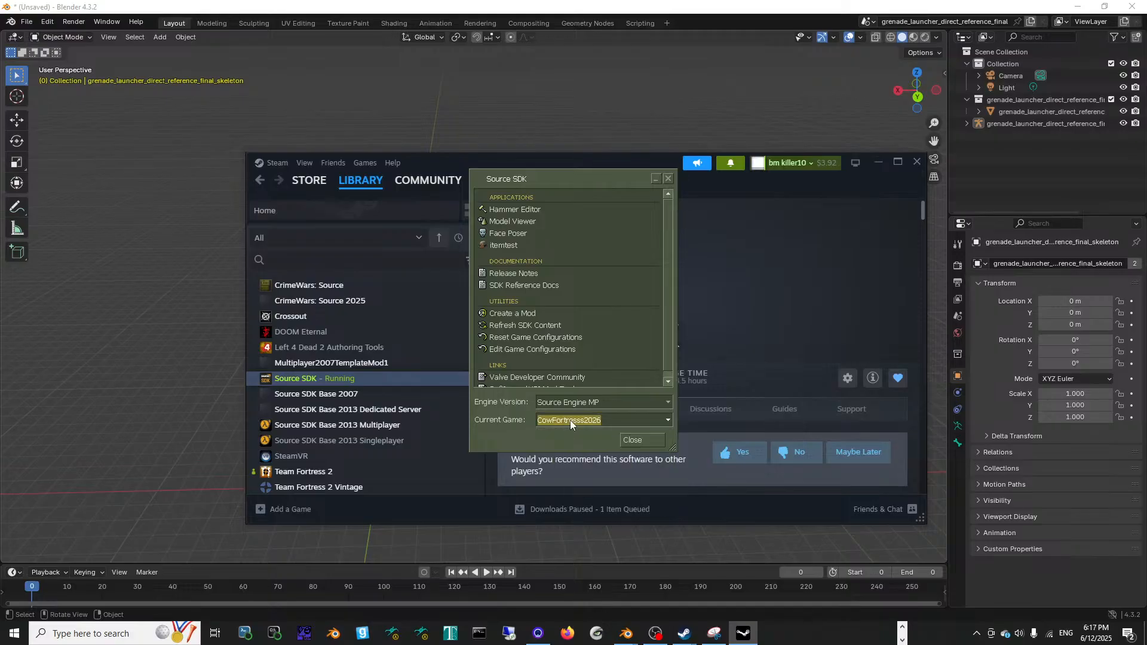
drag(668, 326, 673, 371)
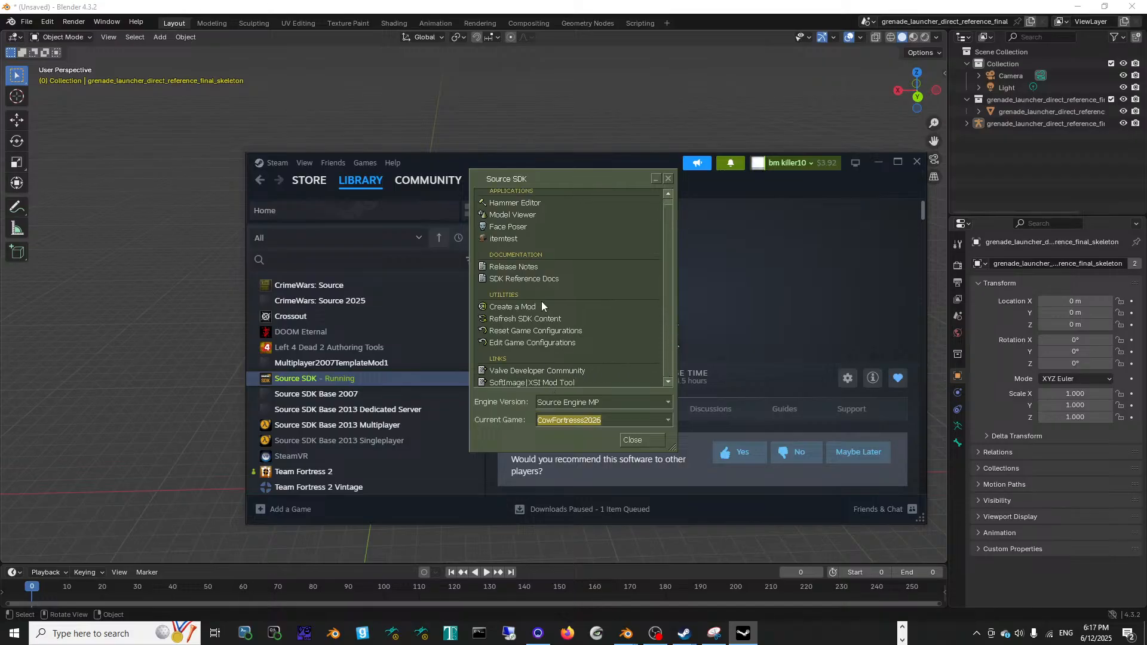
click(649, 404)
click(645, 404)
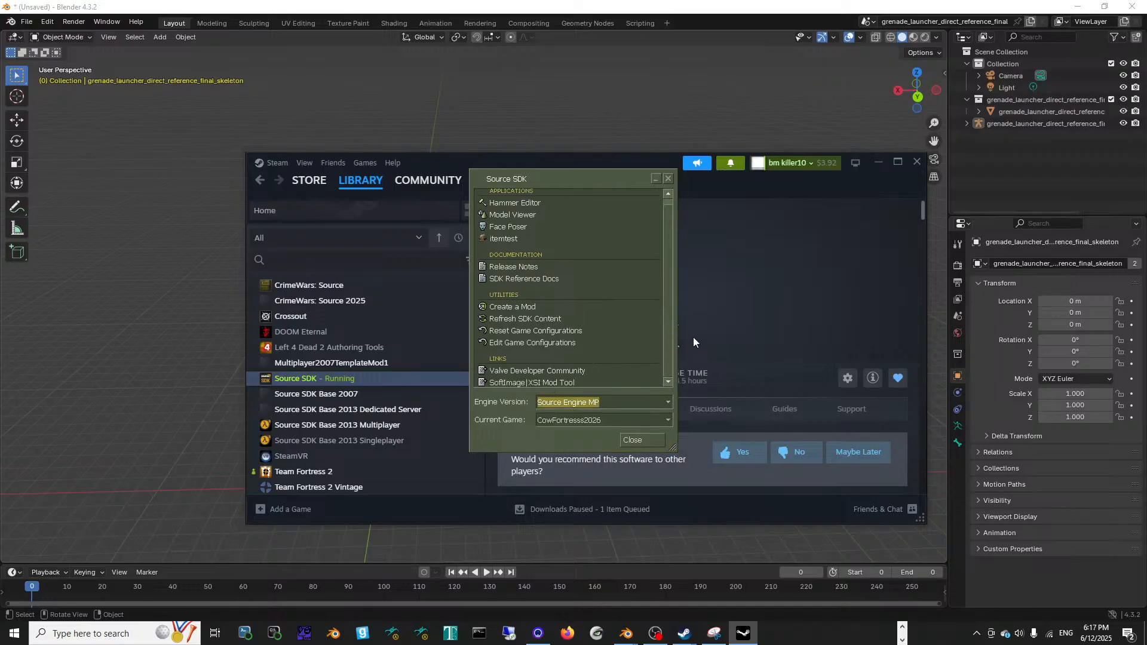
drag(674, 450, 698, 480)
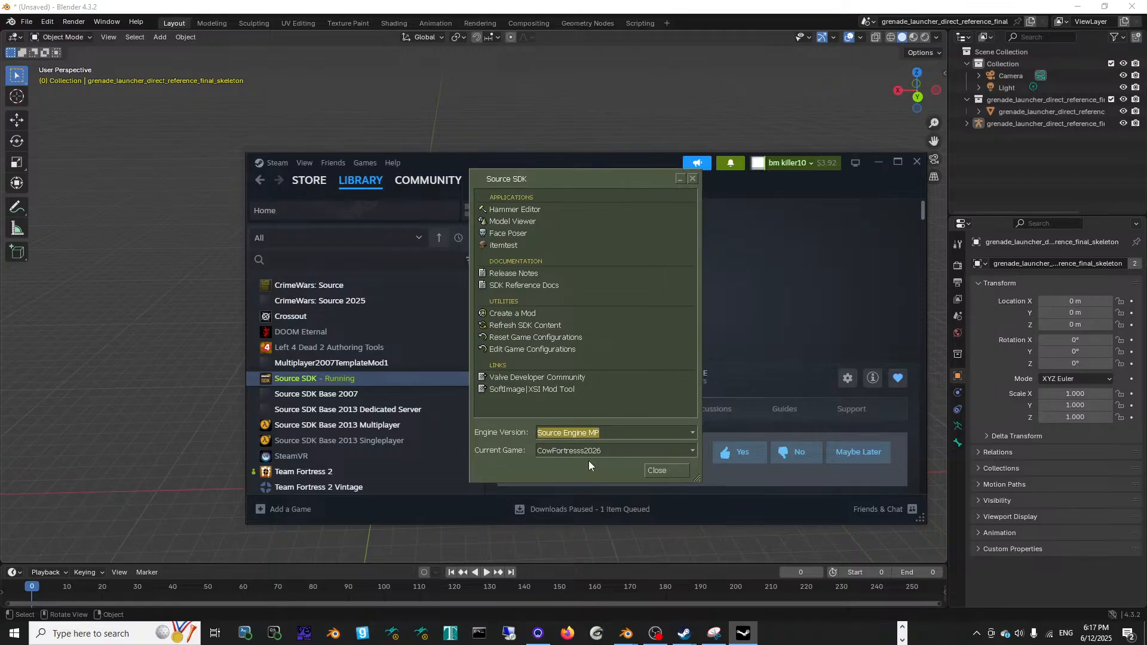
Step: Open the CowFortresss2026 game configuration for editing and examine its directory path
click(544, 351)
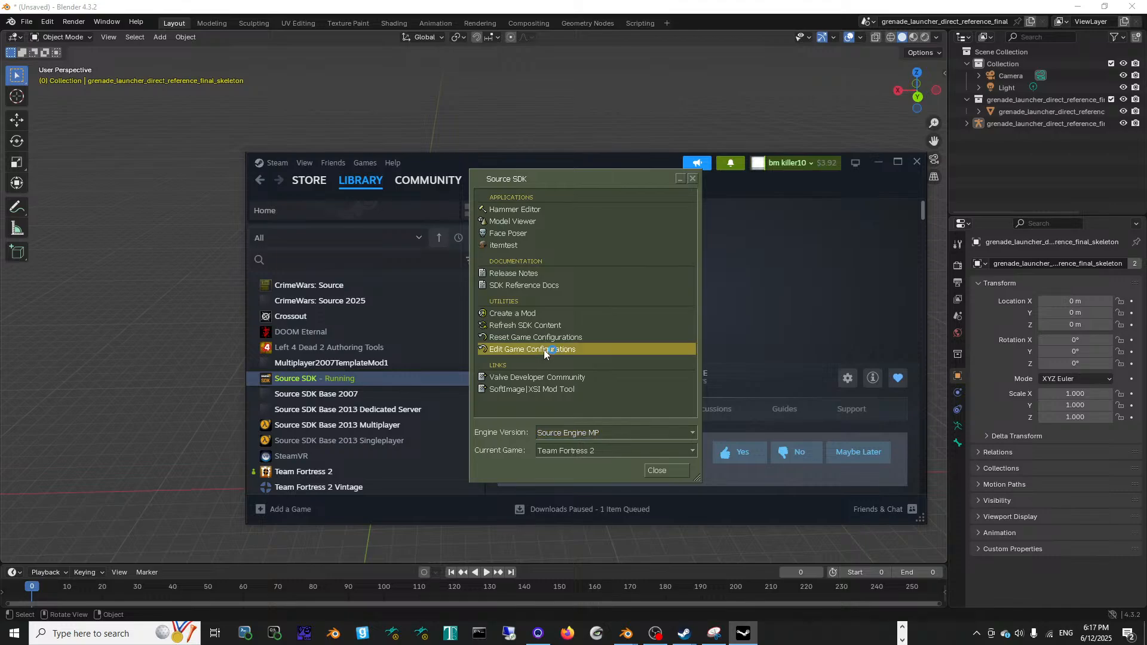
double_click(544, 350)
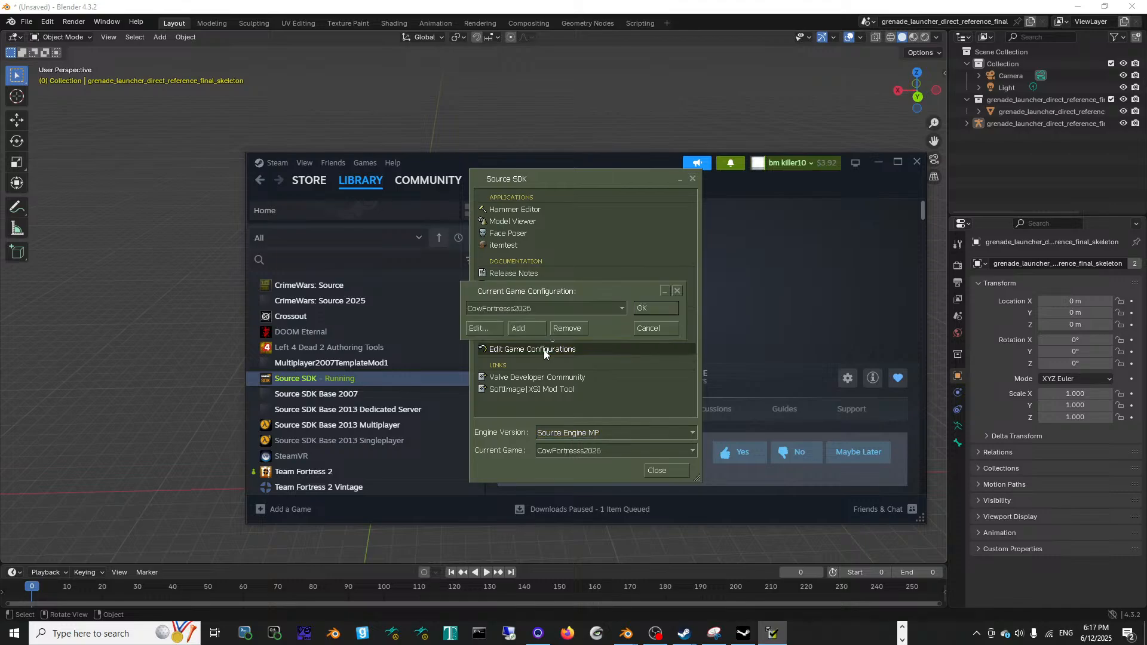
click(494, 325)
drag(552, 323, 683, 331)
drag(611, 322, 384, 317)
click(565, 322)
drag(566, 321, 726, 326)
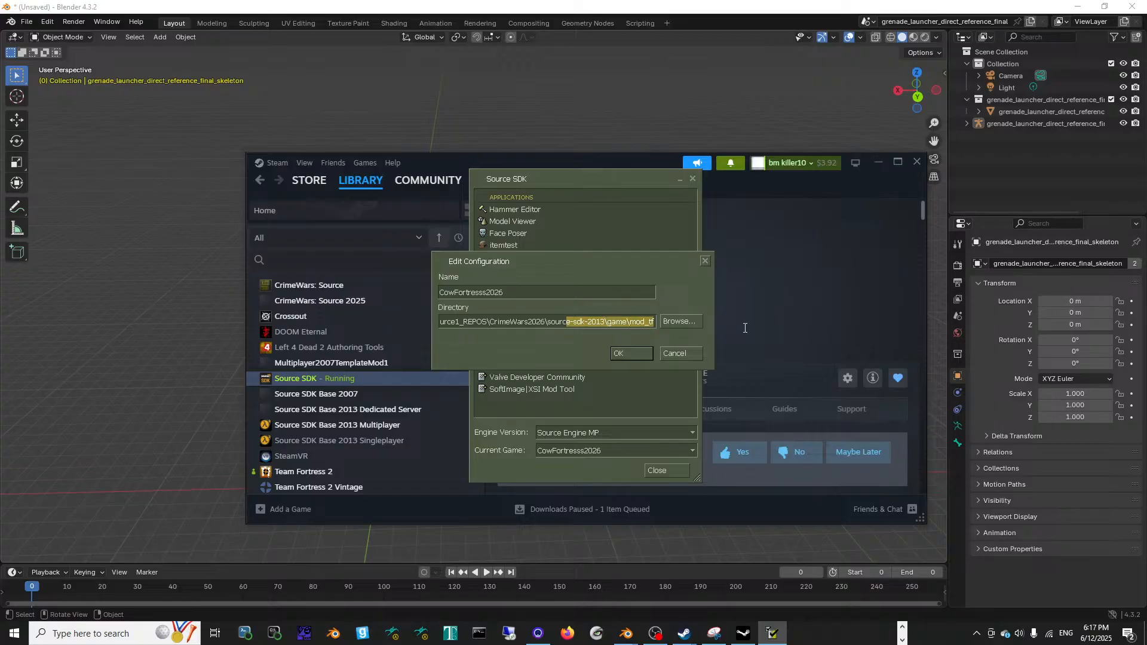
drag(534, 322, 676, 328)
click(591, 328)
click(686, 354)
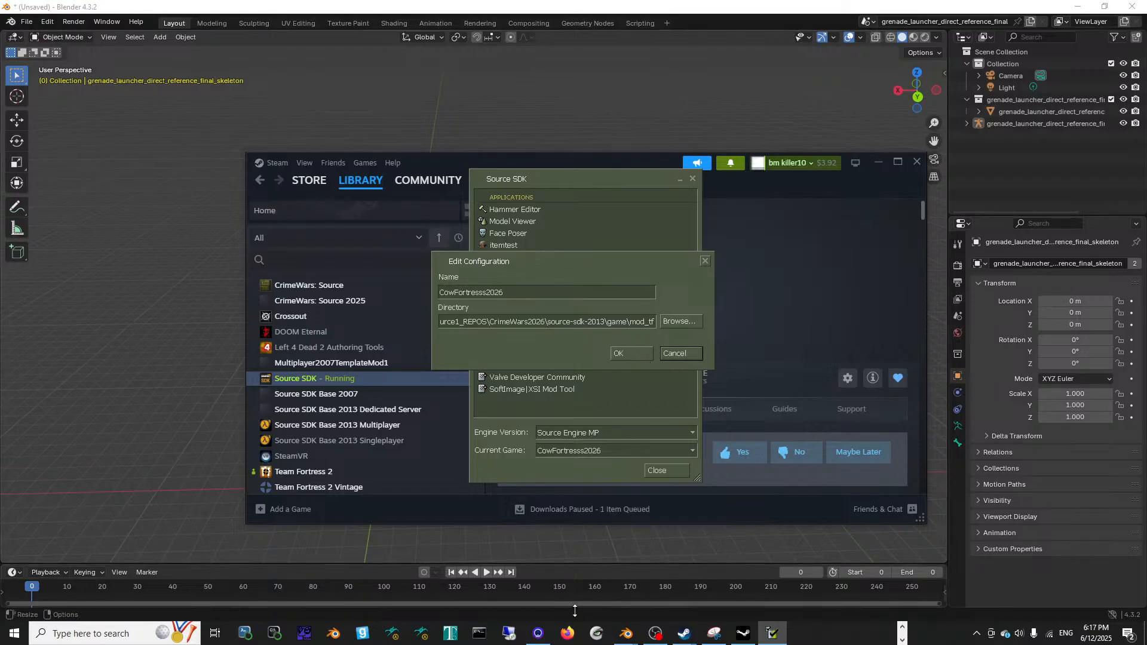
Step: Copy the full directory path from the CowFortresss2026 configuration, cancel the edit and close Source SDK
drag(652, 321, 436, 321)
right_click(491, 326)
click(517, 346)
click(683, 355)
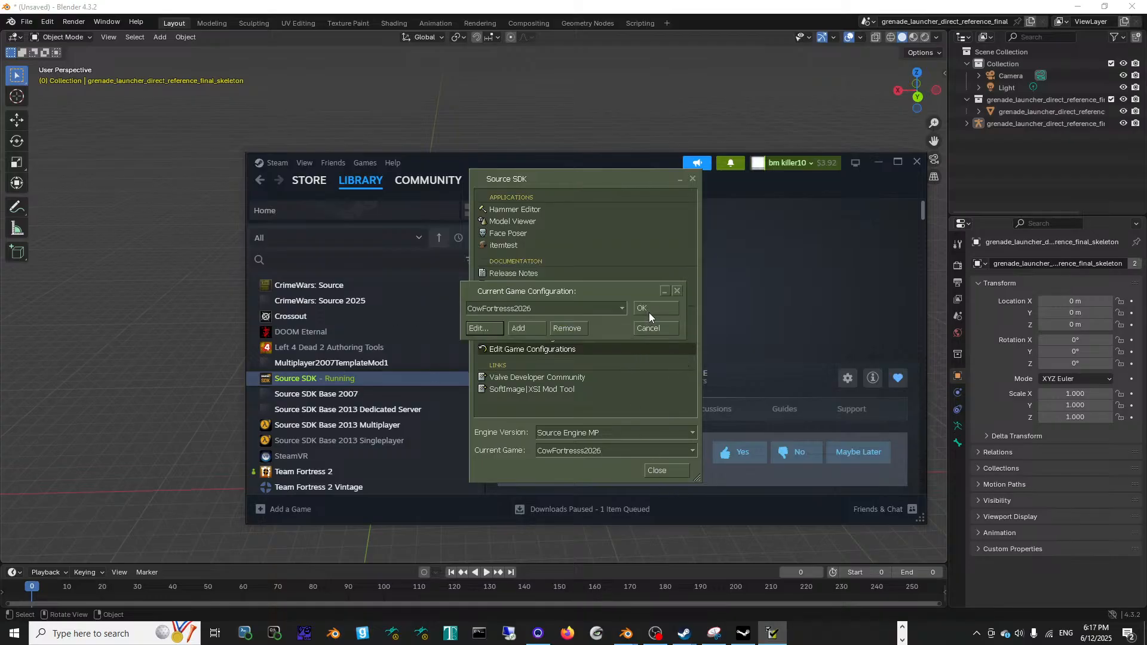
click(669, 468)
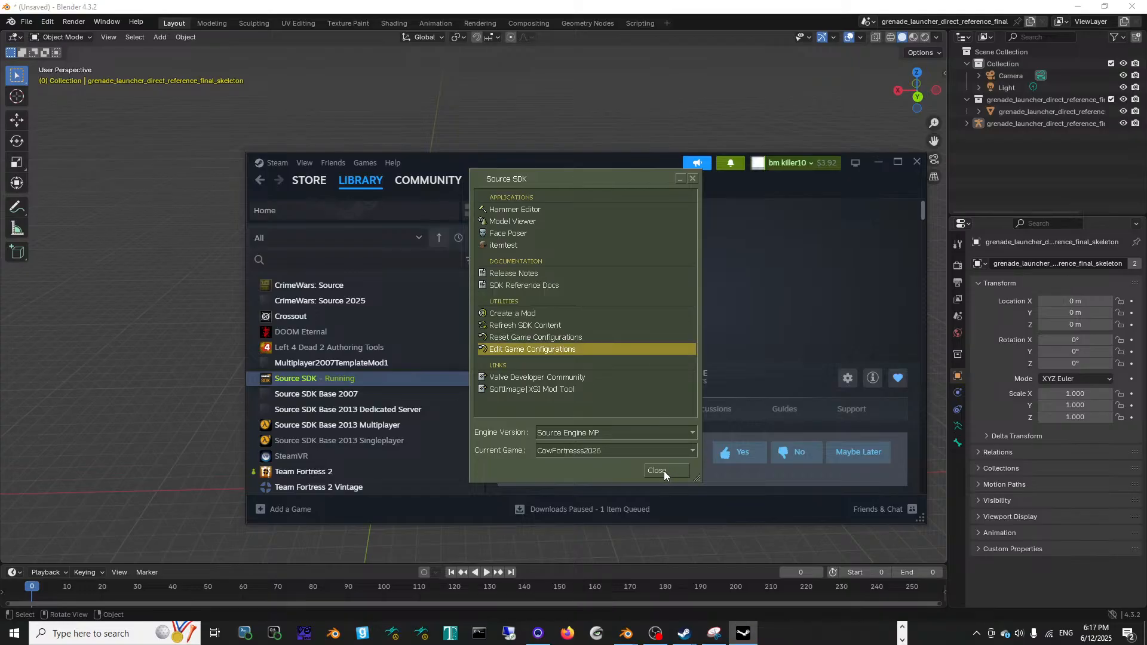
click(664, 470)
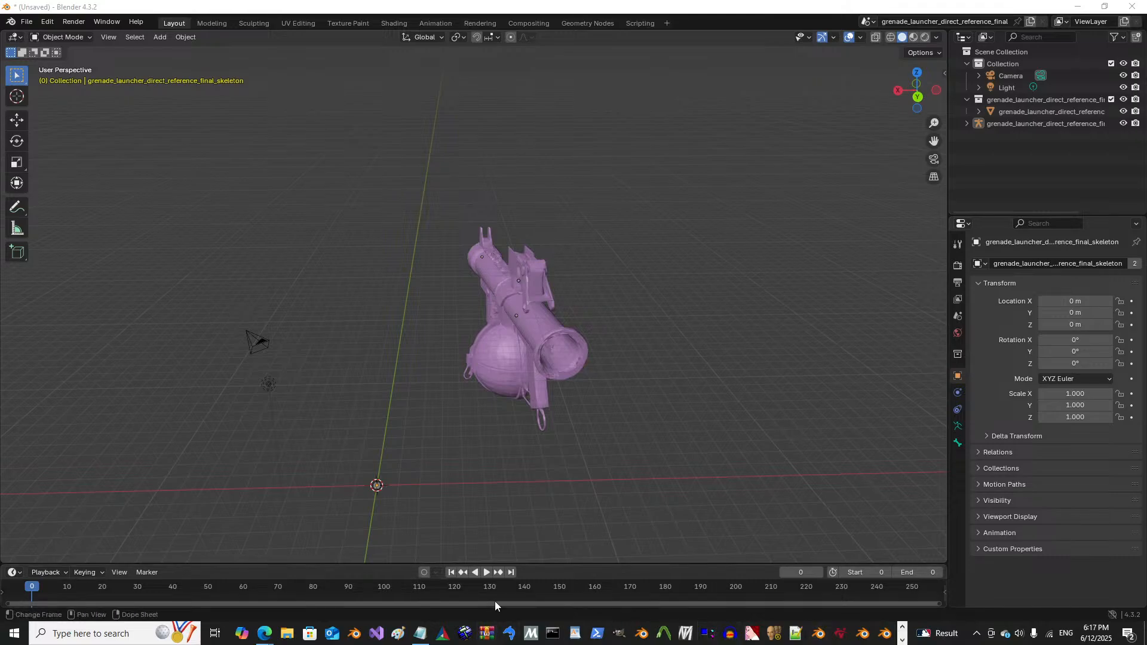
Step: Switch to Crowbar and choose Source SDK 2013 Multiplayer as the game to set up
click(662, 634)
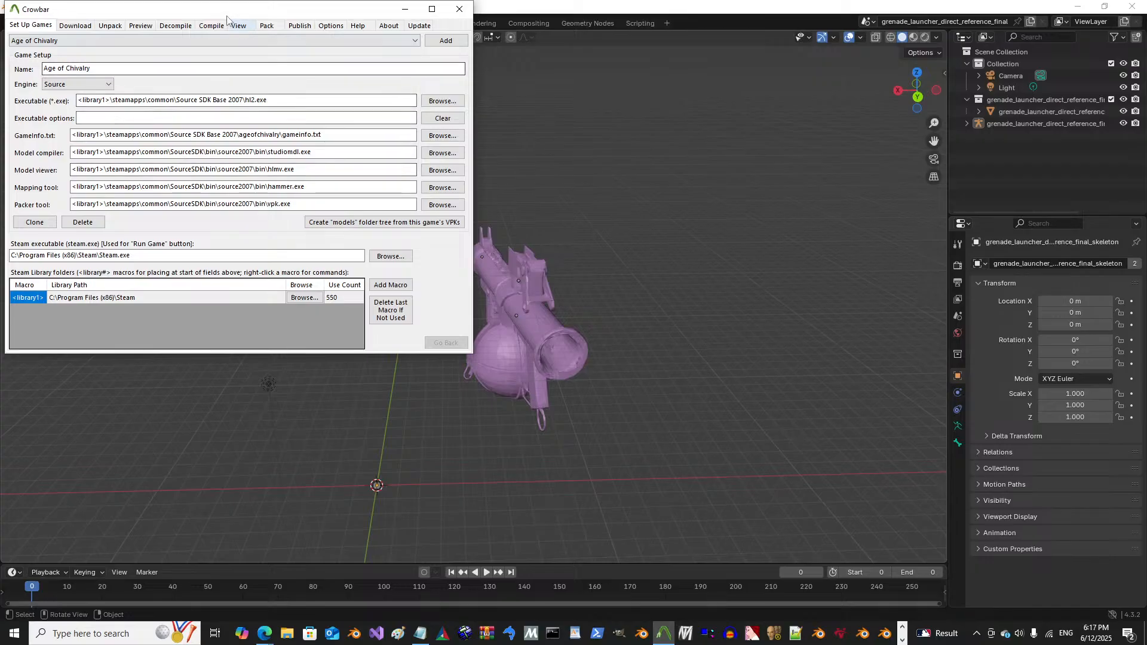
drag(227, 9, 443, 112)
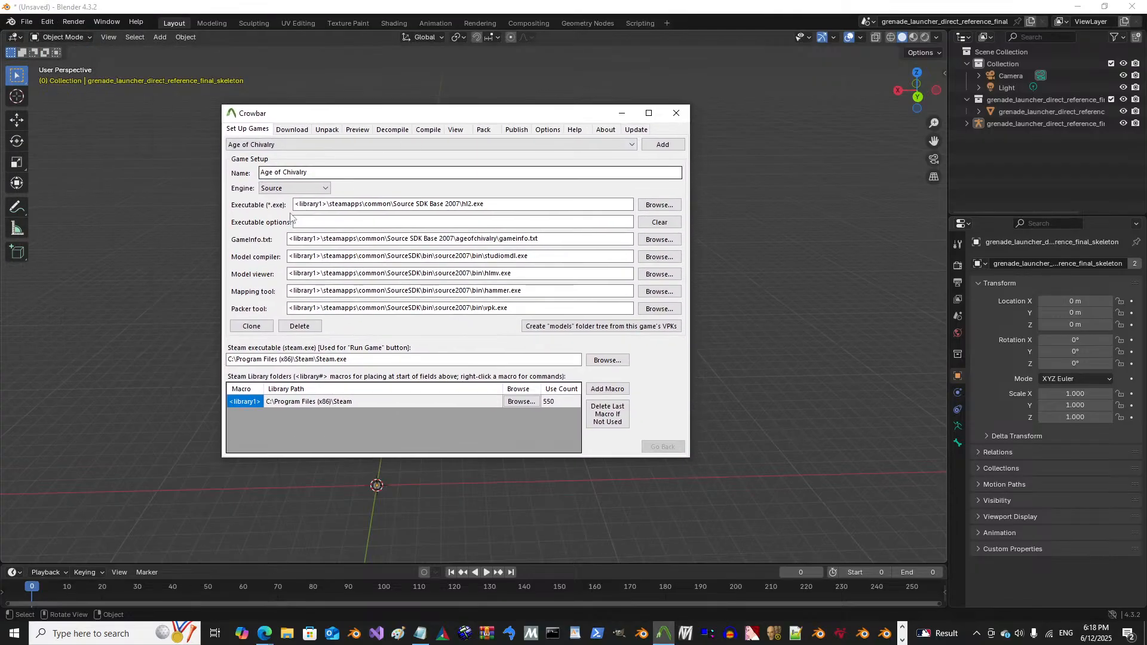
click(290, 145)
click(290, 145)
click(290, 145)
click(290, 146)
click(310, 146)
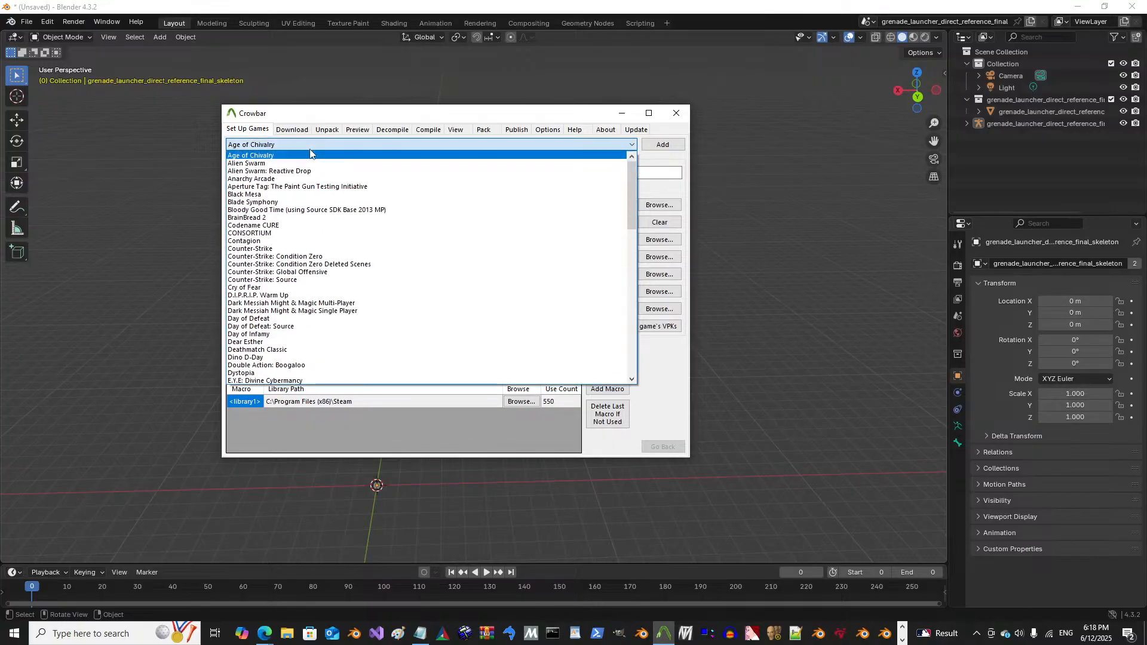
click(307, 153)
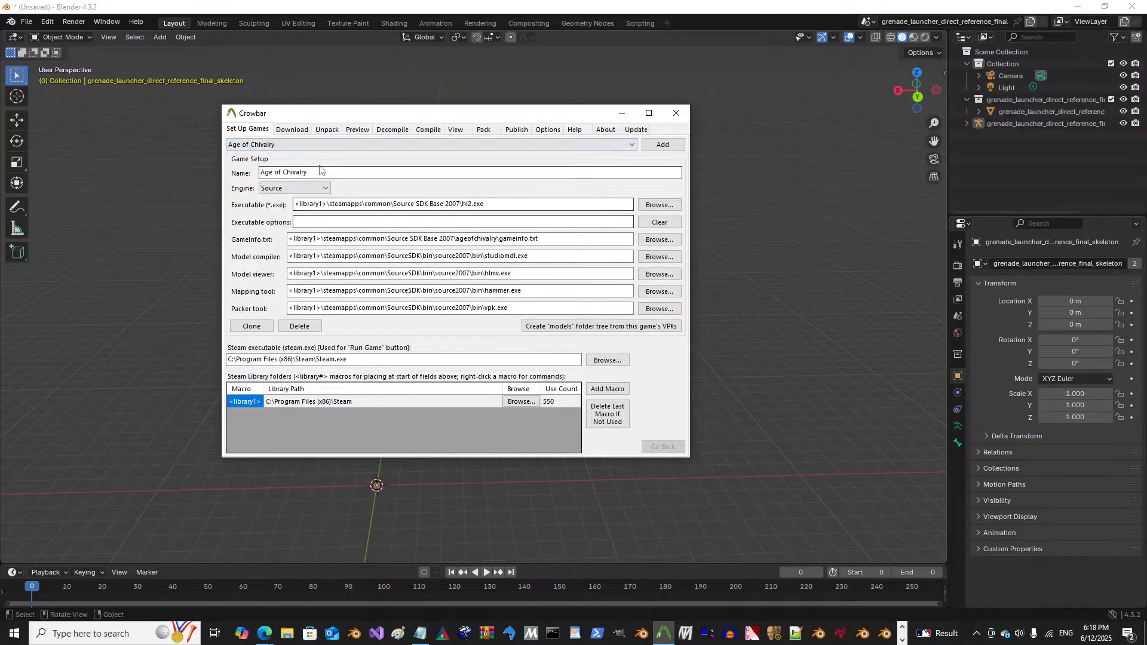
click(300, 146)
scroll(339, 305, down, 20)
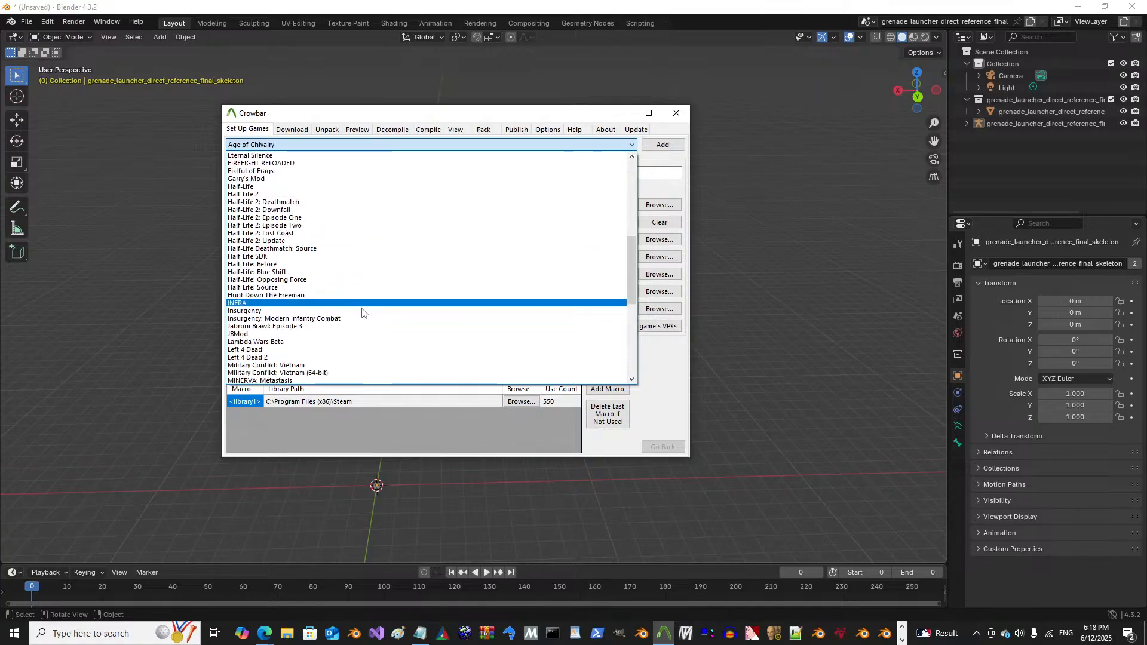
click(349, 272)
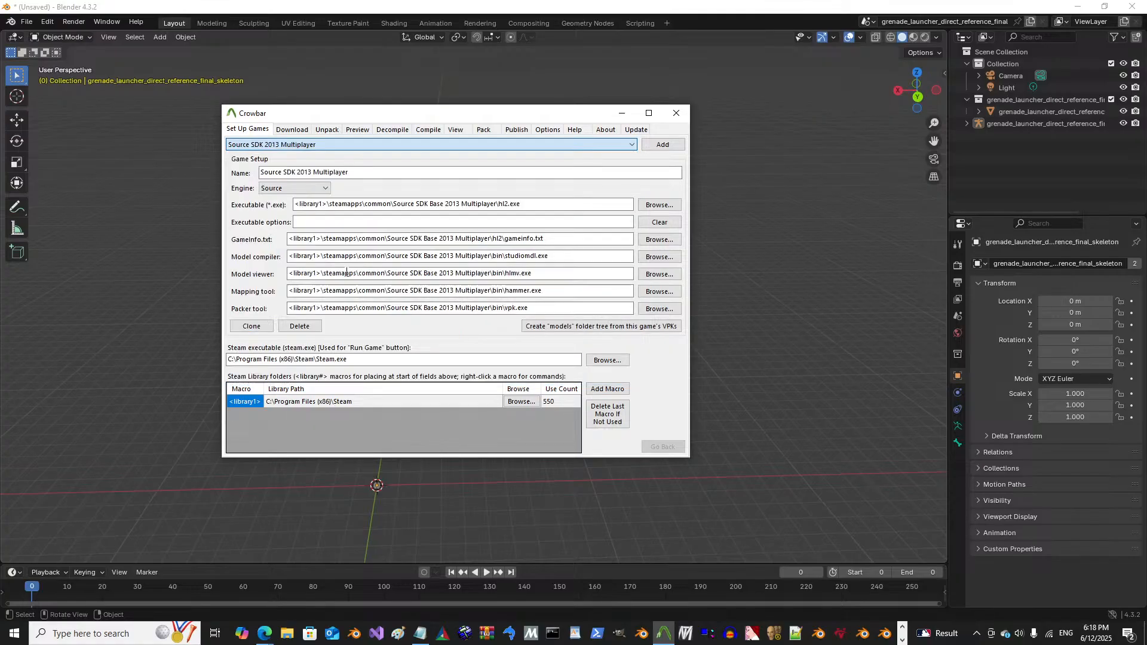
Step: Clone the Source SDK 2013 Multiplayer game setup and name the clone Cow Fortress Source SDK 2013 Multiplayer
click(252, 326)
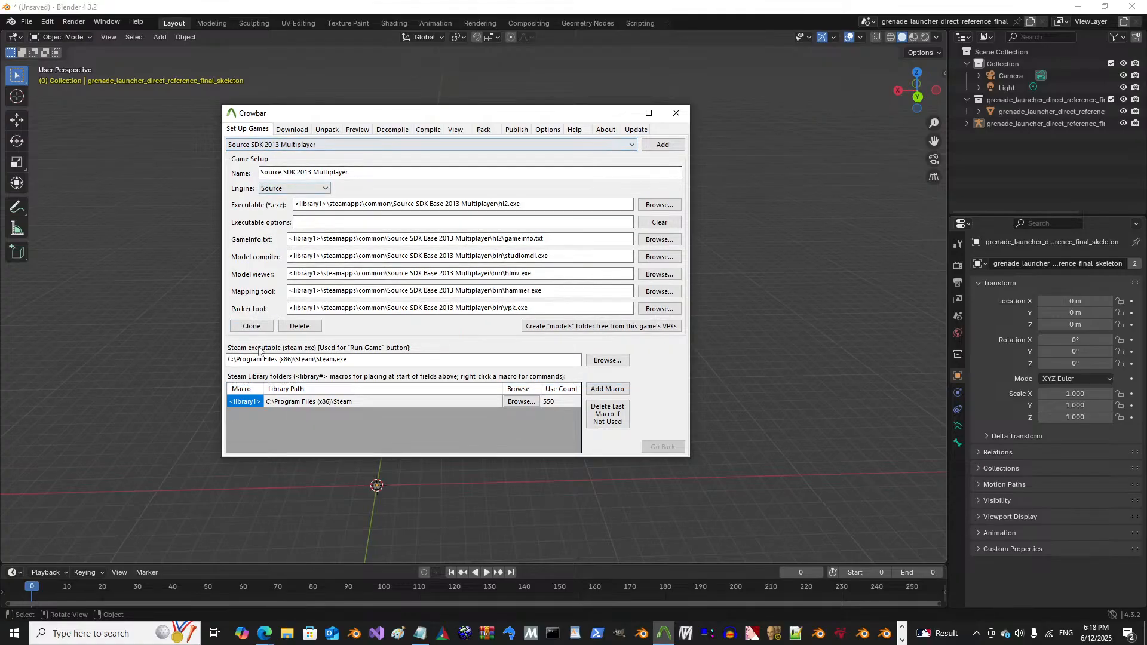
click(285, 173)
drag(289, 172, 217, 171)
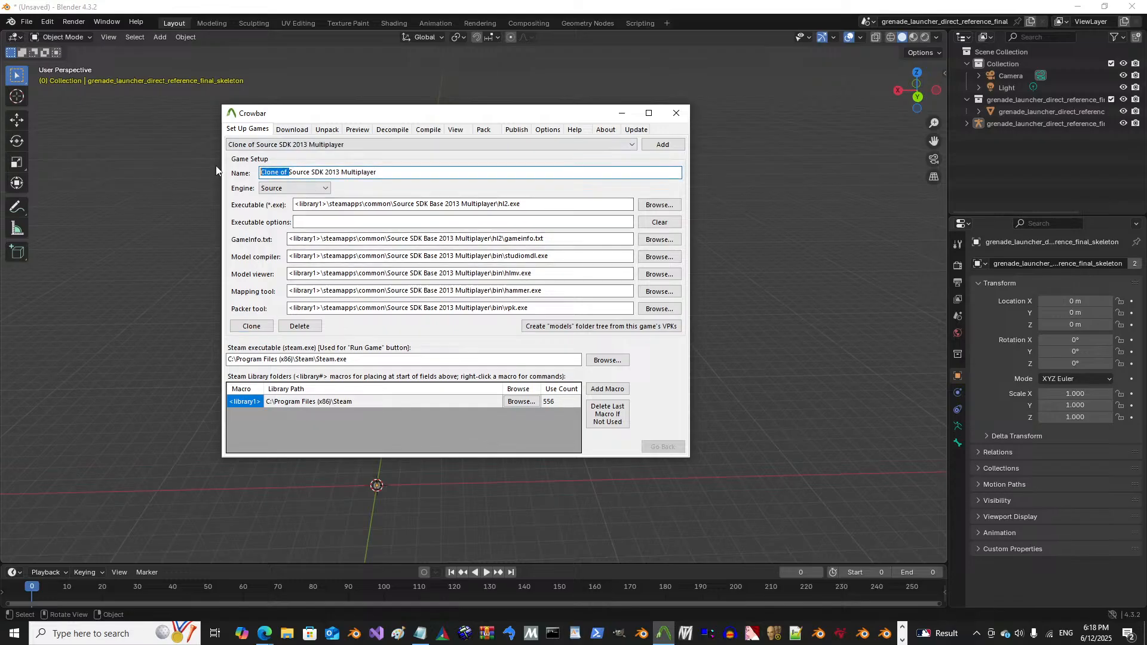
text(CowW)
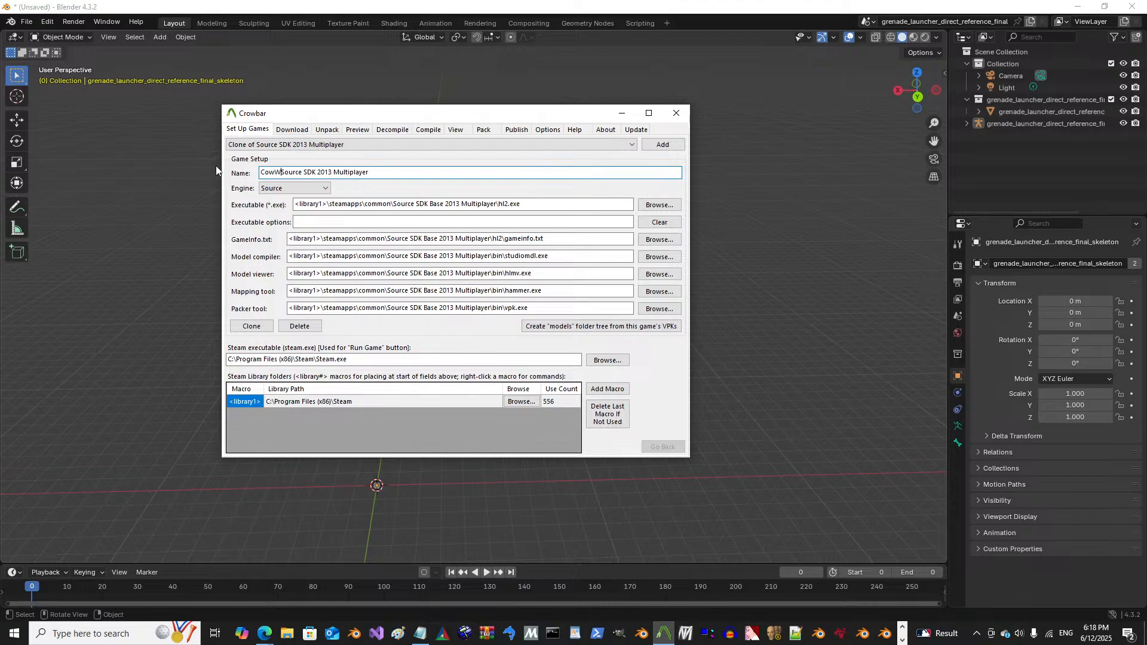
key(BackSpace)
text(Fortress)
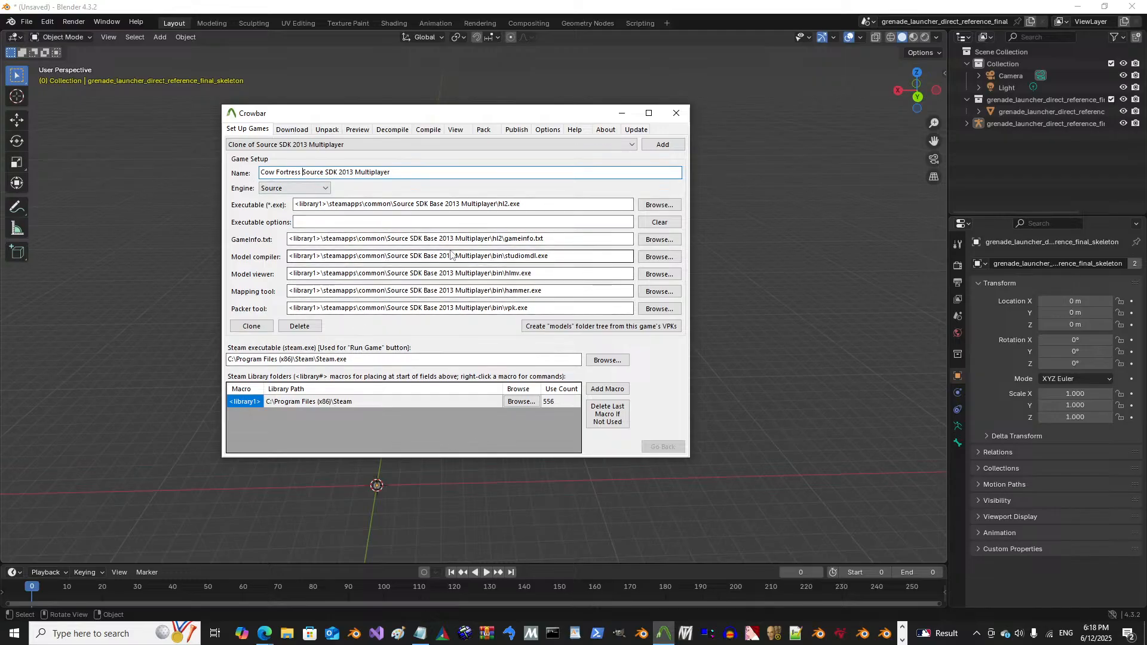
Step: Replace the folder part of the GameInfo.txt path with K:\Source1_REPOS\CrimeWars2026\source-sdk-2013\game\mod_tf and check the model compiler and model viewer paths
click(506, 240)
drag(506, 240, 218, 233)
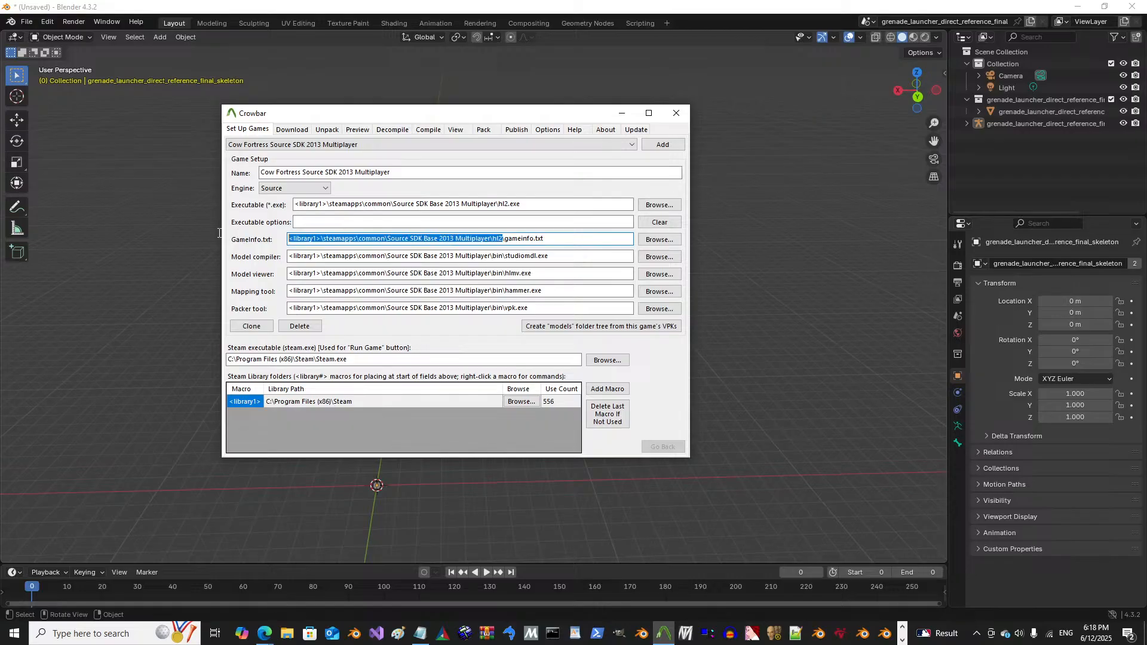
key(ctrl+v)
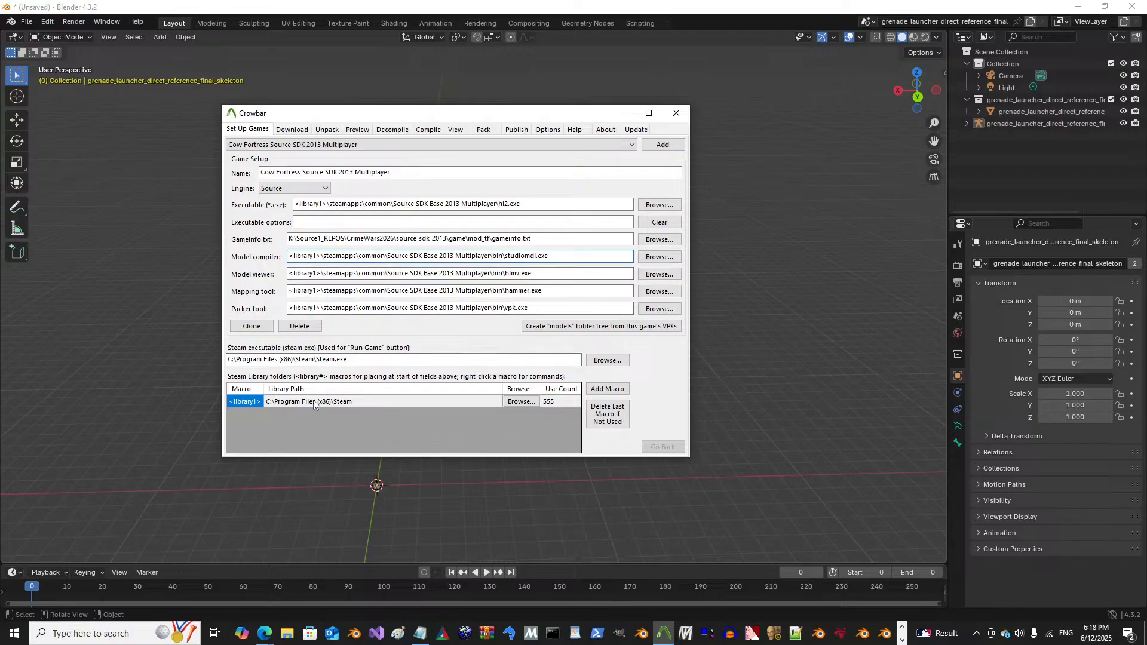
drag(371, 255, 487, 258)
click(543, 258)
click(451, 274)
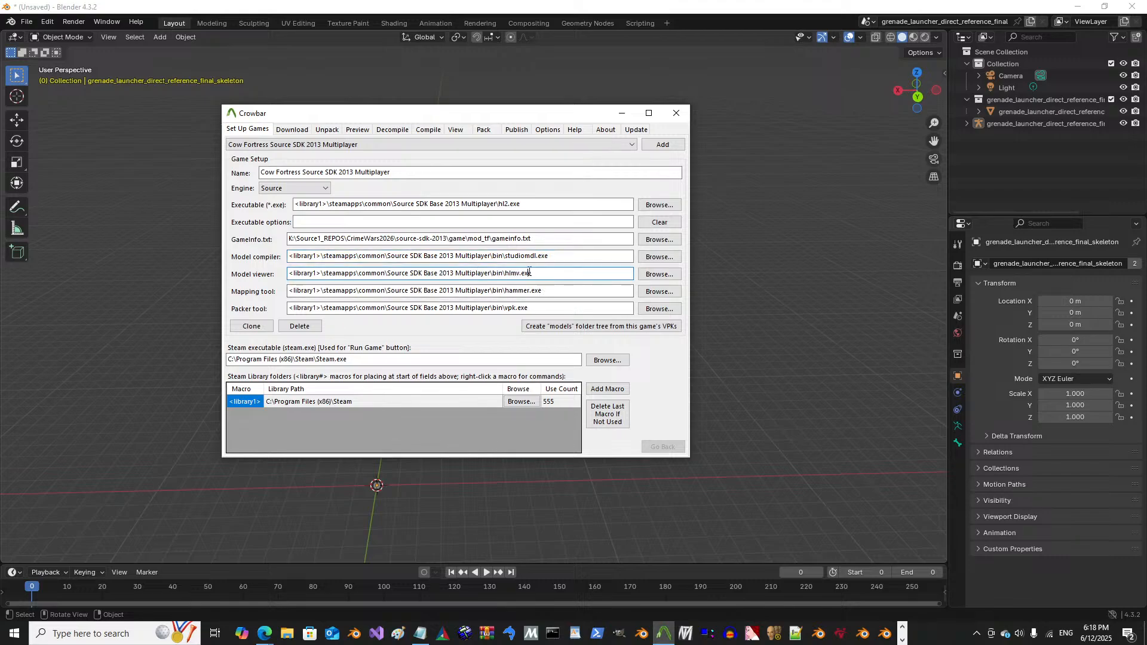
click(481, 254)
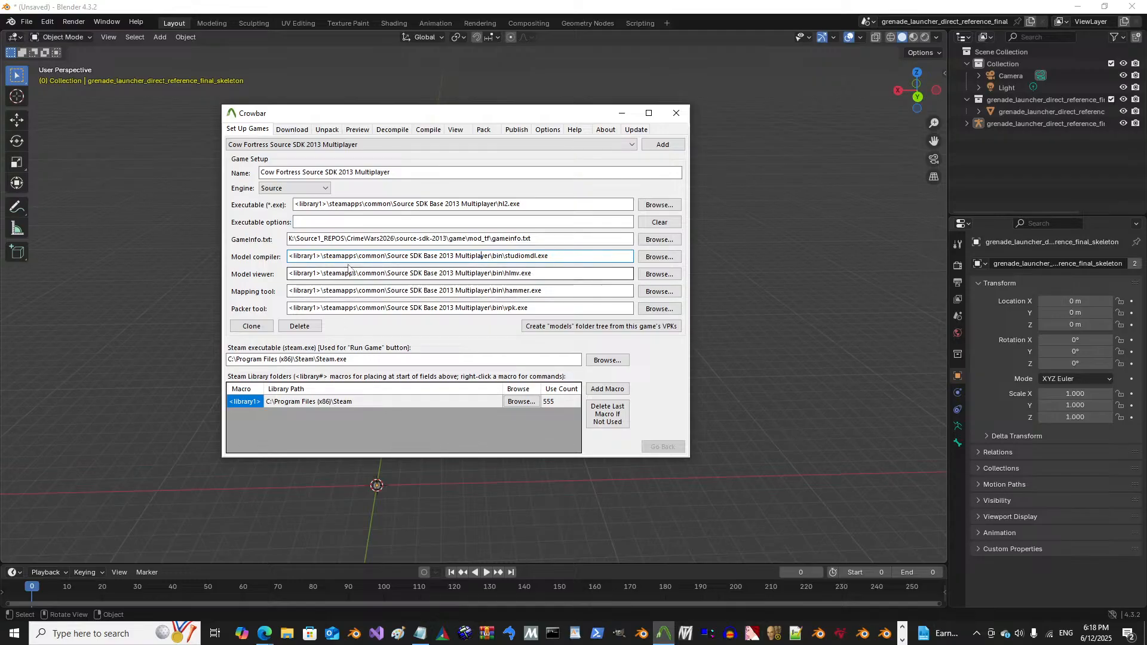
Step: Choose Cow Fortress Source SDK 2013 Multiplayer as the game with the model compiler for compiling, and check the models output path
click(429, 130)
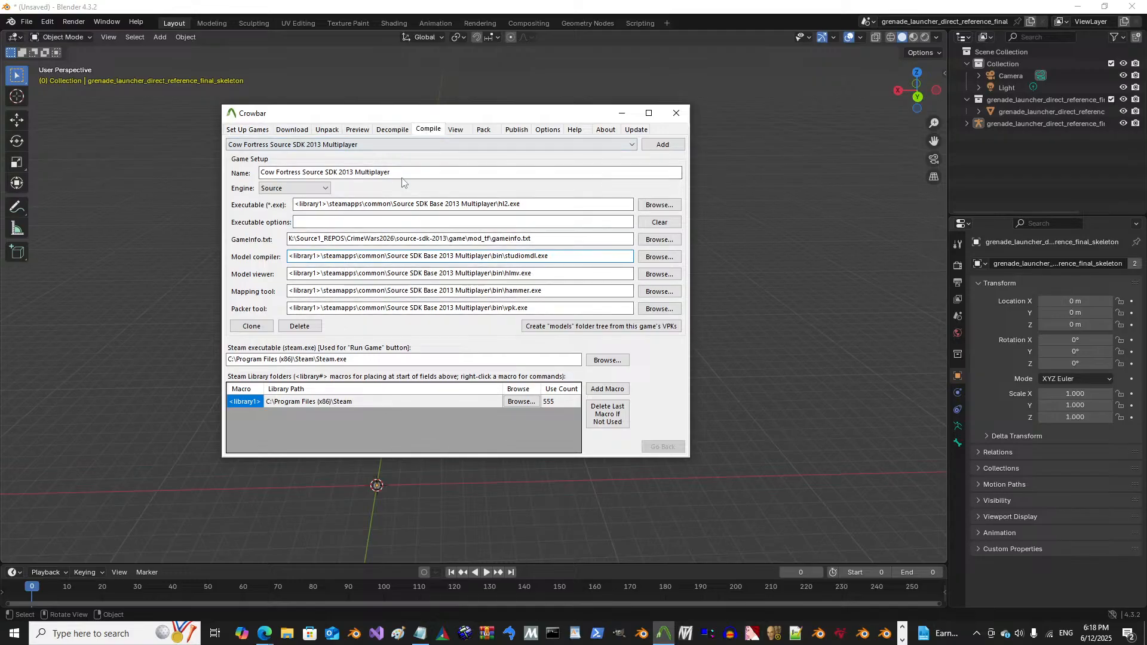
click(442, 190)
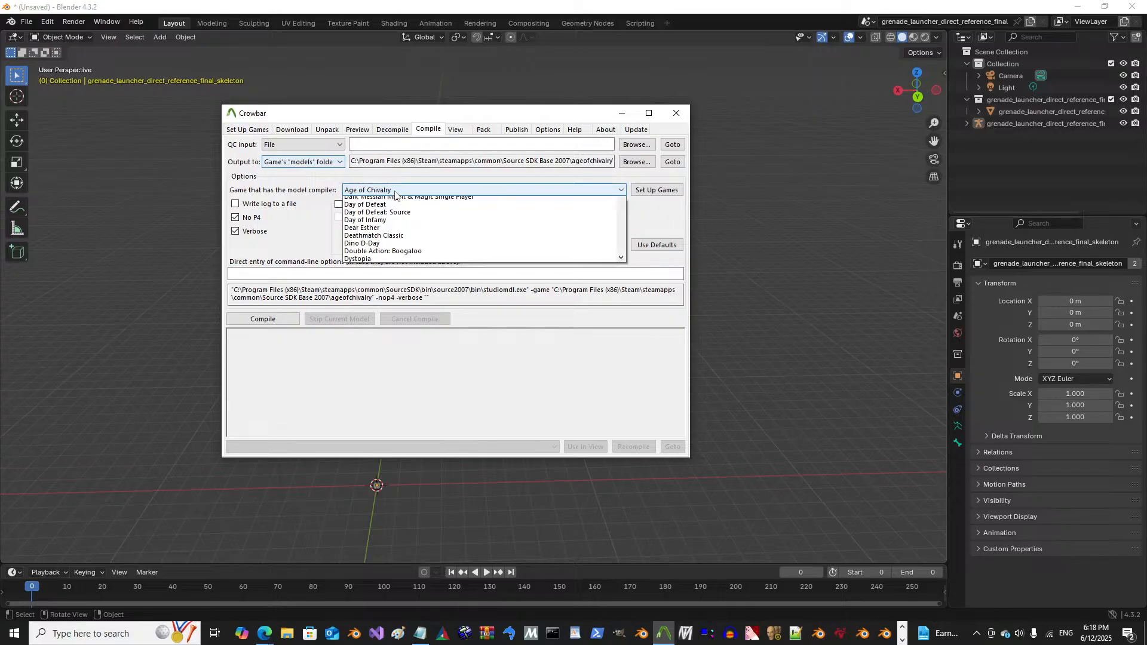
scroll(464, 284, down, 2)
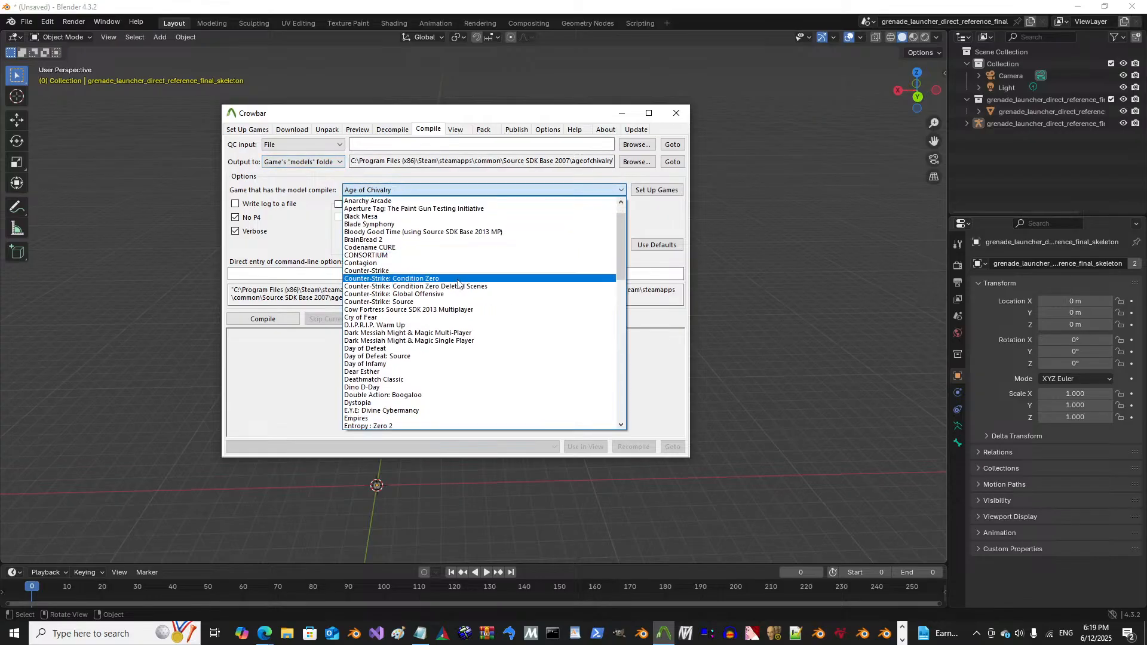
click(457, 311)
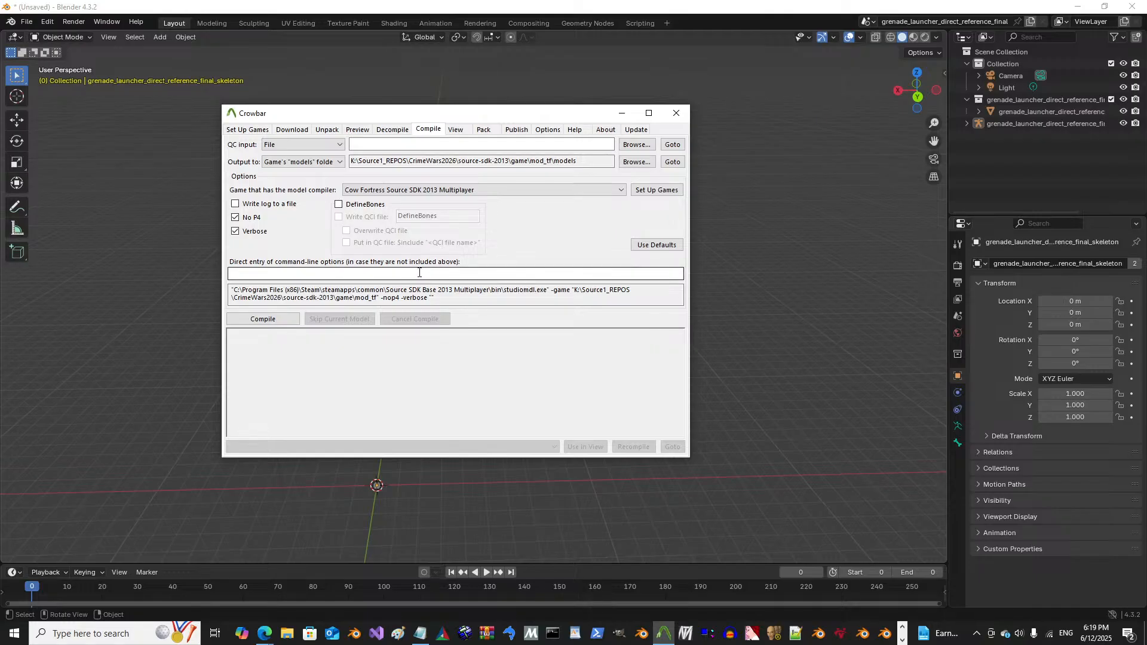
click(387, 161)
double_click(387, 161)
click(437, 161)
mouse_move(580, 161)
mouse_down()
mouse_move(408, 160)
mouse_move(586, 162)
mouse_up()
click(583, 162)
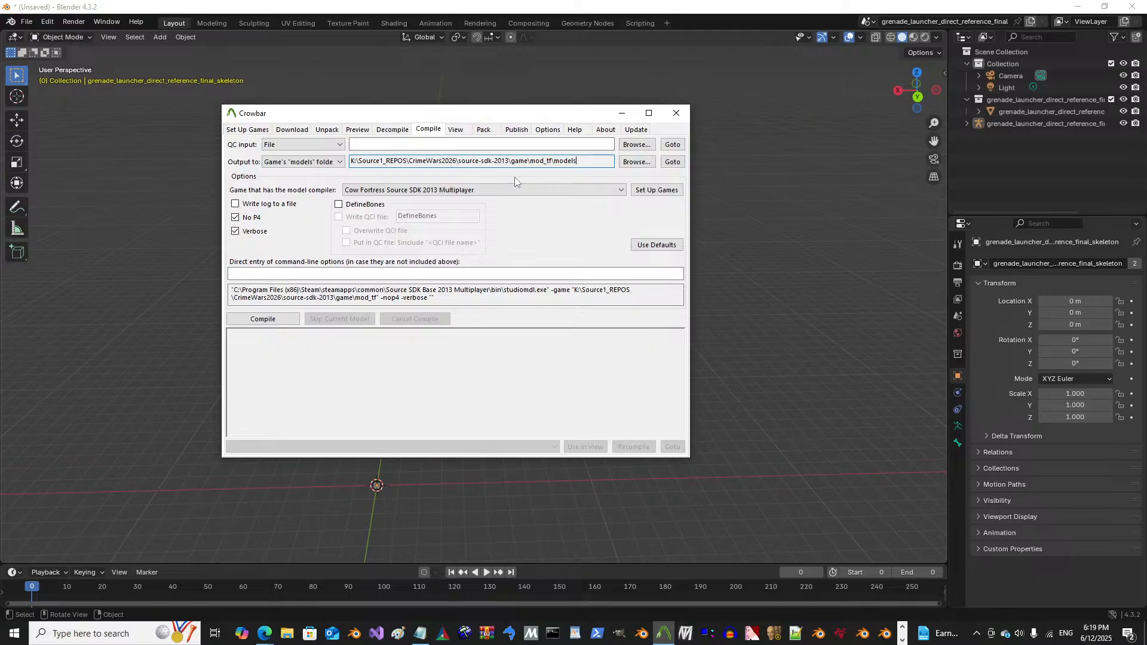
Step: Switch to File Explorer and open the Source1_Content folder on the Samsung_T5 (H:) drive
click(288, 638)
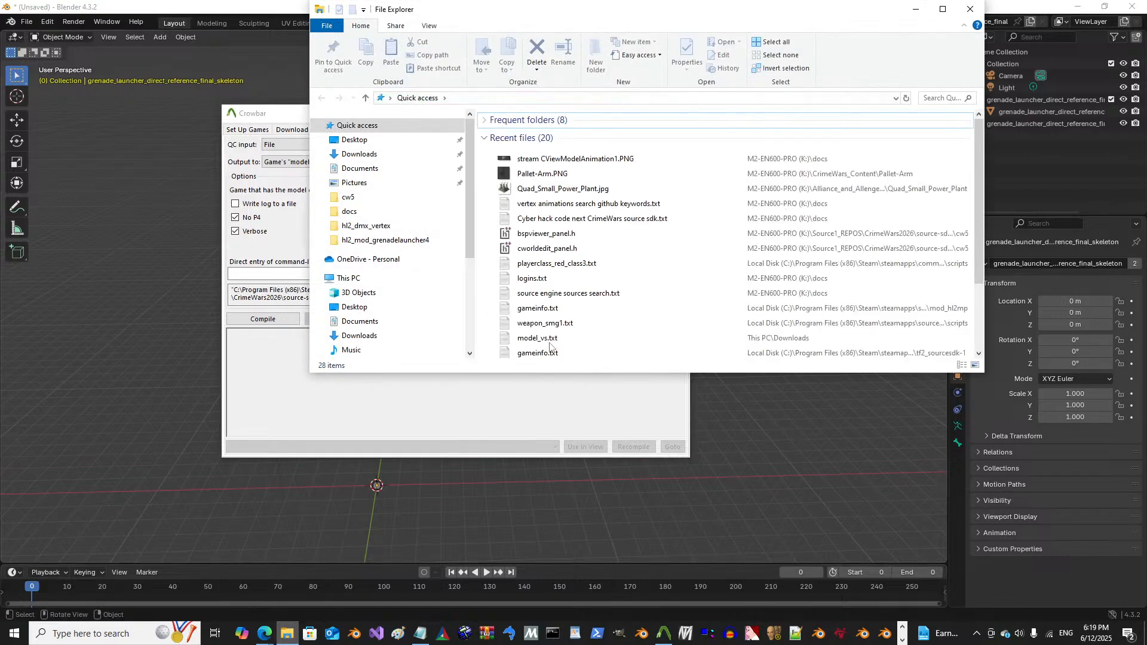
scroll(406, 251, down, 5)
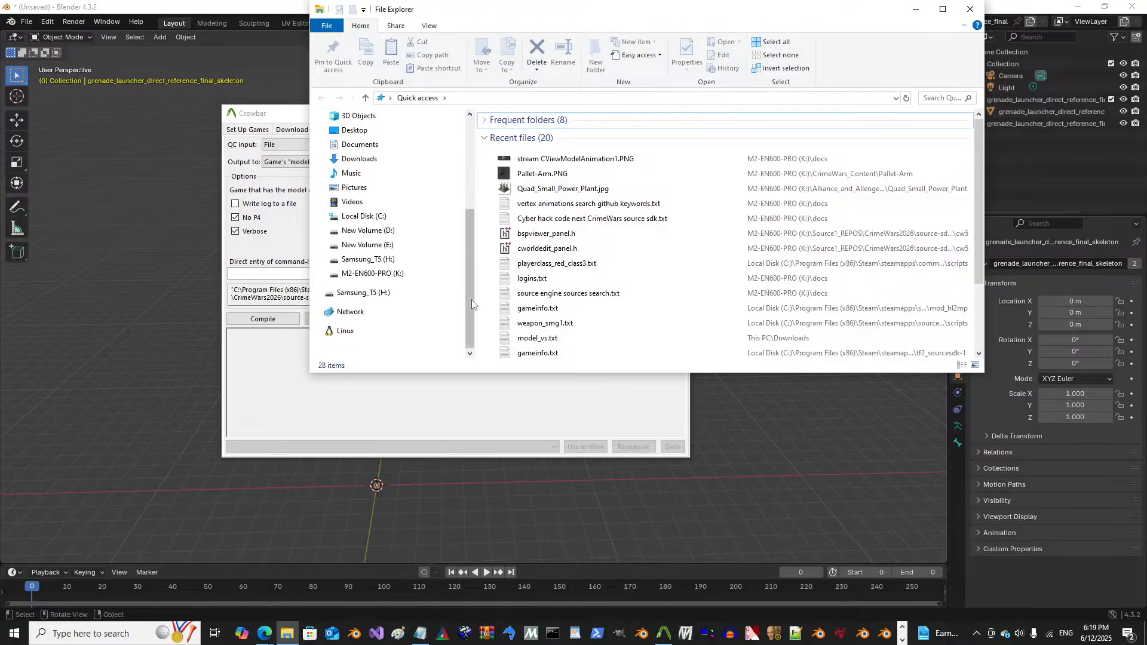
click(407, 259)
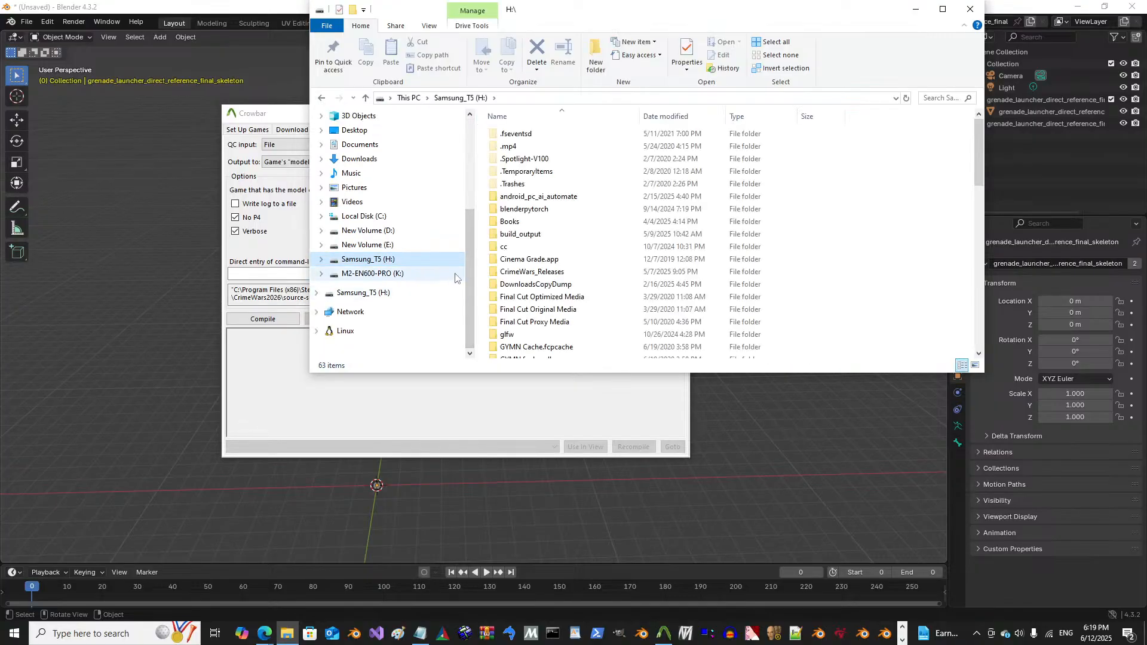
scroll(607, 287, down, 6)
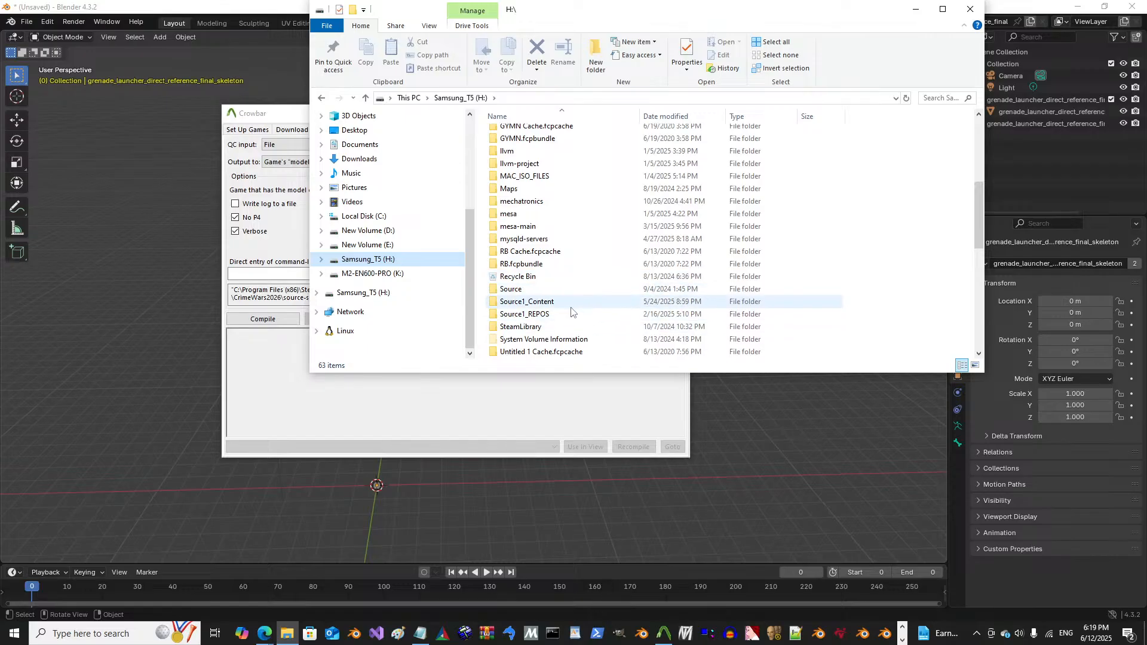
double_click(569, 304)
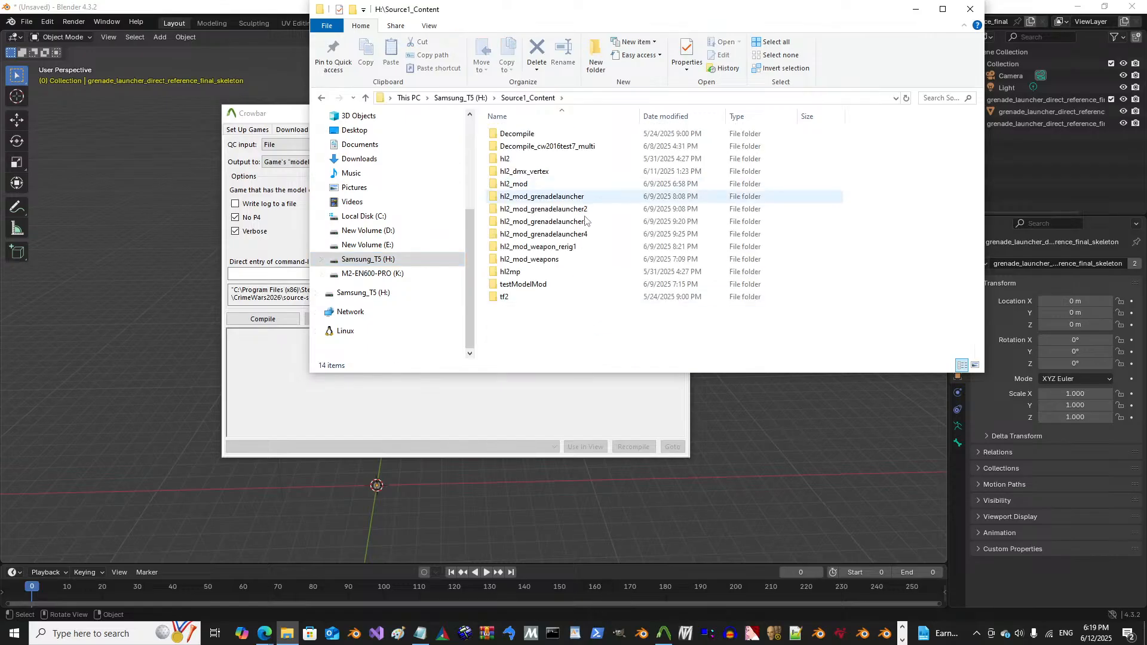
Step: Duplicate the hl2_mod_grenadelauncher4 folder within Source1_Content
click(586, 236)
right_click(586, 236)
click(621, 492)
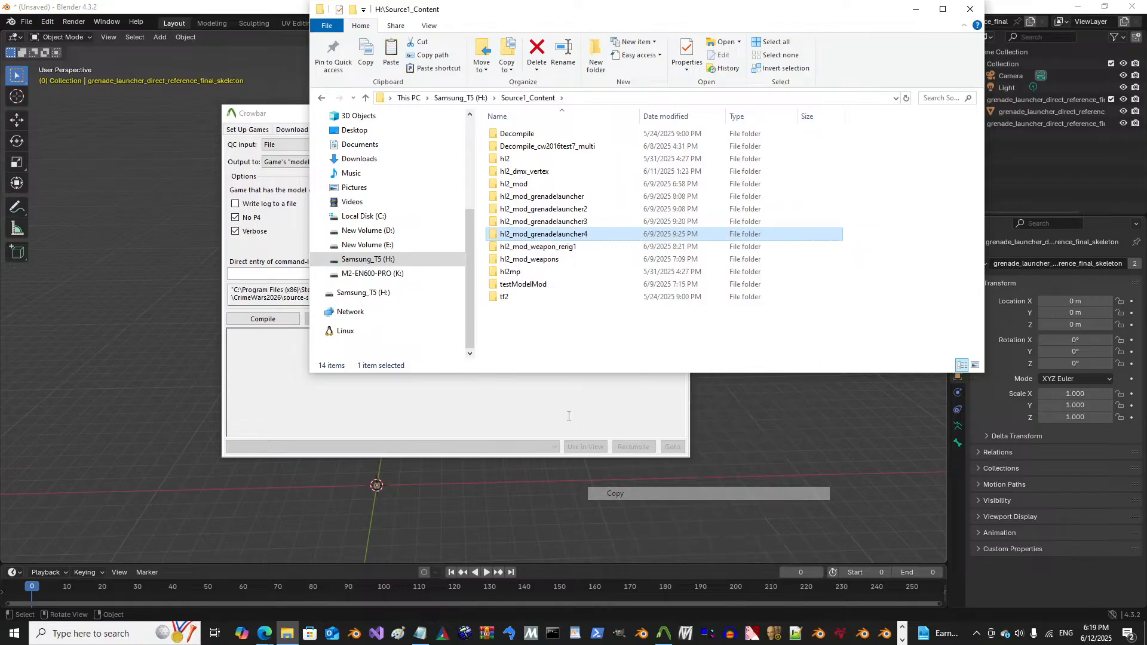
click(555, 335)
right_click(555, 335)
click(598, 414)
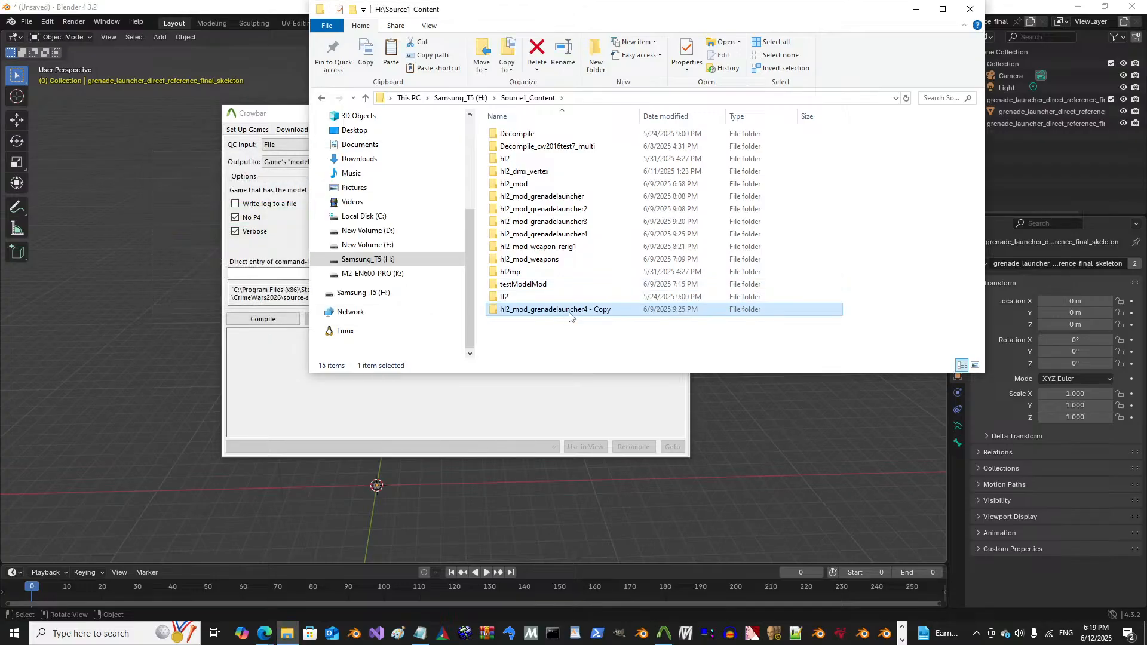
Step: Rename the copied folder as hl2_mod_grenadelauncher4_animations and dismiss the error message
key(F2)
drag(590, 309, 704, 323)
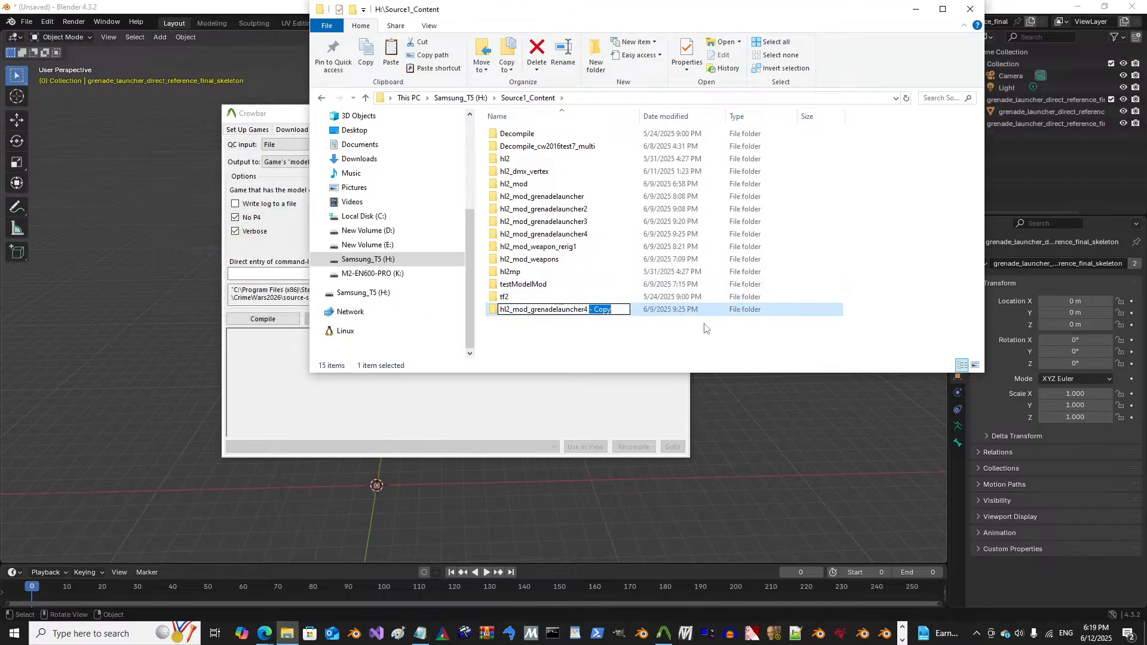
key(BackSpace)
text(_animation)
key(Return)
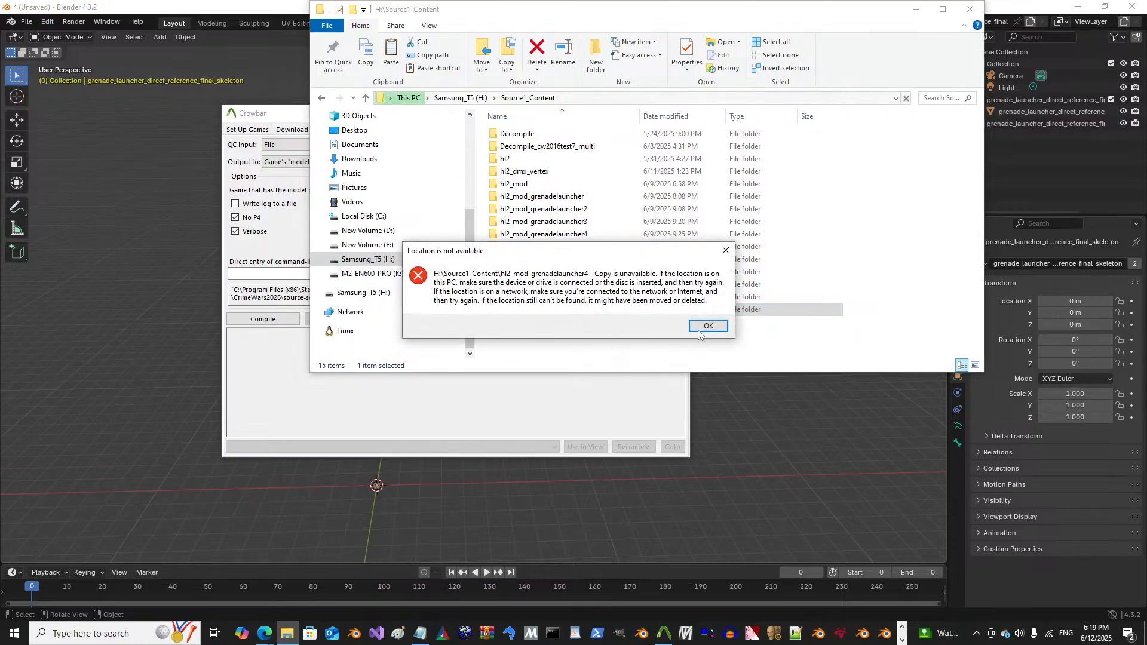
click(705, 326)
Step: Open the hl2_mod_grenadelauncher4_animations folder, copy its full path, and paste it as the QC input in Crowbar
double_click(586, 310)
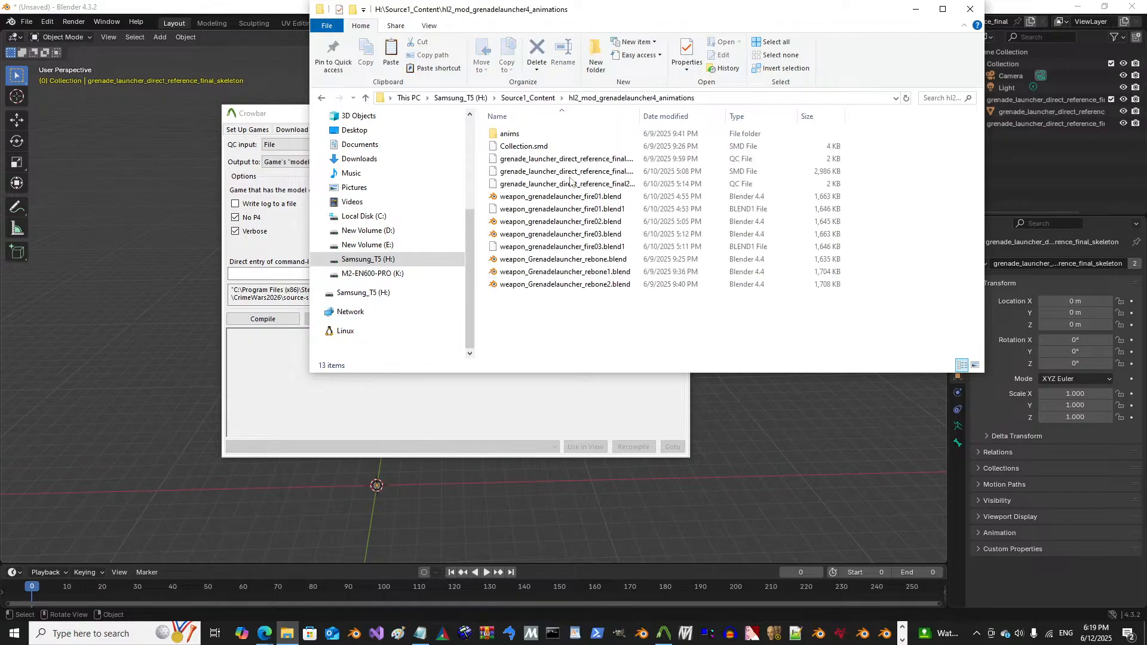
click(729, 98)
right_click(725, 97)
click(740, 133)
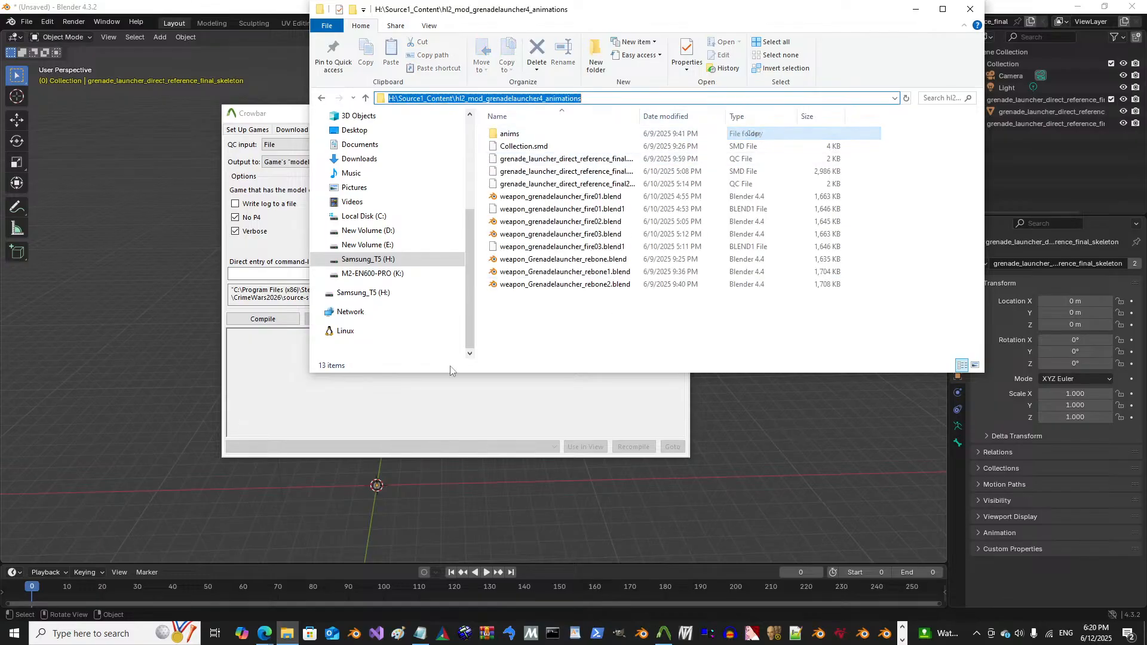
click(387, 403)
click(481, 144)
key(ctrl+v)
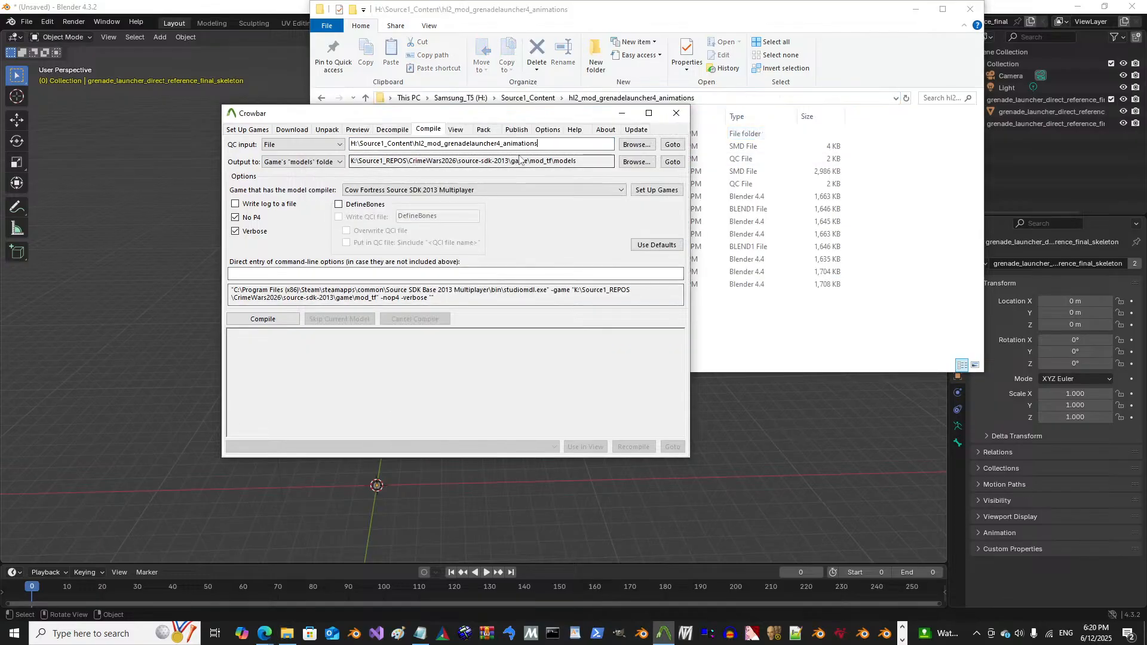
Step: Copy the file name grenade_launcher_direct_reference_final2.qc from the folder and append it to the QC input path in Crowbar
click(738, 306)
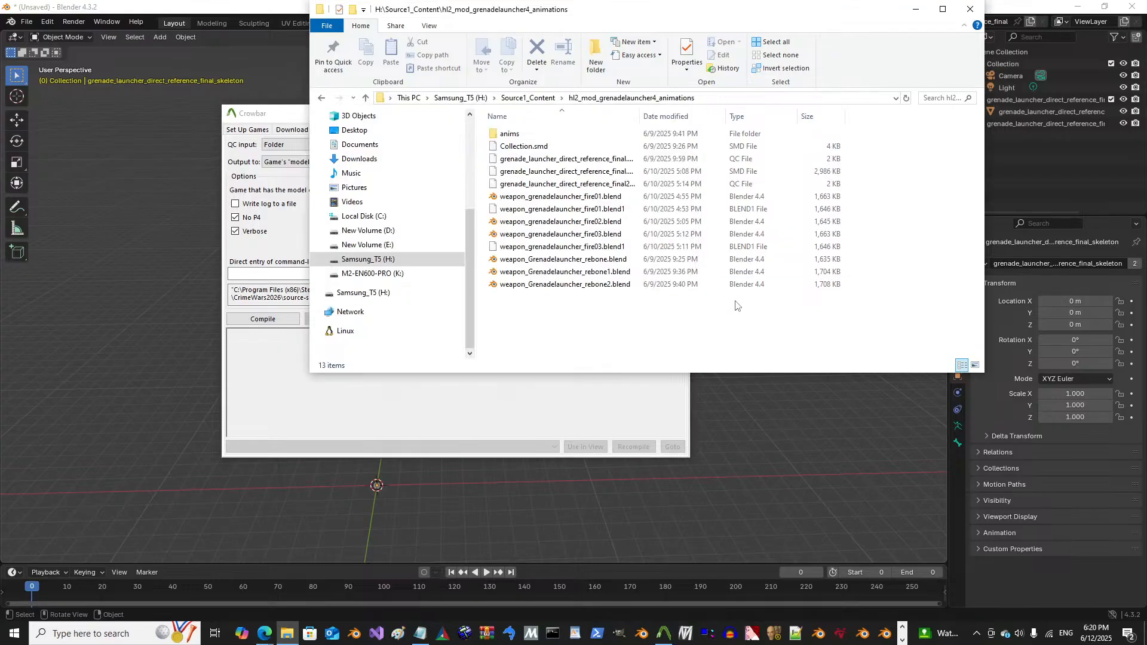
drag(638, 116, 687, 116)
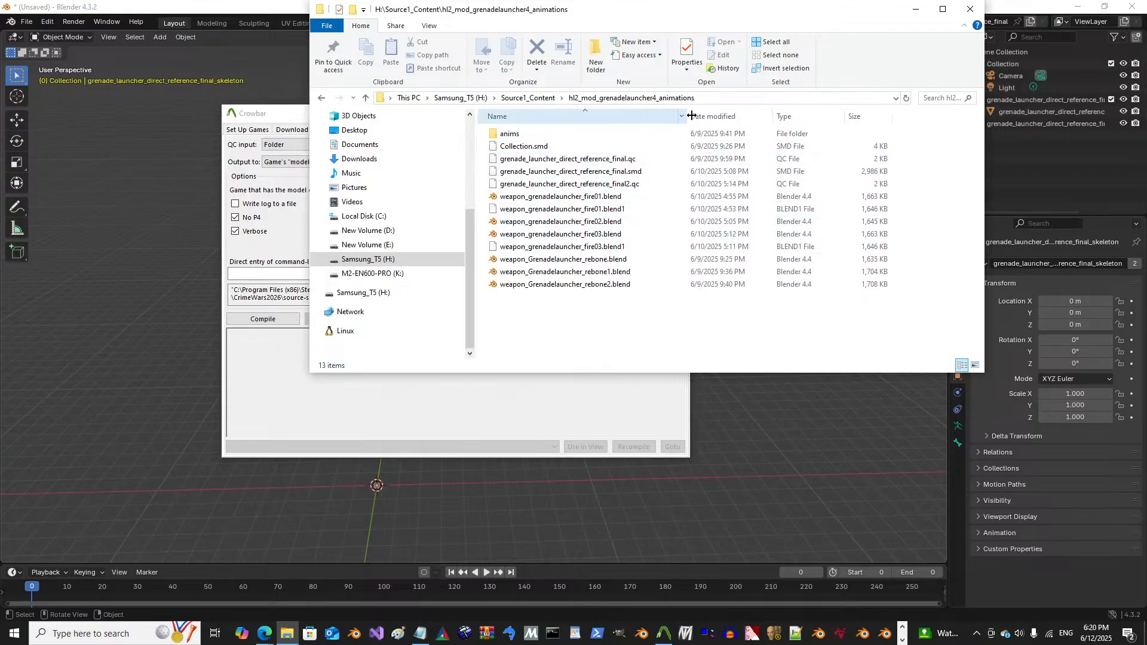
click(613, 161)
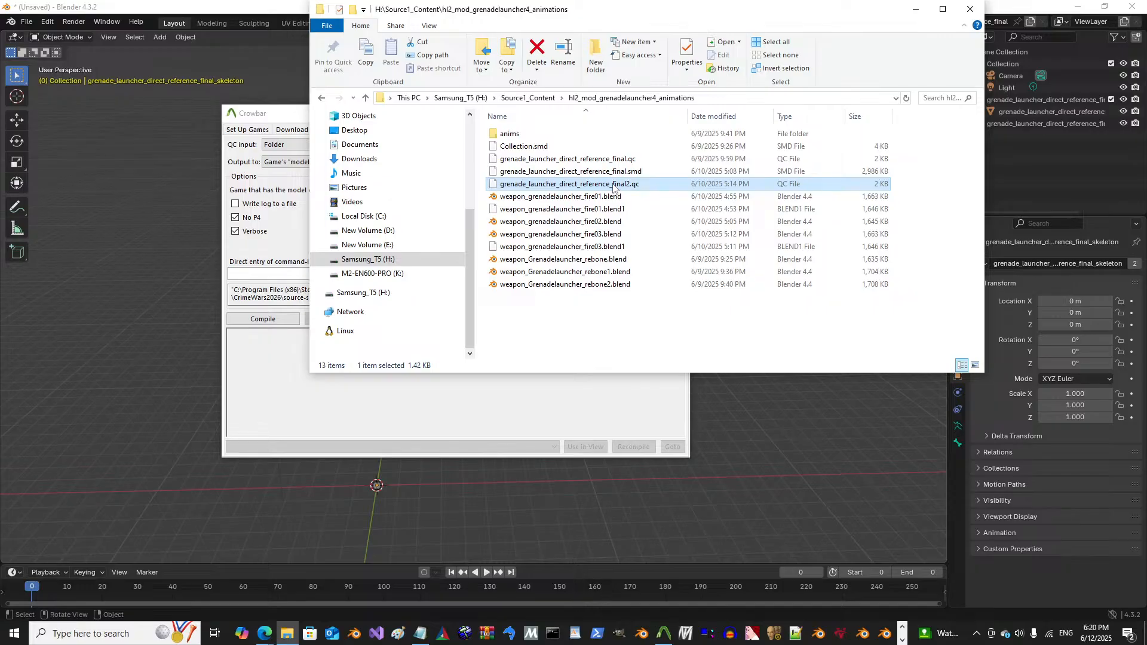
click(603, 185)
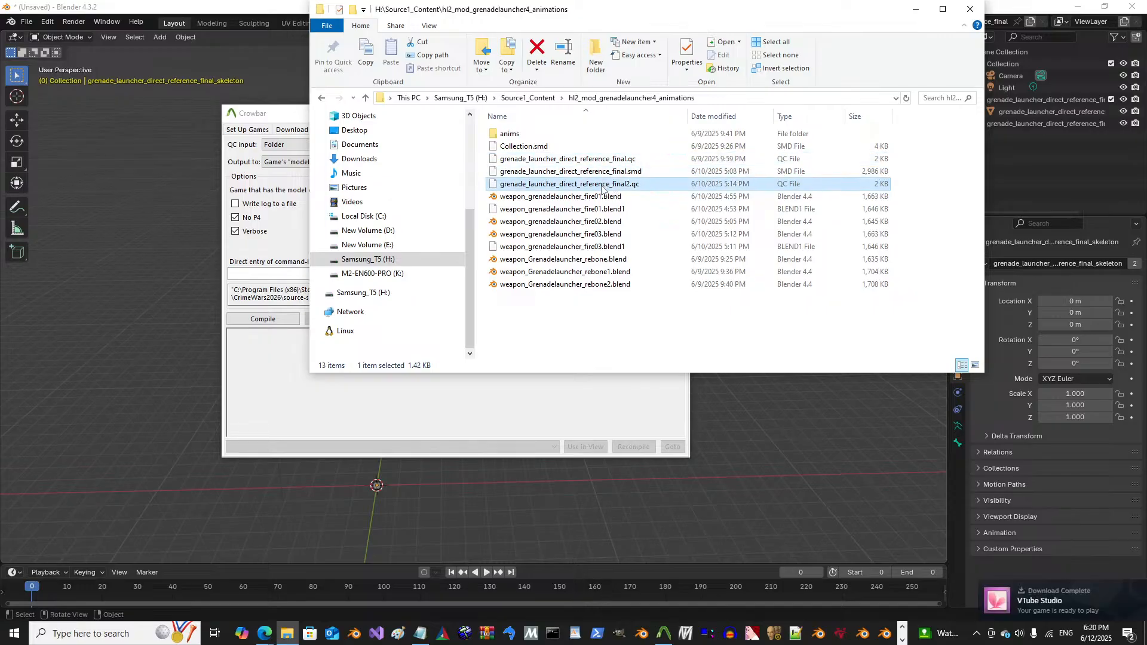
click(602, 186)
drag(640, 184, 497, 184)
right_click(532, 181)
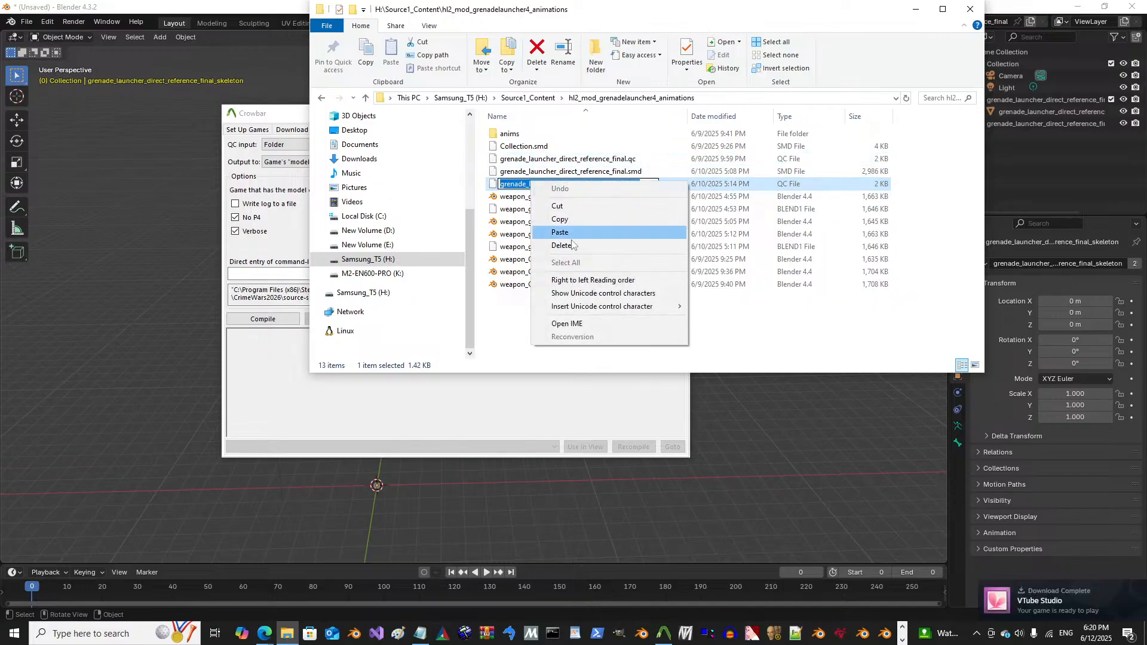
click(571, 220)
click(509, 392)
click(558, 144)
key(ctrl+v)
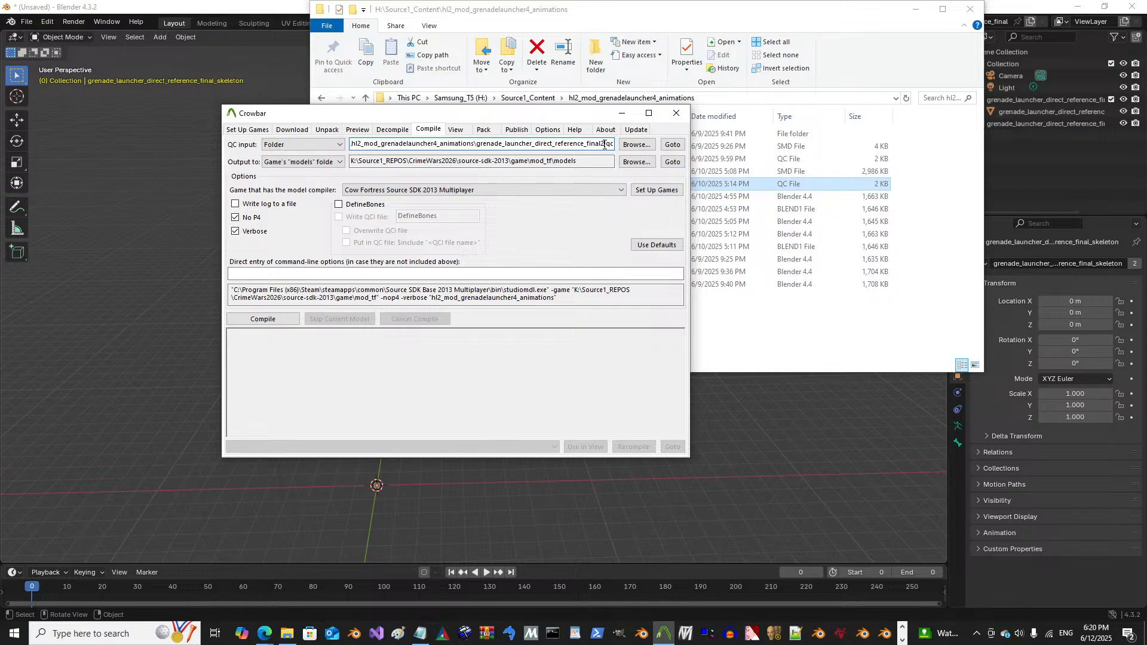
Step: Open grenade_launcher_direct_reference_final2.qc in Notepad++, decline the program update, and reposition the editor window
click(728, 303)
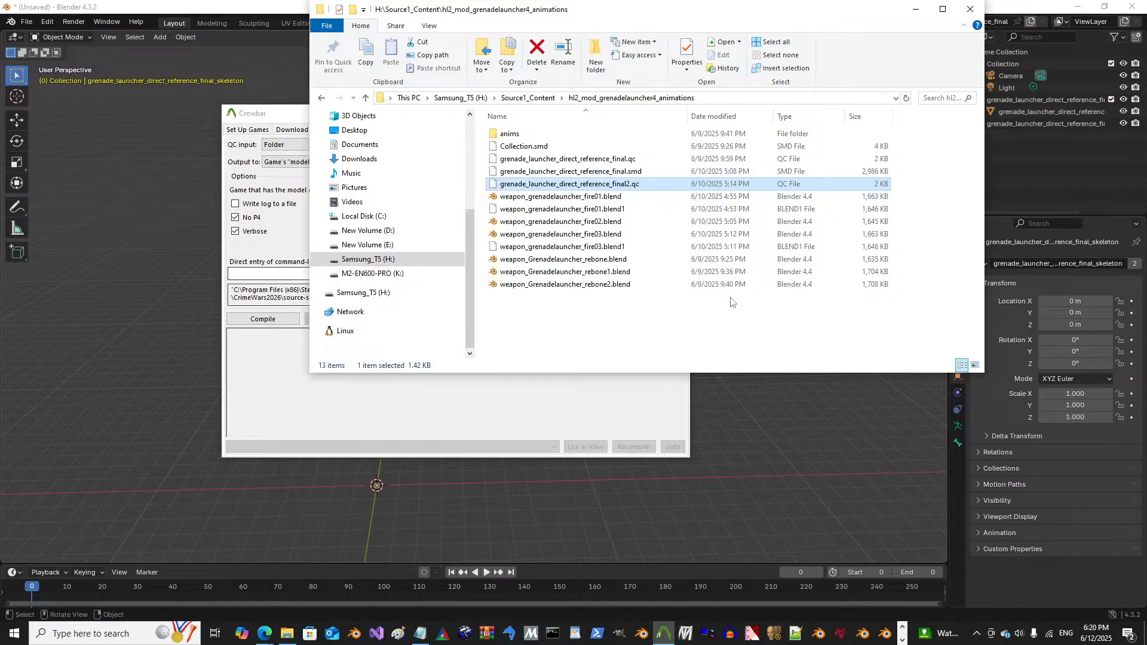
click(605, 186)
right_click(606, 187)
click(623, 296)
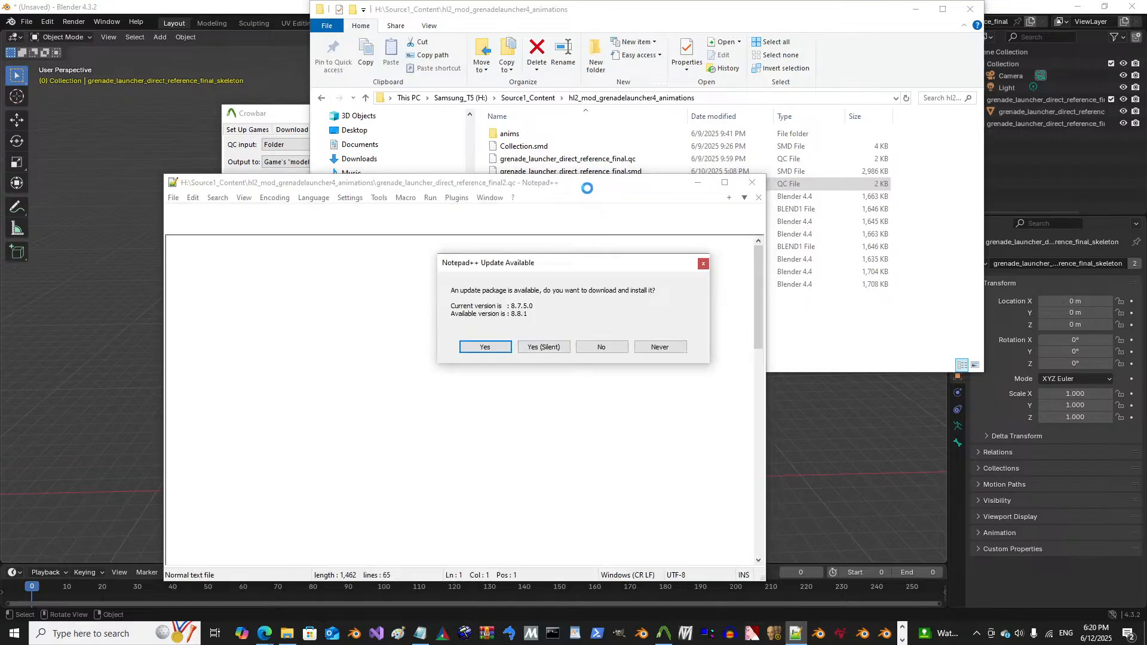
click(602, 350)
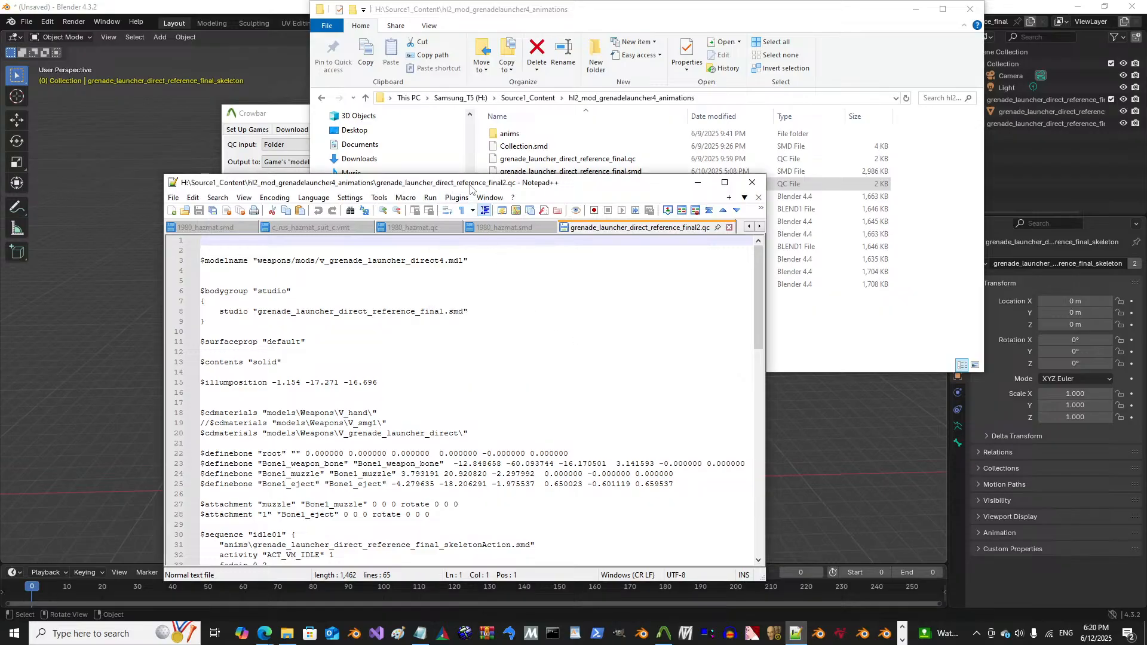
drag(470, 189, 499, 157)
click(486, 166)
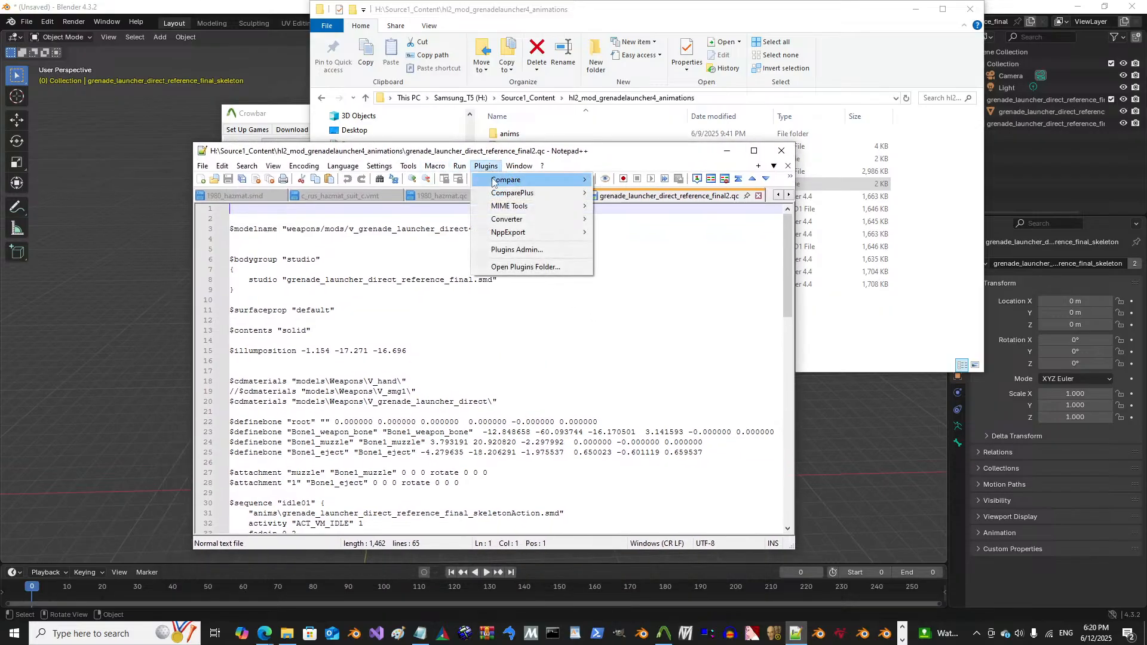
Step: Move grenade_launcher_direct_reference_final2.qc to a new Notepad++ instance
mouse_move(539, 233)
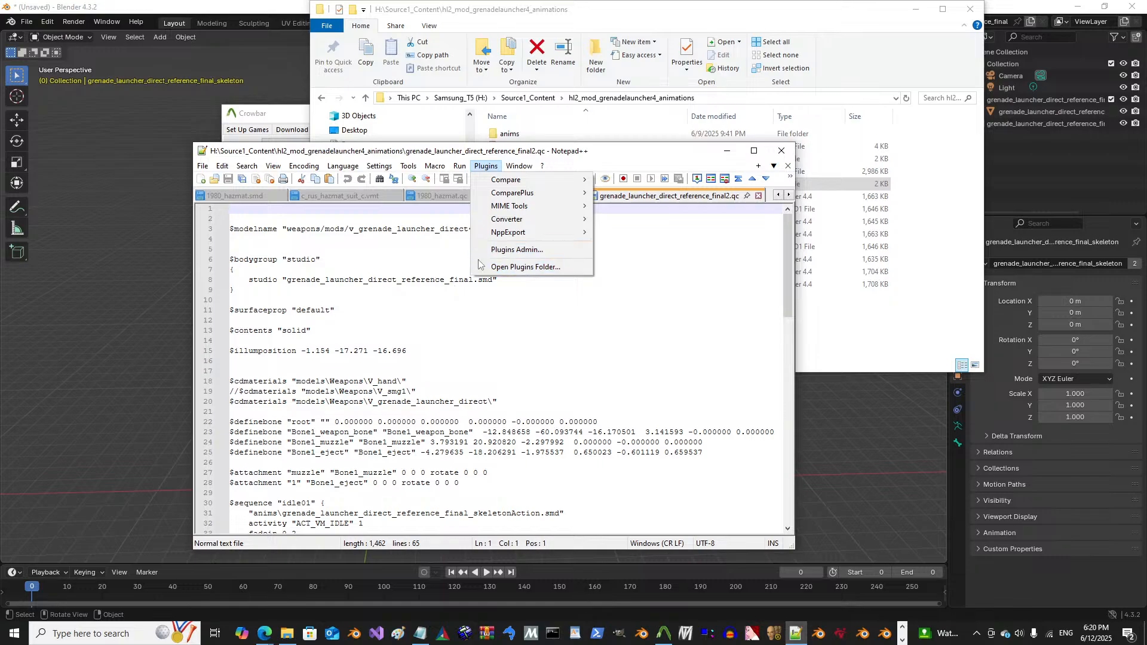
click(406, 274)
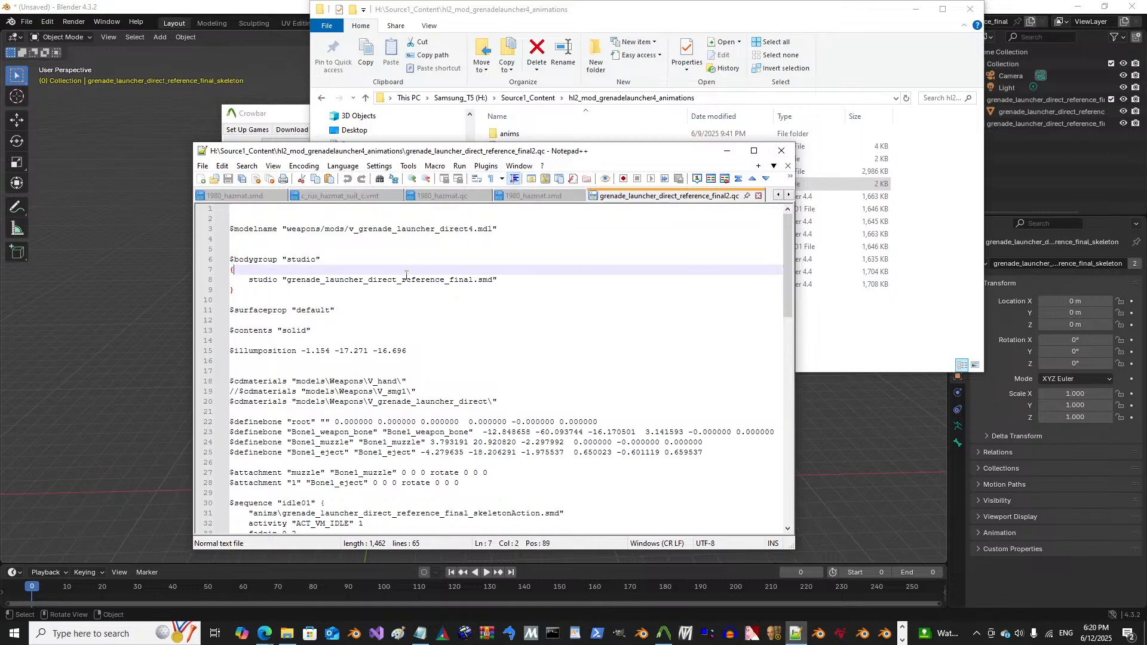
right_click(615, 197)
mouse_move(672, 382)
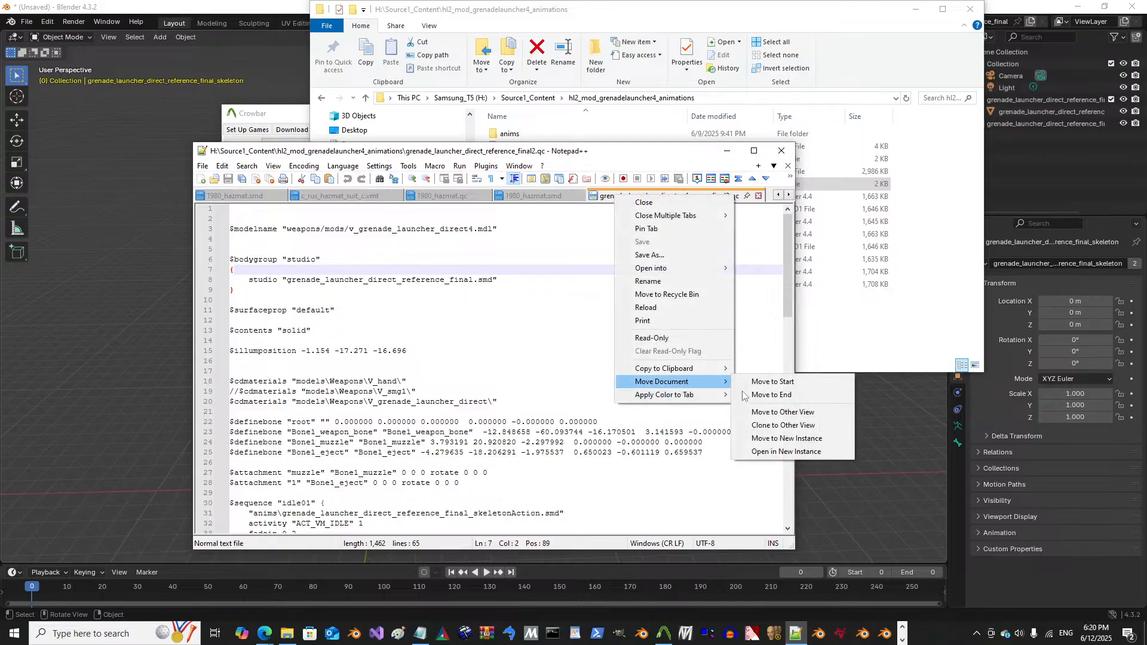
click(795, 439)
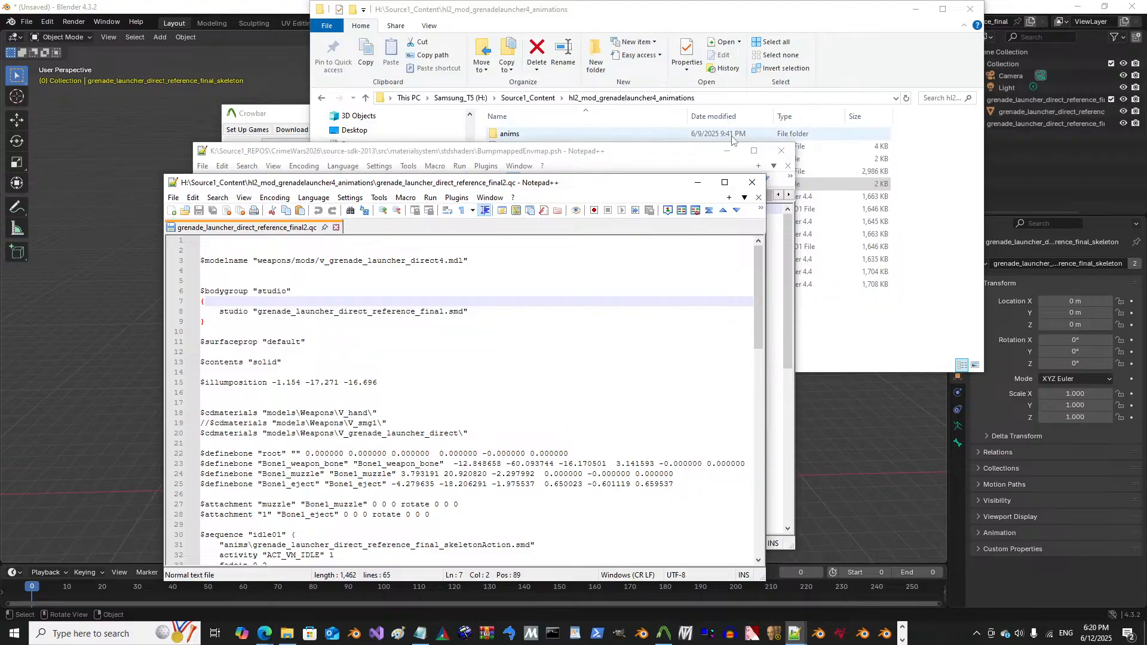
Step: Open grenade_launcher_direct_reference_final.qc from the hl2_mod_grenadelauncher4_animations folder in Notepad++
click(862, 265)
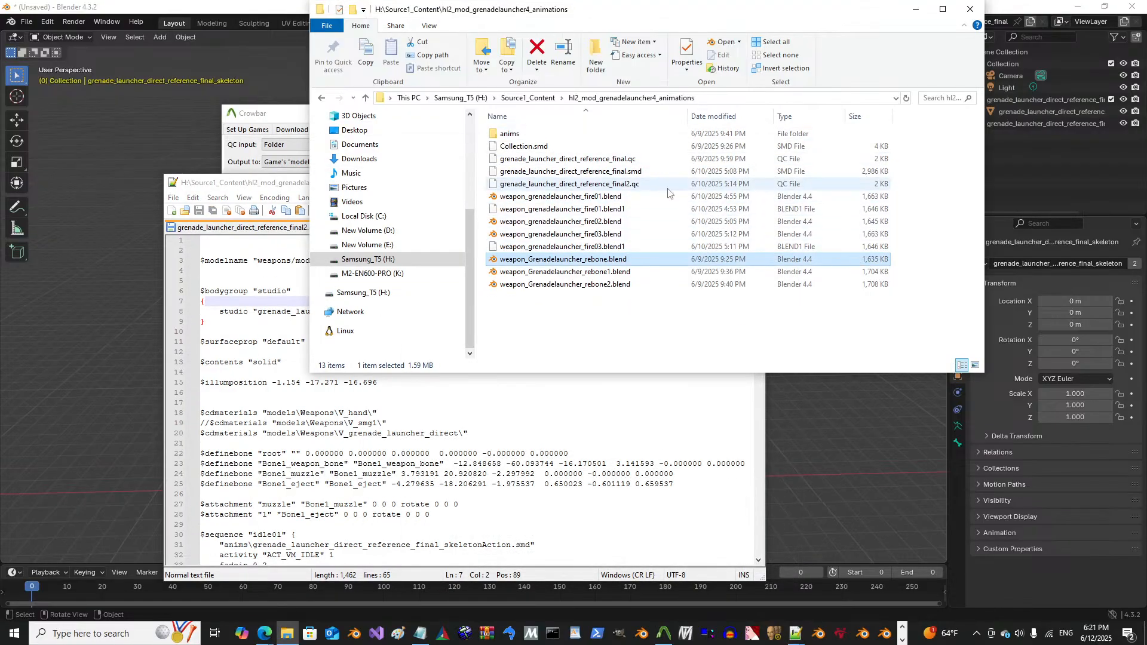
right_click(634, 160)
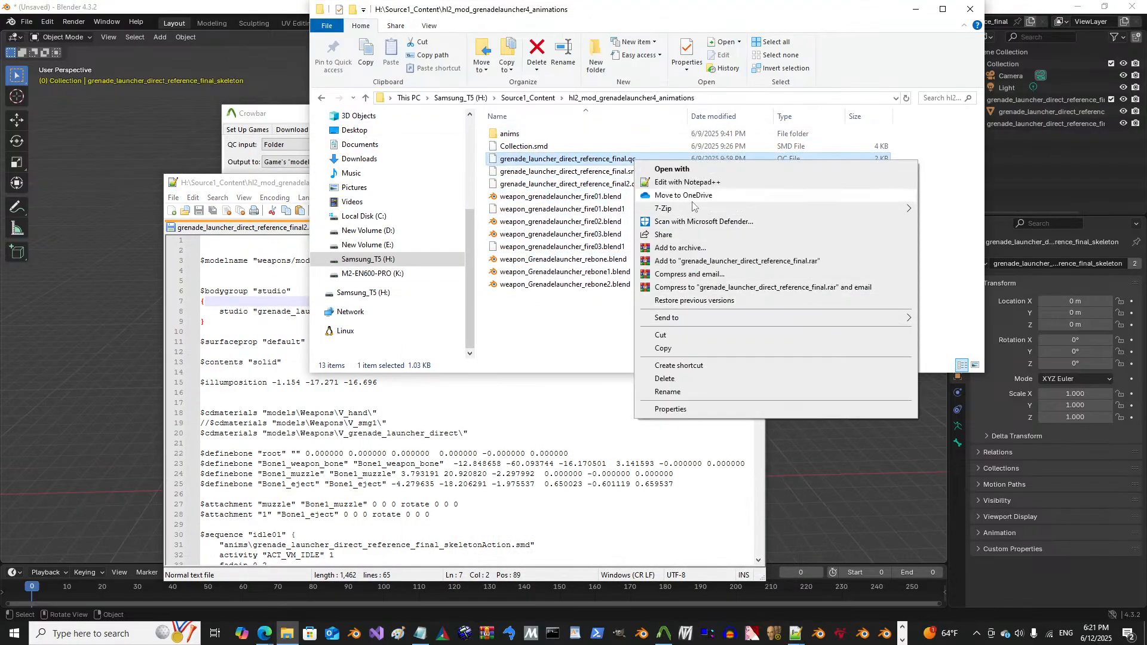
click(693, 182)
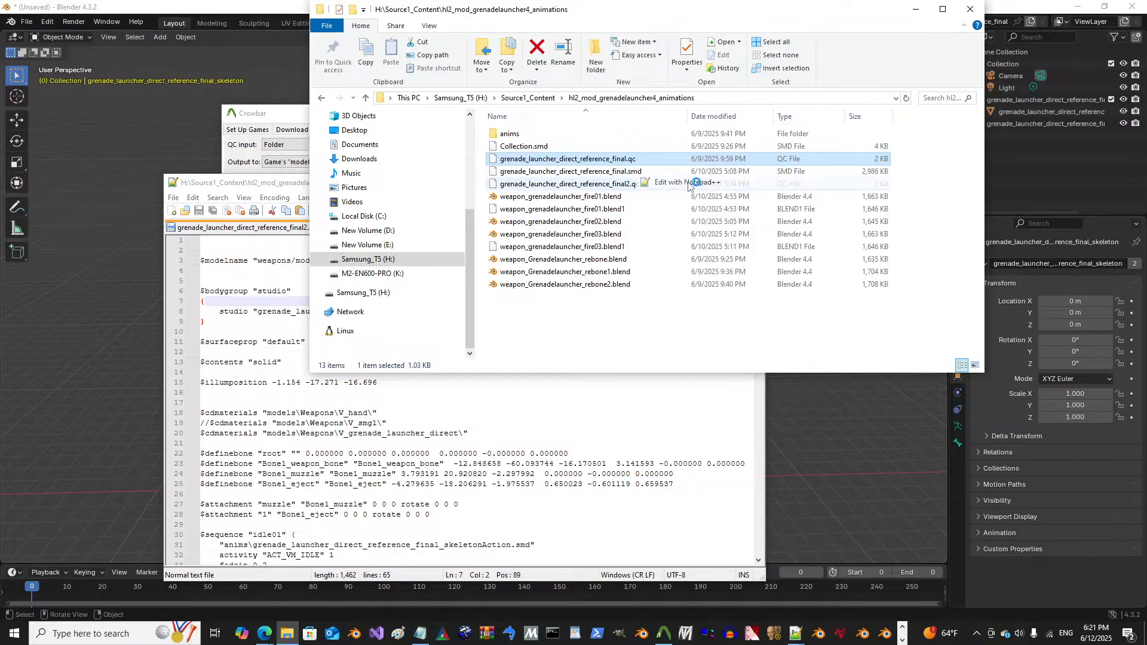
scroll(451, 299, down, 6)
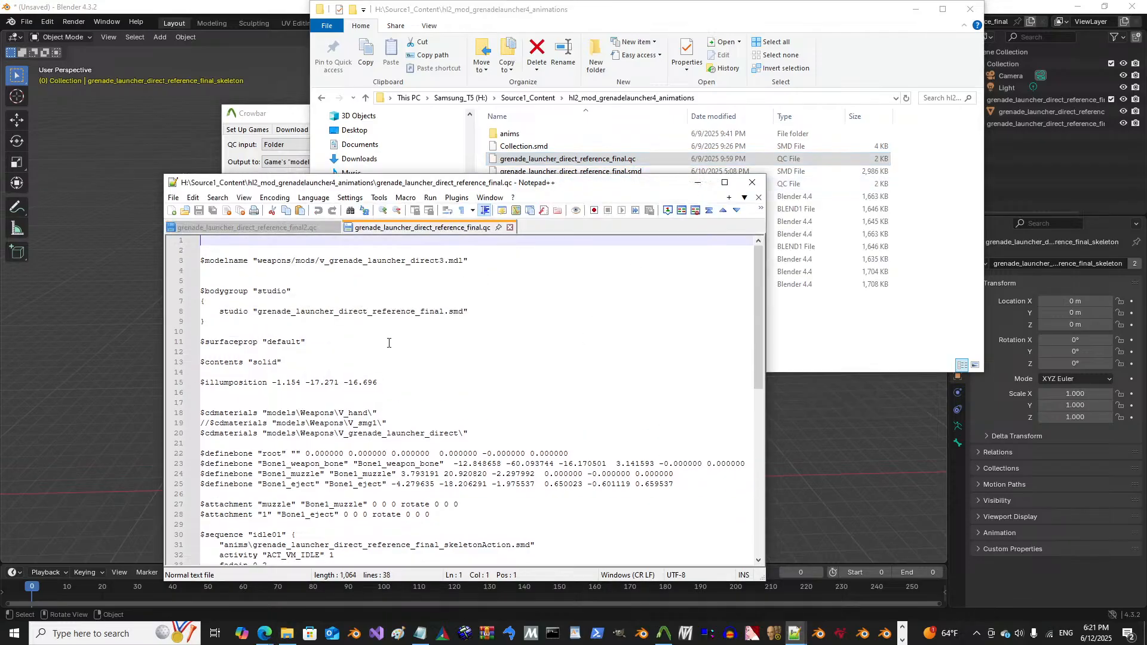
Step: Look through grenade_launcher_direct_reference_final2.qc and compare it with grenade_launcher_direct_reference_final.qc using the Compare plugin
click(248, 227)
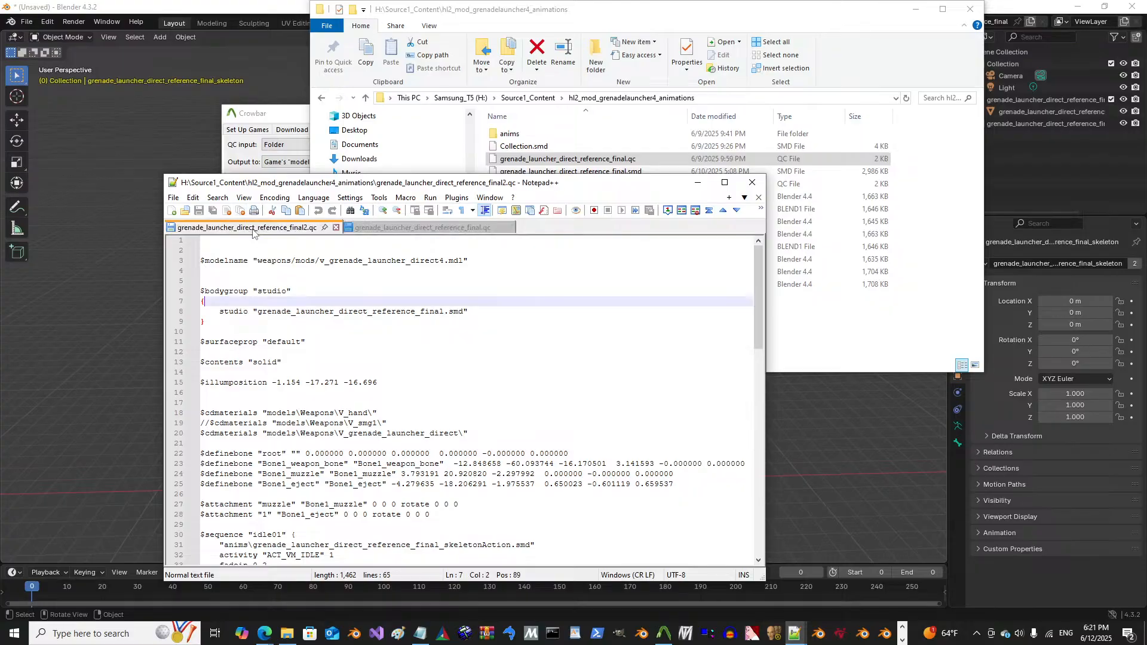
scroll(343, 283, down, 5)
scroll(343, 283, down, 8)
scroll(343, 284, up, 13)
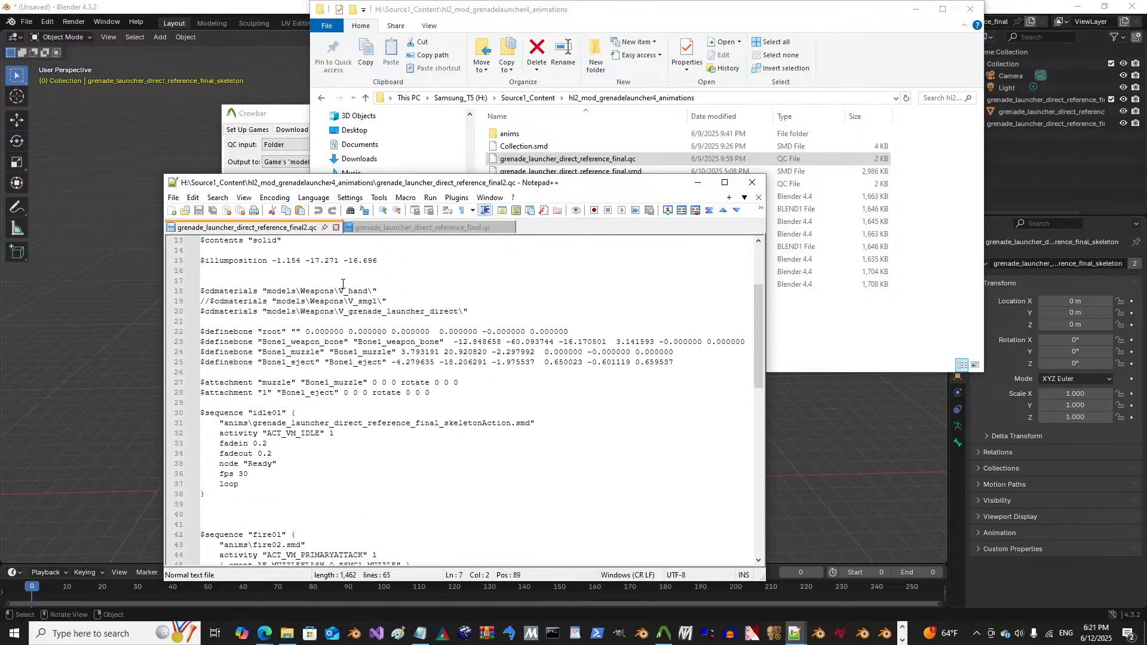
drag(394, 182, 395, 89)
click(458, 105)
mouse_move(478, 118)
click(617, 132)
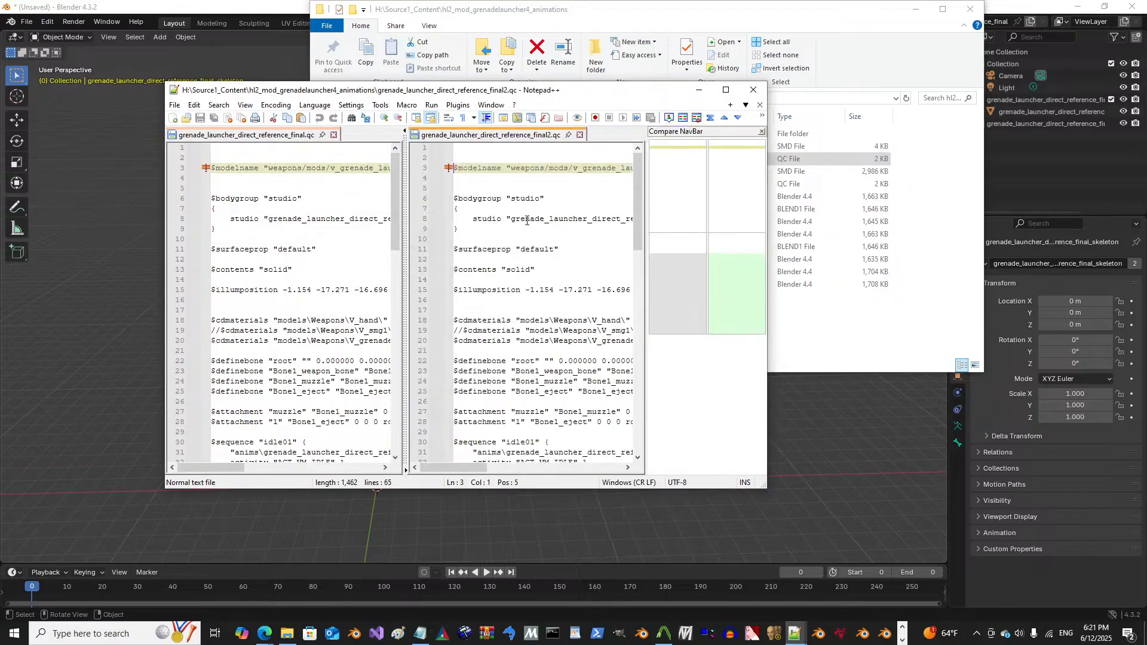
Step: Enlarge the comparison window and examine the differences between the two QC files, including their $modelname lines
drag(705, 258, 691, 179)
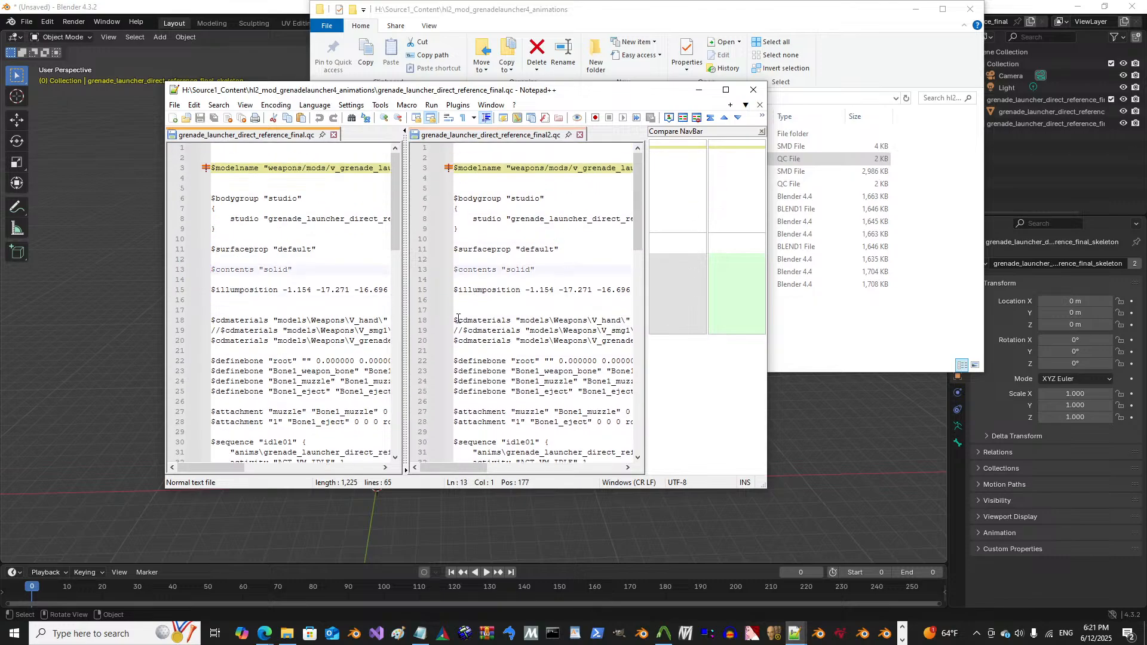
drag(406, 333, 437, 333)
mouse_move(688, 162)
mouse_down()
mouse_move(680, 282)
mouse_move(691, 183)
mouse_up()
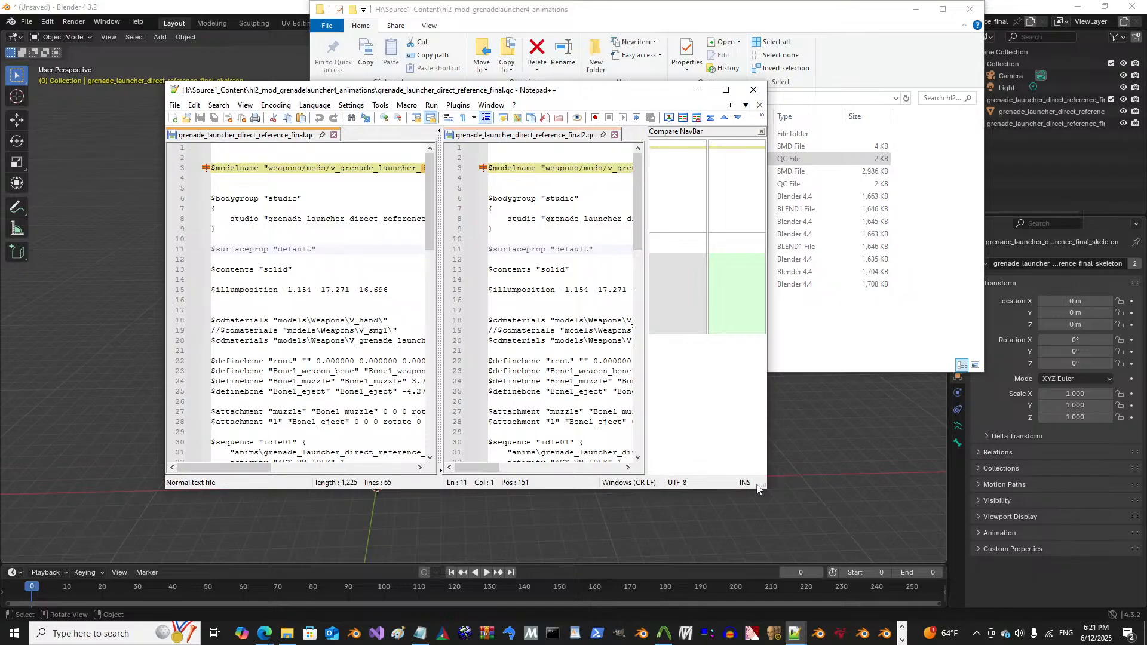
drag(766, 488, 1044, 556)
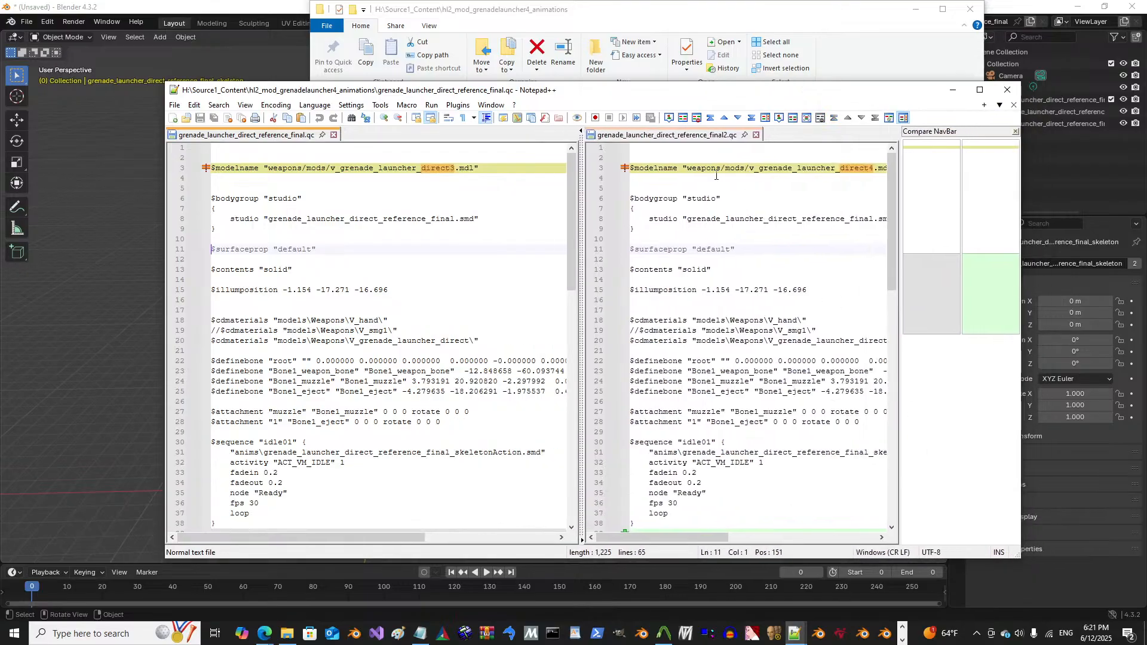
click(696, 219)
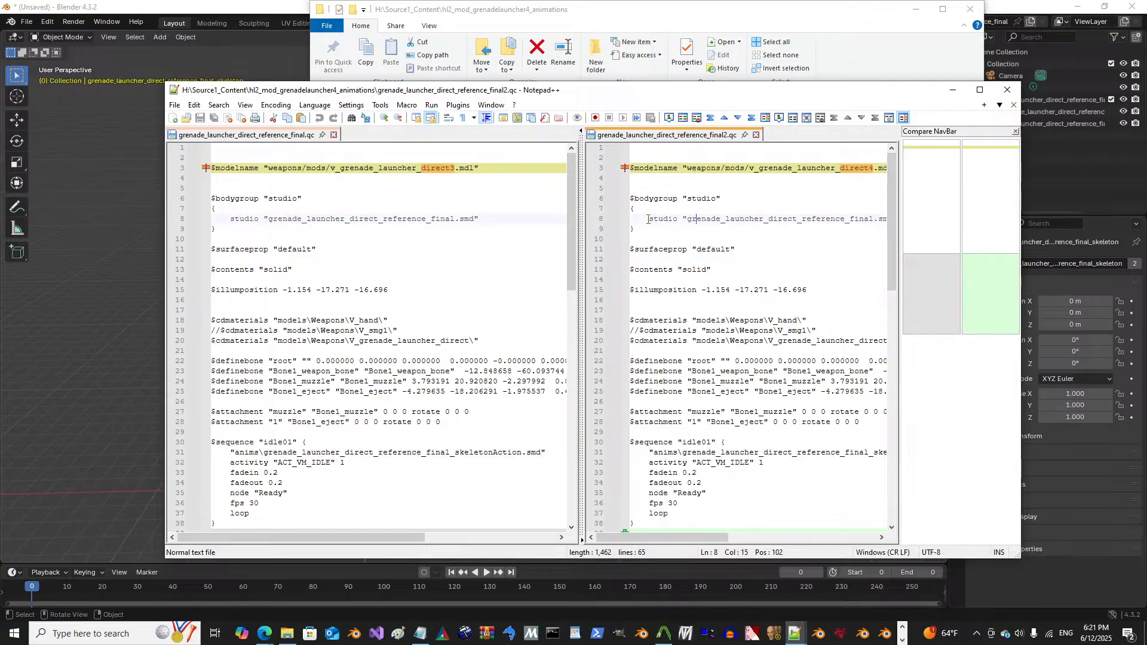
drag(948, 270, 933, 182)
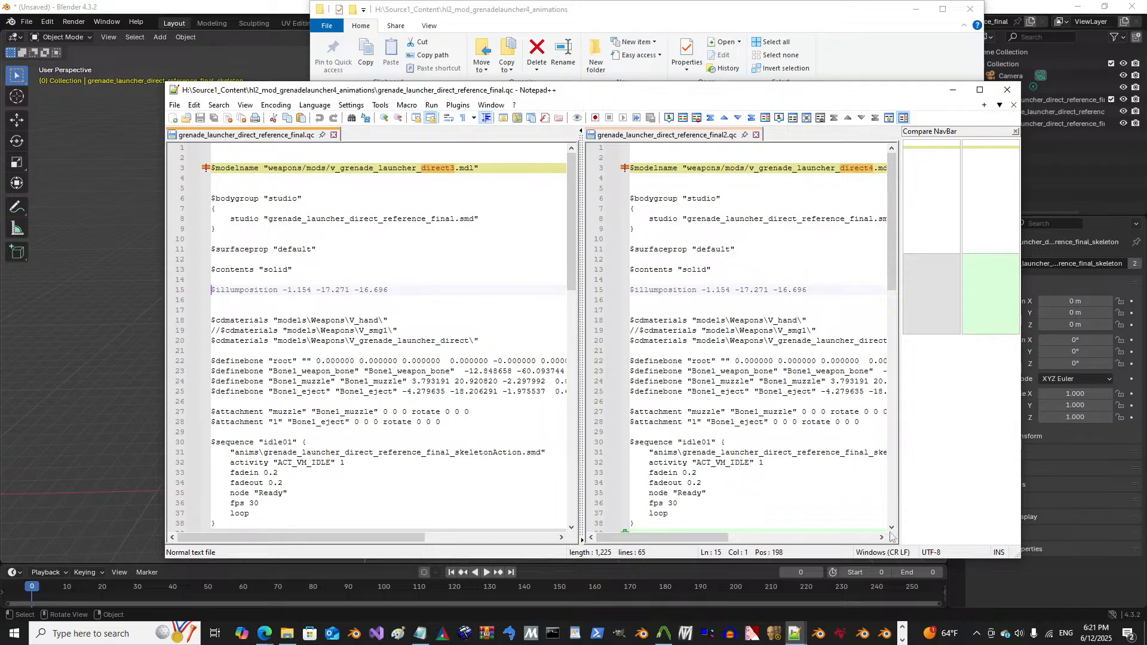
Step: Switch to Steam, look through the favourite games in the library, and view the tf2_sourcesdk-1 entry
click(902, 639)
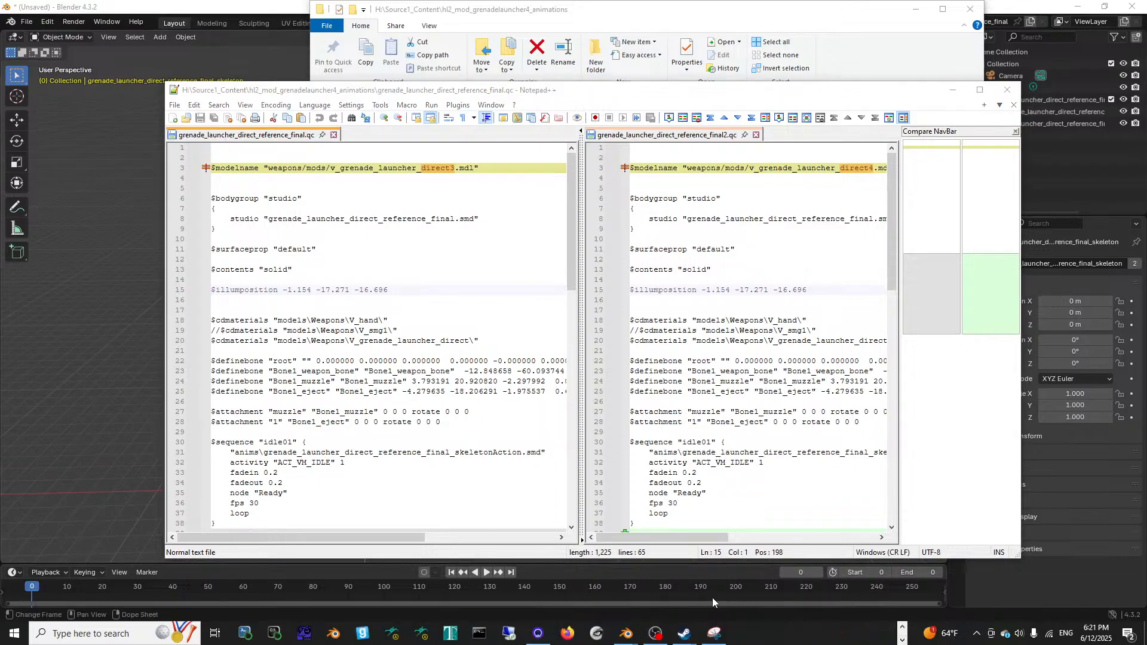
mouse_move(685, 633)
click(616, 584)
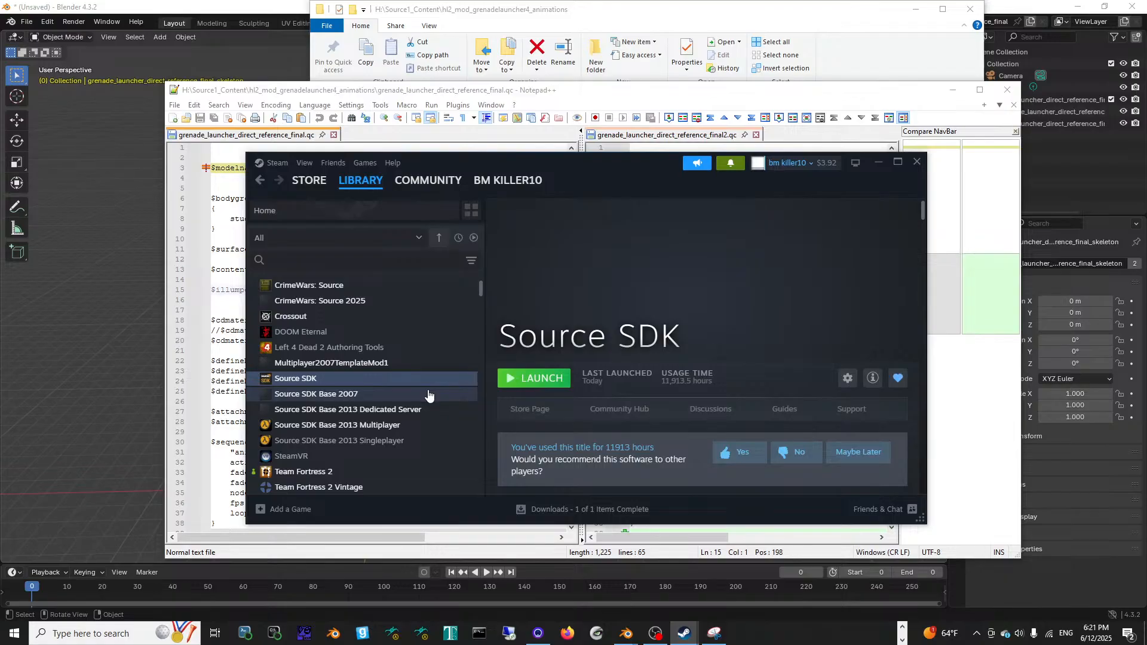
scroll(428, 394, down, 3)
scroll(428, 392, down, 1)
scroll(427, 389, up, 1)
click(386, 385)
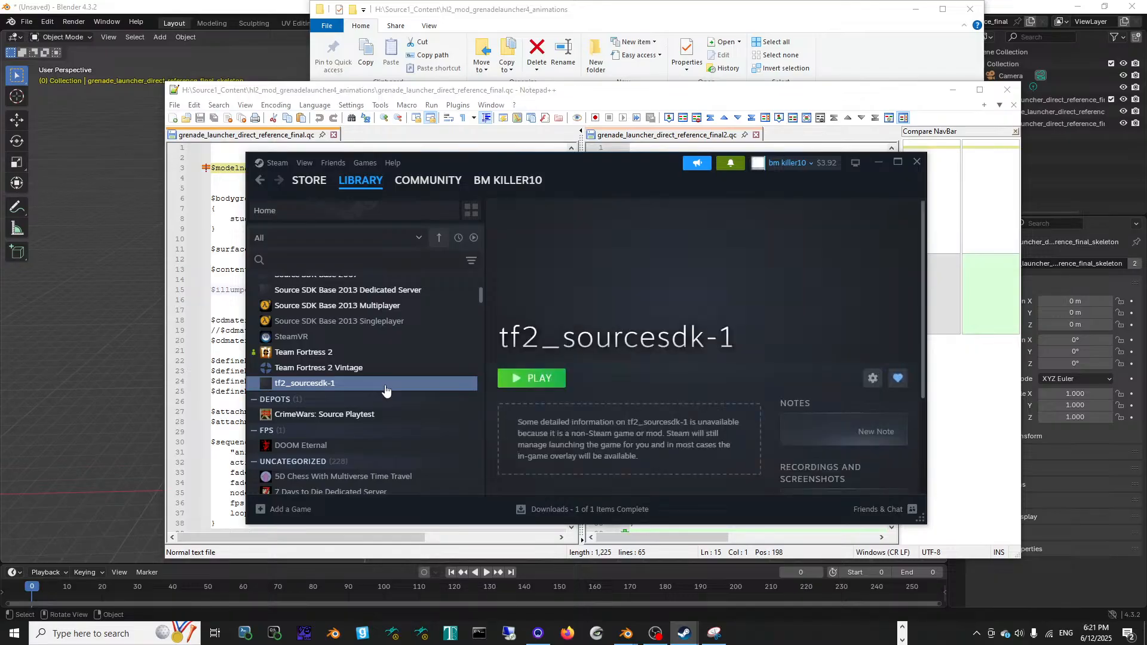
scroll(414, 375, up, 3)
scroll(414, 375, down, 3)
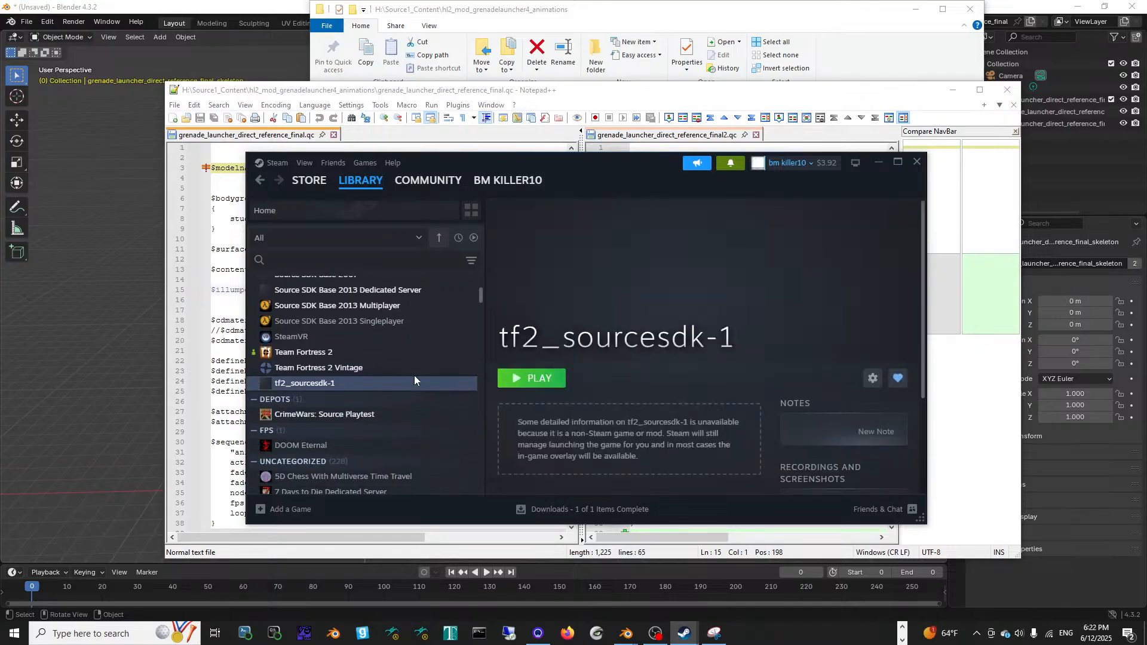
scroll(414, 375, up, 4)
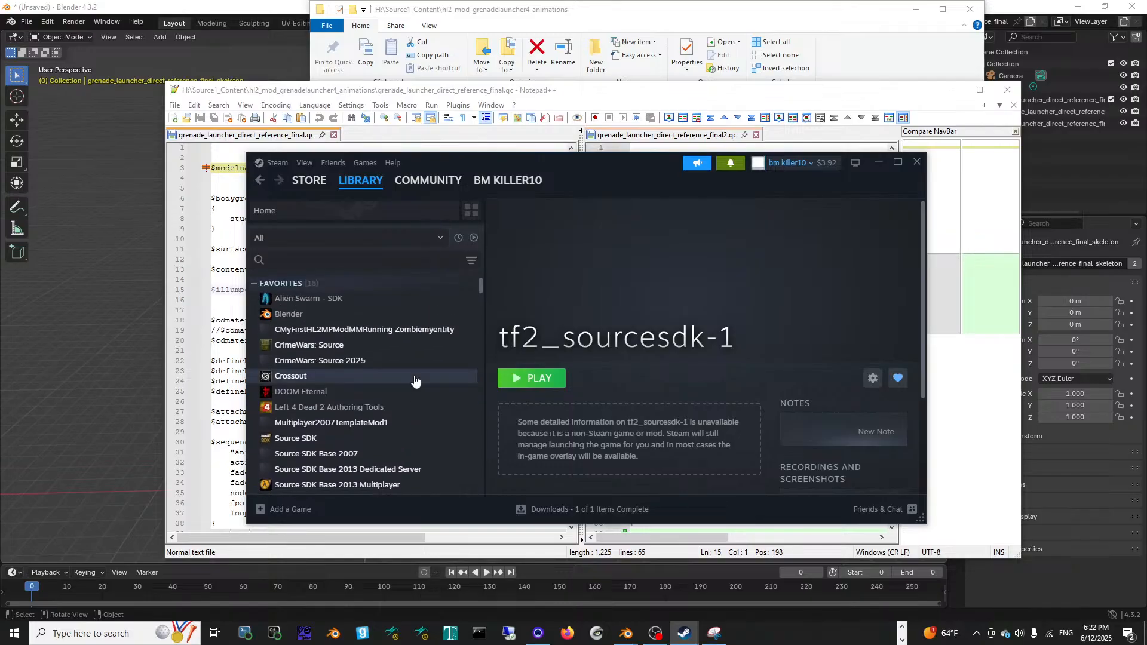
scroll(414, 375, down, 1)
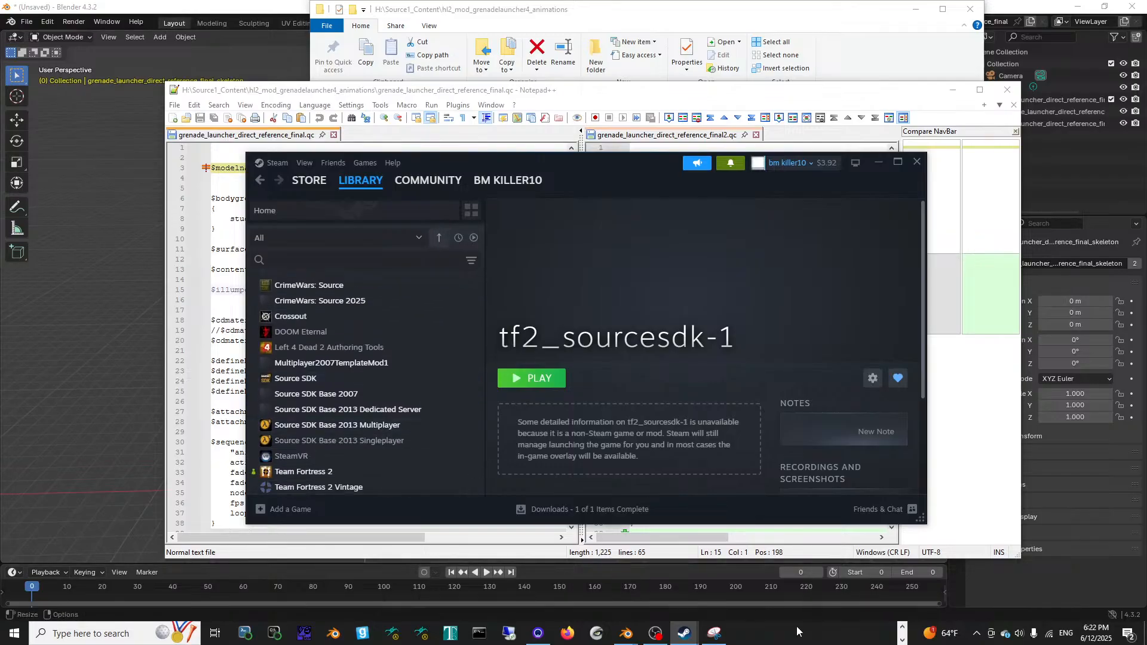
Step: Open the recent solution everything.sln in Visual Studio 2022
click(902, 632)
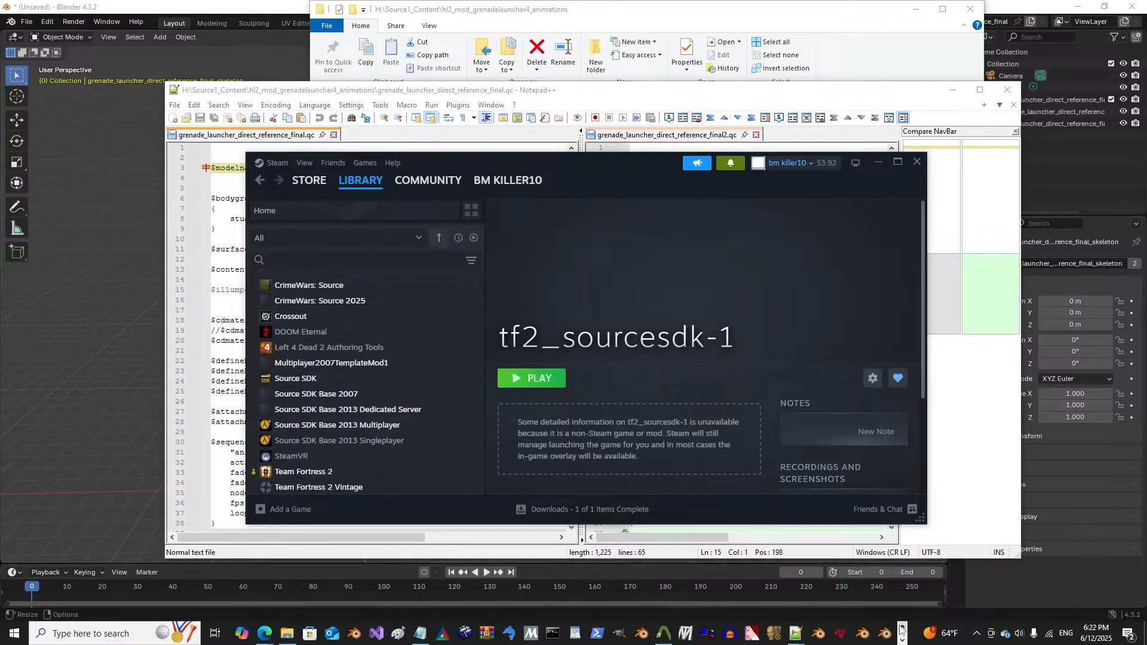
right_click(376, 635)
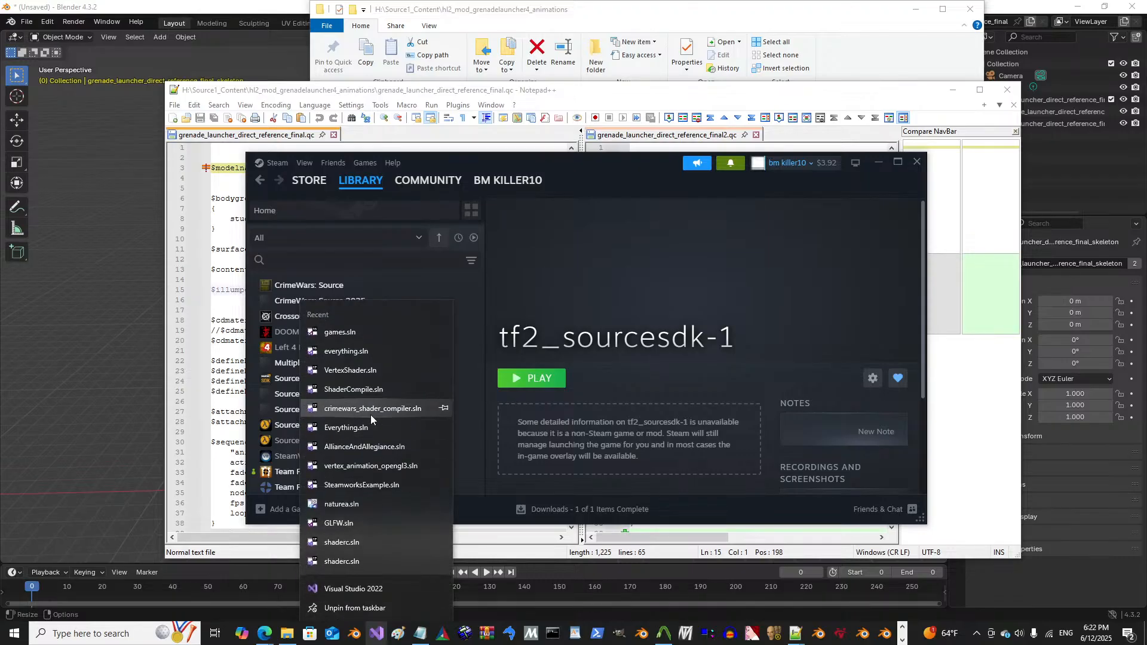
click(375, 357)
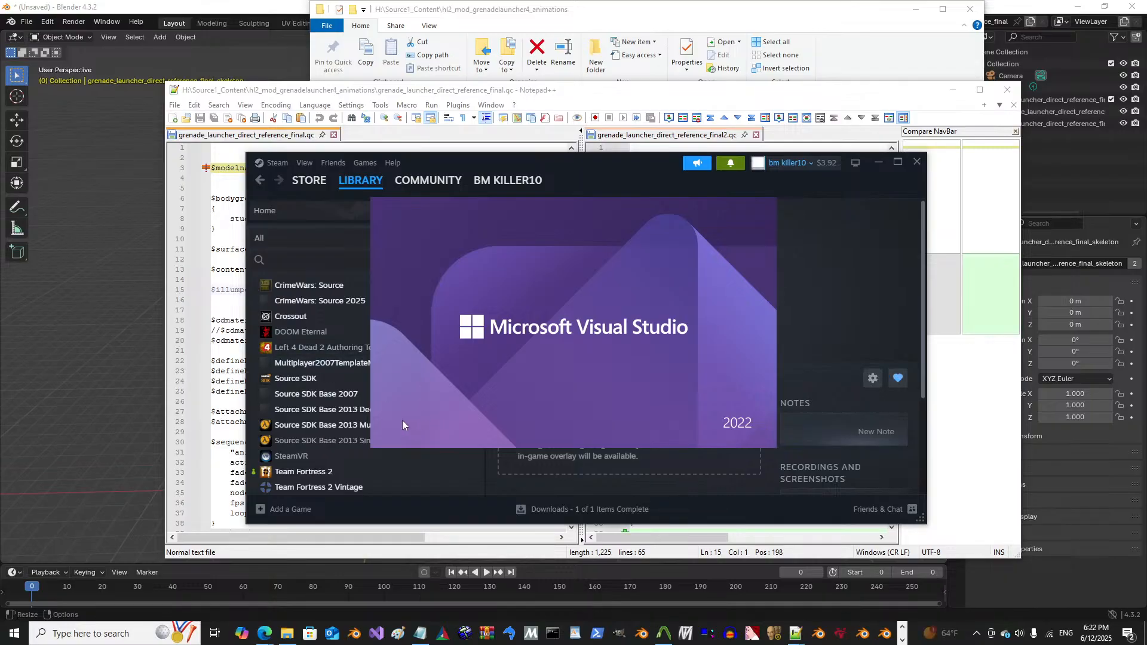
Step: Return to the Notepad++ comparison and read through the sequences in grenade_launcher_direct_reference_final2.qc
click(673, 136)
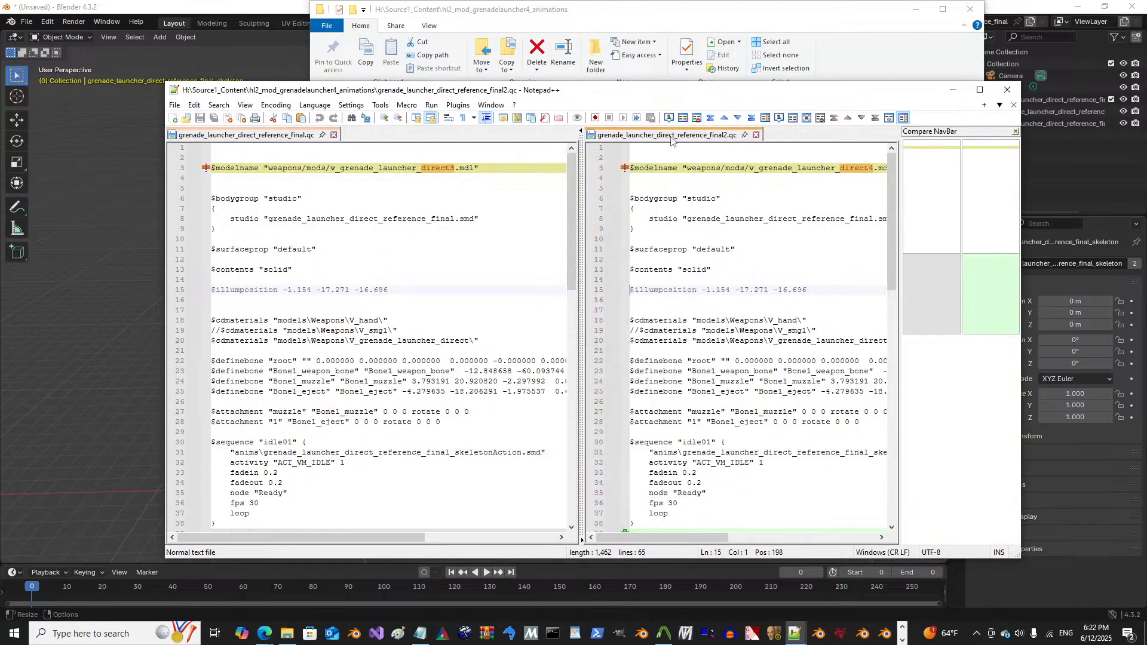
scroll(675, 361, down, 5)
click(671, 378)
scroll(672, 379, down, 9)
scroll(671, 379, up, 14)
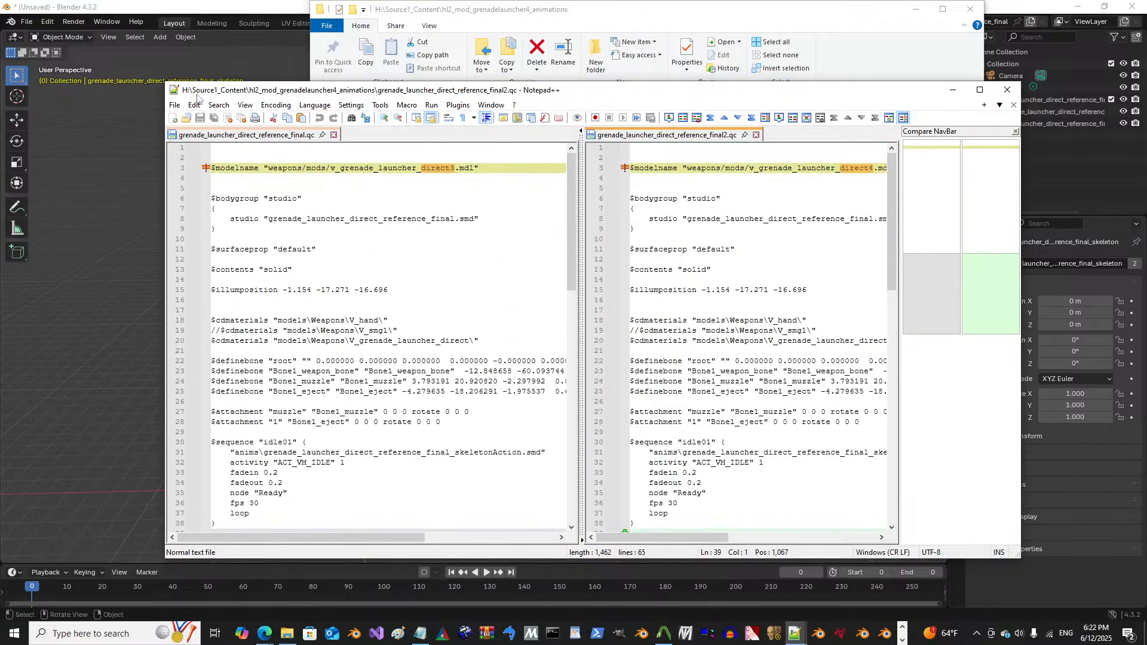
Step: Duplicate grenade_launcher_direct_reference_final2.qc in its folder and name the copy grenade_launcher_direct_reference_final3.qc
click(557, 22)
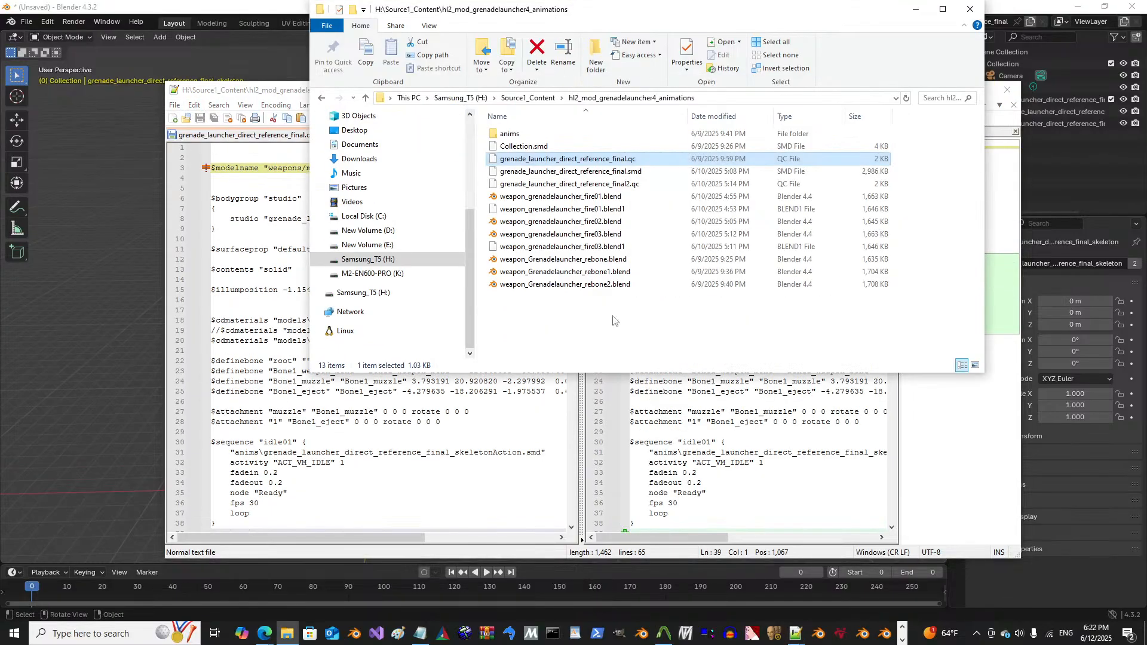
key(ctrl+c)
key(ctrl+v)
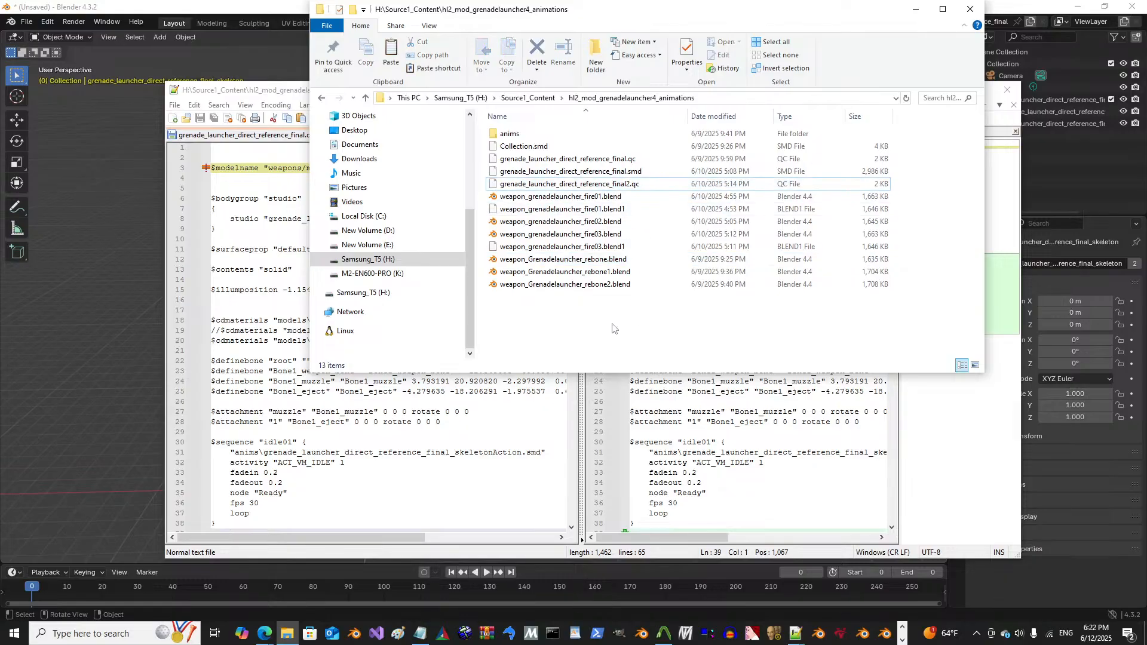
key(F2)
drag(627, 297, 705, 296)
text(3.qc)
key(Return)
Step: Open grenade_launcher_direct_reference_final3.qc in Notepad++, move it to a new instance, and minimize the comparison window
right_click(613, 301)
click(648, 327)
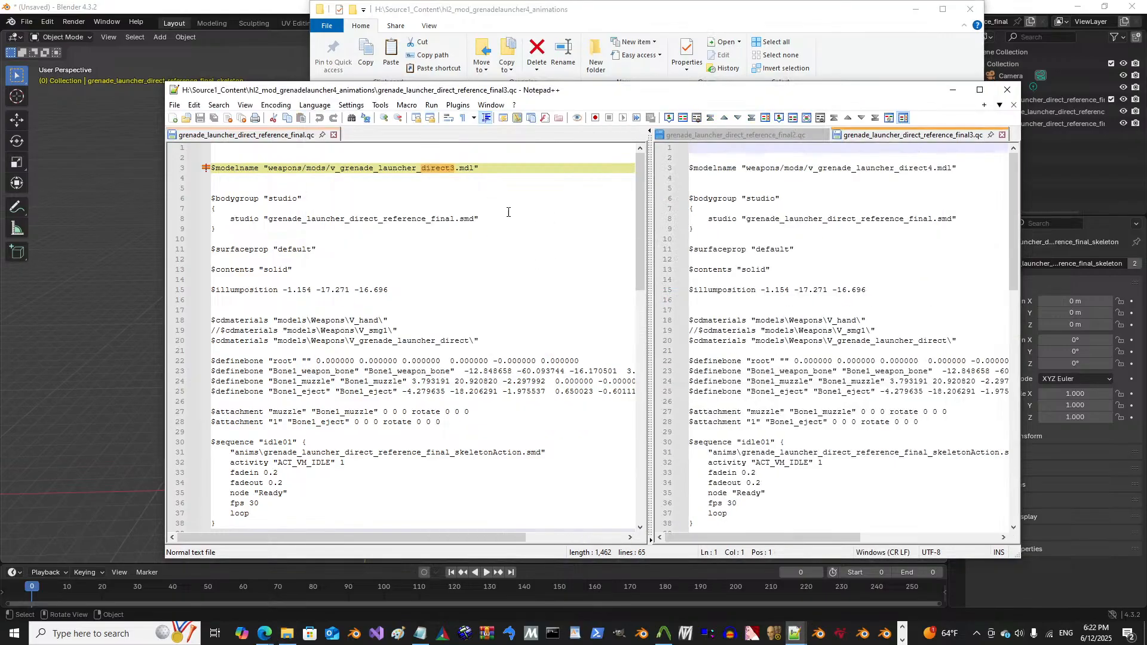
right_click(872, 136)
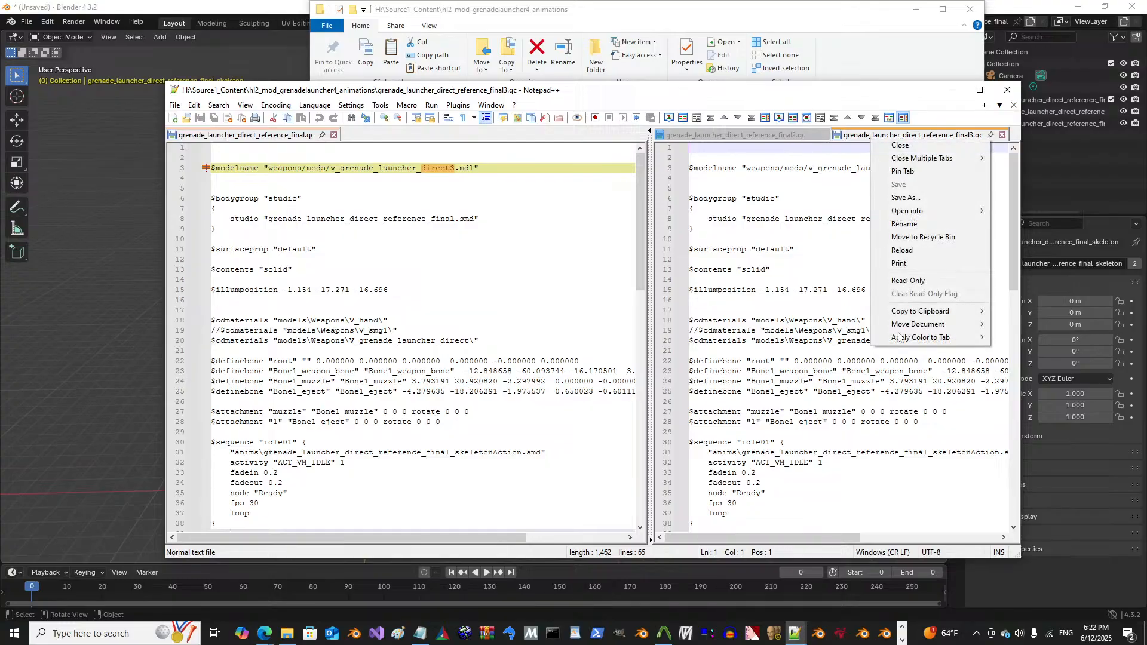
mouse_move(941, 327)
click(1029, 382)
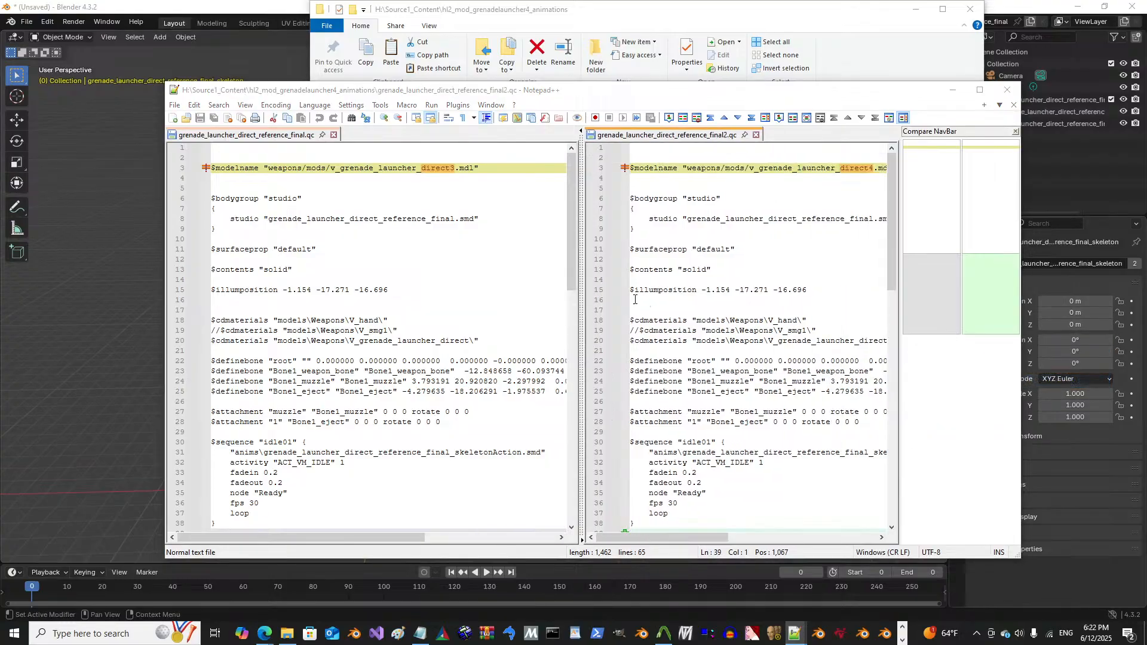
click(953, 91)
Step: Change the $modelname path in grenade_launcher_direct_reference_final3.qc to weapons/mods/v_grenade_launcher_direct5.mdl
click(381, 355)
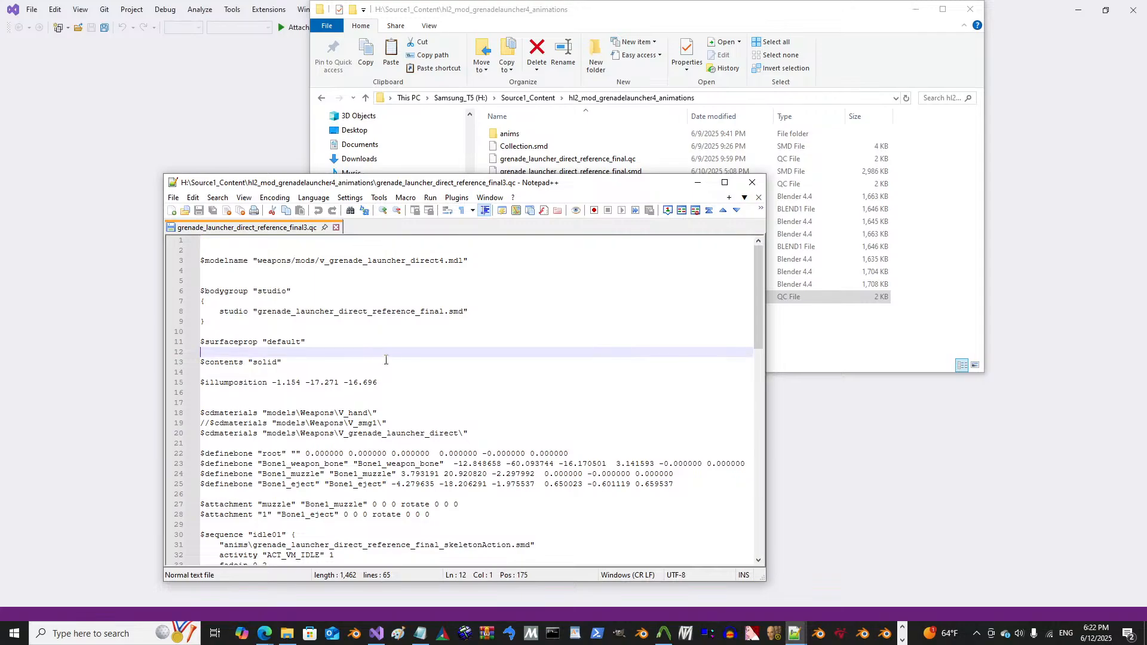
drag(441, 264, 446, 263)
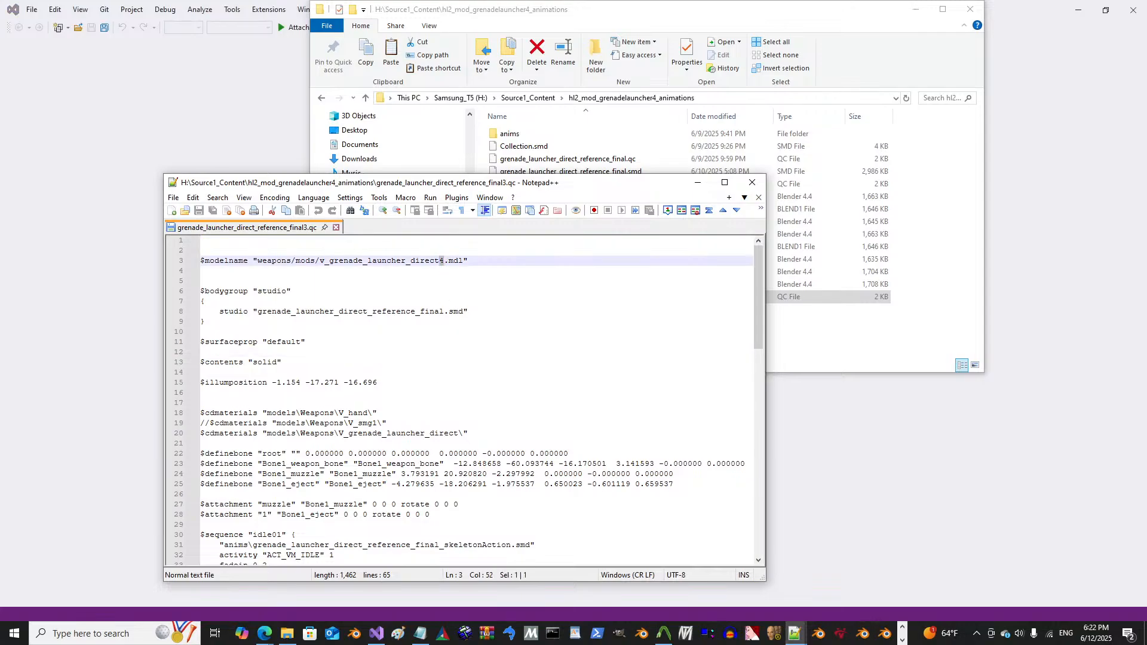
text(5)
click(409, 312)
click(357, 412)
click(360, 446)
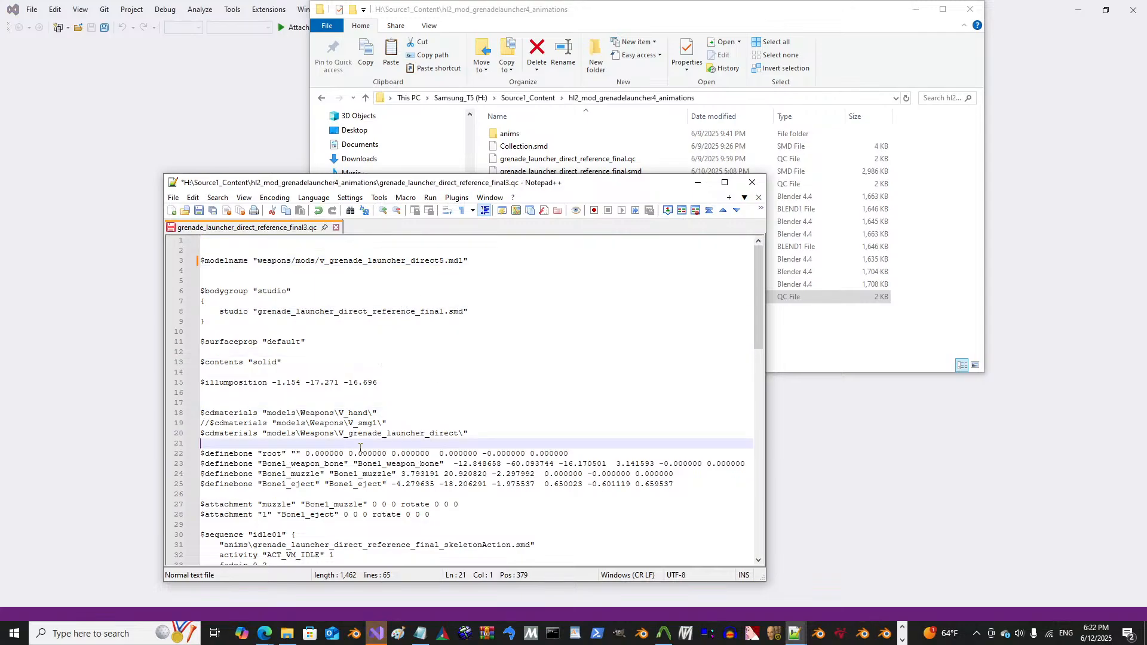
Step: Save grenade_launcher_direct_reference_final3.qc, review its sequences, and move the Notepad++ window higher on the desktop
scroll(360, 447, down, 1)
double_click(389, 402)
scroll(370, 418, down, 3)
click(344, 432)
key(ctrl+s)
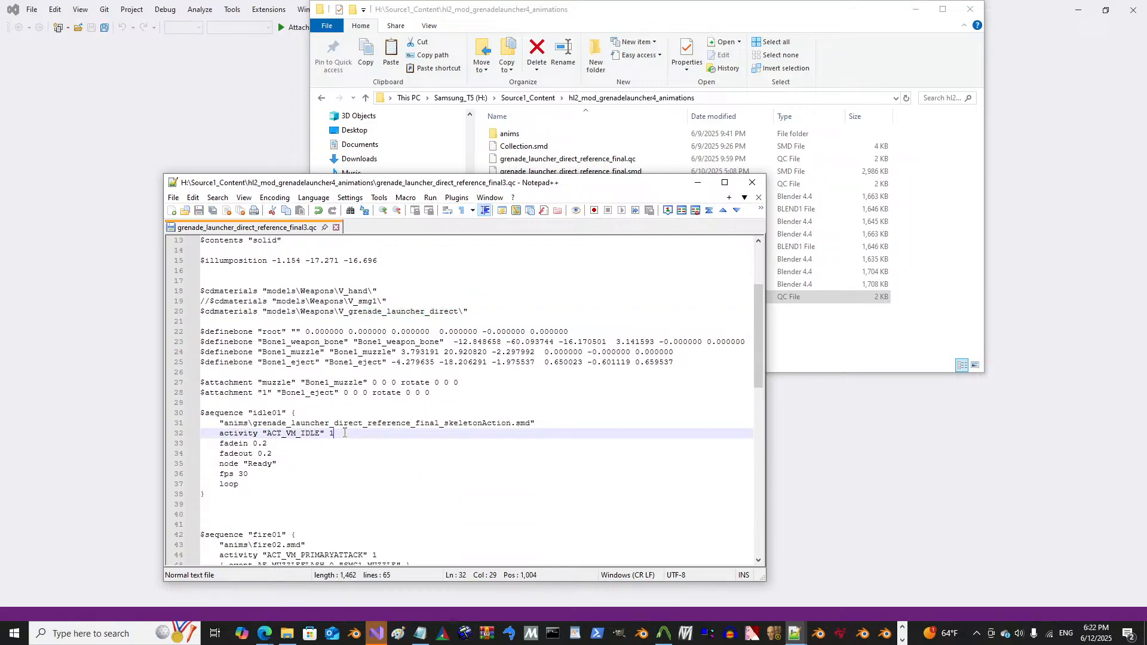
scroll(344, 433, down, 10)
scroll(344, 433, up, 12)
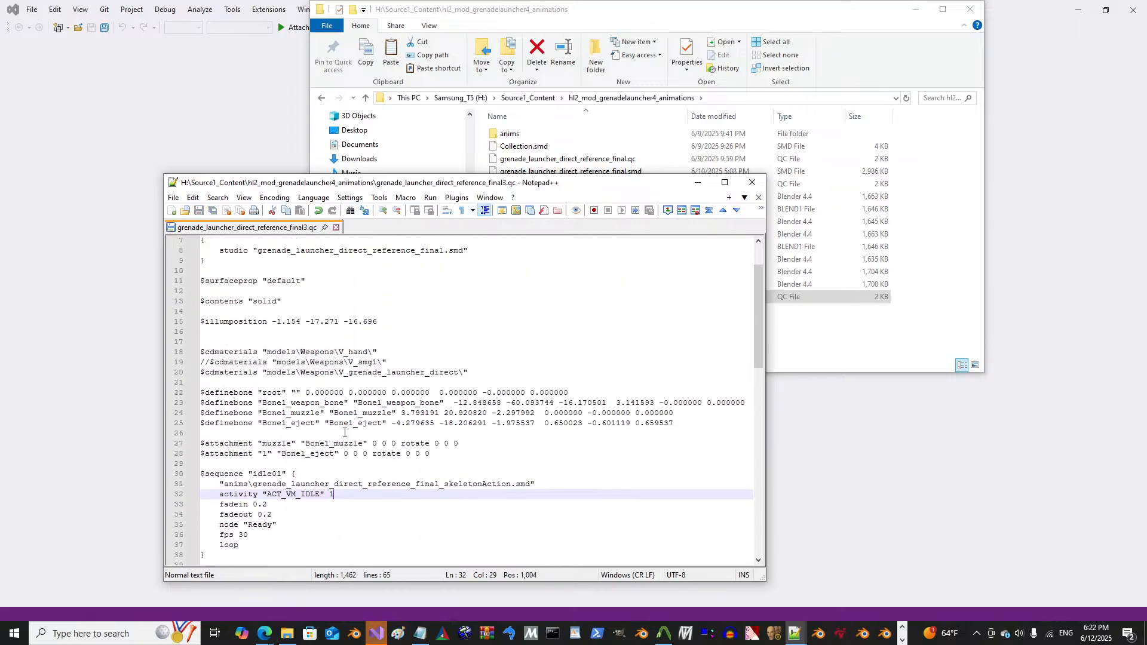
scroll(345, 433, up, 2)
drag(439, 185, 423, 116)
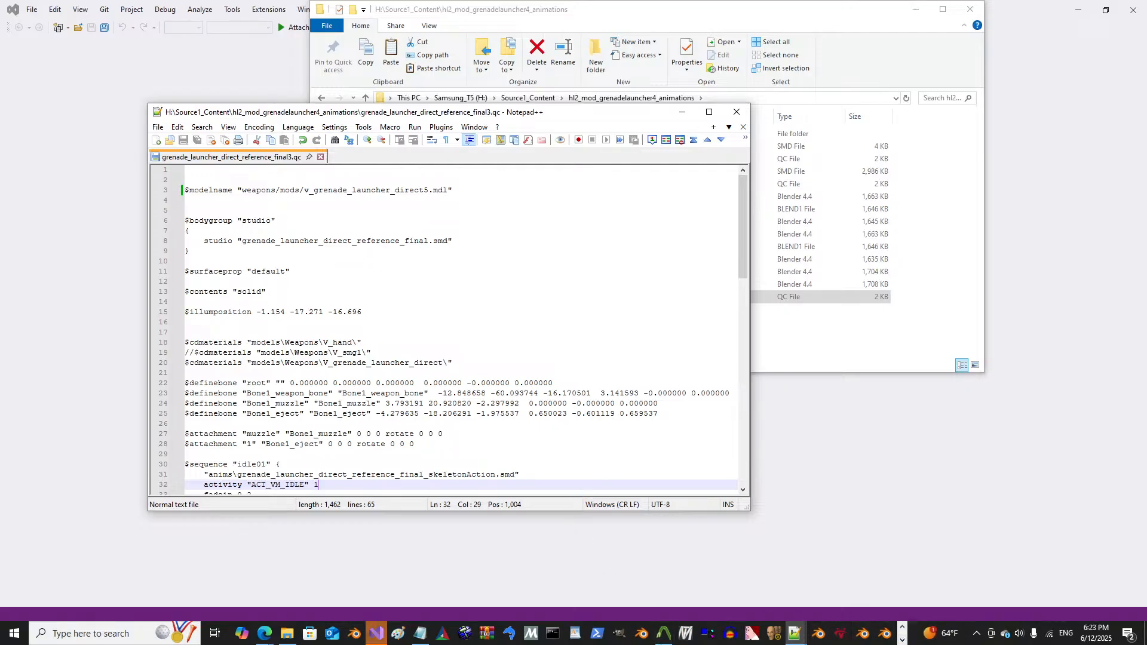
Step: Switch to Crowbar, compile the QC files in the hl2_mod_grenadelauncher4_animations folder, and check the output path in the log
click(664, 633)
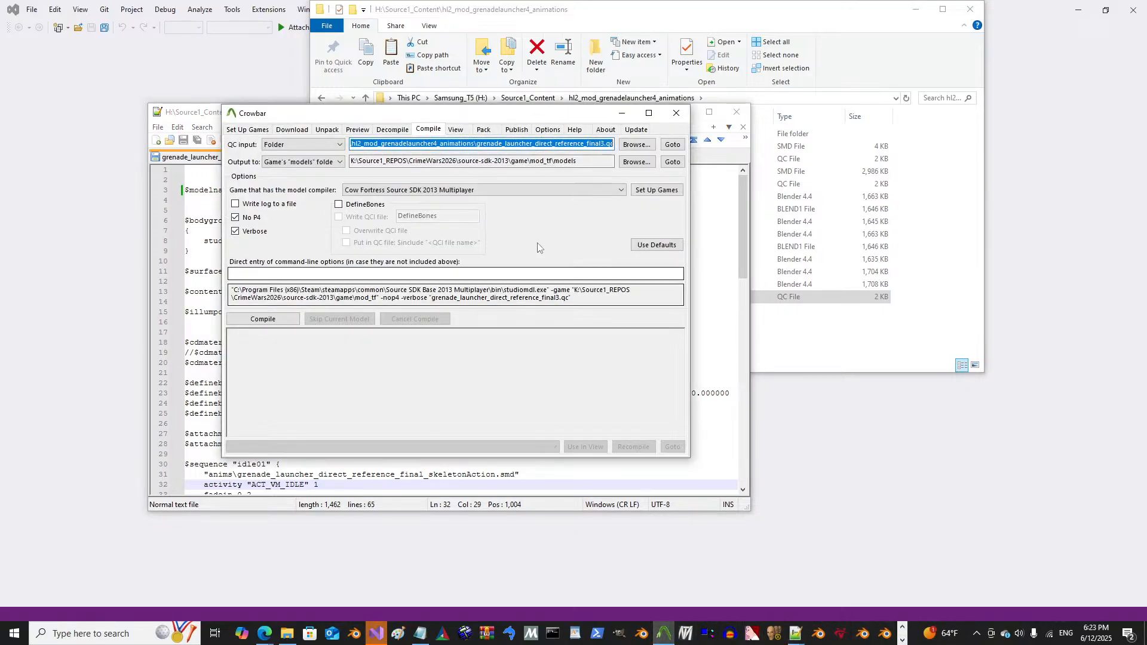
click(263, 318)
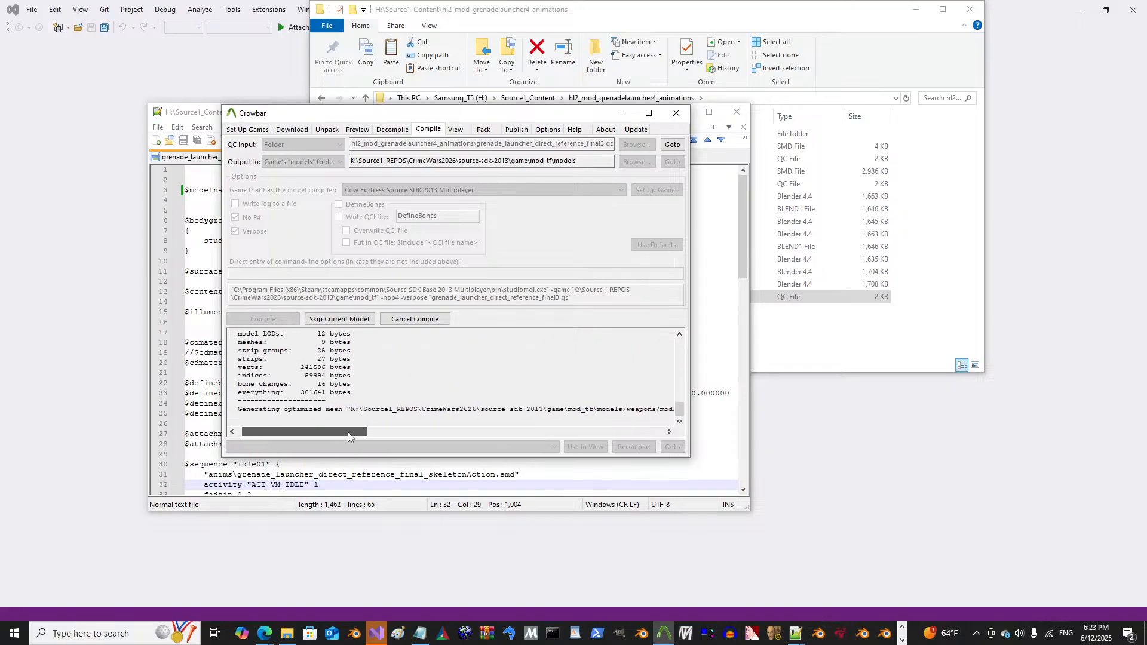
drag(351, 431, 510, 409)
click(510, 409)
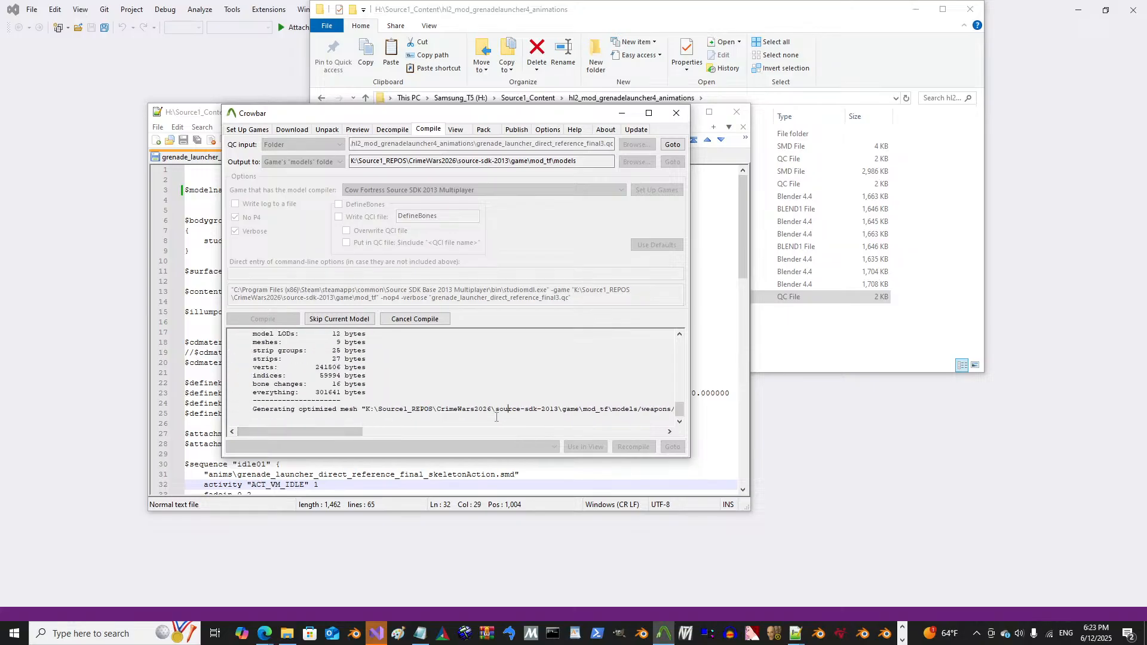
Step: Switch to the Steam library, find Source SDK among the favorites, and launch it
click(902, 641)
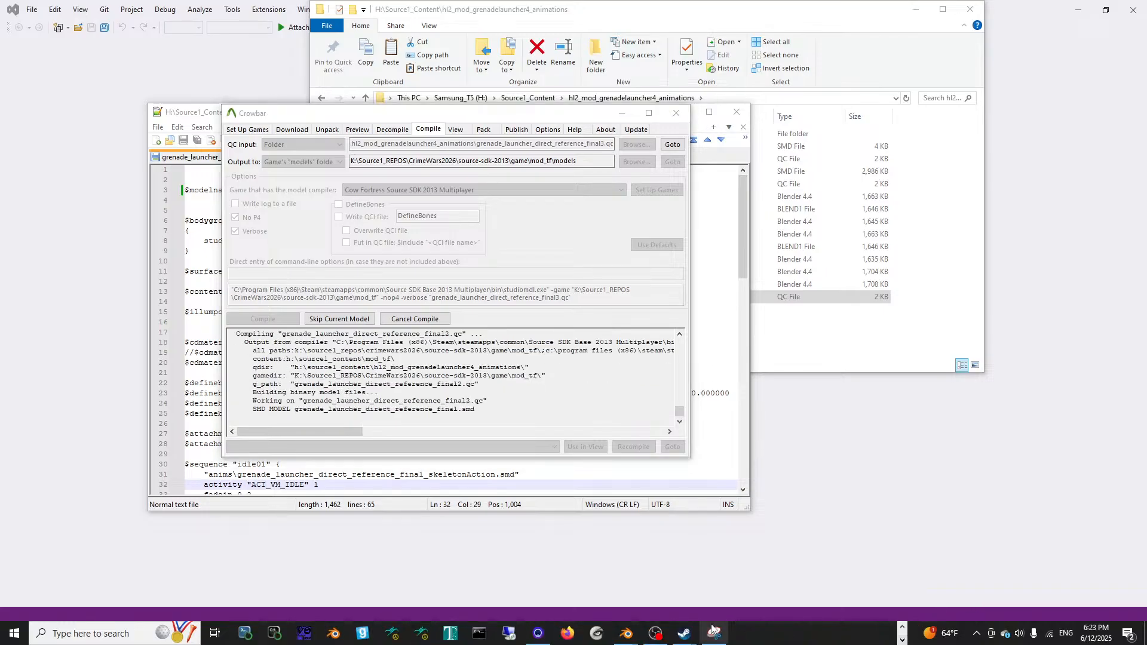
mouse_move(690, 638)
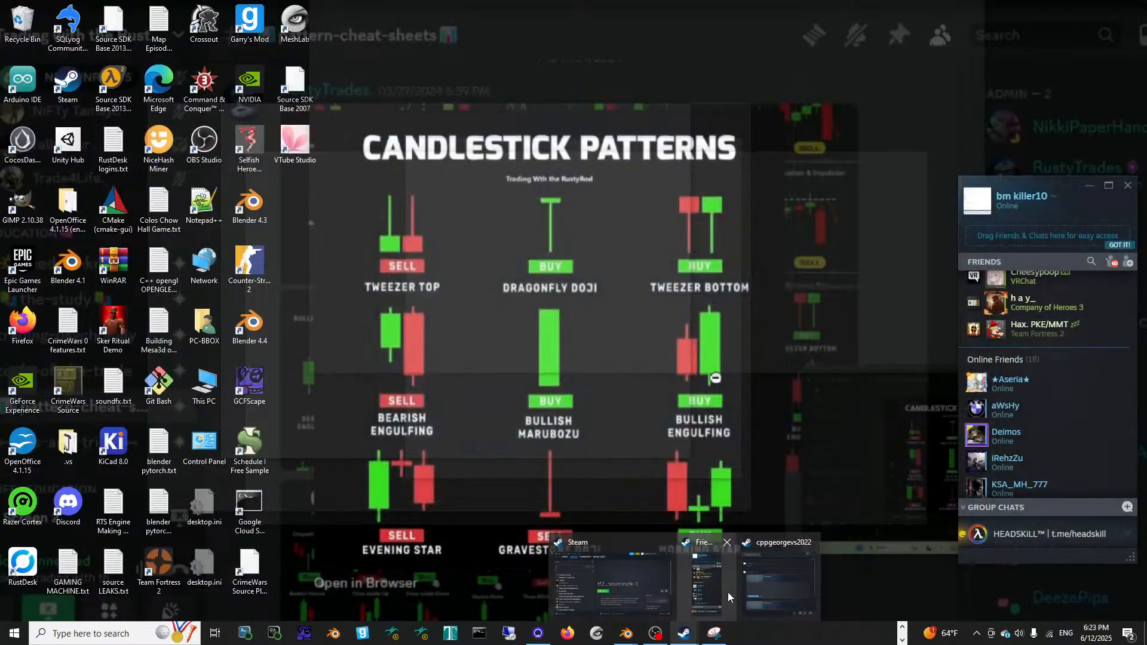
click(668, 590)
scroll(407, 368, up, 2)
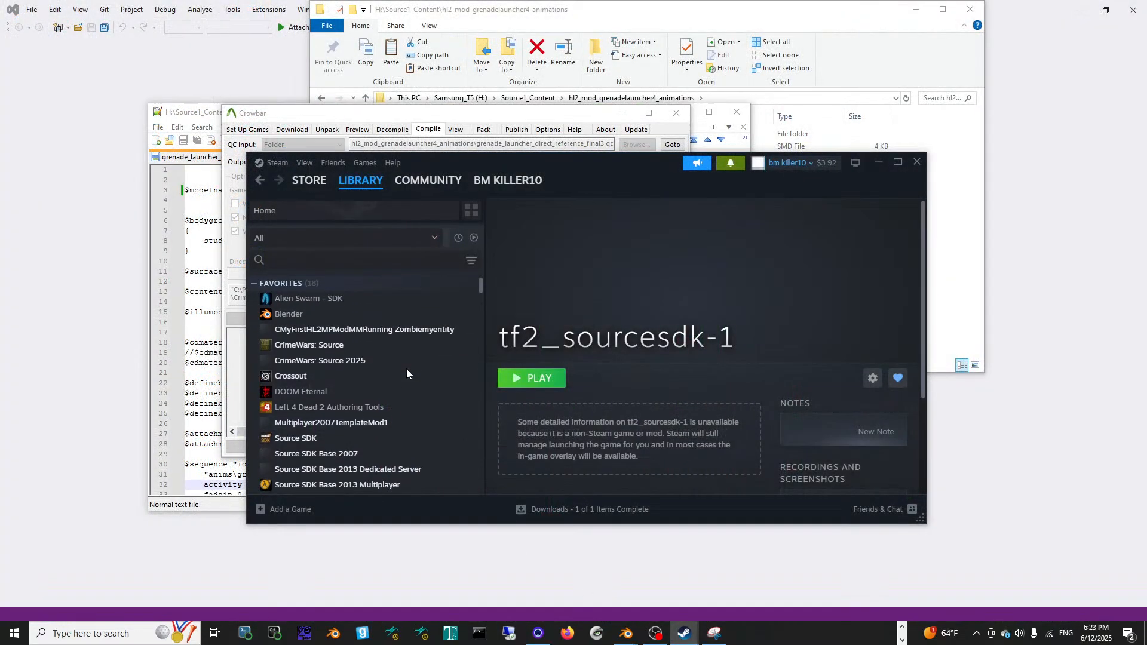
scroll(406, 374, down, 4)
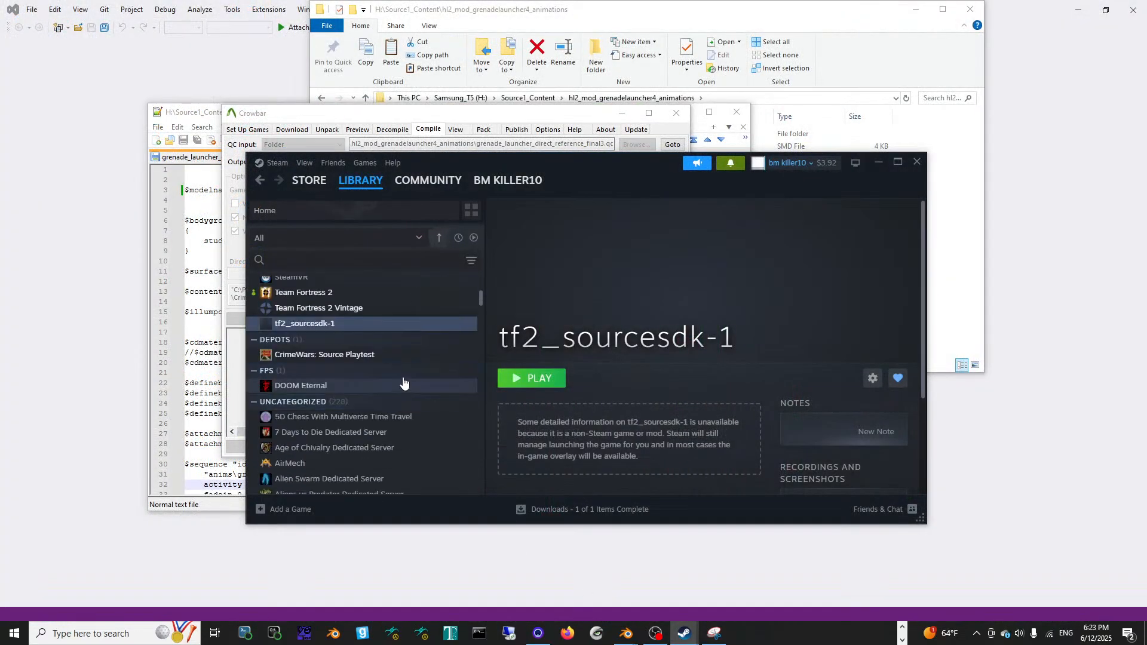
scroll(379, 346, up, 2)
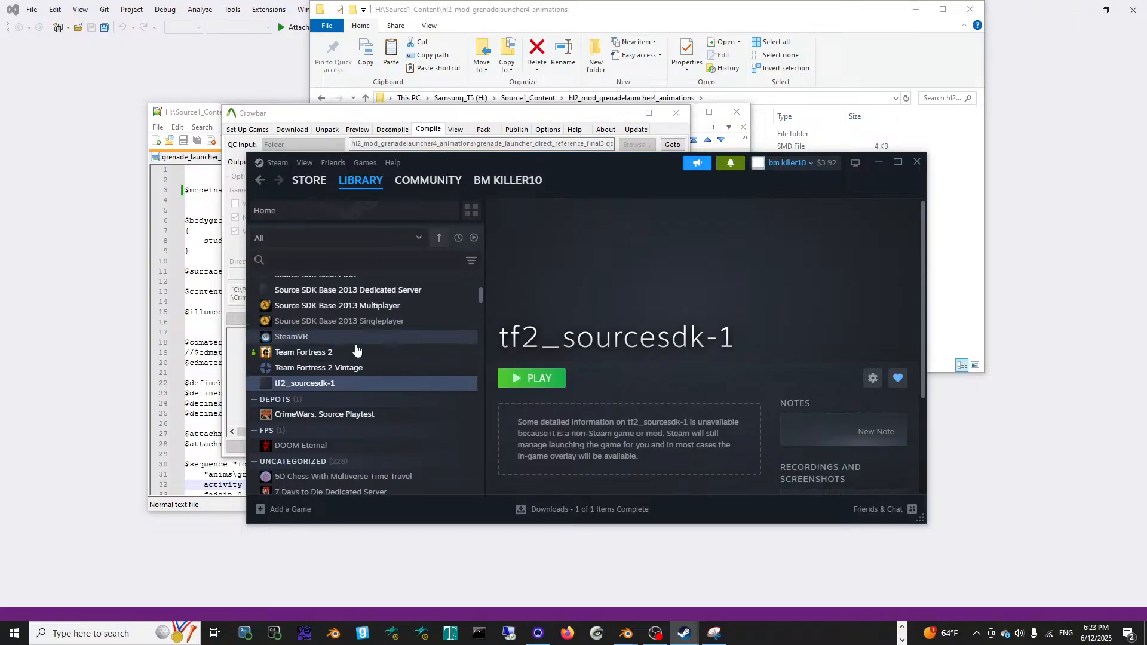
scroll(360, 389, up, 4)
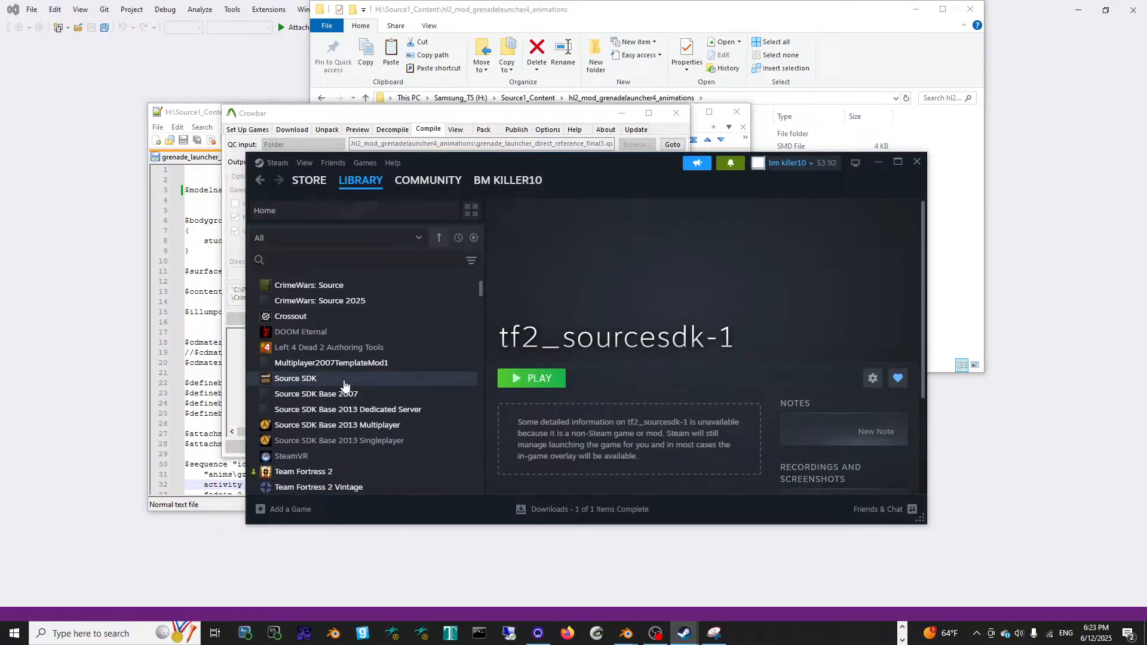
double_click(344, 380)
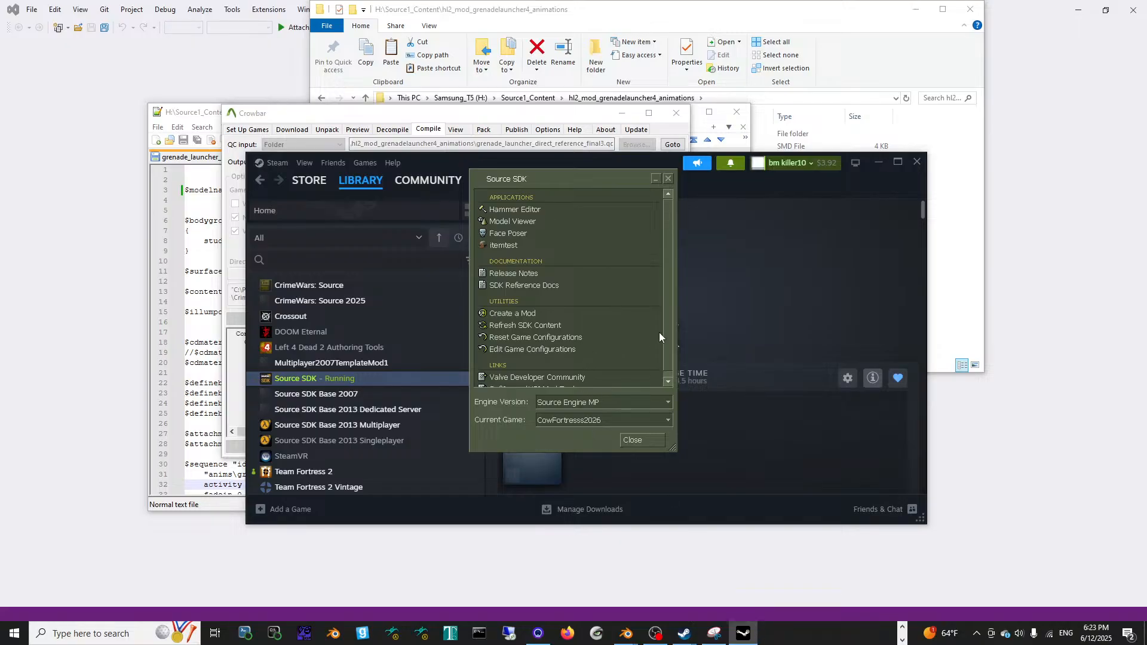
Step: Check the directory of the CowFortresss2026 game configuration in Source SDK, accept it as is, and minimize the launcher
scroll(664, 326, down, 1)
double_click(564, 343)
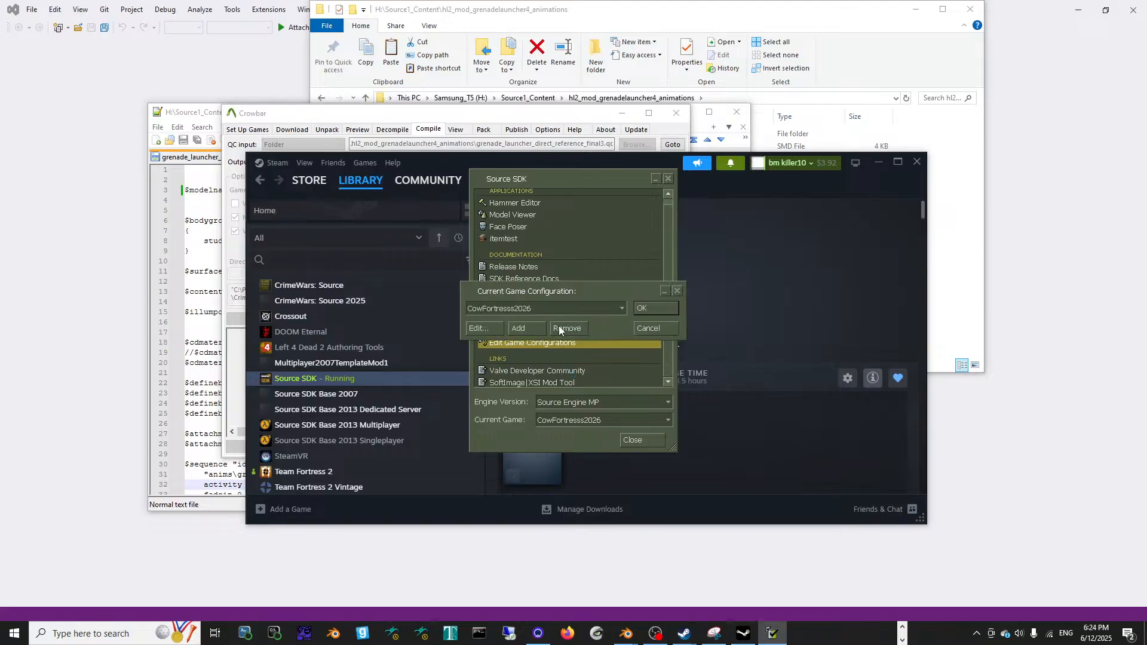
click(548, 307)
click(549, 307)
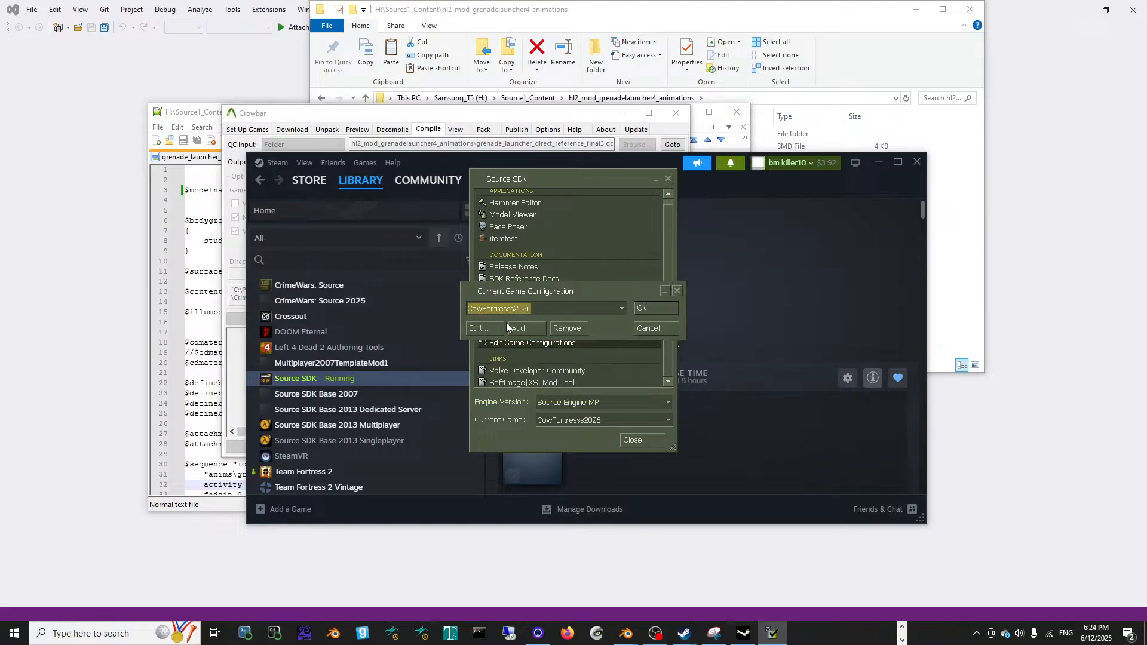
click(487, 328)
drag(512, 321, 434, 312)
click(566, 322)
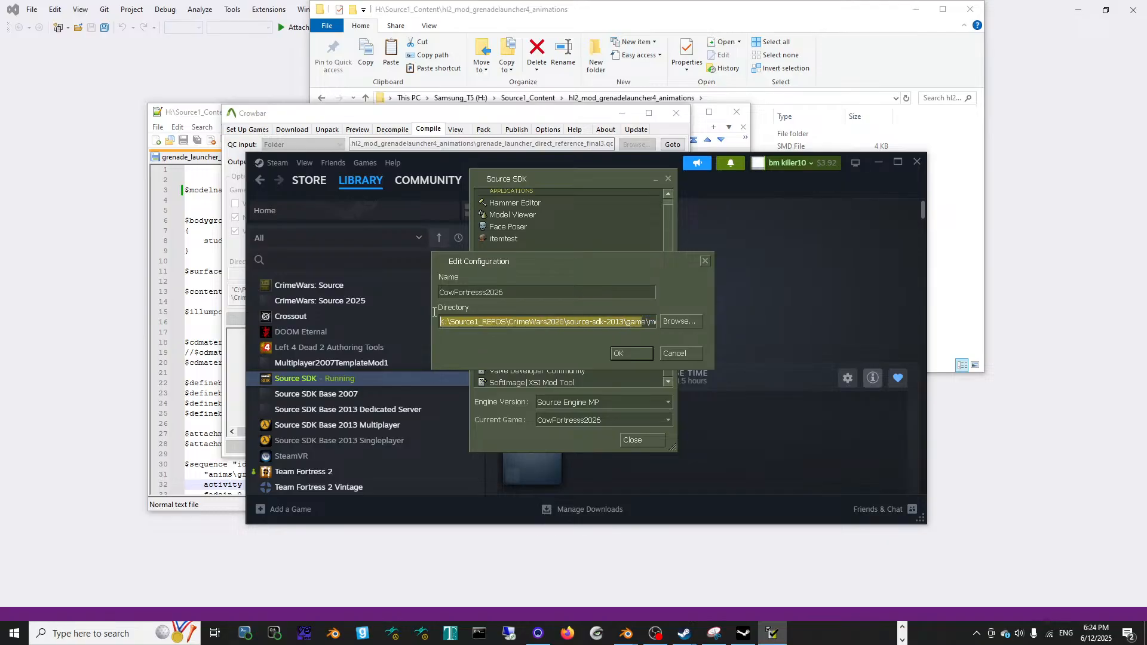
click(527, 326)
drag(517, 323, 597, 325)
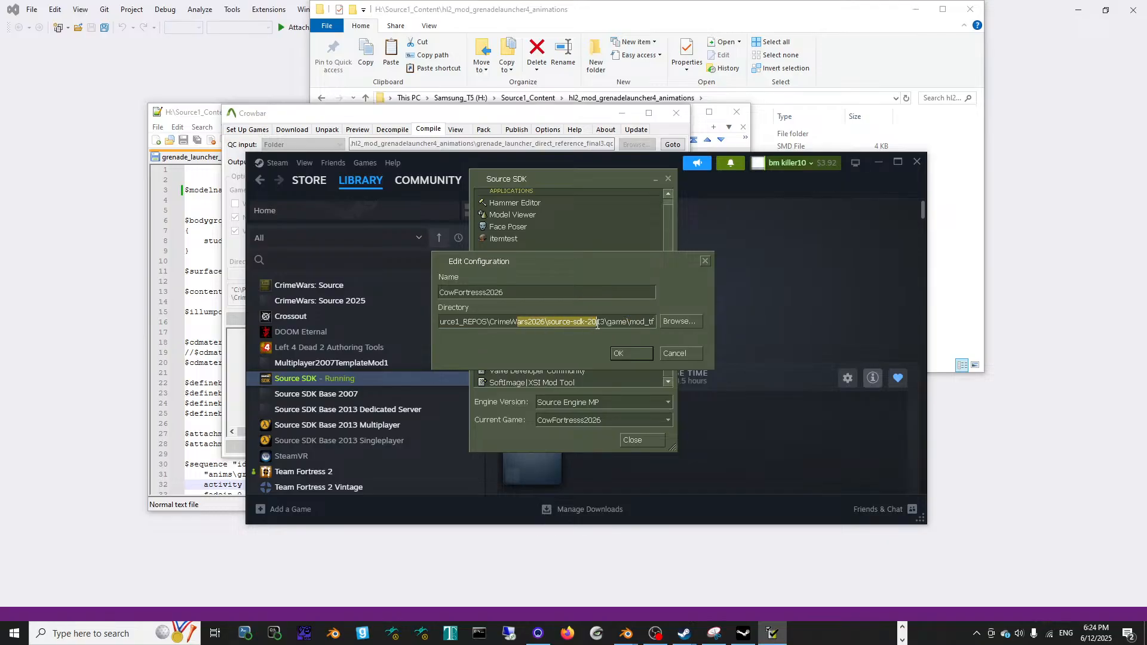
click(632, 353)
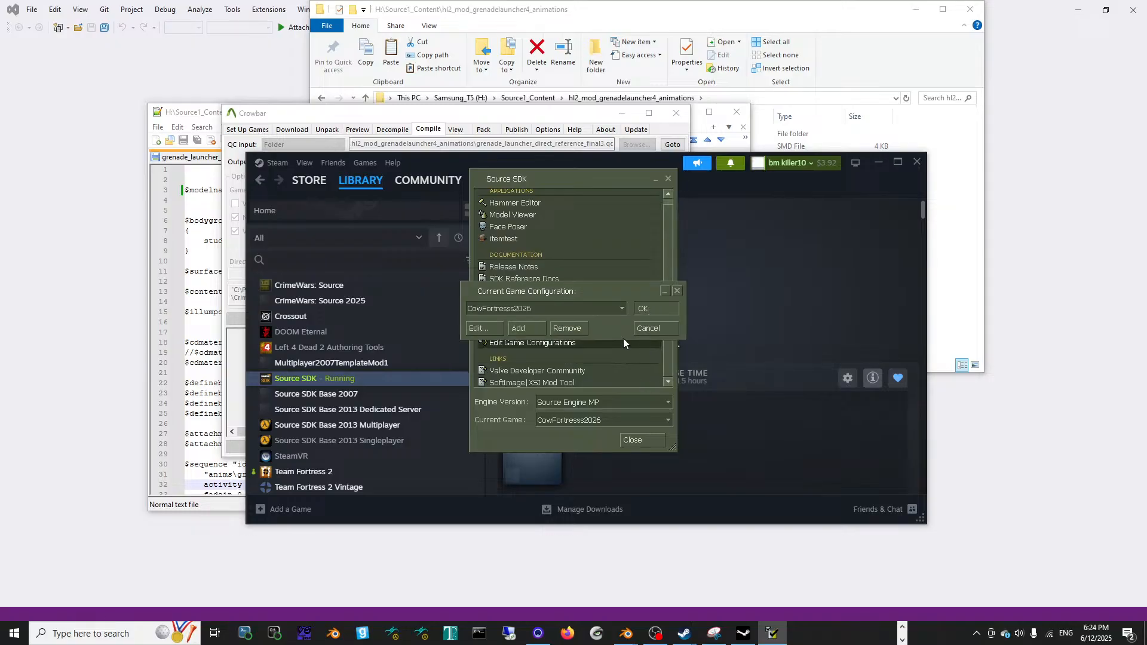
click(653, 179)
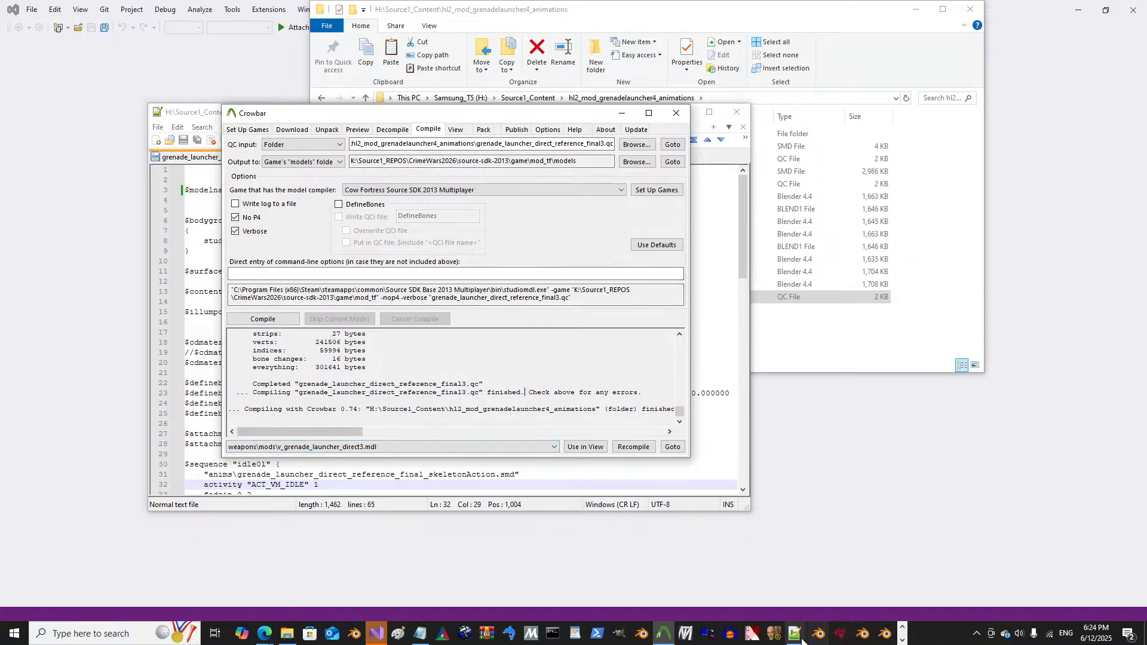
Step: Try to launch the model viewer (hlmv) and dismiss its error dialog
click(903, 640)
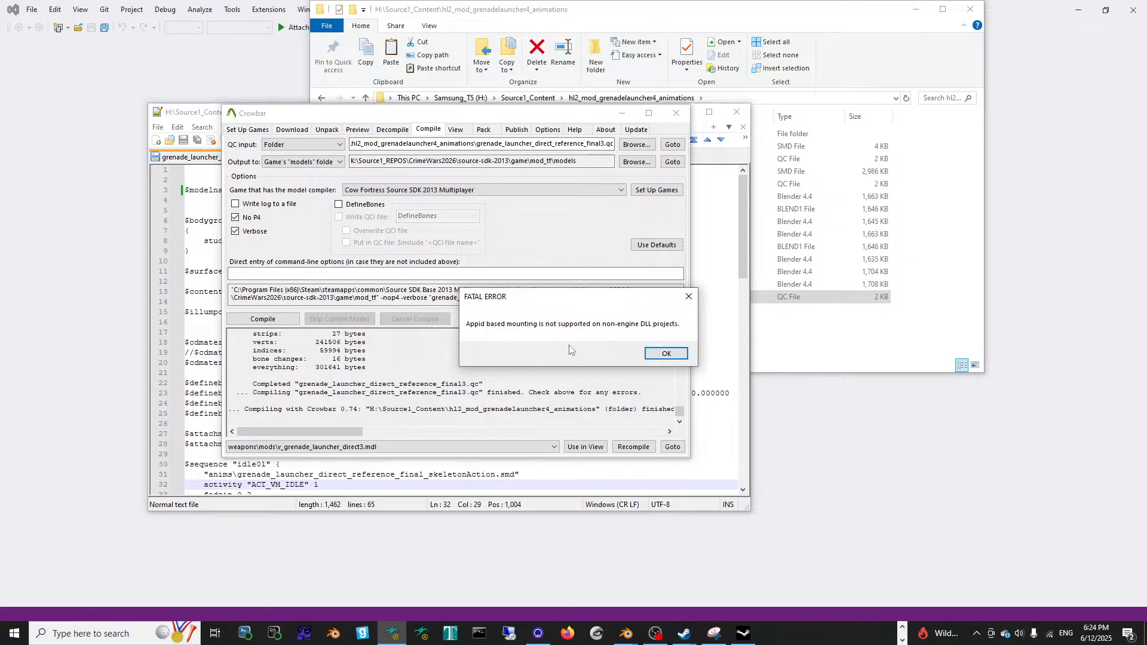
click(653, 359)
click(653, 358)
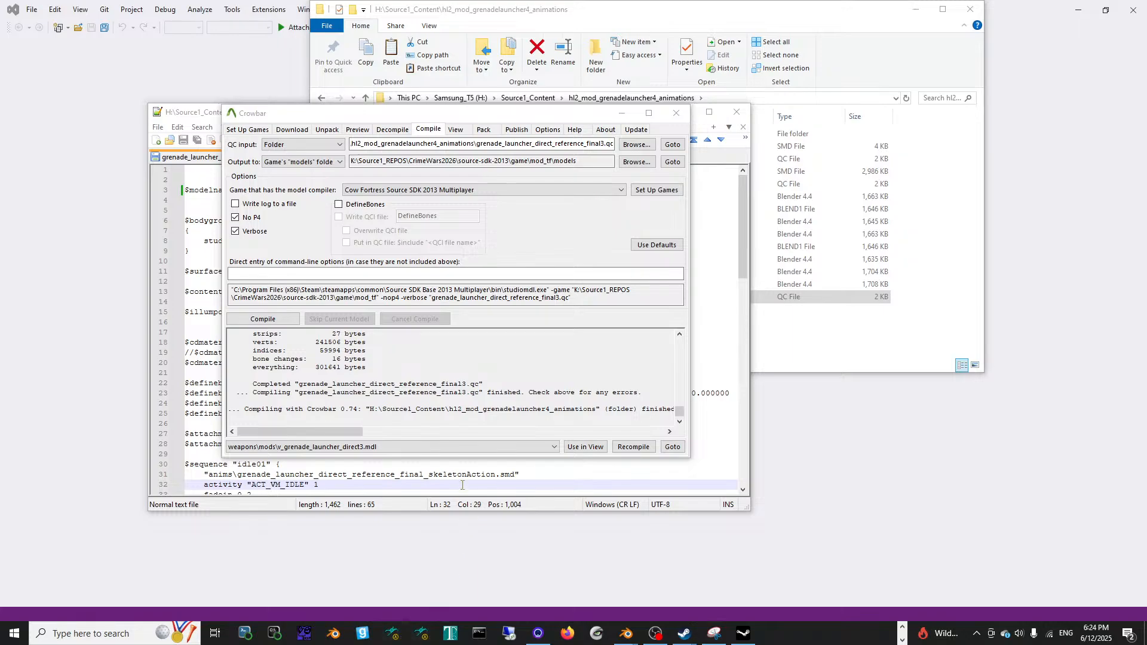
Step: Inspect the properties of the other hlmv shortcut, open its file location, and close the properties without changes
right_click(421, 633)
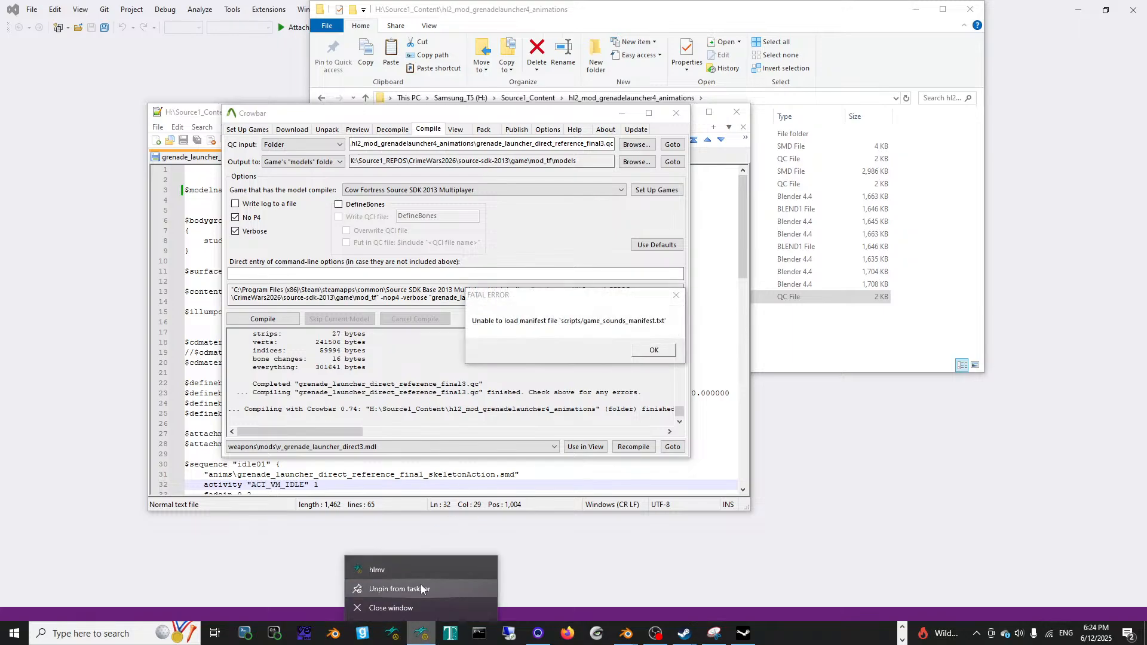
right_click(419, 569)
click(438, 558)
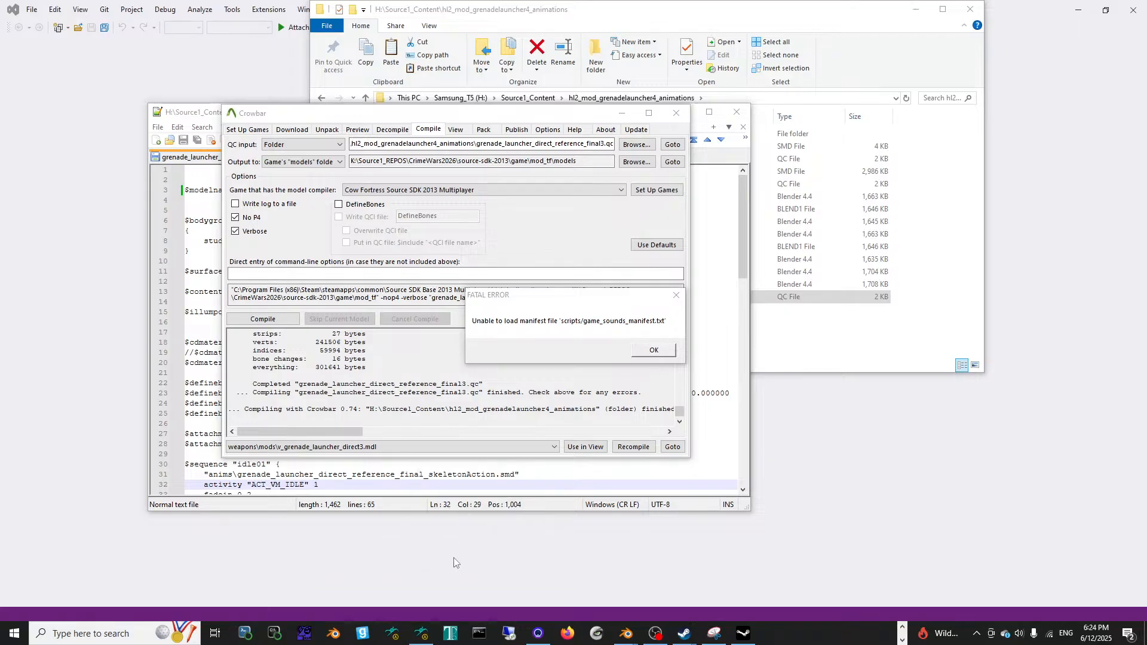
click(482, 509)
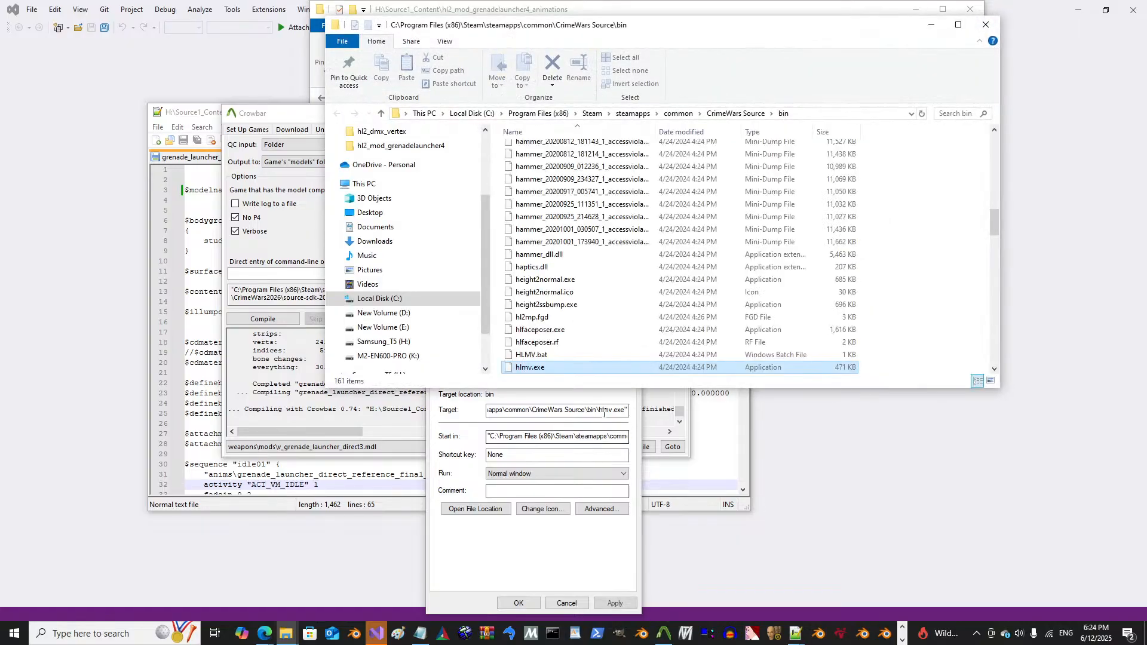
click(569, 436)
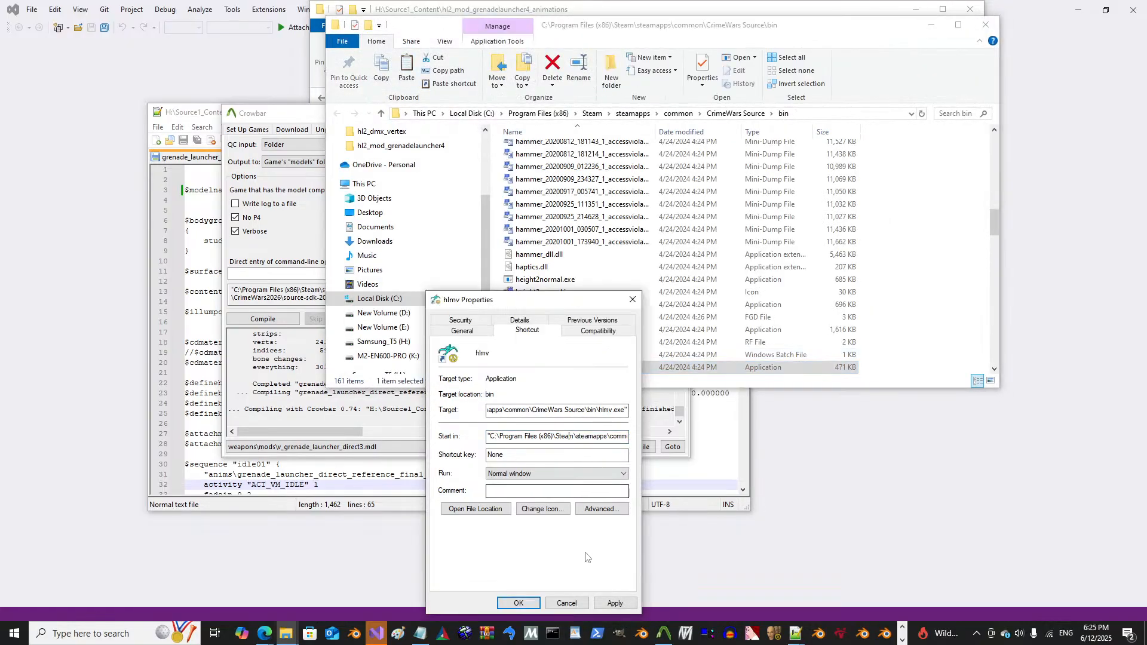
click(566, 604)
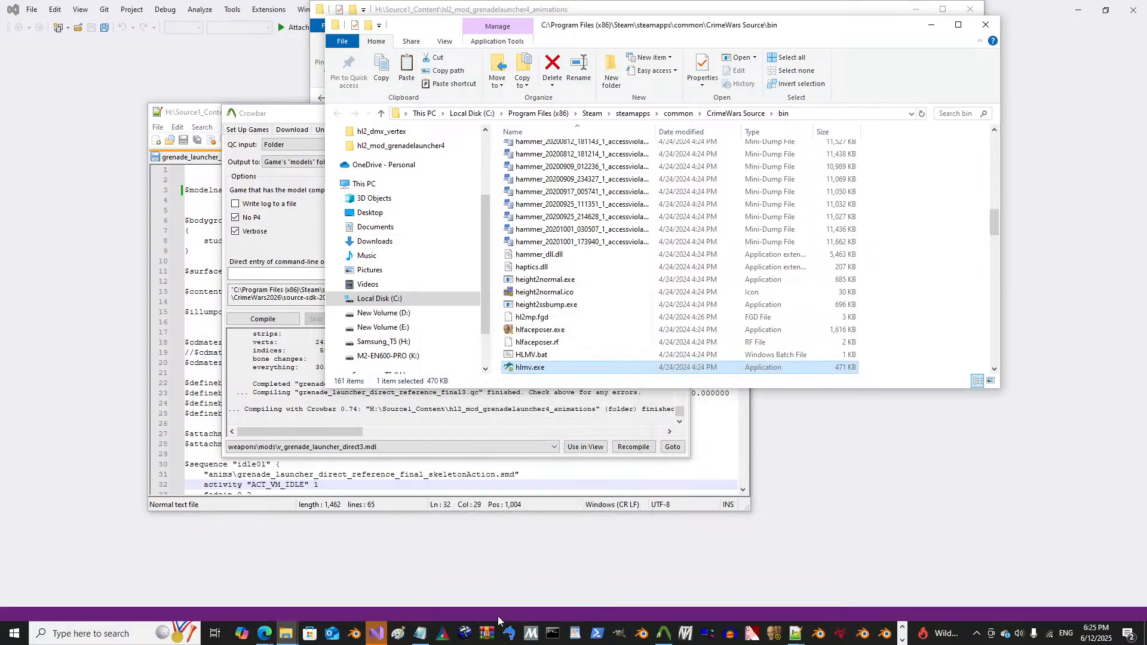
Step: Bring Crowbar forward to check the compile log, and show the hlmv error dialog
click(664, 633)
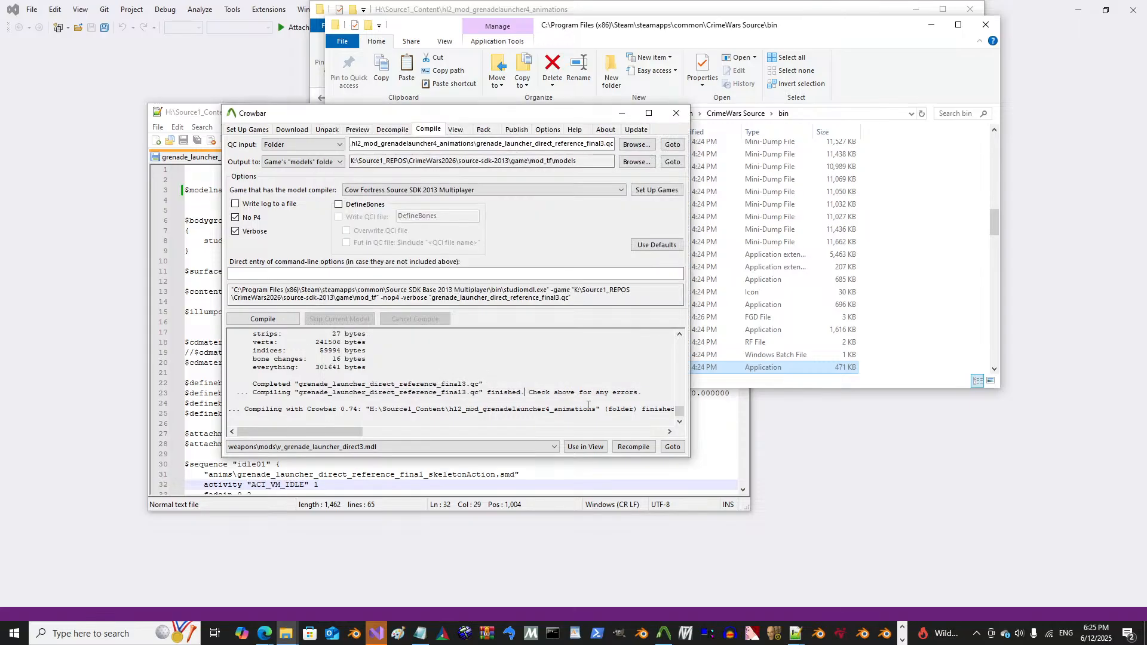
click(902, 640)
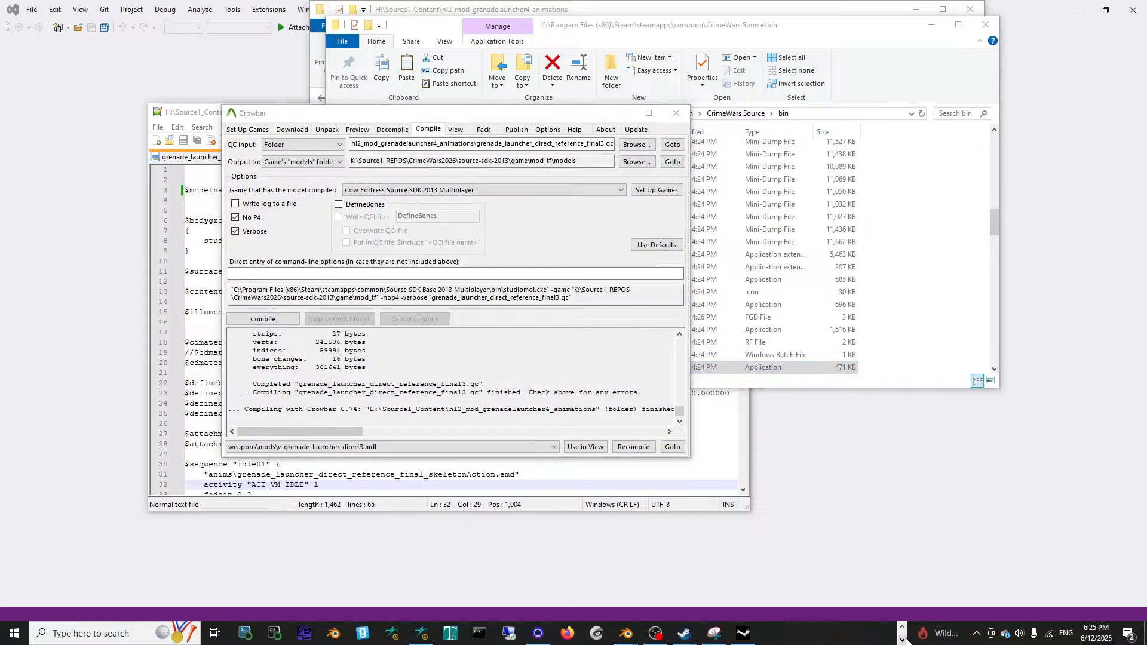
click(422, 633)
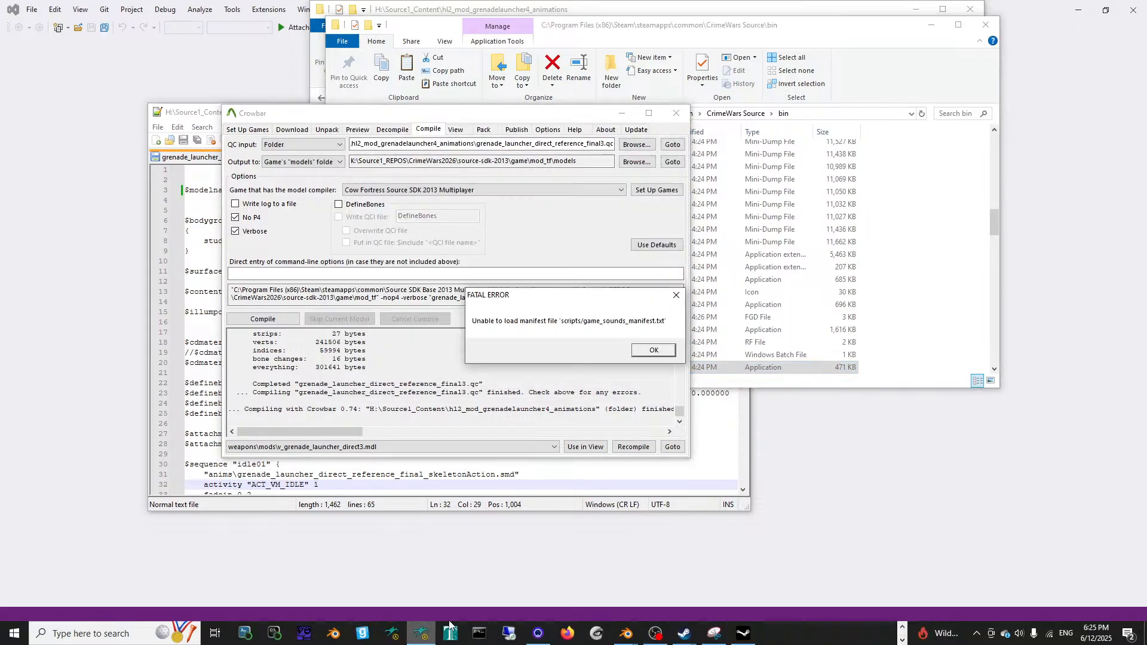
Step: Return to the CrimeWars Source\bin folder and look through its files and tools around hlmv.exe
click(896, 289)
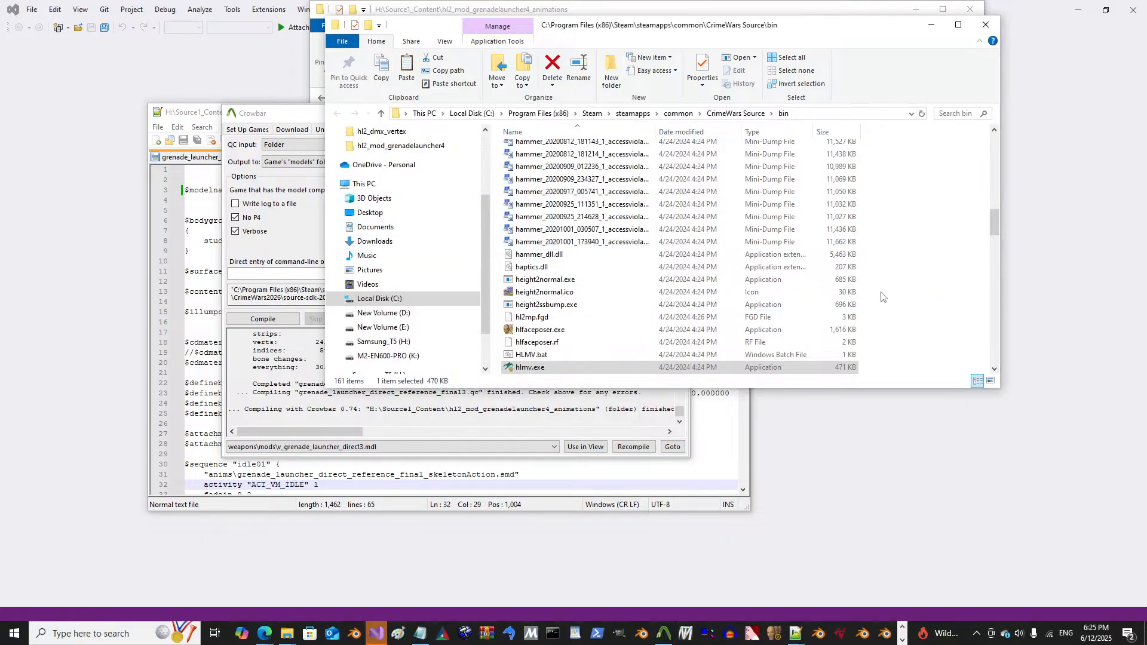
scroll(765, 319, up, 3)
scroll(765, 320, up, 5)
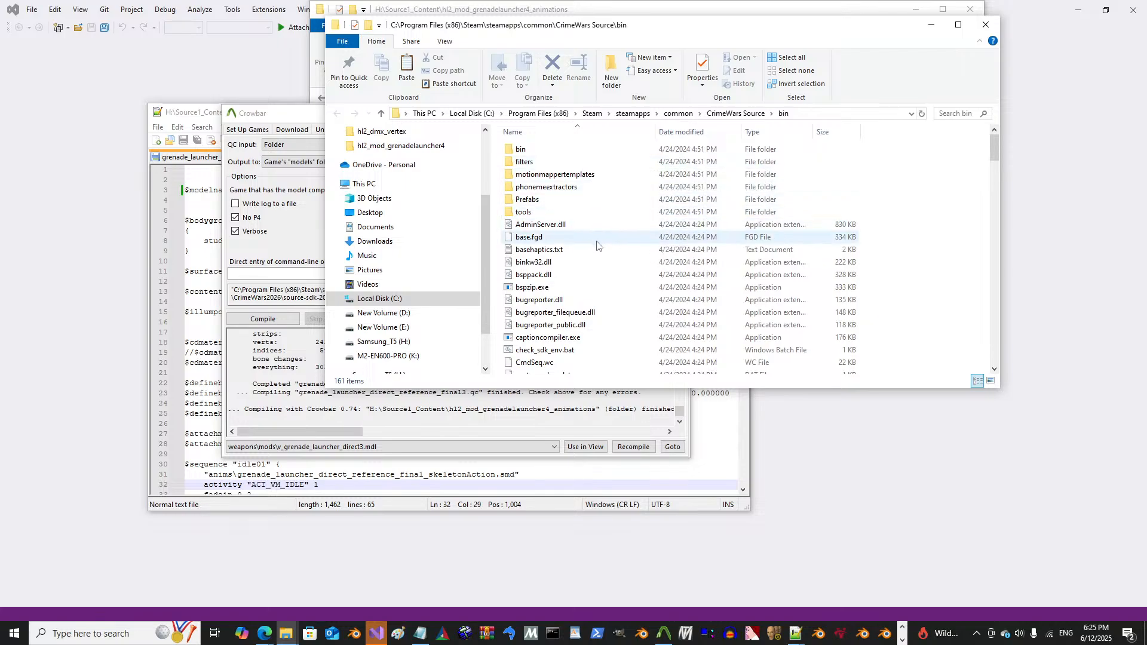
scroll(597, 245, down, 20)
scroll(597, 245, down, 15)
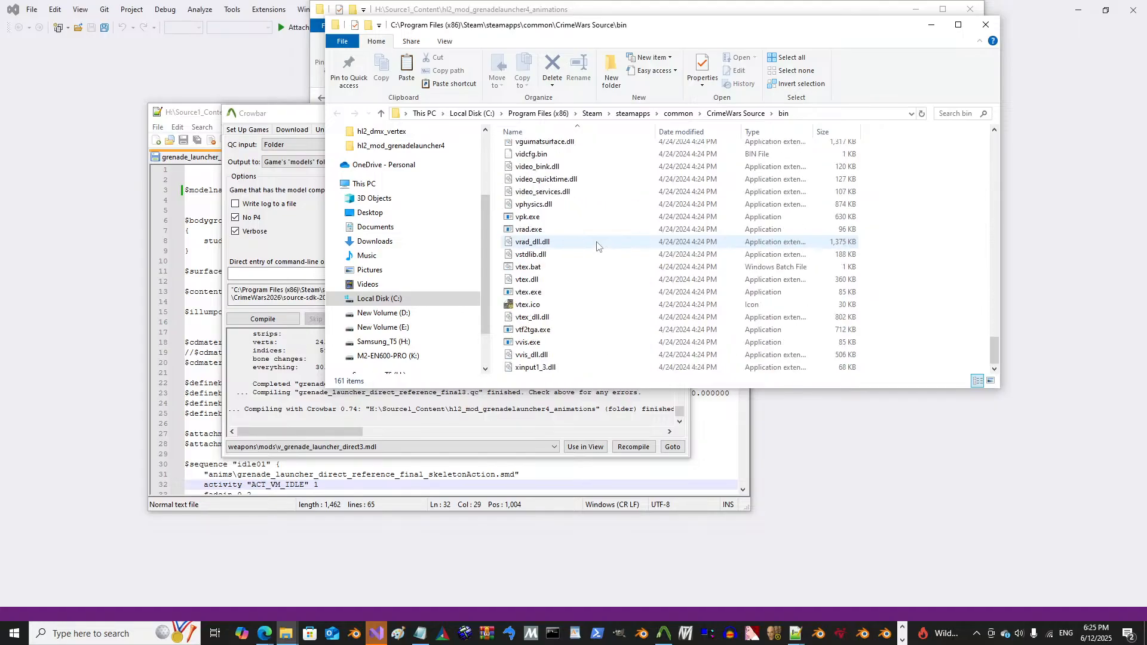
scroll(597, 245, up, 20)
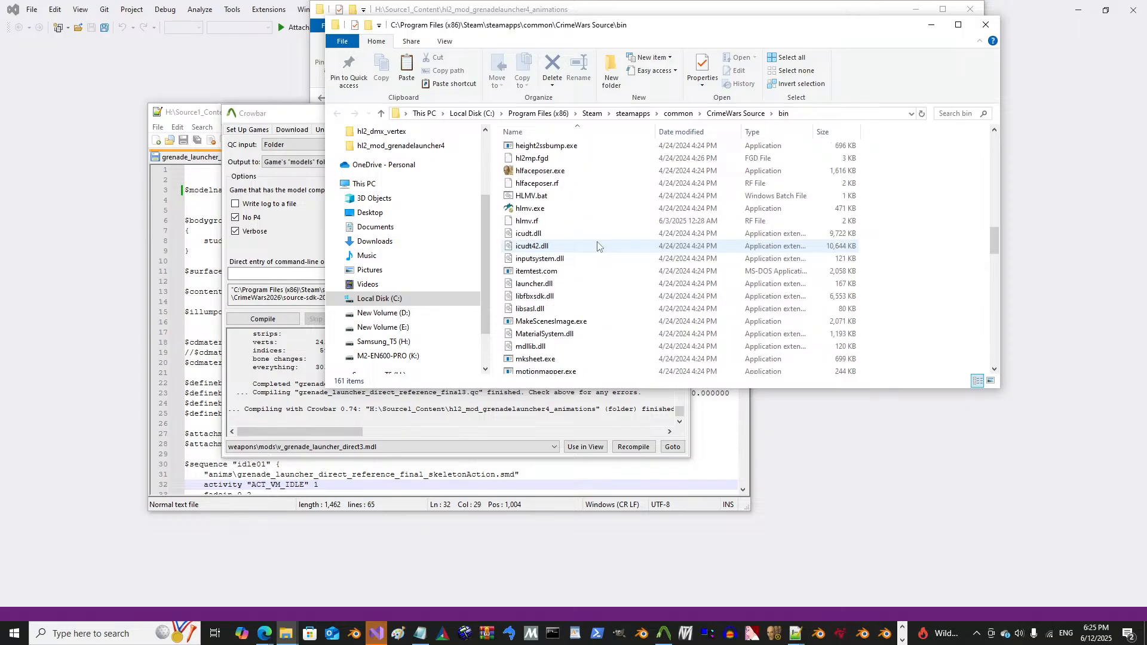
scroll(598, 245, down, 4)
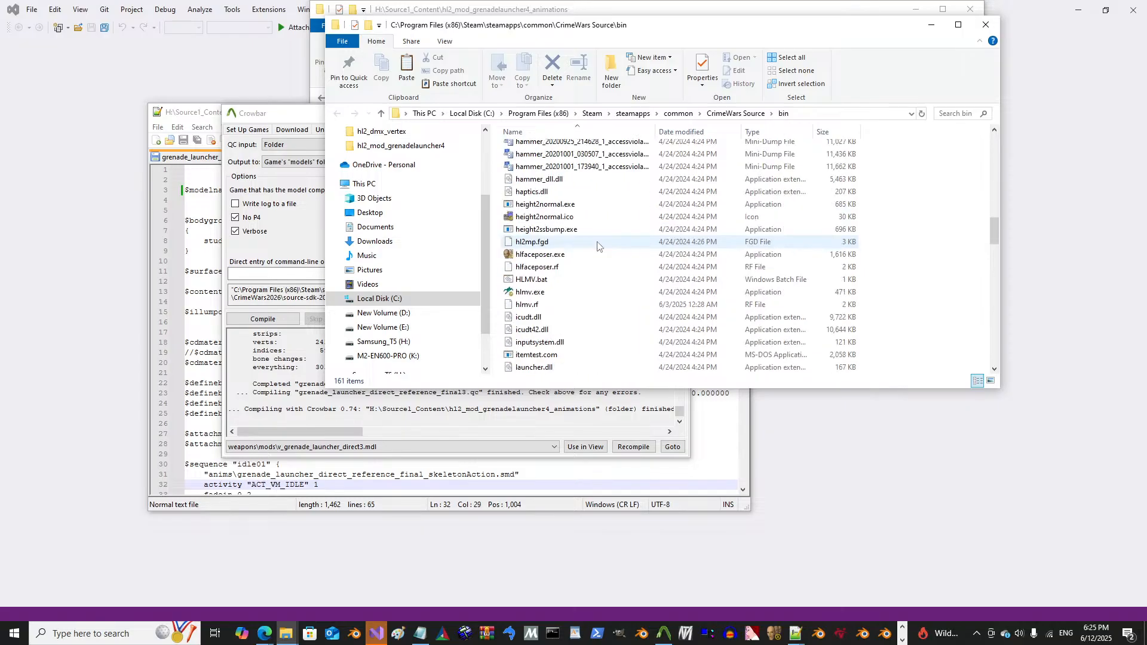
scroll(598, 245, up, 15)
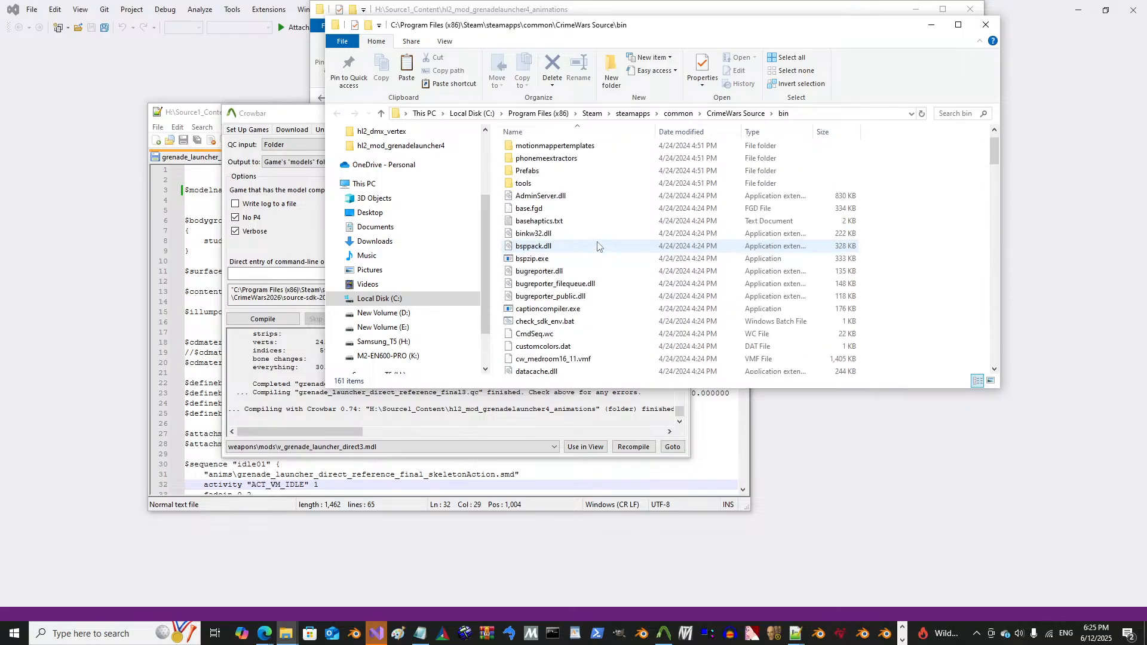
Step: Open the crash dump hammer_20201001_173940_1_accessviolation.mdmp from the bin folder in Notepad++, skim its contents, and close it
scroll(947, 249, down, 10)
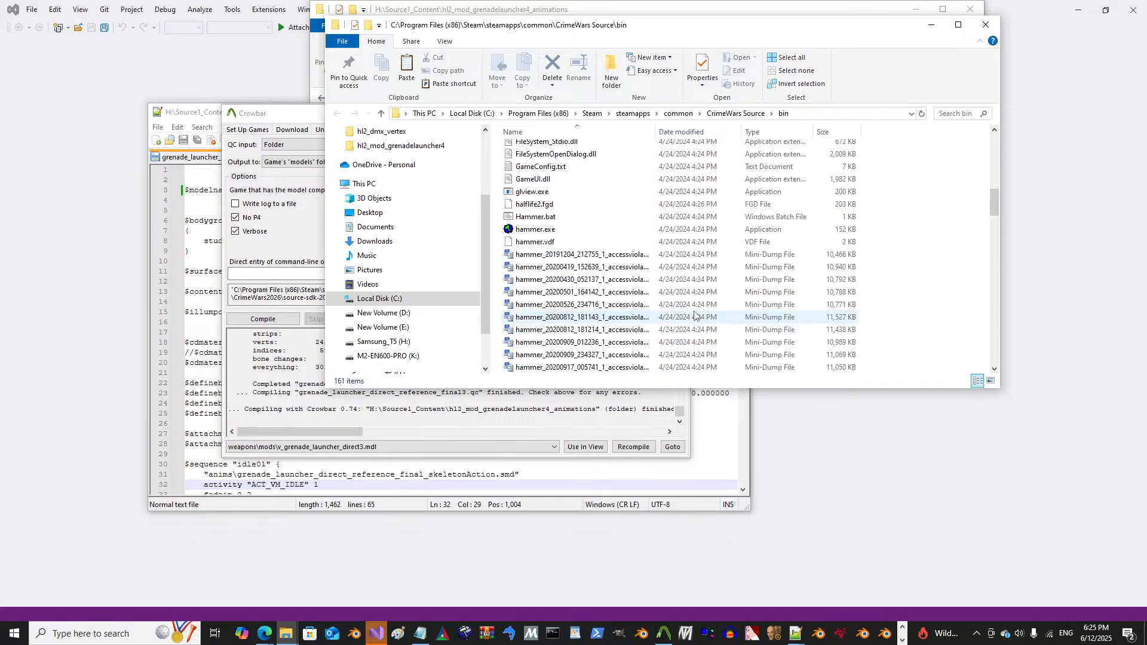
scroll(681, 234, down, 3)
drag(743, 126, 705, 124)
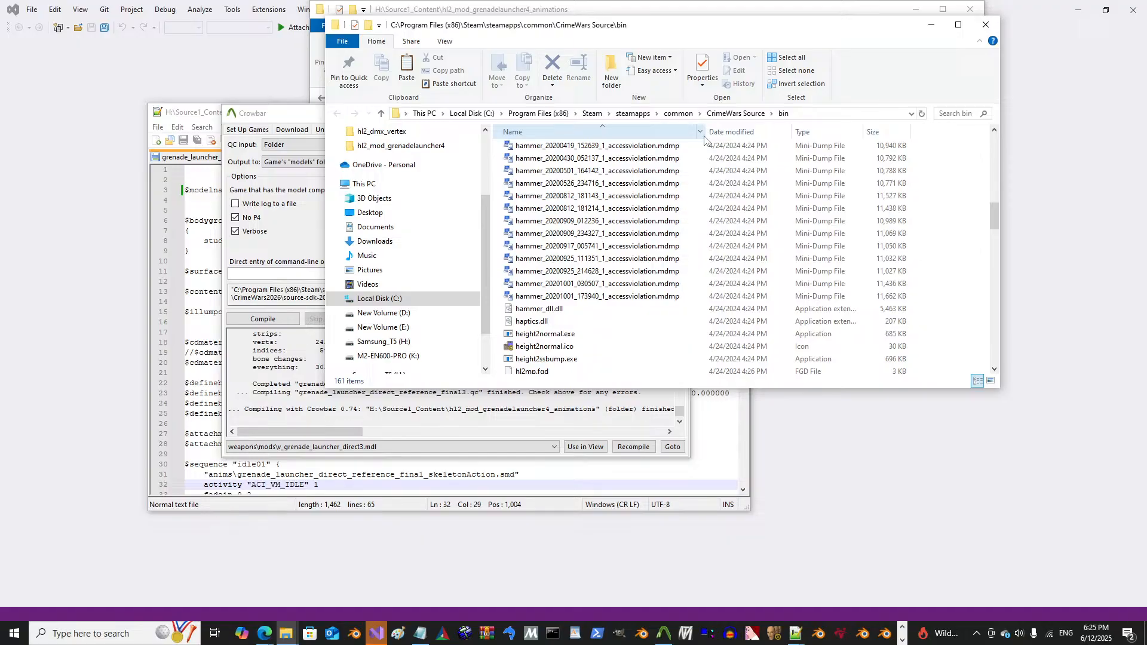
click(627, 271)
right_click(629, 296)
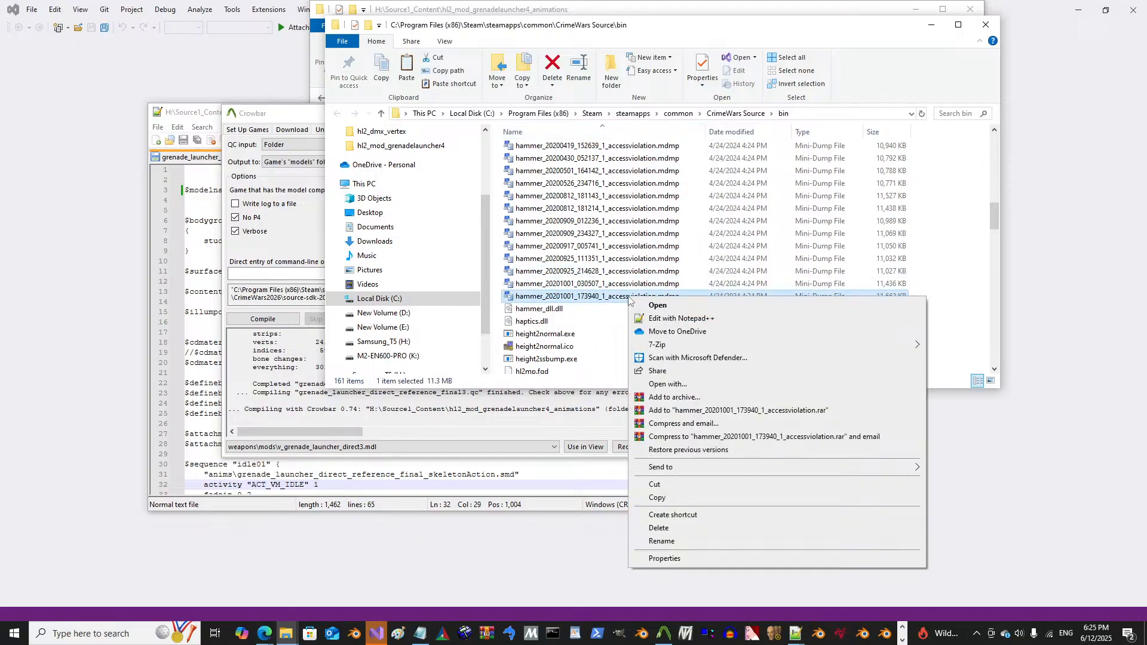
click(657, 318)
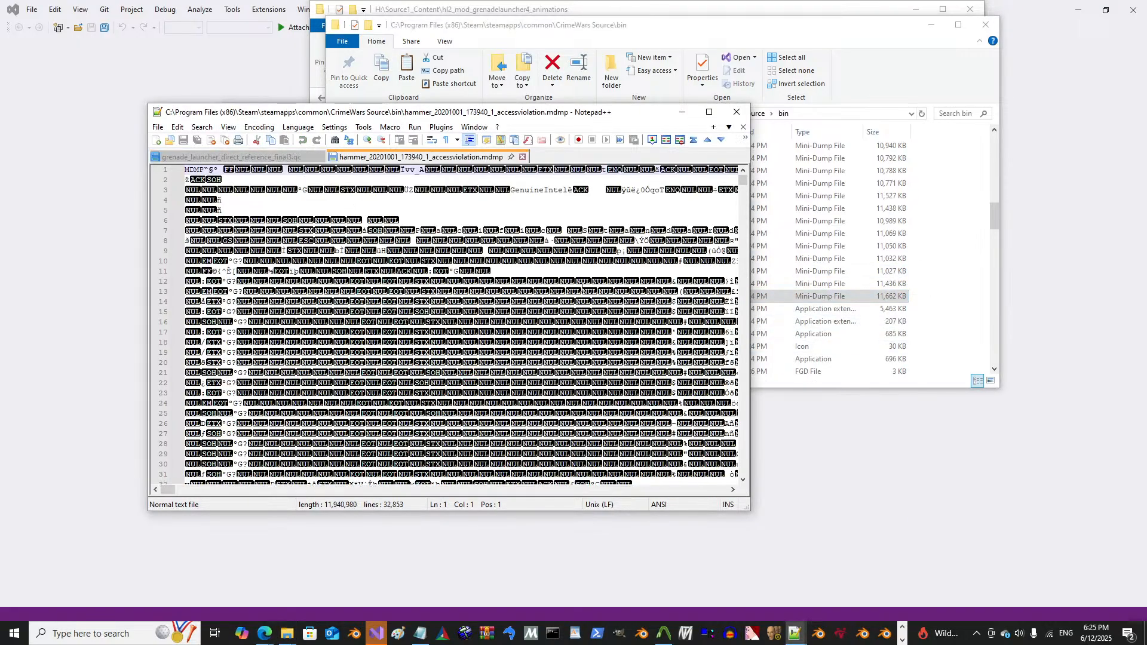
drag(743, 180, 742, 446)
drag(167, 490, 202, 491)
click(522, 156)
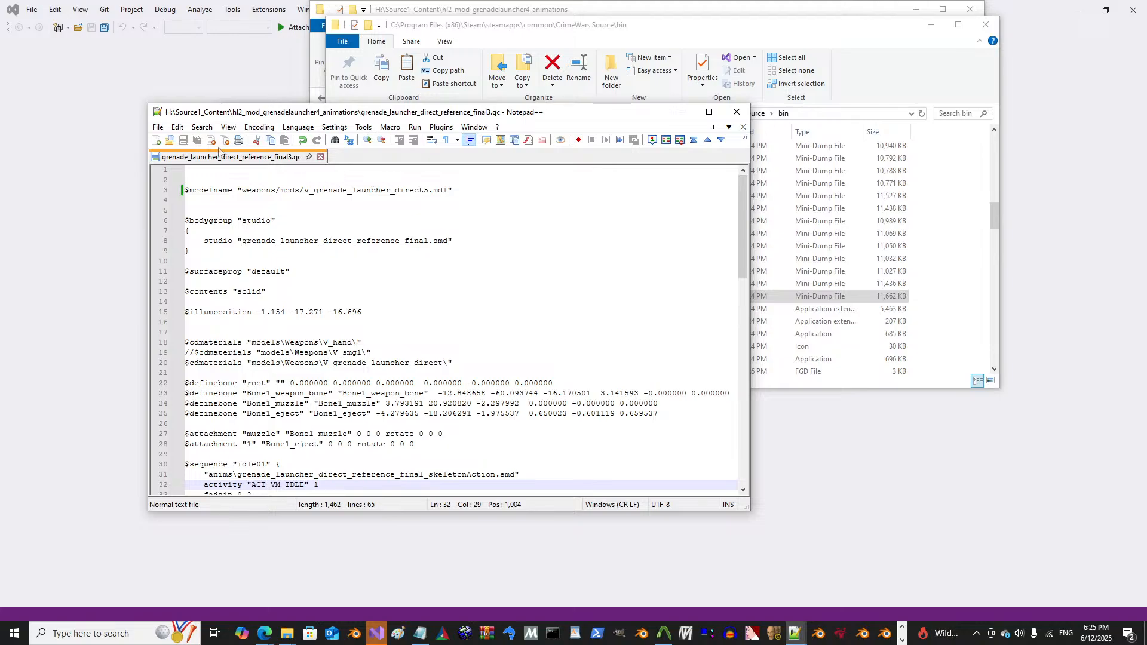
Step: Review the $cdmaterials and $definebone lines of grenade_launcher_direct_reference_final3.qc
click(353, 323)
click(322, 343)
click(317, 375)
click(426, 340)
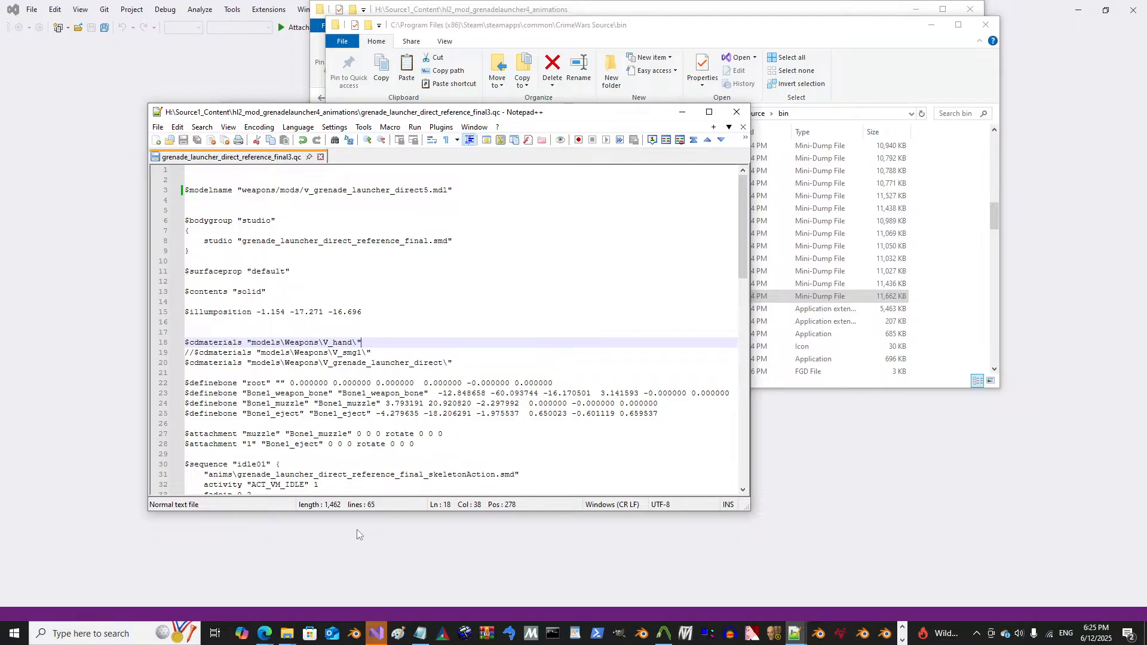
Step: Switch to the Steam library and launch the tf2_sourcesdk-1 mod
click(287, 639)
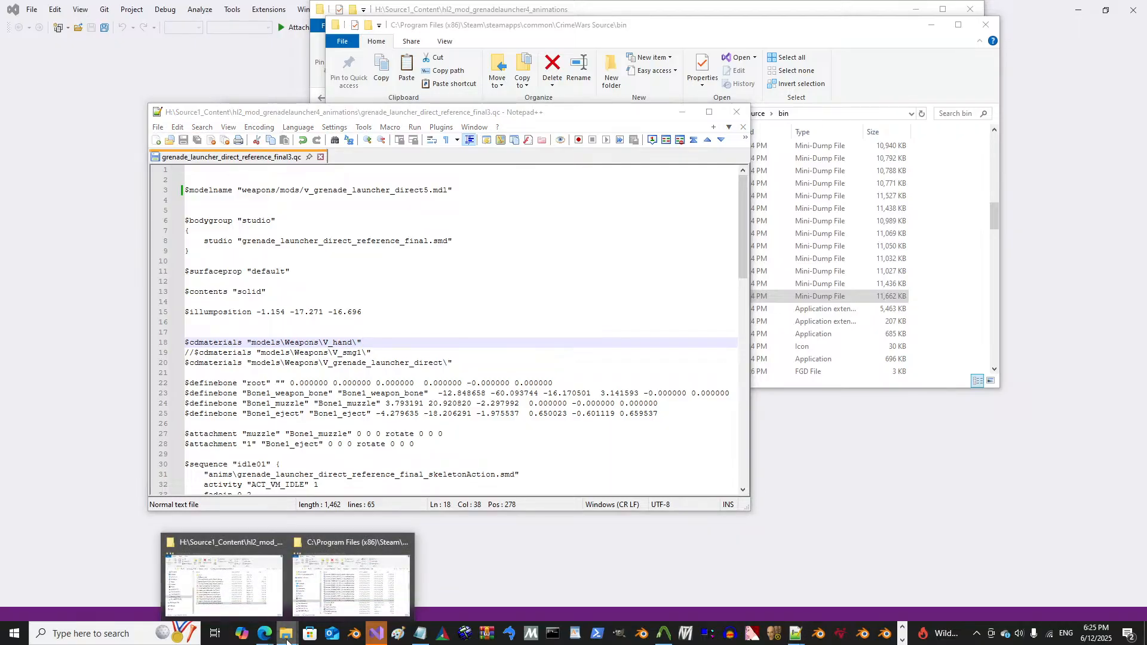
click(902, 640)
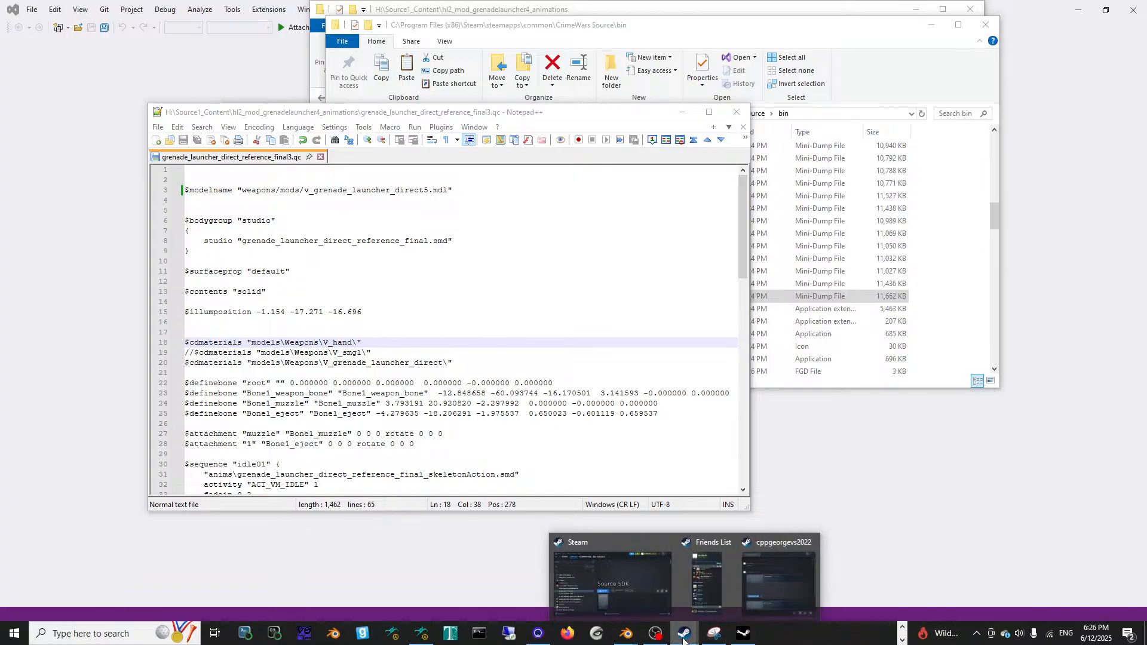
click(621, 597)
scroll(388, 428, down, 2)
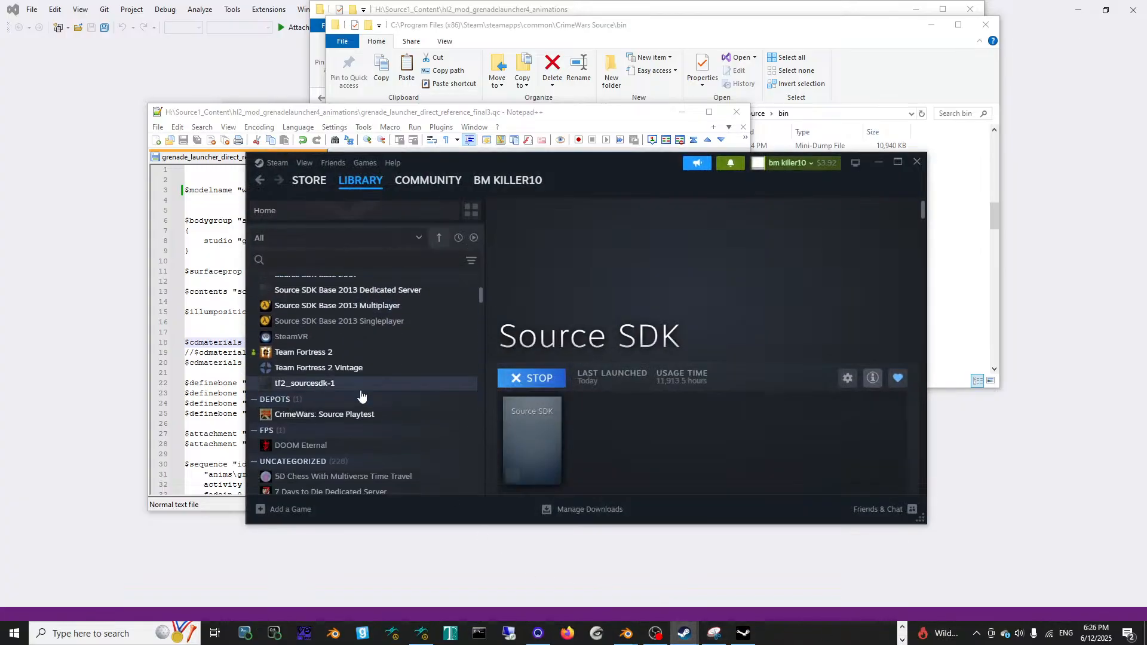
click(361, 386)
click(538, 378)
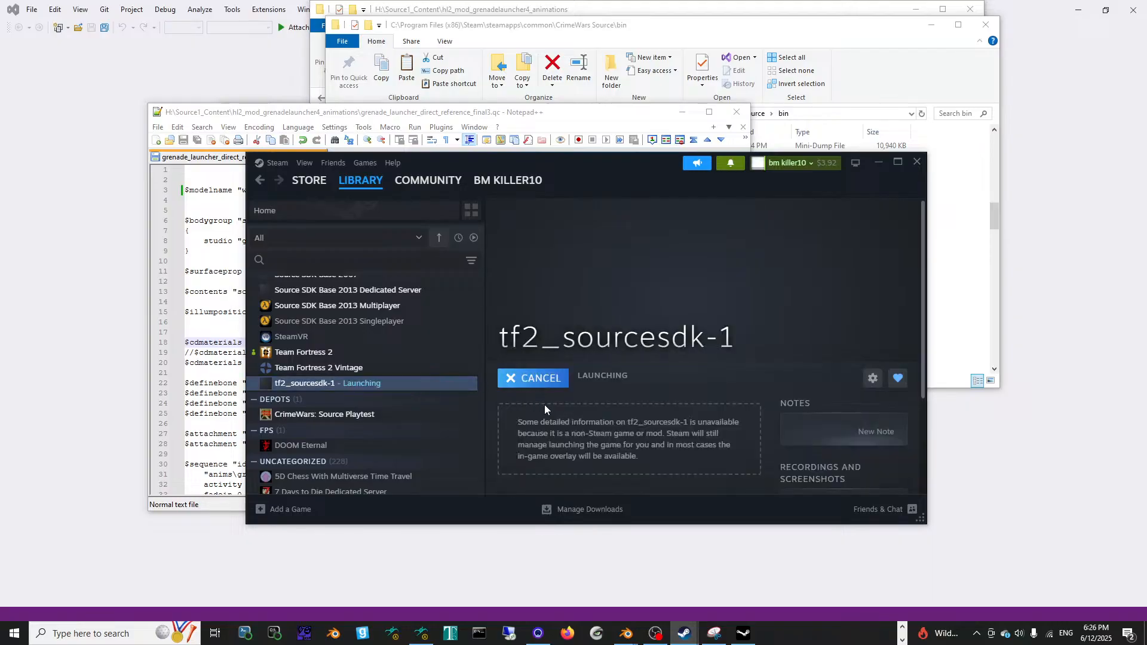
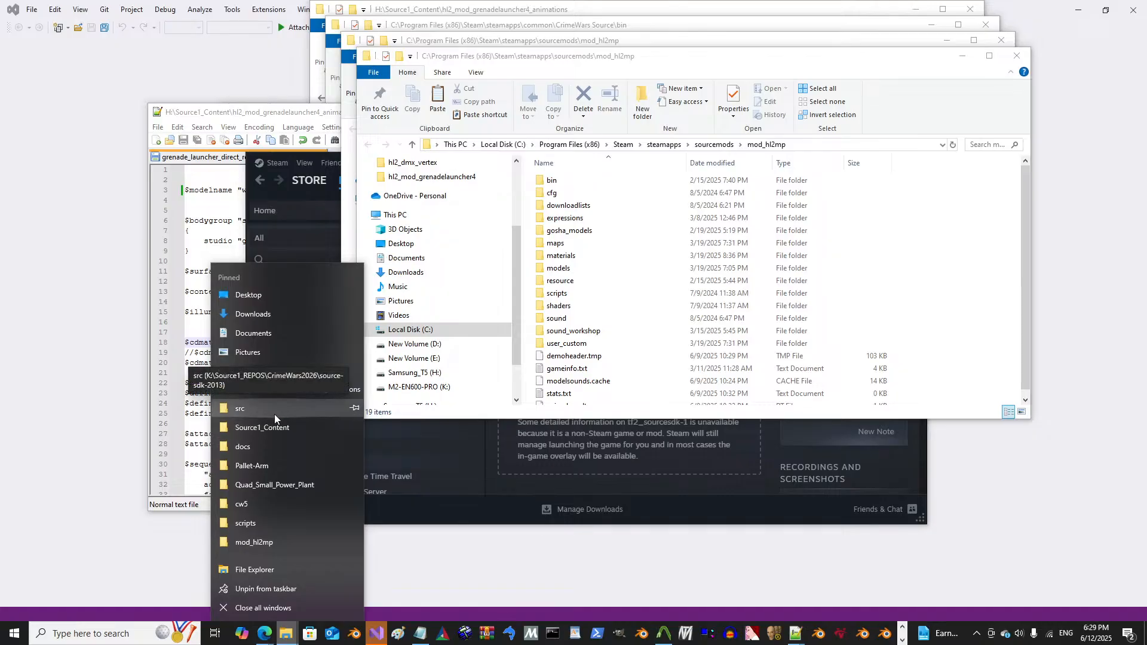
Step: Open the CrimeWars2026 src folder in another window, and view gameinfo.txt in the sourcemods\tf2_sourcesdk-1 folder
click(274, 413)
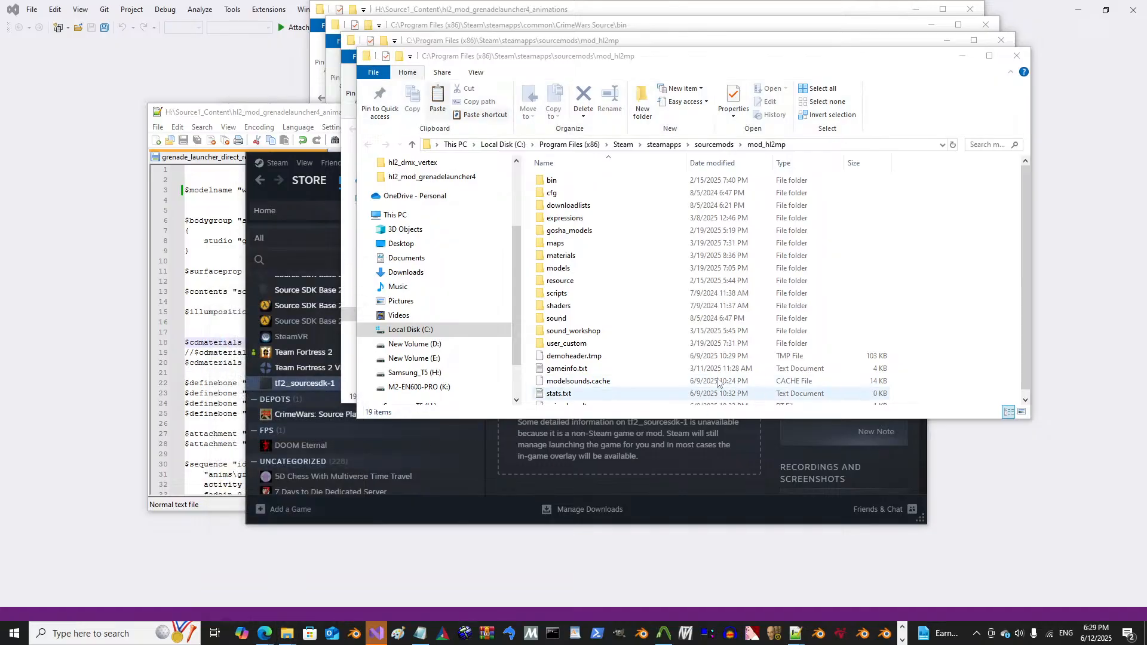
click(672, 59)
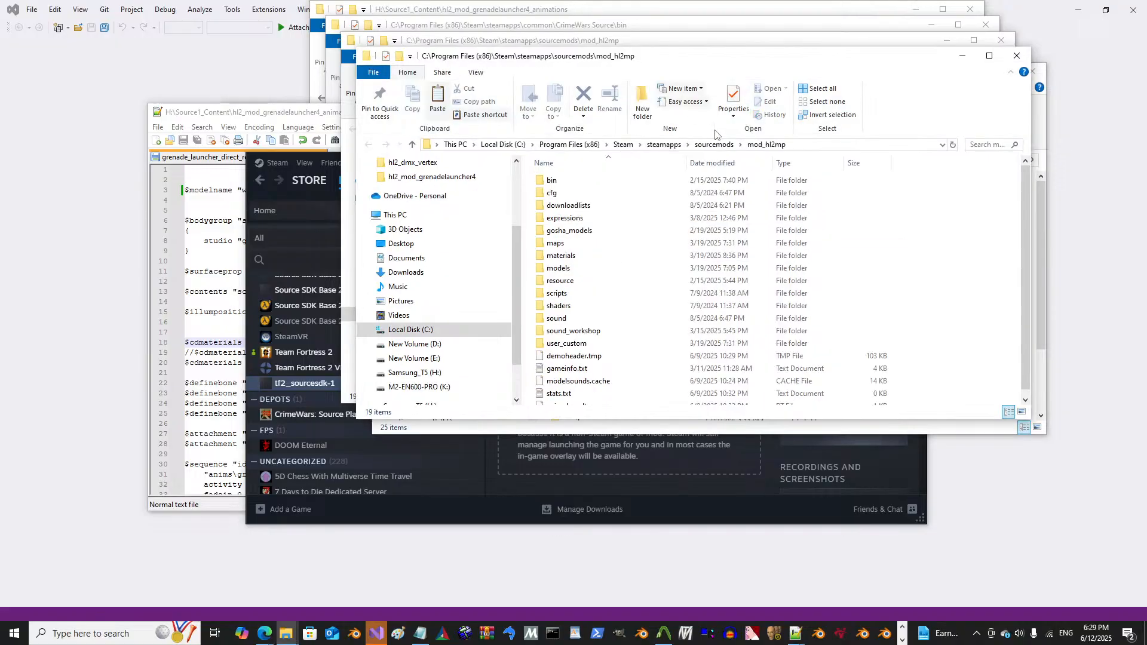
key(alt+Up)
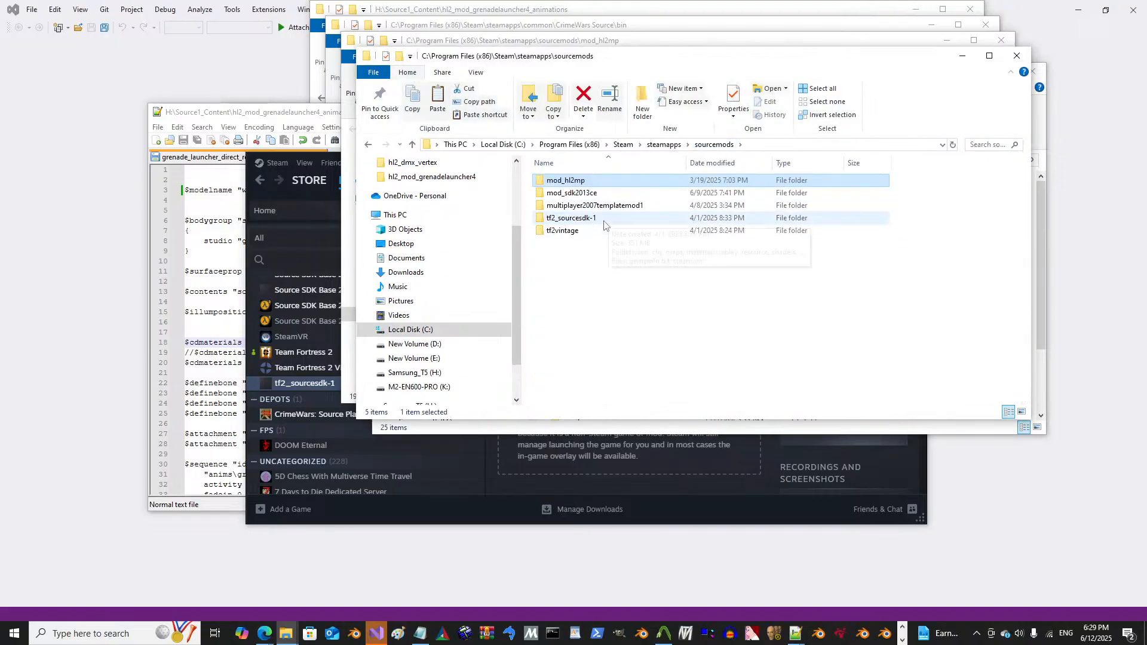
double_click(604, 224)
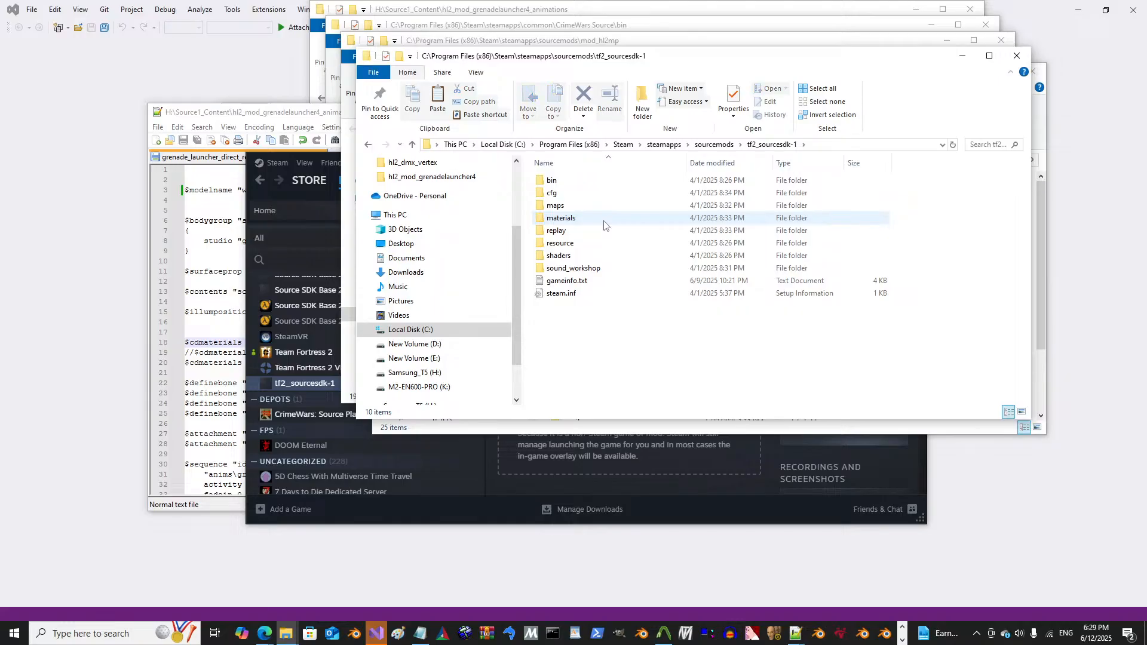
double_click(598, 282)
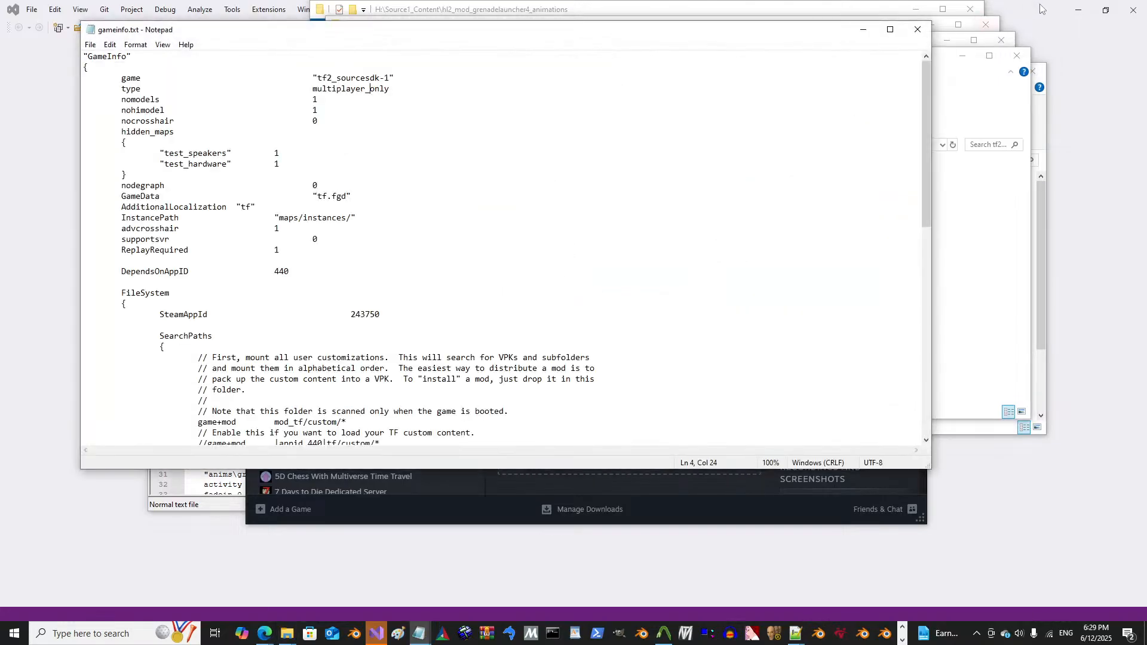
click(920, 29)
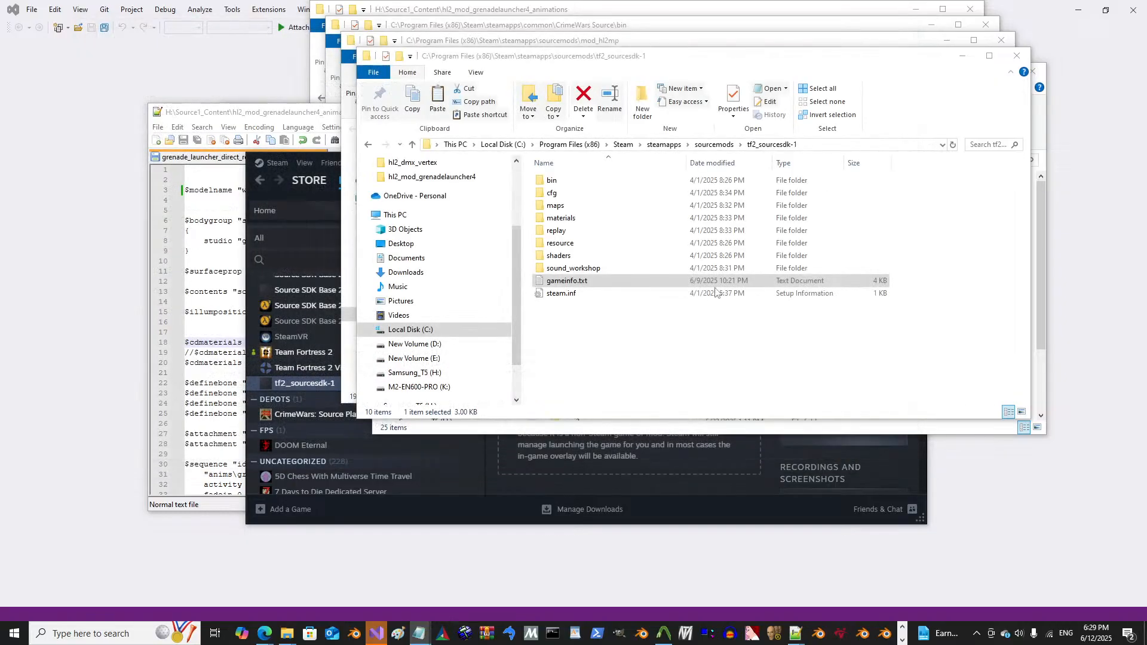
Step: Check the compiled binaries in tf2_sourcesdk-1's bin\x64 folder, and return to the mod's root folder
double_click(569, 182)
double_click(598, 181)
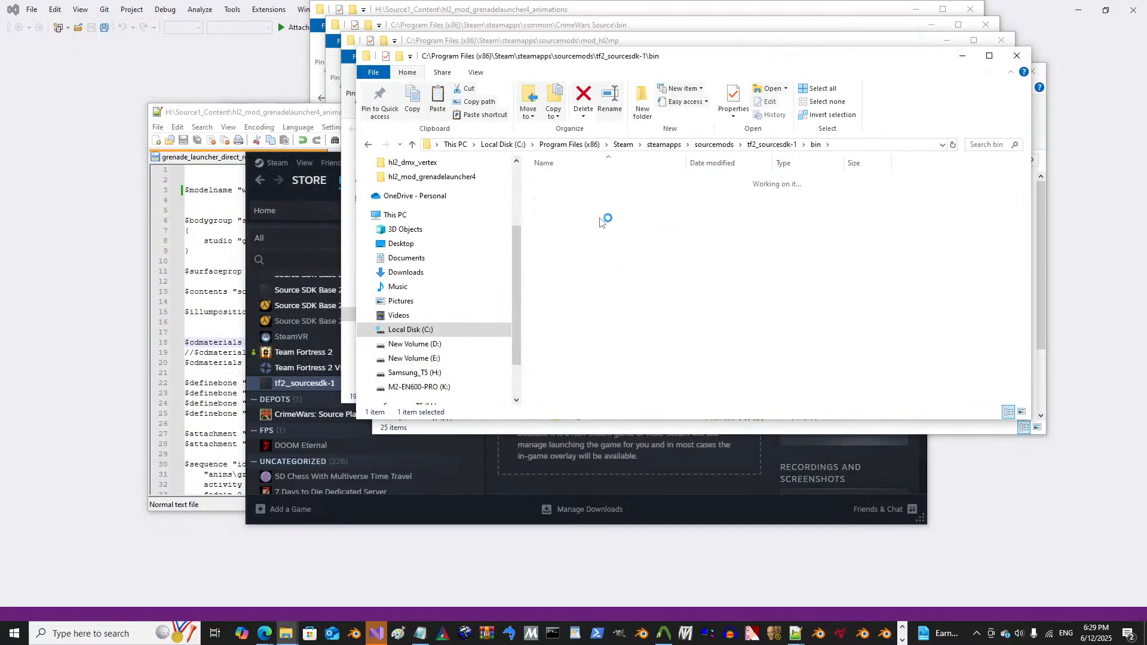
click(621, 207)
click(627, 231)
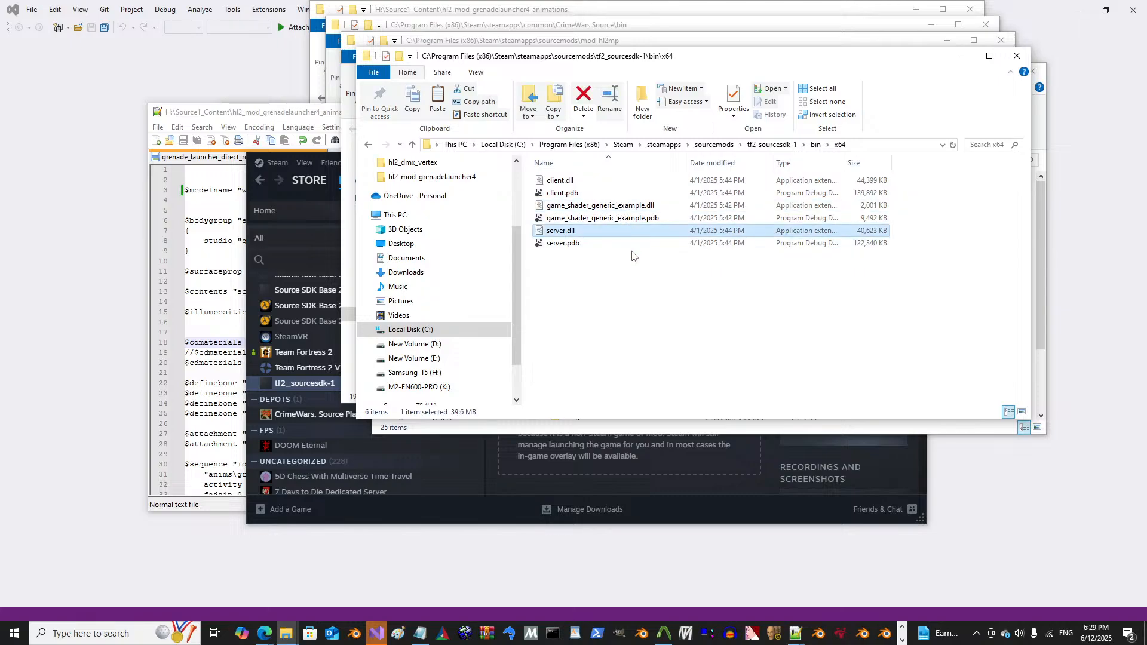
click(785, 149)
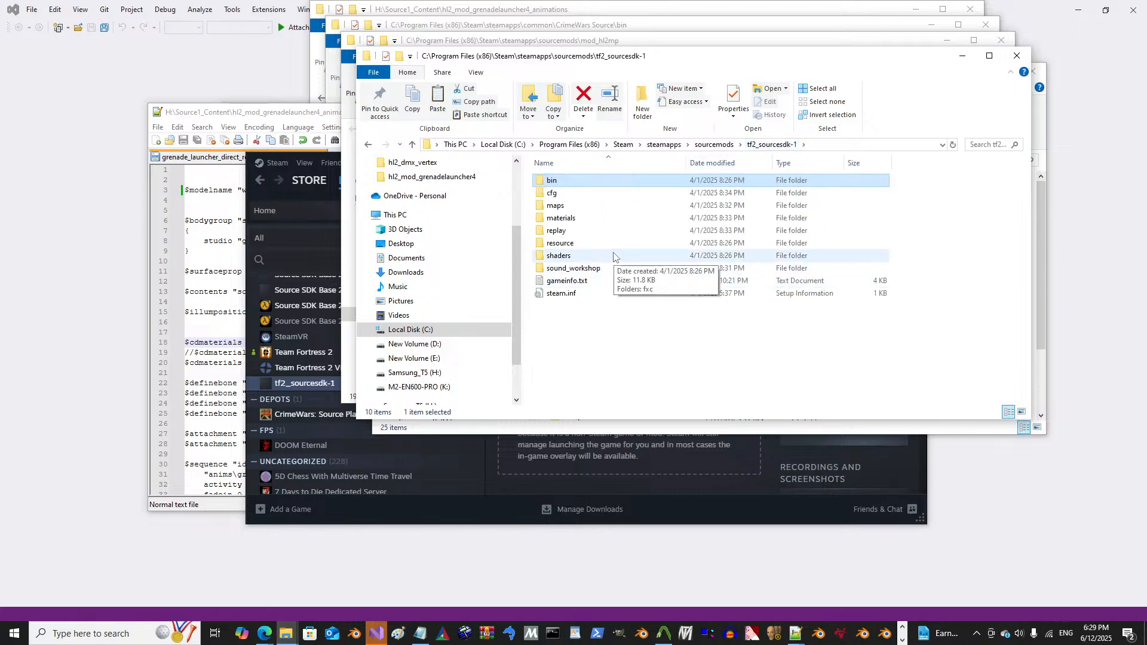
Step: Check the shaders\fxc folder of tf2_sourcesdk-1, and return to the mod's root folder
click(614, 257)
double_click(614, 257)
double_click(598, 180)
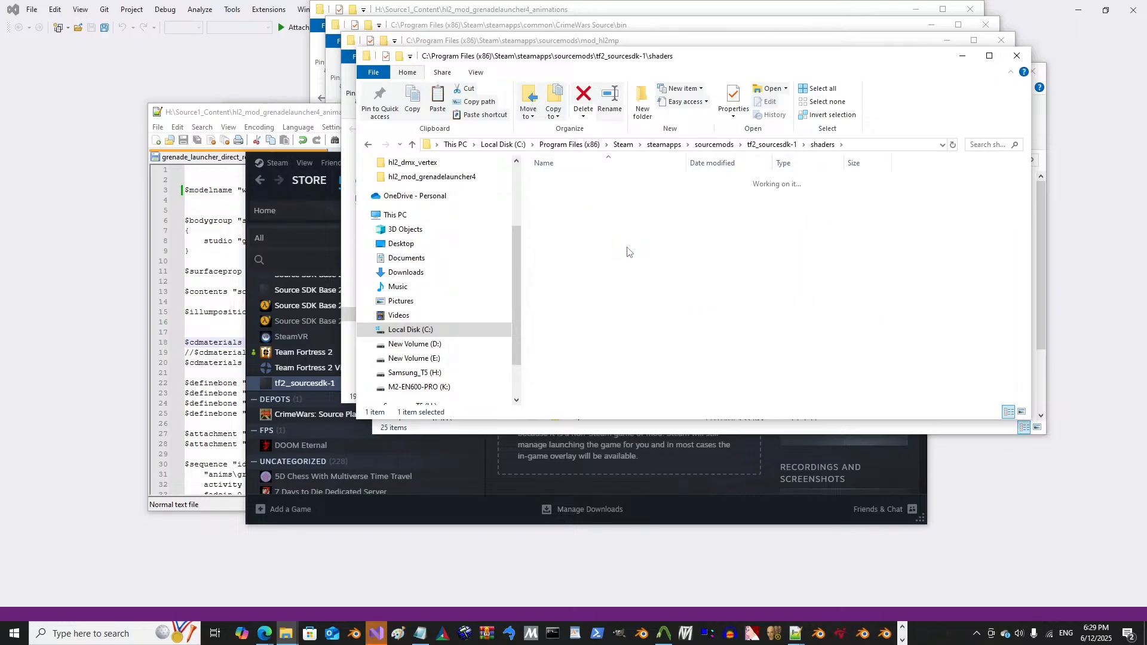
key(BackSpace)
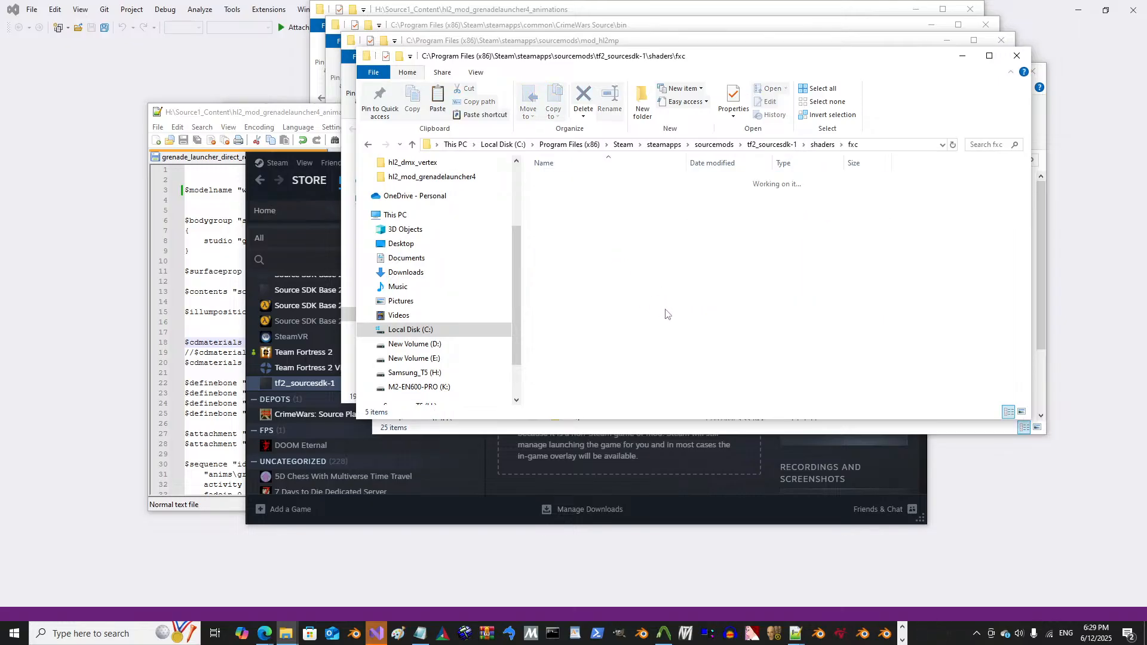
key(BackSpace)
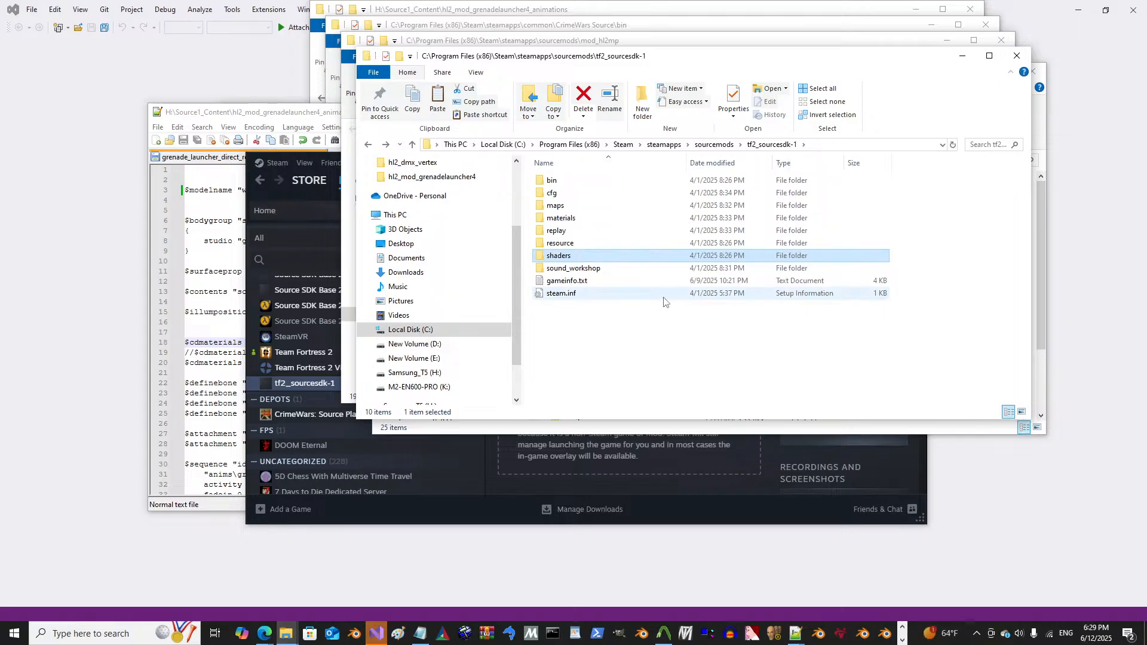
Step: Switch to the CrimeWars2026 repository window and examine the bin and shaders folders of source-sdk-2013\game\mod_tf
mouse_move(293, 630)
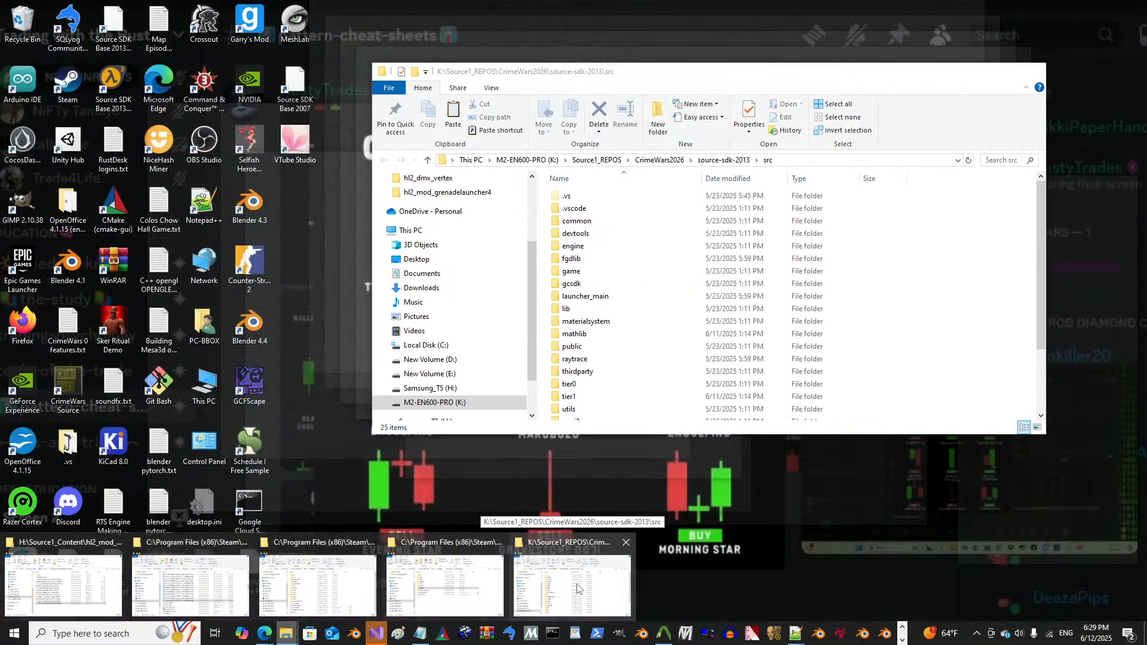
click(577, 588)
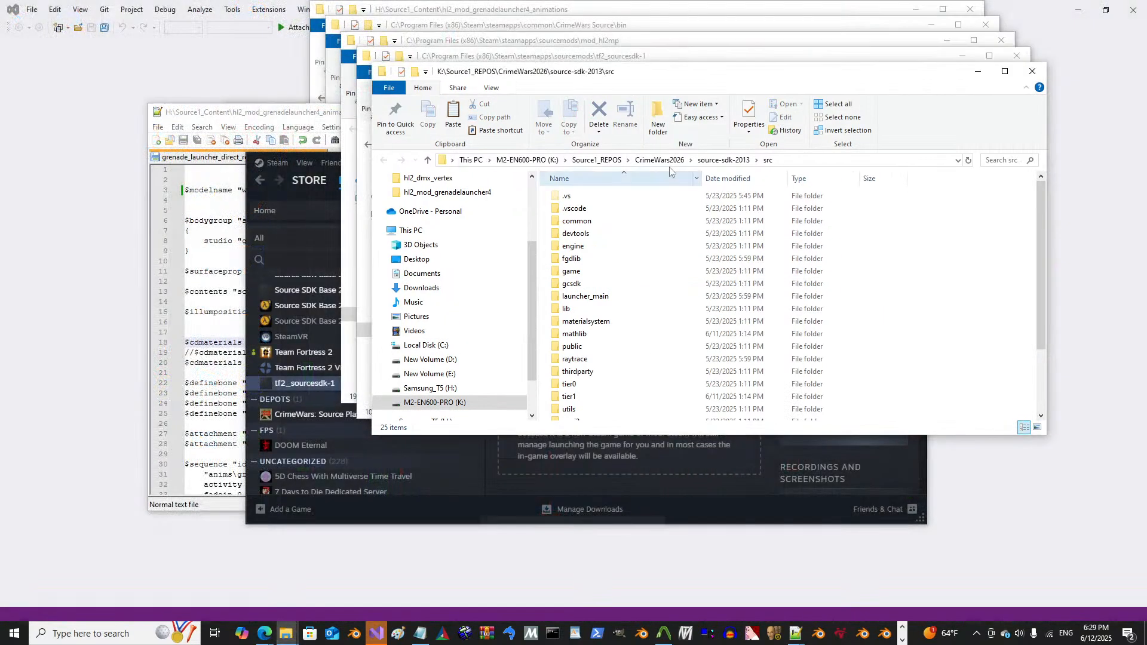
click(663, 162)
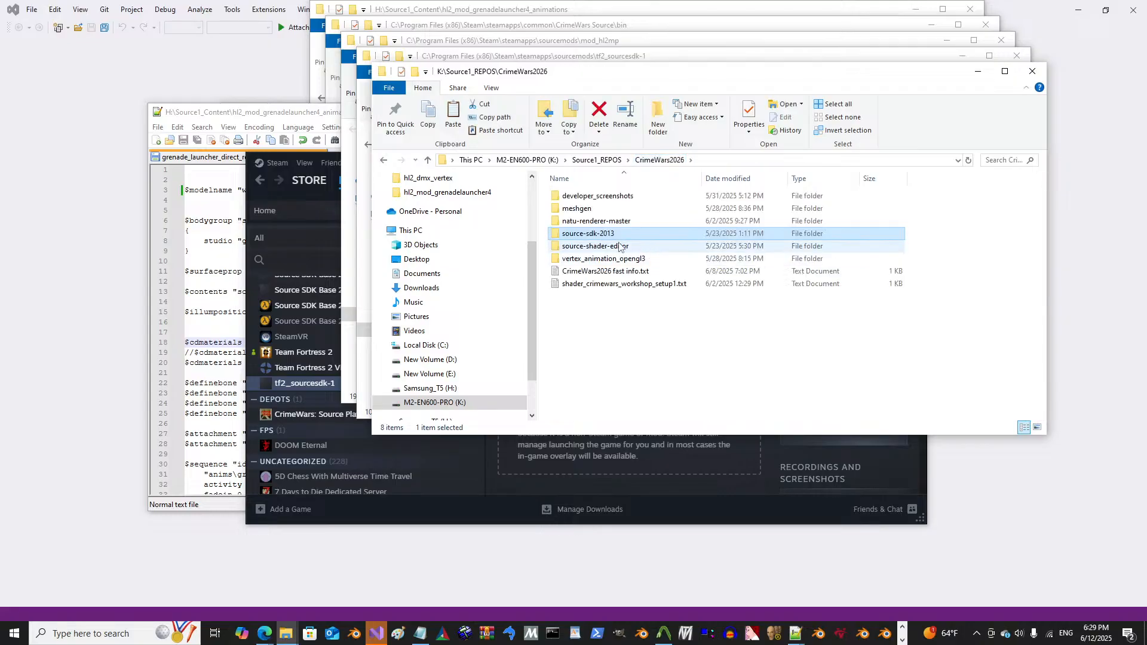
double_click(634, 233)
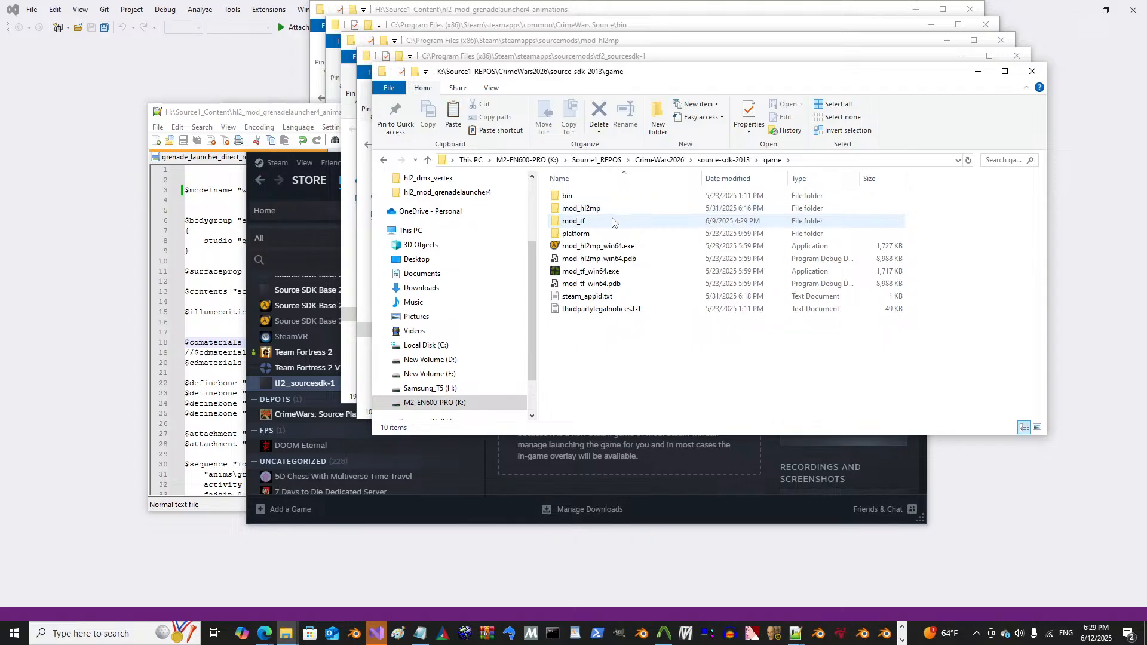
click(609, 227)
double_click(609, 227)
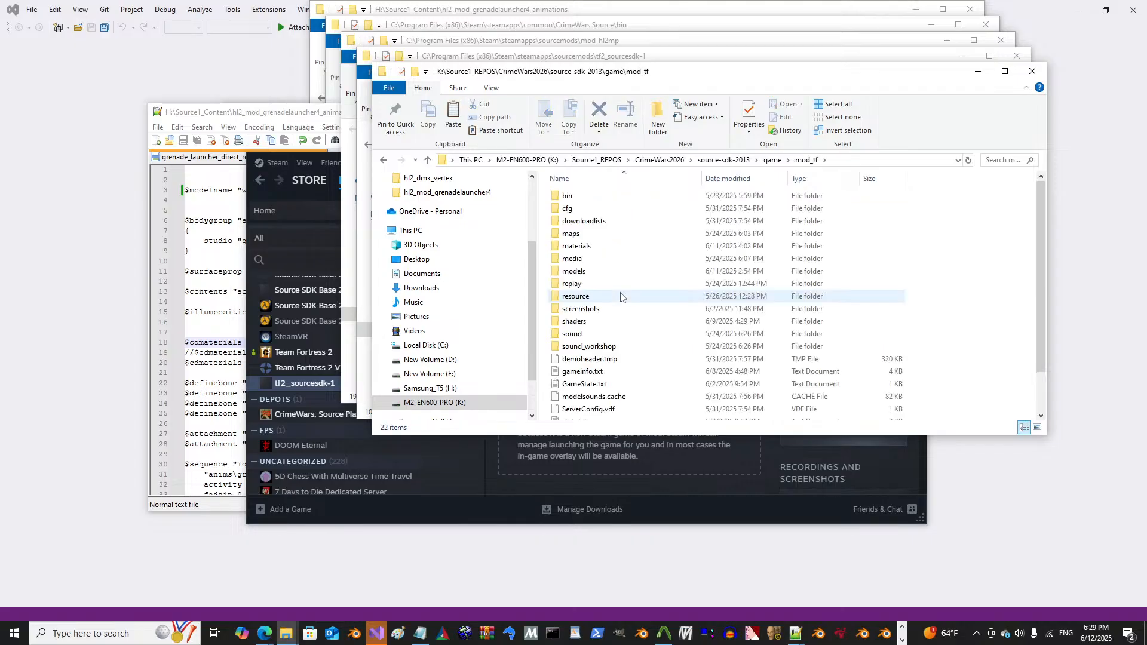
double_click(584, 197)
key(alt+Up)
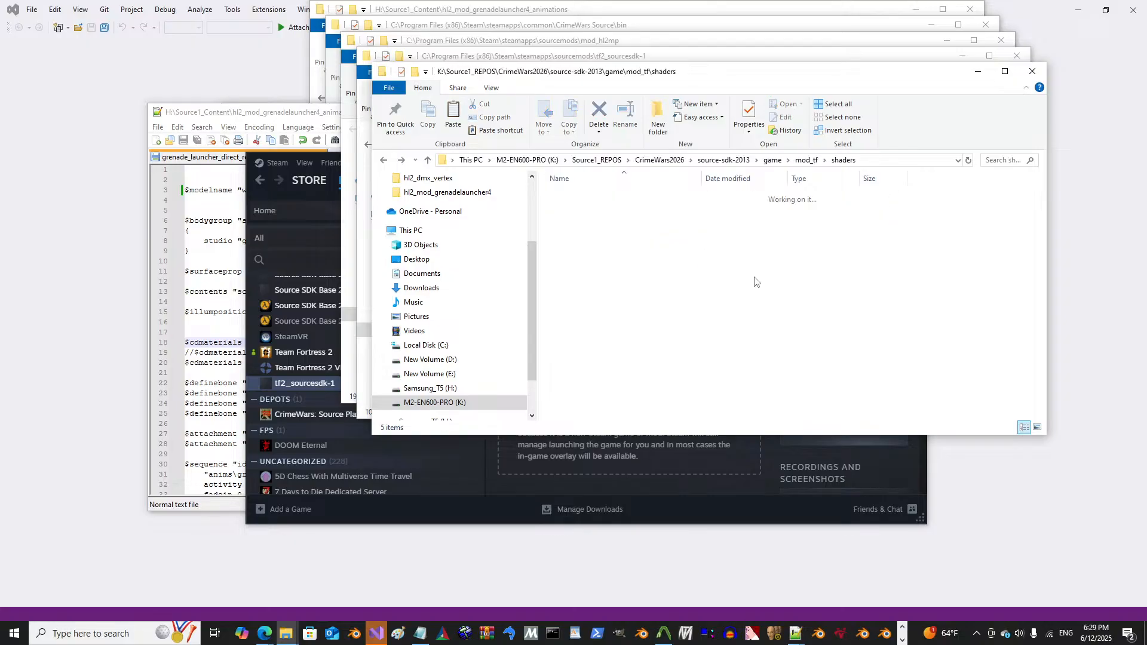
key(alt+Up)
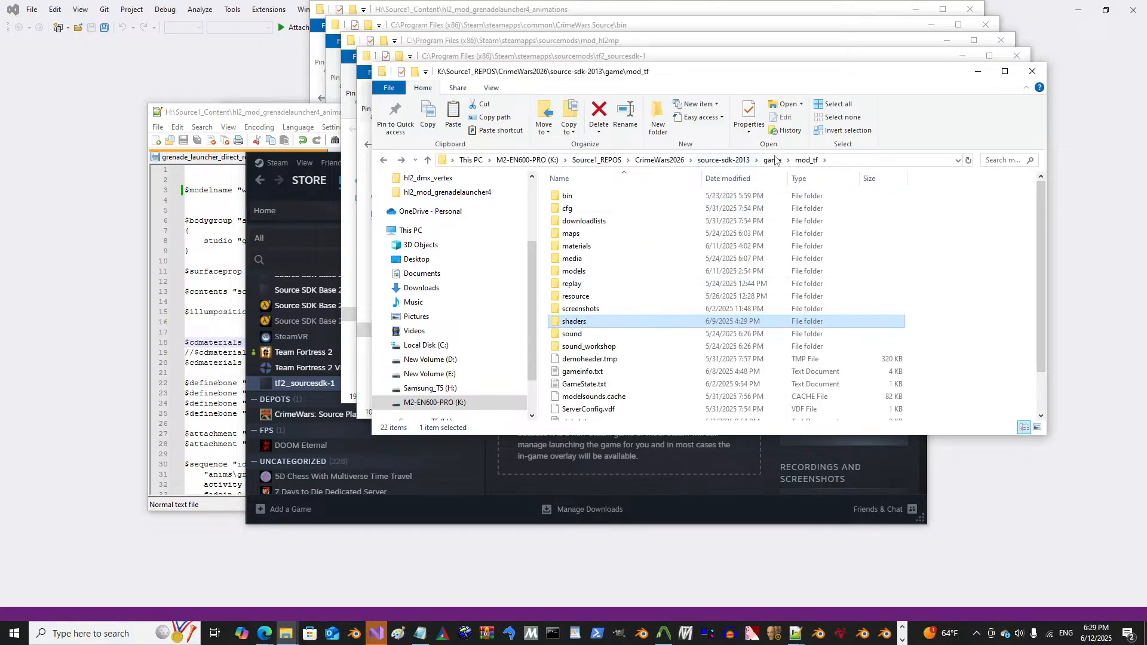
Step: Examine the compiled shader files in game\mod_hl2mp\shaders\fxc, and return to the mod_hl2mp folder
key(alt+Up)
click(600, 212)
double_click(600, 214)
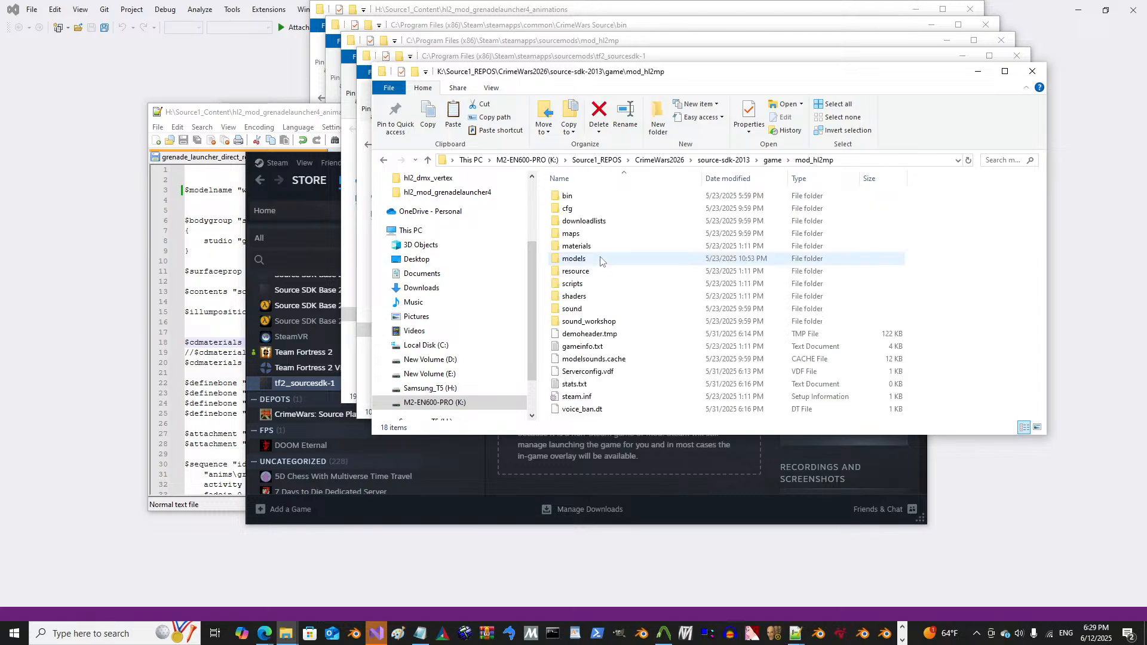
click(597, 300)
double_click(596, 299)
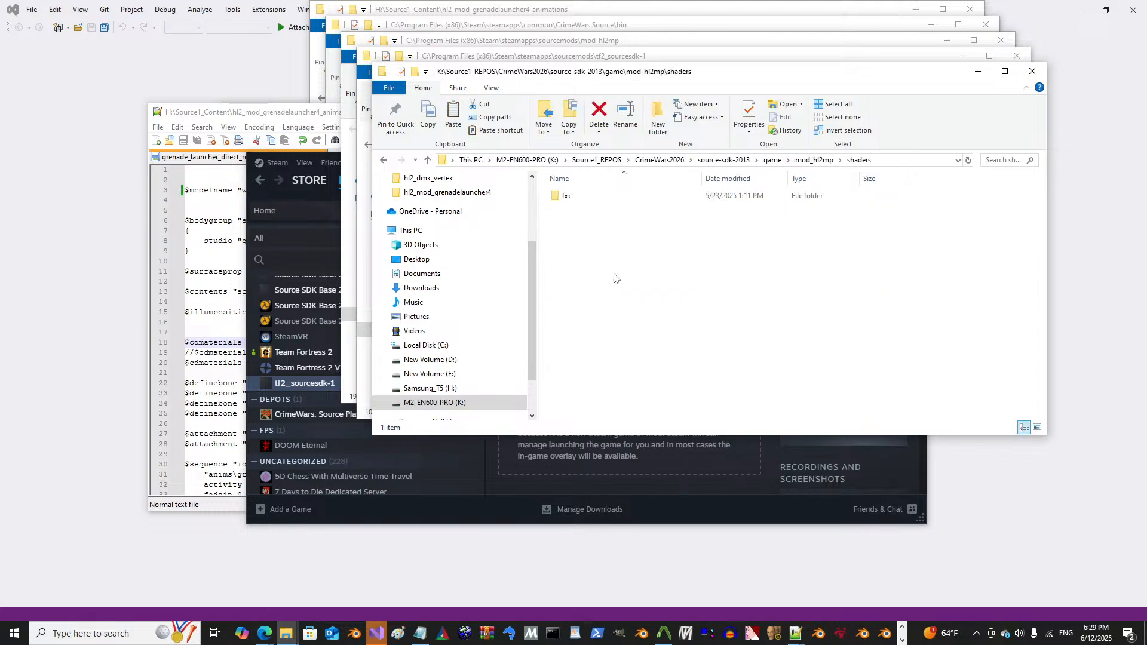
double_click(590, 200)
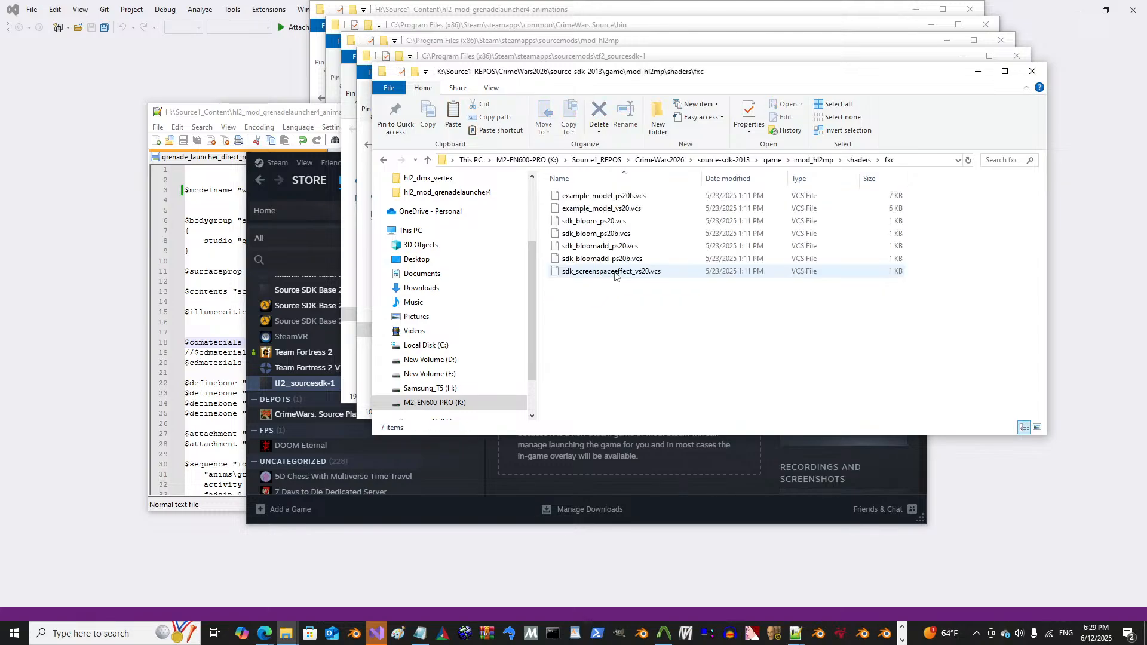
key(BackSpace)
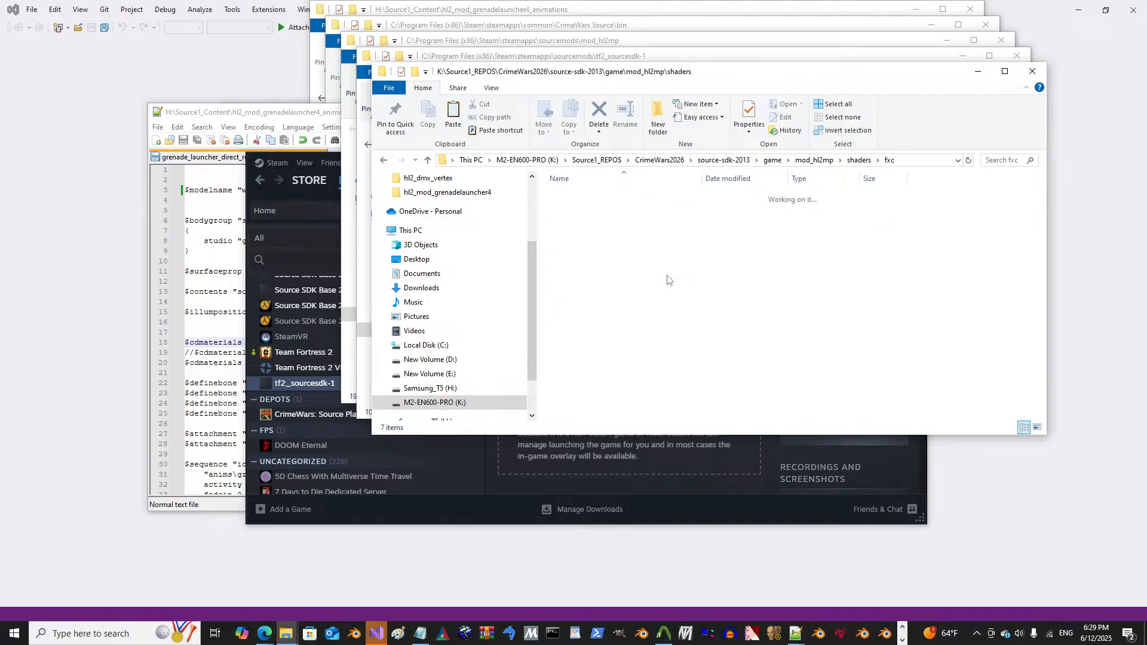
key(BackSpace)
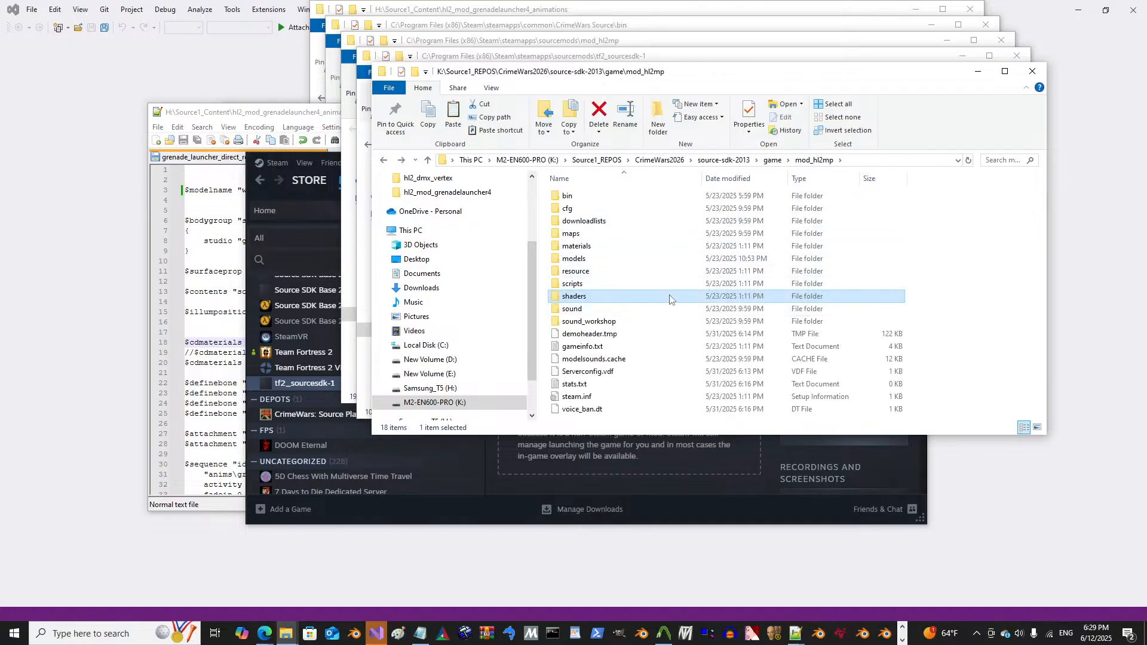
Step: Move the CrimeWars2026 mod_hl2mp folder window aside, open a new File Explorer window and browse the M2-EN600-PRO (K:) drive
drag(618, 76, 387, 97)
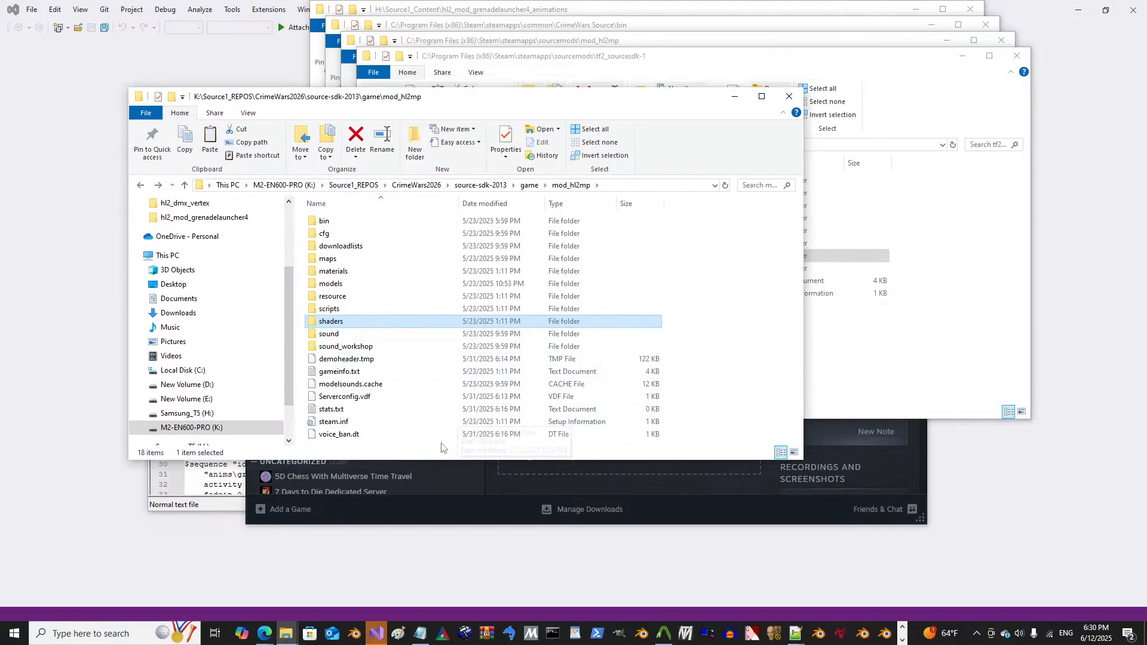
right_click(286, 633)
click(302, 574)
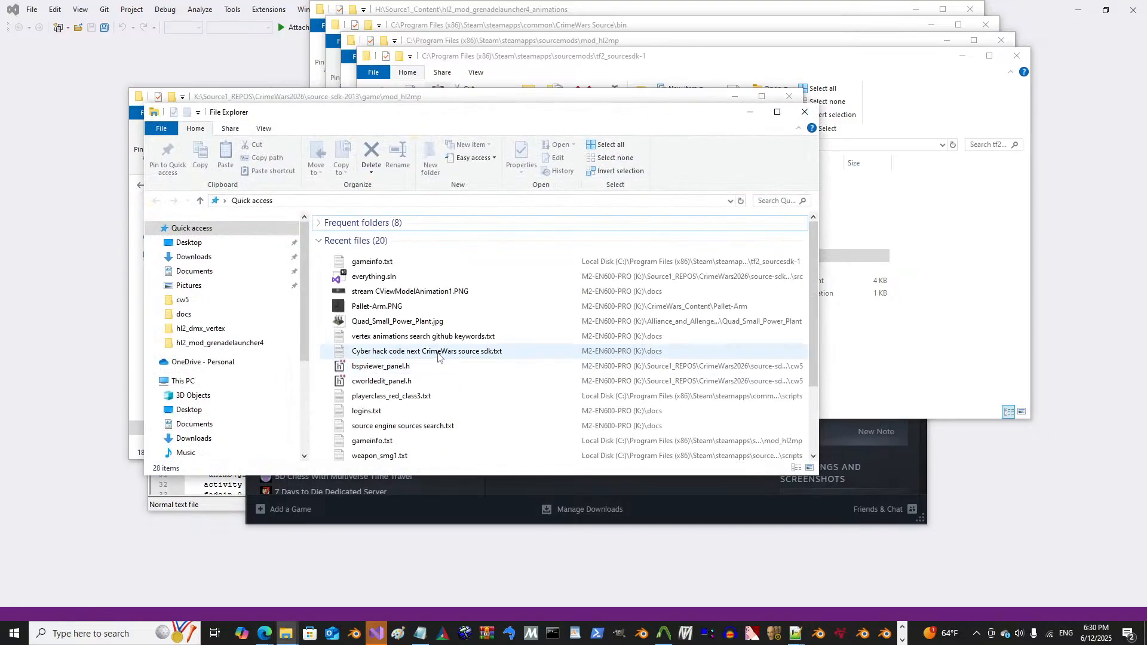
scroll(513, 382, down, 5)
scroll(514, 378, up, 3)
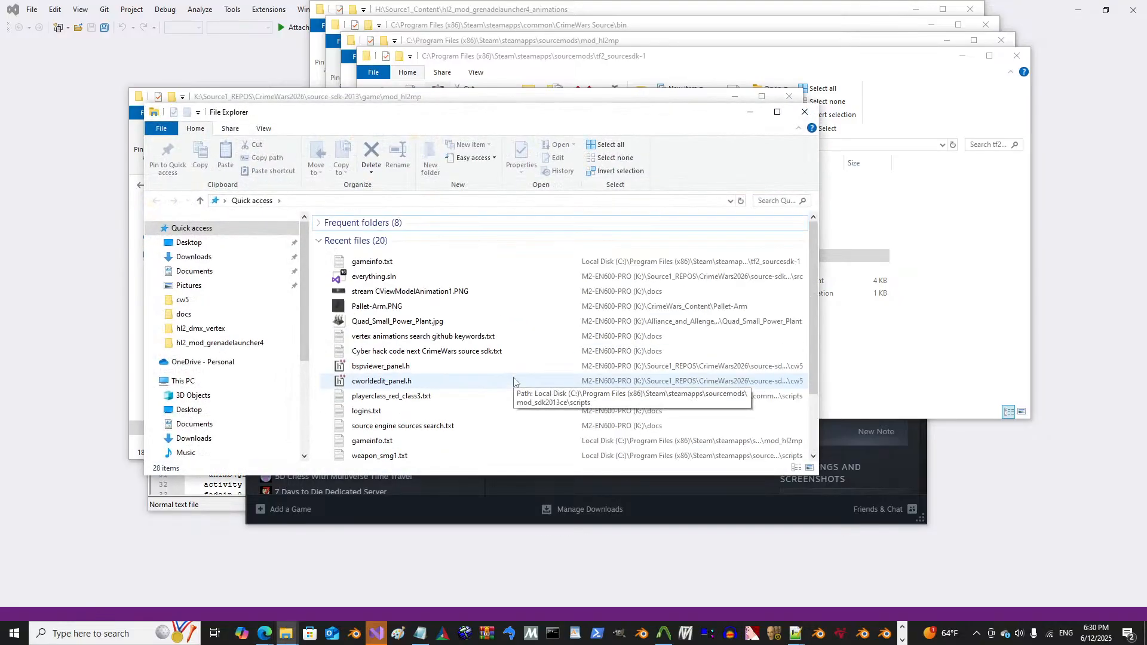
click(753, 113)
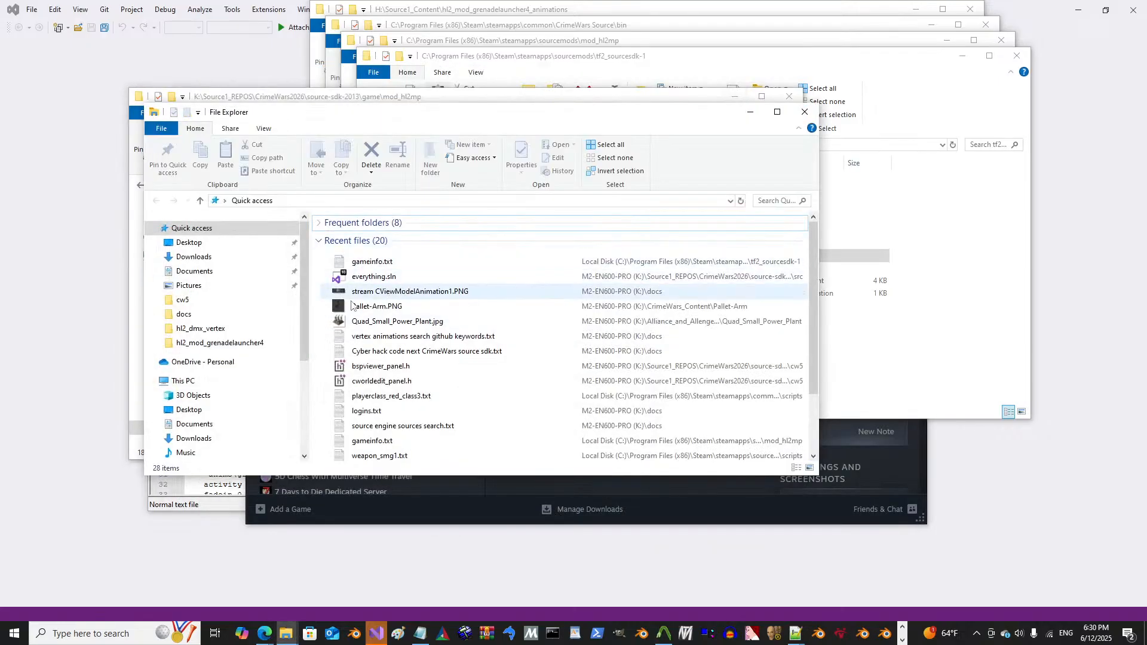
scroll(265, 419, down, 3)
scroll(266, 419, down, 1)
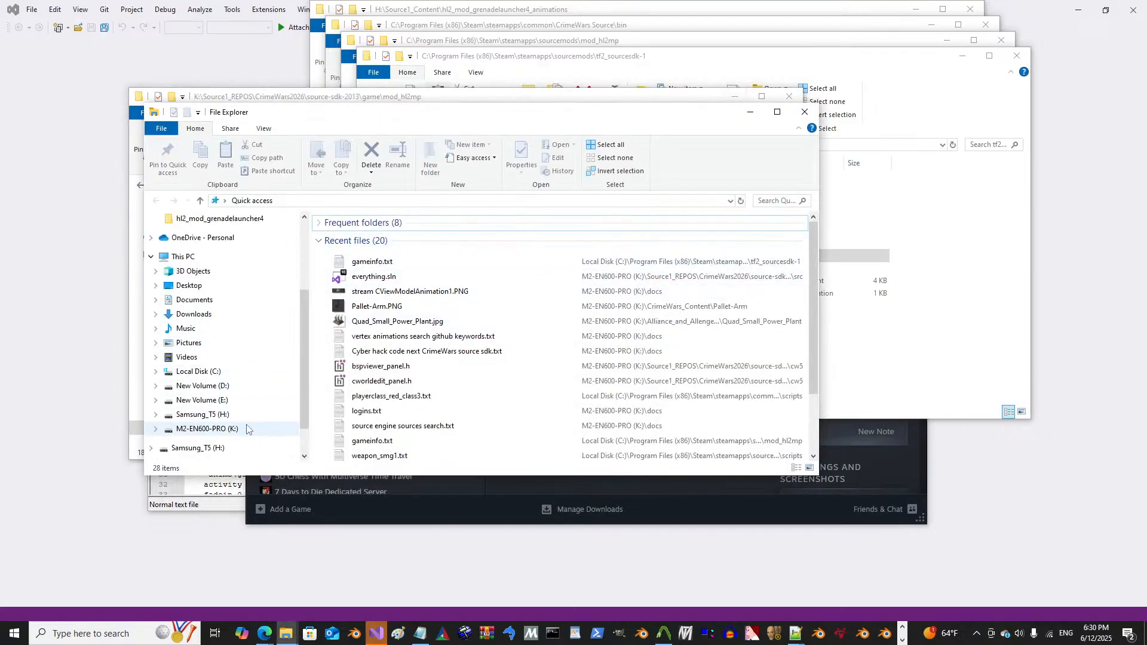
click(263, 429)
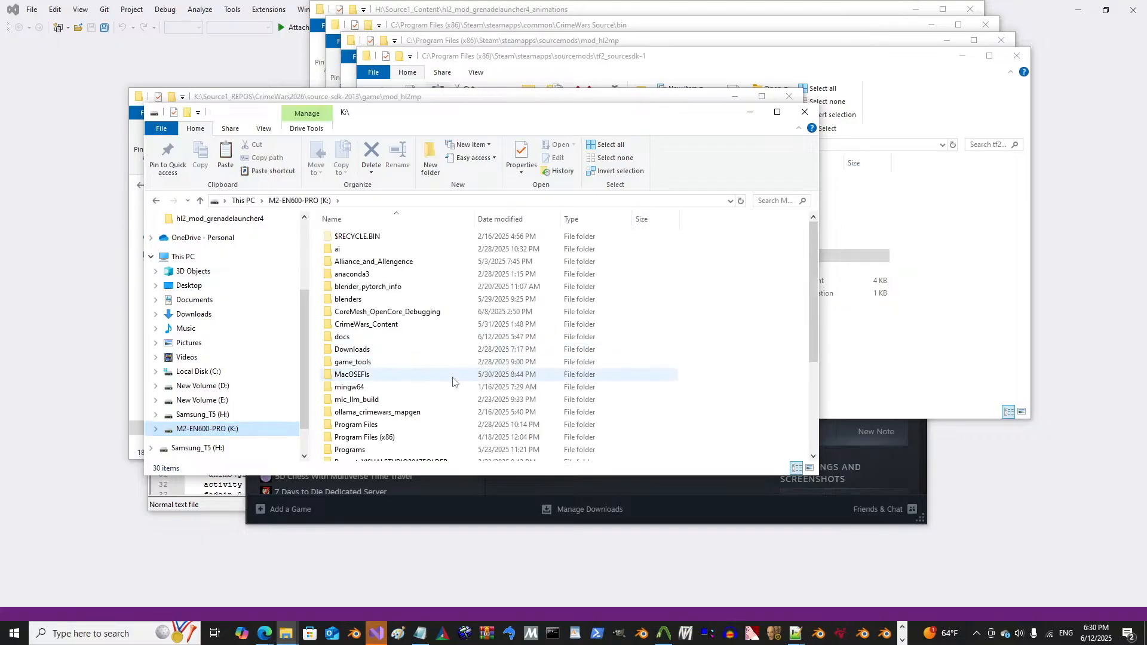
scroll(452, 381, down, 2)
scroll(457, 380, down, 2)
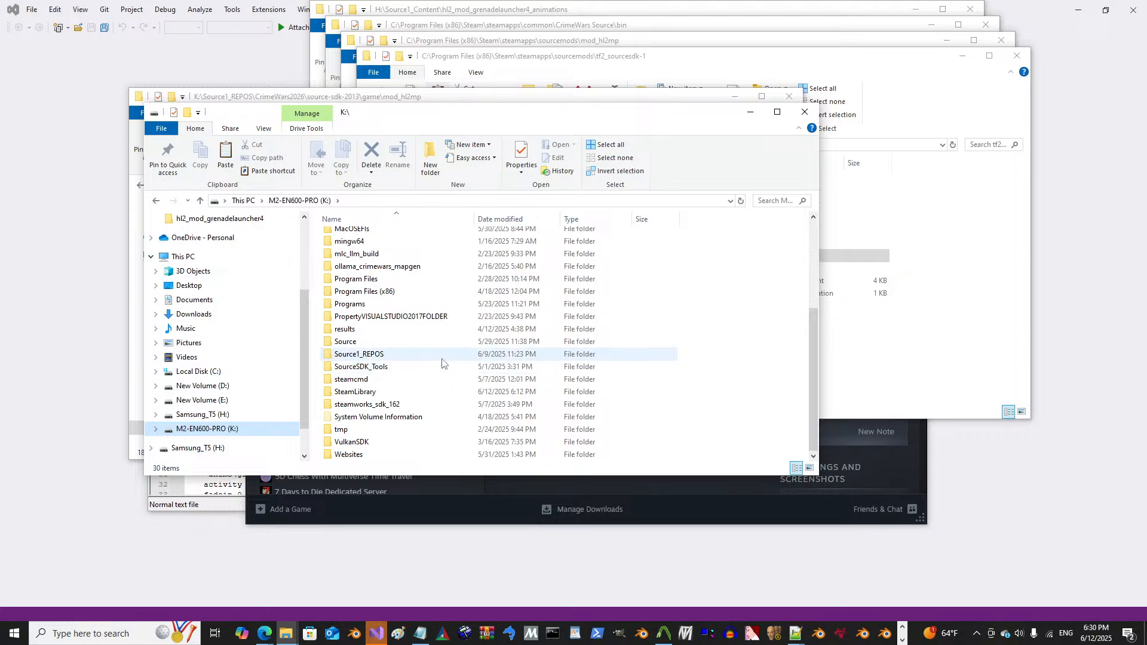
Step: Open the folder Source1_REPOS\CrimeWars2025\source-sdk-2013\game\mod_cw4_mp\shaders\fxc
double_click(443, 357)
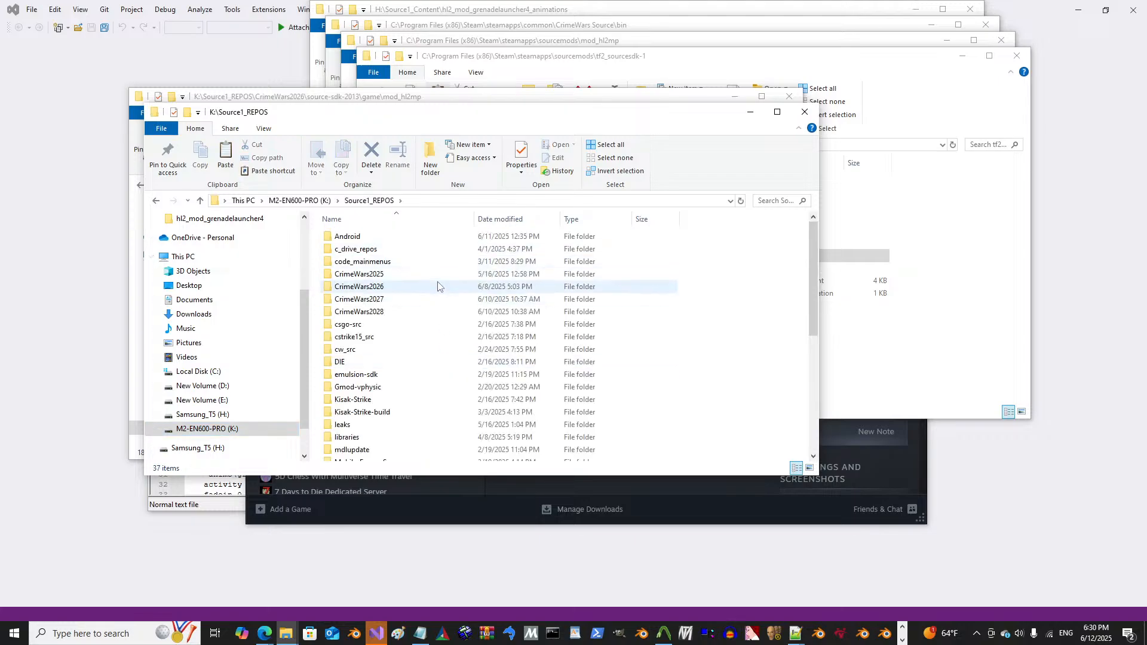
double_click(438, 275)
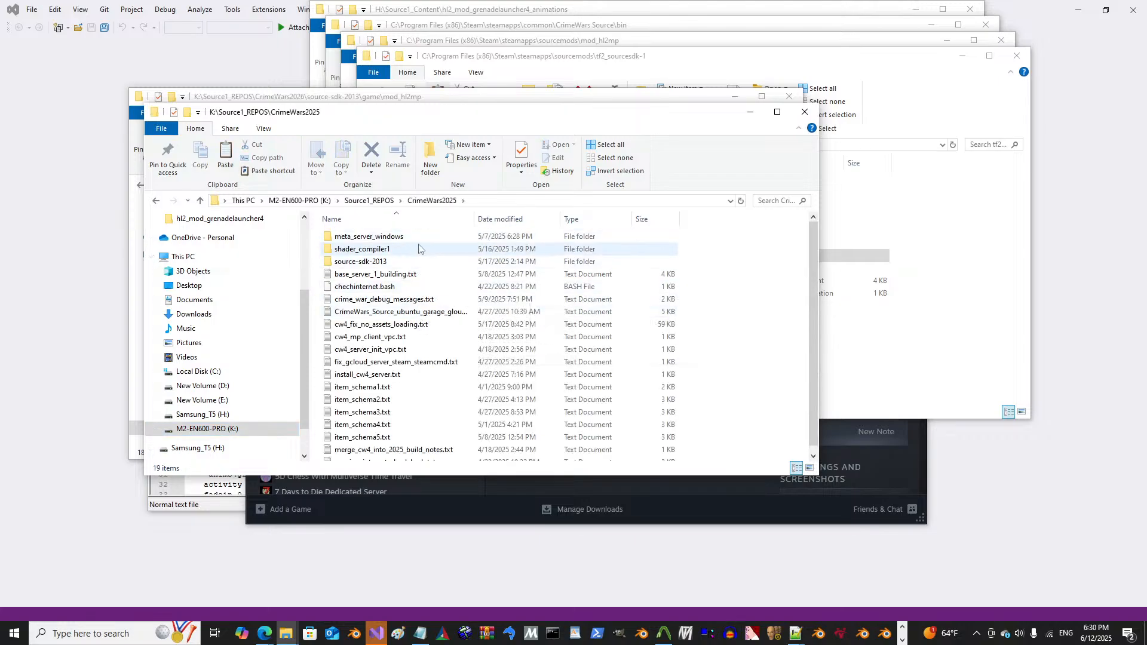
double_click(416, 263)
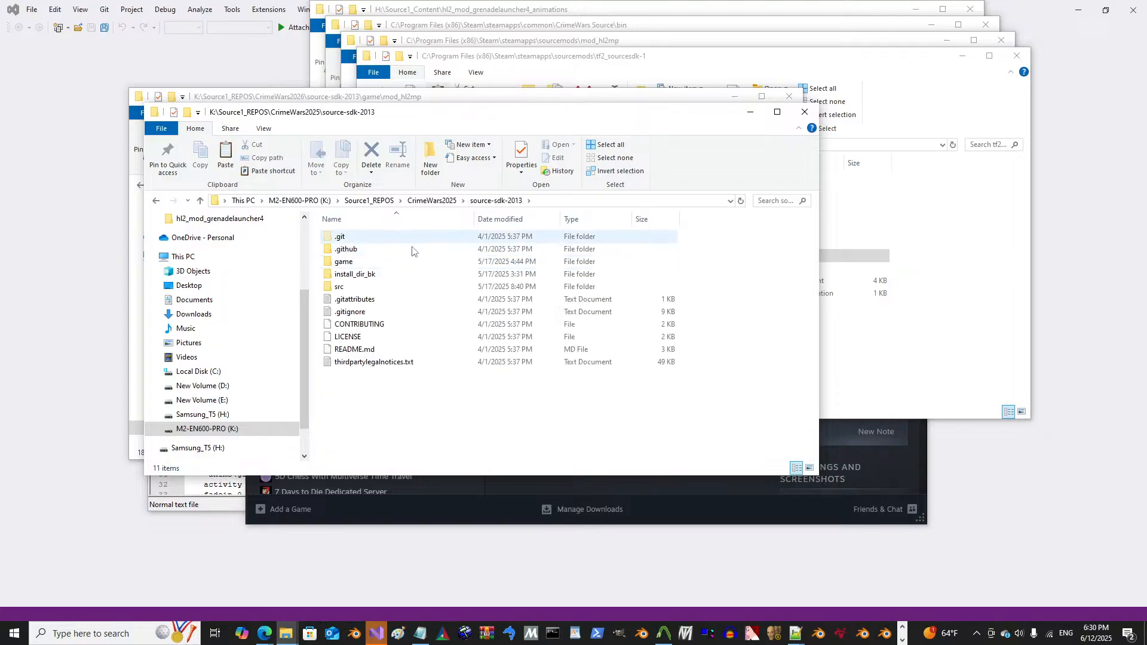
double_click(410, 265)
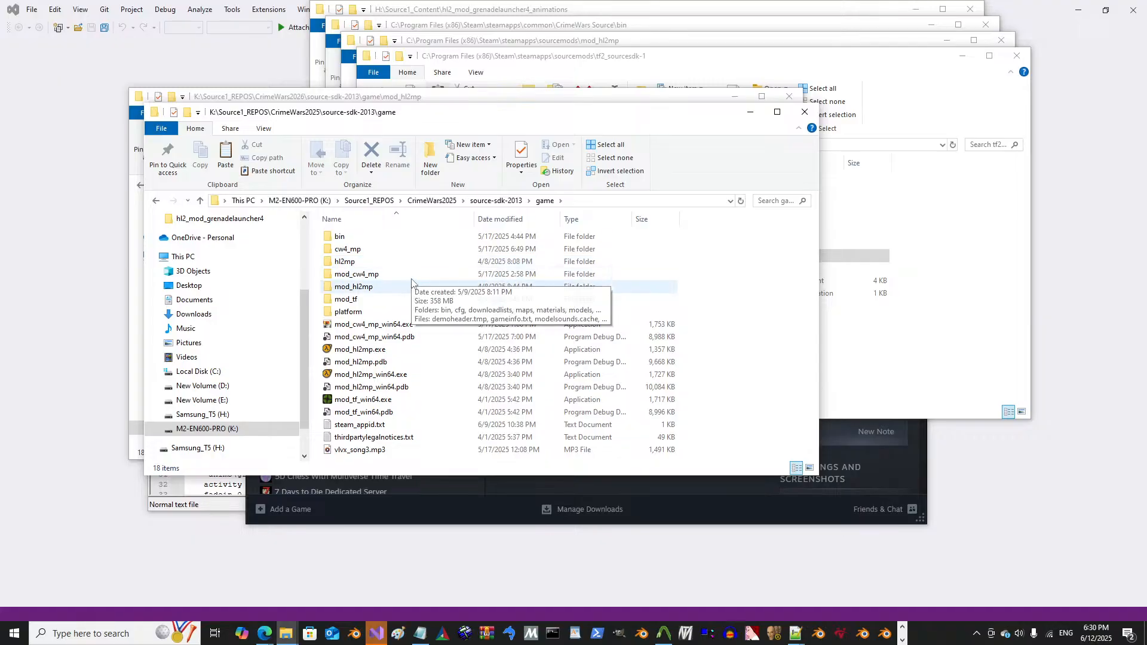
double_click(411, 276)
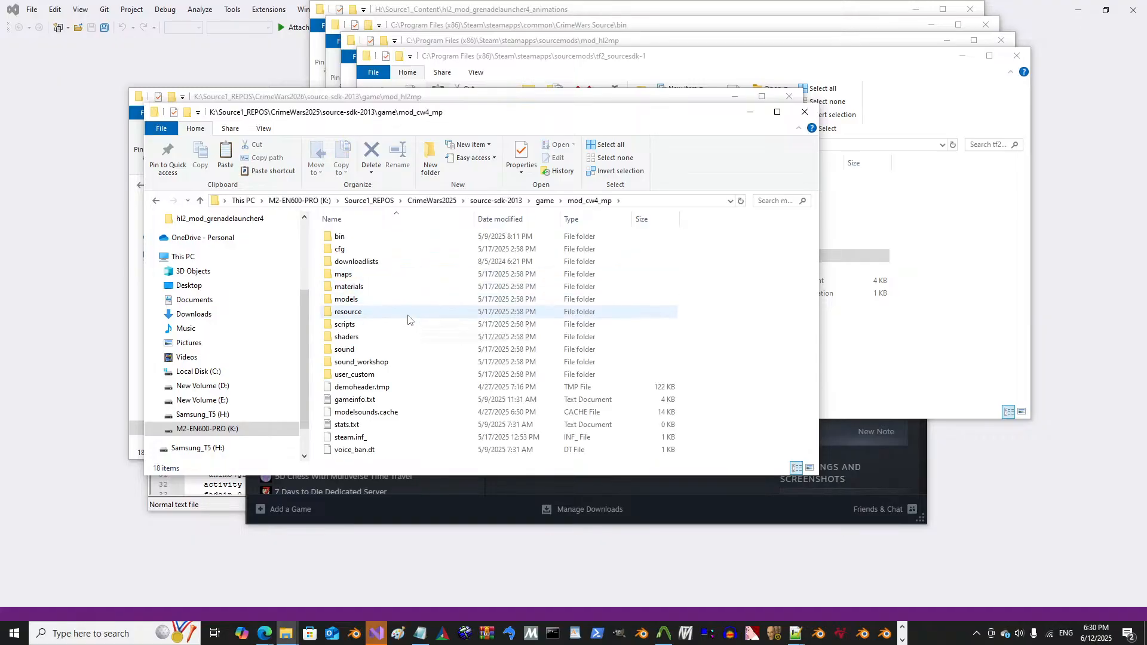
double_click(403, 337)
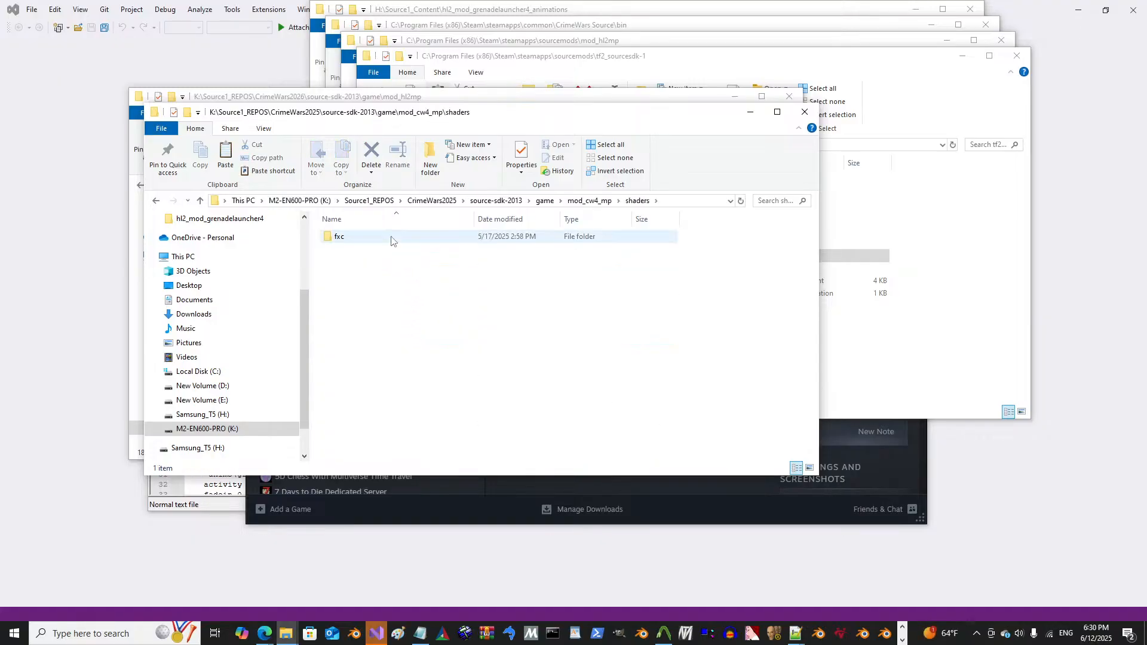
Step: Examine the compiled VCS shader files in mod_cw4_mp\shaders\fxc, including the vortwarp, lightmappedgeneric and vertexlit_and_unlit_generic shaders and their sizes and dates
scroll(454, 327, down, 20)
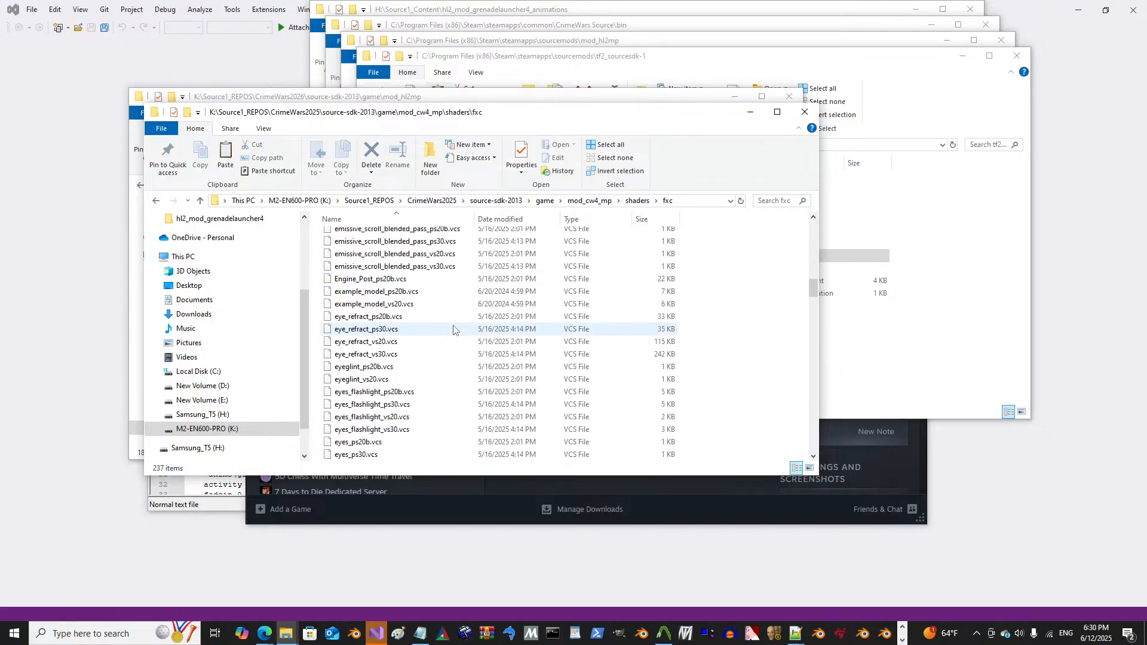
scroll(453, 327, down, 20)
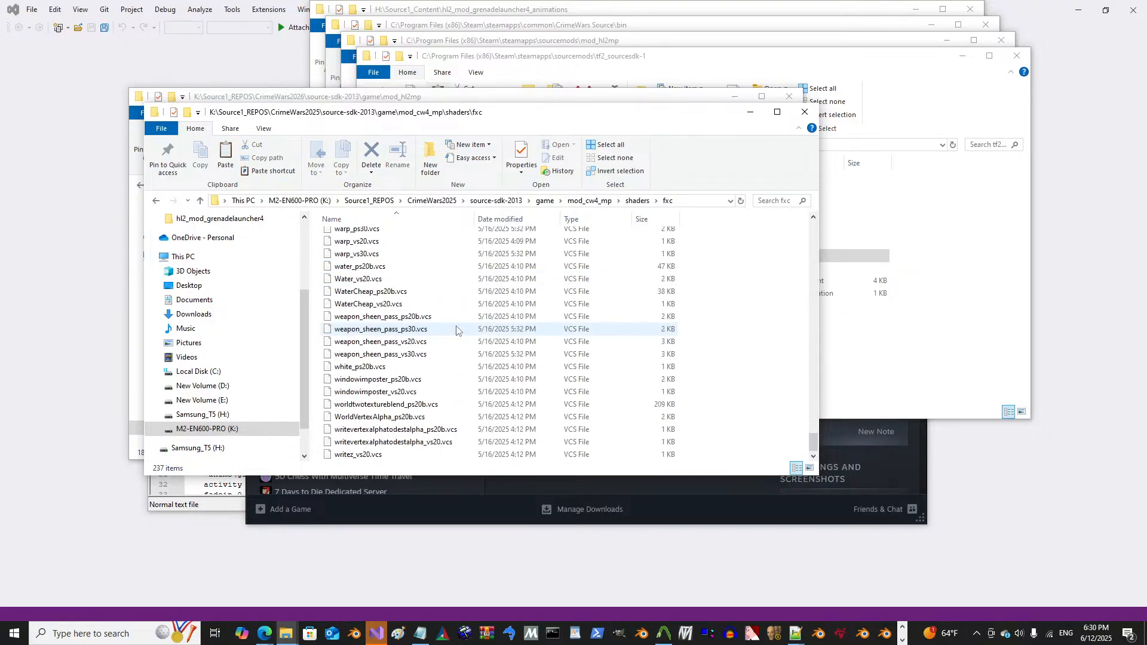
click(522, 402)
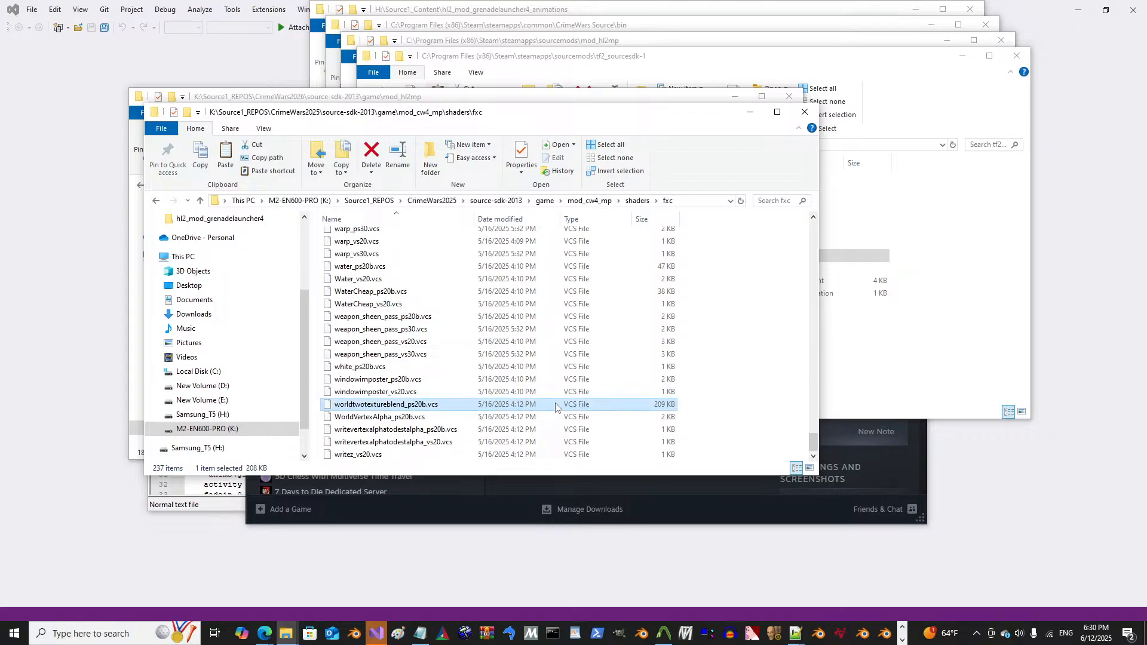
click(588, 395)
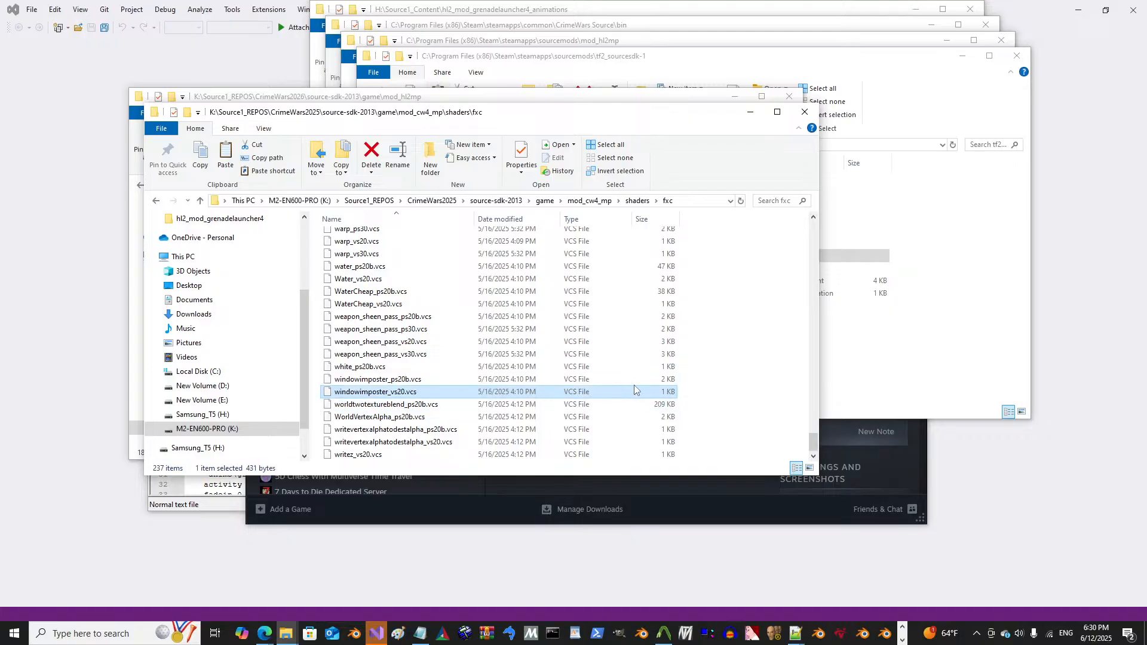
scroll(633, 385, up, 5)
click(531, 246)
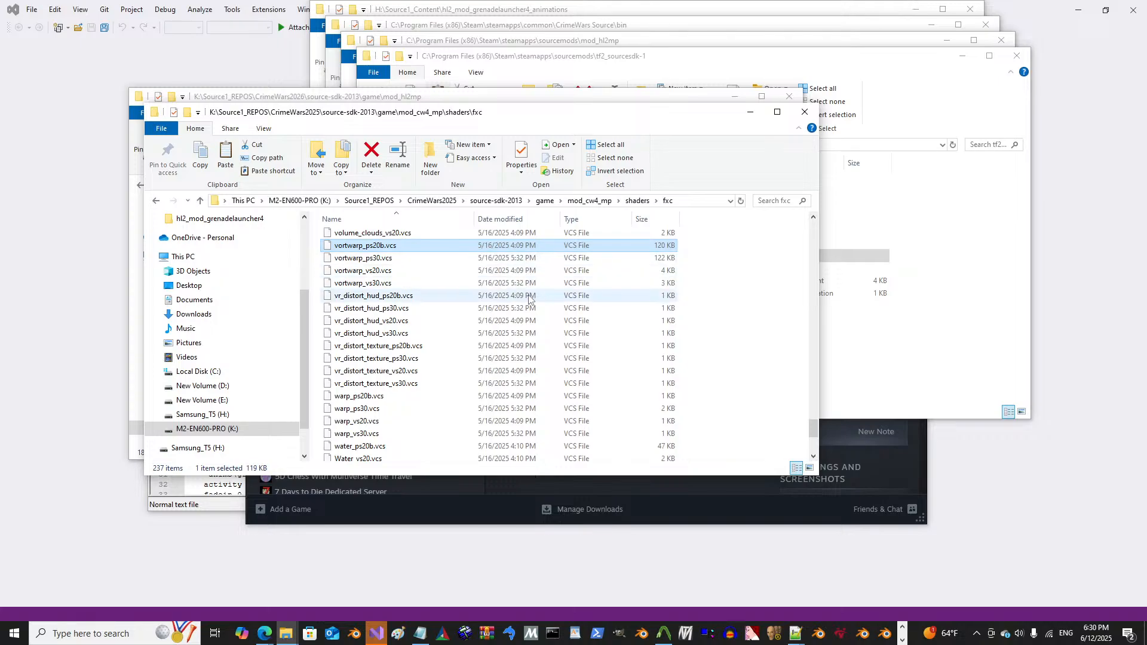
scroll(532, 308, up, 4)
scroll(532, 307, up, 20)
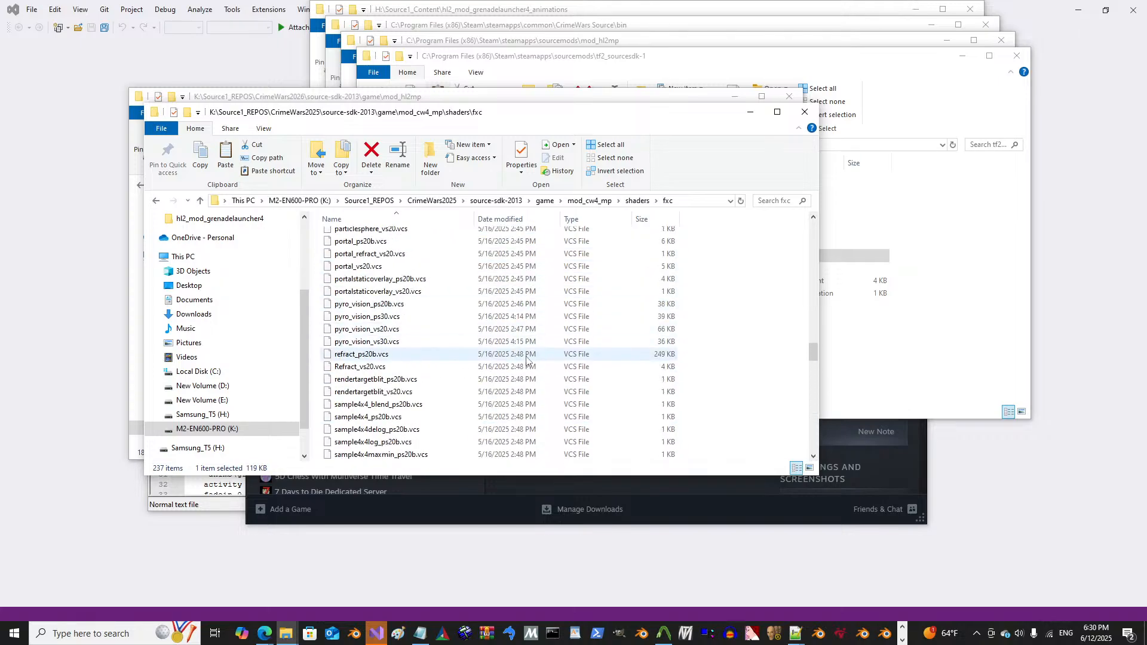
click(527, 357)
scroll(571, 353, up, 15)
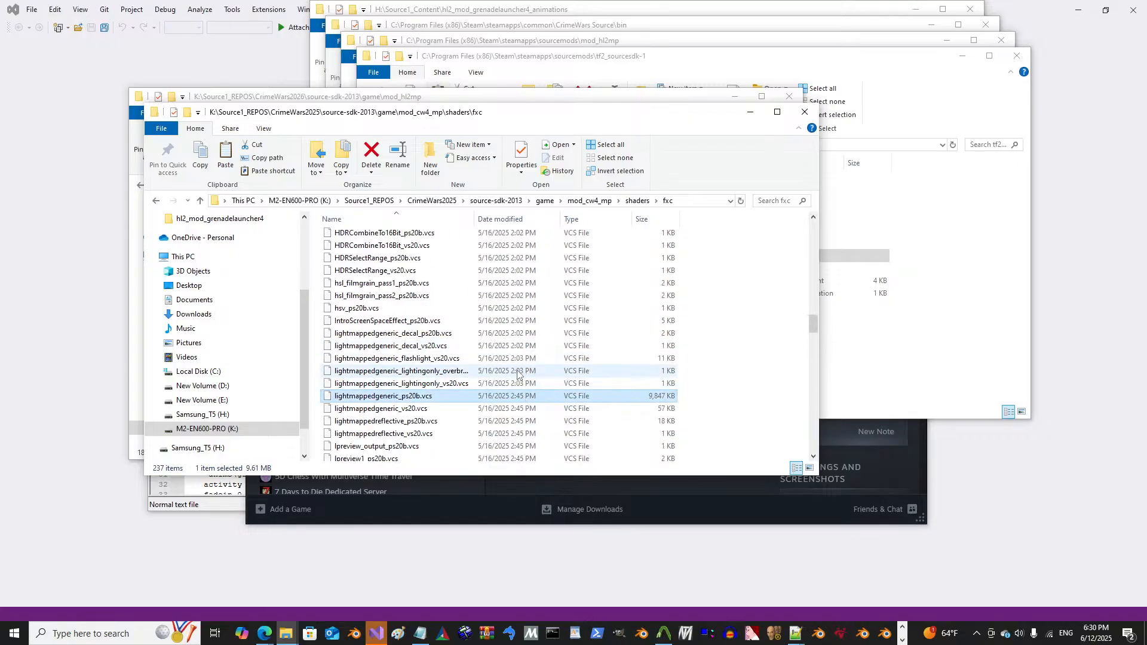
scroll(541, 360, up, 20)
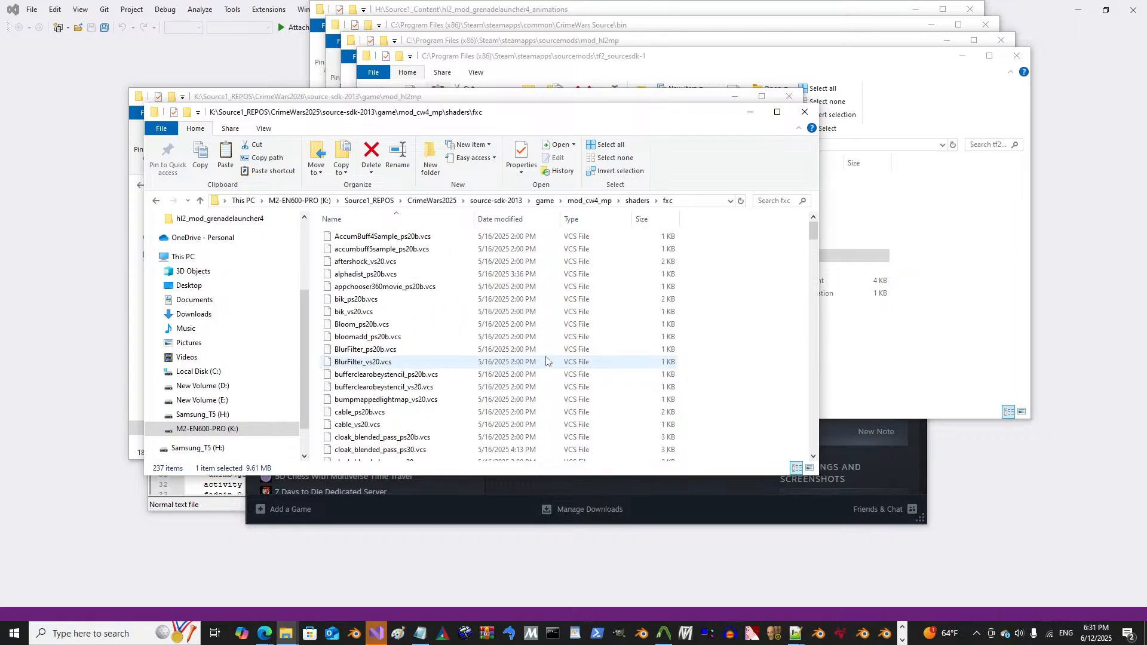
scroll(545, 361, down, 20)
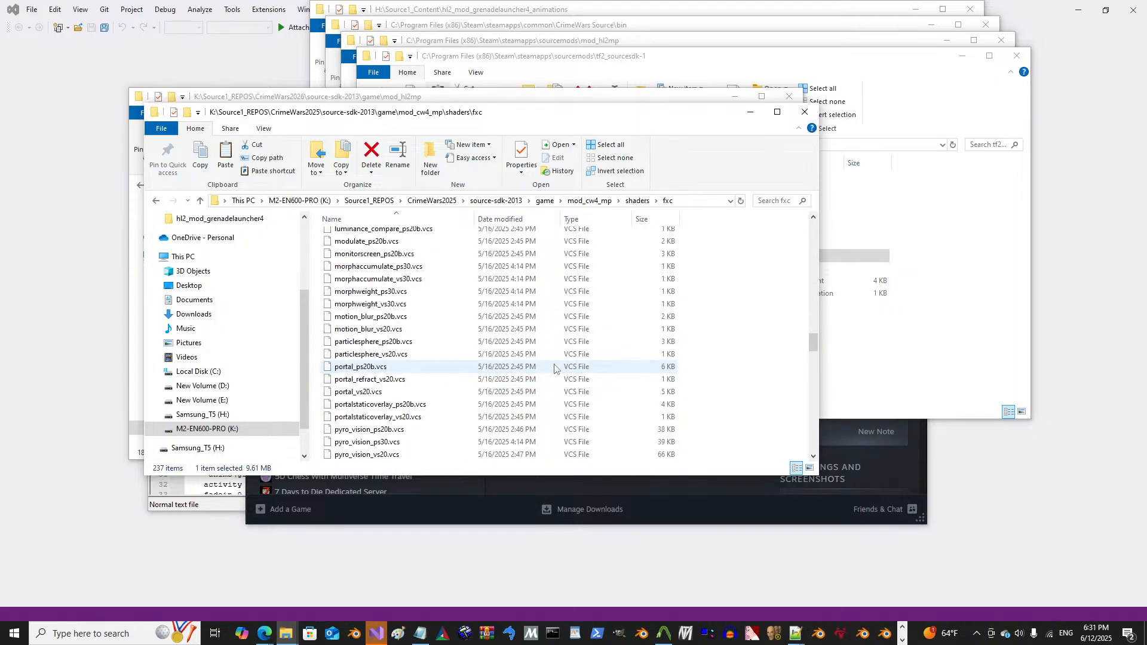
scroll(555, 369, up, 5)
scroll(554, 369, down, 15)
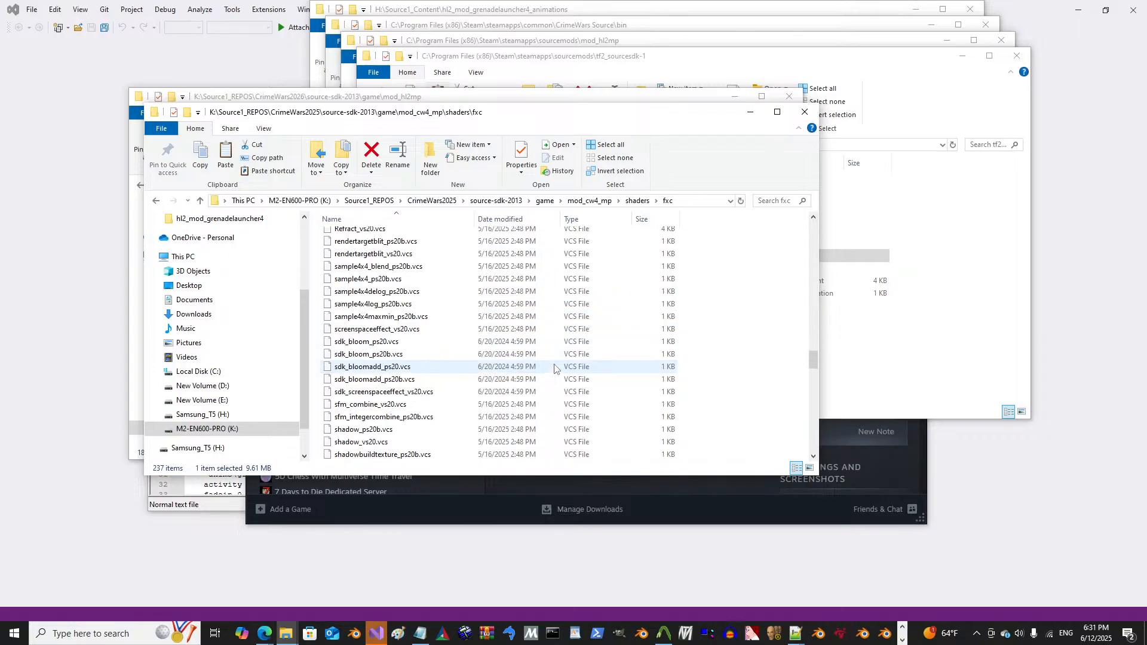
scroll(554, 369, down, 20)
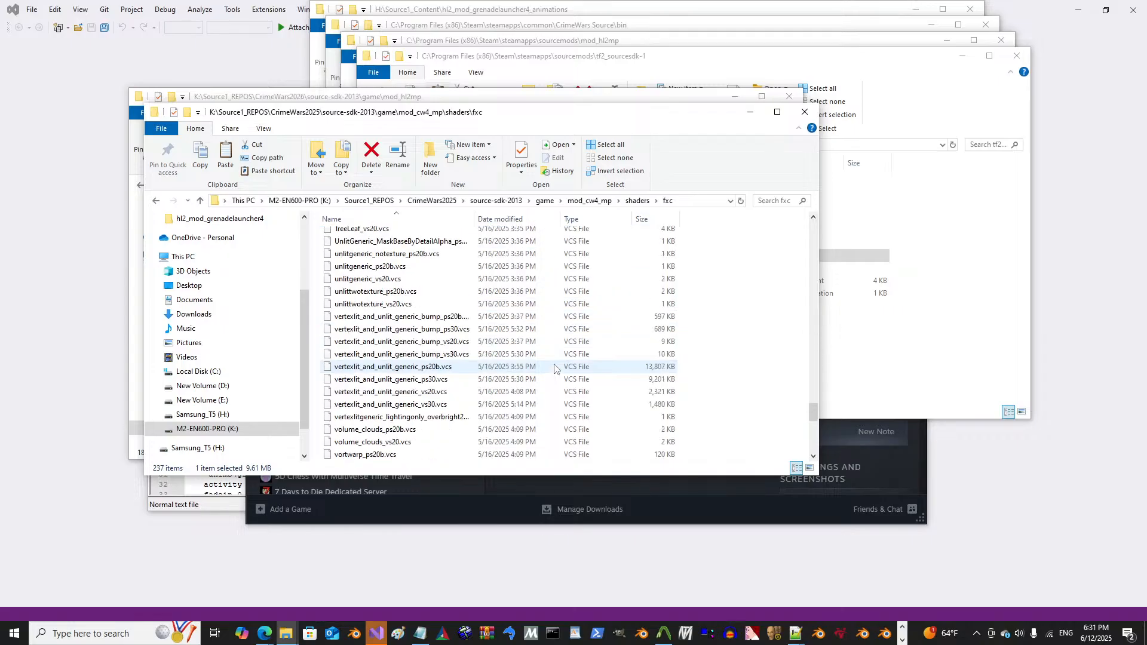
click(538, 321)
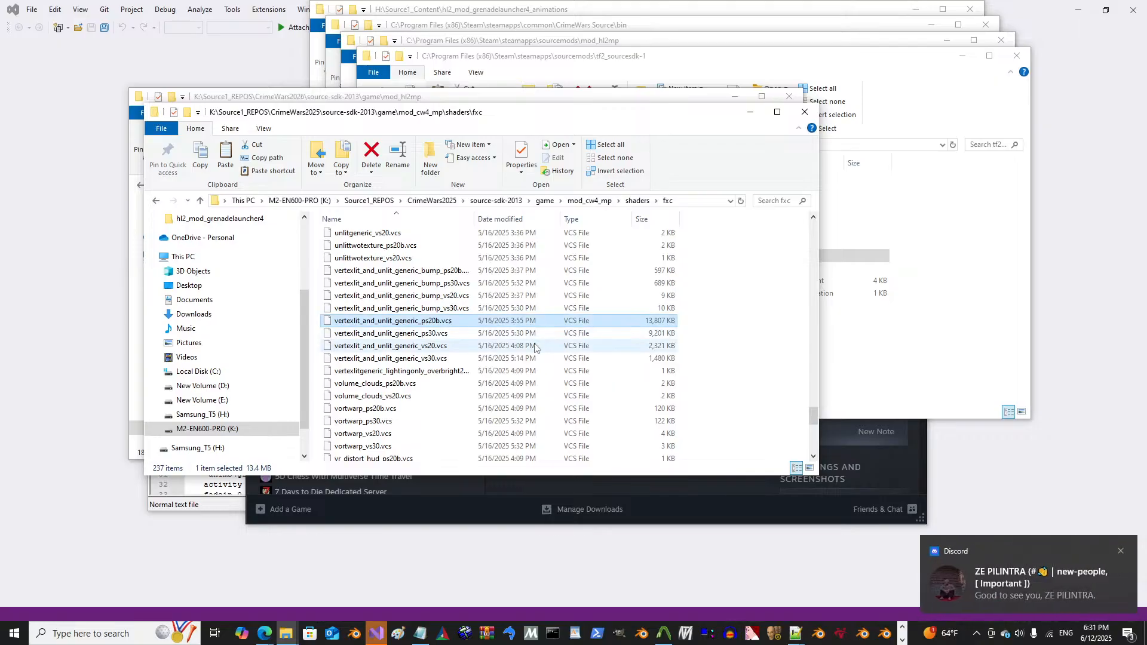
scroll(535, 348, down, 7)
Step: Sort the compiled shaders by size, largest first, and check the skin and vertexlit_and_unlit_generic_ps30.vcs files
scroll(534, 347, up, 20)
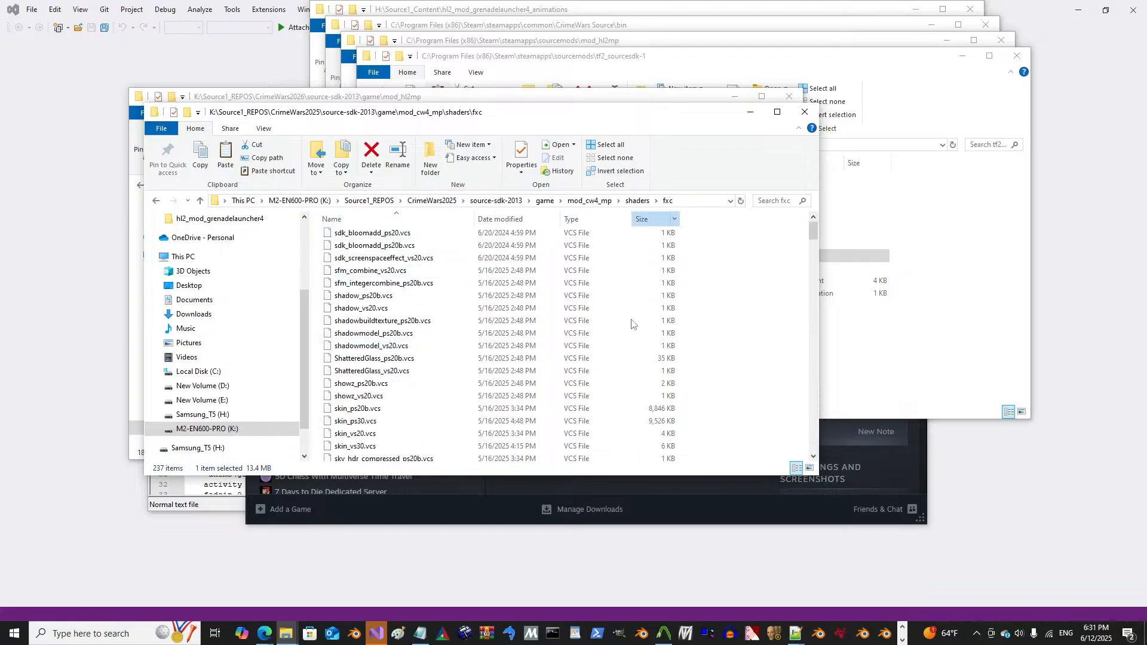
click(526, 249)
click(530, 286)
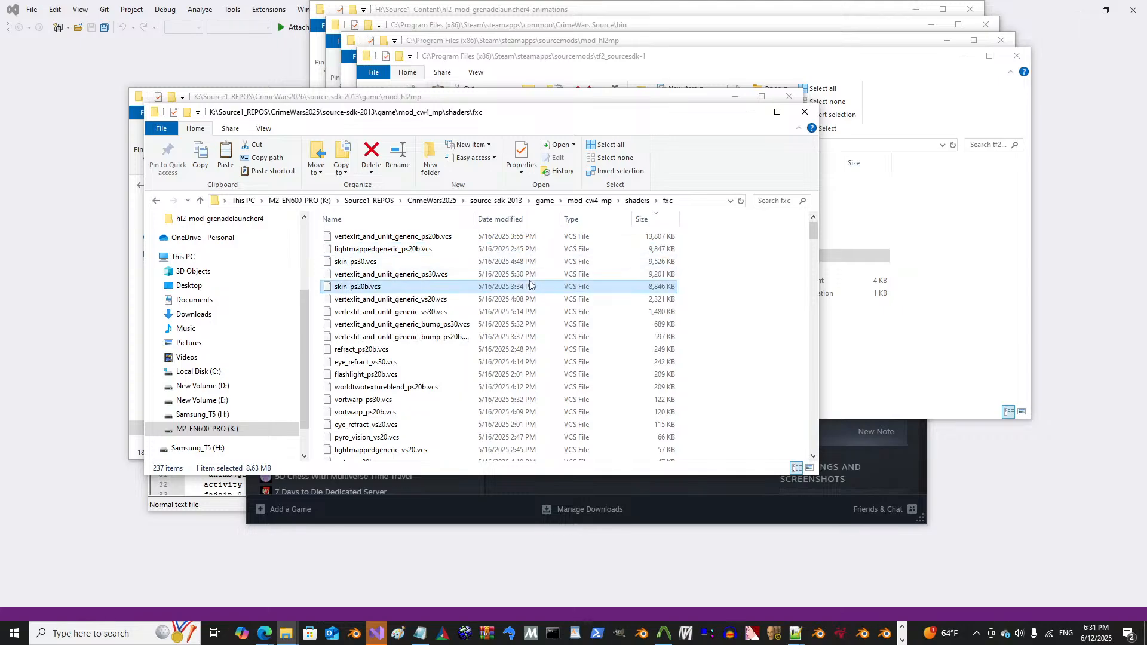
click(529, 262)
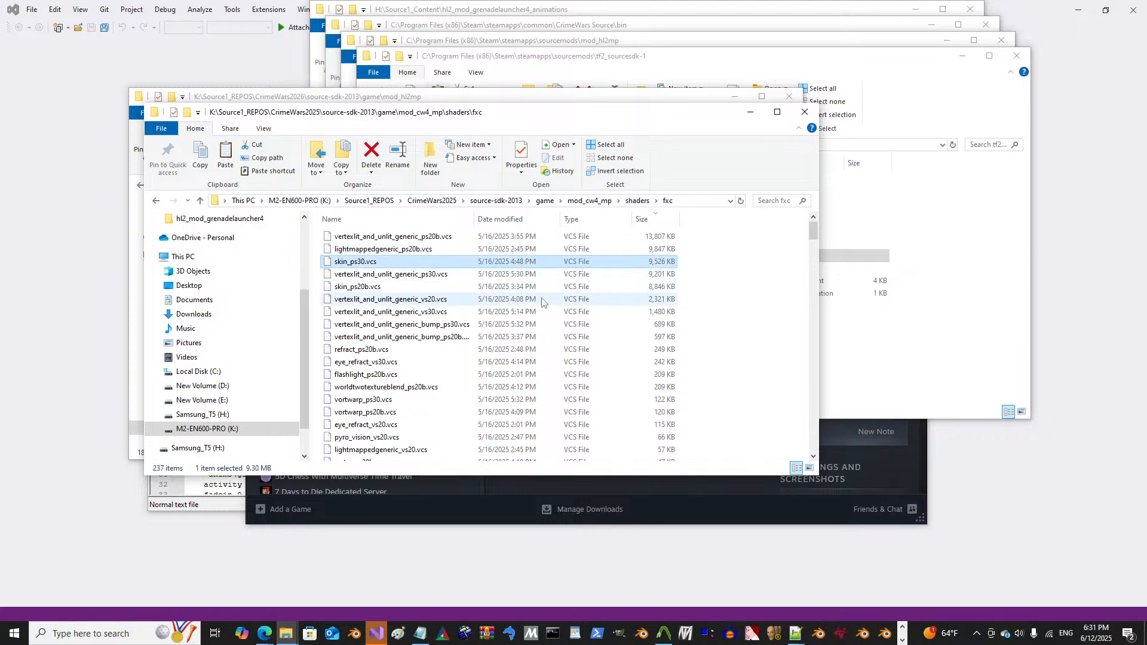
click(554, 276)
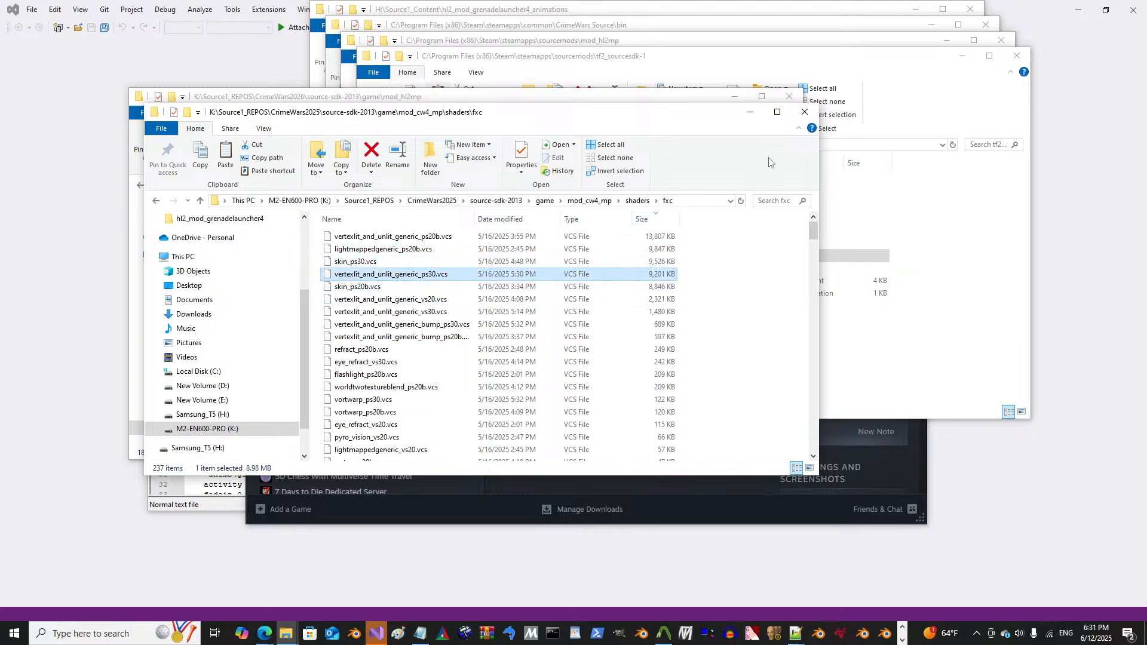
click(754, 115)
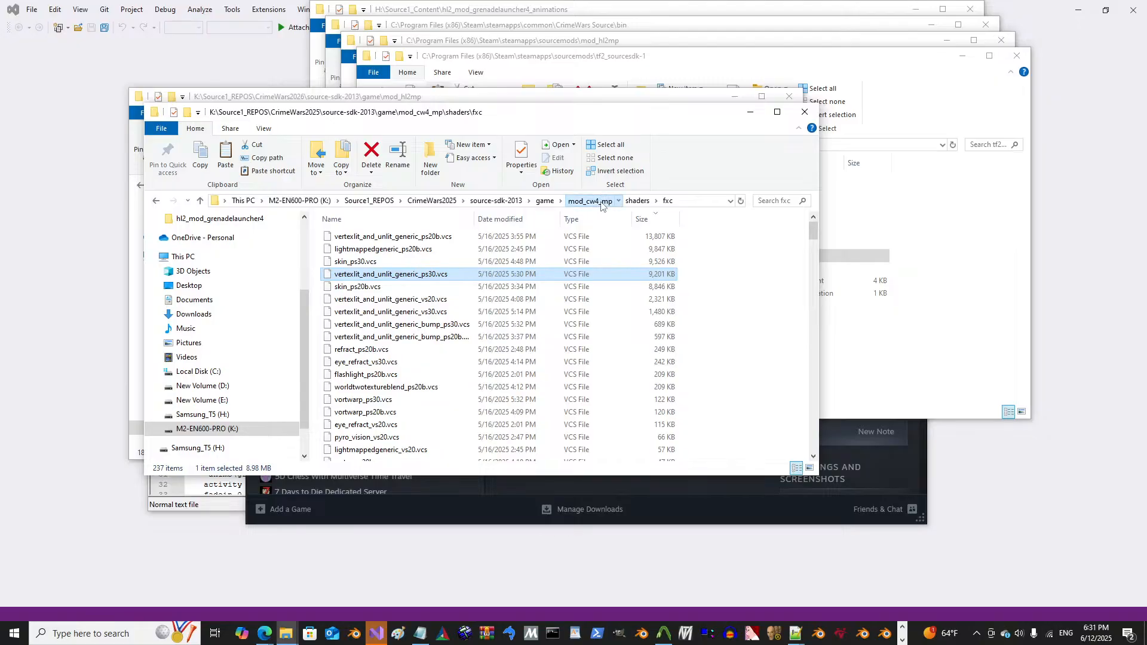
Step: Open mod_cw4_mp's bin\x64 folder and select game_shader_generic_example.dll to check its size and date
click(602, 202)
double_click(402, 242)
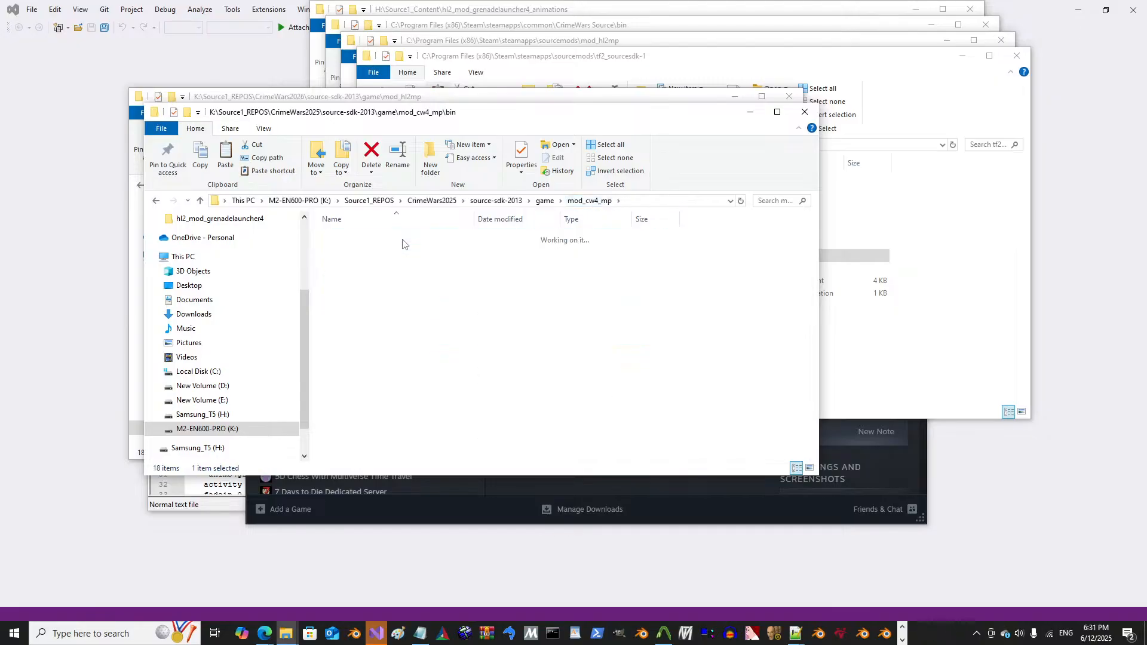
double_click(399, 237)
click(421, 261)
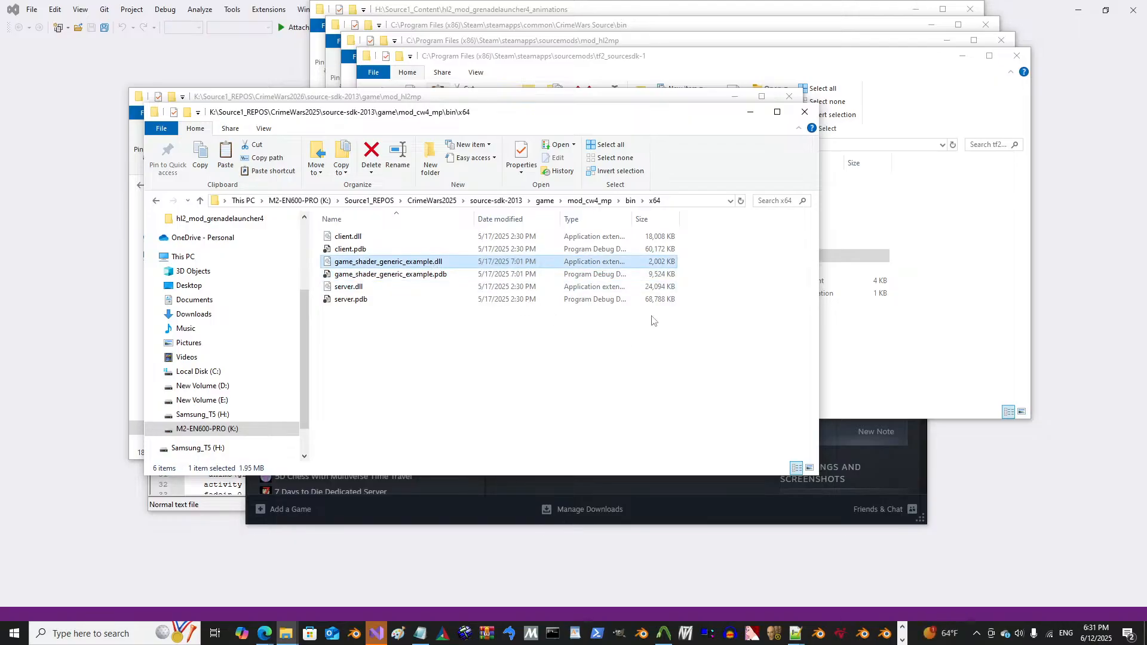
Step: Compare game_shader_generic_example.dll in CrimeWars2026's mod_hl2mp\bin\x64 folder with the CrimeWars2025 copy, ending back at the CrimeWars2025 window
drag(701, 118, 670, 202)
click(712, 199)
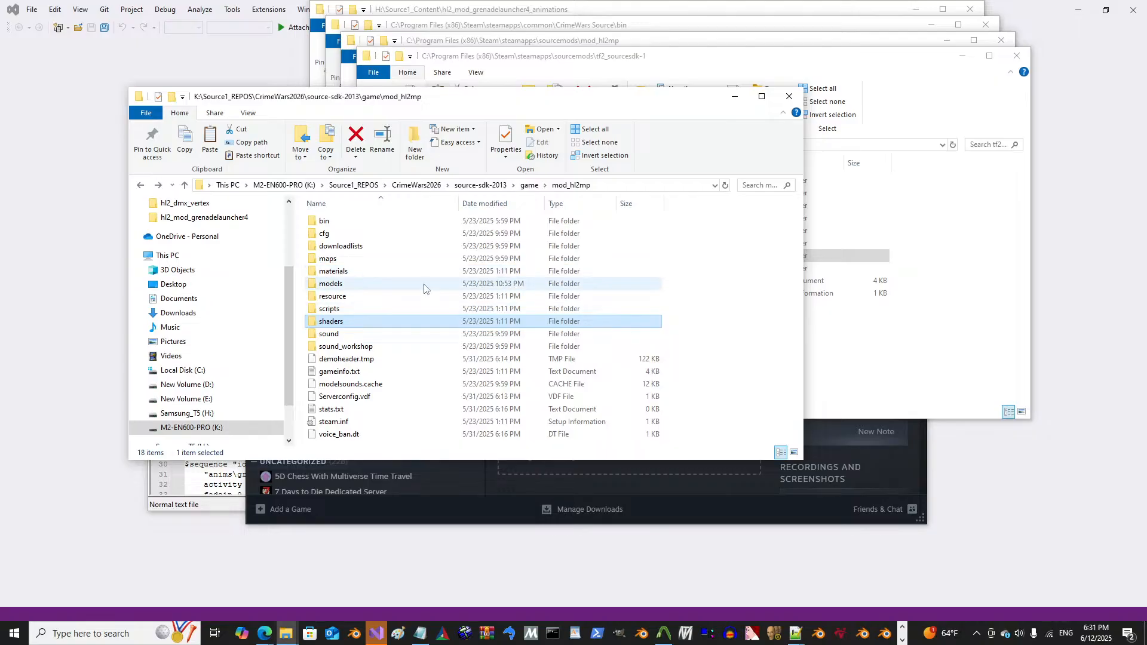
double_click(383, 226)
double_click(384, 223)
click(404, 250)
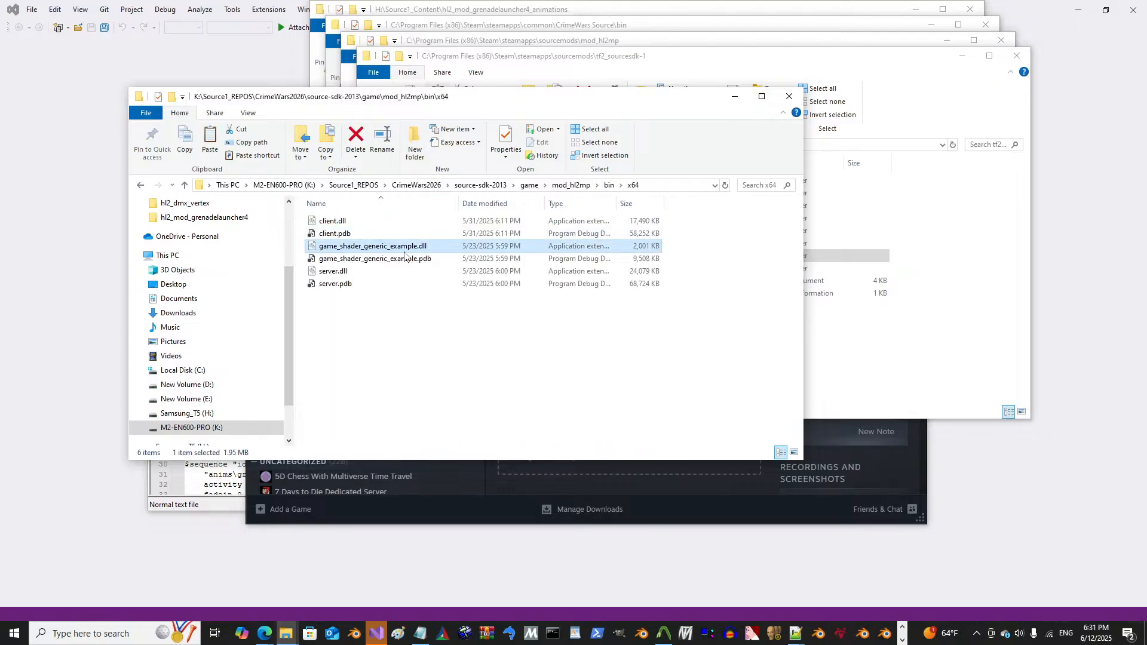
key(alt+Tab)
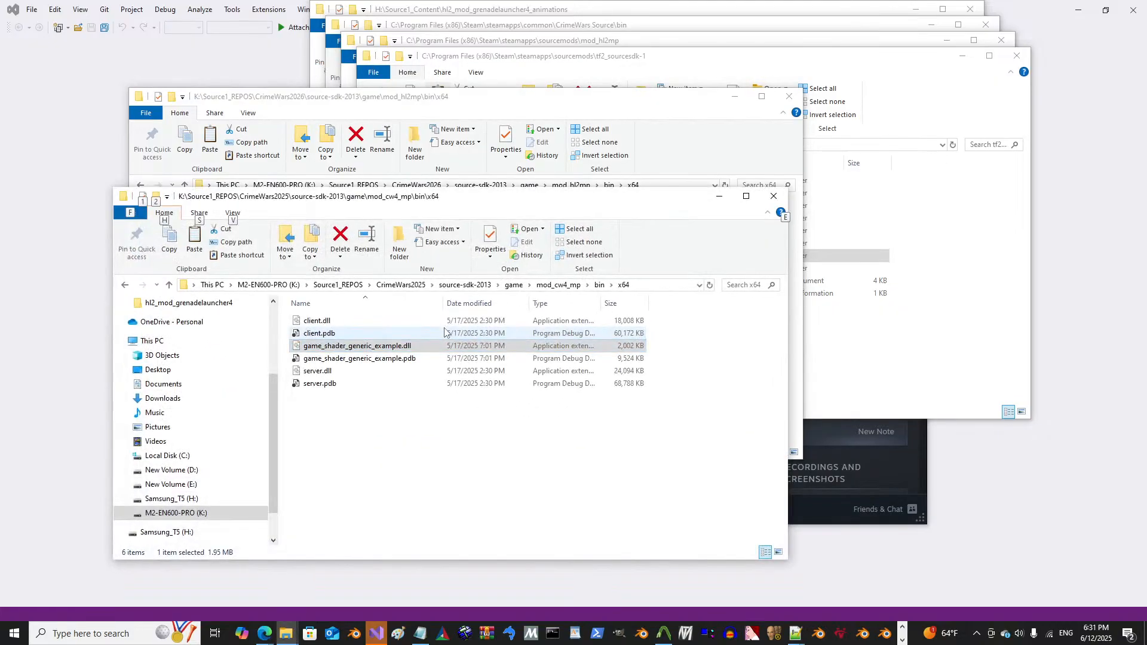
Step: Open CrimeWars2026's mod_tf\bin\x64 folder and select all its files to check the client, server and shader binaries
click(700, 188)
key(alt+Up)
key(alt+Up)
key(alt+Up)
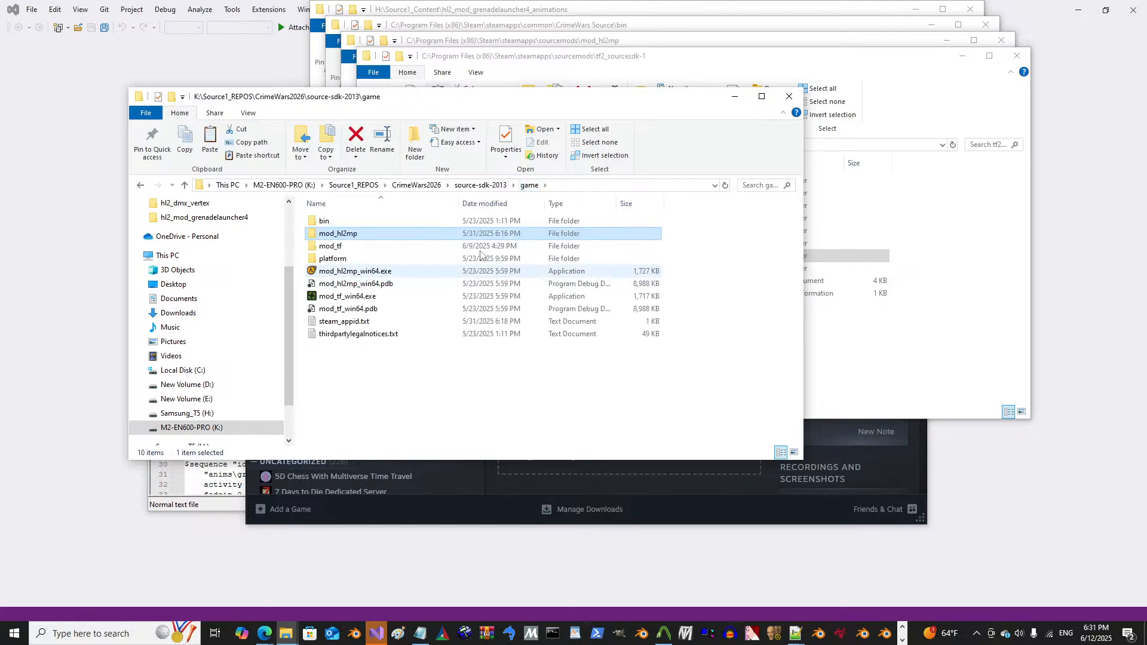
double_click(367, 234)
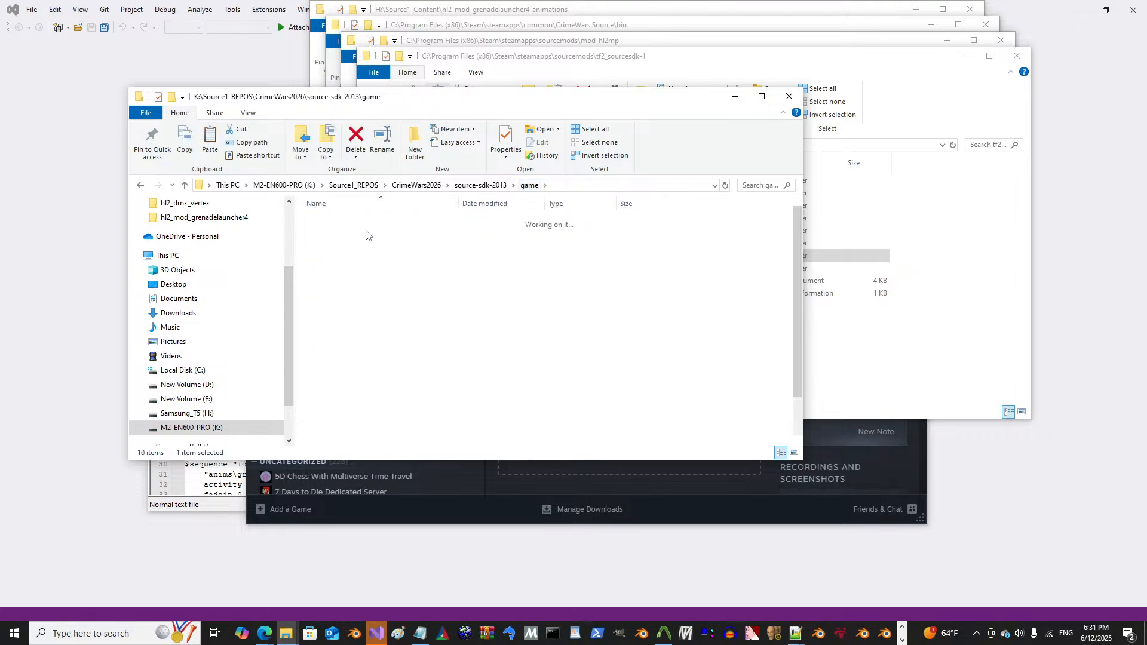
double_click(362, 227)
double_click(386, 226)
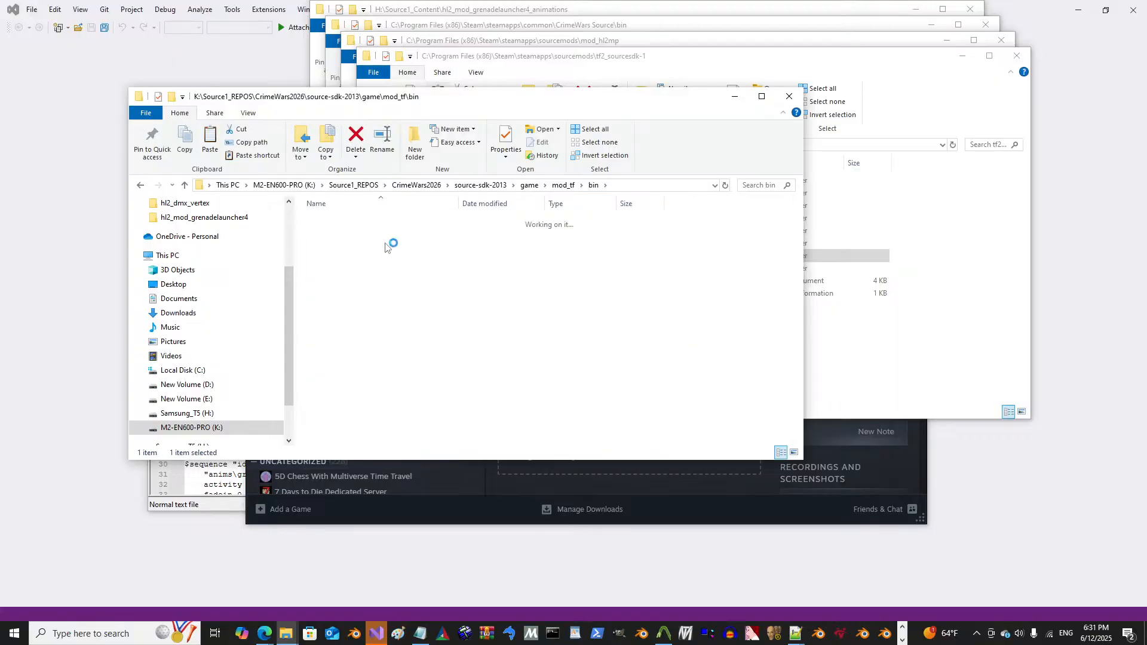
key(ctrl+a)
Step: Open tf2_sourcesdk-1's bin\x64 folder and compare its binaries' dates and sizes with those in CrimeWars2026's mod_tf\bin\x64
click(945, 305)
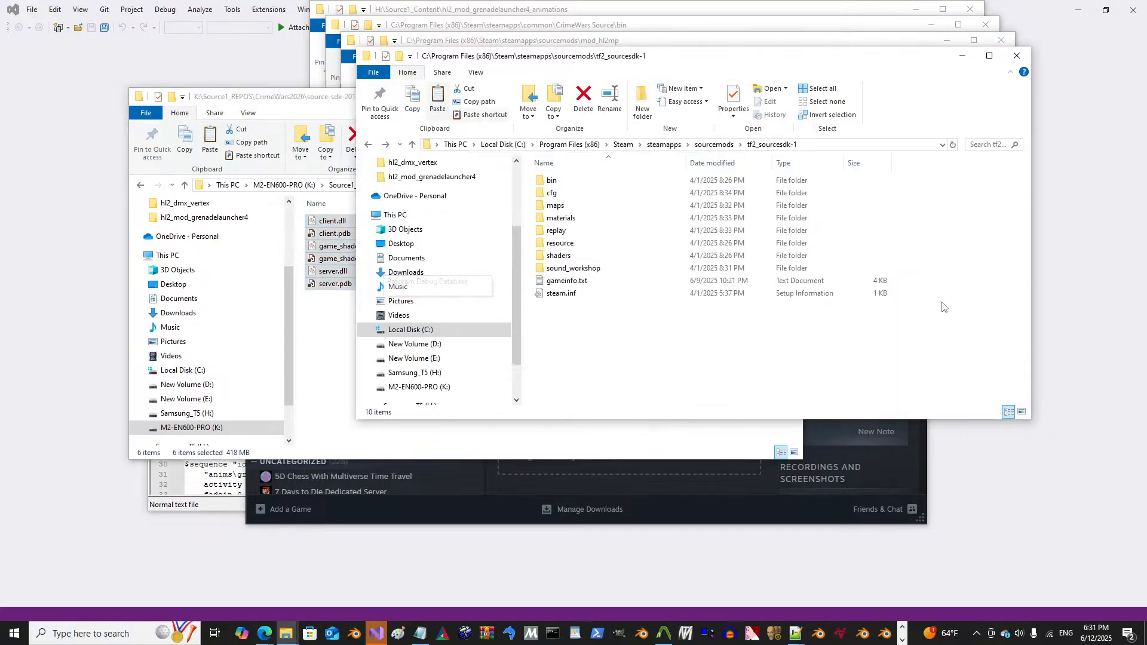
double_click(665, 181)
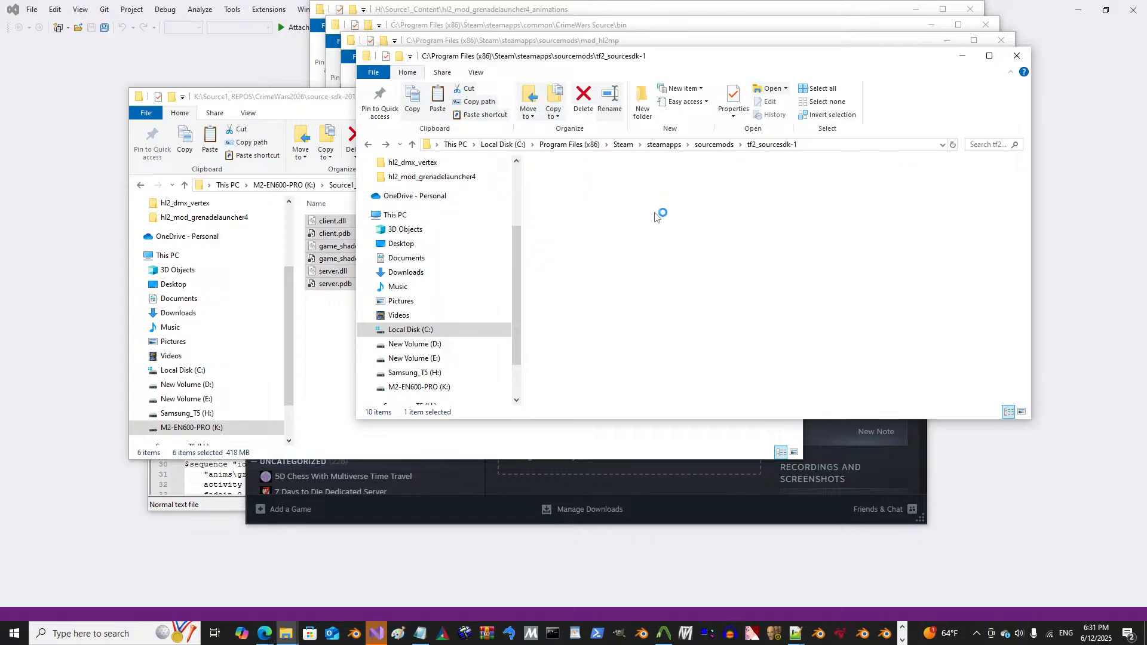
double_click(687, 181)
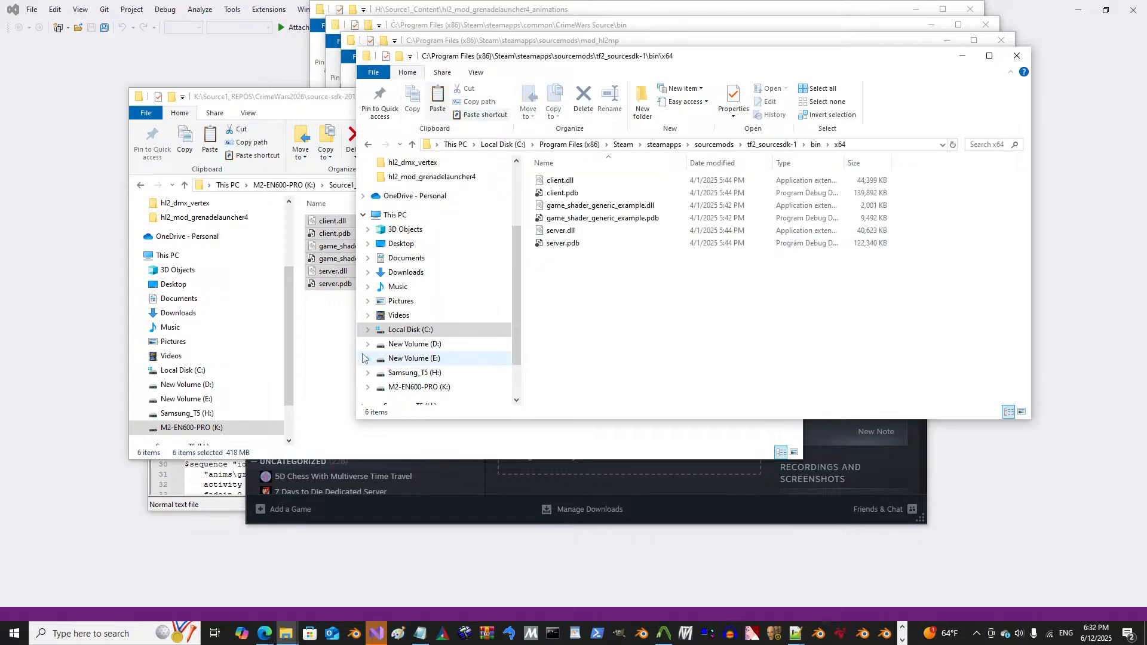
click(338, 353)
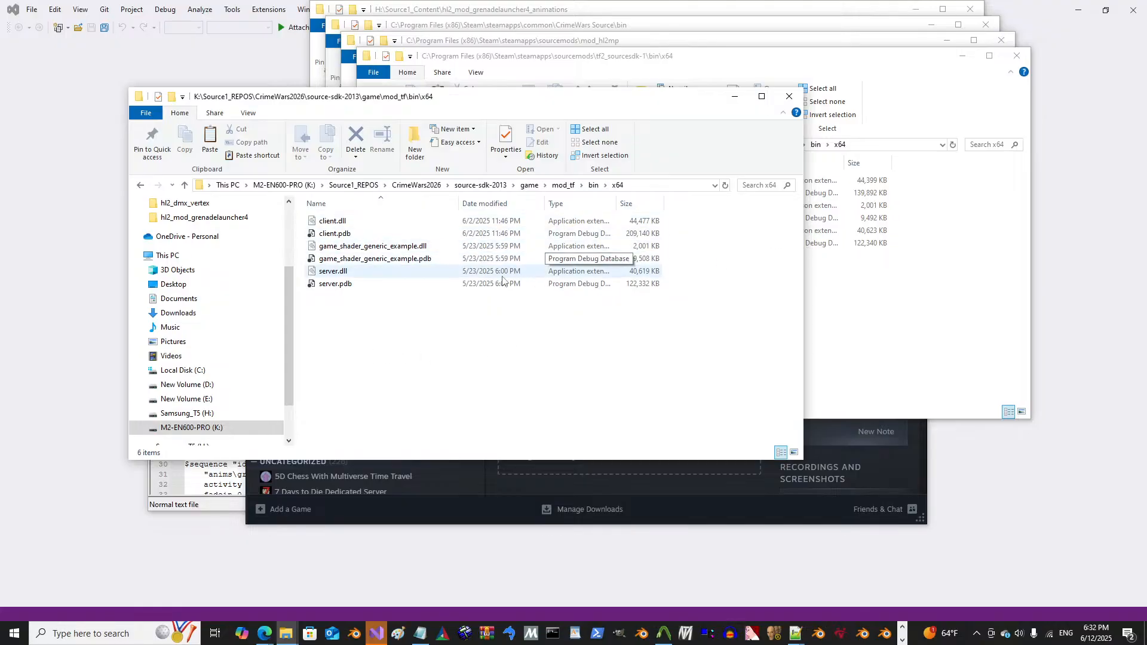
click(850, 314)
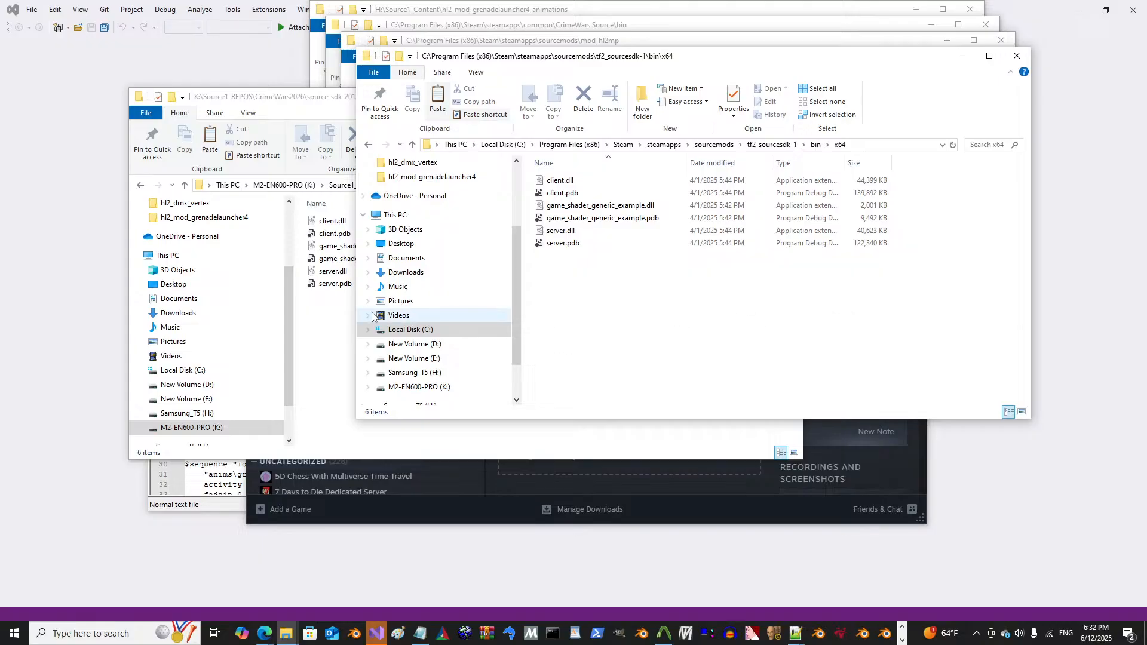
Step: Copy all six binaries from CrimeWars2026's mod_tf\bin\x64 into tf2_sourcesdk-1's bin\x64, replacing the existing files
click(342, 319)
key(ctrl+a)
right_click(392, 258)
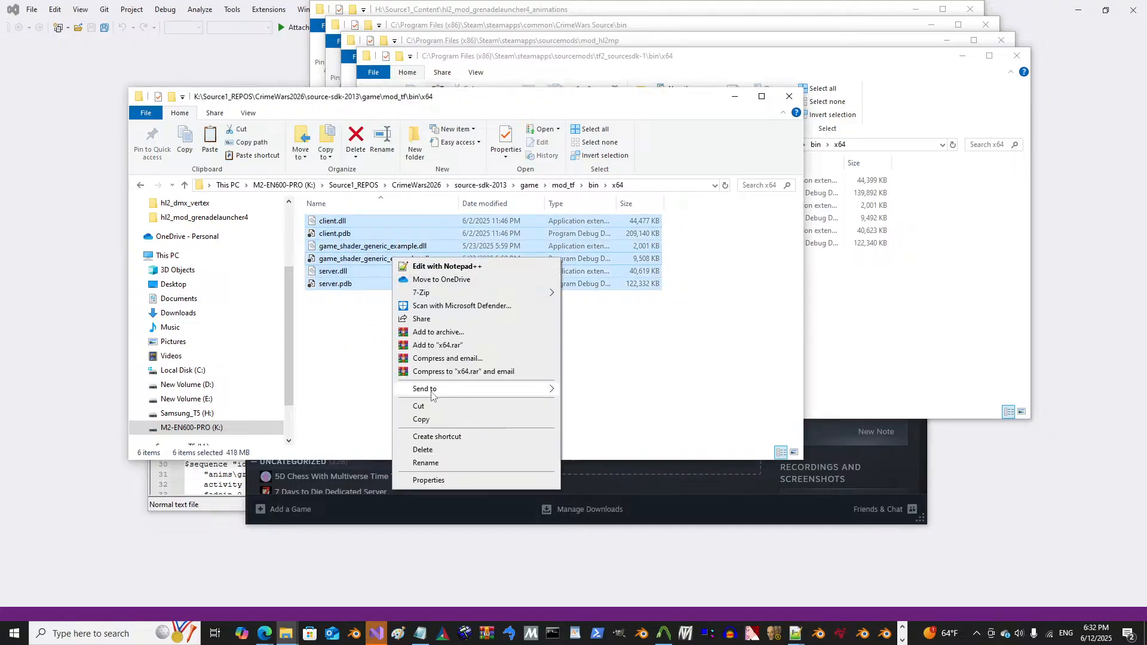
click(421, 419)
click(899, 317)
right_click(605, 286)
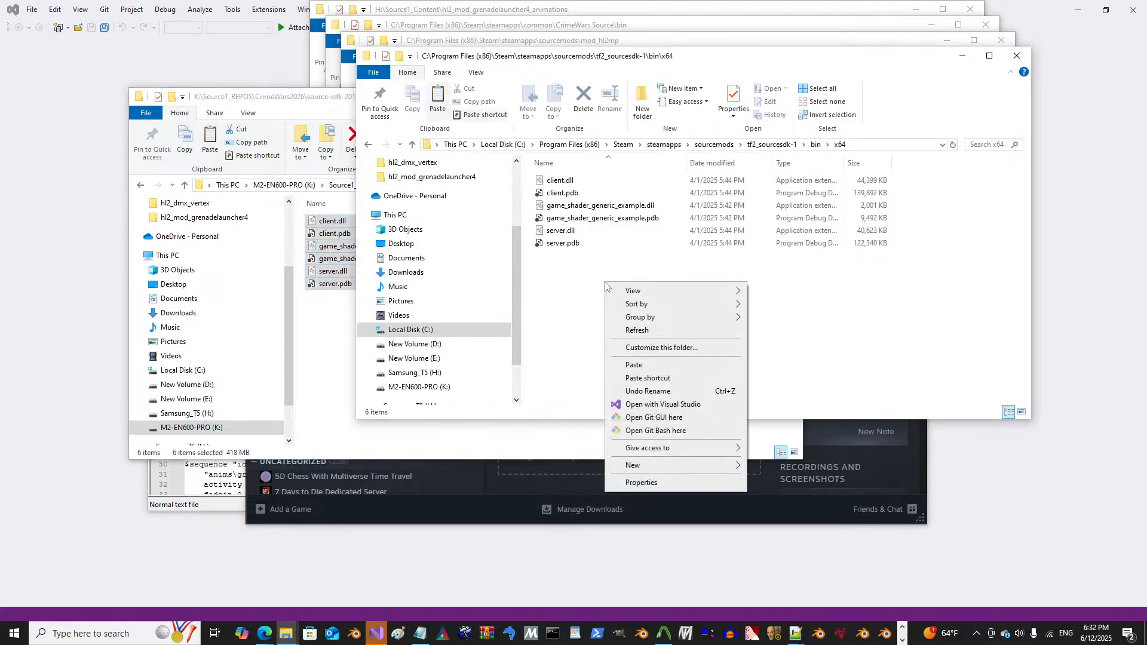
click(653, 367)
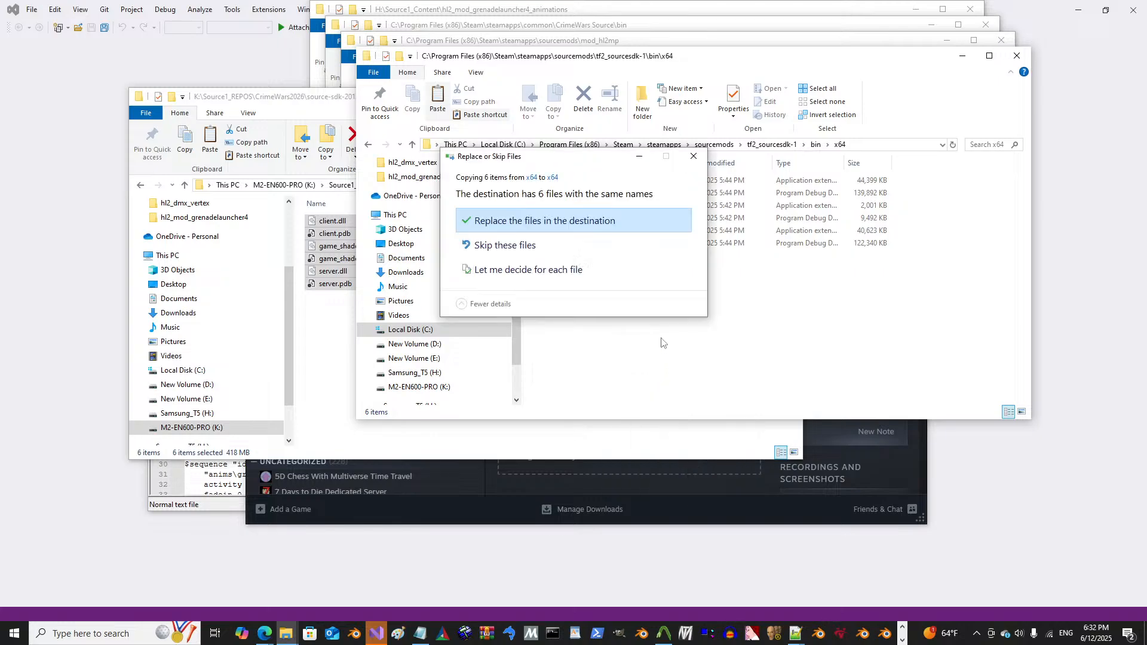
click(561, 223)
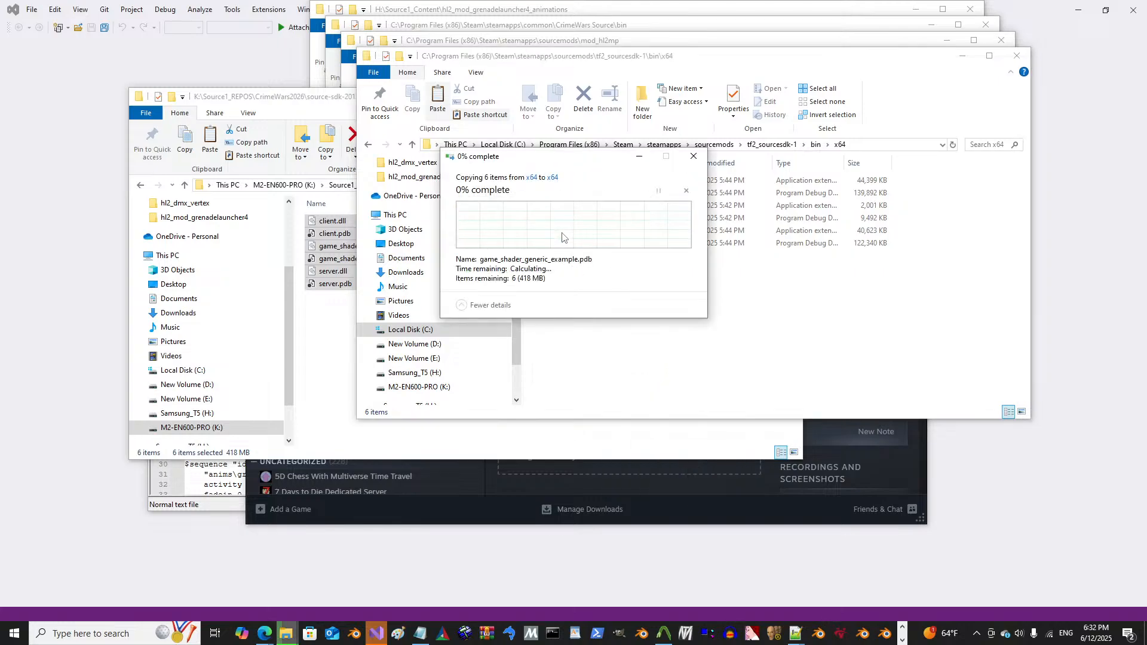
Step: Return to the tf2_sourcesdk-1 folder and copy its full path
click(772, 145)
click(851, 145)
right_click(848, 145)
click(868, 187)
click(801, 344)
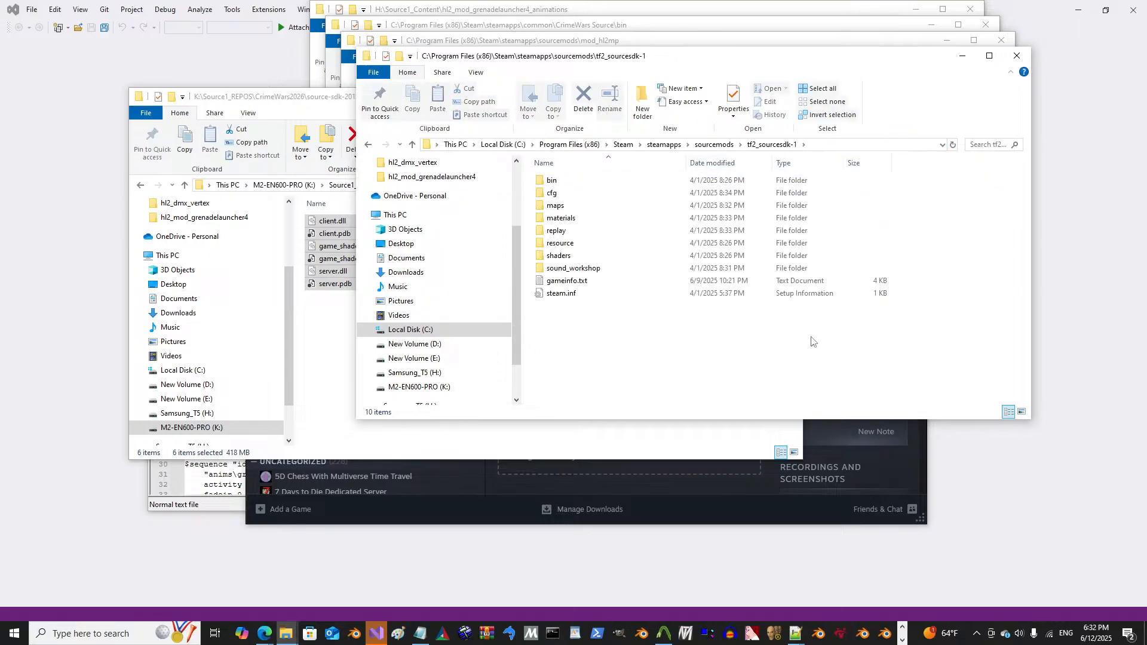
Step: Switch to Visual Studio and recover the client_win64_tf.vcxproj backup
click(377, 633)
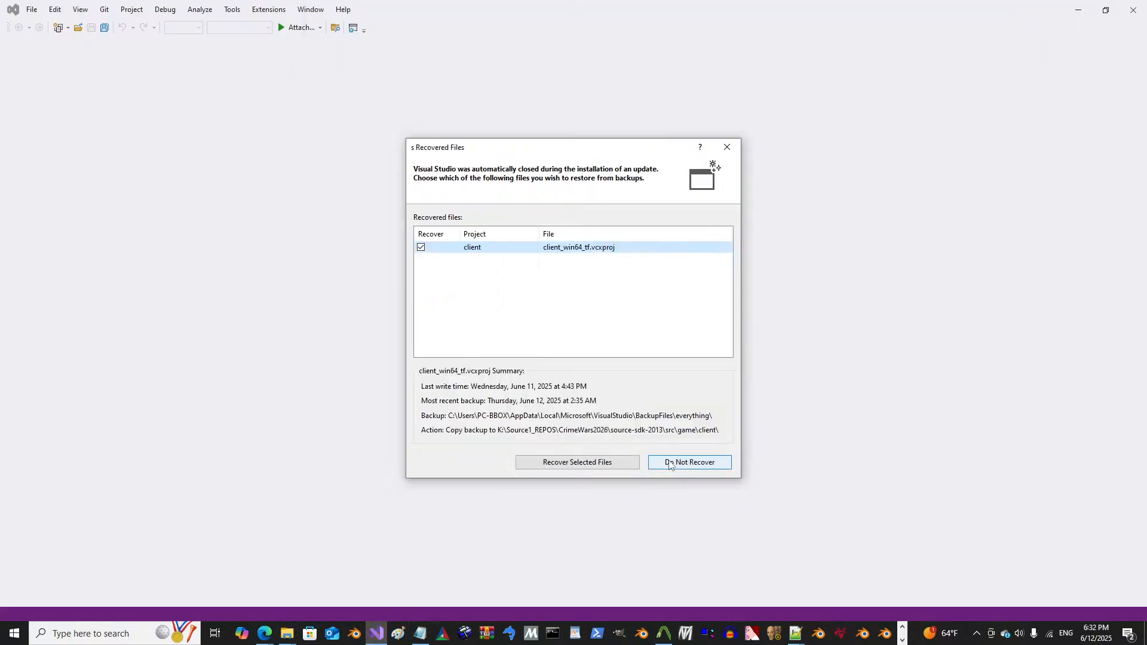
click(622, 466)
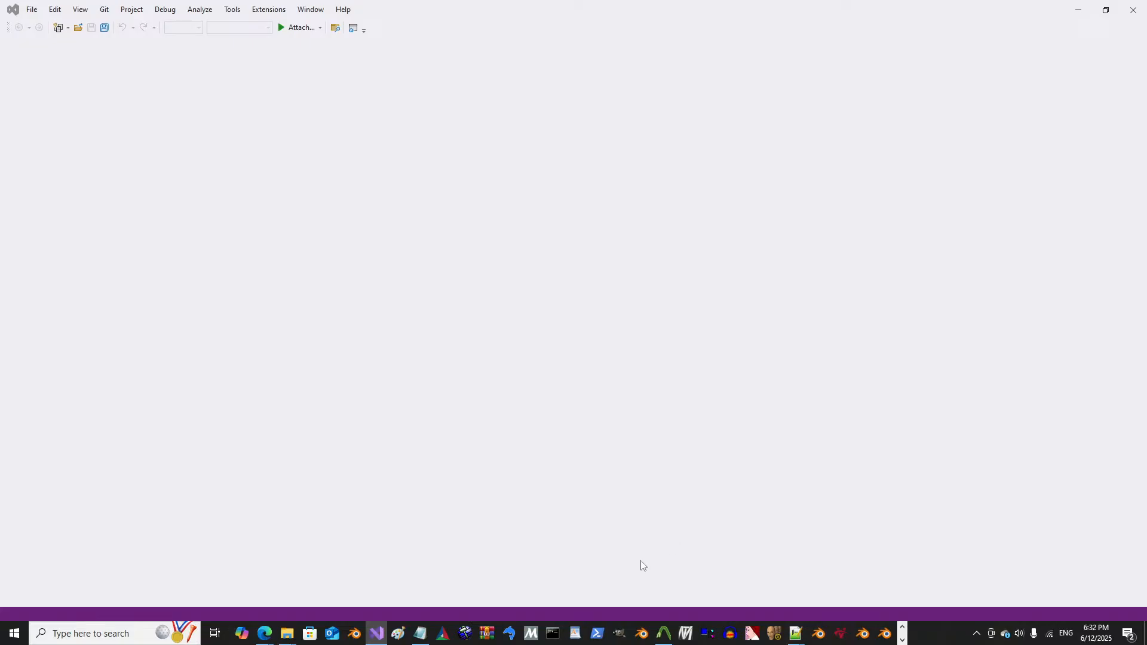
Step: Switch to the Source SDK launcher and look through the available current games, leaving CowFortresss2026 selected
click(902, 640)
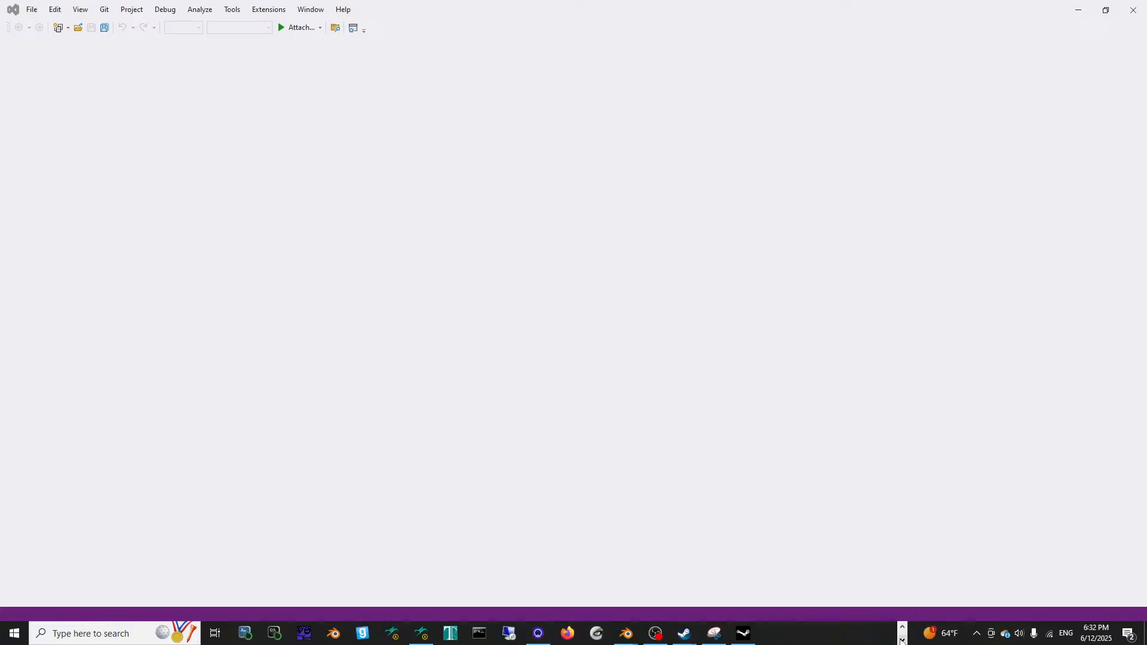
click(747, 635)
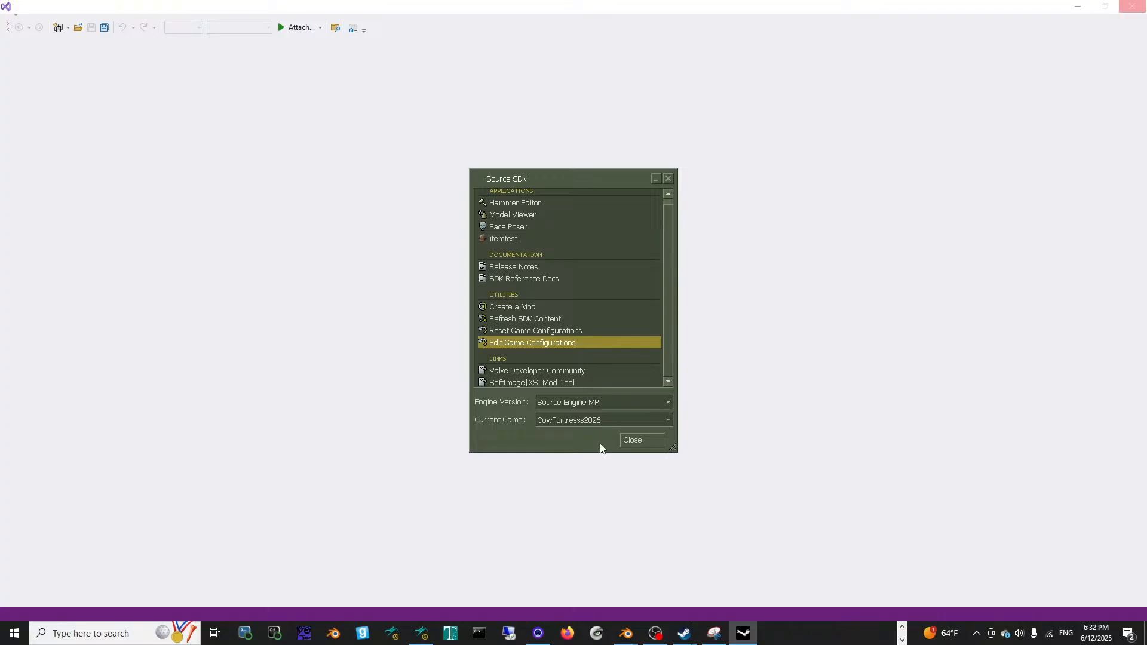
click(603, 420)
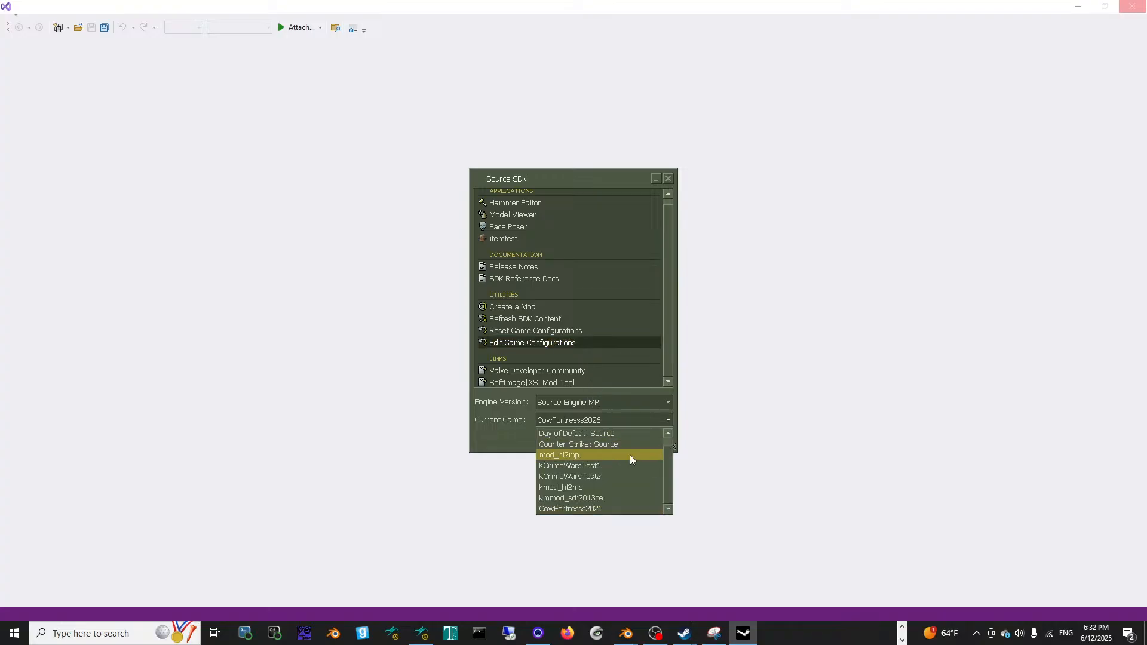
scroll(625, 496, down, 1)
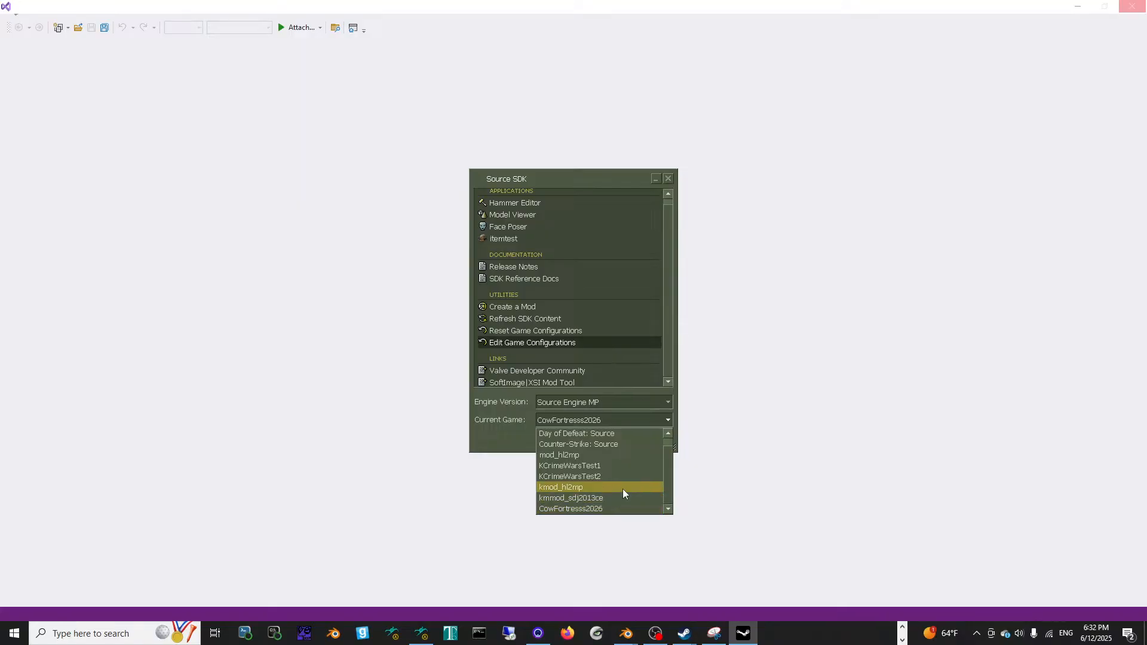
scroll(630, 471, up, 1)
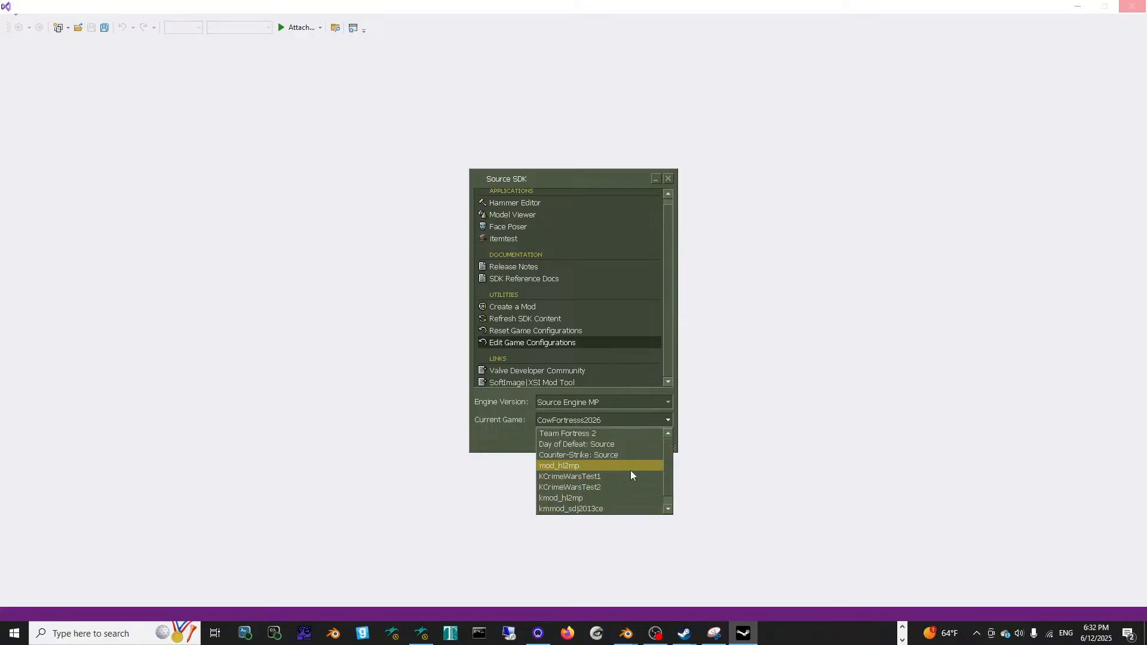
scroll(630, 471, down, 1)
scroll(626, 491, up, 1)
scroll(625, 491, down, 1)
scroll(626, 491, up, 1)
scroll(626, 491, down, 1)
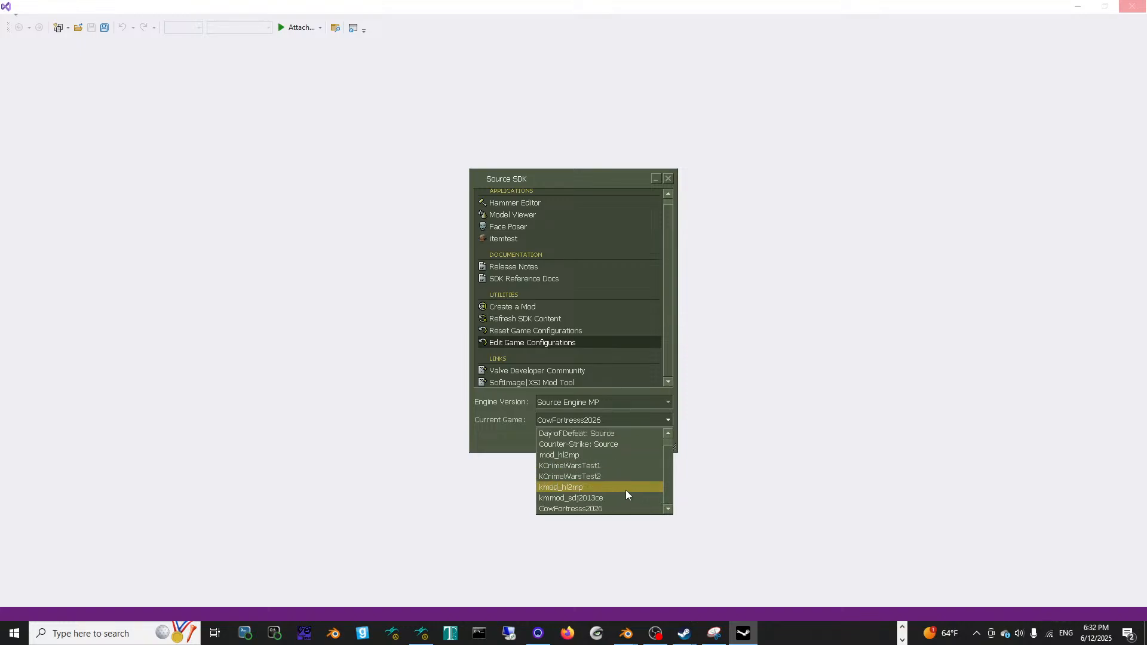
scroll(626, 492, up, 1)
scroll(626, 491, down, 1)
click(521, 417)
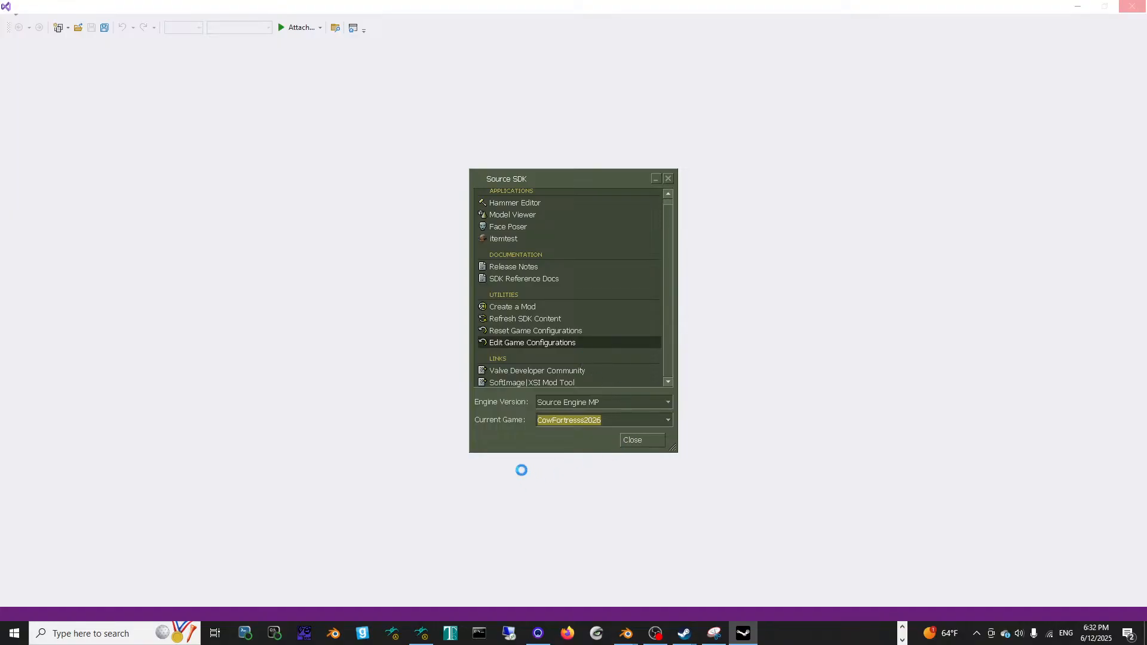
Step: Switch back to File Explorer's tf2_sourcesdk-1 window and copy the folder's full path again
click(903, 626)
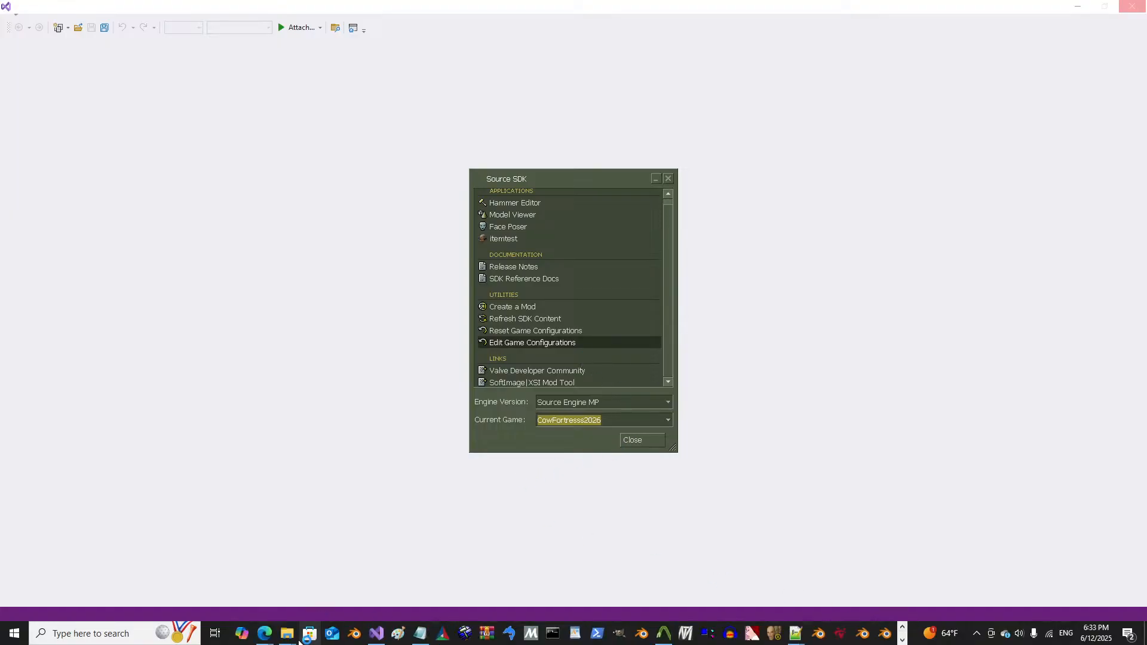
mouse_move(287, 633)
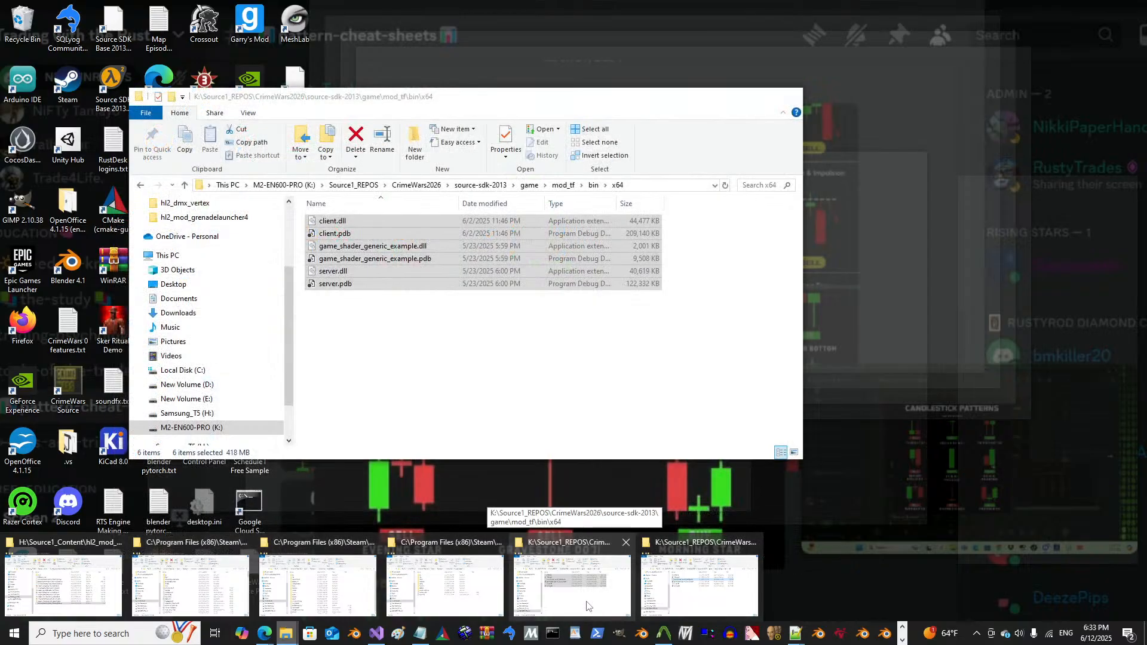
click(588, 607)
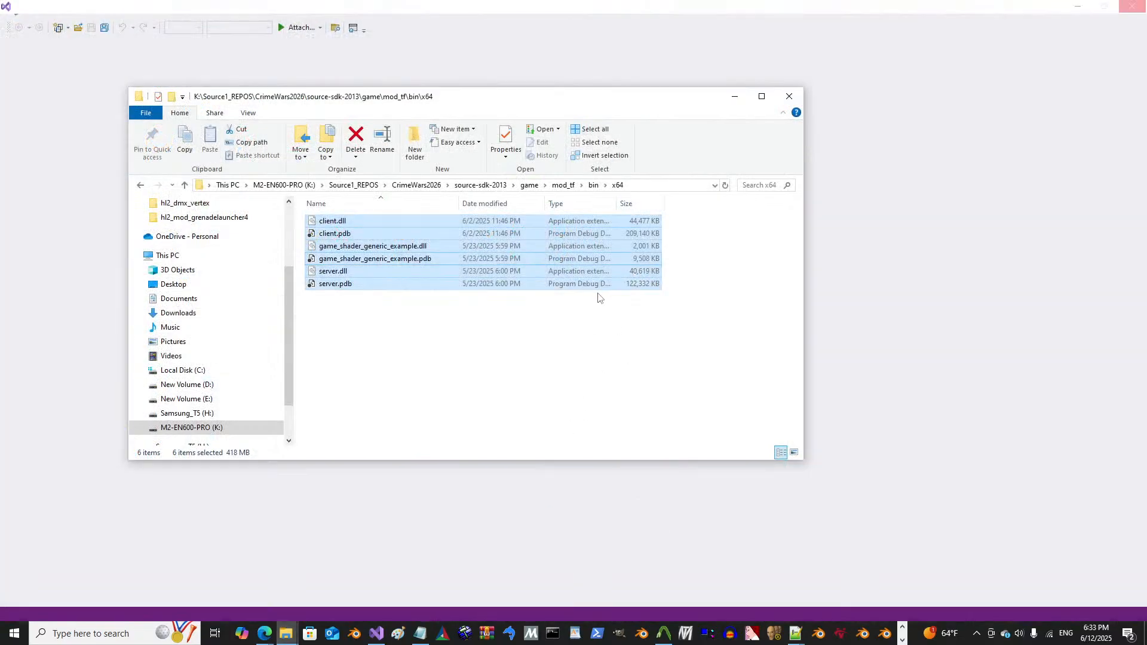
click(288, 635)
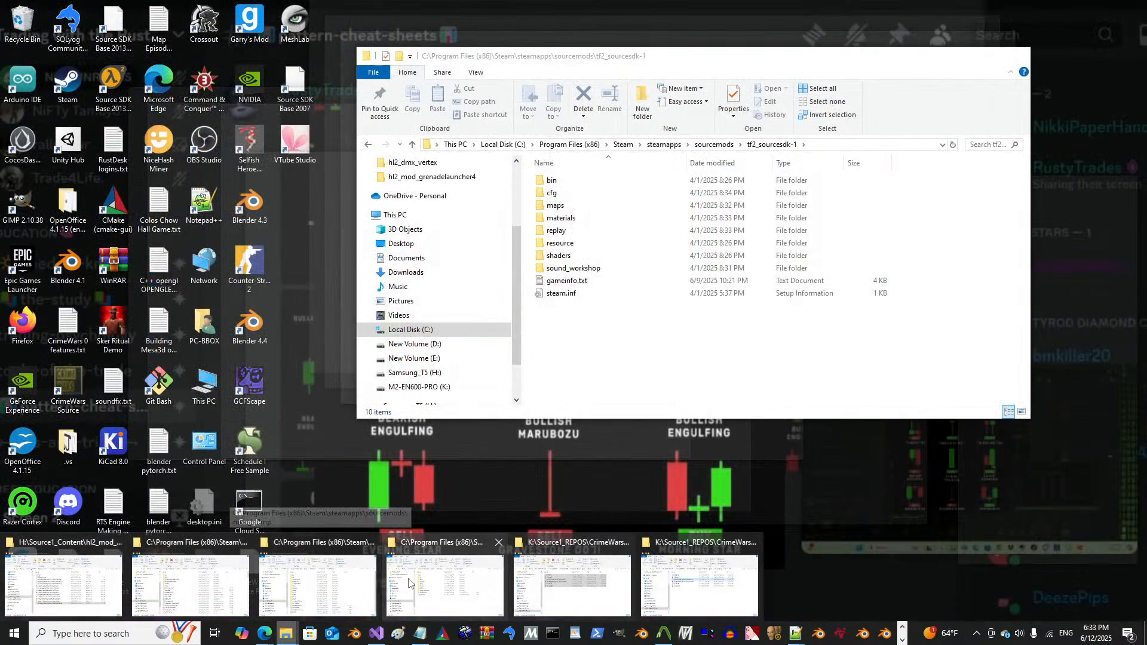
click(409, 582)
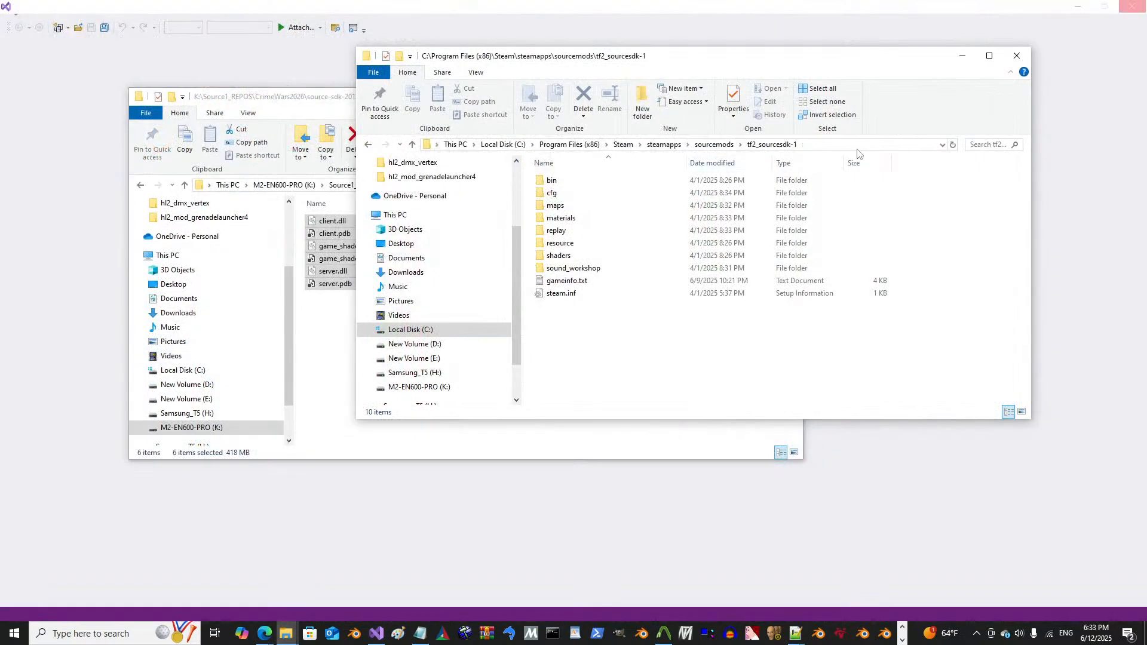
click(843, 146)
right_click(833, 147)
click(854, 184)
click(759, 329)
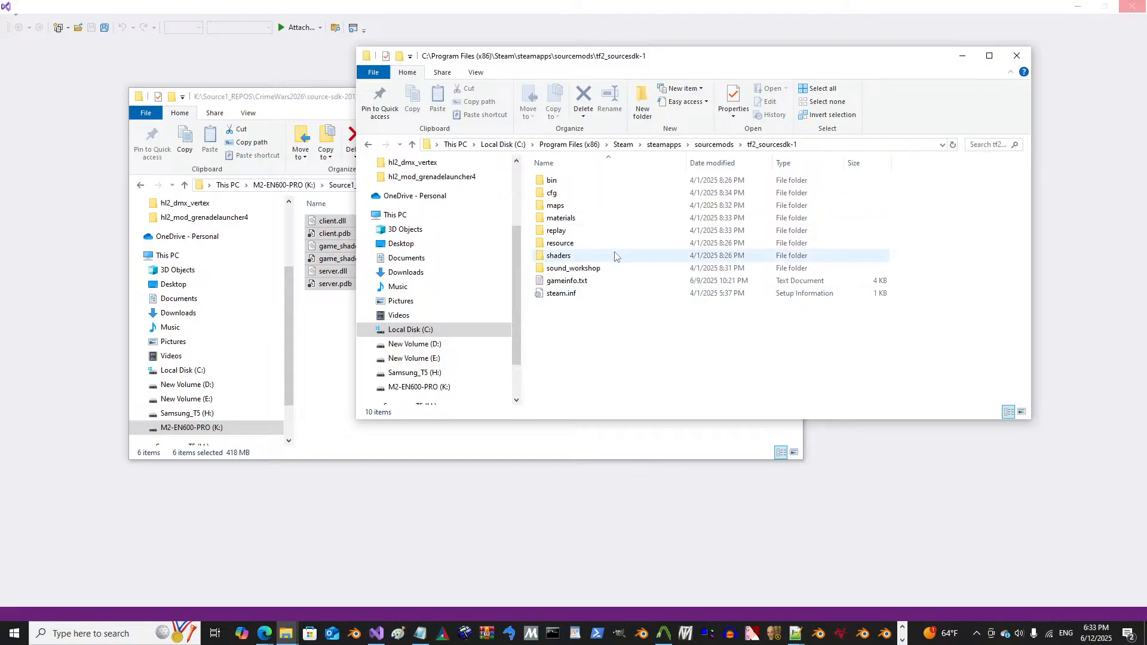
Step: Create a folder named models in tf2_sourcesdk-1
click(567, 218)
right_click(609, 311)
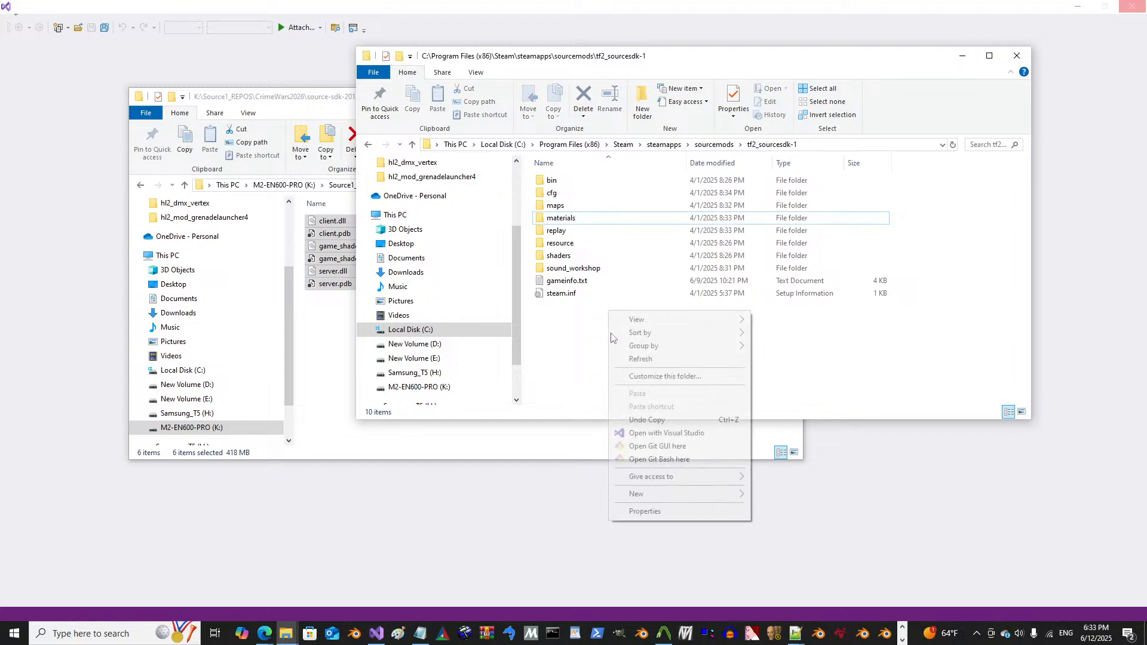
mouse_move(663, 496)
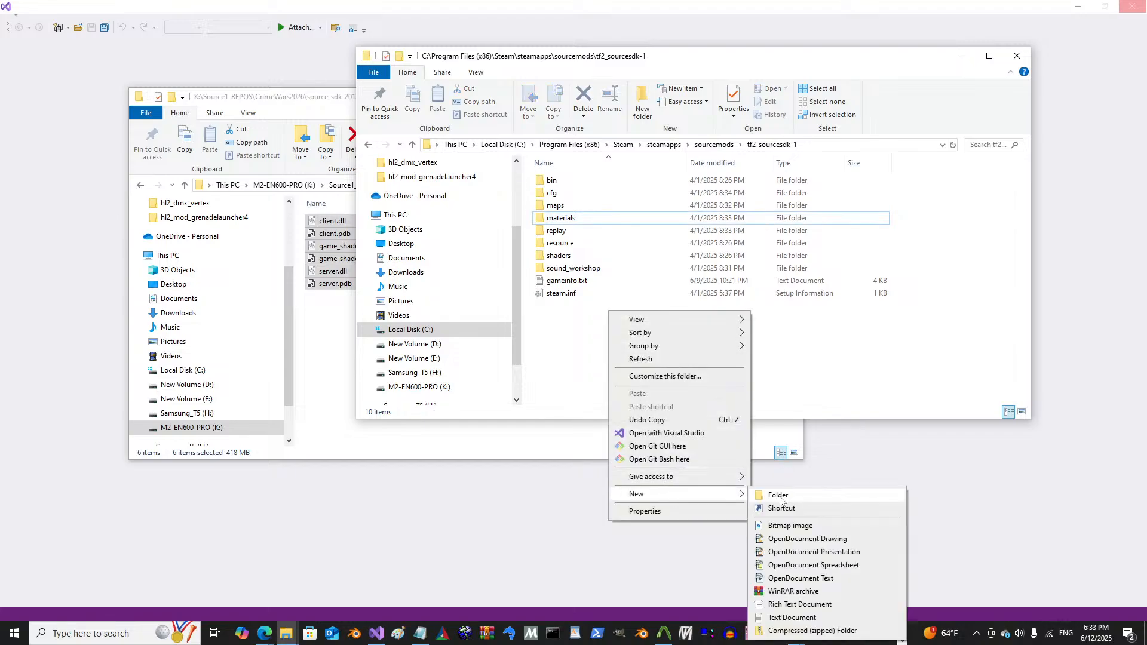
click(772, 496)
text(mod)
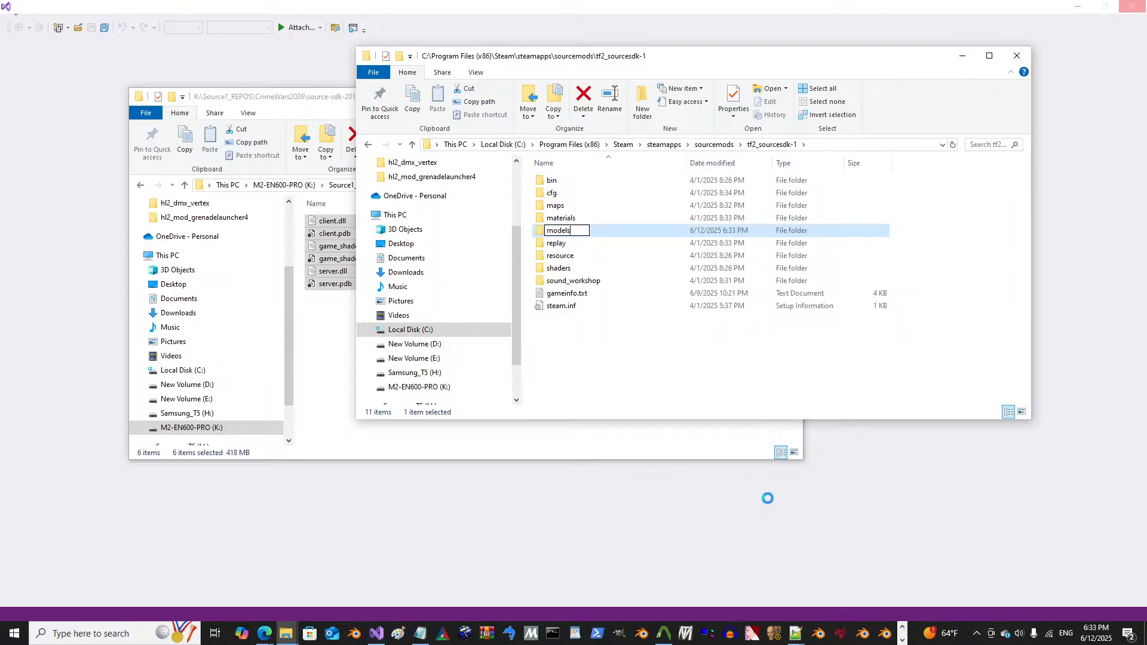
text(els)
key(Return)
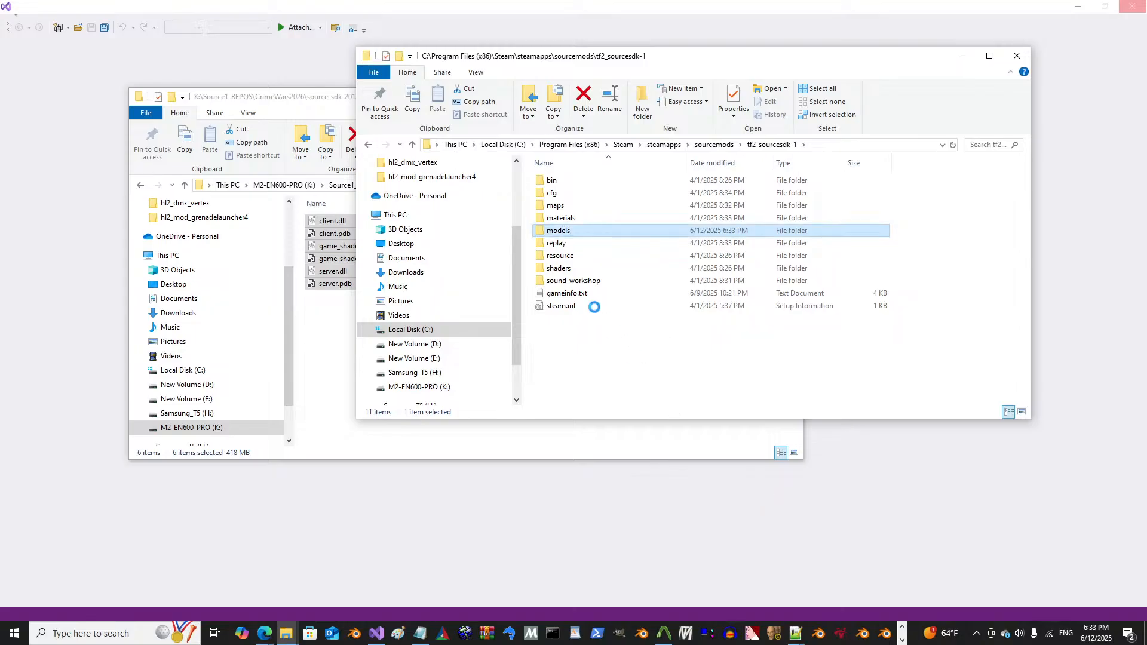
Step: Look inside the models, sound_workshop and cfg folders of tf2_sourcesdk-1, returning to the mod's root folder
key(Return)
click(775, 145)
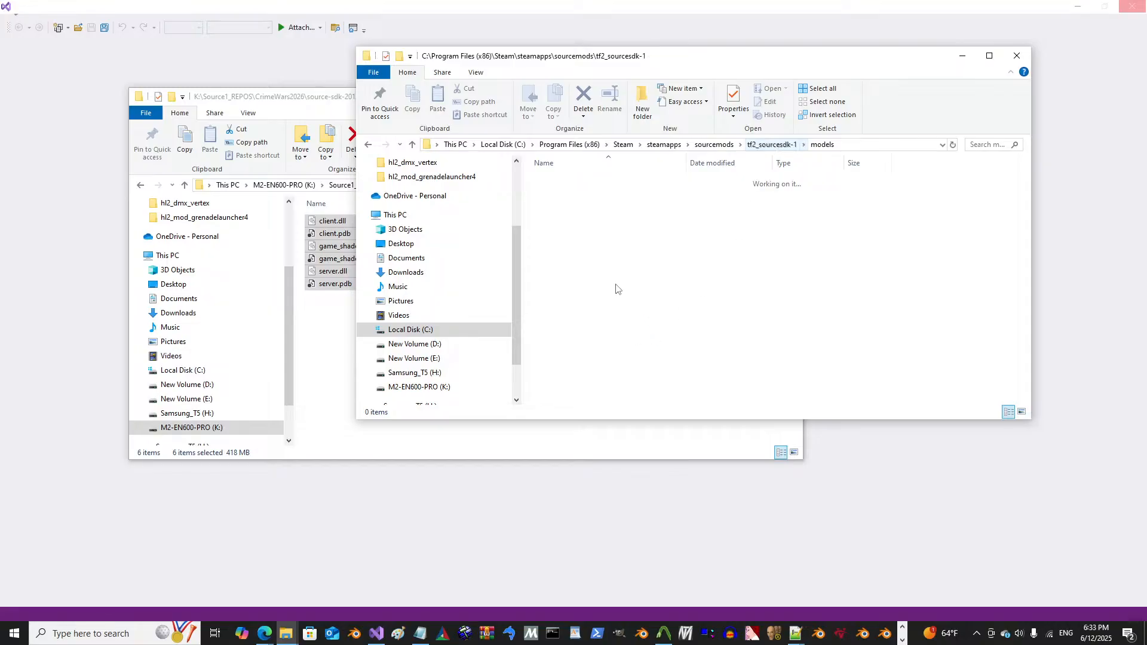
double_click(615, 282)
click(774, 147)
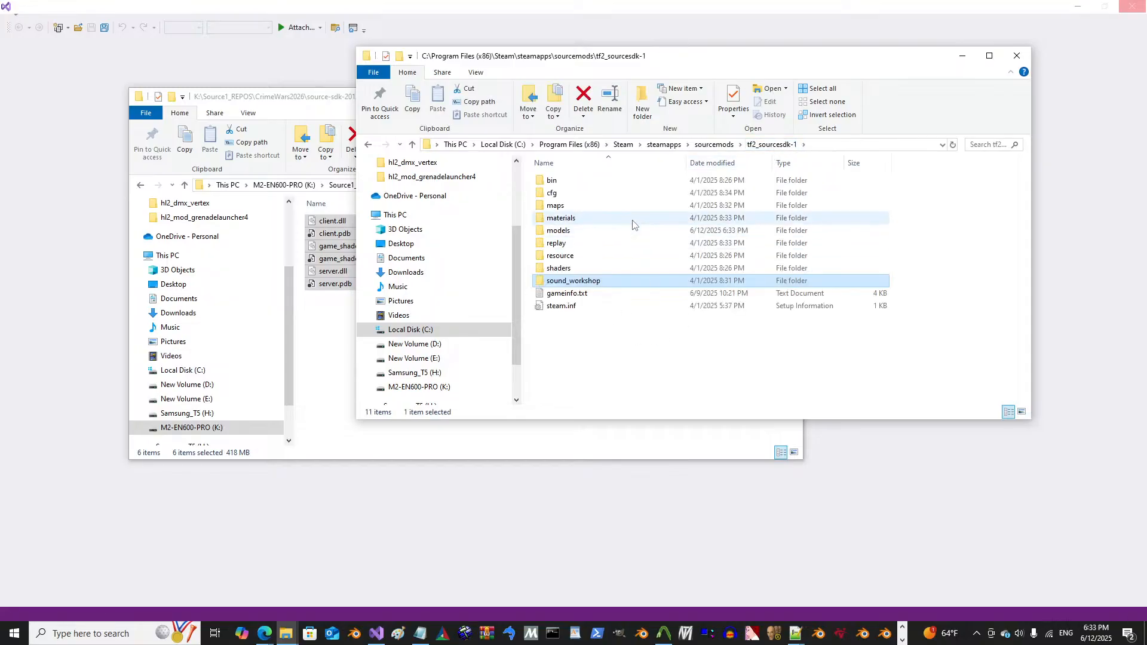
double_click(635, 230)
key(alt+Left)
double_click(584, 196)
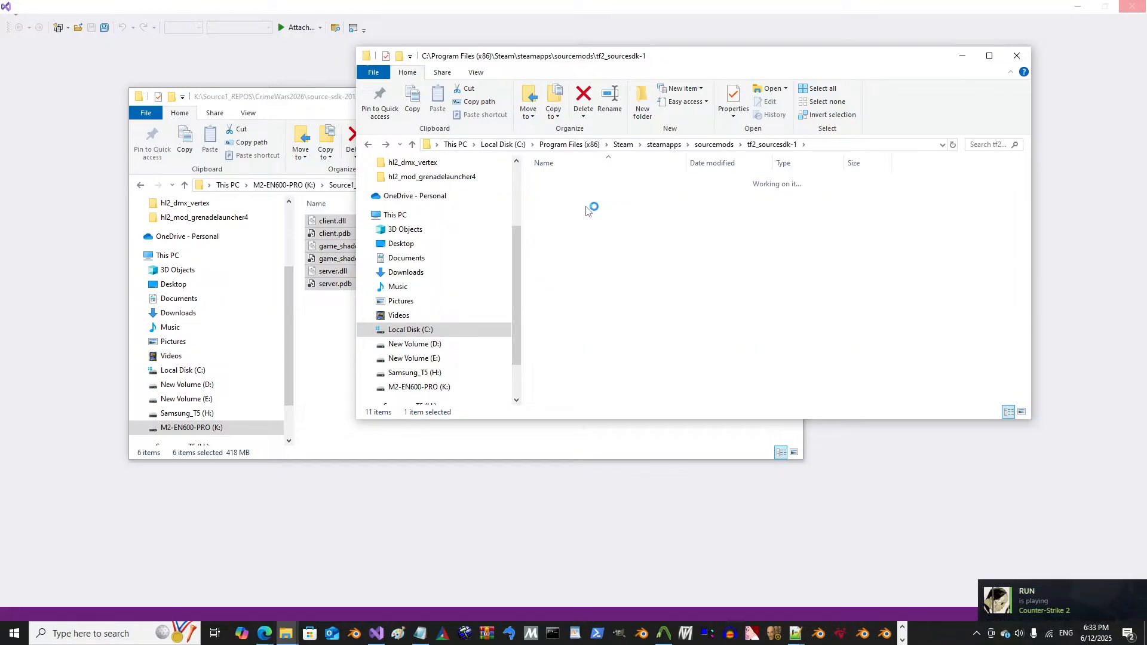
key(alt+Left)
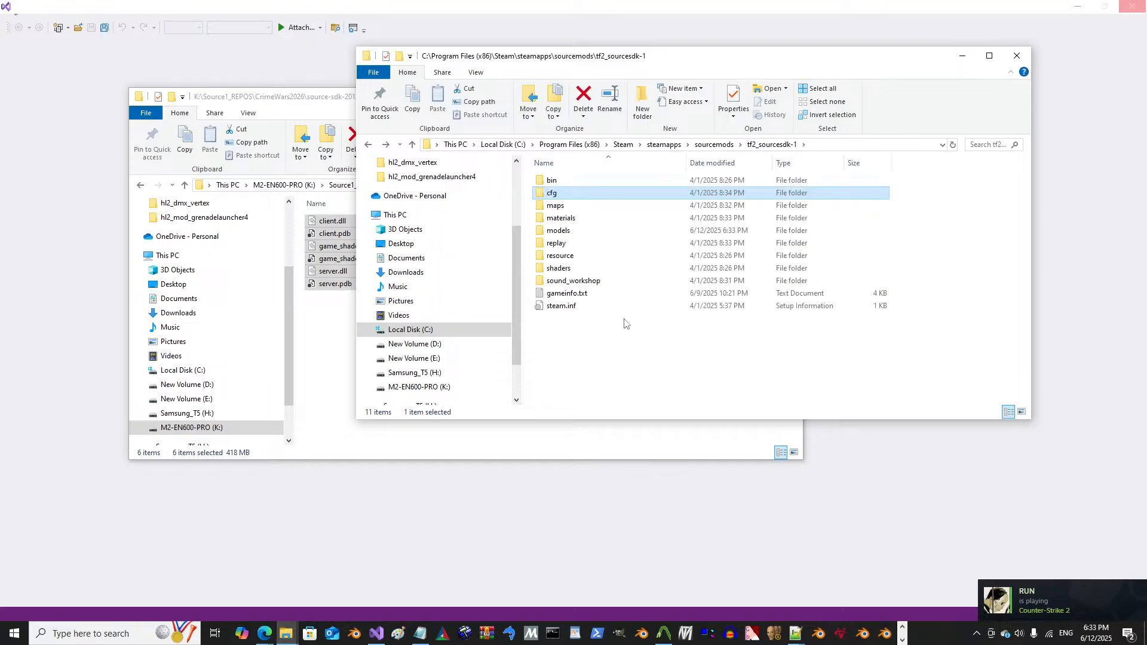
Step: Create a folder named scripts in tf2_sourcesdk-1 and open it
right_click(626, 319)
mouse_move(698, 501)
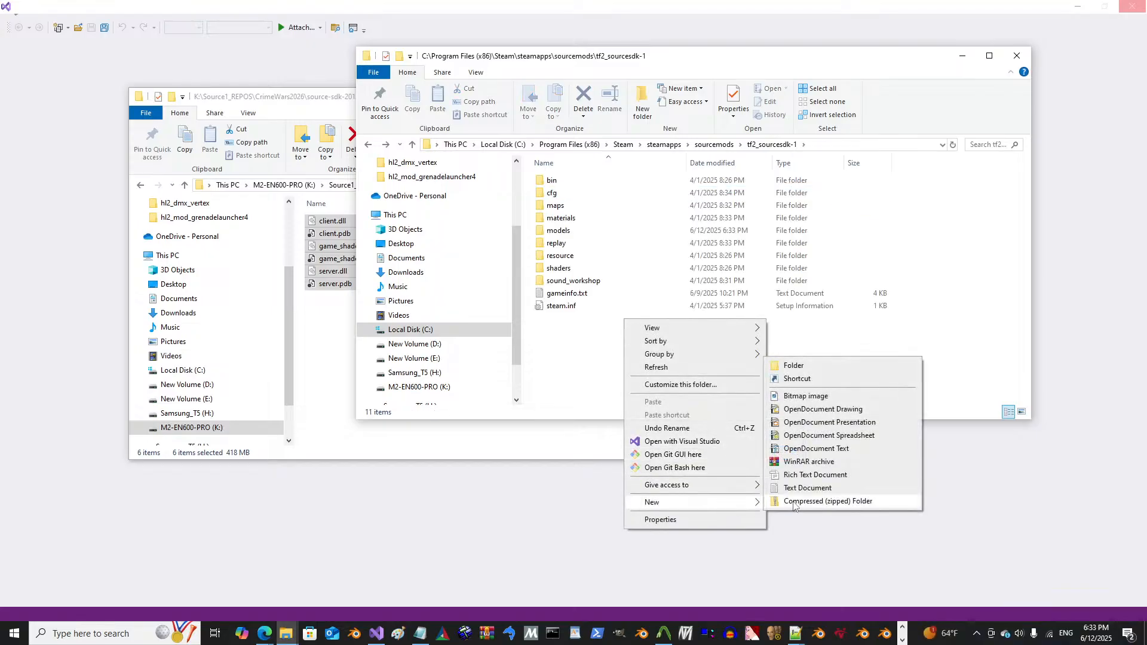
click(824, 365)
text(scripts)
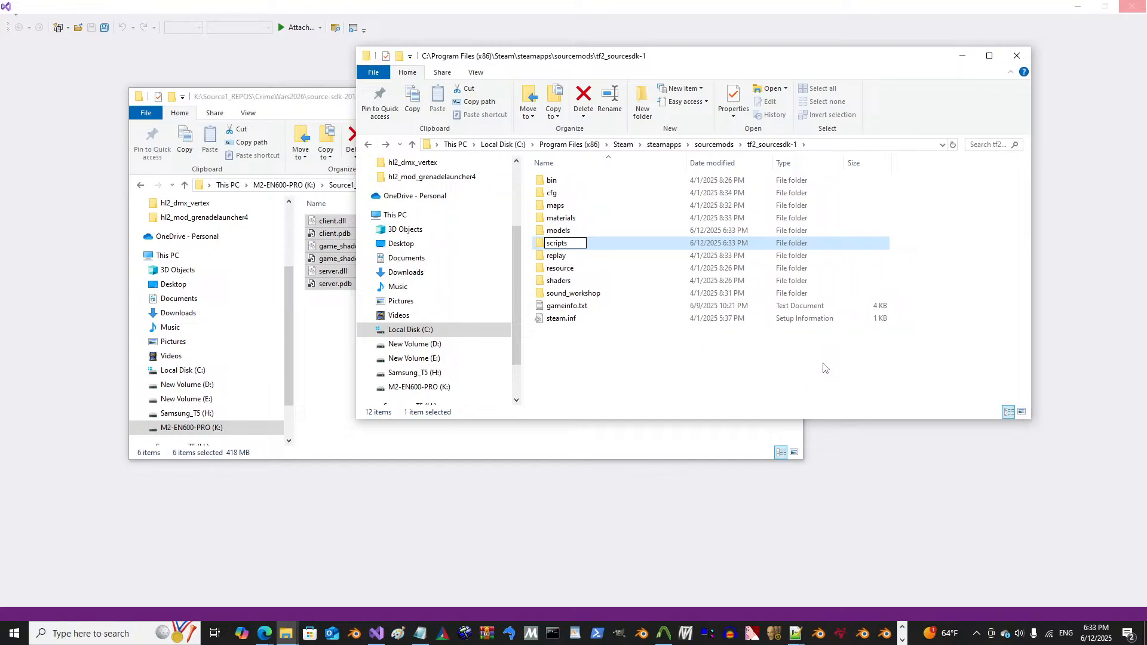
key(Return)
key(Return)
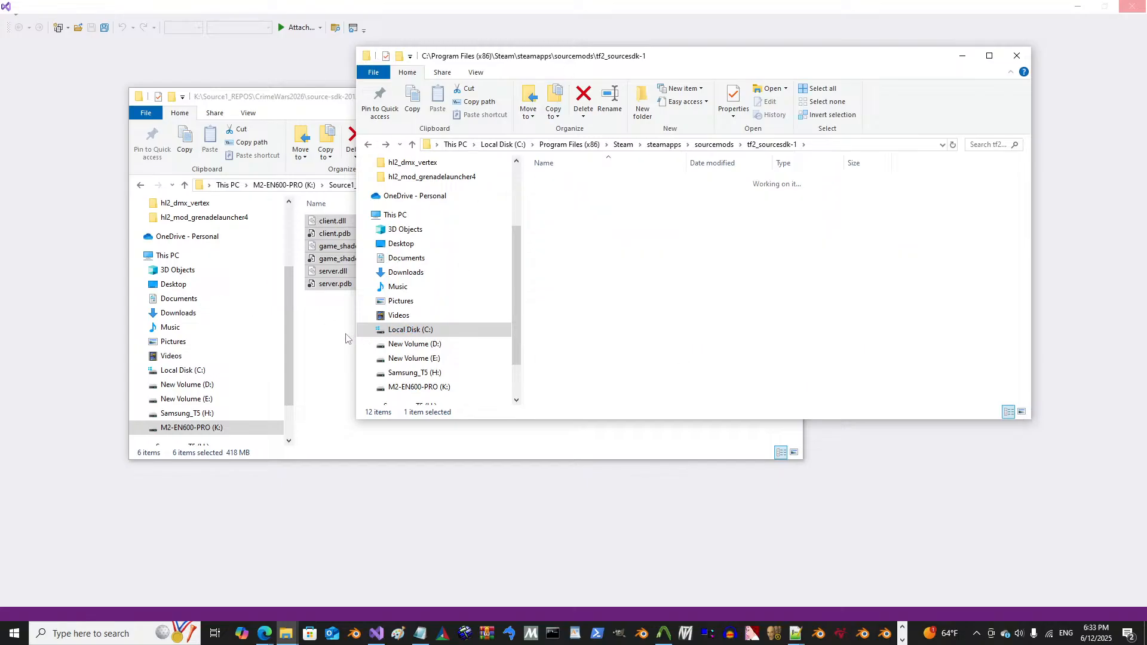
Step: Examine CrimeWars2026's mod_tf folder, including its resource and models\crimewars\props subfolders, and minimize that window
click(538, 433)
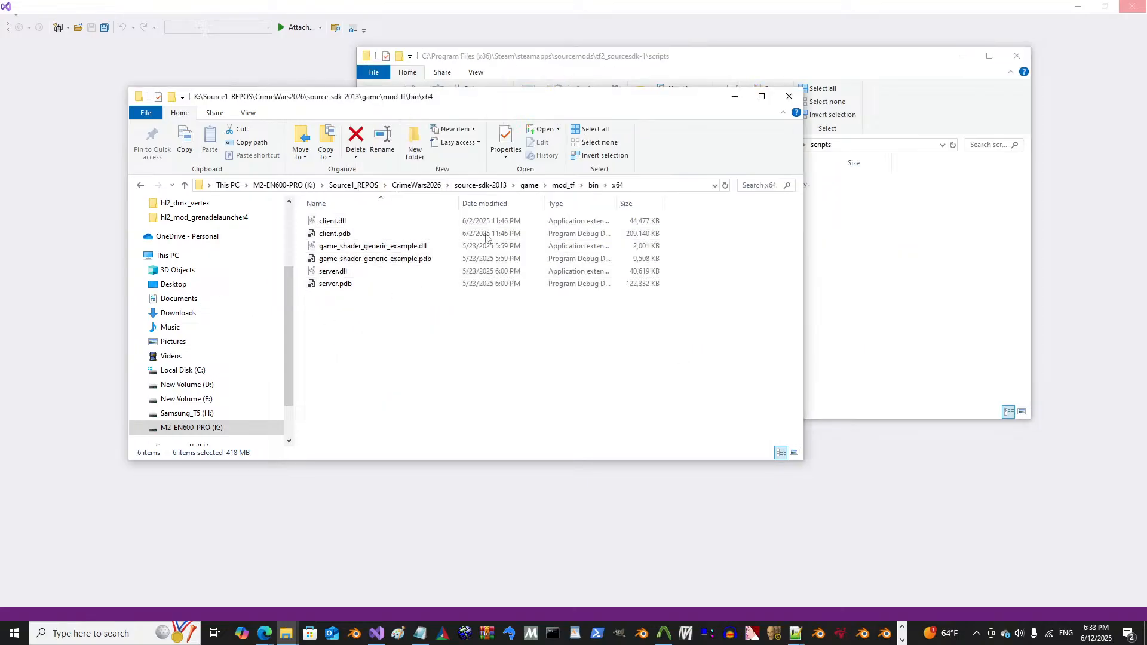
click(562, 185)
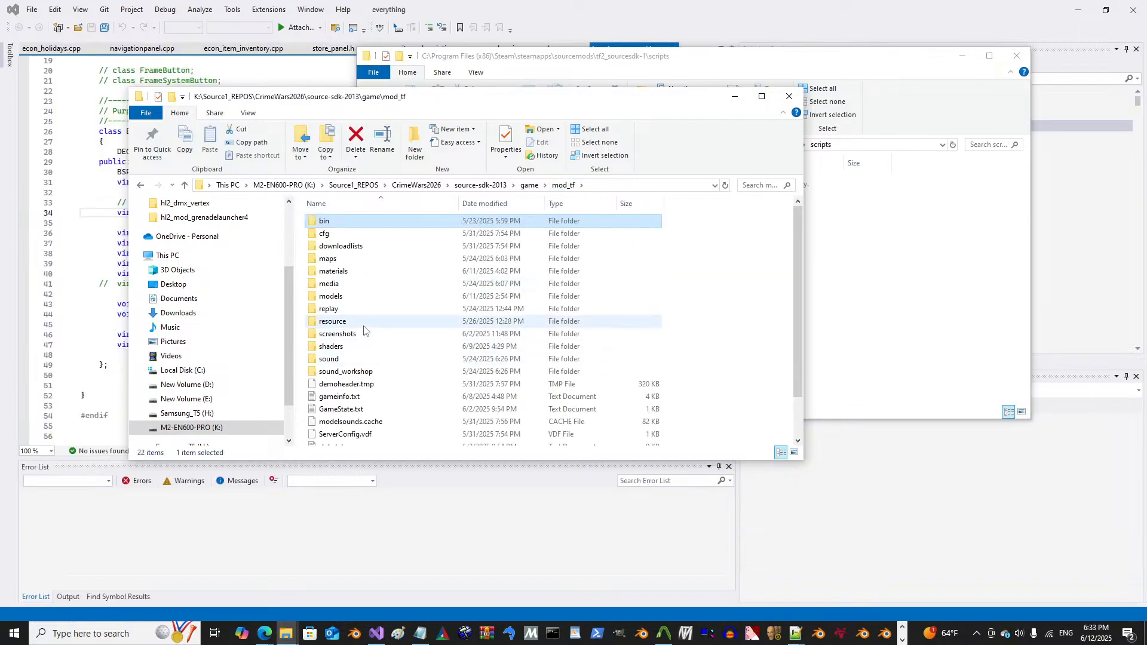
scroll(396, 326, down, 2)
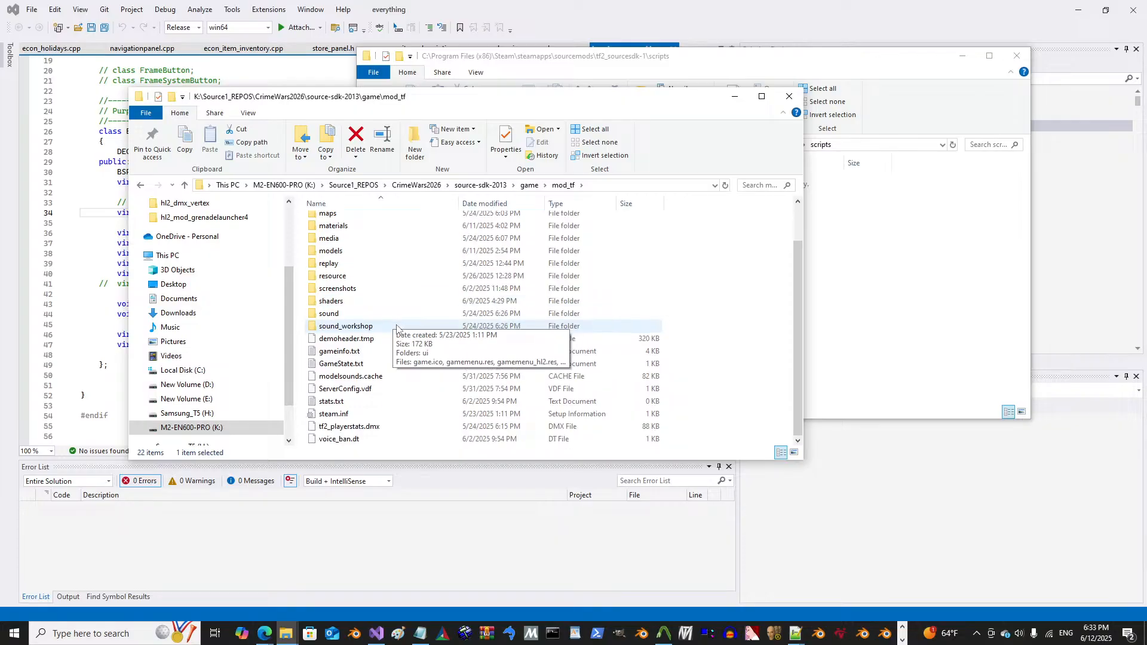
scroll(396, 326, up, 2)
scroll(396, 326, down, 2)
scroll(396, 326, up, 2)
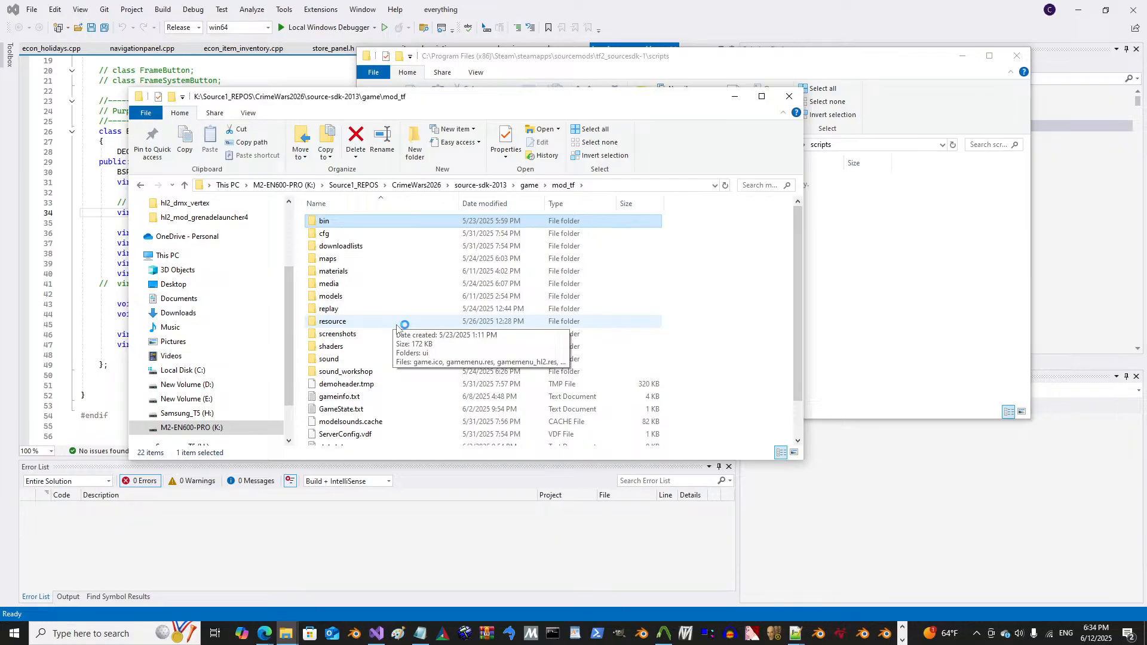
double_click(397, 326)
double_click(390, 222)
key(alt+Left)
key(alt+Left)
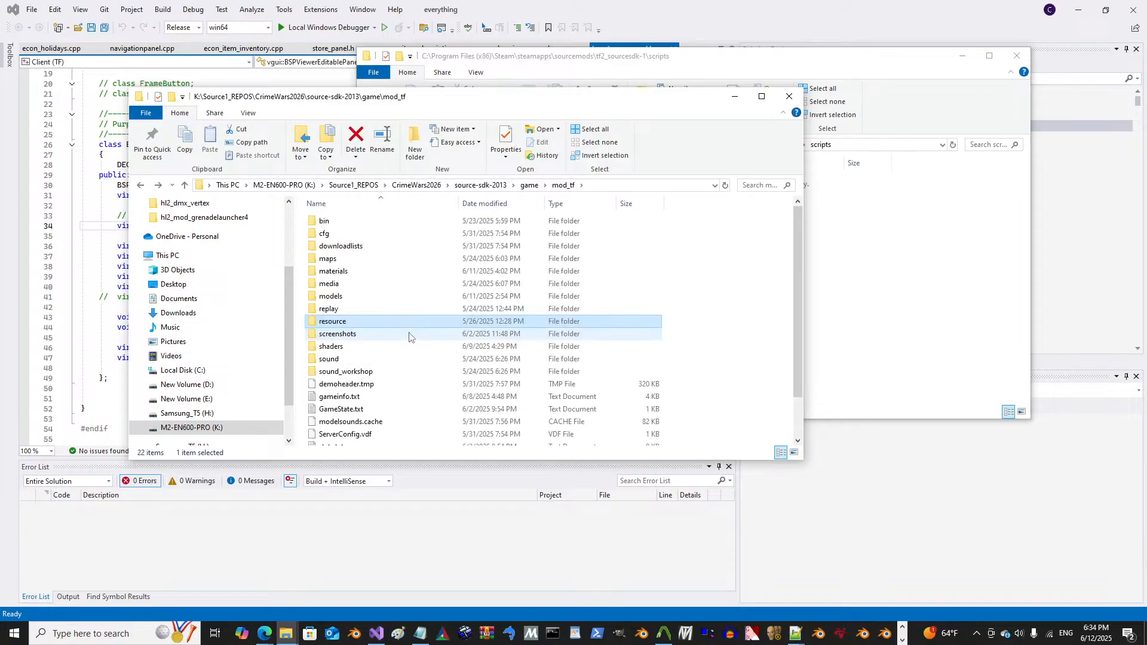
double_click(392, 297)
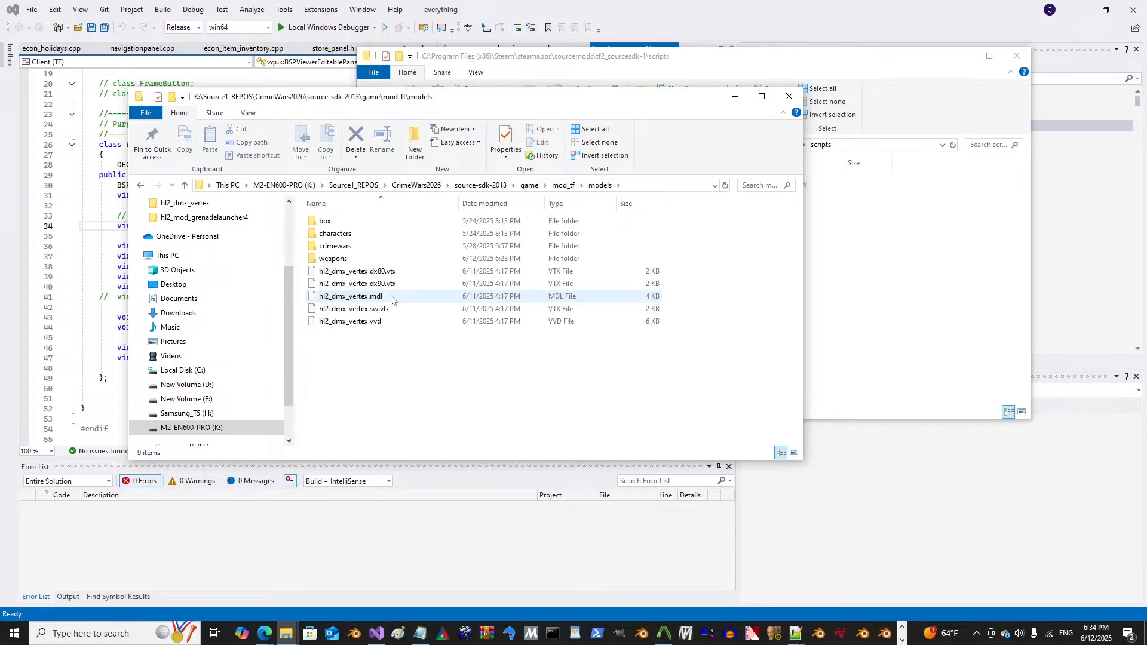
double_click(391, 246)
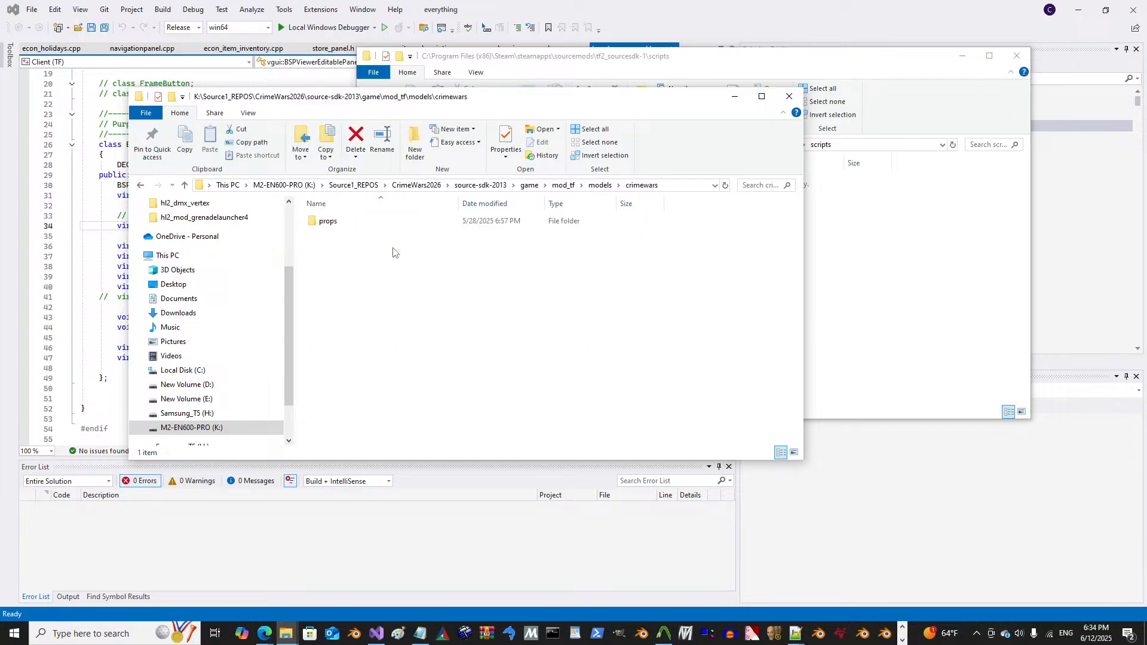
double_click(397, 224)
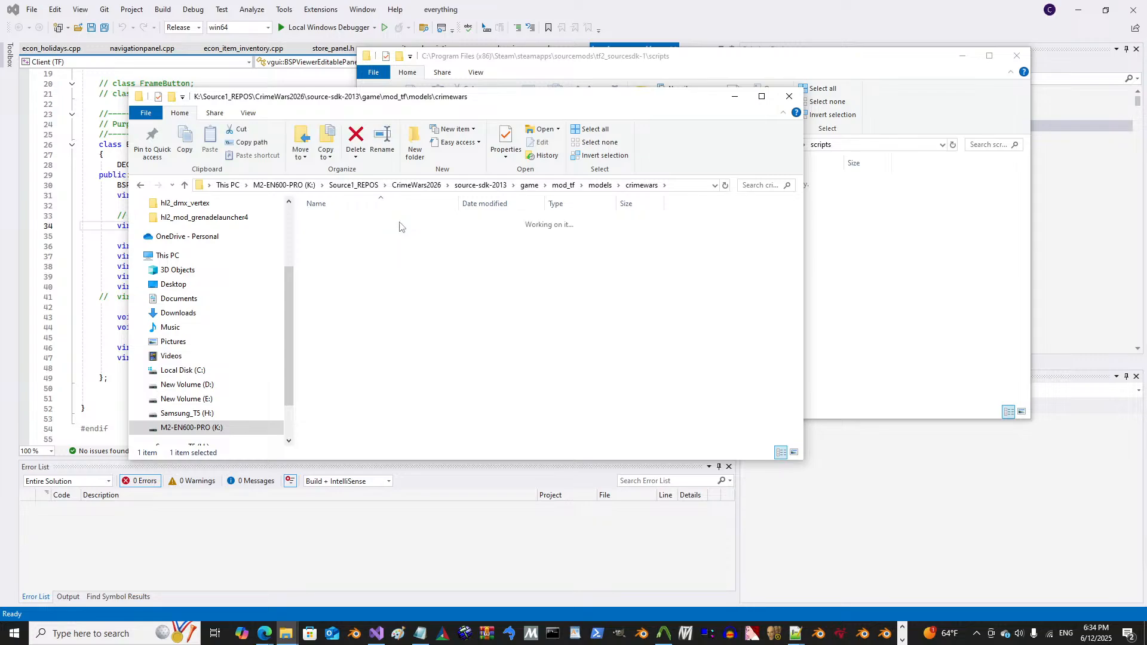
key(alt+Left)
key(alt+Left)
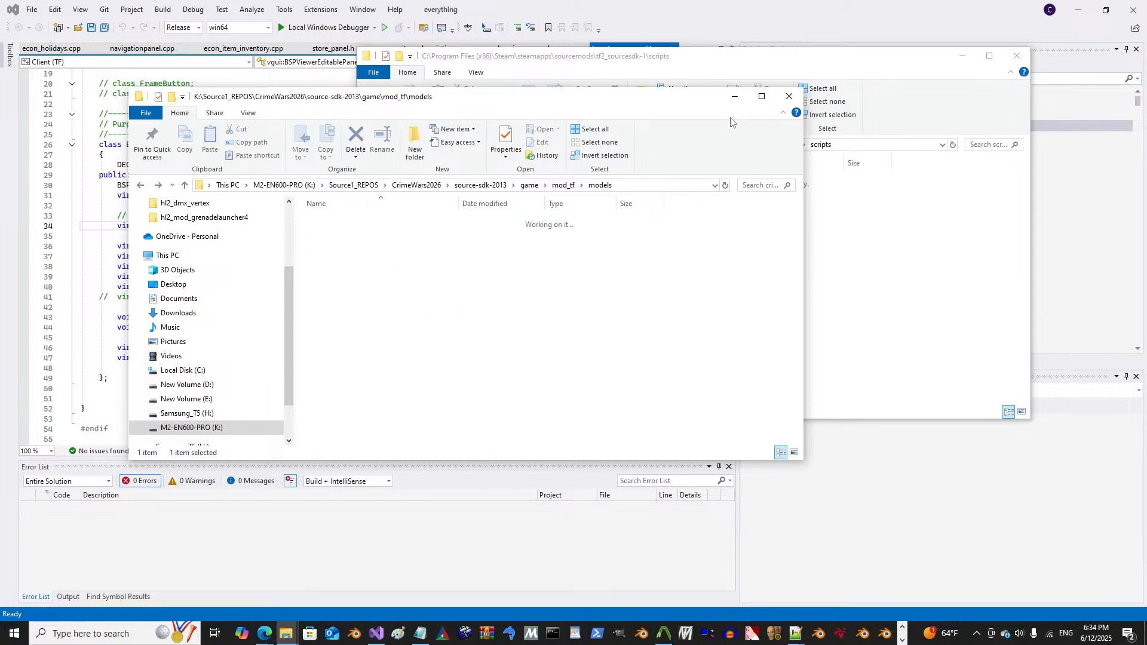
click(735, 97)
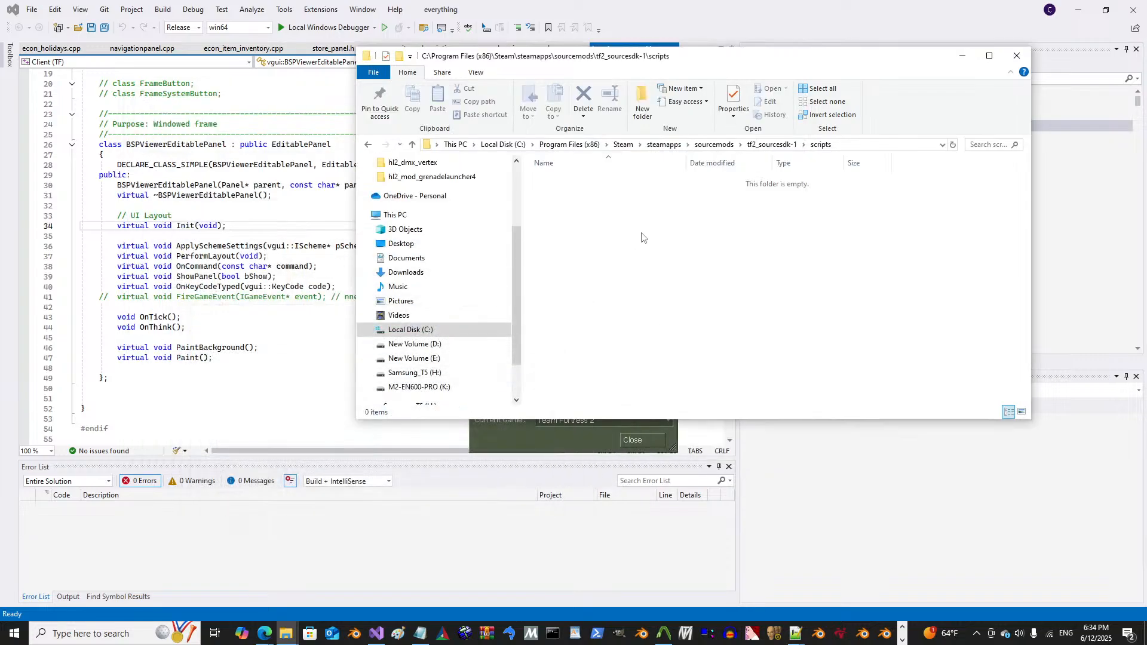
Step: Return to the tf2_sourcesdk-1 root folder and switch to the Source SDK launcher, keeping Team Fortress 2 as the current game
key(alt+Left)
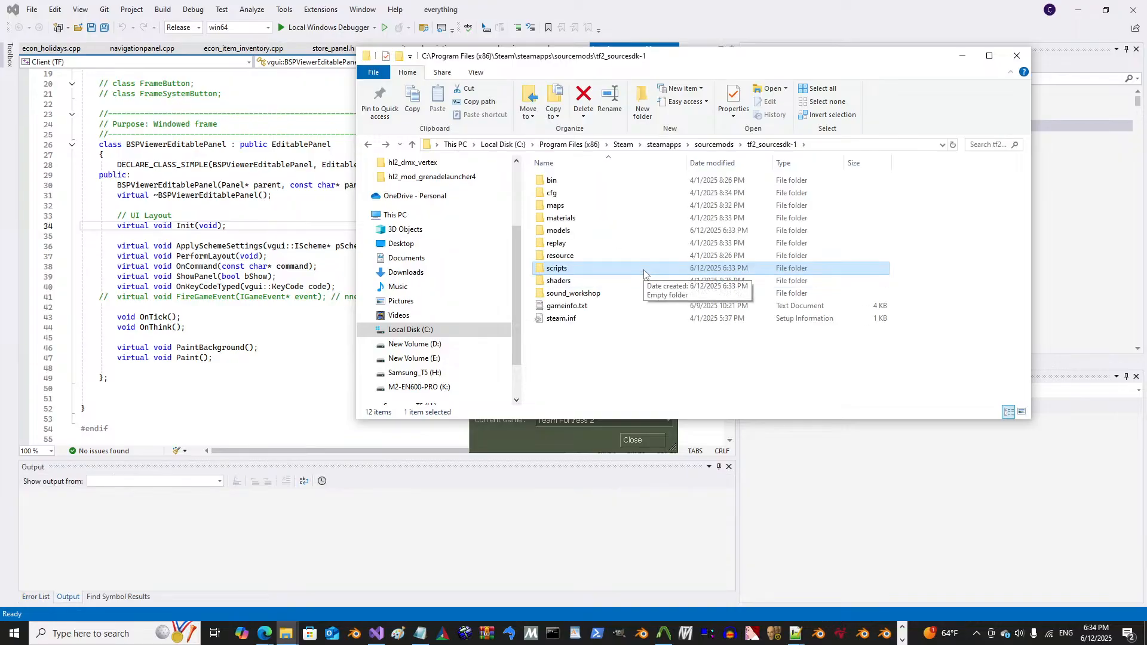
mouse_move(284, 638)
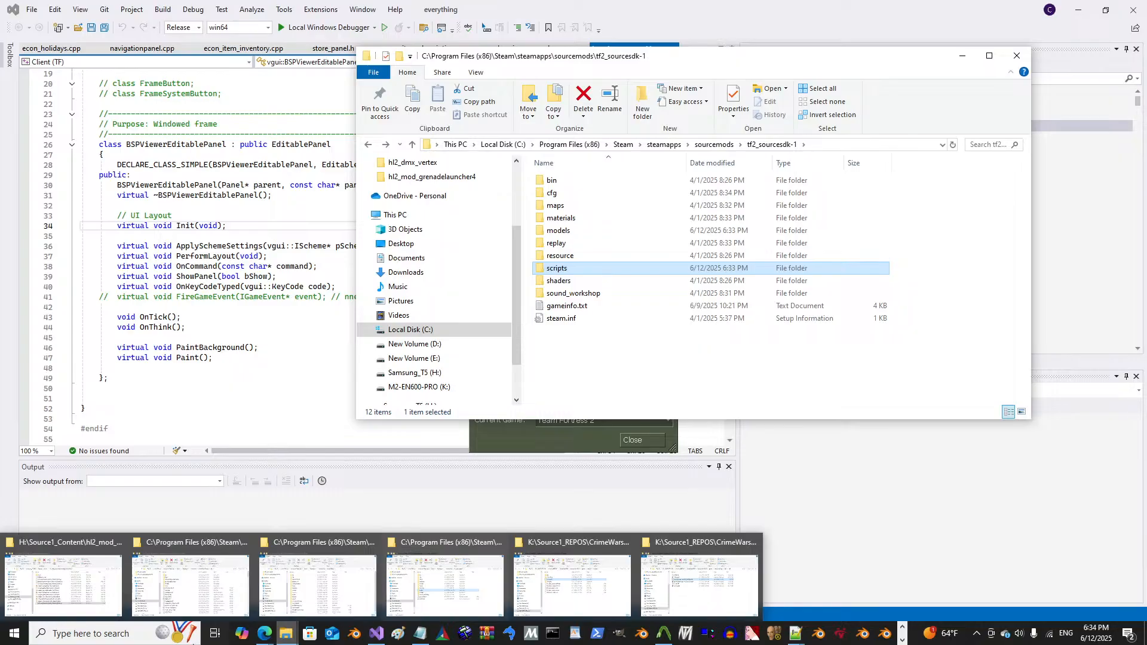
click(600, 365)
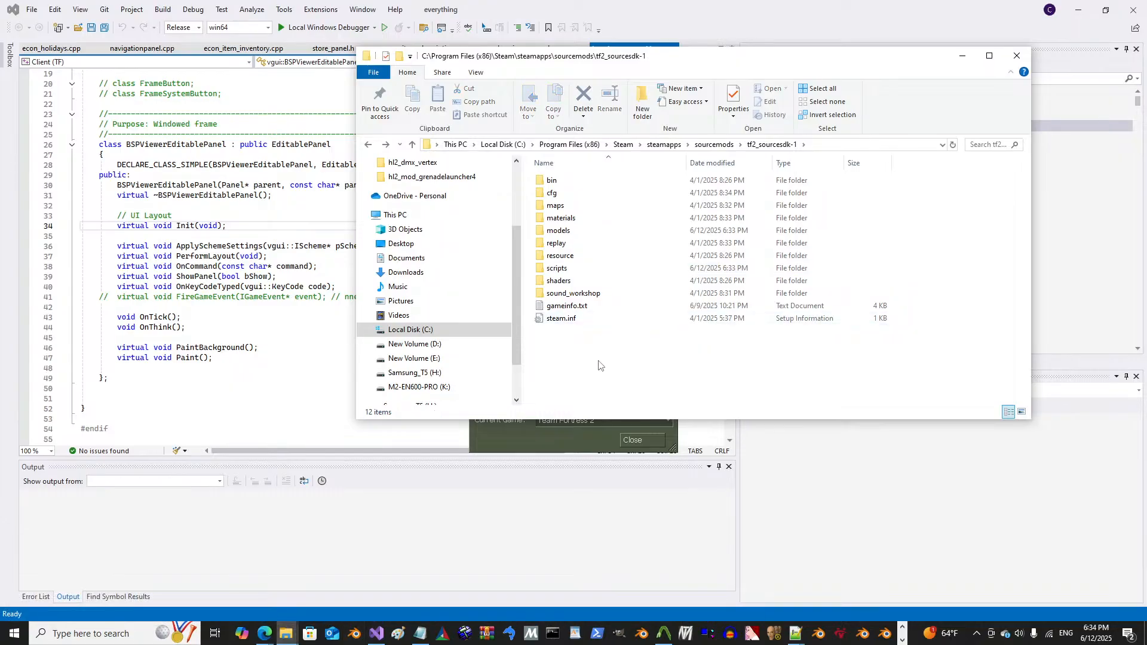
click(570, 421)
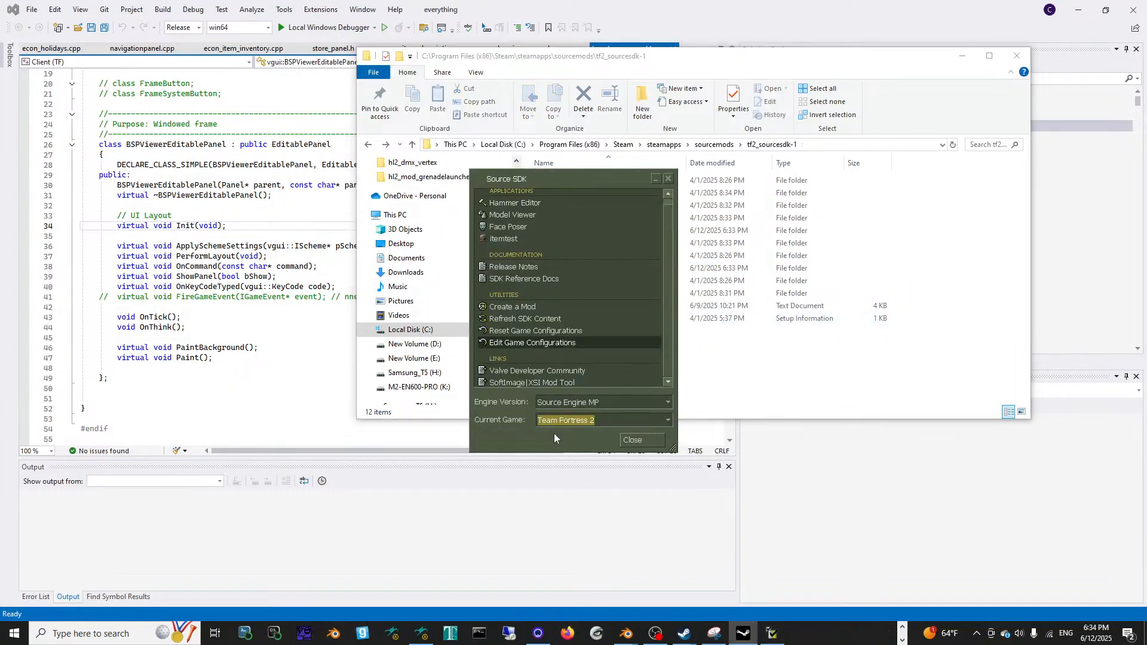
click(568, 417)
click(569, 418)
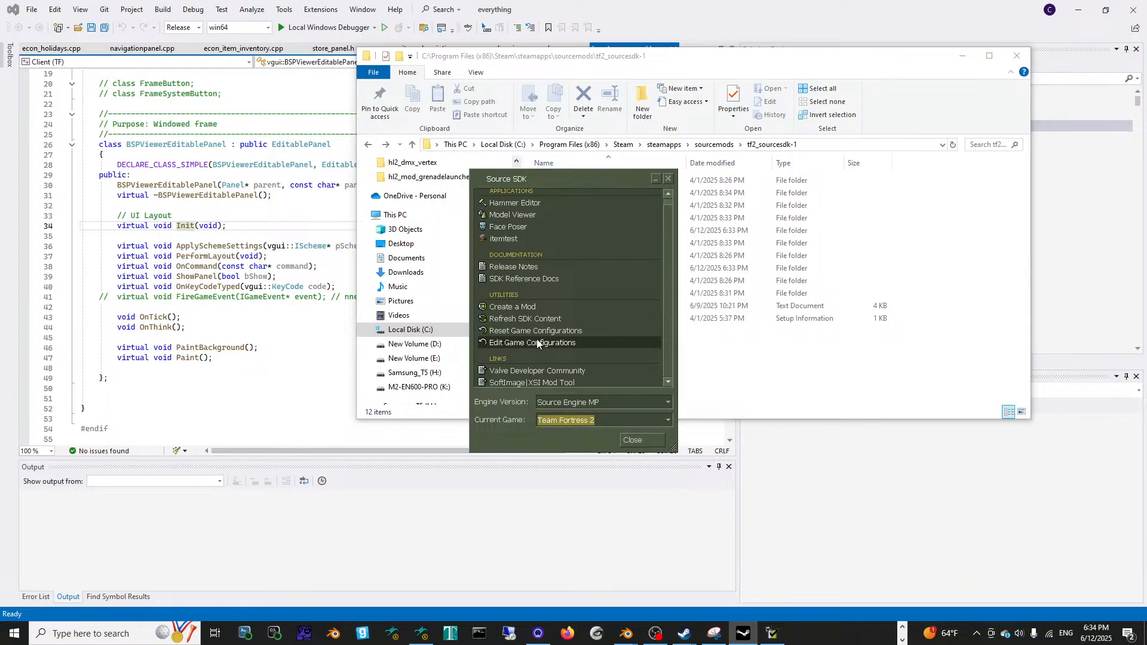
Step: Add a game configuration named tf2_sourcesdk-1 with directory C:\Program Files (x86)\Steam\steamapps\sourcemods\tf2_sourcesdk-1
click(545, 345)
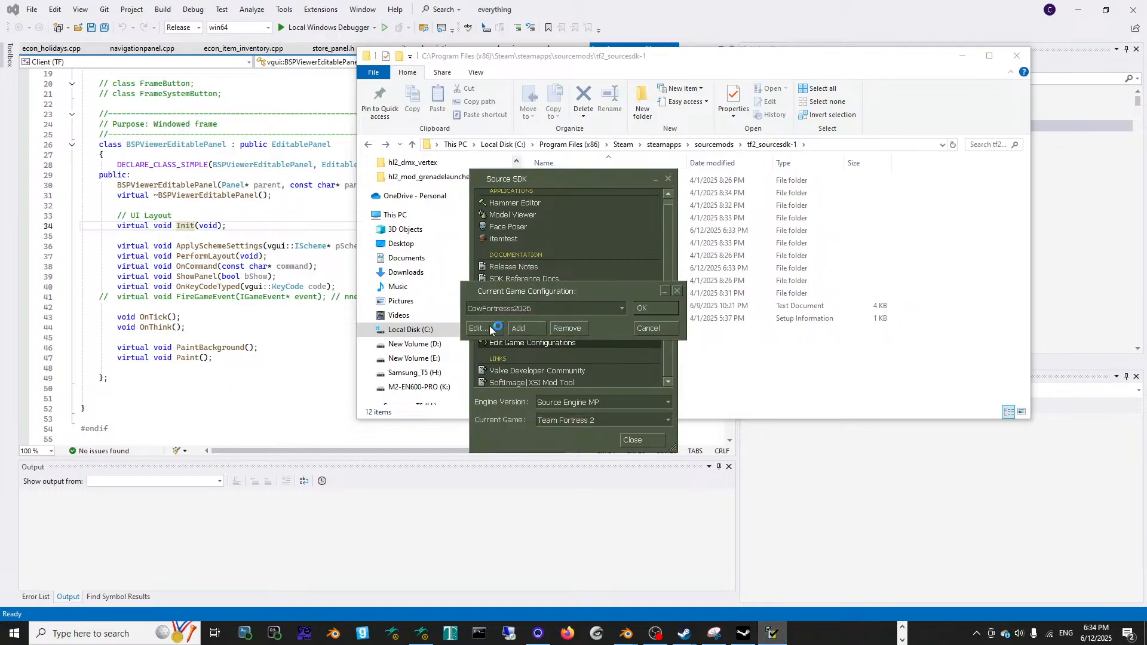
click(538, 329)
click(485, 323)
text(C:\Program Files (x86)\Steam\steamapps\sourcemods\tf2_sourcesdk-1)
drag(598, 322, 717, 323)
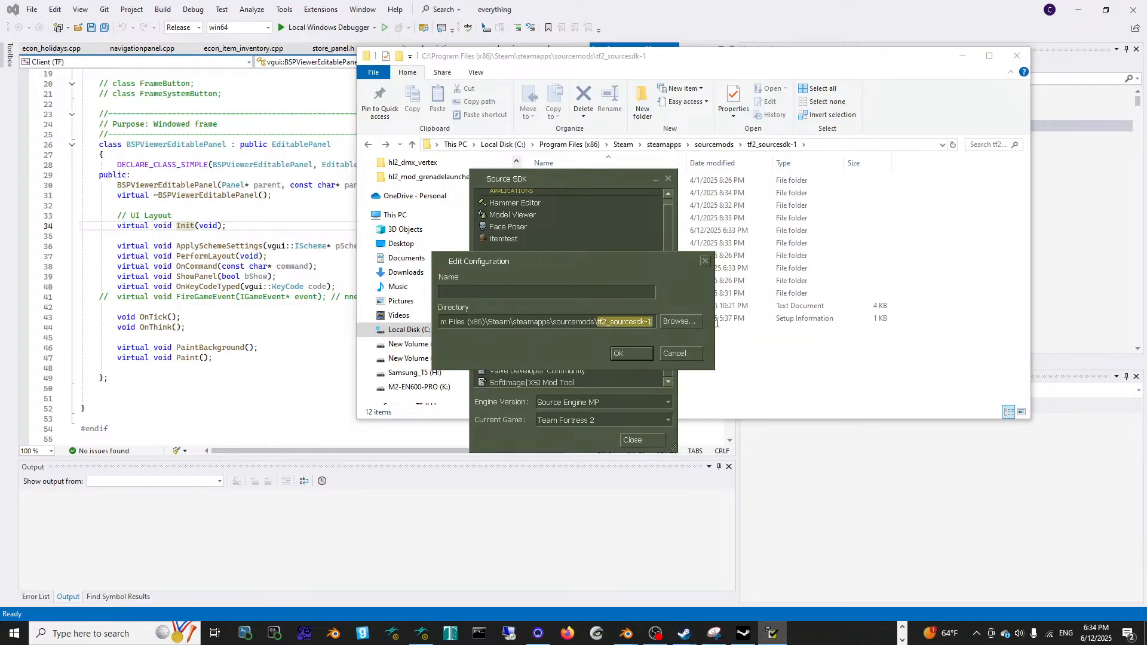
key(ctrl+c)
click(567, 292)
key(ctrl+v)
click(635, 353)
click(647, 312)
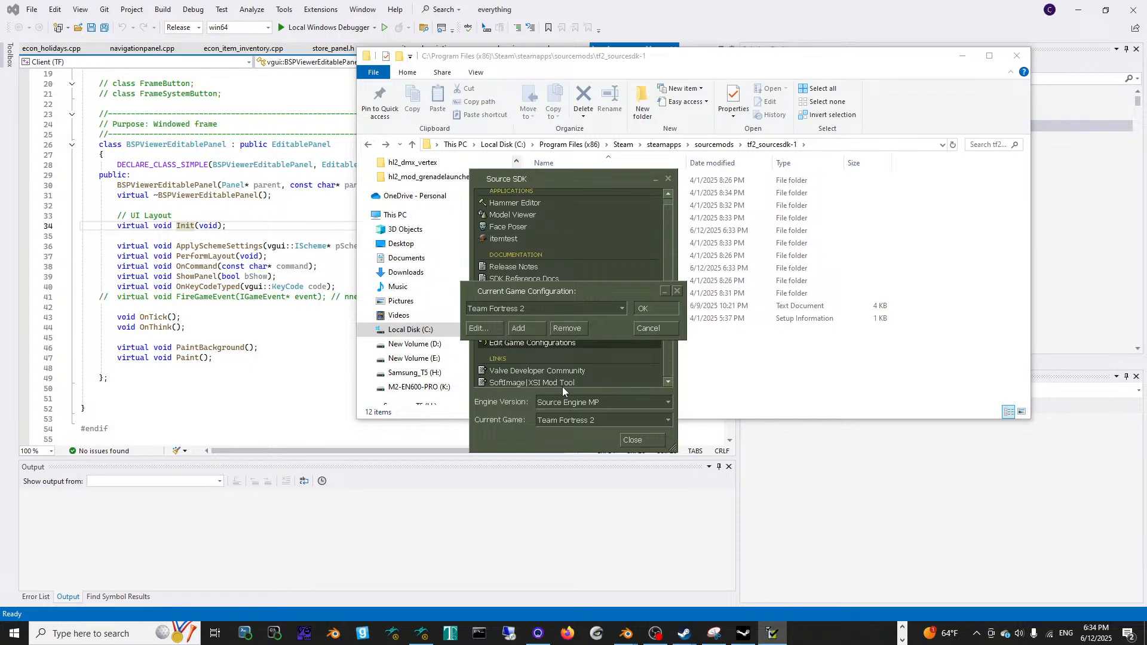
Step: Switch to Visual Studio and open the Debugging properties of the Client (TF) project
click(222, 256)
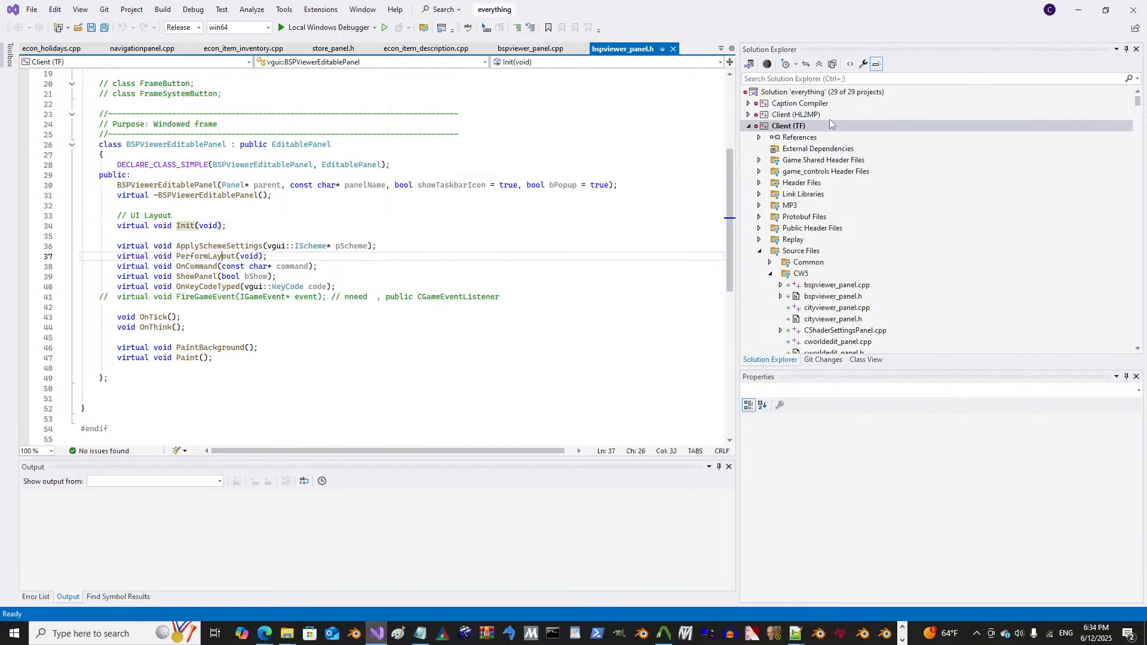
click(834, 364)
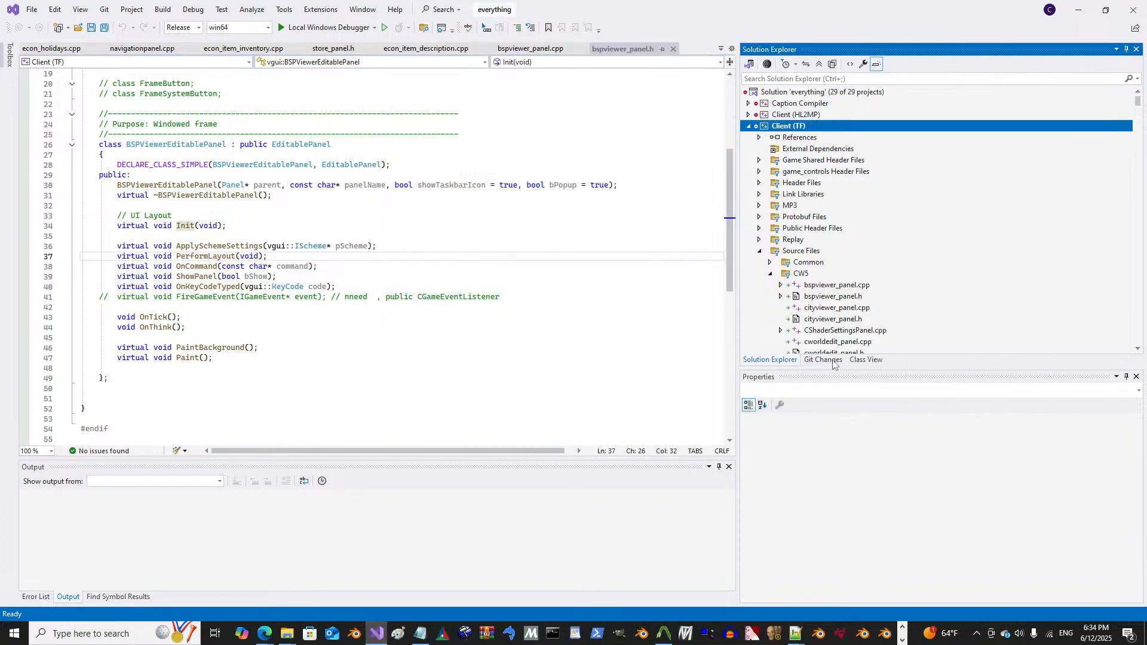
right_click(783, 132)
click(818, 610)
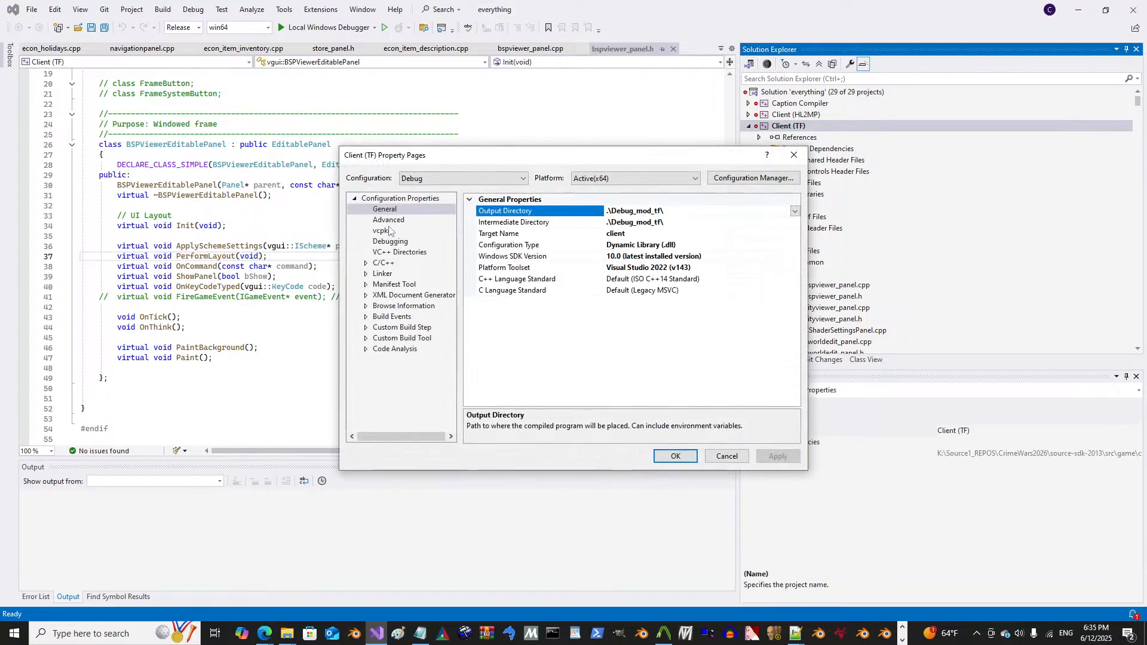
click(394, 229)
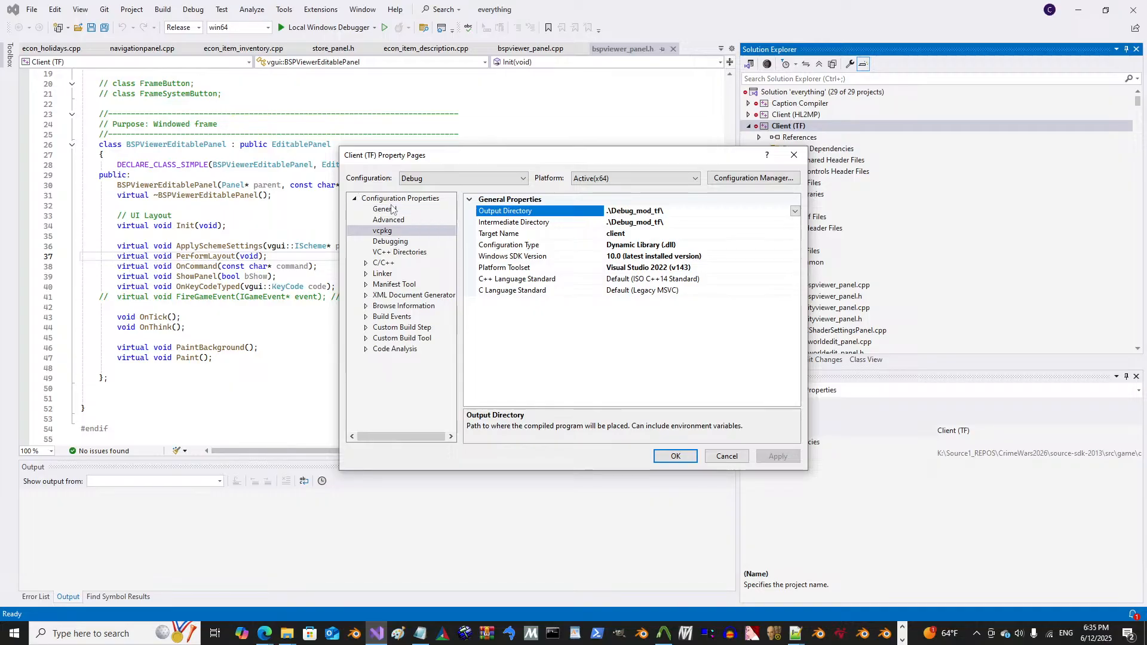
click(439, 241)
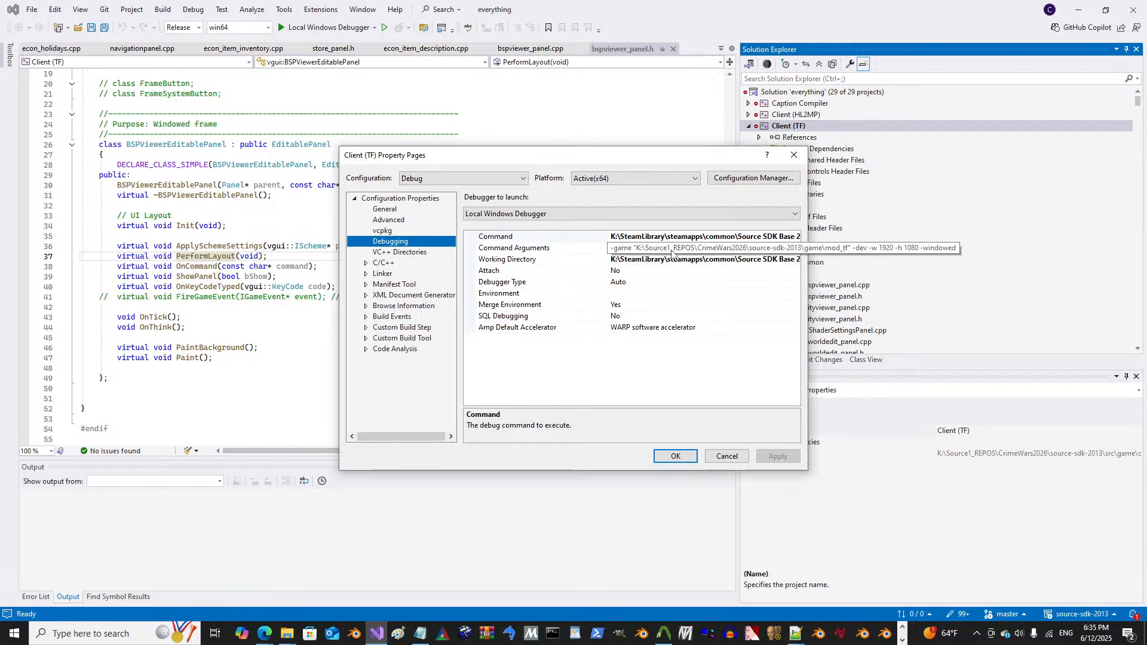
Step: Change the -game path in Client (TF)'s debugging command arguments to "tf2_sourcesdk-1", keeping -dev -w 1920 -h 1080 -windowed, and apply it
click(671, 250)
drag(637, 248, 799, 249)
key(BackSpace)
drag(698, 249, 673, 248)
key(ctrl+v)
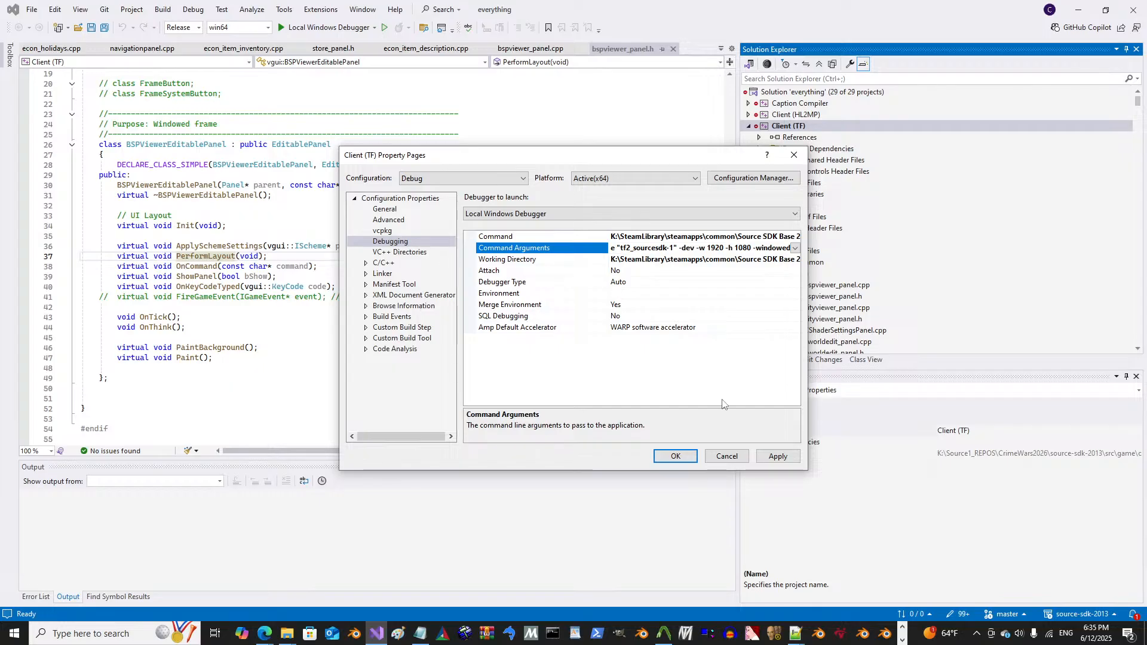
click(787, 456)
click(686, 457)
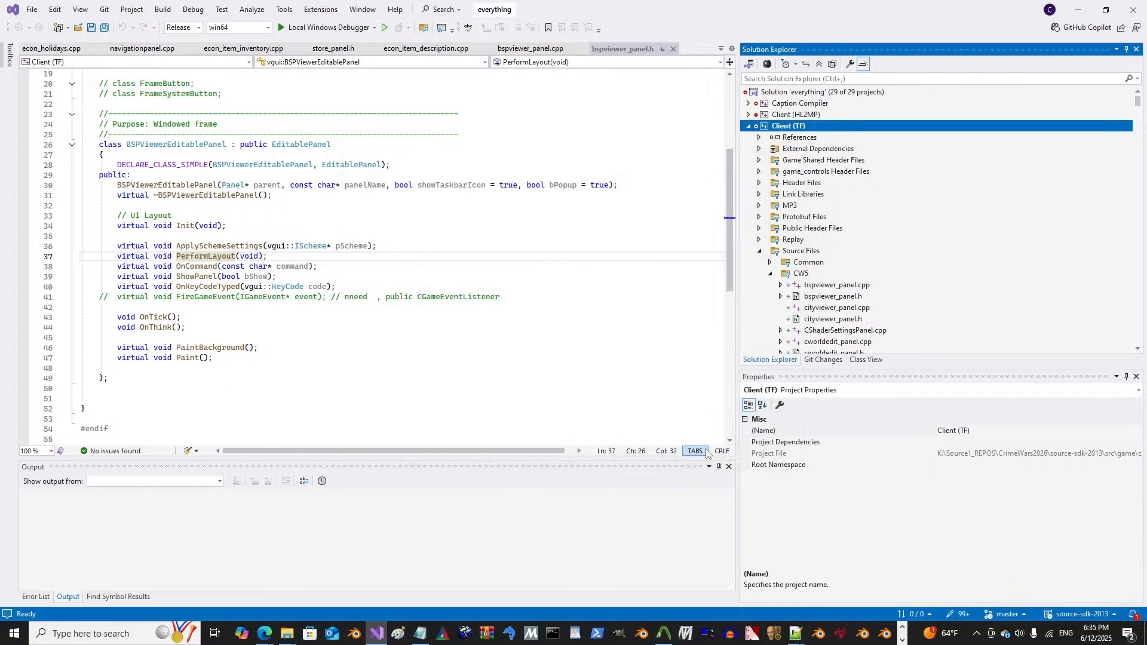
Step: Build and start debugging the solution, declining to run the last successful build
click(549, 233)
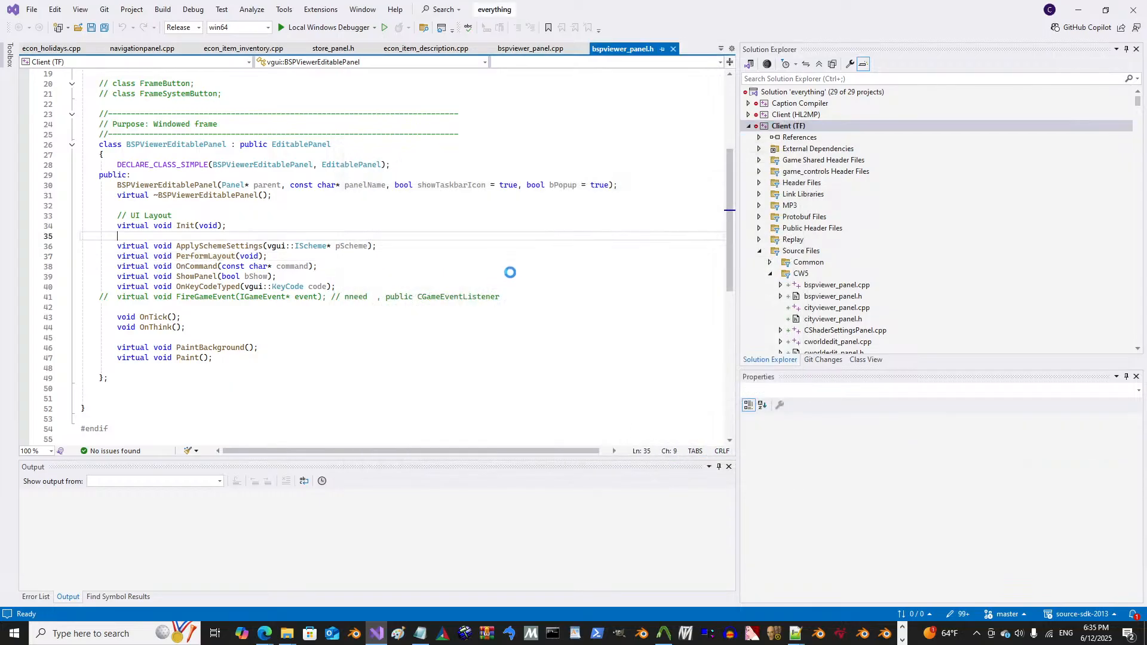
key(F5)
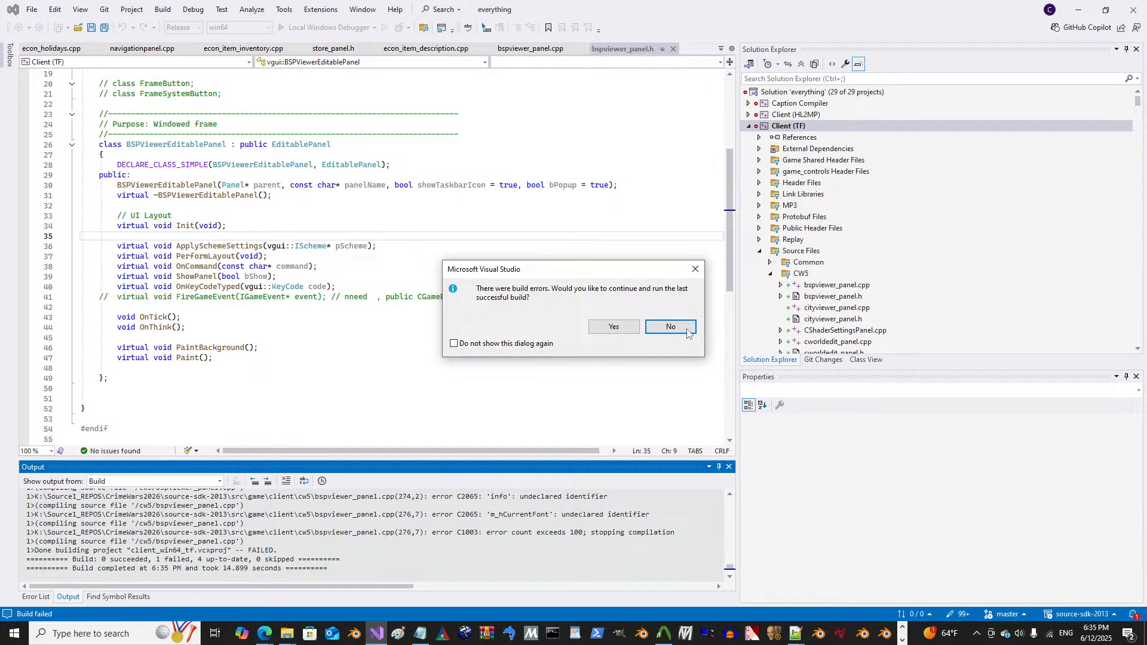
click(684, 333)
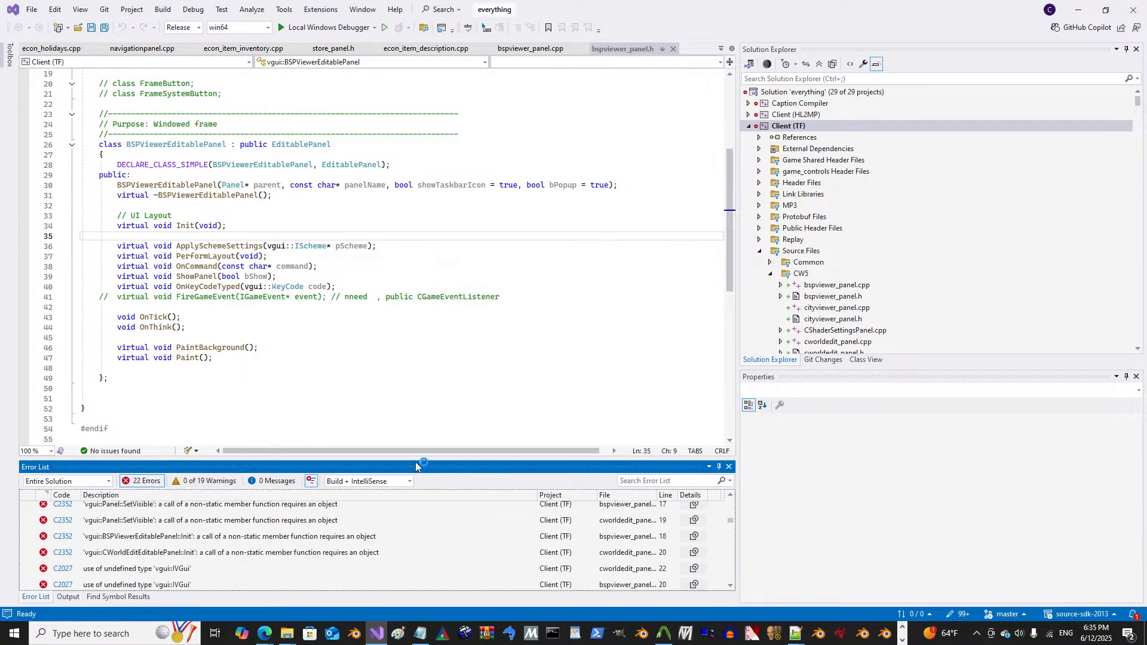
Step: Enlarge the Error List and go to the "SetShowSingle" error in bspviewer_panel.cpp
drag(415, 462, 413, 342)
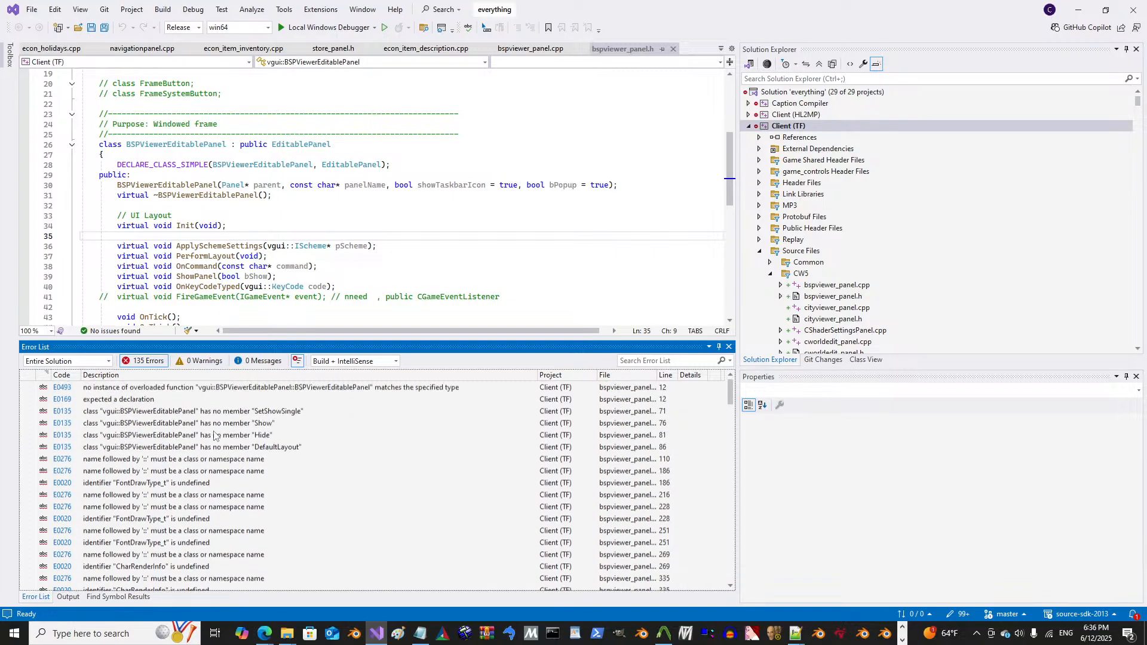
click(229, 414)
double_click(229, 418)
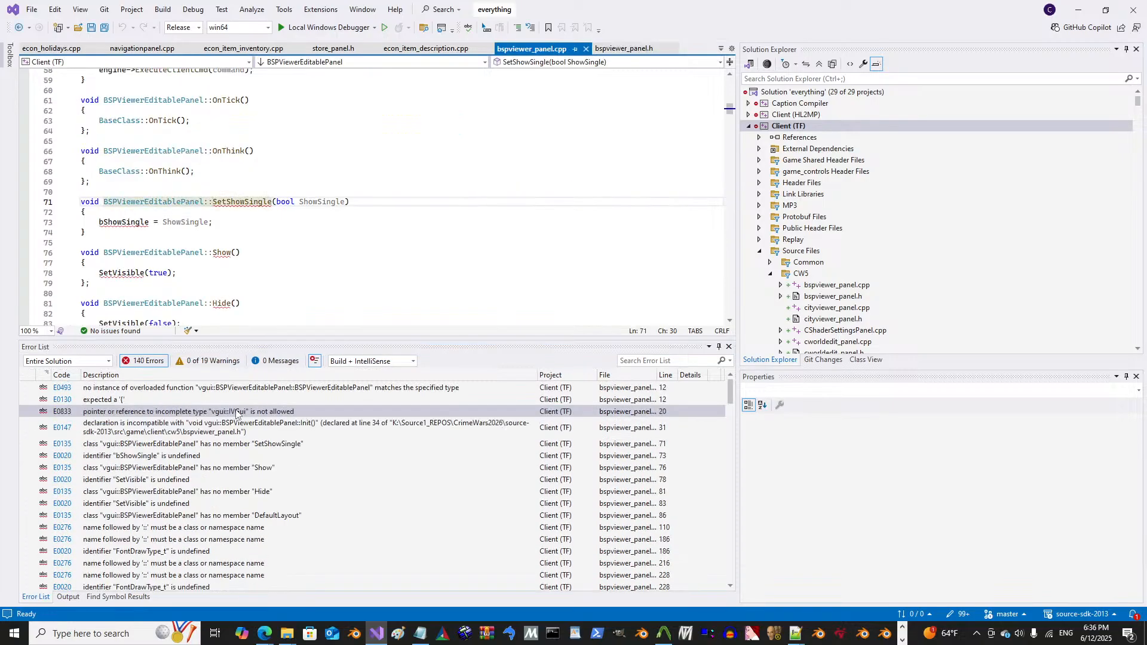
Step: Comment out the SetShowSingle, Show, Hide and DefaultLayout functions as one block in bspviewer_panel.cpp and save the file
click(118, 192)
text(/**/)
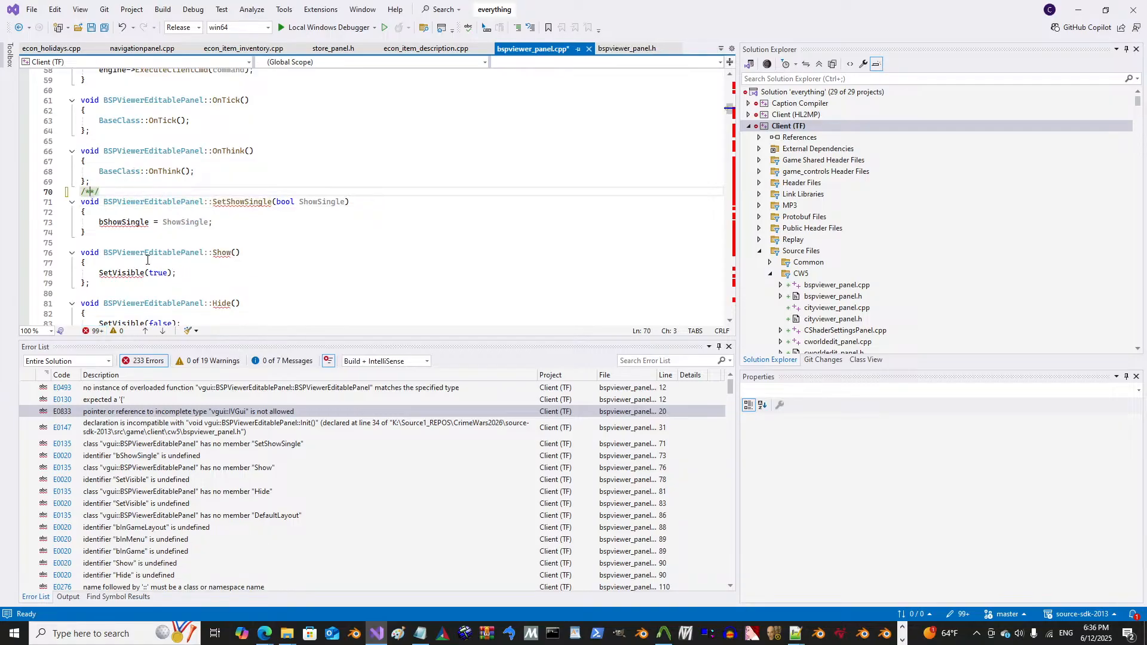
scroll(170, 239, down, 1)
key(shift+End)
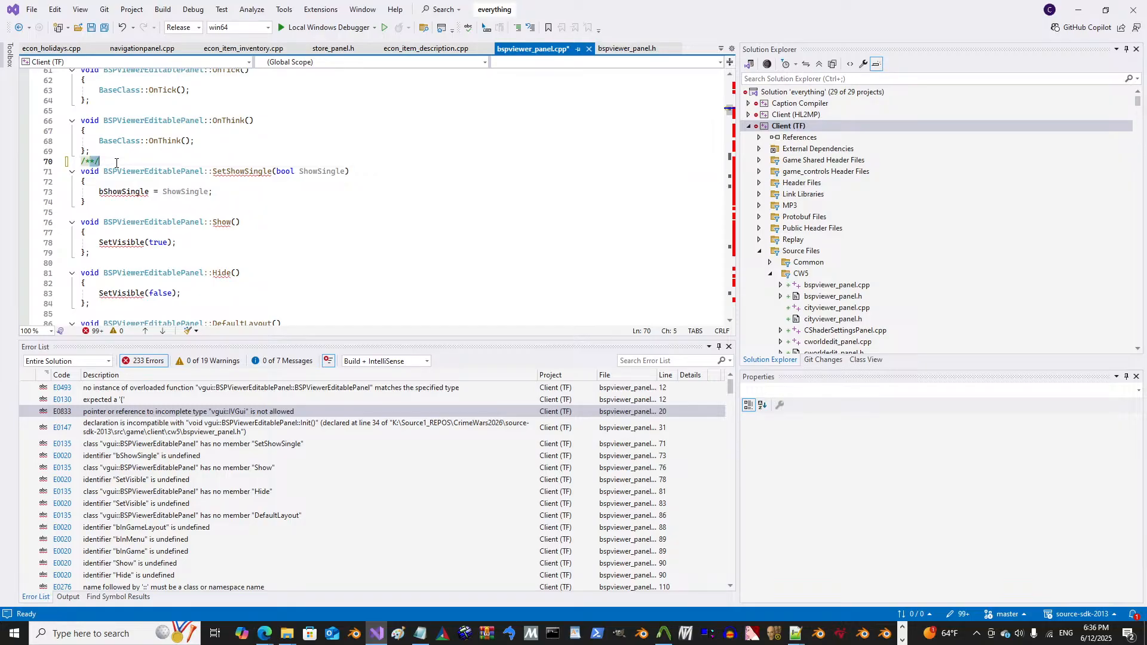
key(Delete)
scroll(133, 217, down, 6)
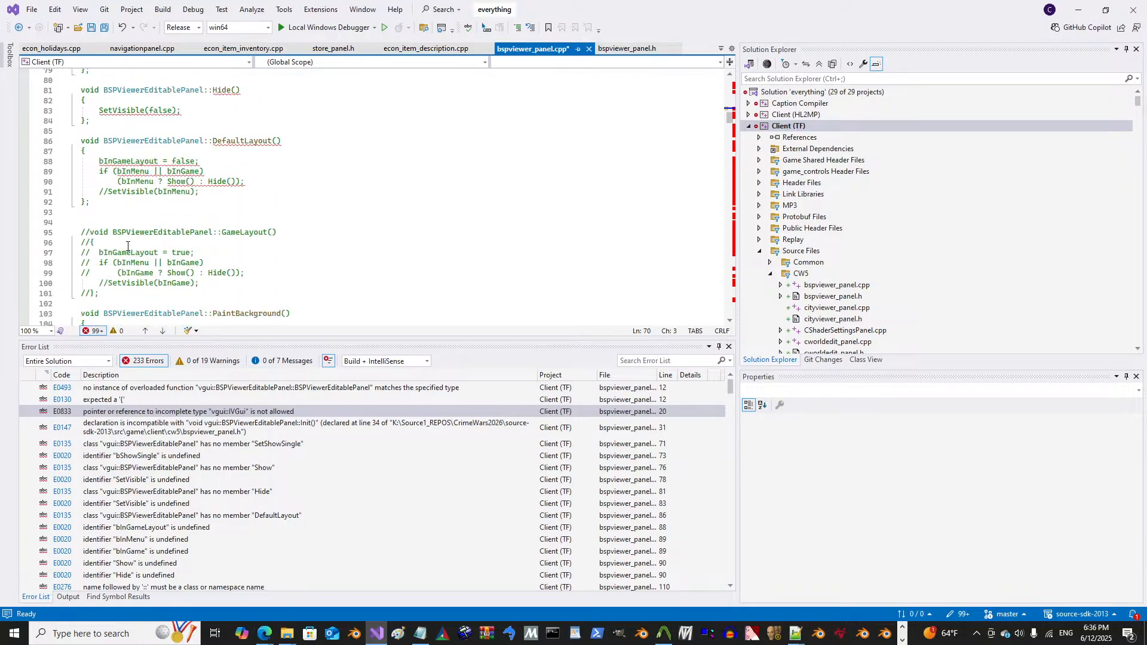
click(124, 212)
text(*/)
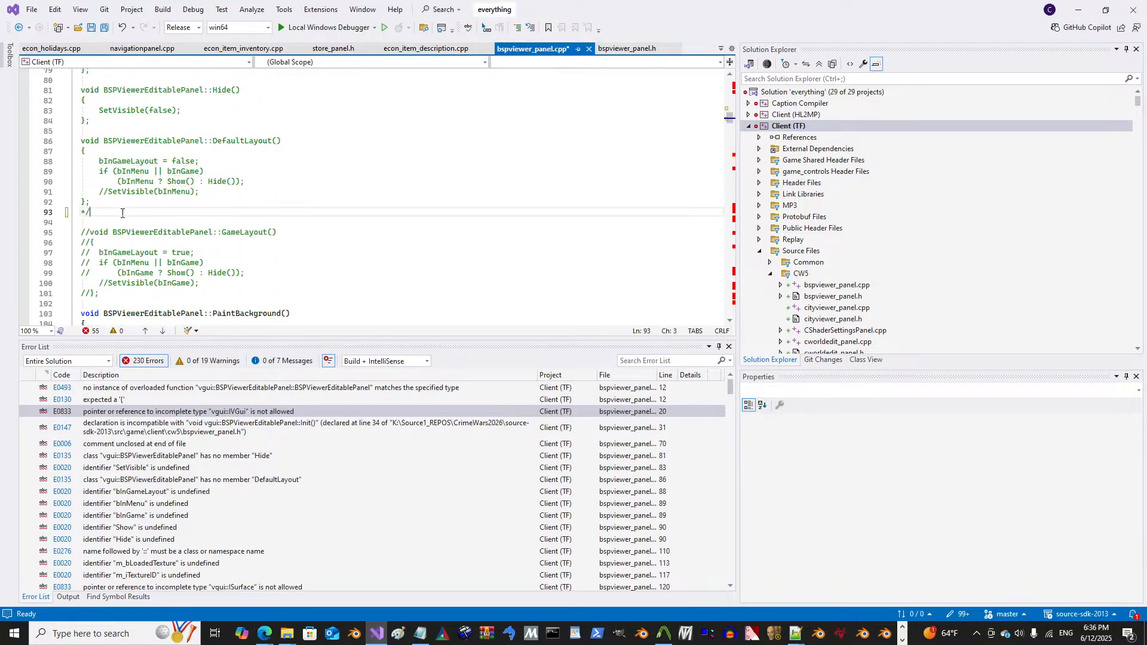
key(ctrl+s)
click(146, 245)
Step: Review the remaining code of bspviewer_panel.cpp, from the Paint function down to DrawRenderCharFromInfo, for the flagged errors
scroll(146, 248, down, 11)
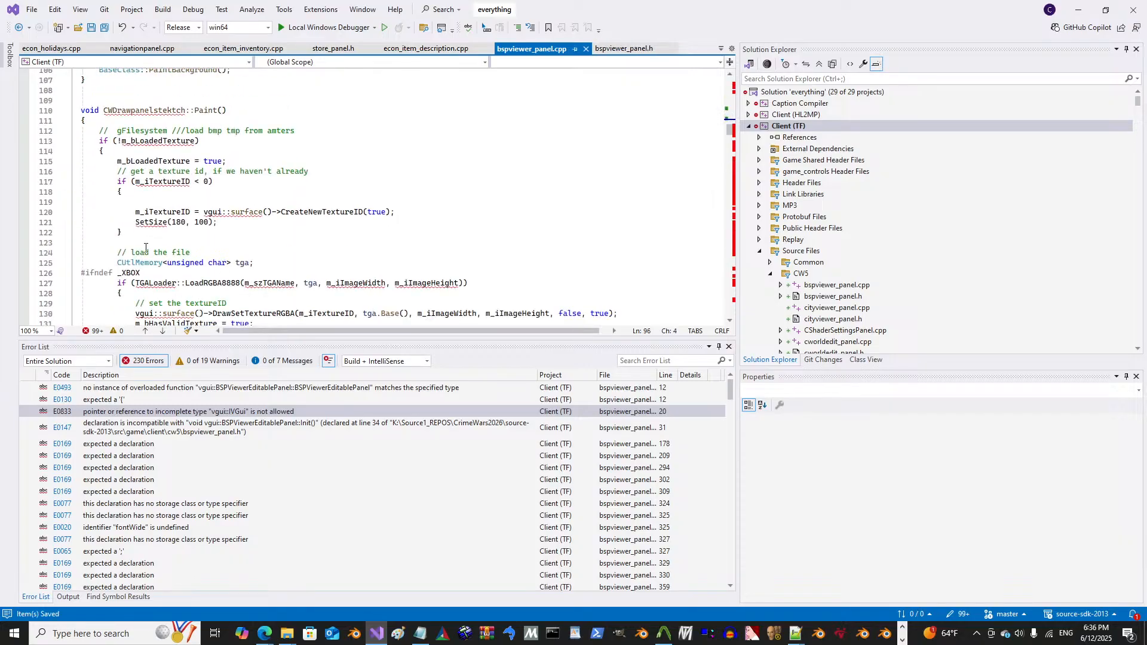
scroll(146, 250, down, 3)
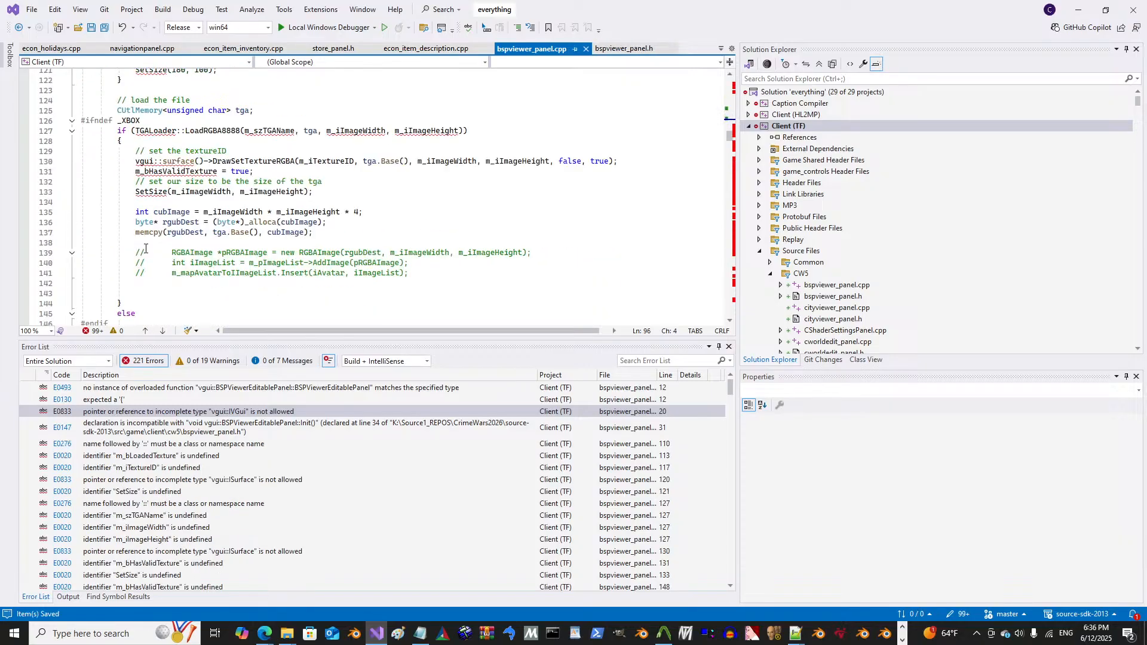
scroll(146, 248, up, 1)
scroll(146, 248, down, 15)
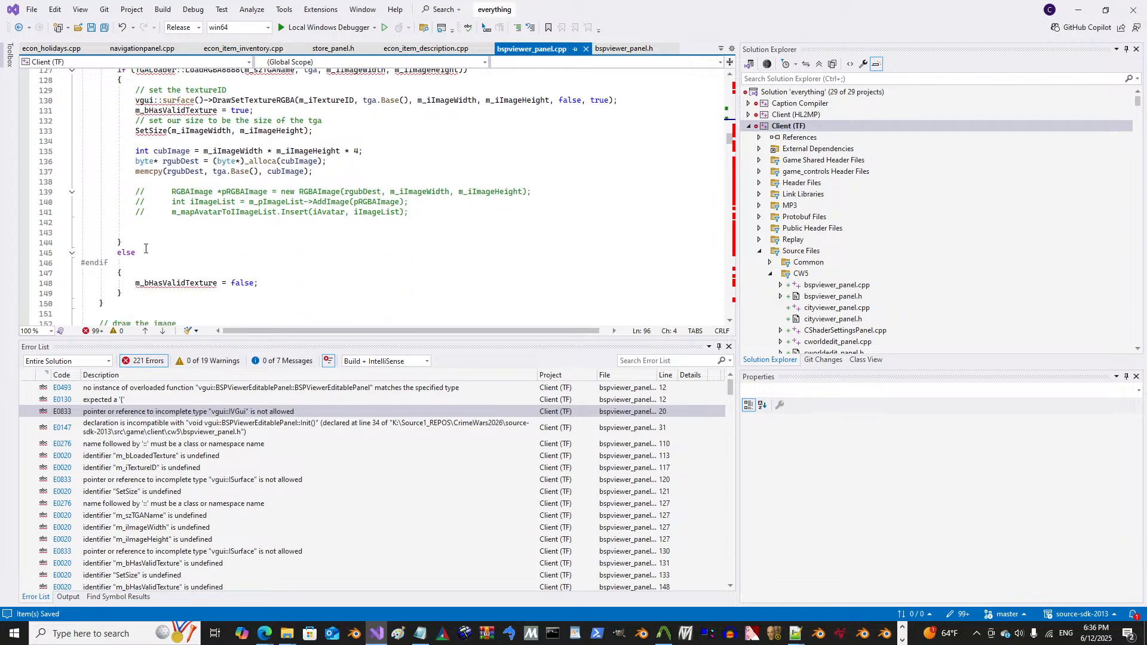
scroll(146, 248, down, 8)
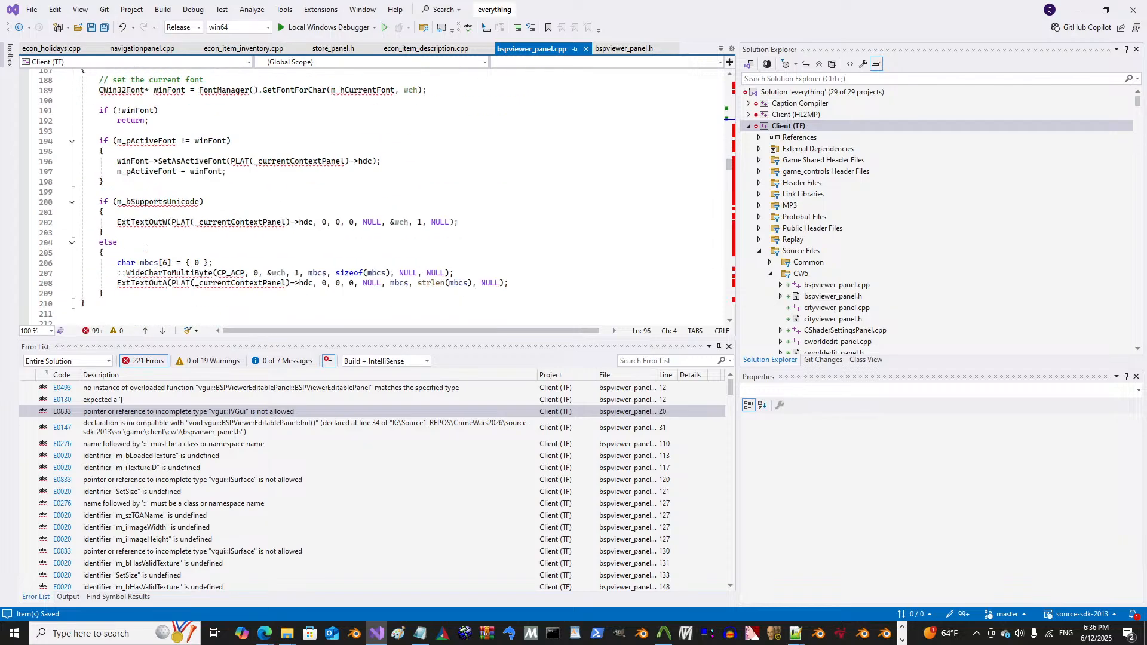
scroll(150, 241, down, 18)
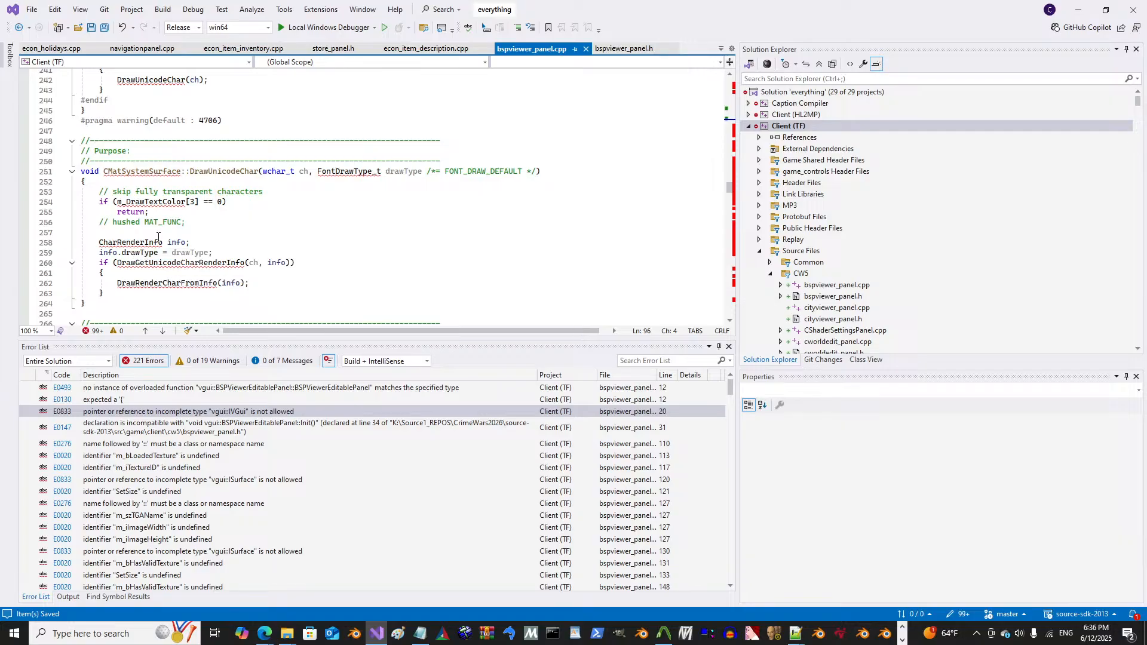
scroll(156, 237, down, 4)
scroll(161, 235, down, 20)
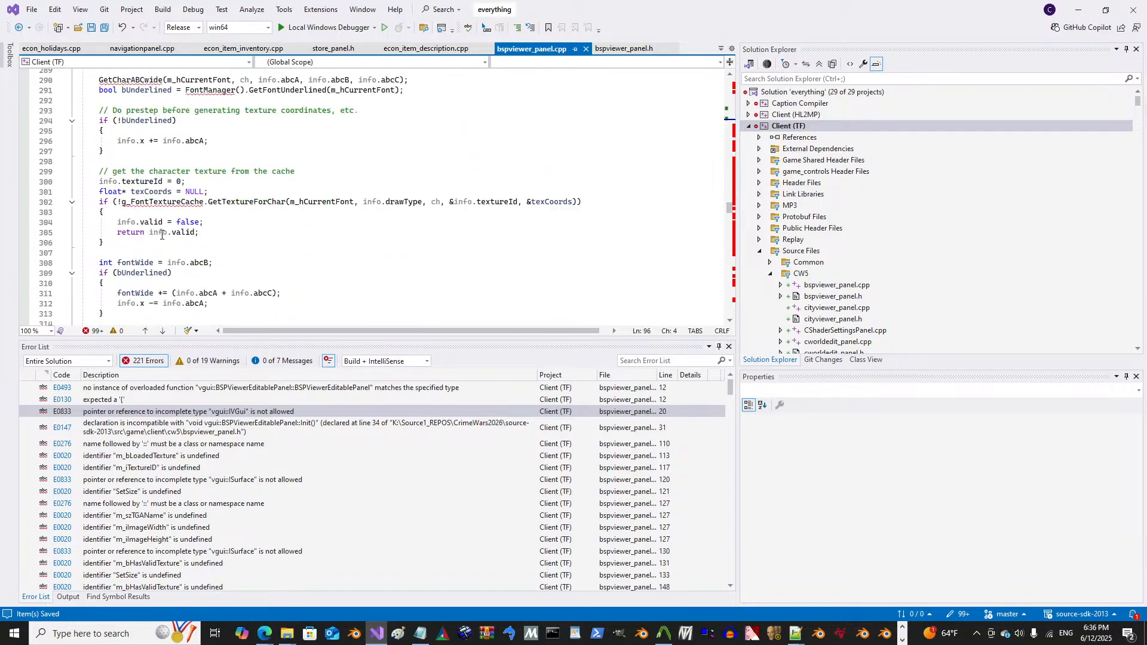
scroll(162, 234, down, 8)
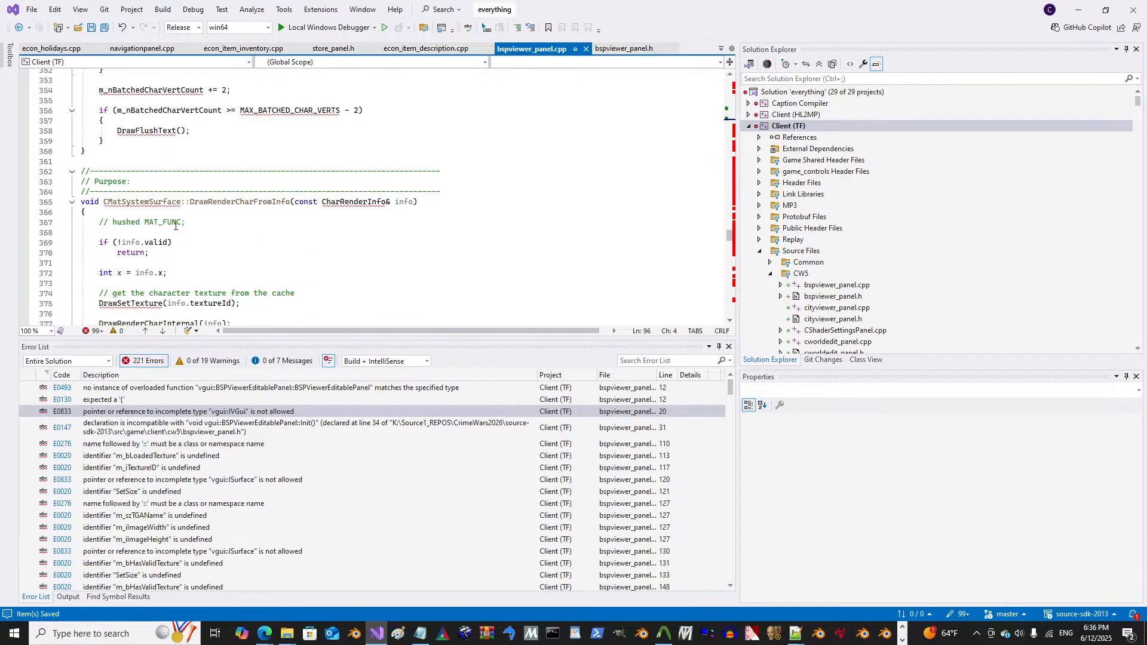
Step: Minimize Visual Studio and select the KCrimeWarsTest1 game configuration in Source SDK
click(1088, 9)
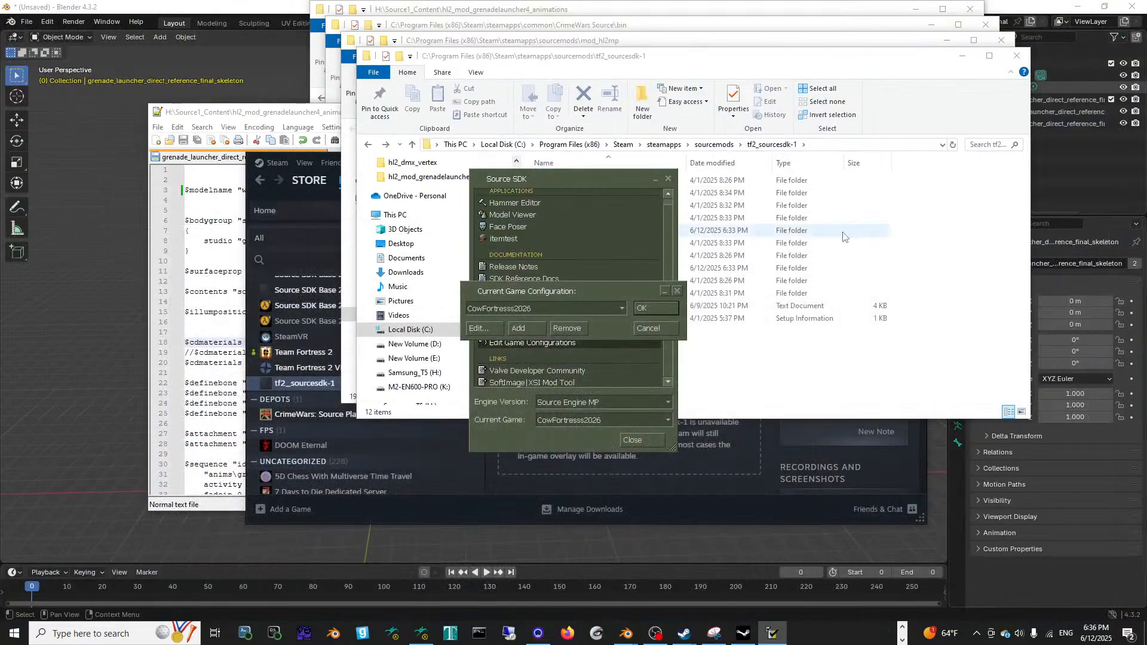
click(553, 307)
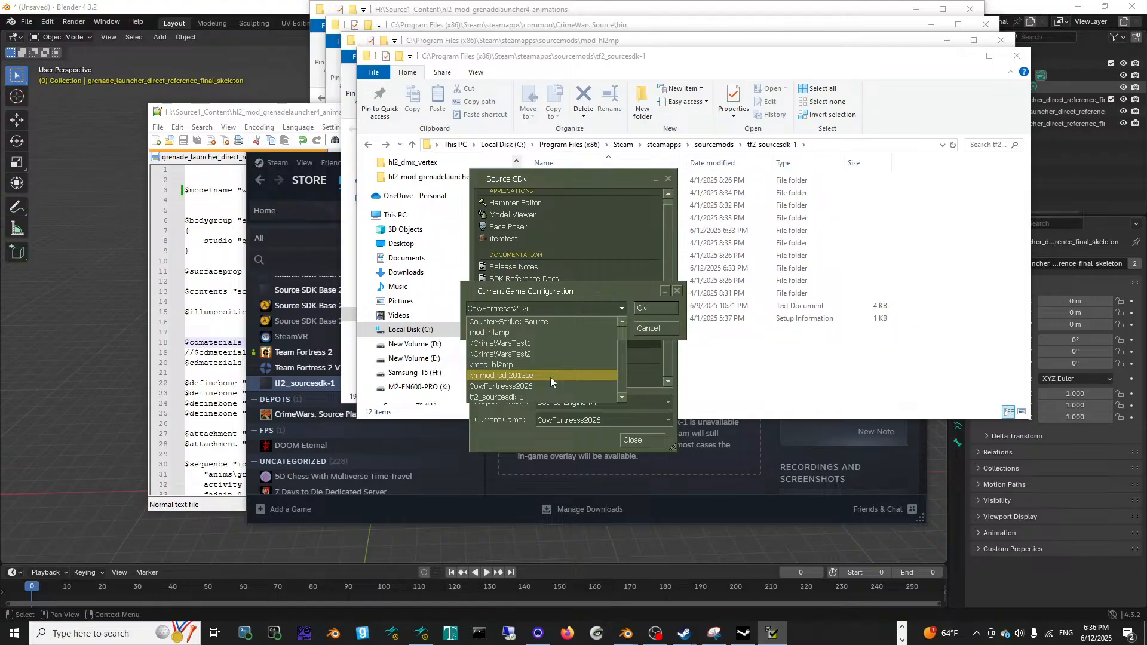
click(550, 343)
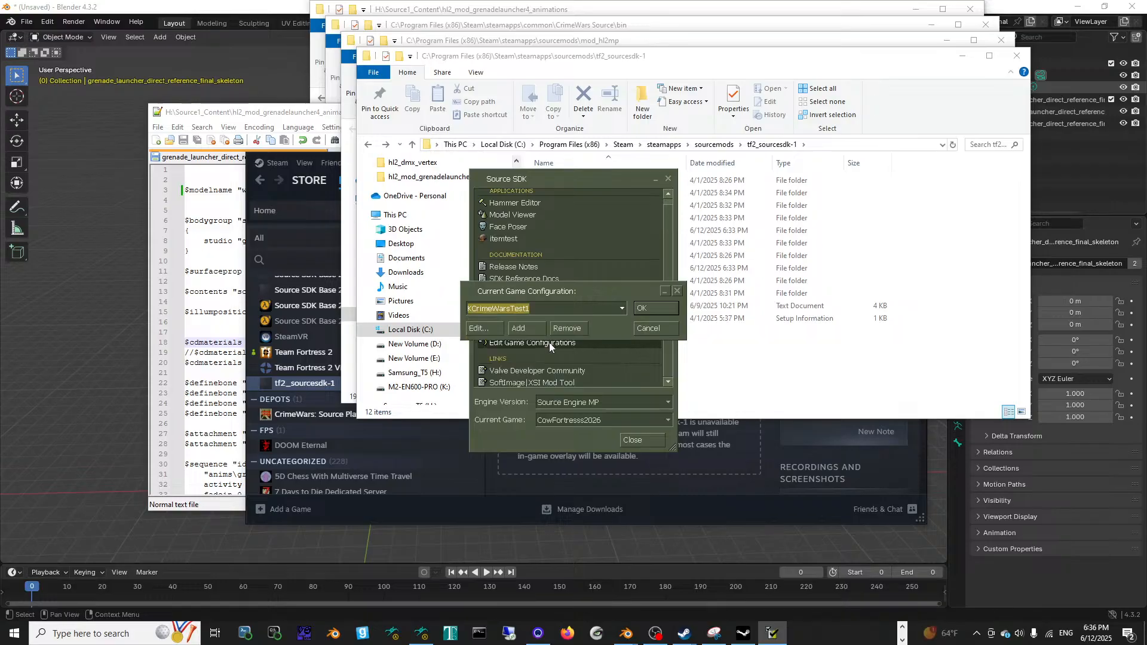
Step: Open the KCrimeWarsTest1 configuration for editing, copy its directory path and accept the dialog
click(493, 326)
drag(650, 322, 447, 321)
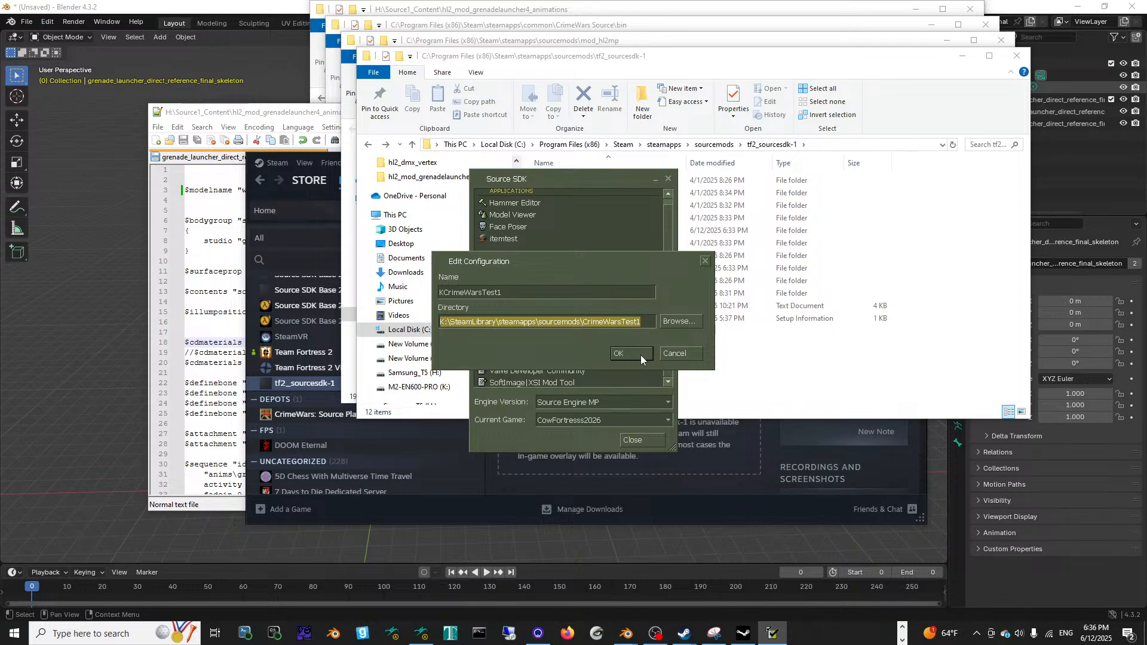
right_click(591, 323)
click(600, 343)
drag(636, 321, 424, 317)
key(ctrl+v)
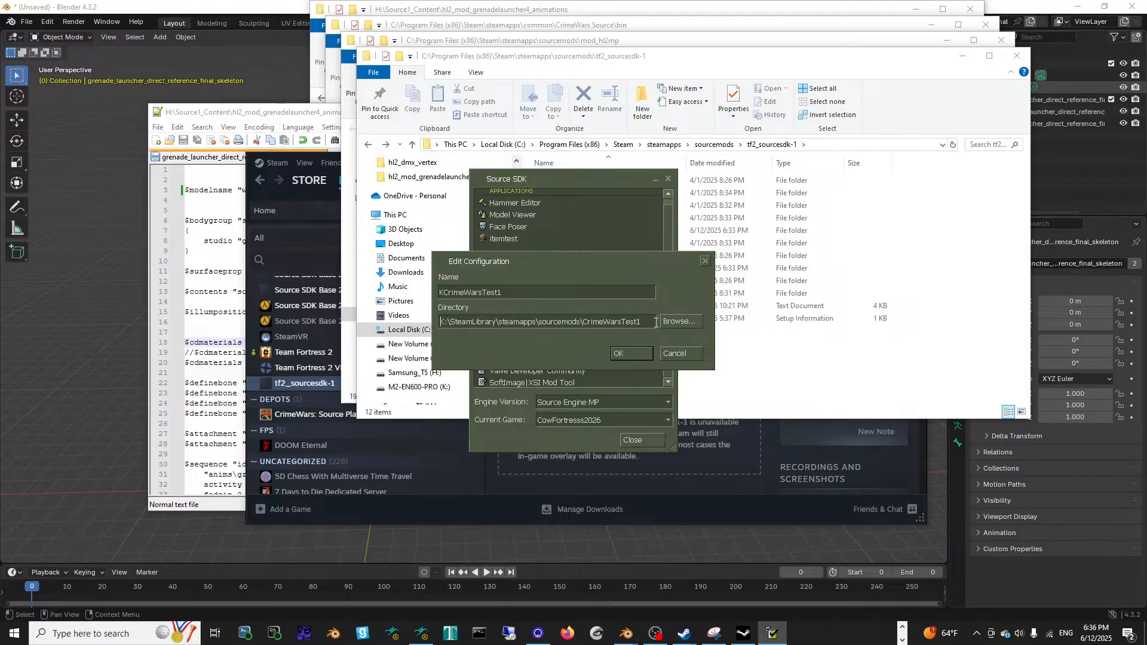
drag(655, 322, 361, 319)
right_click(460, 323)
click(481, 342)
click(631, 354)
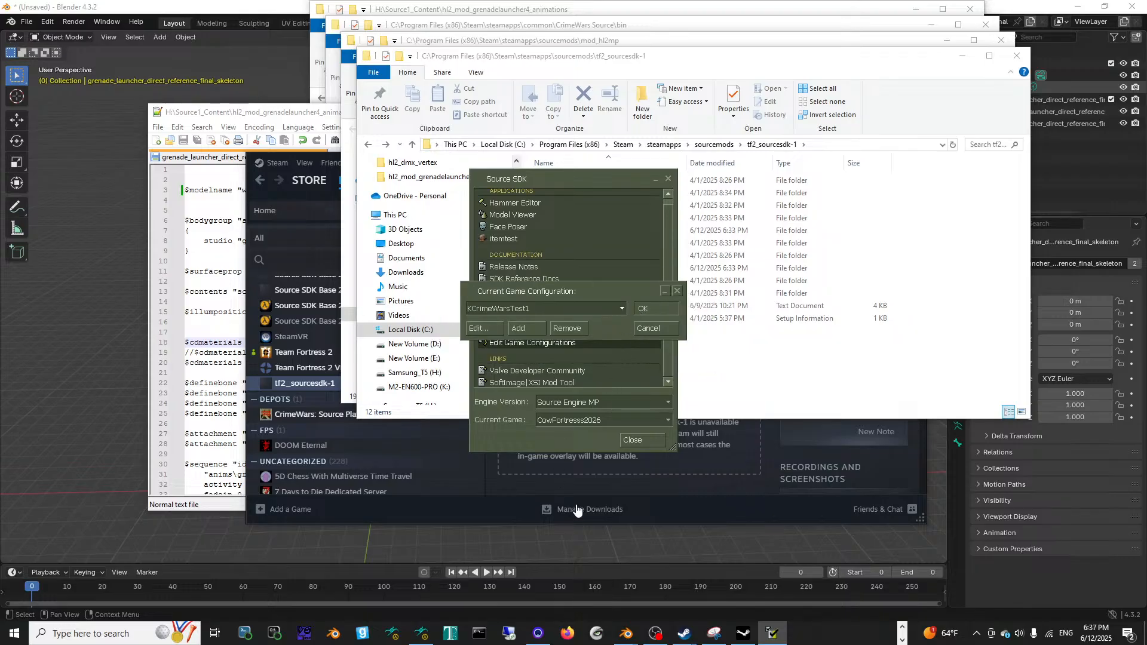
Step: Switch to Crowbar by opening a second window of it
click(902, 629)
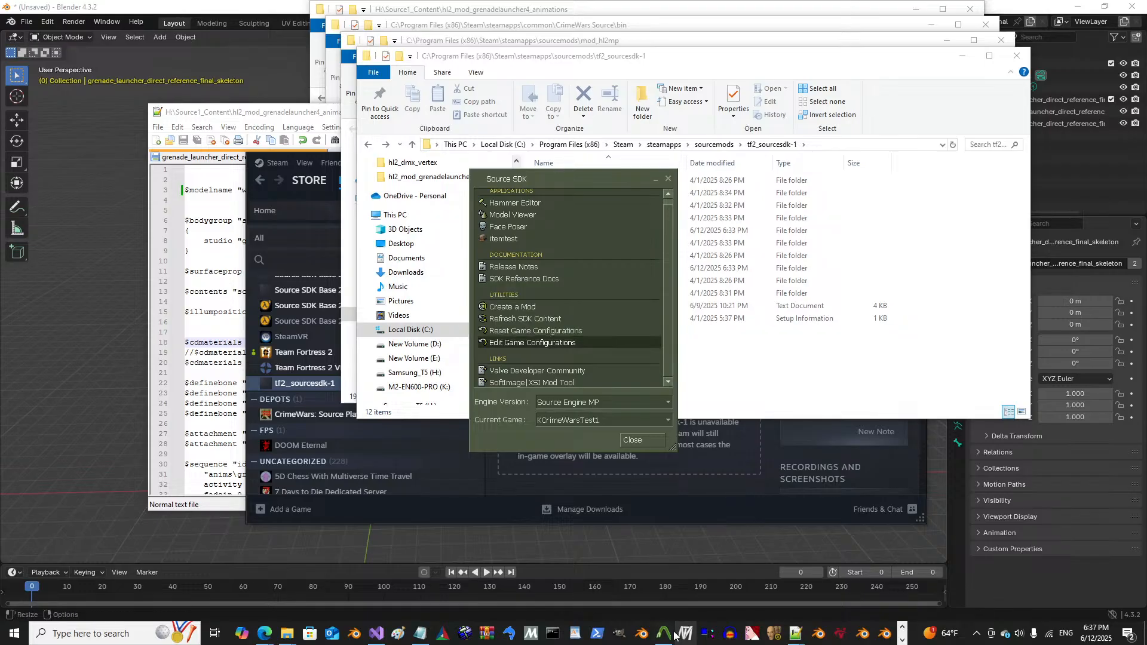
click(663, 633)
right_click(663, 633)
click(670, 575)
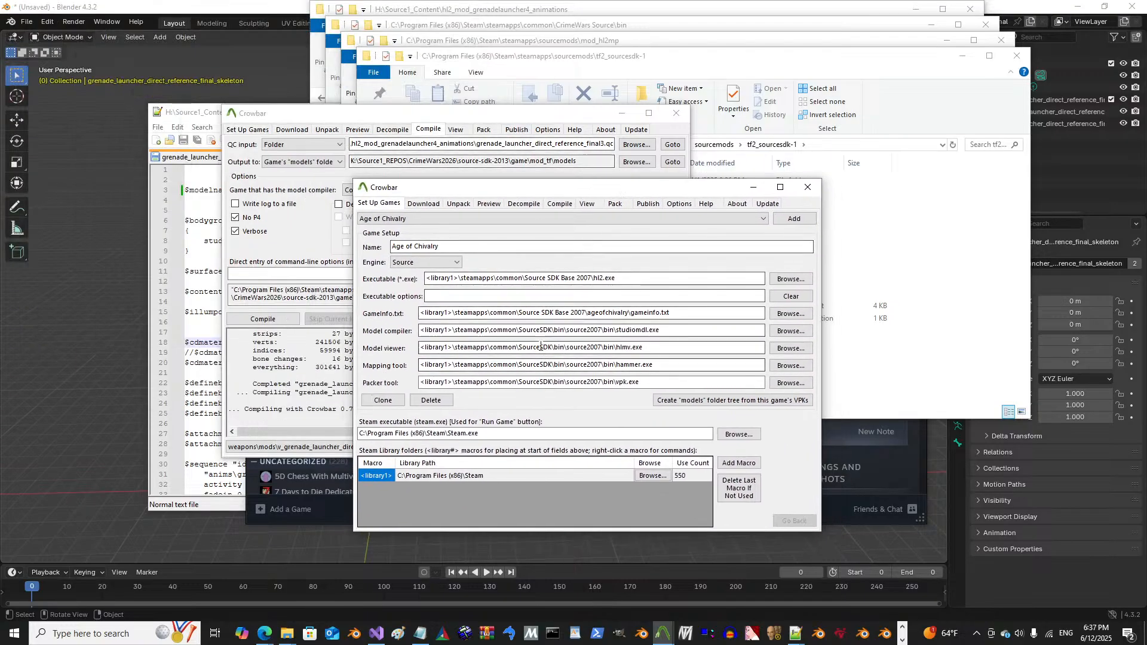
Step: Clone the Source SDK 2013 Multiplayer game setup and name the copy "KCrimeWarsTest1 of Source SDK 2013 Multiplayer"
click(414, 221)
scroll(757, 294, down, 5)
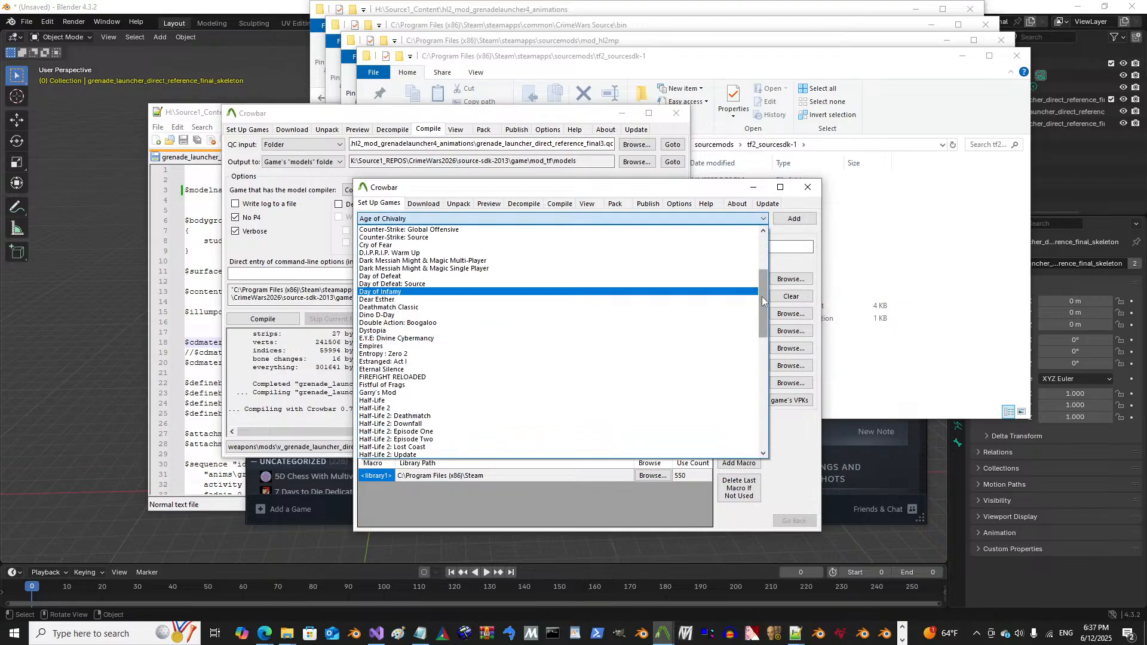
drag(761, 297, 762, 413)
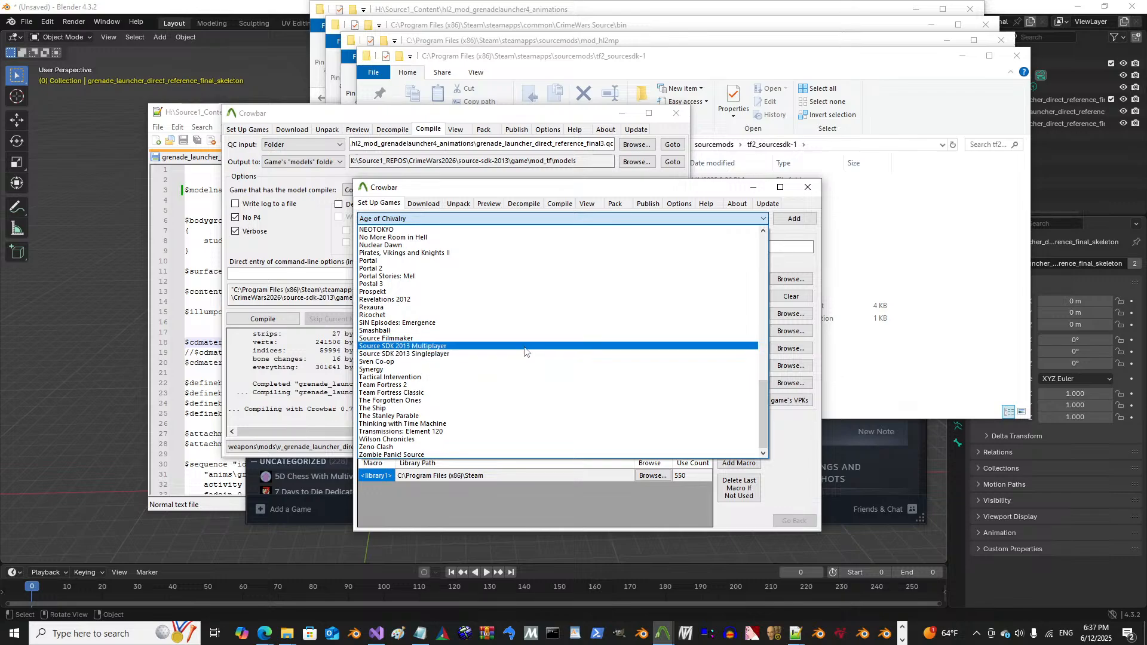
click(525, 348)
click(383, 400)
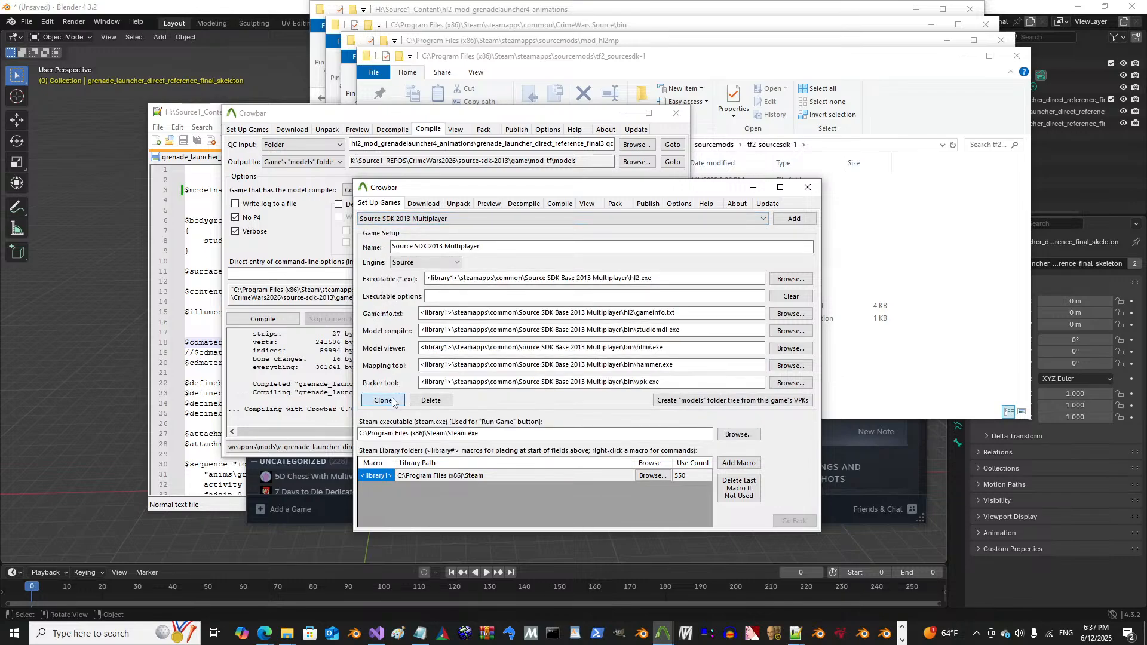
double_click(410, 245)
text(KCrimeWarsTest1)
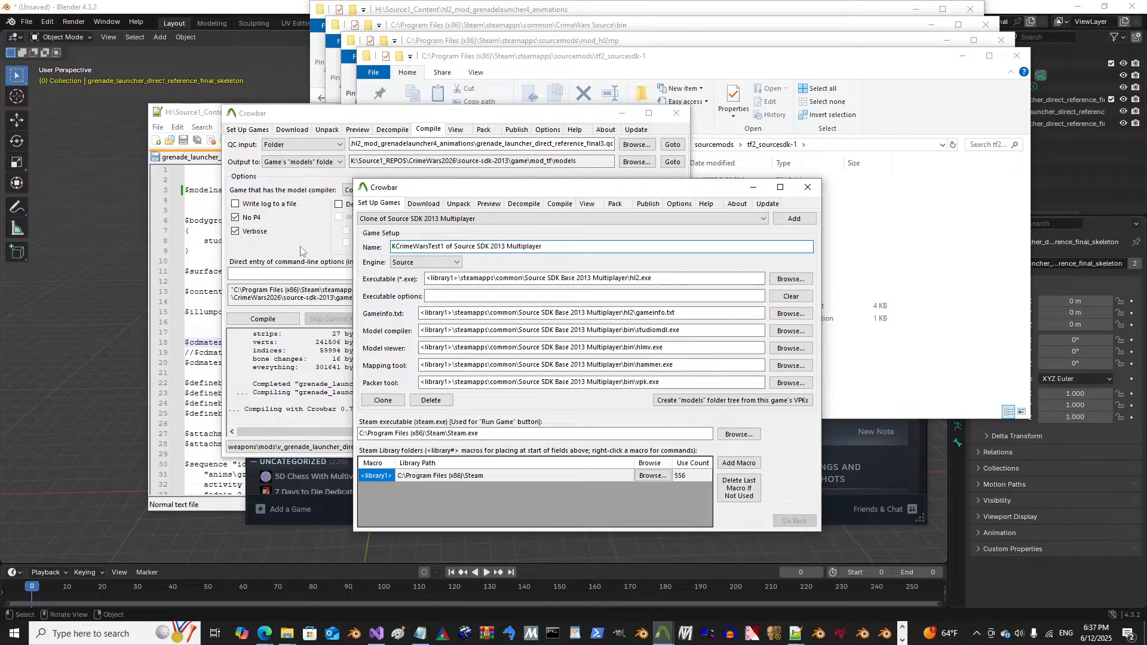
Step: Set the cloned game's gameinfo.txt path to K:\SteamLibrary\steamapps\sourcemods\CrimeWarsTest1\gameinfo.txt
click(633, 314)
key(shift+Home)
key(ctrl+v)
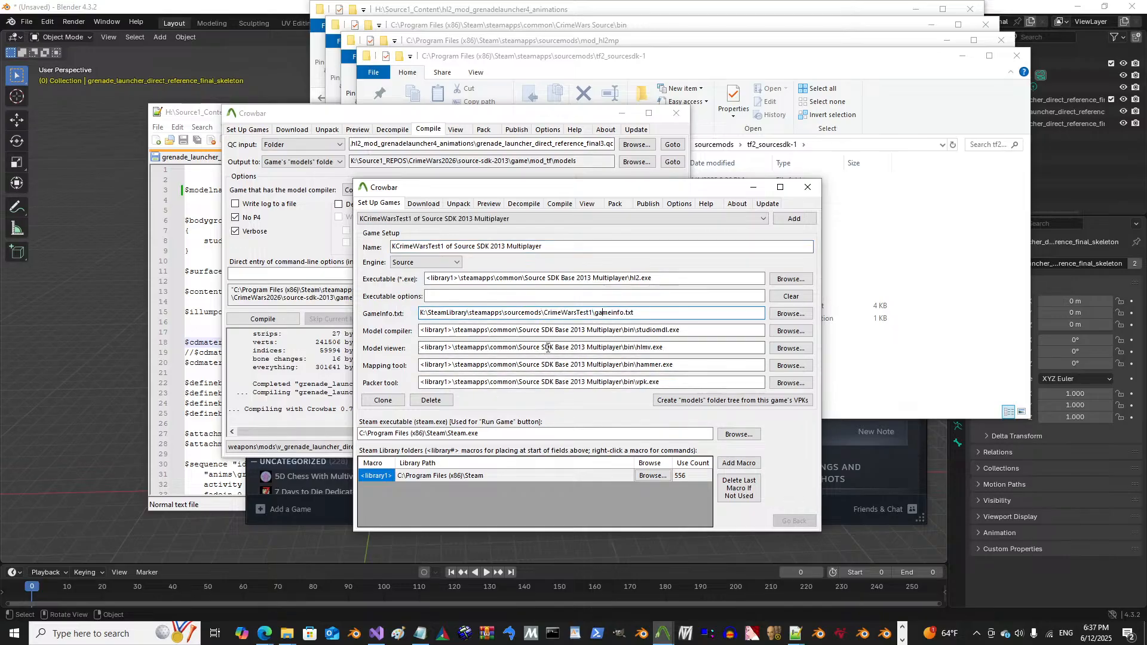
Step: Choose KCrimeWarsTest1 of Source SDK 2013 Multiplayer as the game whose model compiler is used
click(561, 327)
click(430, 400)
click(560, 203)
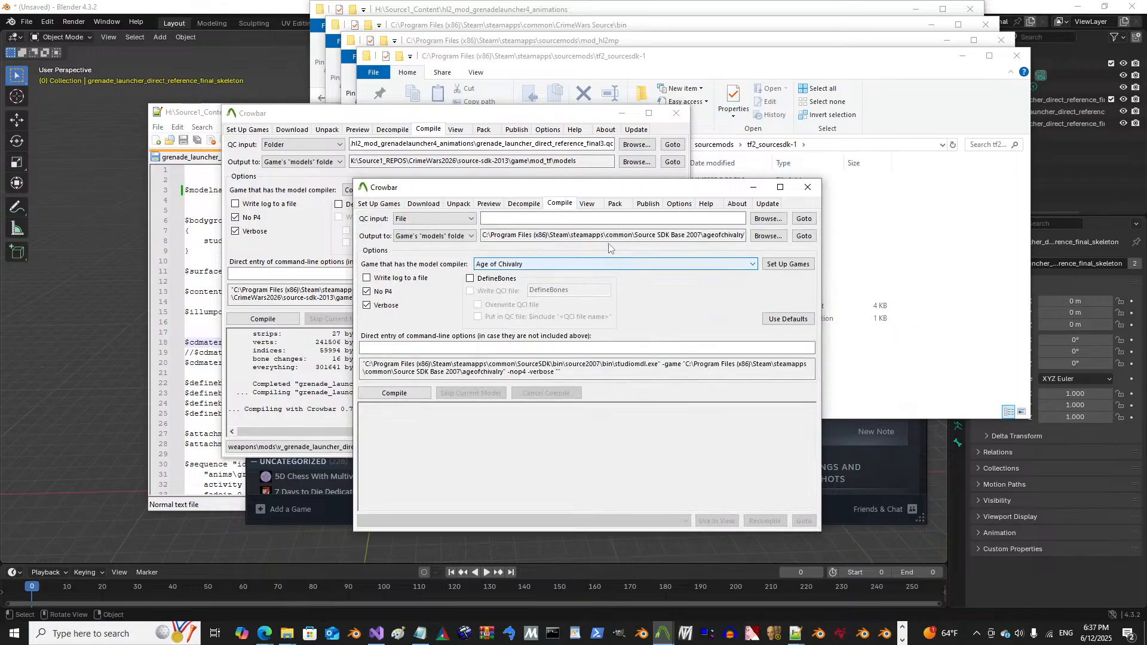
click(622, 266)
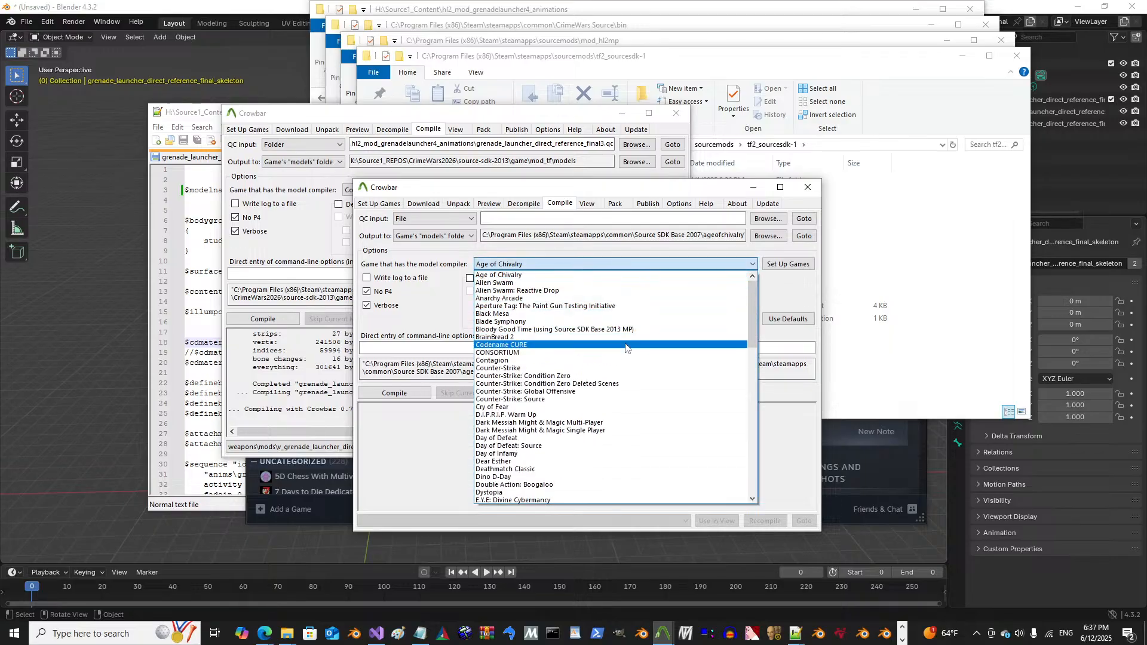
drag(753, 318, 739, 437)
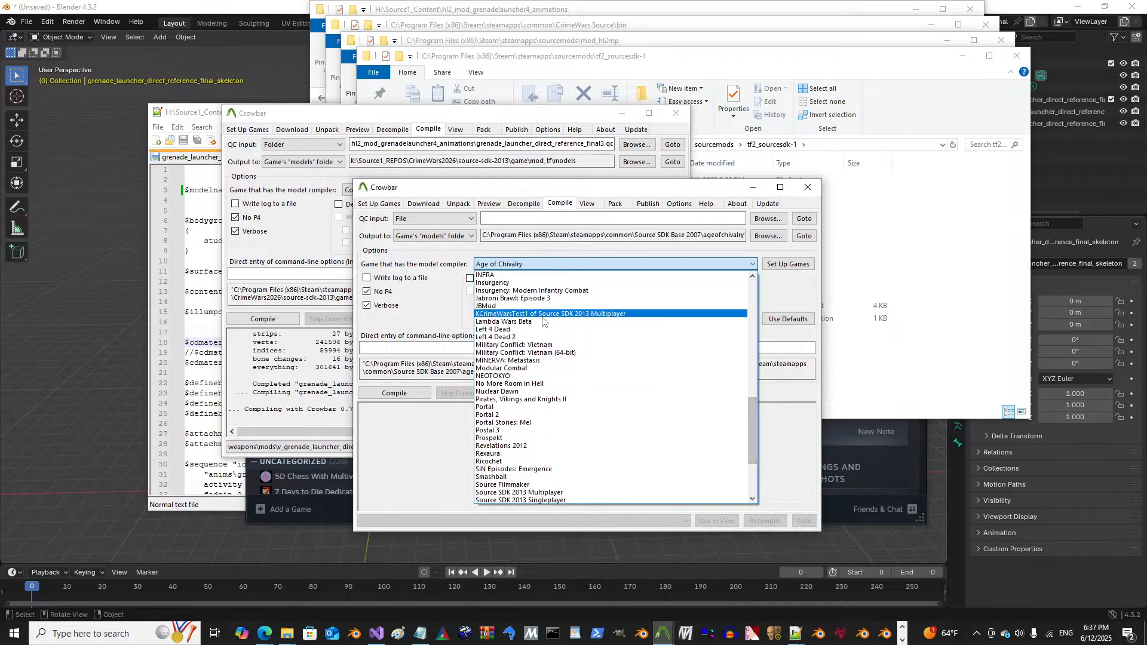
click(542, 316)
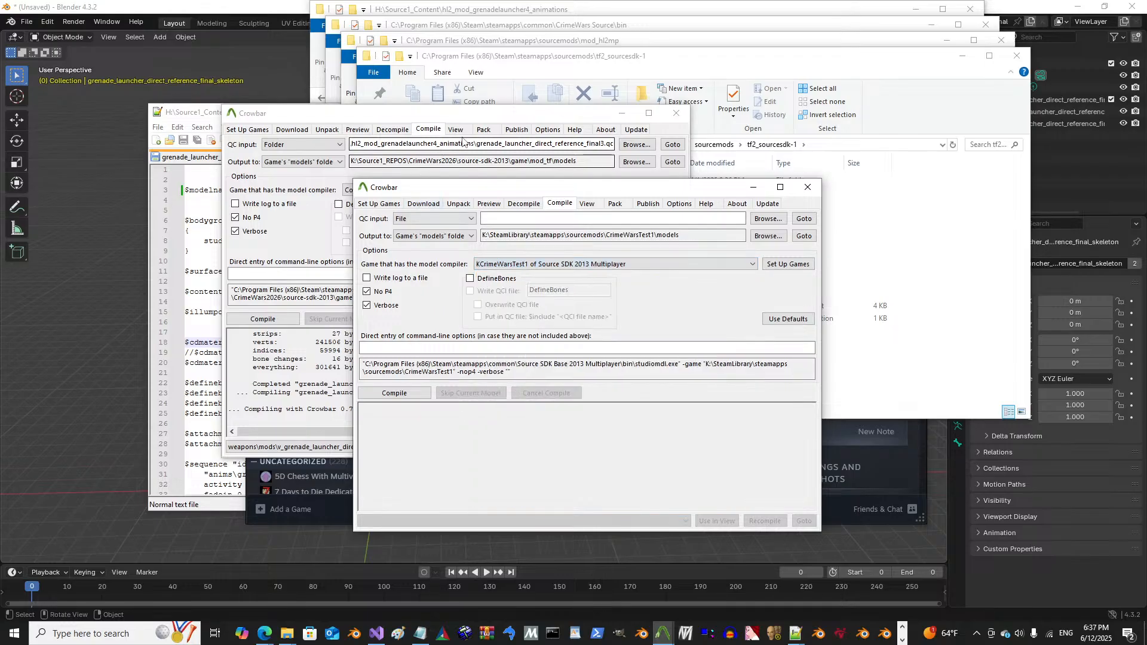
Step: Compile grenade_launcher_direct_reference_final3.qc using the QC path copied from the other Crowbar window, and dismiss the model viewer's manifest error
double_click(613, 146)
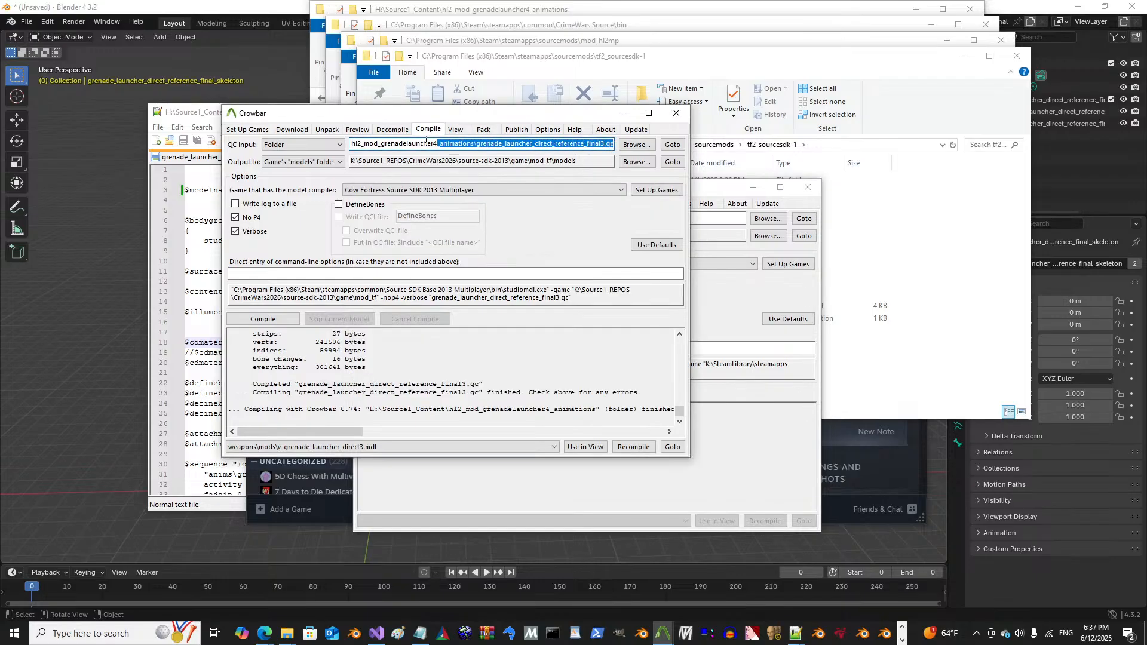
click(635, 118)
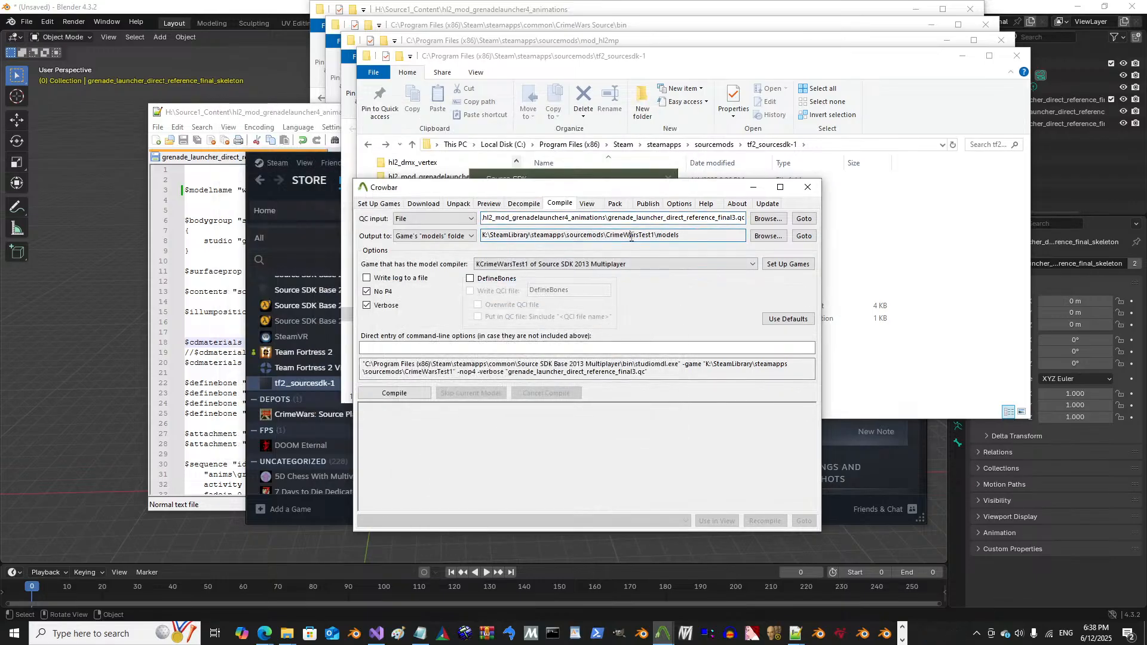
click(397, 393)
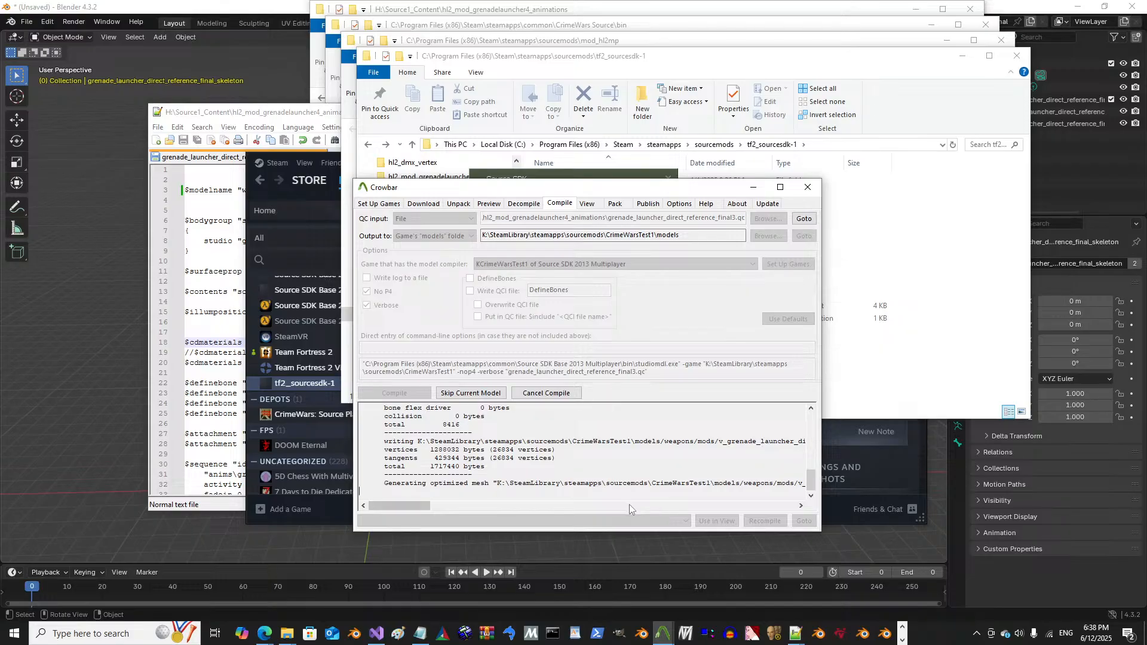
click(903, 640)
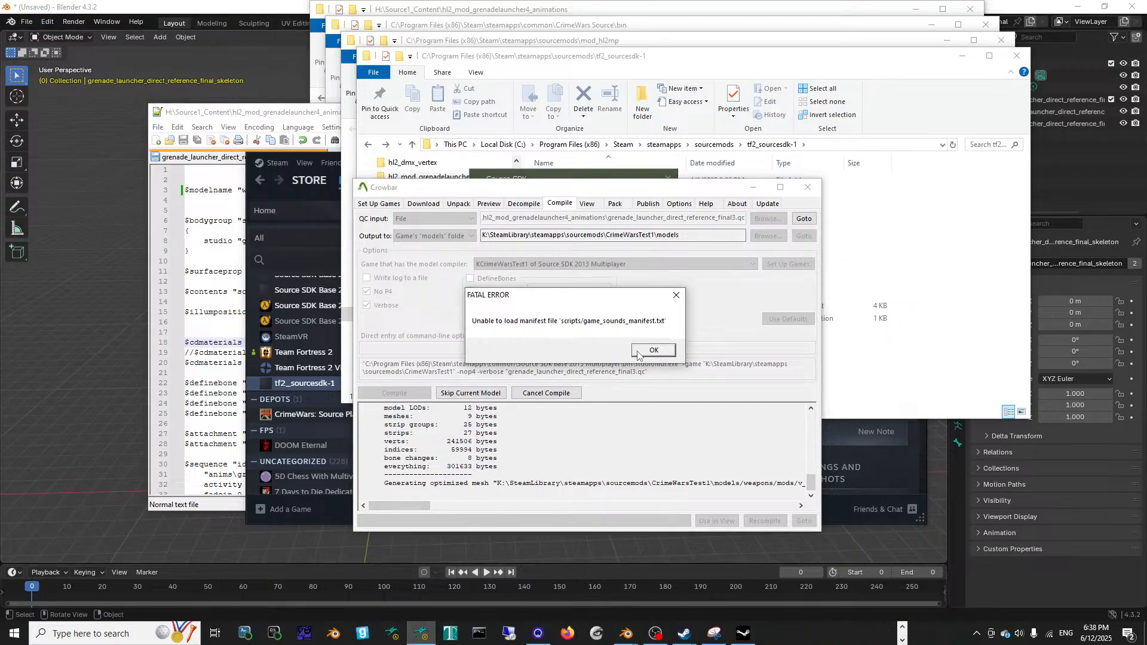
click(649, 351)
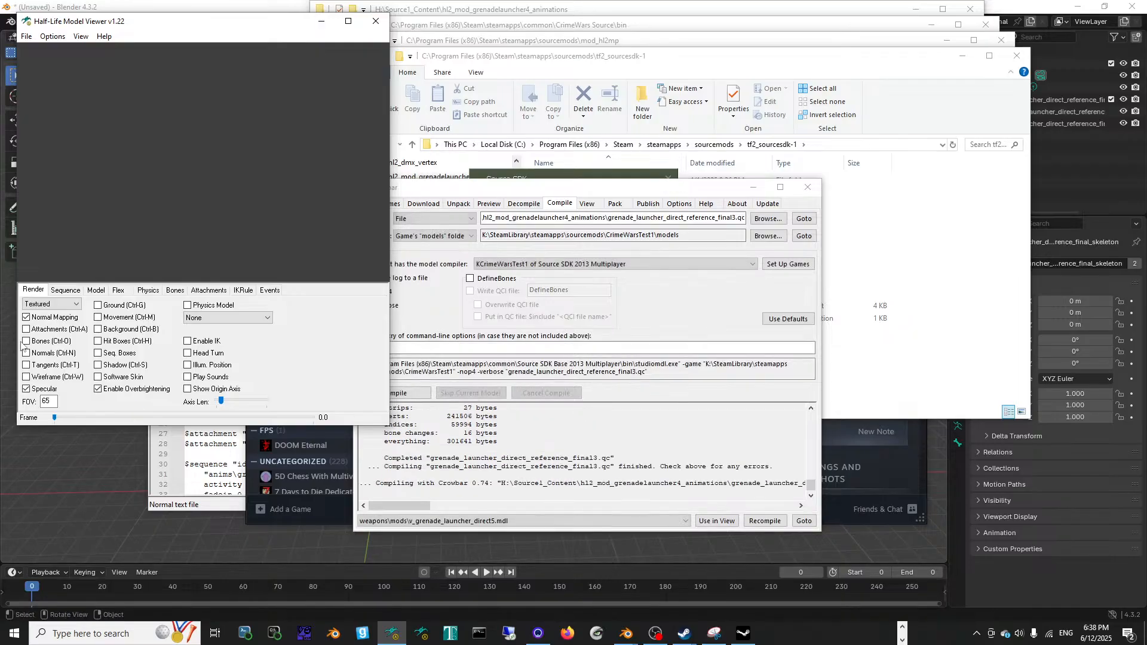
Step: Load the blenderbox1.mdl model from the models\crimewars\props folder in Half-Life Model Viewer
click(26, 36)
click(37, 58)
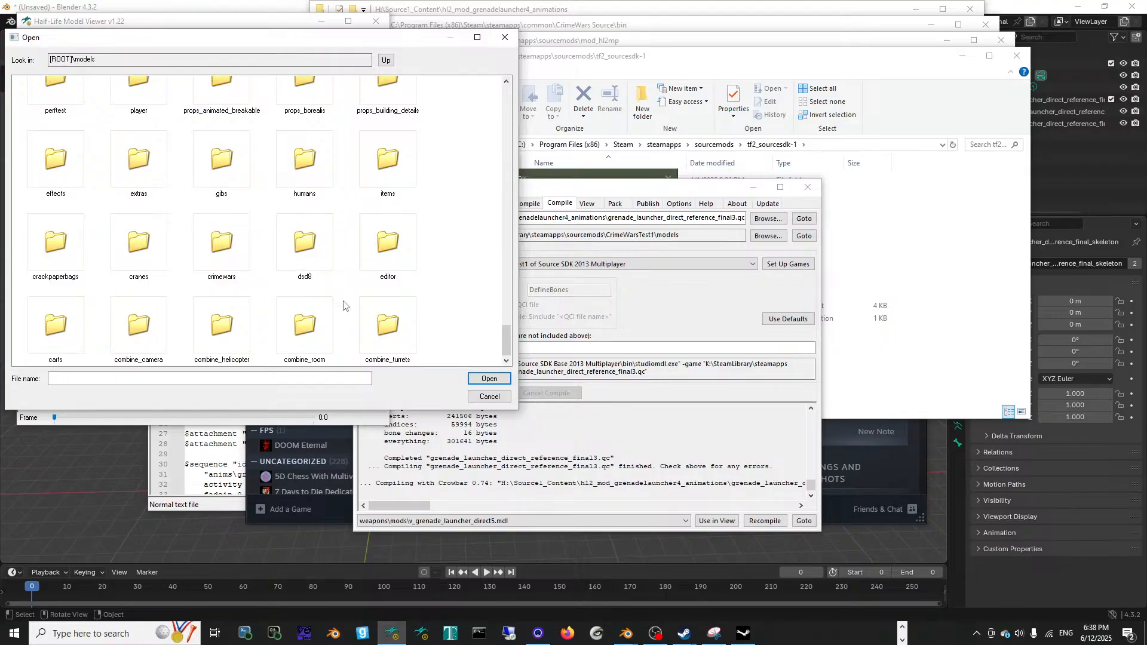
scroll(344, 306, up, 15)
scroll(344, 305, down, 5)
double_click(242, 251)
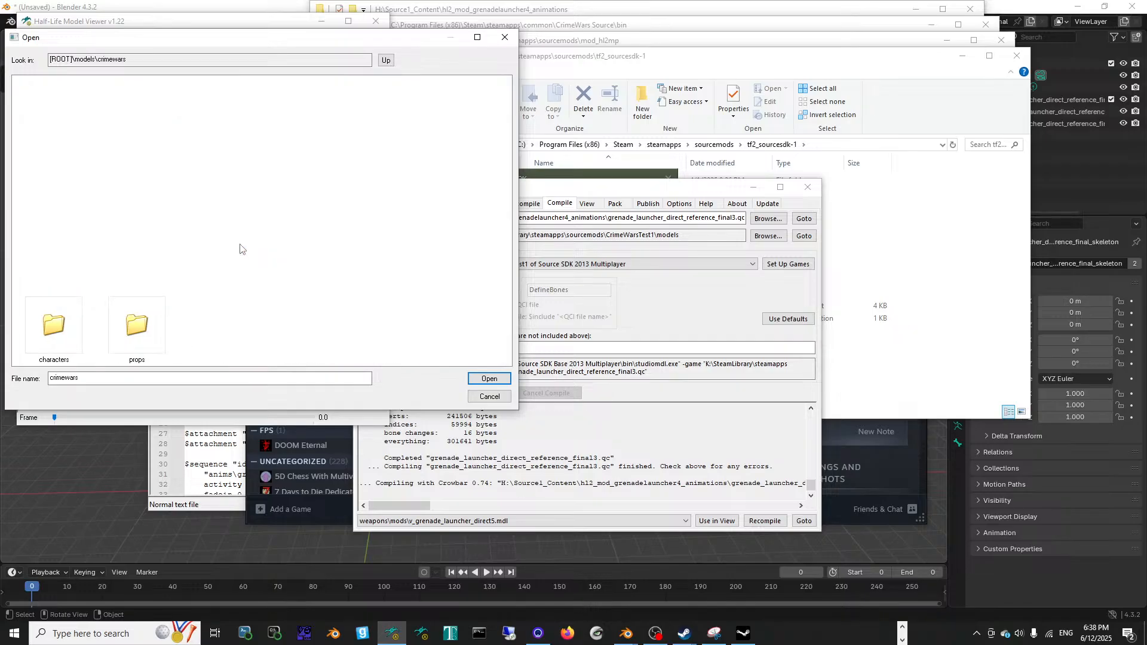
double_click(116, 317)
double_click(69, 330)
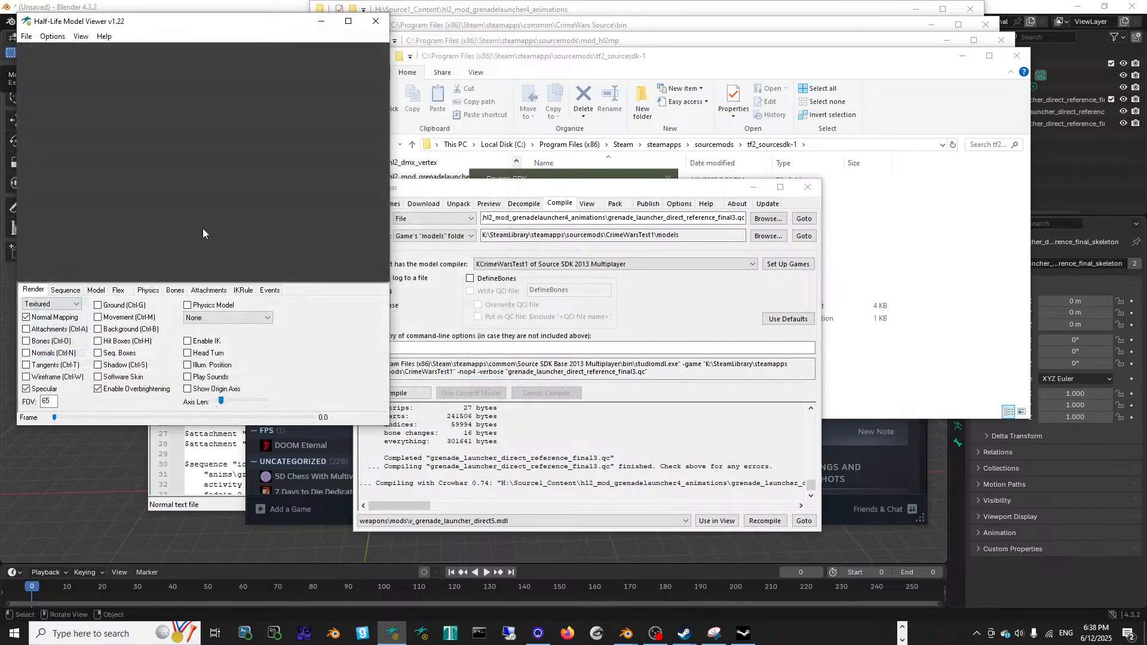
Step: Load v_grenade_launcher_direct5.mdl from the models\weapons\mods folder through the Steam model loader
click(26, 35)
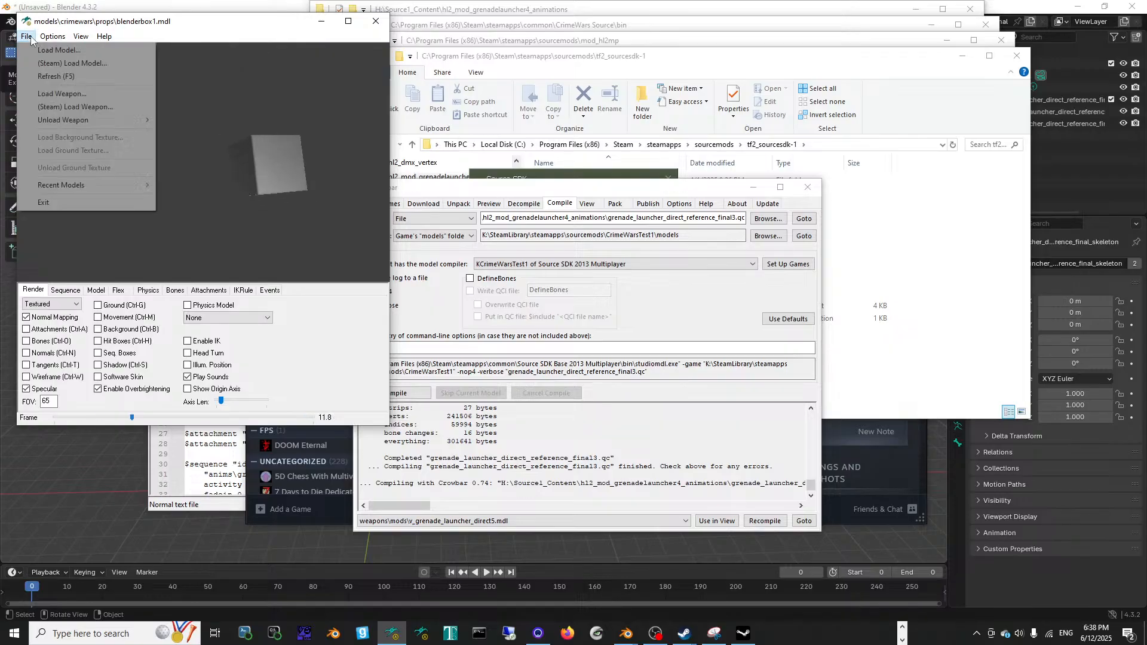
click(31, 64)
click(277, 306)
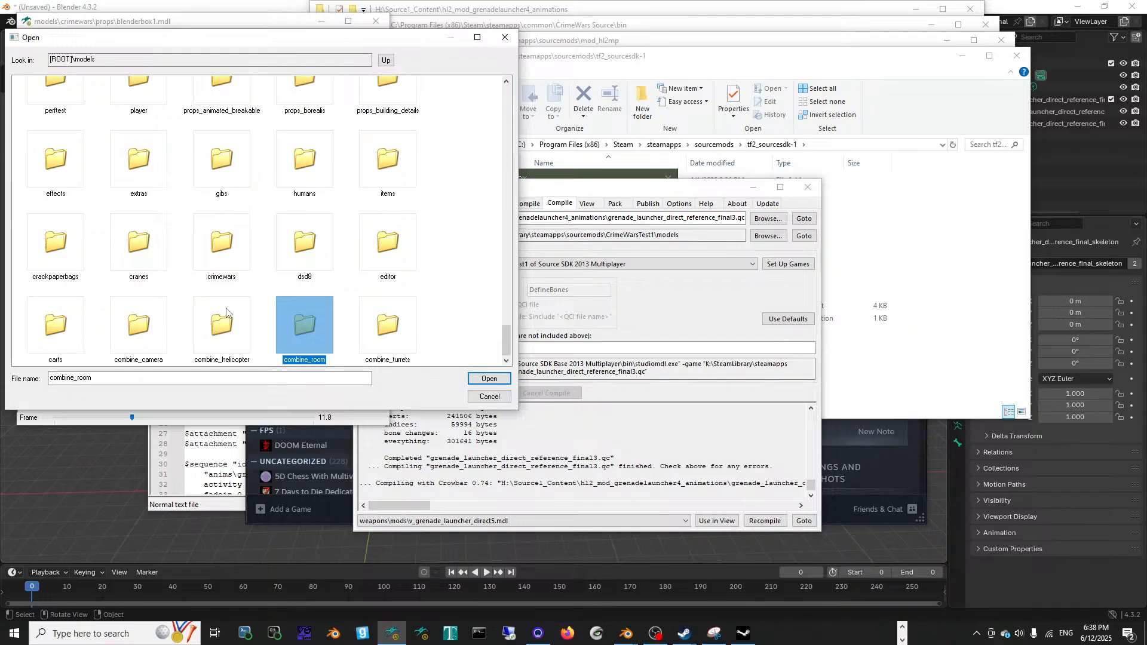
key(w)
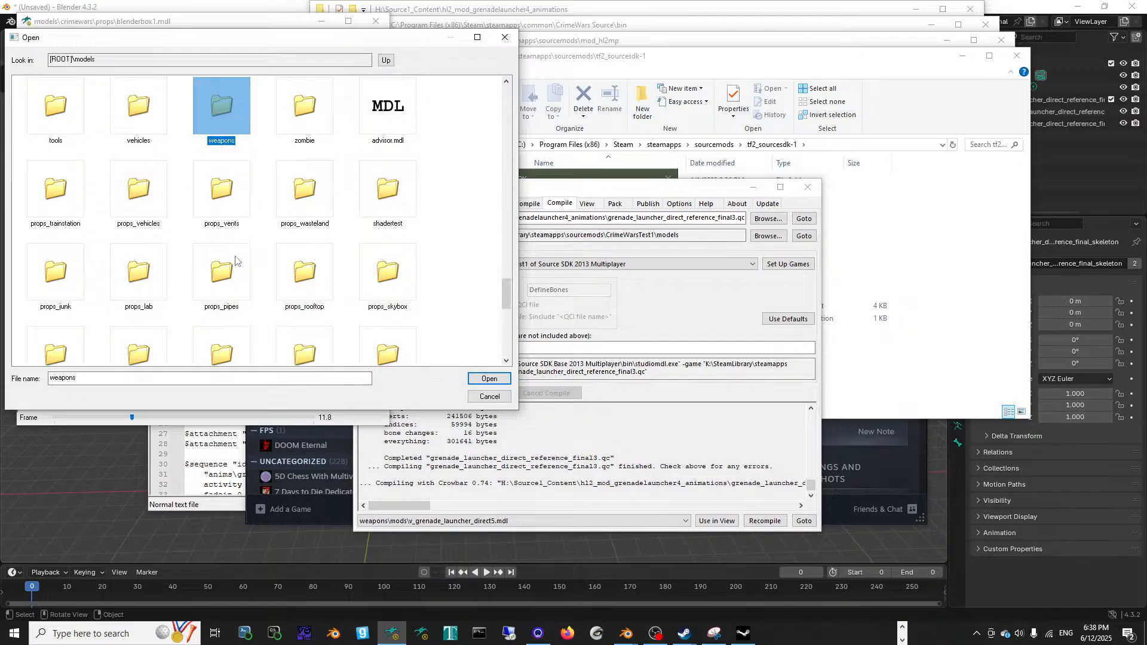
double_click(241, 123)
scroll(209, 155, down, 3)
double_click(41, 328)
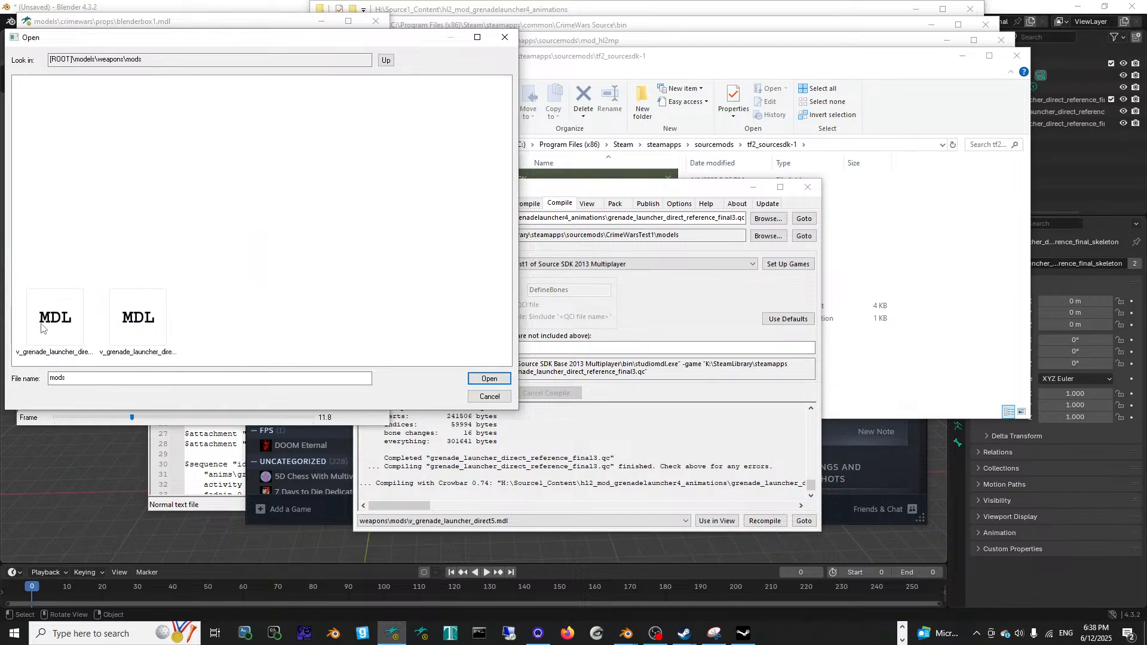
click(116, 305)
click(65, 314)
double_click(137, 317)
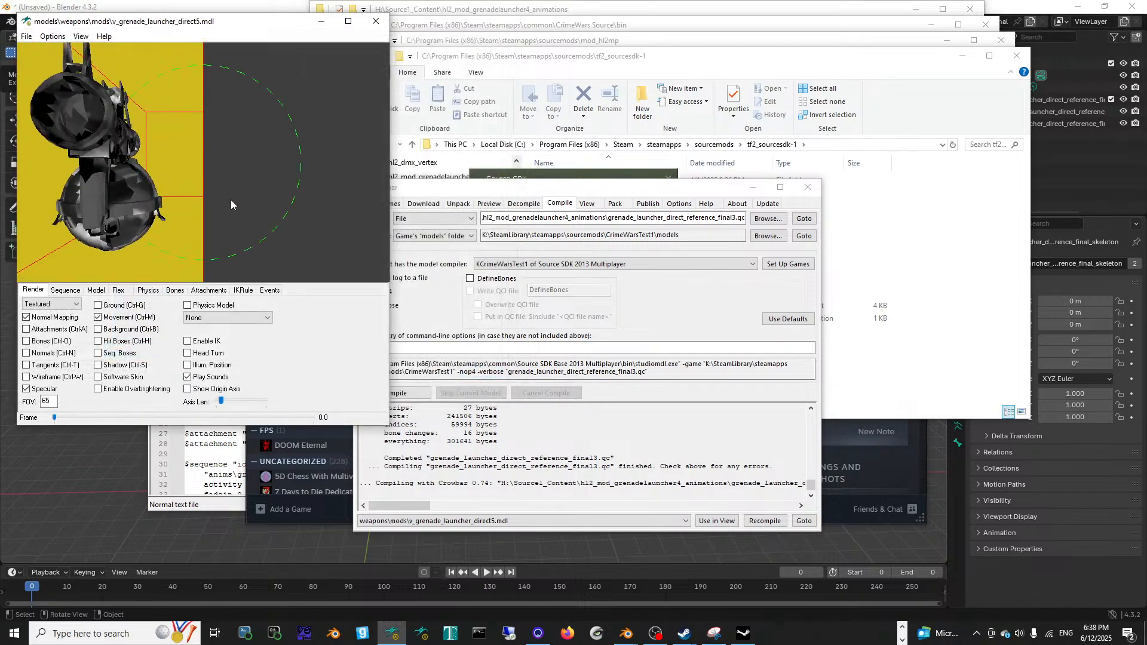
Step: Examine the whole grenade launcher model and review its render, sequence, model, flex, physics, bone, attachment, IK rule and event settings
drag(217, 173, 178, 144)
right_drag(178, 145, 204, 134)
drag(205, 134, 217, 158)
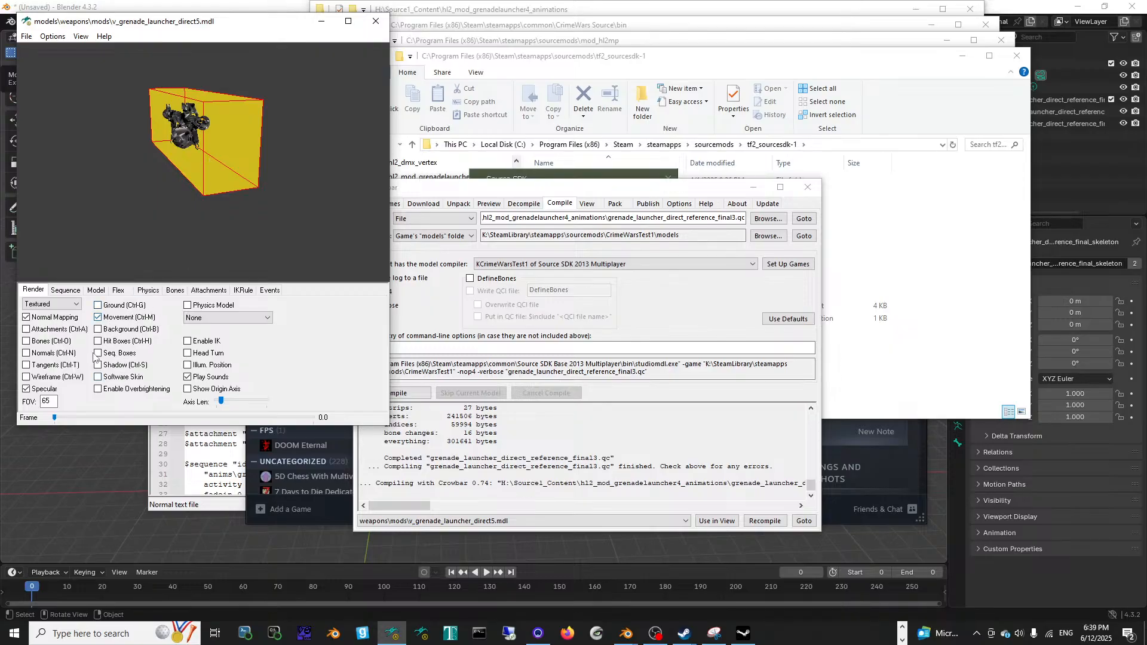
click(70, 304)
click(66, 290)
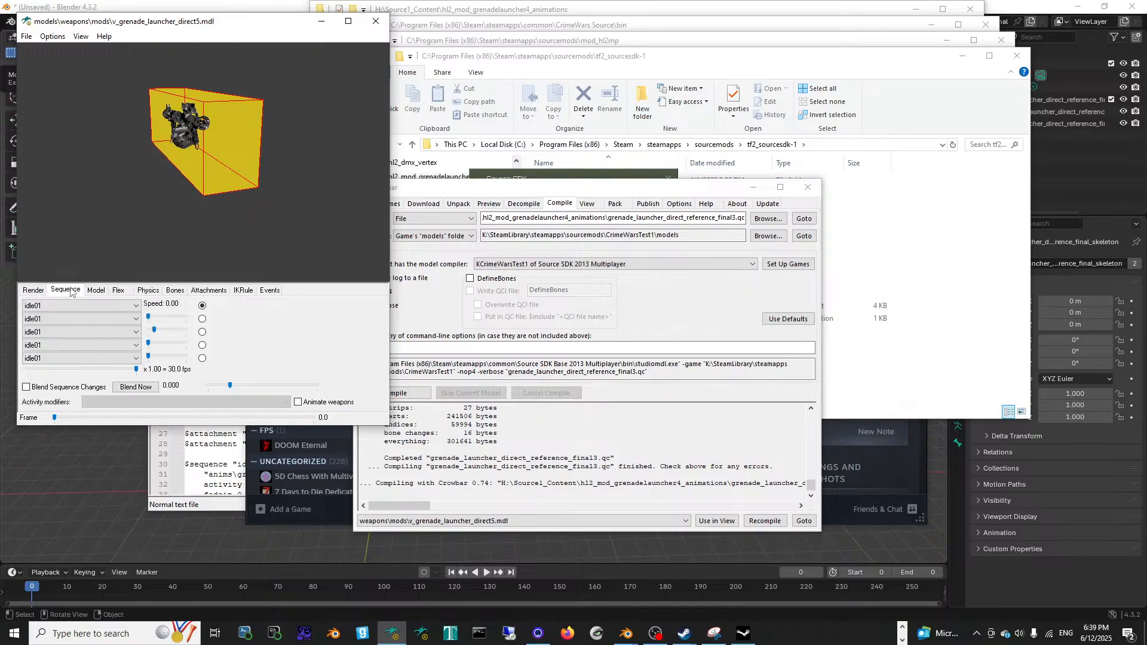
click(94, 290)
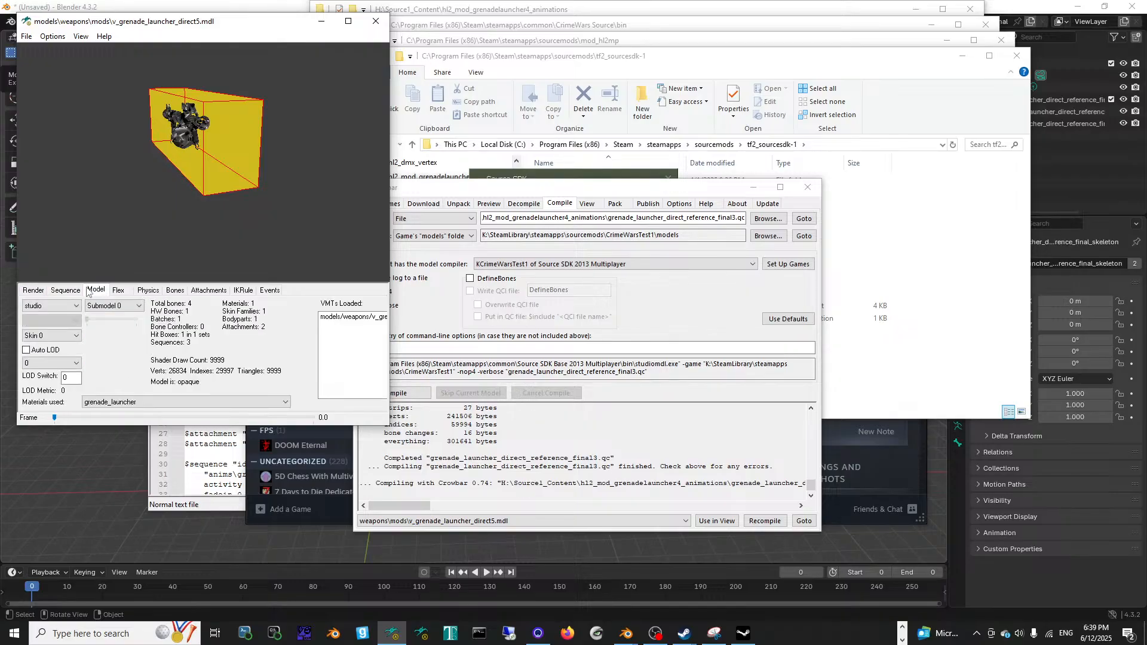
click(119, 291)
click(165, 290)
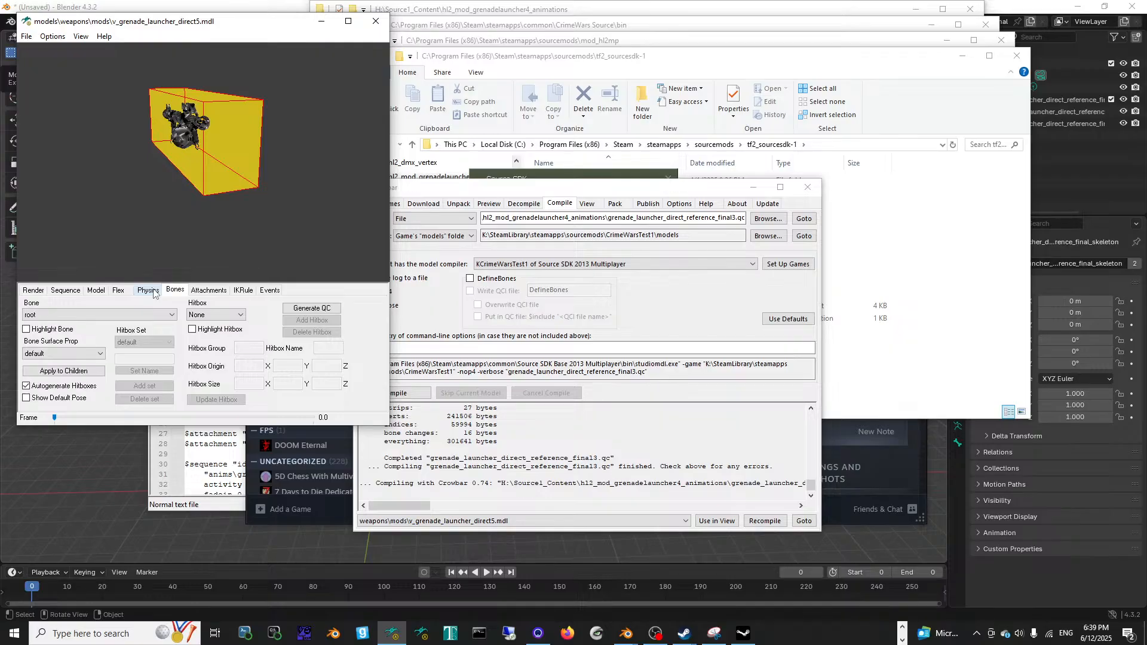
click(149, 291)
click(174, 292)
click(208, 290)
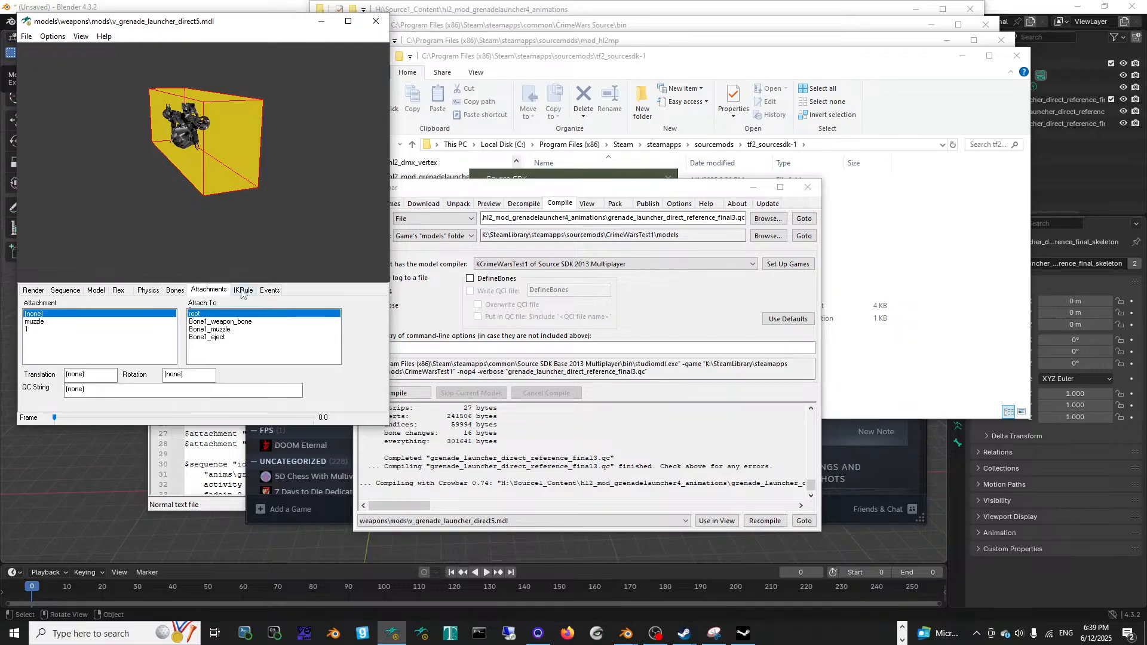
click(243, 291)
click(270, 291)
click(220, 291)
click(170, 291)
click(143, 293)
click(122, 292)
click(96, 291)
click(66, 291)
click(35, 291)
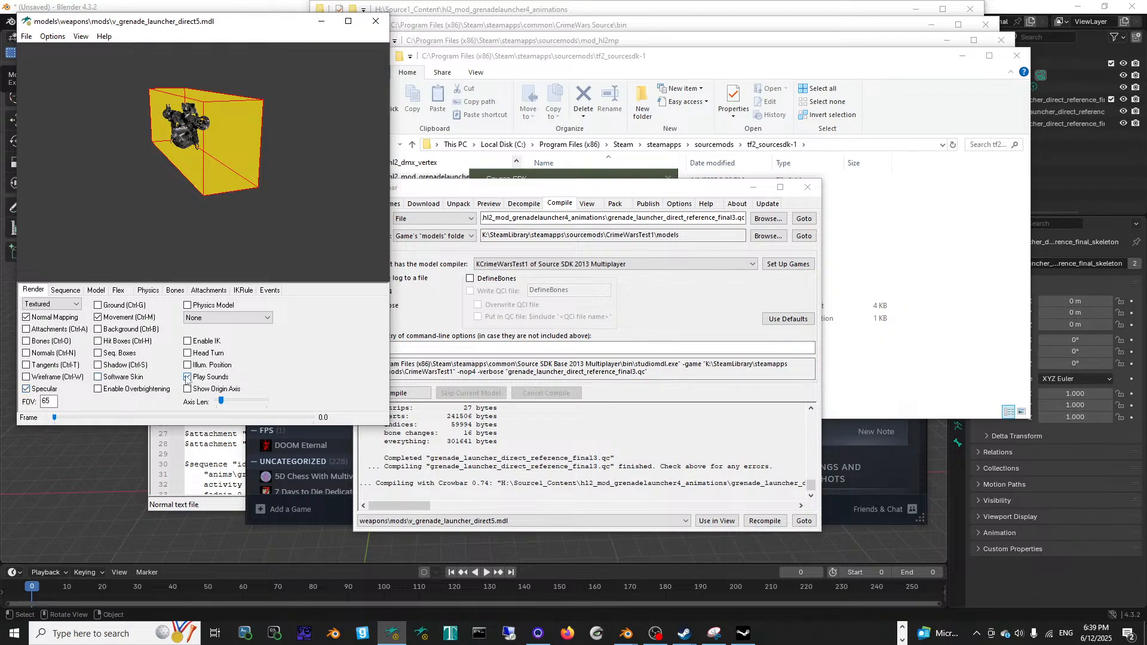
click(99, 318)
click(99, 318)
Step: Preview the grenade launcher's fire01 and fire03 sequences and return the first sequence slot to idle01
click(72, 291)
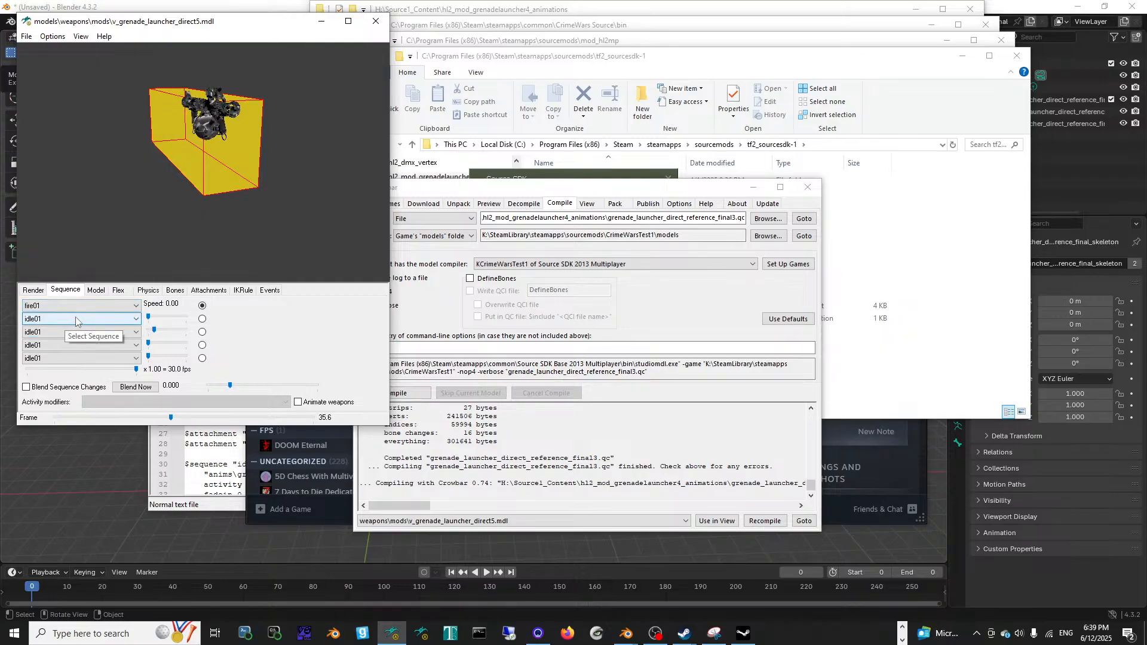
click(75, 306)
click(63, 322)
click(73, 306)
click(62, 327)
click(32, 290)
click(65, 290)
click(55, 306)
click(55, 318)
click(62, 305)
click(54, 324)
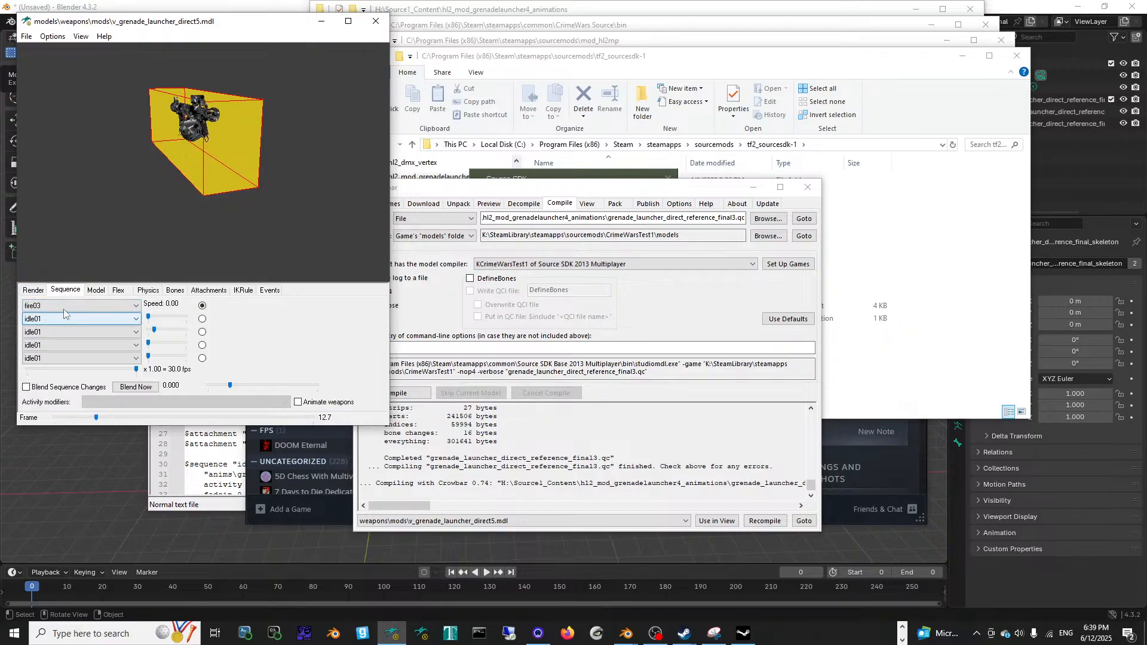
click(56, 306)
click(48, 330)
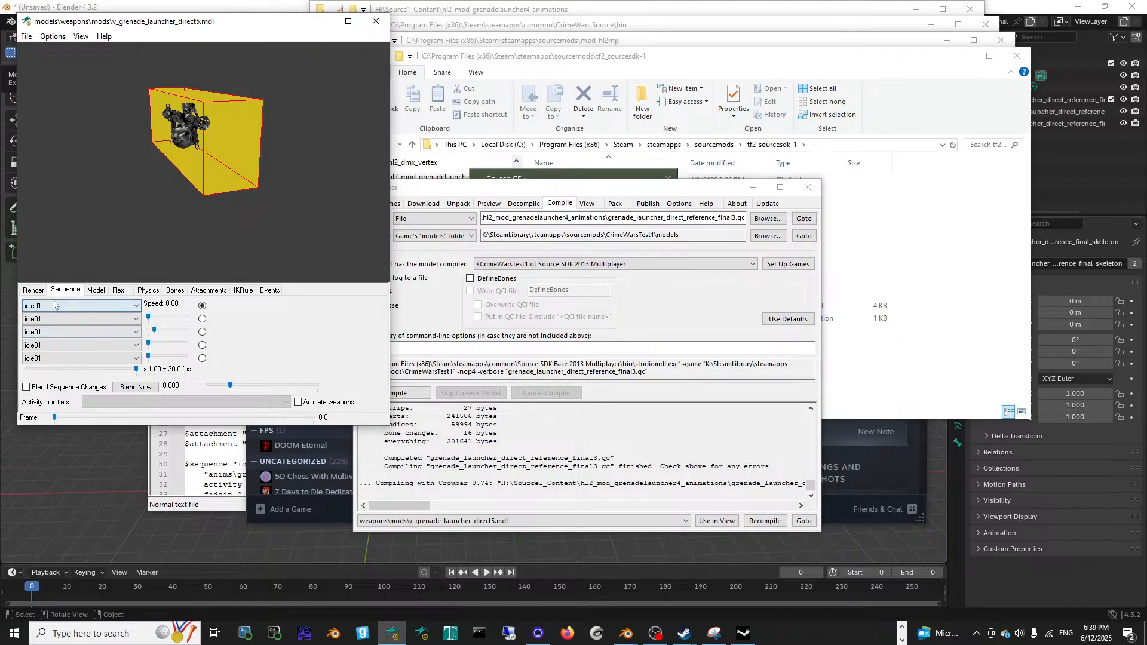
click(97, 290)
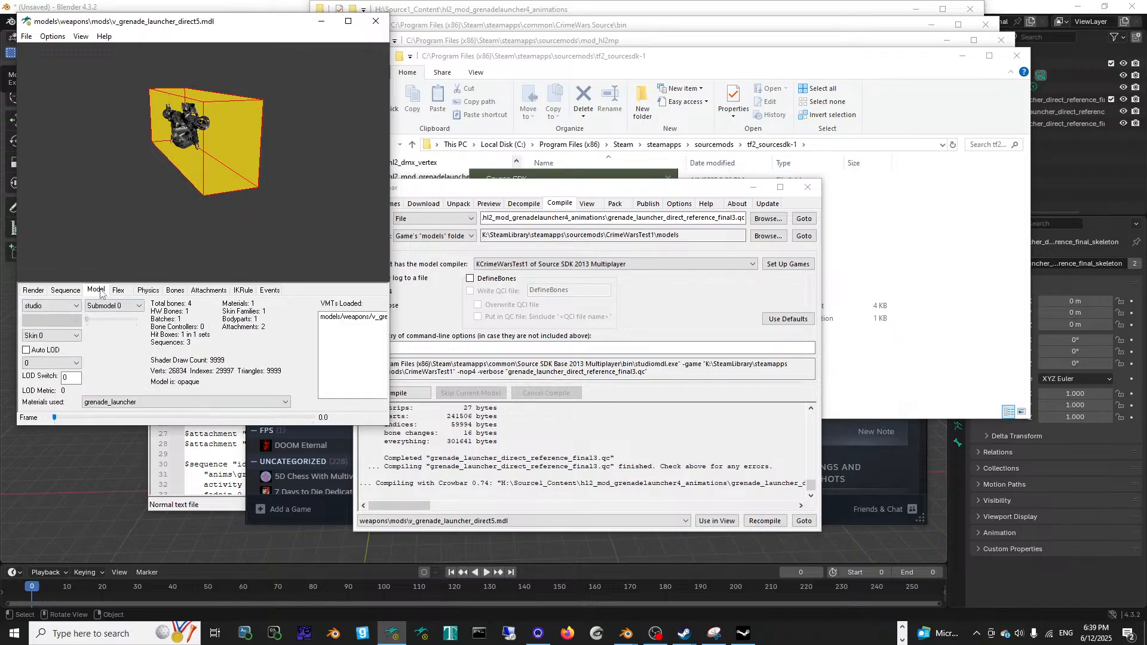
click(66, 291)
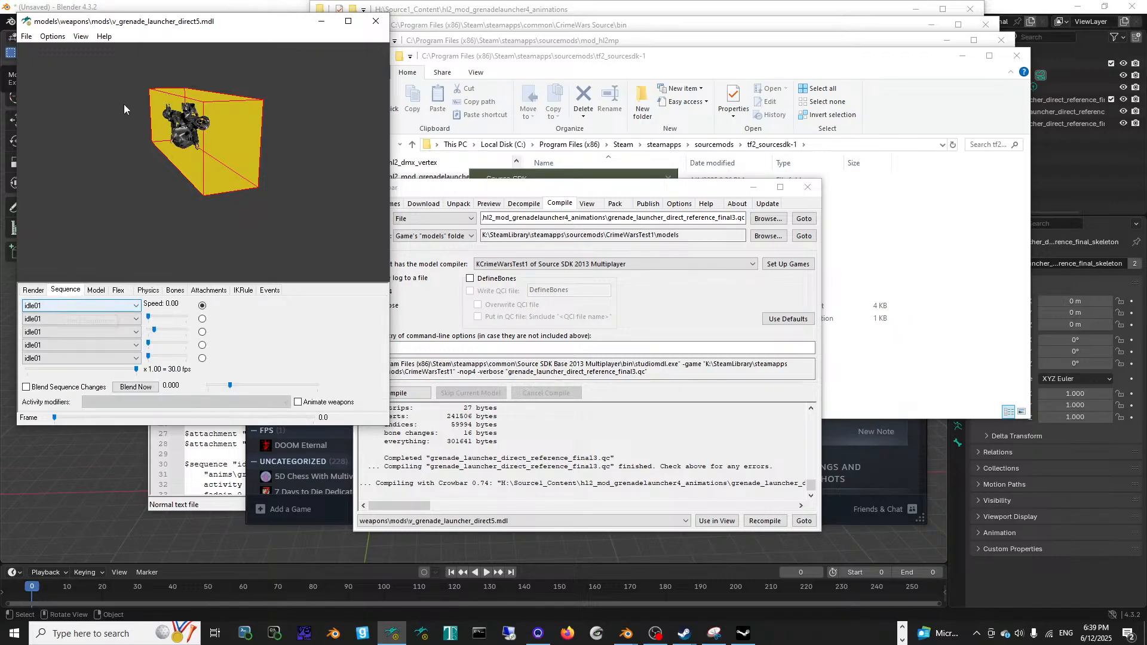
Step: List the sequences by activity name and preview ACT_VM_PRIMARYATTACK and ACT_VM_RECOIL2
click(81, 36)
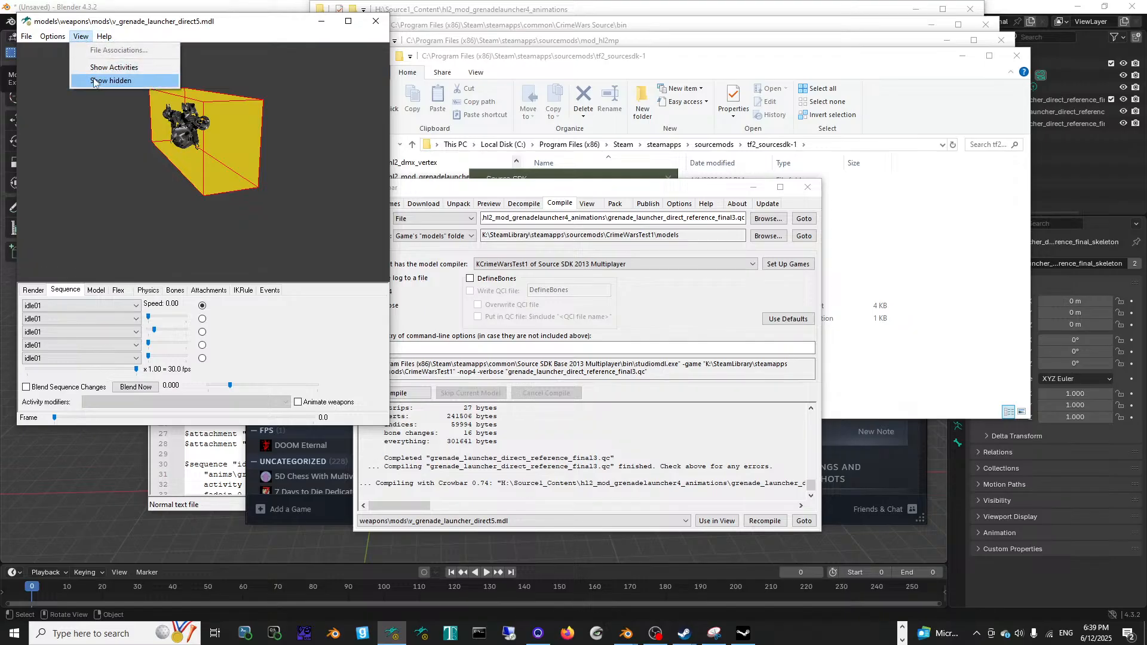
click(114, 68)
click(73, 308)
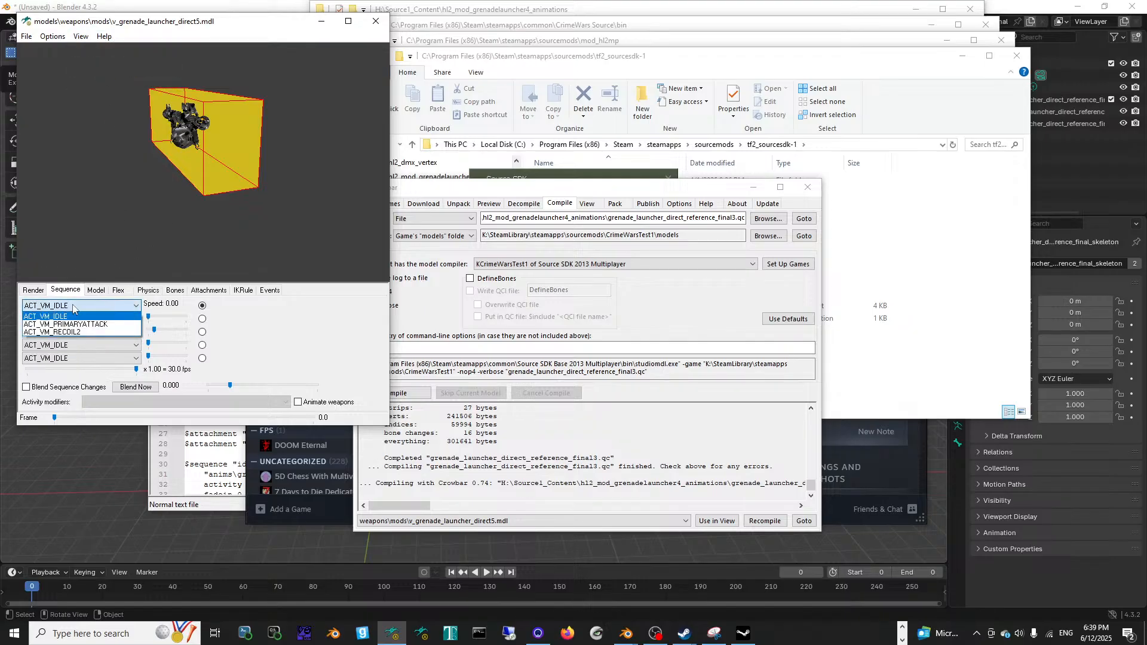
click(68, 325)
click(60, 306)
click(56, 333)
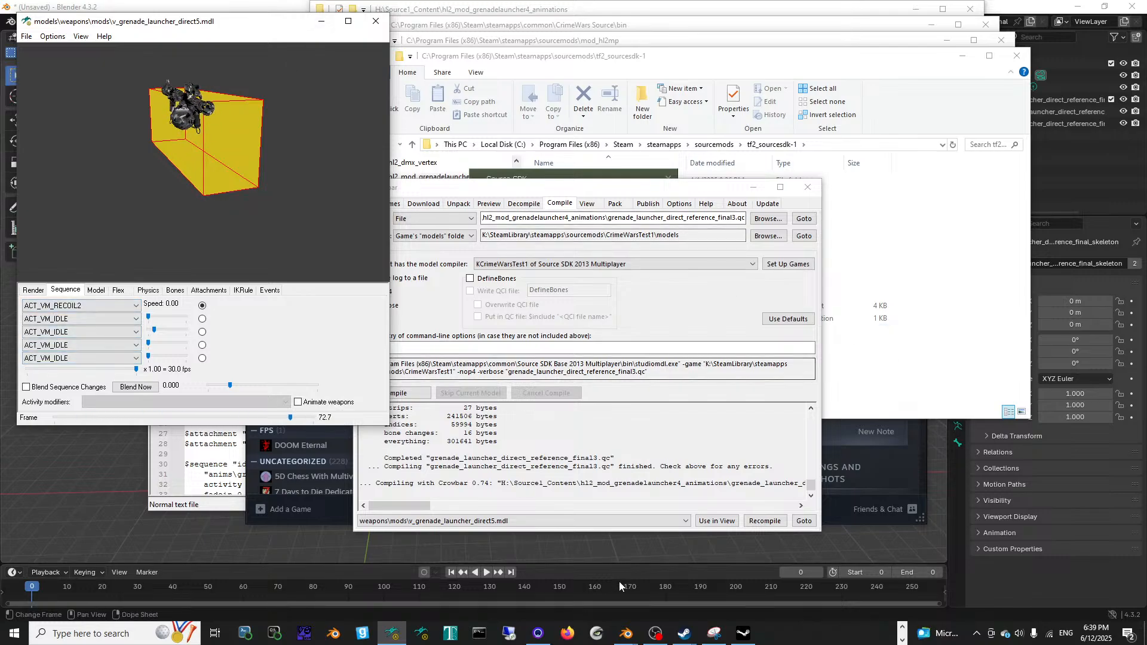
Step: Minimize the other File Explorer windows and select grenade_launcher_direct_reference_final3.qc in the hl2_mod_grenadelauncher4_animations folder
click(902, 628)
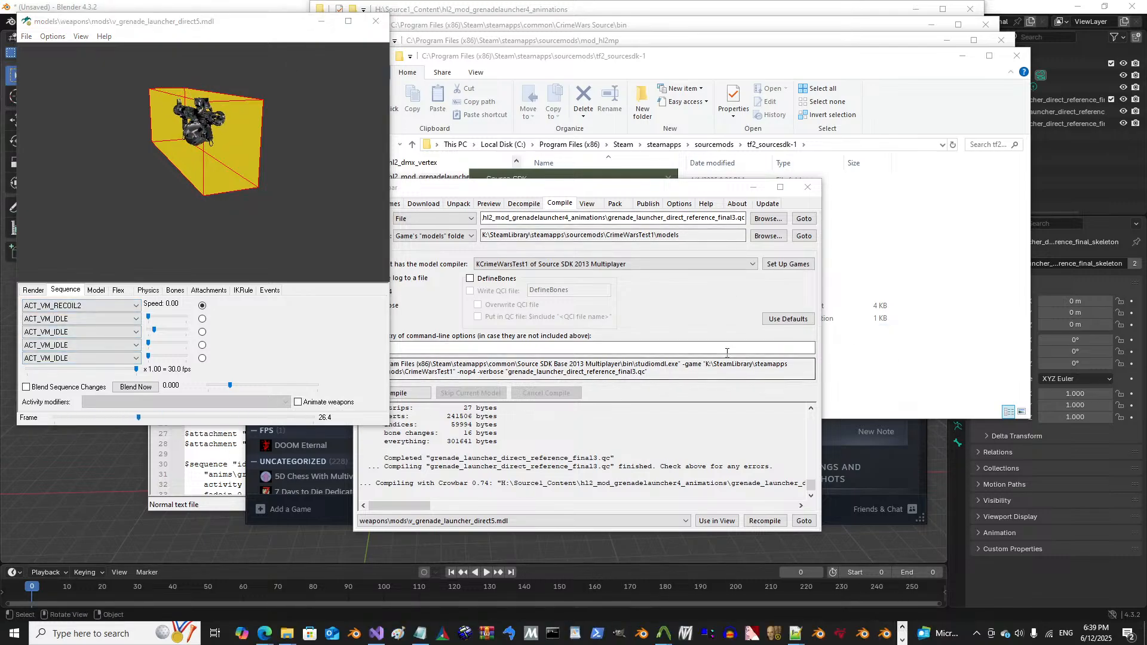
click(931, 269)
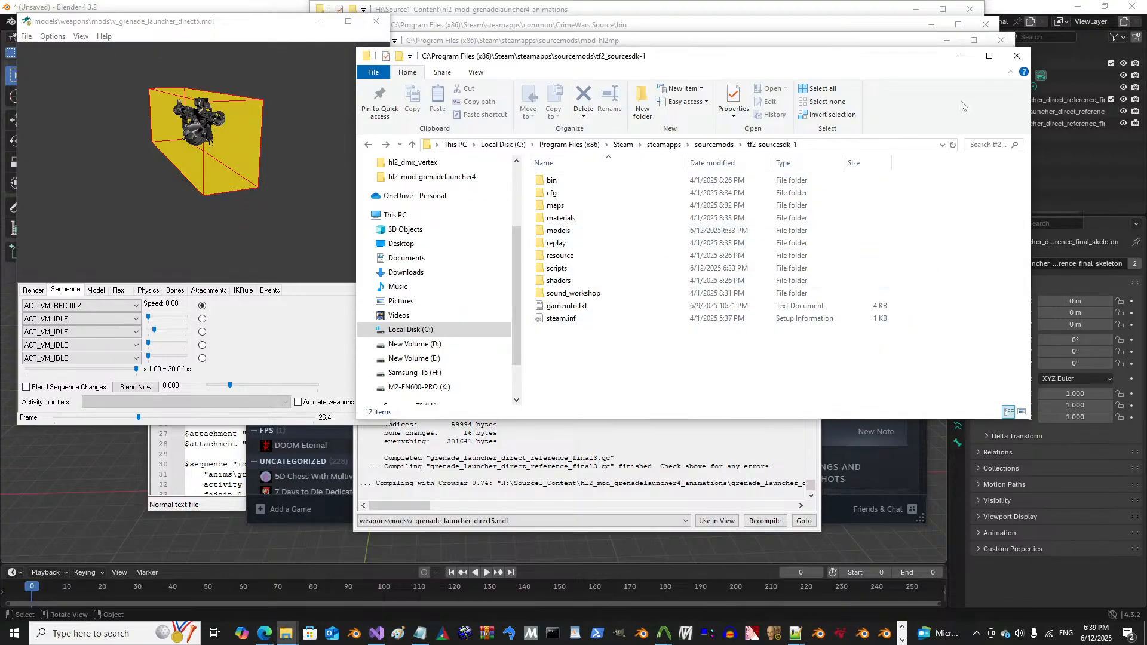
click(961, 56)
click(946, 40)
click(931, 25)
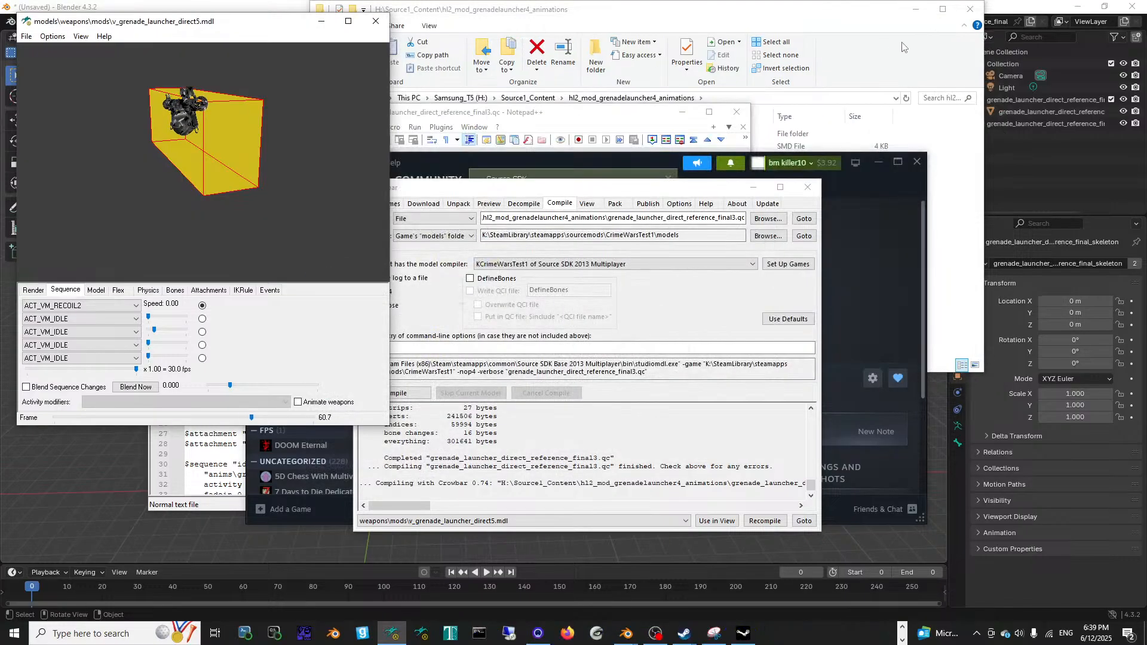
click(935, 33)
click(583, 298)
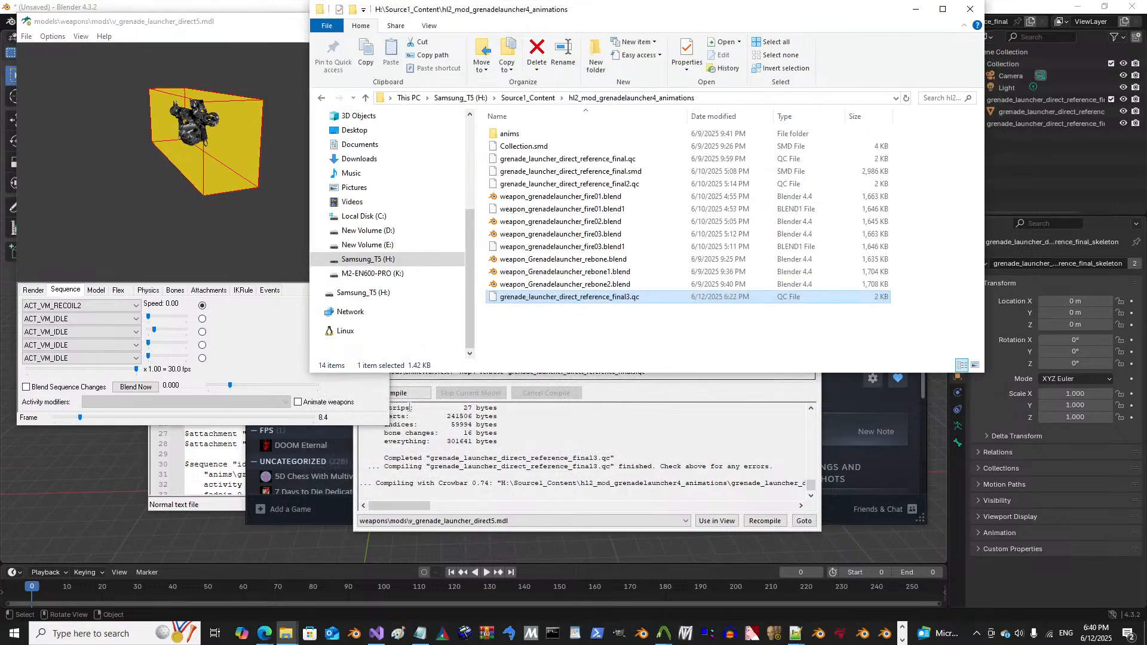
Step: Go up to the Source1_Content folder, look through its hl2_mod subfolder and return to Source1_Content
mouse_move(288, 638)
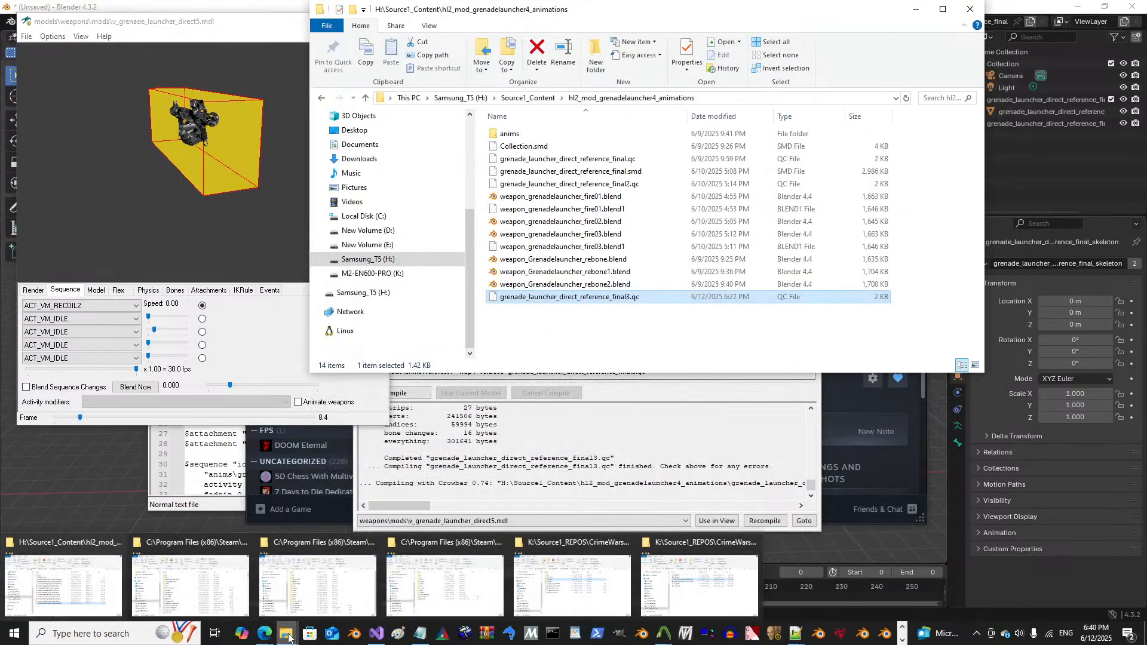
click(545, 98)
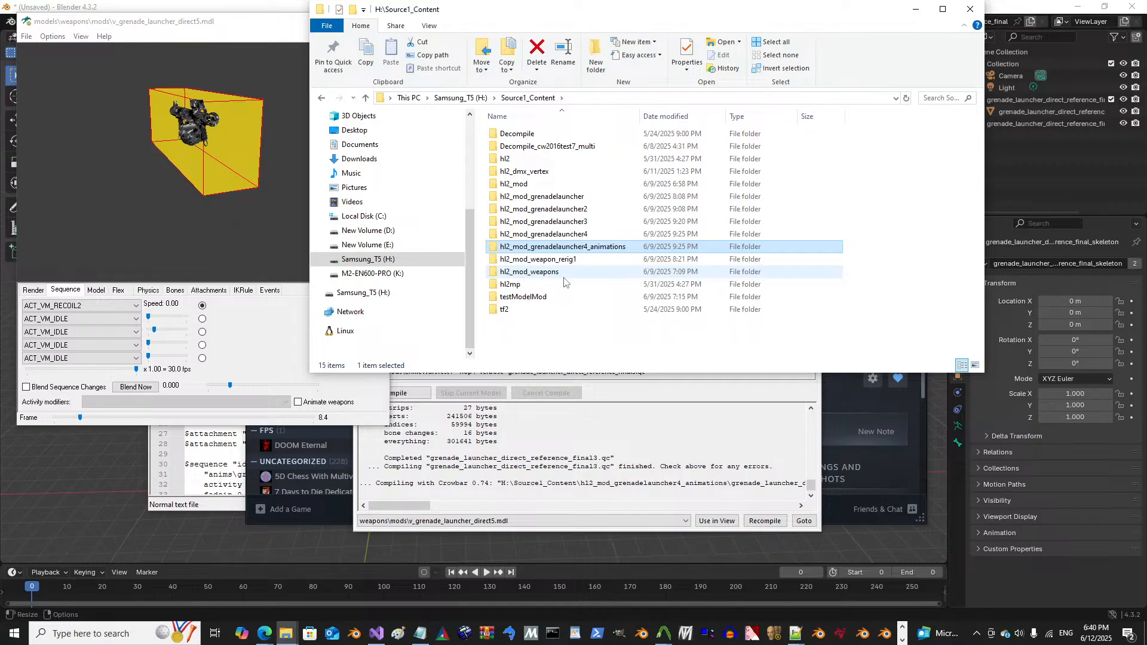
double_click(556, 184)
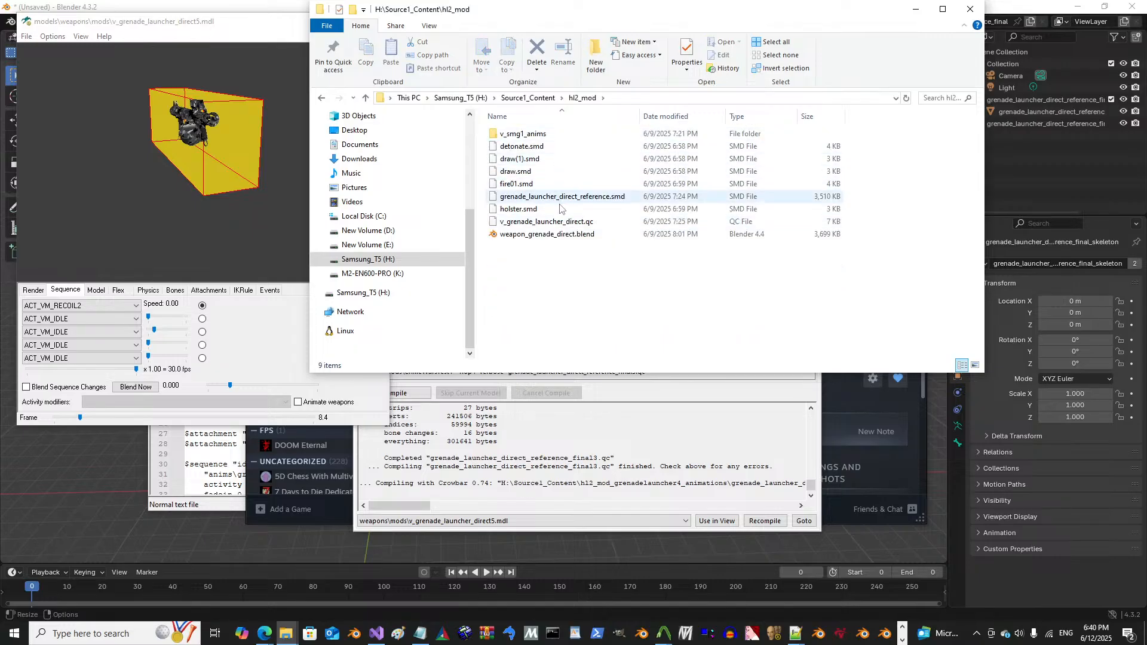
click(559, 134)
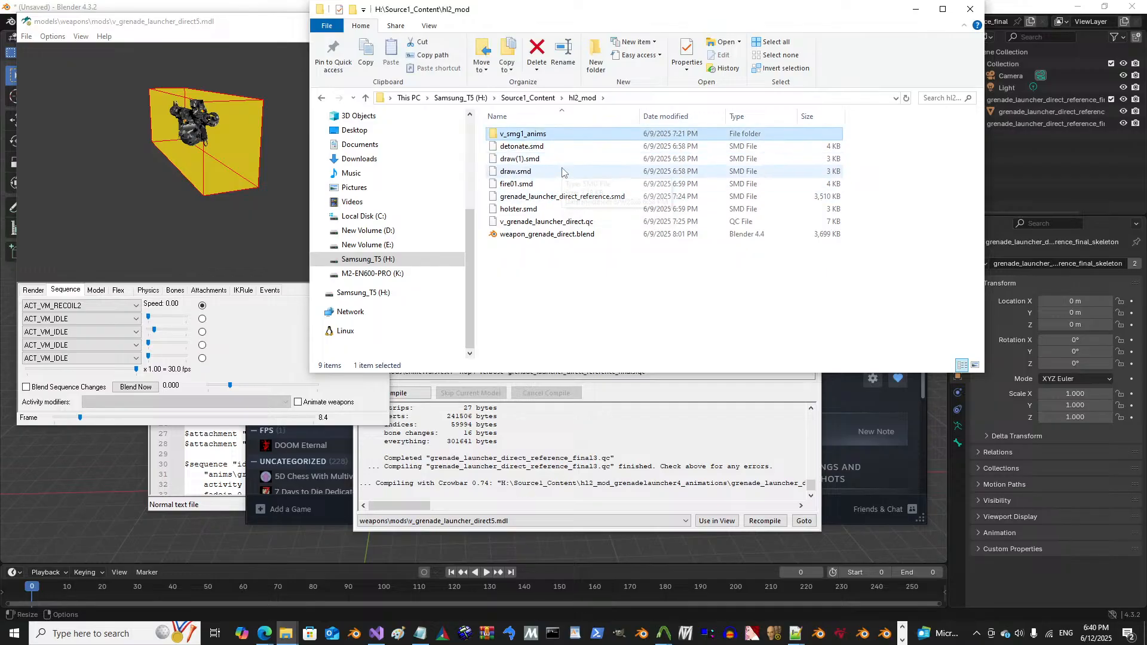
click(594, 278)
key(alt+Left)
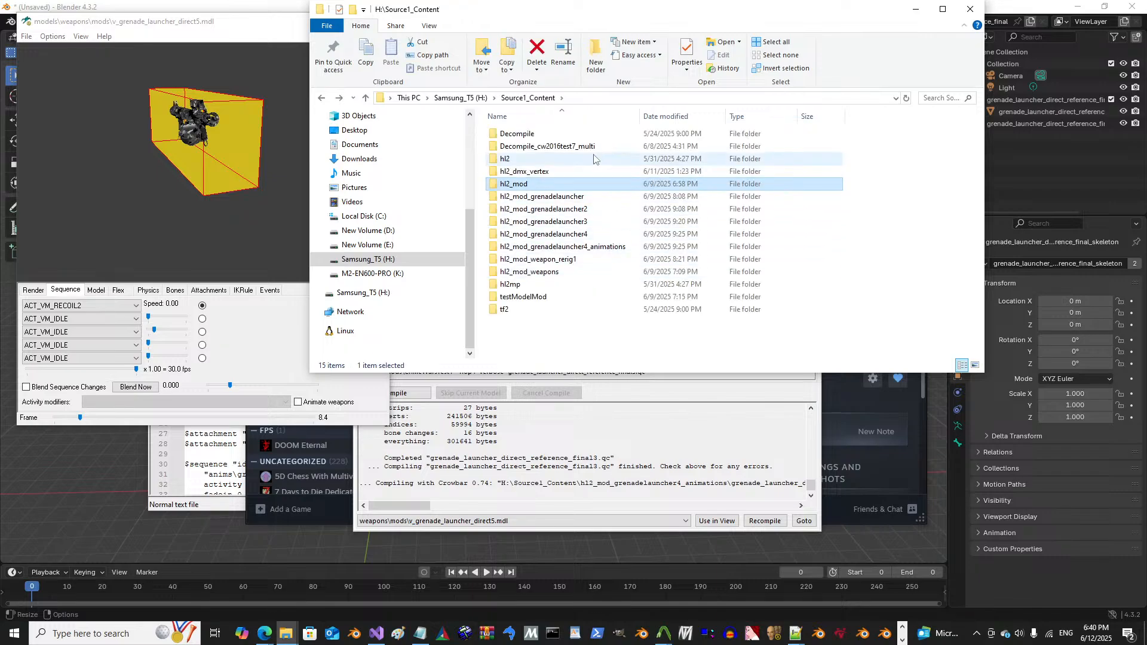
Step: Examine the compiled shader files in Source1_Content\hl2\shaders\psh, widening the Name column, and return to the shaders folder
double_click(595, 159)
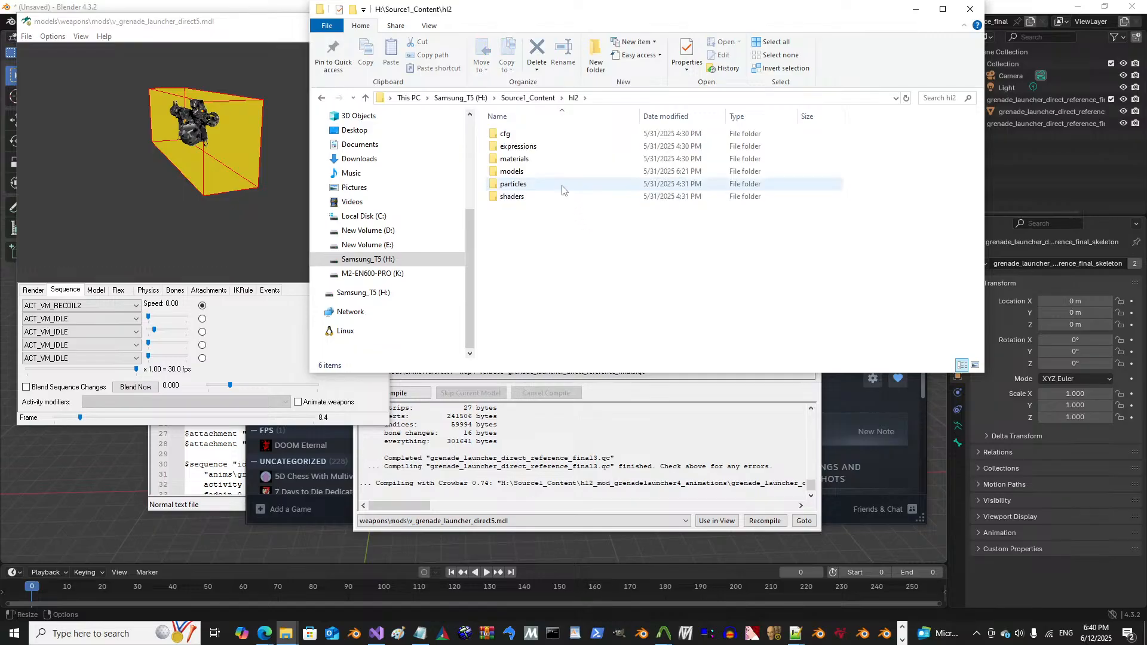
click(542, 200)
double_click(542, 200)
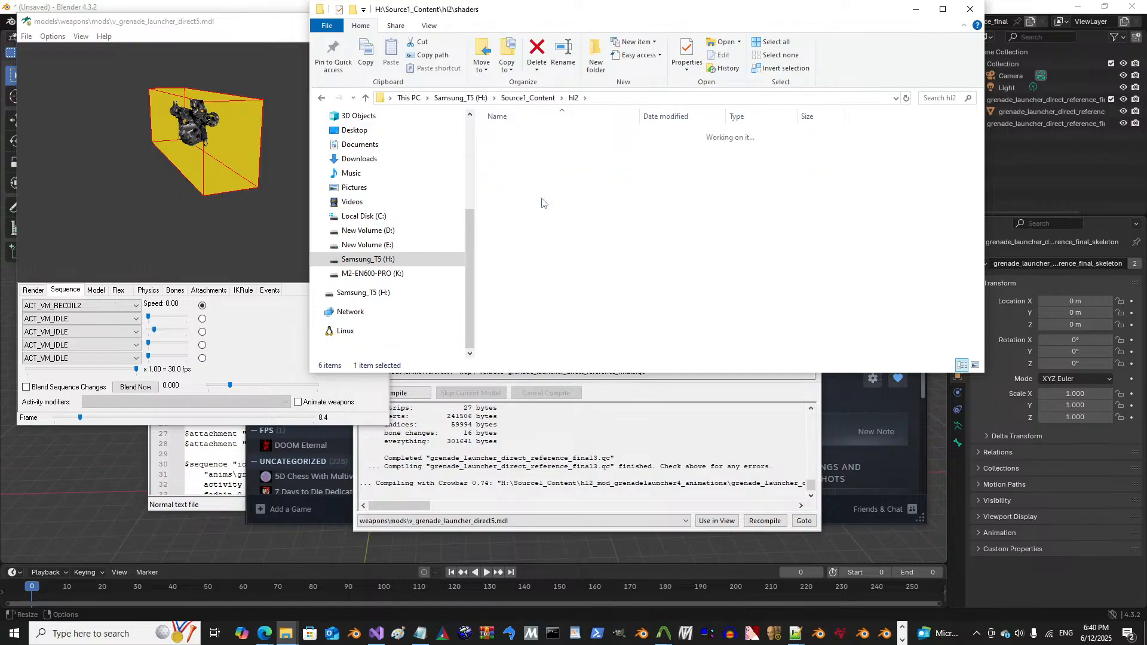
double_click(550, 146)
scroll(546, 226, down, 15)
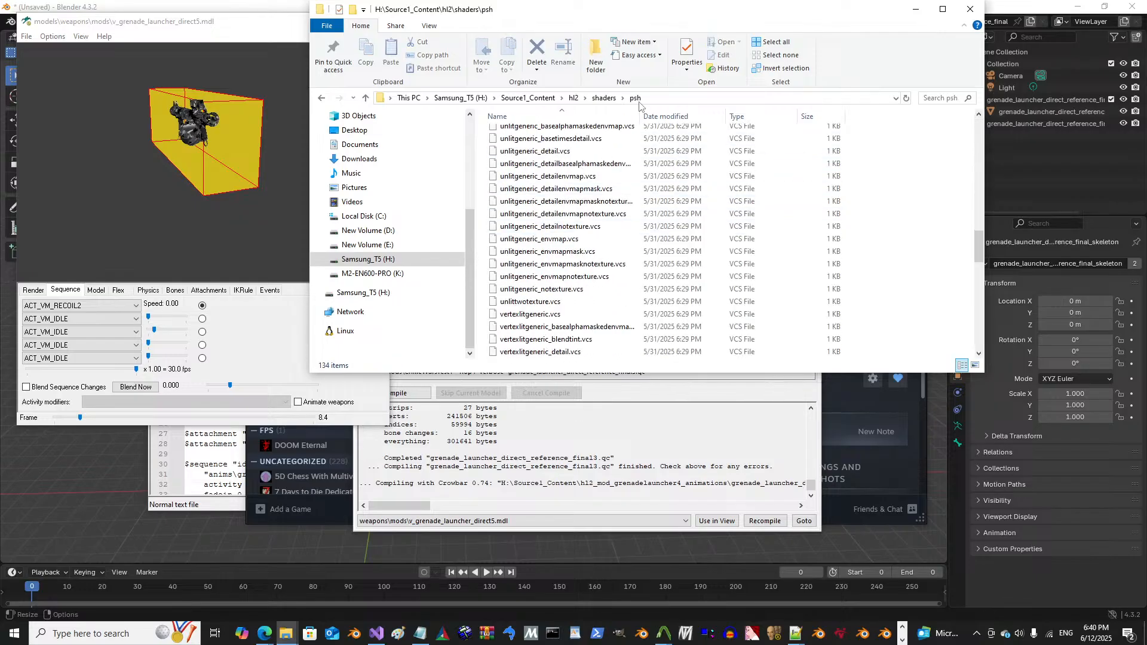
drag(640, 115, 707, 115)
scroll(635, 268, down, 1)
scroll(636, 268, up, 12)
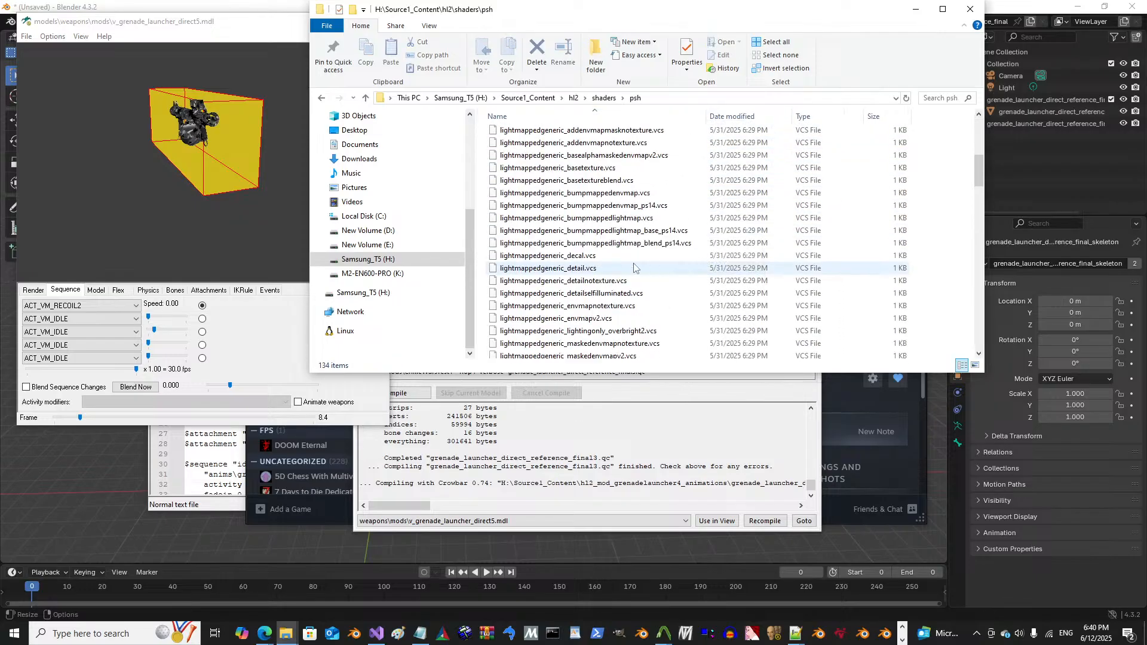
key(alt+Left)
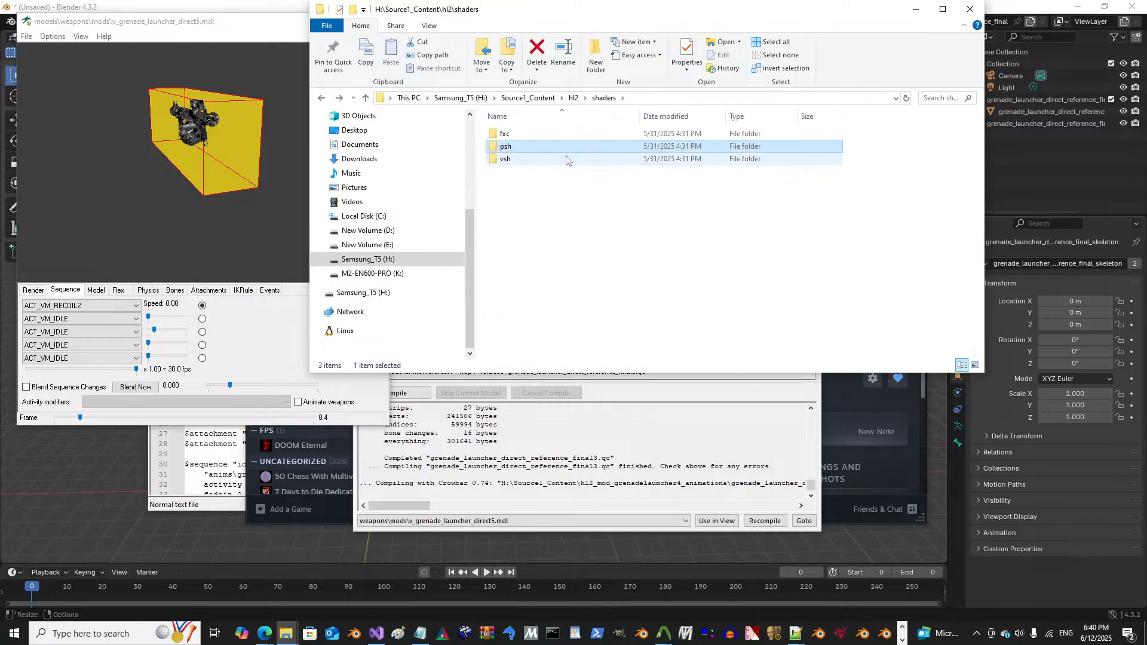
Step: Look through the compiled shader files in the fxc folder and return to the shaders folder
double_click(539, 132)
scroll(573, 227, down, 5)
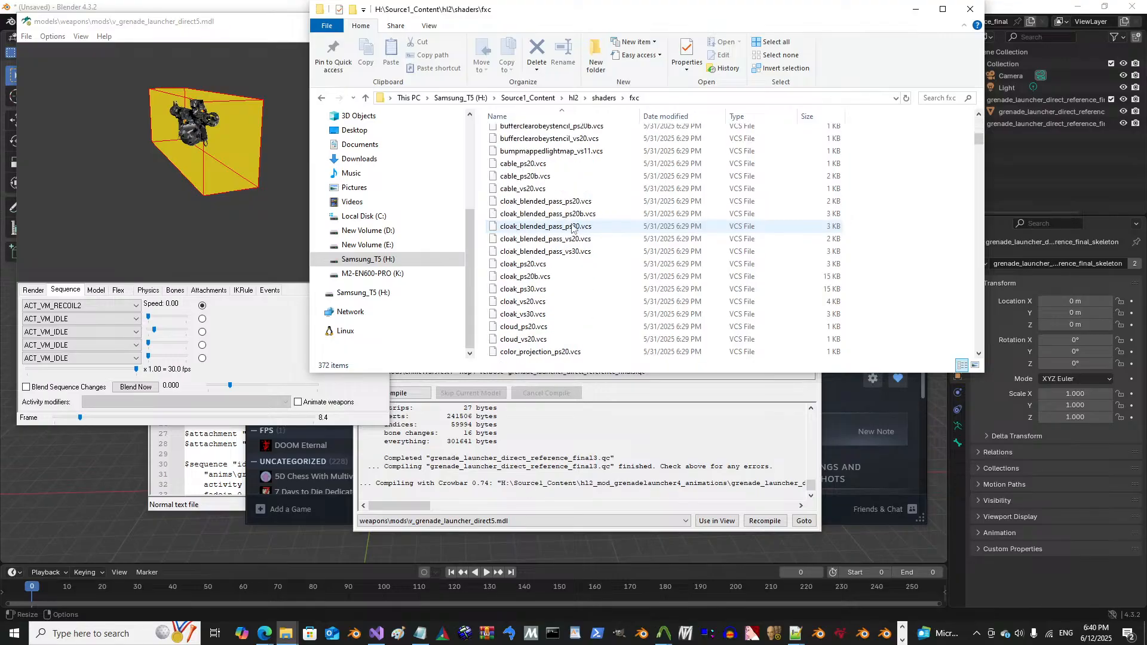
key(alt+Left)
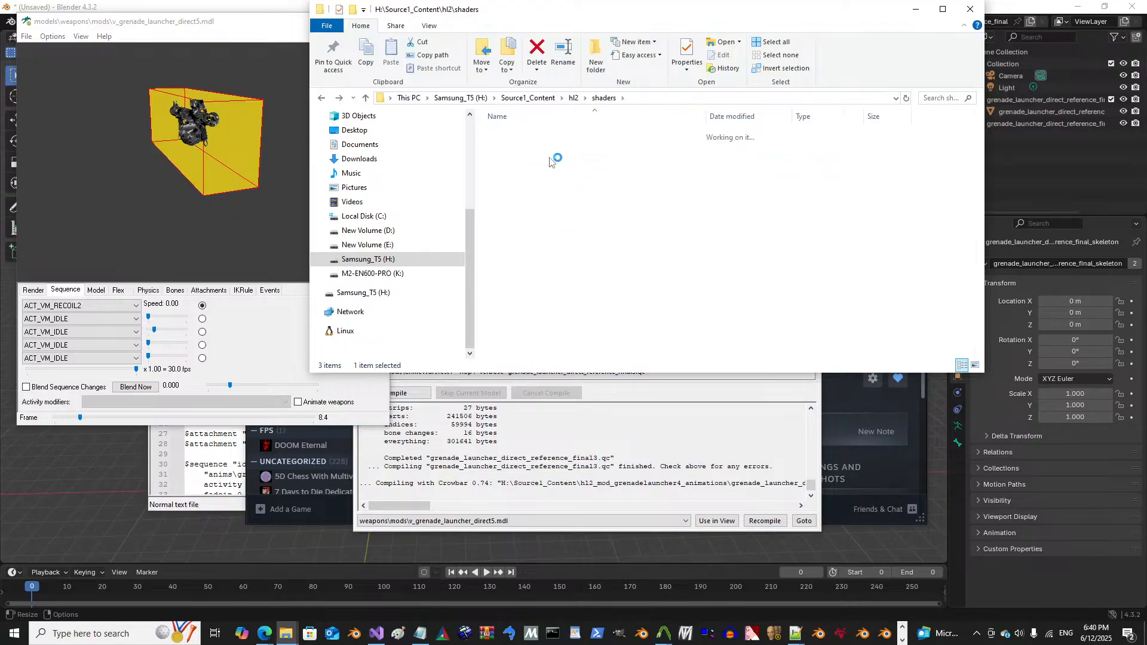
scroll(570, 223, down, 20)
scroll(569, 226, down, 10)
key(alt+Left)
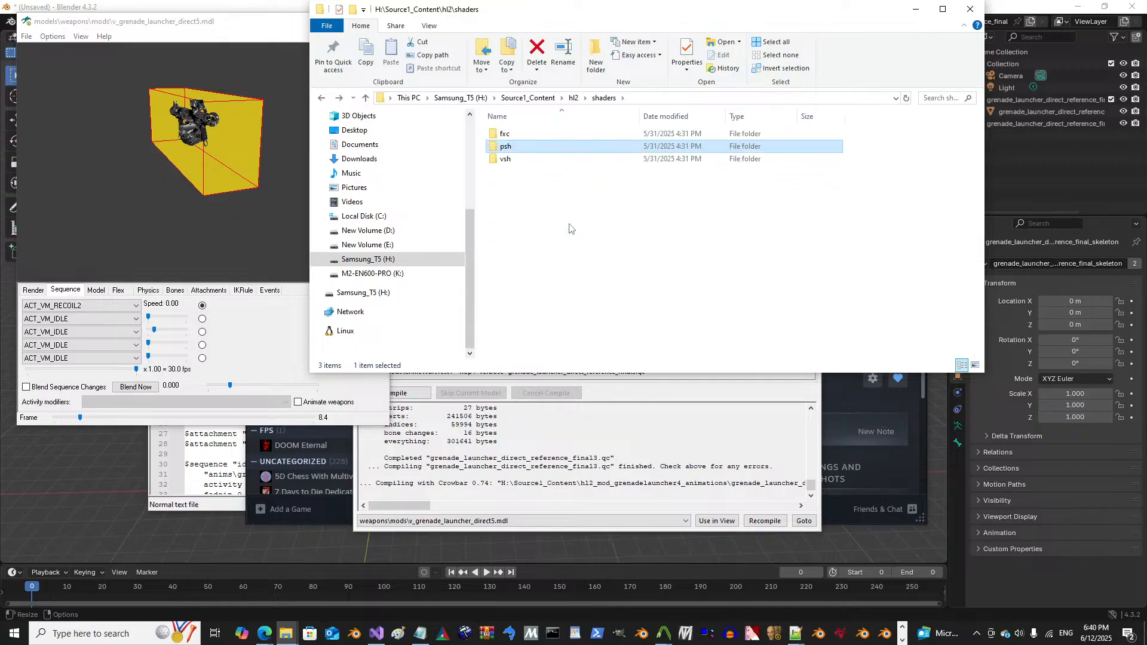
Step: Look through the compiled vertex shader files in the vsh folder from start to end and back
double_click(550, 159)
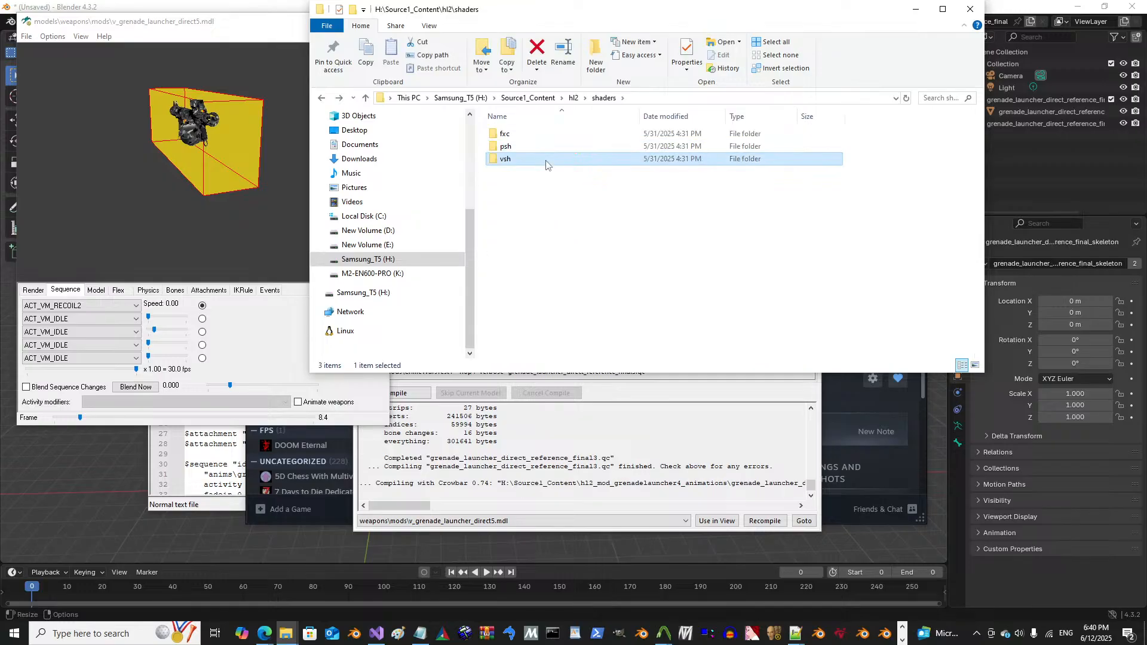
scroll(560, 234, down, 12)
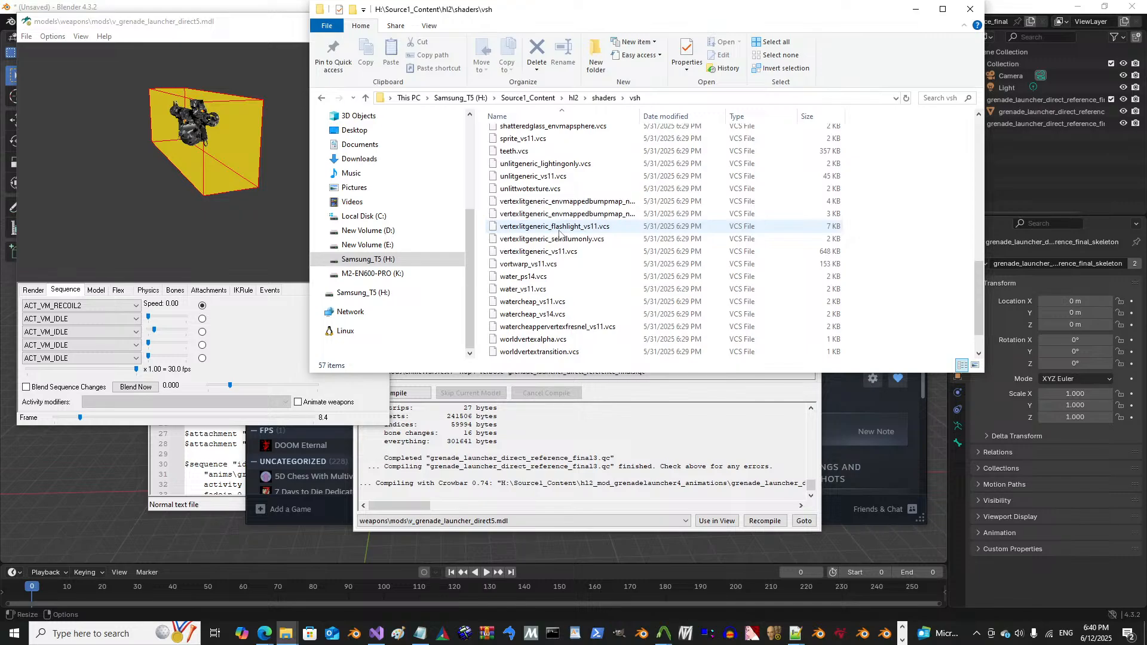
scroll(562, 236, up, 12)
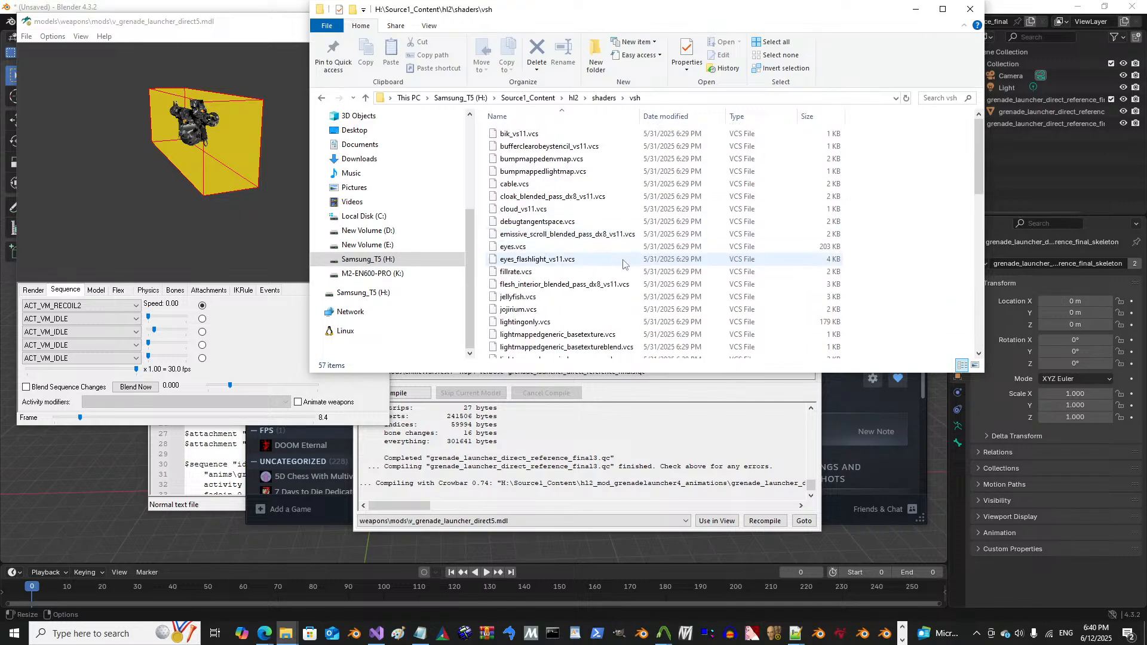
key(alt+Left)
key(alt+Right)
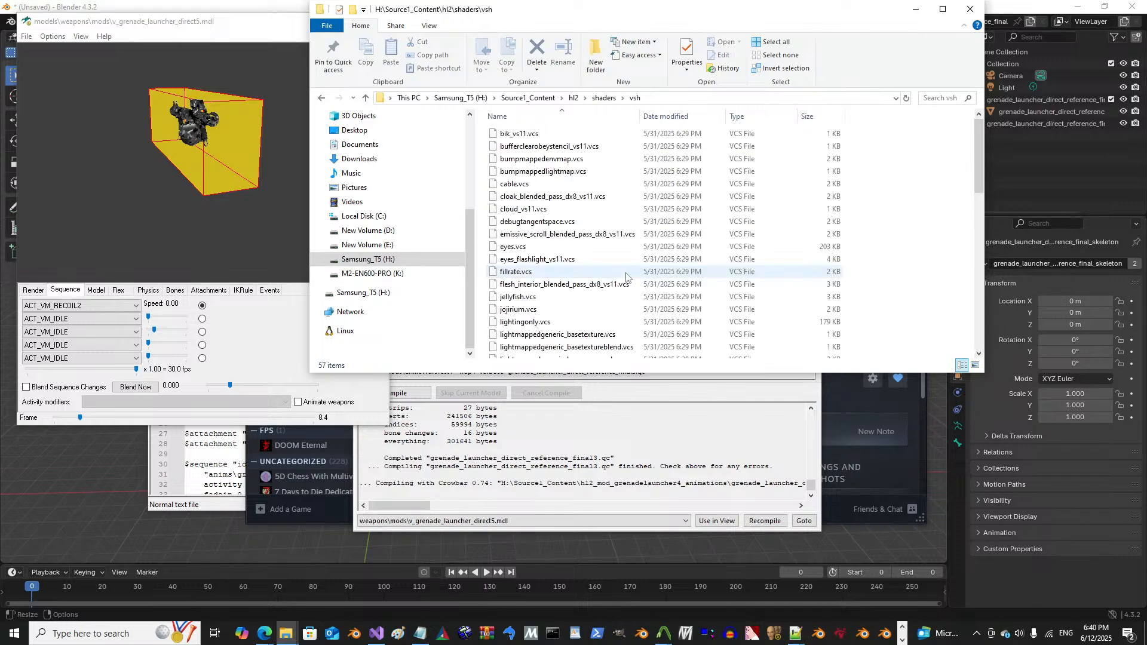
scroll(626, 276, down, 13)
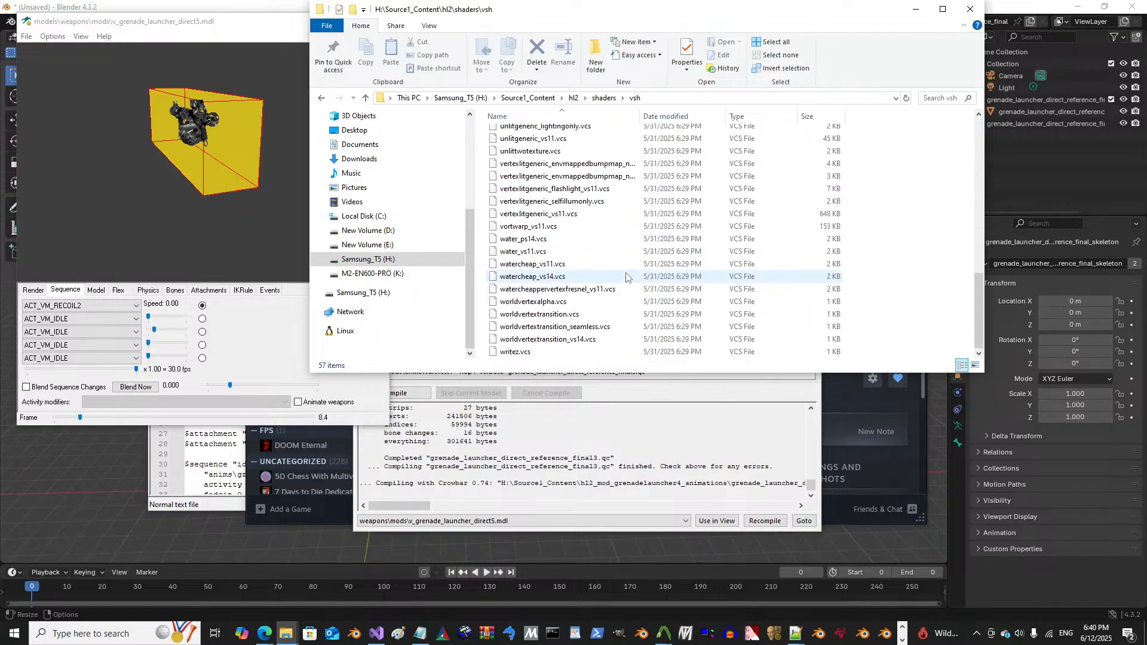
scroll(626, 277, up, 13)
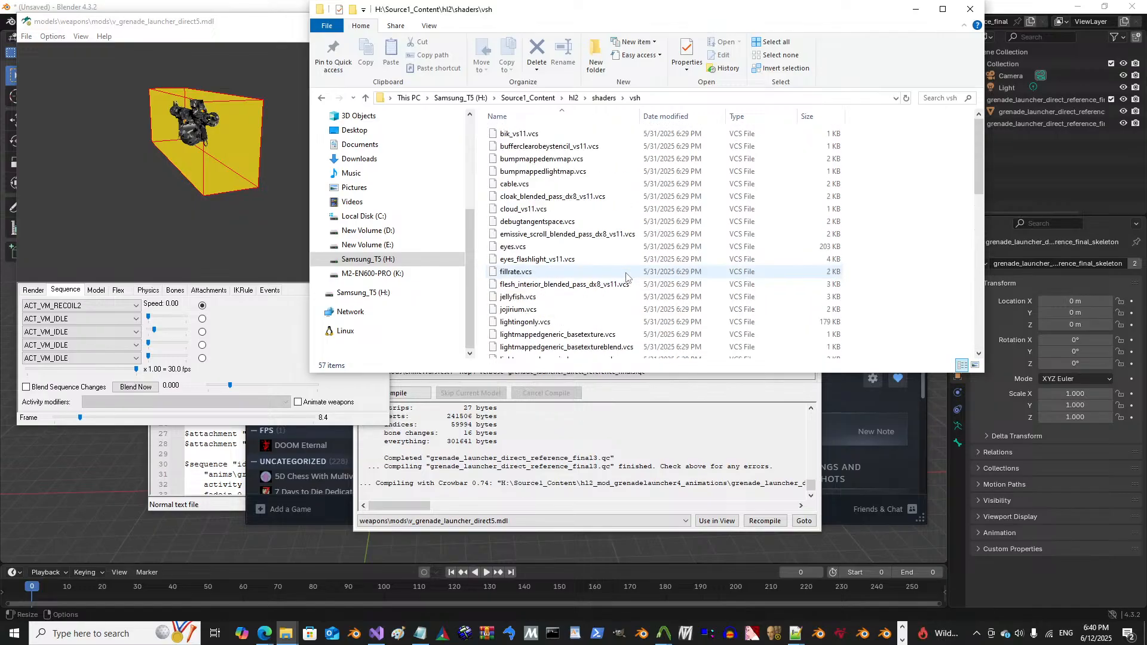
Step: Return to Source1_Content and check the contents of its hl2mp and hl2_mod_weapons folders
key(alt+Left)
key(alt+Left)
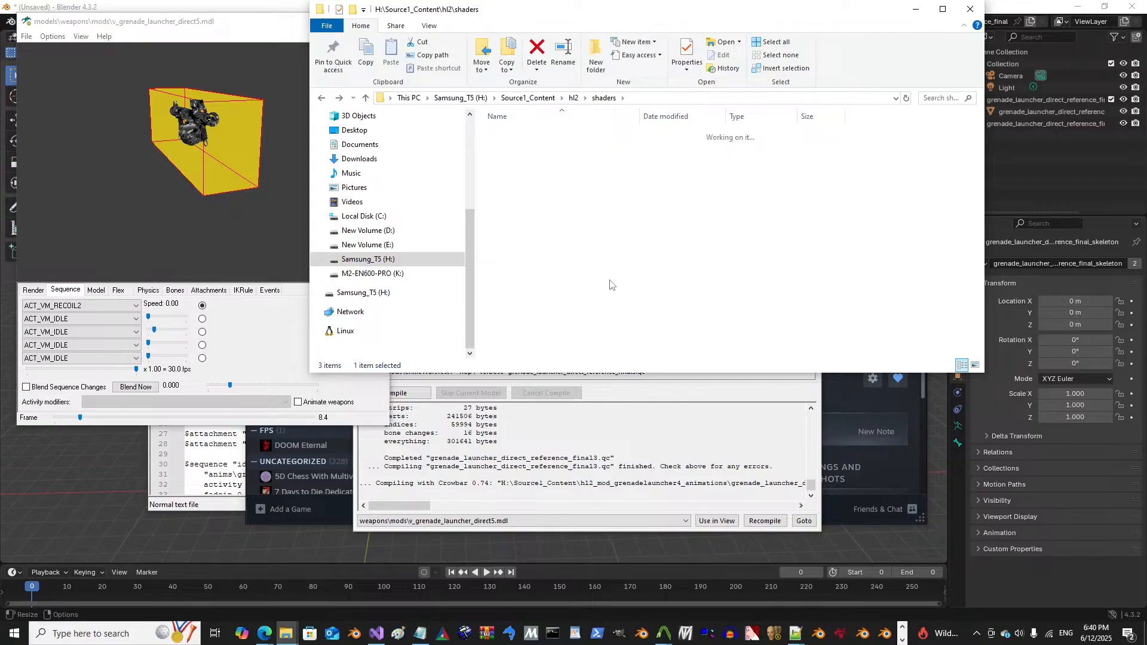
key(alt+Left)
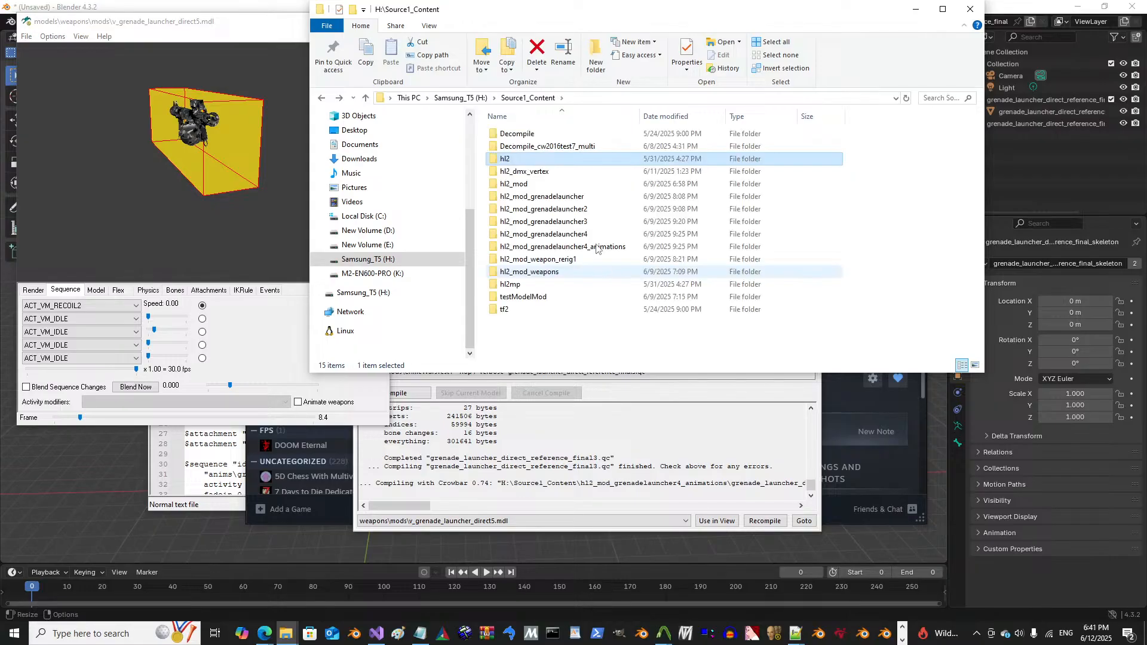
double_click(554, 286)
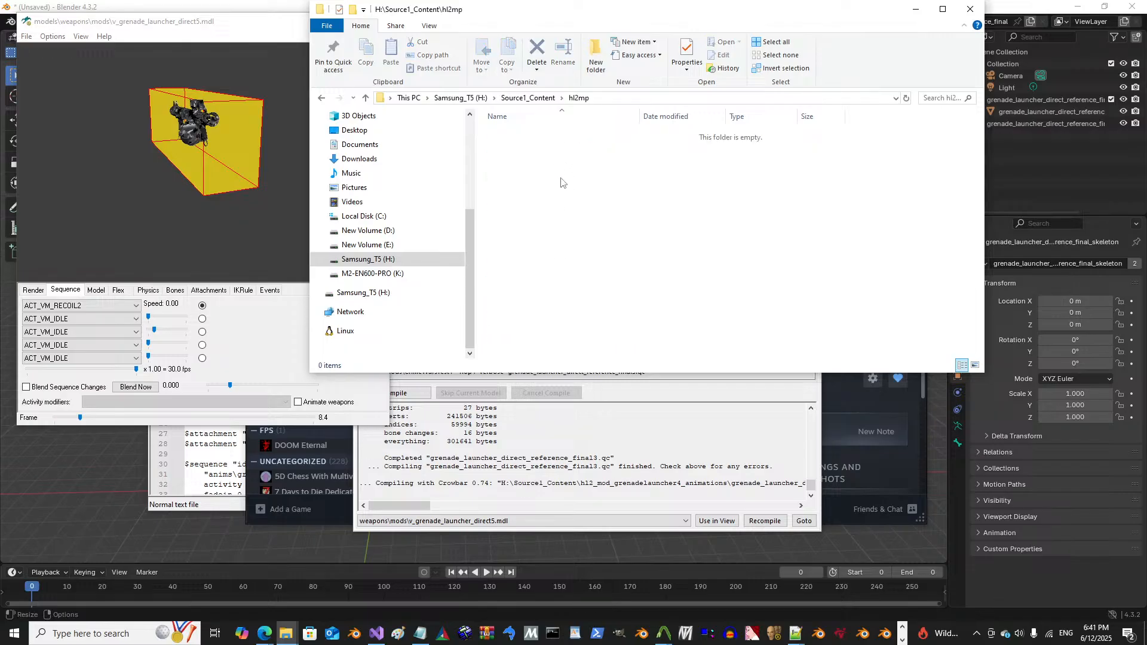
key(alt+Left)
double_click(573, 272)
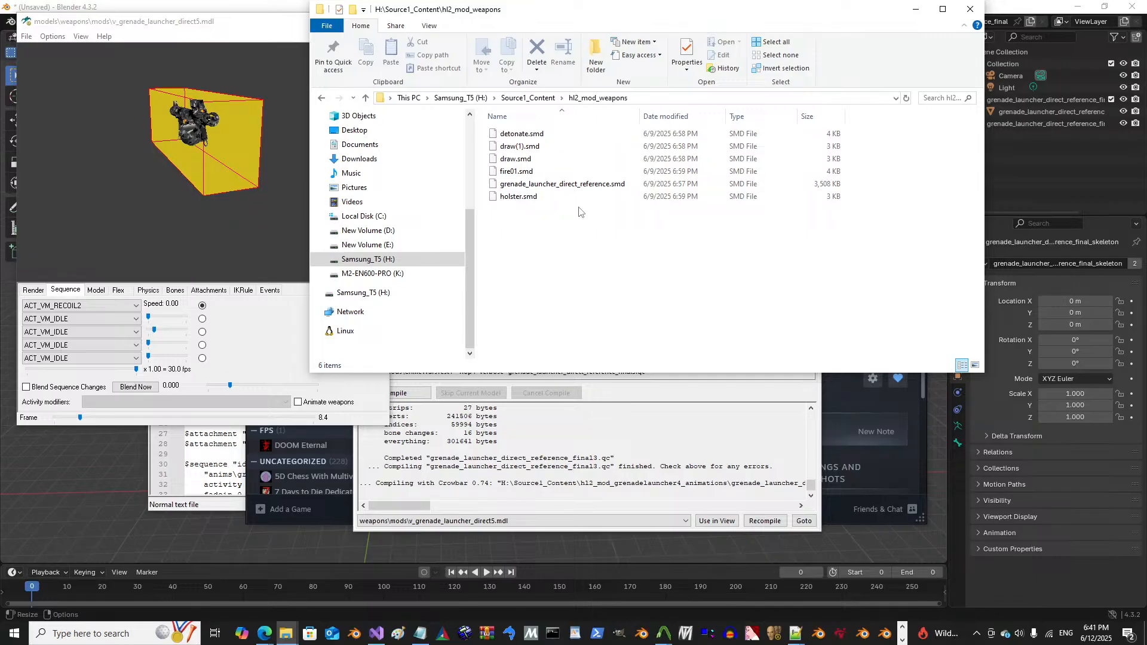
key(alt+Left)
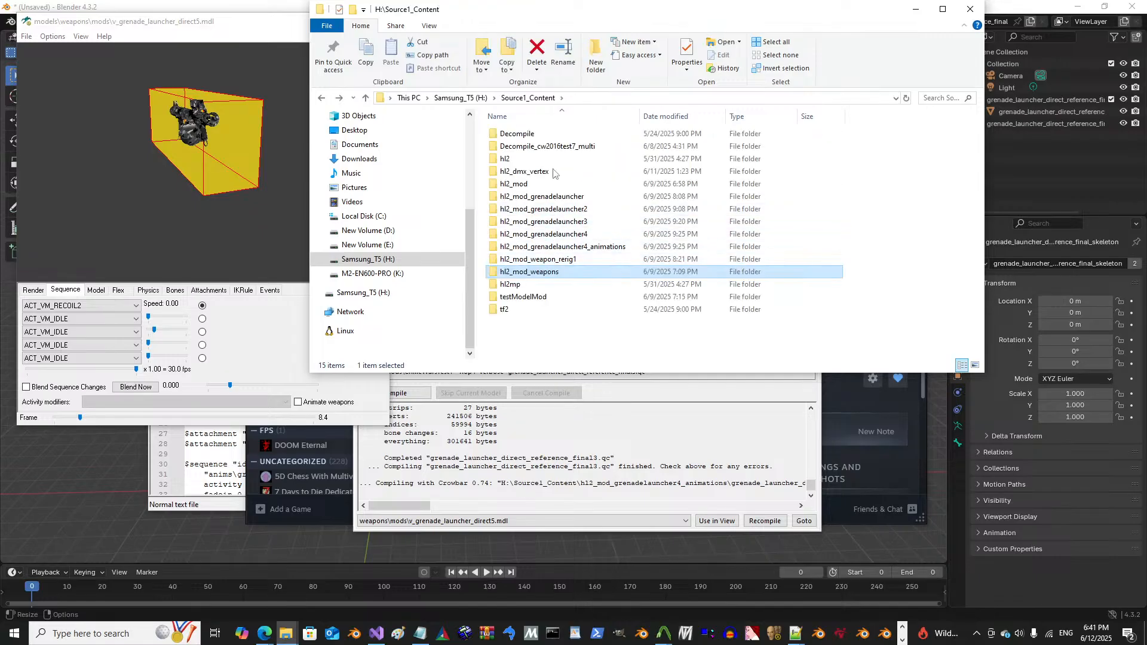
Step: Open the weapons folder inside Source1_Content\hl2\models
double_click(535, 159)
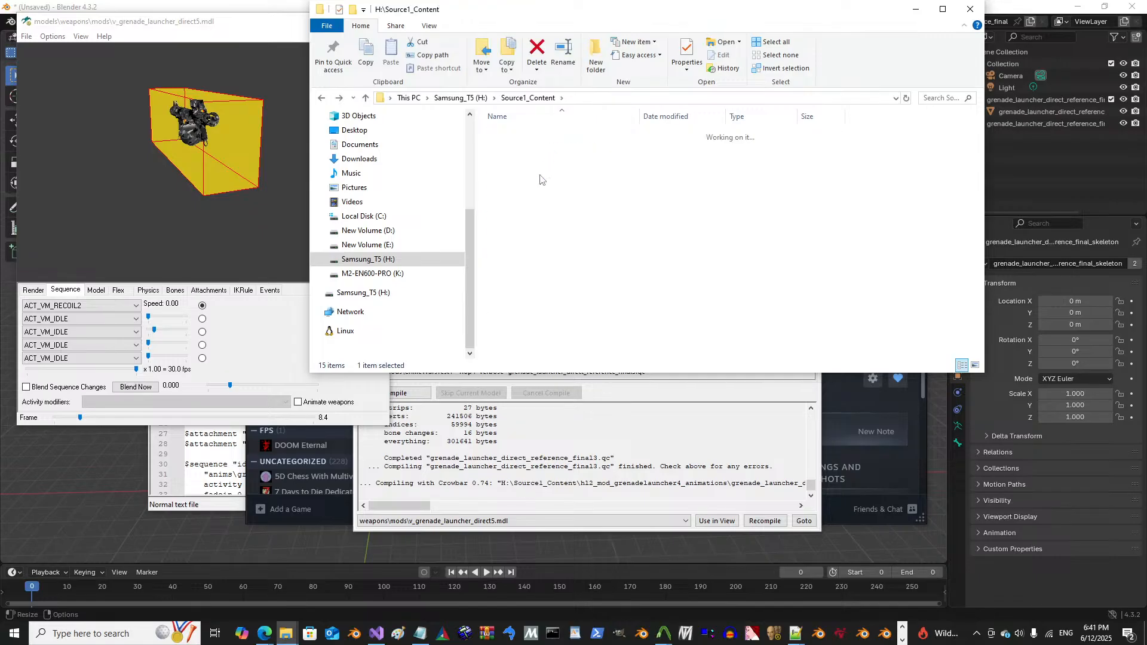
double_click(537, 174)
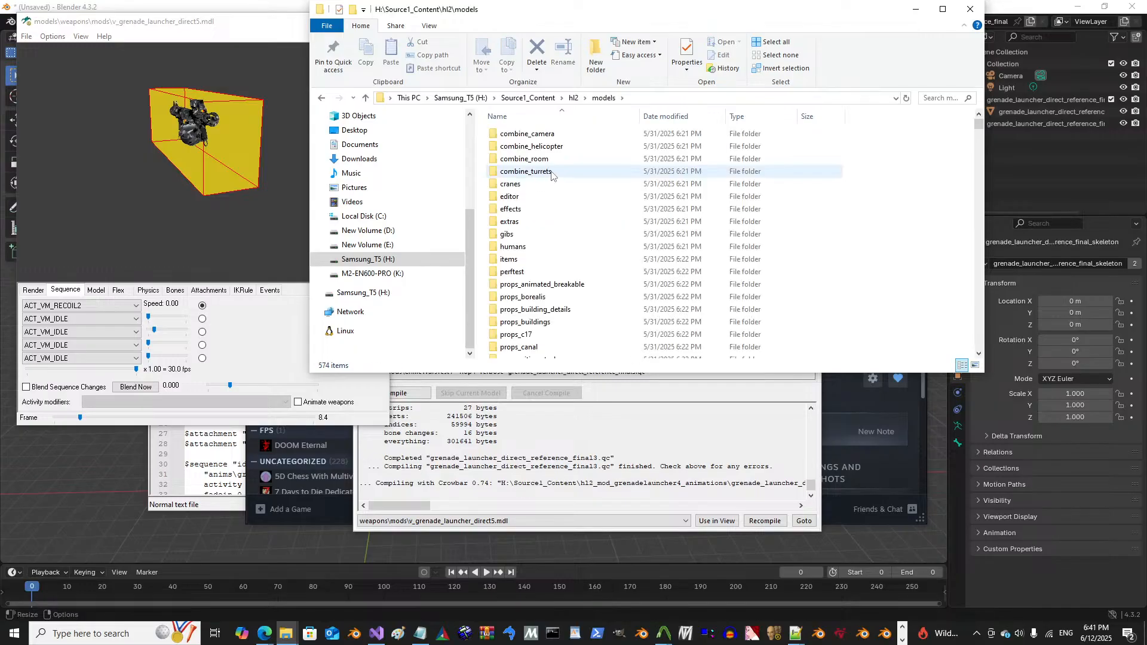
scroll(550, 191, down, 15)
scroll(553, 206, up, 3)
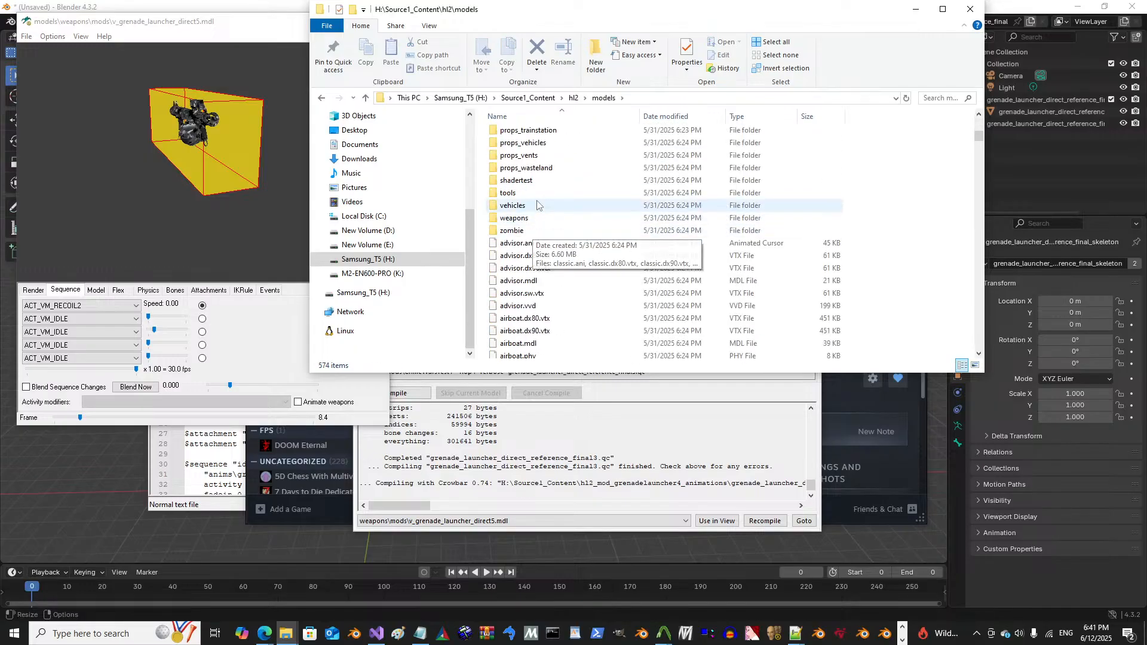
click(530, 221)
double_click(530, 219)
Step: Look through the view and world weapon model files as far as the w_shotgun and w_smg1 files
scroll(549, 219, down, 20)
scroll(552, 219, down, 20)
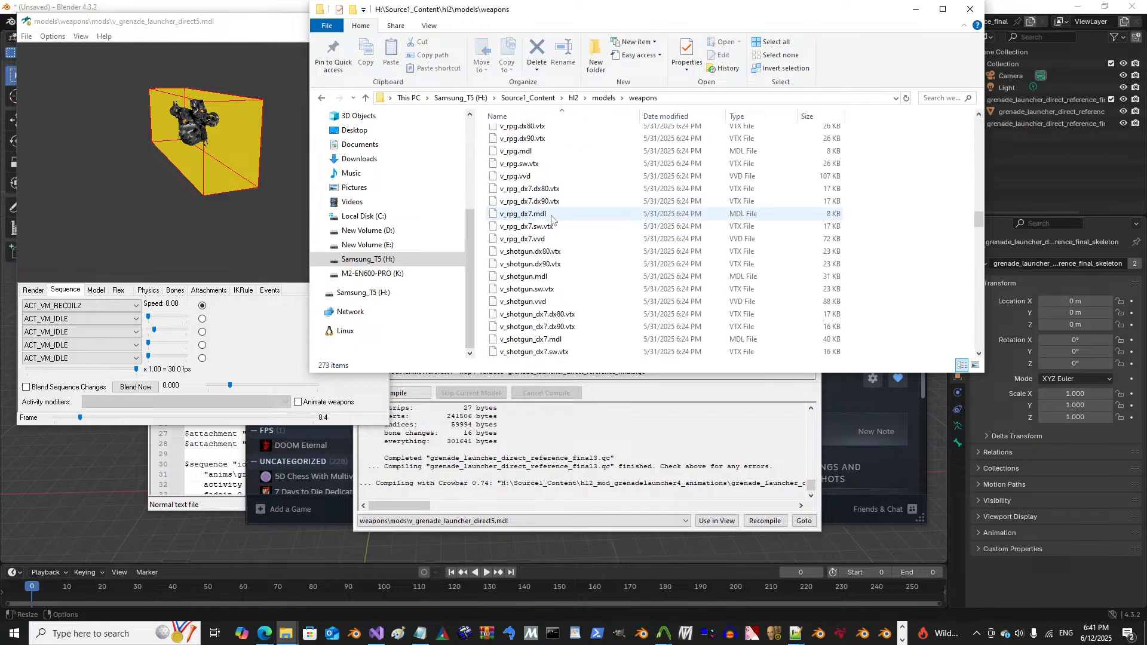
scroll(552, 218, down, 20)
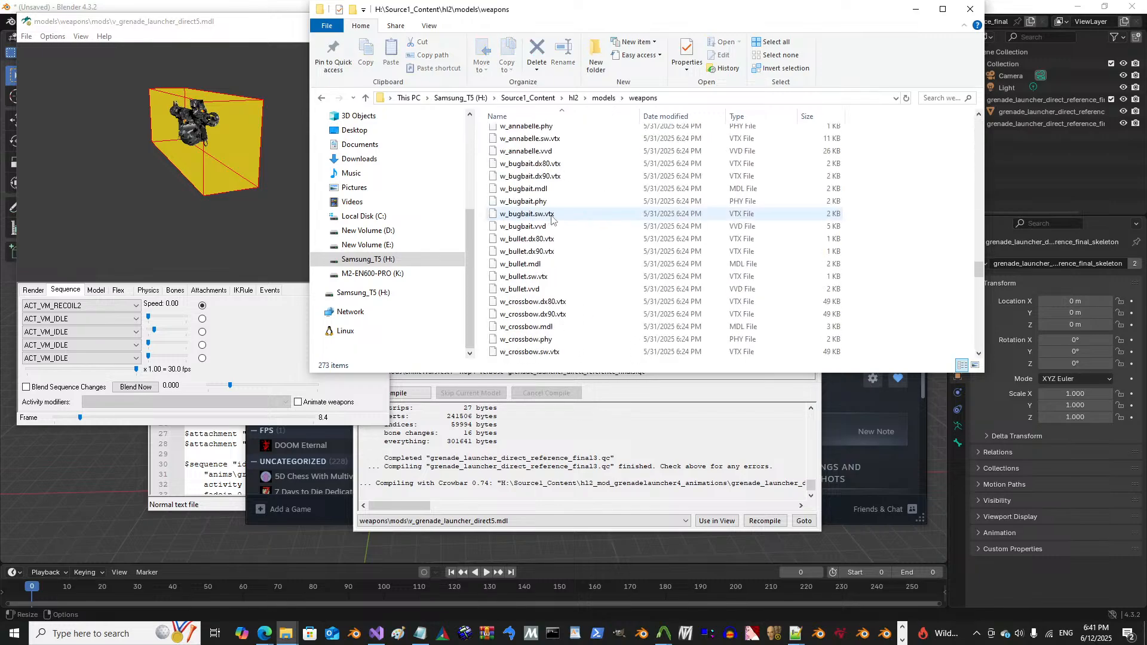
scroll(552, 219, up, 5)
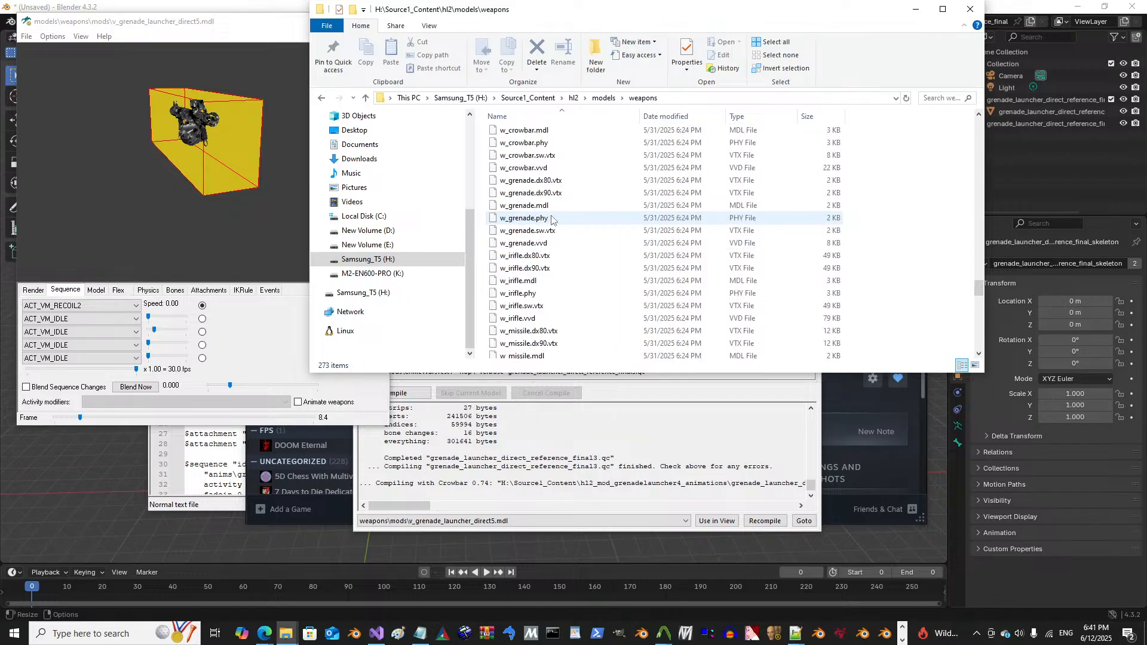
scroll(552, 219, down, 5)
scroll(552, 219, down, 8)
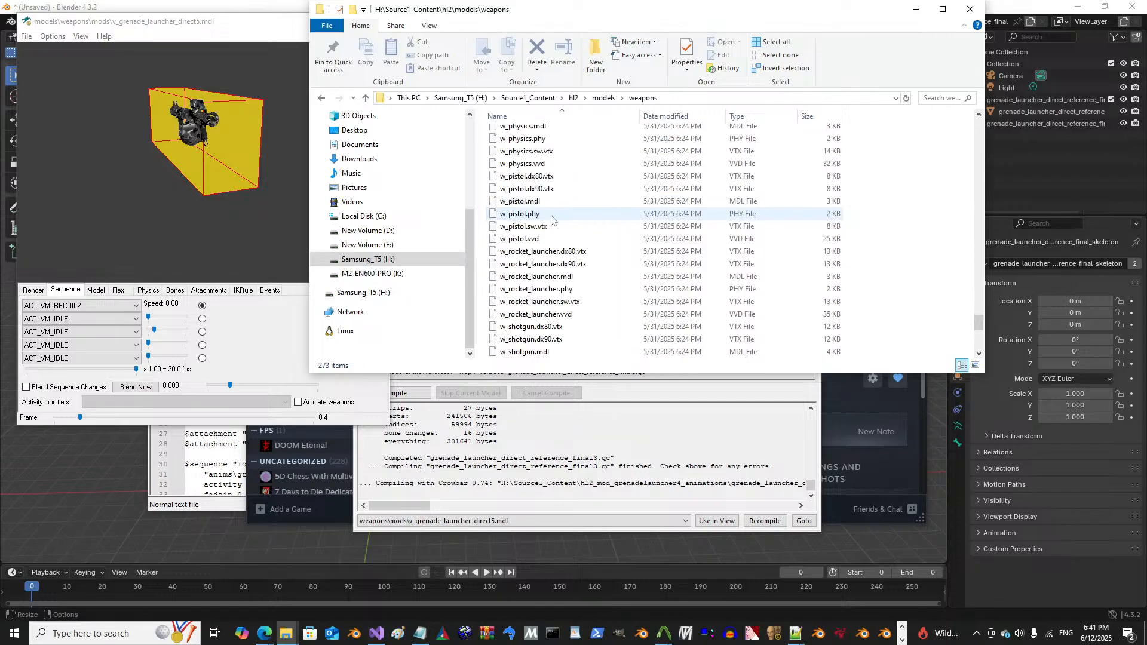
scroll(553, 219, down, 2)
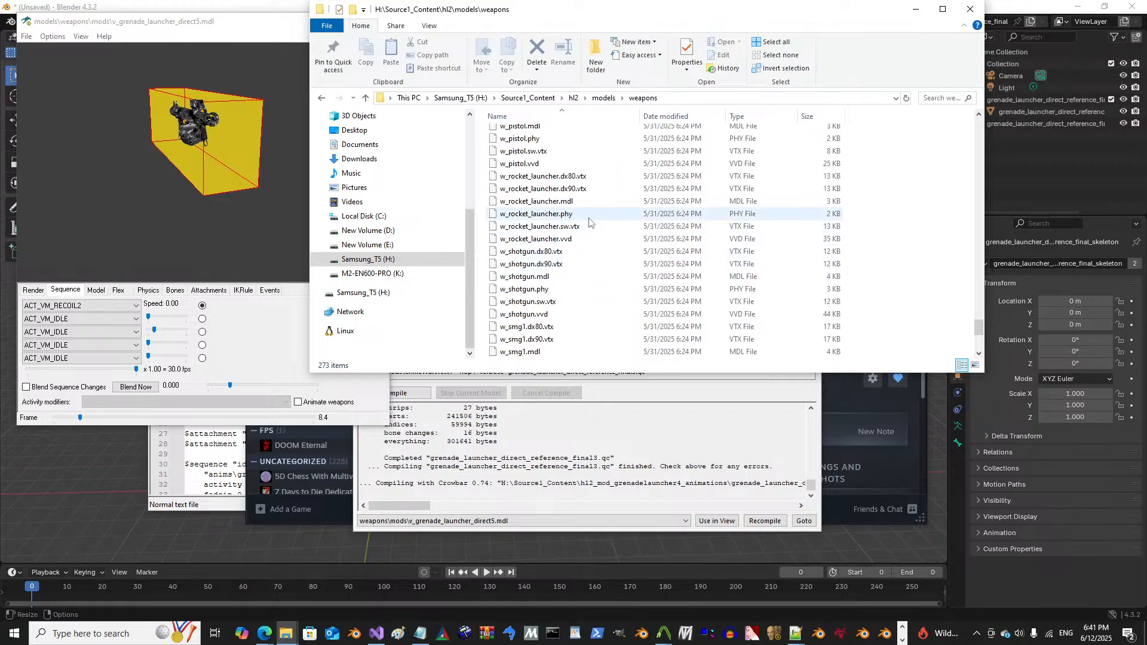
scroll(571, 279, down, 2)
Step: Copy the file name w_shotgun.mdl from the weapons folder without renaming the file, and switch to Crowbar
click(615, 276)
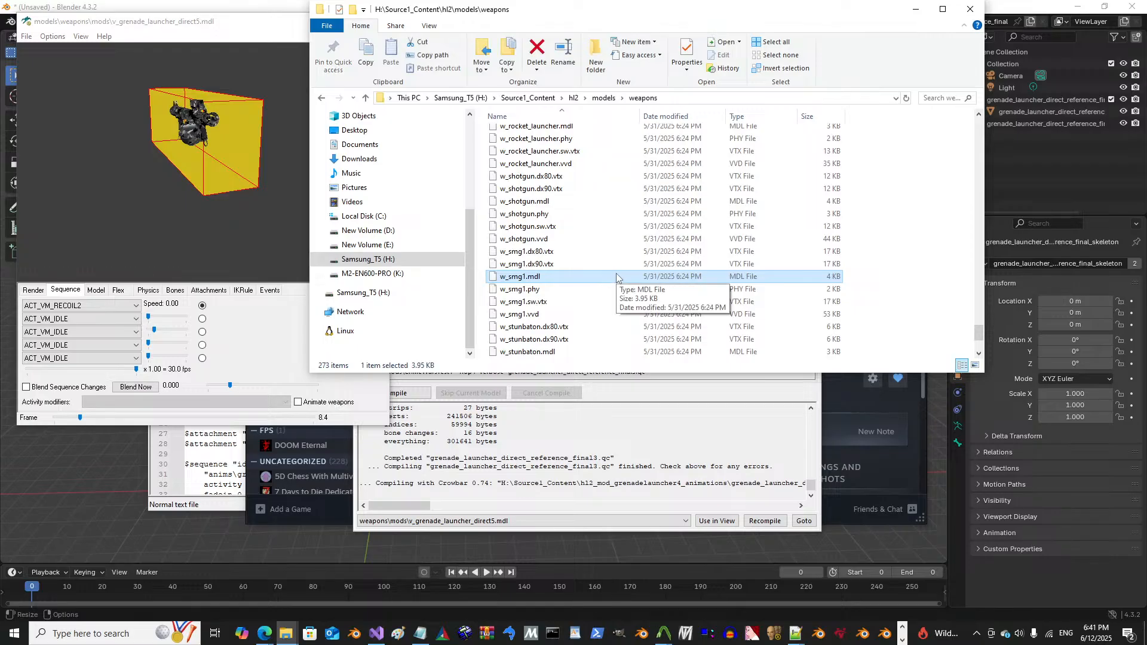
click(603, 202)
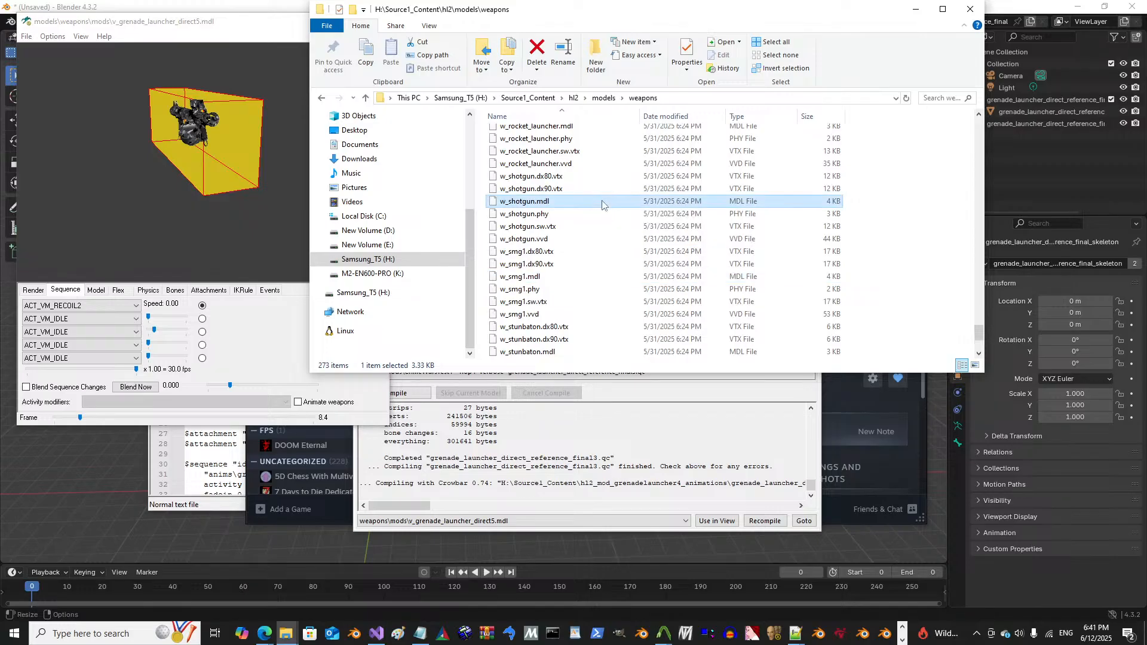
right_click(551, 202)
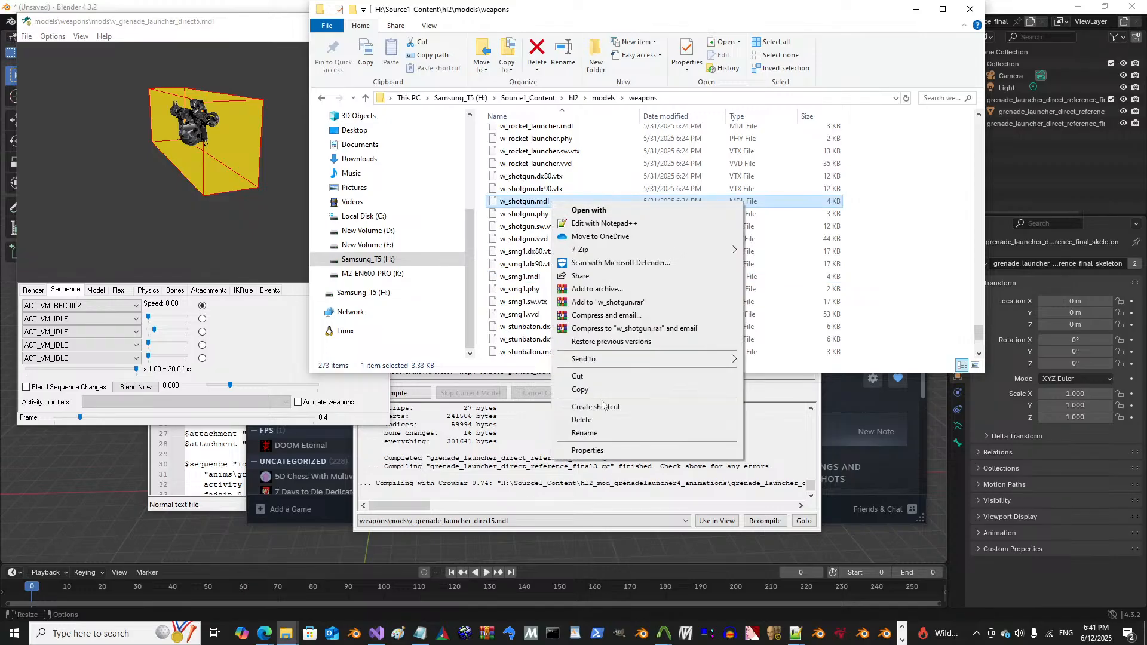
click(599, 434)
click(552, 201)
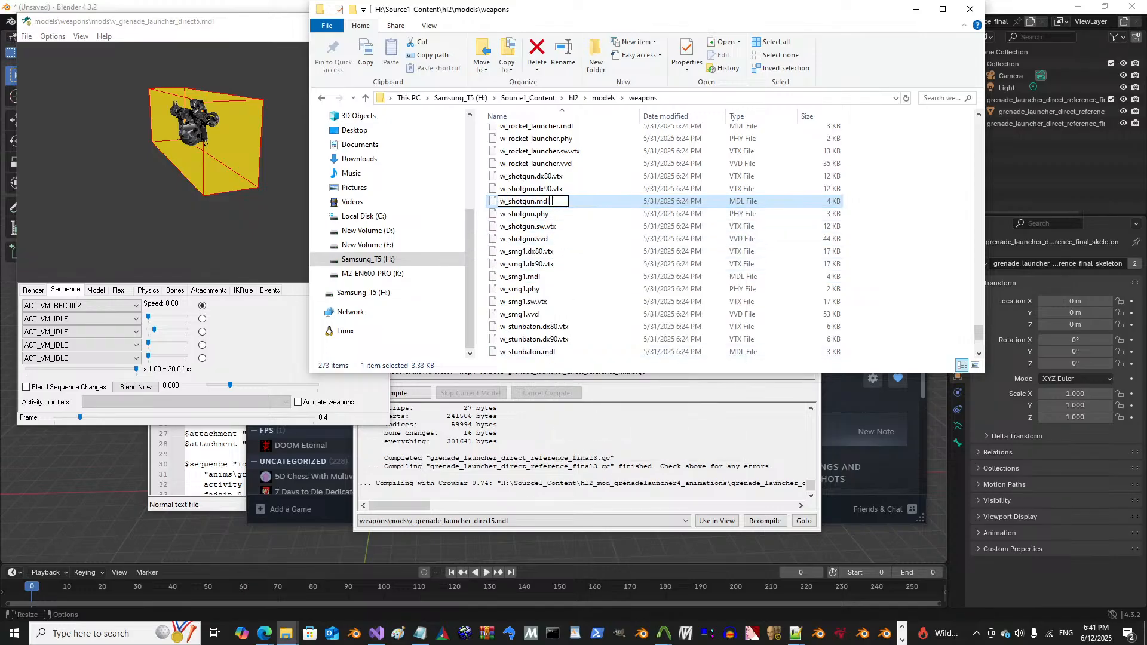
right_click(519, 202)
click(541, 243)
click(571, 458)
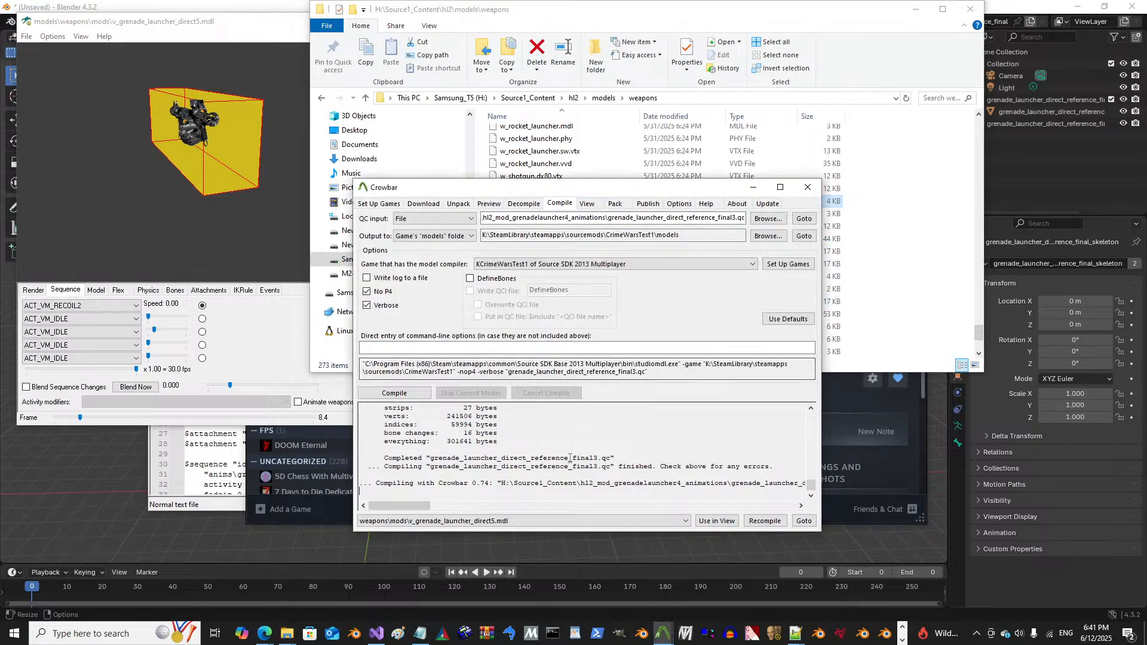
Step: Set the model to decompile to H:\Source1_Content\hl2\models\weapons\w_shotgun.mdl
click(524, 203)
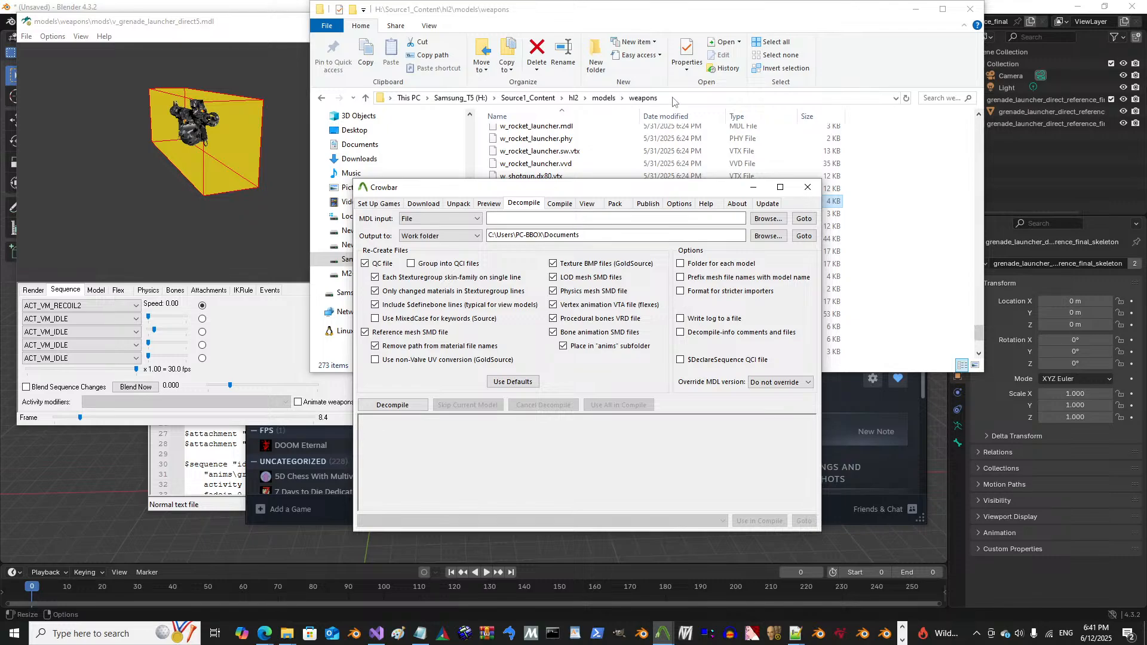
click(587, 218)
key(ctrl+v)
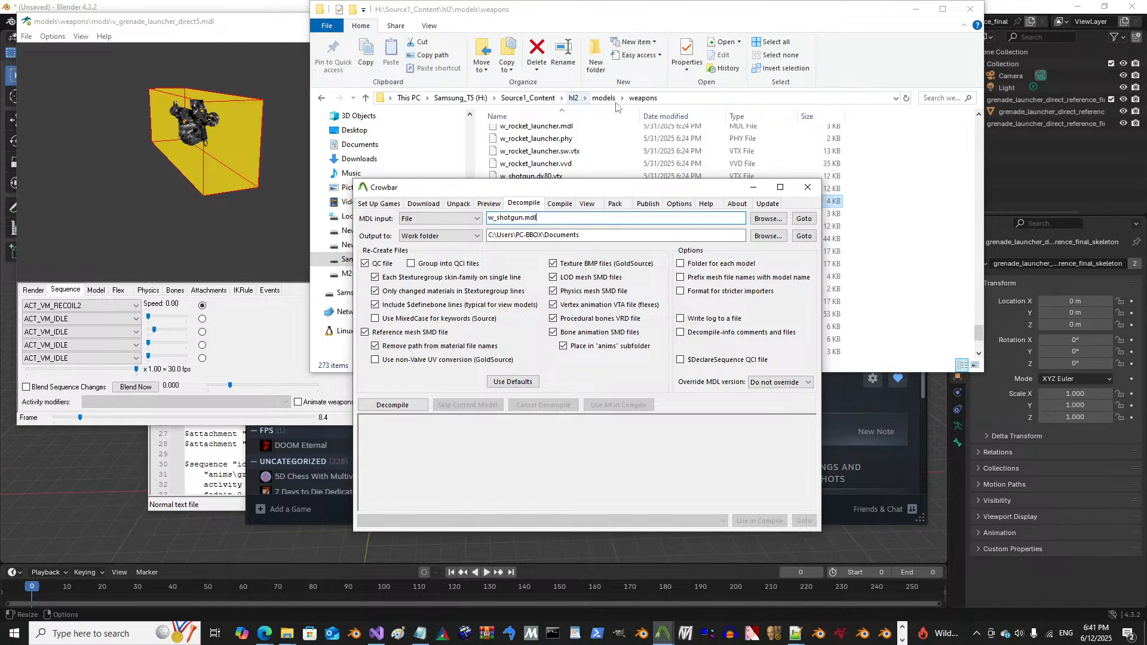
click(675, 97)
click(546, 422)
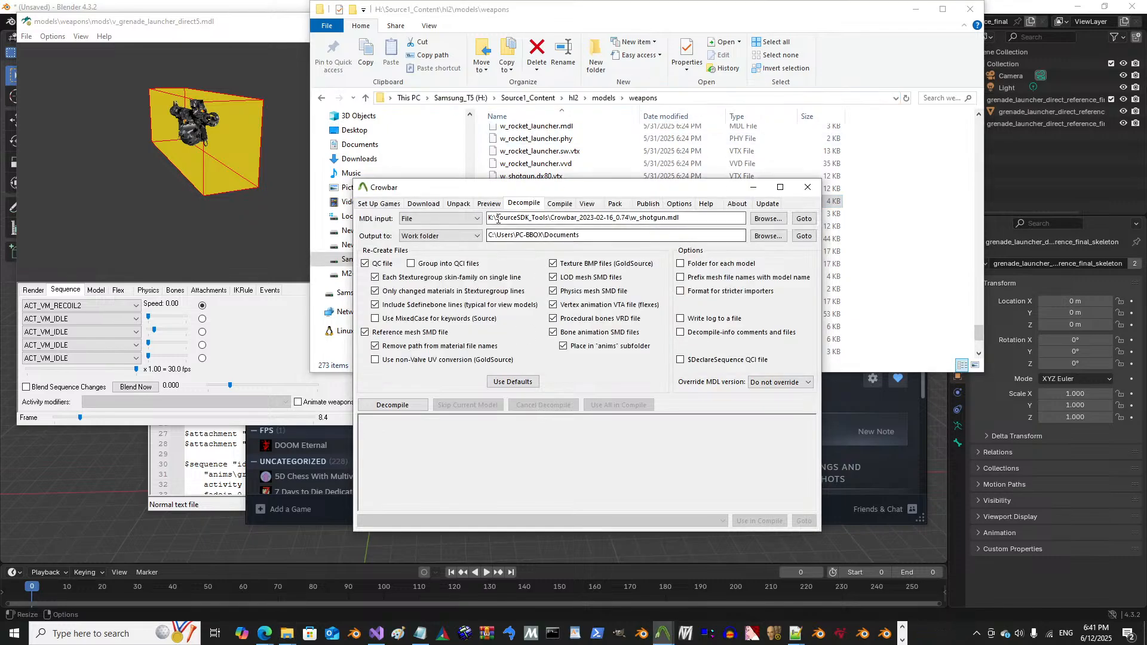
triple_click(626, 219)
key(ctrl+v)
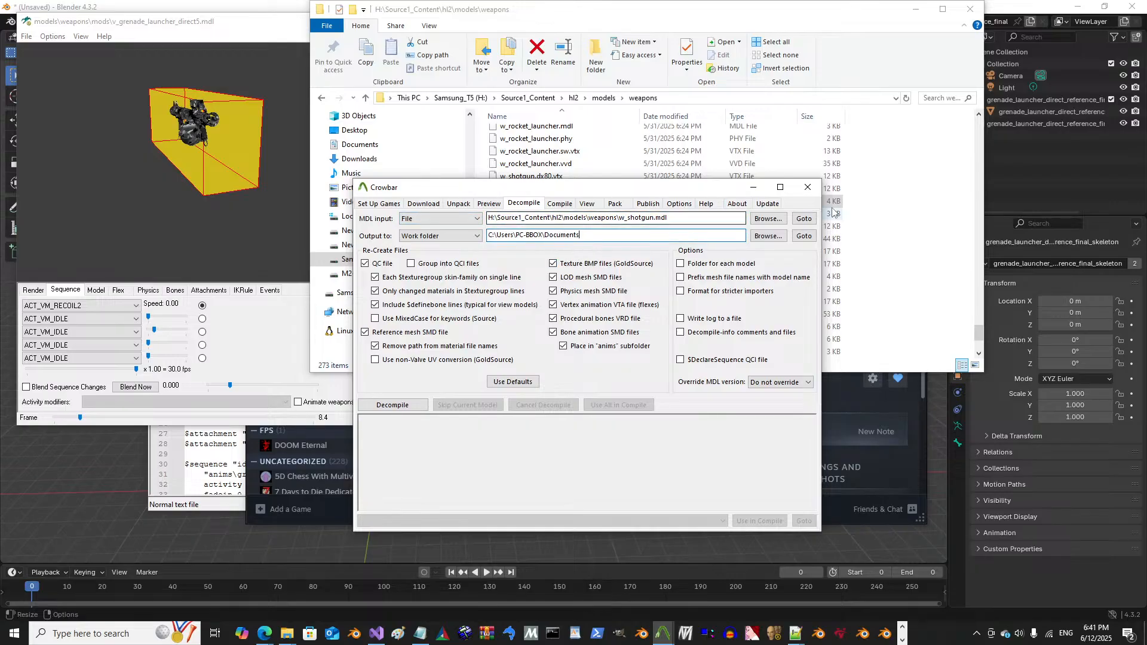
Step: Open Source1_Content\Decompile\hl2_weapons in File Explorer and check the contents of its w_shotgun folder
click(521, 99)
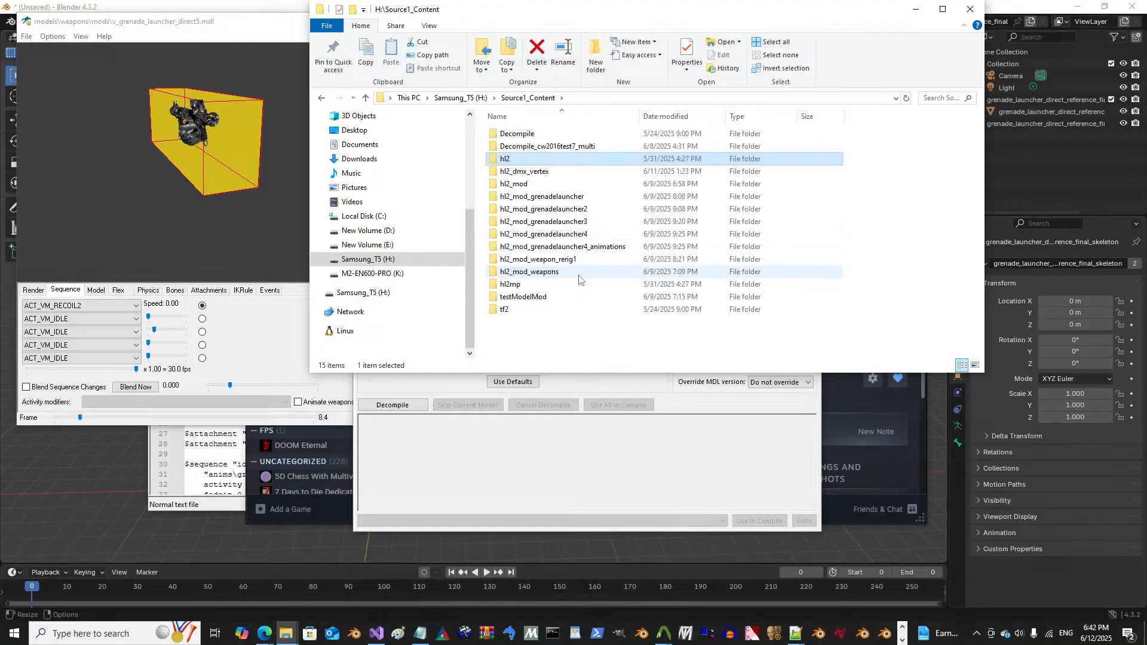
double_click(541, 134)
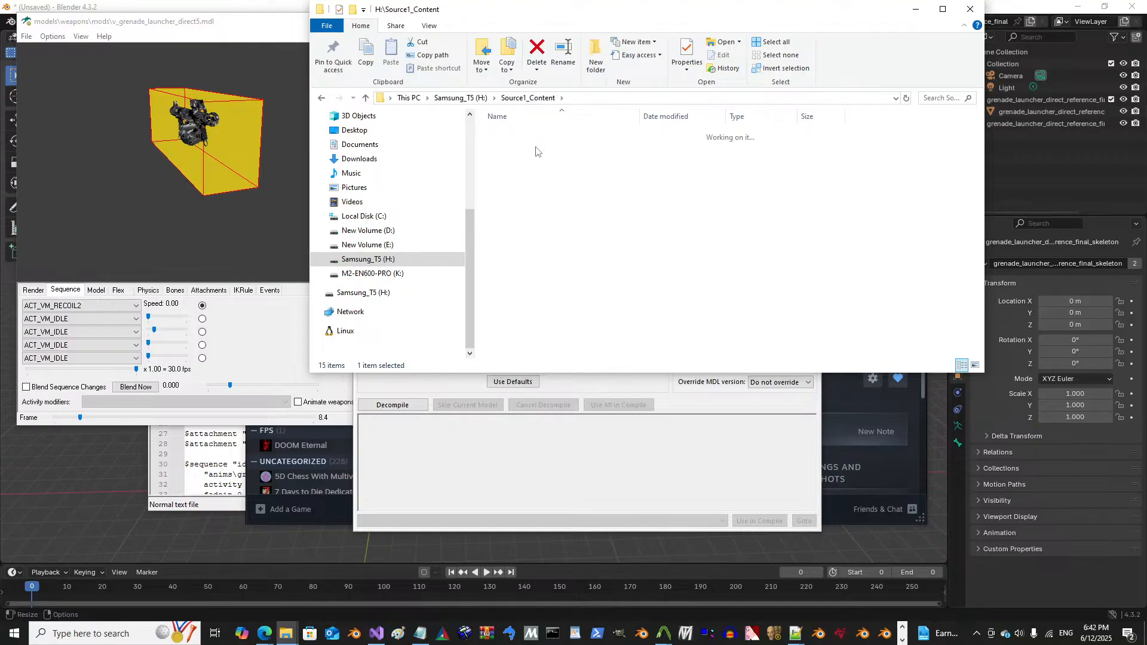
double_click(553, 134)
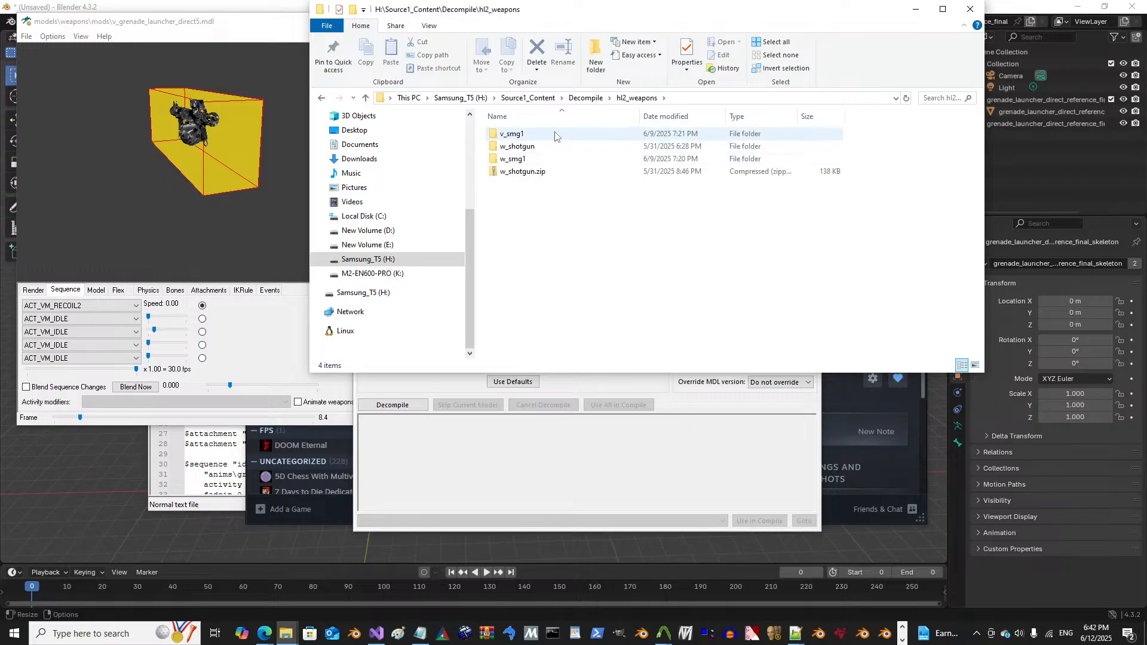
double_click(574, 147)
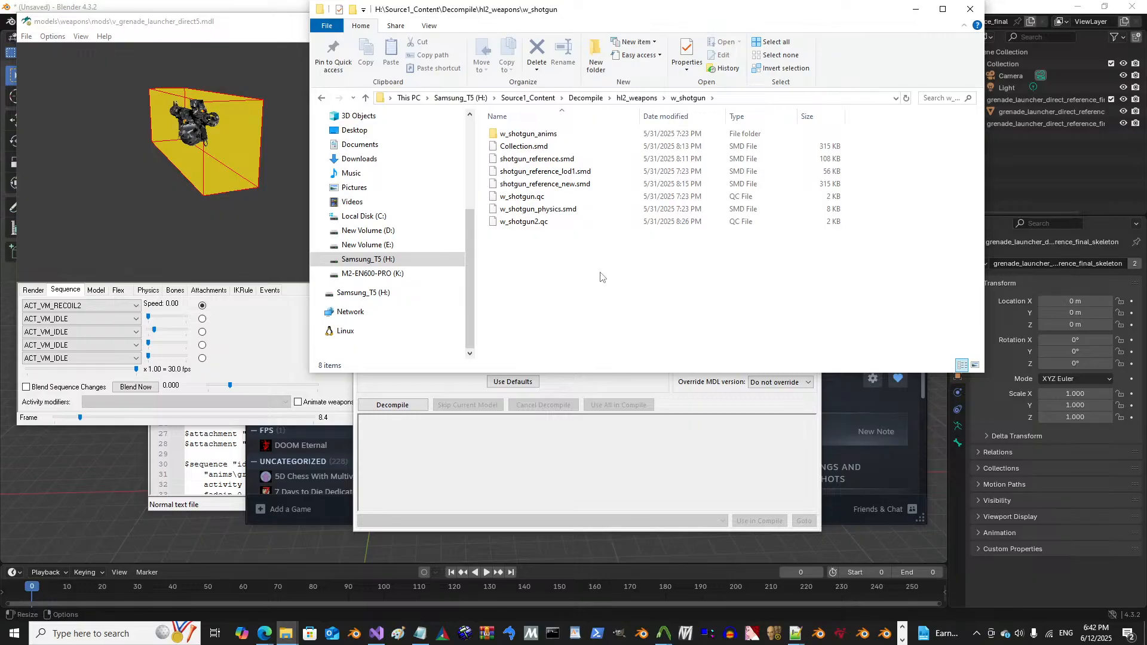
key(alt+Left)
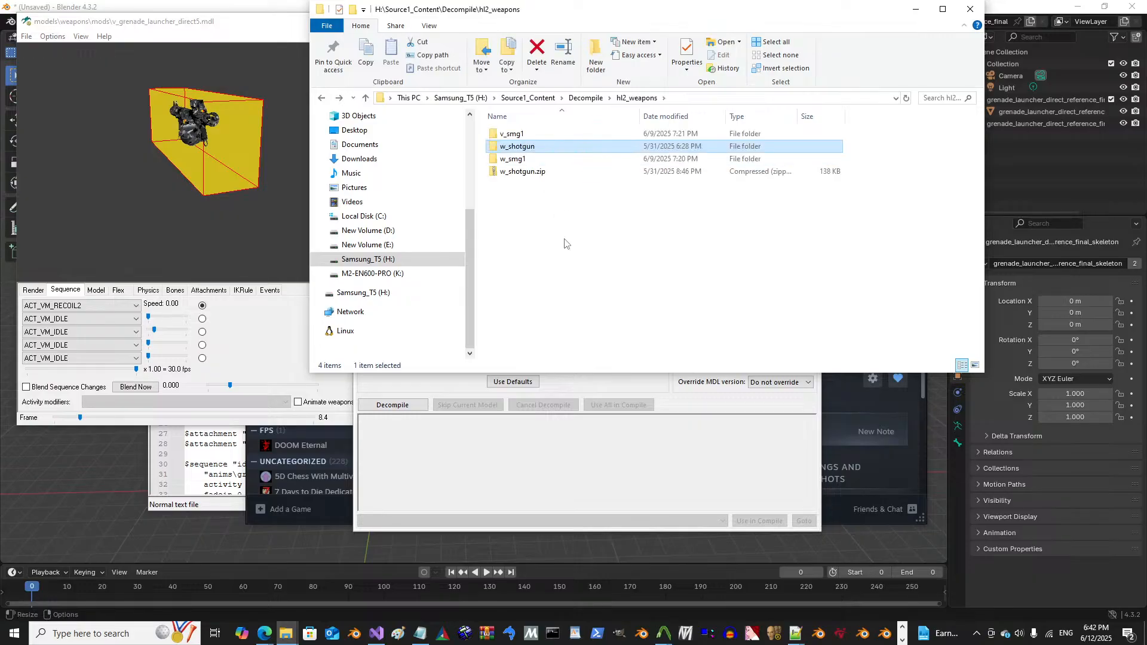
Step: In Crowbar, change the input model to v_shotgun.mdl and set the output folder to H:\Source1_Content\Decompile\hl2_weapons
click(585, 453)
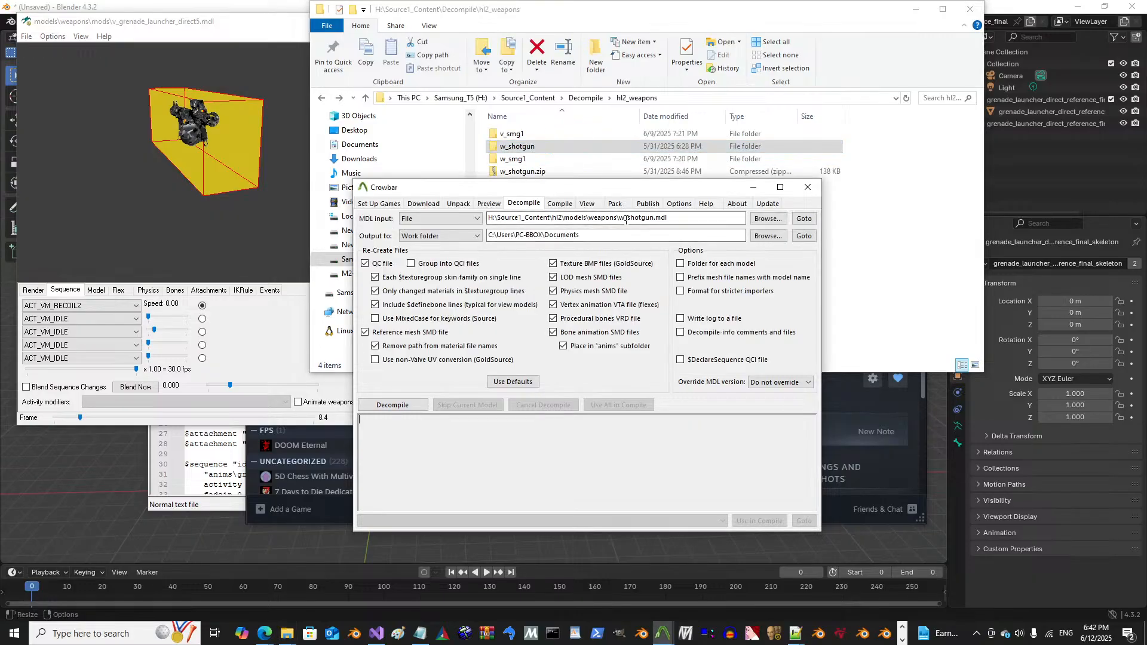
text(v)
key(Tab)
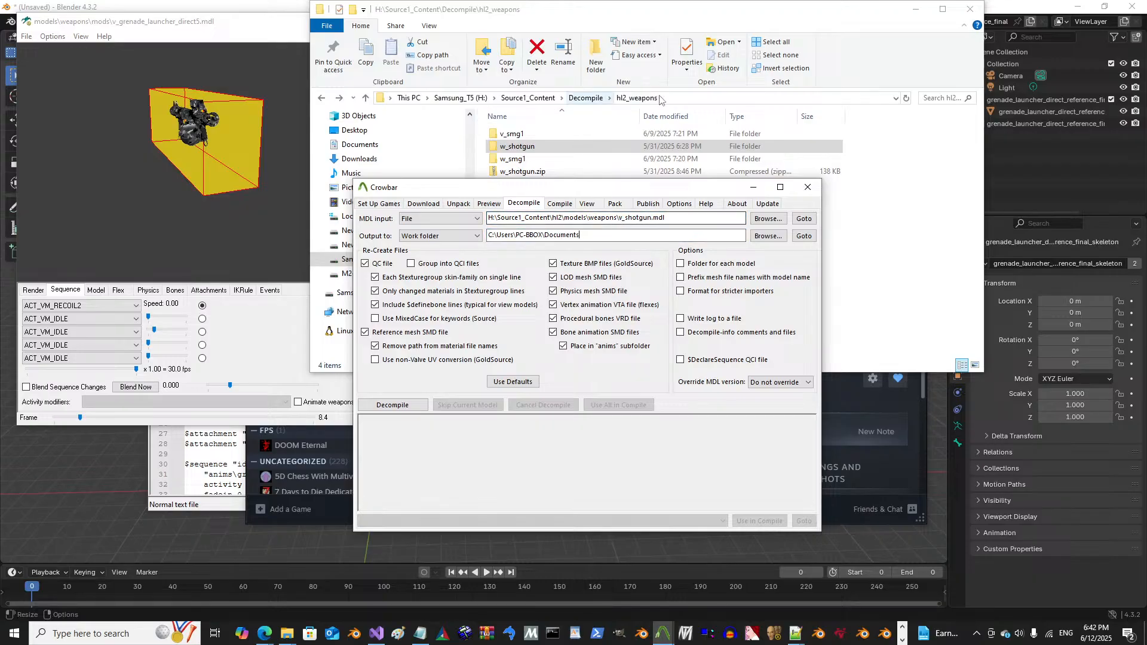
click(688, 100)
key(ctrl+c)
drag(615, 236, 466, 237)
key(ctrl+v)
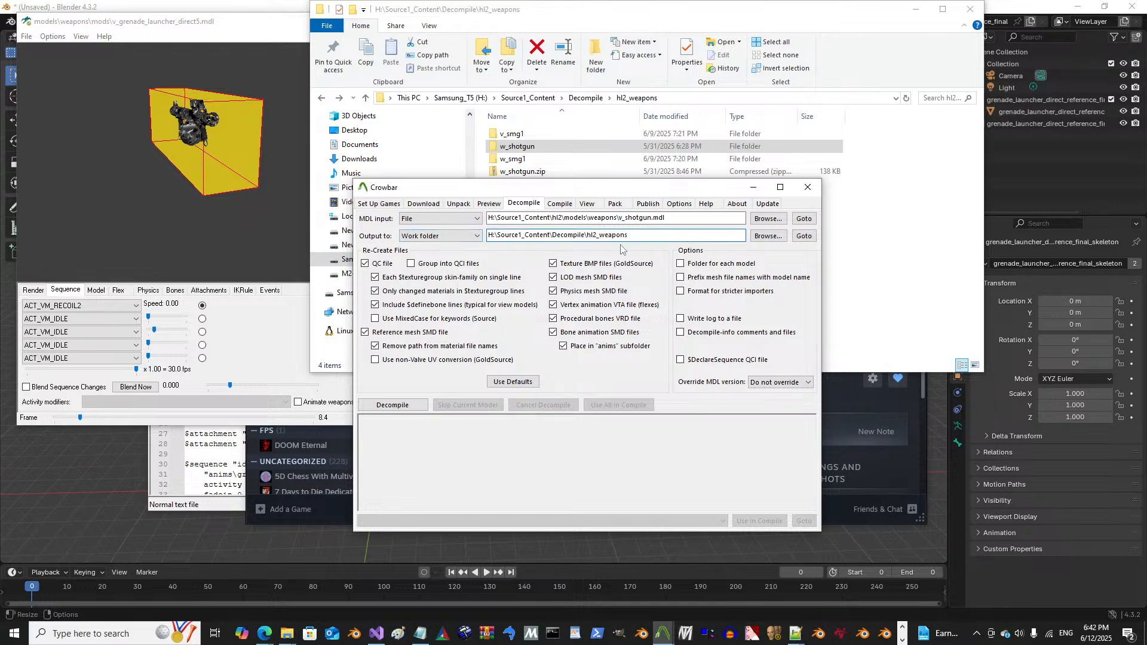
Step: Extend the output path with the subfolder v_shotgun and decompile the model
key(BackSpace)
drag(619, 218, 649, 218)
click(647, 236)
text(\)
text(v_shotgun)
click(392, 407)
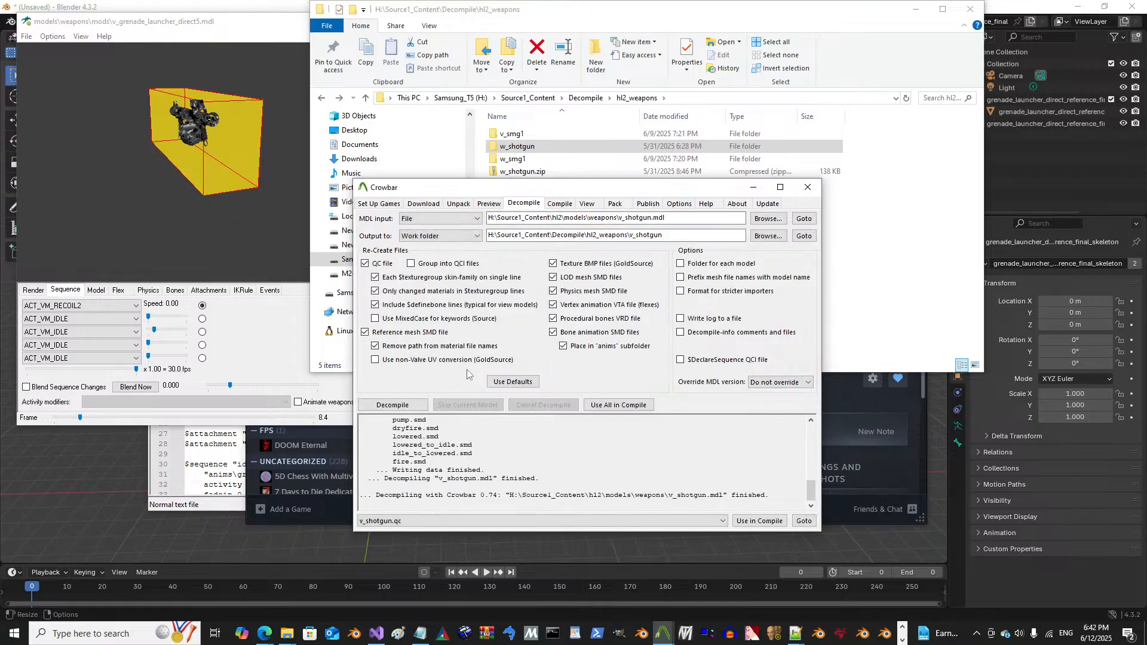
Step: Check the decompiled v_shotgun folder in File Explorer, including the animation files in v_shotgun_anims
click(887, 296)
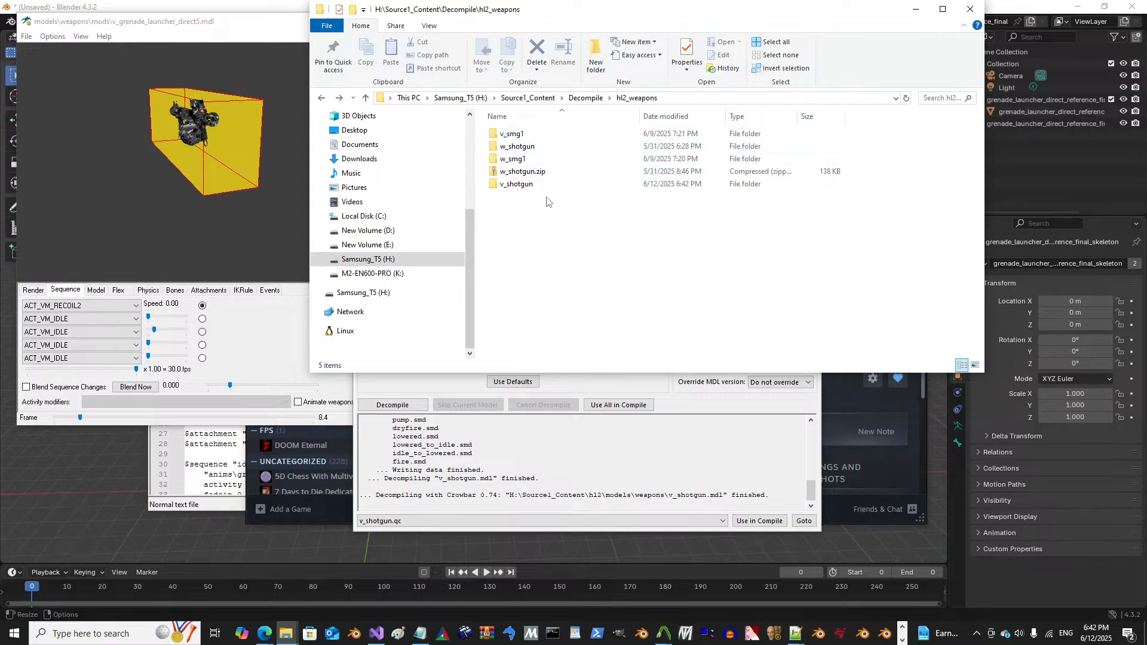
double_click(526, 185)
click(568, 161)
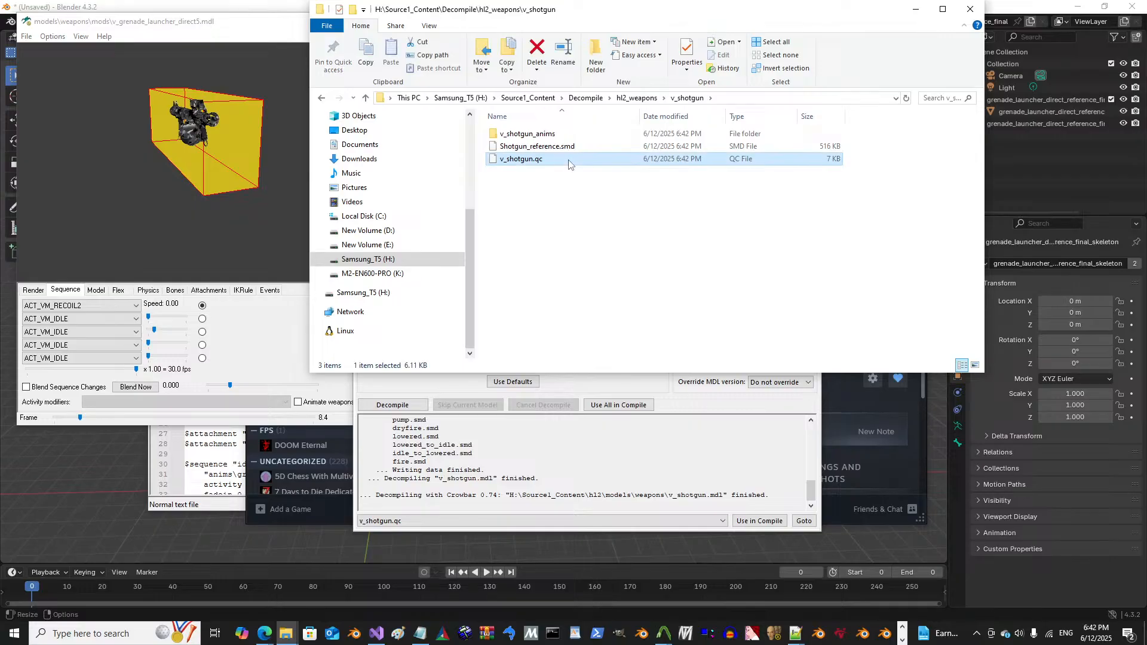
double_click(559, 134)
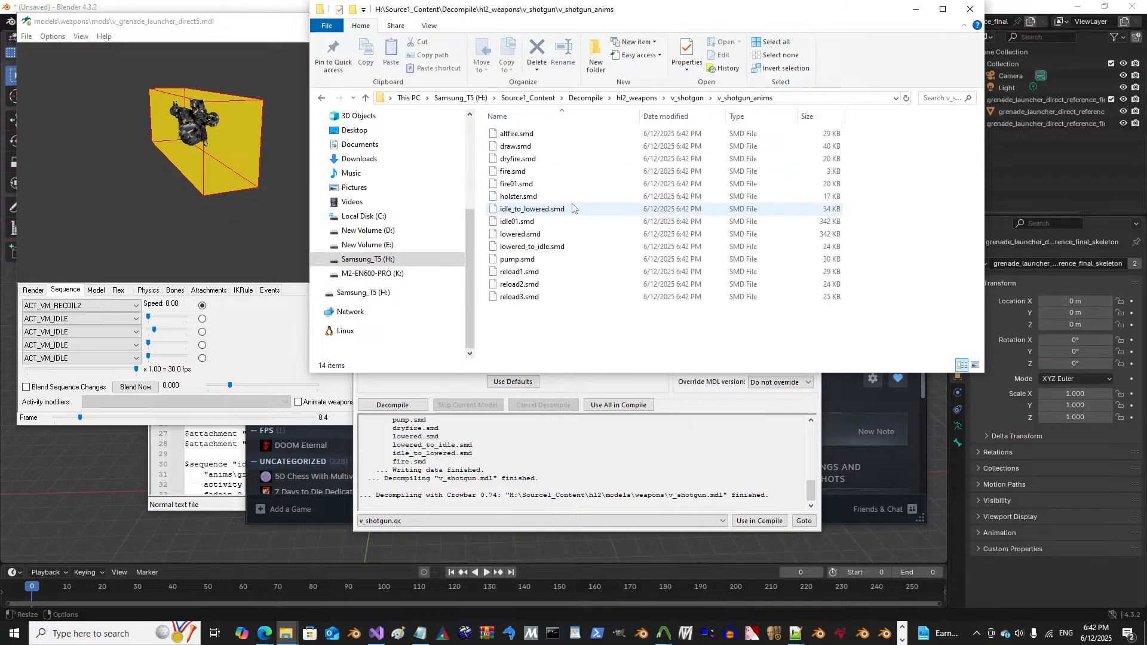
drag(586, 340, 544, 149)
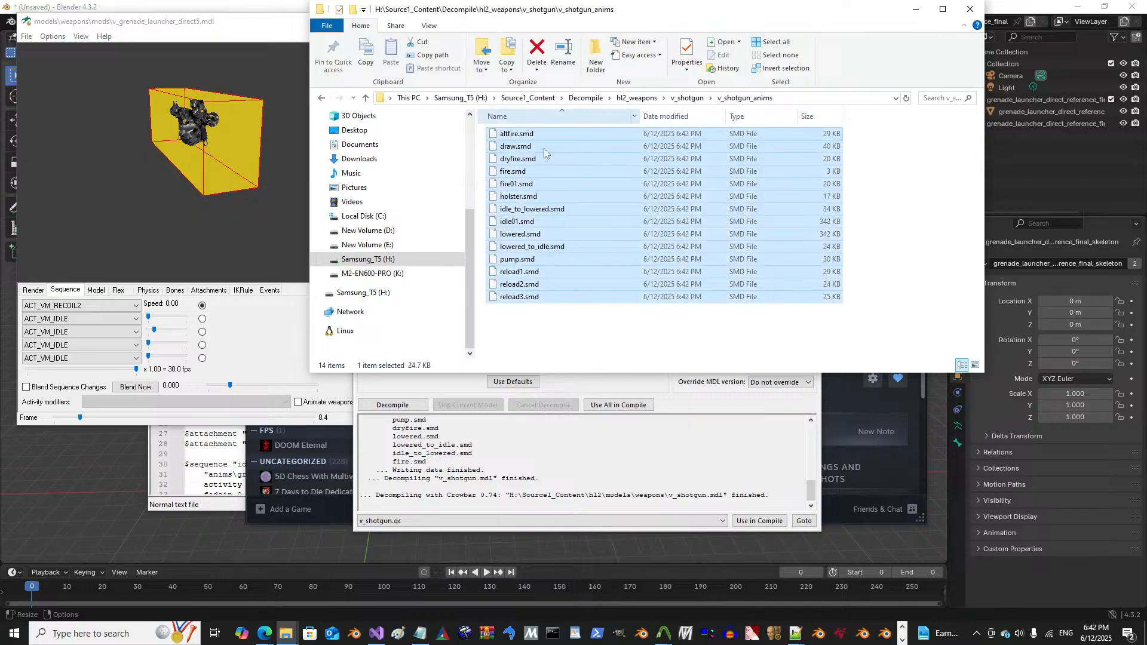
click(571, 337)
key(BackSpace)
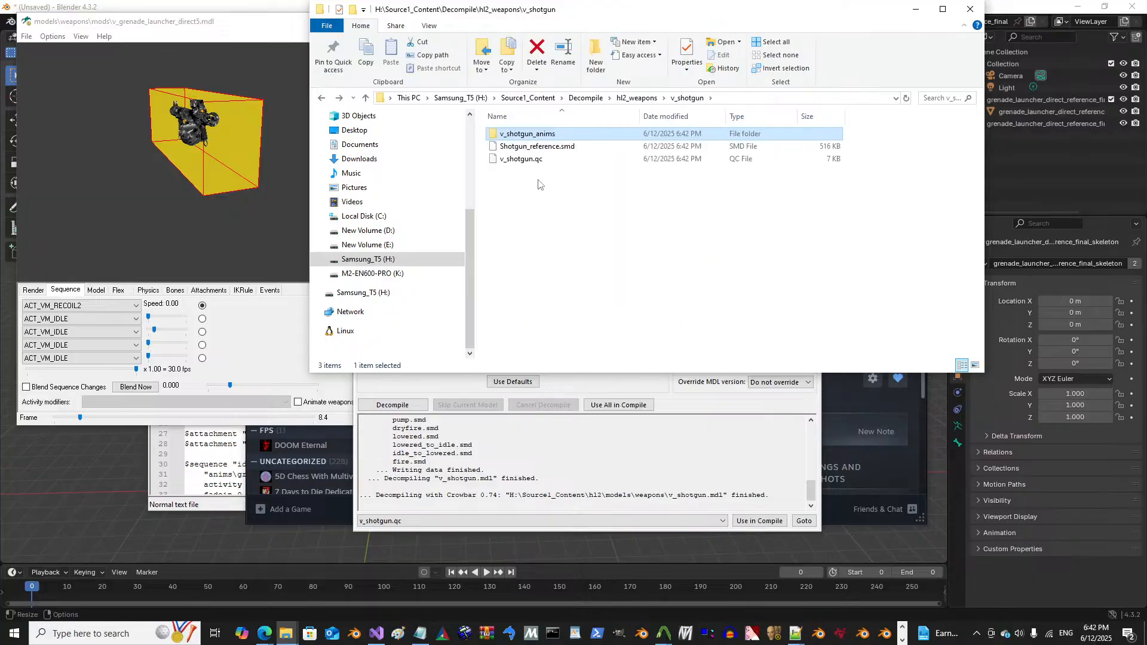
Step: Open v_shotgun.qc in Notepad++ and read through its bone definitions and sequences from start to end and back
click(538, 161)
right_click(538, 160)
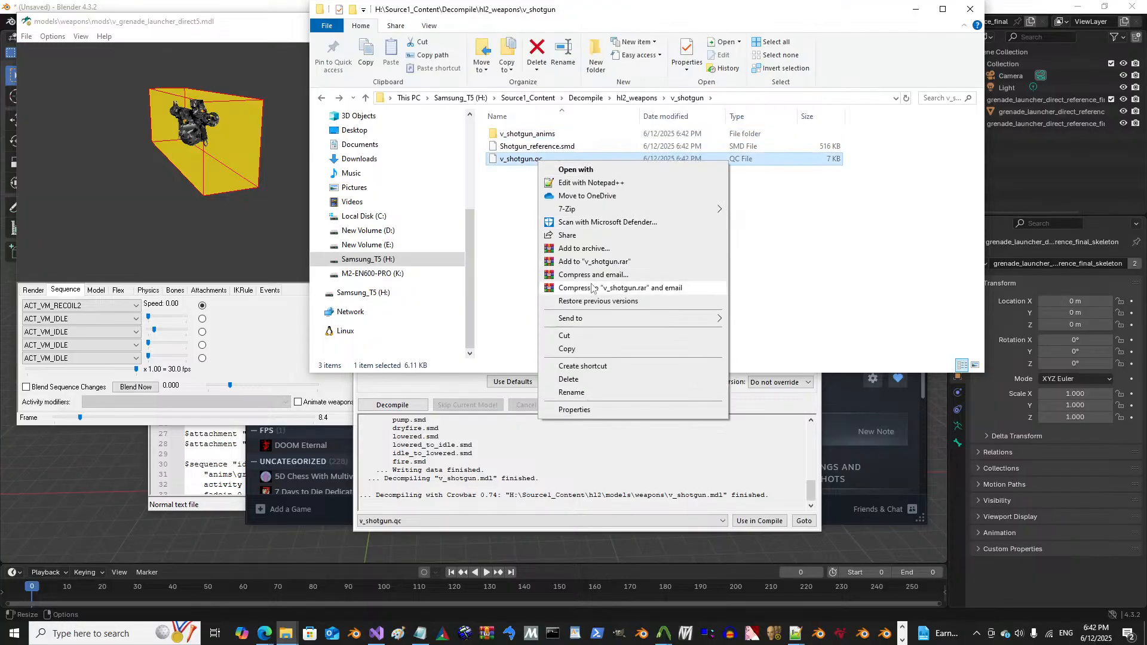
click(571, 185)
scroll(592, 270, down, 20)
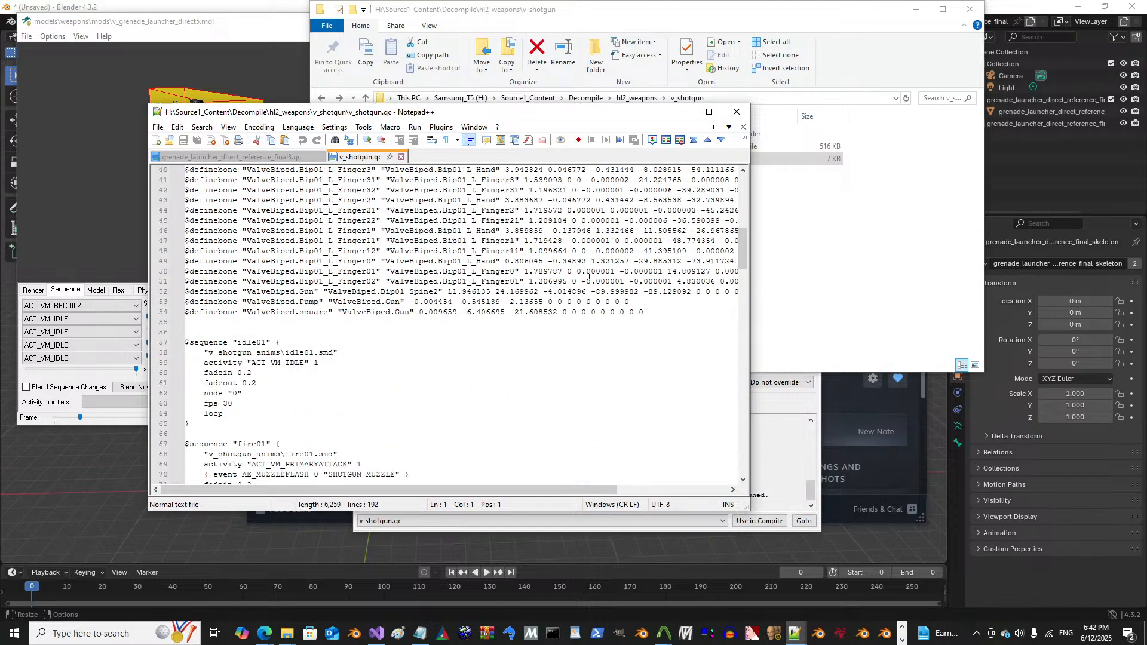
scroll(589, 277, down, 20)
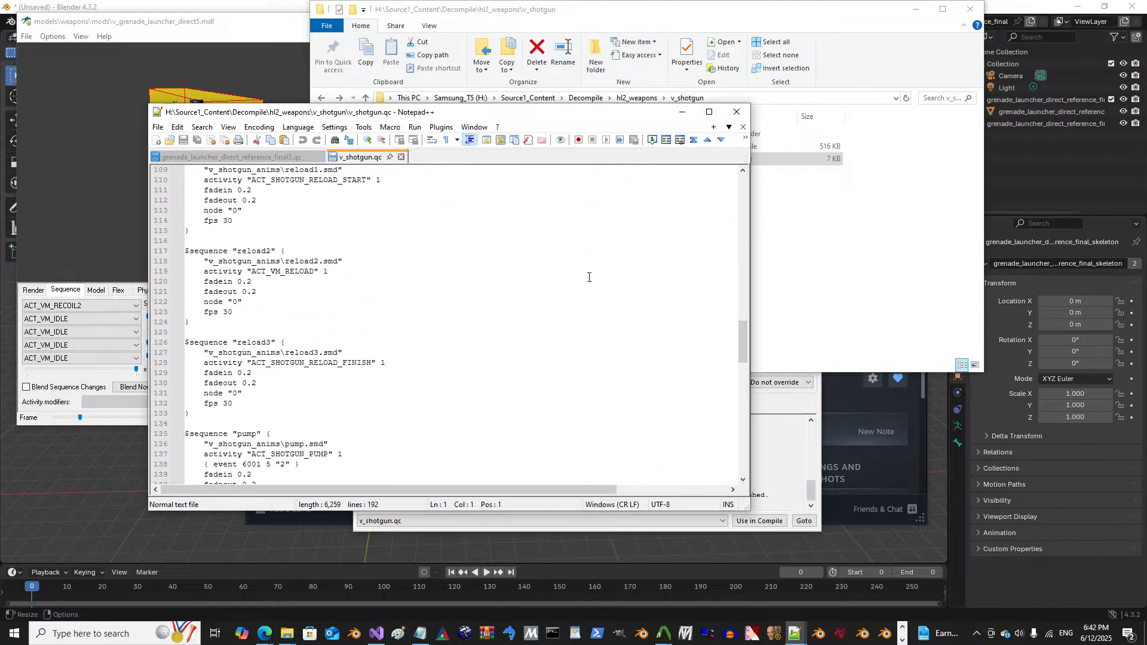
scroll(589, 277, down, 8)
scroll(591, 281, up, 20)
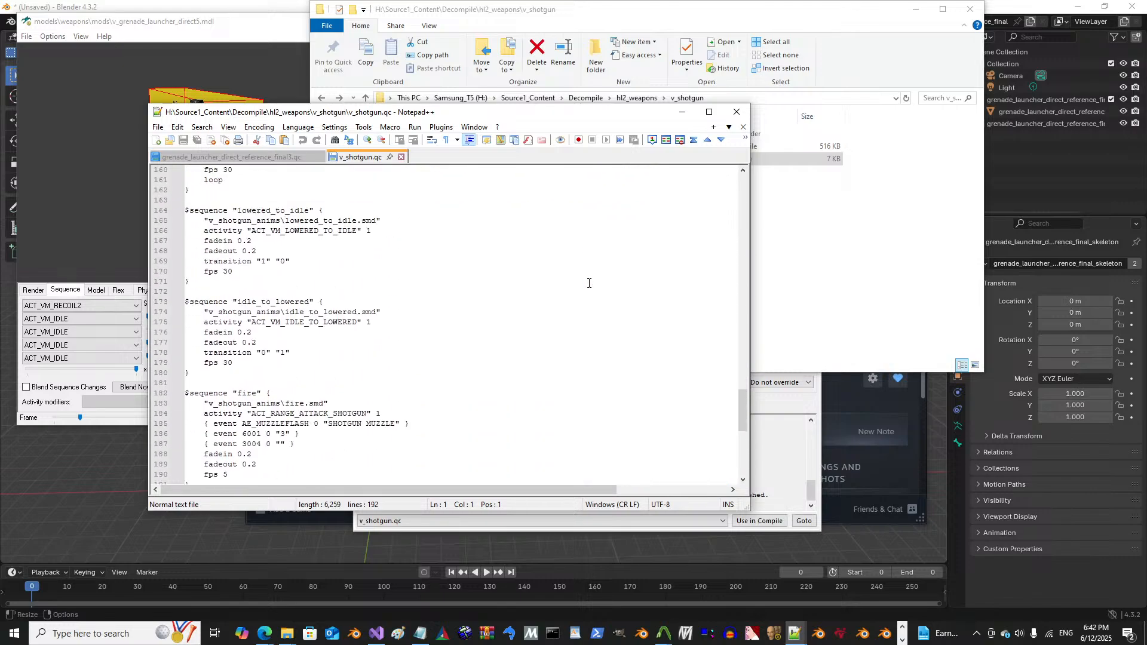
scroll(592, 285, up, 20)
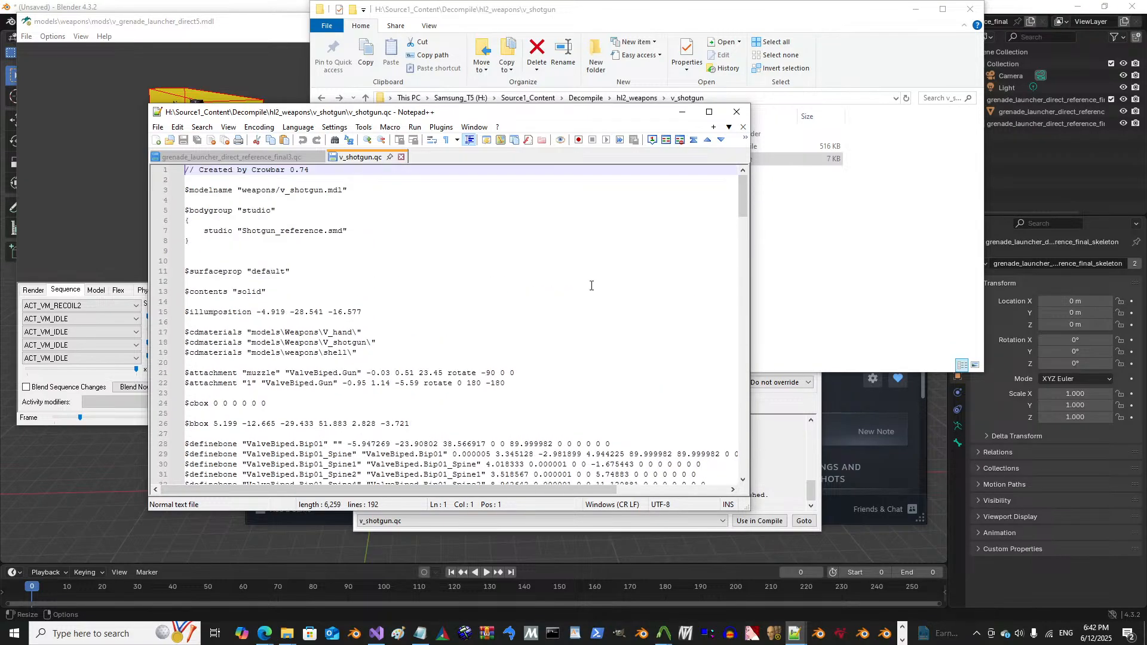
Step: Move the v_shotgun.qc editor window aside, make it narrower and taller, and bring it back to the front
drag(496, 113, 892, 52)
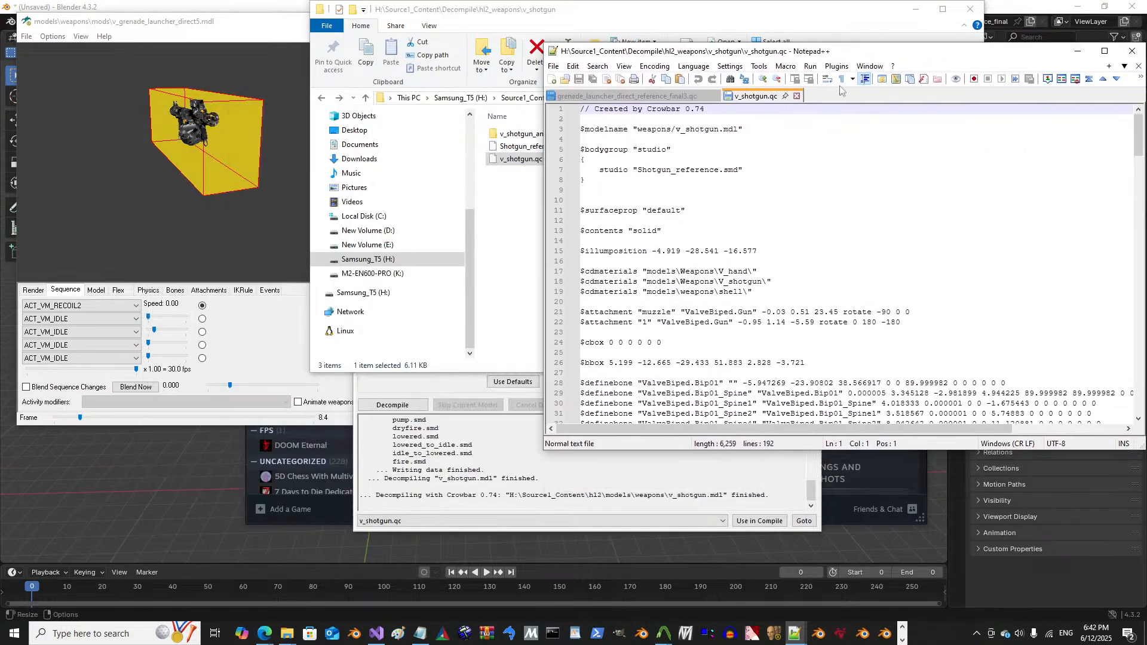
drag(548, 452, 626, 540)
mouse_move(793, 632)
mouse_move(820, 590)
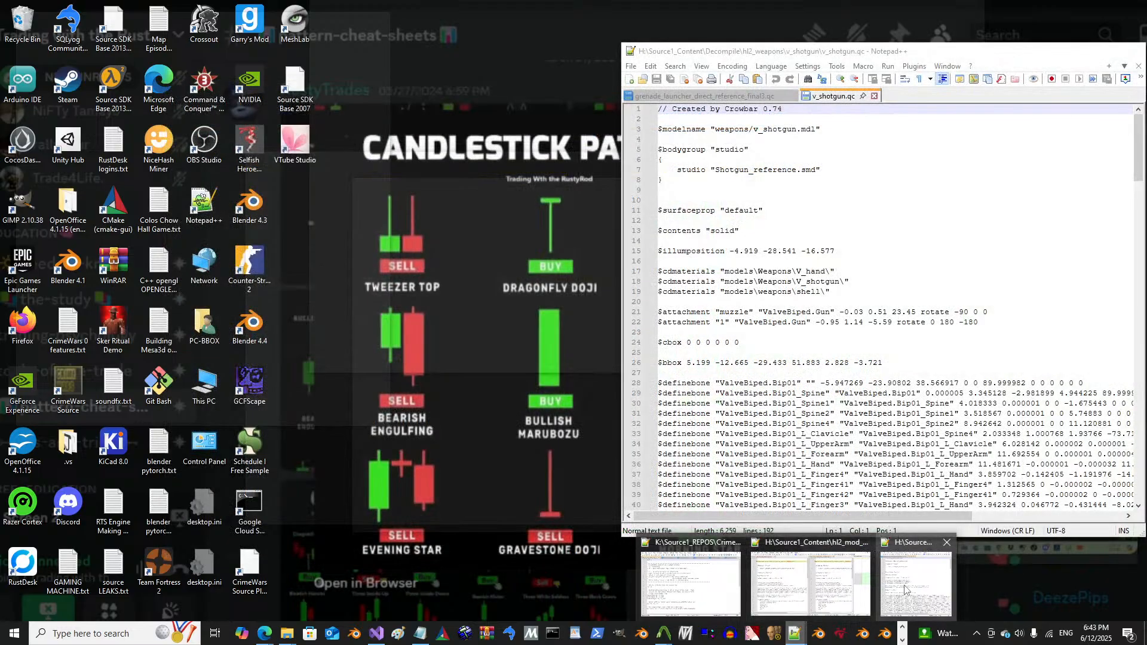
click(916, 586)
Step: Clone grenade_launcher_direct_reference_final3.qc and place the copy in a separate Notepad++ window beside the original one
click(705, 95)
right_click(733, 96)
mouse_move(770, 281)
click(877, 326)
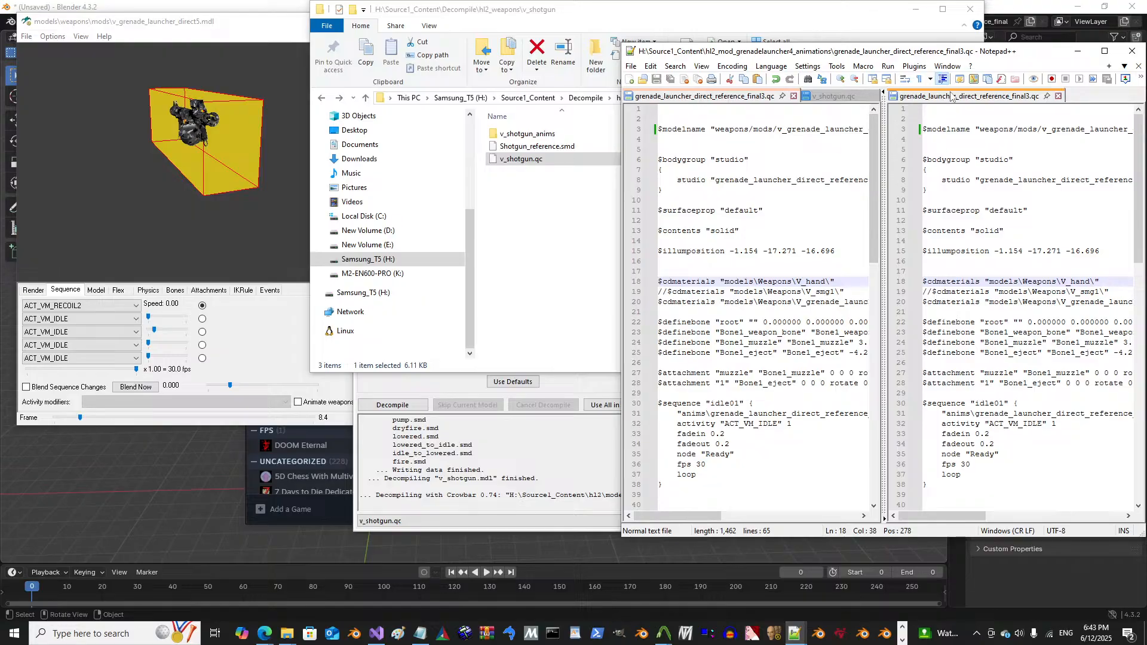
drag(386, 209, 387, 211)
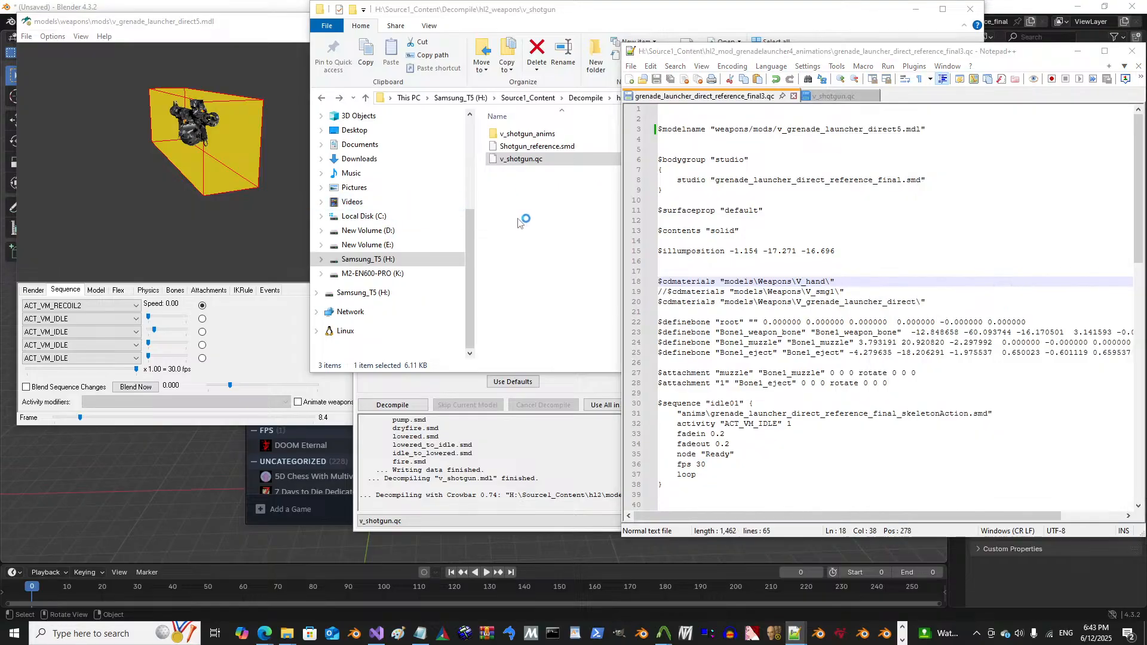
drag(652, 218, 312, 72)
Step: Review the idle and fire sequences of grenade_launcher_direct_reference_final3.qc in both editor windows
scroll(424, 305, down, 13)
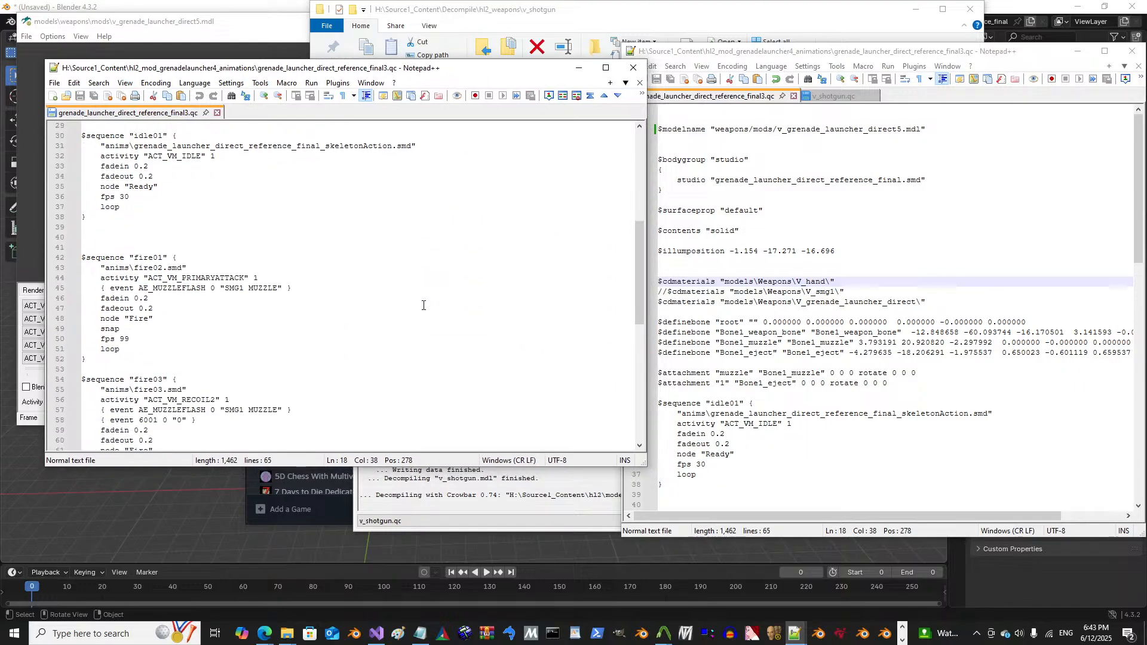
scroll(423, 305, up, 7)
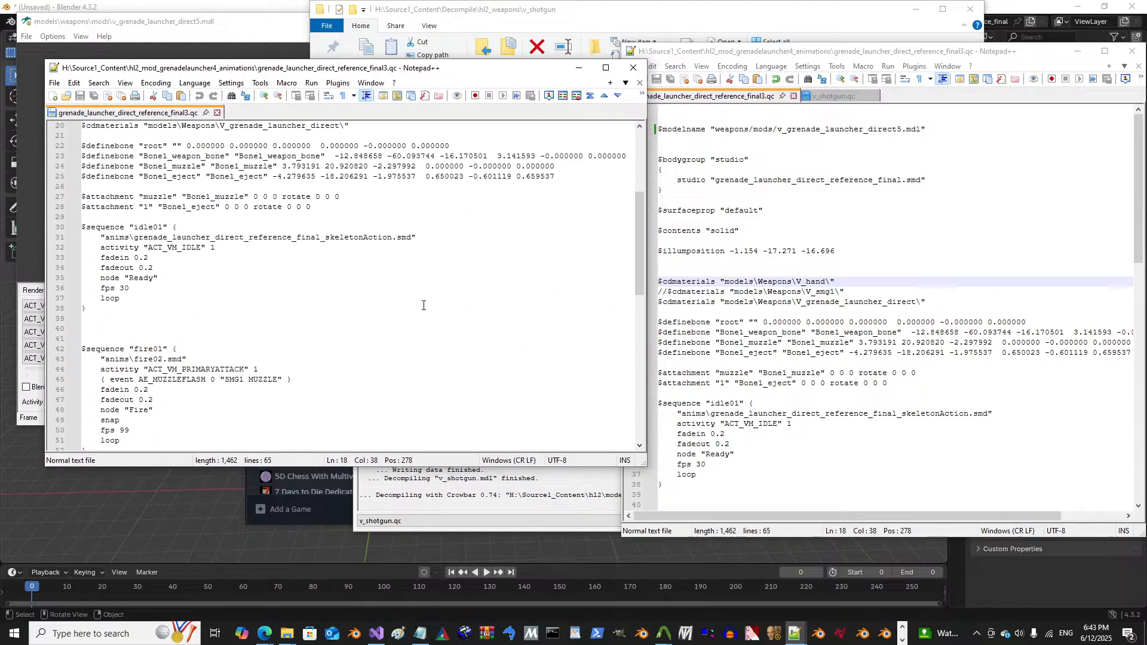
click(843, 343)
scroll(768, 385, down, 4)
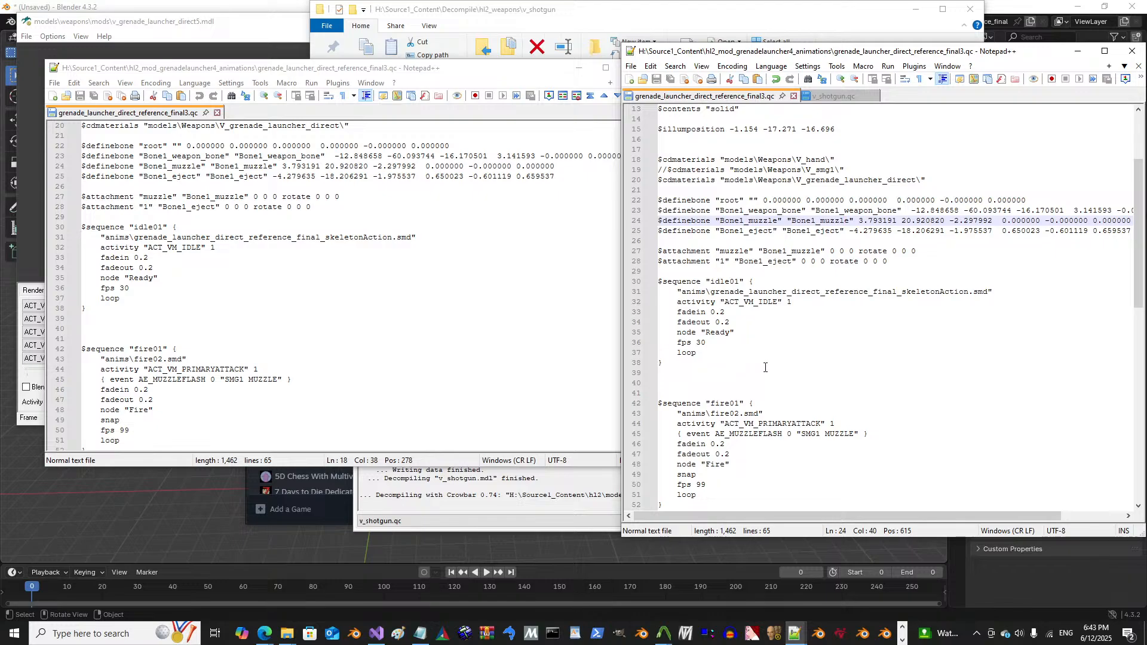
Step: Examine the animation file path and node of the idle01 sequence in both windows of grenade_launcher_direct_reference_final3.qc
click(736, 303)
click(723, 333)
double_click(758, 292)
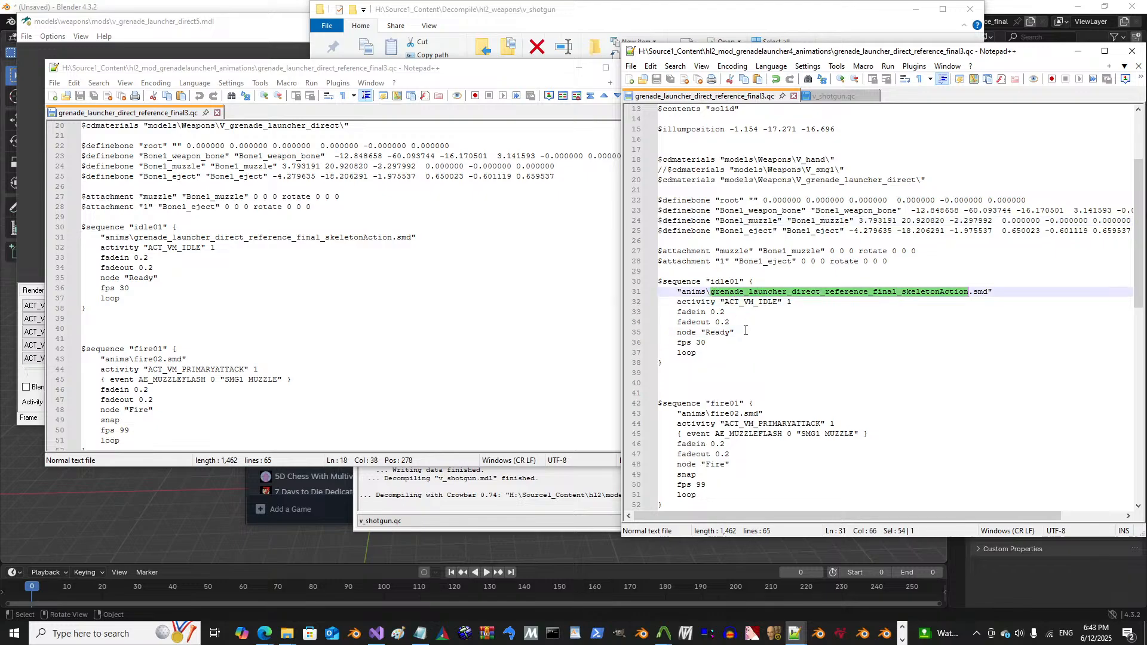
click(744, 333)
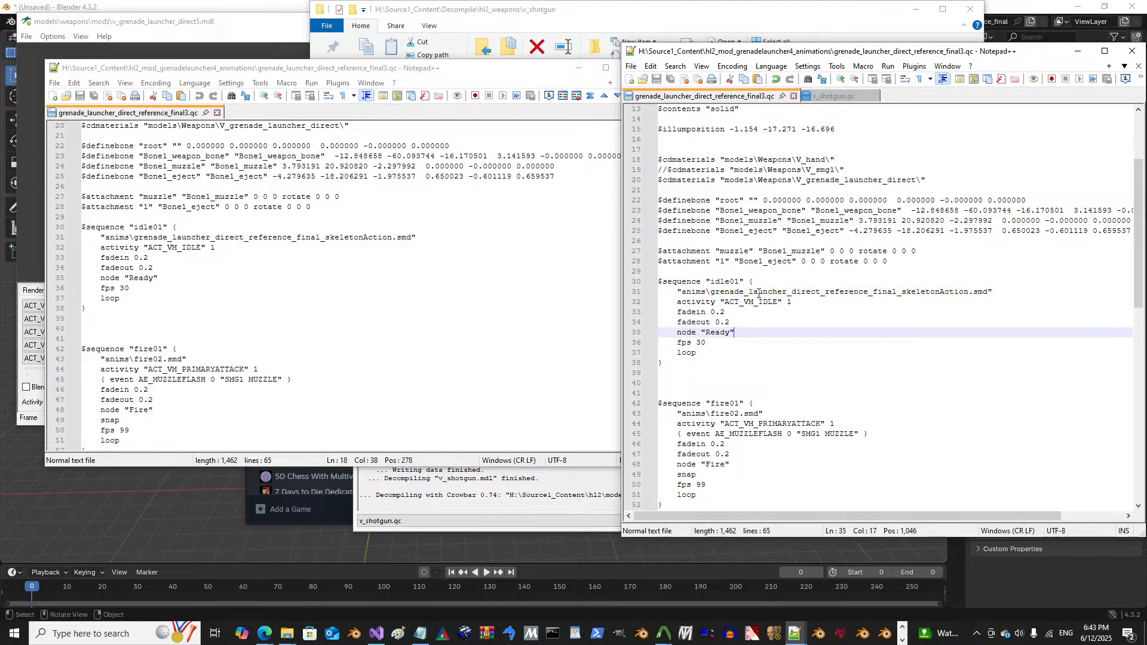
click(539, 235)
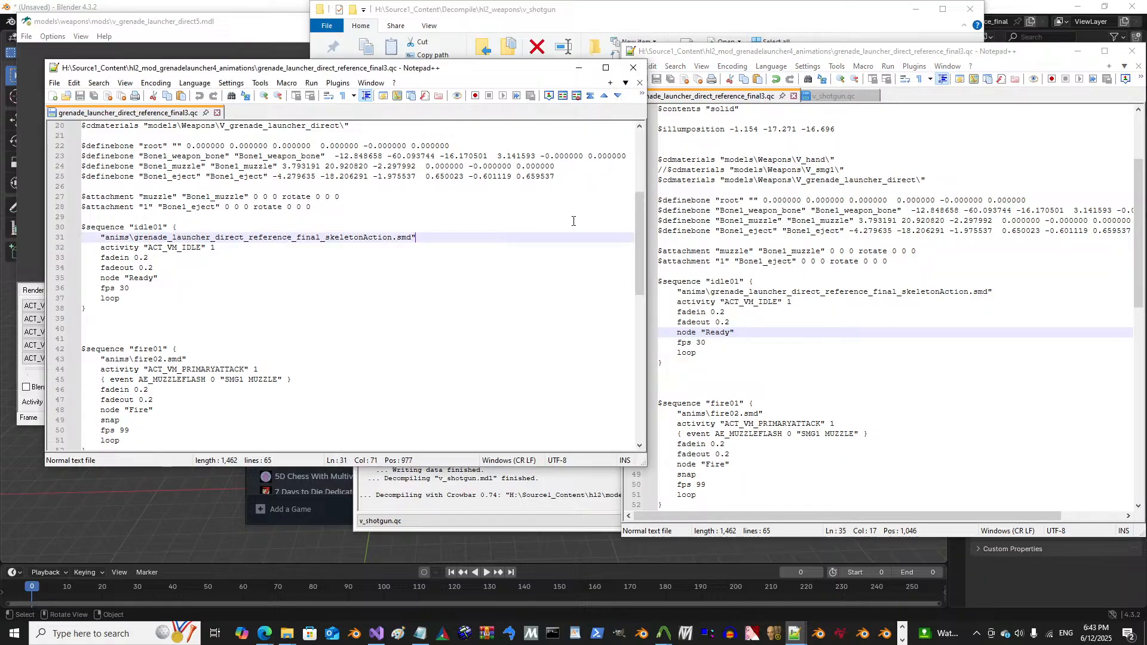
Step: Close the cloned grenade launcher QC and examine the idle01 sequence block in v_shotgun.qc for comparison
click(792, 97)
scroll(739, 325, down, 14)
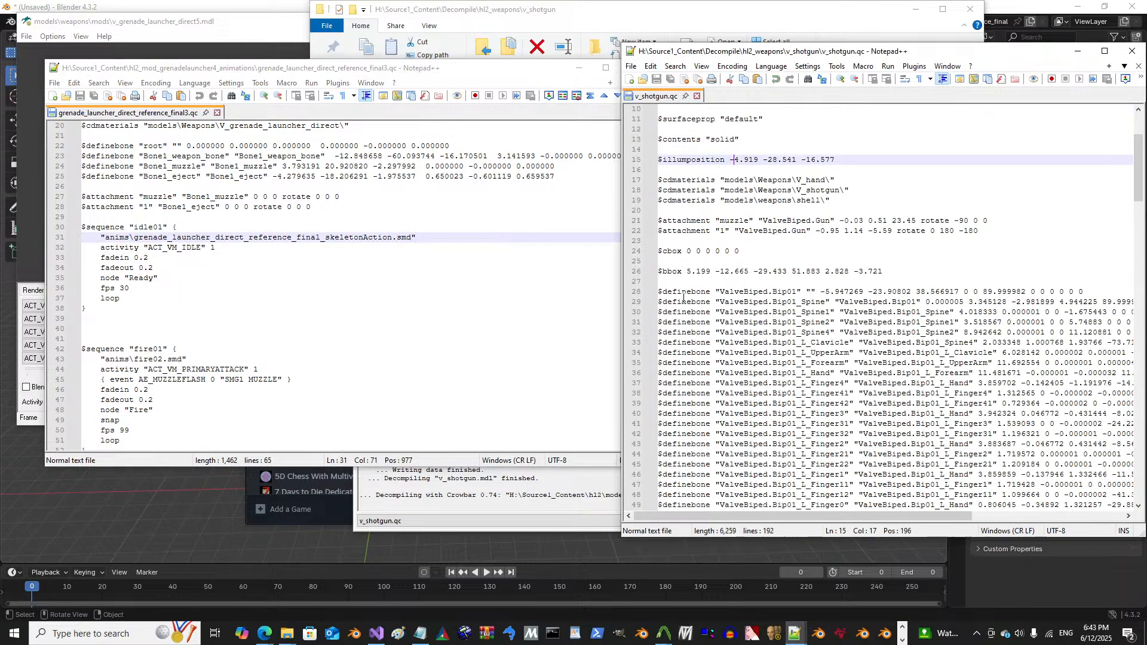
click(738, 331)
drag(752, 362, 707, 234)
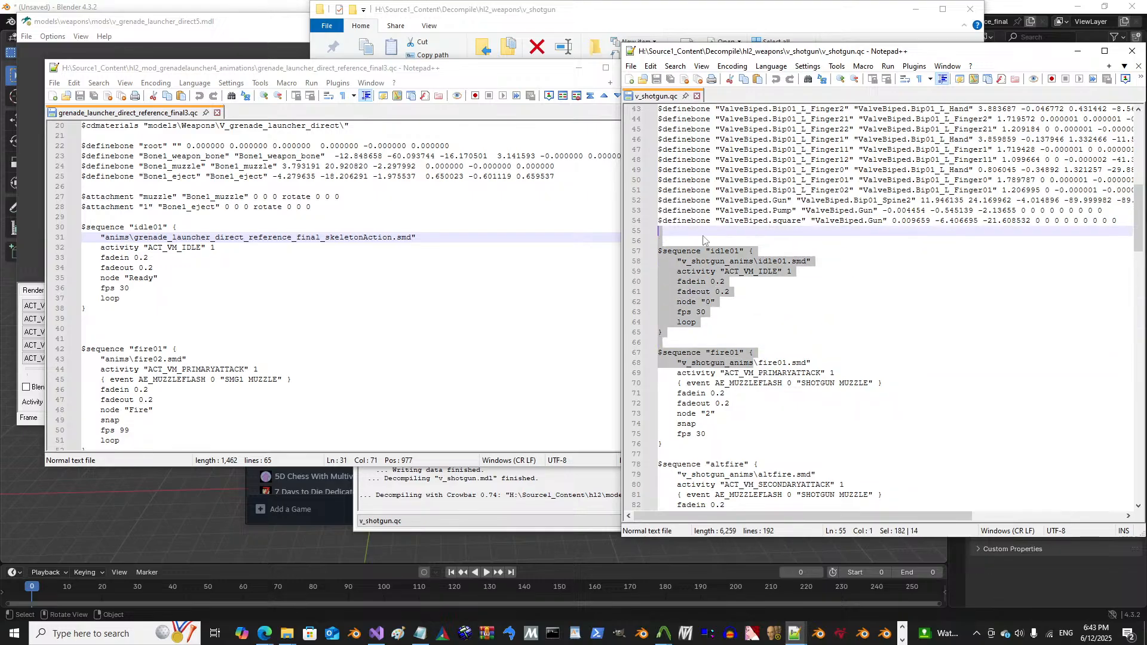
click(702, 304)
double_click(755, 275)
click(708, 312)
click(734, 261)
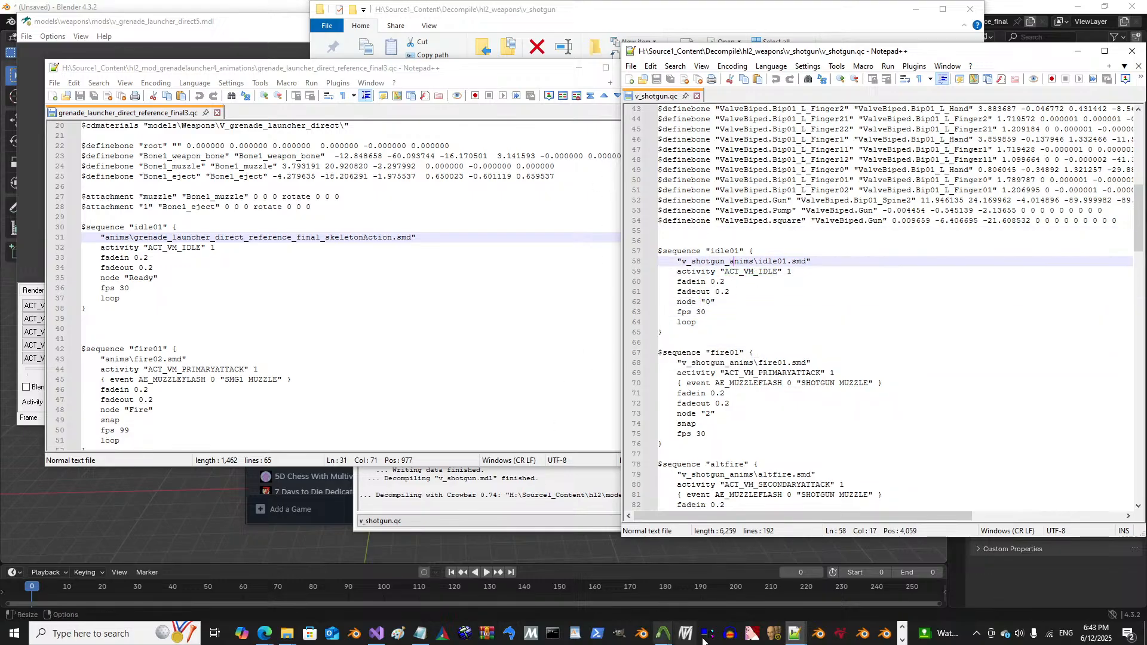
Step: Switch to the Half-Life Model Viewer window holding v_grenade_launcher_direct5.mdl and watch its ACT_VM_RECOIL2 sequence
click(903, 640)
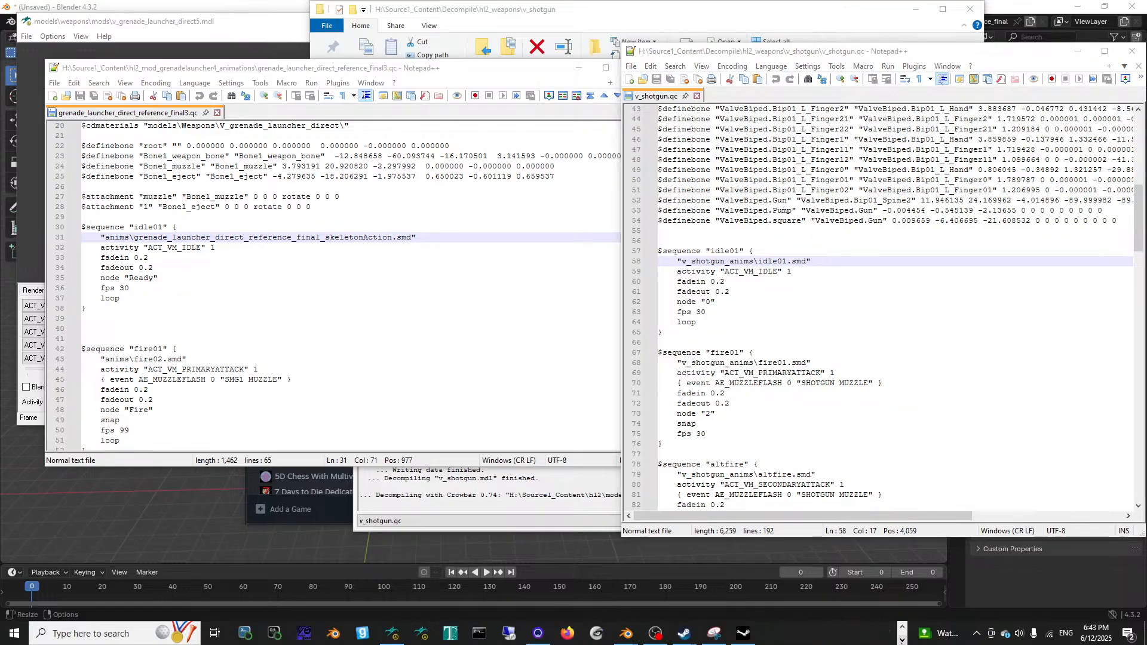
click(394, 634)
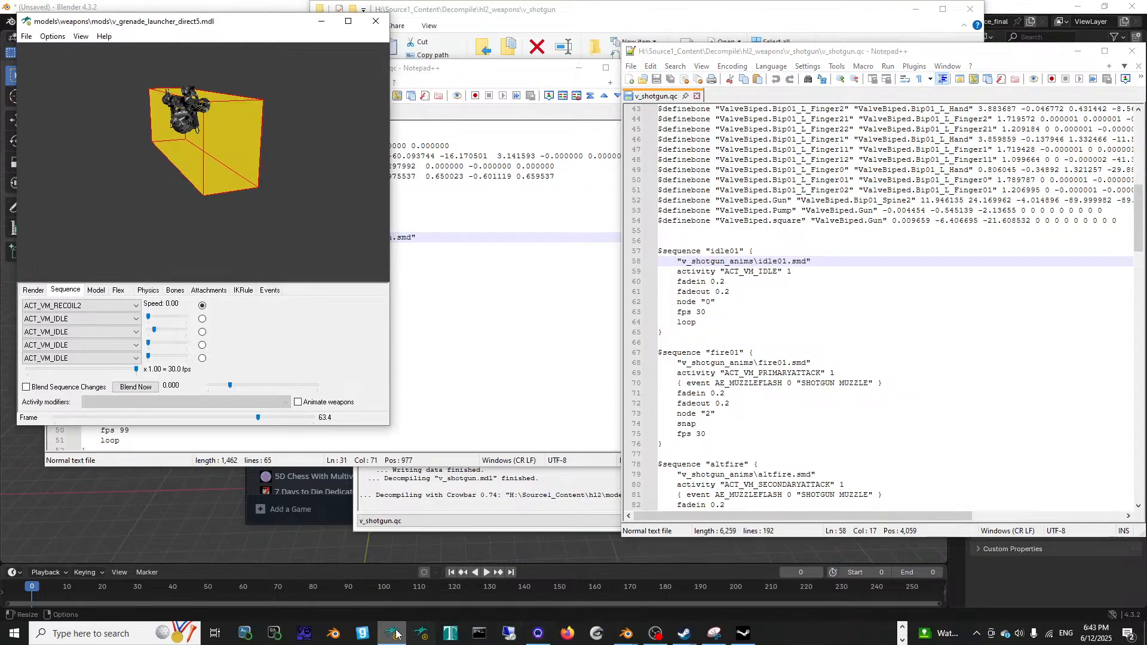
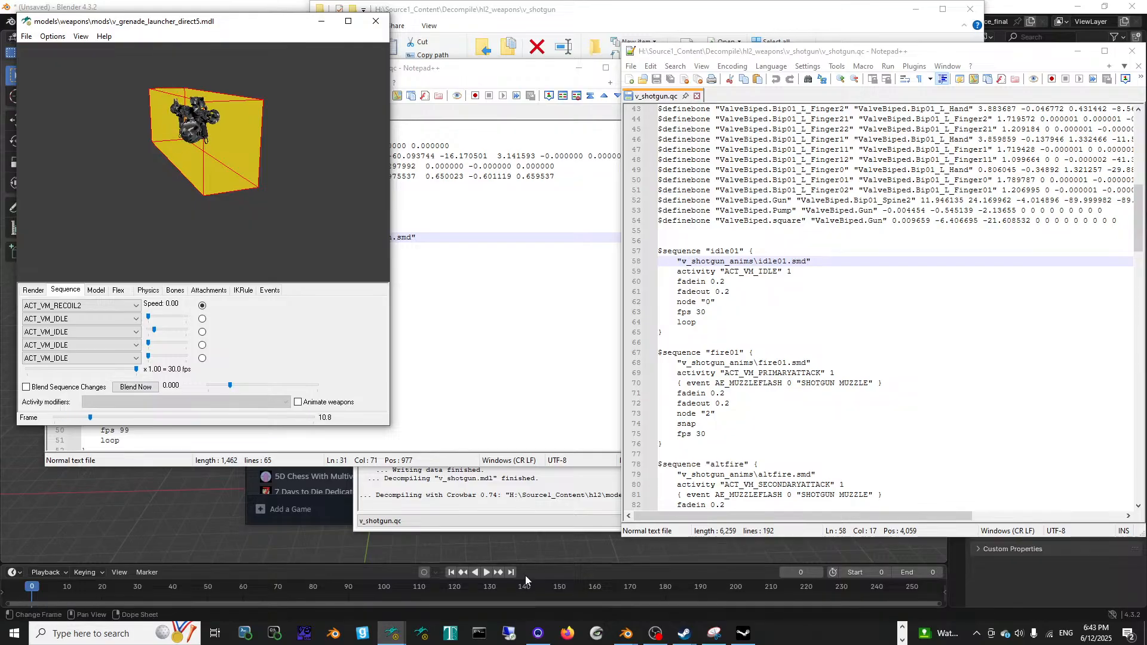
Step: Switch to Visual Studio and jump to the undefined CWin32Font error in bspviewer_panel.cpp
click(902, 628)
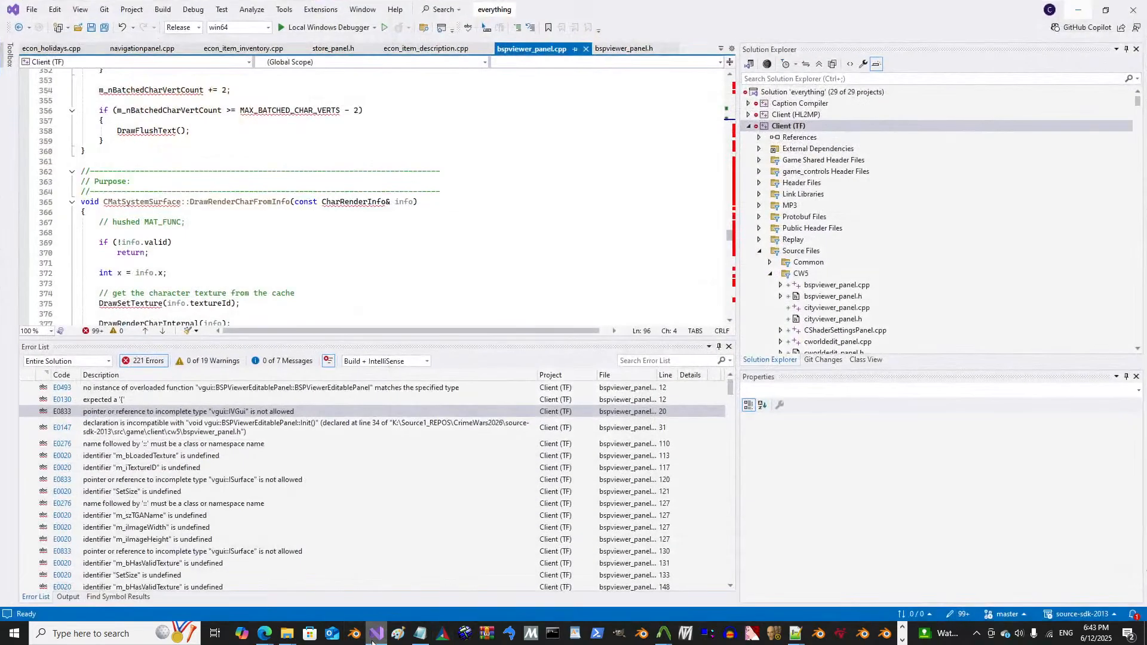
click(377, 633)
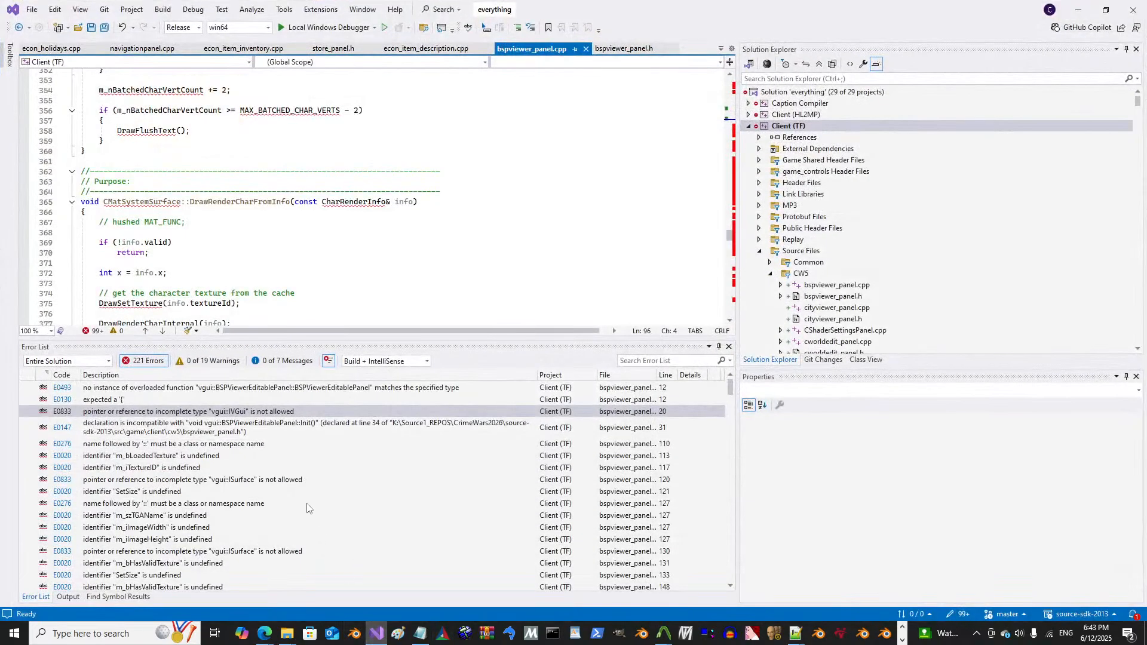
scroll(308, 508, down, 7)
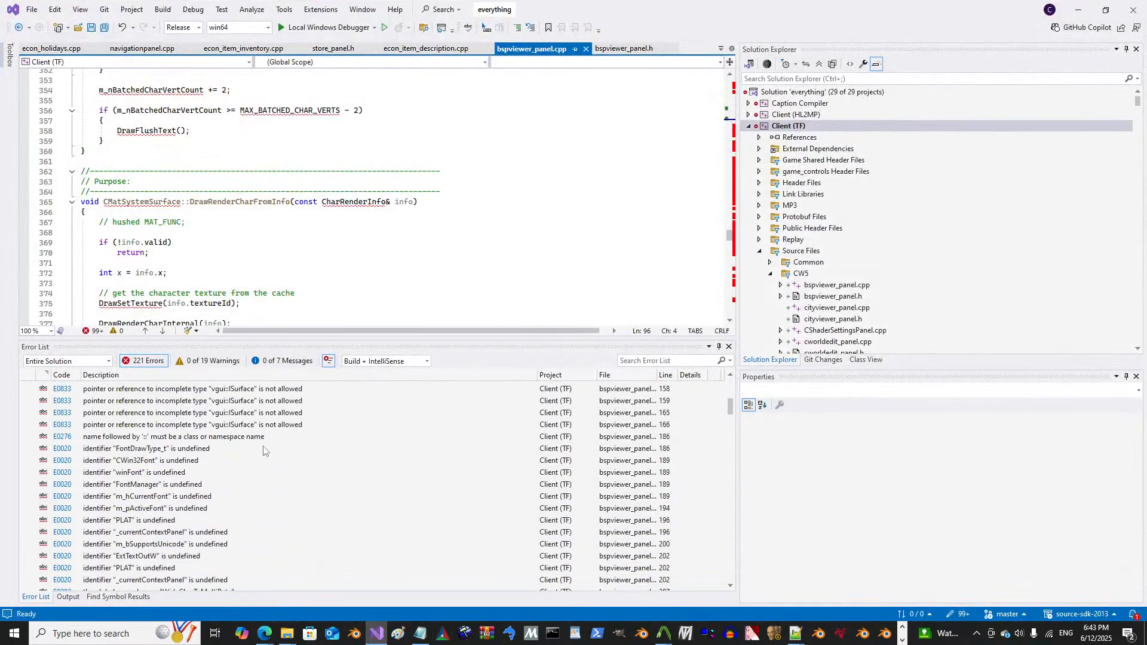
double_click(263, 449)
double_click(220, 461)
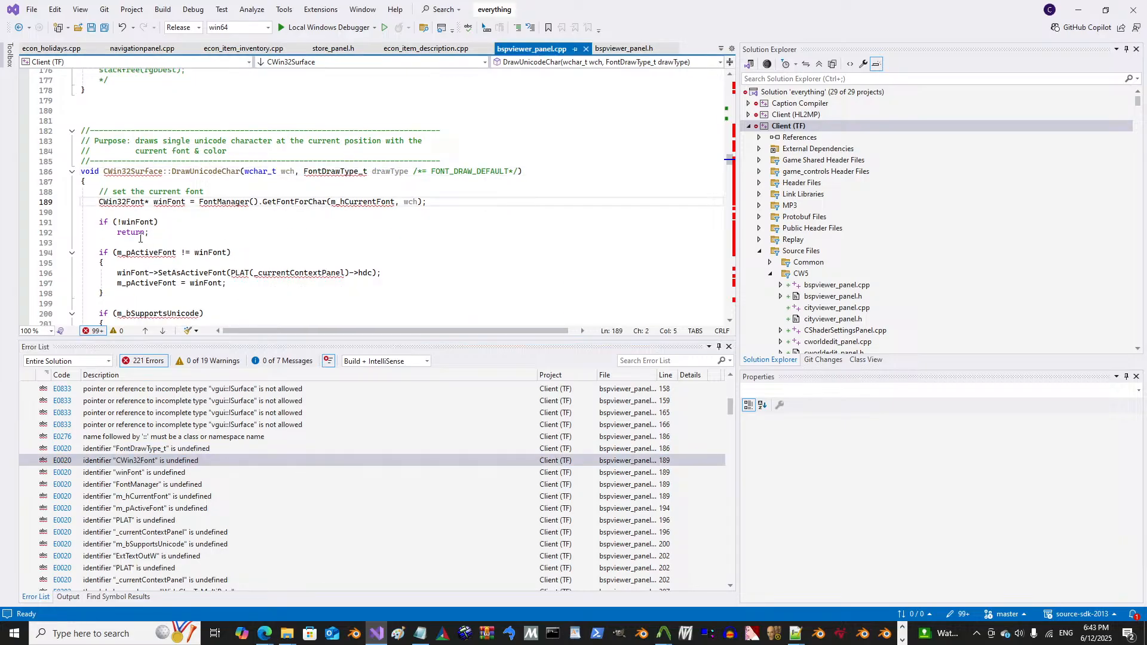
Step: Read through the character drawing code in bspviewer_panel.cpp, from DrawUnicodeChar to the texture coordinate section
scroll(141, 239, down, 5)
scroll(137, 248, down, 20)
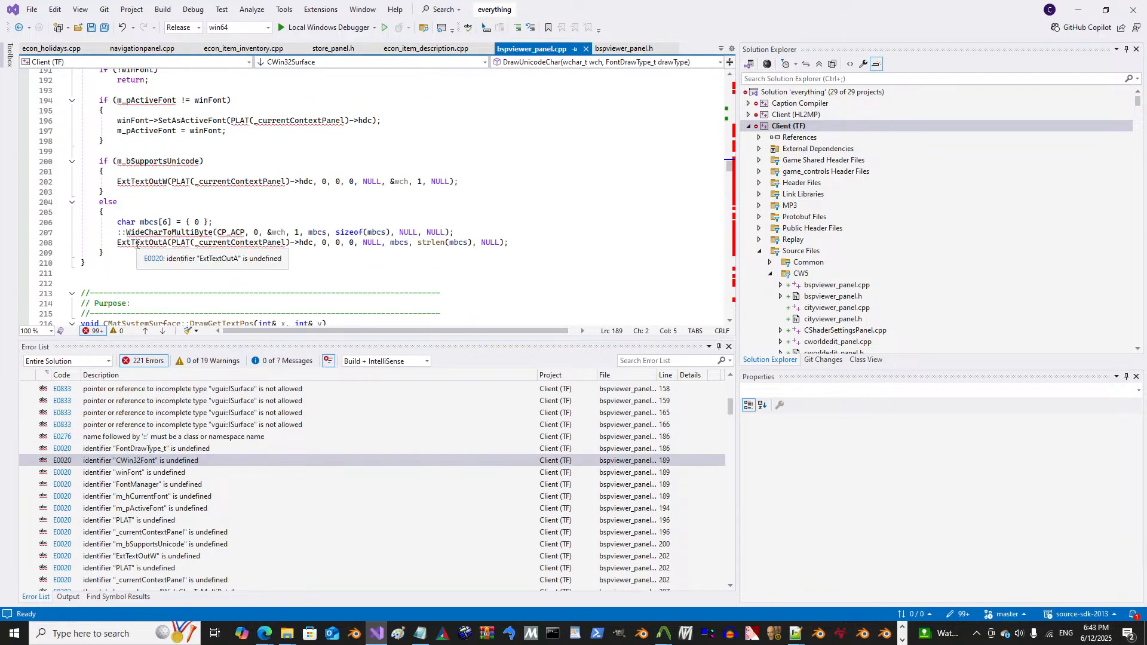
scroll(185, 251, down, 5)
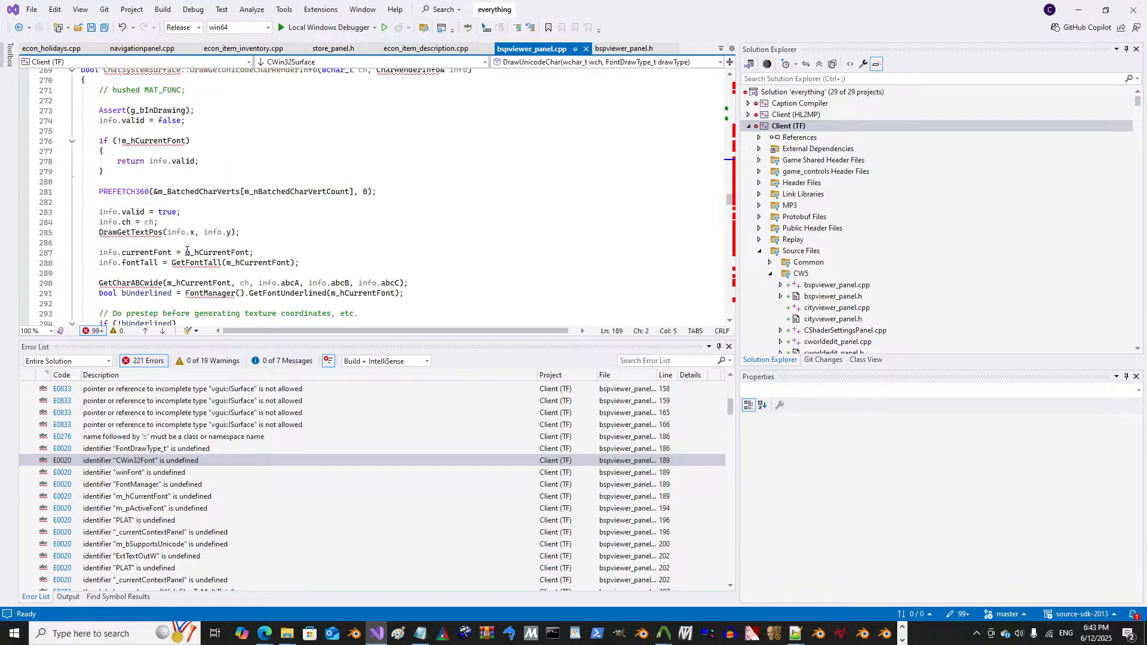
scroll(215, 173, down, 20)
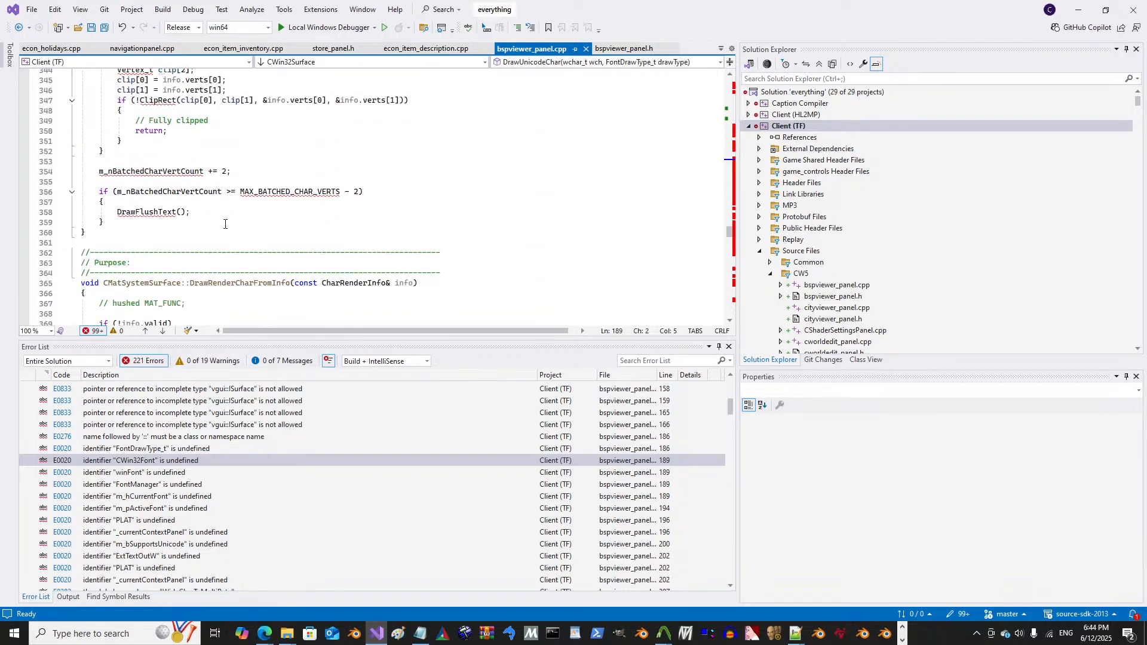
scroll(209, 227, down, 20)
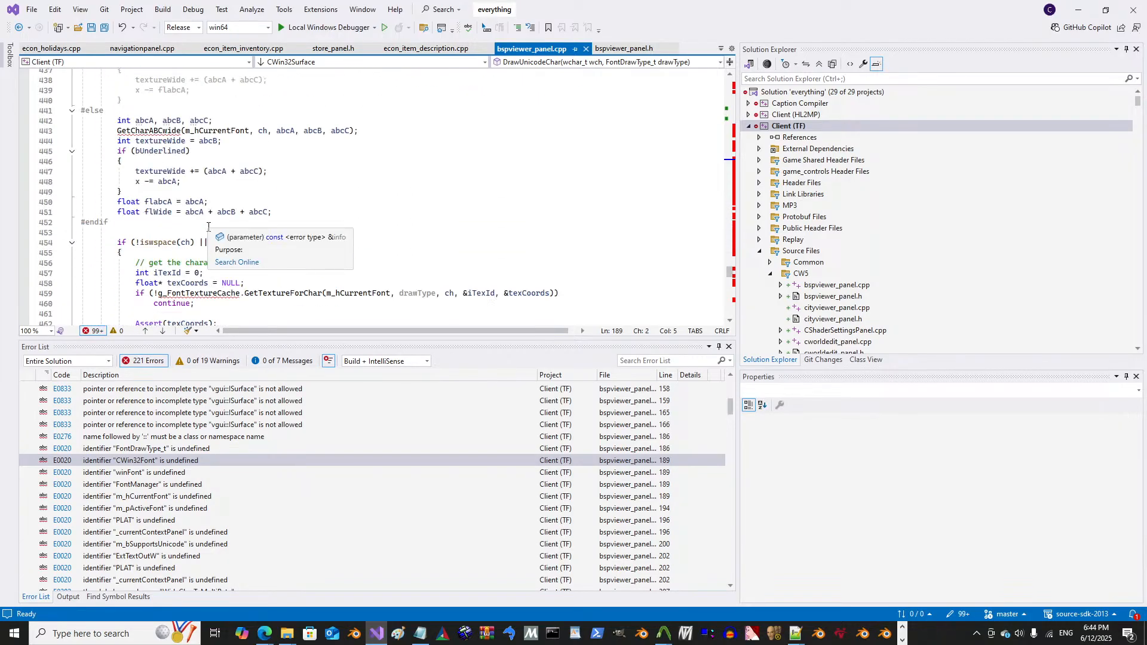
scroll(209, 227, down, 4)
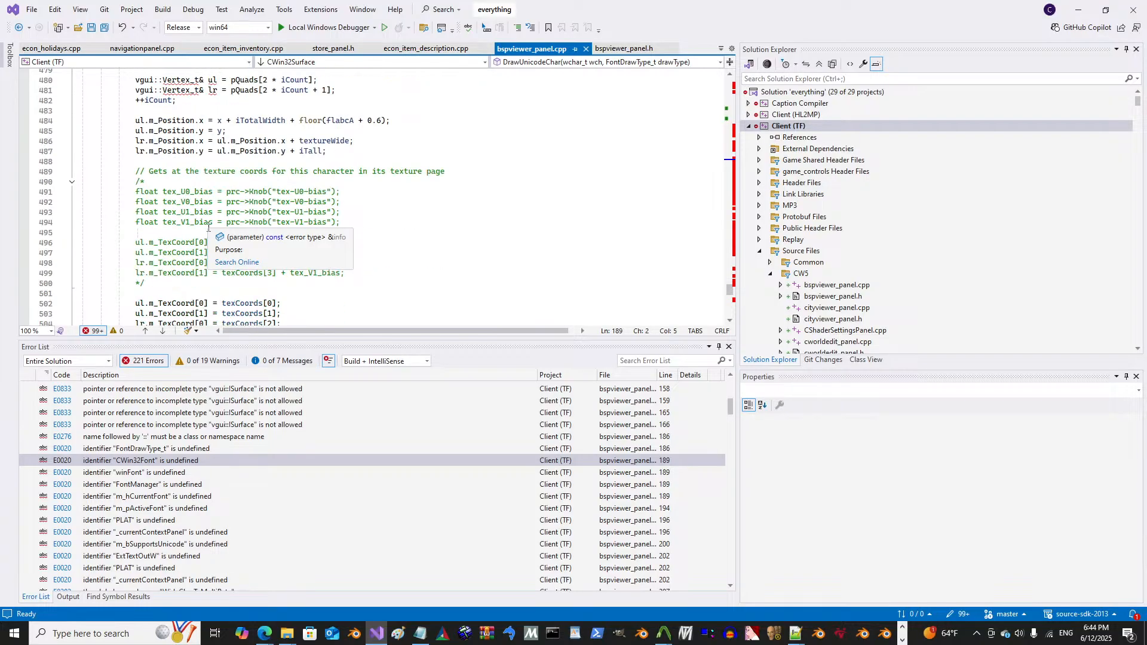
Step: Collapse the Client (TF) project in the solution tree and build the Client (HL2MP) project
click(749, 127)
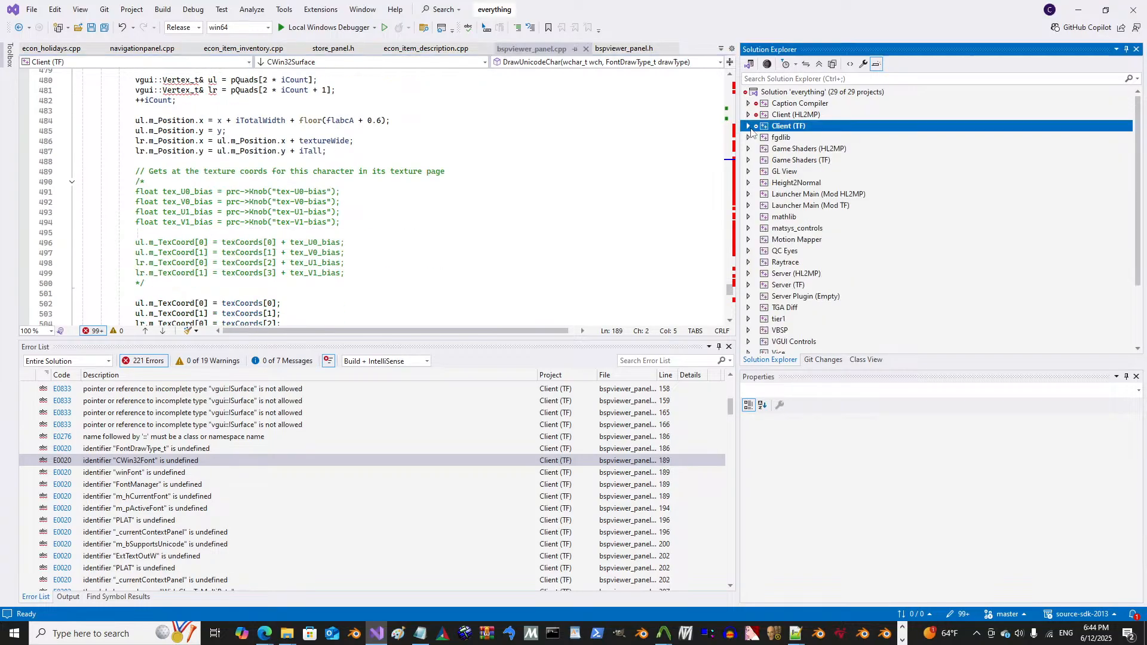
click(776, 117)
right_click(800, 118)
click(801, 124)
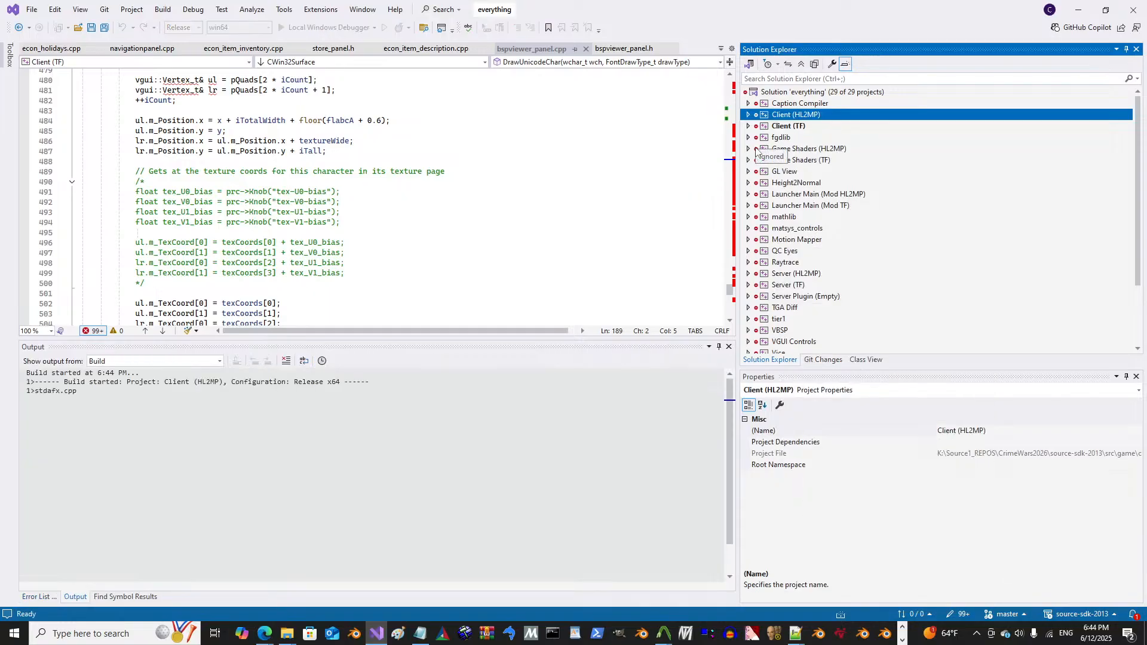
scroll(410, 200, down, 15)
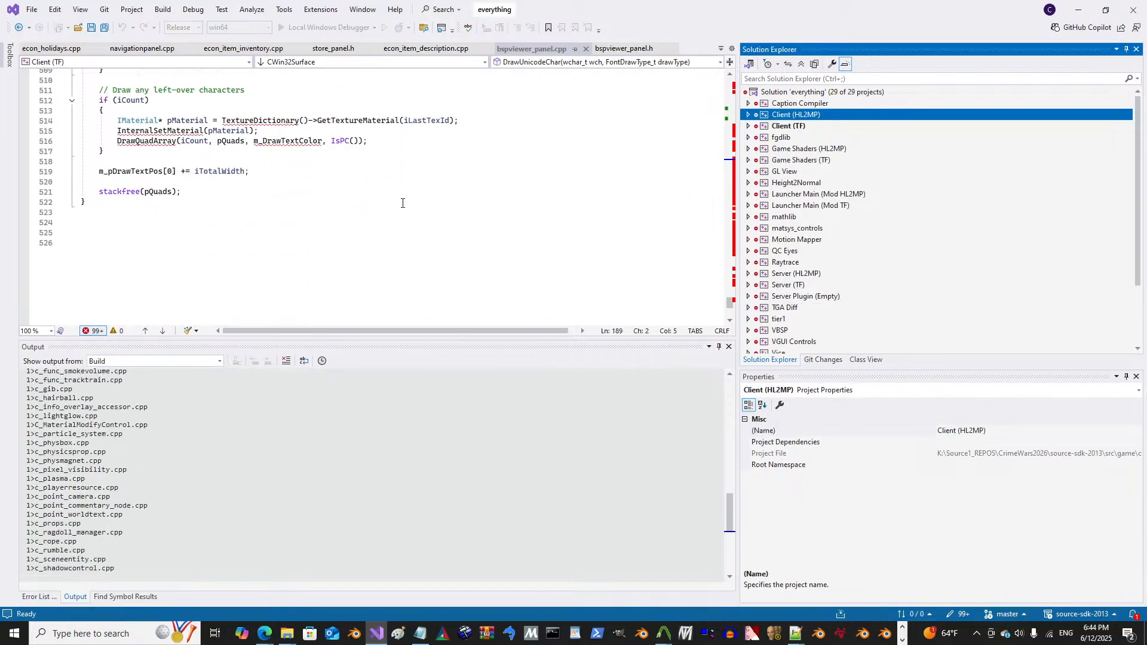
scroll(402, 203, up, 8)
scroll(362, 216, up, 1)
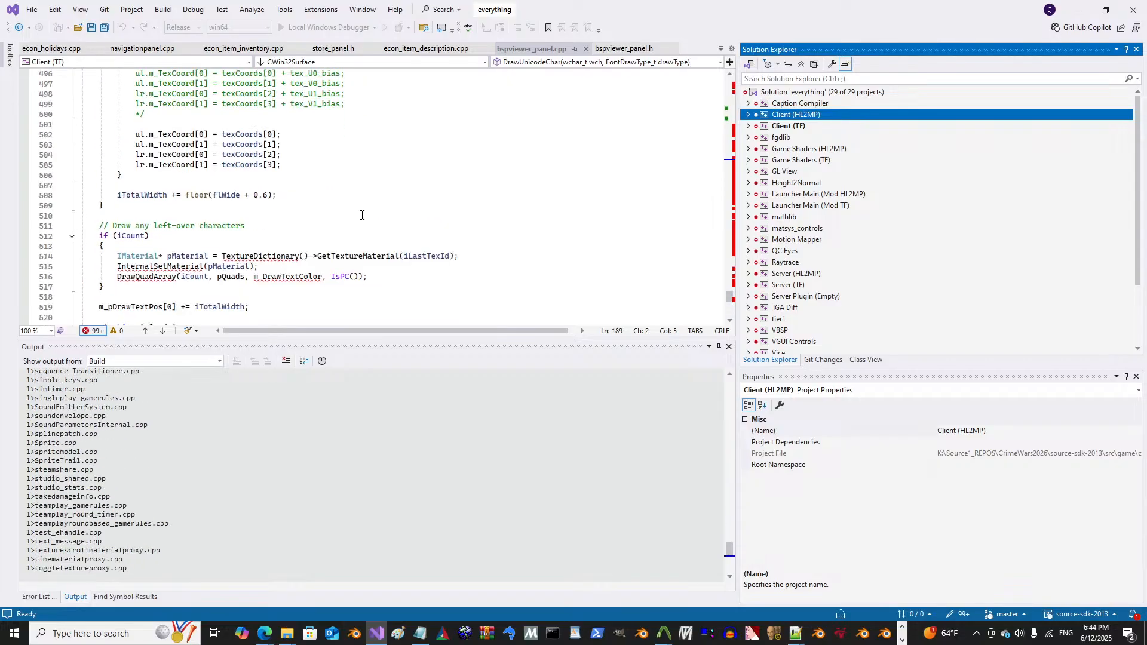
scroll(361, 215, down, 5)
scroll(362, 215, up, 8)
scroll(362, 215, down, 1)
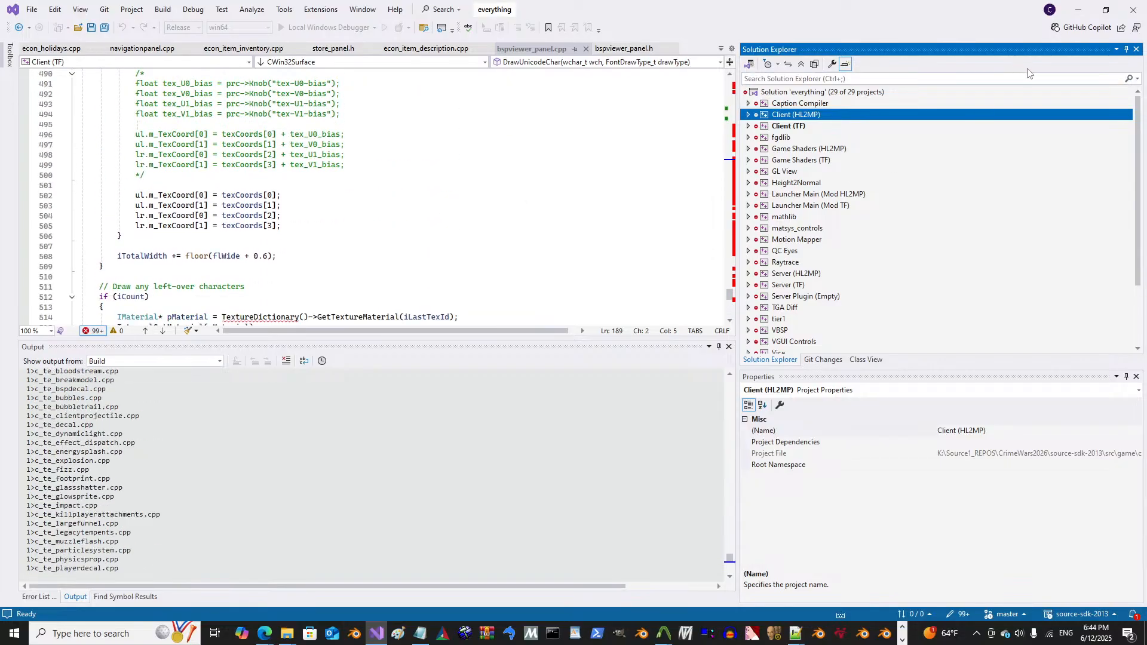
Step: Minimize Visual Studio and set the grenade launcher model's sequence to ACT_VM_IDLE in Half-Life Model Viewer
click(1080, 10)
drag(238, 178, 204, 165)
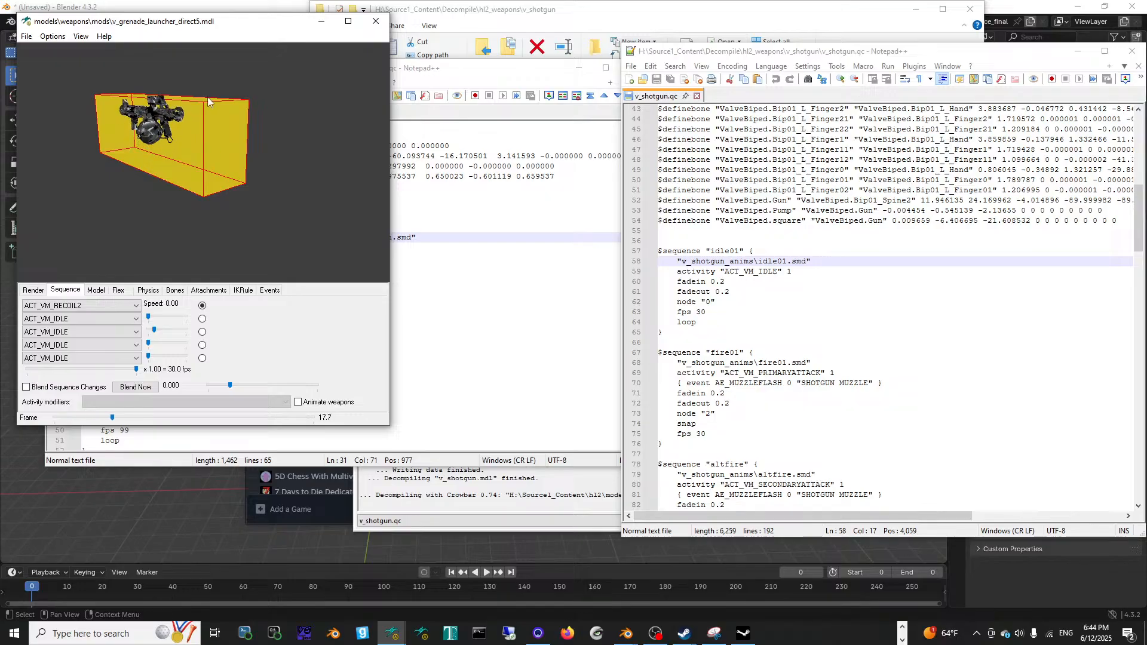
click(76, 306)
click(76, 316)
drag(192, 155, 210, 160)
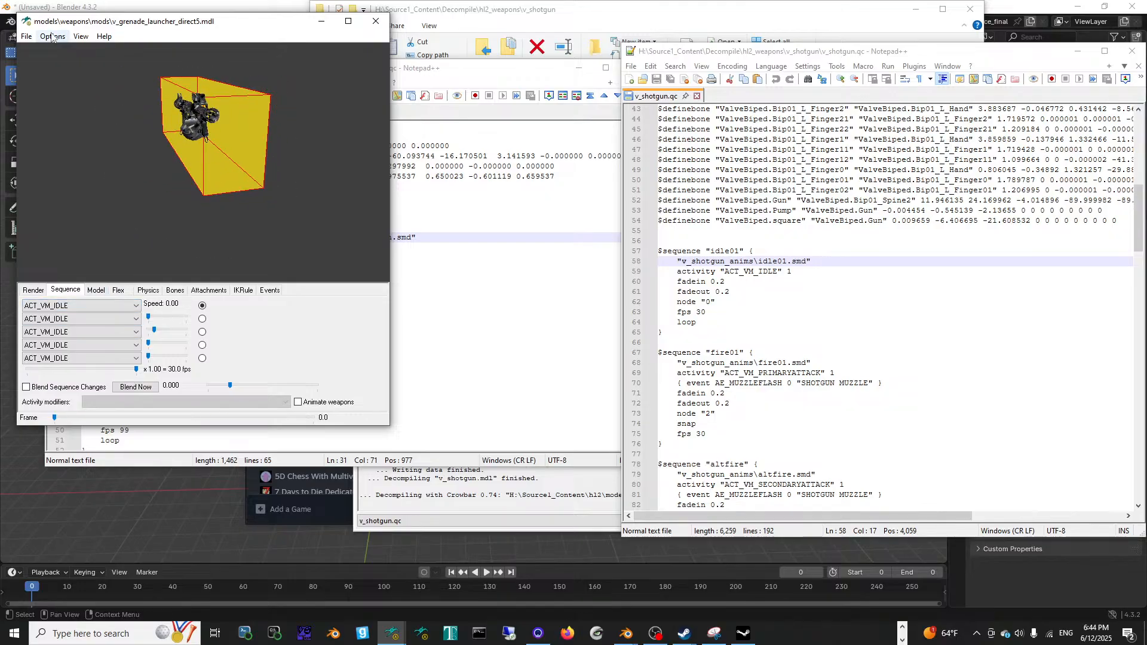
Step: Show the grenade launcher from the first-person weapon viewpoint without the yellow sequence box, keeping ACT_VM_IDLE as its sequence
click(34, 291)
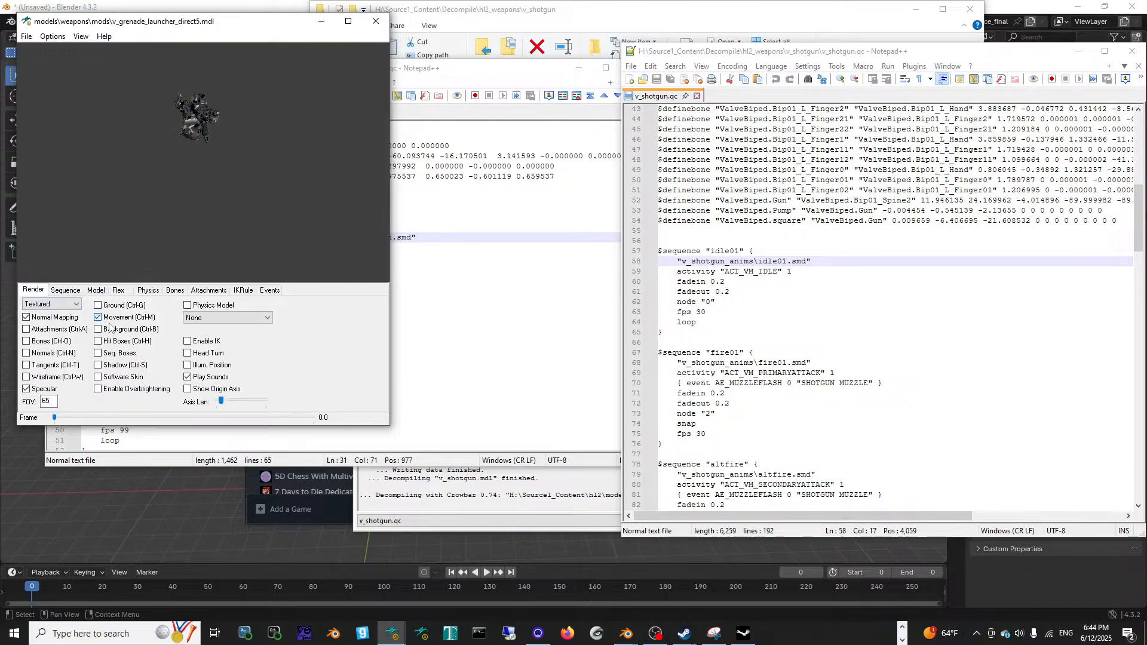
click(53, 37)
click(141, 120)
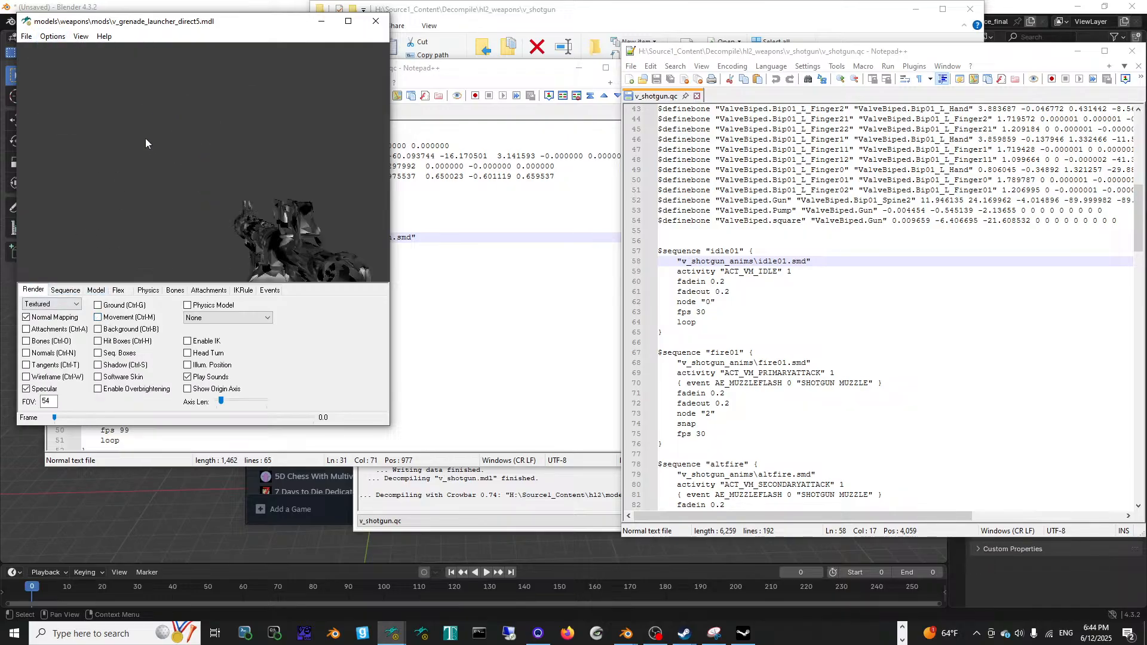
click(76, 289)
click(75, 305)
click(74, 313)
Step: Bring up the second, empty Half-Life Model Viewer window and place it beside the grenade launcher's viewer
click(384, 639)
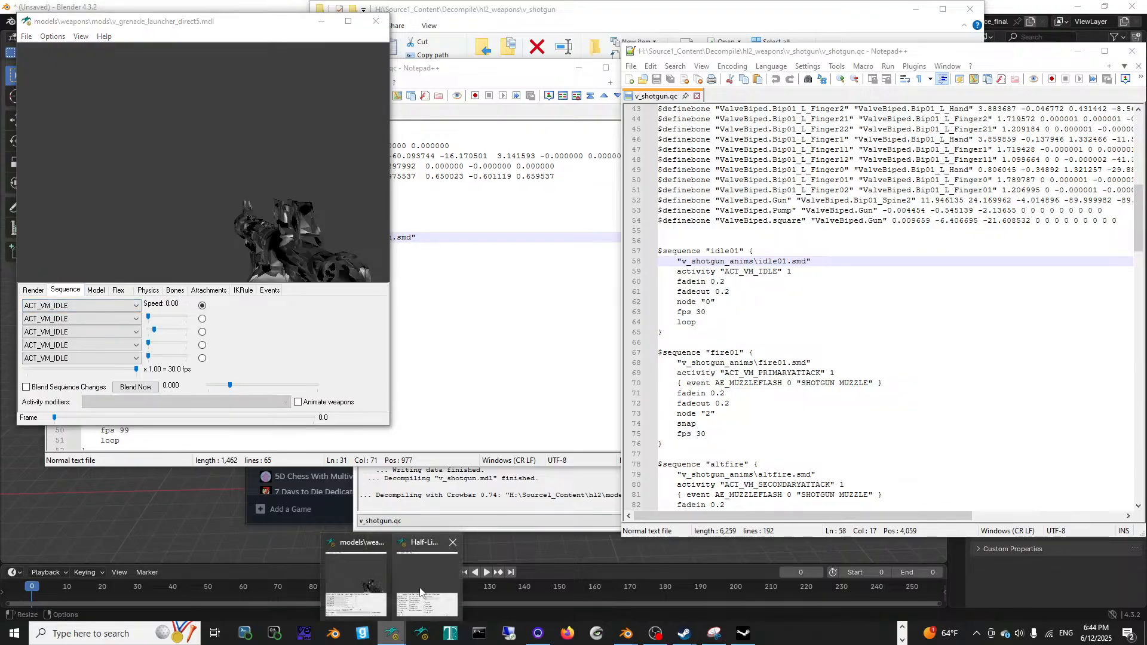
click(417, 598)
drag(244, 22, 663, 26)
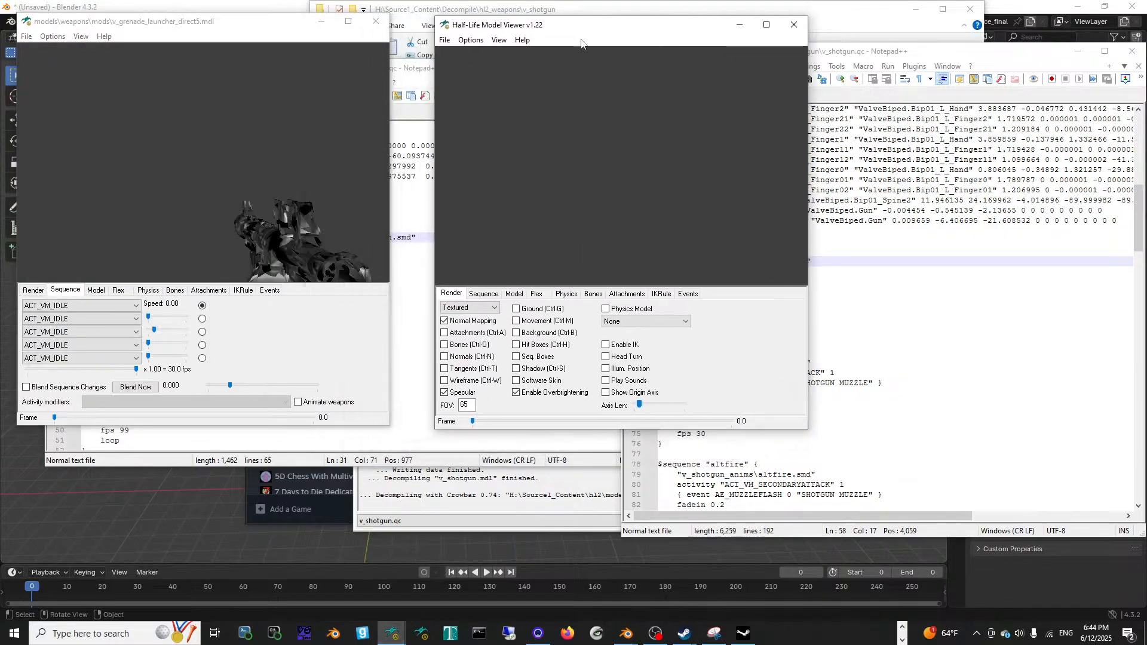
Step: Load v_shotgun.mdl from the models\weapons folder into the empty model viewer
click(445, 40)
click(472, 60)
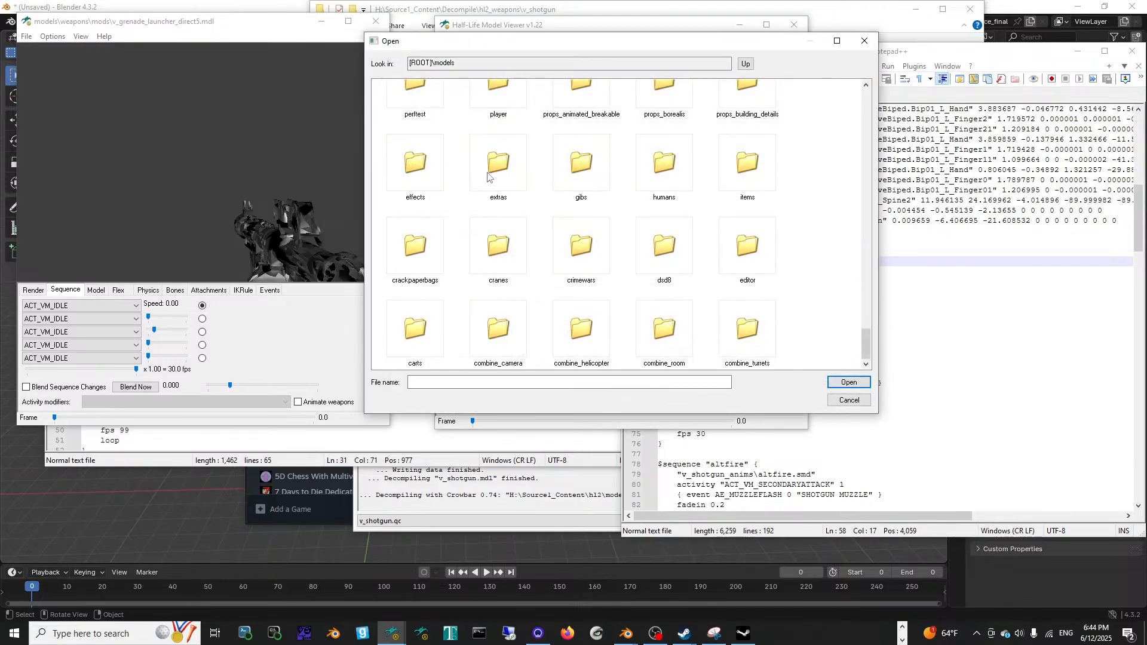
double_click(607, 133)
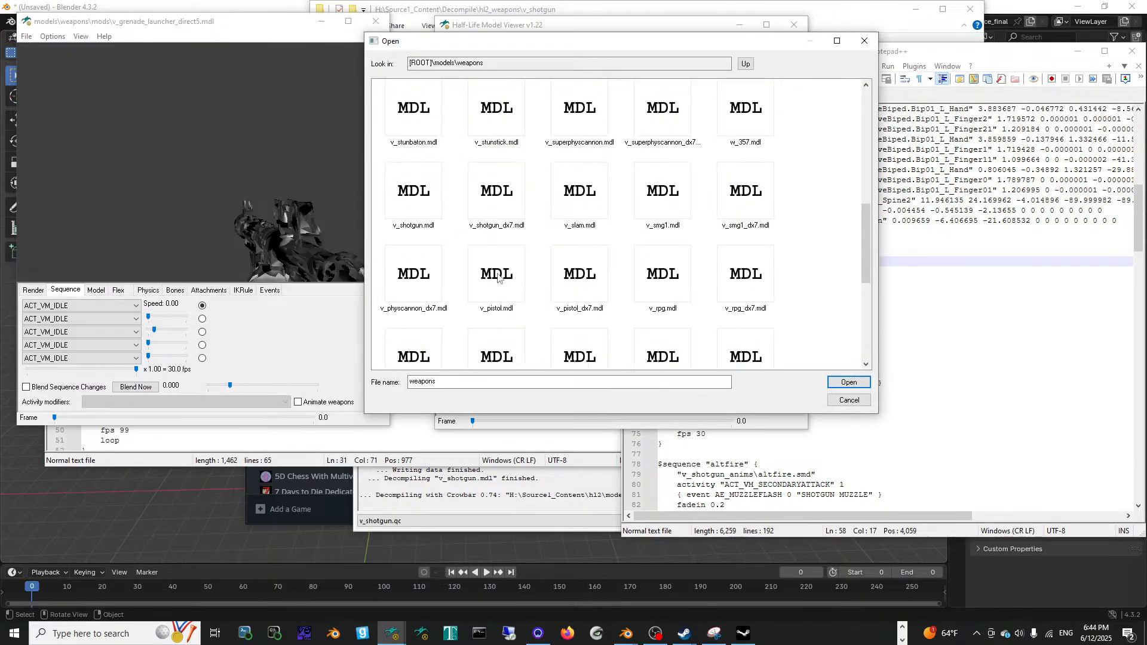
click(553, 290)
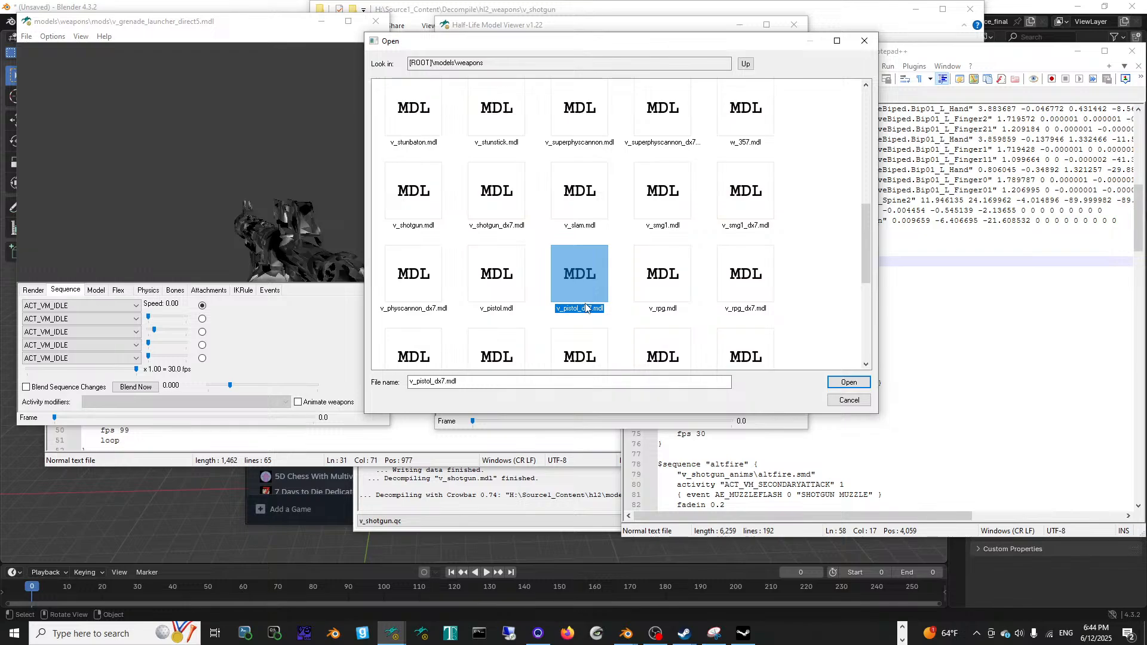
double_click(444, 188)
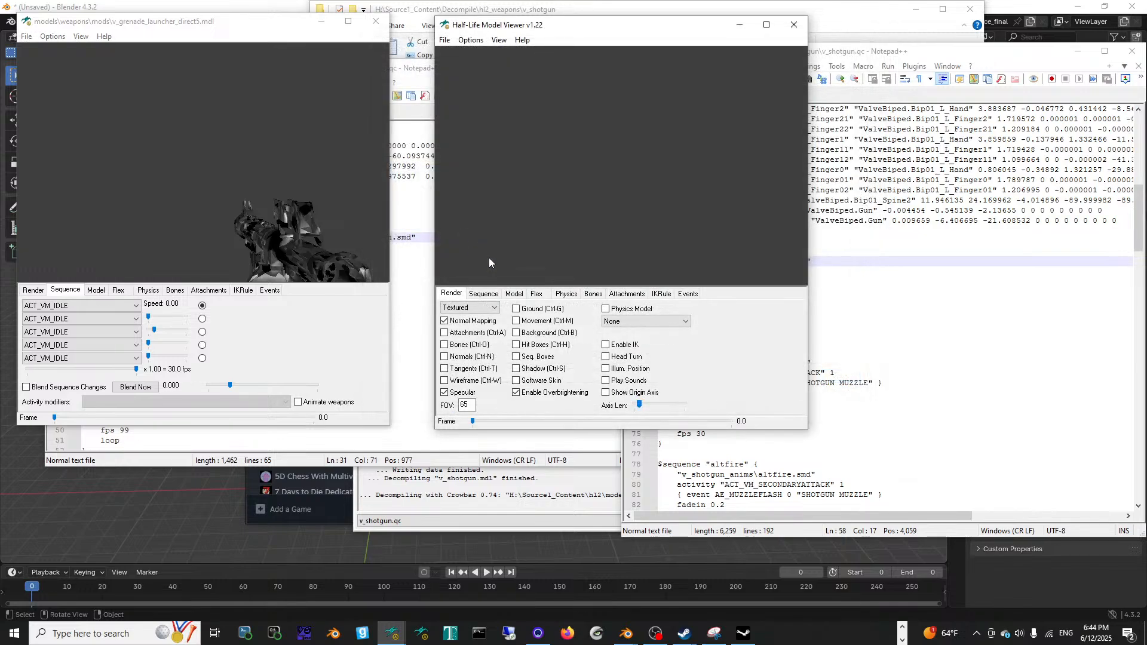
Step: Set the shotgun model's sequence to idle01 and list its sequences by activity name
click(487, 295)
click(481, 309)
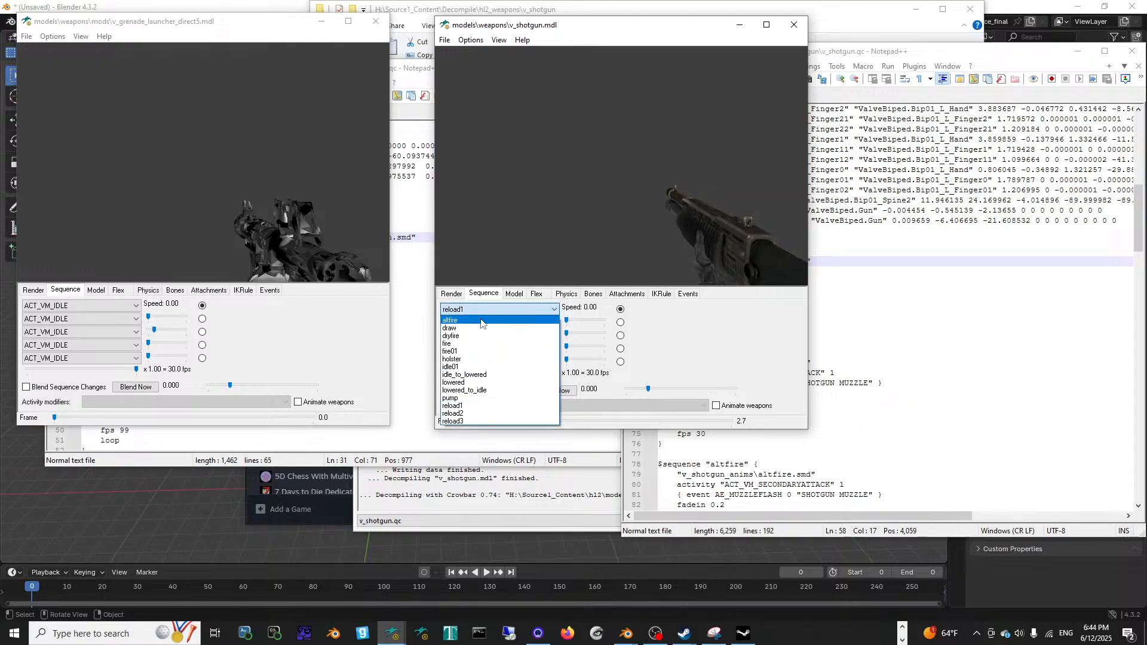
click(485, 367)
click(508, 40)
click(525, 72)
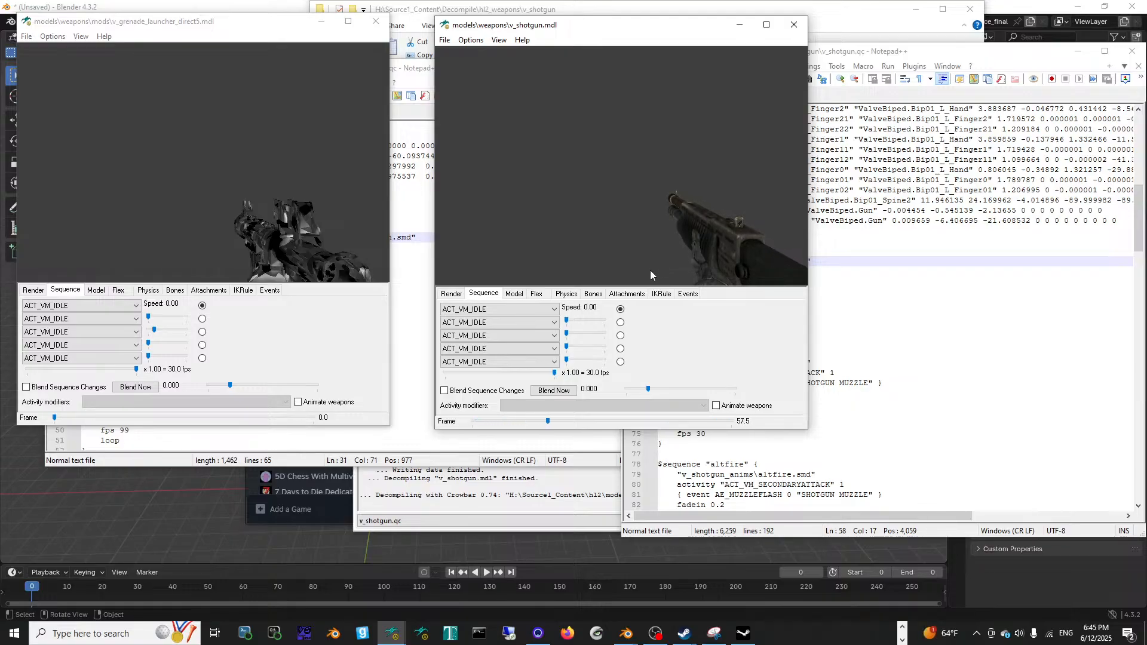
Step: Examine the shotgun's idle animation from several angles, toggling Viewmodel Mode for it
drag(656, 256, 580, 169)
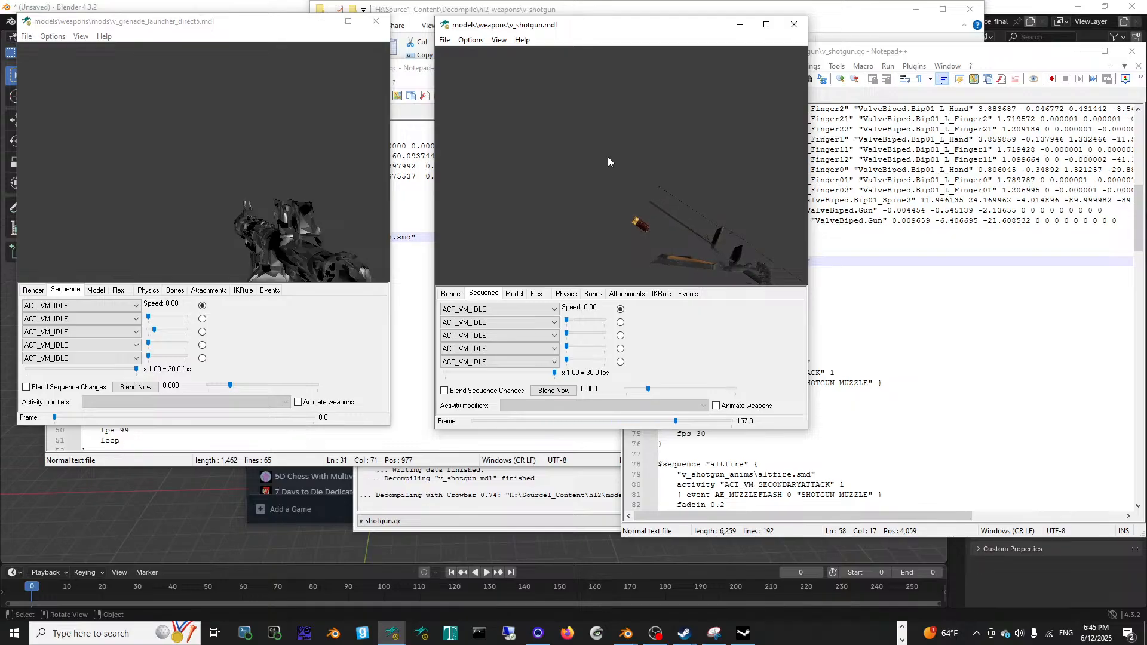
drag(609, 158, 739, 215)
mouse_move(638, 220)
right_down()
mouse_move(640, 183)
mouse_move(646, 198)
right_up()
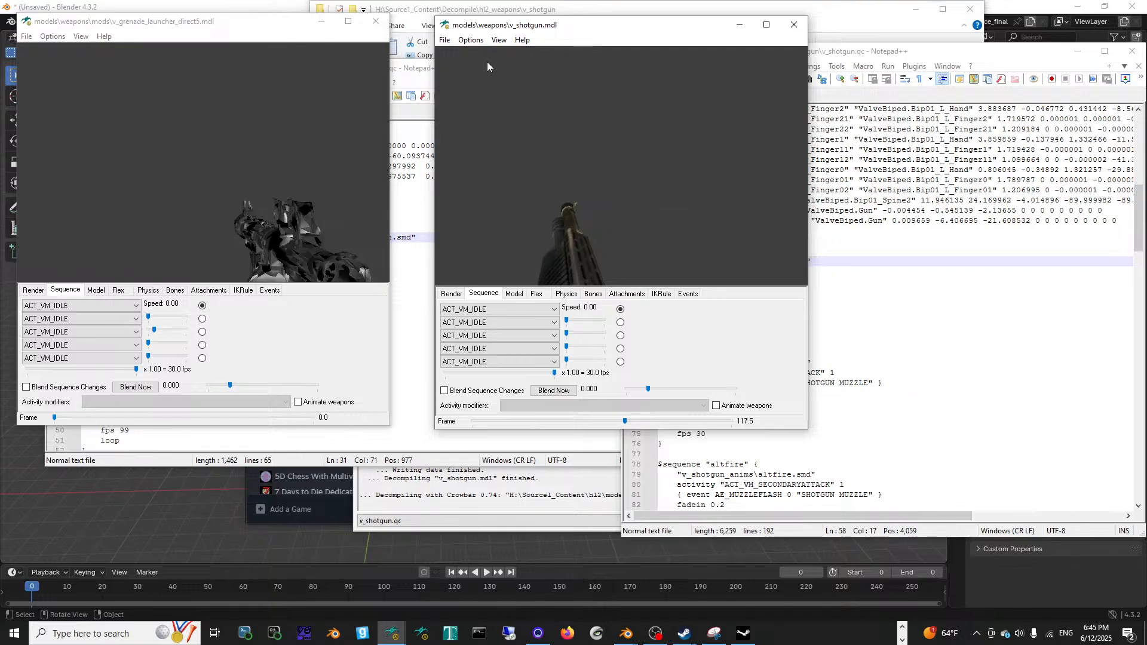
click(471, 41)
click(504, 125)
drag(608, 151, 621, 197)
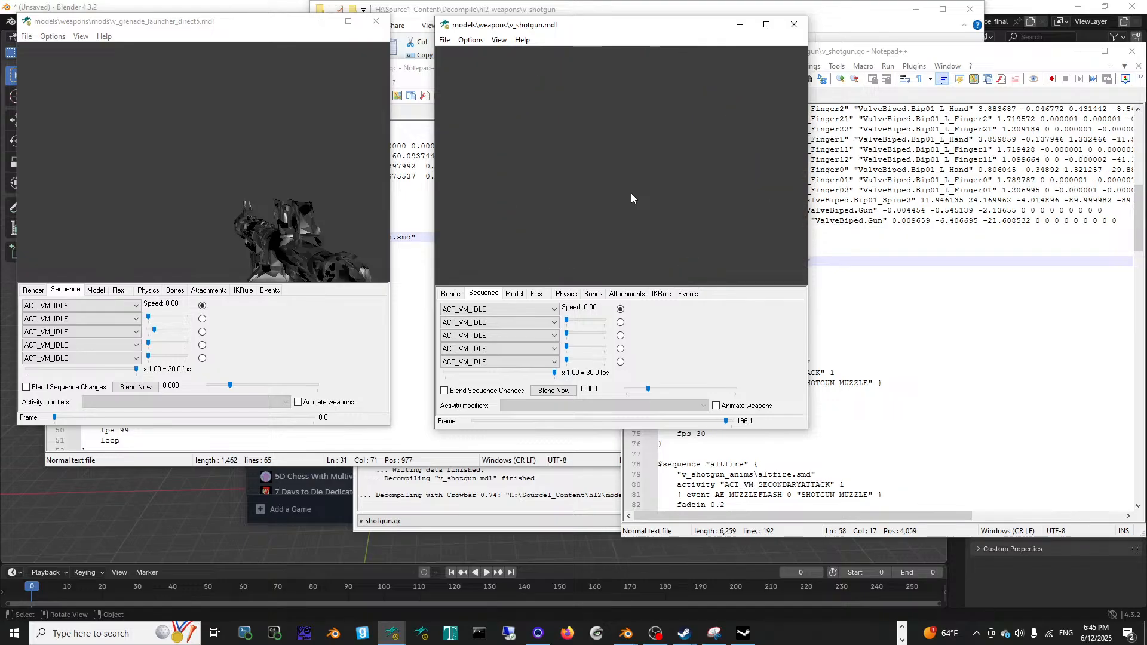
Step: Look through the shotgun's physics, flex, bone and attachment data, ending on its model statistics
click(566, 294)
click(593, 295)
click(537, 295)
click(593, 295)
click(628, 296)
click(593, 295)
click(627, 294)
click(565, 295)
click(514, 294)
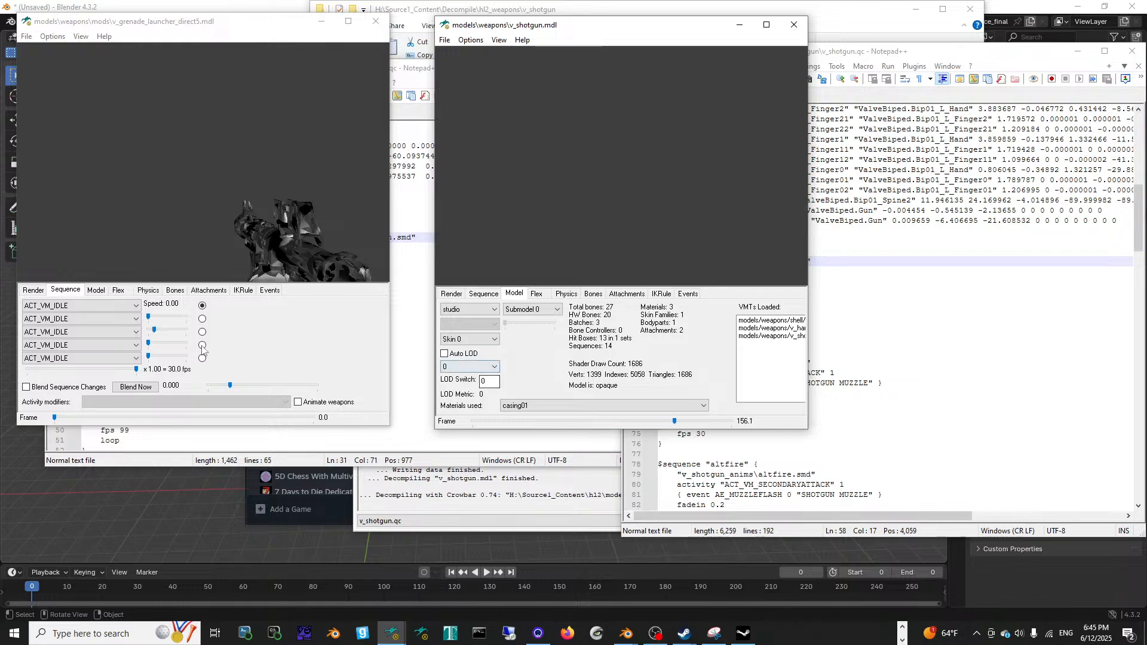
Step: Display the grenade launcher's model statistics and inspect its mesh from different angles
click(175, 290)
click(154, 289)
click(115, 291)
click(100, 292)
drag(286, 266, 237, 224)
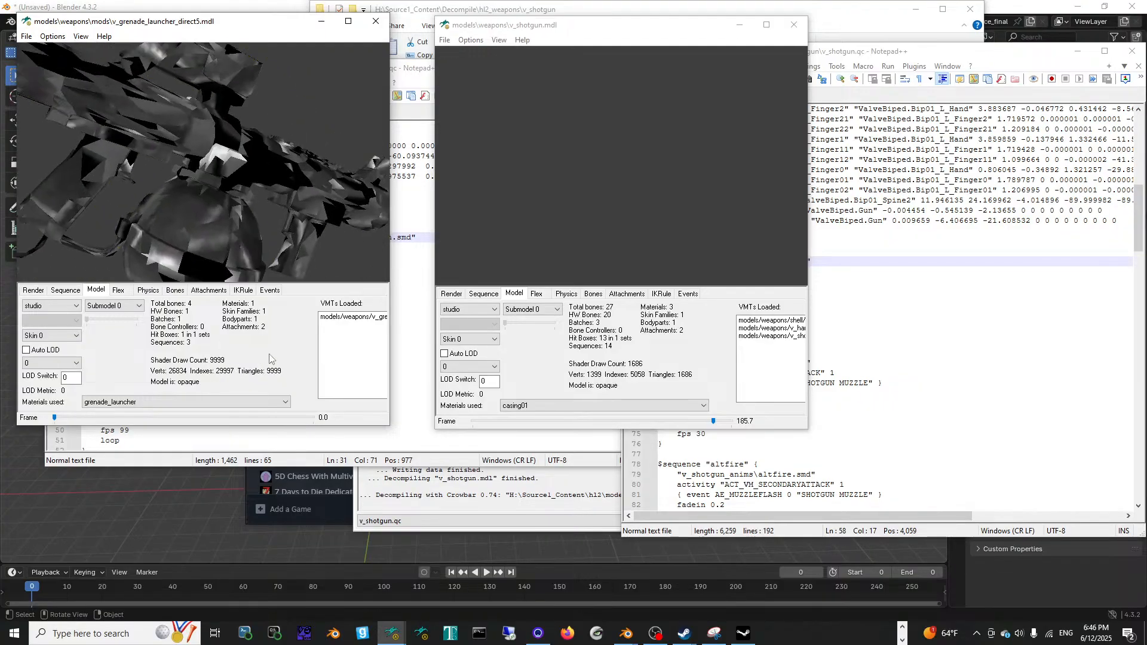
drag(333, 217, 270, 163)
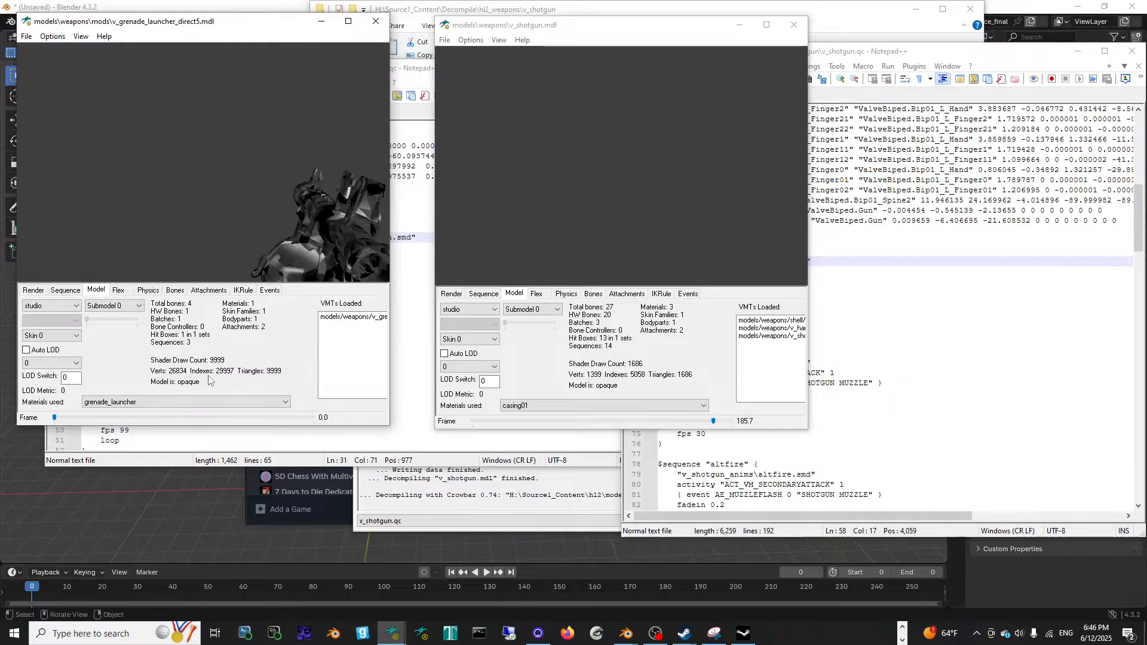
drag(300, 249, 307, 242)
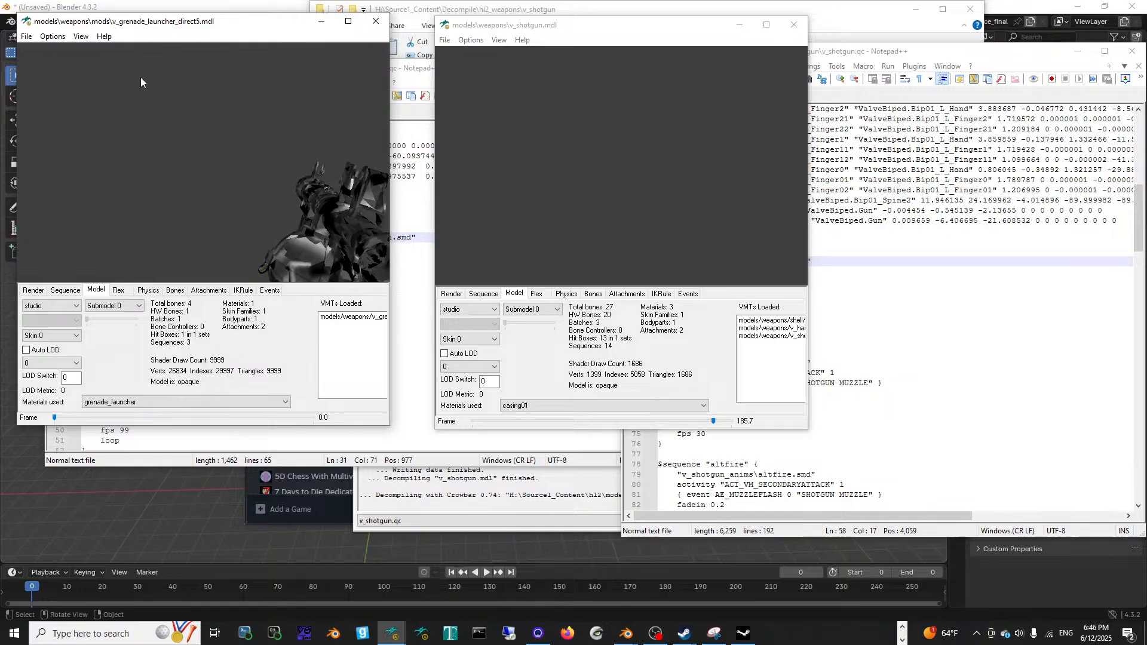
Step: Toggle Viewmodel Mode for the grenade launcher, then minimize both model viewers to reveal the QC scripts
click(54, 37)
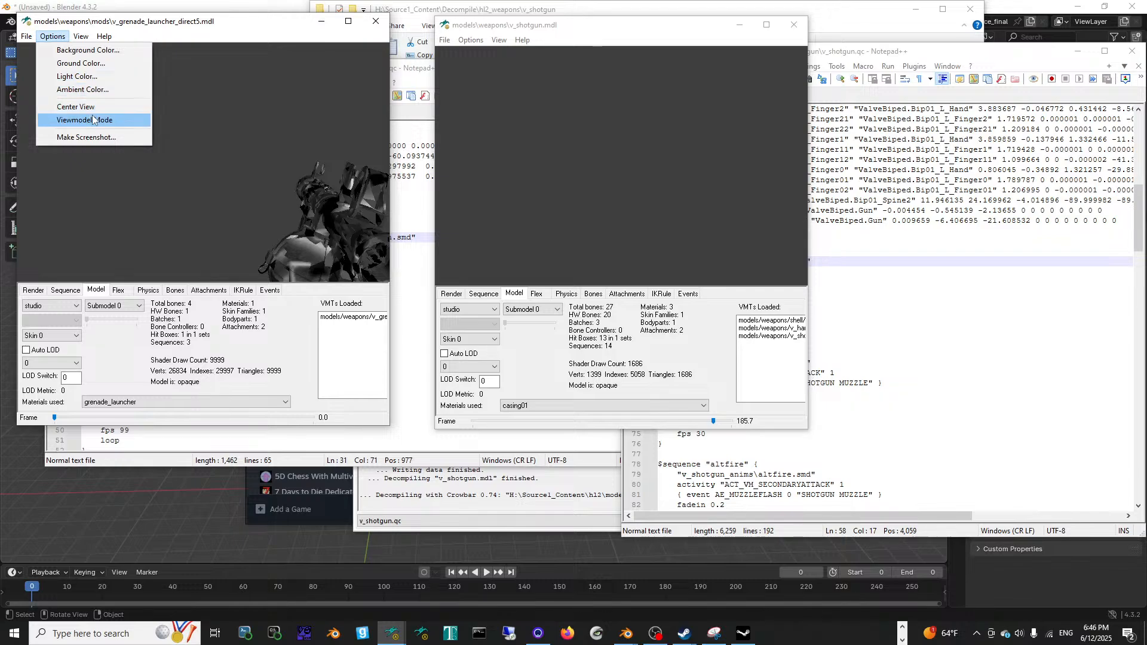
click(95, 120)
drag(144, 132, 225, 156)
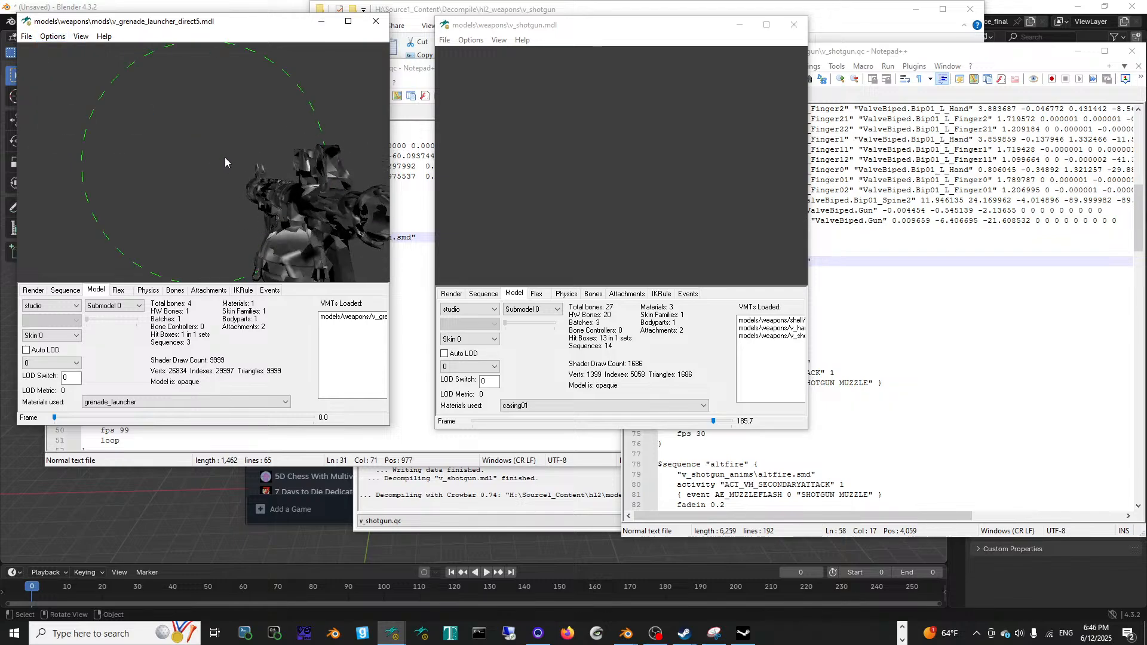
click(740, 24)
click(322, 21)
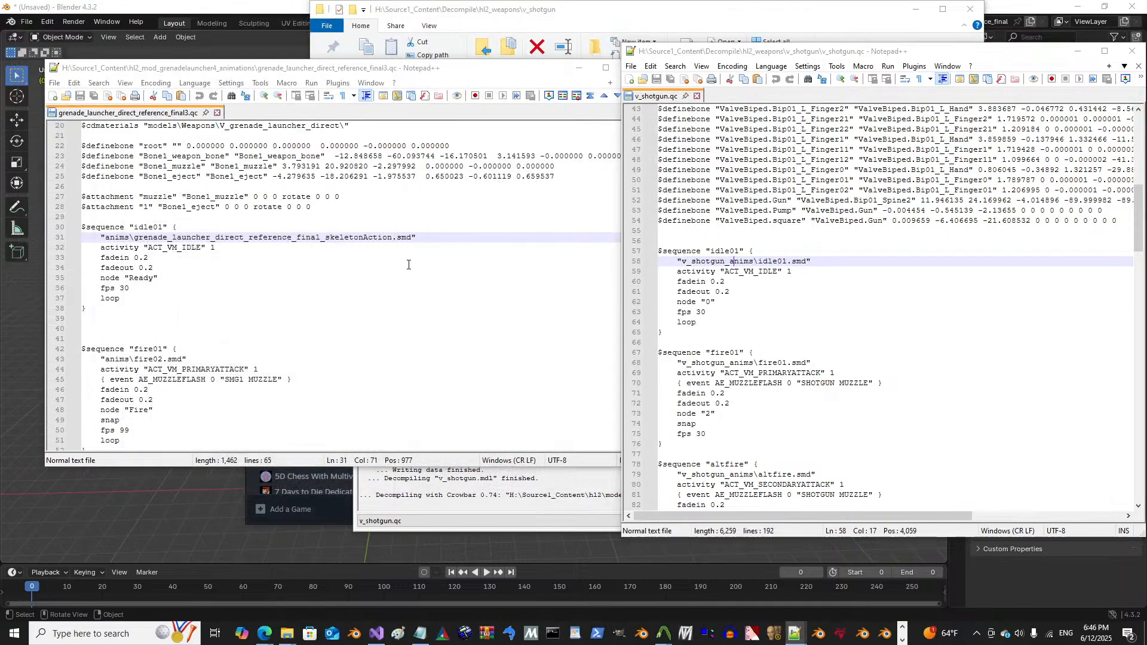
Step: Review the grenade launcher QC's bone definitions and attachments and its idle01, fire01 and fire03 sequences
click(409, 264)
scroll(360, 268, down, 6)
scroll(359, 270, up, 12)
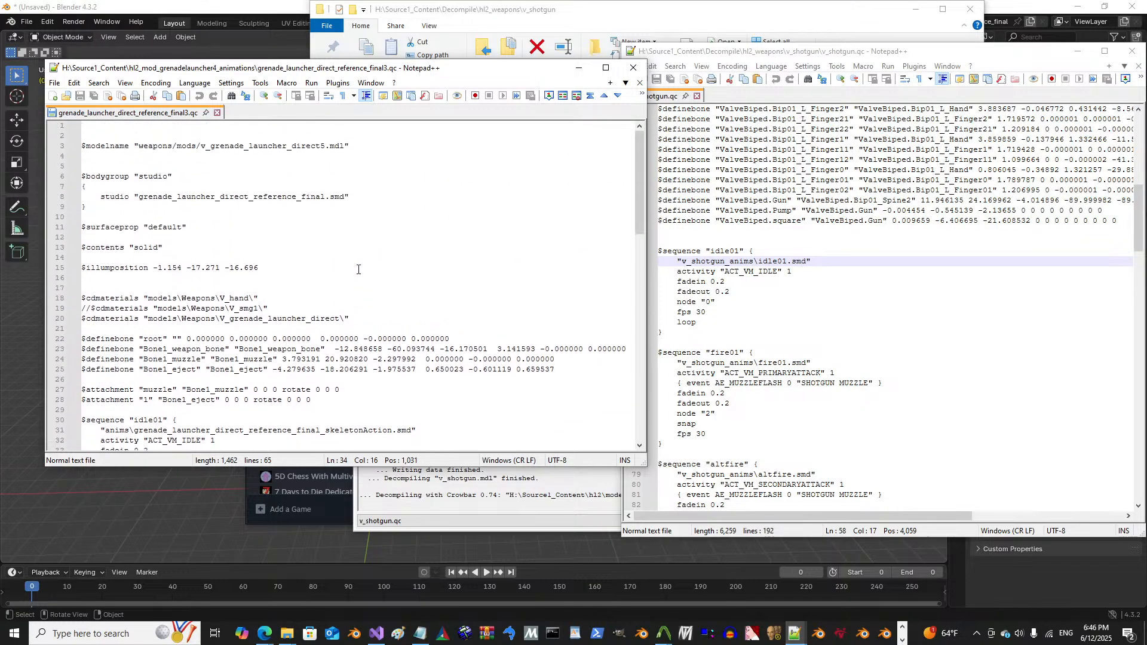
scroll(358, 270, down, 4)
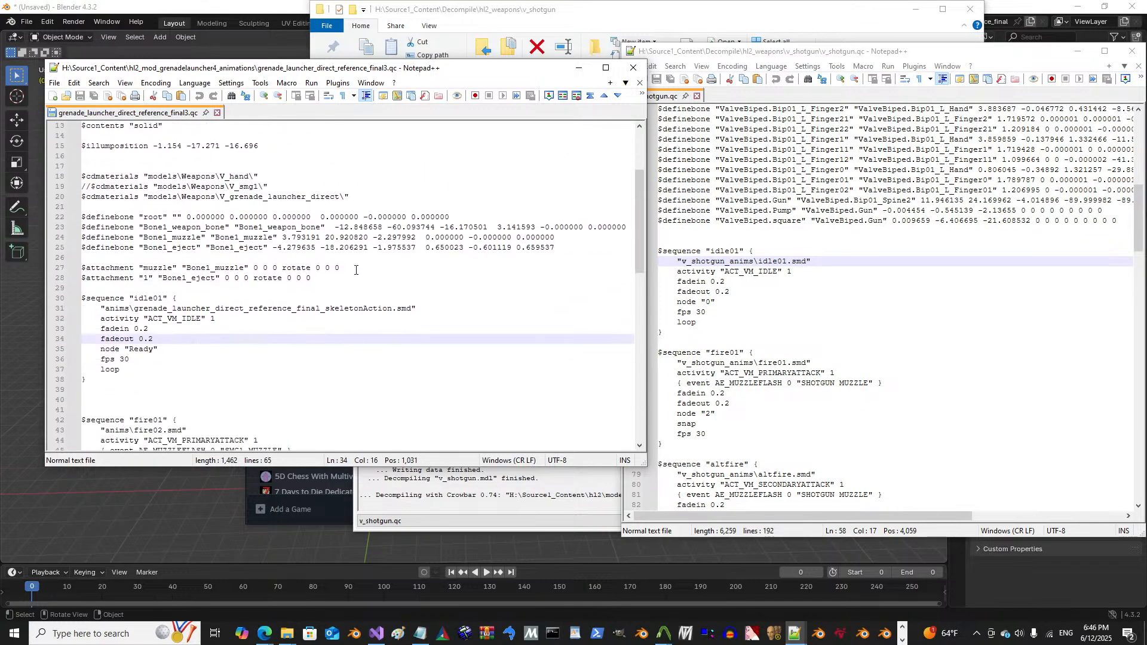
scroll(324, 237, down, 3)
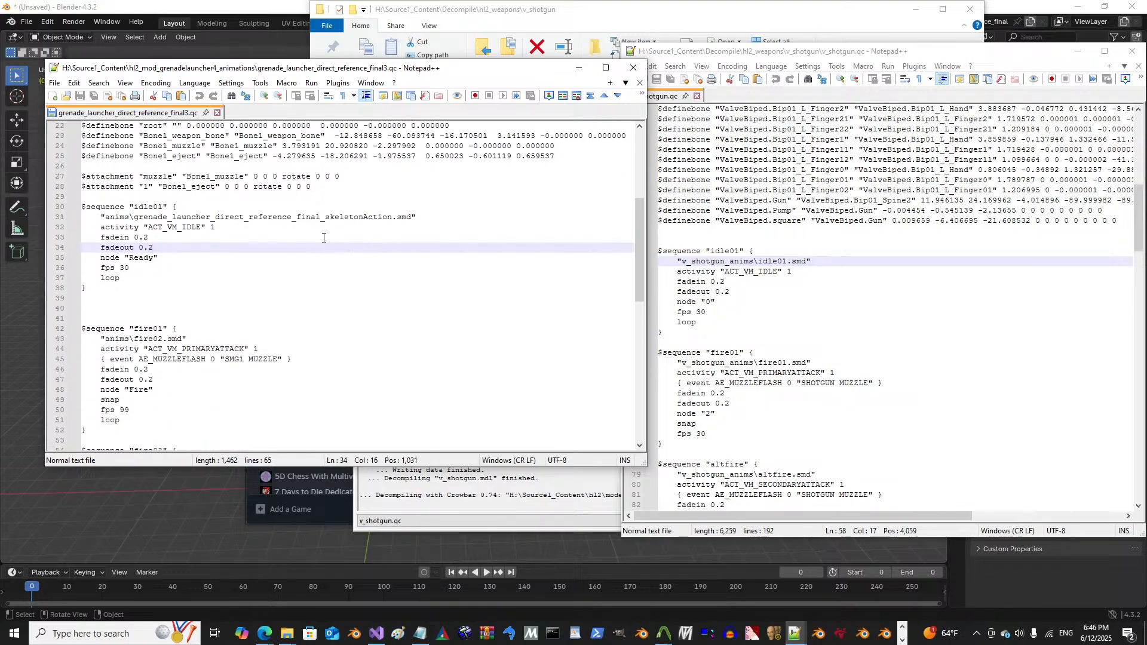
scroll(323, 237, up, 3)
scroll(346, 335, down, 3)
scroll(325, 275, down, 4)
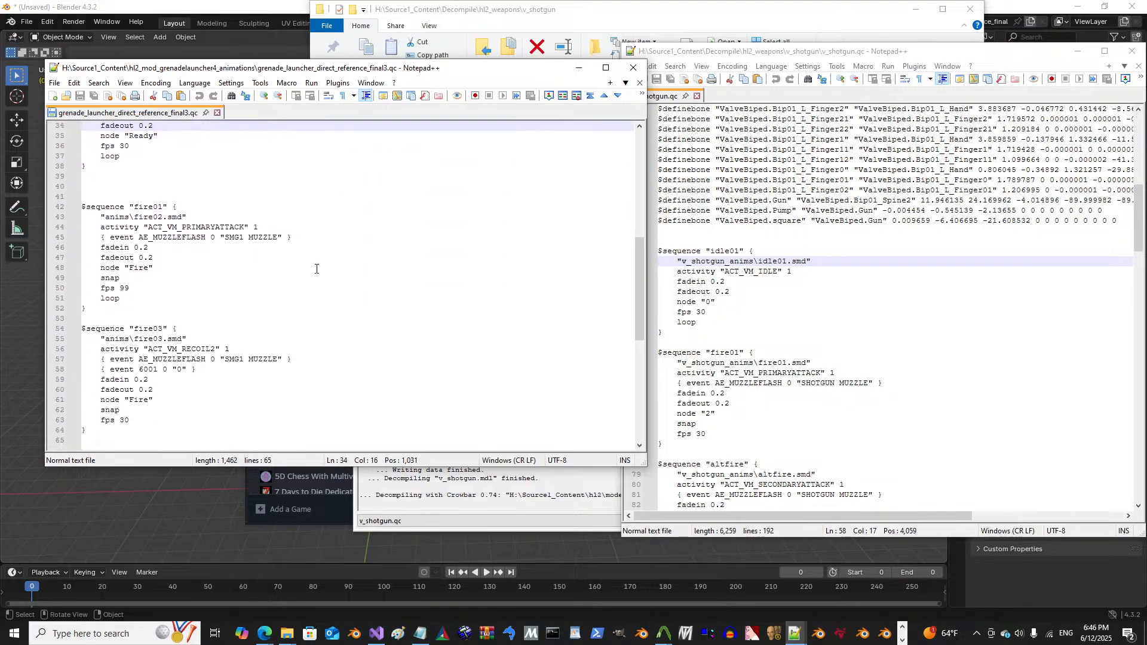
click(274, 298)
scroll(274, 300, up, 4)
click(266, 301)
click(244, 279)
click(209, 297)
click(209, 280)
click(179, 298)
click(182, 289)
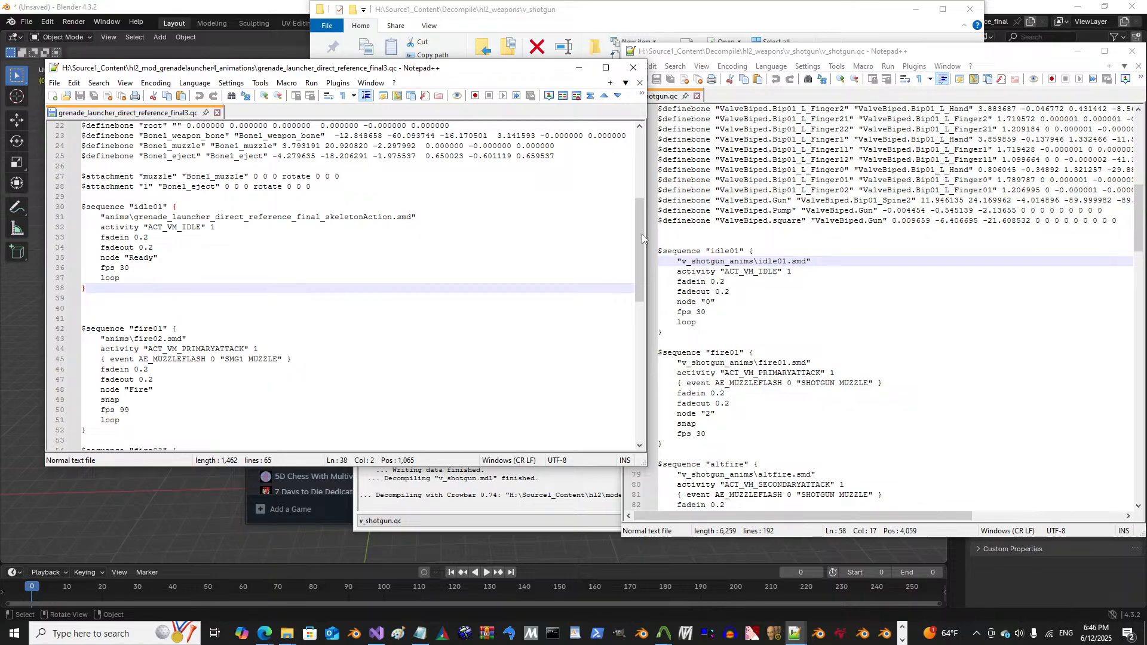
Step: Switch to the grenade launcher scene in Blender and enlarge the timeline area below the viewport
click(232, 5)
scroll(572, 347, down, 1)
scroll(572, 346, up, 3)
scroll(572, 346, down, 4)
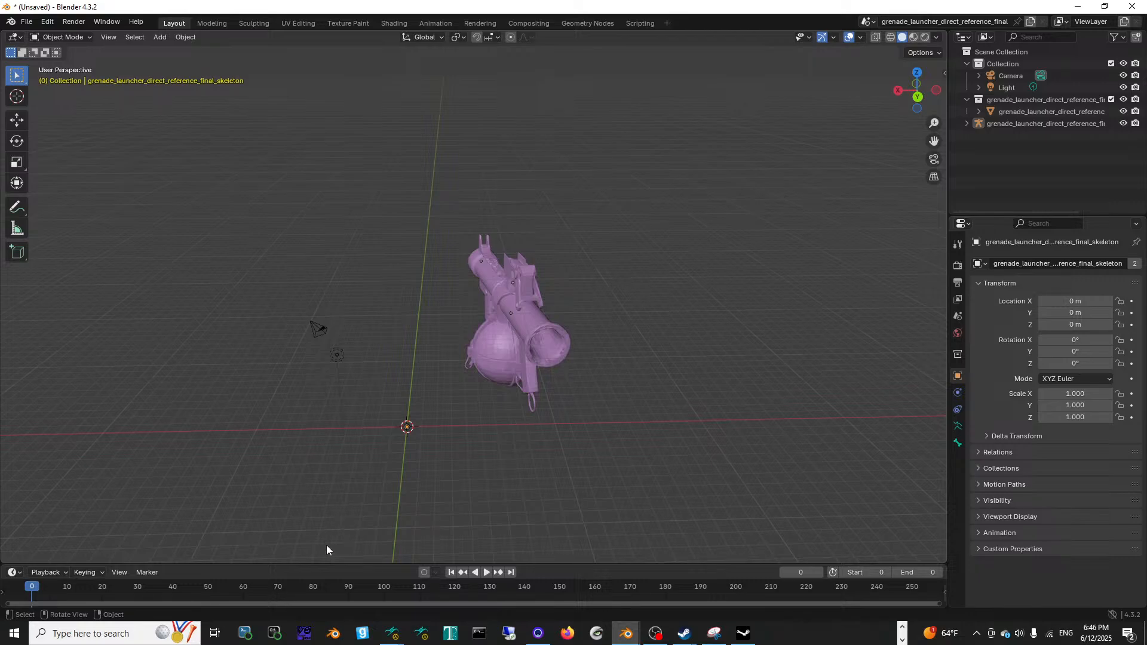
drag(337, 563, 362, 425)
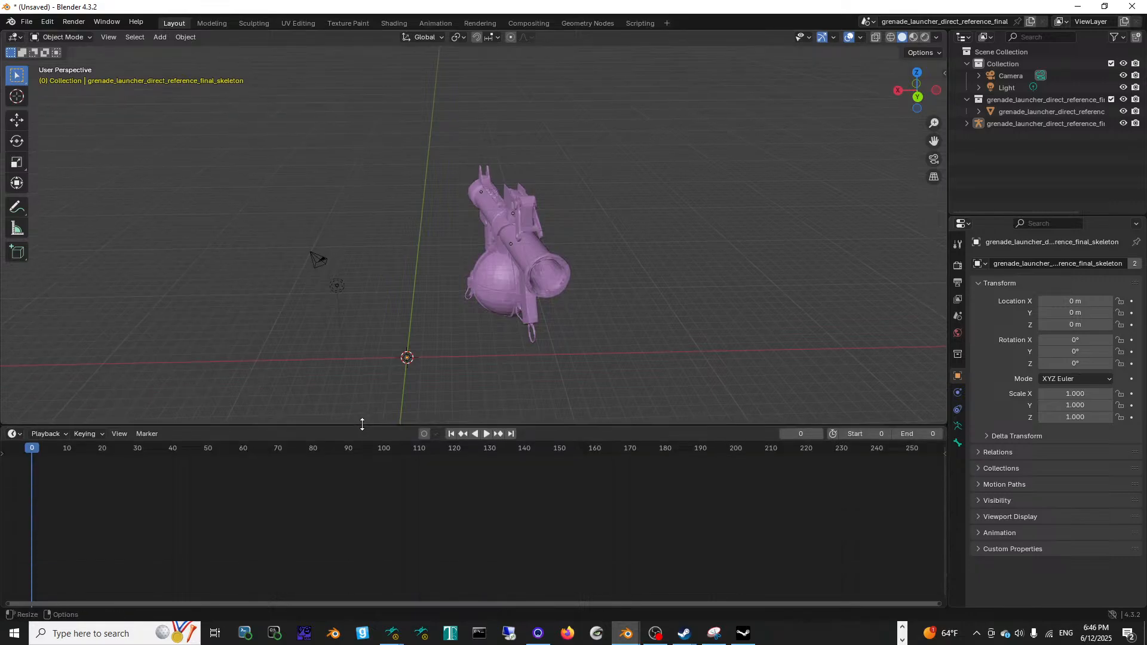
middle_drag(505, 319, 525, 321)
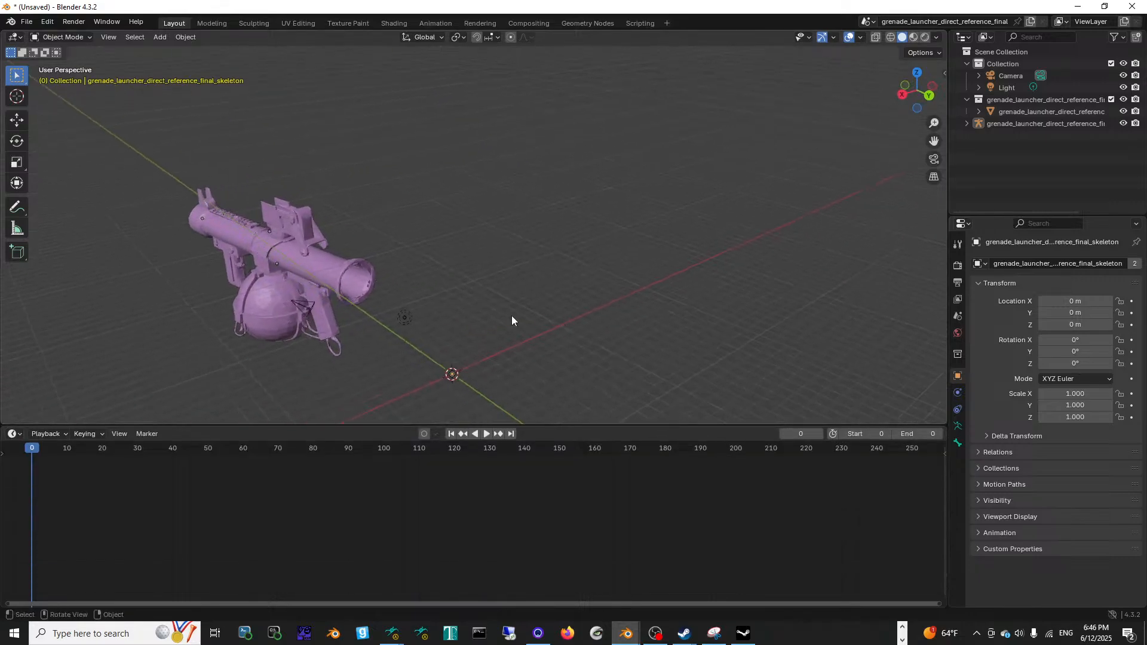
middle_drag(305, 313, 336, 291)
Step: Put the launcher's skeleton in Pose Mode and keyframe its middle bone's Location, Rotation, Scale & Custom Properties at frame 0
click(329, 270)
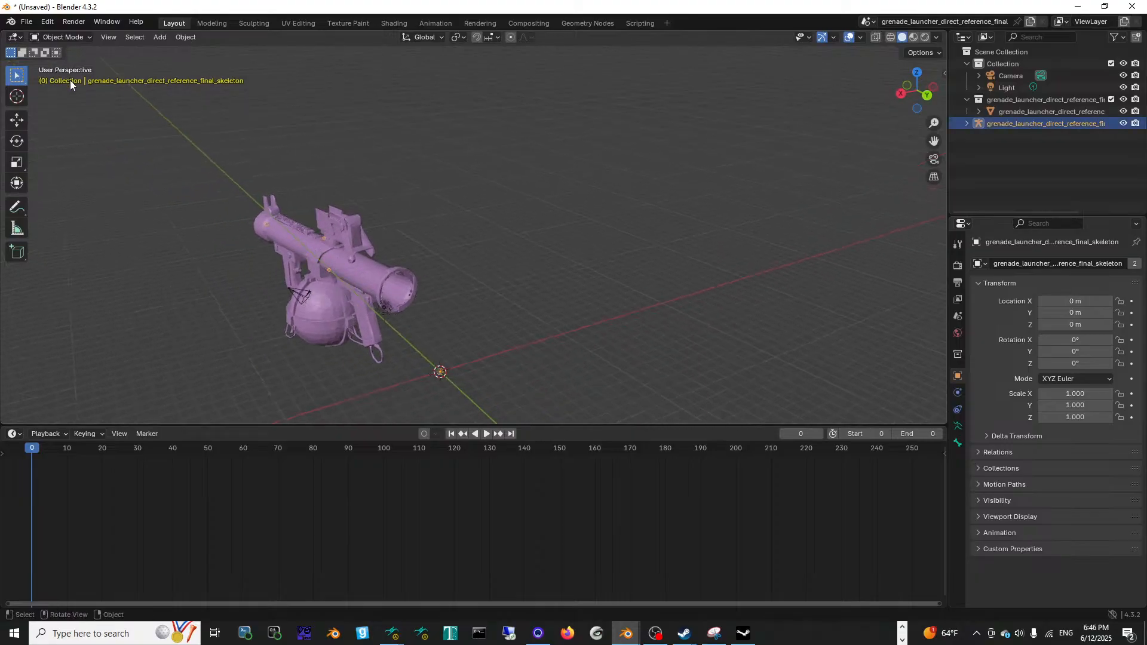
click(61, 38)
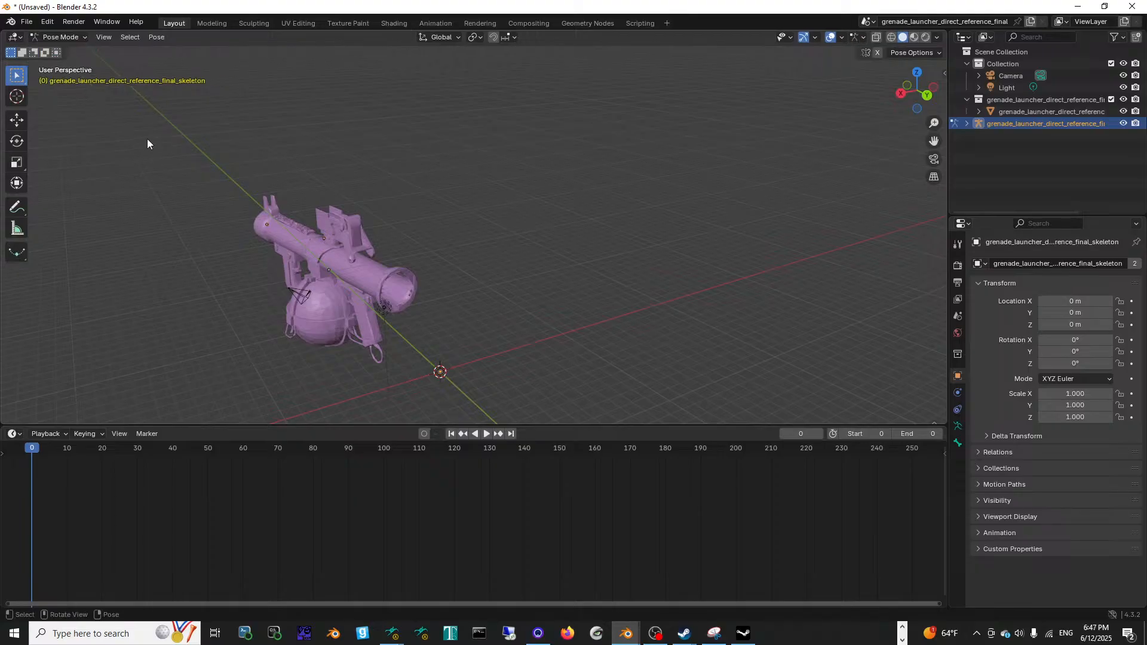
drag(313, 264, 350, 291)
key(k)
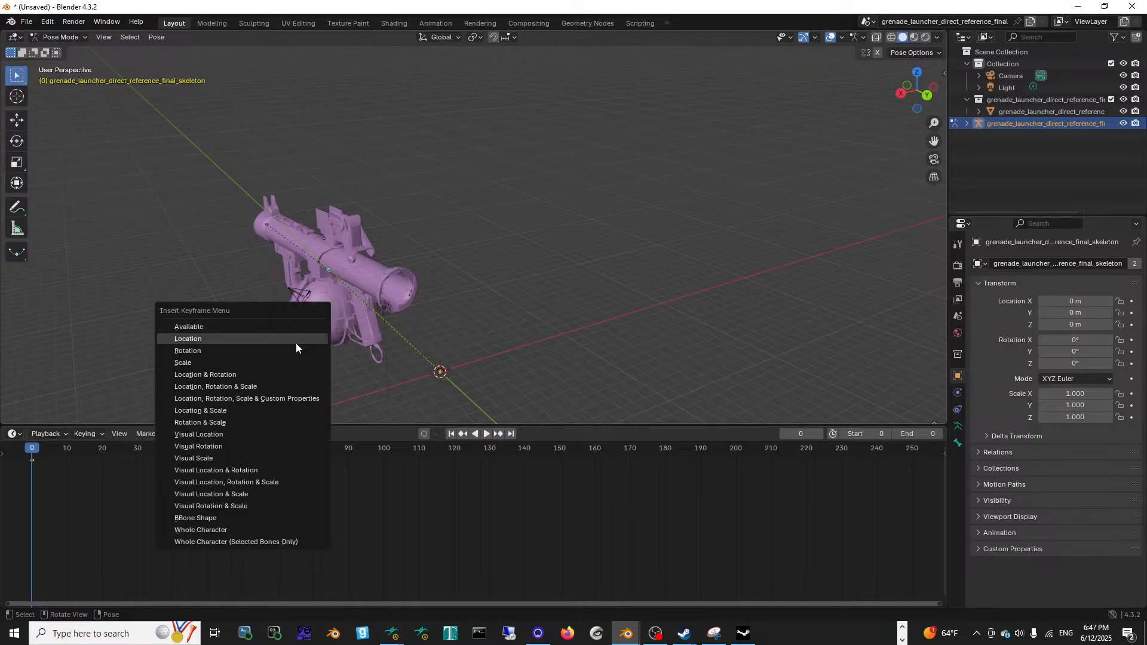
click(291, 400)
Step: At frame 20, move the selected bone about 0.4 m and insert a keyframe for it
middle_drag(291, 399, 507, 300)
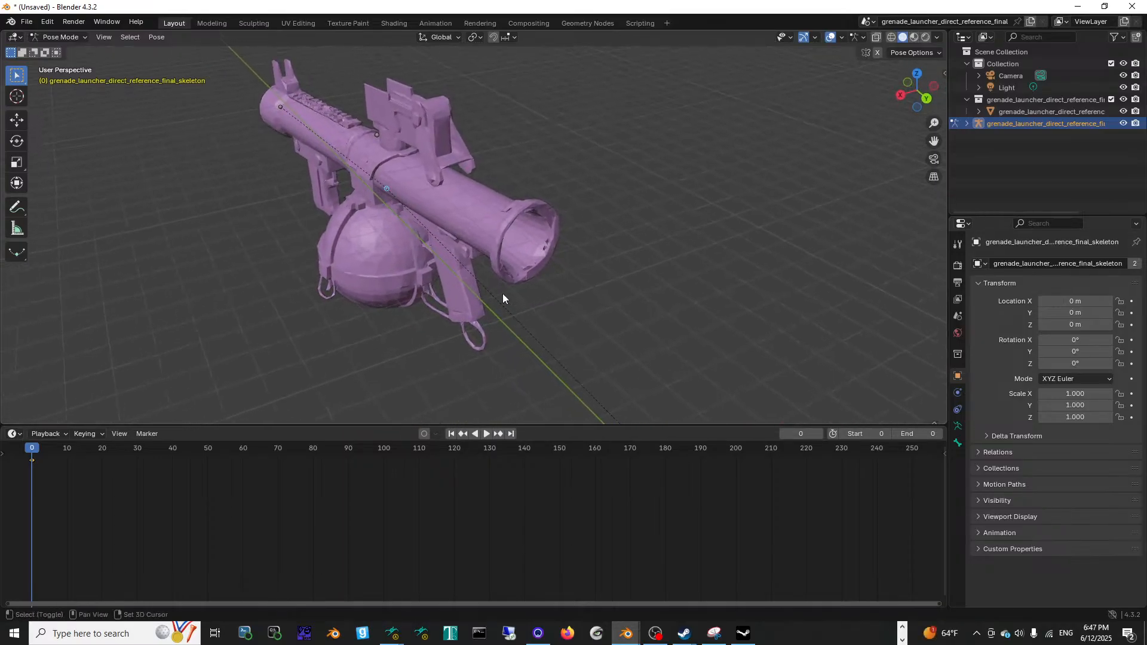
drag(31, 454, 104, 458)
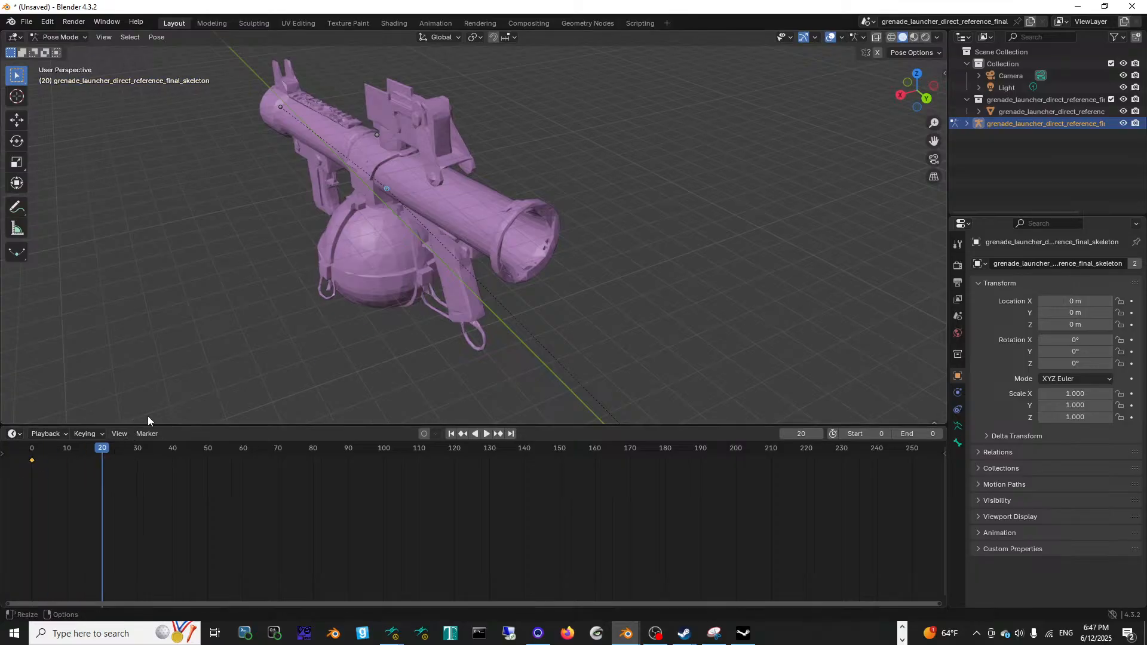
key(g)
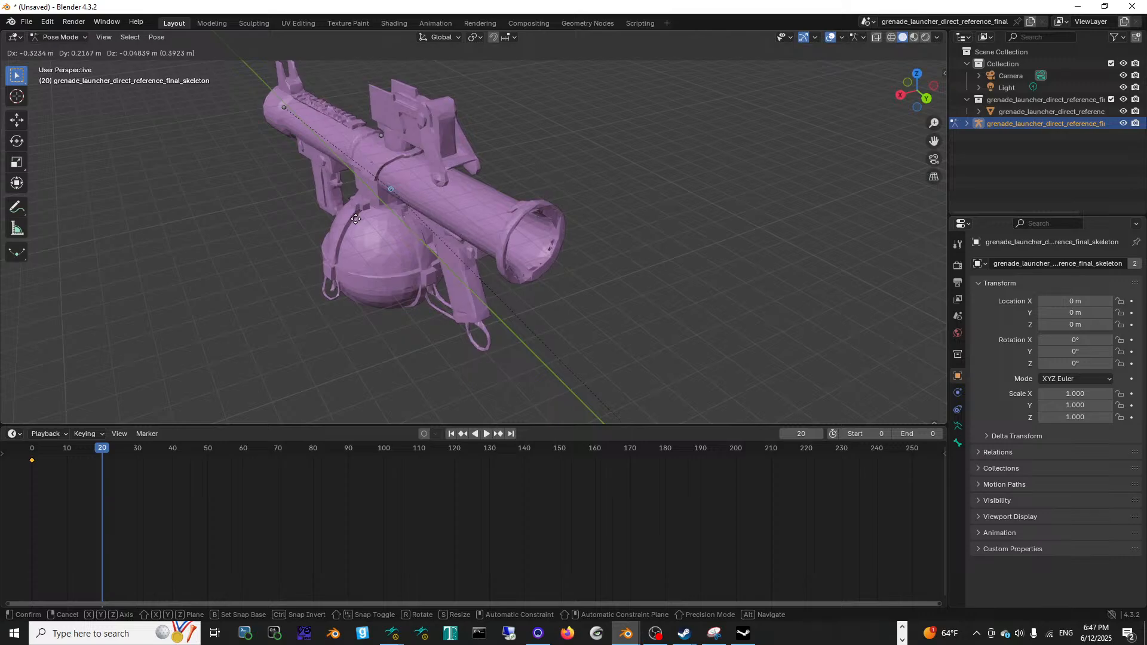
click(356, 221)
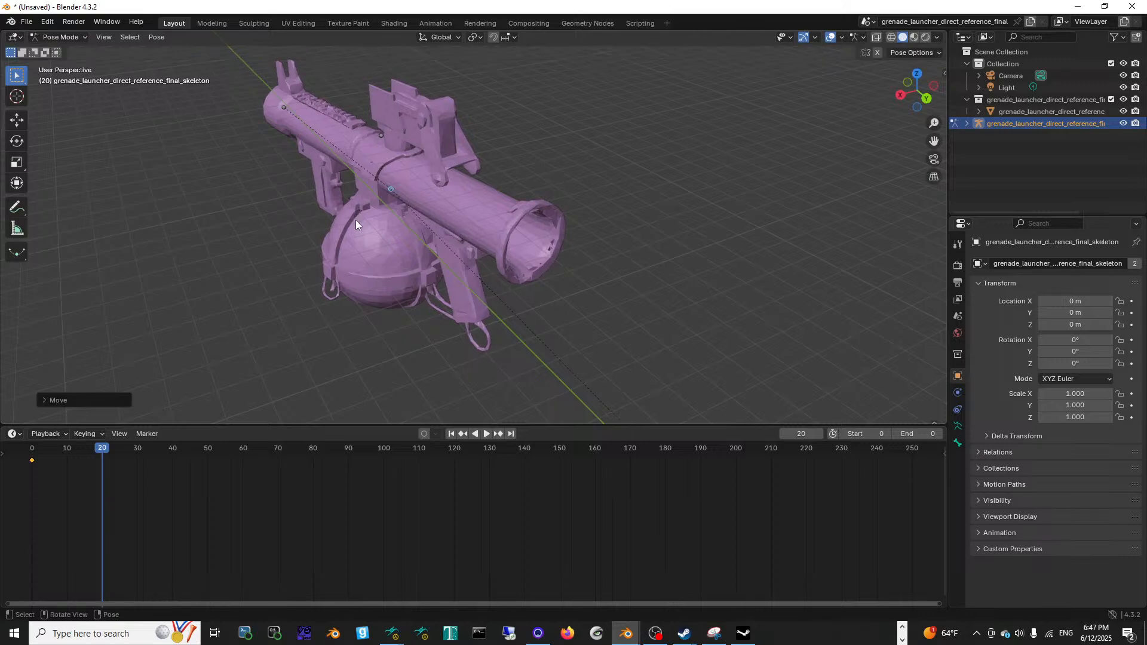
key(k)
click(352, 231)
Step: Rotate the bone about 6°, keyframe its Location, Rotation, Scale & Custom Properties at frame 20, and advance to frame 40
middle_drag(414, 230, 418, 213)
key(r)
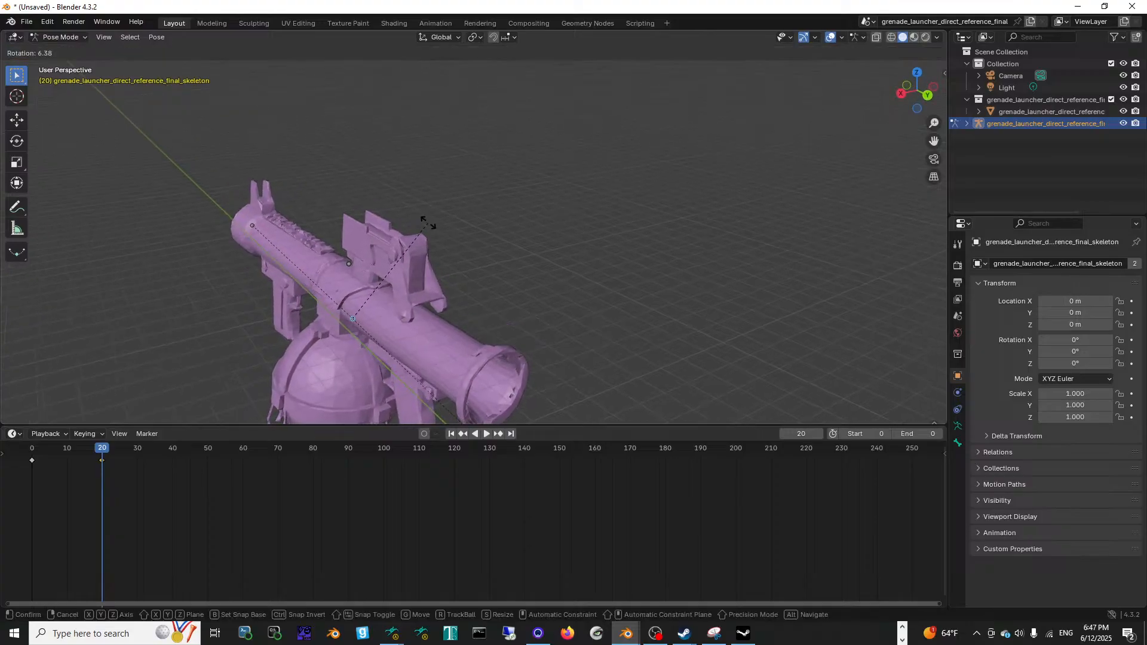
click(428, 225)
key(k)
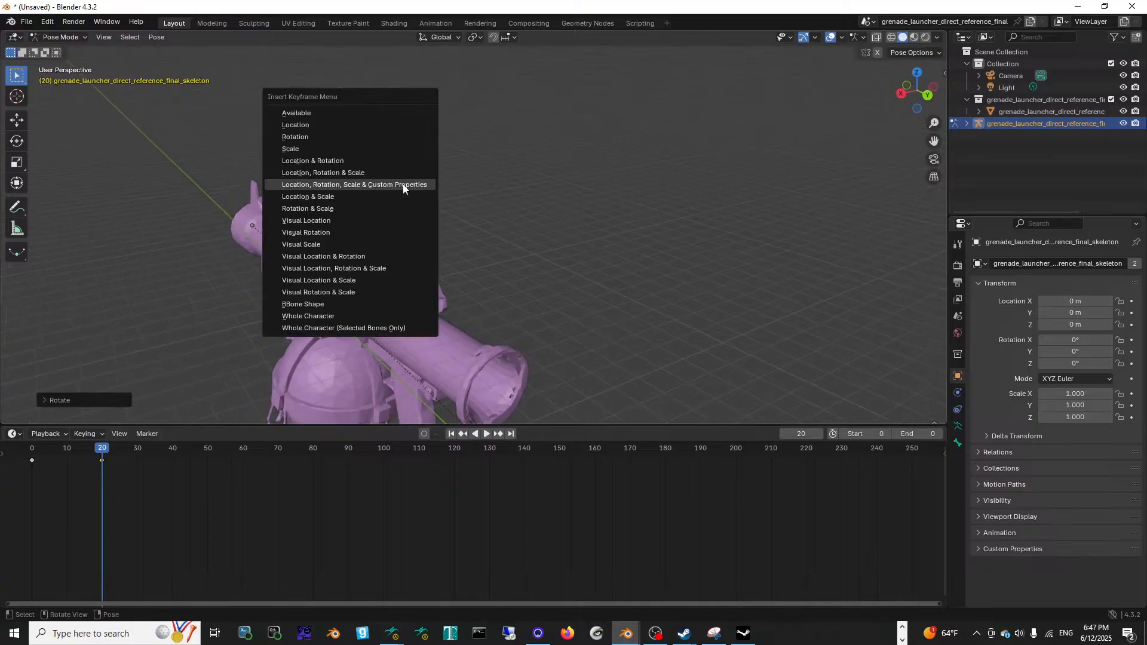
click(403, 184)
drag(95, 447, 174, 451)
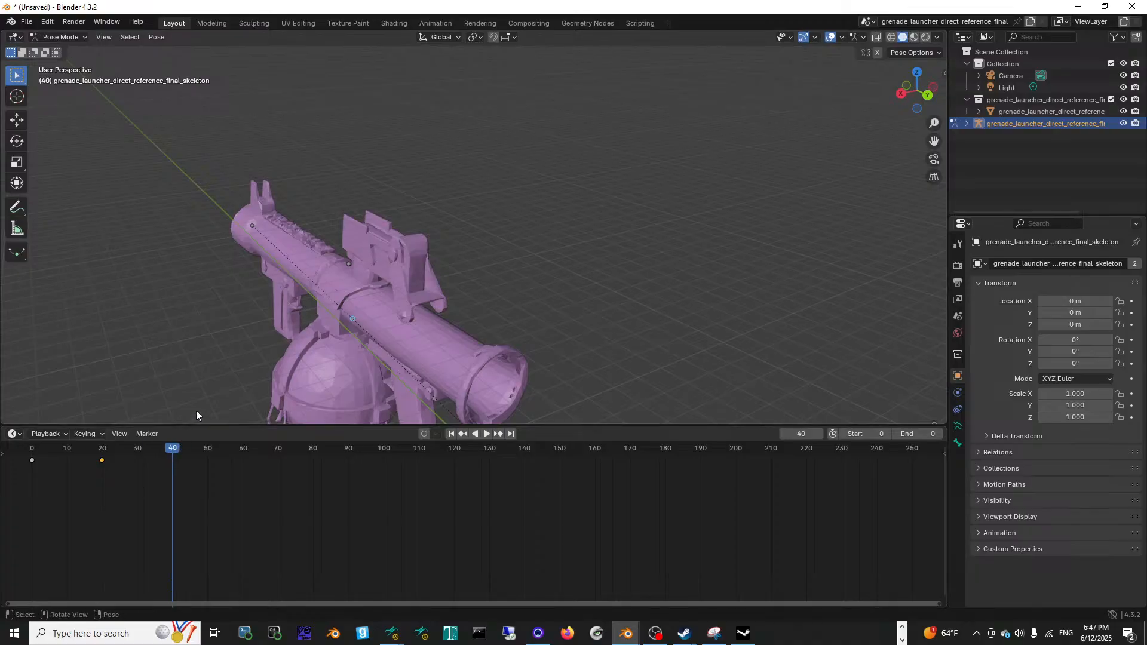
key(r)
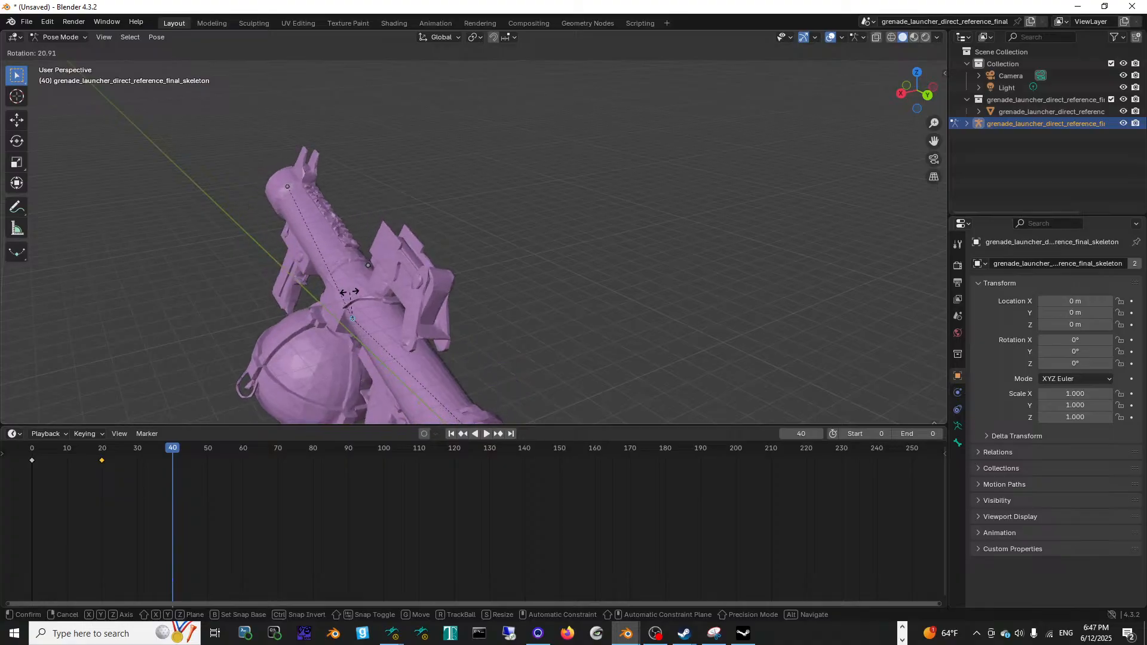
click(352, 296)
middle_drag(353, 296, 621, 277)
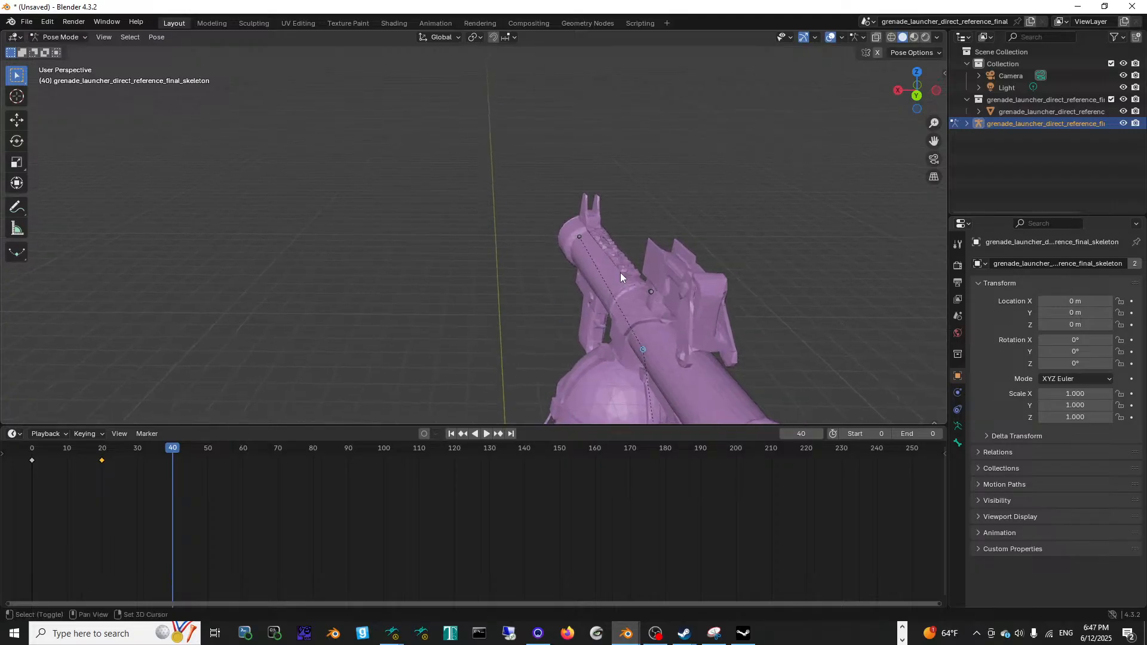
middle_drag(832, 281, 333, 261)
middle_drag(586, 259, 13, 270)
shift+middle_drag(819, 284, 944, 209)
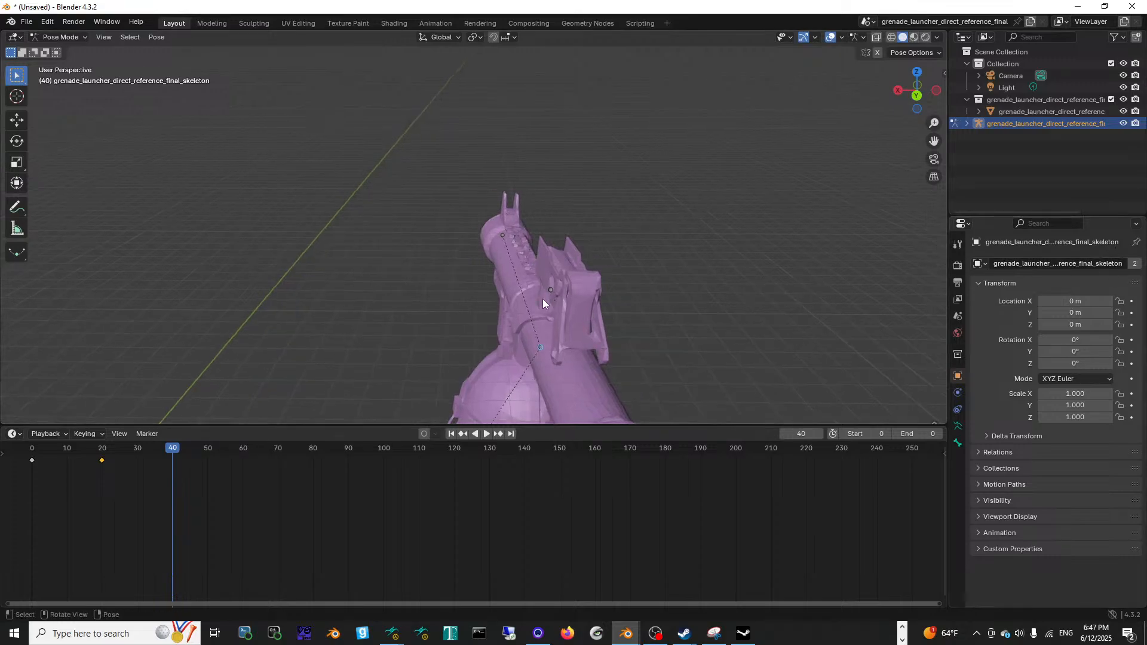
key(r)
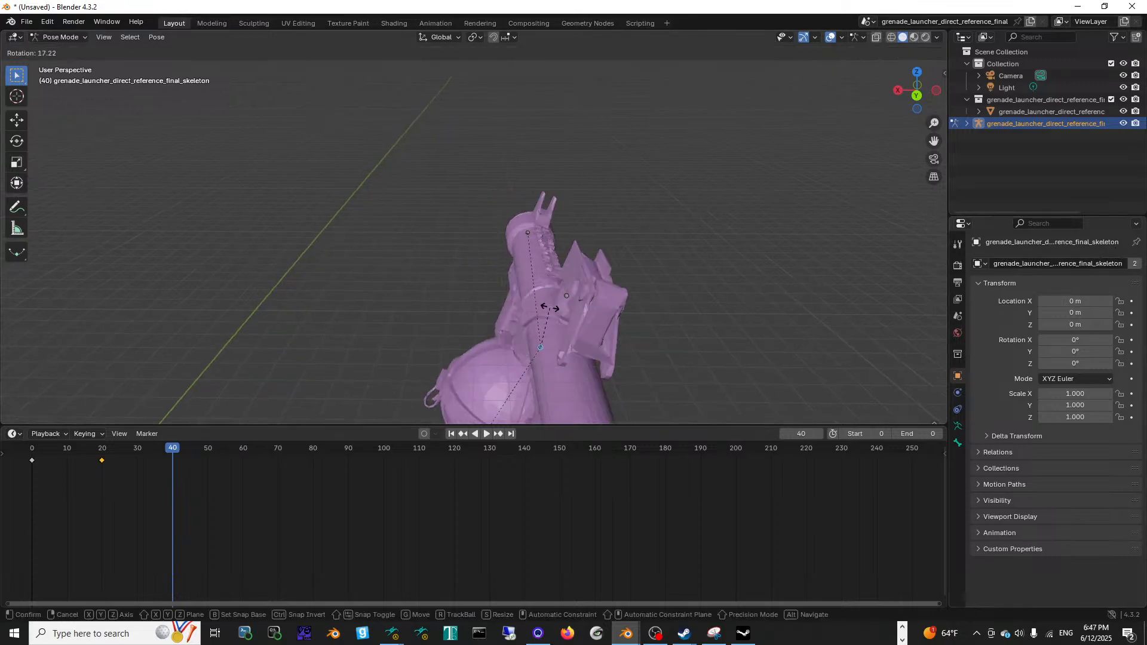
click(539, 308)
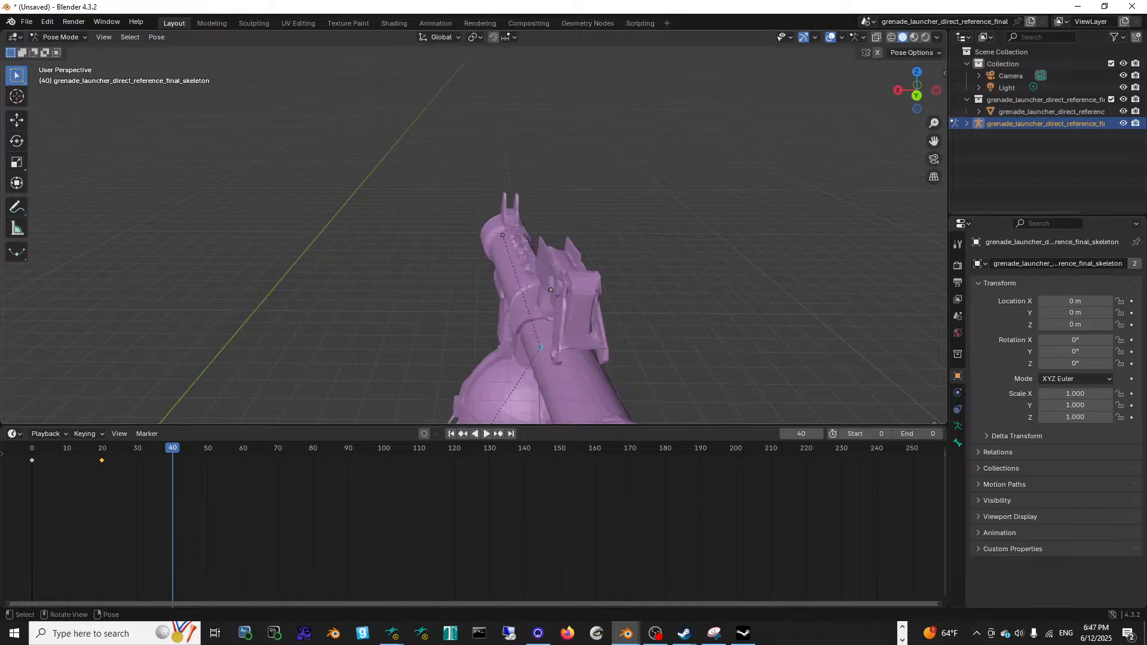
Step: Rotate the selected bone by a few degrees about the global X axis at frame 40
key(r)
key(x)
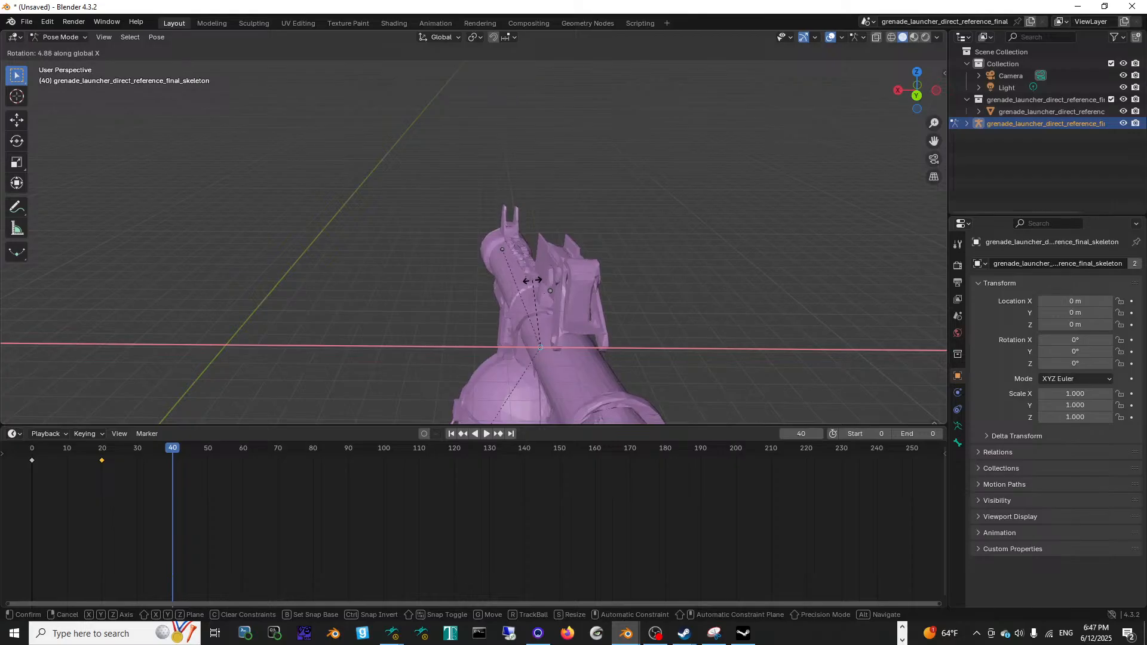
click(534, 270)
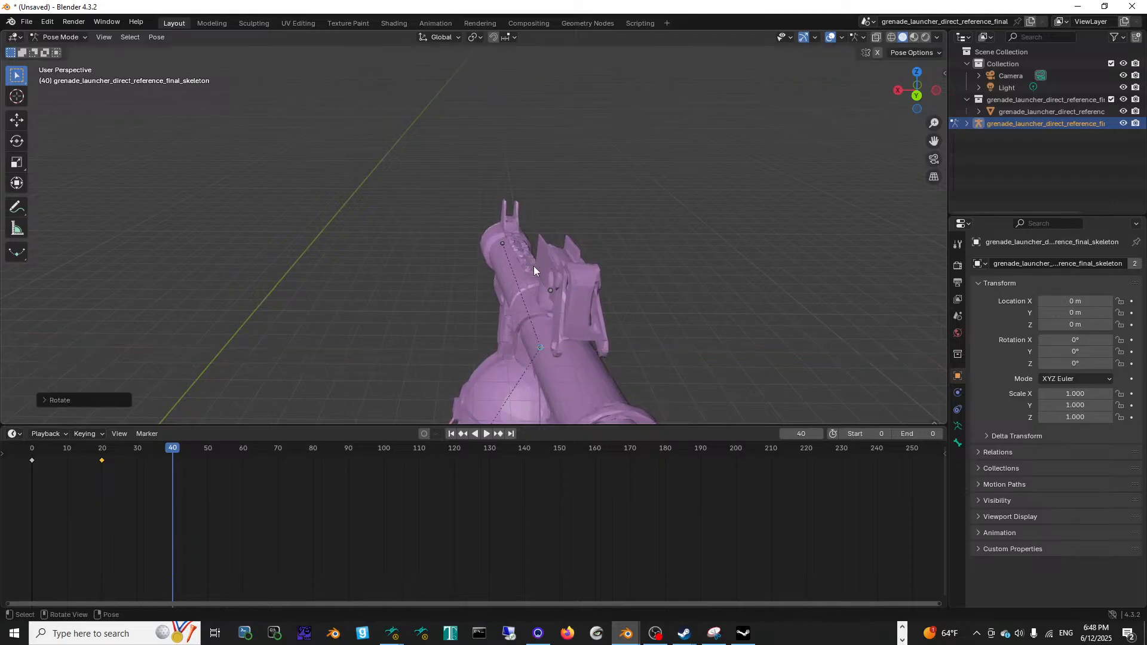
Step: Rotate the selected bone about the global Y axis at frame 40, shift it slightly, and insert a keyframe for the pose
key(r)
key(y)
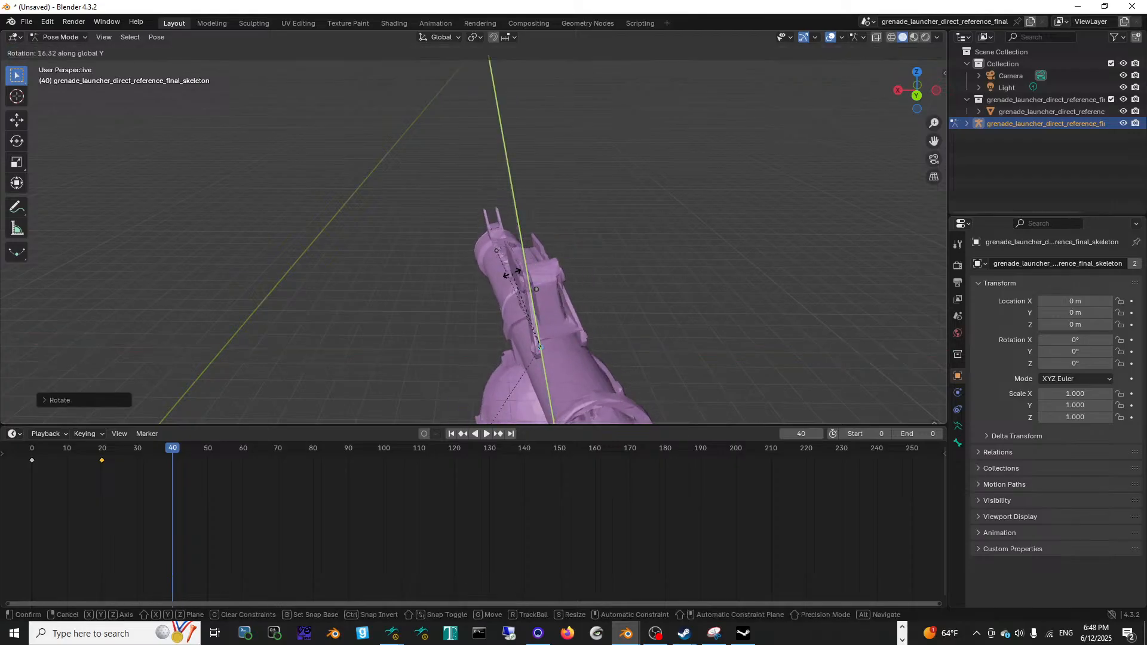
click(521, 275)
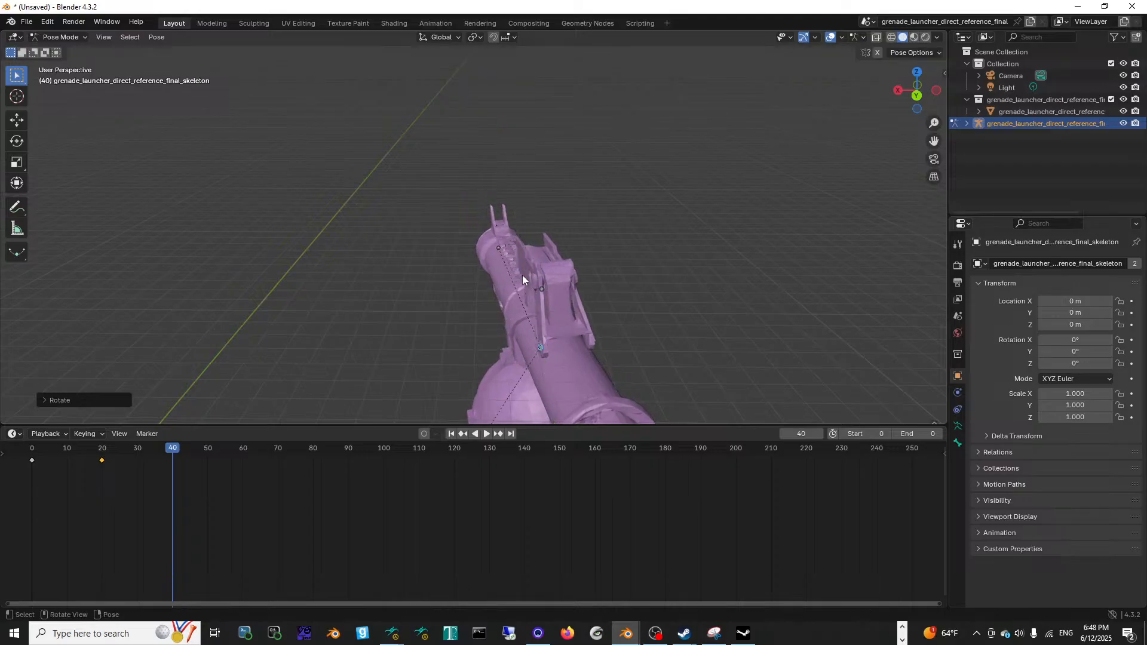
key(g)
click(507, 258)
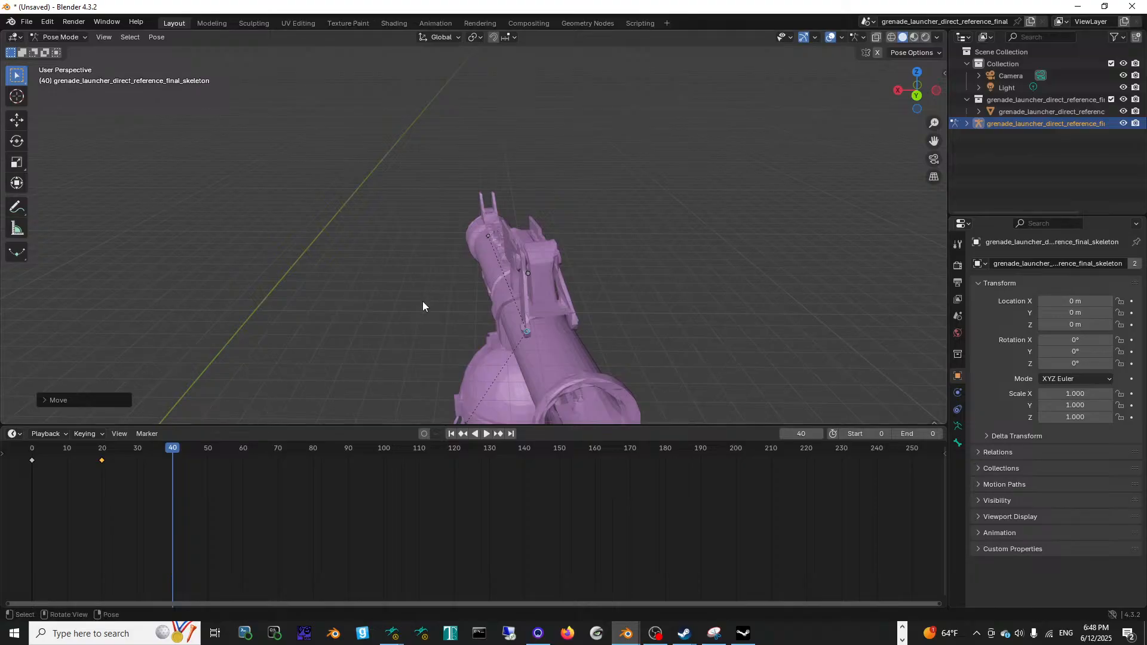
key(k)
click(452, 310)
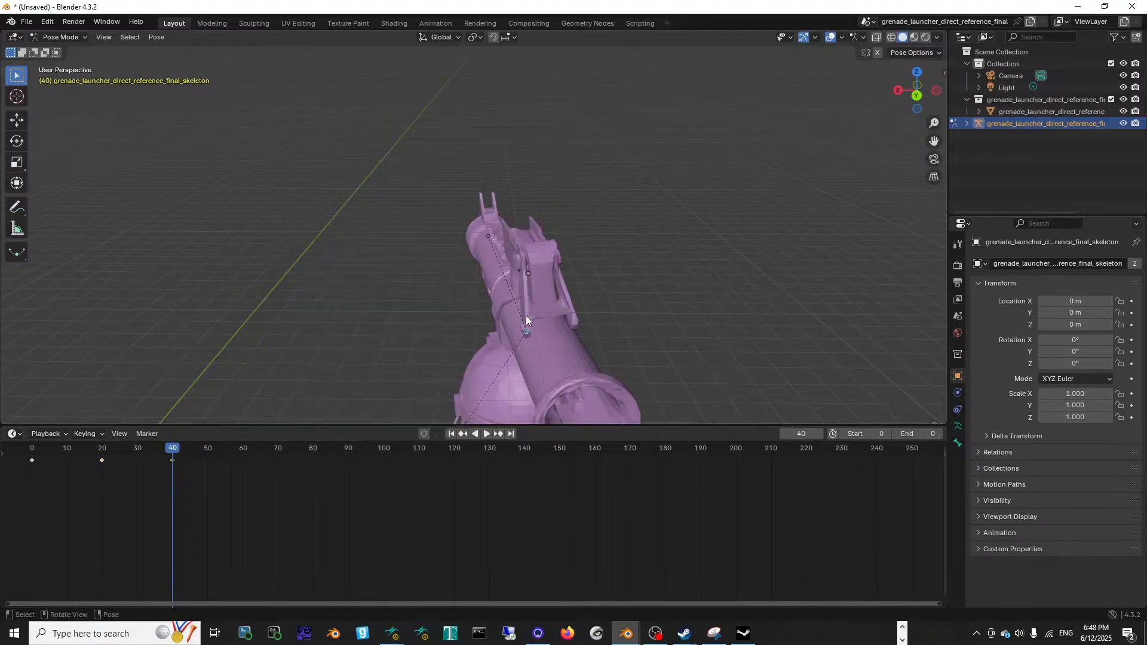
Step: Copy the keyframe at frame 0 and paste it at frame 60
key(space)
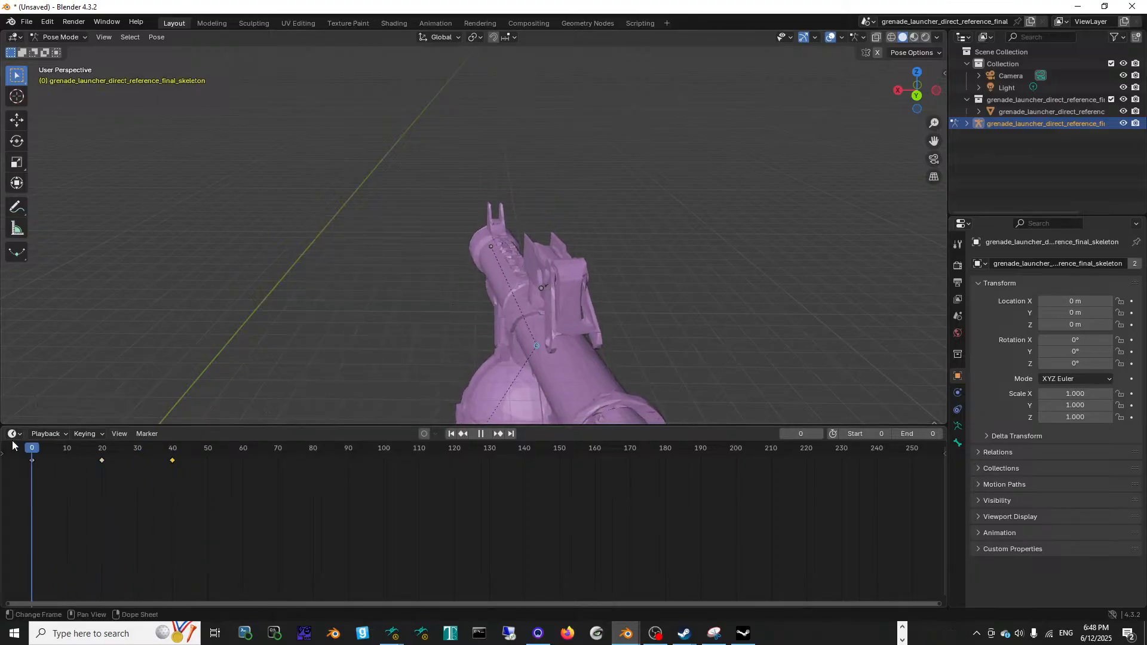
drag(246, 451, 241, 457)
key(ctrl+c)
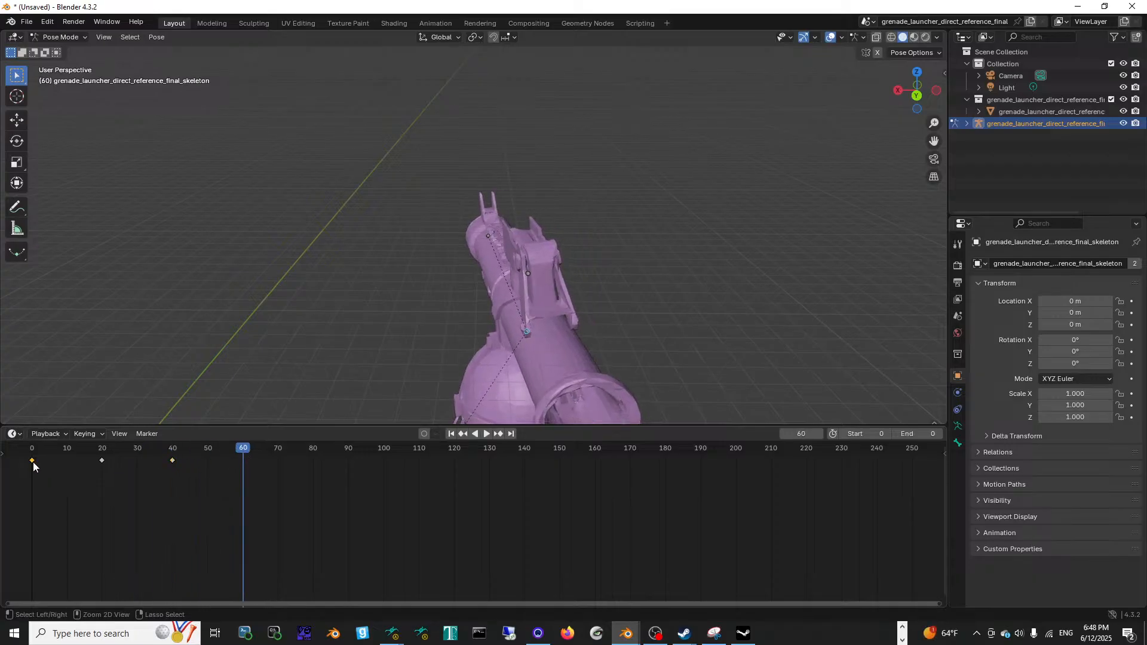
key(ctrl+v)
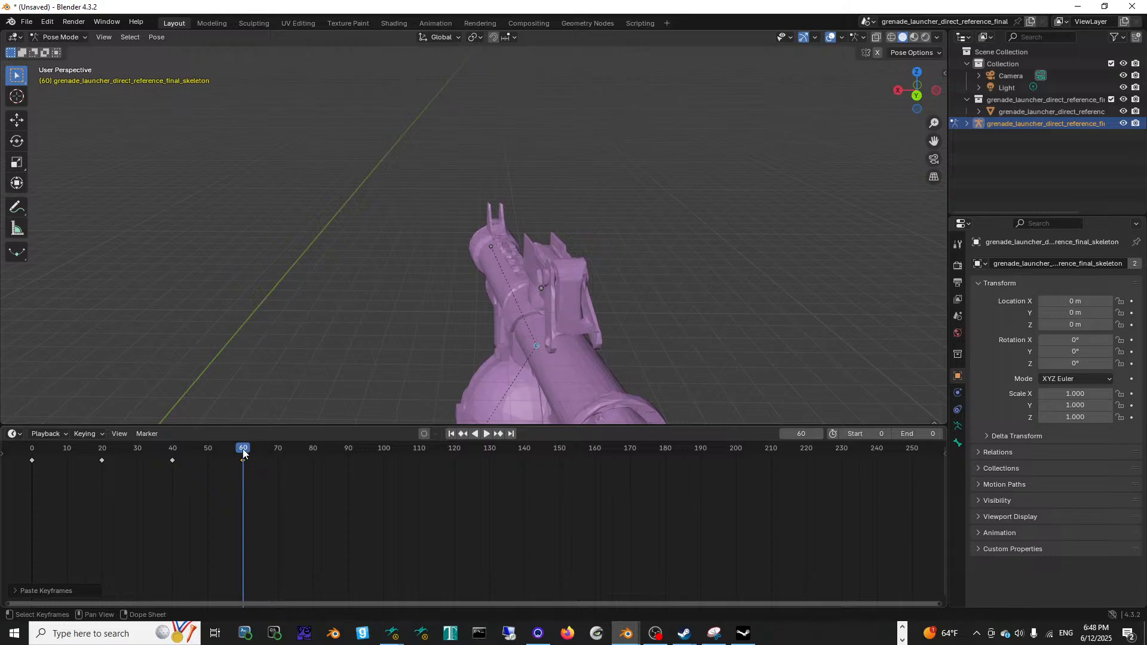
Step: At frame 80, rotate the bone about -3°, move it slightly, and keyframe its Location, Rotation, Scale & Custom Properties
drag(242, 449, 314, 450)
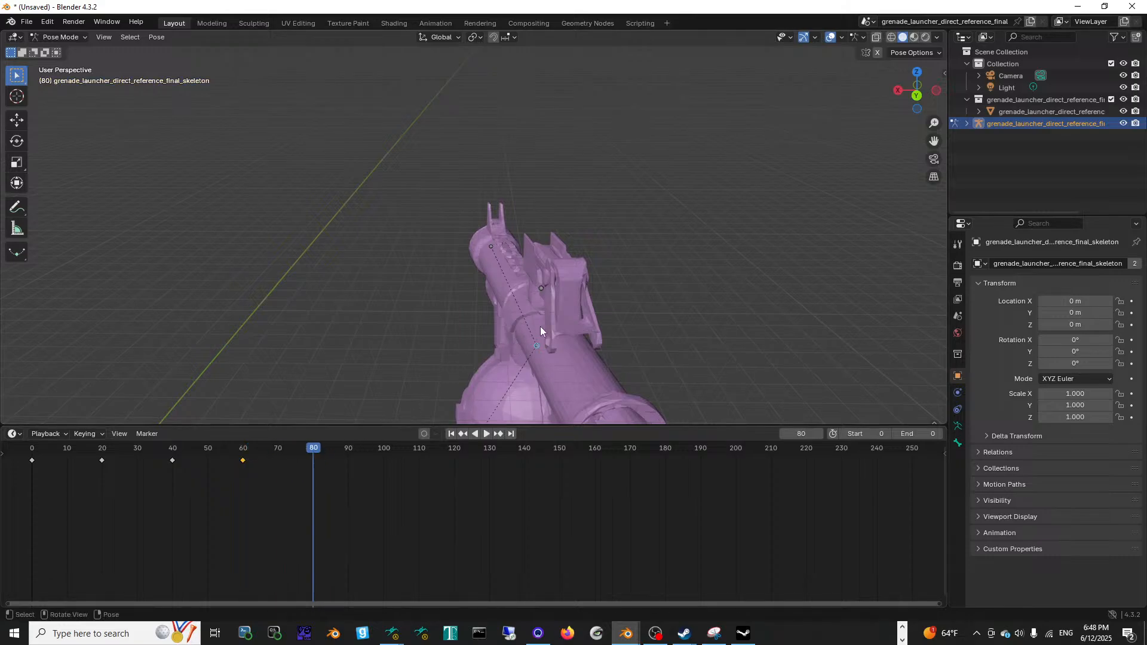
key(r)
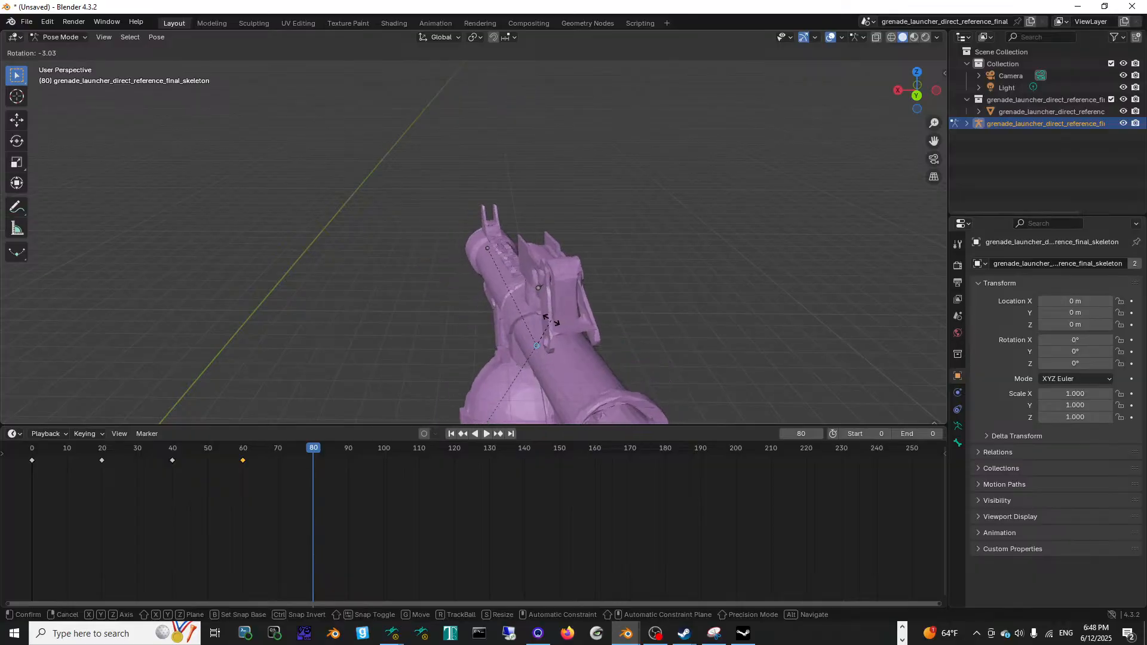
click(548, 321)
key(g)
click(530, 295)
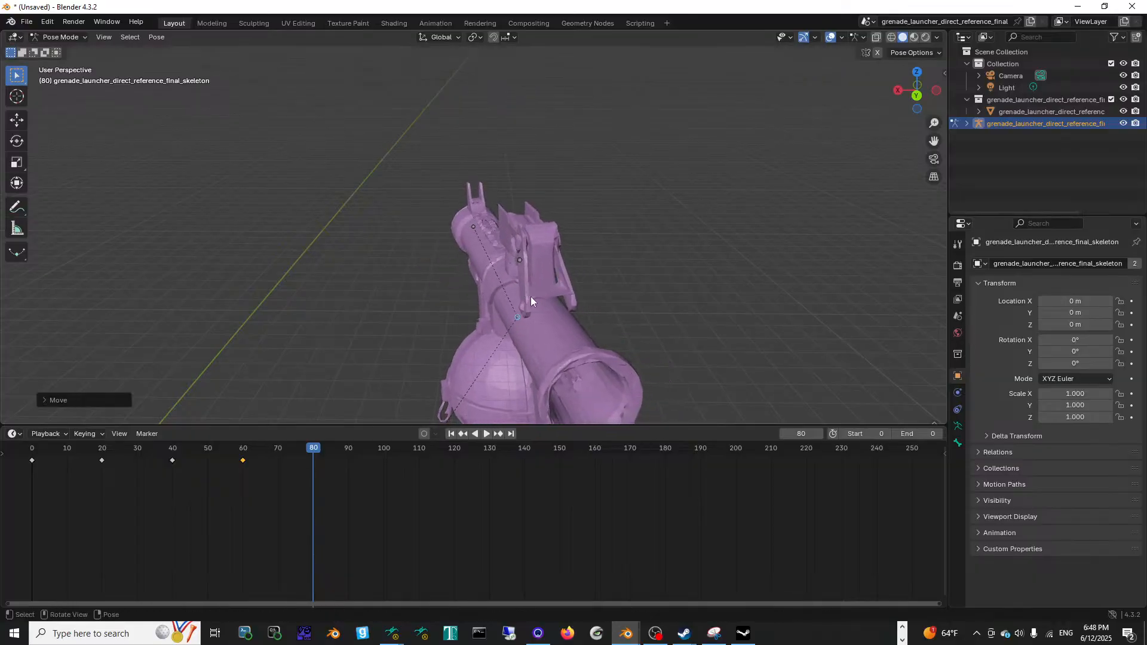
key(k)
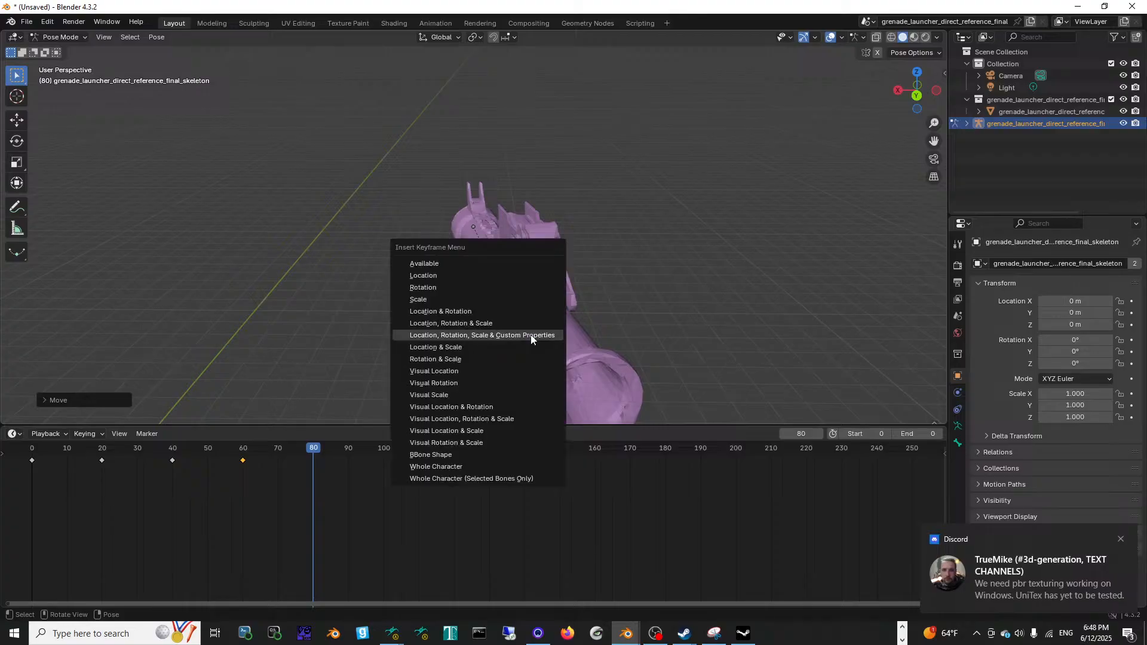
click(531, 335)
Step: Scrub through the animation up to frame 80 to preview it, and set the current frame to 100
key(space)
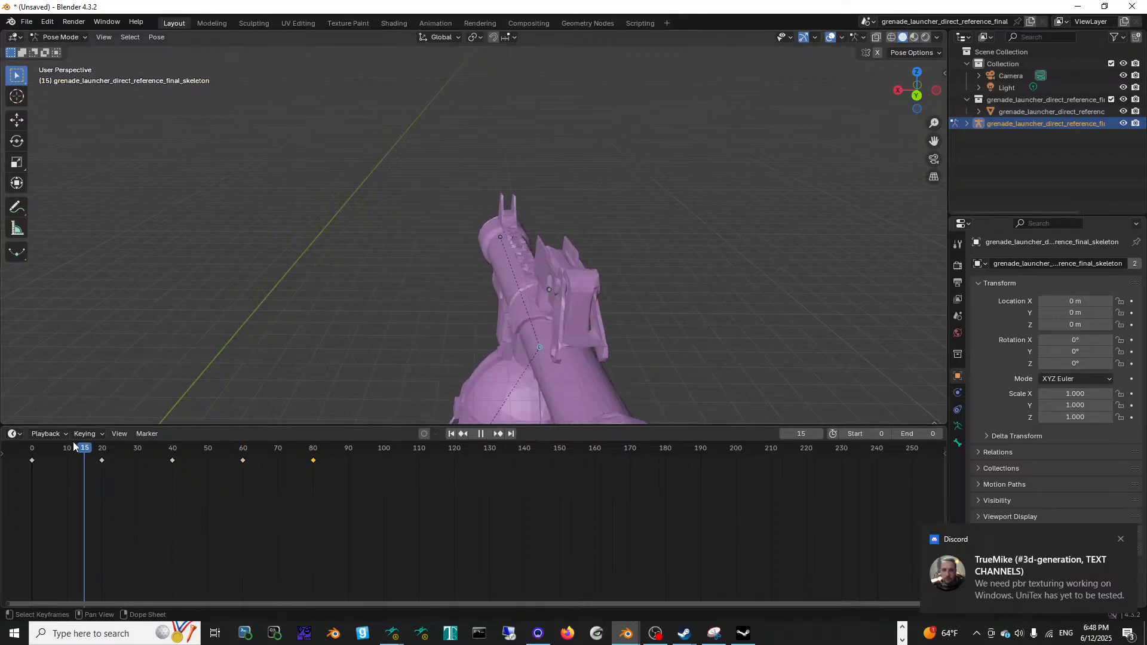
drag(156, 456, 313, 453)
key(space)
key(space)
click(385, 453)
key(space)
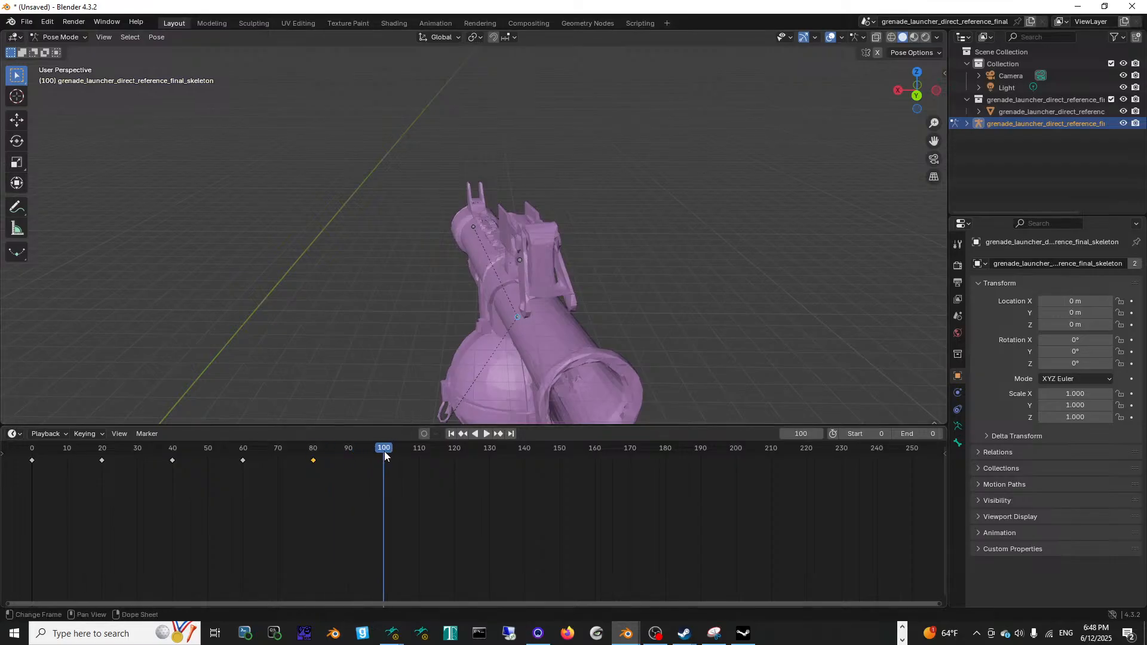
Step: At frame 100, try moving the bone about 1.7 m and rotating it about -16° around the global Y axis
middle_drag(515, 326, 587, 307)
shift+middle_drag(446, 324, 536, 245)
middle_drag(390, 290, 0, 385)
shift+middle_drag(290, 380, 525, 379)
middle_drag(356, 337, 322, 382)
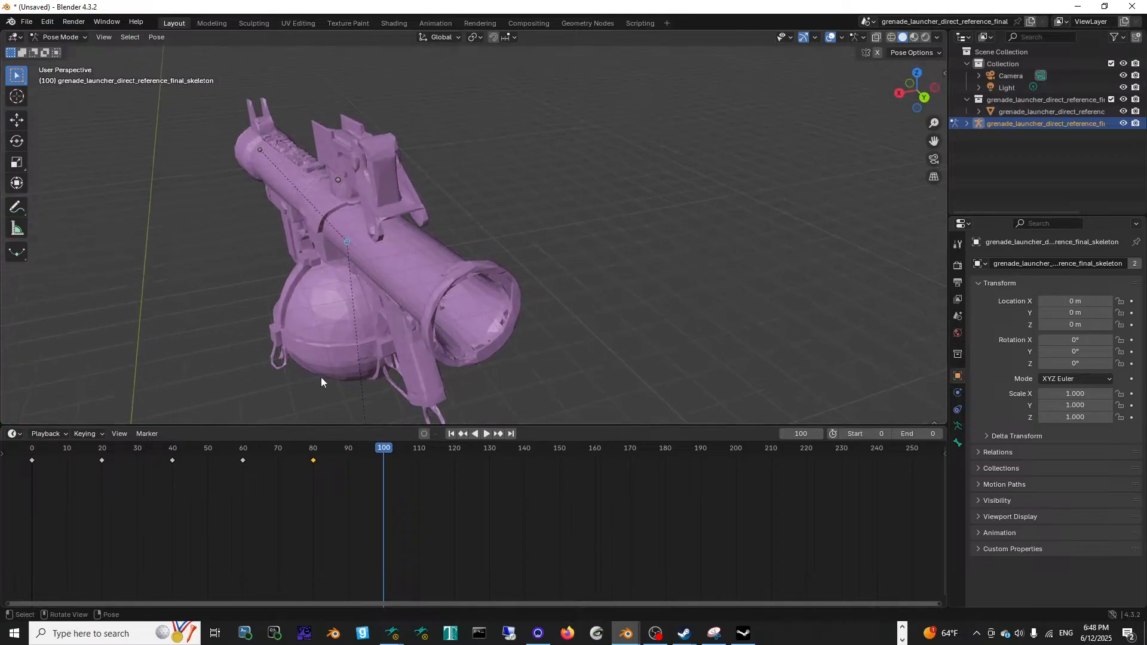
key(g)
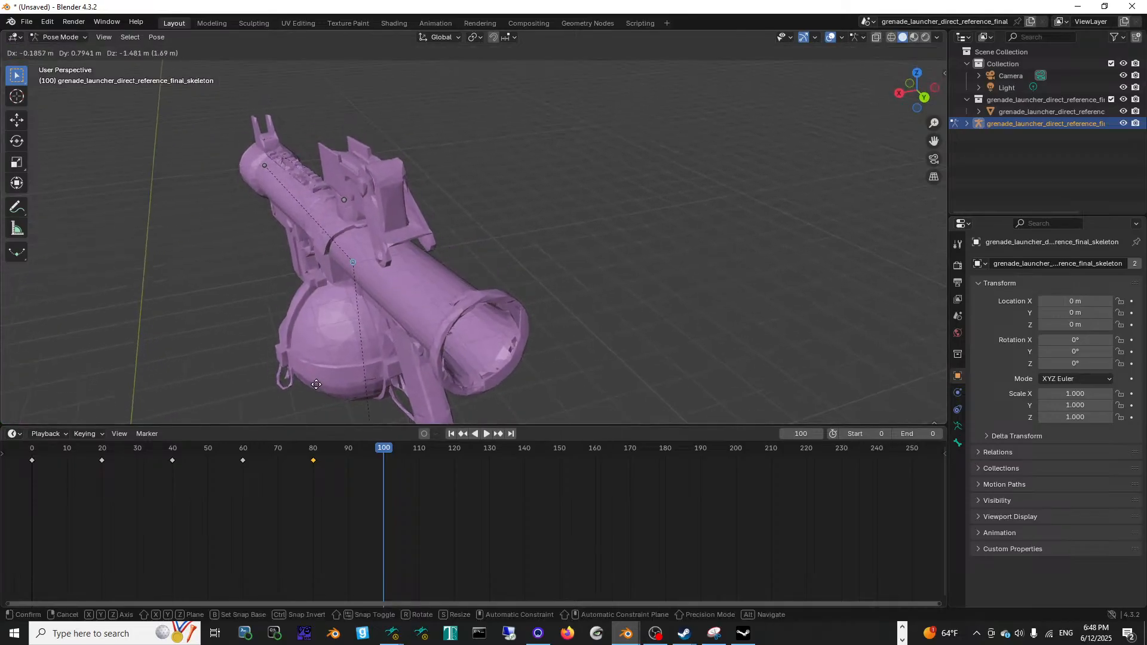
click(316, 385)
key(r)
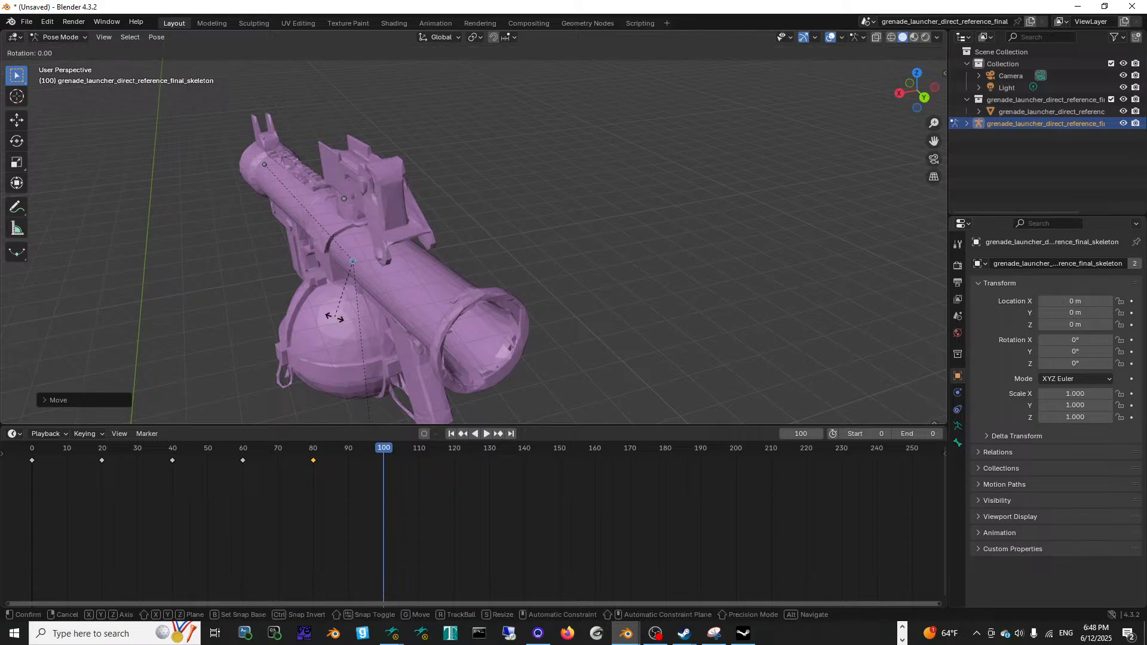
key(y)
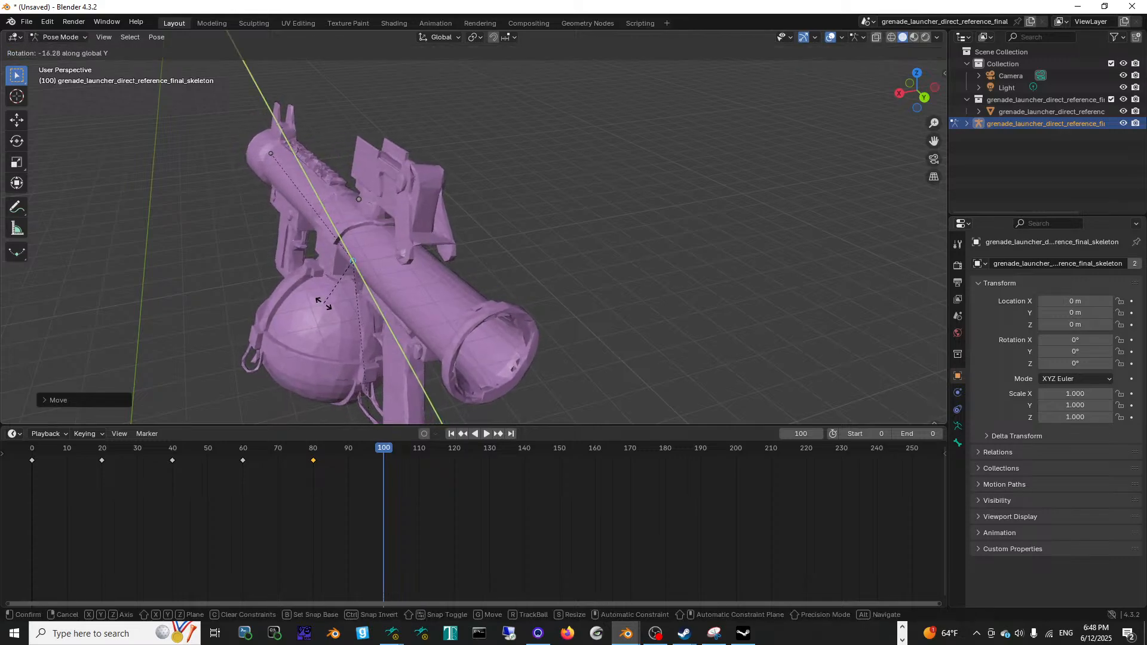
click(324, 306)
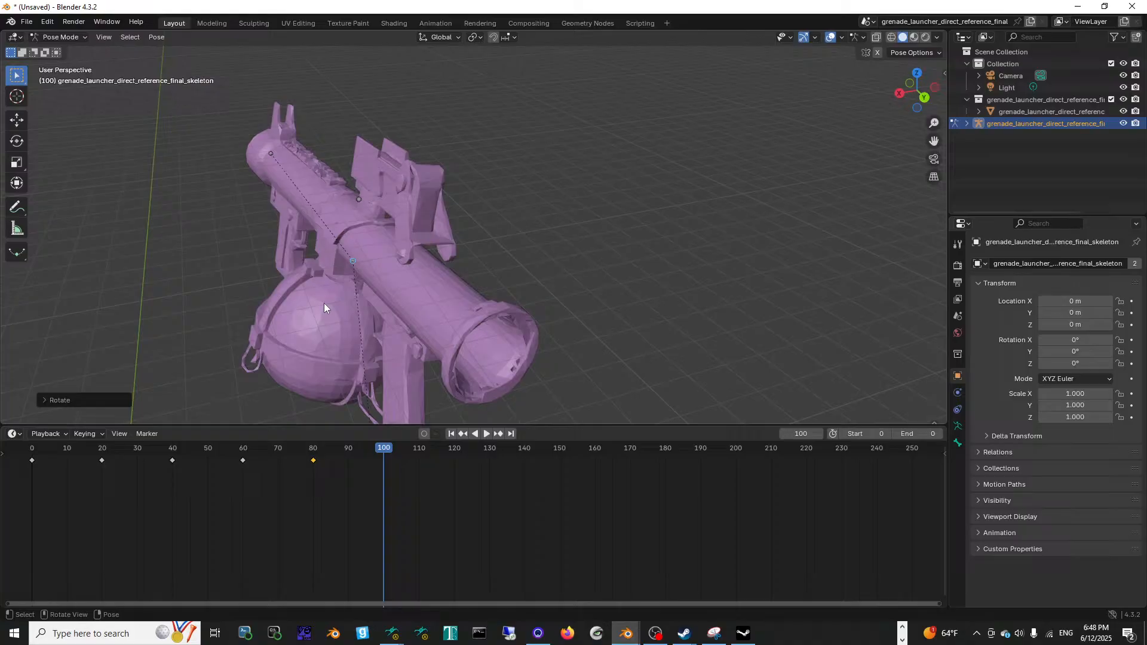
Step: Try rotating the bone 1° about the global Z axis at frame 100, and start and stop playback
key(z)
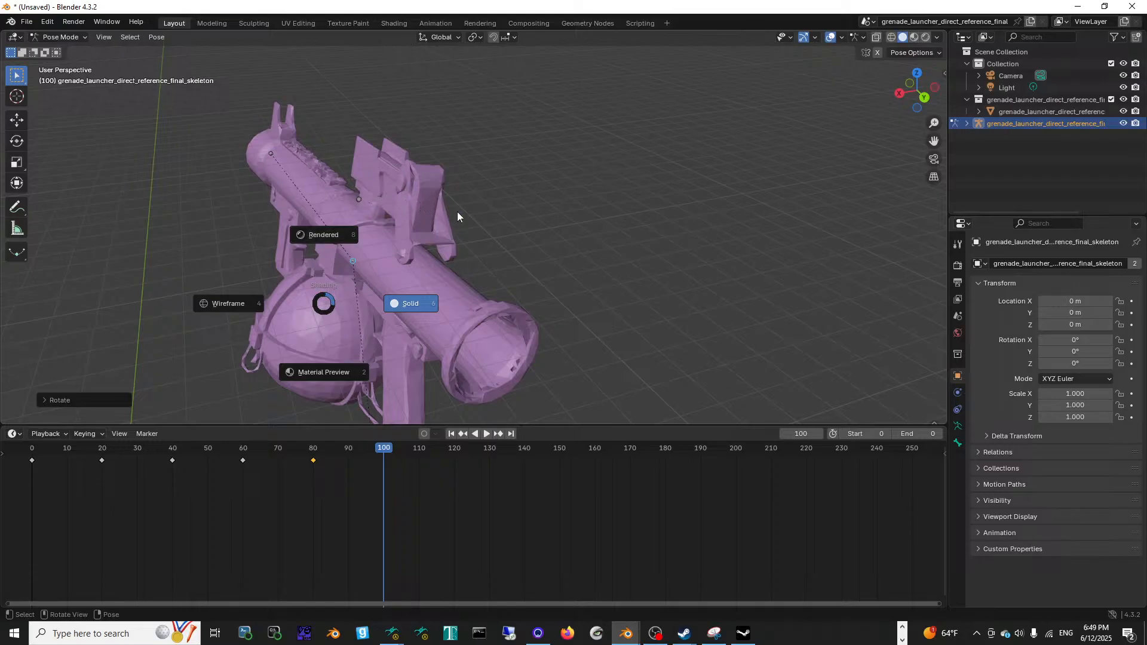
click(448, 227)
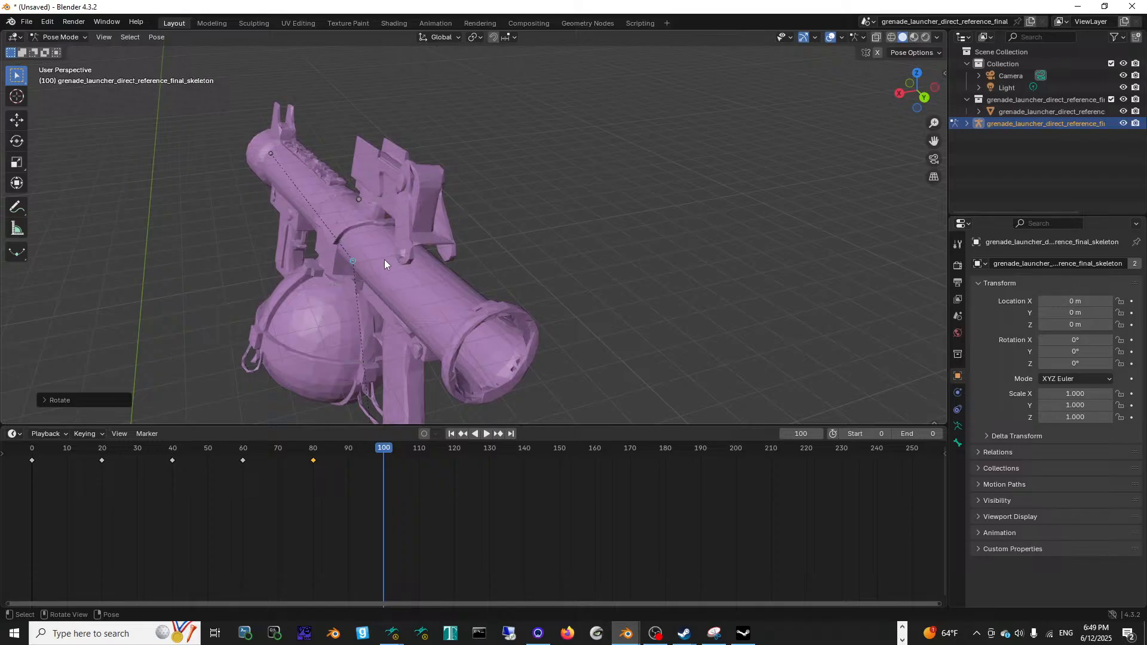
key(r)
key(z)
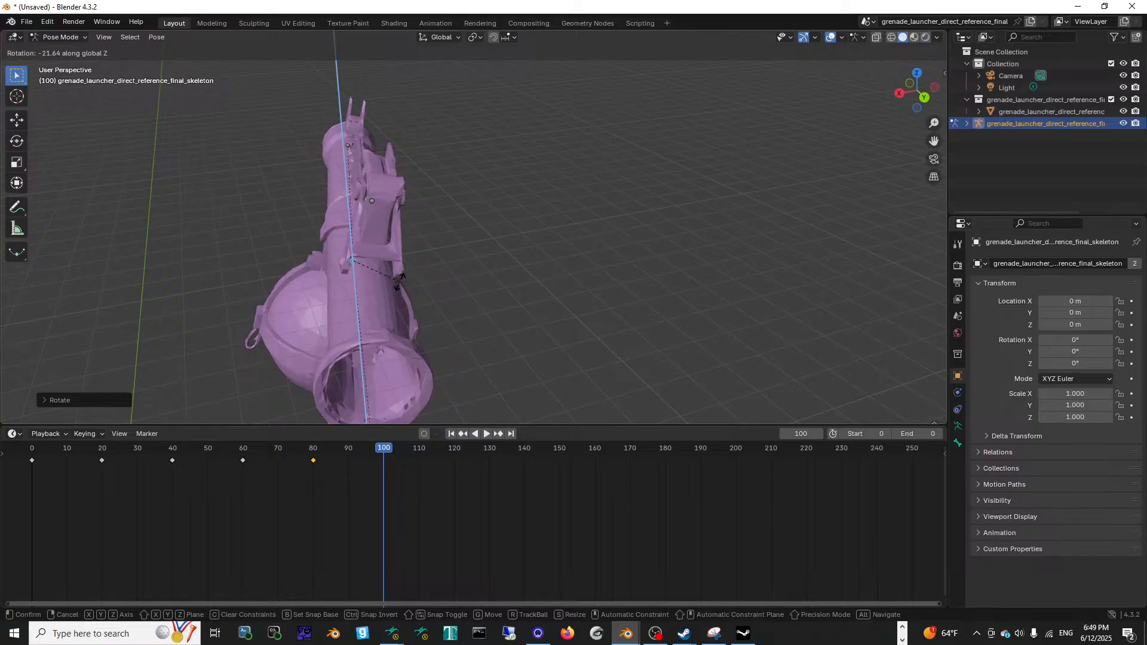
click(538, 257)
click(65, 398)
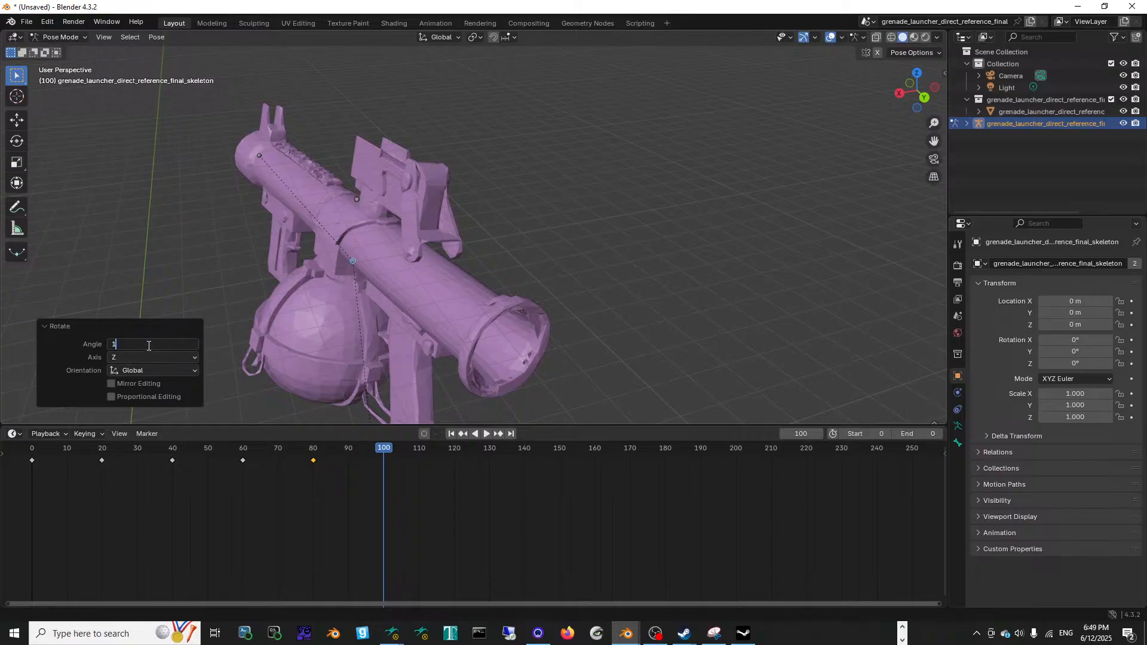
drag(145, 345, 148, 346)
key(space)
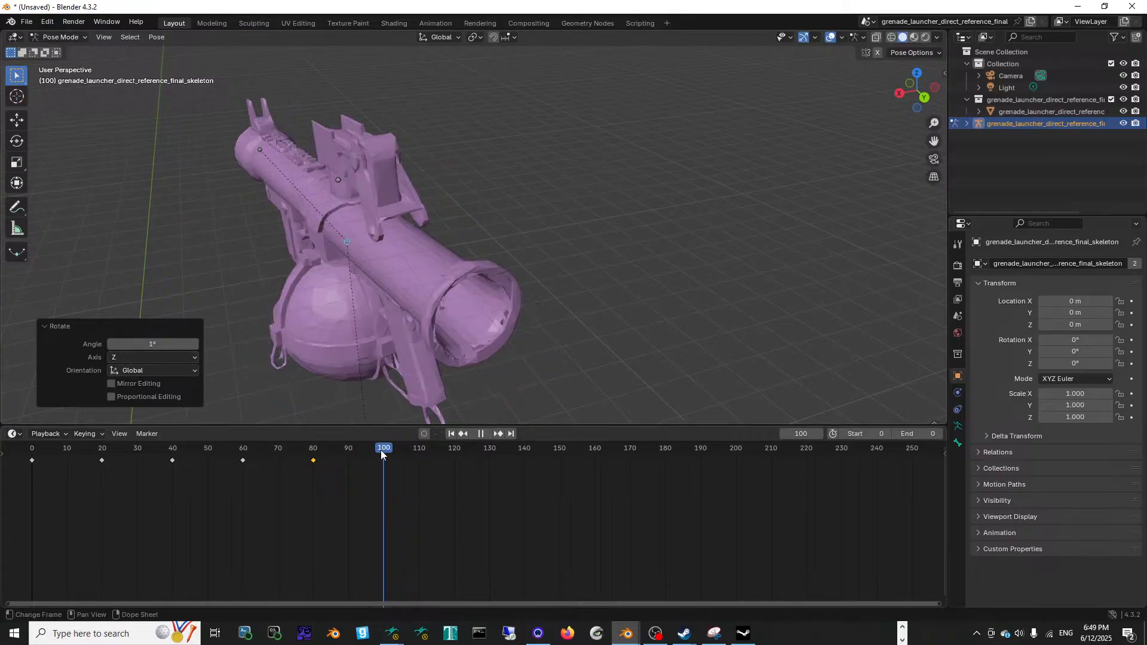
key(space)
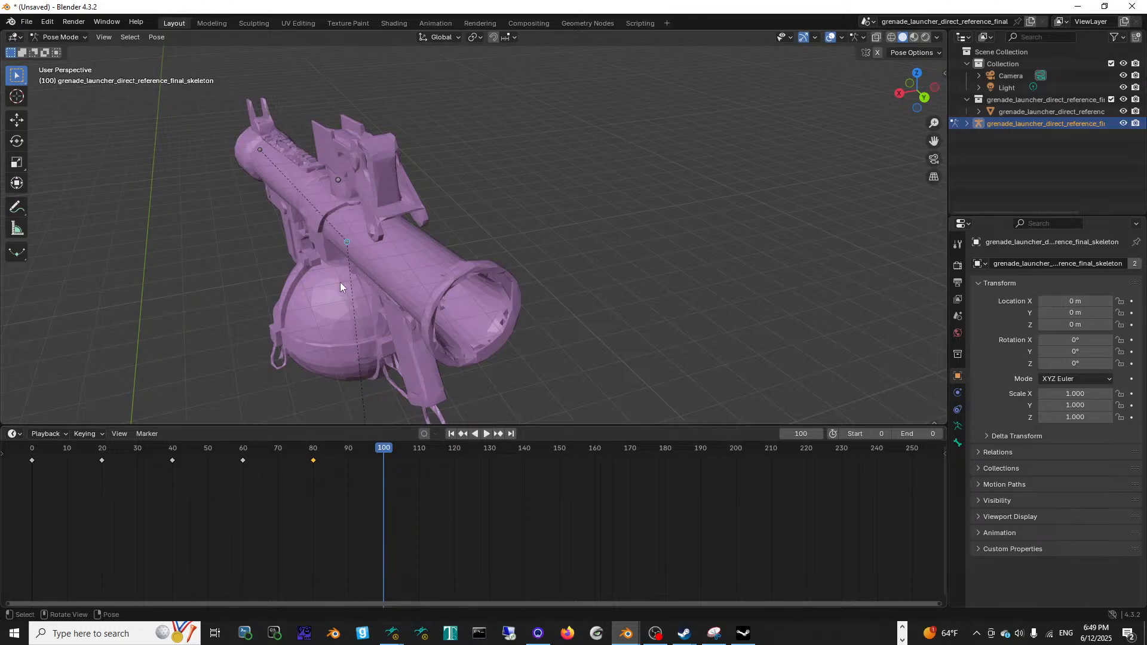
Step: At frame 100, rotate the bone -2.25° about global Z, move it about 1.15 m, and keyframe Location, Rotation, Scale & Custom Properties
key(r)
key(z)
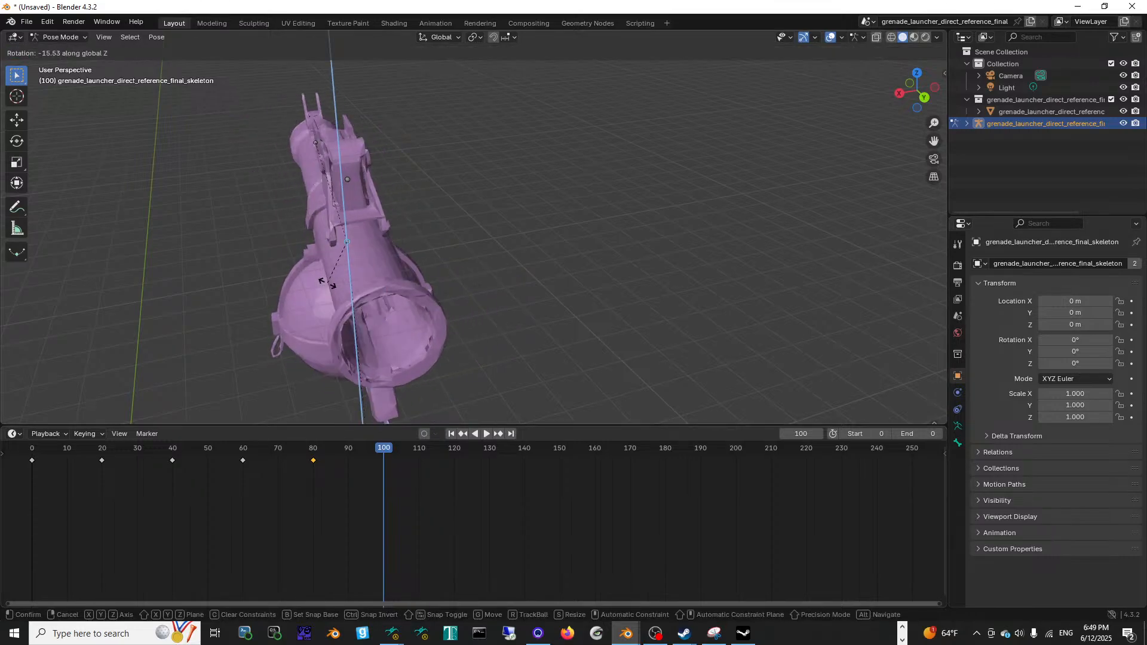
click(338, 287)
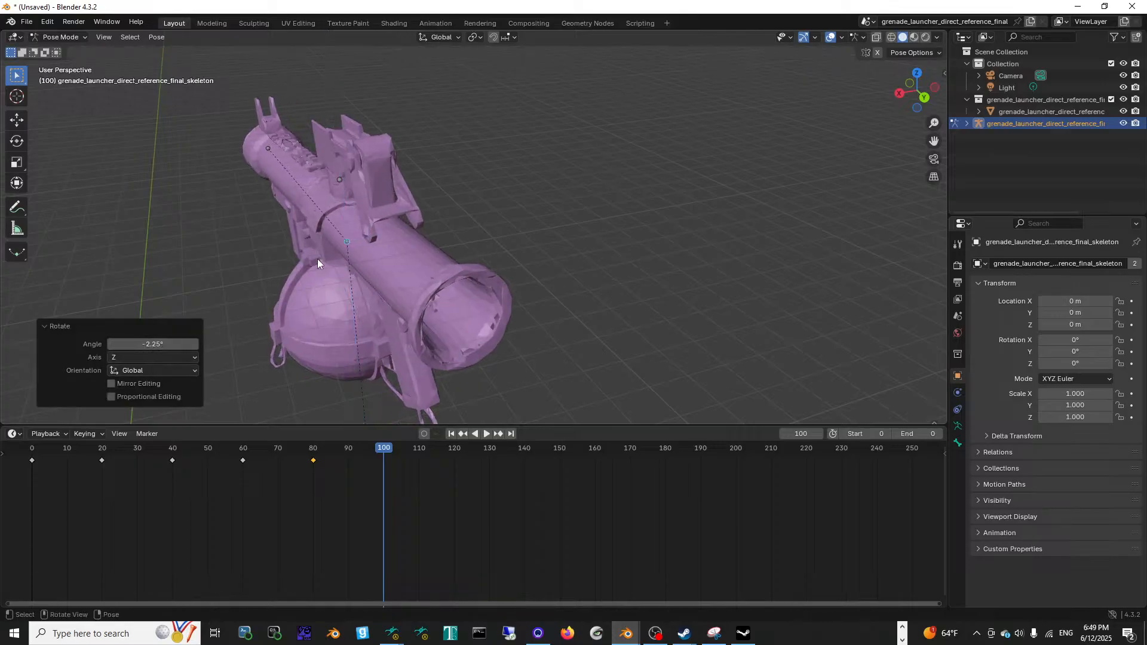
key(g)
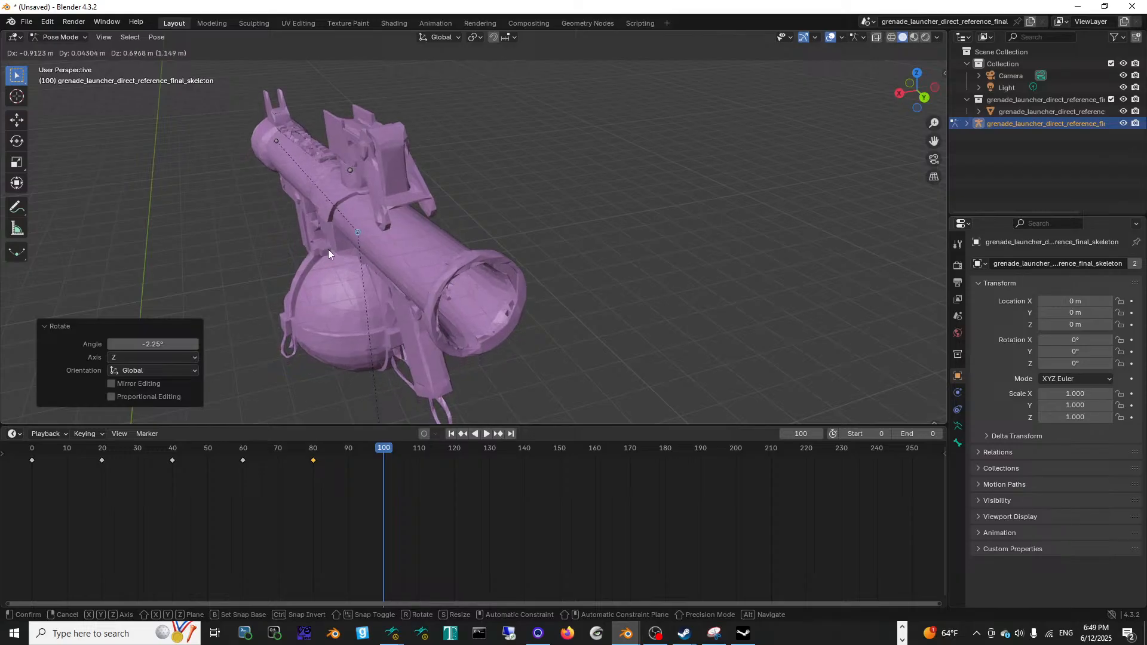
click(323, 252)
key(k)
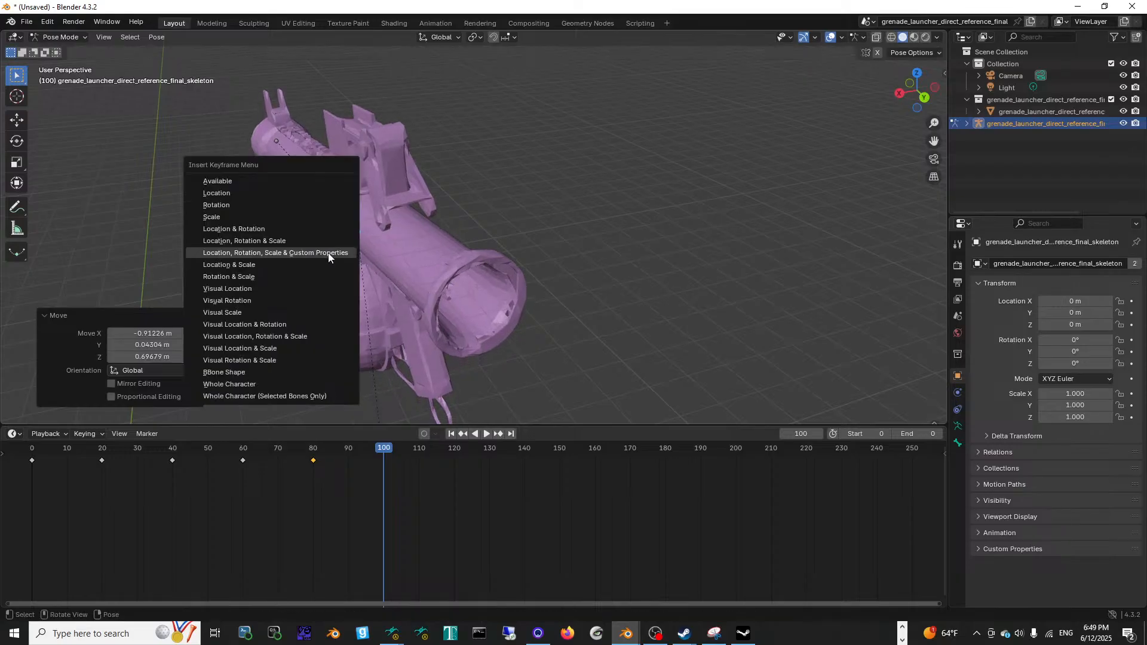
click(324, 252)
Step: Paste a copy of the starting pose's keyframe at frame 120
drag(392, 450, 455, 453)
key(ctrl+c)
key(ctrl+v)
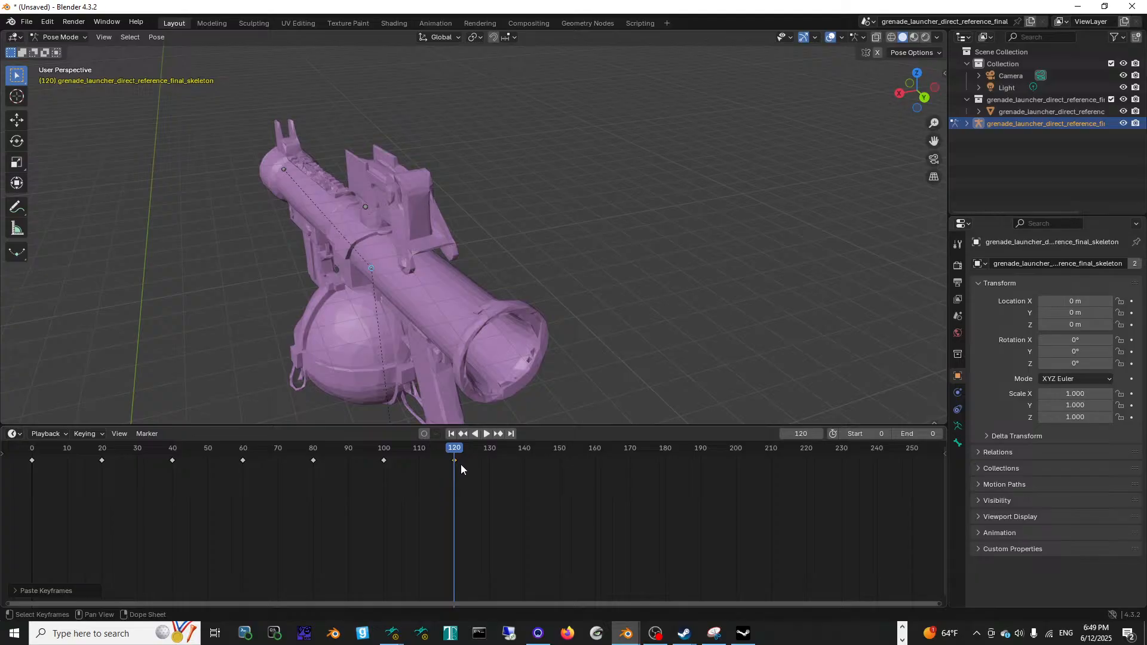
Step: View the whole launcher and play the animation to check its motion from frame 0
middle_drag(440, 239, 417, 235)
shift+middle_drag(292, 230, 409, 235)
scroll(408, 235, down, 1)
scroll(433, 239, down, 6)
scroll(433, 240, up, 5)
scroll(430, 244, down, 4)
scroll(428, 246, up, 2)
click(486, 435)
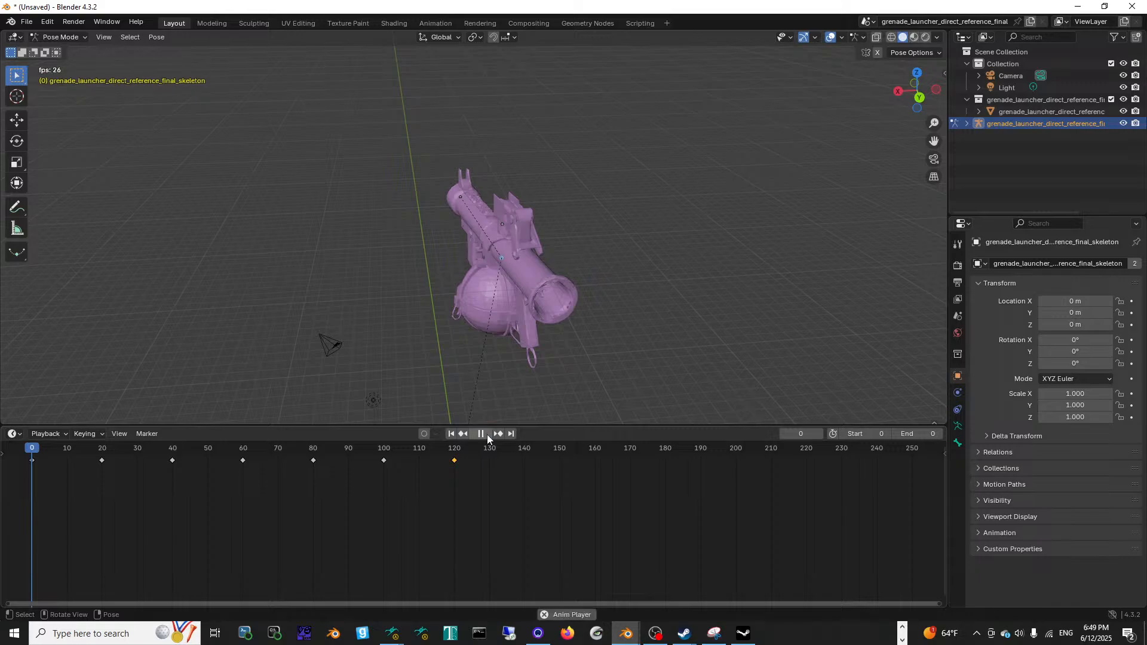
scroll(479, 267, down, 4)
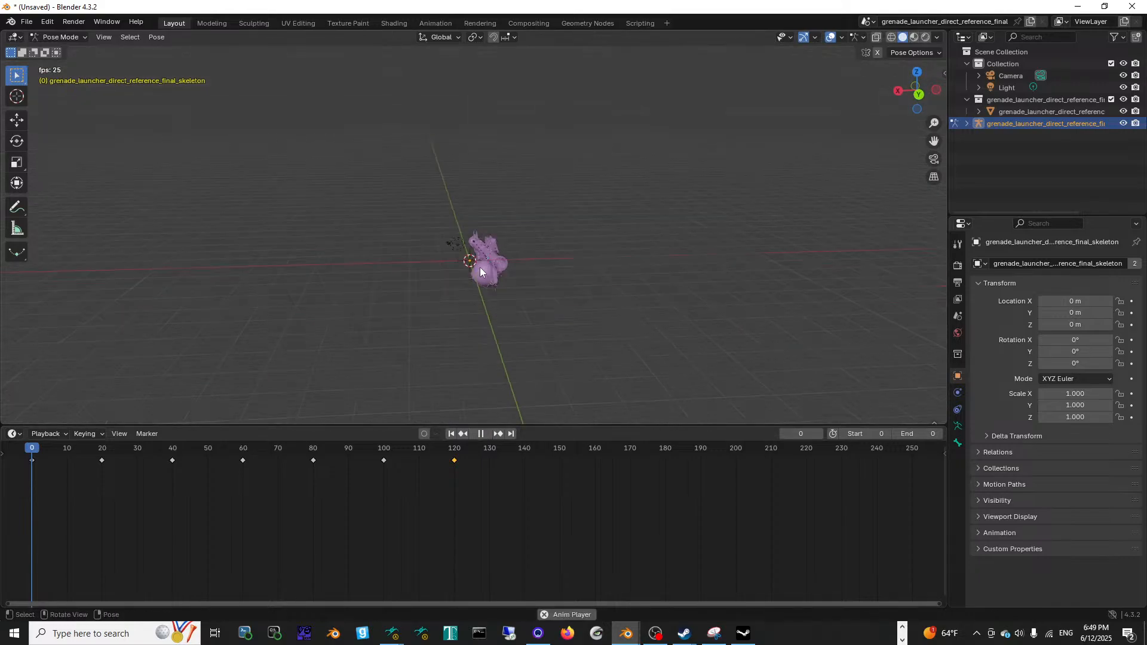
mouse_move(38, 447)
mouse_down()
mouse_move(401, 451)
mouse_move(33, 455)
mouse_up()
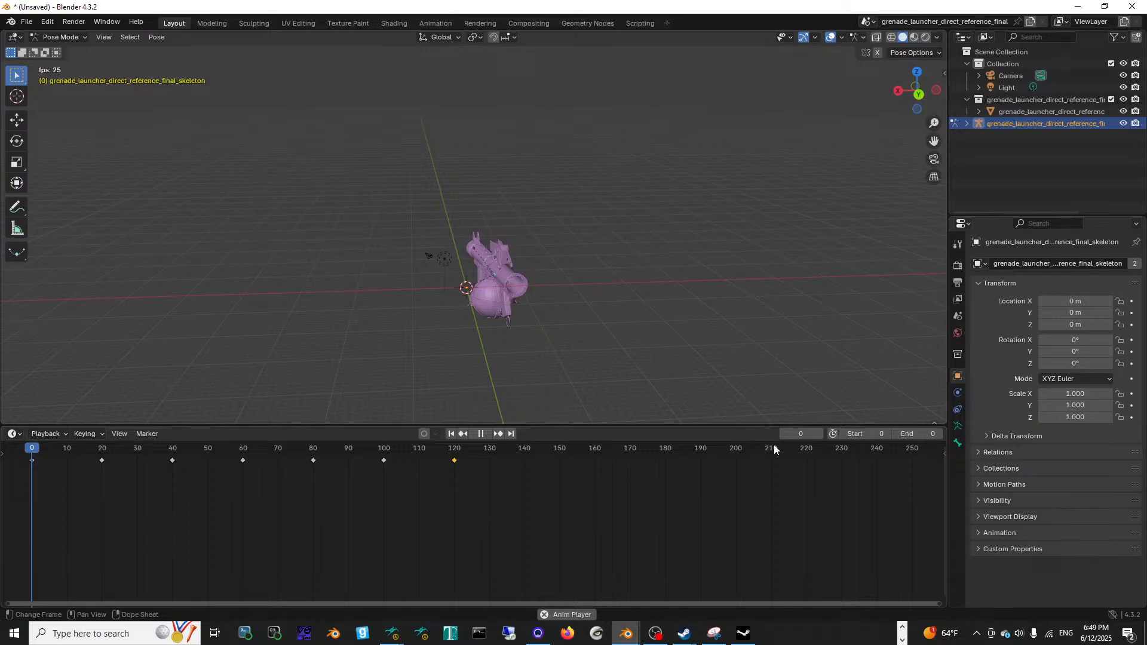
click(480, 435)
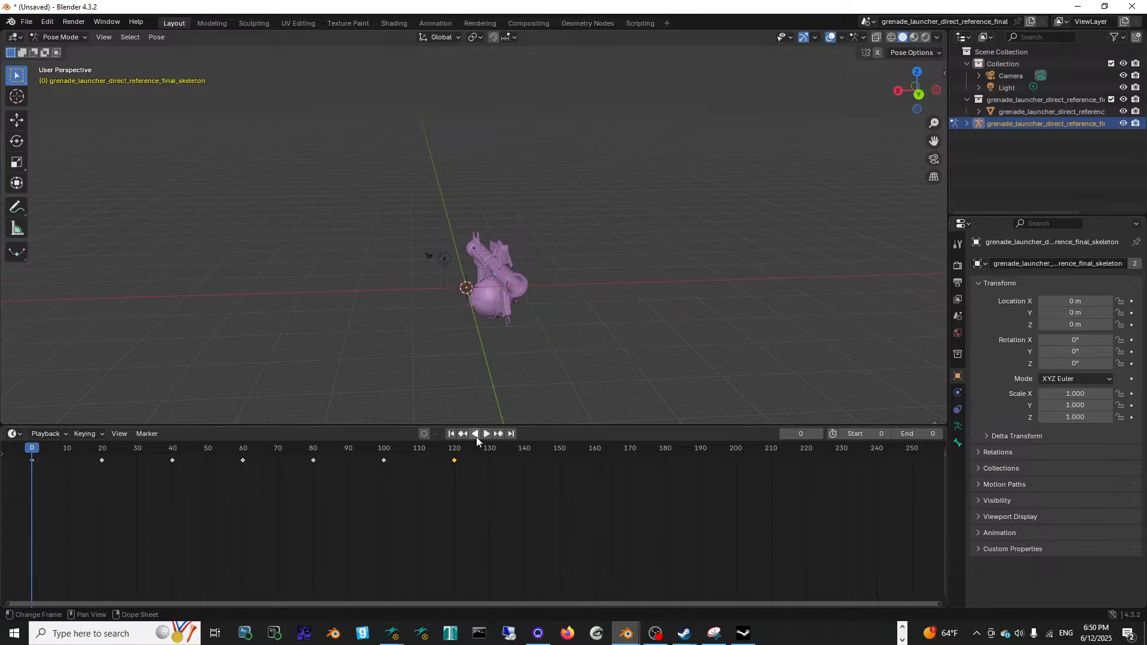
click(487, 435)
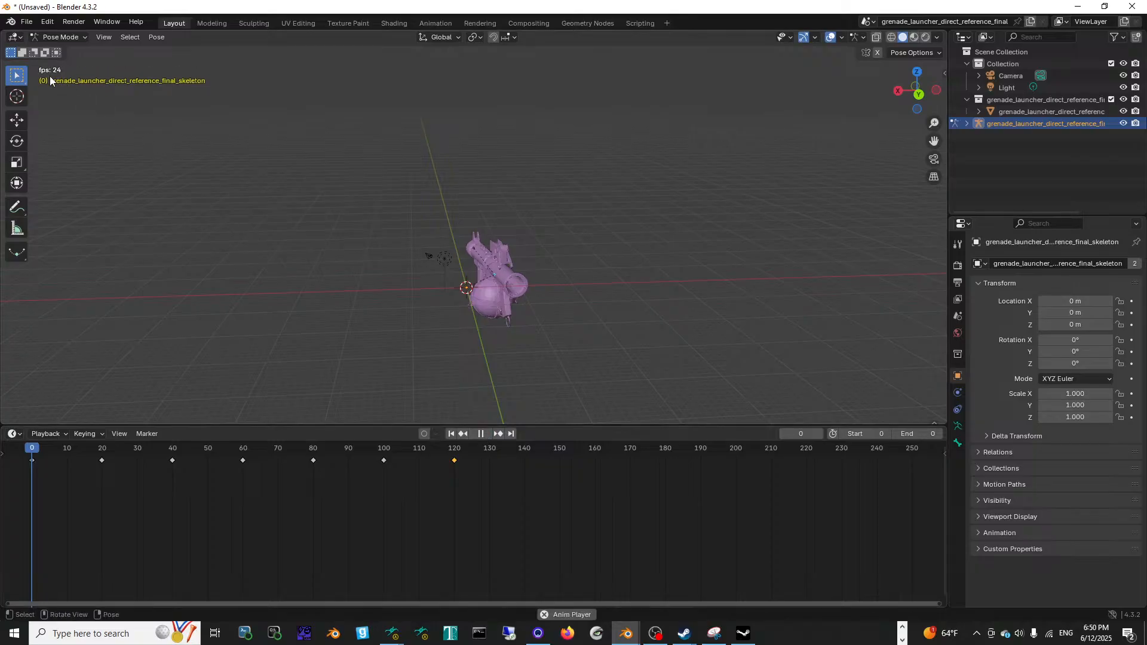
click(482, 434)
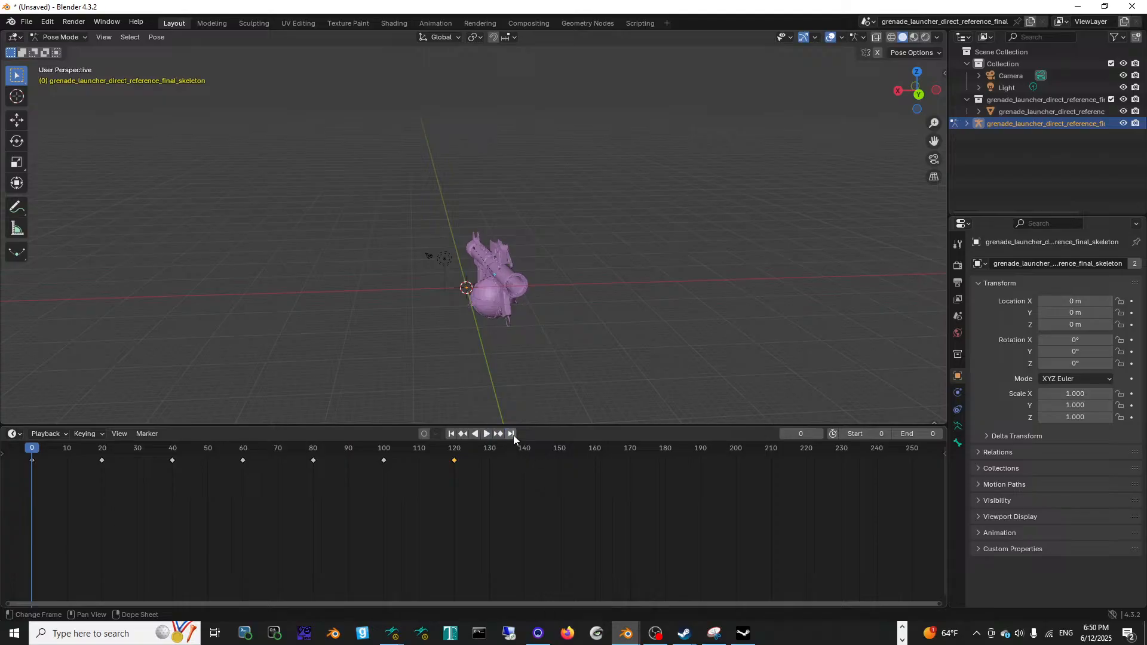
Step: Step forward and backward through the idle animation's keyframes to check each pose, and return to frame 0
click(500, 435)
click(500, 435)
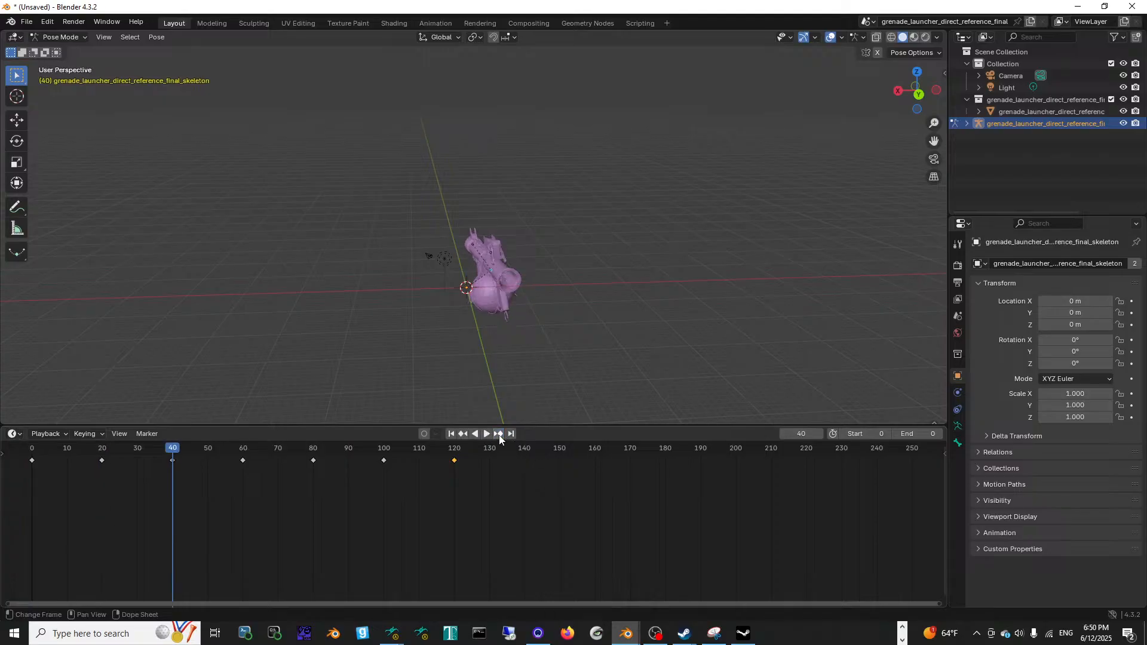
click(500, 435)
click(500, 435)
click(499, 435)
click(464, 434)
click(464, 434)
click(464, 435)
click(464, 434)
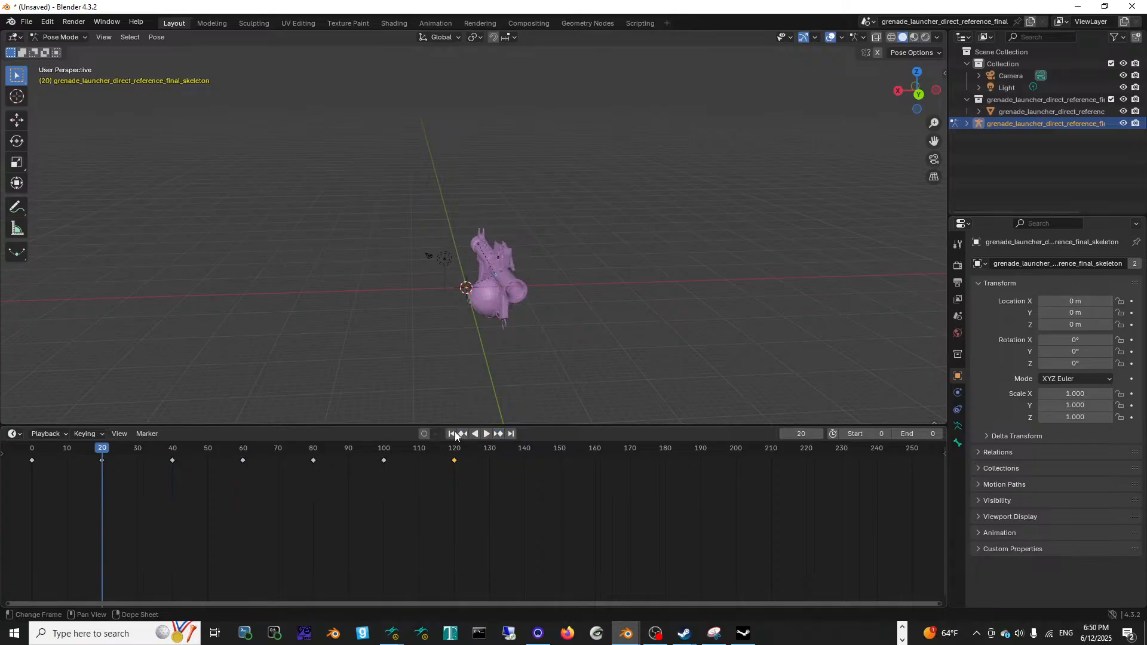
click(452, 434)
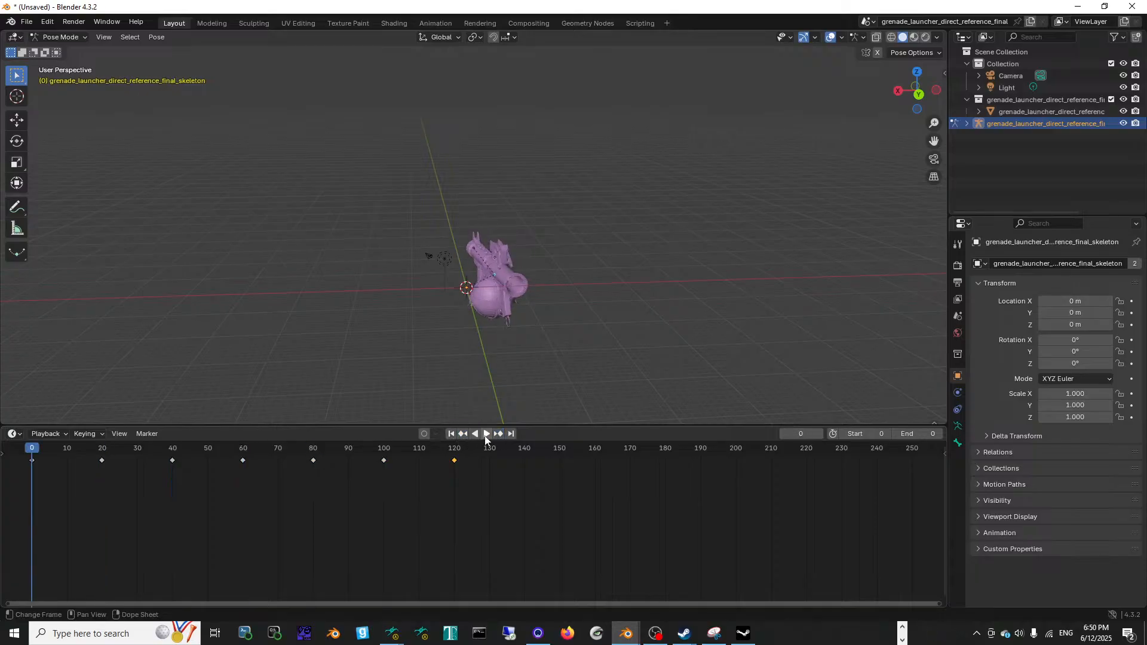
Step: Try playing the animation in Pose Mode, and switch the skeleton to Object Mode
click(485, 434)
click(483, 434)
right_click(367, 265)
mouse_move(424, 194)
middle_down()
mouse_move(372, 249)
mouse_move(443, 207)
mouse_move(418, 215)
middle_up()
click(59, 37)
click(56, 49)
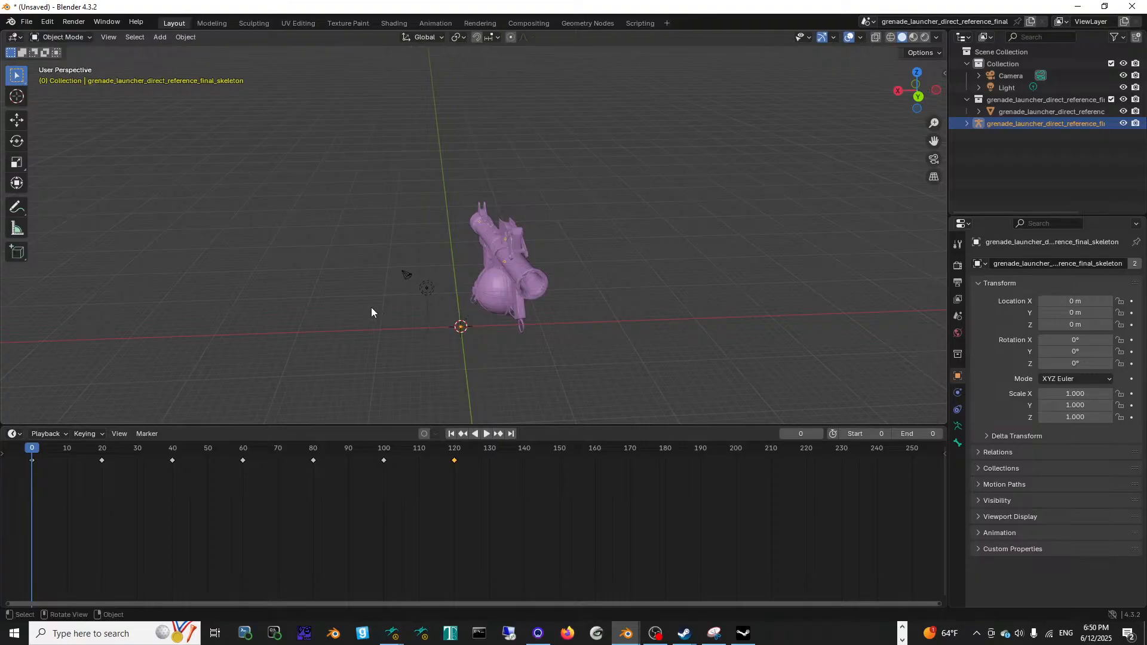
Step: Try playing the animation from frame 0 in Object Mode and check the timeline's playback options
click(484, 435)
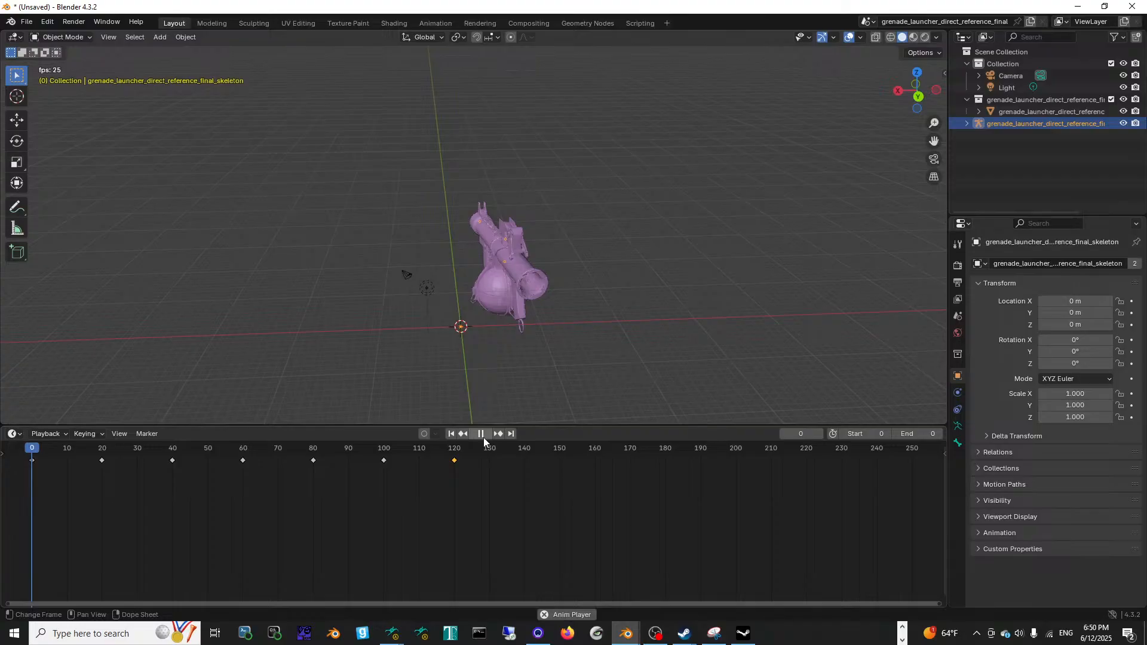
click(483, 435)
click(81, 451)
drag(82, 450, 19, 451)
click(85, 435)
click(60, 434)
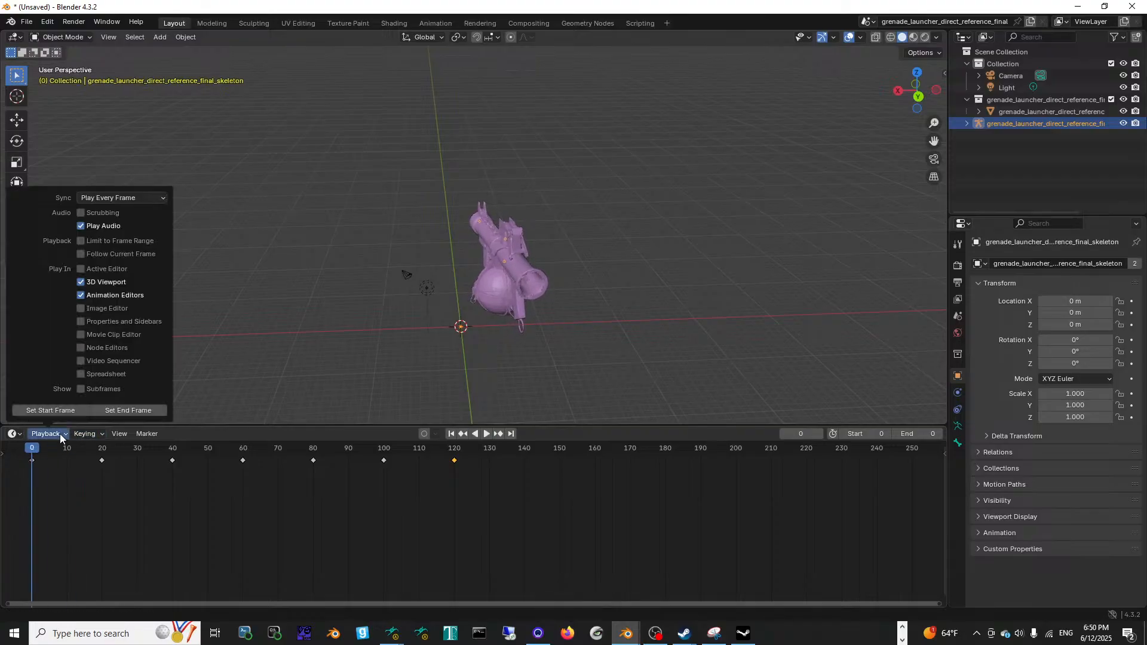
middle_drag(457, 272, 484, 302)
key(space)
drag(317, 461, 5, 456)
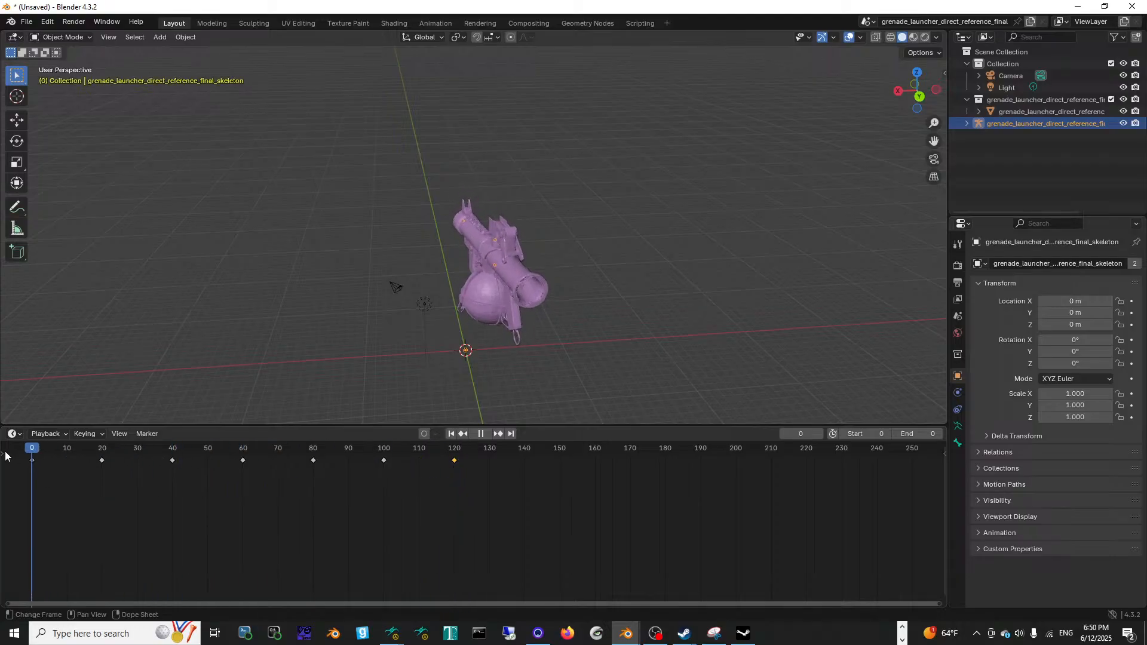
click(481, 434)
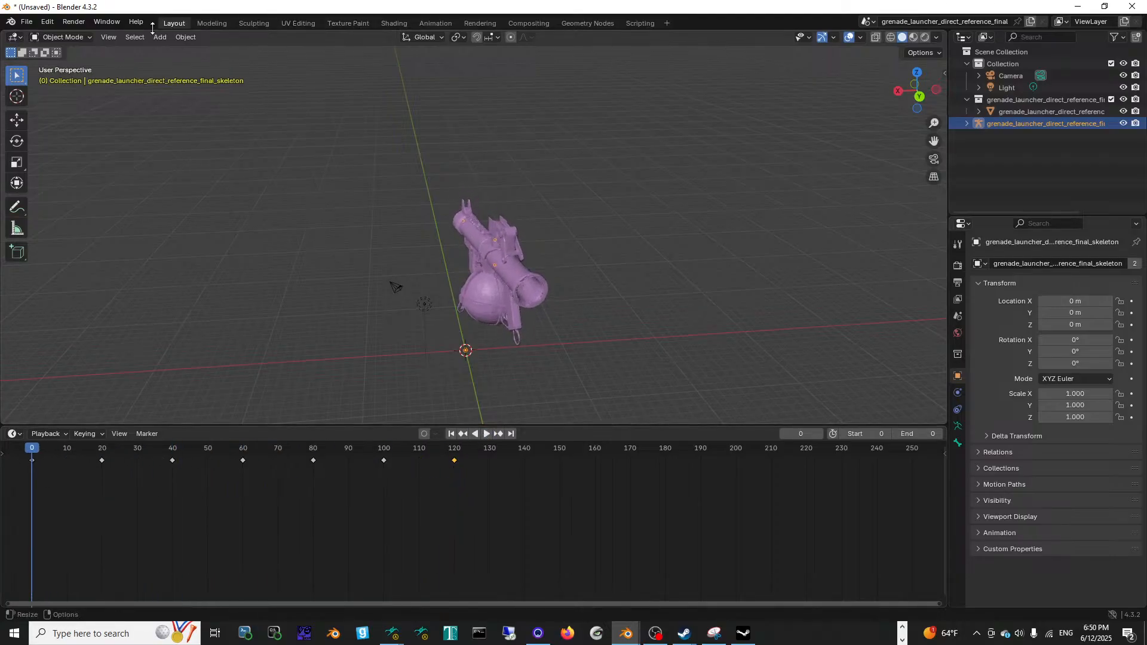
Step: Try playing the animation in the Animation workspace, view the launcher up close, and return to the Layout workspace
click(436, 22)
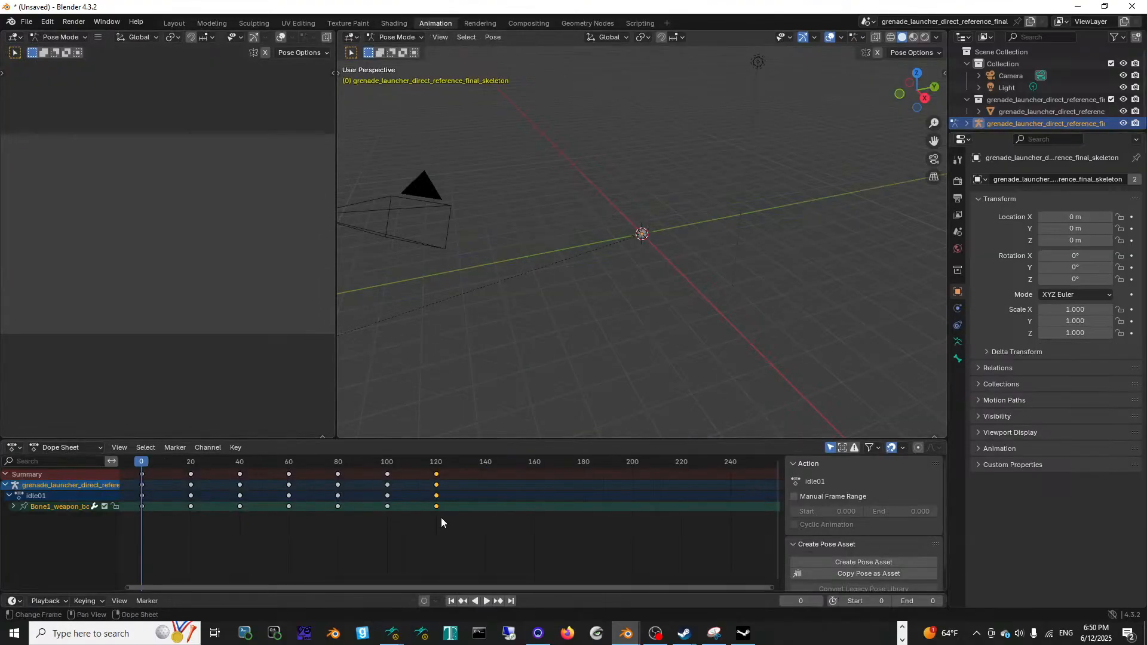
click(487, 601)
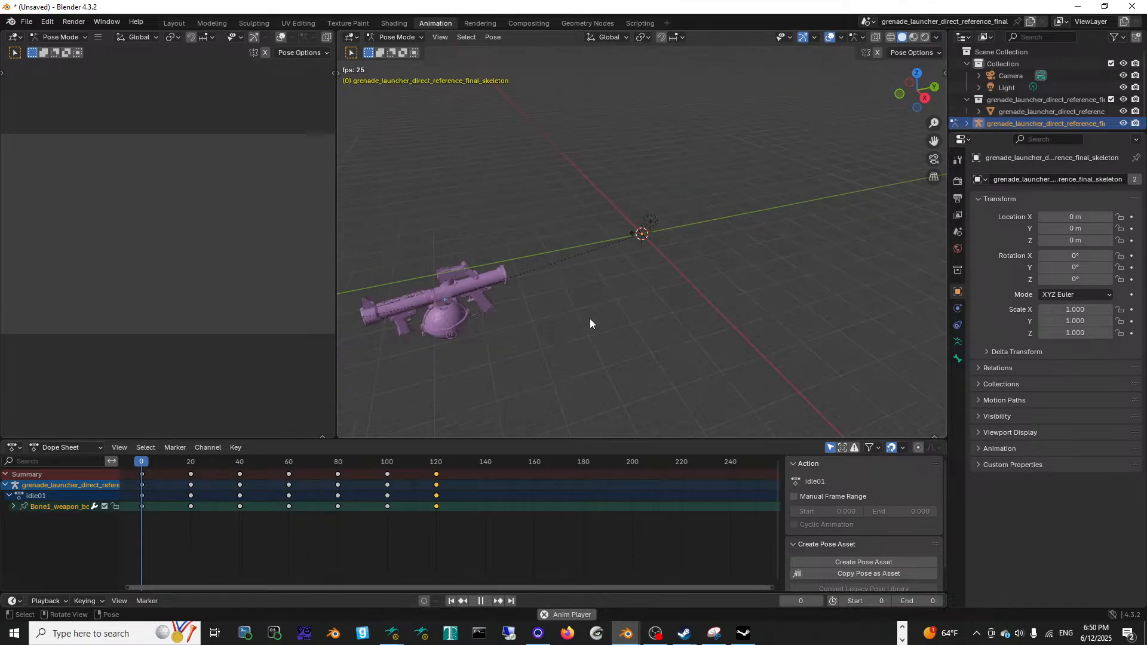
key(space)
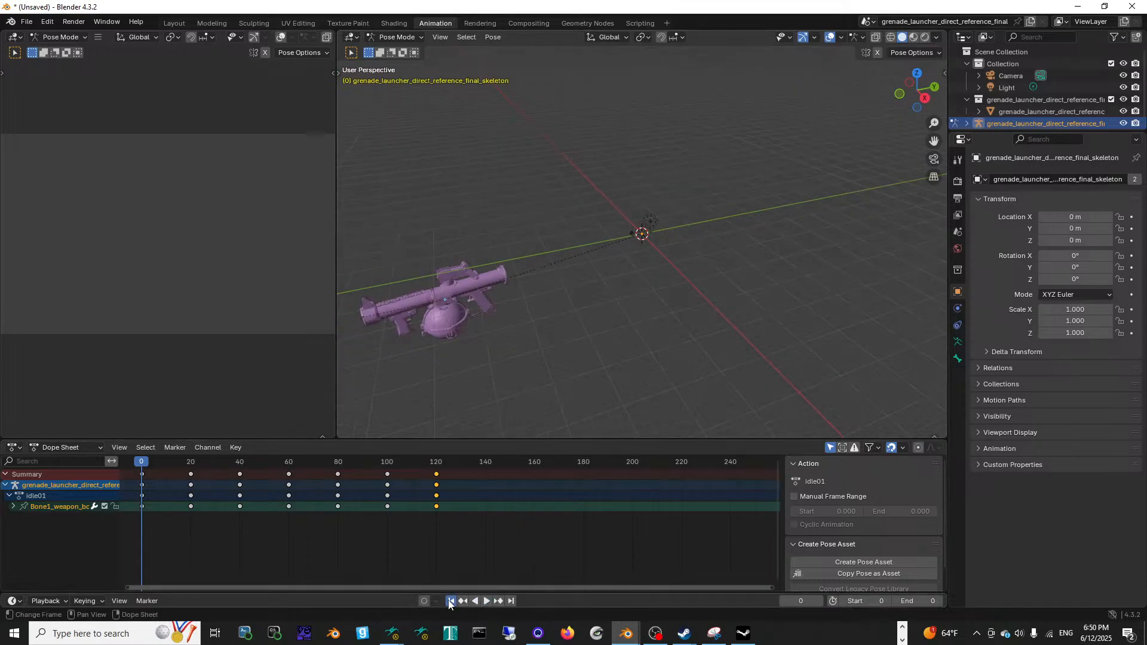
middle_drag(630, 249, 468, 236)
scroll(637, 164, up, 5)
scroll(648, 162, down, 1)
mouse_move(648, 180)
middle_down()
mouse_move(669, 191)
mouse_move(669, 179)
mouse_move(651, 199)
middle_up()
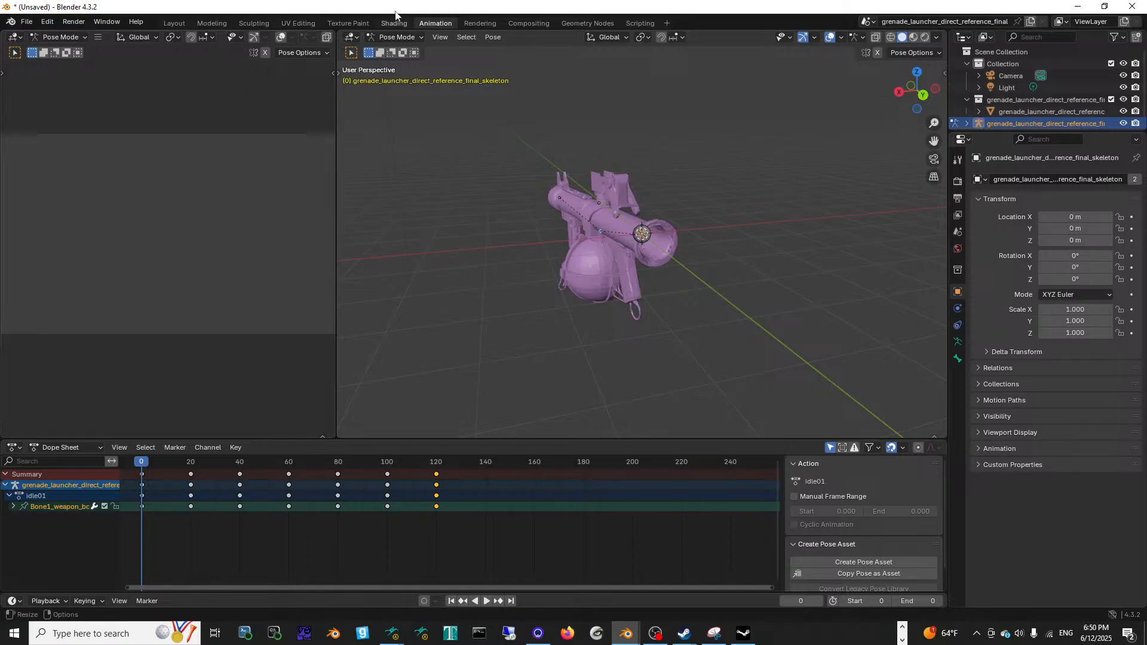
click(174, 23)
middle_drag(562, 209, 644, 229)
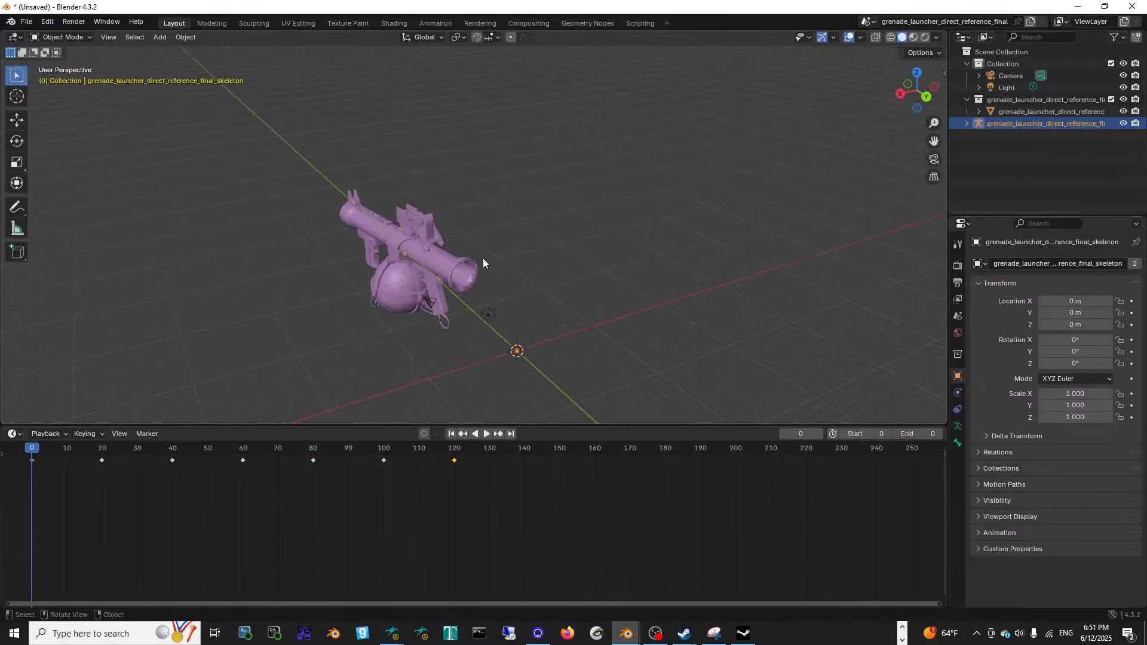
middle_drag(413, 251, 477, 331)
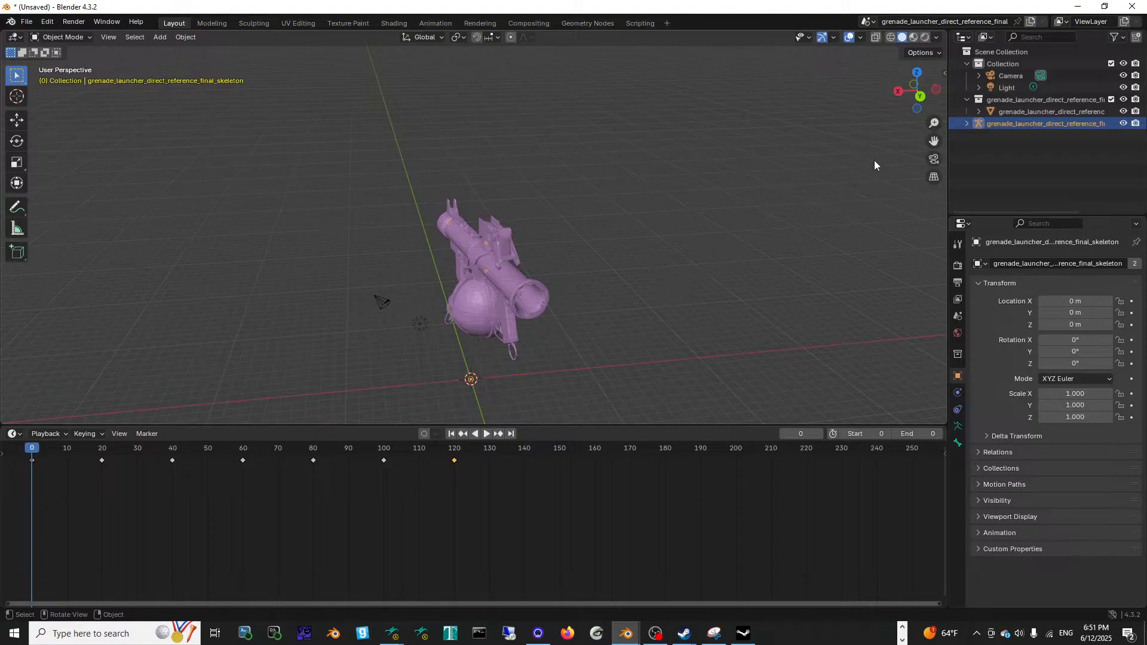
Step: Expand the skeleton's animation data in the outliner and rename the idle01 action to idle01_final
click(967, 123)
click(994, 137)
click(979, 136)
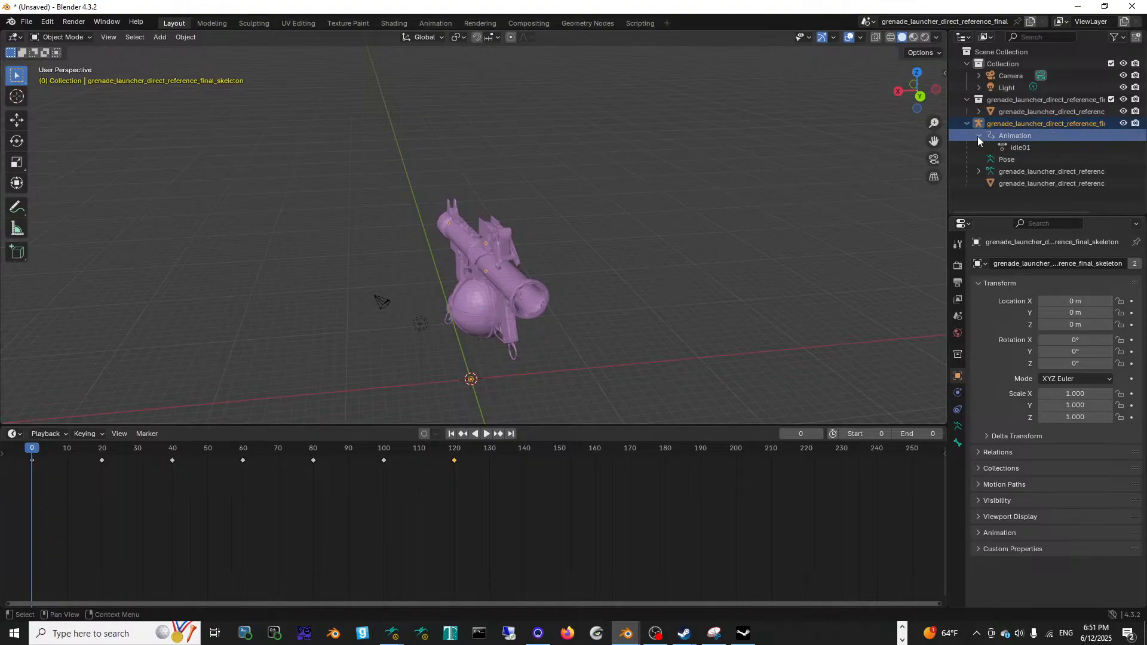
click(1022, 149)
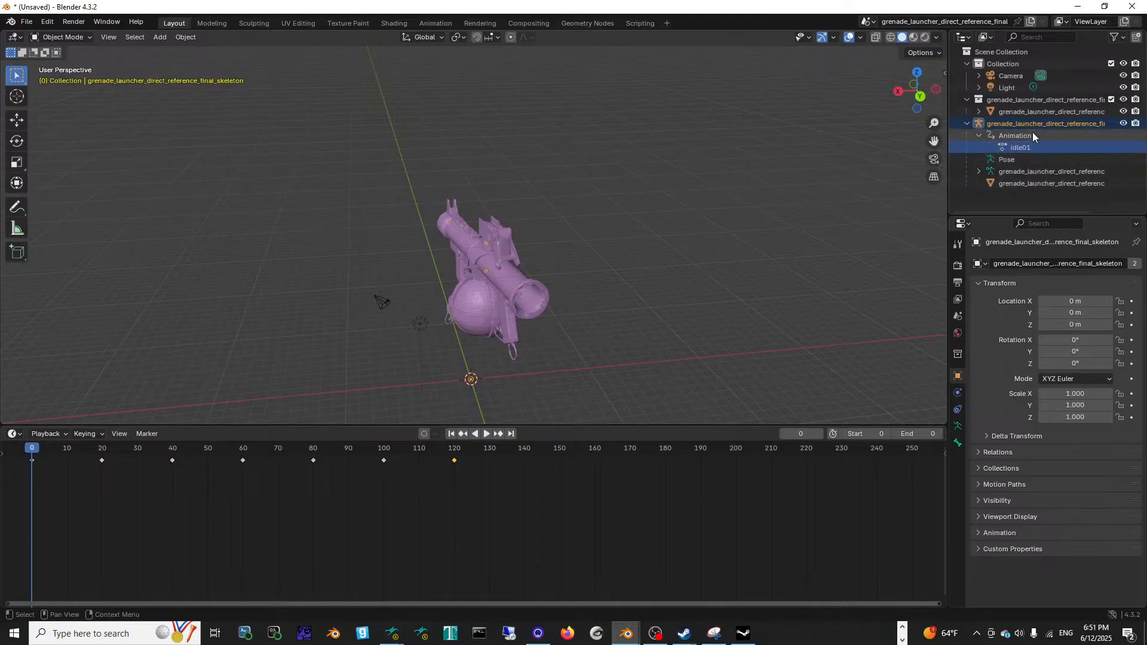
double_click(1040, 148)
text(_final)
key(Return)
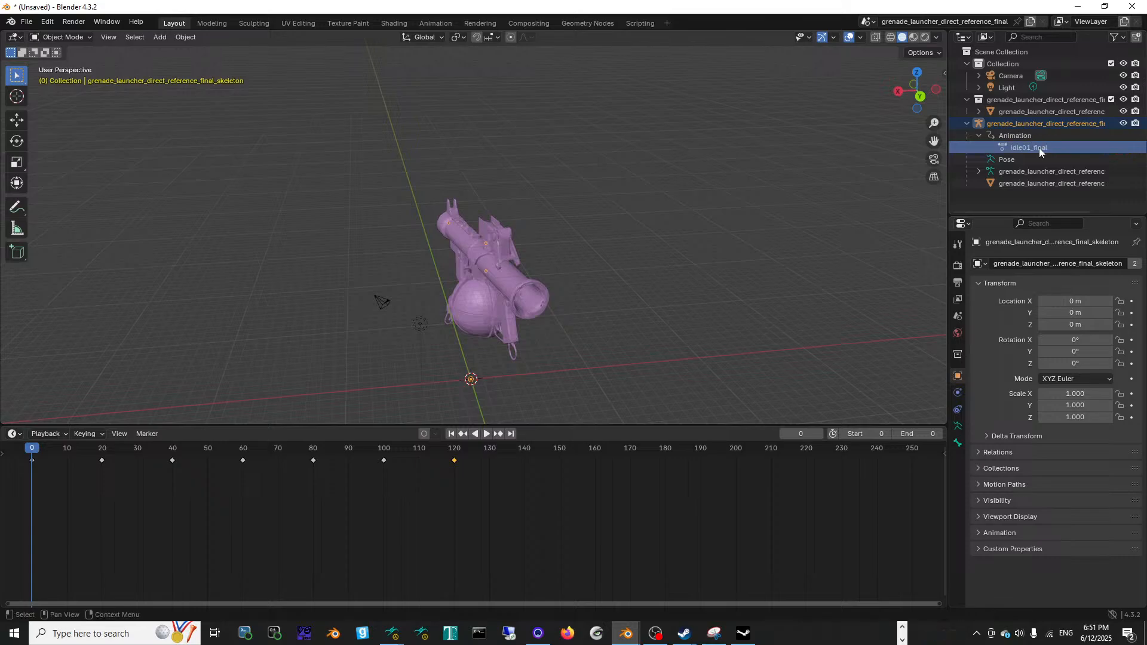
Step: Look through the skeleton's object, armature, scene, output, render and collection properties for the Source Engine export settings
click(957, 411)
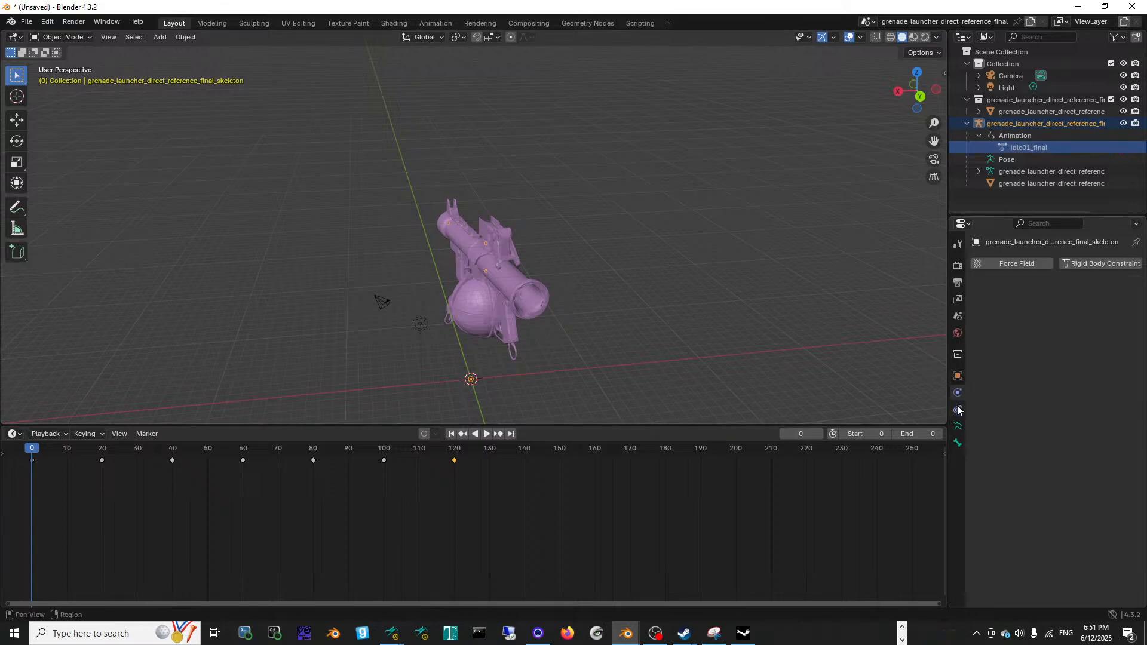
click(957, 426)
click(958, 410)
click(958, 393)
click(958, 376)
click(957, 354)
click(958, 333)
click(958, 316)
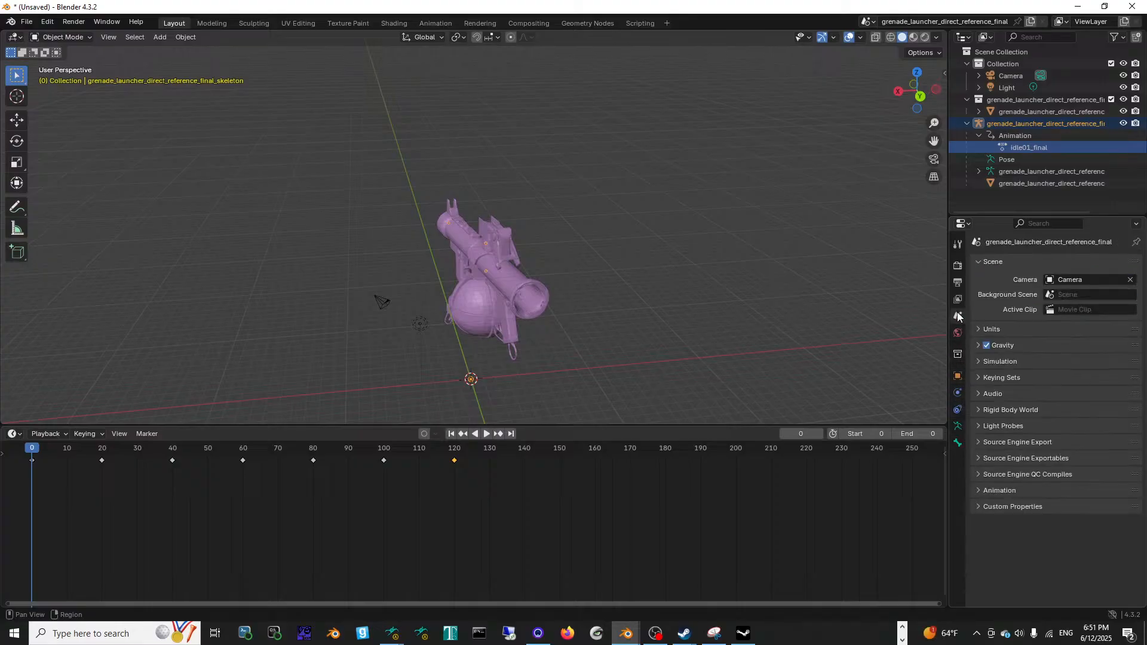
click(958, 299)
click(958, 282)
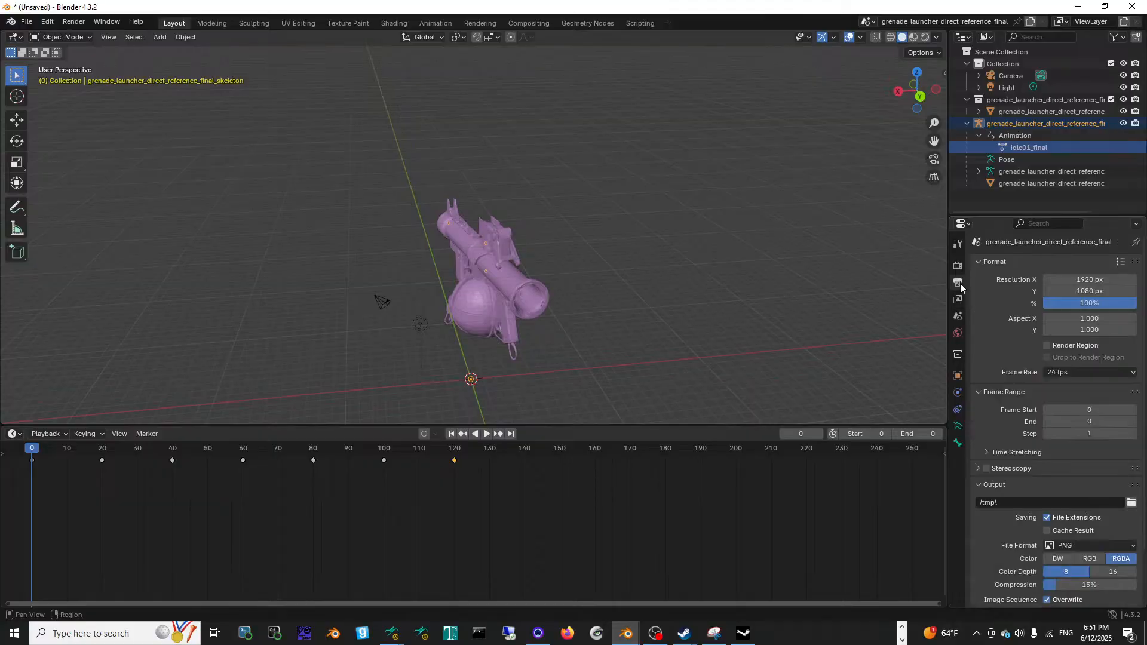
scroll(989, 371, down, 3)
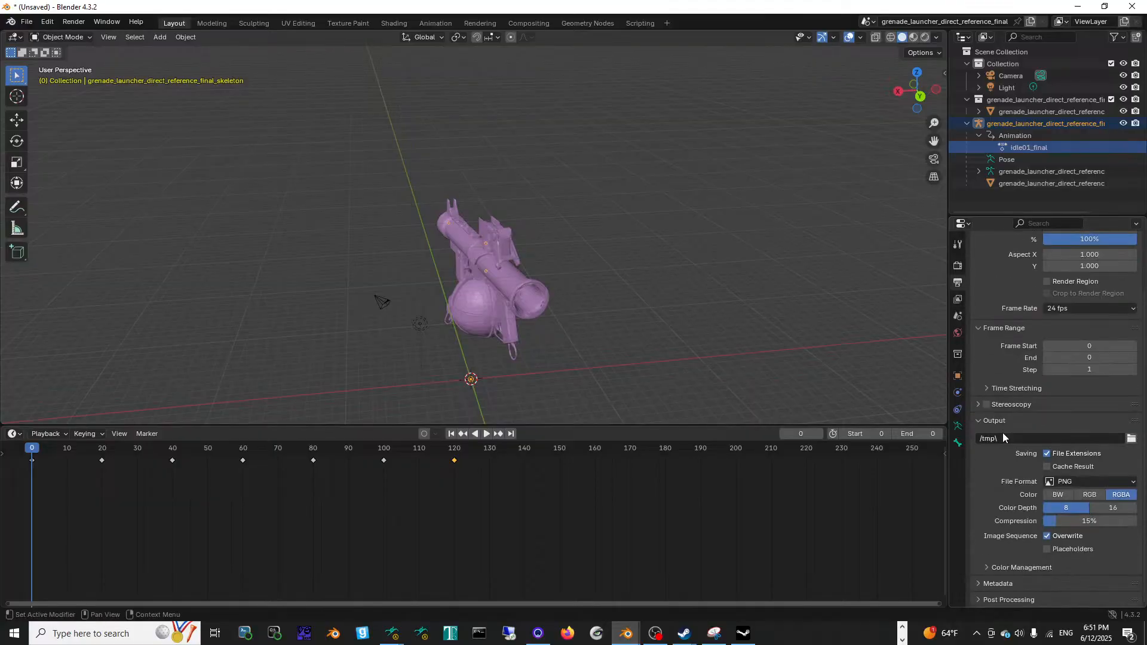
click(958, 265)
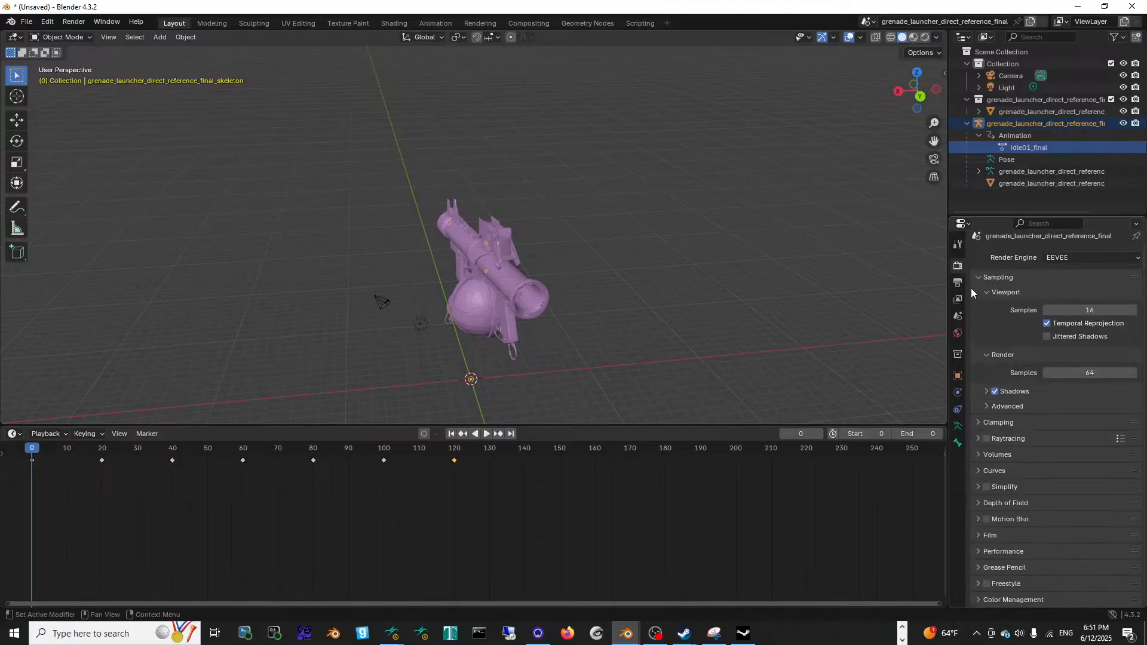
click(958, 244)
click(961, 353)
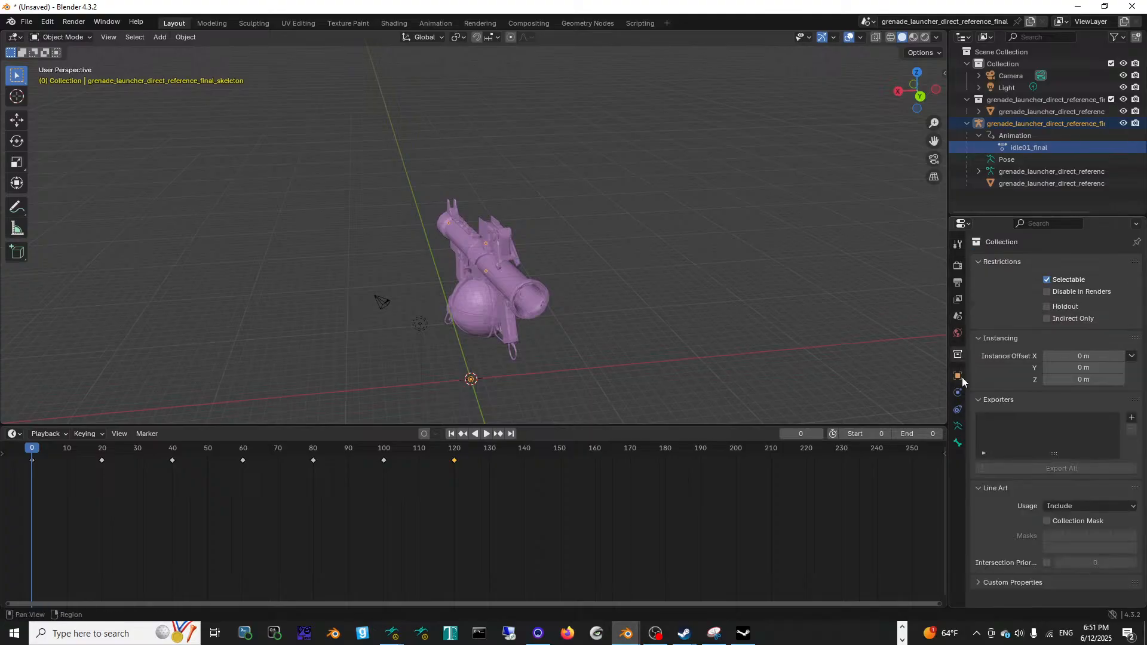
click(958, 393)
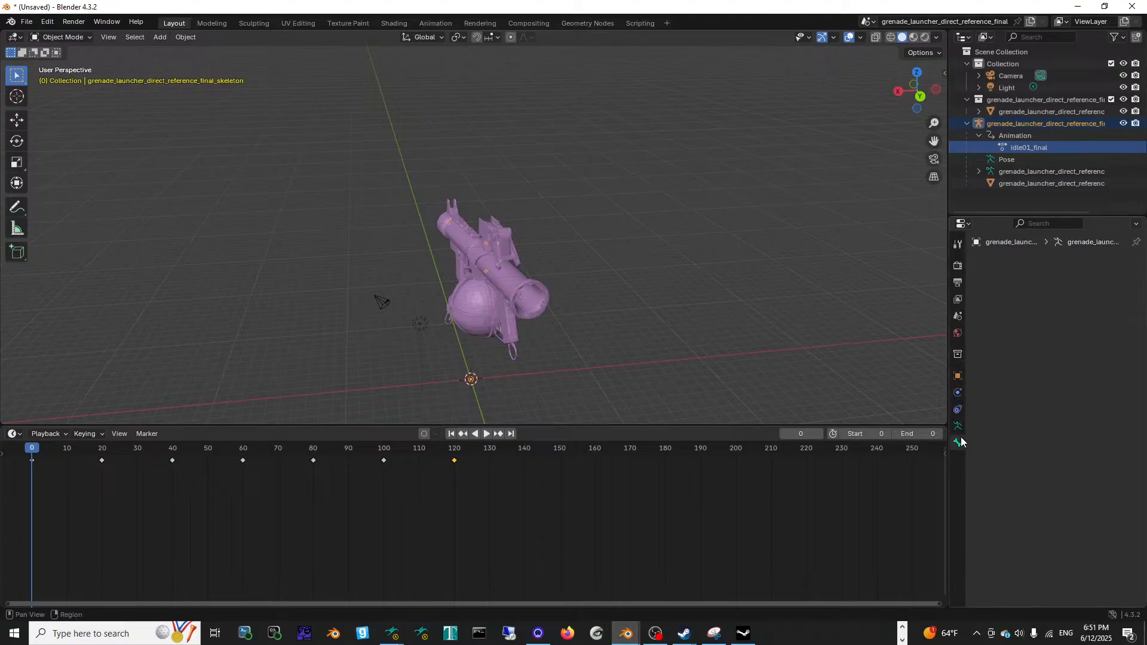
click(958, 426)
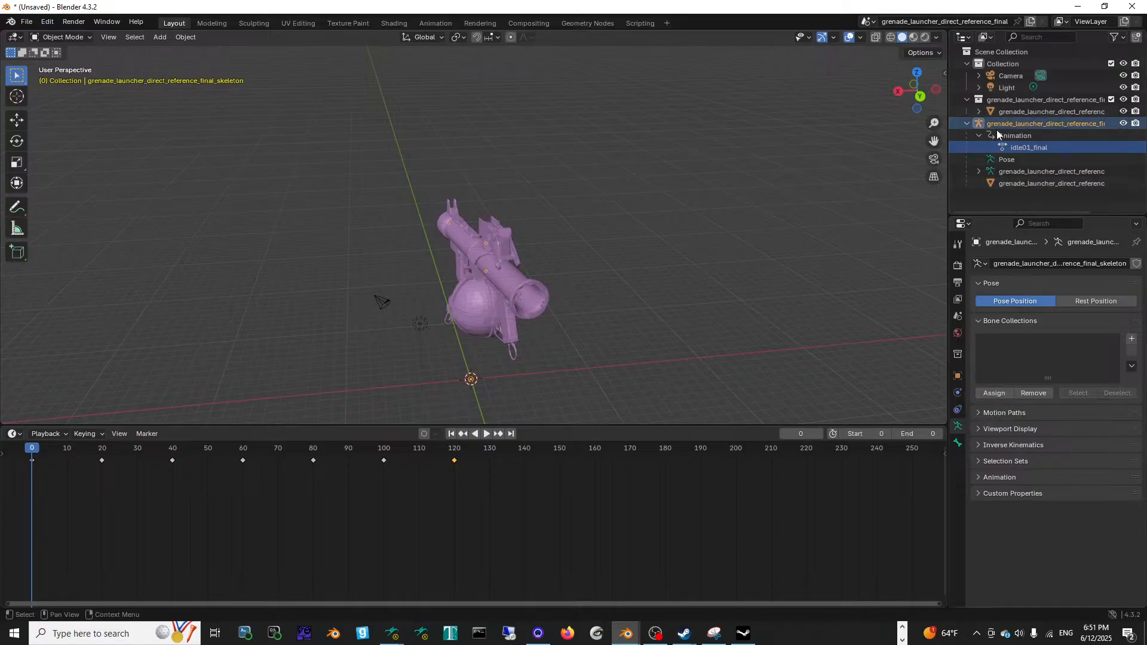
Step: Select the launcher mesh and expand Source Engine Exportables in the scene properties to review the listed DMX files
click(532, 308)
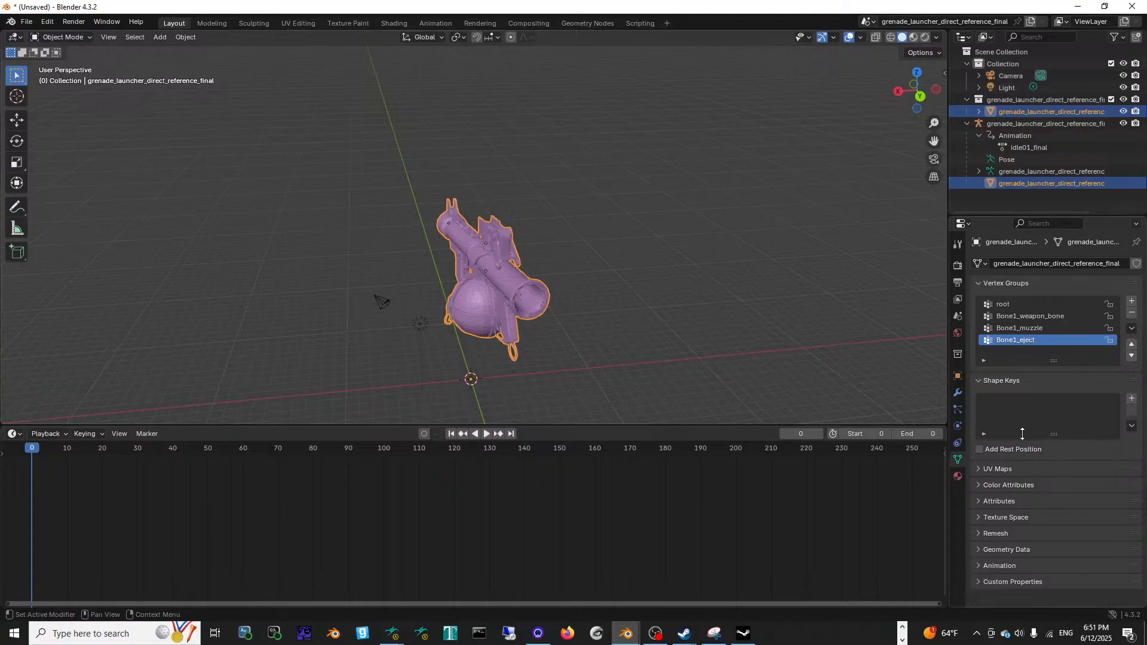
click(958, 354)
click(957, 333)
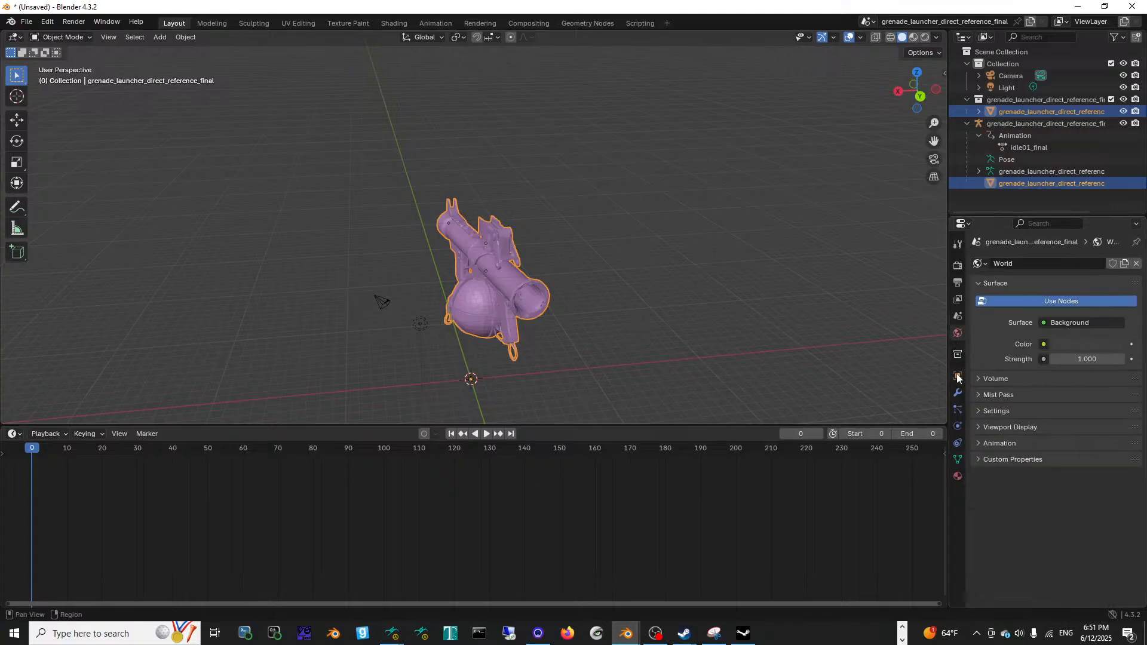
click(958, 317)
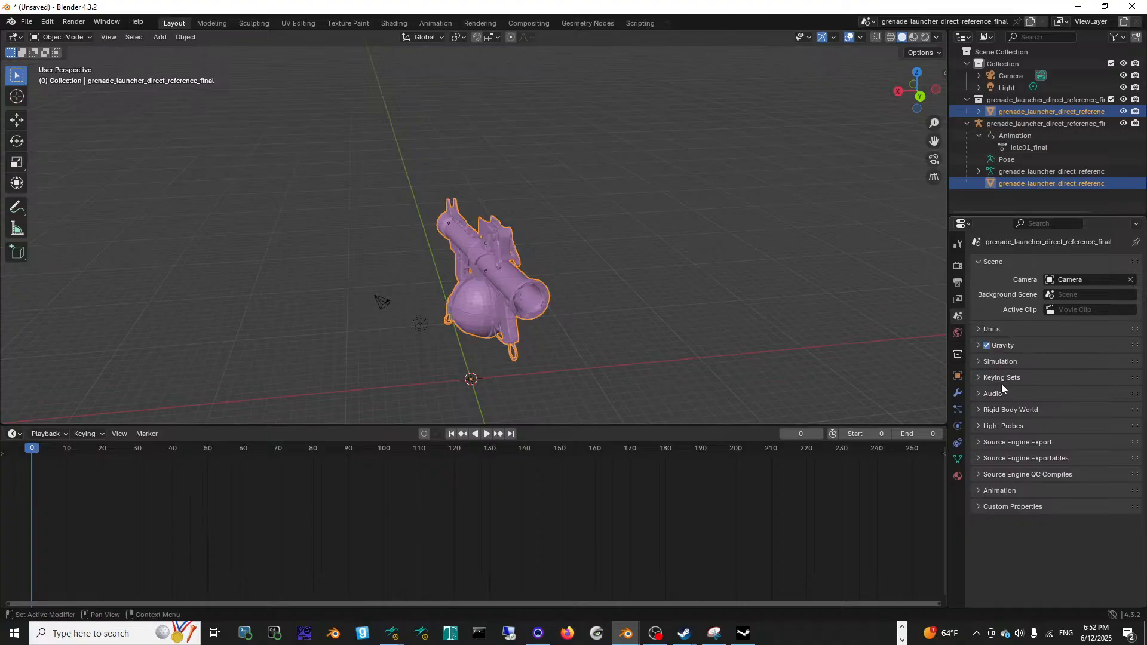
click(1007, 459)
scroll(1009, 463, down, 5)
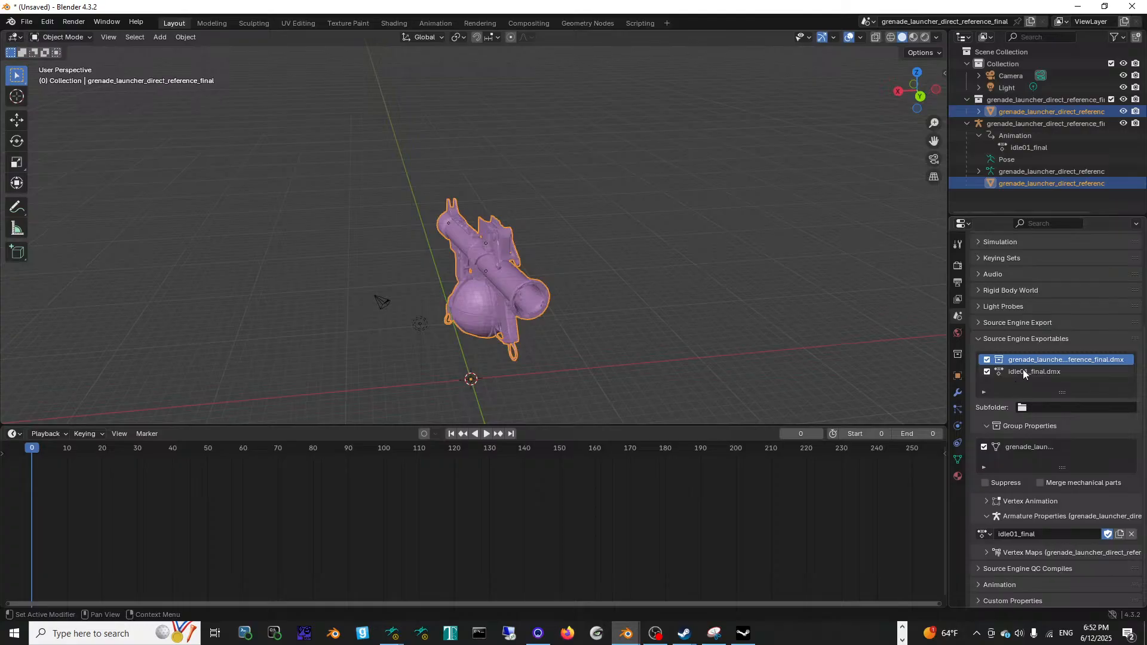
scroll(1011, 438, down, 1)
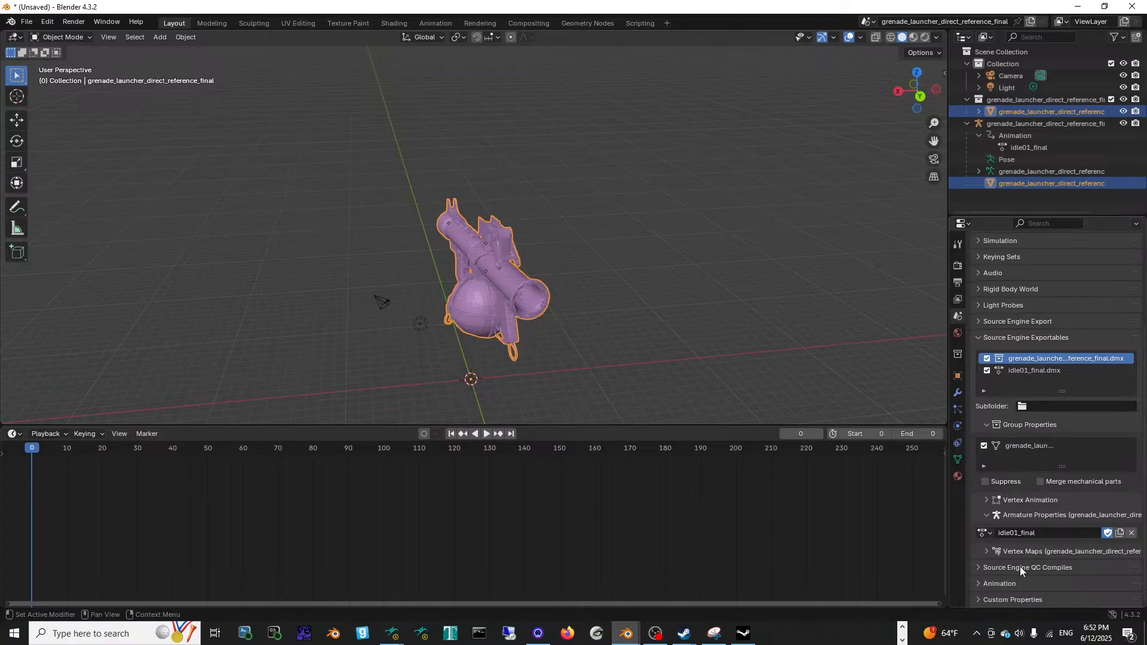
scroll(1022, 569, down, 1)
Step: Check the scene's Animation and Source Engine QC Compiles sections
click(1014, 545)
click(990, 582)
scroll(997, 574, down, 1)
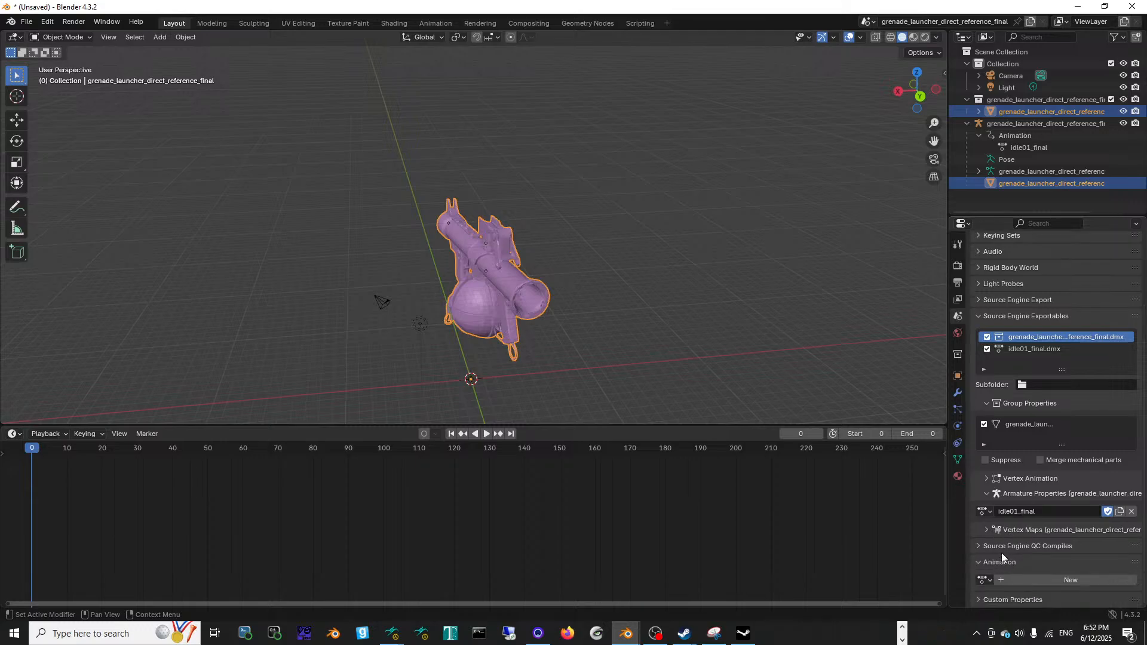
click(994, 559)
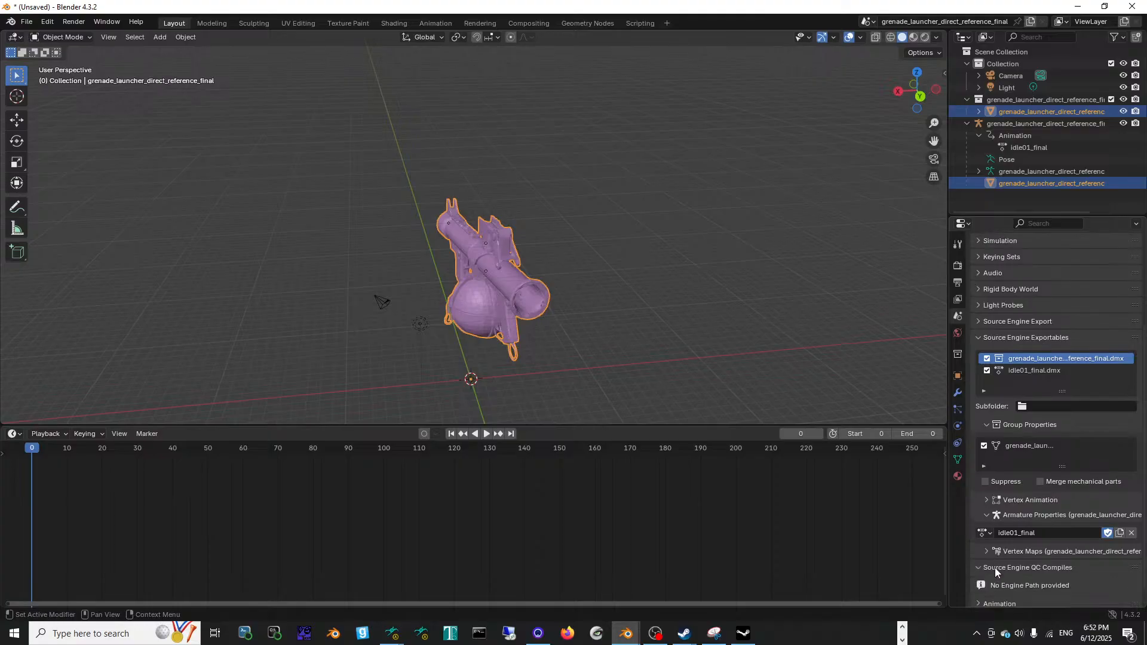
click(995, 567)
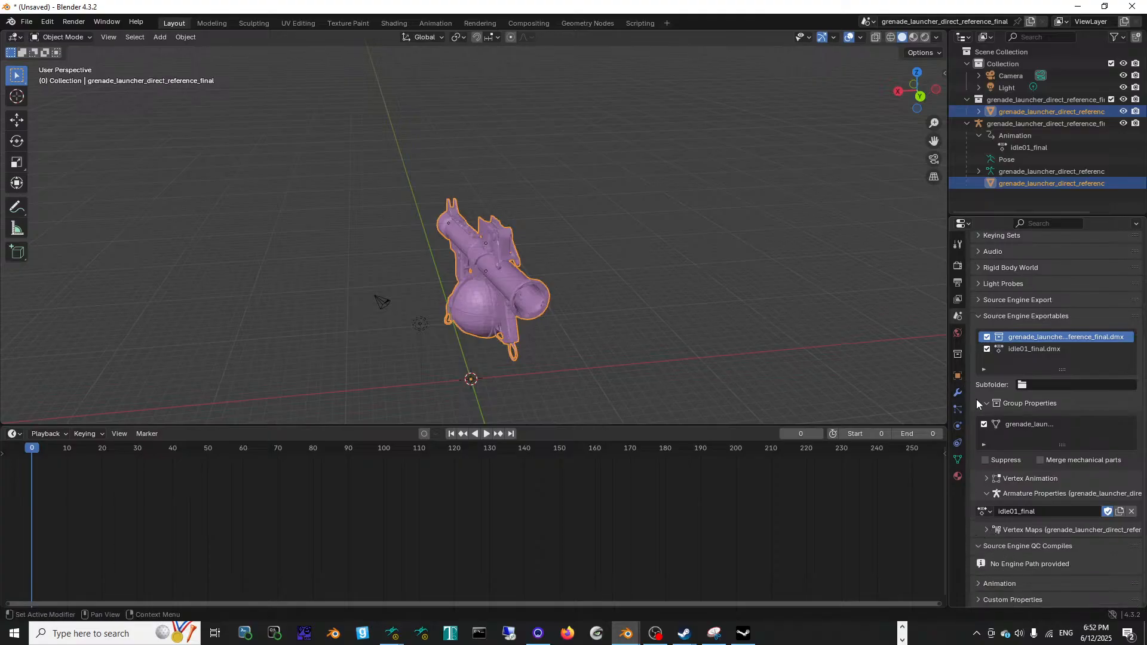
Step: Expand the scene's Source Engine Export settings and look through the open File Explorer windows for the export folder
click(1005, 299)
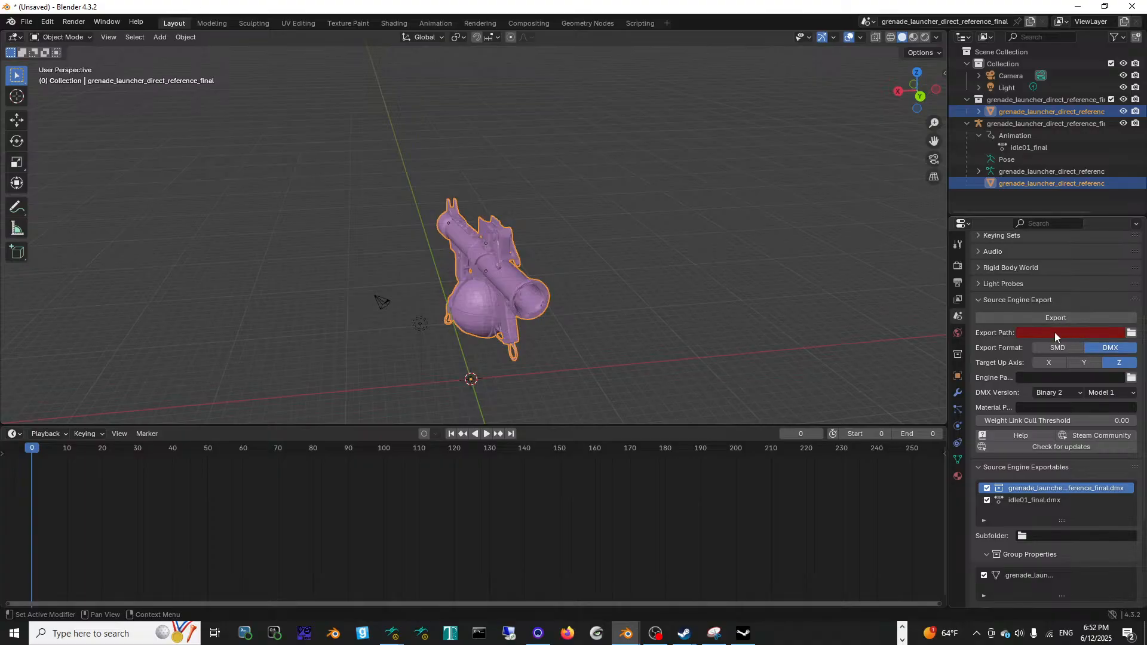
key(alt+Tab)
key(alt+Tab)
key(alt+Tab)
key(alt+Tab)
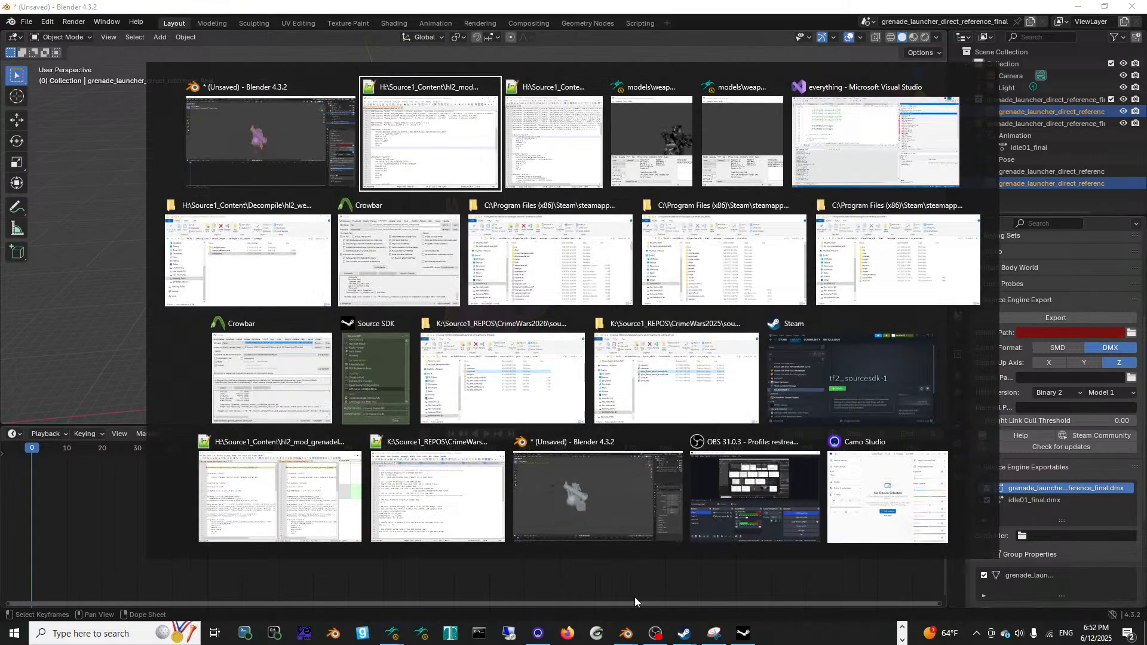
key(alt+Tab)
key(alt+Tab)
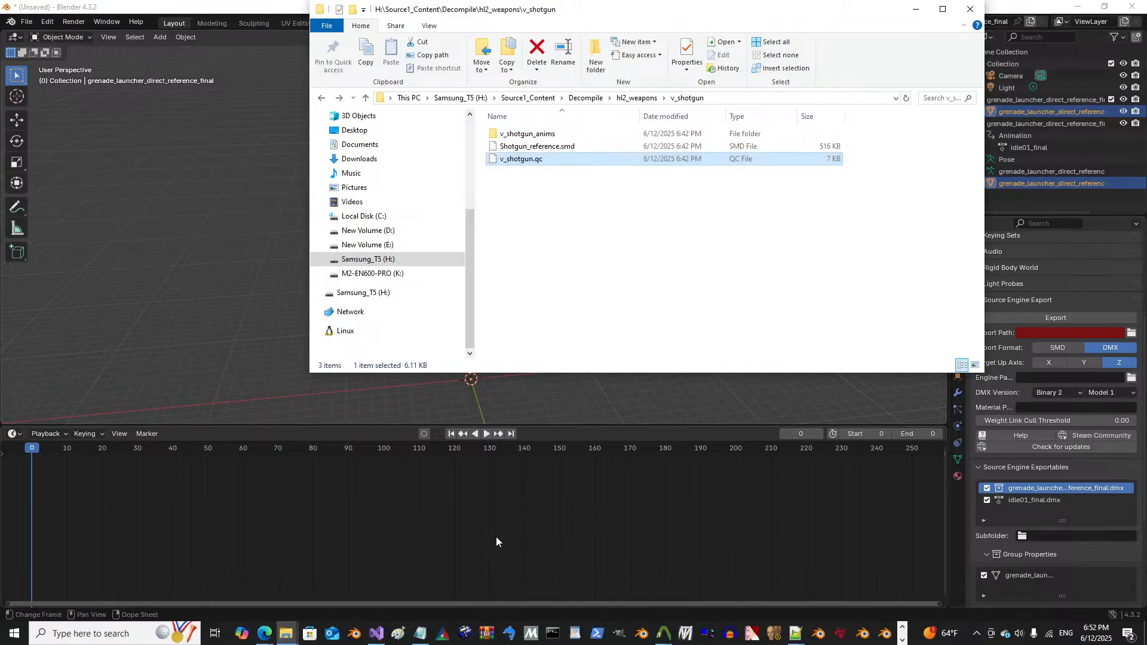
mouse_move(287, 633)
mouse_move(597, 576)
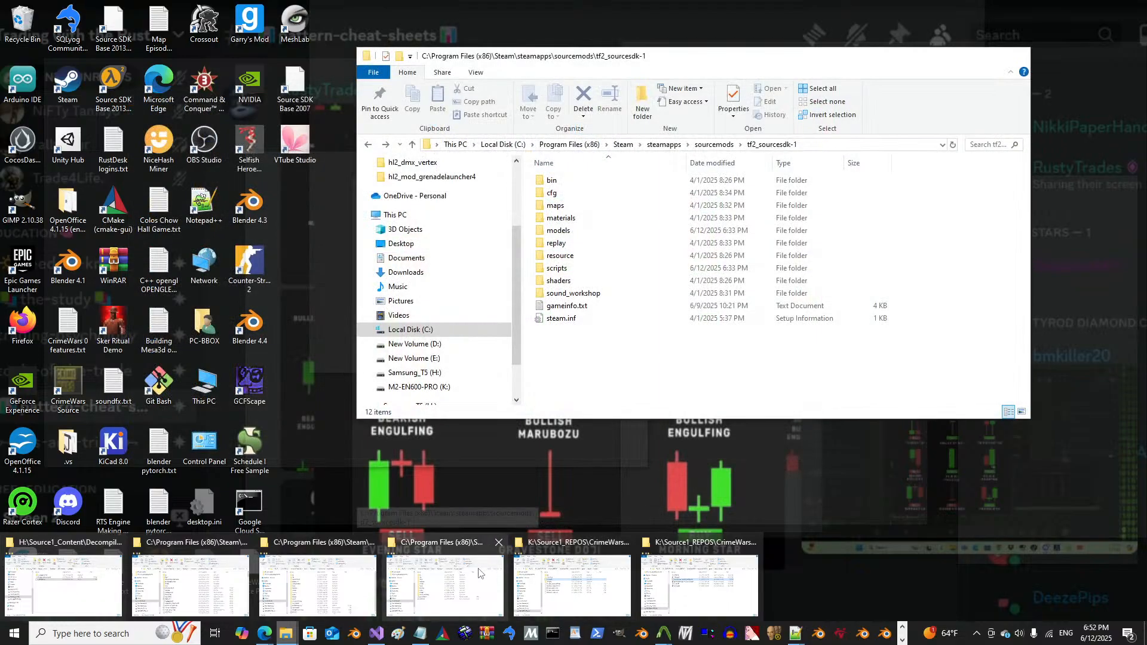
mouse_move(362, 574)
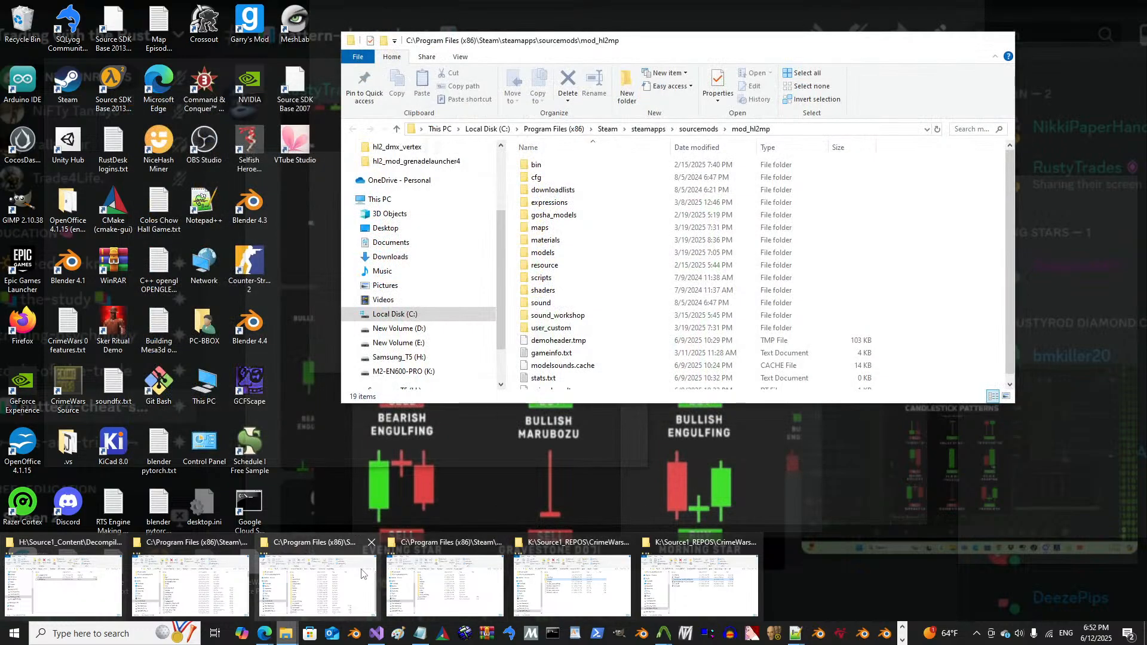
mouse_move(226, 569)
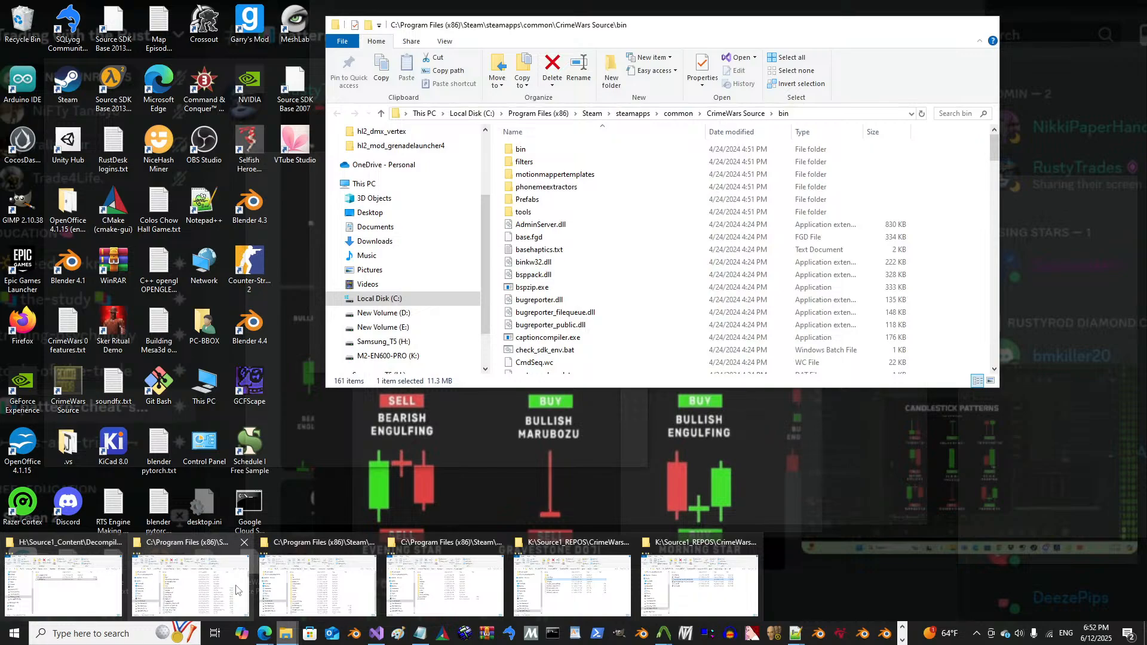
click(236, 590)
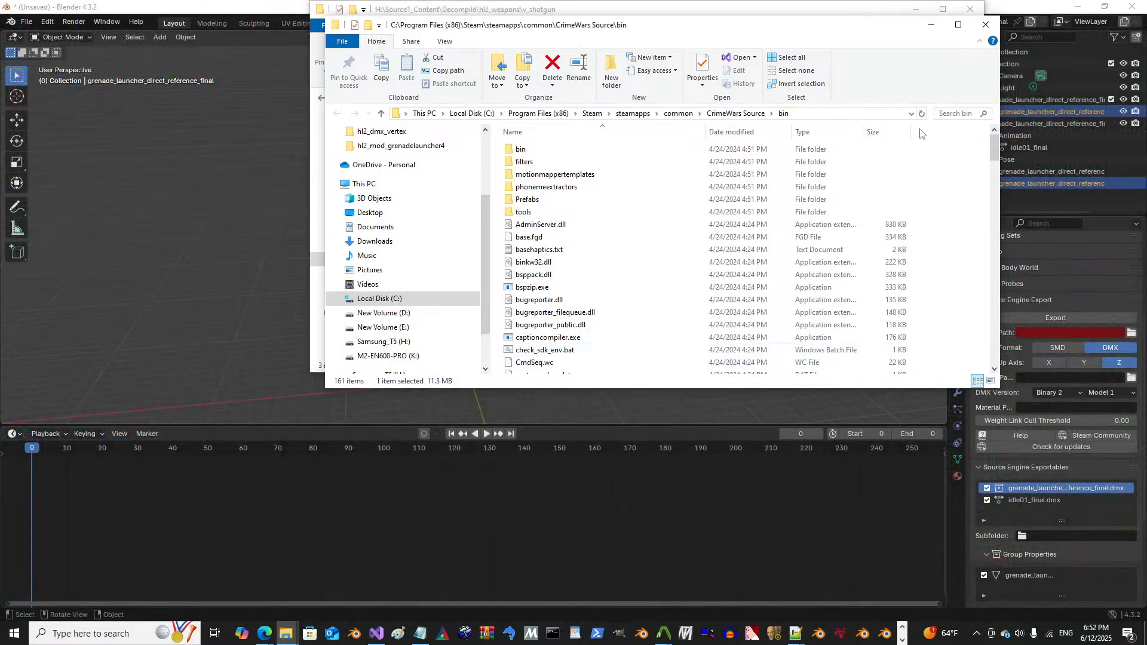
click(931, 24)
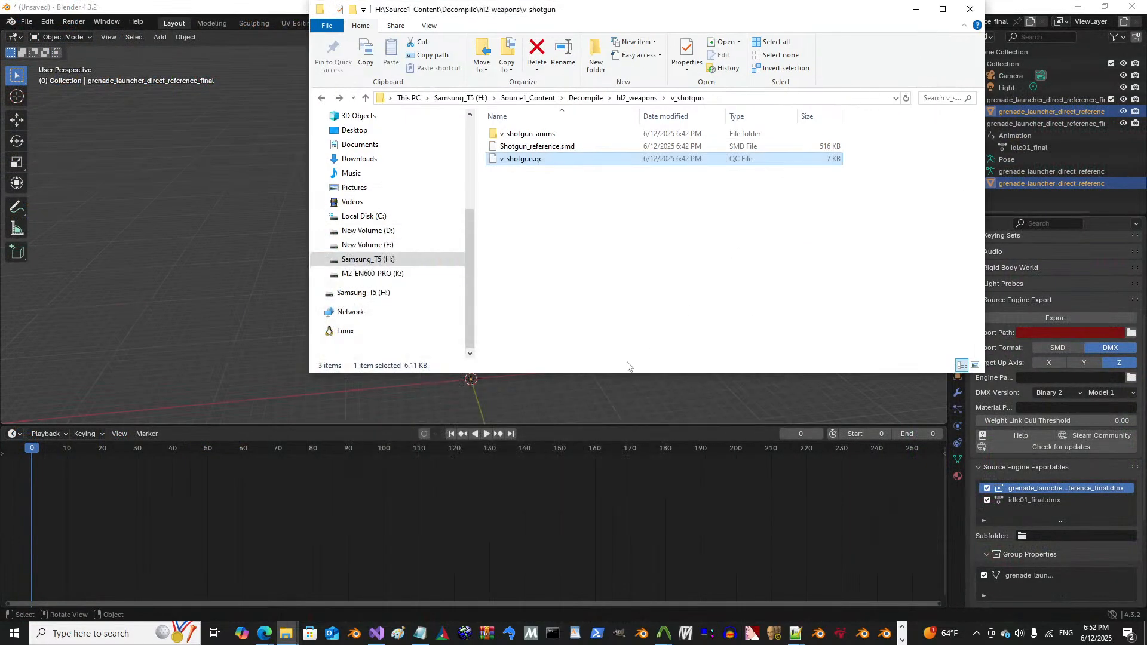
Step: Open H:\Source1_Content\hl2_mod_grenadelauncher4_animations in a new File Explorer window, copy its address and minimize the v_shotgun folder window
right_click(286, 633)
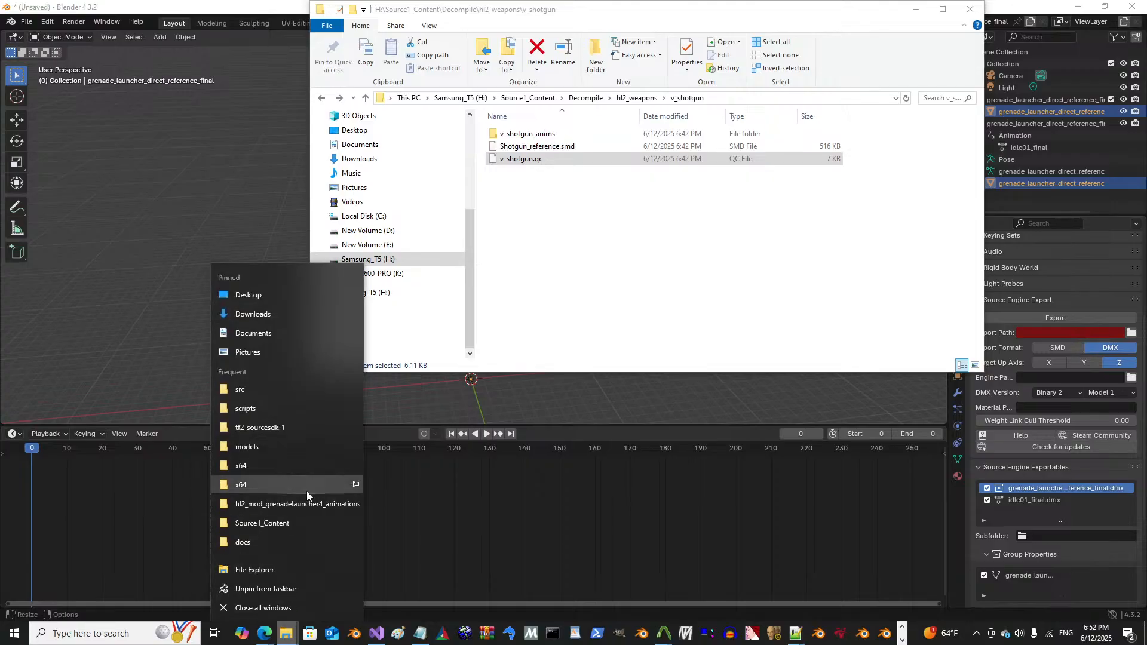
click(296, 524)
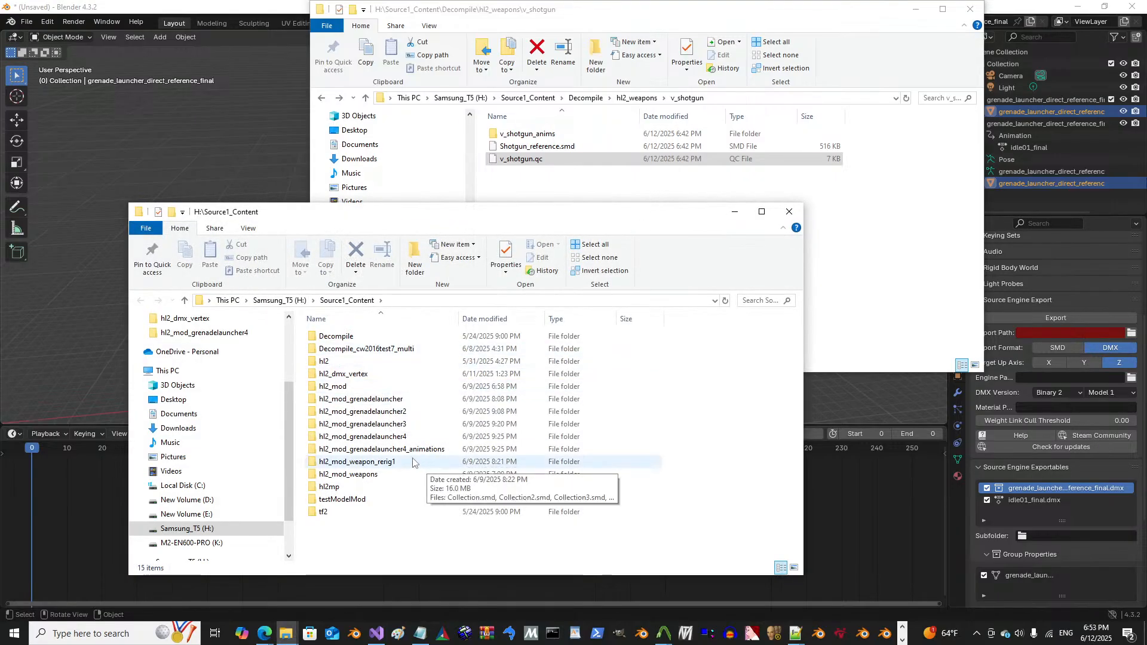
double_click(406, 450)
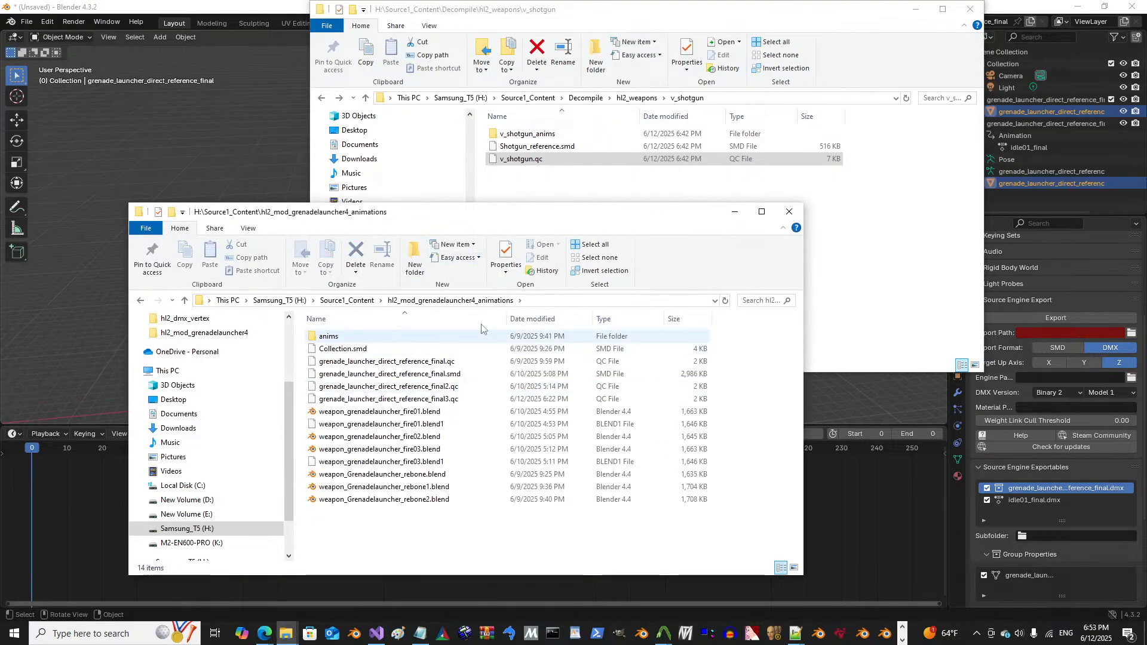
click(552, 301)
right_click(525, 300)
click(569, 339)
click(915, 9)
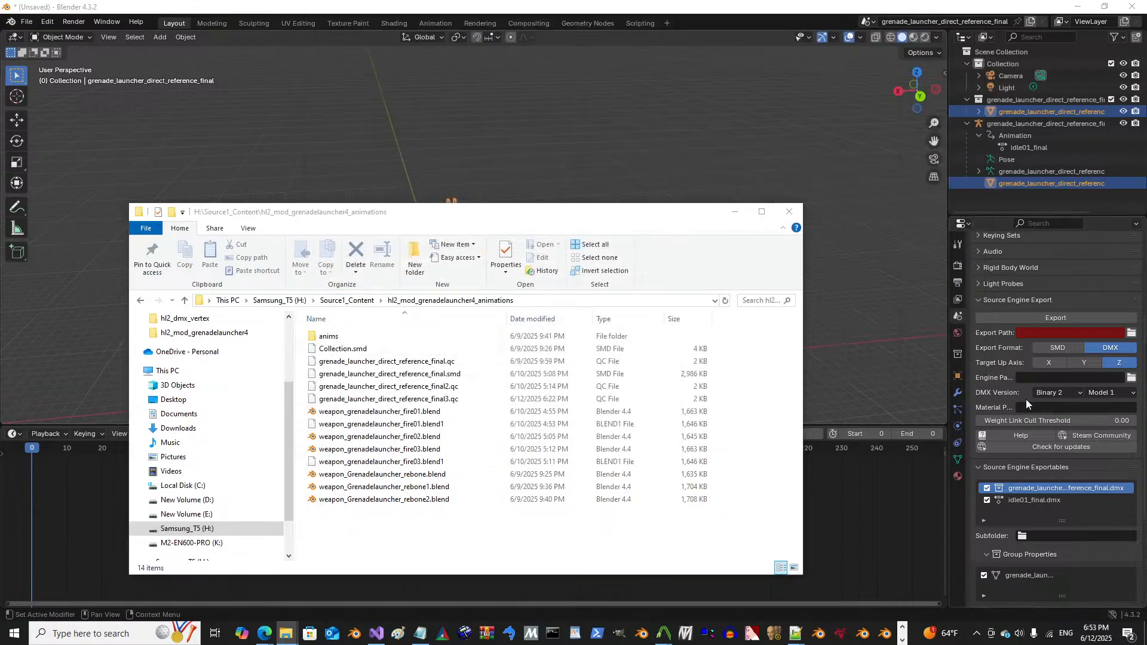
Step: Paste the copied hl2_mod_grenadelauncher4_animations address as the Engine Path and the Export Path in Blender's Source Engine Export settings
click(1040, 377)
key(ctrl+v)
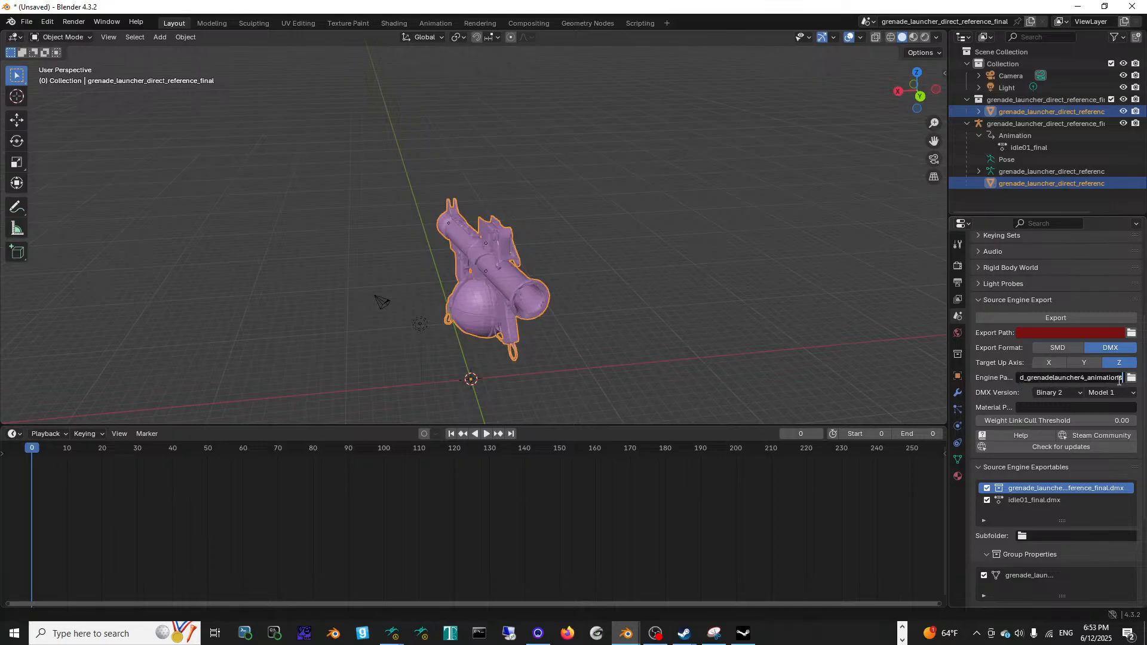
click(1027, 333)
click(1028, 333)
key(ctrl+v)
key(Return)
Step: Open the Engine Path for editing and browse to C:\Program Files (x86) in a new File Explorer window
click(1073, 379)
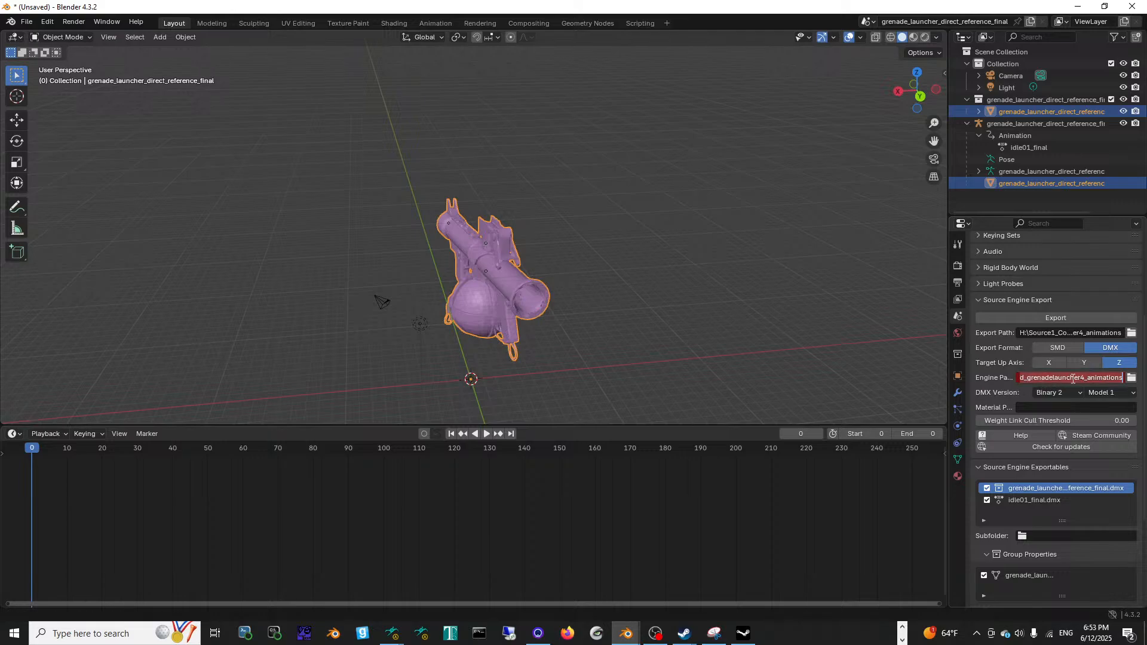
click(903, 639)
right_click(287, 637)
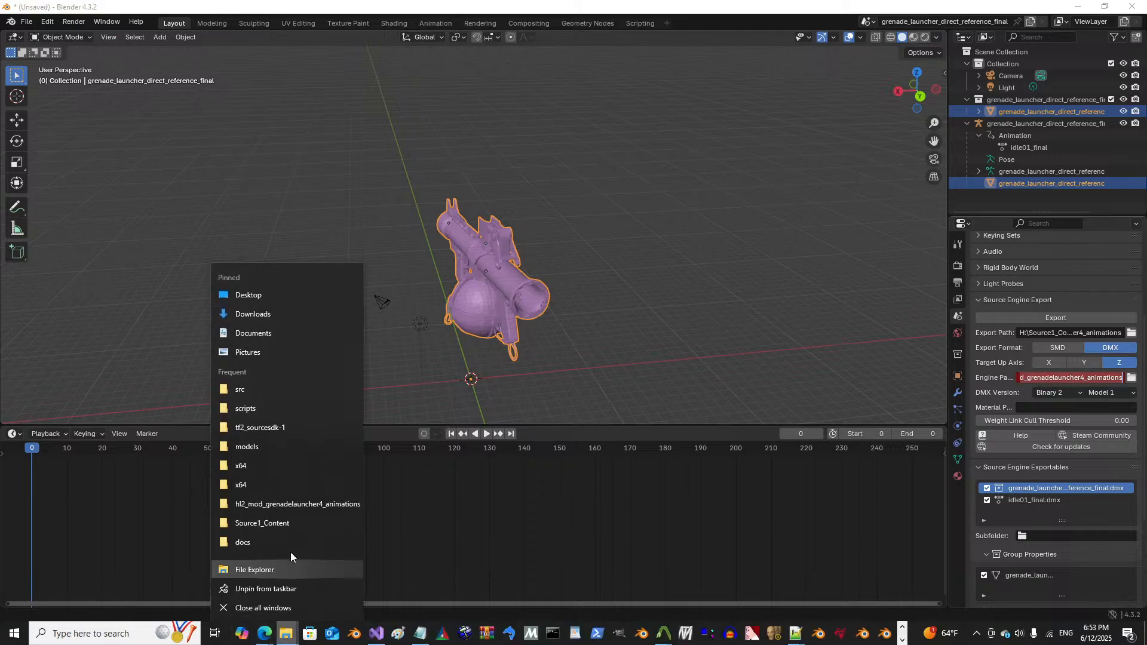
click(331, 573)
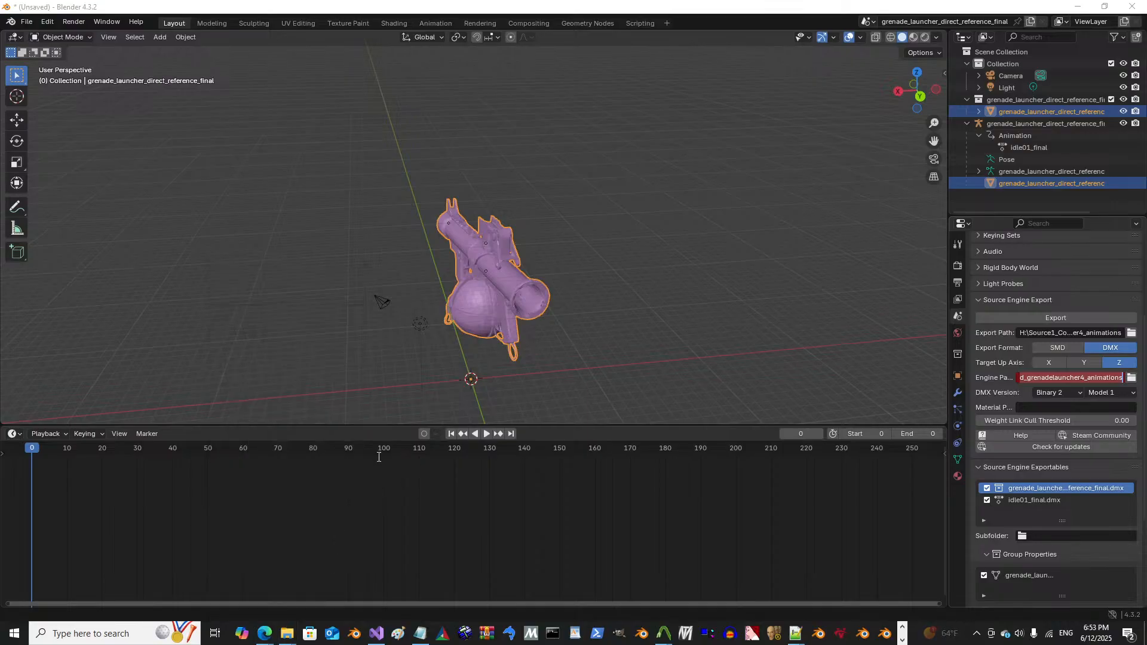
scroll(233, 466, down, 5)
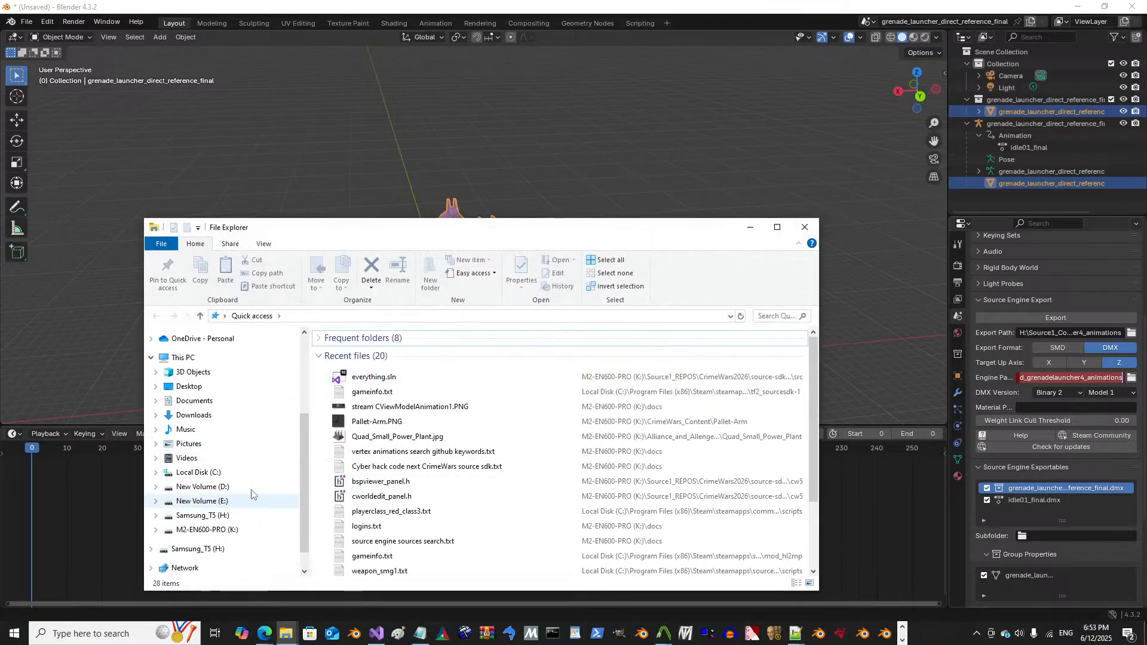
click(245, 473)
scroll(425, 463, down, 20)
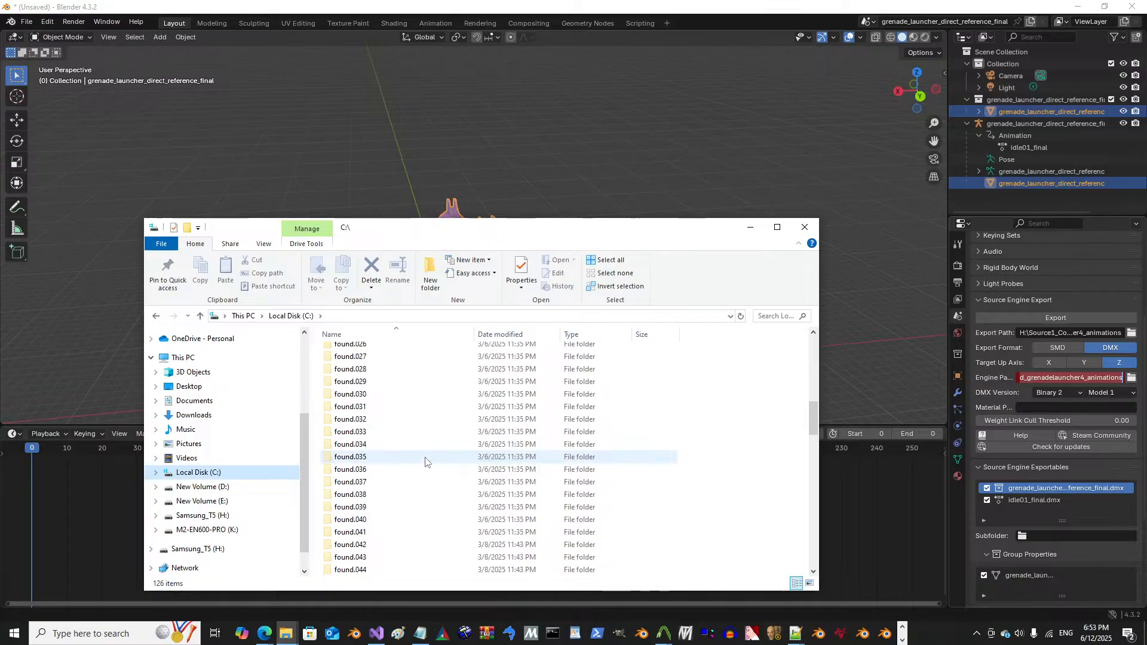
scroll(426, 466, down, 2)
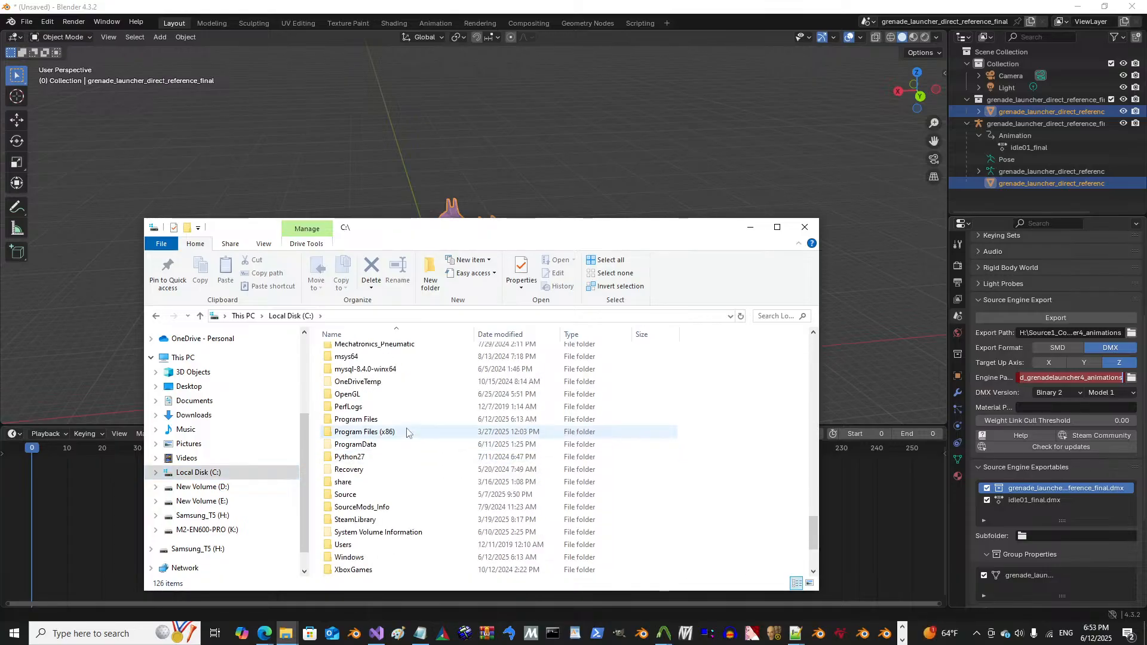
double_click(407, 431)
Step: Look through the Program Files (x86) folder for the Steam installation
scroll(418, 446, down, 7)
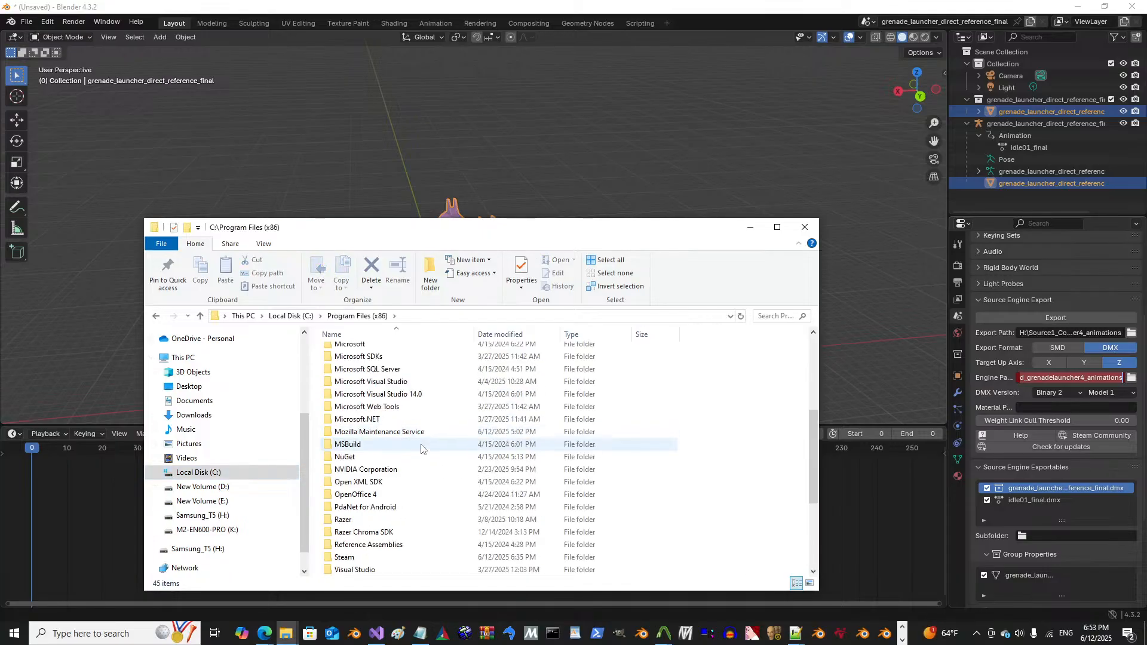
scroll(421, 448, down, 5)
scroll(412, 447, up, 3)
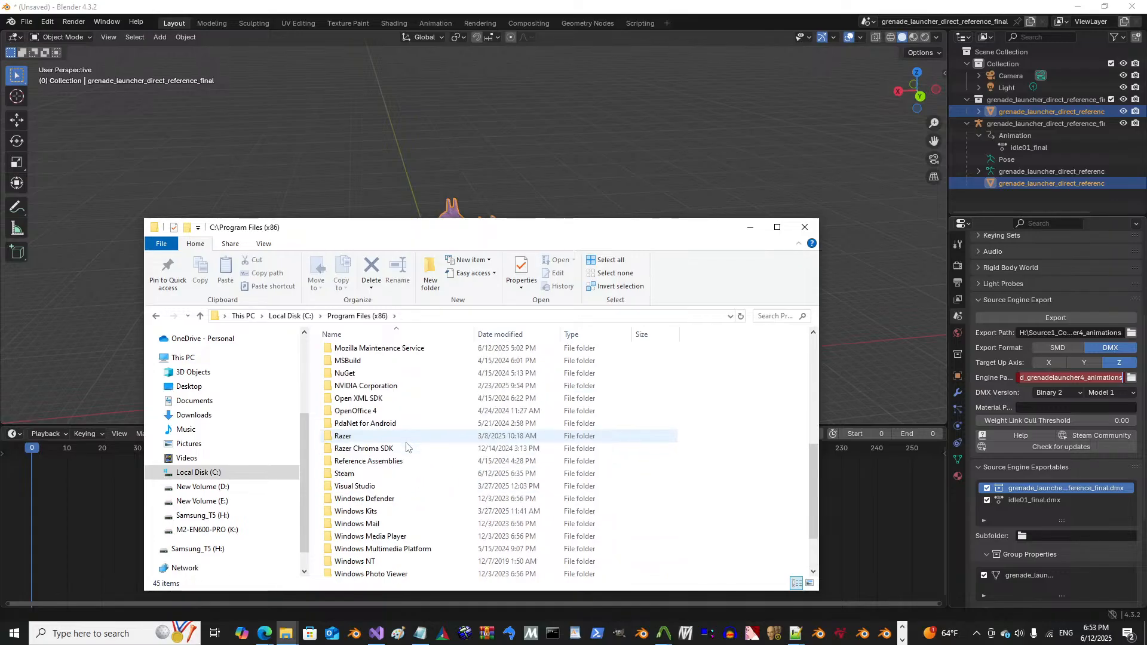
scroll(408, 448, down, 1)
scroll(440, 529, up, 1)
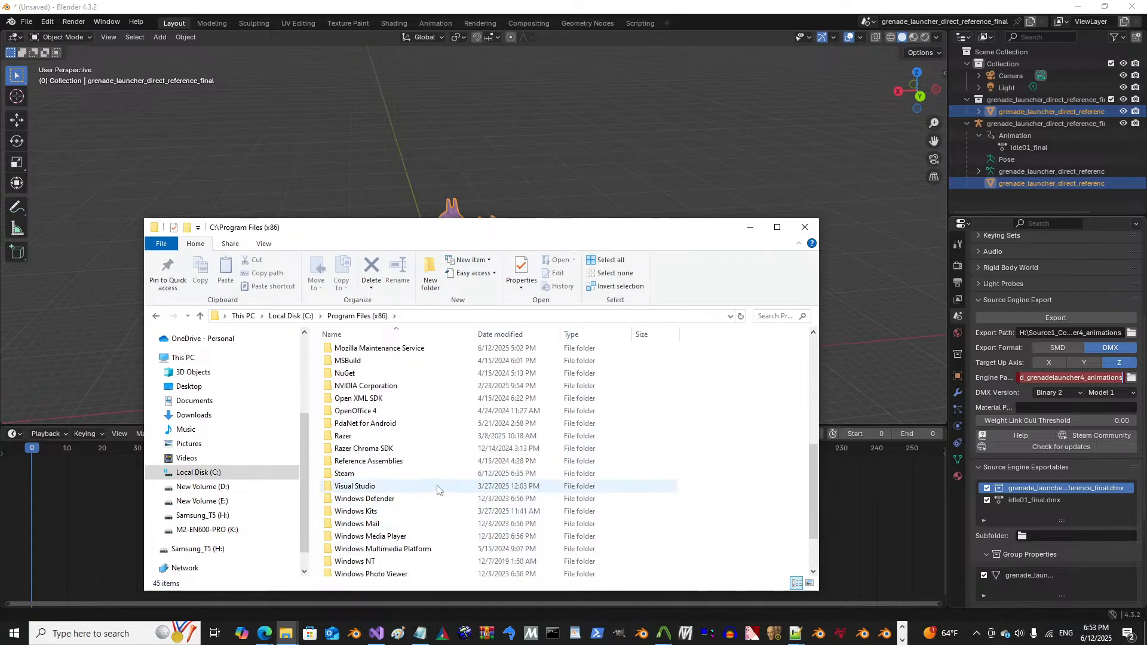
scroll(436, 487, up, 8)
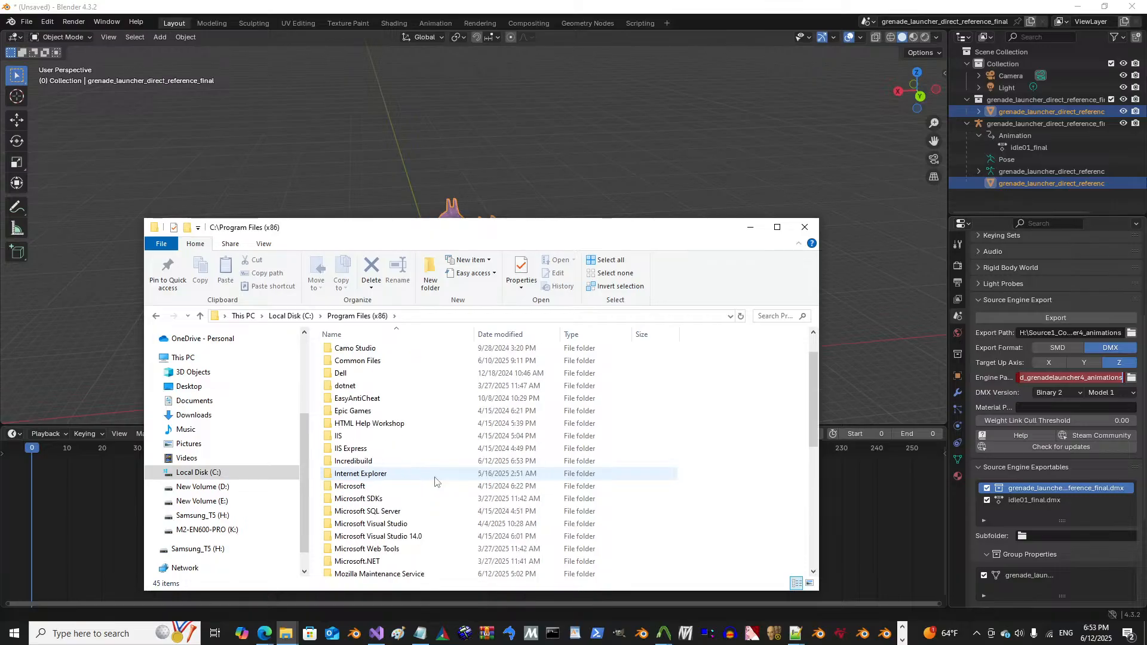
scroll(435, 481, down, 9)
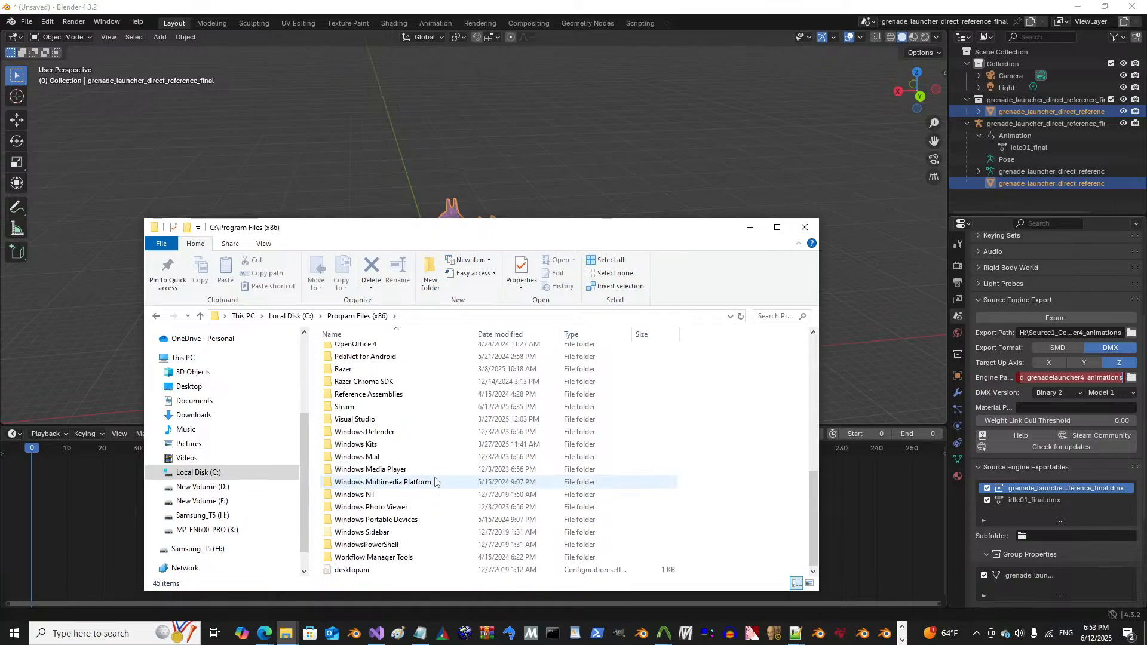
scroll(435, 481, up, 3)
scroll(435, 482, up, 3)
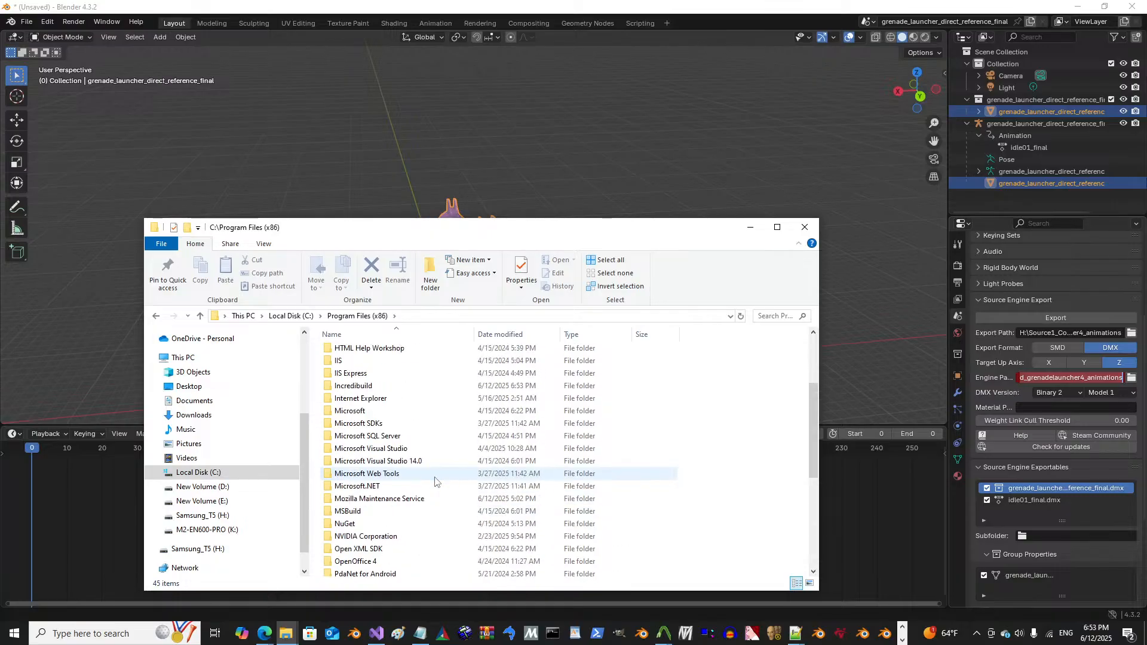
scroll(435, 482, down, 6)
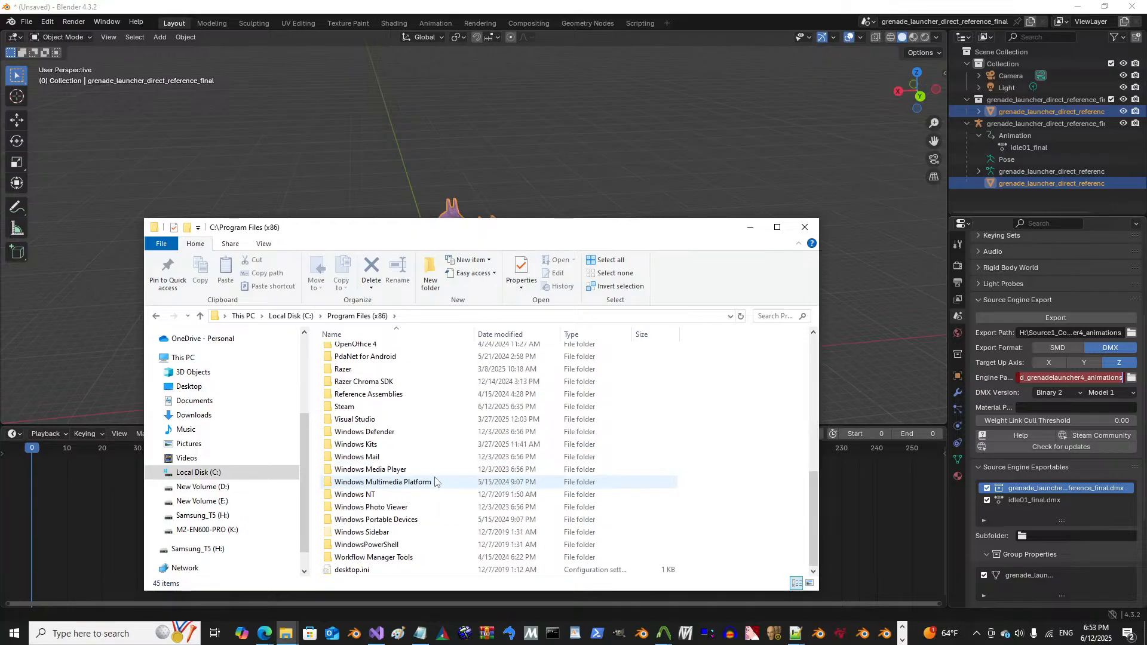
scroll(435, 482, up, 2)
scroll(424, 486, up, 5)
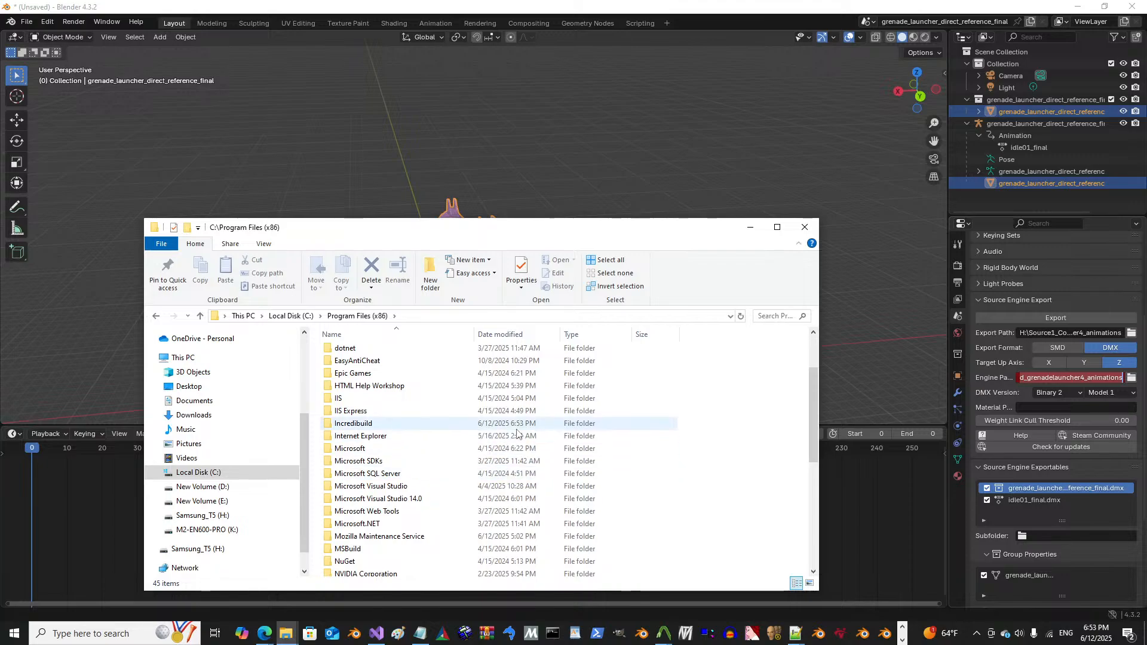
scroll(430, 487, down, 6)
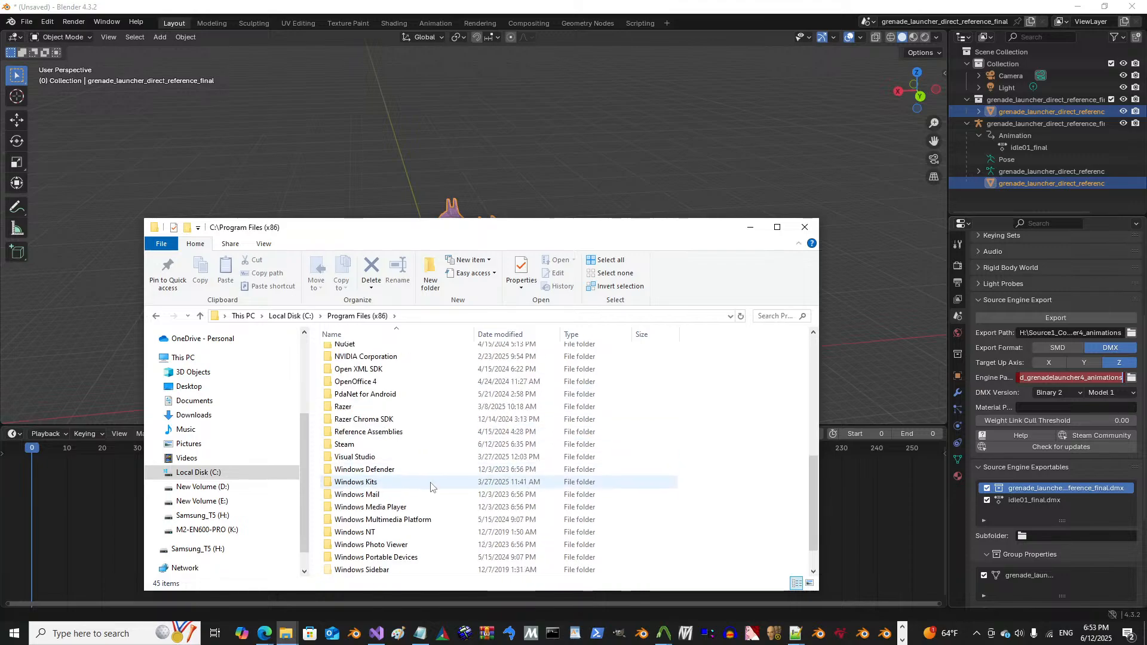
Step: Open Steam's steamapps folder, check its sourcemods subfolder and go to the common folder
double_click(428, 443)
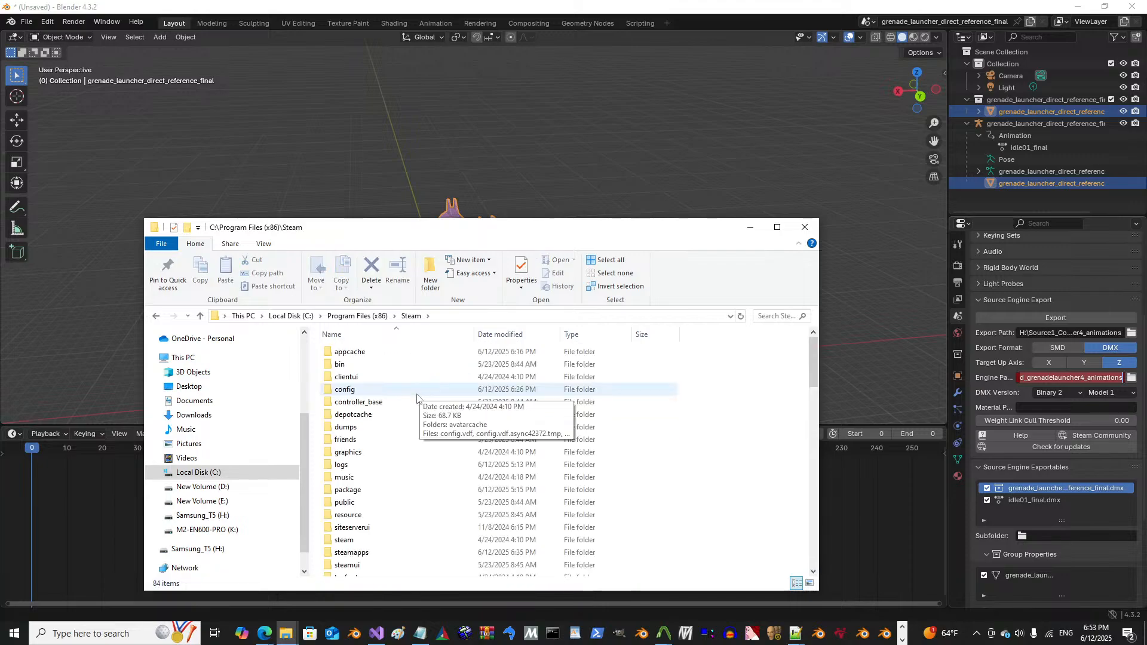
scroll(412, 430, down, 3)
double_click(416, 450)
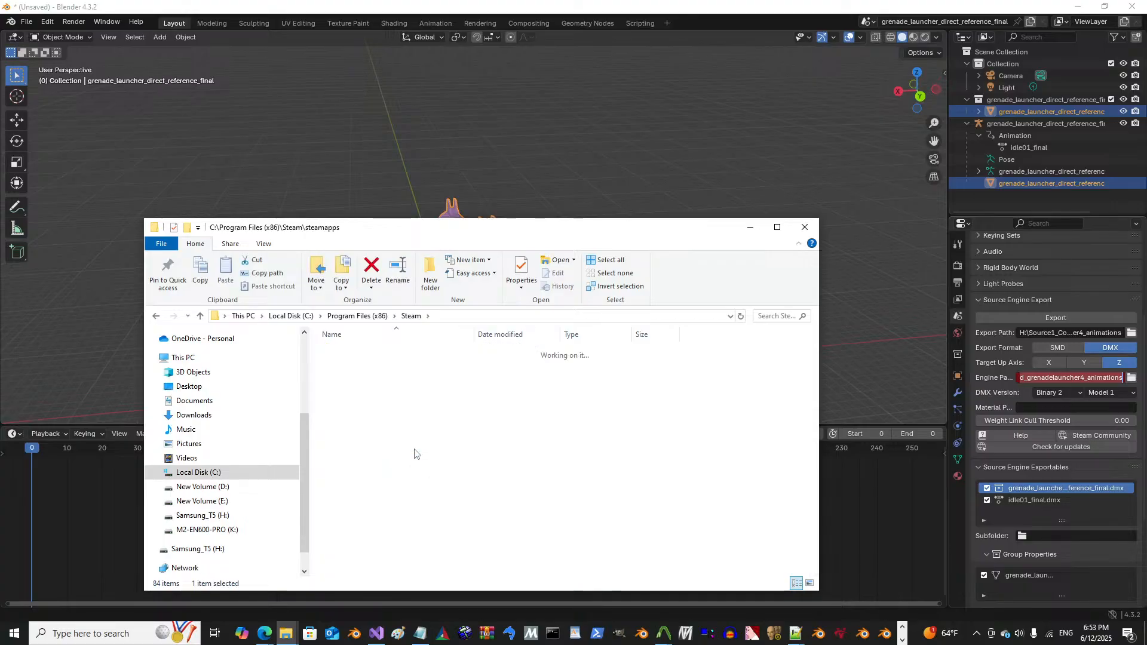
double_click(399, 393)
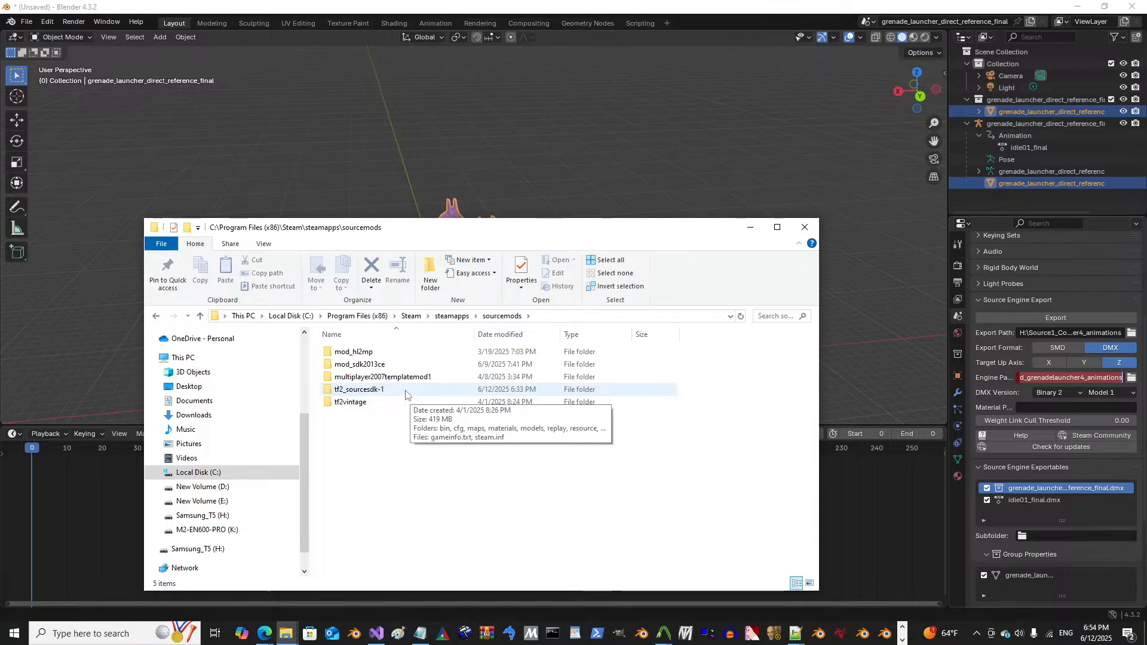
click(452, 315)
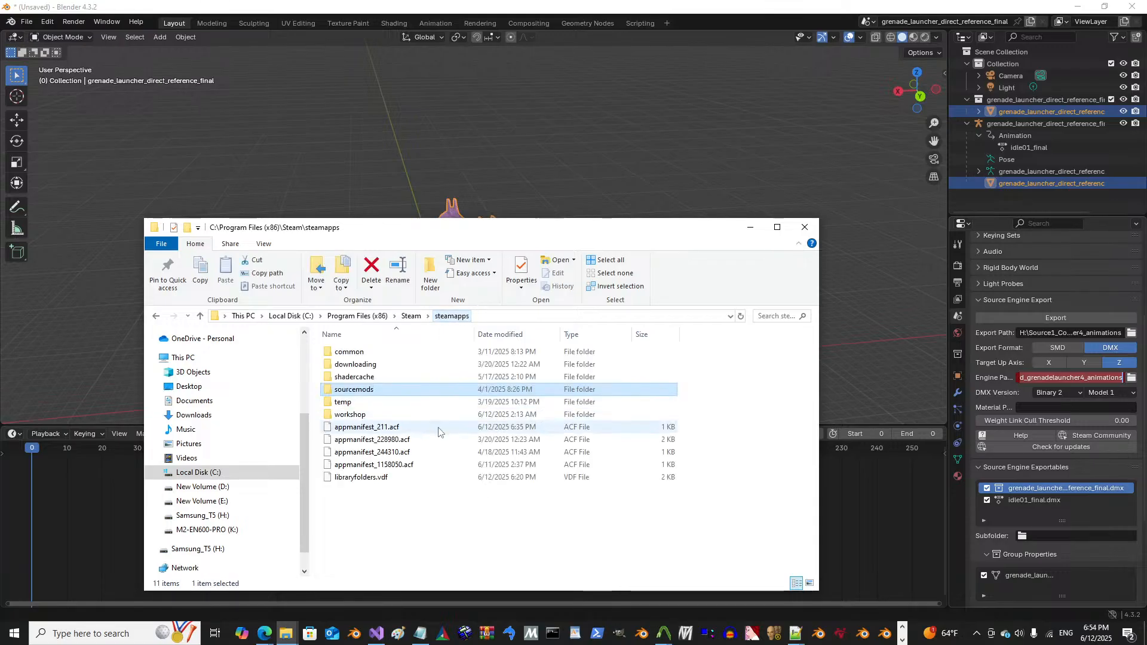
double_click(407, 352)
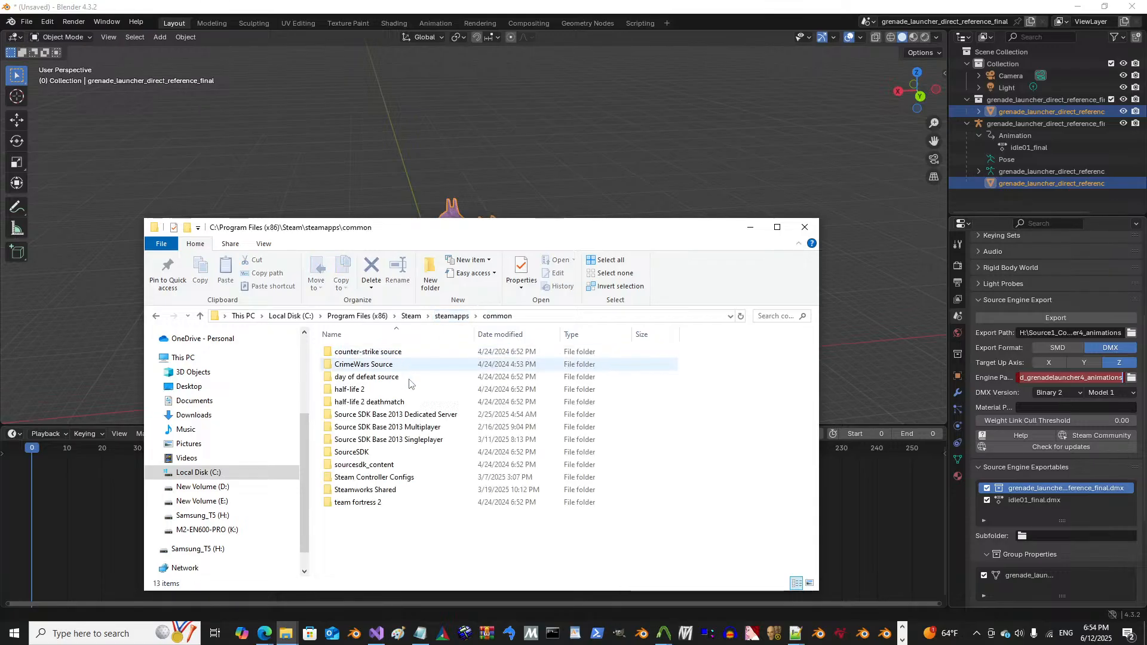
Step: Open the Source SDK Base 2013 Multiplayer folder and copy its address
click(440, 430)
double_click(446, 417)
key(alt+Left)
double_click(434, 428)
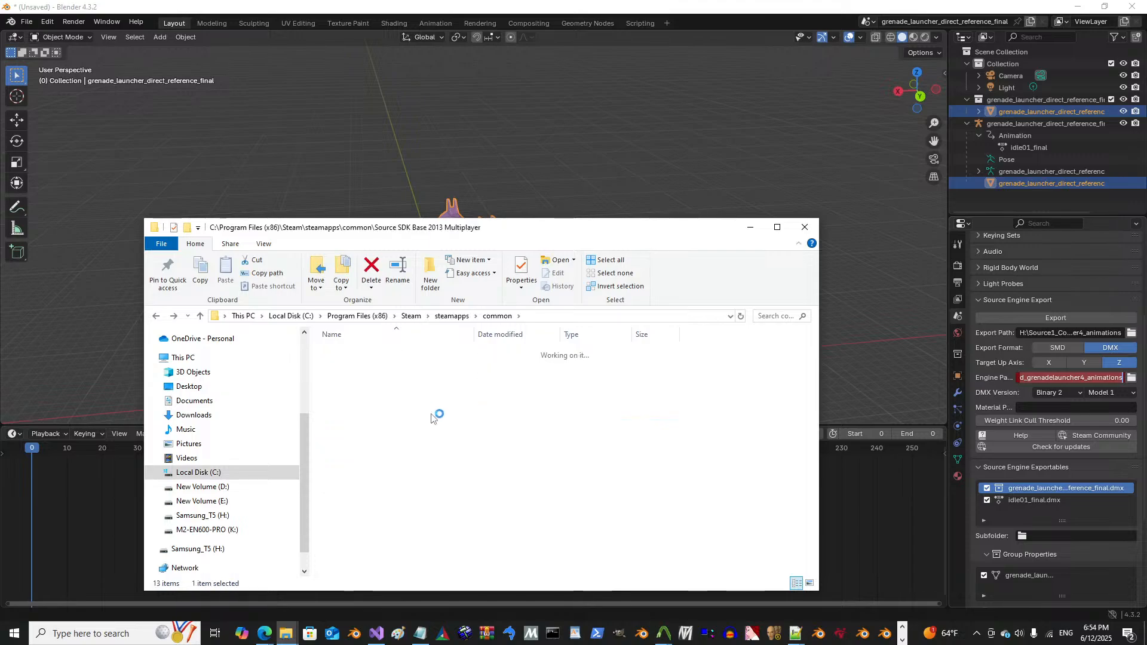
click(654, 316)
right_click(656, 317)
click(685, 359)
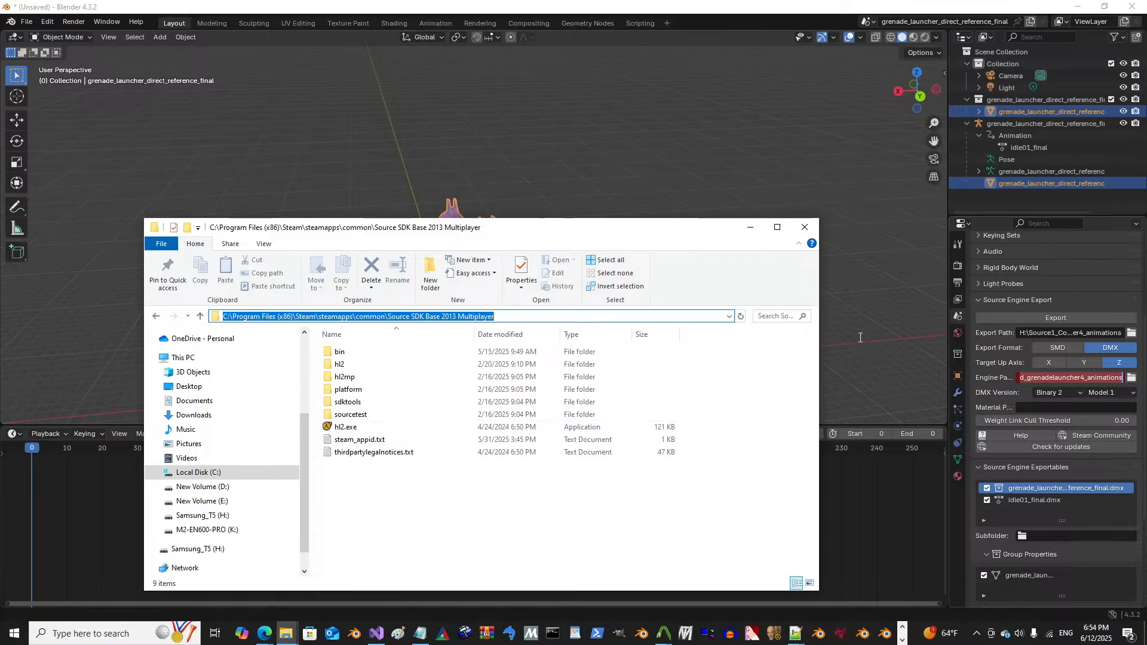
Step: Set the Engine Path to the copied address C:\Program Files (x86)\Steam\steamapps\common\Source SDK Base 2013 Multiplayer
click(1112, 385)
click(1107, 377)
click(1058, 377)
mouse_move(1058, 377)
mouse_down()
mouse_move(982, 378)
mouse_move(1059, 379)
mouse_up()
click(1032, 378)
key(ctrl+a)
key(ctrl+v)
click(1054, 329)
click(1052, 331)
click(1063, 378)
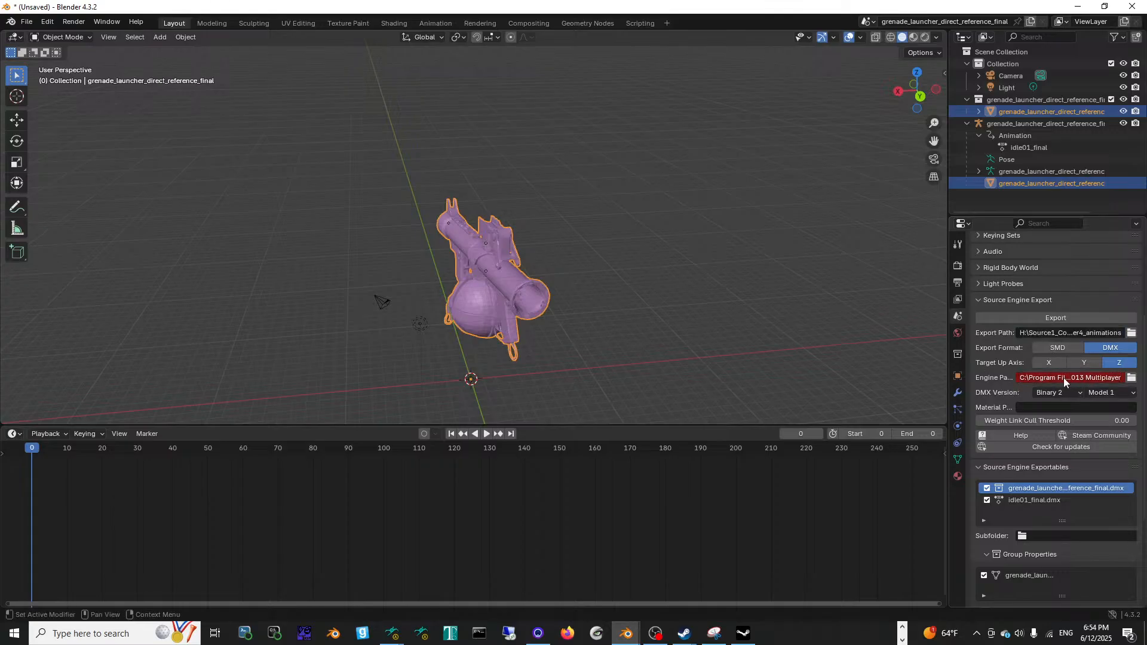
Step: Check the full text of the Engine Path and compare it with the Export Path entry
click(1071, 380)
drag(1055, 378, 1025, 378)
click(1039, 378)
click(1046, 336)
click(1051, 334)
click(1048, 378)
click(1061, 378)
click(1068, 378)
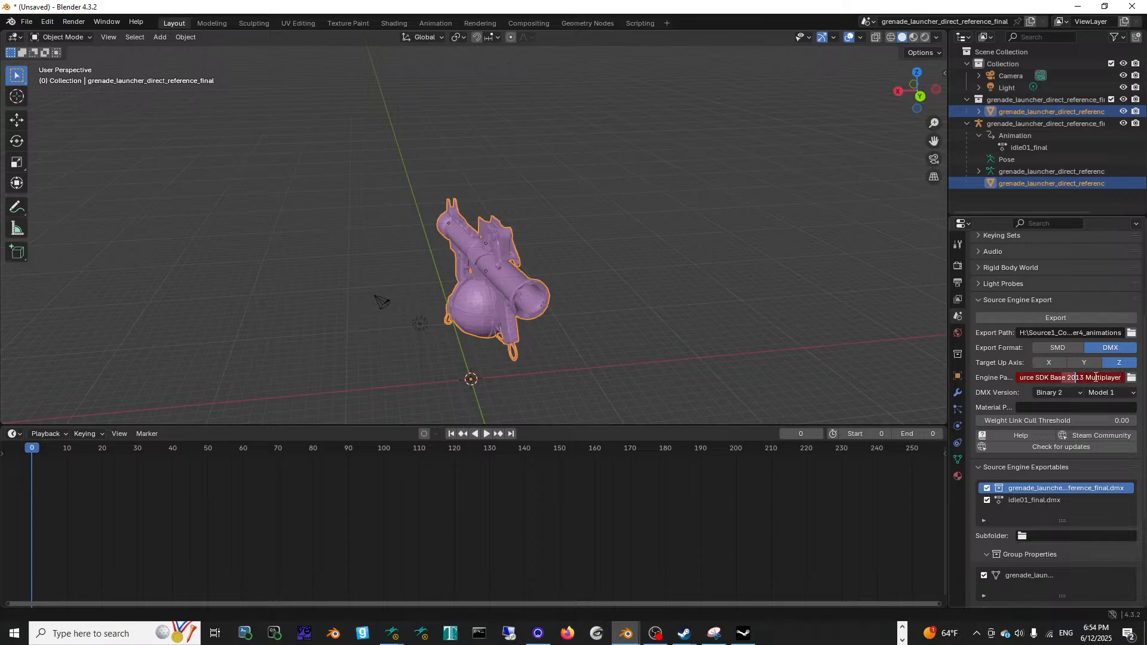
drag(1113, 378, 991, 382)
click(1056, 378)
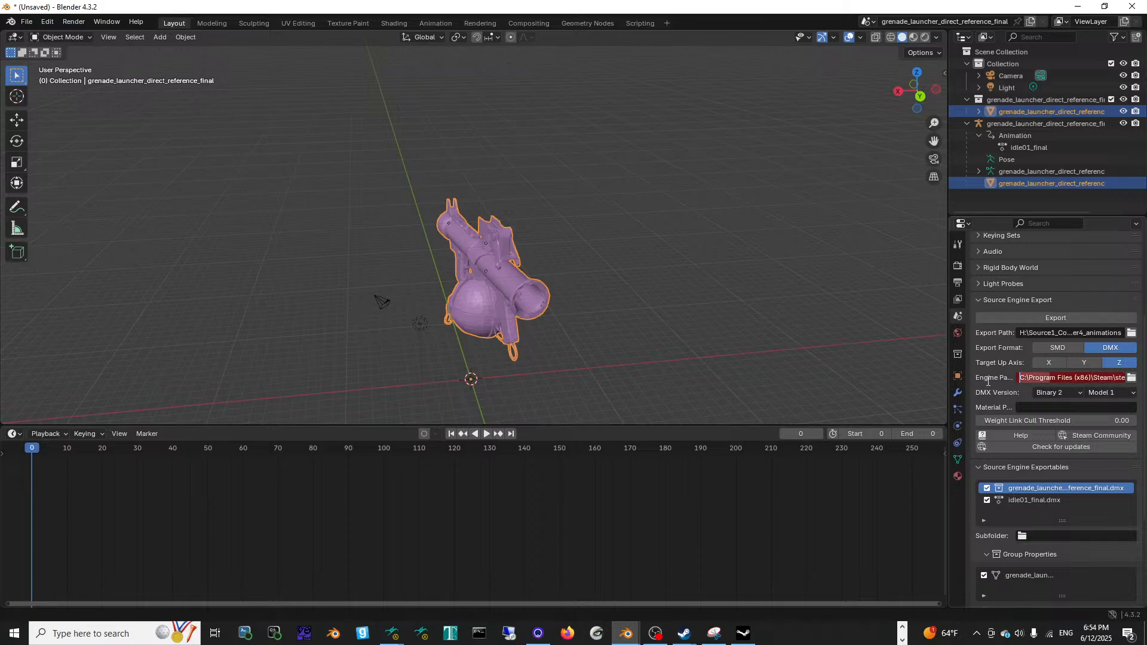
click(1034, 332)
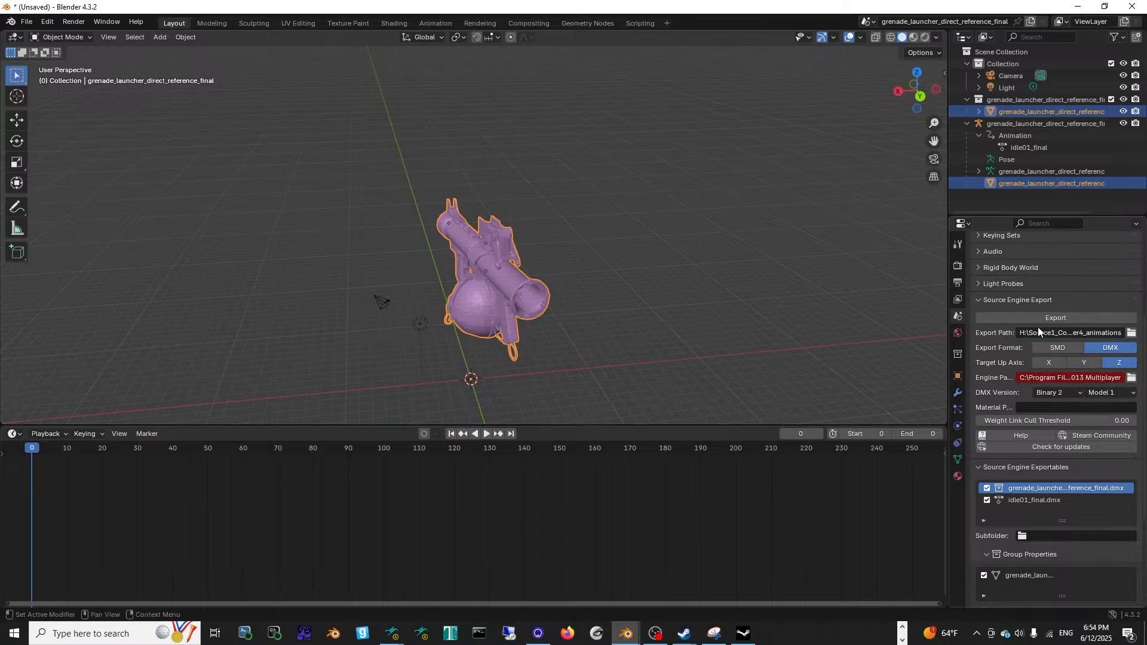
click(1034, 332)
click(1080, 380)
click(1030, 377)
drag(1030, 377, 1135, 382)
click(1051, 377)
click(1079, 377)
click(995, 378)
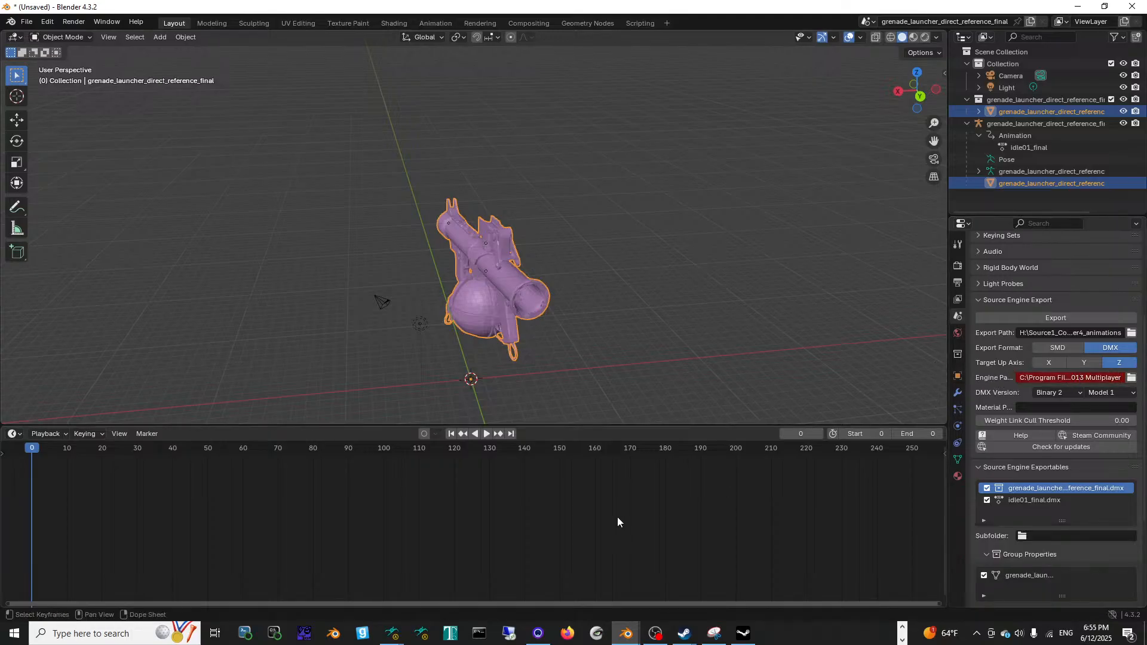
Step: Open the bin folder of Source SDK Base 2013 Multiplayer in File Explorer and select its full address
key(alt+Tab)
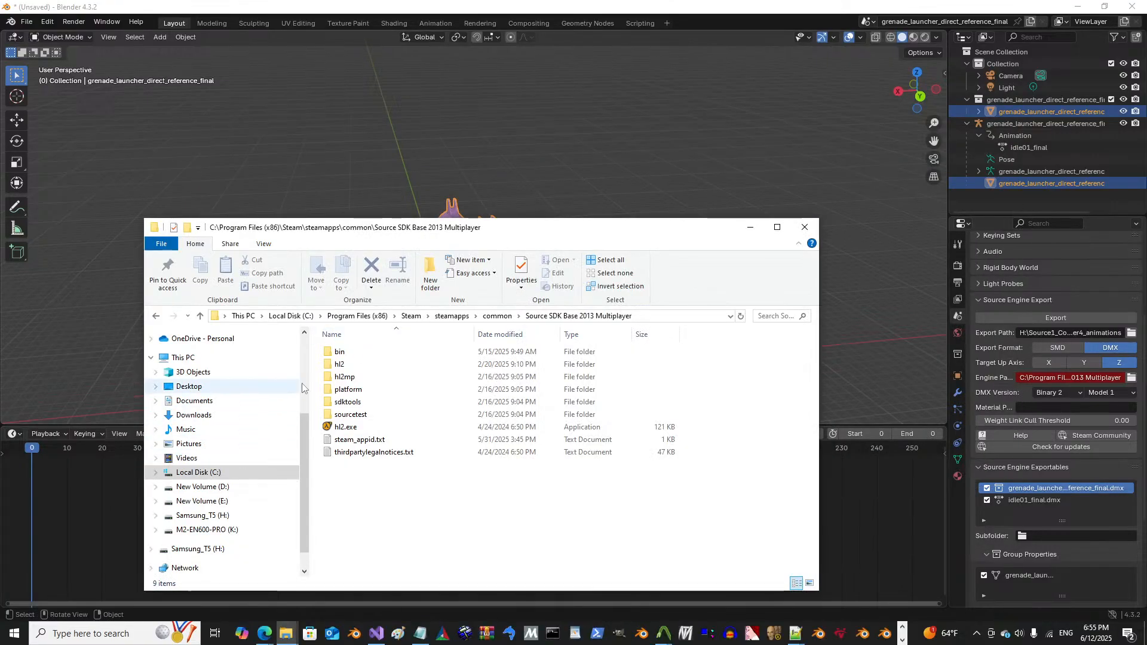
double_click(357, 352)
scroll(456, 469, down, 10)
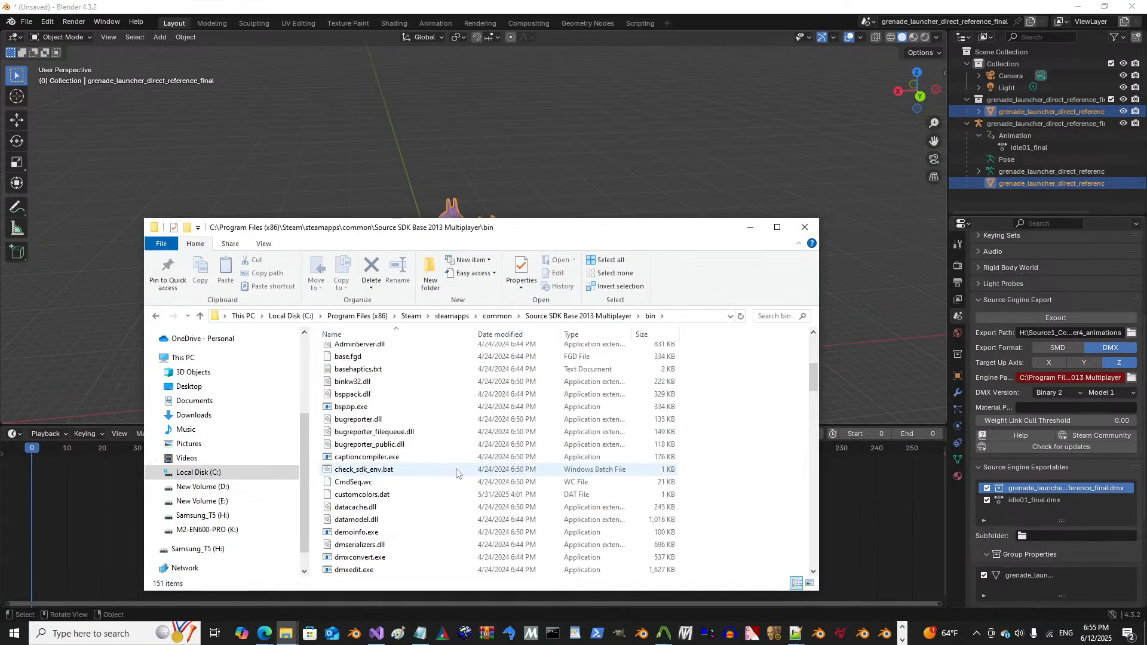
click(696, 316)
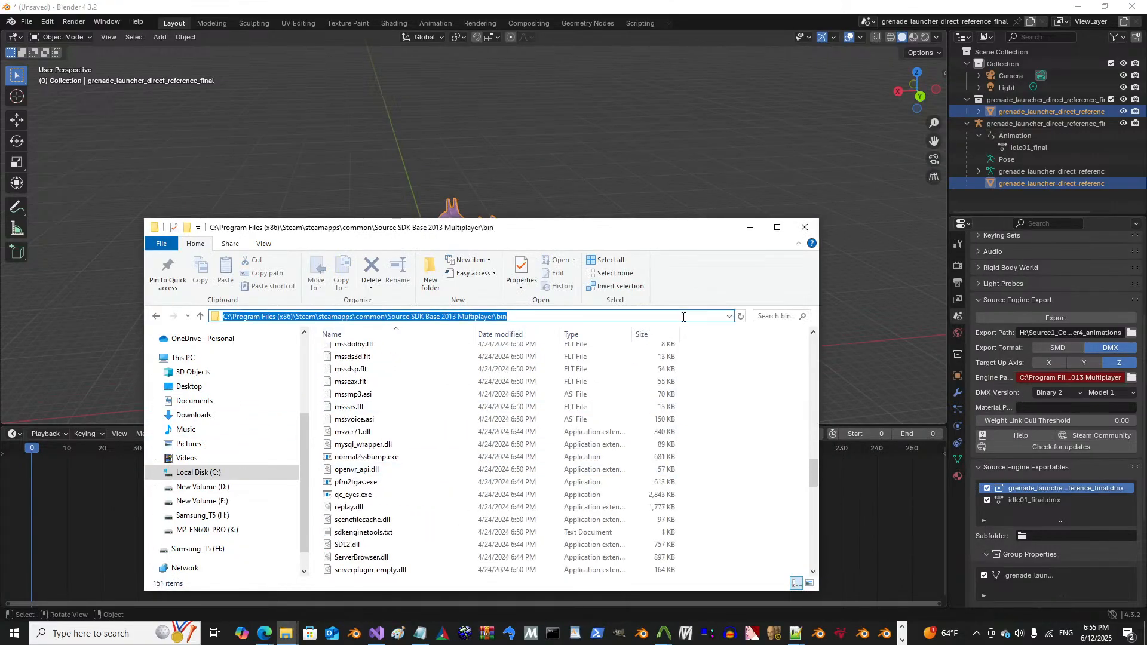
Step: Set the Engine Path to C:\Program Files (x86)\Steam\steamapps\common\Source SDK Base 2013 Multiplayer\bin
click(1069, 377)
key(ctrl+a)
text(SDK Base 2013 Multiplayer\bin)
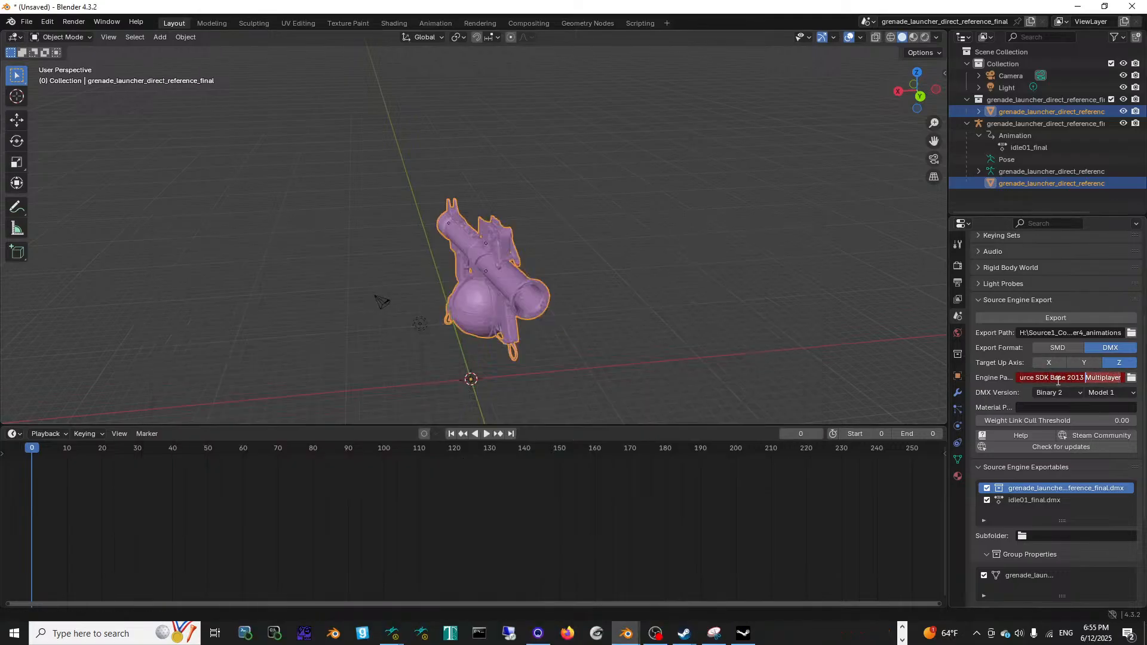
key(Return)
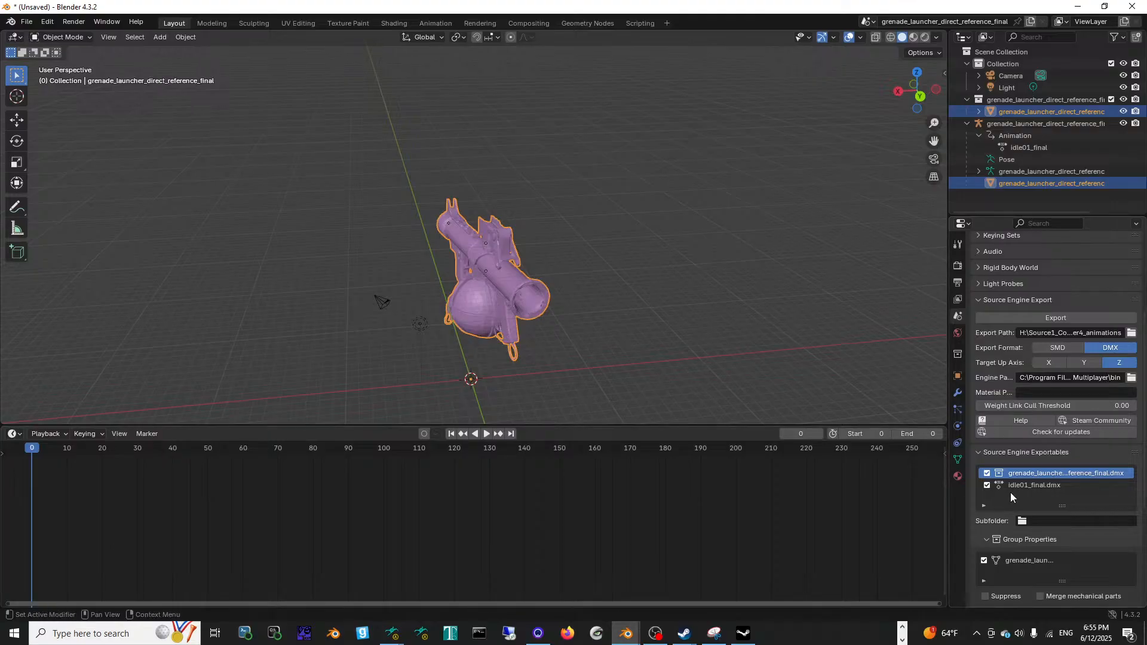
Step: Open the Game Path of the Source Engine QC Compiles for editing and bring up a new File Explorer window
scroll(1055, 485, down, 3)
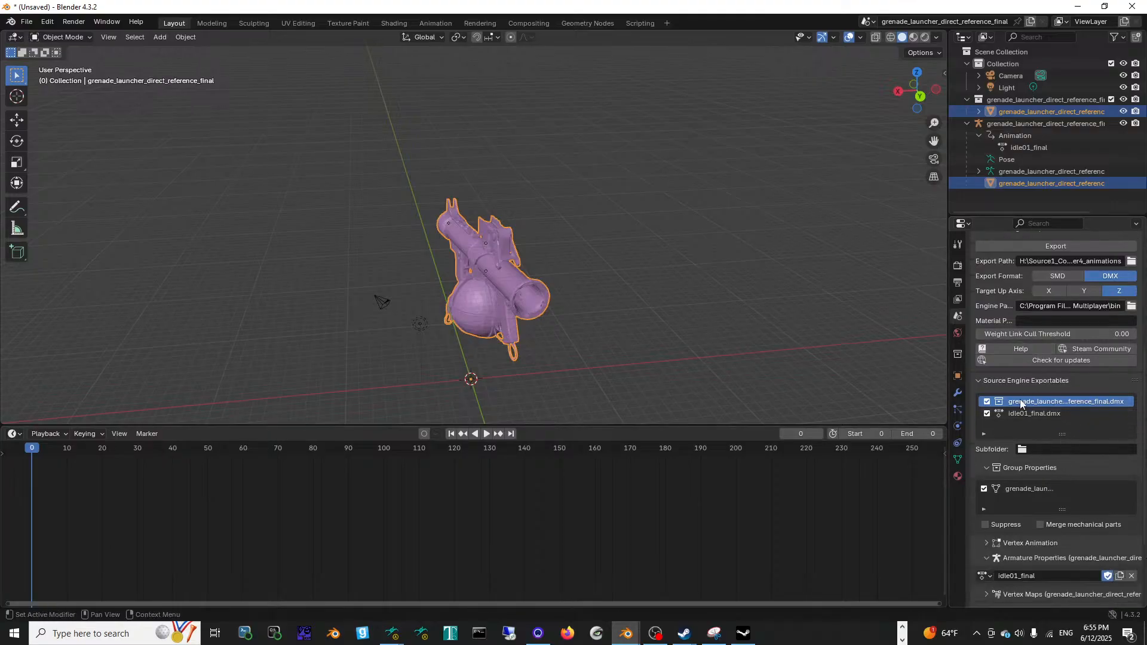
scroll(1013, 424, down, 5)
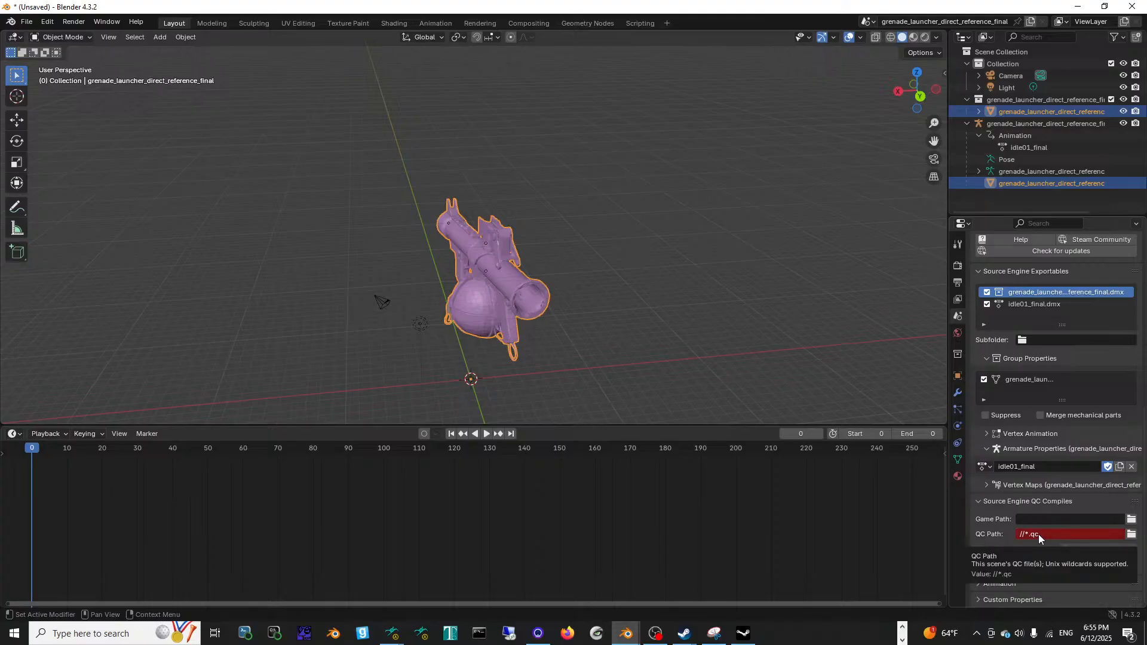
click(1038, 517)
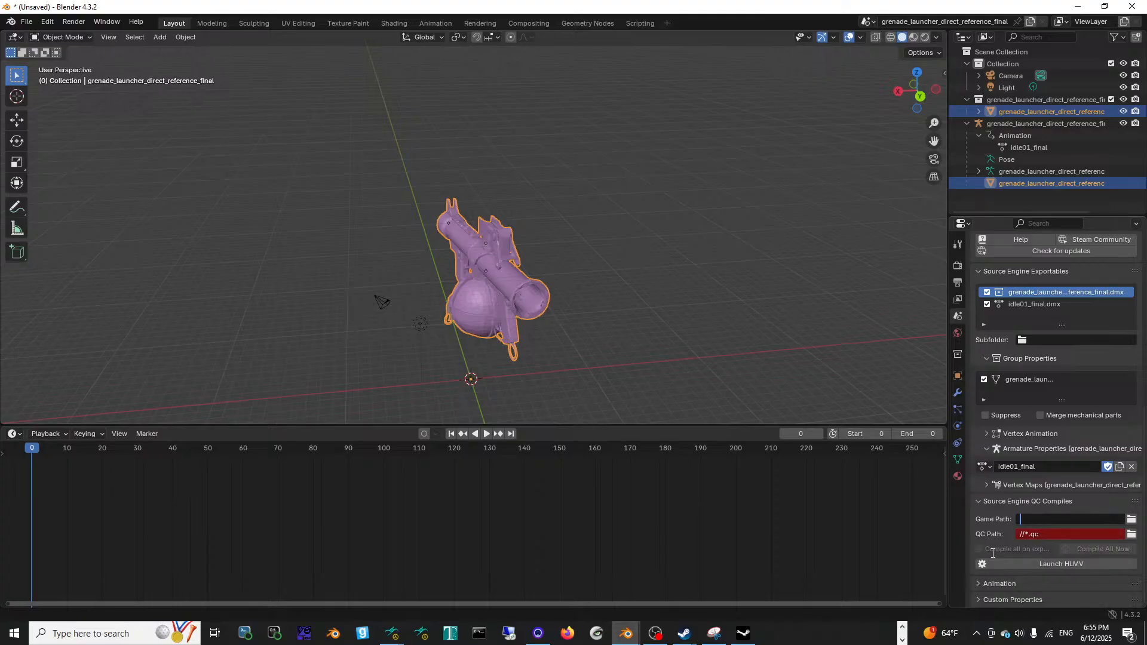
click(903, 637)
mouse_move(287, 634)
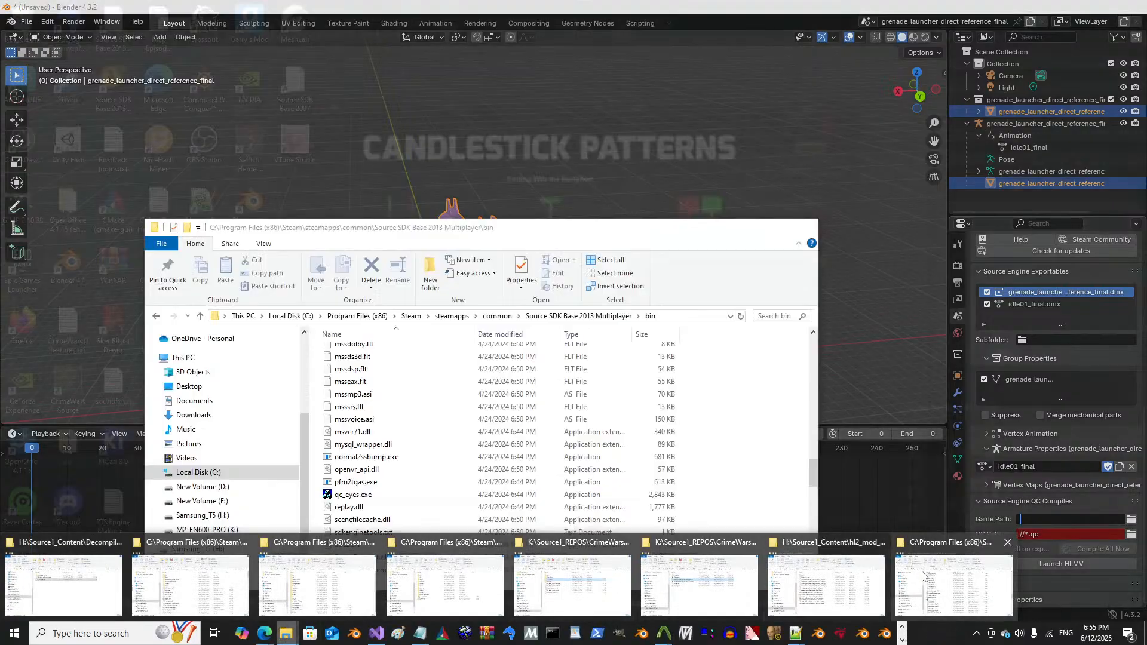
click(923, 573)
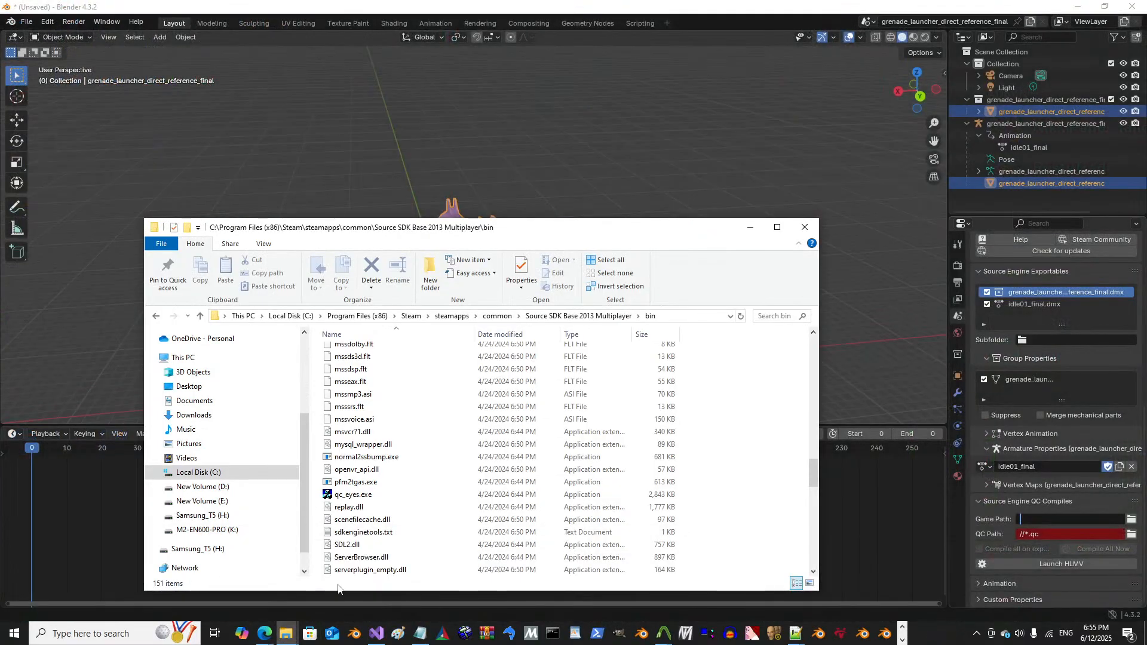
right_click(287, 637)
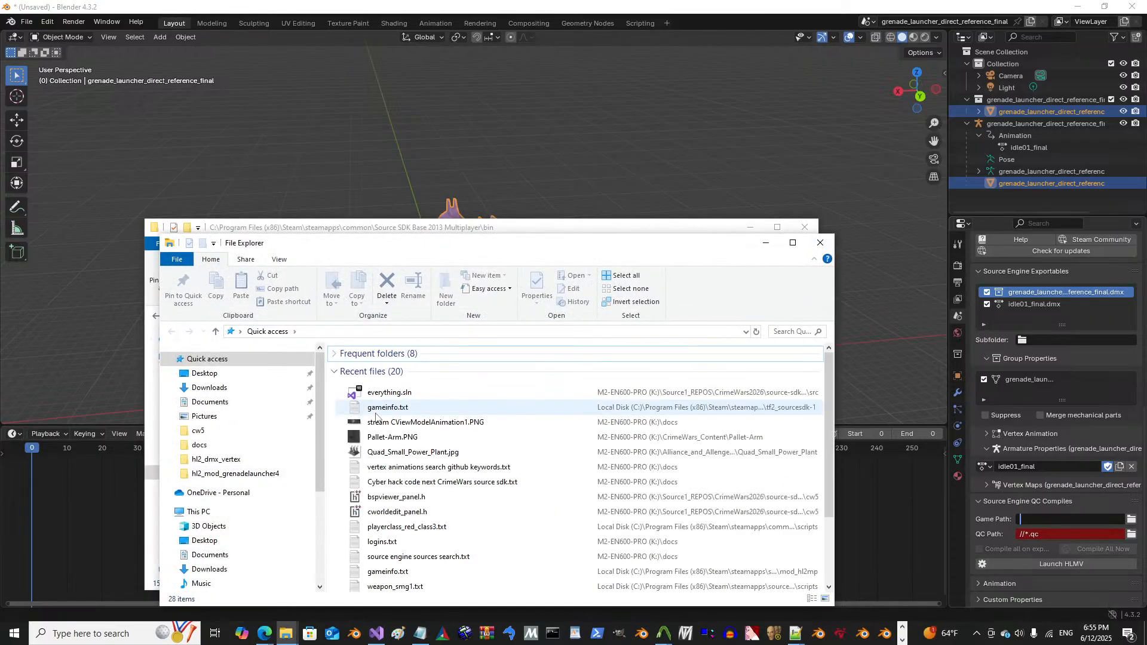
Step: Browse to the folder K:\SteamLibrary\steamapps\sourcemods\CrimeWarsTest1\models\weapons
click(360, 331)
text(K:\)
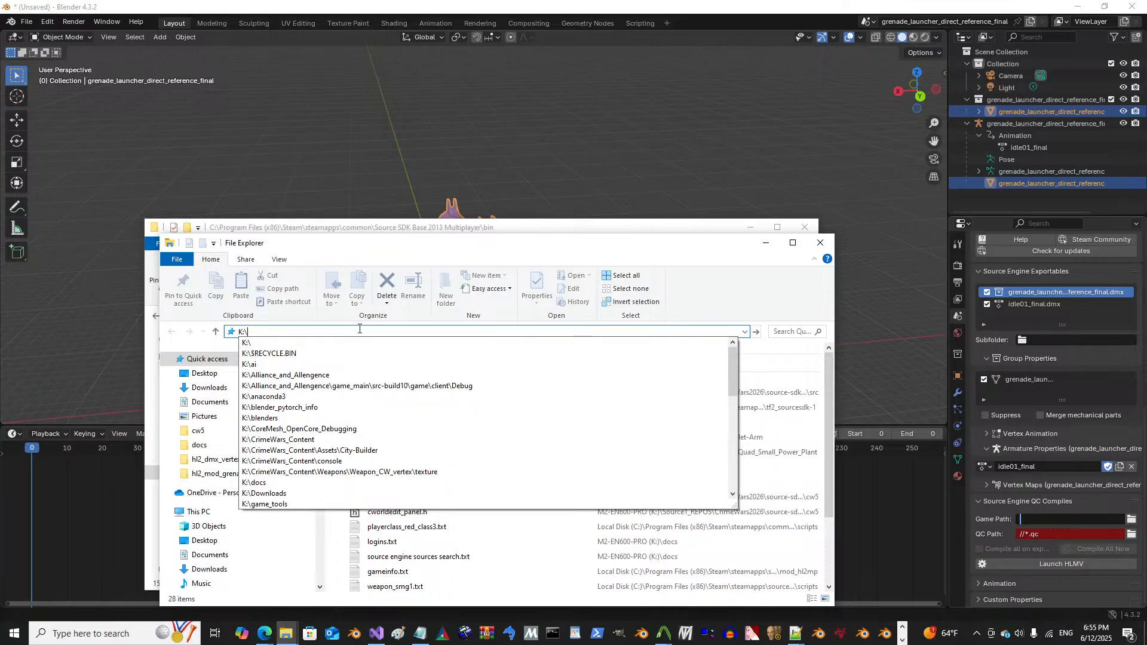
text(Stea)
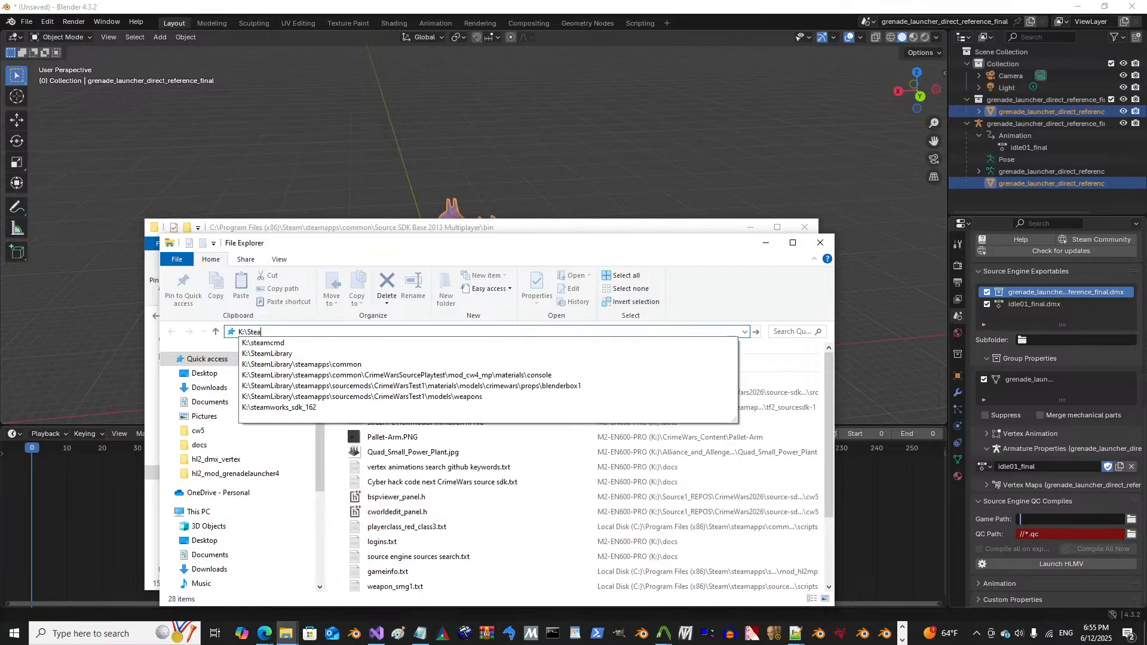
key(Down)
key(Down)
key(Down)
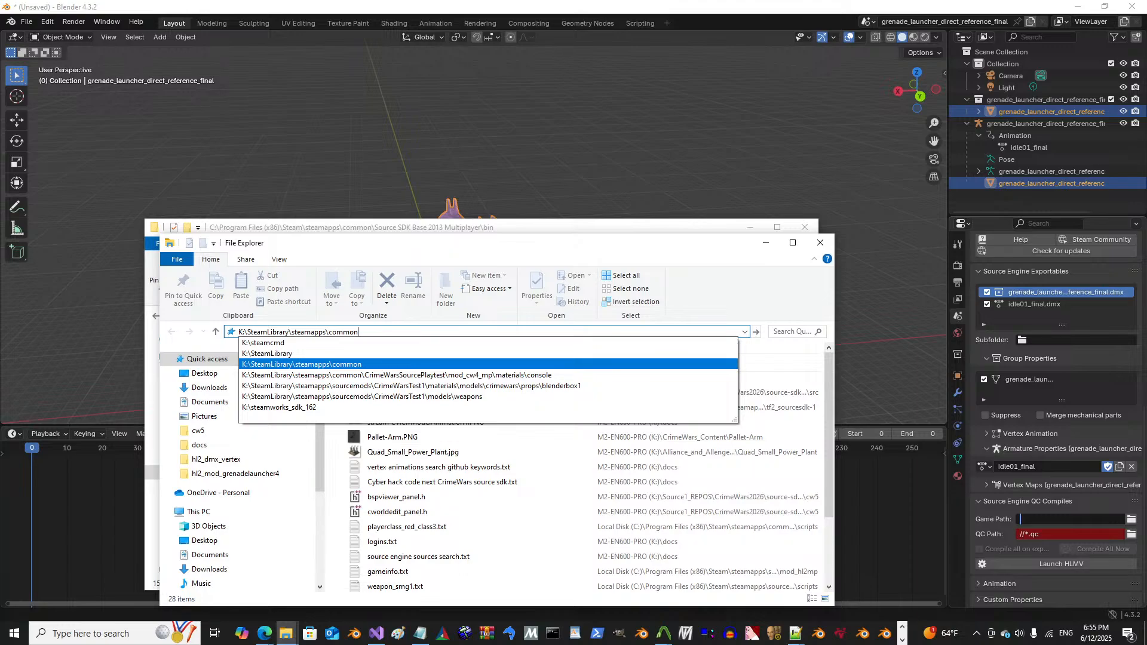
key(BackSpace)
key(BackSpace)
key(BackSpace)
key(BackSpace)
key(BackSpace)
key(BackSpace)
text(so)
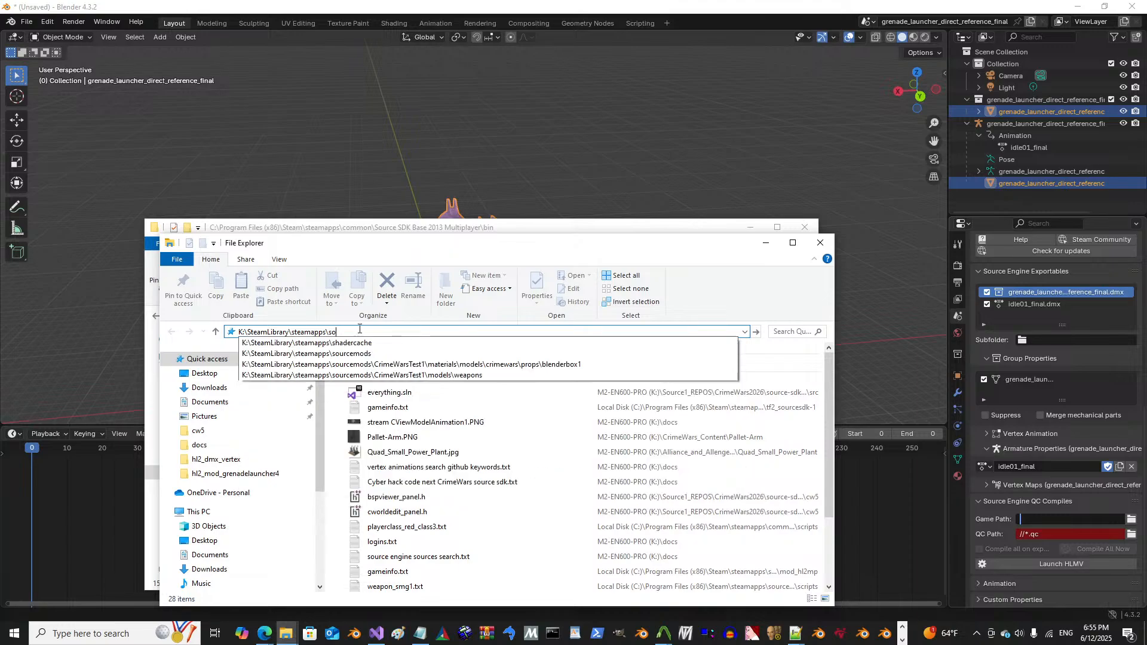
key(Down)
key(Down)
key(Down)
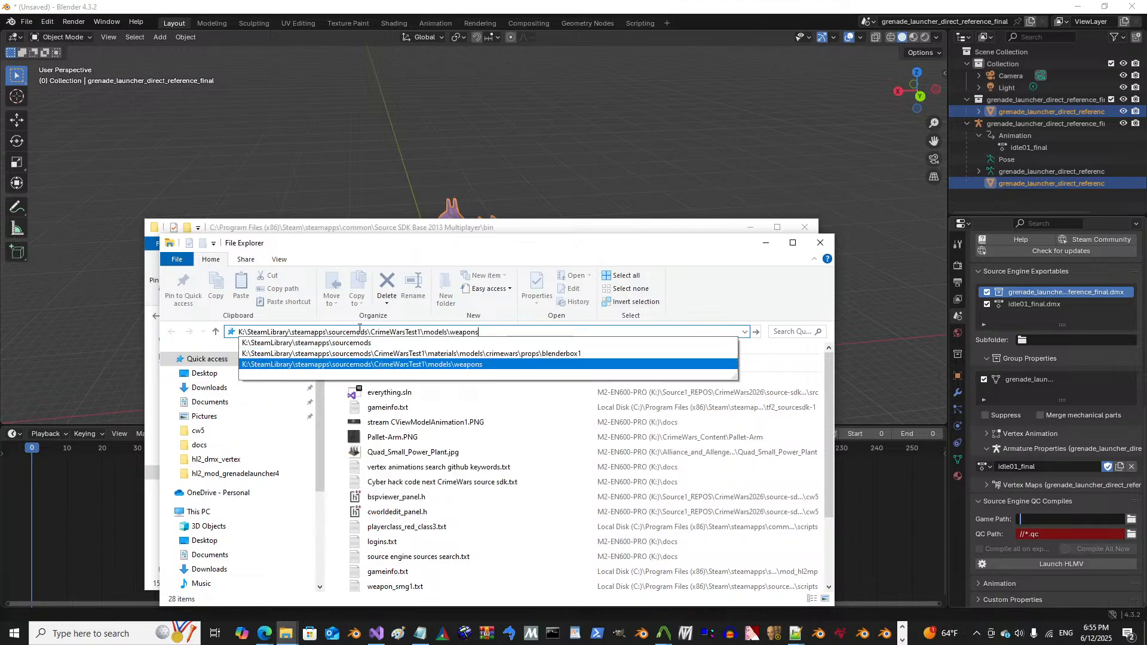
key(BackSpace)
text(s)
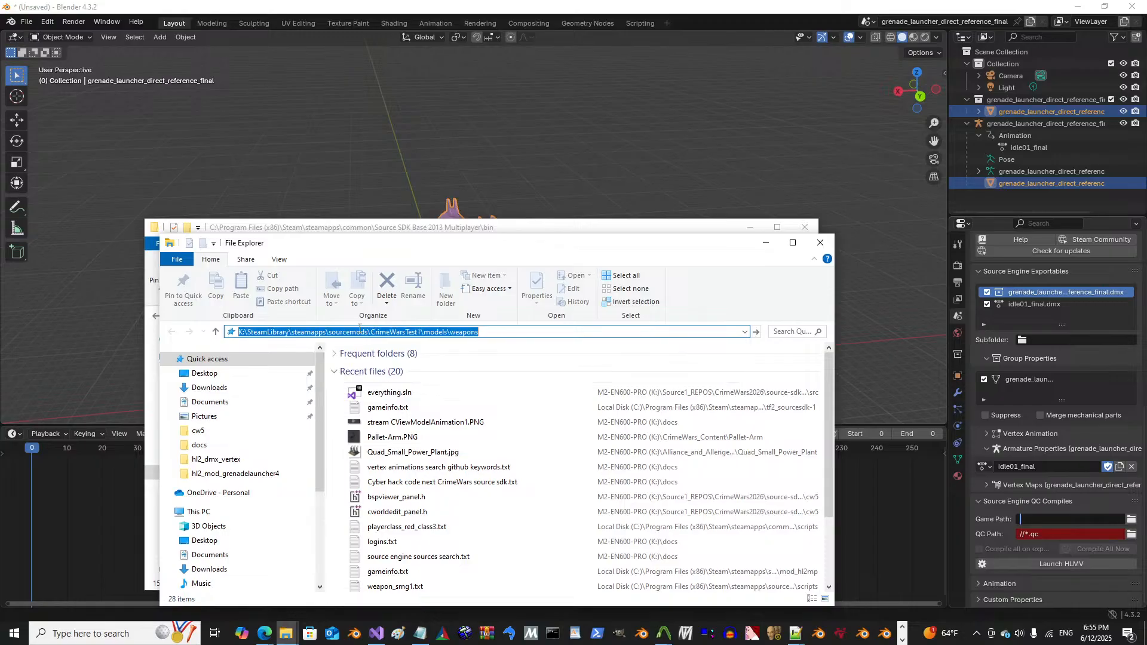
key(Return)
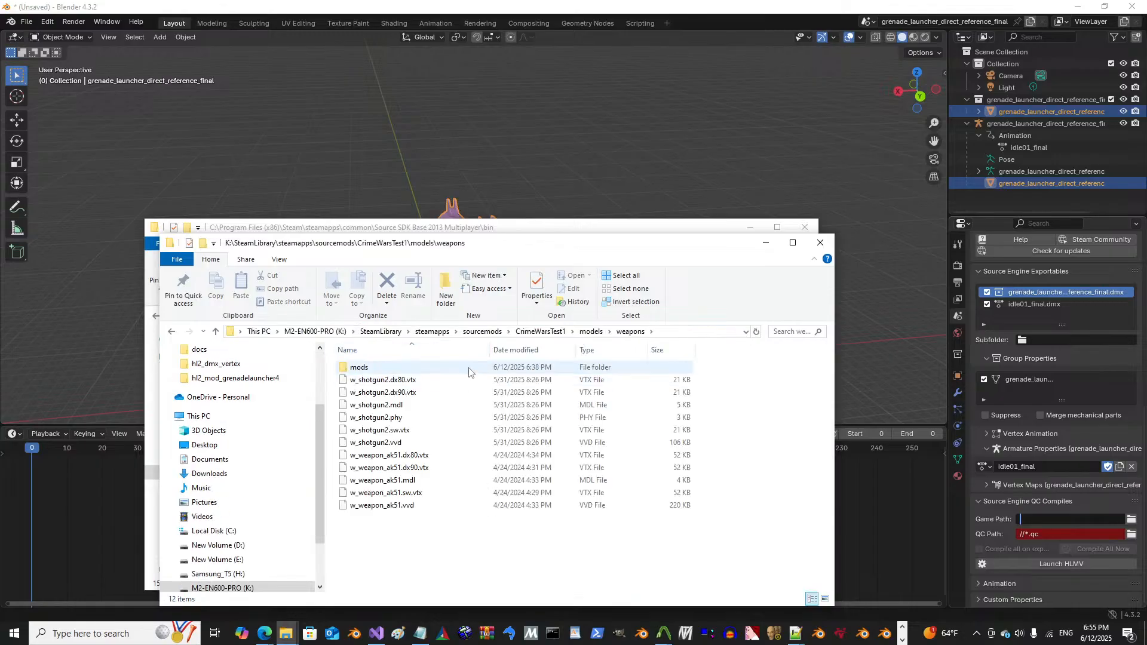
Step: Copy the mod's root path from the folder address and set the Game Path to K:\SteamLibrary\steamapps\sourcemods\CrimeWarsTest1
click(684, 333)
drag(430, 332, 238, 333)
right_click(293, 332)
click(345, 372)
double_click(522, 370)
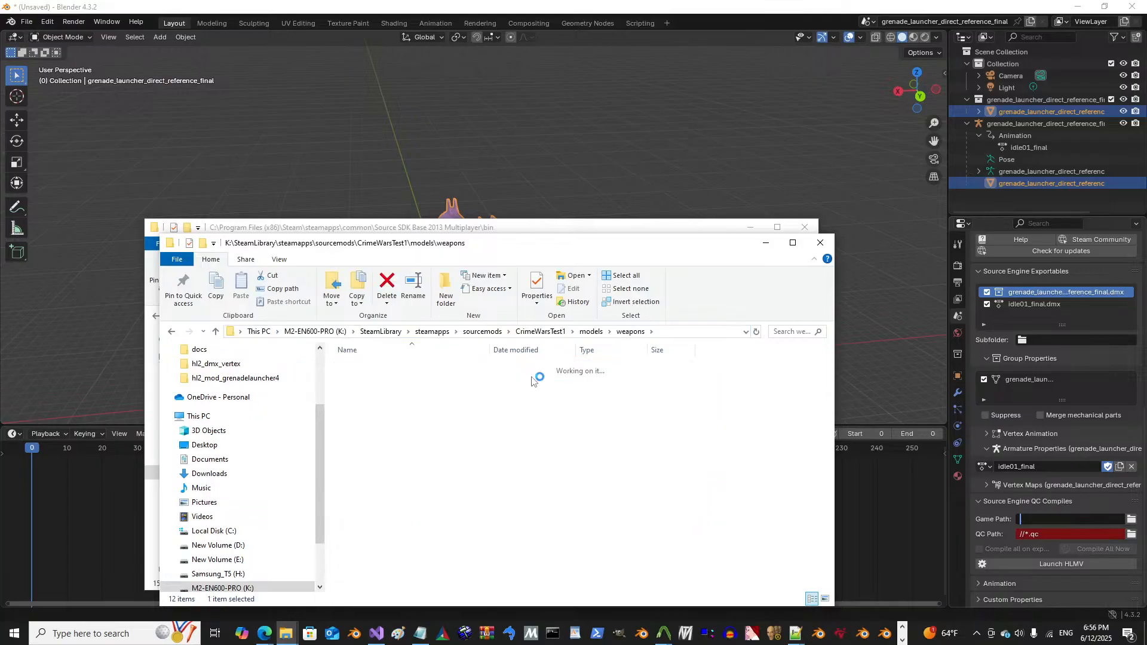
click(1056, 522)
key(ctrl+v)
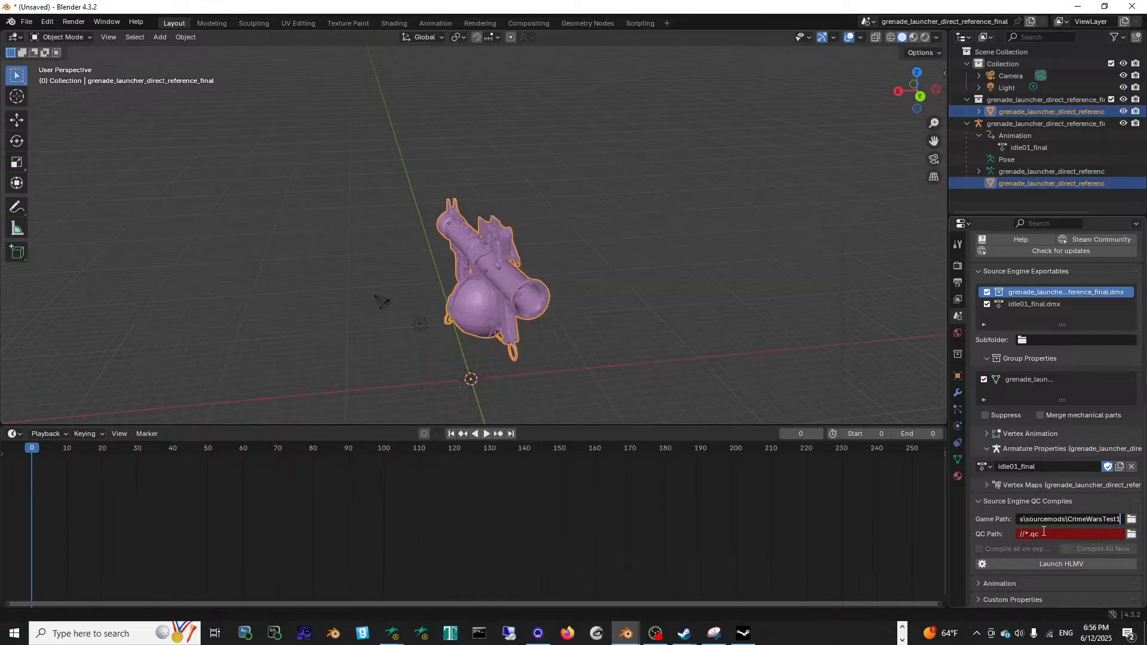
key(Return)
Step: Open the QC Path for editing and switch to the Crowbar window holding the grenade launcher compile settings
click(1038, 533)
click(902, 628)
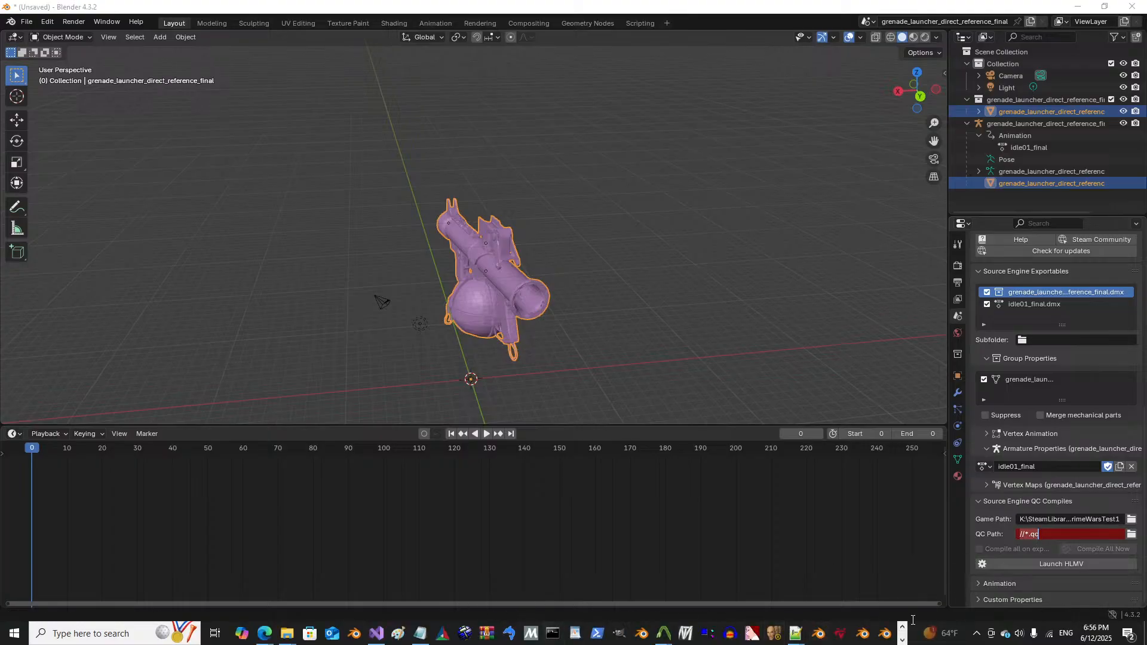
click(903, 640)
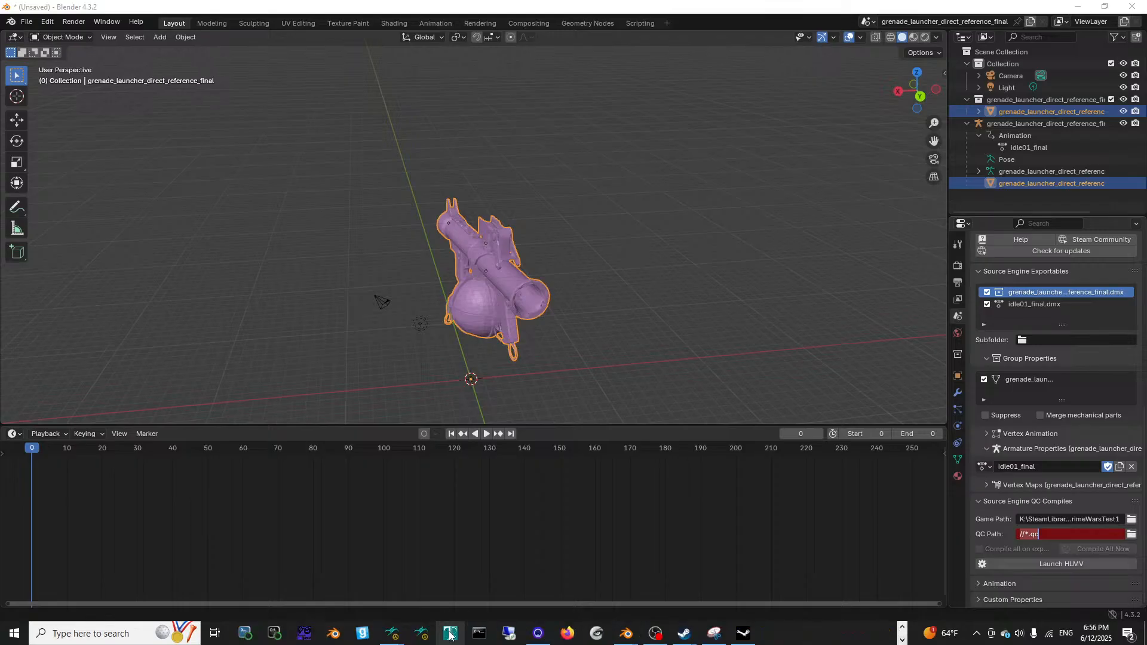
click(904, 629)
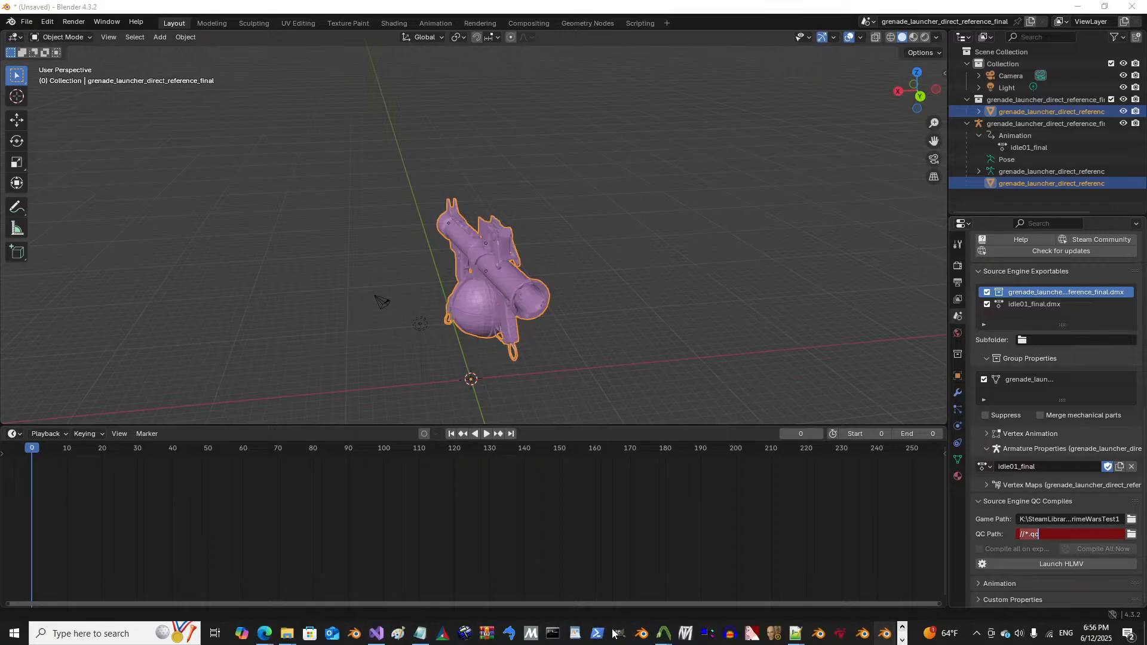
mouse_move(663, 633)
click(693, 587)
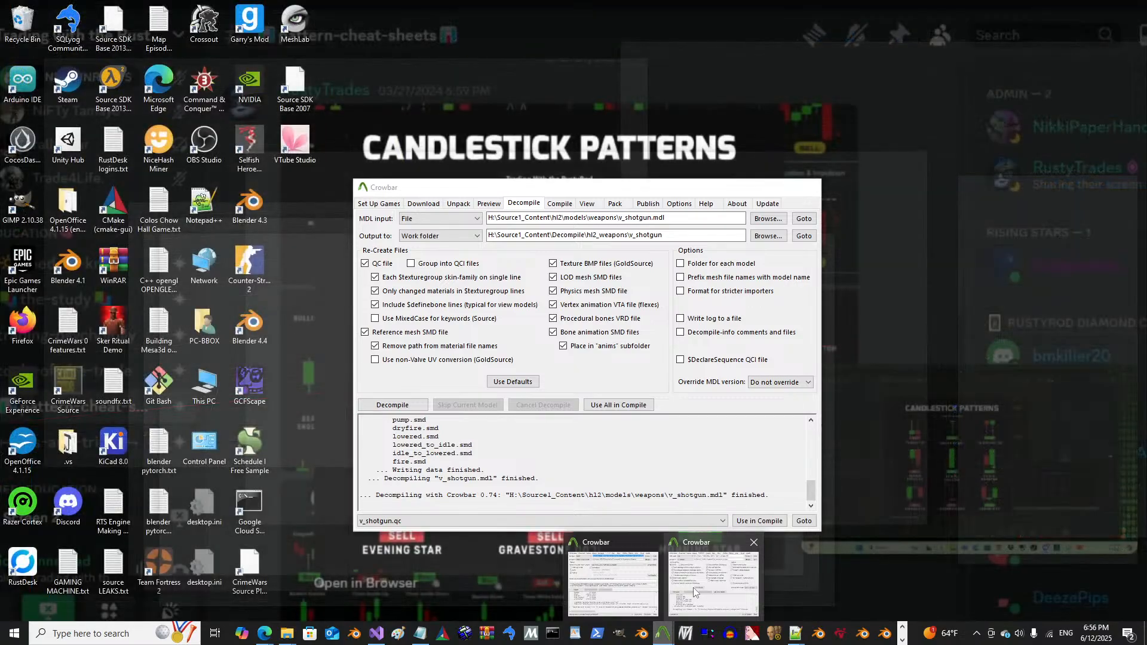
click(615, 584)
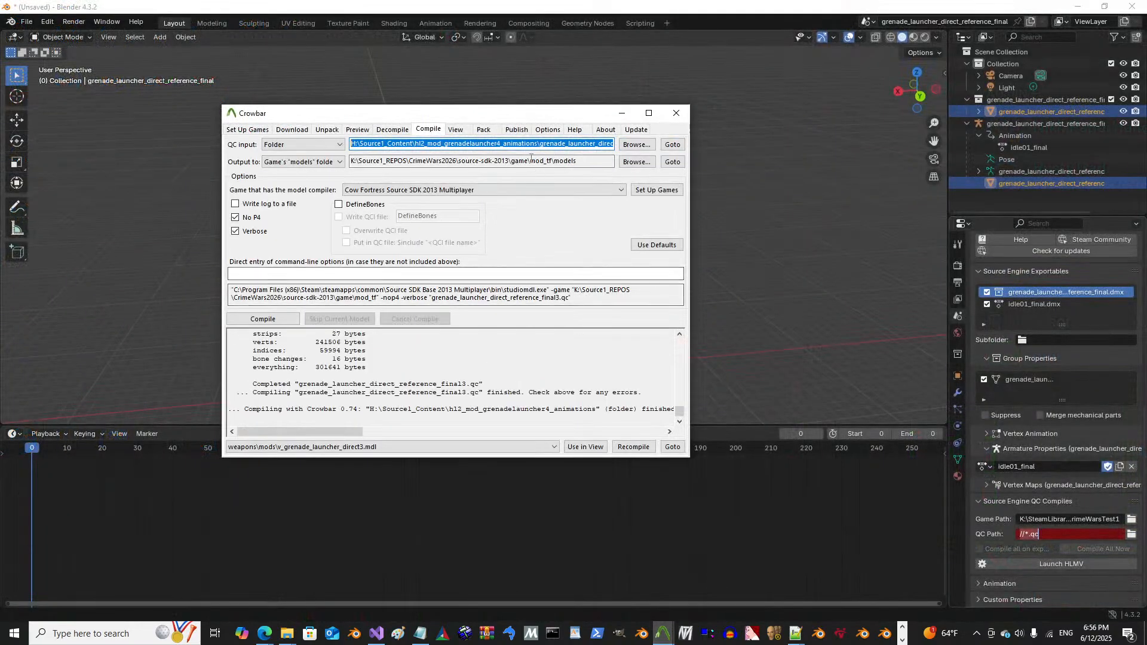
Step: Examine Crowbar's QC input path, compiler command line and compile log for the grenade launcher QC files
click(555, 144)
scroll(527, 393, up, 4)
scroll(527, 393, up, 10)
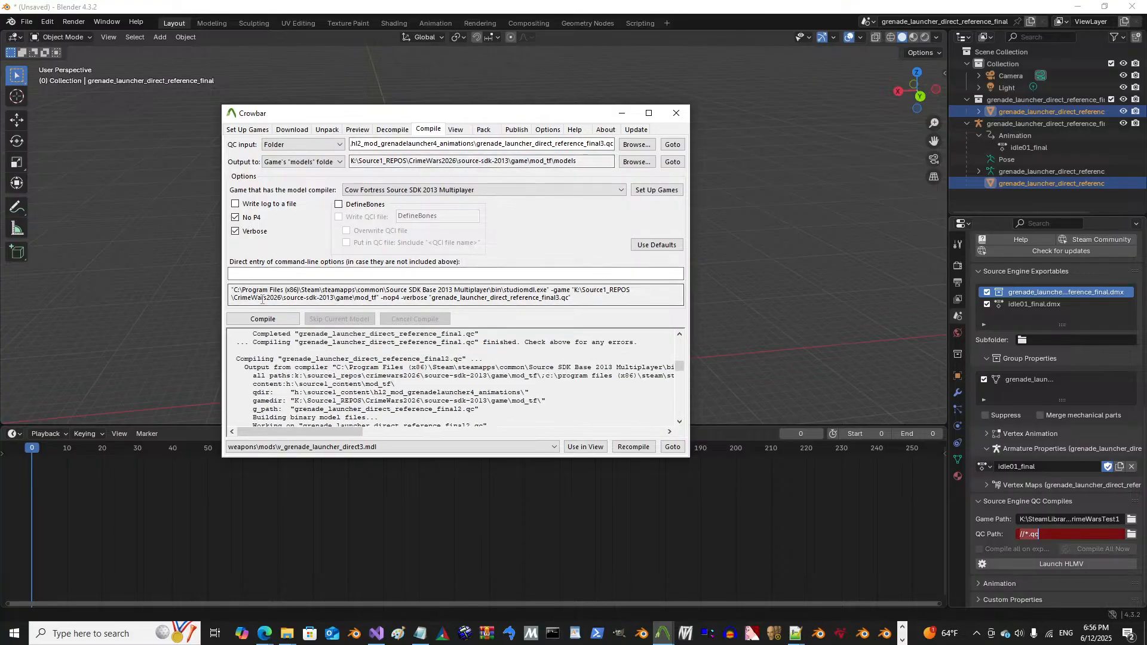
click(587, 300)
click(577, 297)
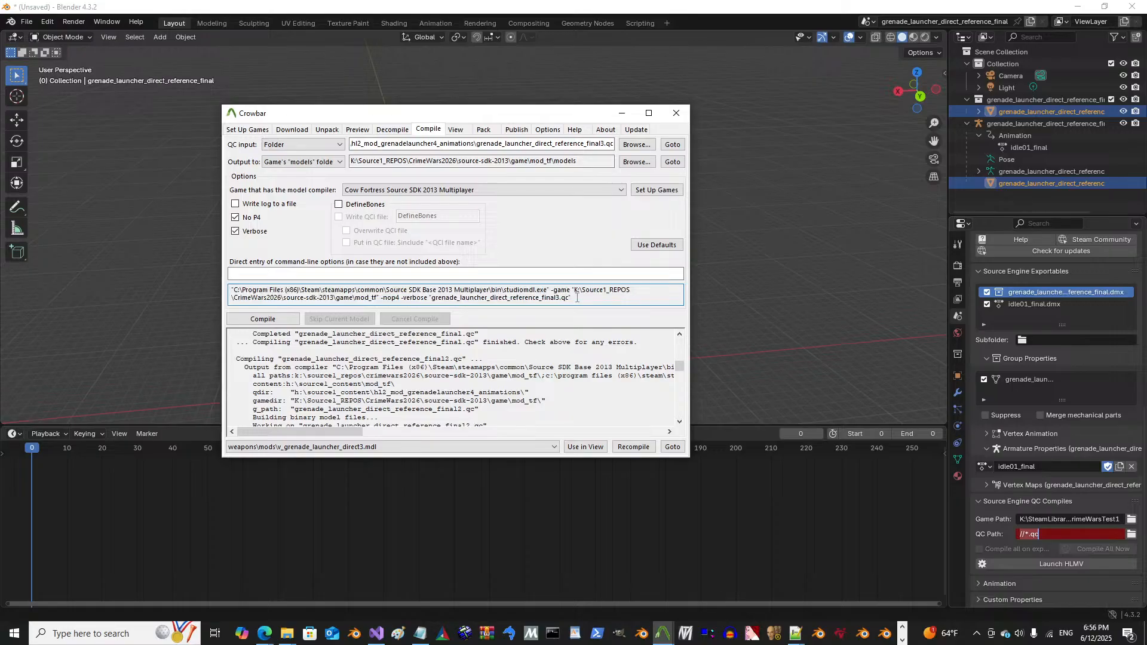
drag(680, 367, 680, 426)
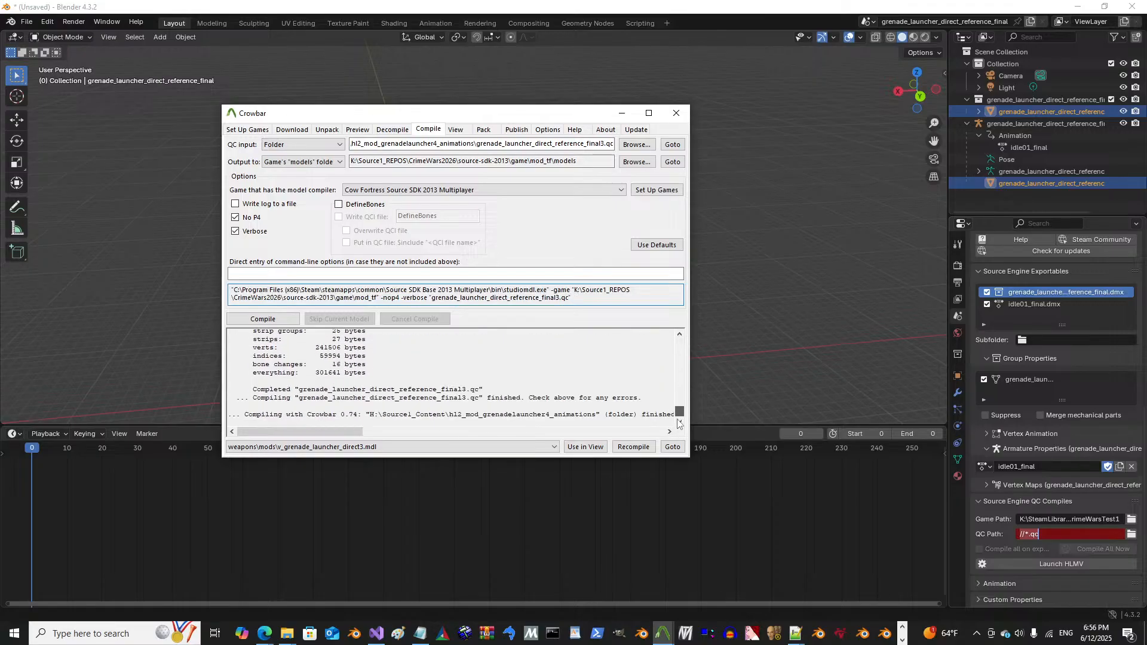
scroll(671, 405, up, 10)
scroll(671, 405, down, 10)
scroll(679, 407, up, 3)
drag(680, 406, 677, 398)
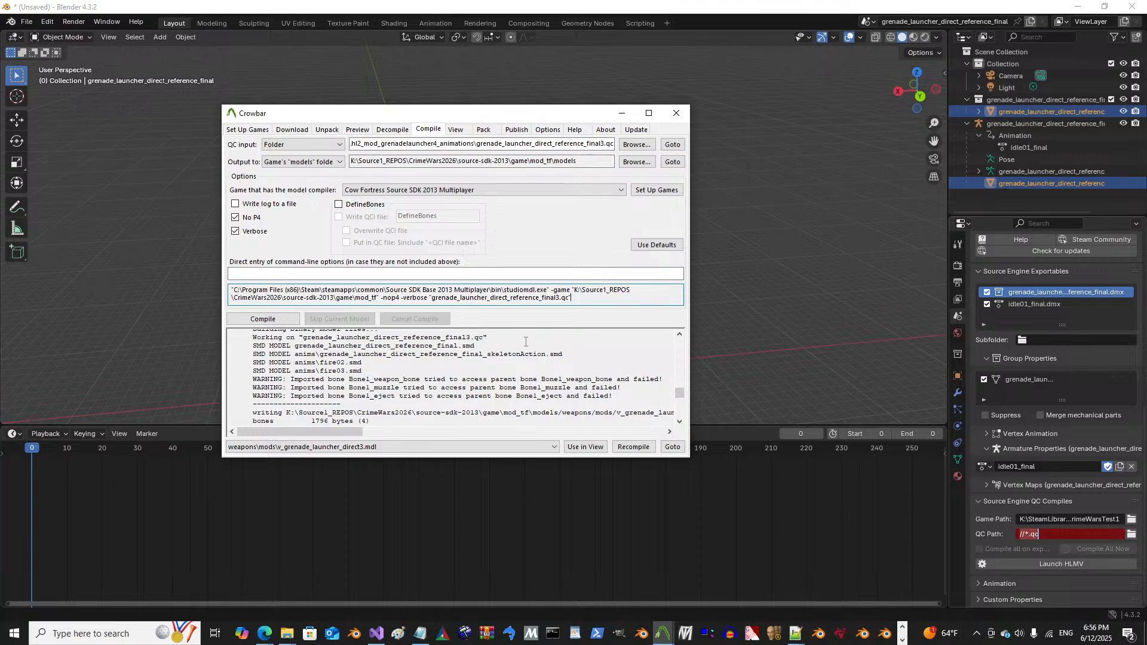
scroll(521, 356, up, 10)
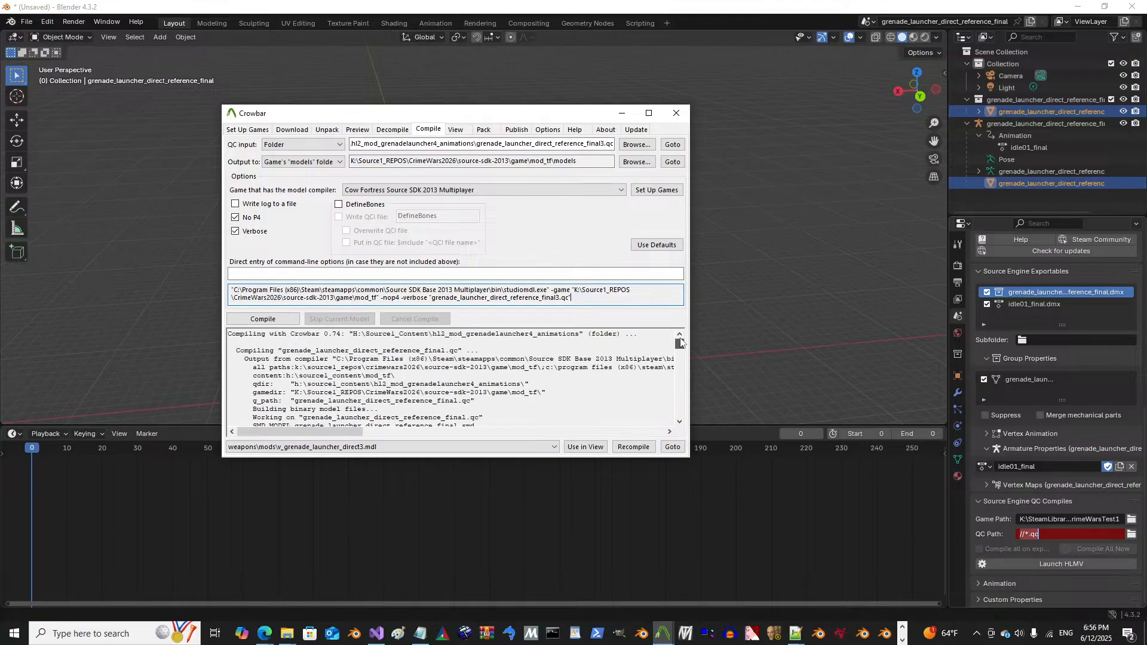
Step: Copy the QC input path of grenade_launcher_direct_reference_final3.qc from Crowbar and set it as the QC Path in Blender
mouse_move(343, 432)
mouse_down()
mouse_move(654, 436)
mouse_move(353, 436)
mouse_up()
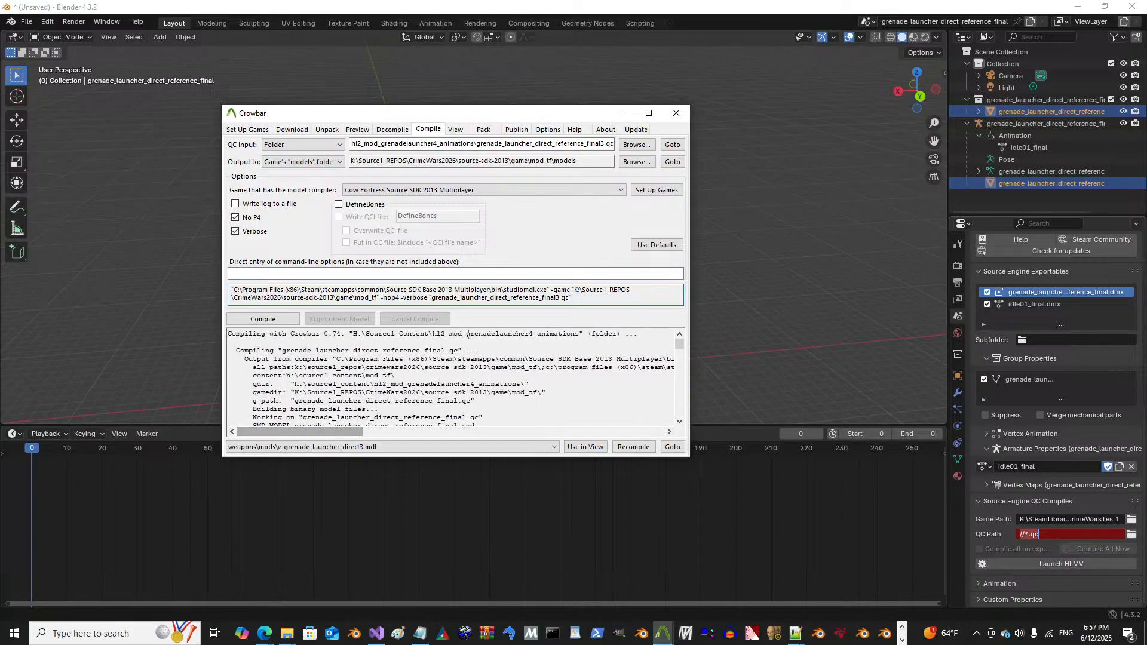
drag(445, 144, 585, 145)
right_click(581, 146)
click(609, 183)
click(624, 113)
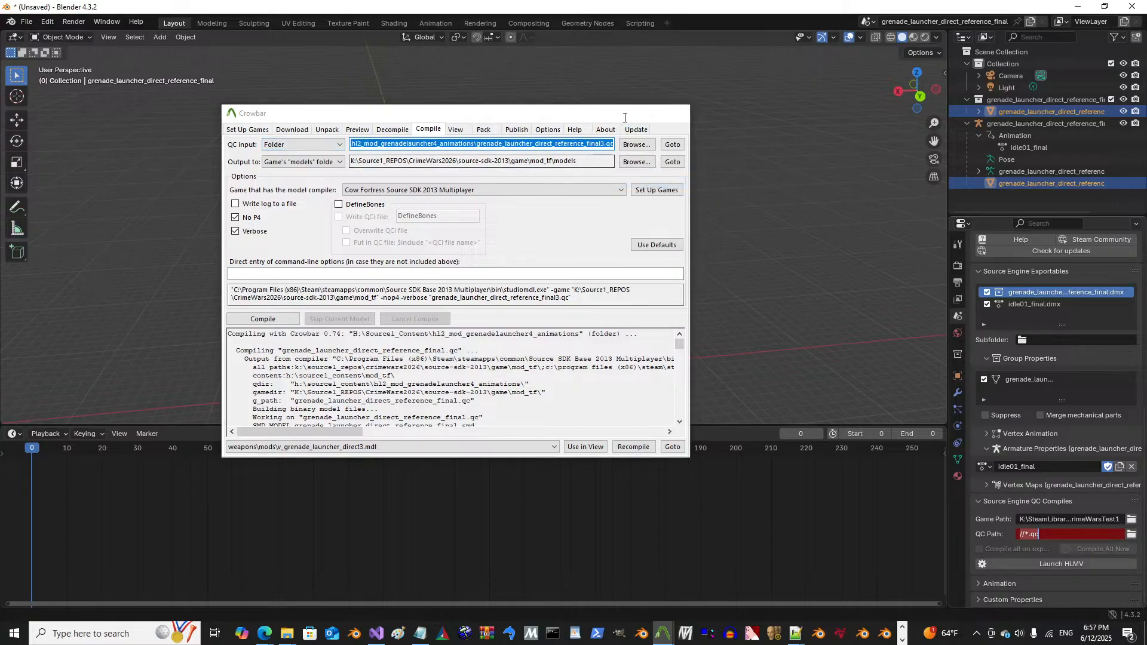
key(ctrl+v)
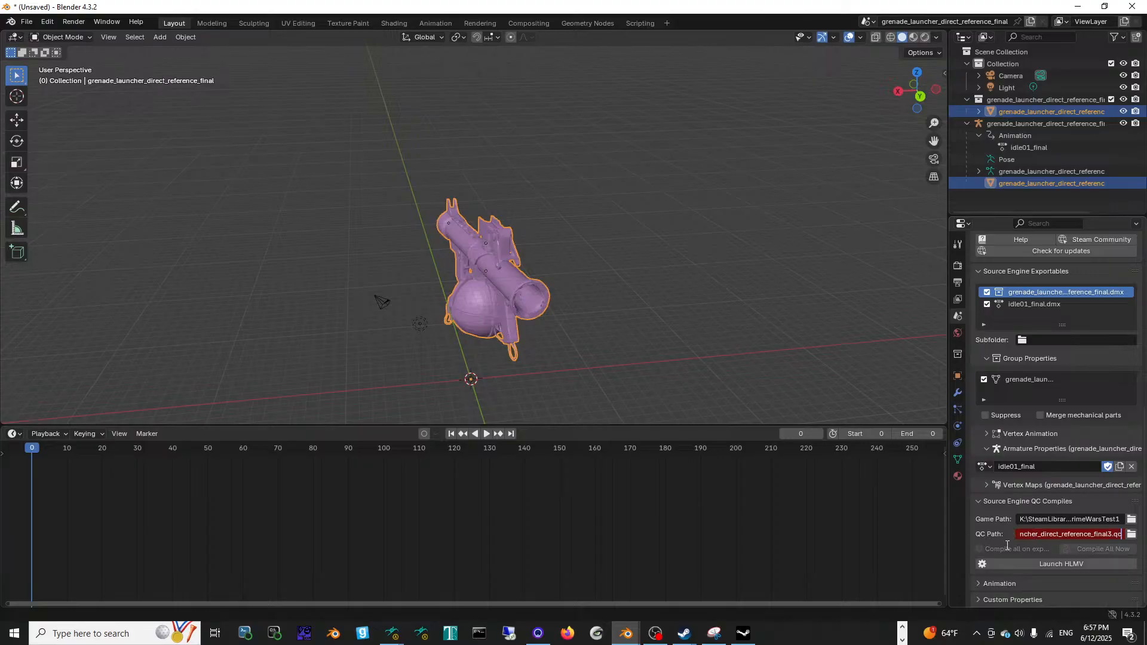
key(Return)
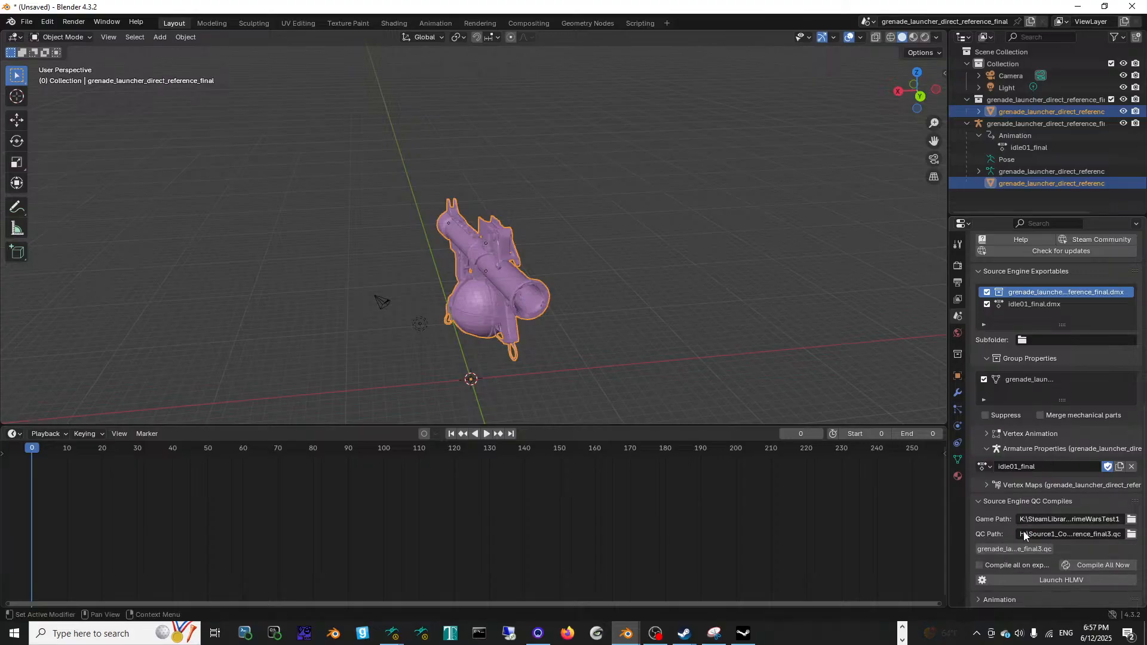
Step: Expand the scene's Animation and Custom Properties sections and launch the Half-Life Model Viewer from the QC compile settings
scroll(1048, 572, down, 1)
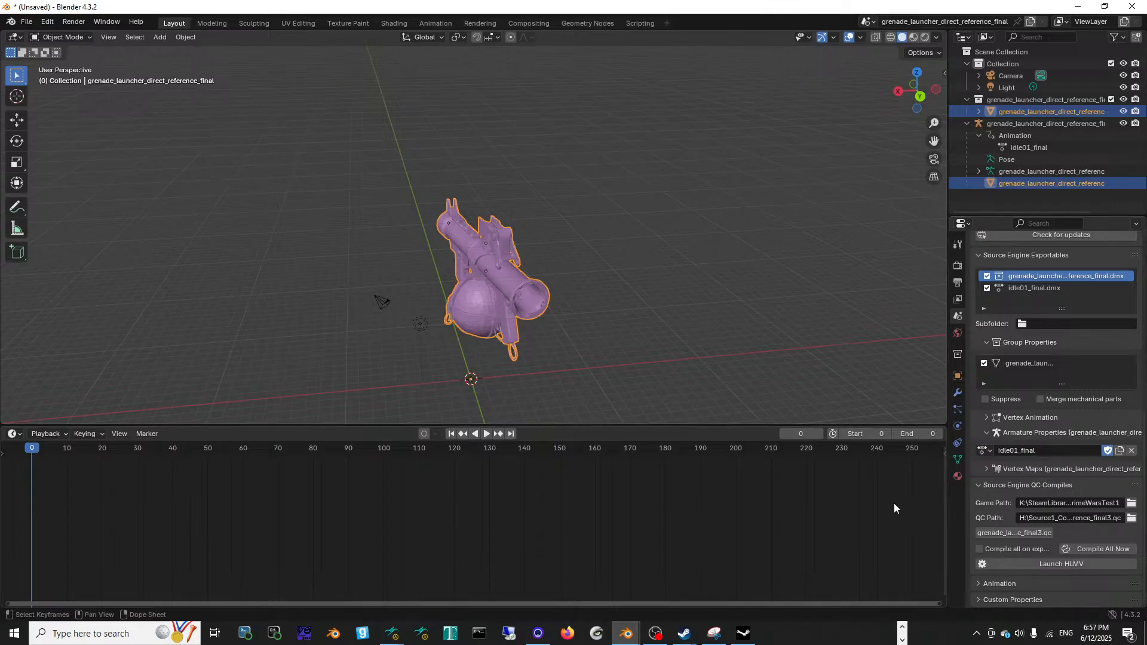
click(978, 583)
scroll(976, 584, down, 1)
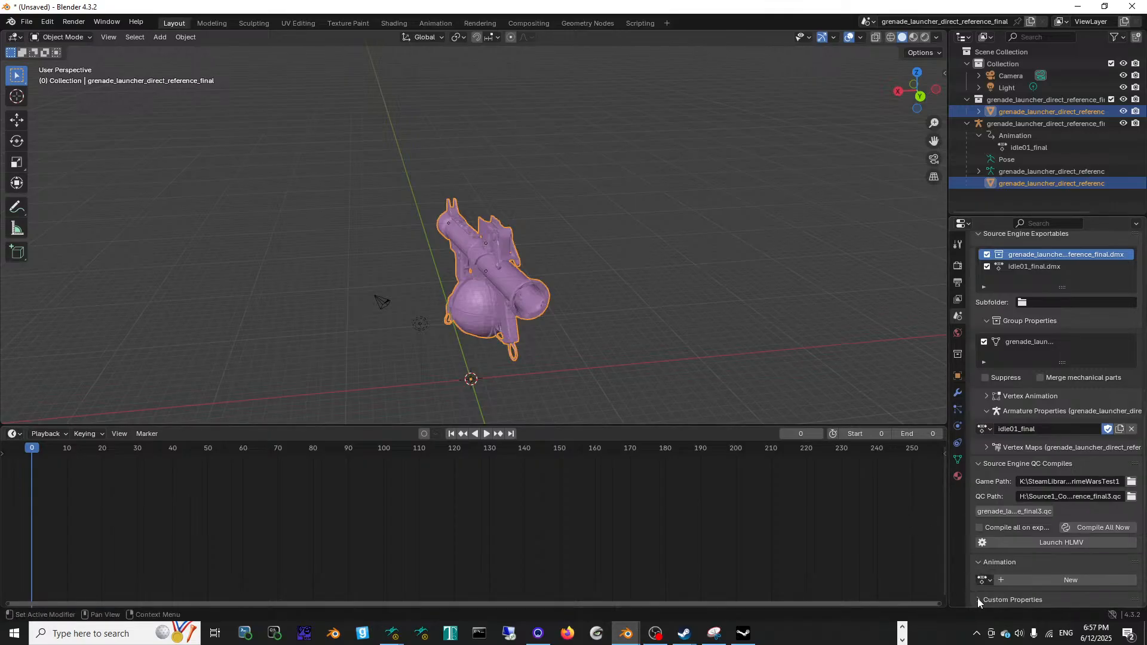
click(983, 600)
scroll(984, 599, down, 1)
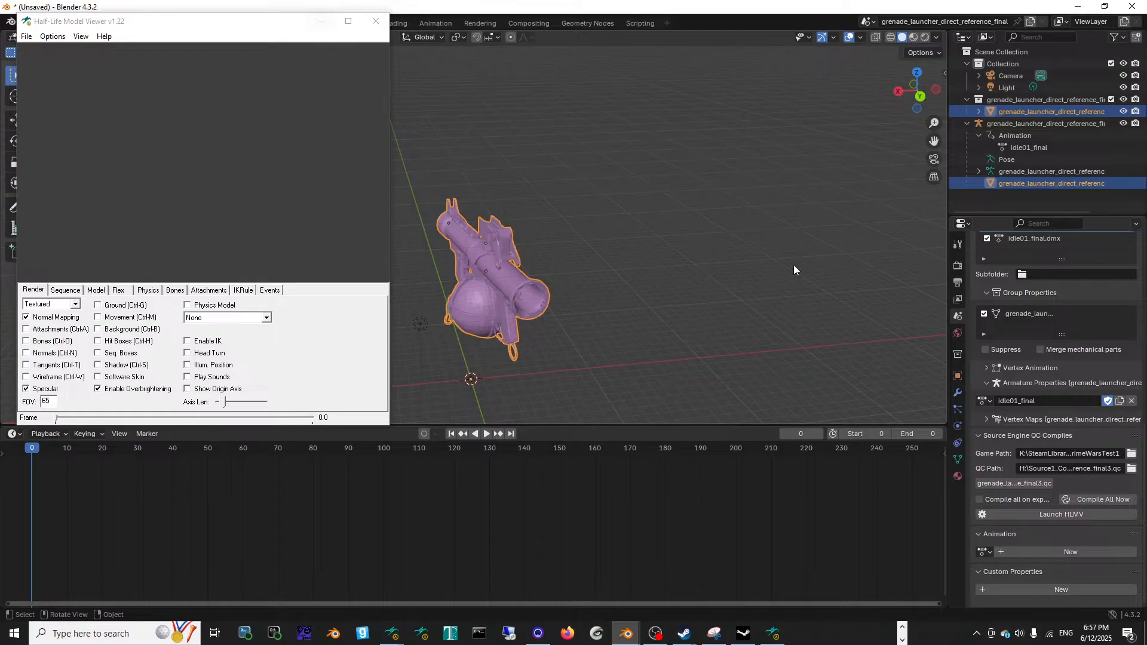
Step: Start loading a Steam model in the Half-Life Model Viewer and browse to models\weapons\mods
click(70, 173)
click(34, 38)
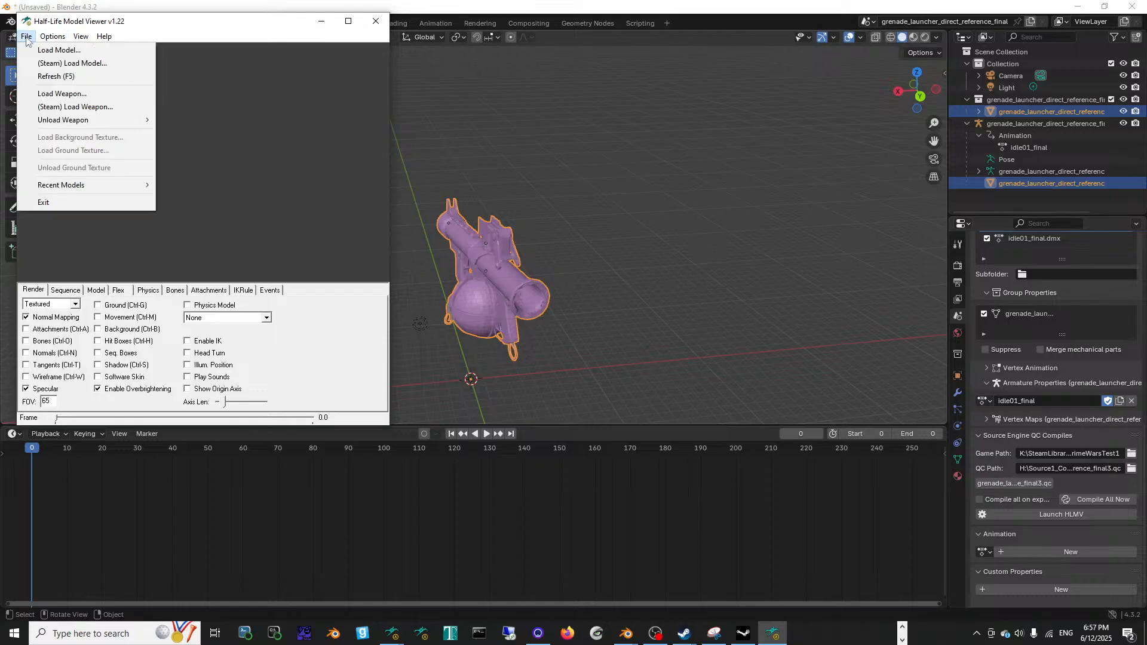
click(60, 59)
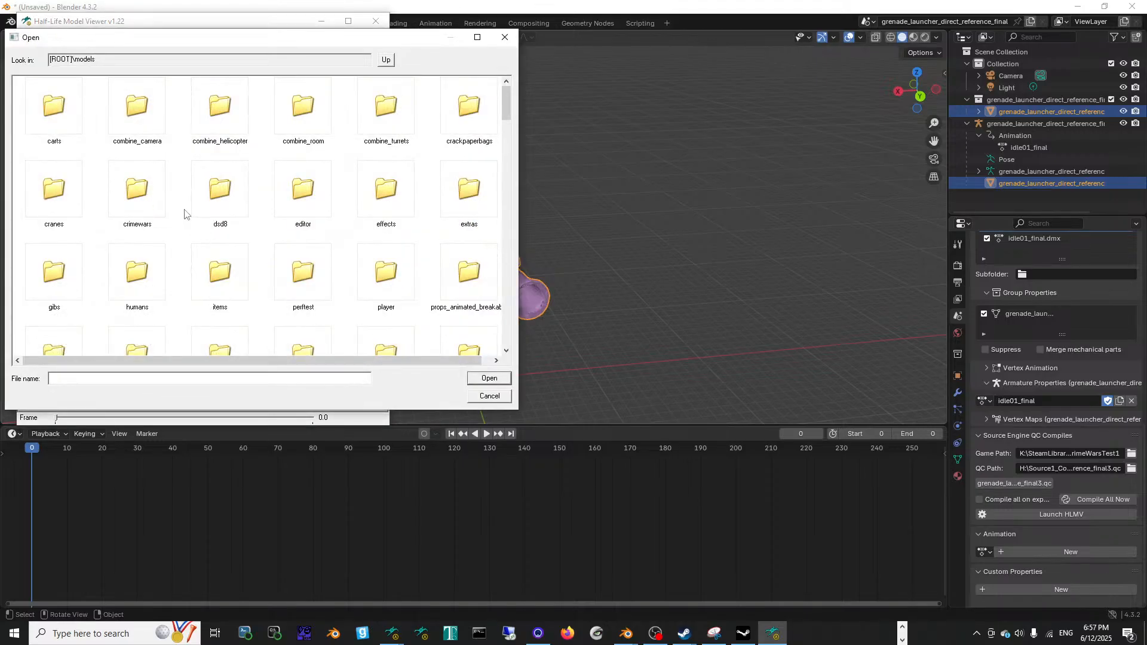
click(148, 132)
key(w)
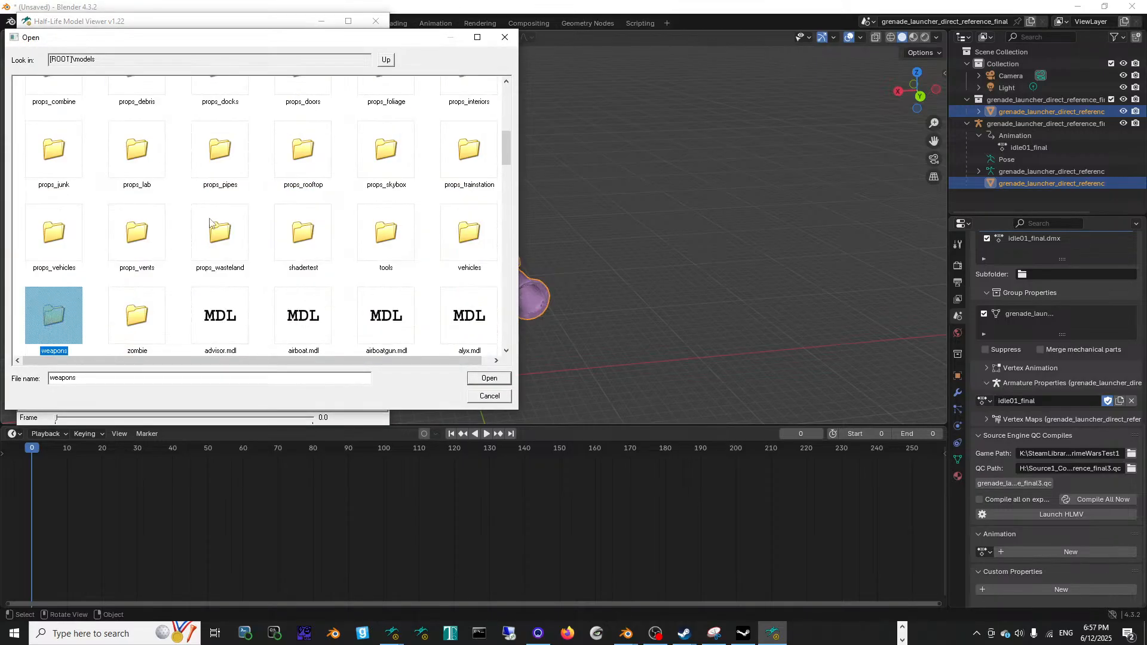
double_click(67, 313)
scroll(143, 212, up, 5)
double_click(53, 107)
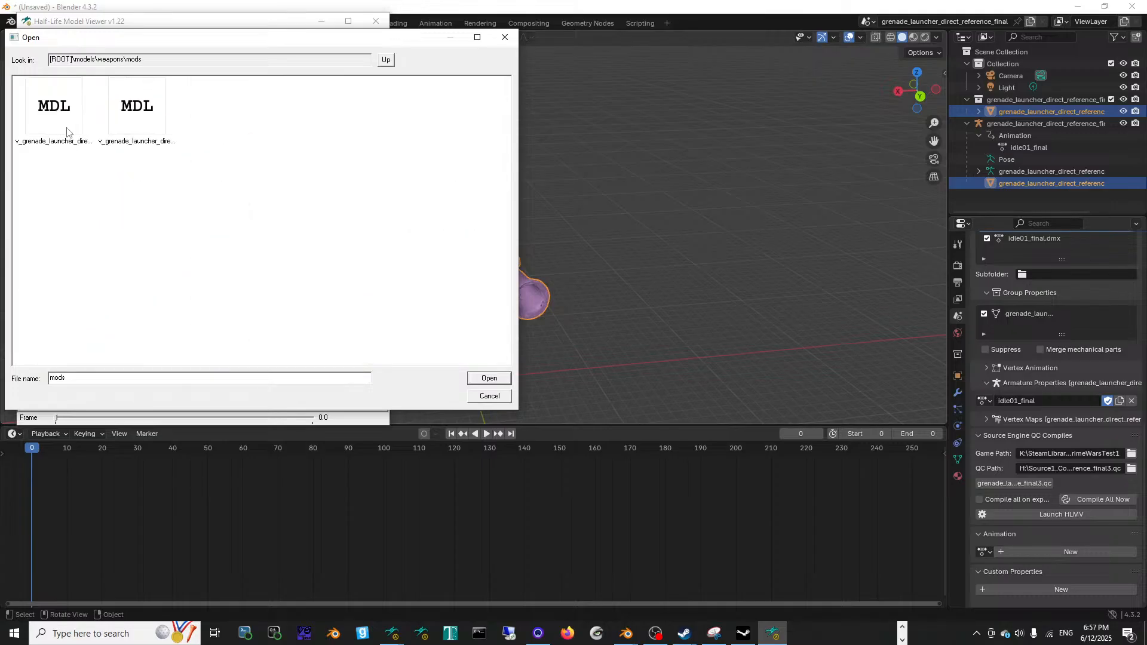
Step: Load v_grenade_launcher_direct5.mdl, rotate the model to inspect it, and minimize the viewer
click(137, 107)
double_click(153, 113)
drag(291, 223, 285, 204)
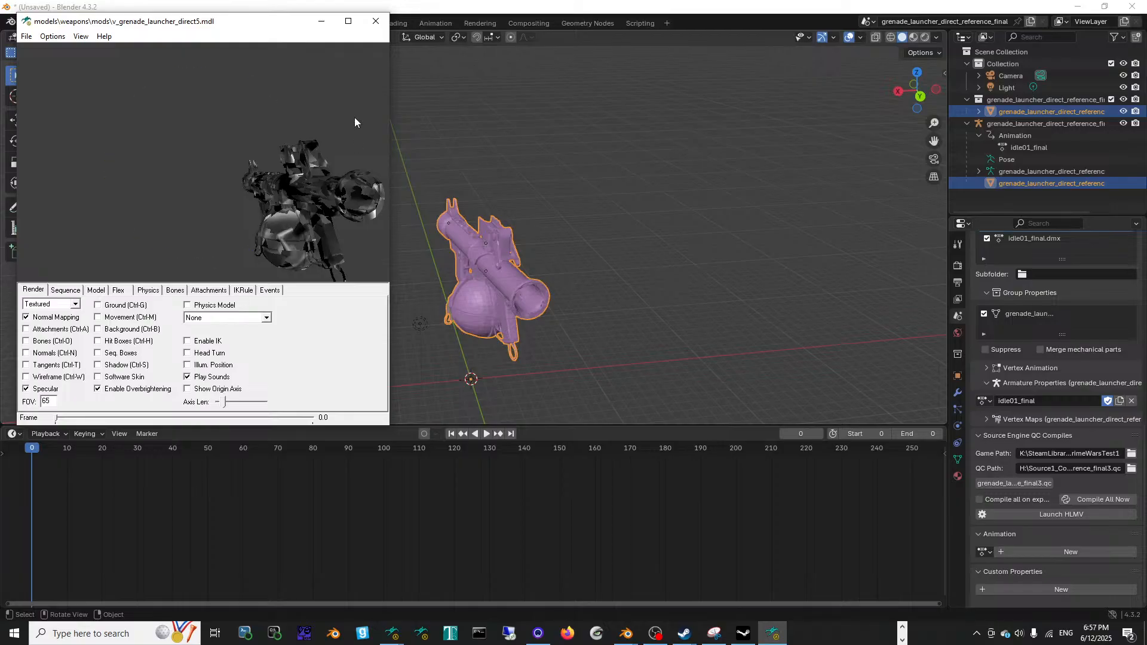
click(321, 22)
Step: Switch to the Notepad++ window holding grenade_launcher_direct_reference_final3.qc
key(super+Tab)
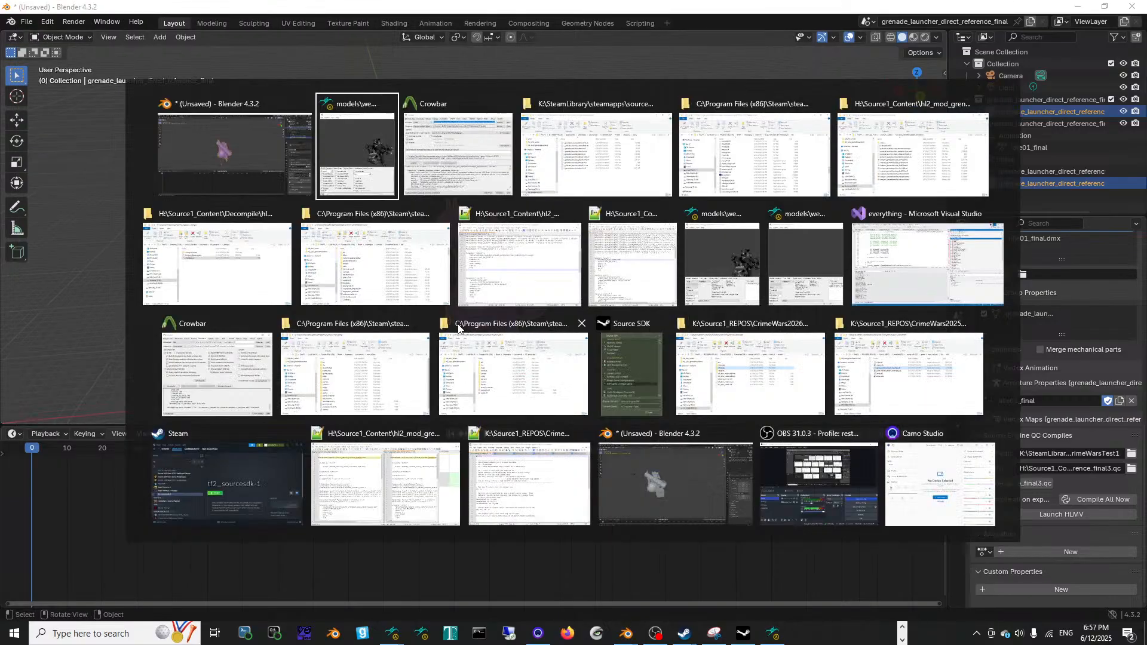
key(Right)
key(Right)
key(Right)
key(Right)
key(Right)
key(Right)
key(Right)
key(Right)
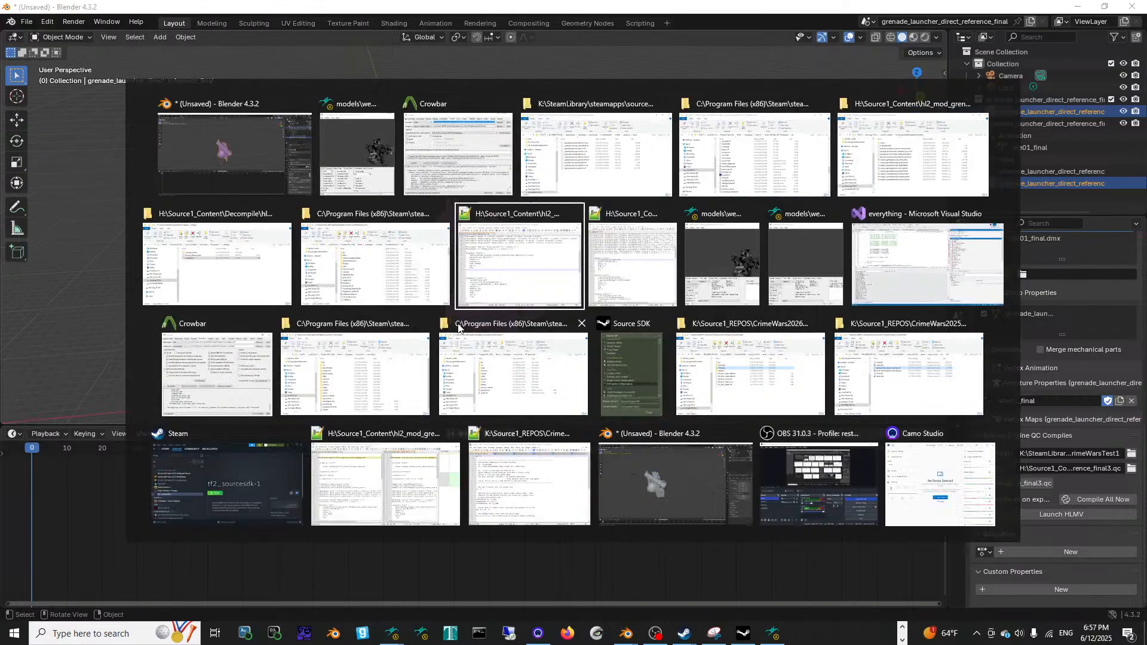
key(Return)
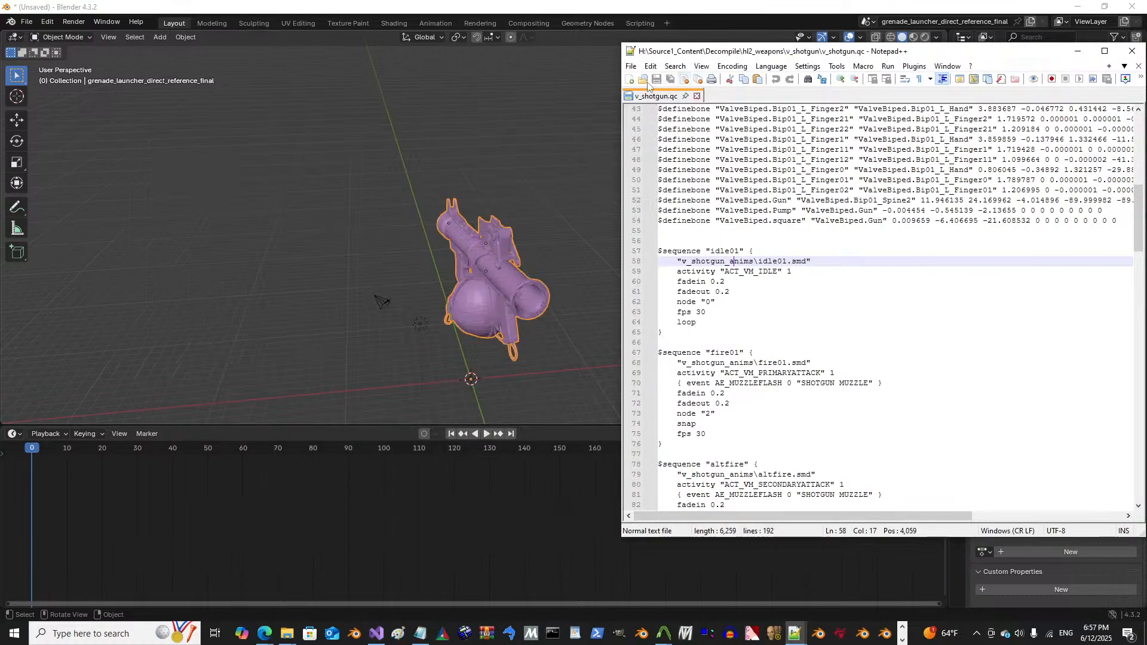
mouse_move(794, 633)
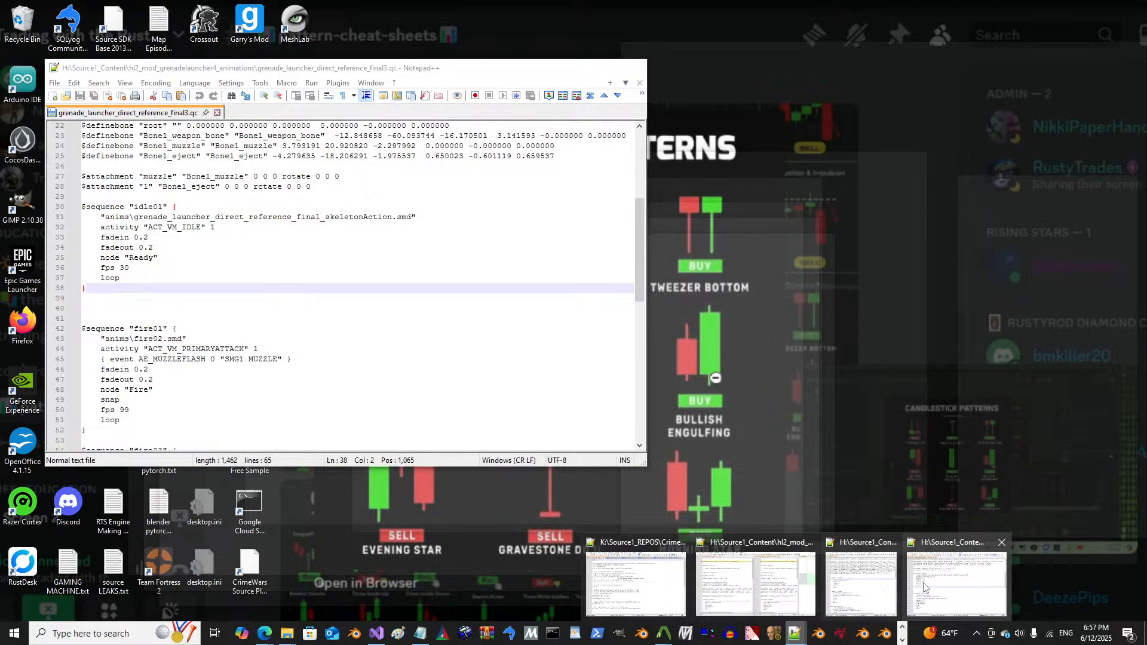
click(923, 587)
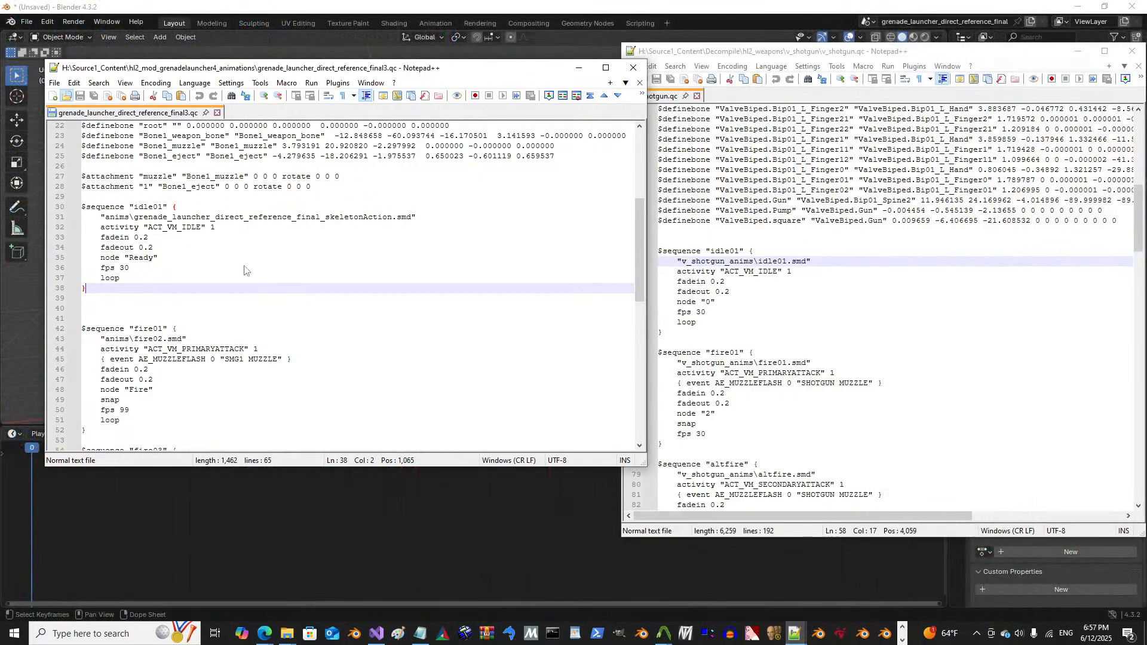
Step: Check the idle and fire SMD files in the anims folder without opening any, and minimize the v_shotgun.qc window
key(ctrl+o)
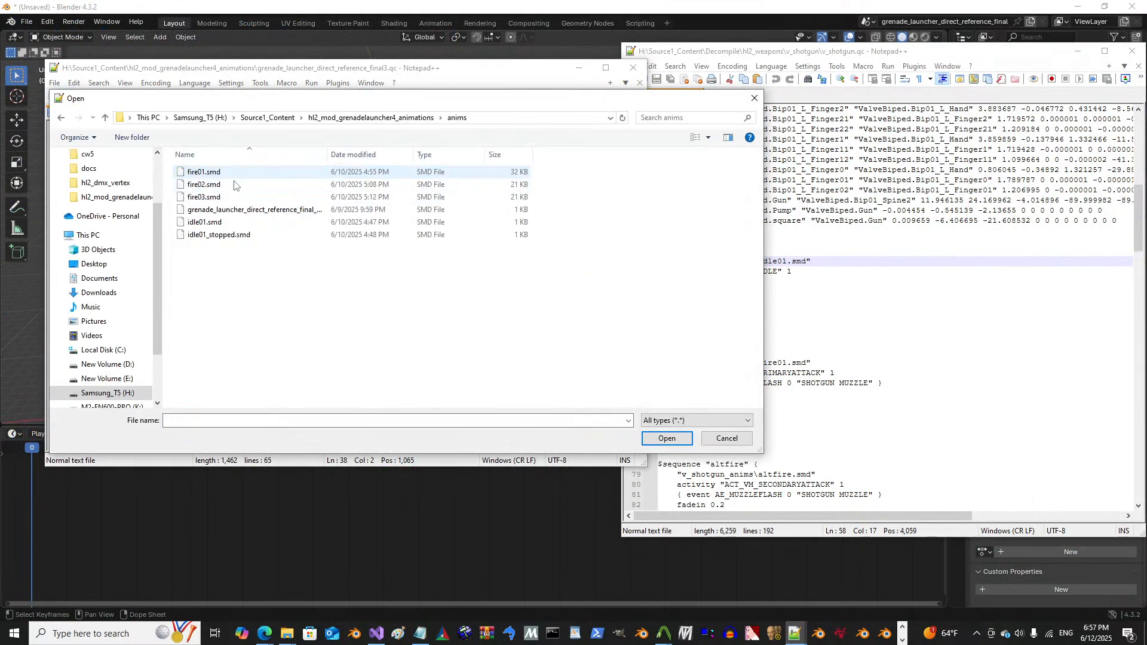
click(234, 234)
click(236, 213)
click(237, 235)
click(727, 439)
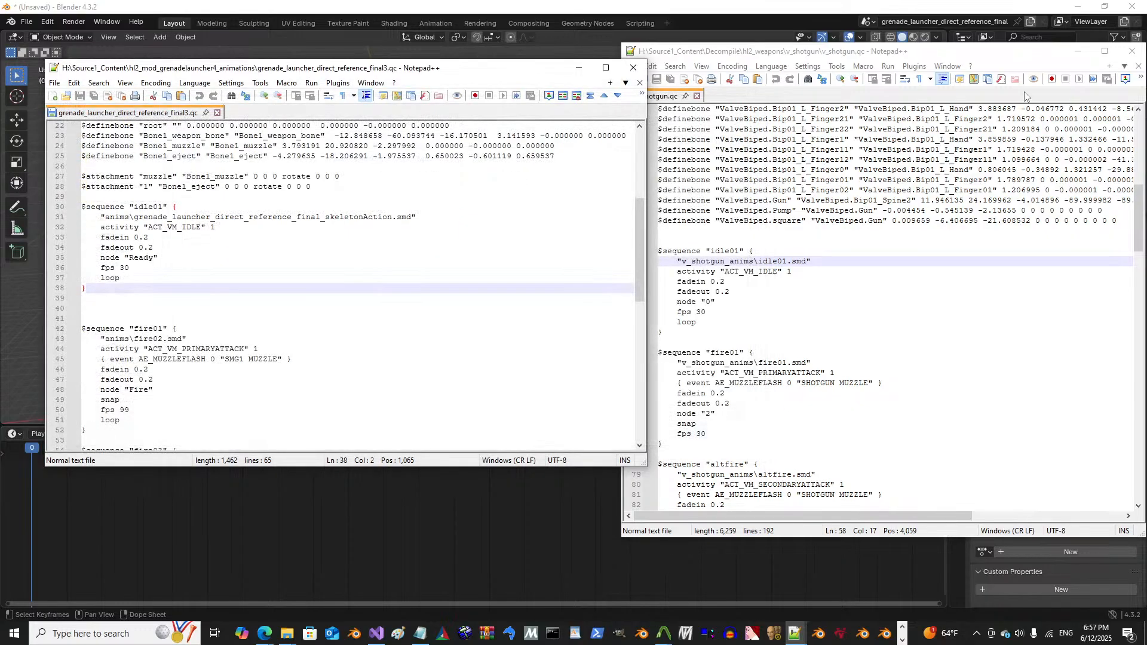
click(1078, 51)
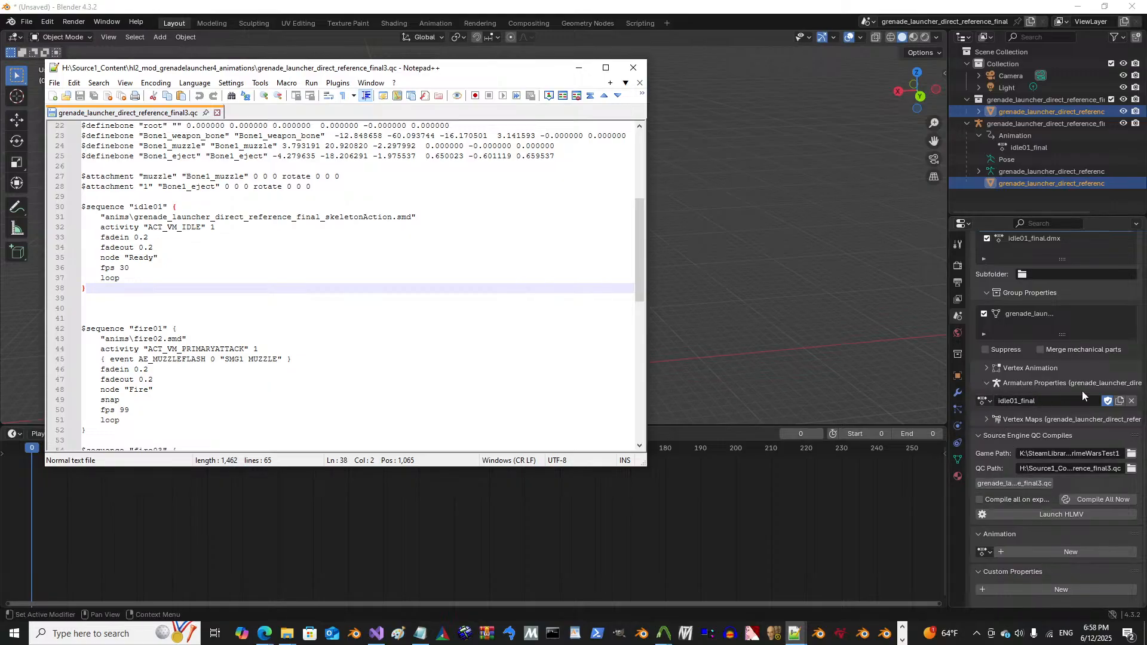
Step: Run the Source Engine scene export in Blender to write both the grenade launcher model and idle01_final as DMX files
scroll(1036, 344, up, 7)
scroll(1040, 355, up, 2)
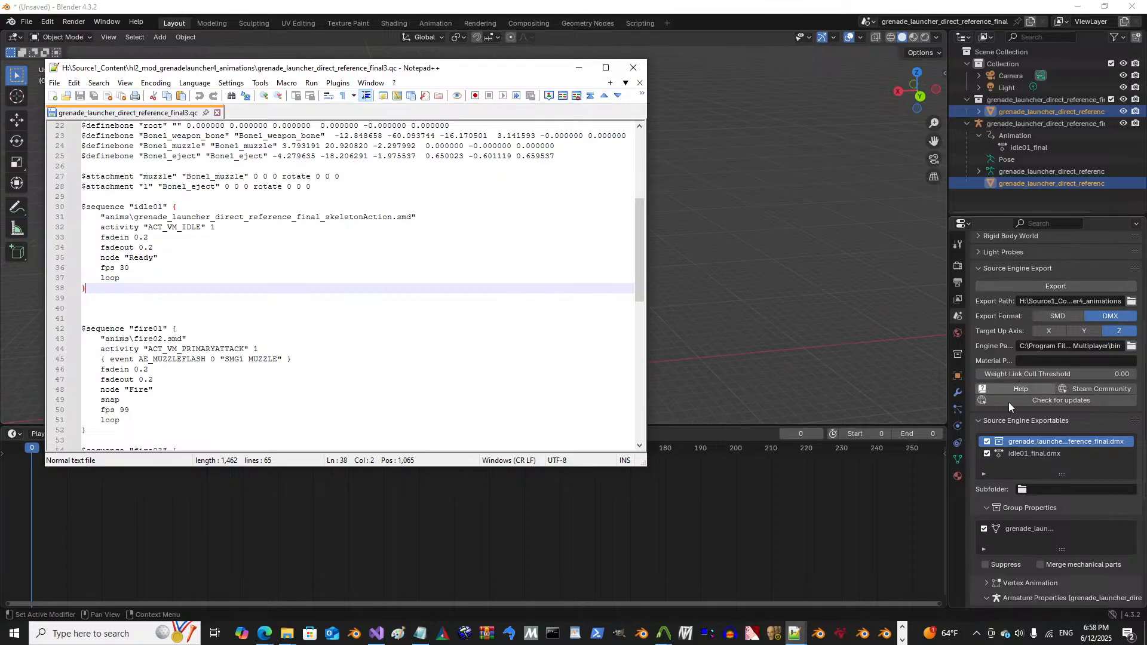
click(1042, 362)
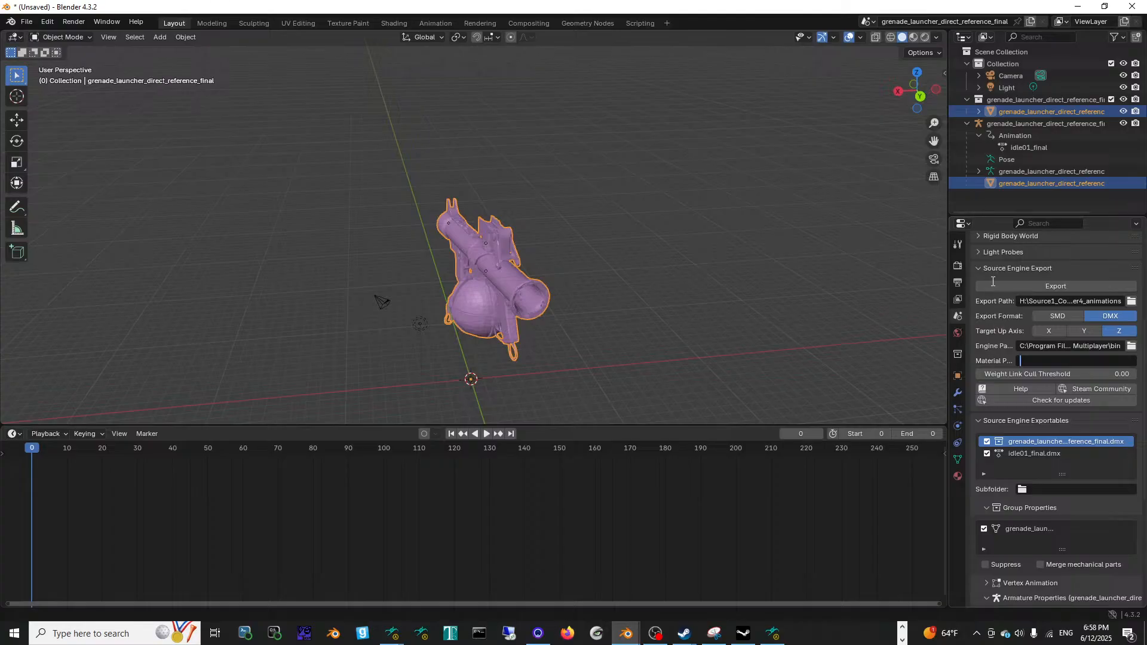
click(992, 285)
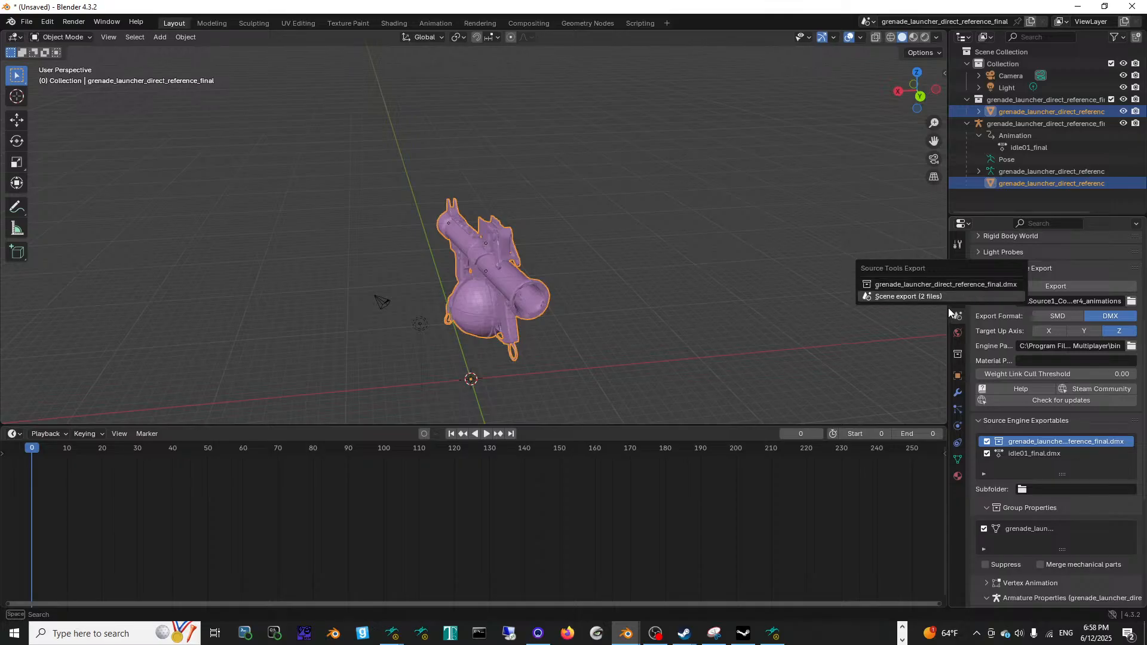
click(937, 295)
scroll(1005, 409, down, 5)
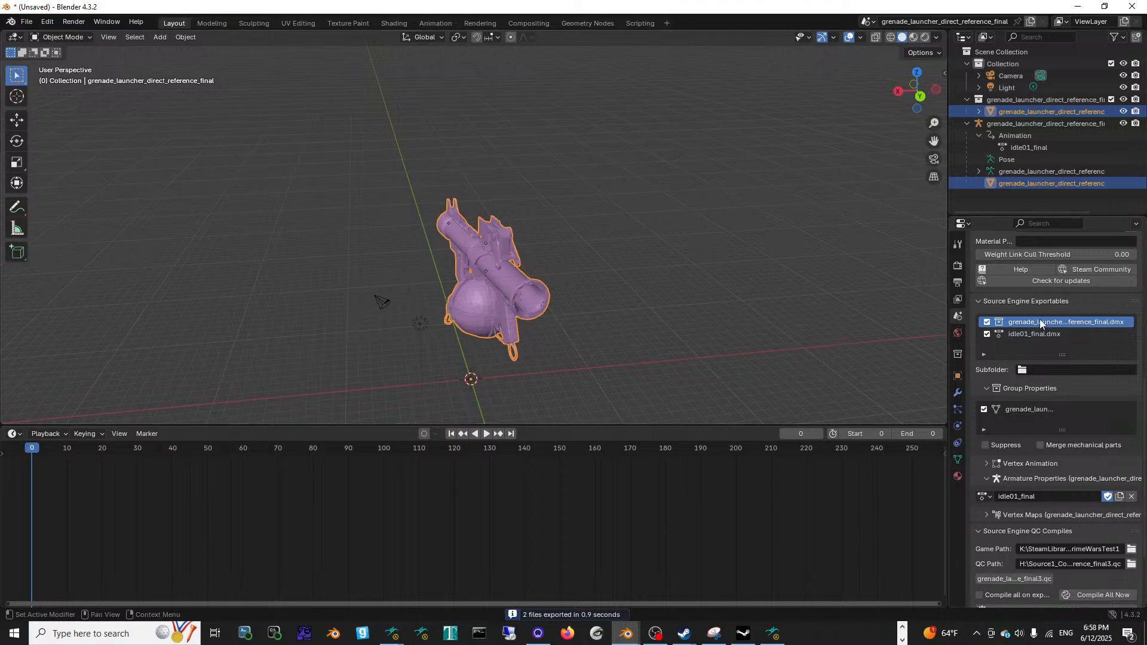
Step: Cycle through the open windows to switch from Blender to the weapon QC files in Notepad++
key(alt+Tab)
key(Tab)
key(alt+Tab)
key(Tab)
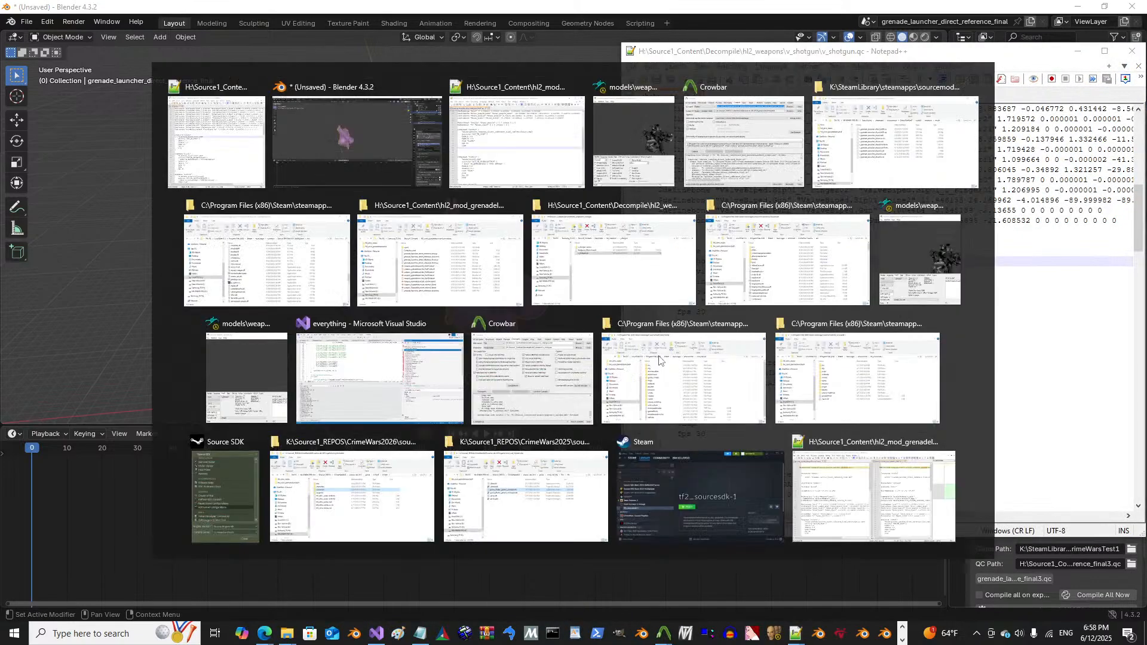
Step: Switch to Notepad++, copy the file name idle01_final.dmx from the anims folder and open that file to view its contents
click(66, 96)
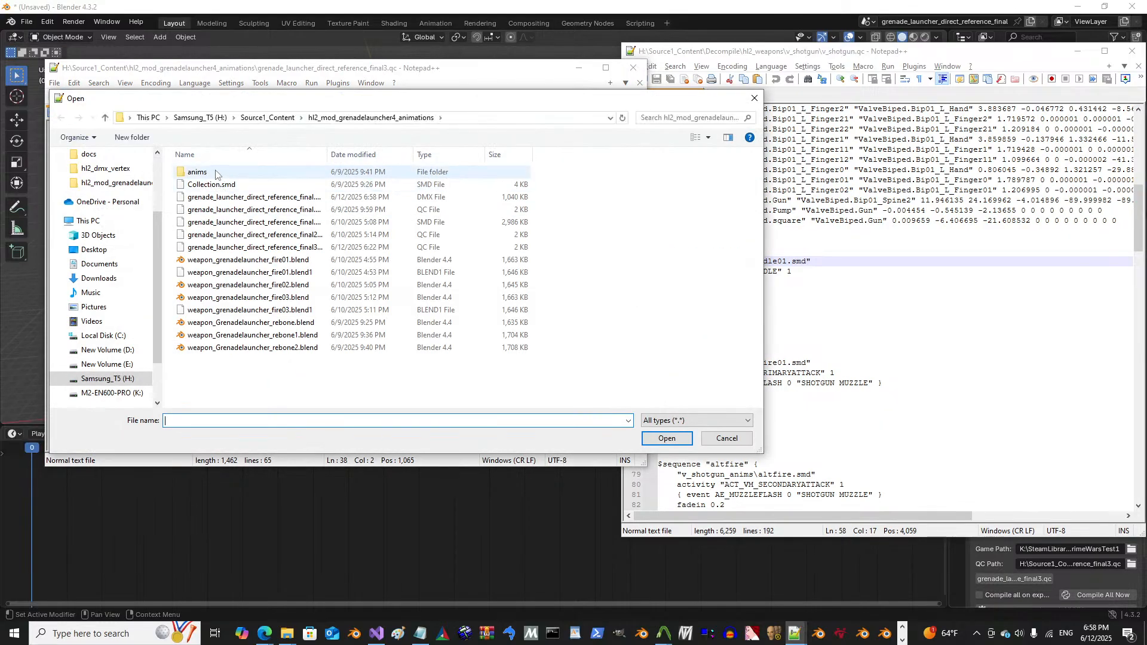
double_click(216, 173)
click(267, 236)
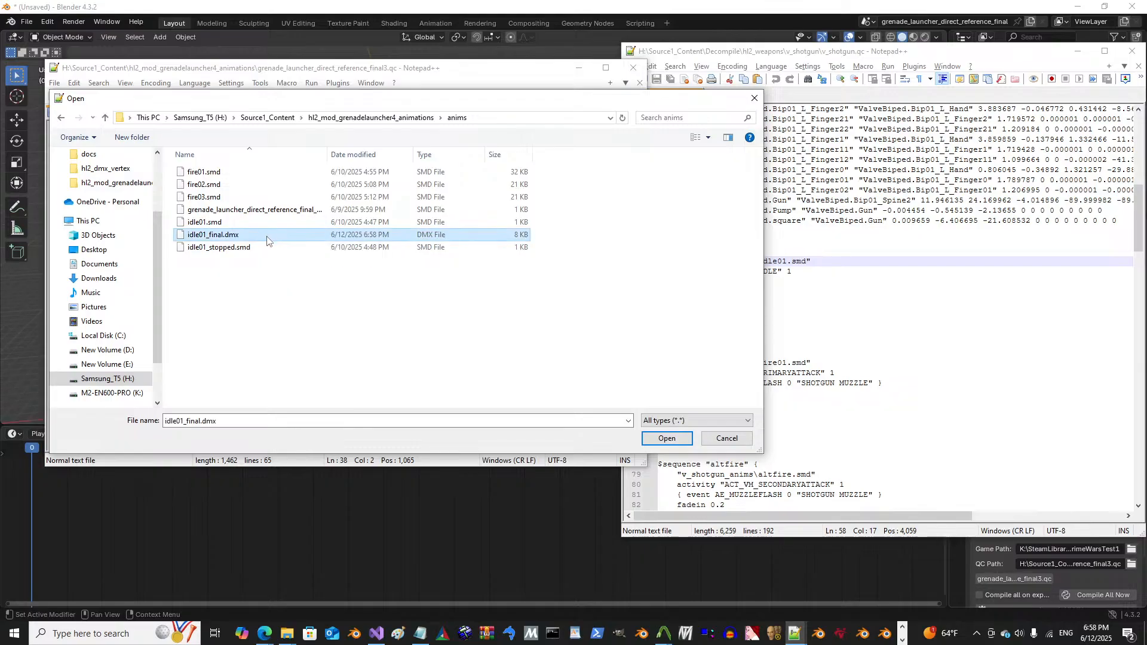
click(199, 421)
key(ctrl+c)
click(298, 236)
click(289, 244)
key(Escape)
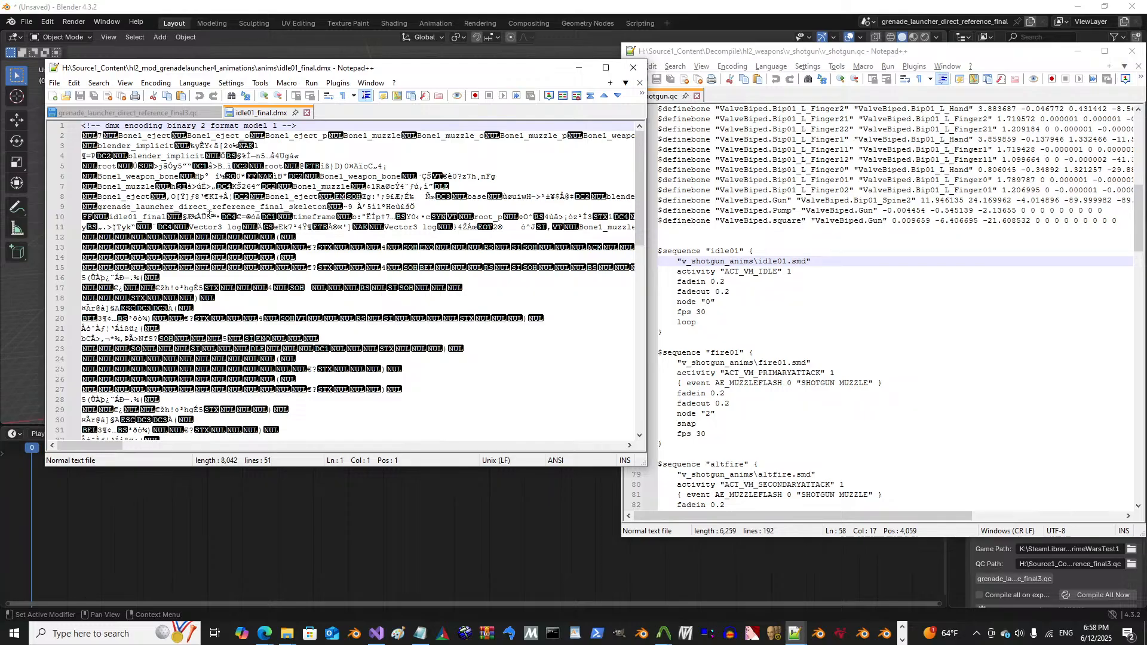
scroll(205, 208, down, 6)
scroll(256, 221, up, 6)
Step: In grenade_launcher_direct_reference_final3.qc, set the idle01 sequence's animation file to idle01_final.dmx and save the file
click(195, 115)
scroll(228, 313, down, 5)
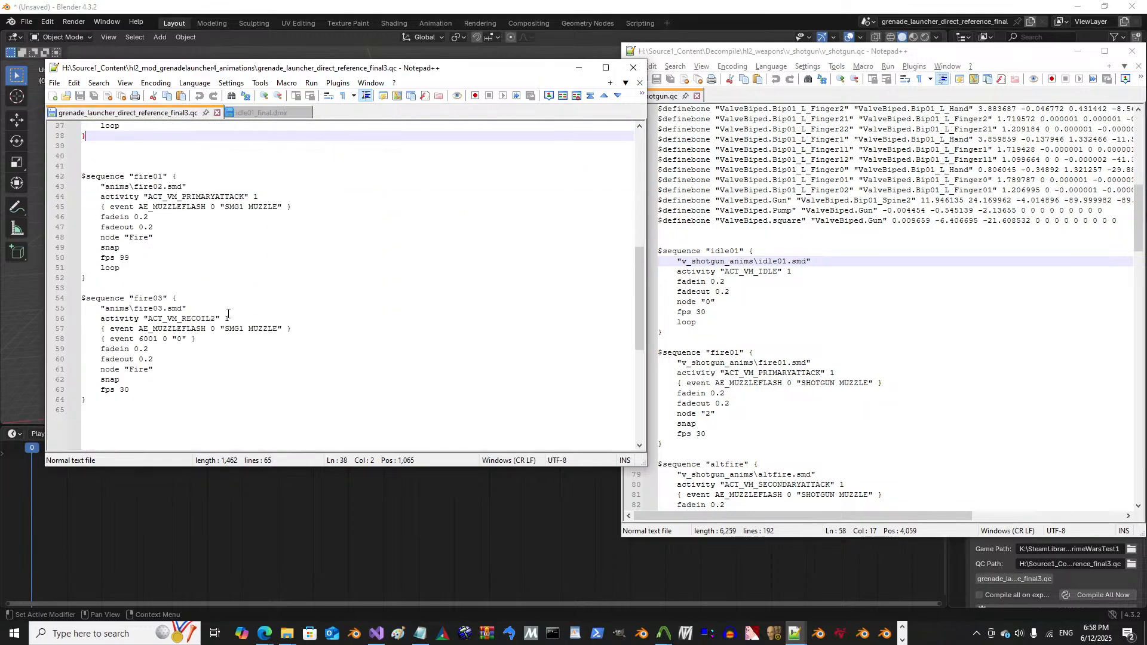
click(155, 313)
scroll(155, 313, up, 12)
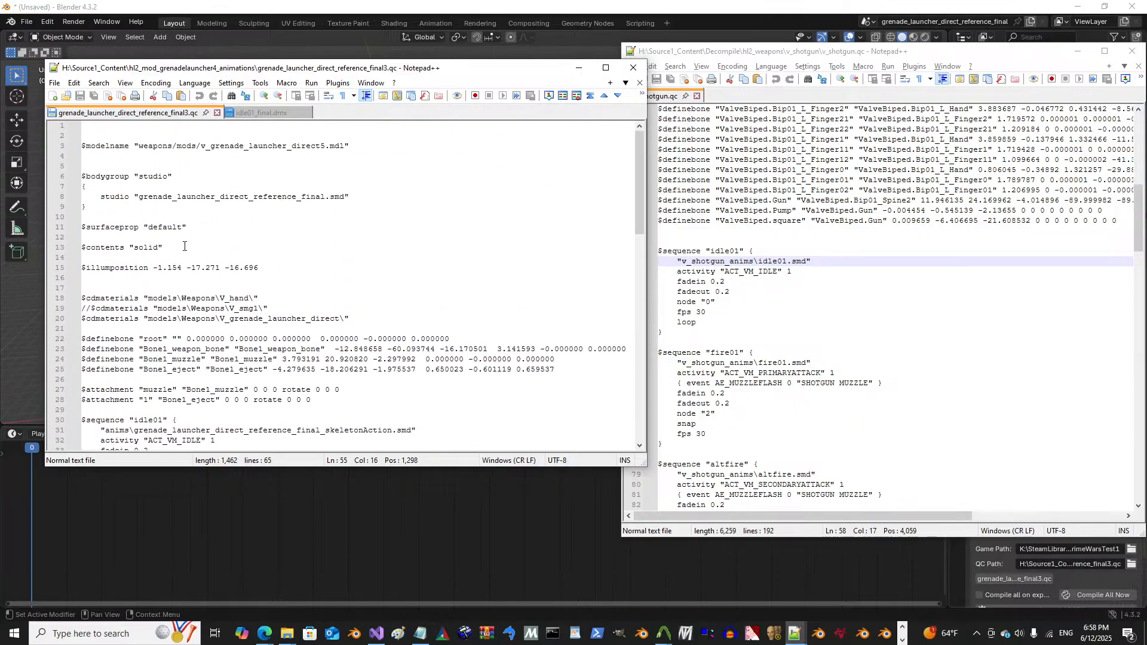
scroll(184, 247, down, 8)
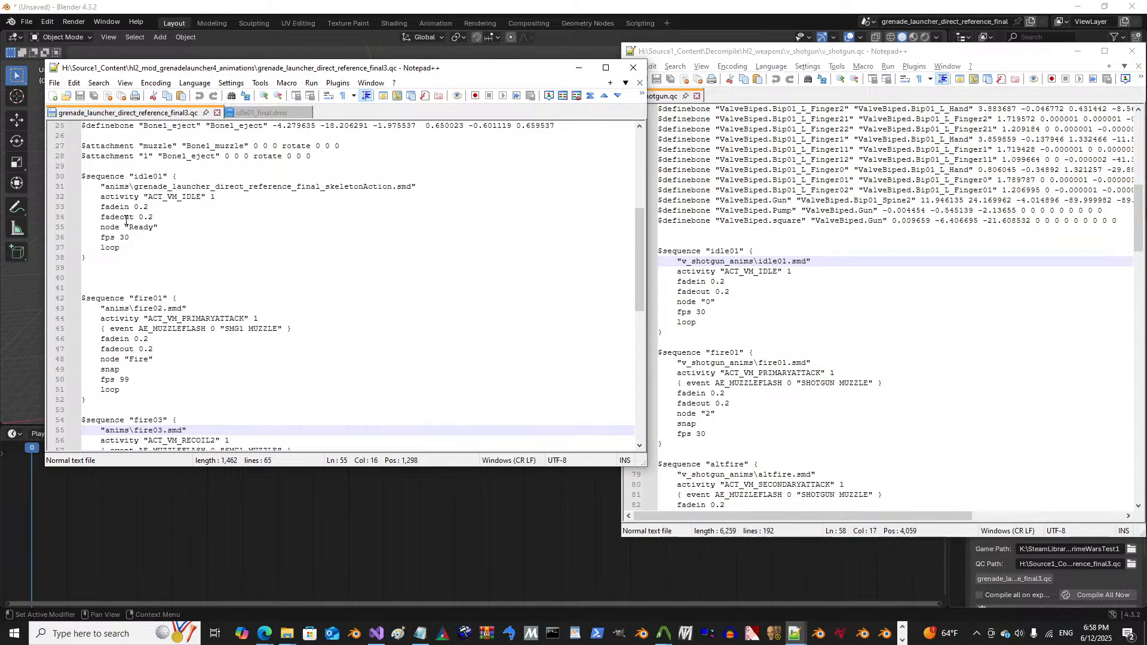
drag(412, 185, 130, 185)
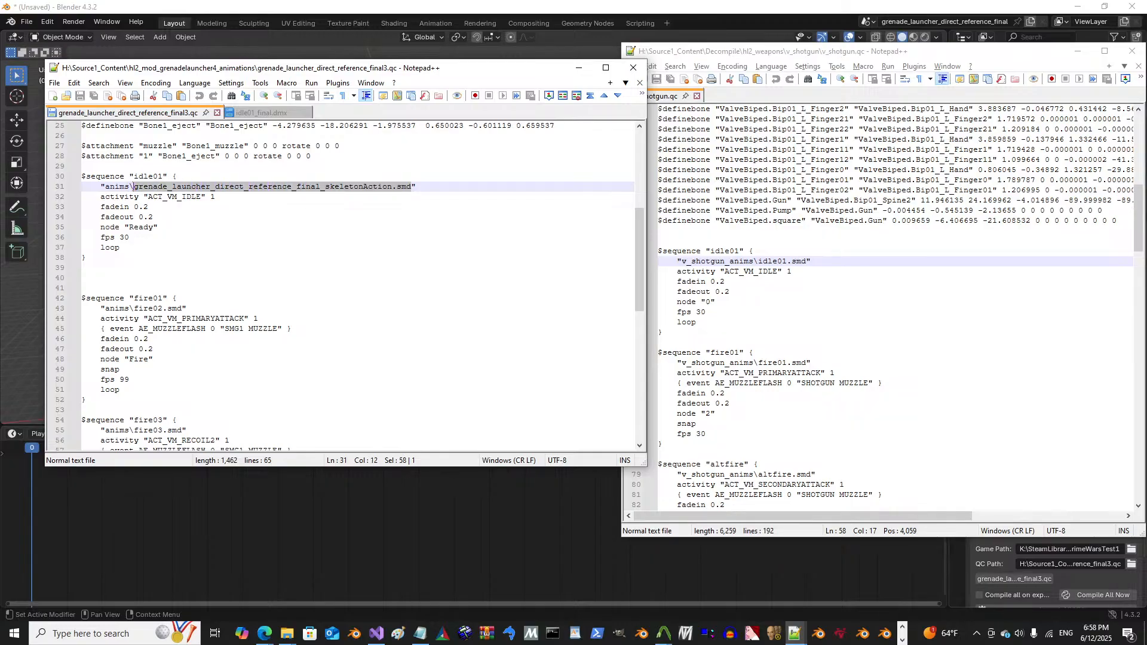
key(ctrl+v)
key(ctrl+s)
click(149, 201)
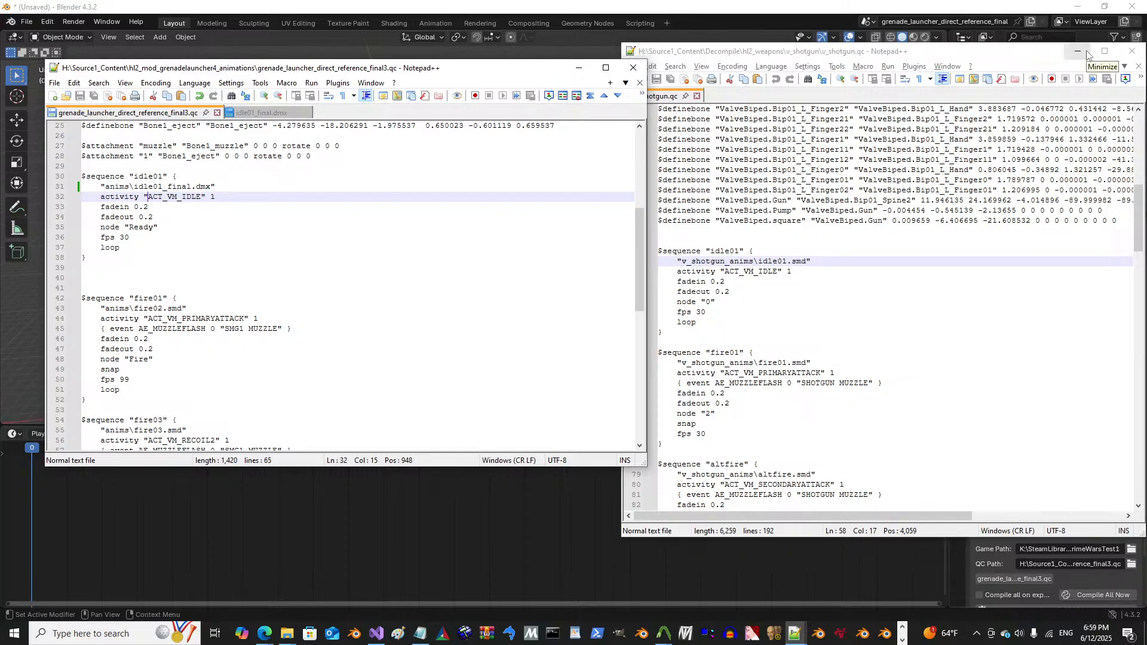
Step: Switch to Blender and compile all Source Engine QC files
key(alt+Tab)
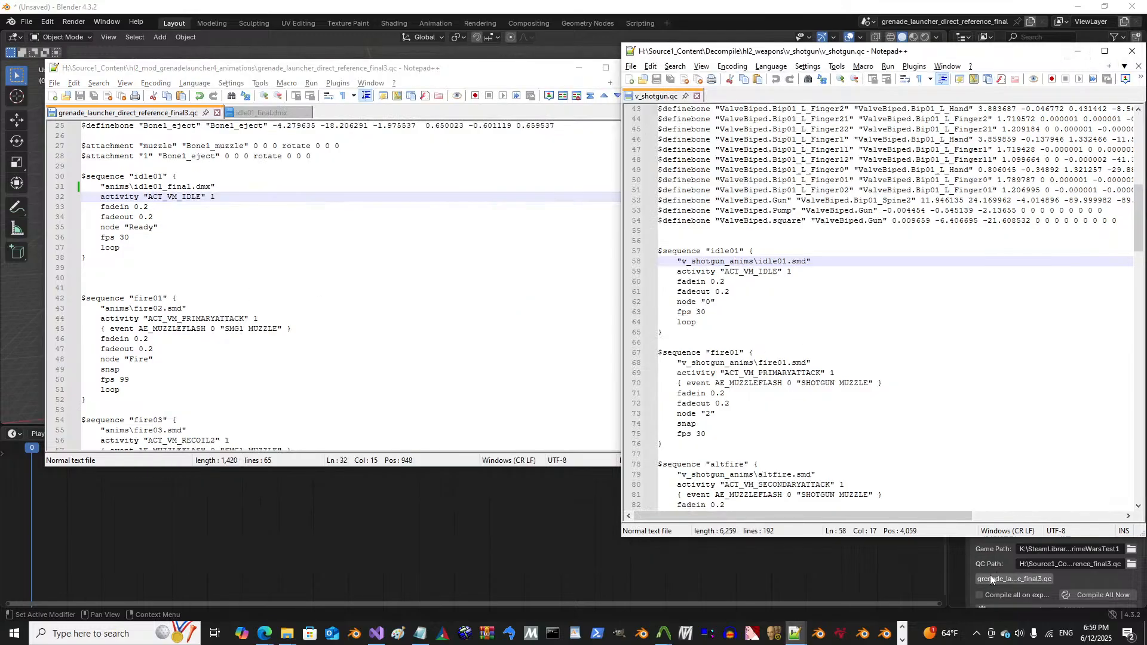
click(974, 564)
scroll(1006, 531, down, 4)
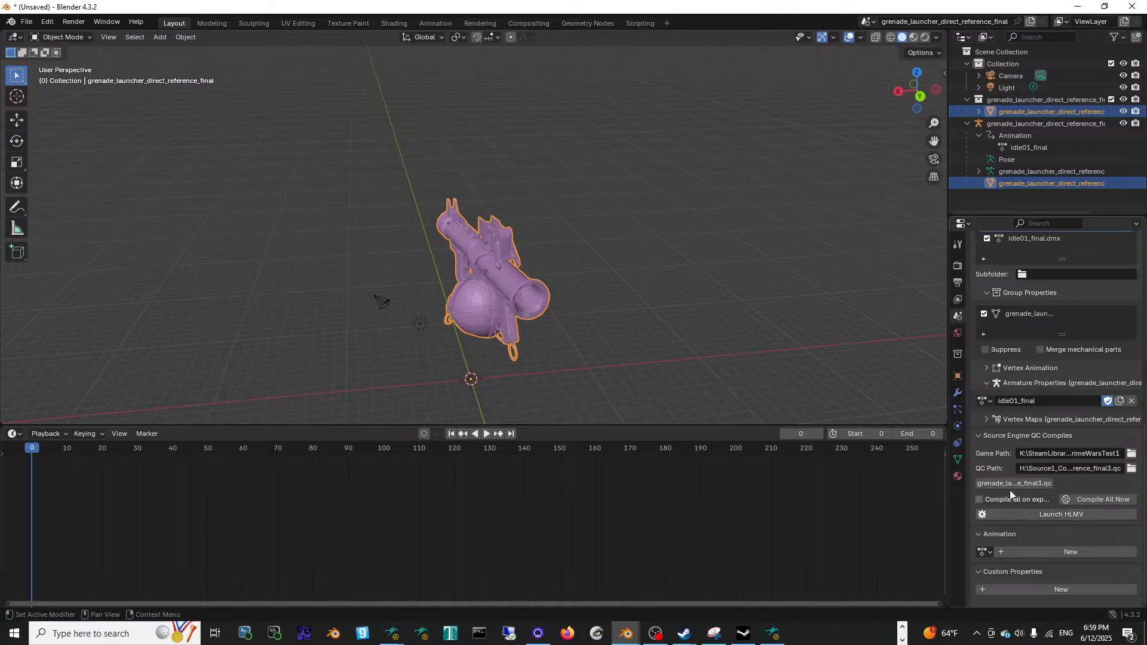
click(1085, 499)
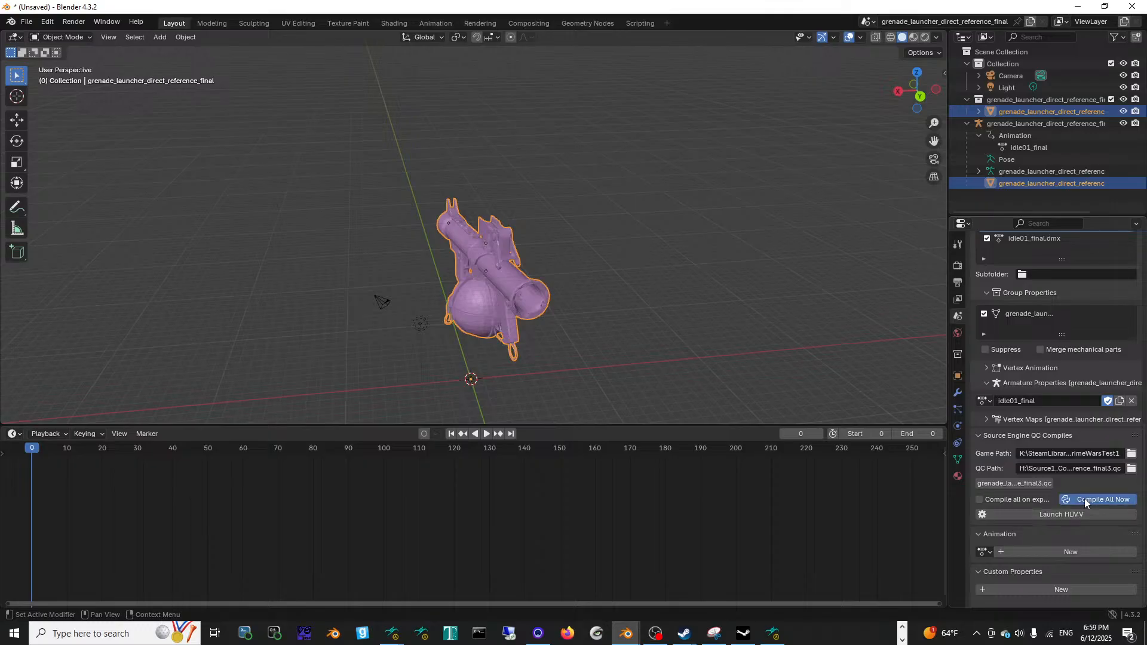
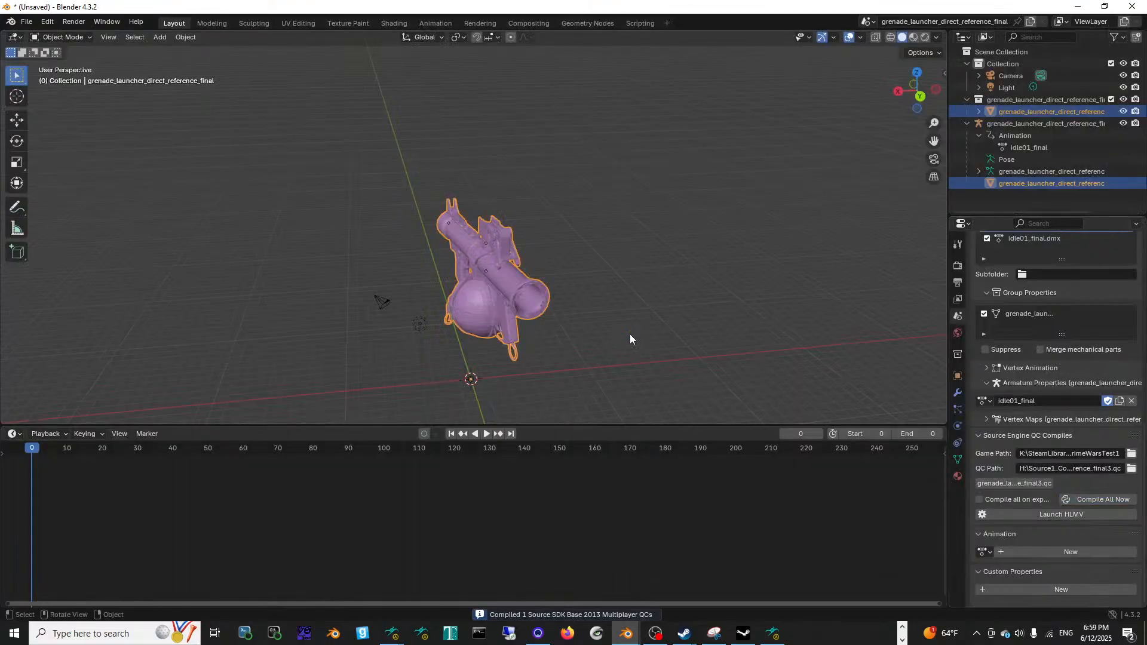
mouse_move(612, 287)
middle_down()
mouse_move(589, 275)
mouse_move(618, 297)
mouse_move(601, 299)
middle_up()
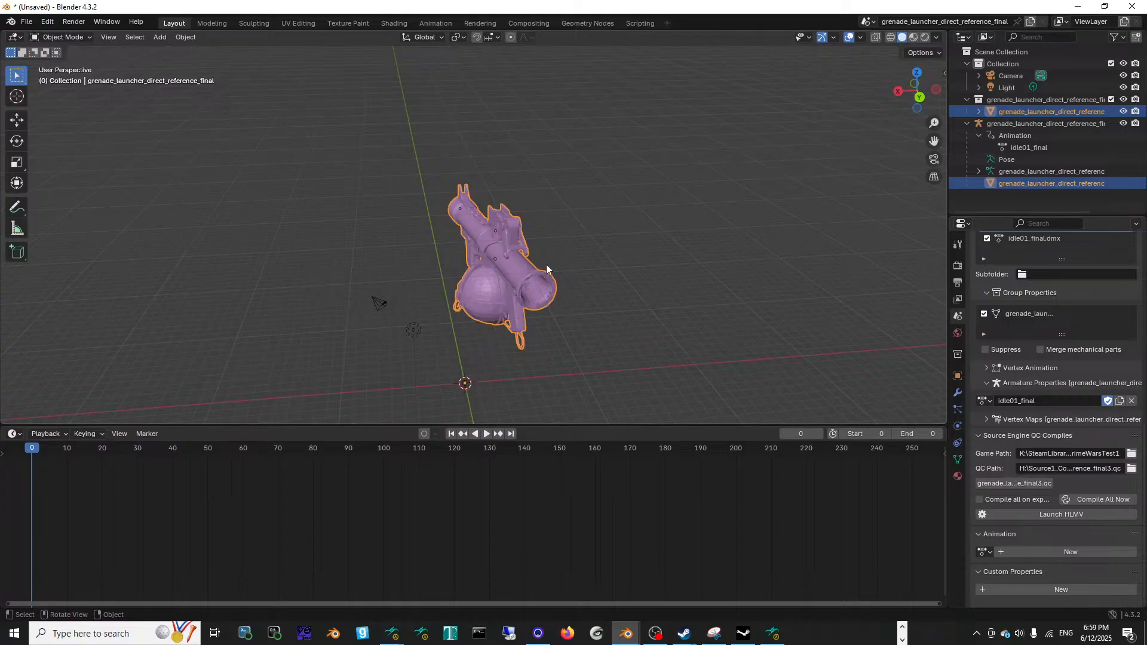
Step: Switch to the model viewer and reload v_grenade_launcher_direct5.mdl
key(alt+Tab)
key(alt+Tab)
key(alt+Tab)
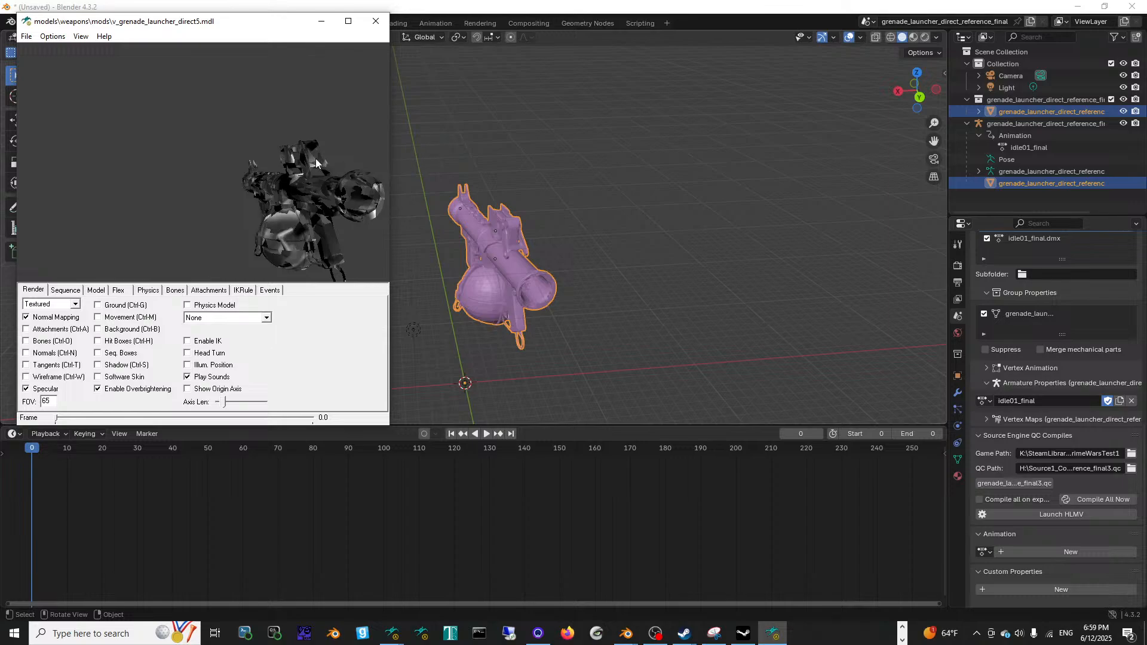
click(26, 37)
click(56, 76)
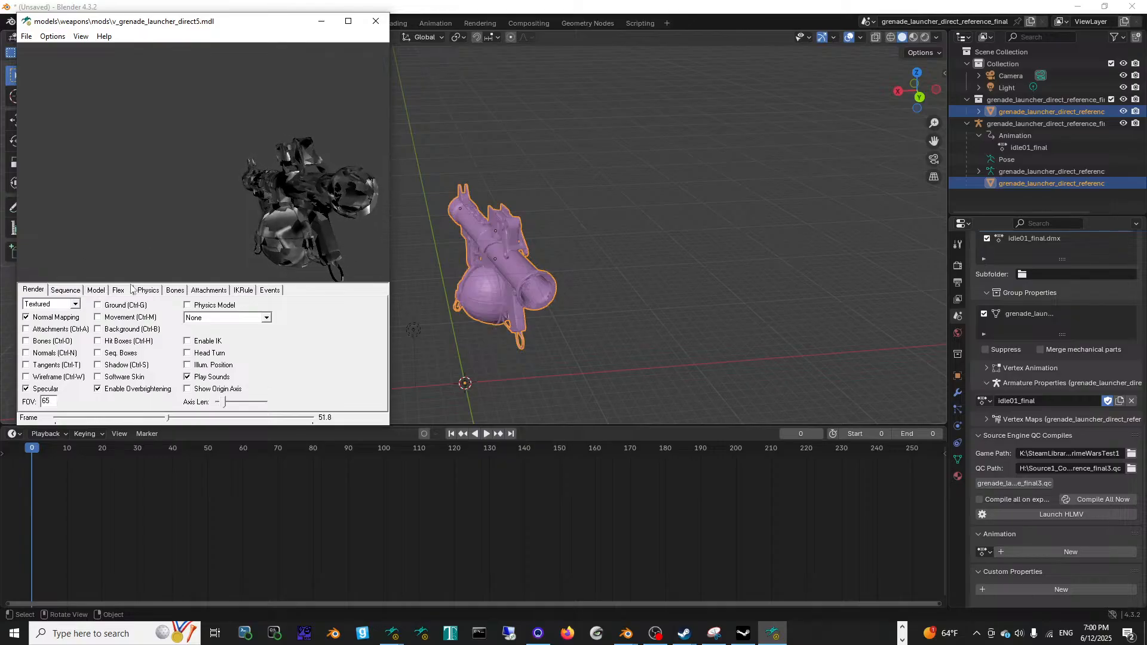
Step: Check the compiled model's sequence selection, model statistics and view, and minimize the model viewer
click(65, 290)
click(64, 306)
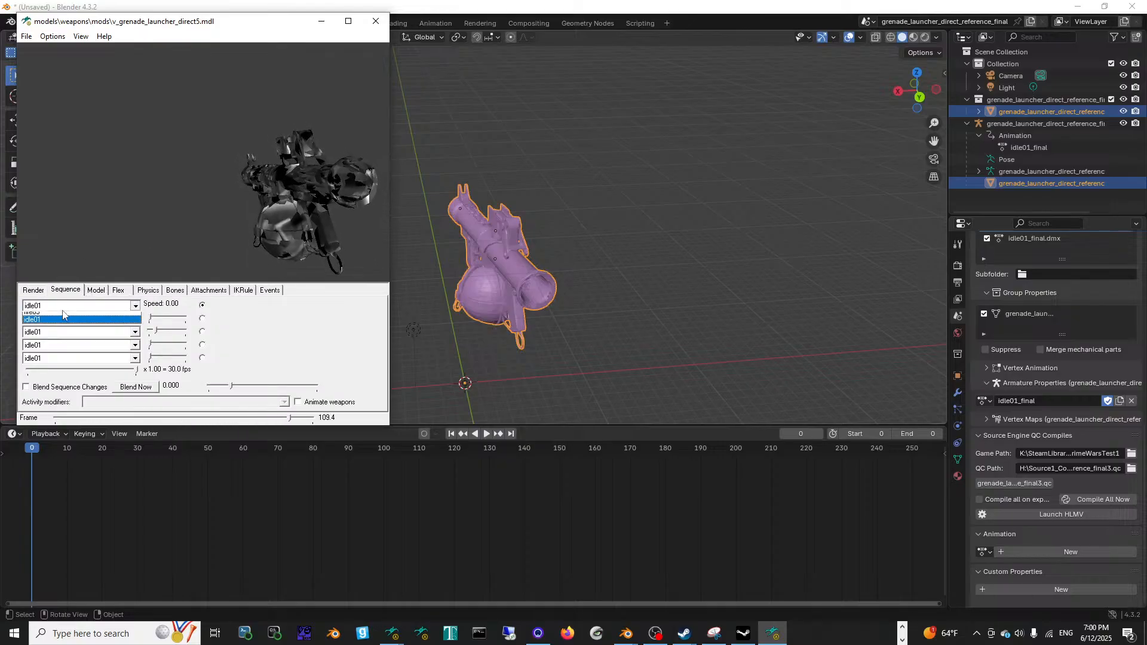
click(62, 311)
click(95, 290)
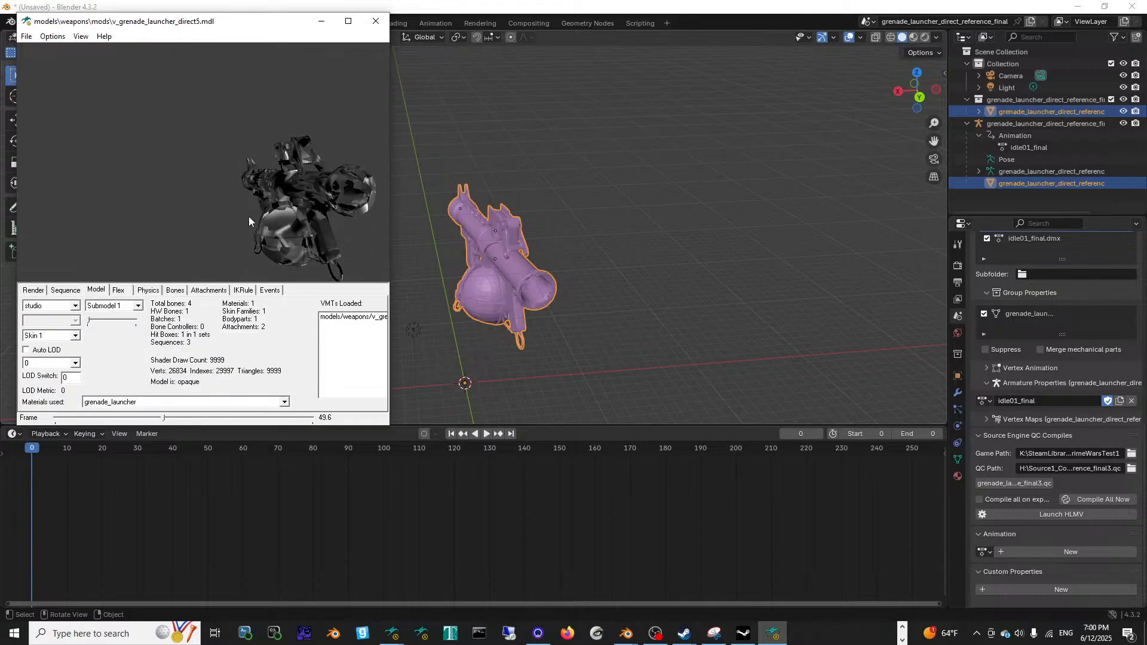
click(53, 37)
click(78, 120)
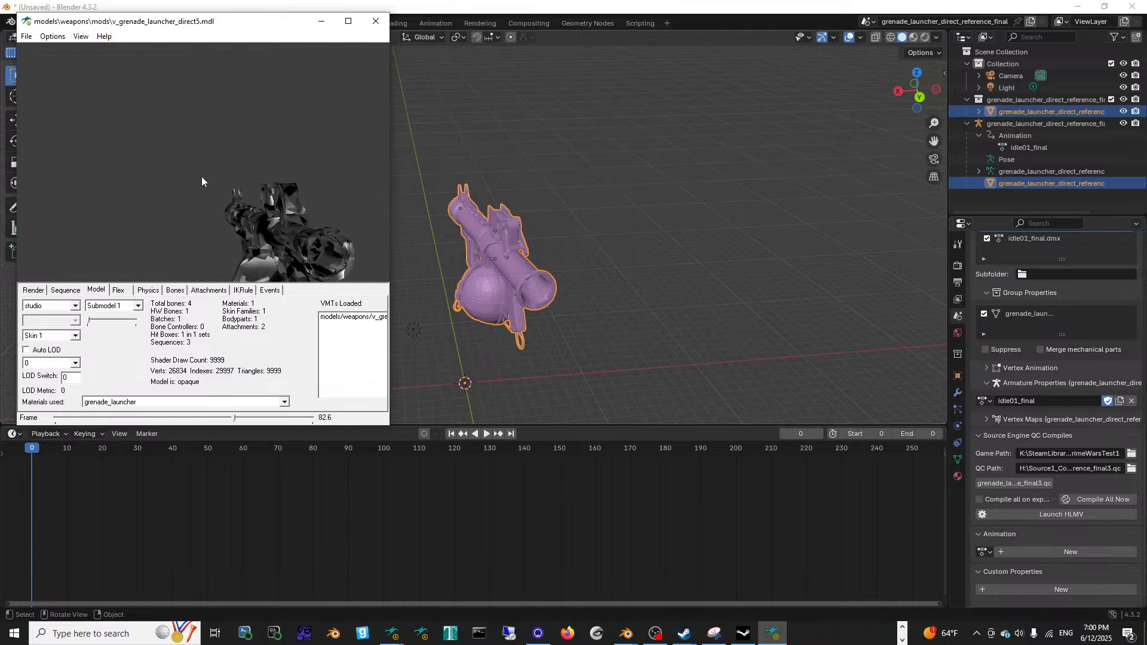
click(321, 21)
Step: Create a new animation action for the scene and name it Reload1
scroll(1114, 472, up, 3)
scroll(1108, 472, down, 3)
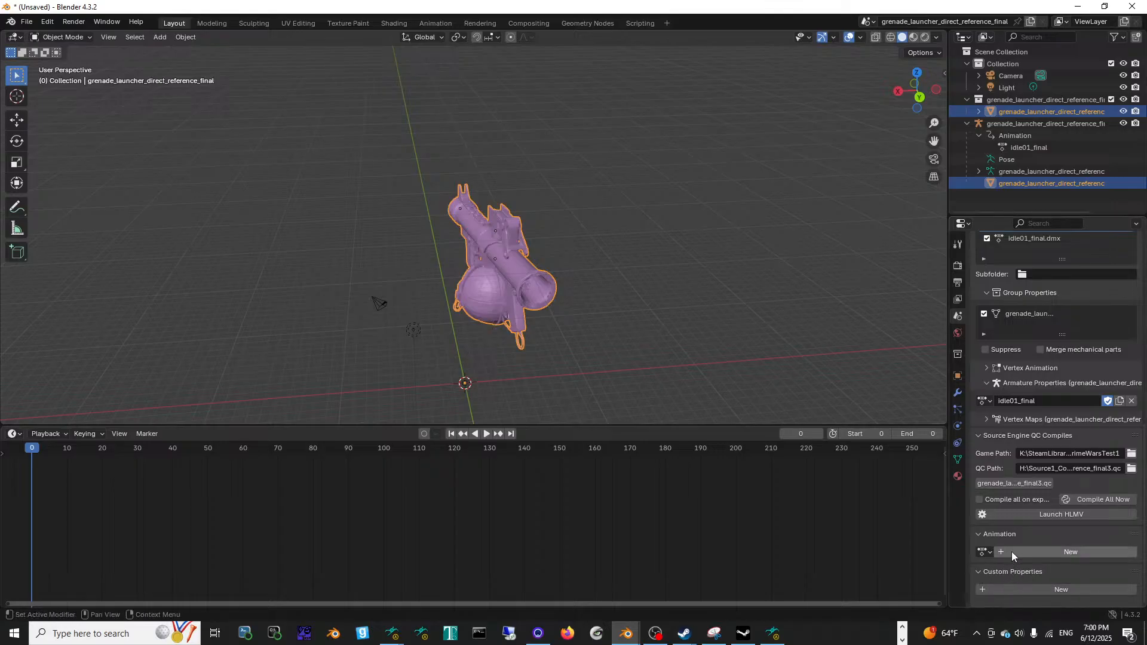
click(985, 551)
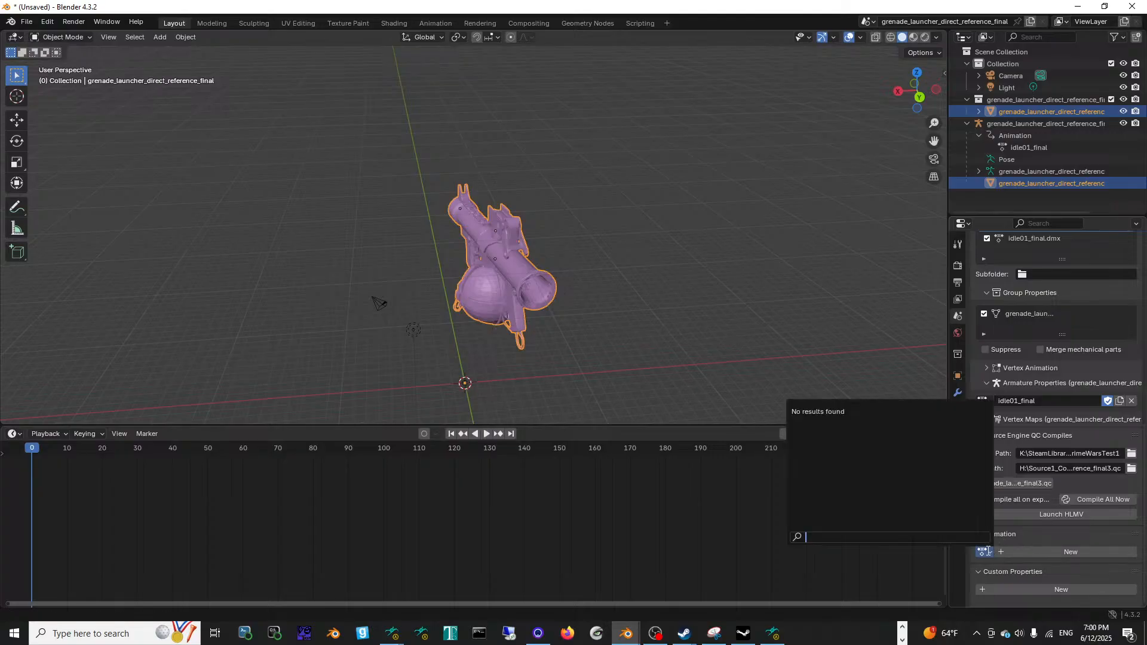
key(Escape)
click(1010, 553)
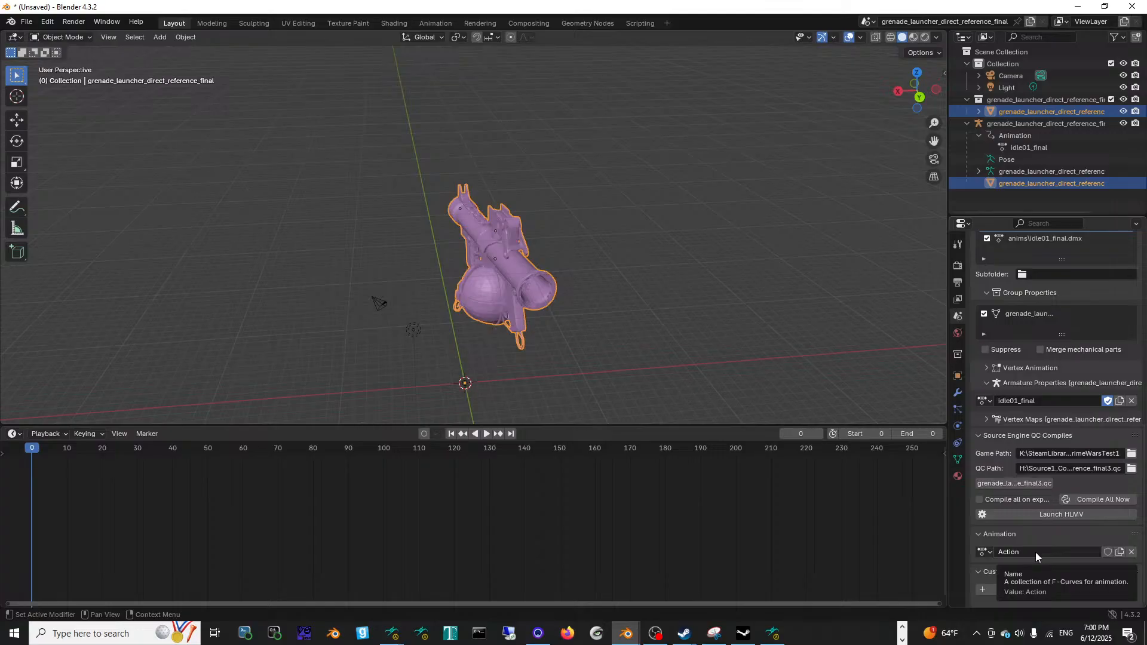
click(1035, 552)
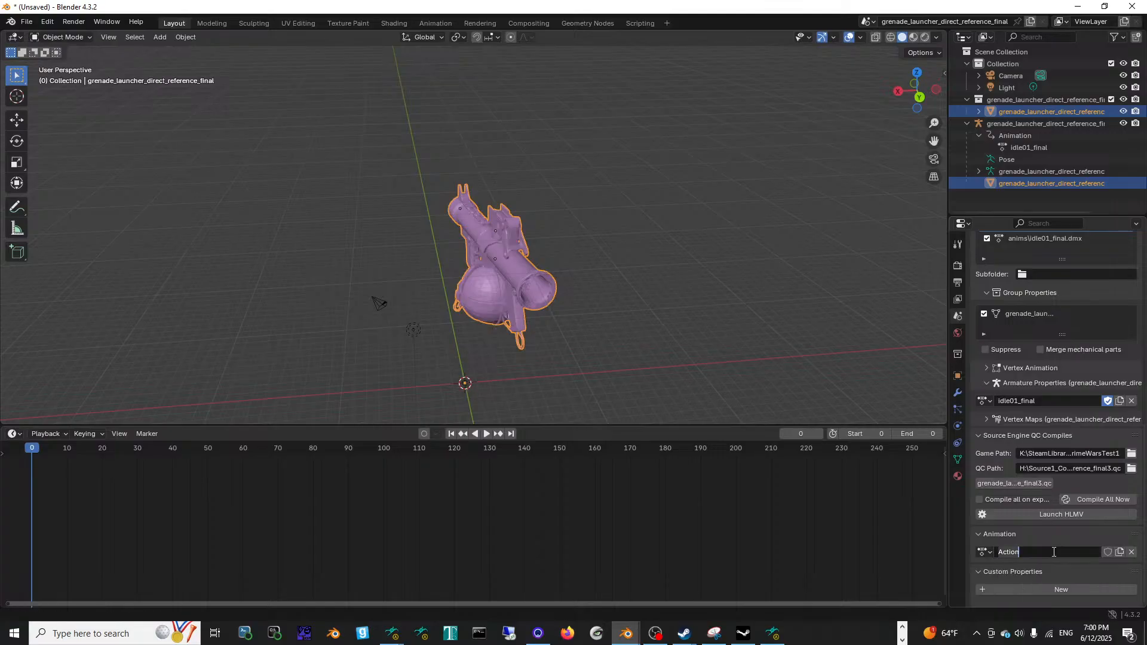
key(ctrl+a)
text(Reload1)
key(Return)
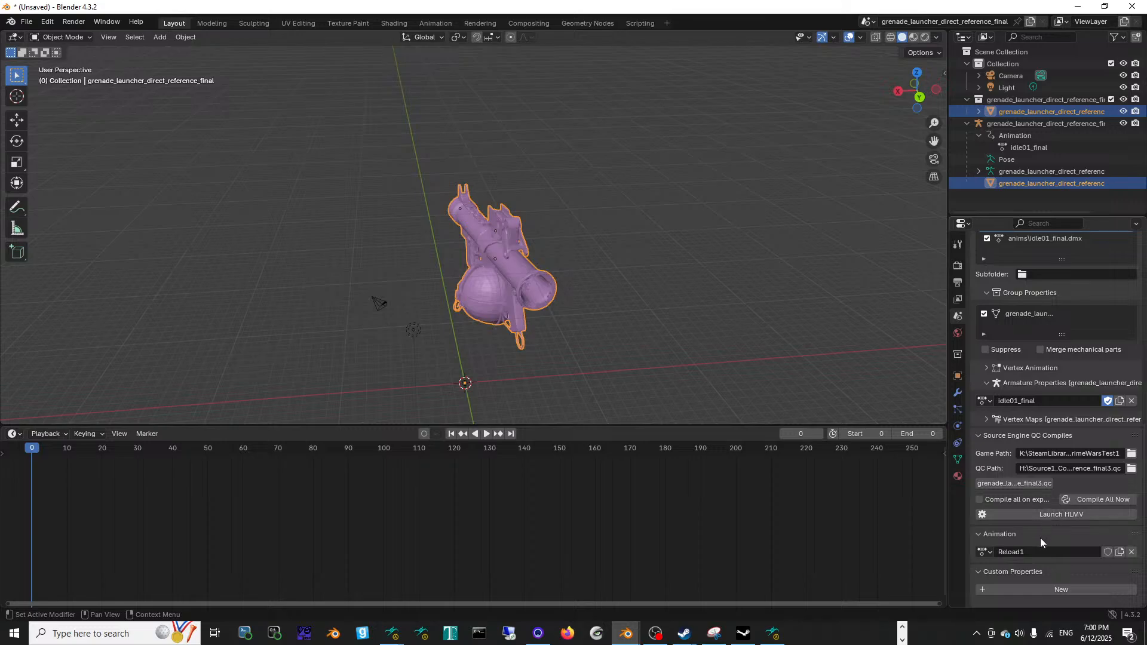
click(984, 551)
click(989, 552)
Step: Add a vertex animation to the grenade launcher export group, preview it briefly and review the export settings
click(997, 369)
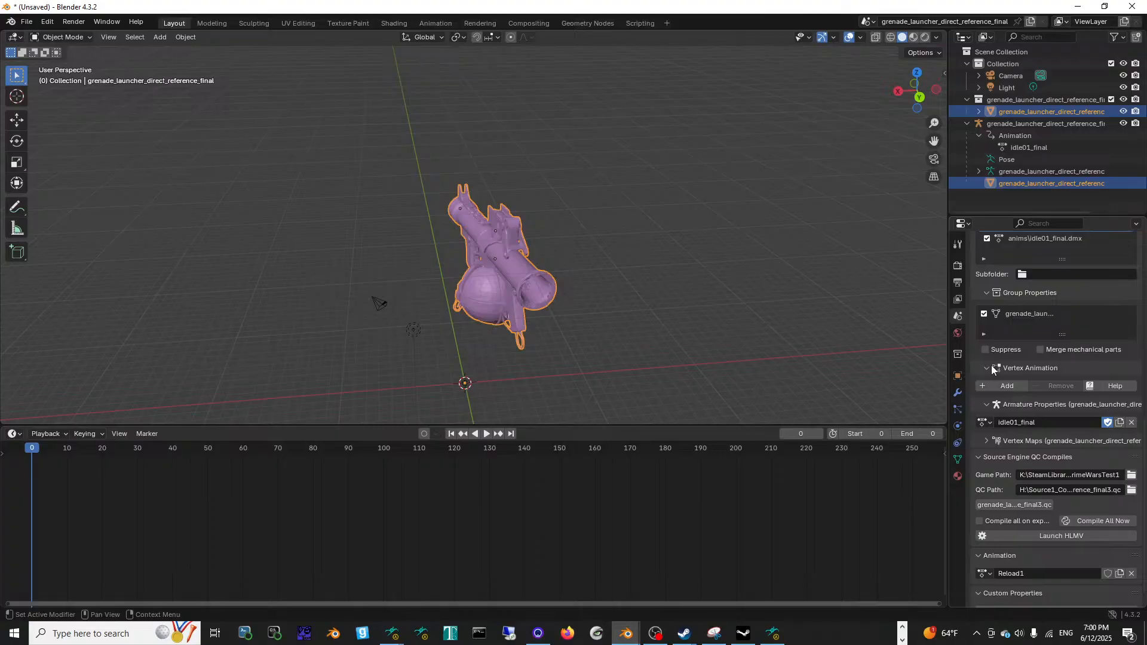
click(994, 386)
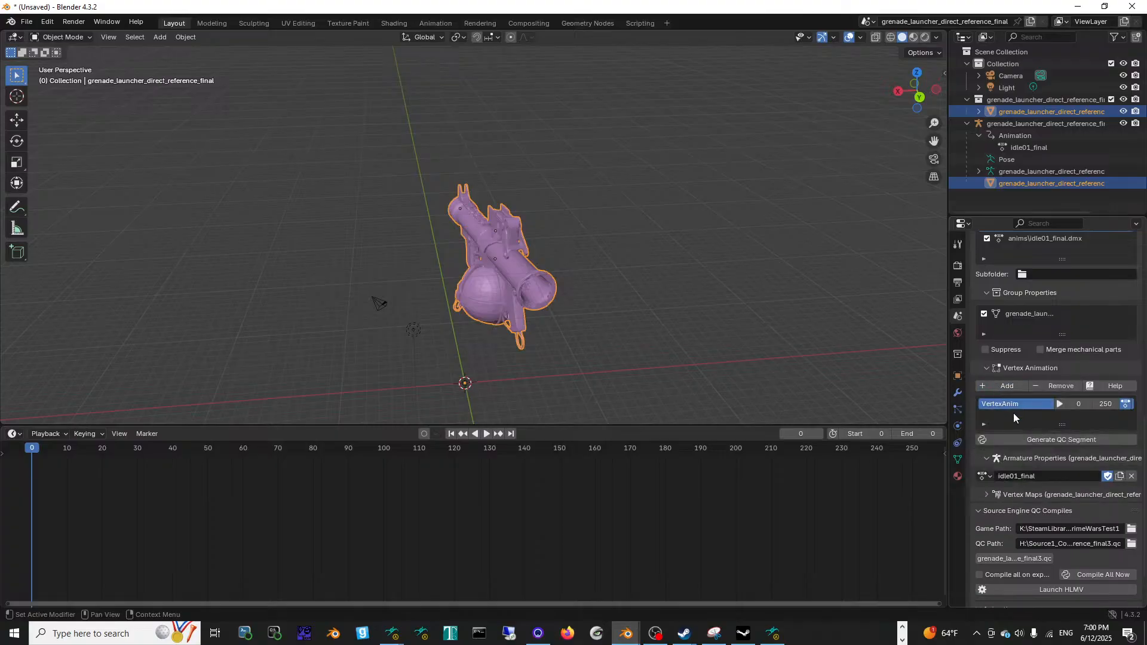
click(1060, 405)
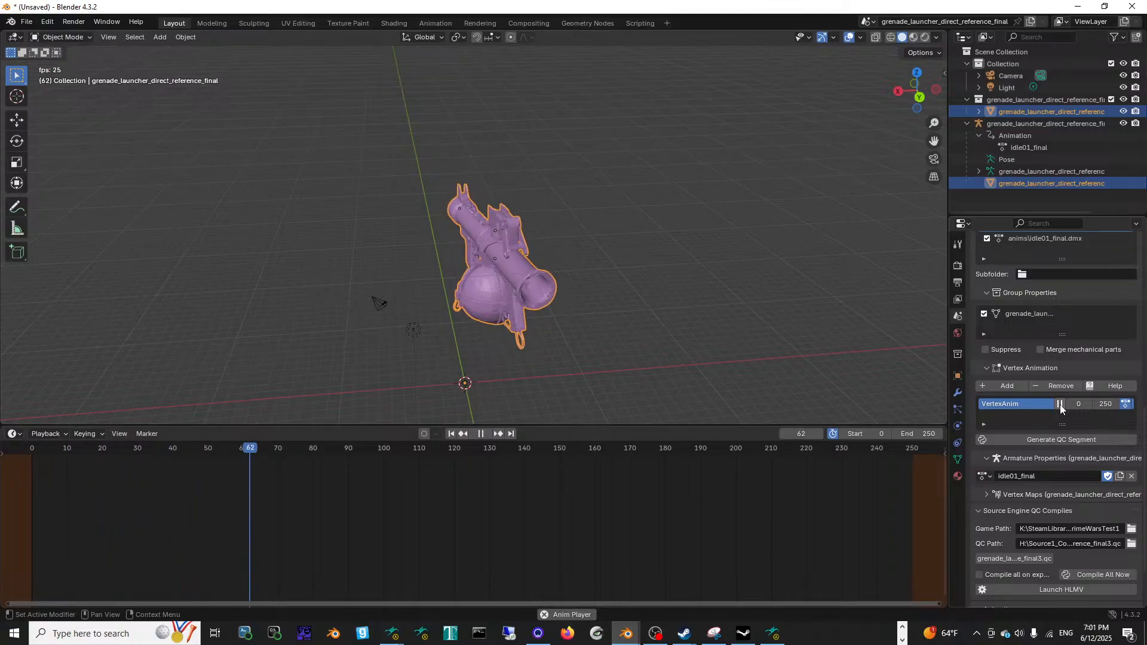
click(1060, 405)
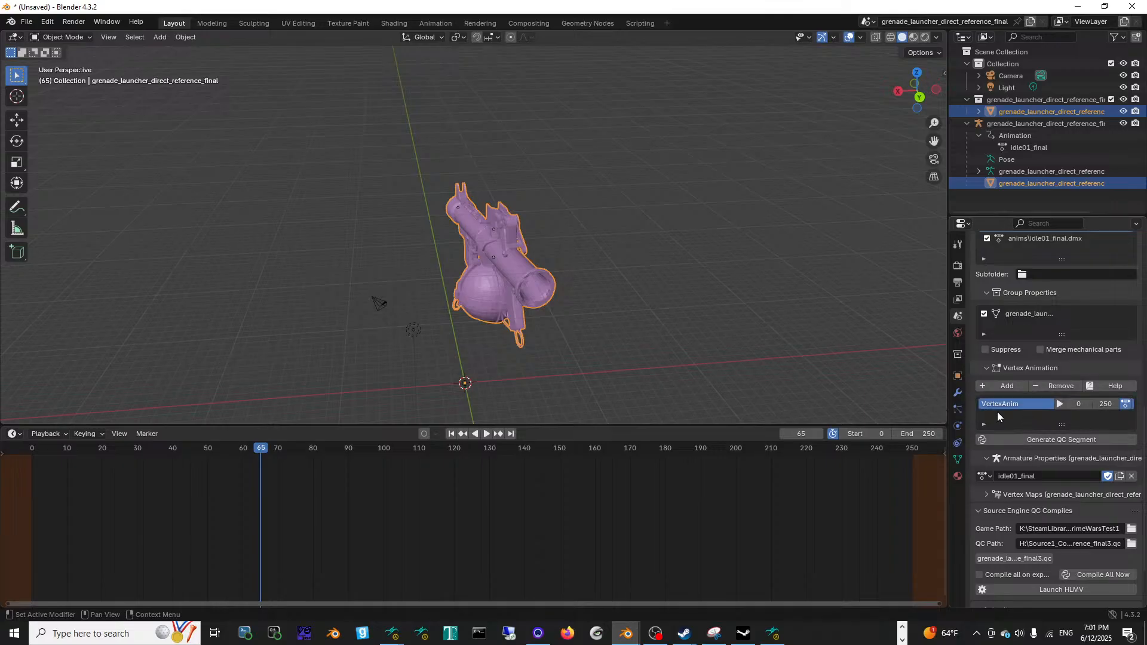
scroll(1001, 416, up, 10)
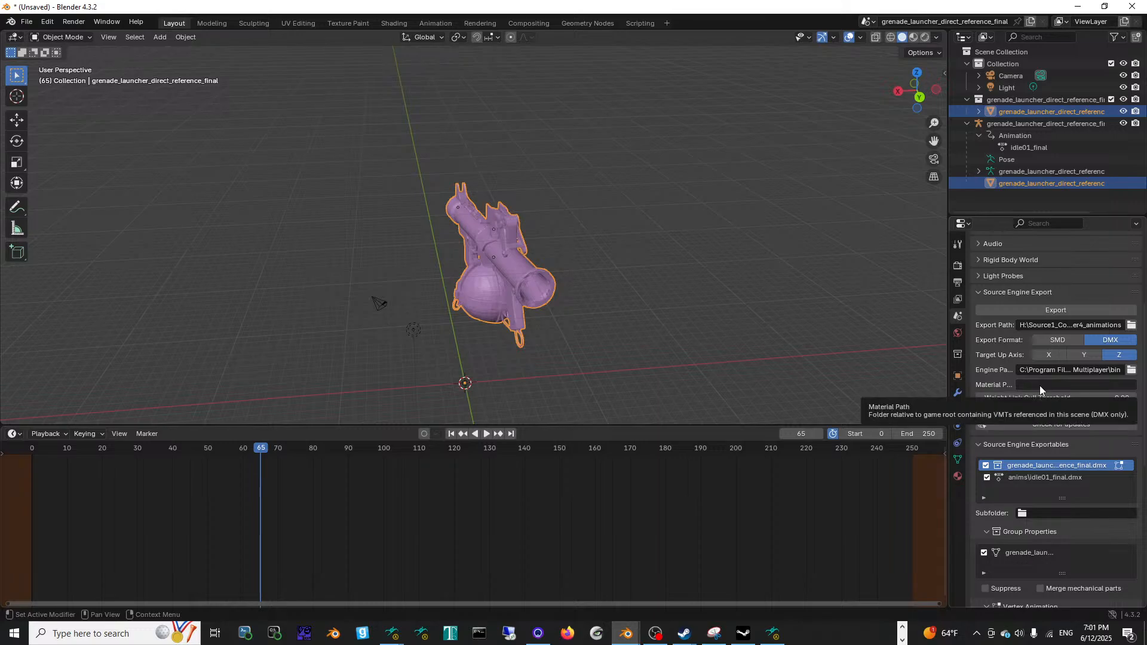
scroll(1022, 469, down, 12)
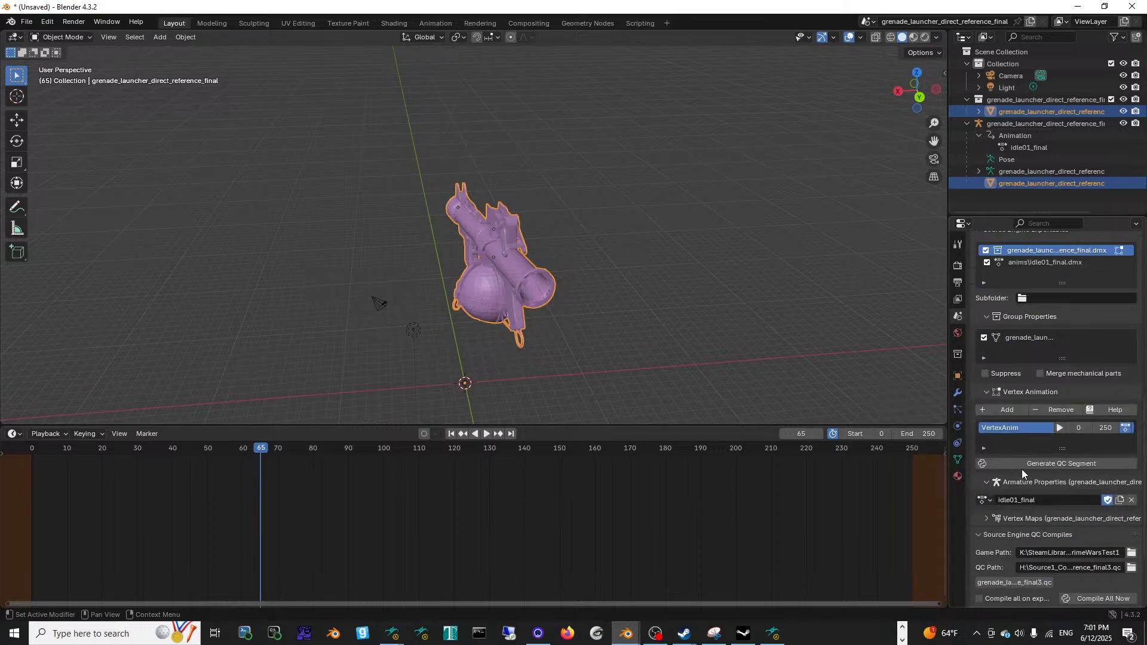
scroll(1022, 473, down, 1)
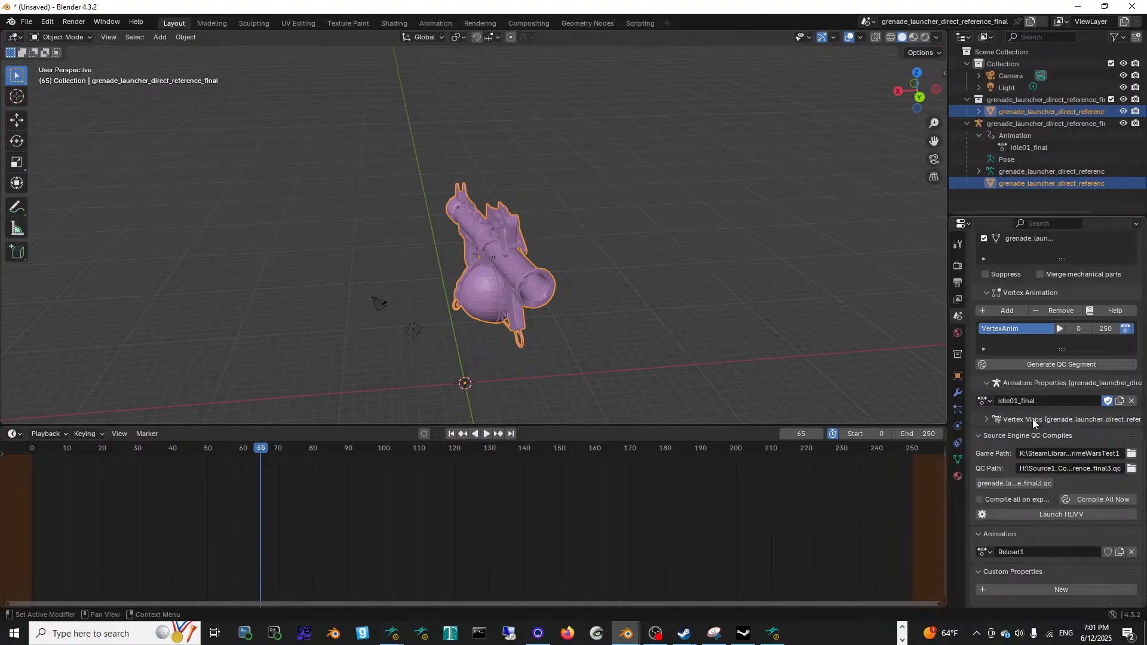
Step: Switch to Notepad++ and comment out the $bodygroup "studio" block in grenade_launcher_direct_reference_final3.qc with // on all four lines
key(alt+Tab)
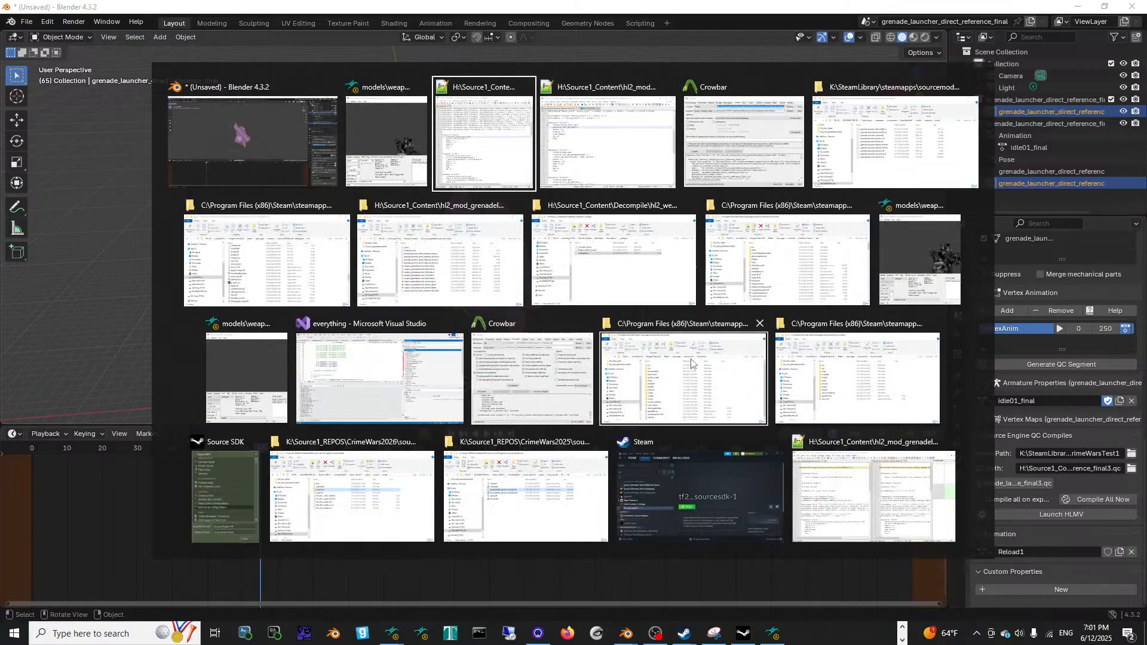
key(alt+Tab)
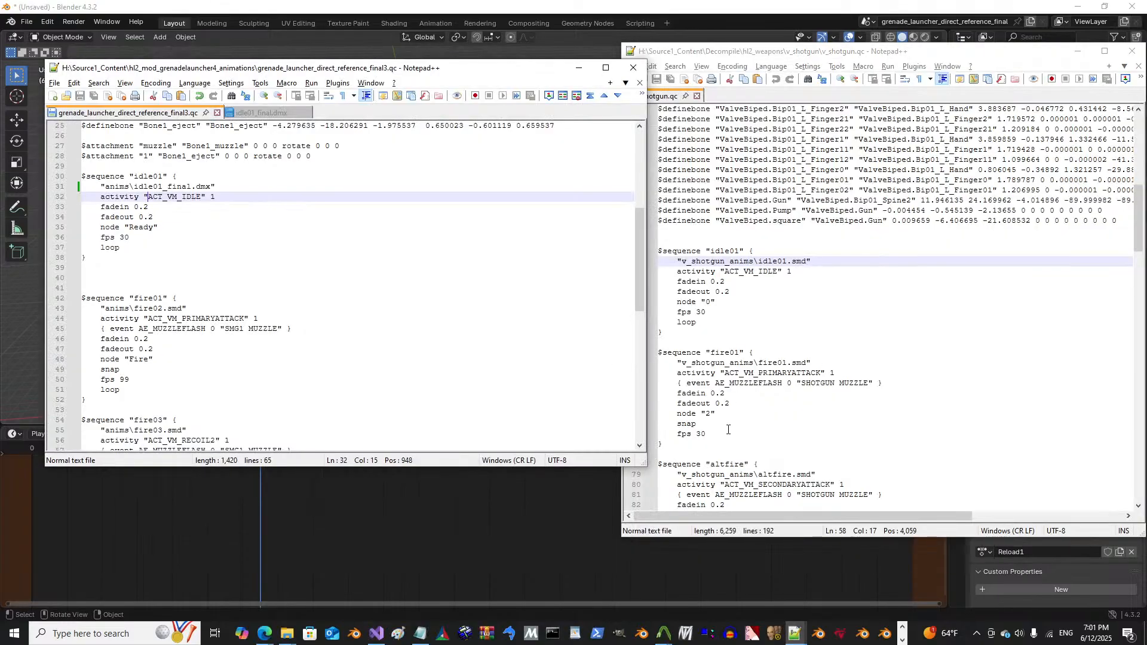
click(420, 258)
scroll(359, 266, up, 7)
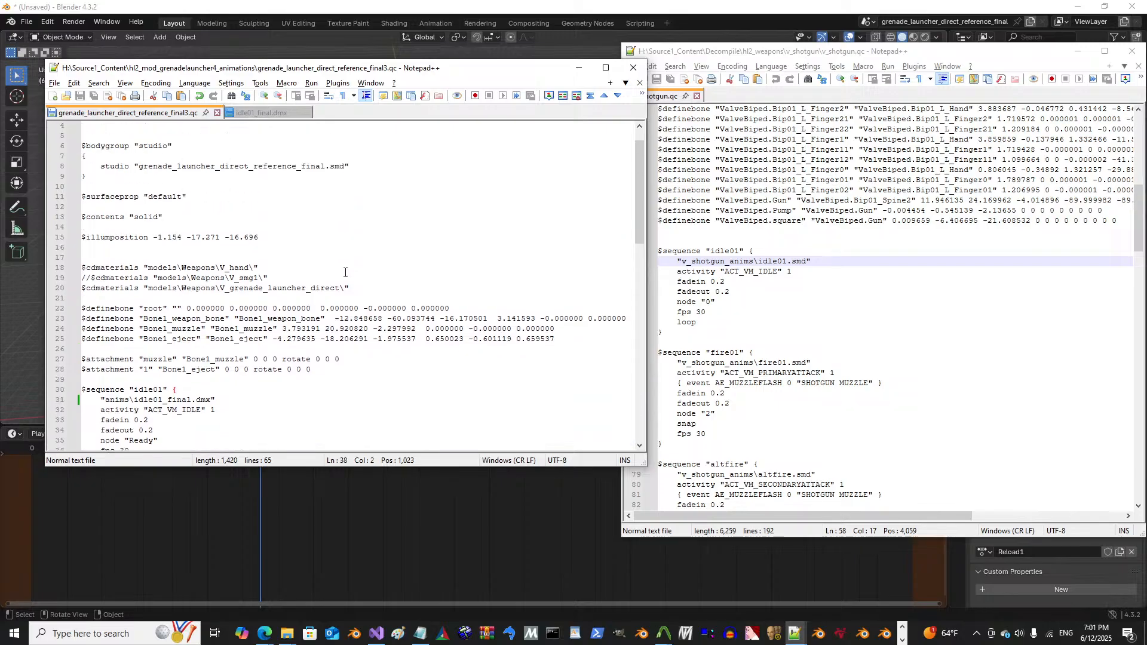
double_click(149, 167)
scroll(149, 217, up, 1)
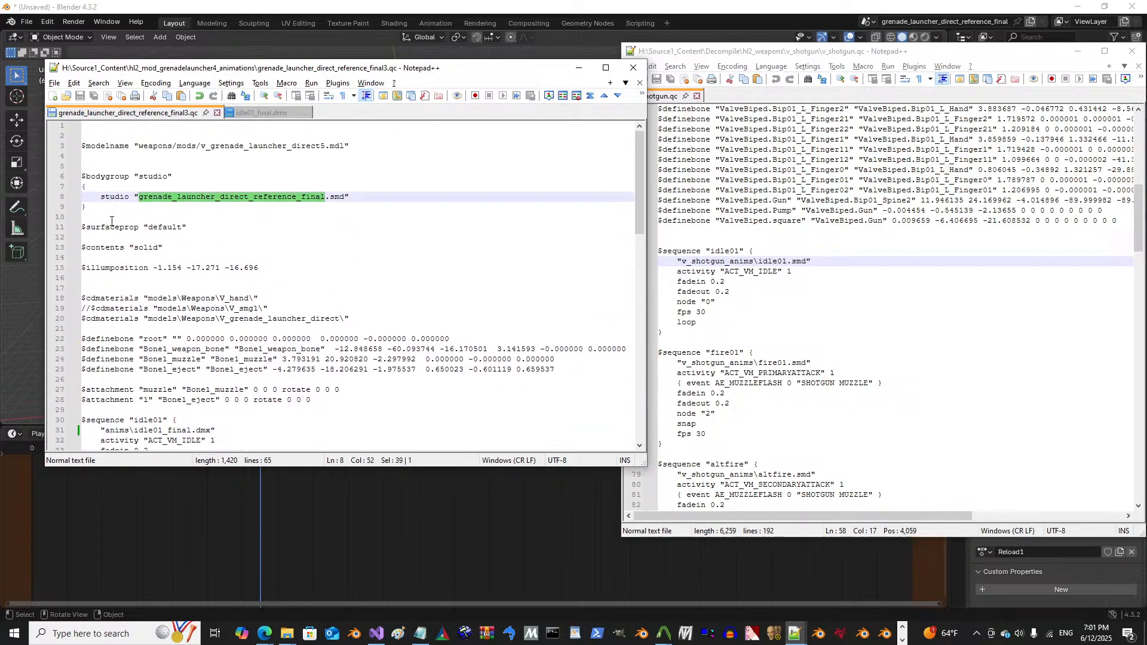
click(84, 209)
text(//)
click(83, 197)
text(//)
click(83, 187)
text(//)
click(84, 176)
text(//)
click(158, 197)
Step: Open hl2_dmx_vertex.qc from the hl2_dmx_vertex folder in Source1_Content as a reference
click(67, 97)
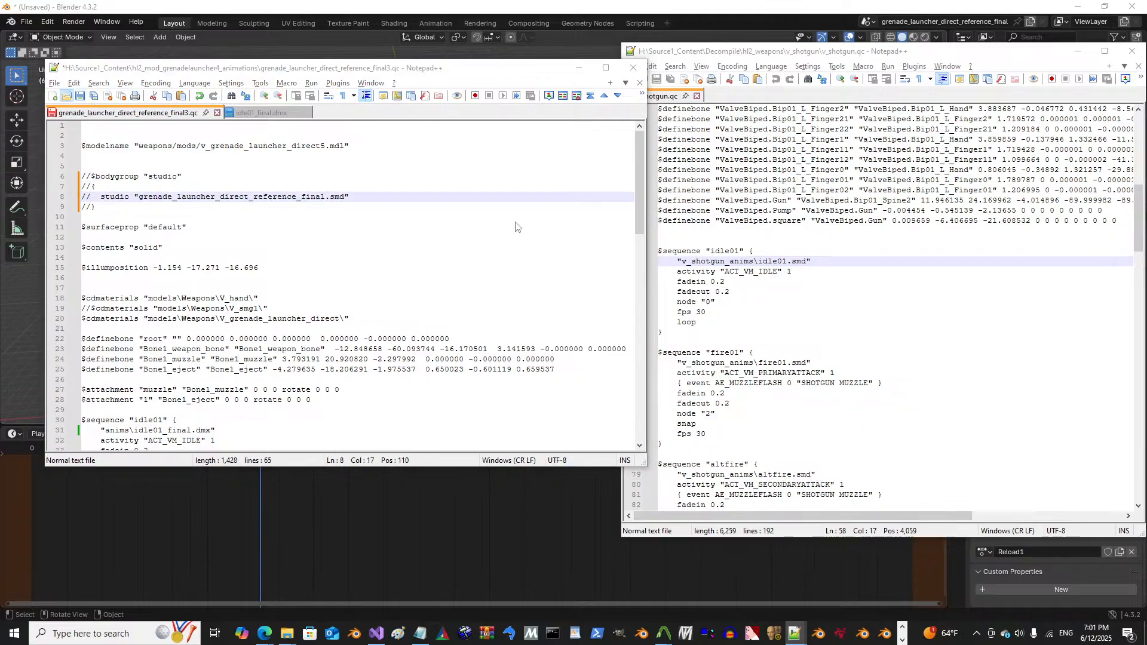
click(268, 118)
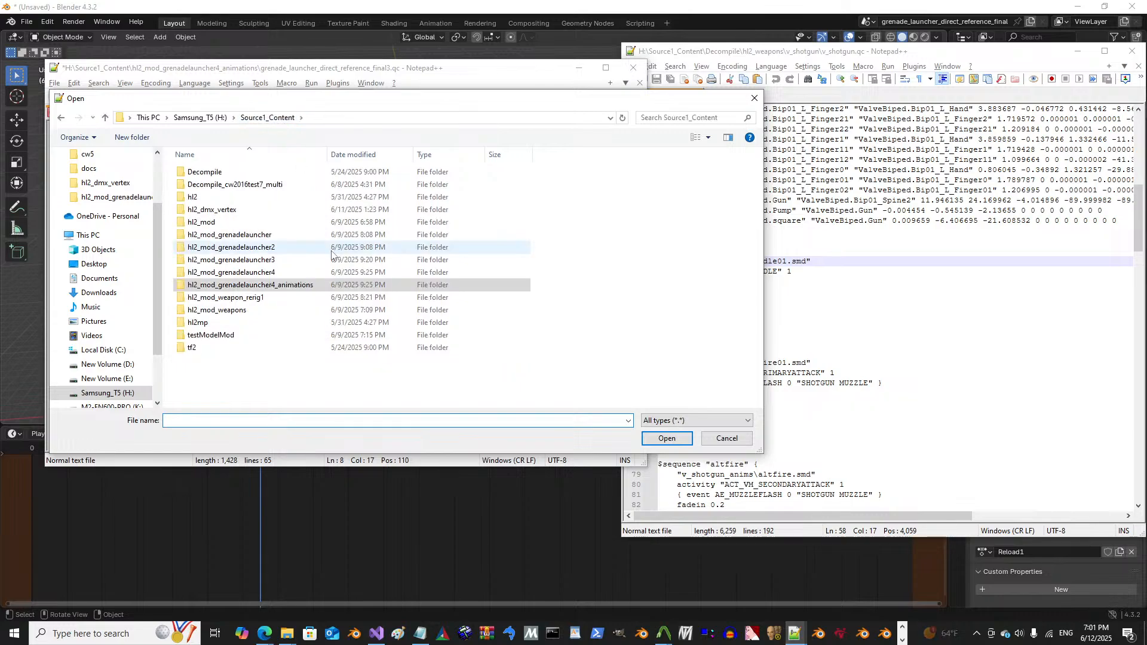
double_click(268, 310)
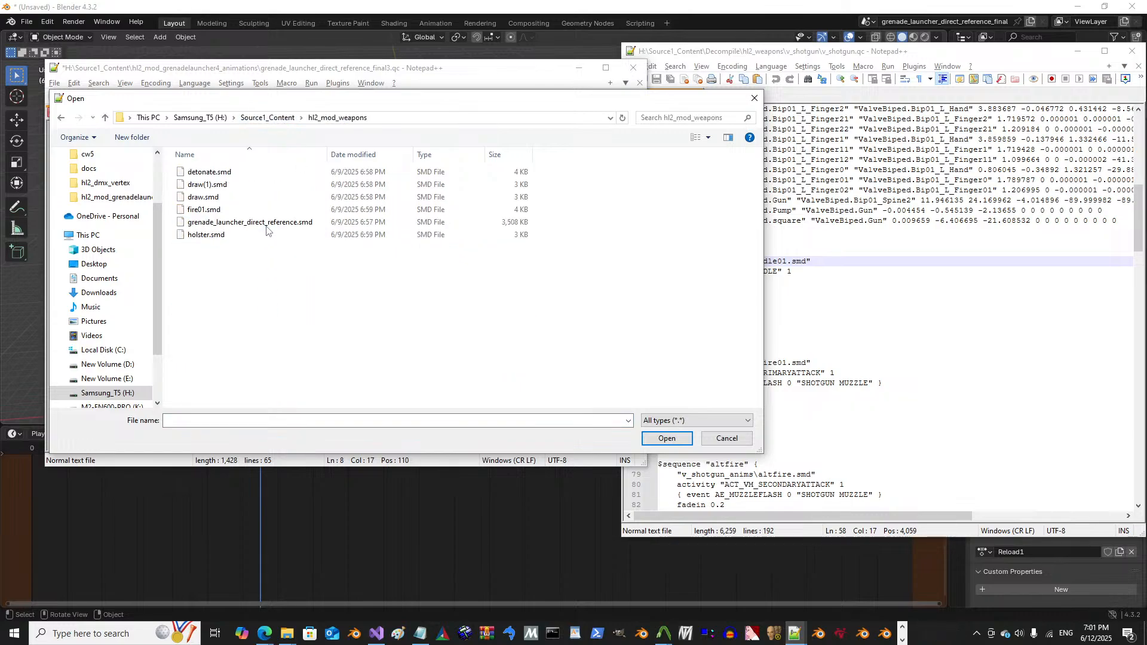
key(BackSpace)
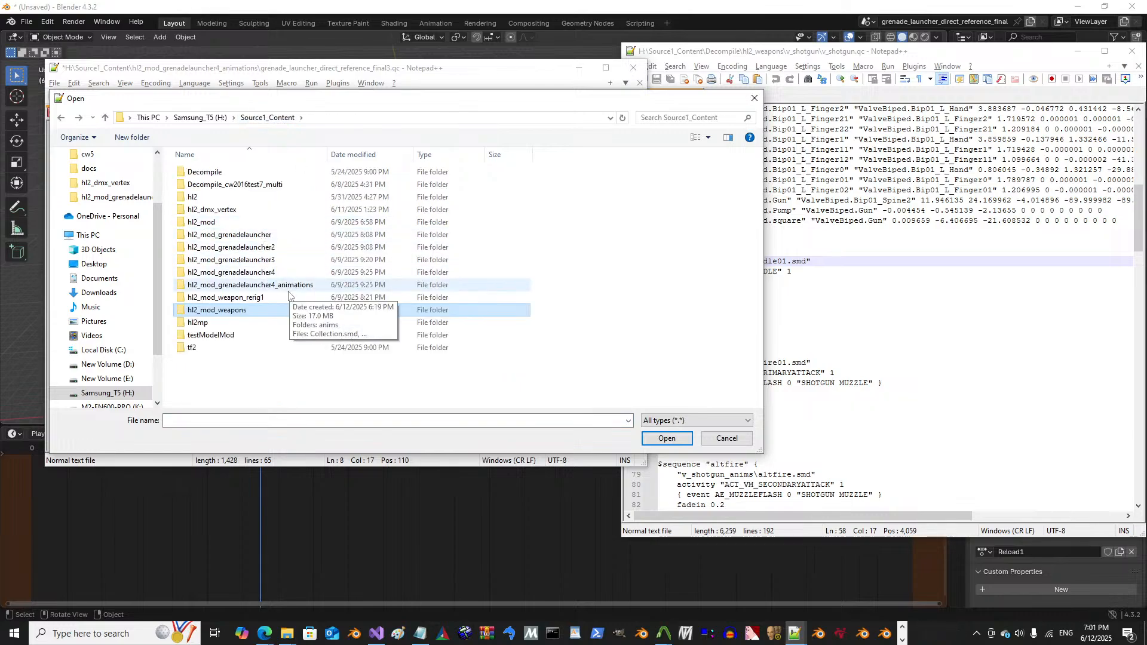
double_click(249, 214)
click(270, 200)
double_click(270, 199)
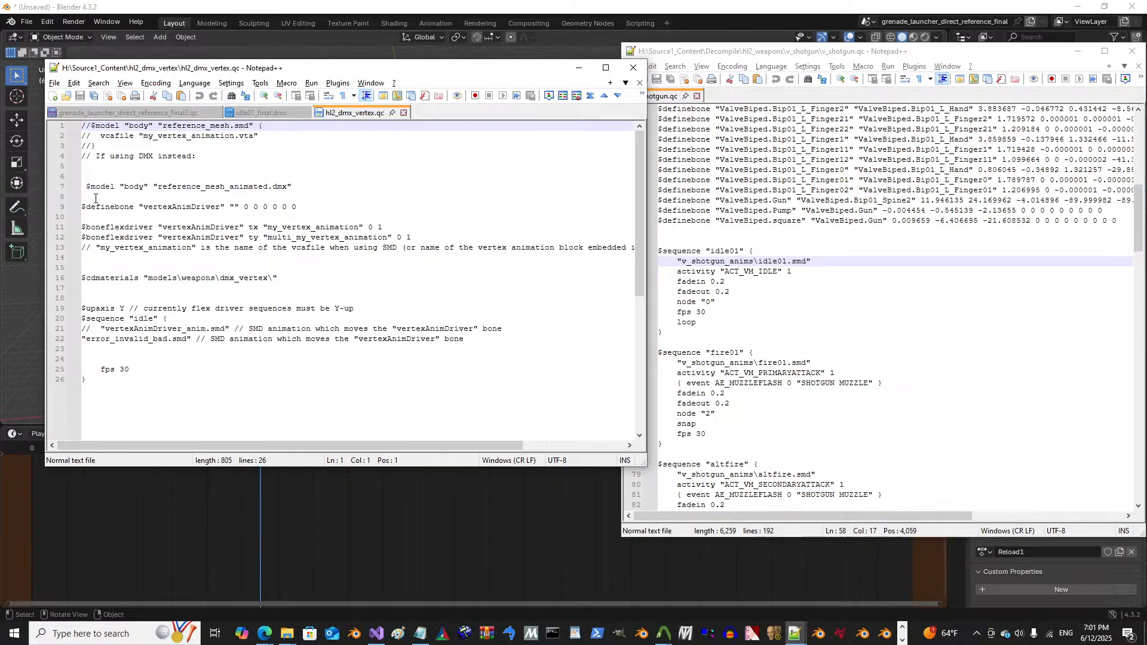
Step: Copy the $model "body" "reference_mesh_animated.dmx" line from hl2_dmx_vertex.qc into grenade_launcher_direct_reference_final3.qc below the commented-out $bodygroup block
click(75, 190)
key(ctrl+c)
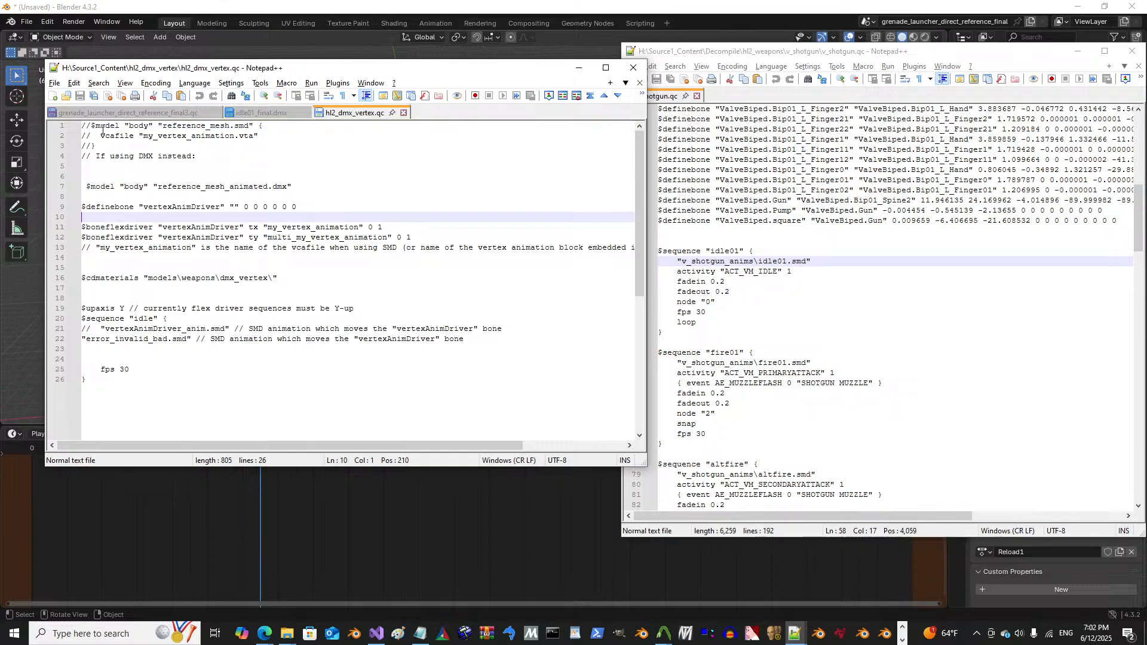
click(118, 113)
click(107, 214)
key(ctrl+v)
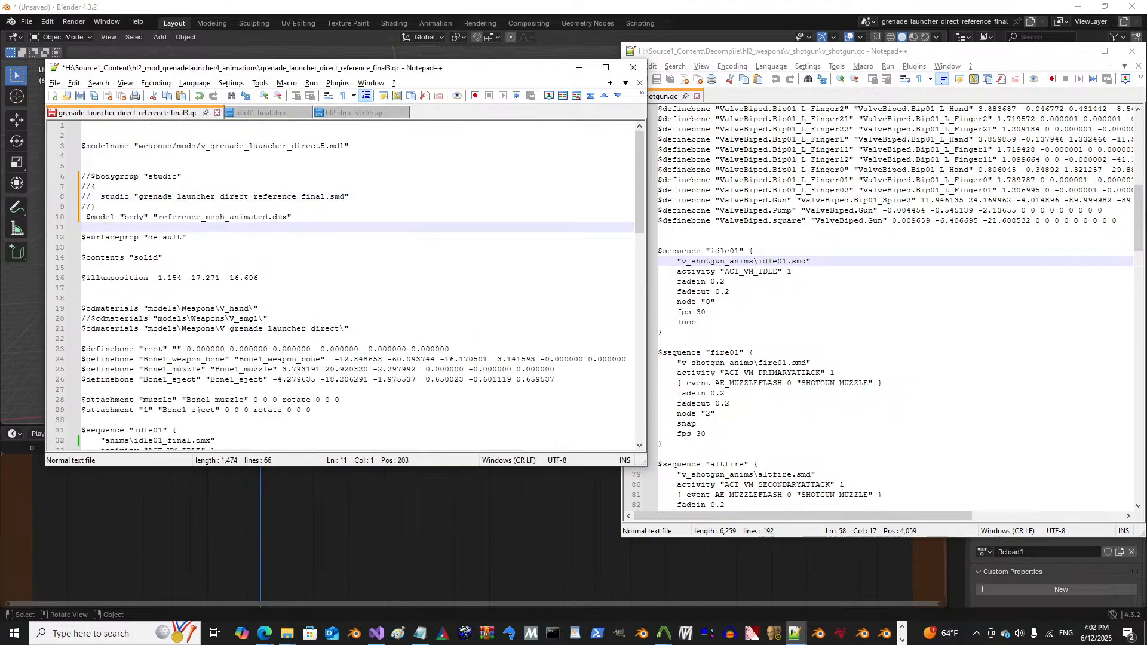
key(Return)
Step: Change the pasted $model line's file name to grenade_launcher_direct_reference_final.dmx, copying it from the file list, and save the QC file
click(66, 97)
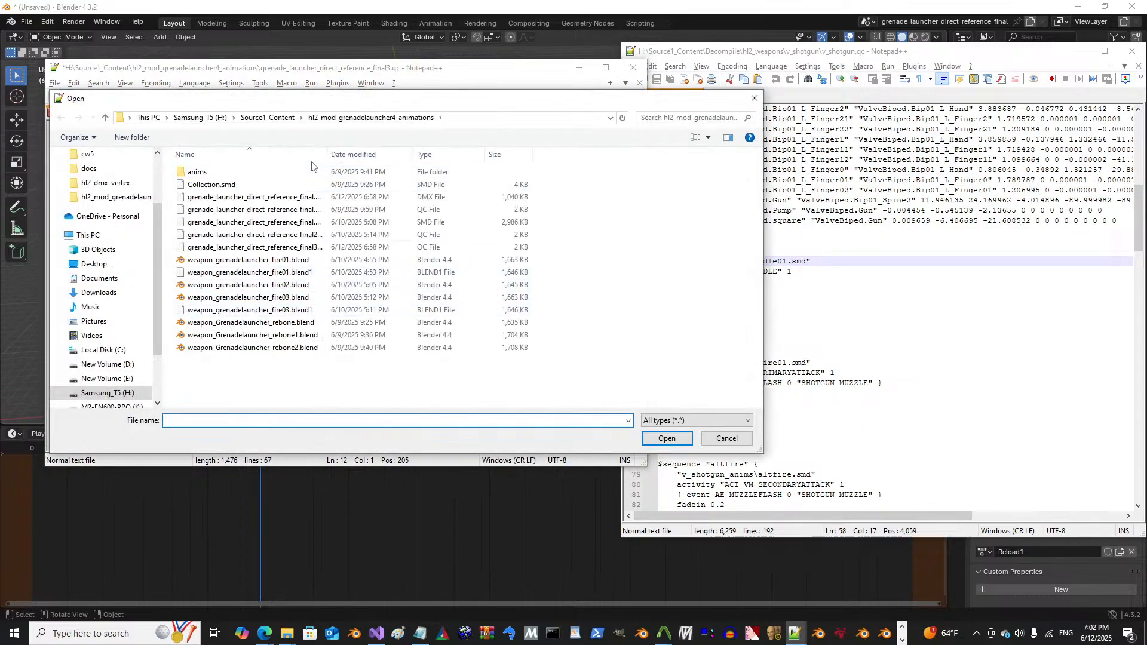
drag(327, 154, 401, 154)
click(317, 198)
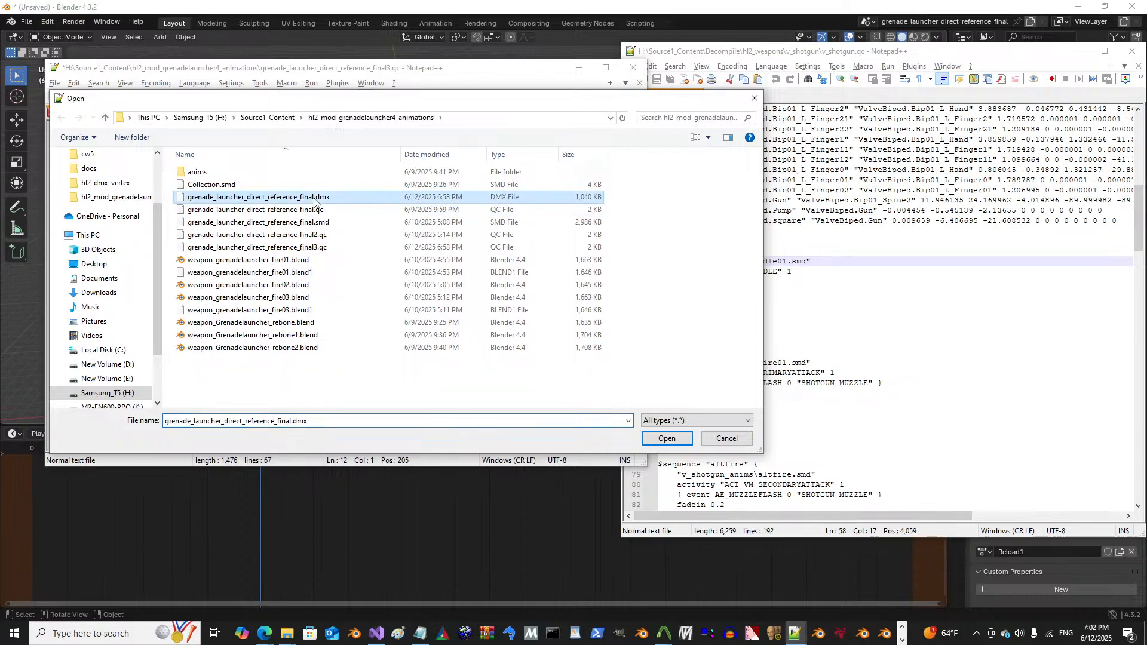
key(Tab)
key(ctrl+c)
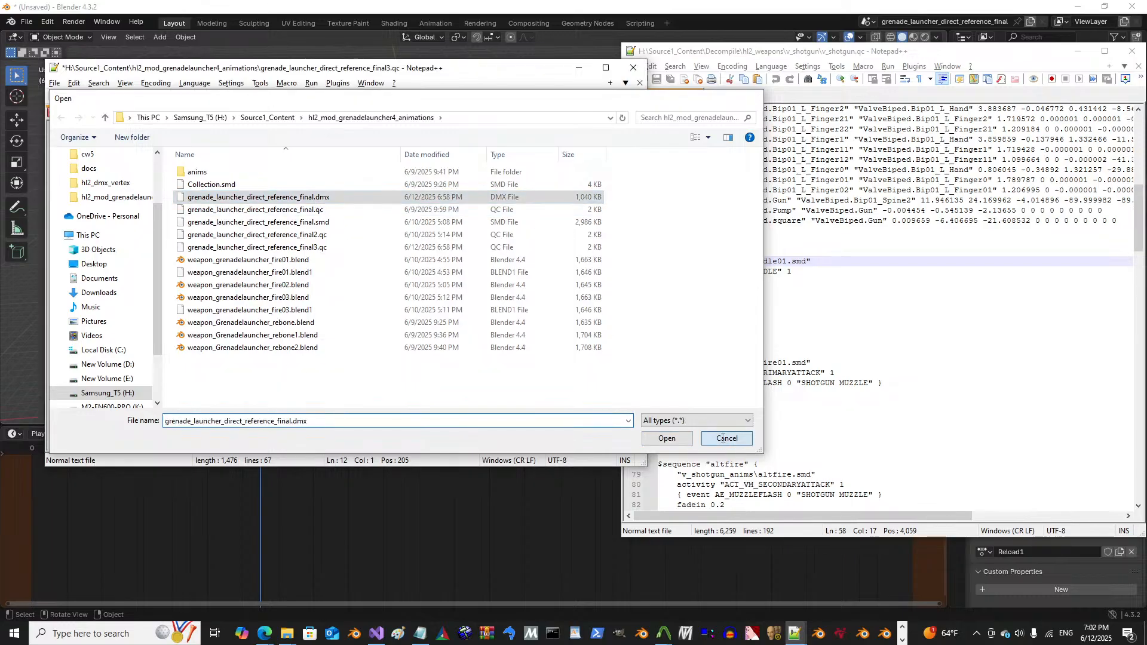
click(727, 440)
click(239, 197)
click(287, 216)
drag(287, 217, 156, 217)
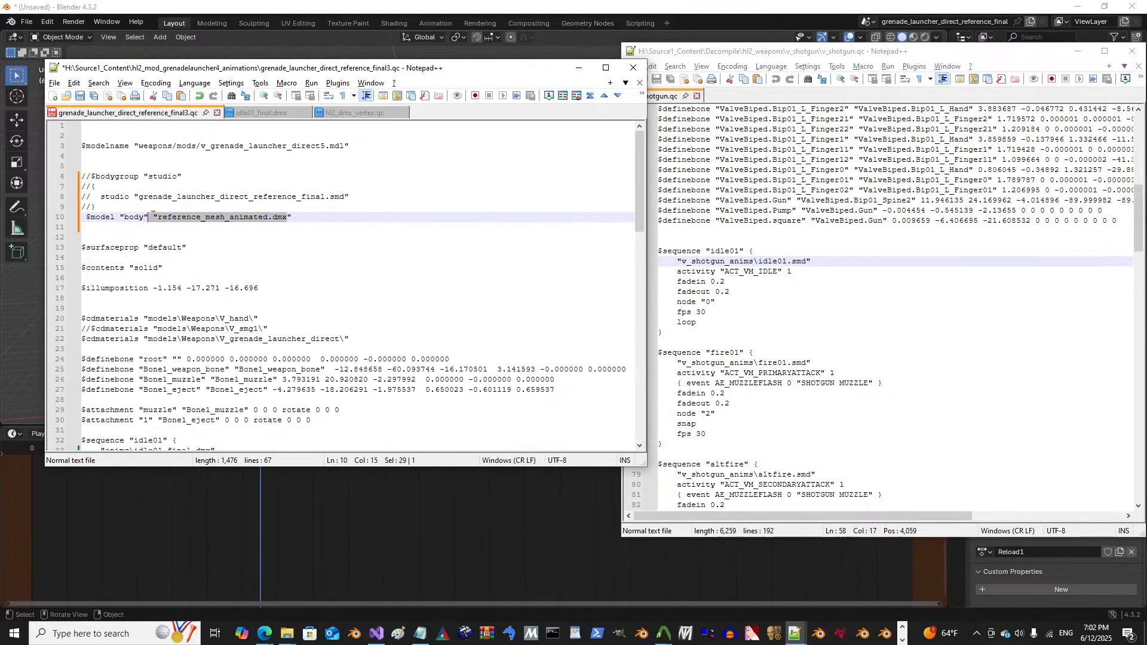
key(ctrl+v)
key(ctrl+s)
click(134, 229)
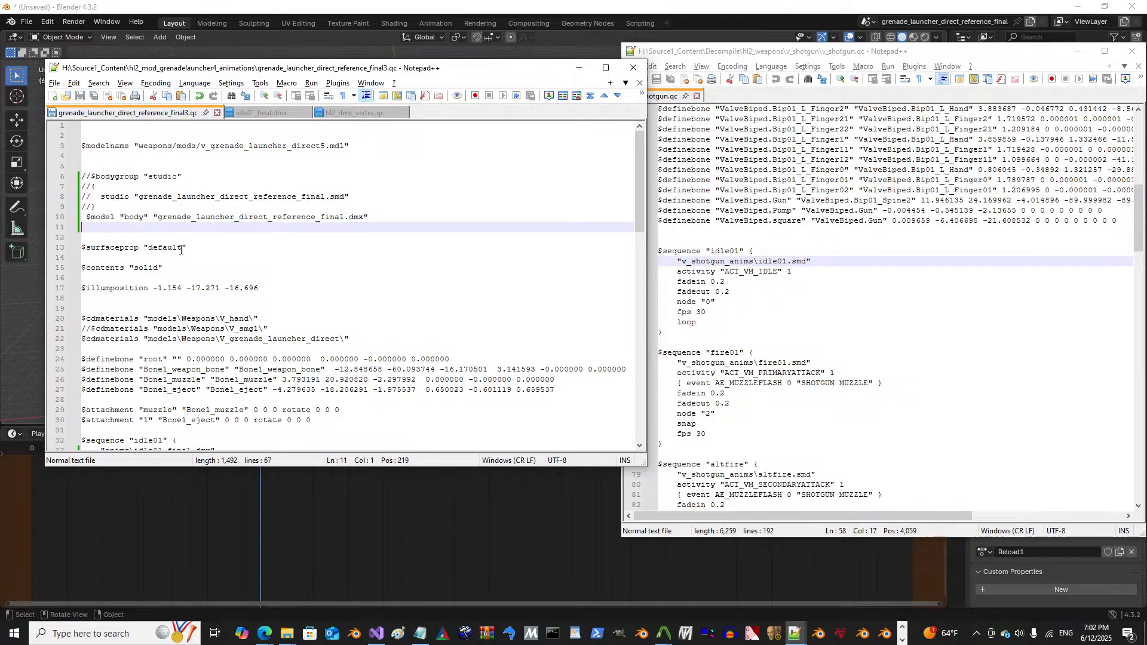
Step: Switch to Crowbar and compile grenade_launcher_direct_reference_final3.qc with the KCrimeWarsTest1 game set as compiler
click(1078, 52)
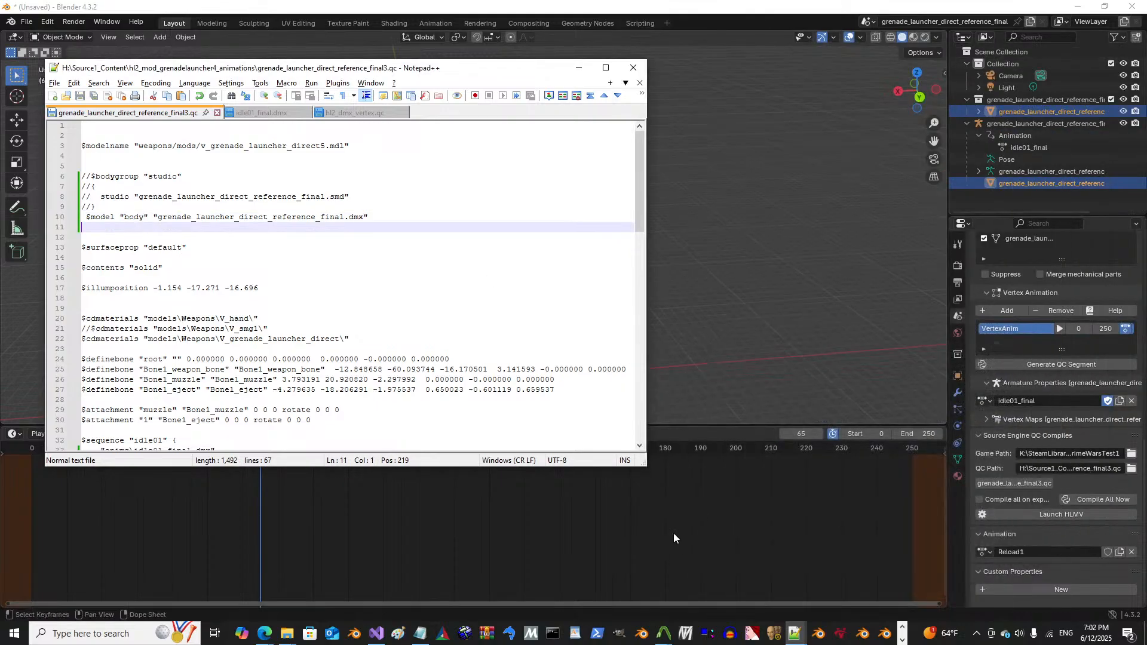
mouse_move(678, 587)
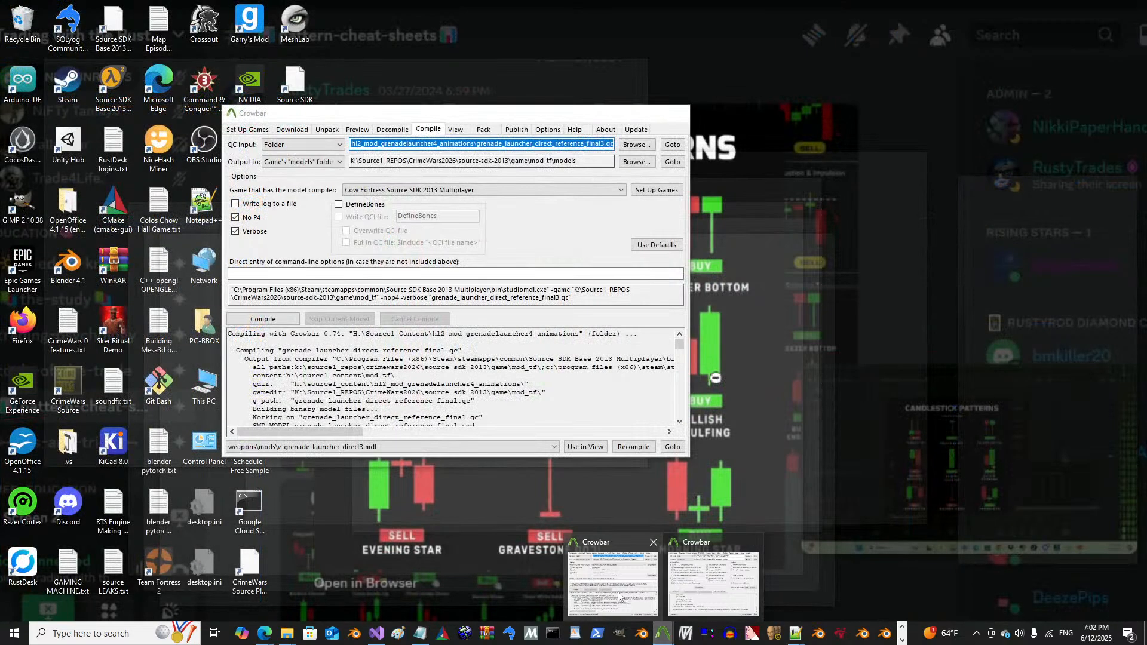
click(613, 582)
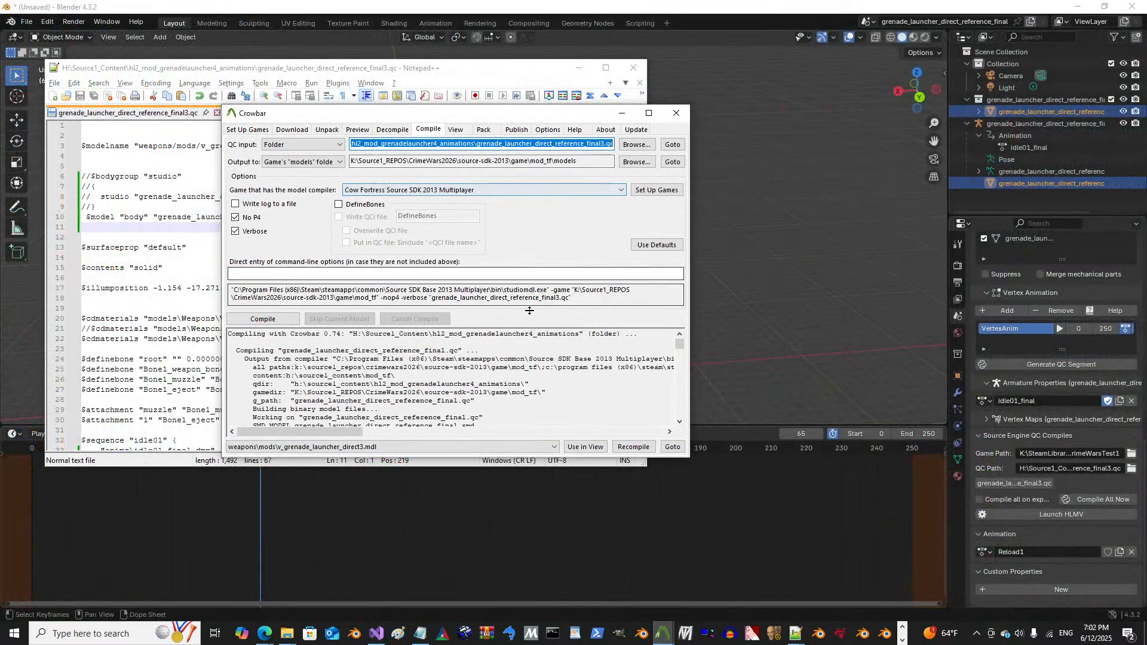
right_click(478, 145)
click(502, 182)
click(663, 633)
click(691, 601)
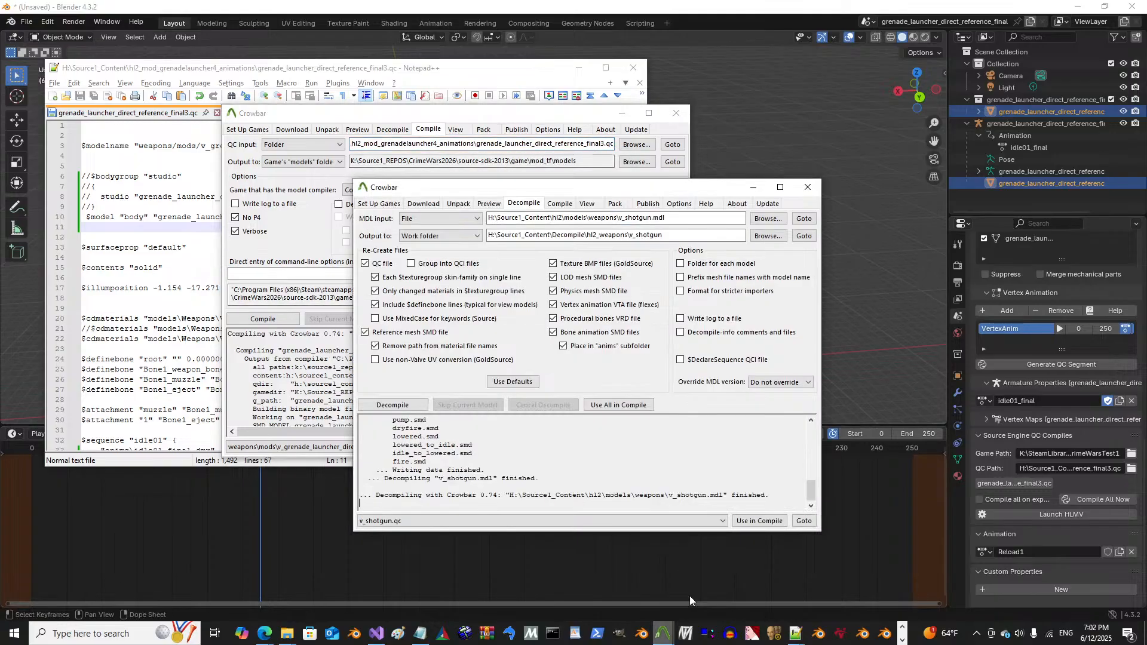
click(560, 204)
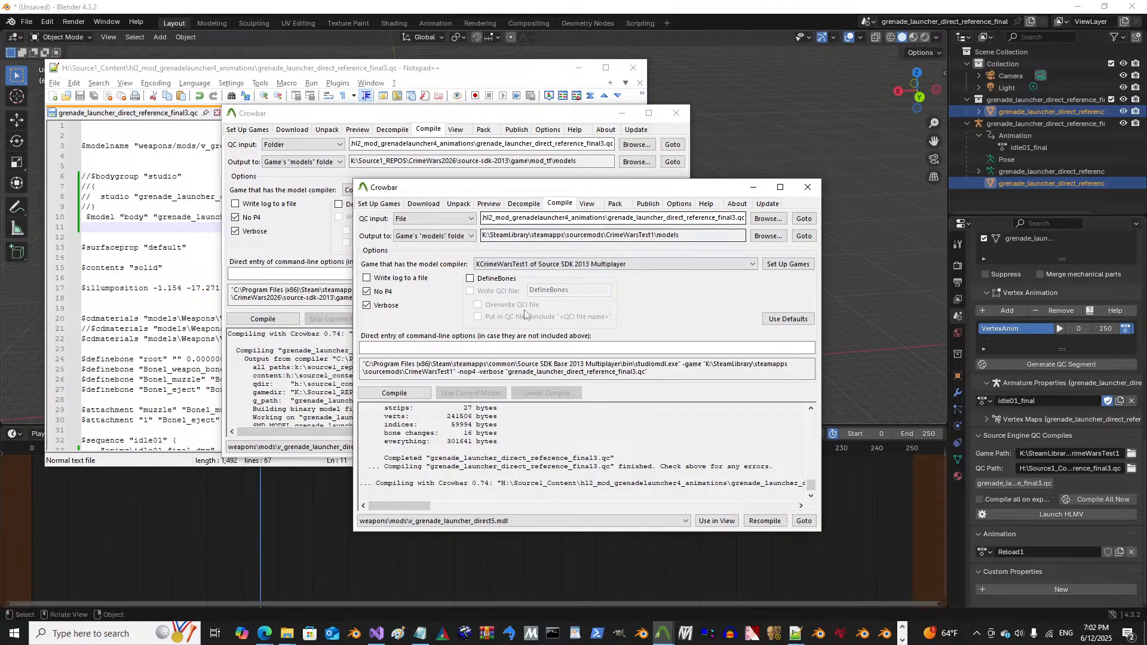
click(404, 394)
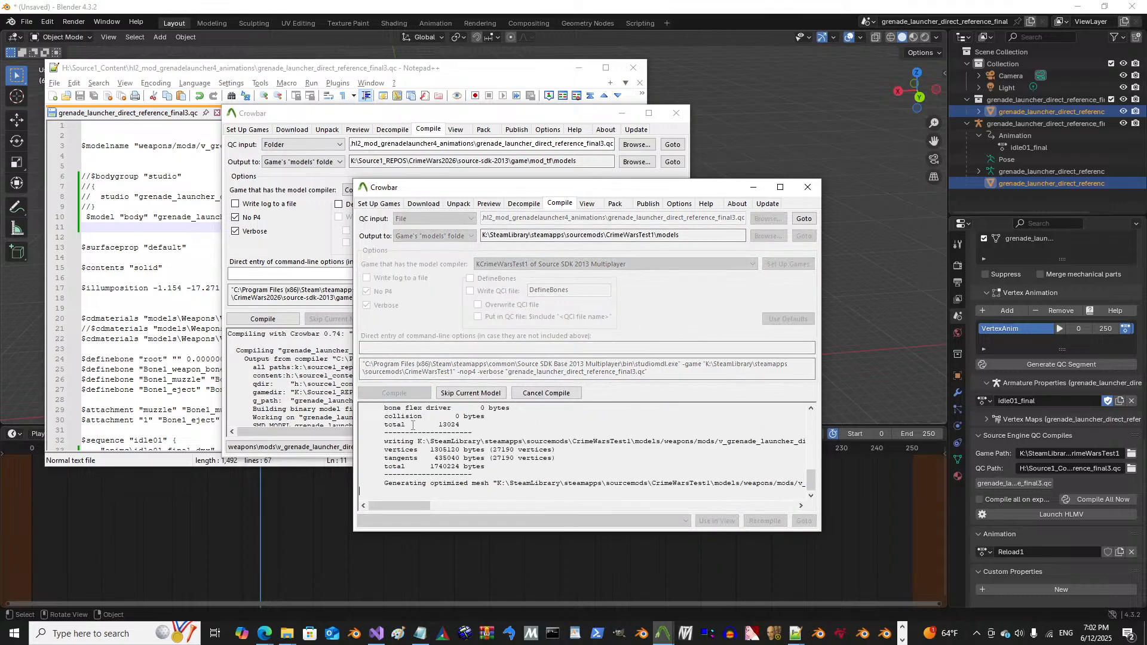
Step: Switch to Blender, set the current frame to 0 and enter Edit Mode on the grenade launcher mesh
click(661, 6)
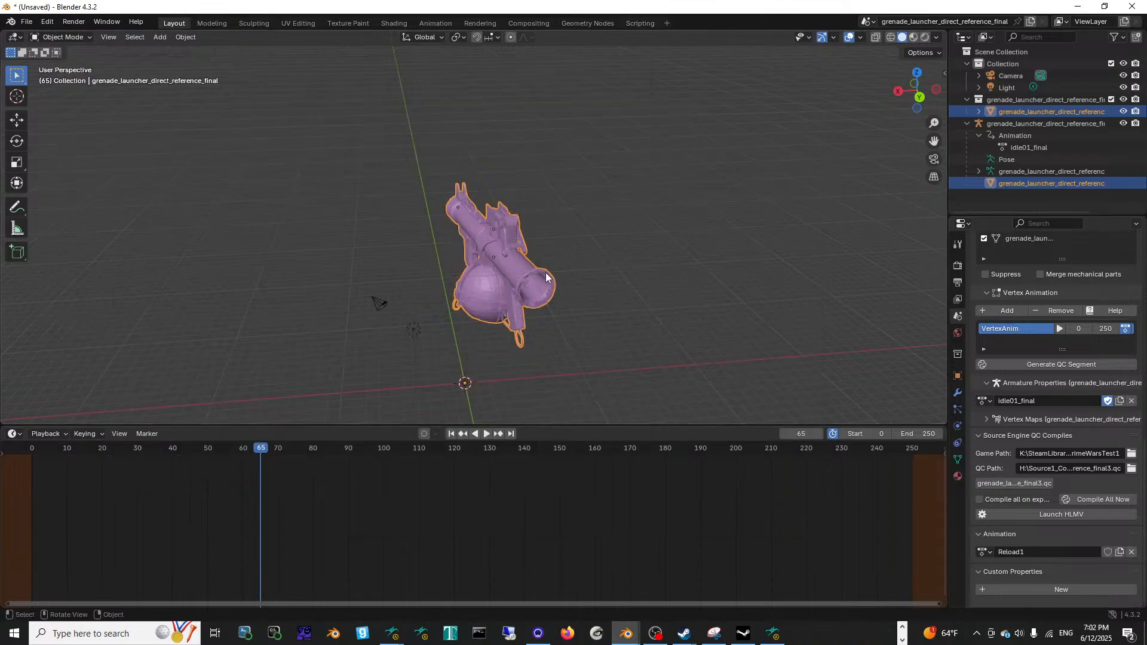
scroll(538, 281, down, 1)
drag(258, 449, 31, 448)
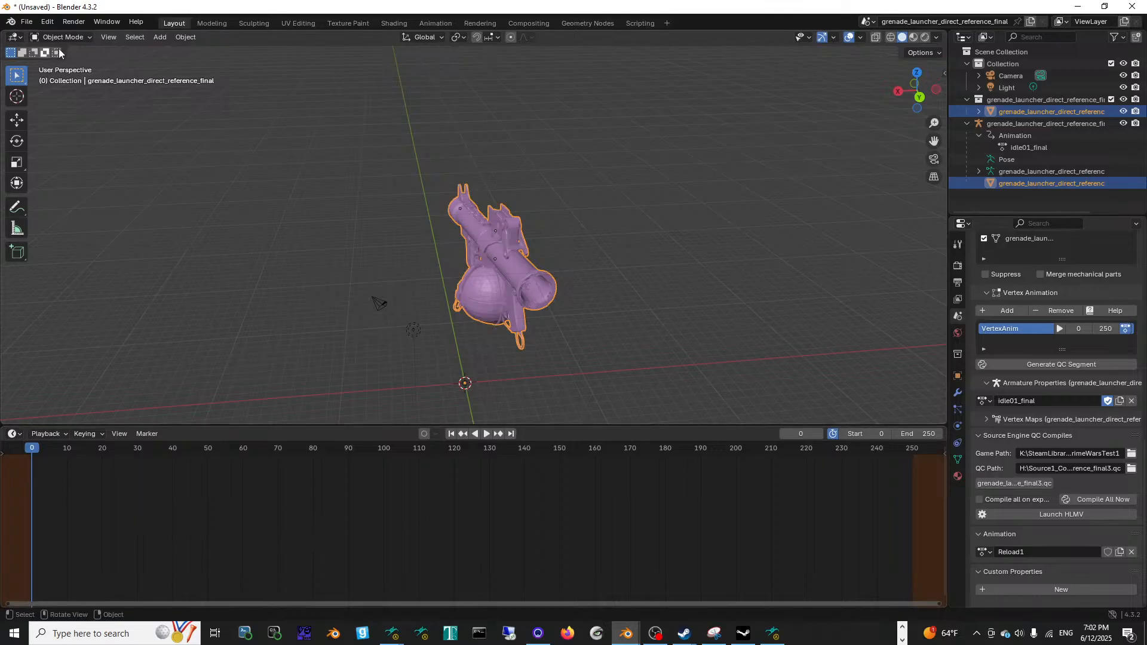
click(70, 38)
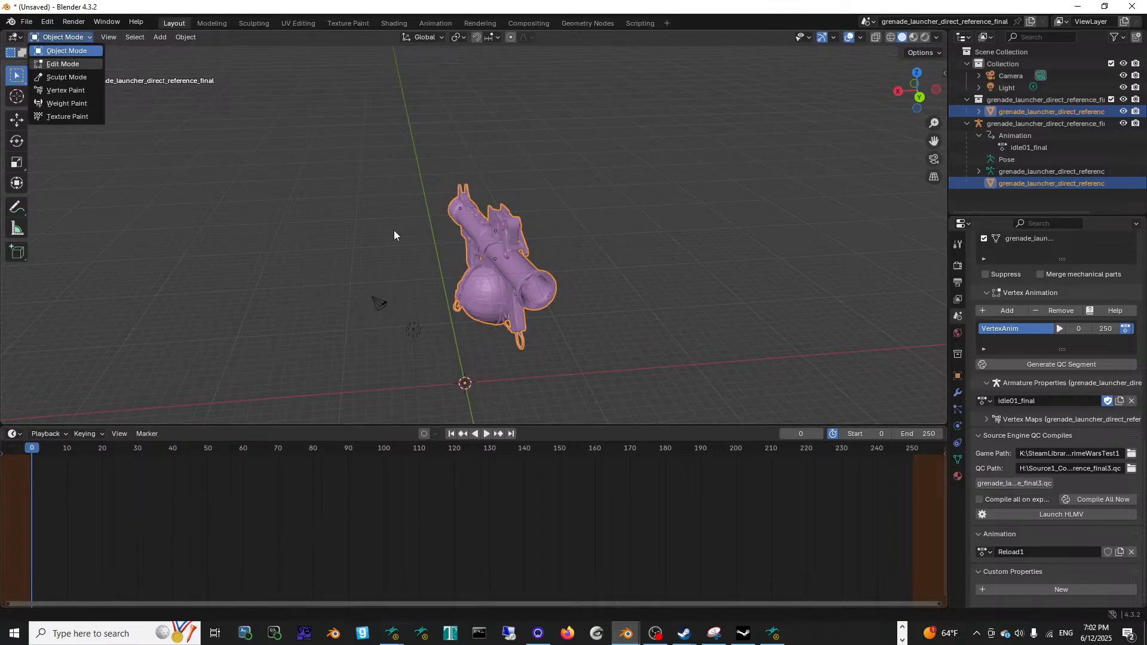
key(Tab)
Step: Use face selection to select the narrow top-edge faces on one side plate of the launcher's sight
scroll(548, 246, up, 5)
middle_drag(546, 263, 591, 272)
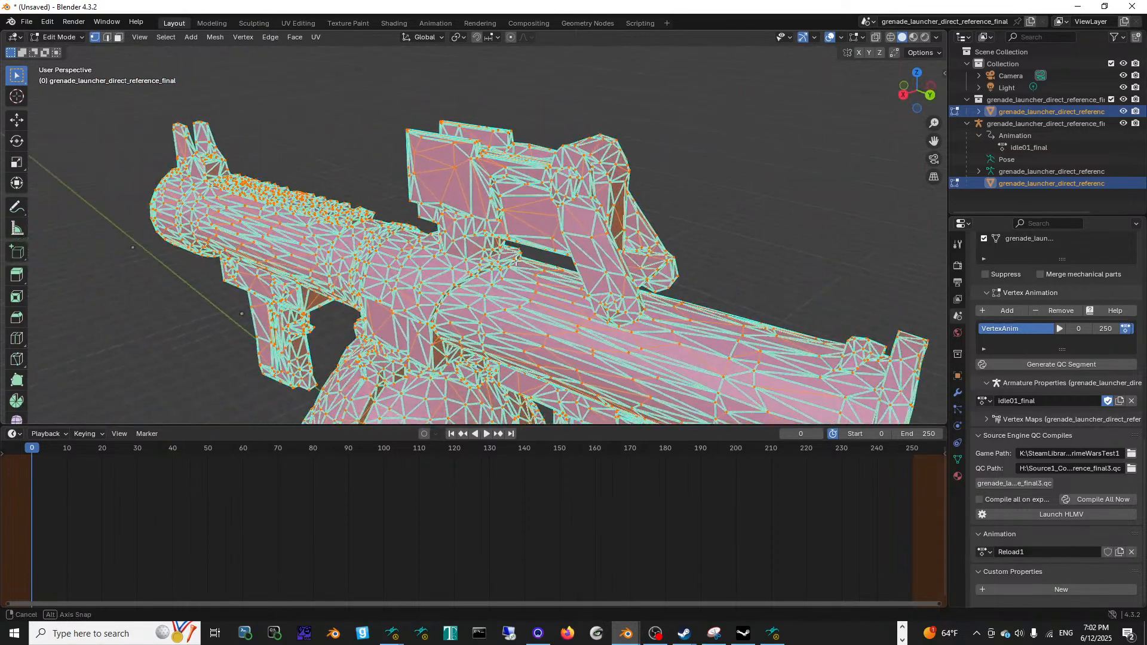
shift+middle_drag(591, 153, 621, 209)
middle_drag(520, 143, 143, 90)
key(3)
middle_drag(438, 287, 500, 243)
ctrl+click(509, 277)
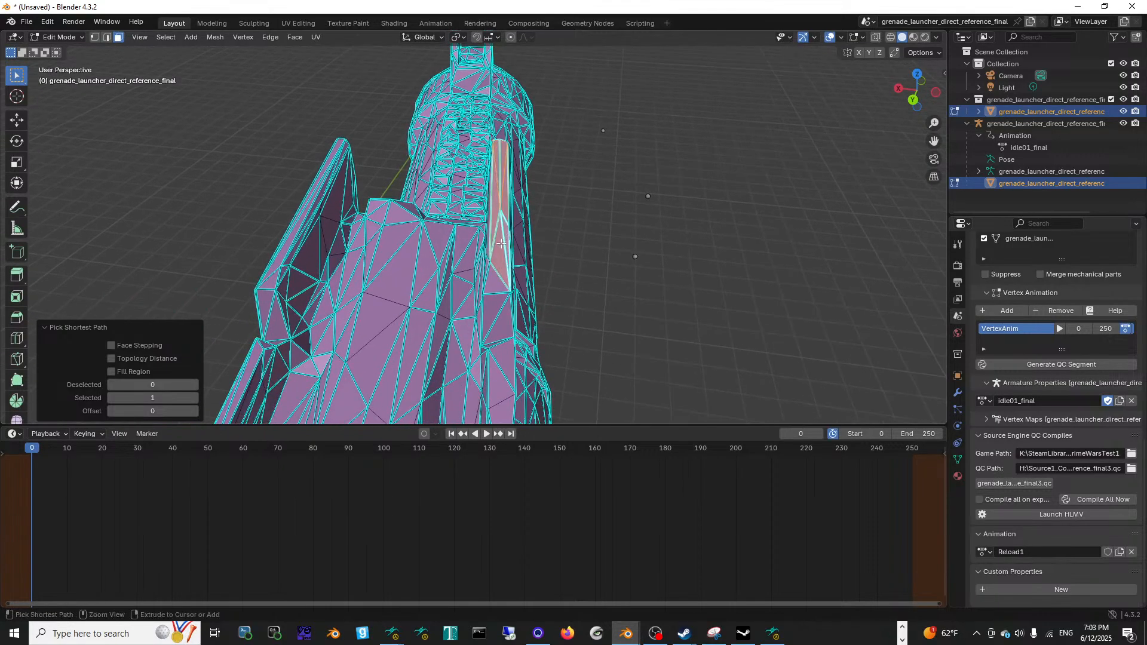
click(504, 229)
shift+click(505, 231)
Step: Add the top-edge faces of the sight's opposite side plate to the selection
middle_drag(496, 289, 335, 271)
shift+click(403, 219)
scroll(445, 304, up, 5)
shift+click(410, 269)
shift+click(423, 254)
scroll(402, 276, up, 2)
shift+click(337, 298)
scroll(341, 295, down, 3)
scroll(337, 271, up, 1)
shift+click(313, 201)
middle_drag(319, 220, 452, 216)
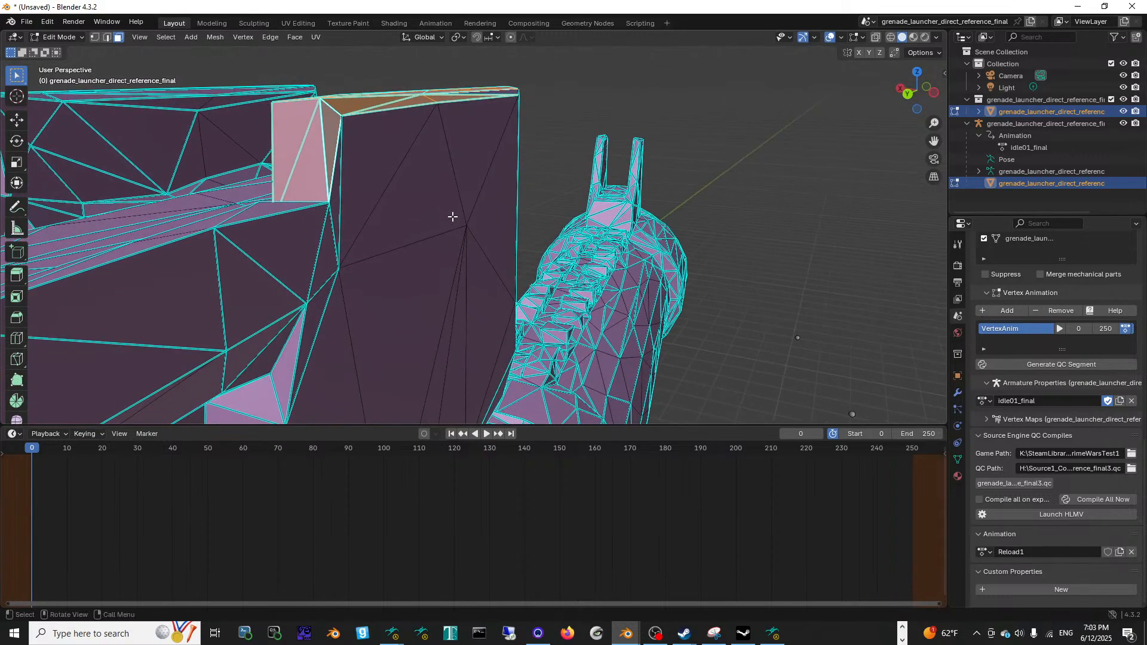
middle_drag(358, 194, 329, 236)
middle_drag(284, 283, 281, 236)
Step: Scale the selected side plate faces uniformly to about 0.68
key(s)
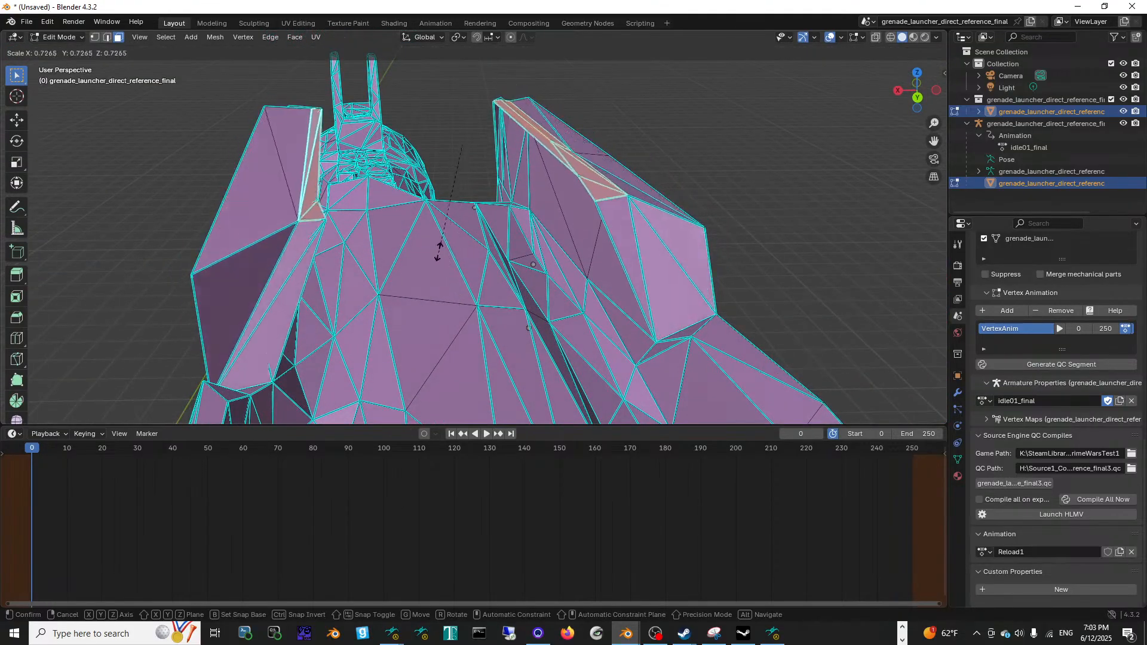
click(435, 245)
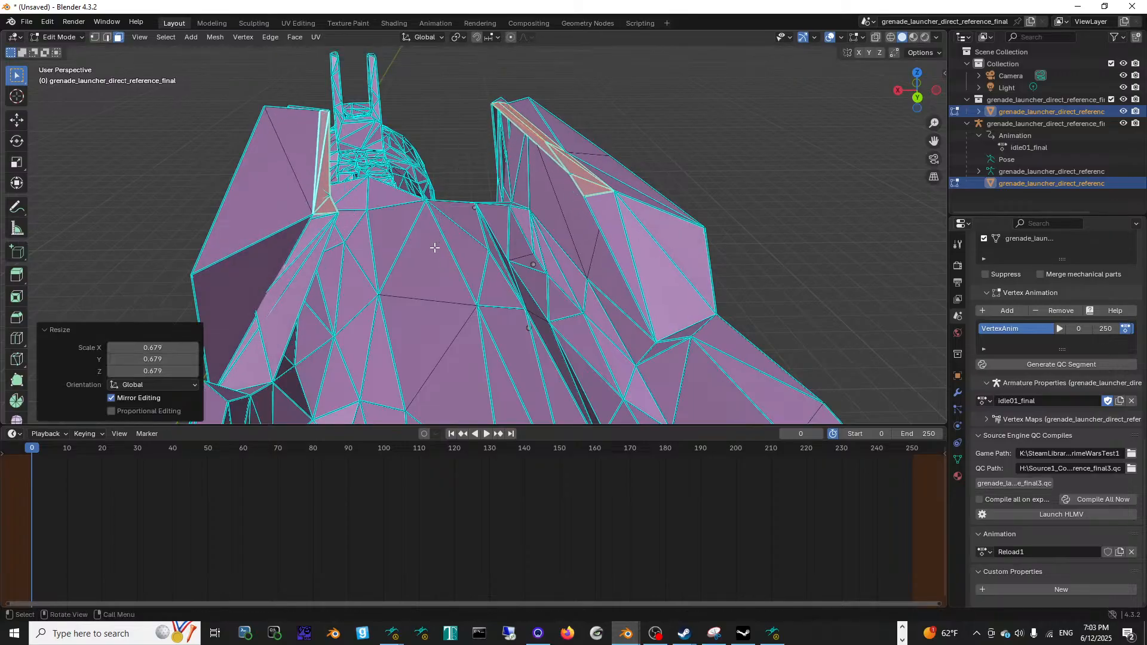
key(k)
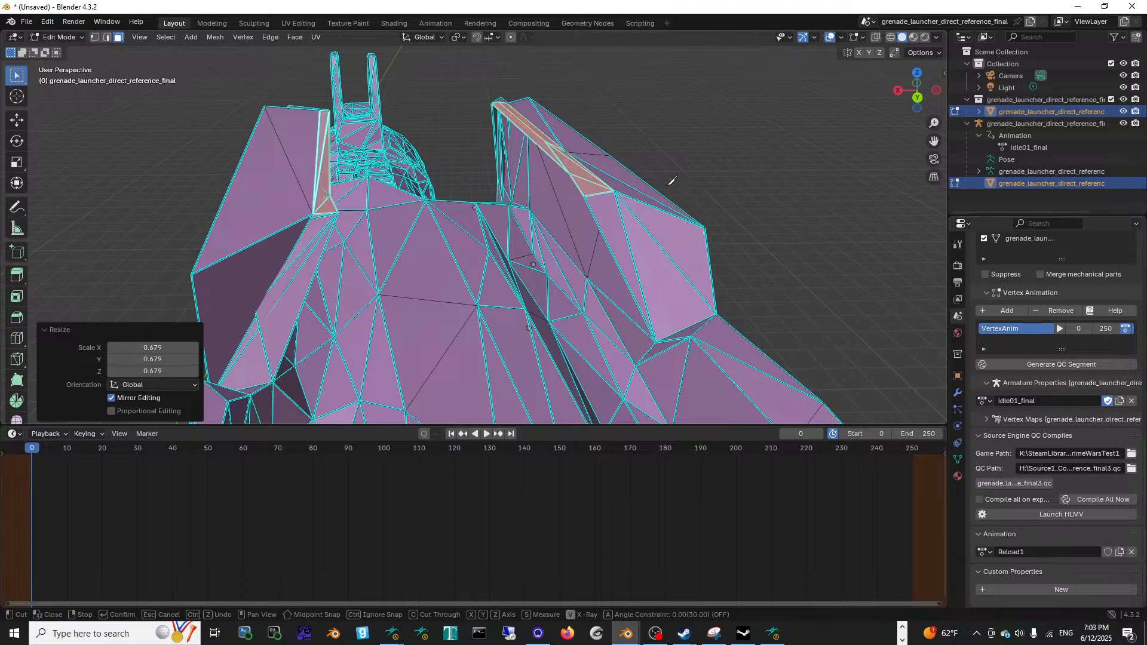
key(Escape)
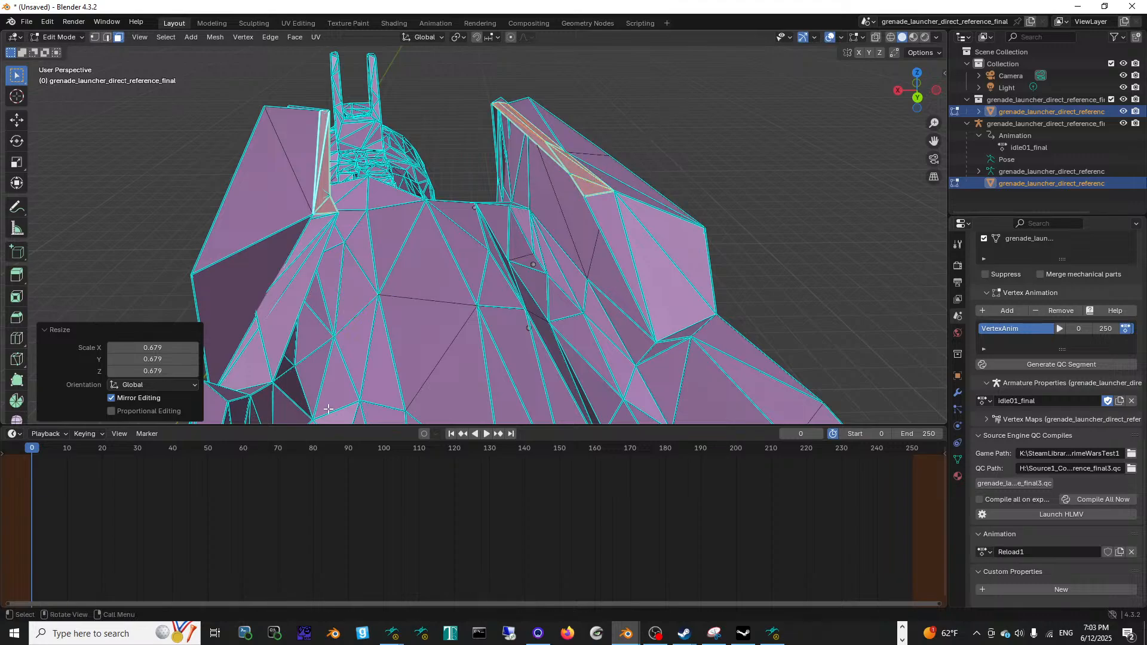
Step: Try to insert a keyframe for the scaled faces at frame 0, and undo the accidental face inset
right_click(35, 454)
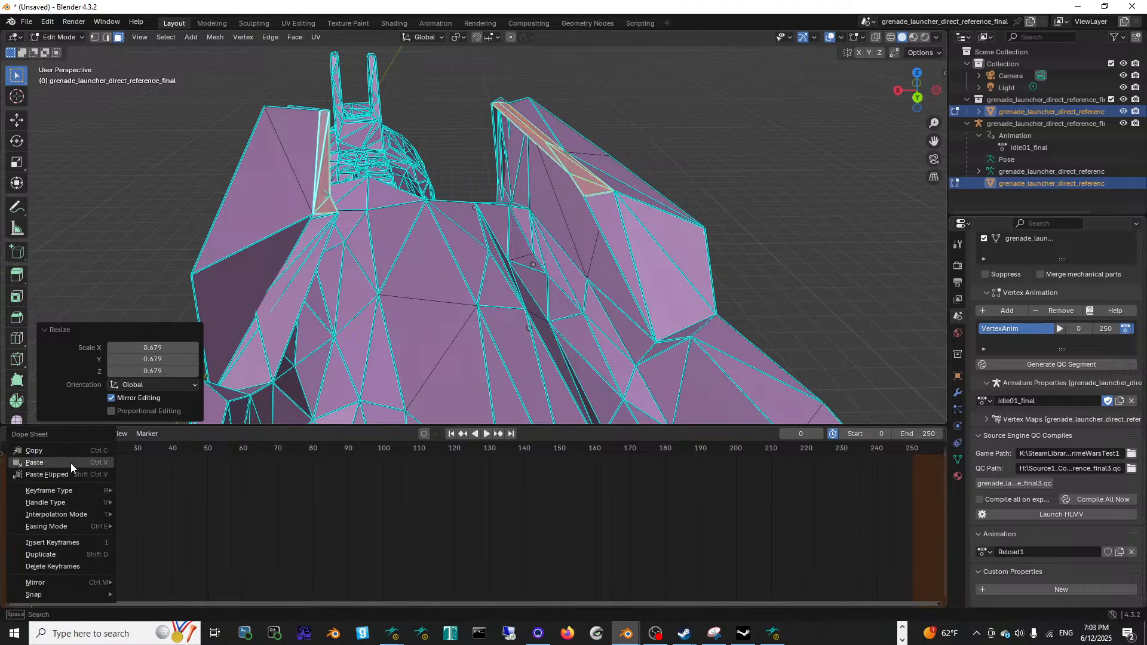
mouse_move(86, 518)
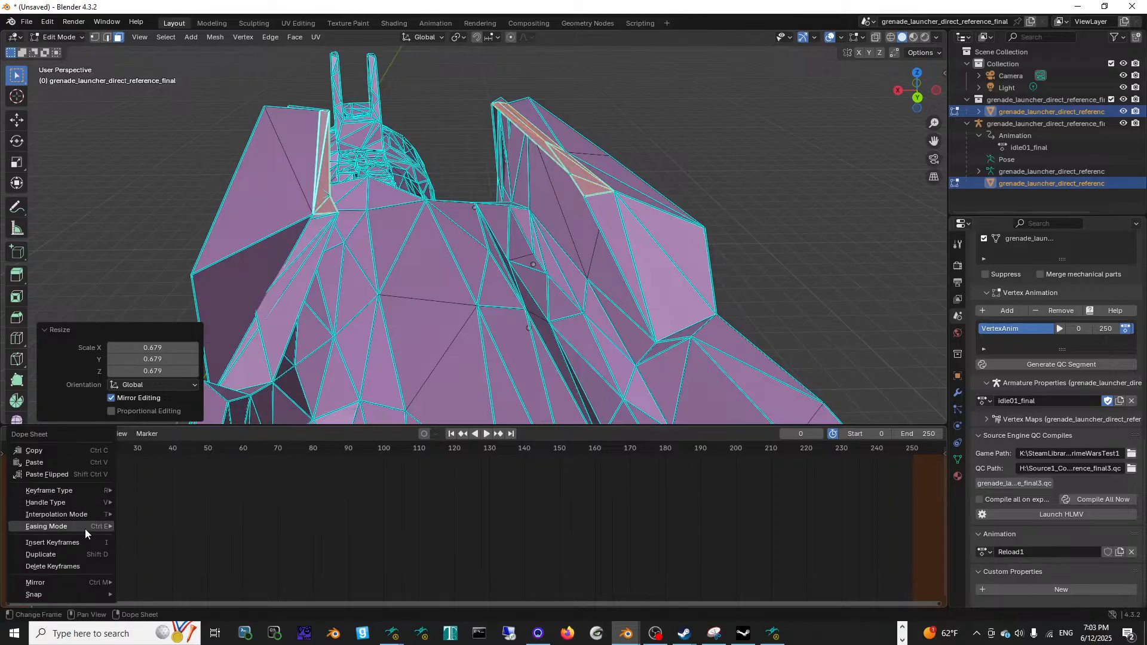
click(81, 542)
mouse_move(34, 448)
mouse_down()
mouse_move(64, 449)
mouse_move(31, 449)
mouse_up()
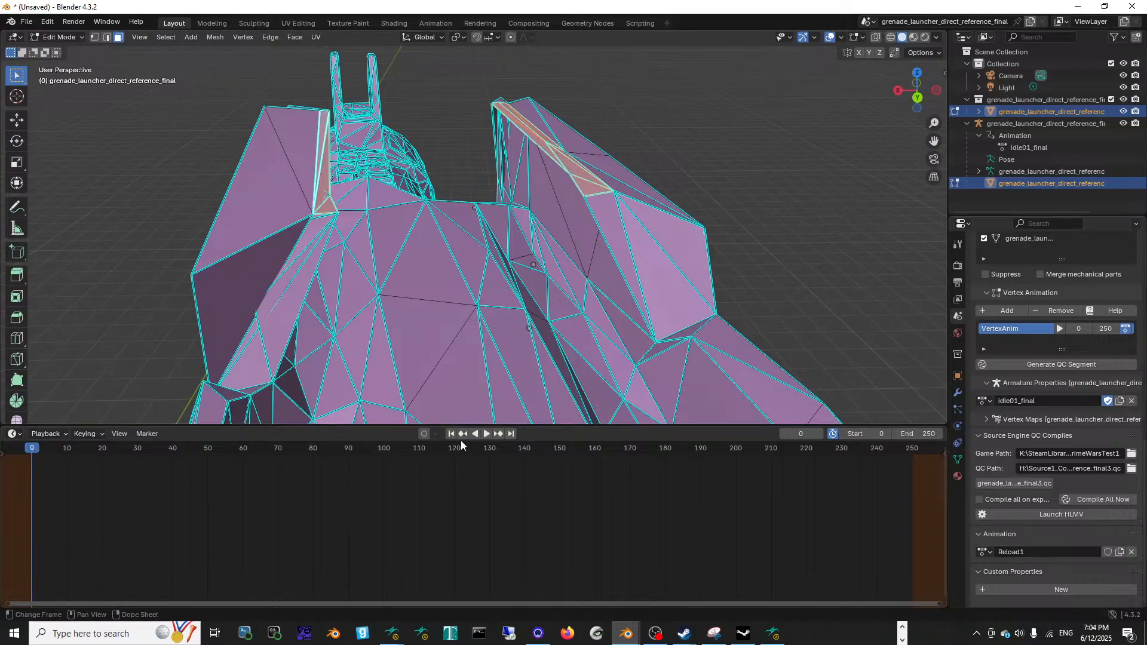
key(i)
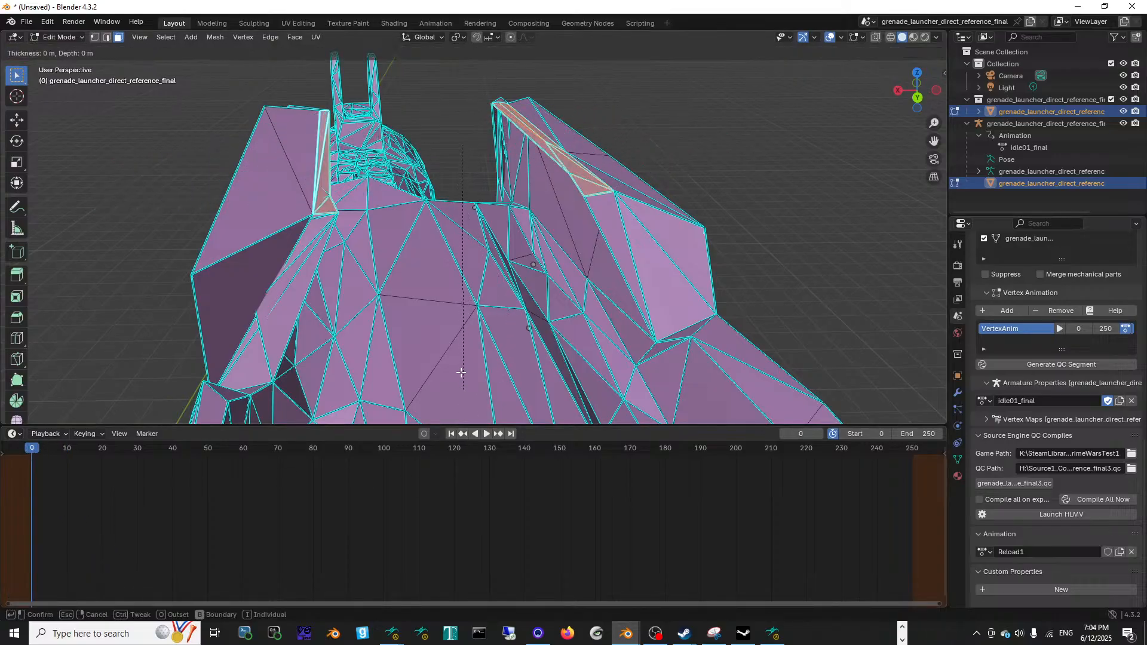
click(464, 328)
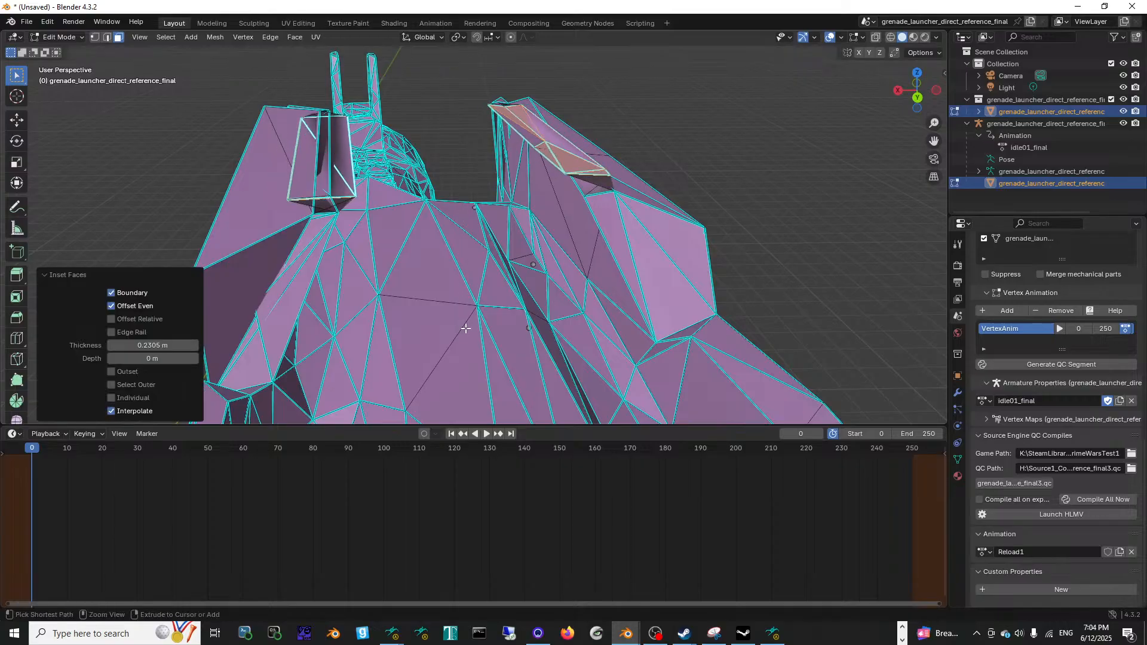
key(ctrl+z)
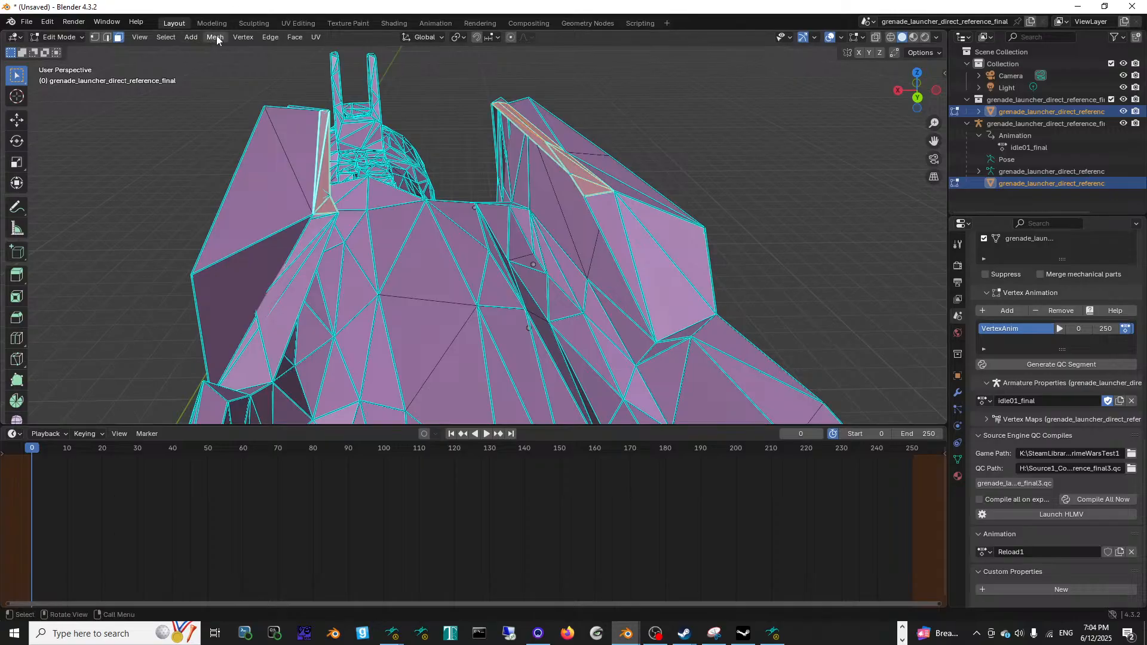
Step: Switch to the Animation workspace
click(436, 22)
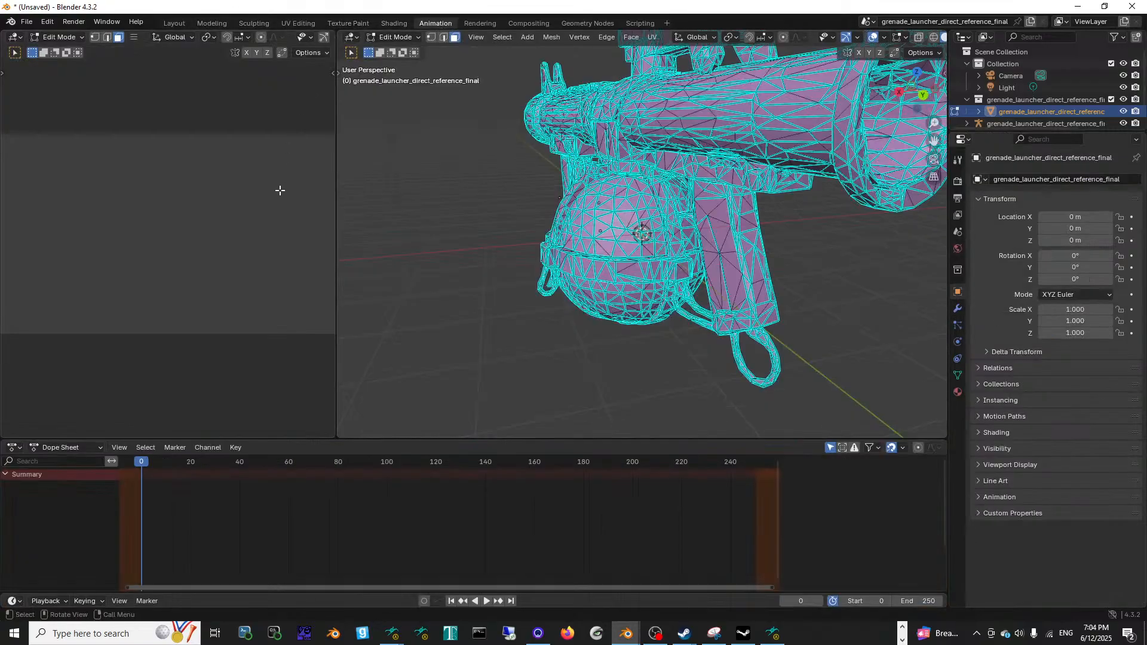
Step: Try to insert a keyframe for the scaled faces at frame 0 in the Dope Sheet, using the In Active Group type
middle_drag(558, 215, 698, 210)
shift+middle_drag(508, 245, 672, 209)
shift+middle_drag(475, 182, 526, 257)
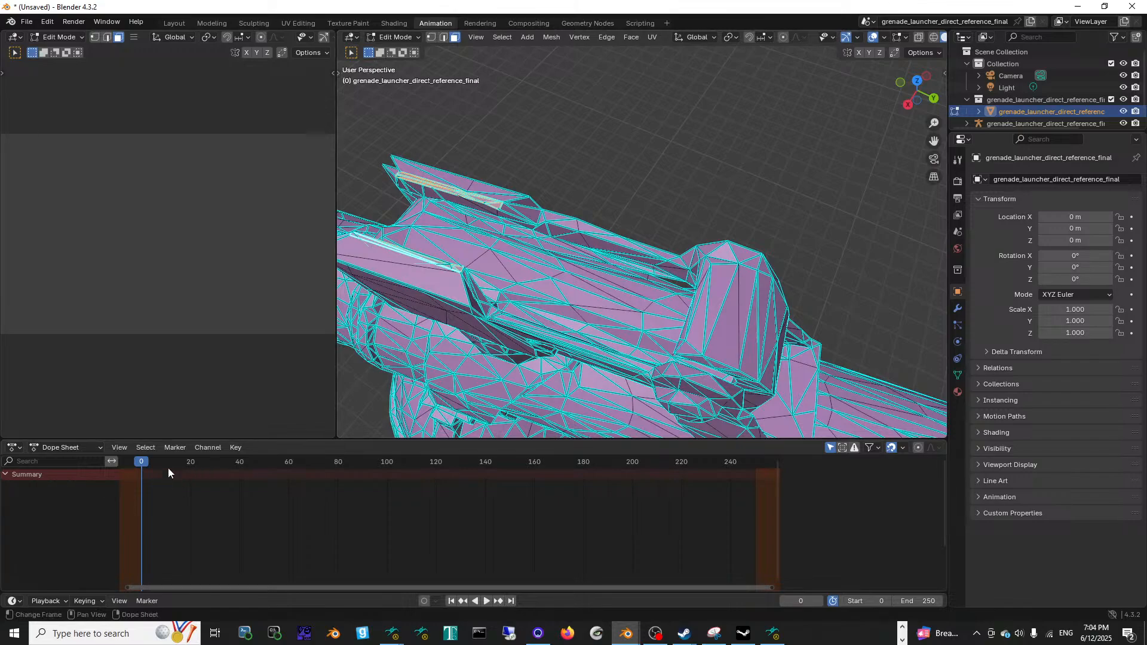
right_click(142, 461)
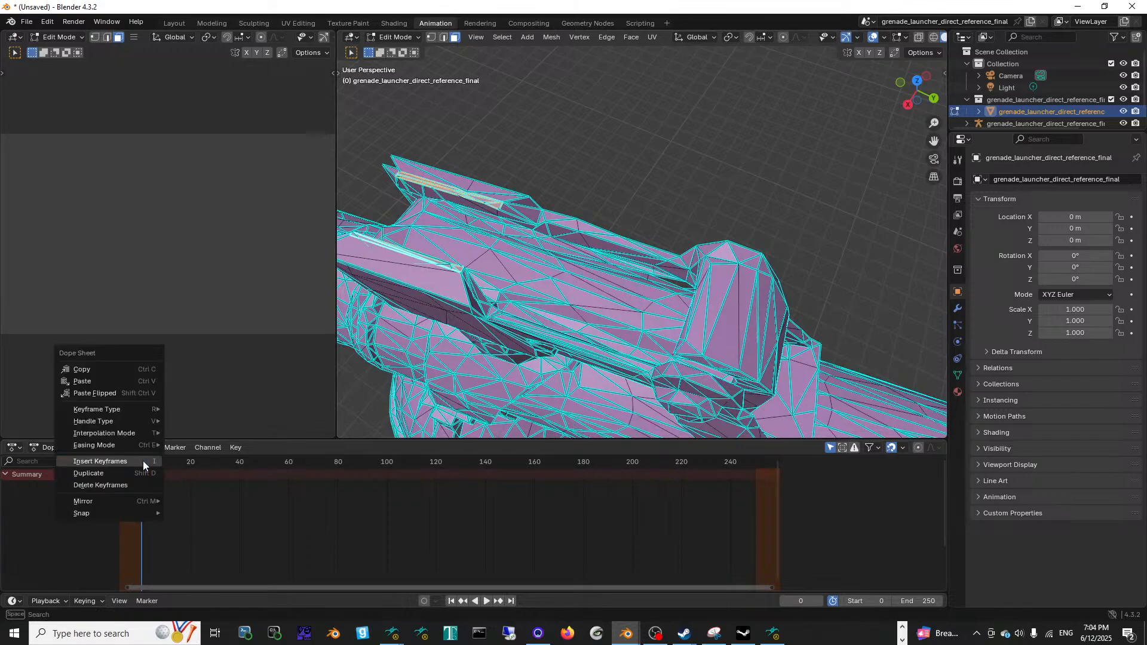
click(143, 461)
click(141, 575)
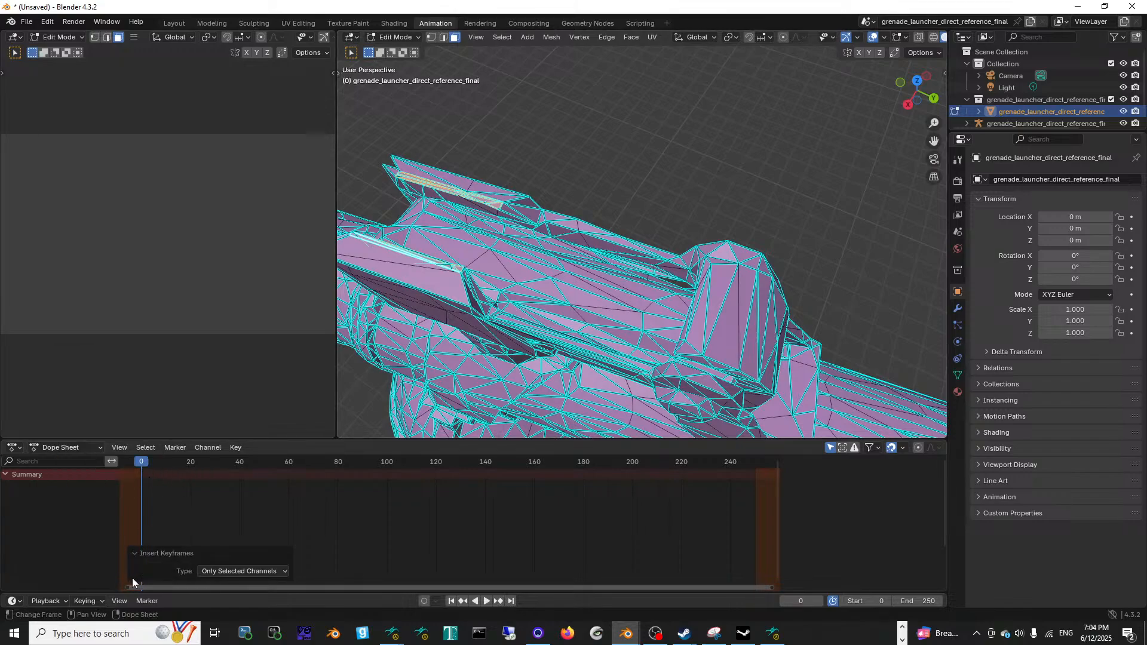
click(216, 570)
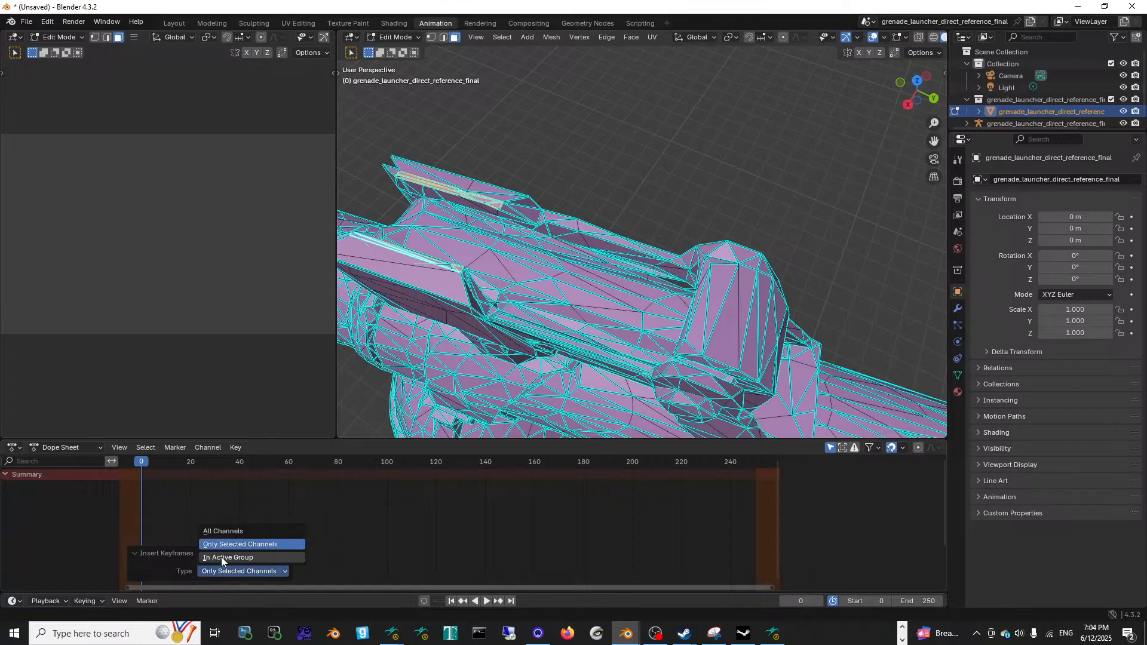
click(221, 557)
click(147, 494)
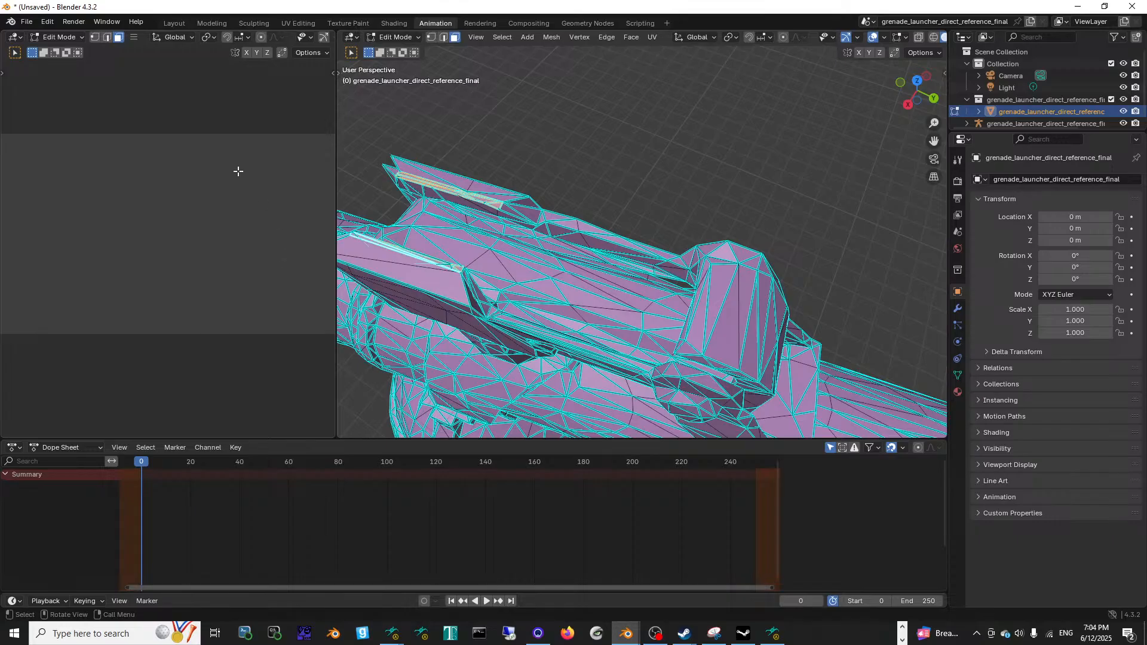
key(b)
drag(153, 210, 154, 215)
middle_drag(499, 211, 455, 212)
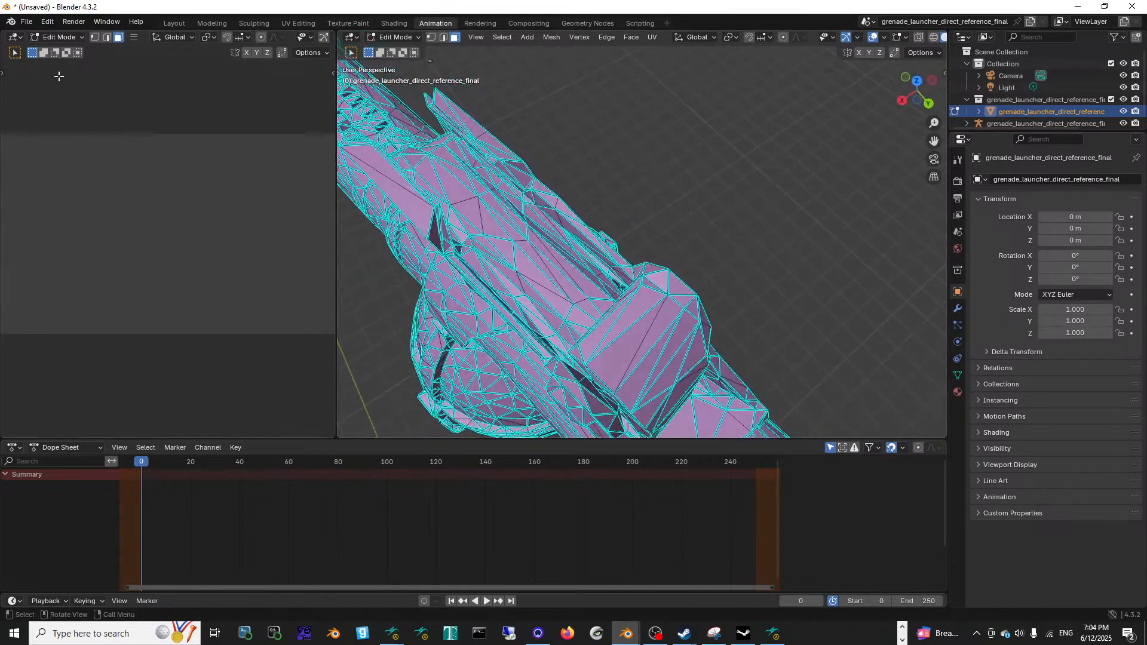
middle_drag(464, 139, 505, 147)
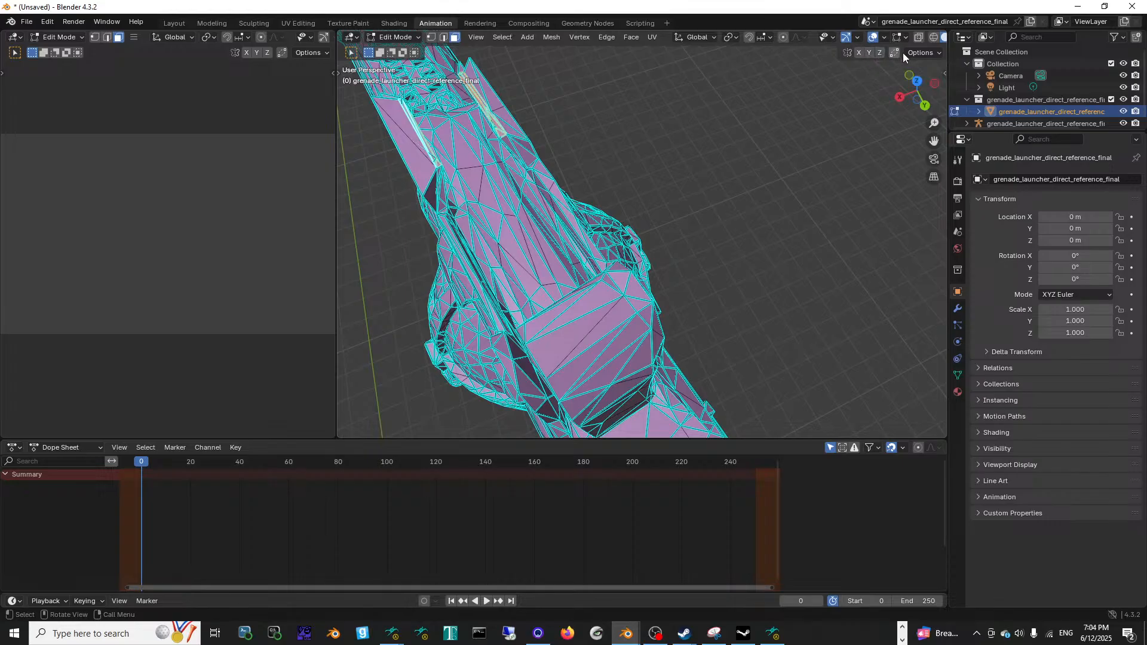
Step: Switch the Dope Sheet to Shape Key Editor mode
click(501, 38)
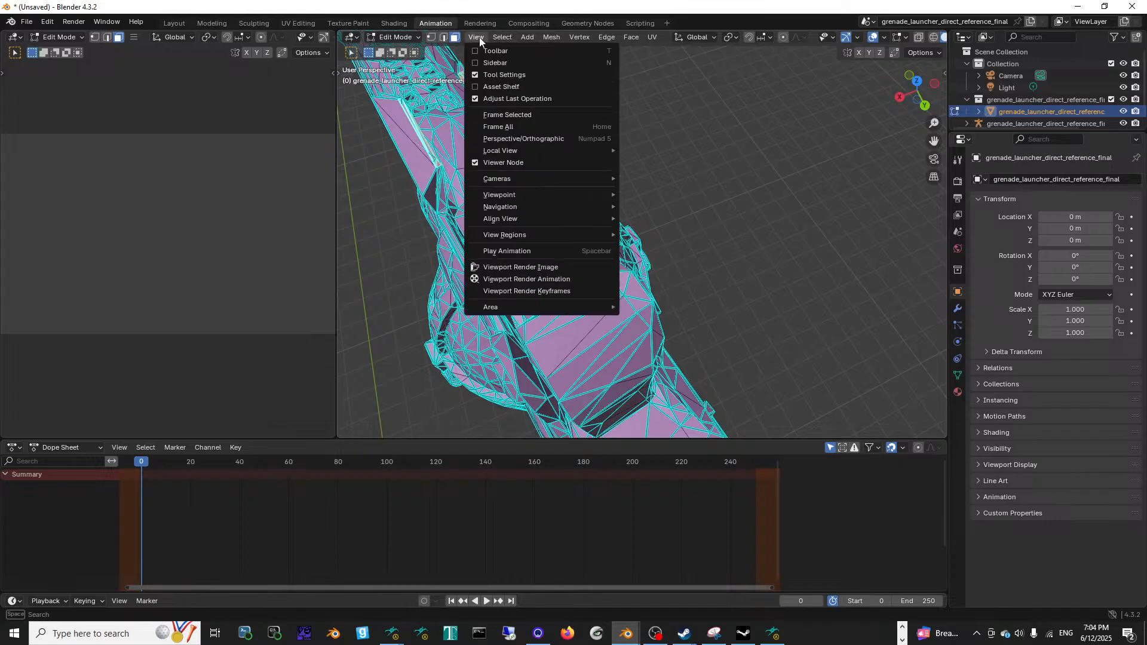
mouse_move(546, 38)
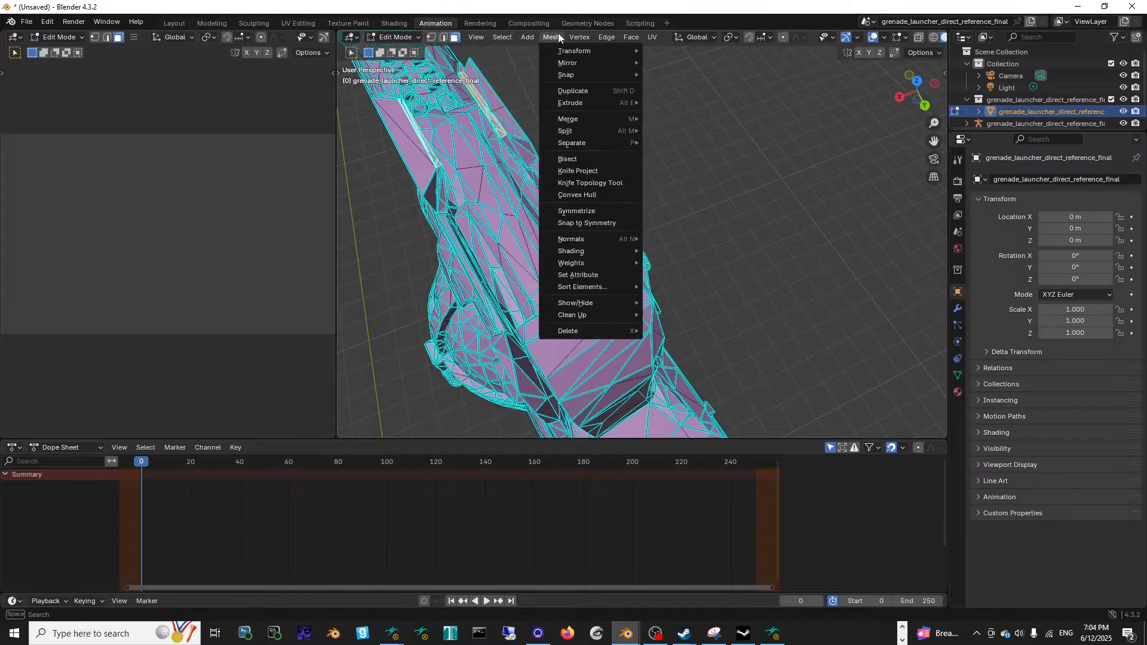
click(656, 37)
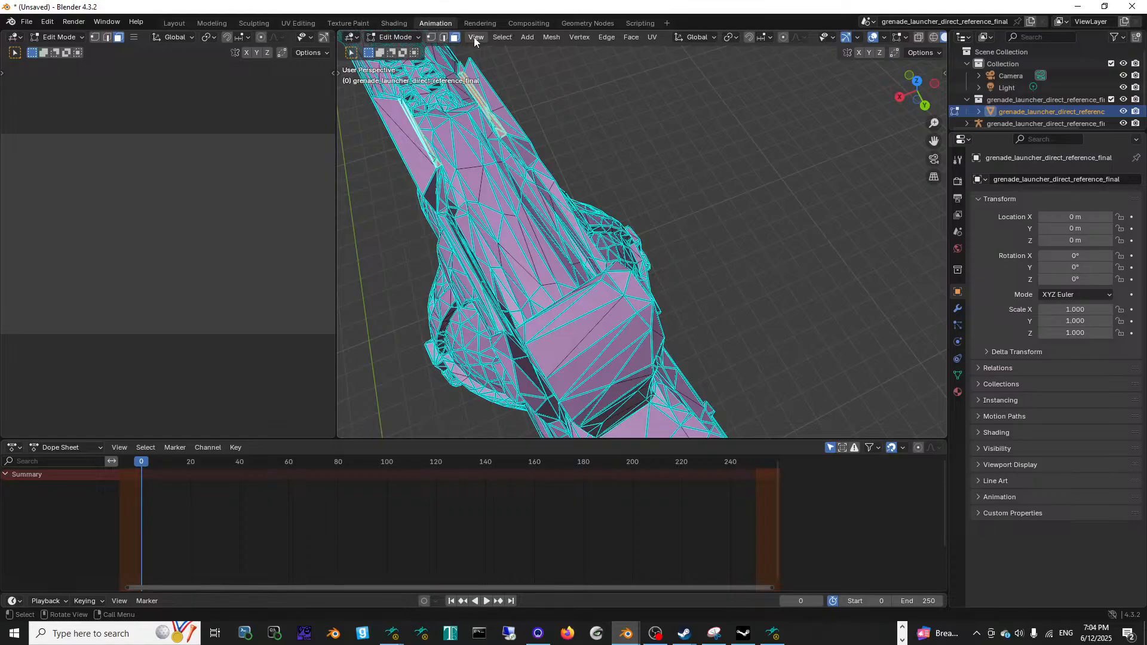
click(66, 447)
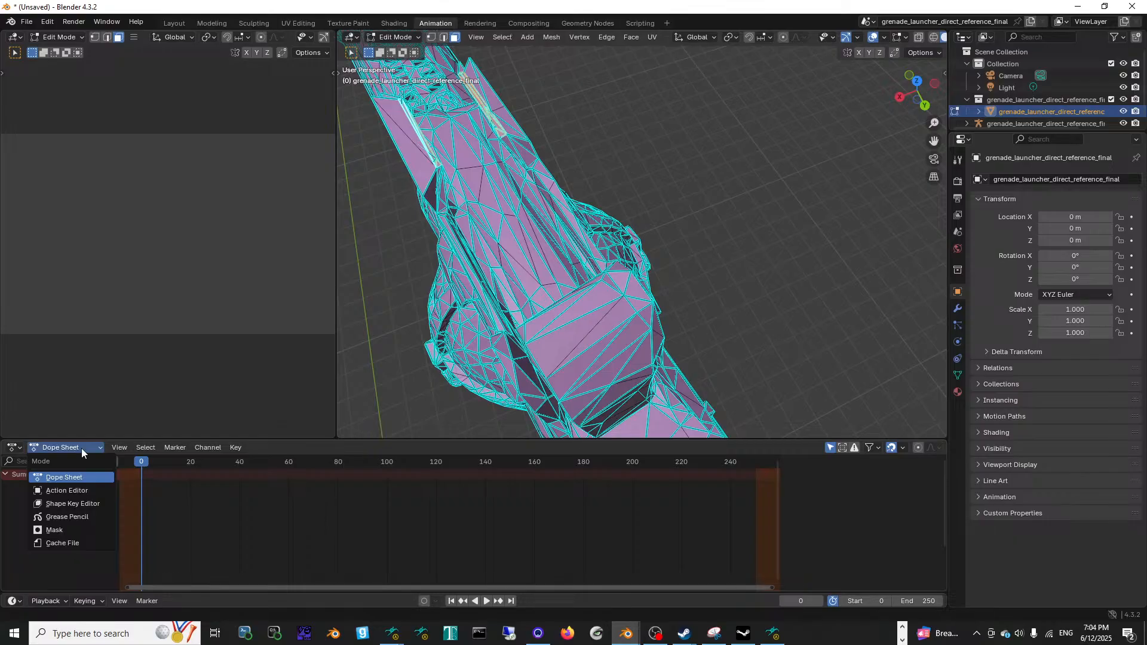
click(72, 502)
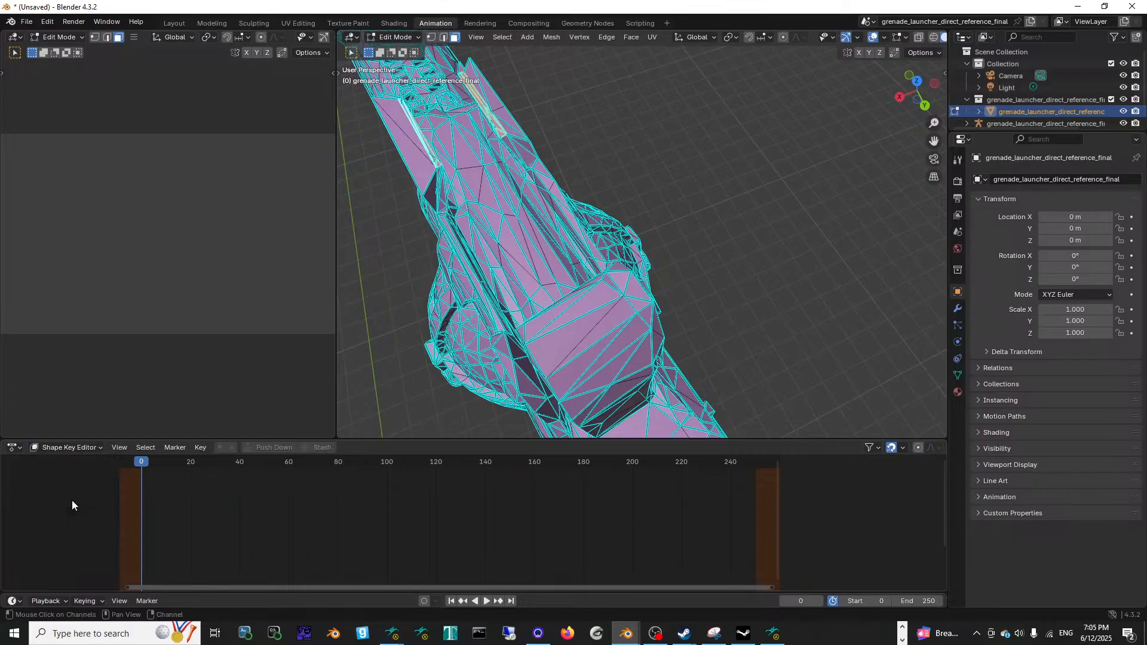
Step: Scale up the selected top-edge faces of the sight's side plates uniformly
middle_drag(648, 187, 691, 187)
key(s)
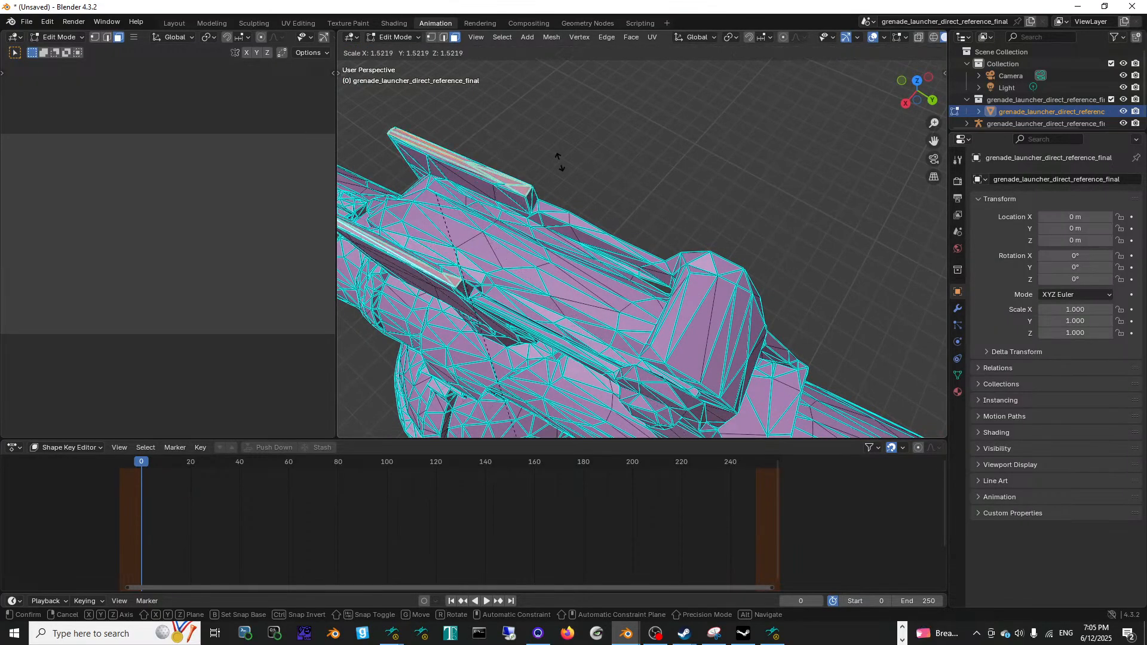
click(510, 327)
middle_drag(499, 224, 550, 196)
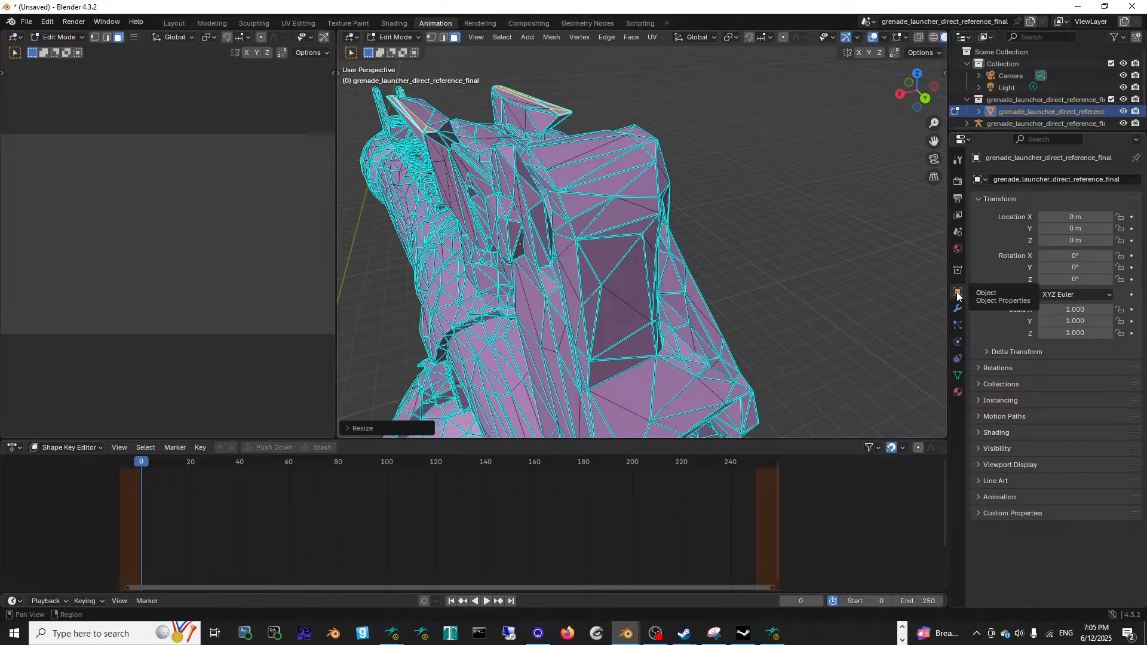
Step: Open the vertex animation settings of the grenade launcher mesh's Source Engine exportable and preview the VertexAnim playback
click(958, 231)
click(996, 389)
click(1003, 374)
scroll(1010, 401, down, 5)
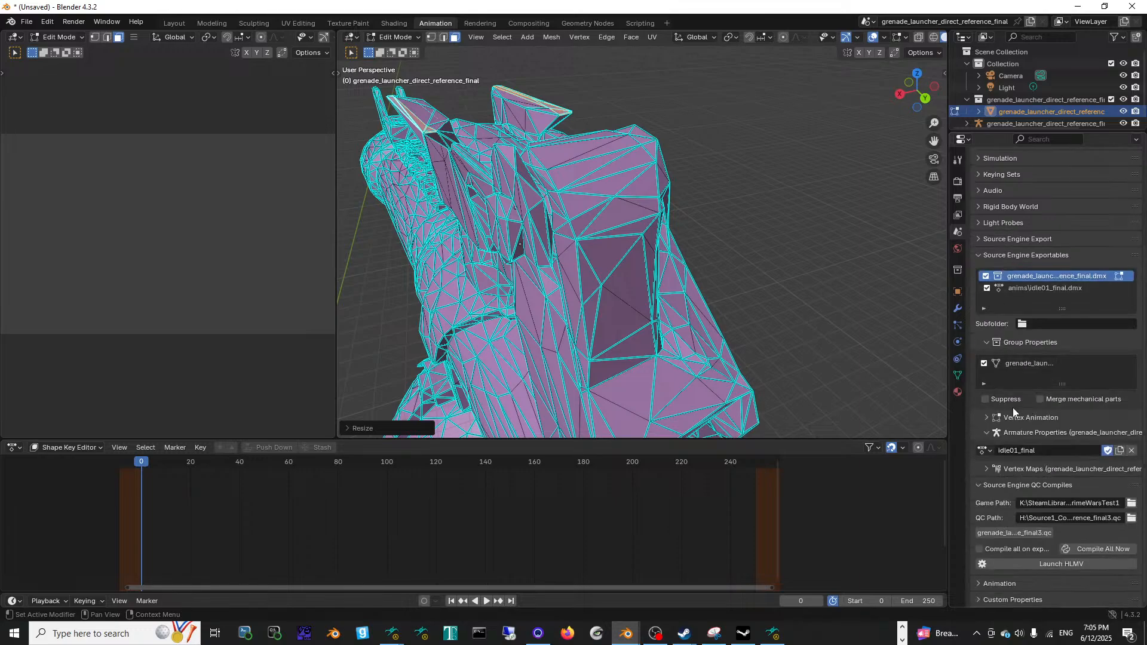
click(995, 583)
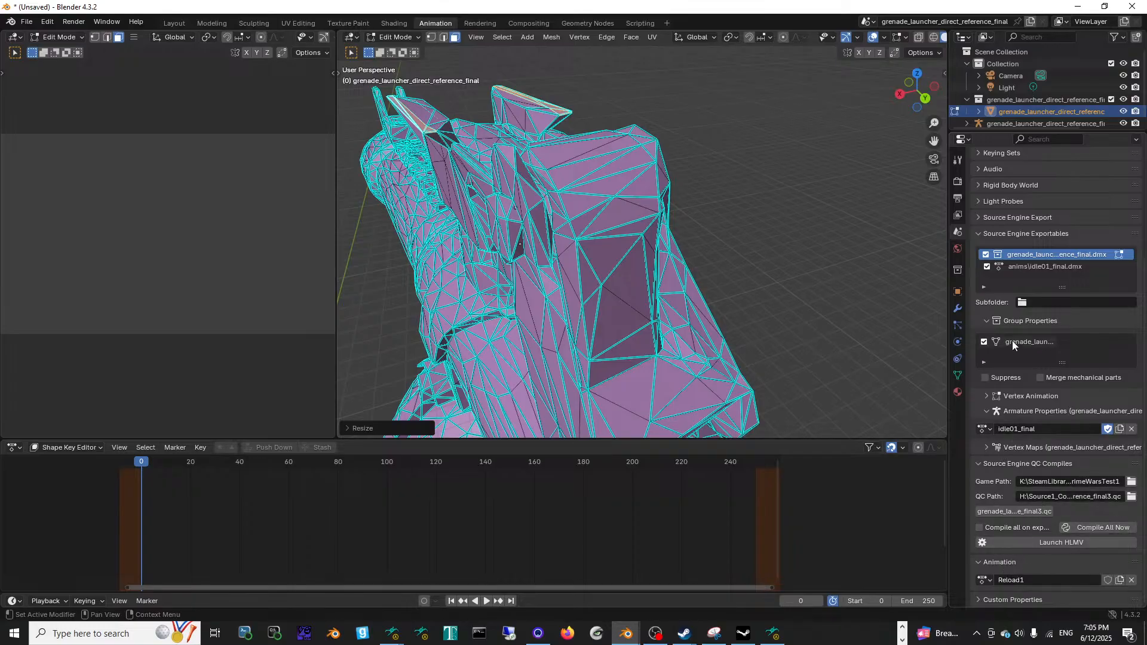
click(1014, 396)
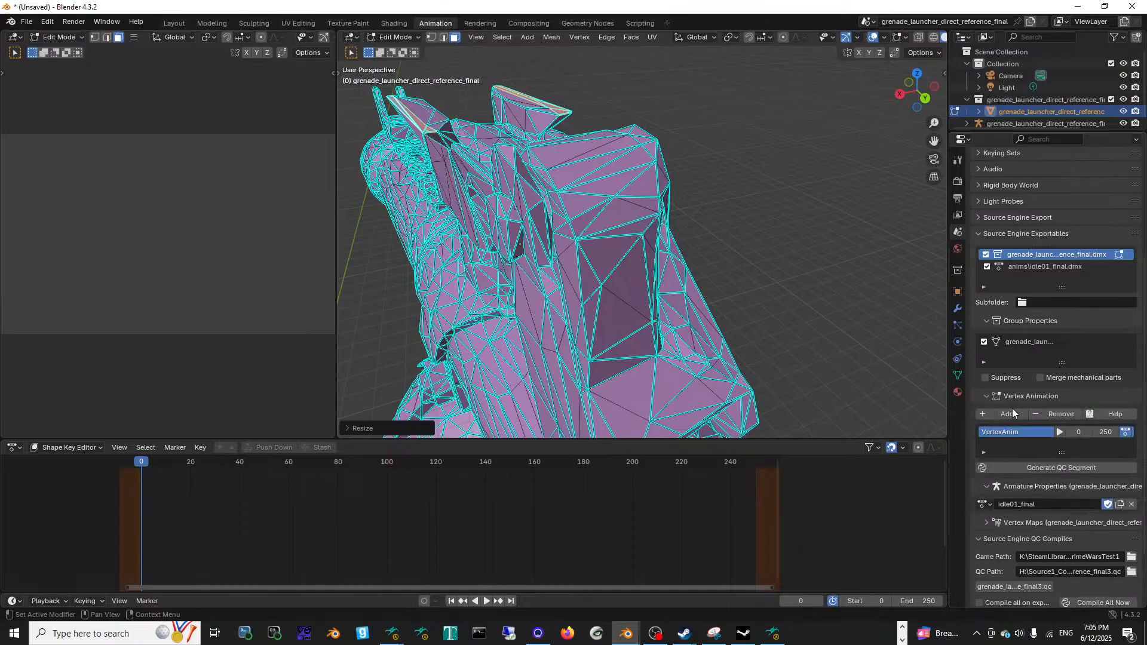
click(1060, 432)
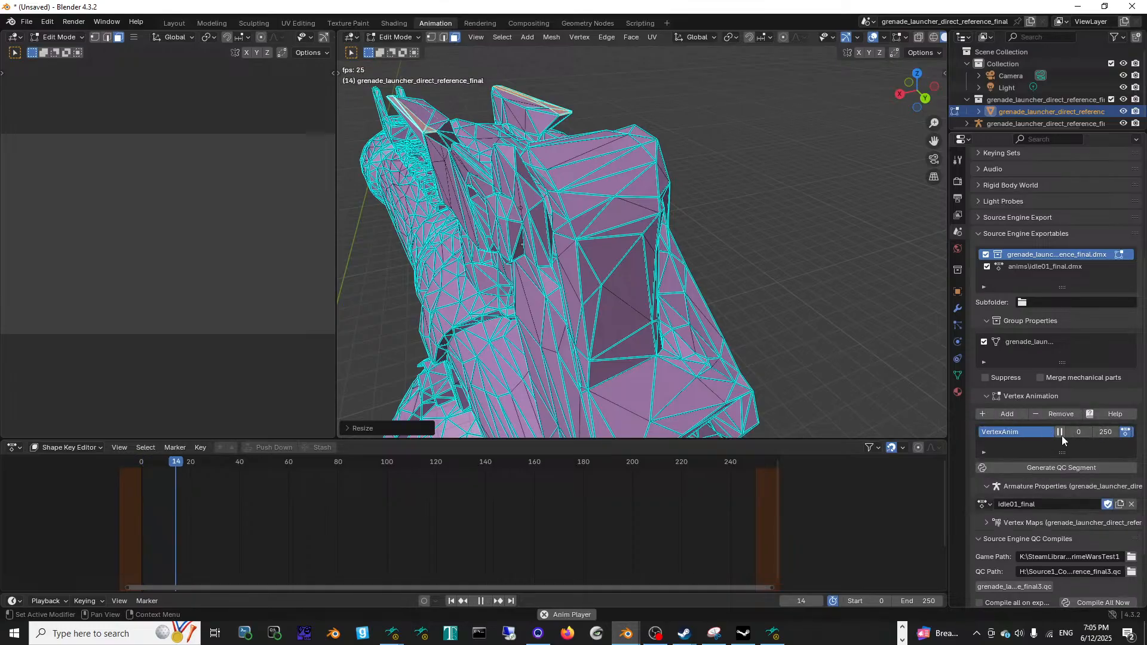
click(1063, 437)
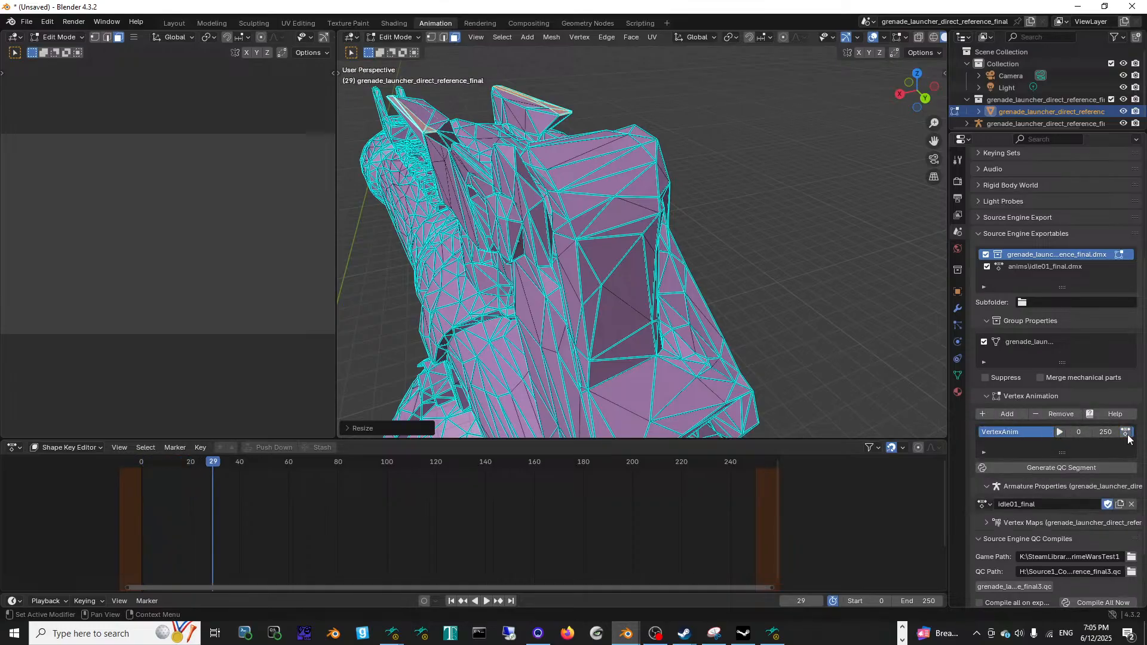
Step: Add a second vertex animation to the mesh exportable and set its start frame to 100
click(1002, 418)
double_click(1026, 444)
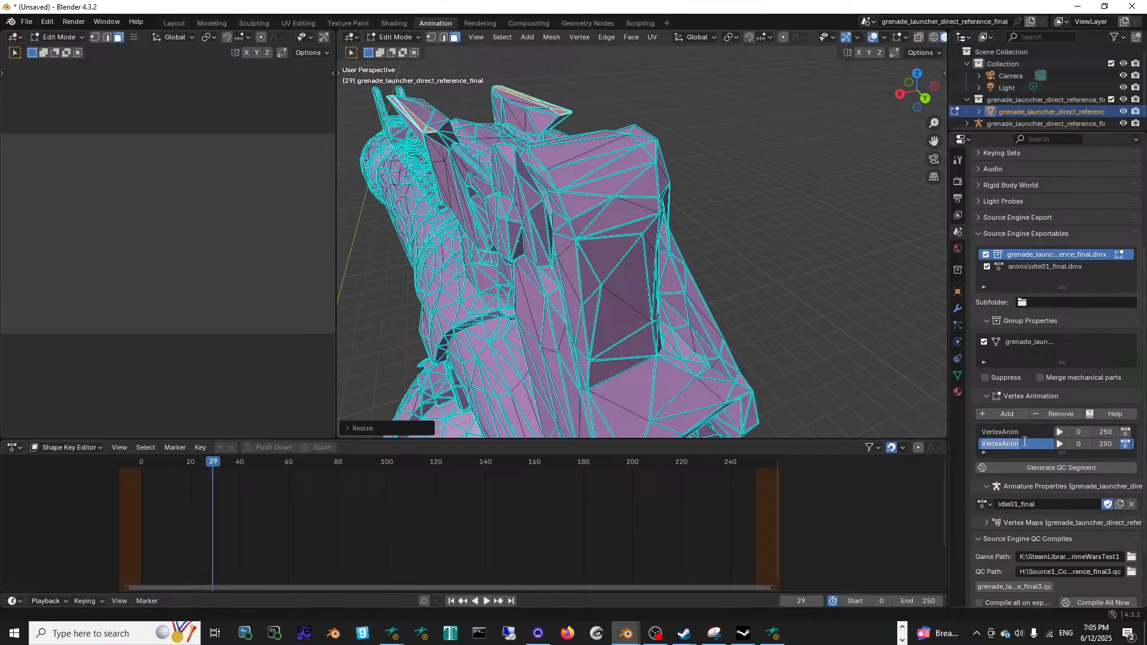
click(1035, 432)
click(1079, 444)
text(100)
key(Return)
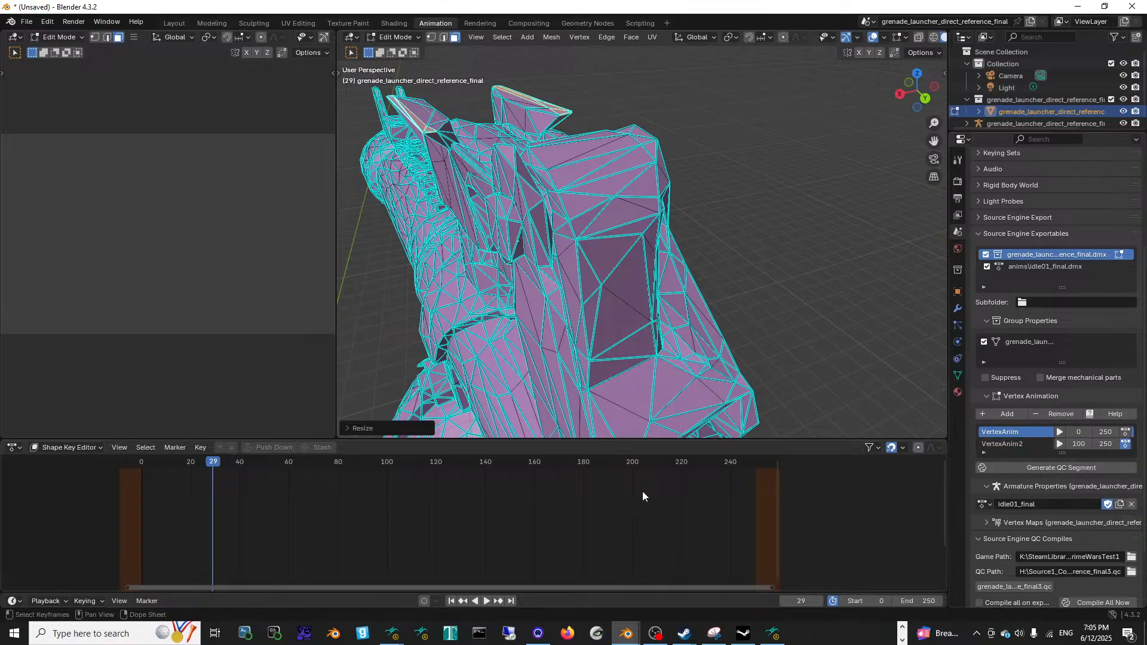
Step: Return to frame 0 and try to insert keyframes on all channels in the Shape Key Editor
drag(212, 464, 141, 463)
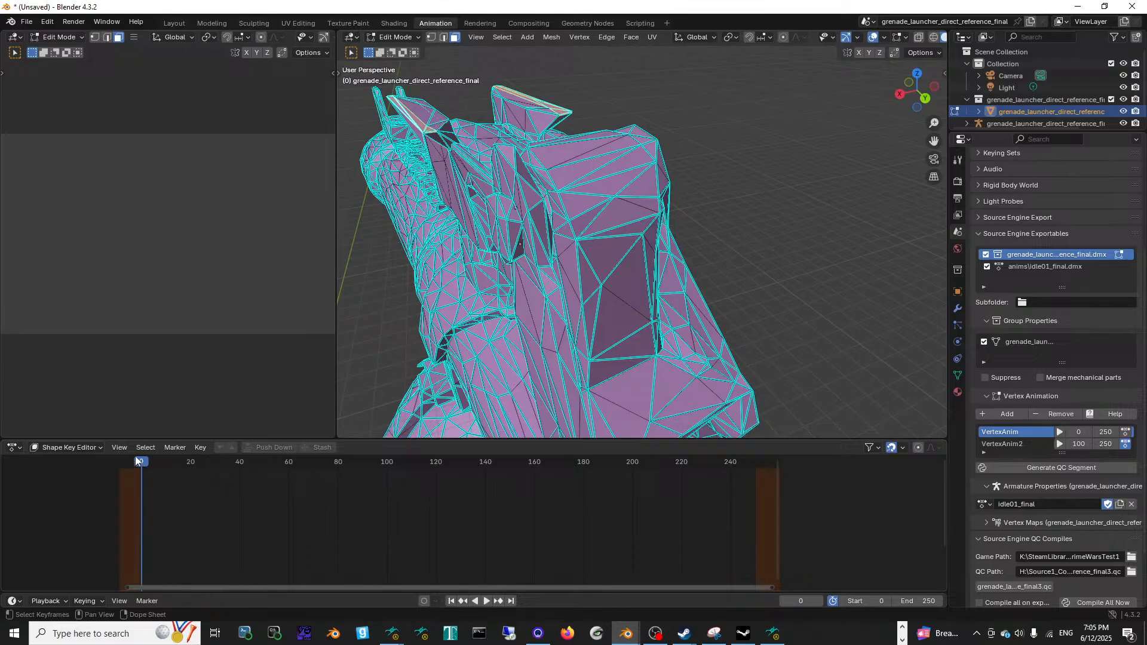
click(120, 447)
click(195, 449)
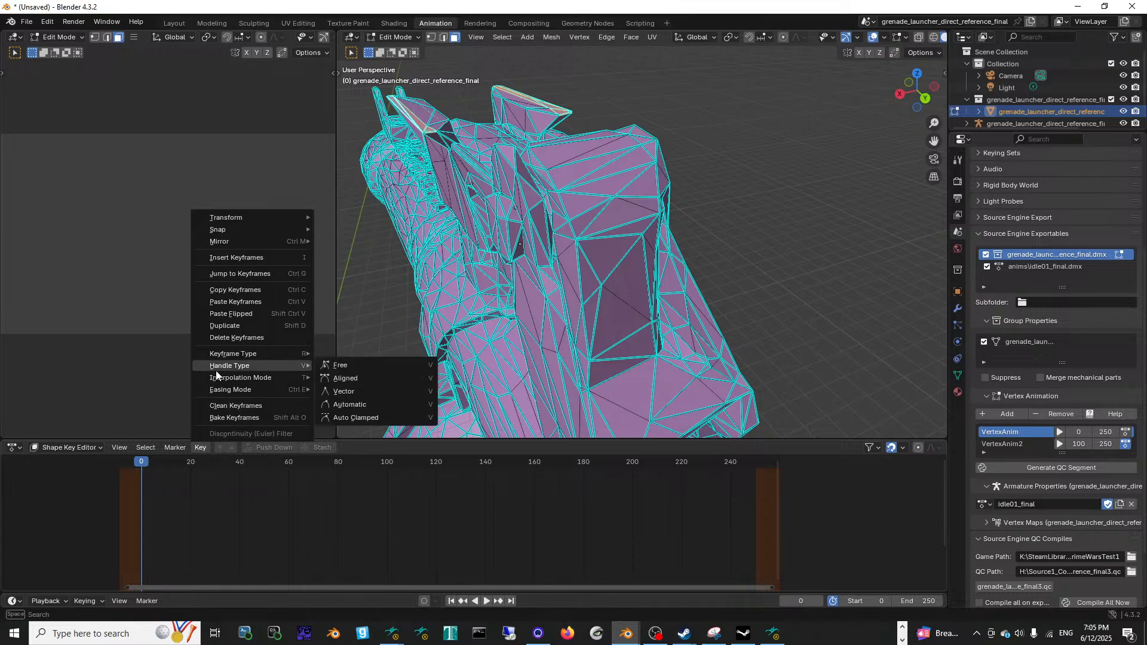
click(228, 258)
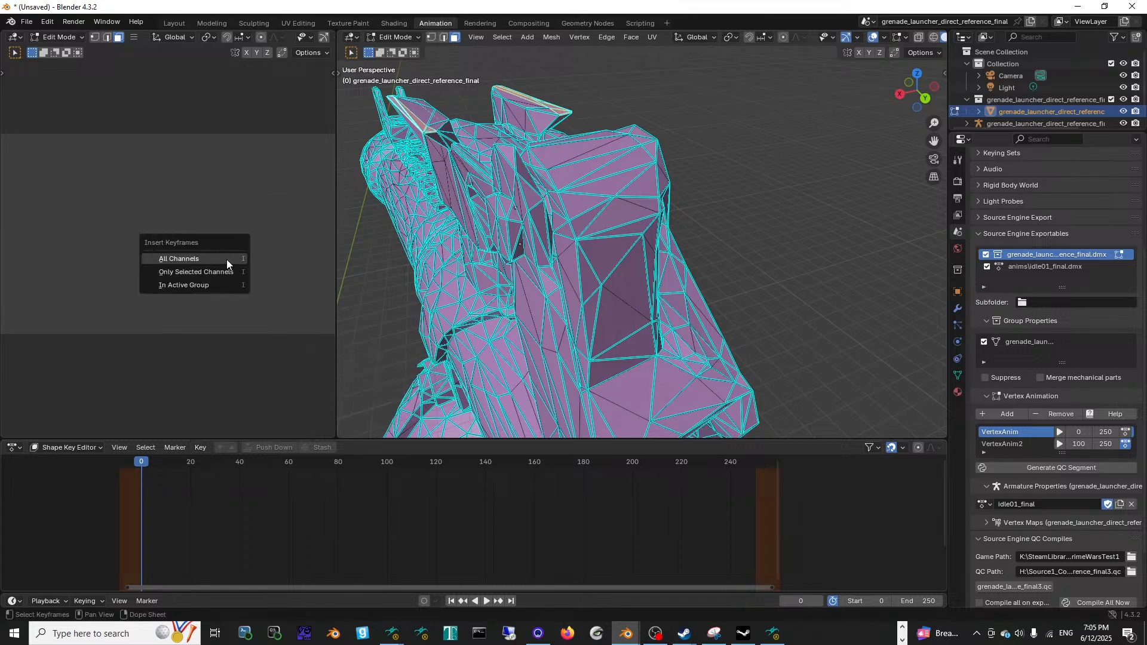
click(227, 260)
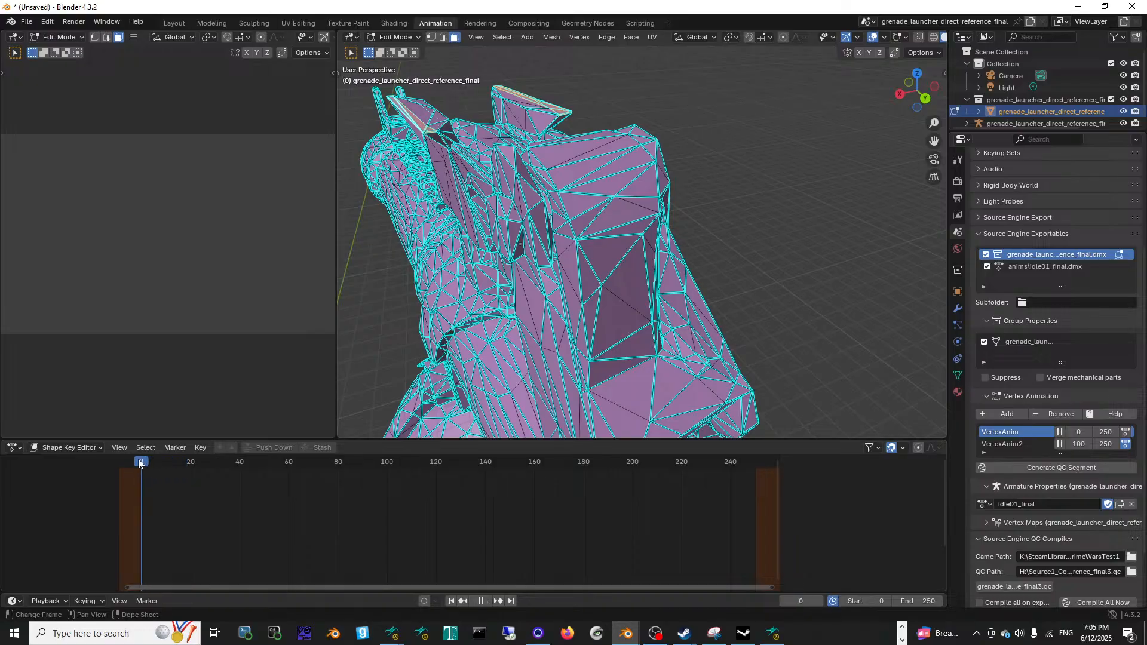
Step: Switch the mesh to Object Mode and inspect the whole grenade launcher
middle_drag(397, 287, 410, 266)
click(392, 37)
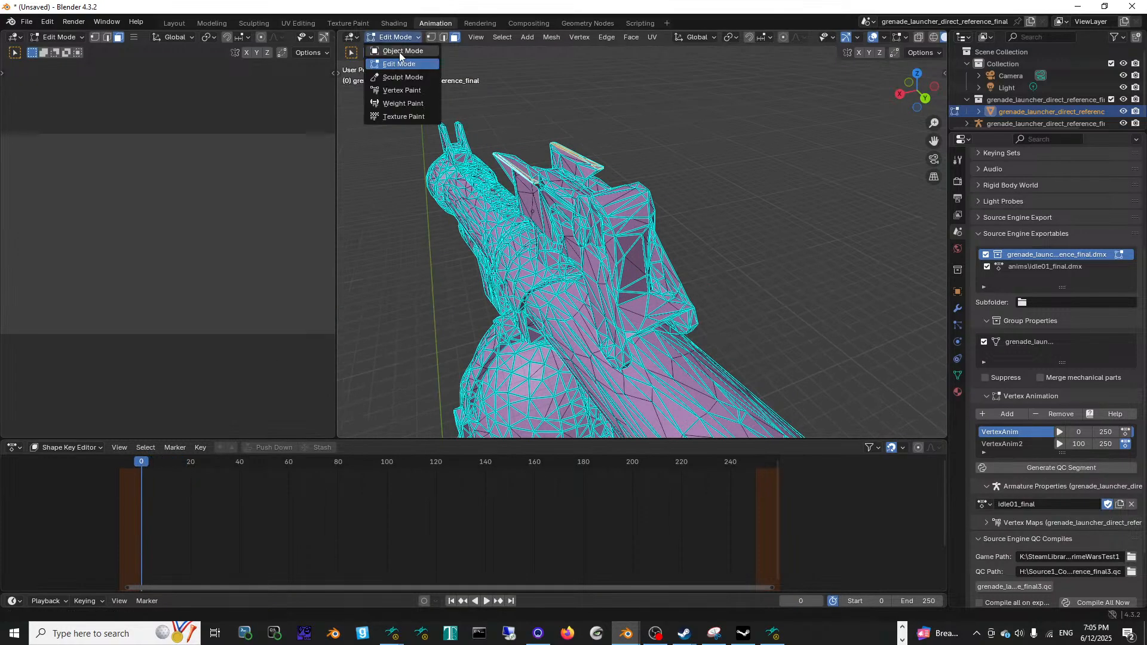
click(402, 52)
scroll(502, 215, down, 6)
mouse_move(504, 219)
middle_down()
mouse_move(579, 264)
mouse_move(550, 151)
mouse_move(565, 234)
mouse_move(547, 246)
mouse_move(614, 325)
mouse_move(633, 230)
mouse_move(632, 261)
mouse_move(690, 267)
mouse_move(635, 250)
middle_up()
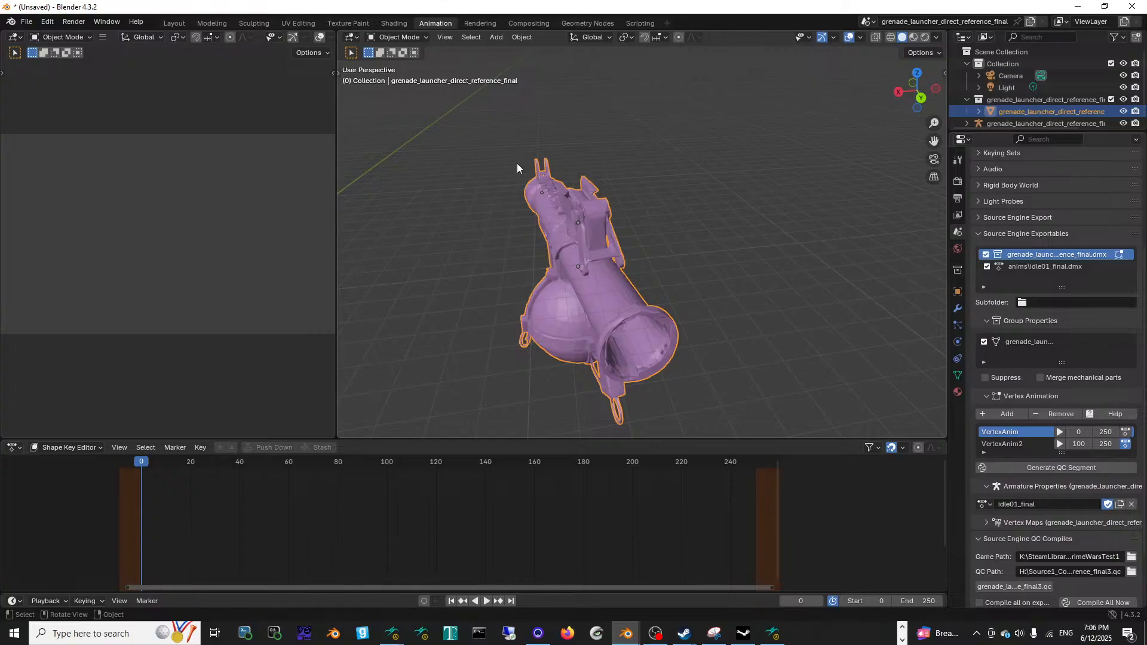
Step: Undo the side plate enlargement and the added second vertex animation in Edit Mode, and return to Object Mode
click(395, 37)
click(398, 62)
scroll(539, 259, down, 6)
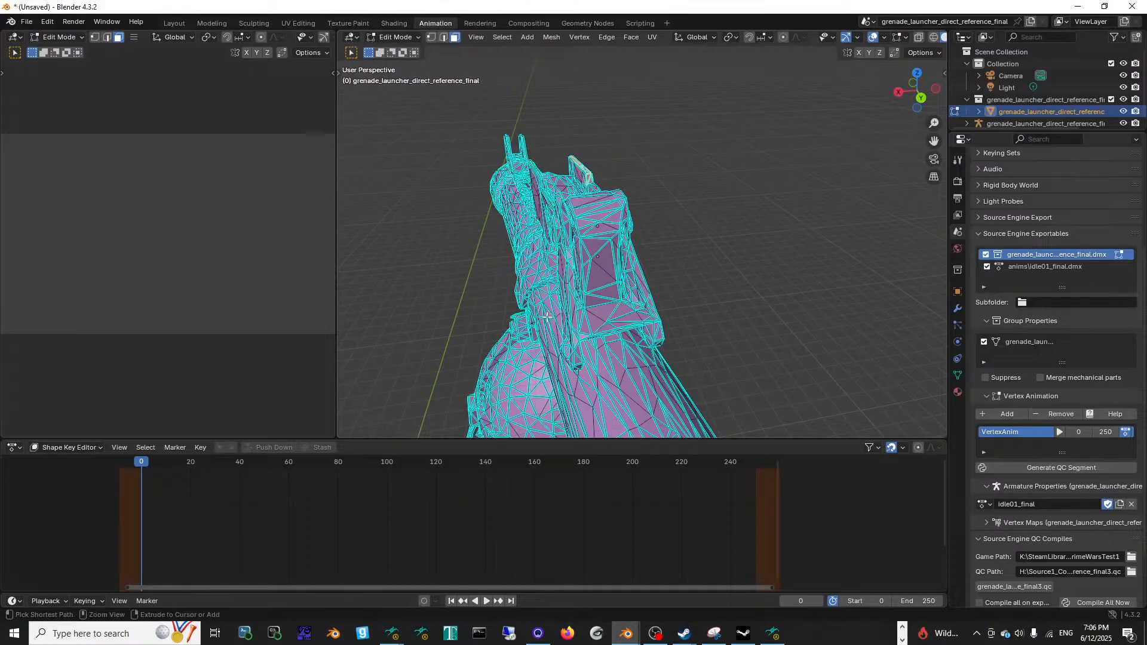
click(396, 37)
click(398, 49)
scroll(555, 198, up, 3)
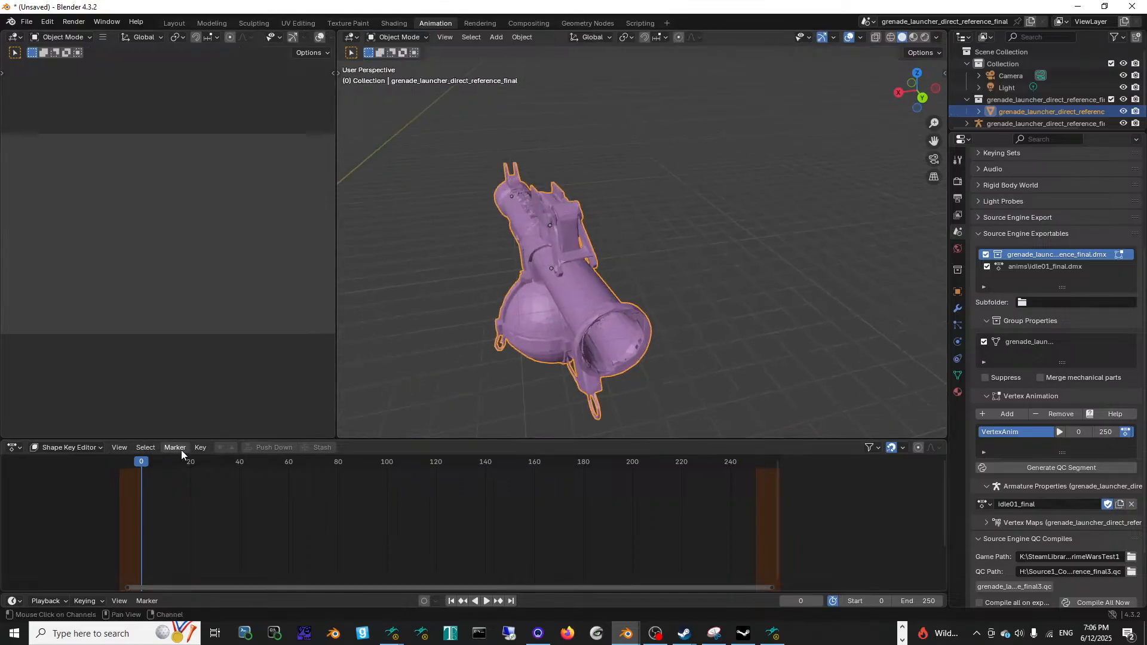
Step: Try to insert keyframes at frame 0 for the grenade launcher mesh in Object Mode
click(200, 447)
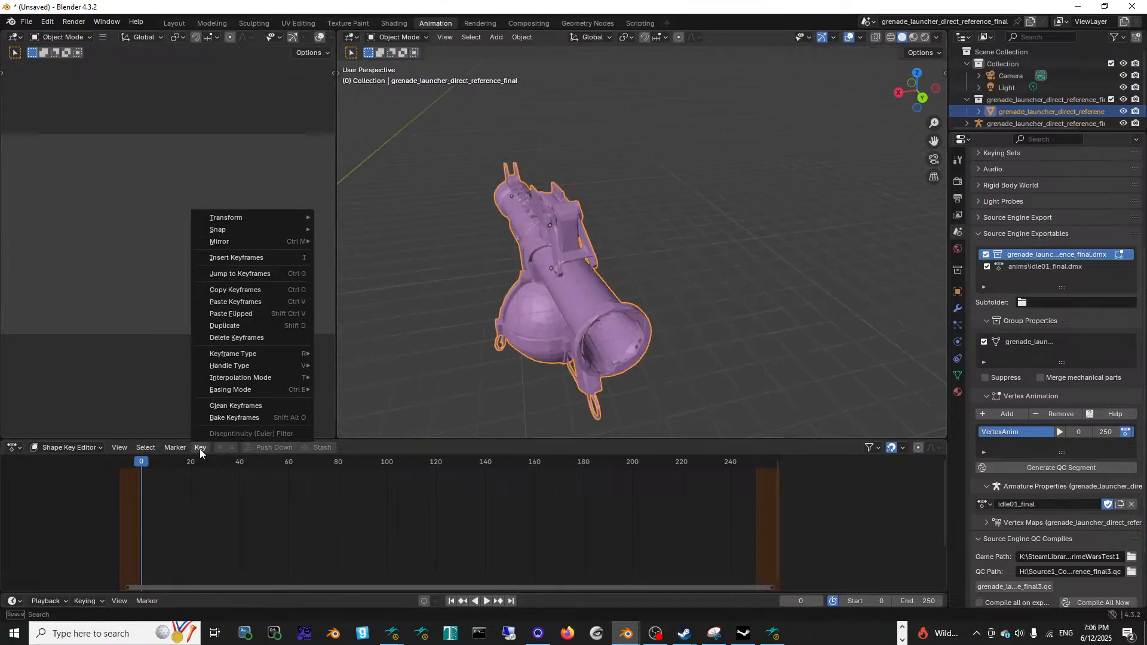
click(238, 255)
click(235, 258)
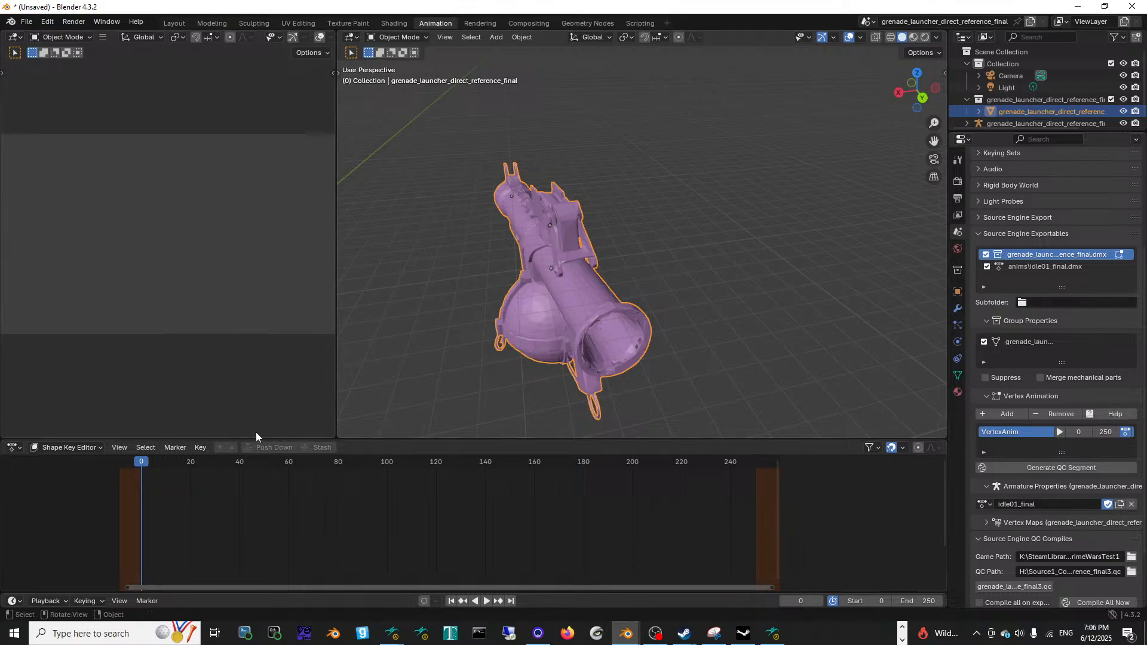
Step: Select the grenade launcher's skeleton and switch it to Pose Mode
middle_drag(502, 179, 576, 286)
click(620, 274)
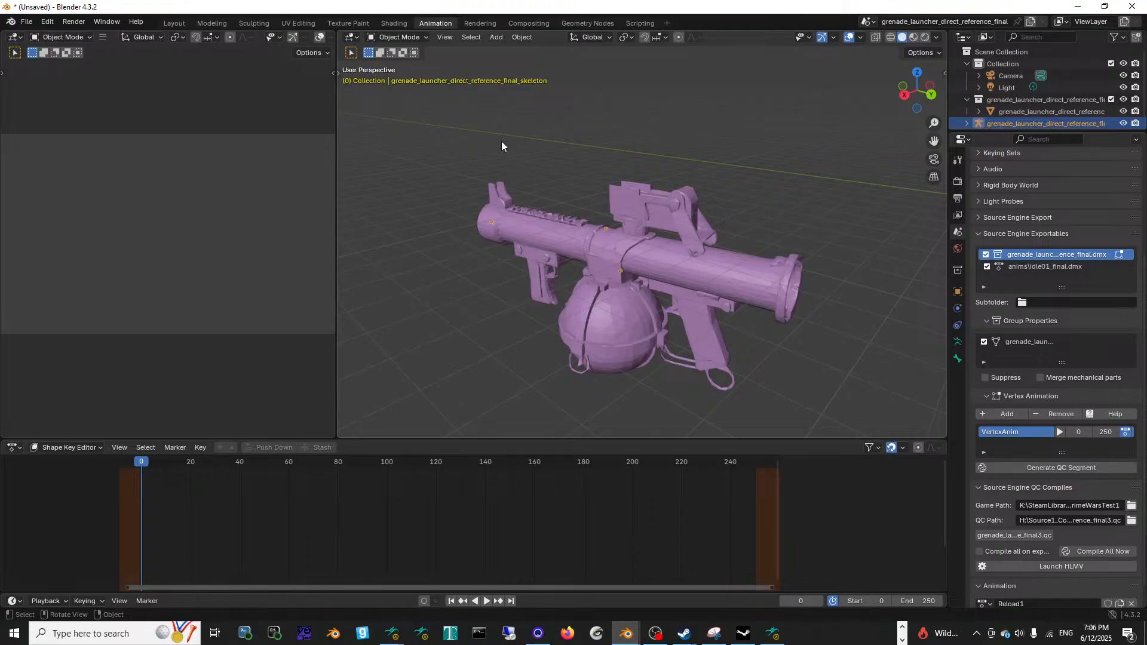
click(398, 37)
click(396, 72)
scroll(584, 237, up, 2)
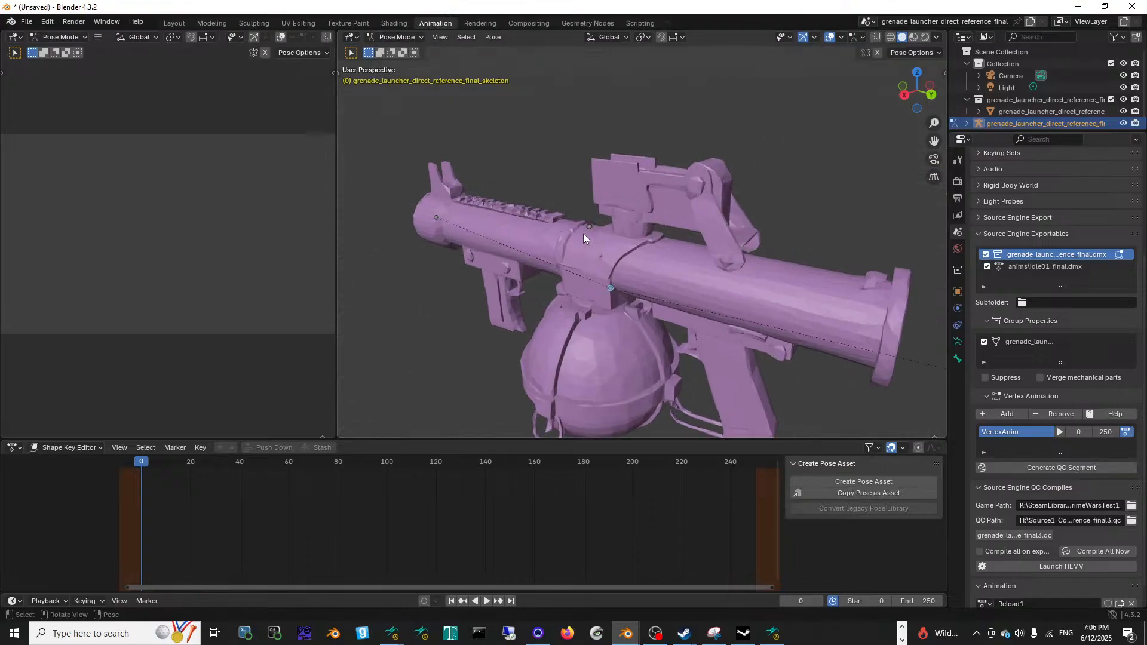
scroll(589, 248, up, 1)
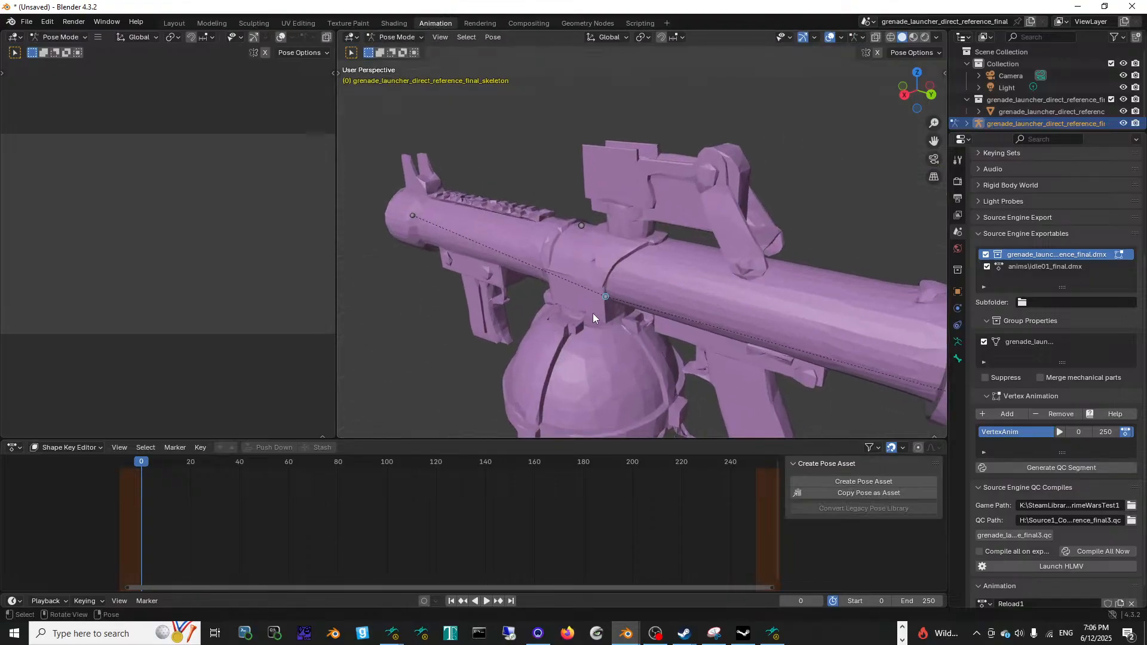
Step: Try to insert keyframes on all channels at frame 0 for the skeleton in the Shape Key Editor
key(i)
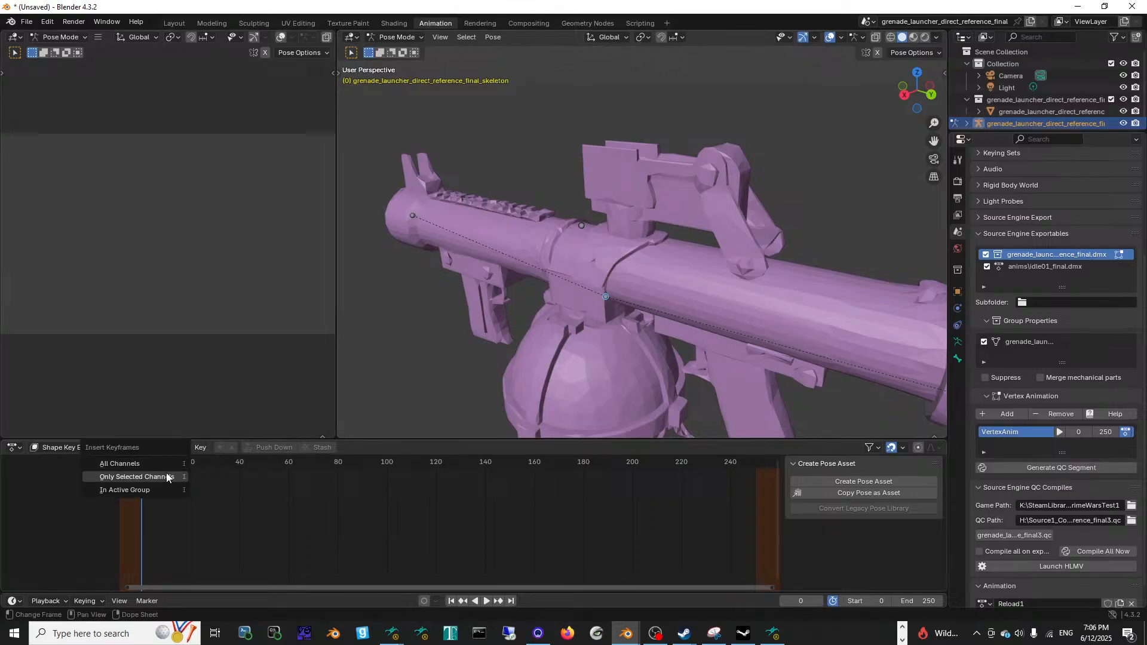
click(144, 466)
key(i)
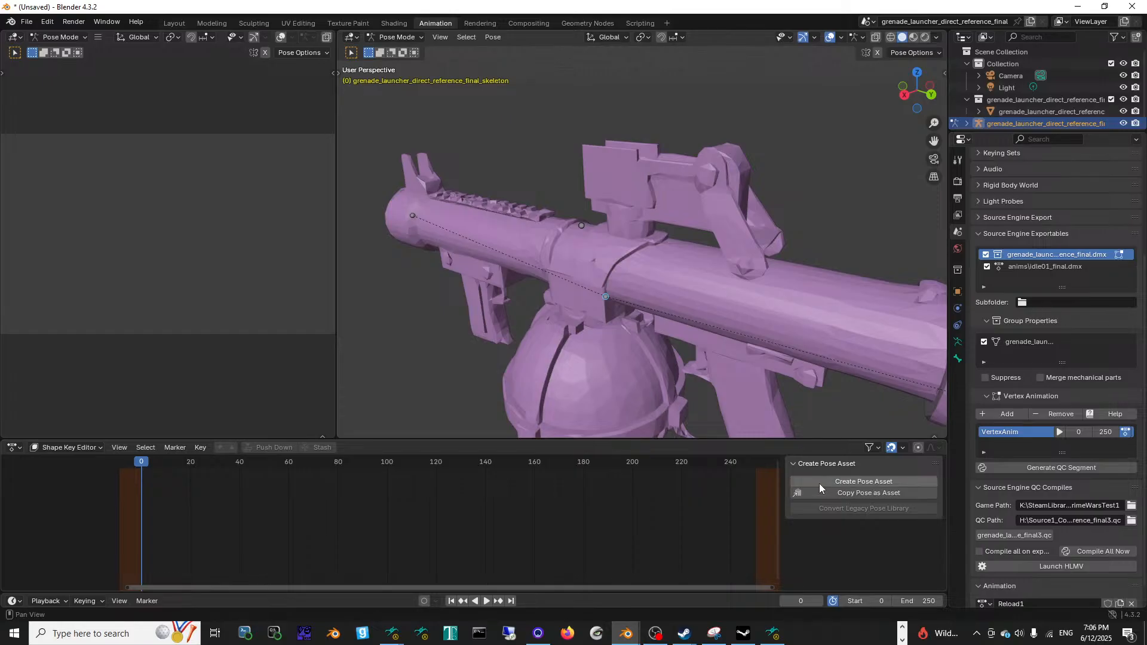
Step: Create a pose asset named Colo1 with the new action activated
click(836, 486)
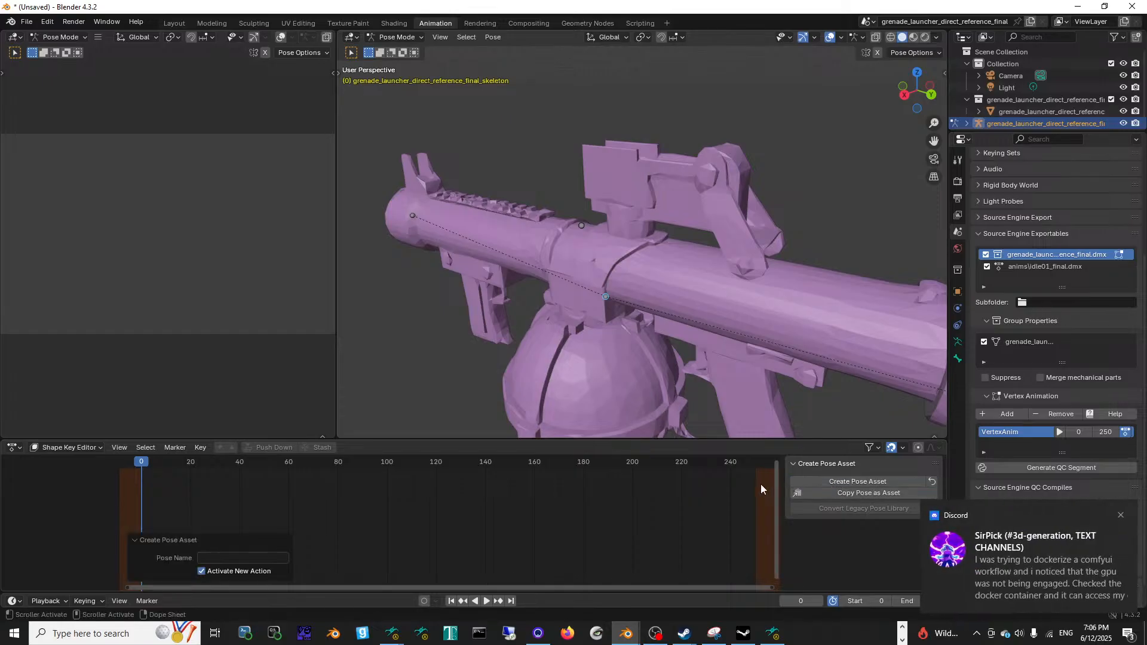
click(219, 558)
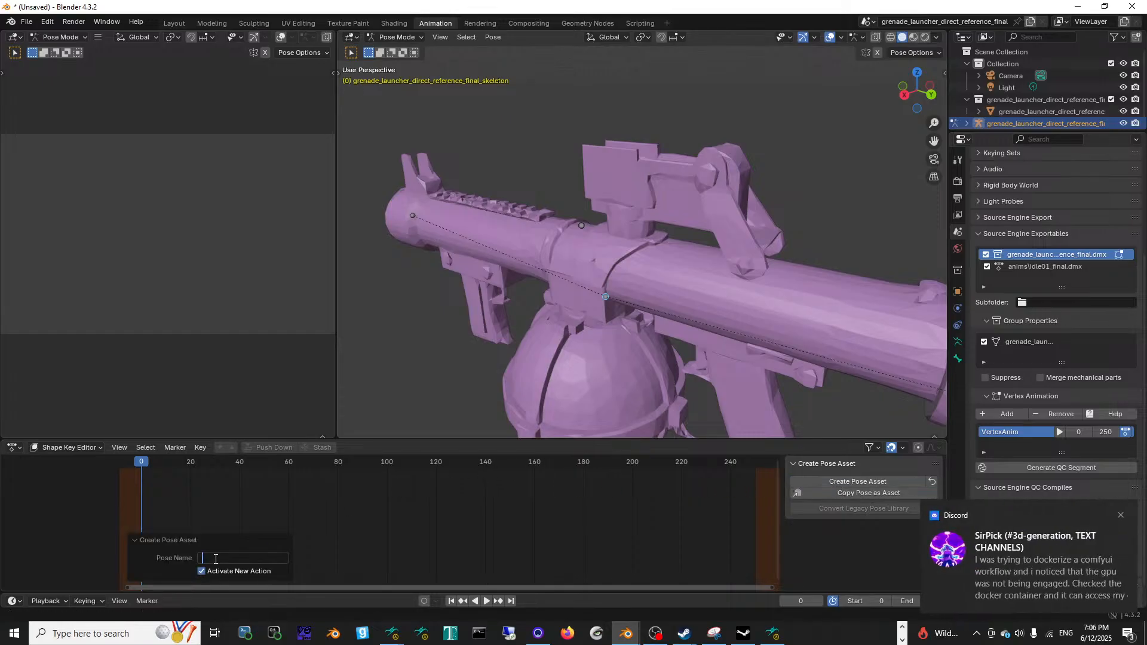
text(c)
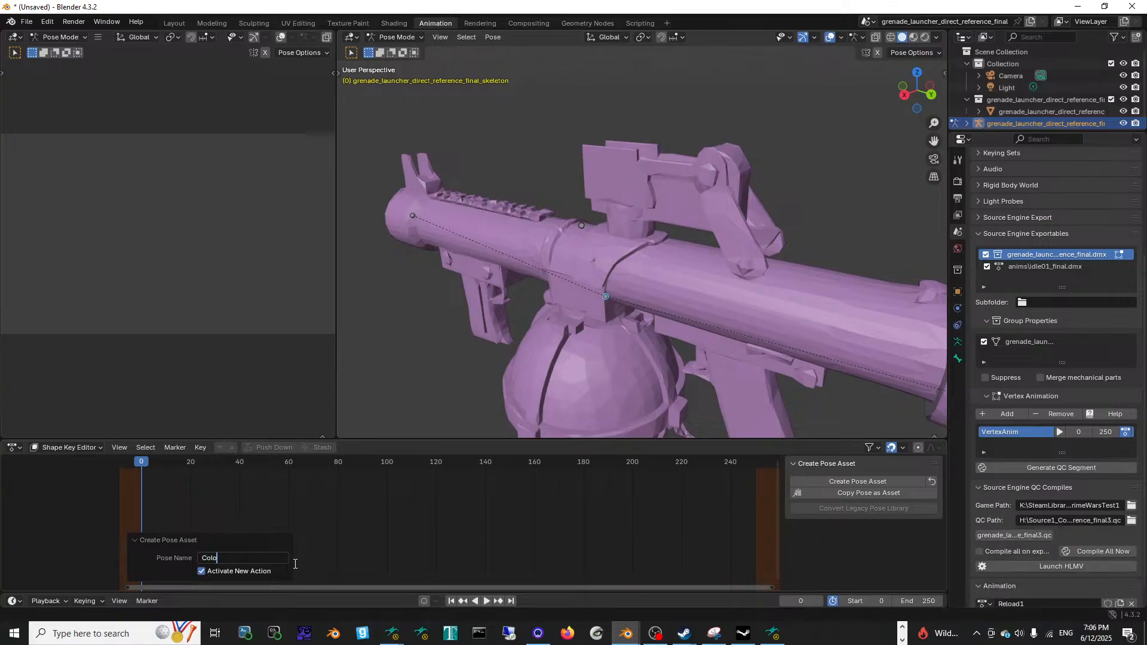
key(Return)
key(g)
click(582, 235)
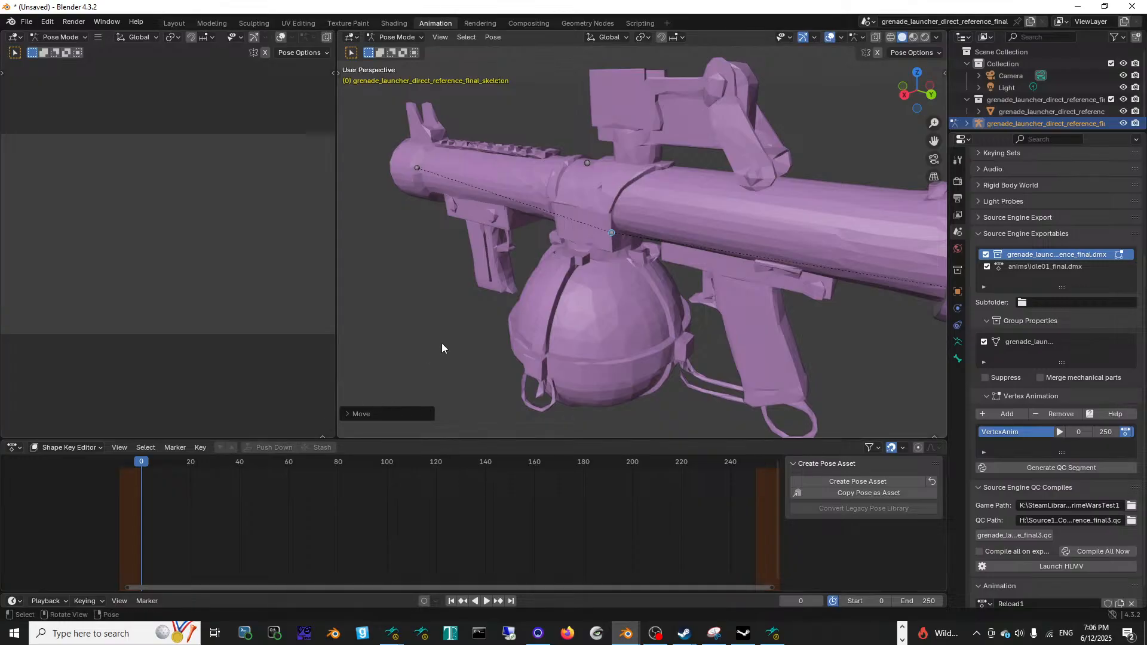
key(ctrl+z)
Step: Insert keyframes for the selected weapon bone's pose at frame 0
key(i)
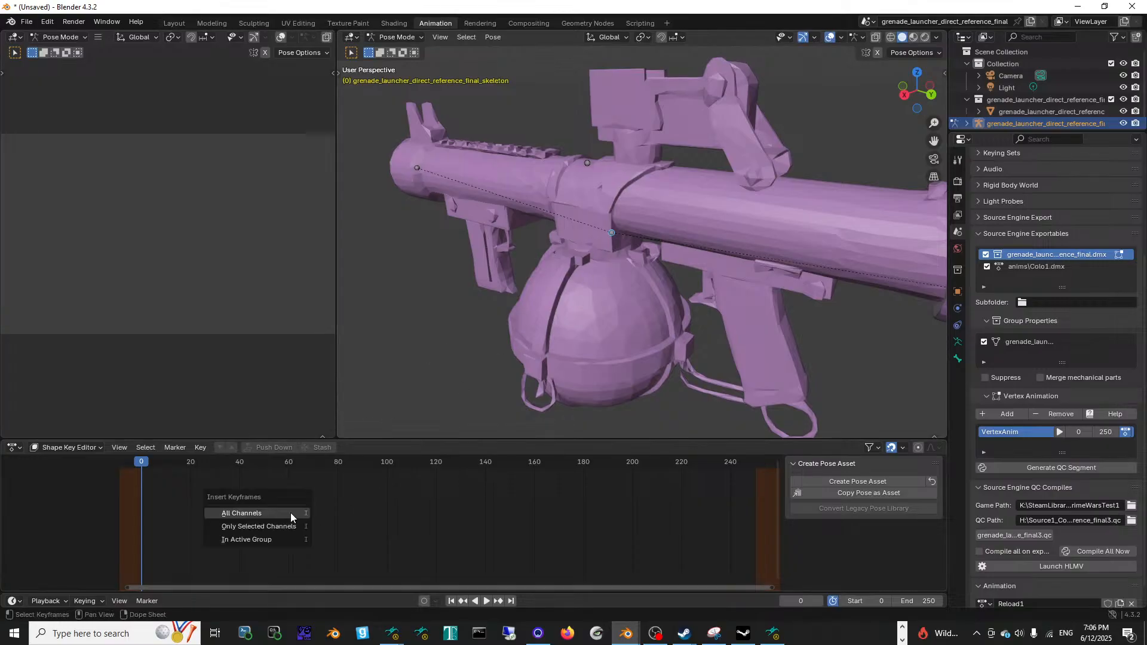
click(268, 514)
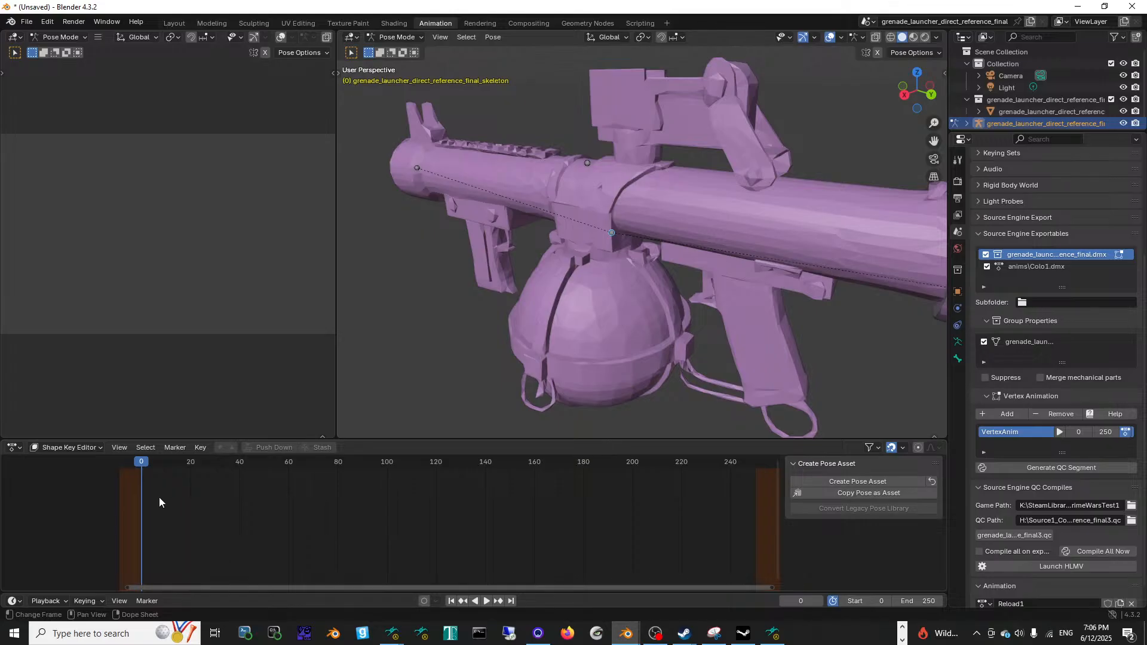
key(k)
click(554, 272)
scroll(503, 314, down, 3)
scroll(503, 313, up, 5)
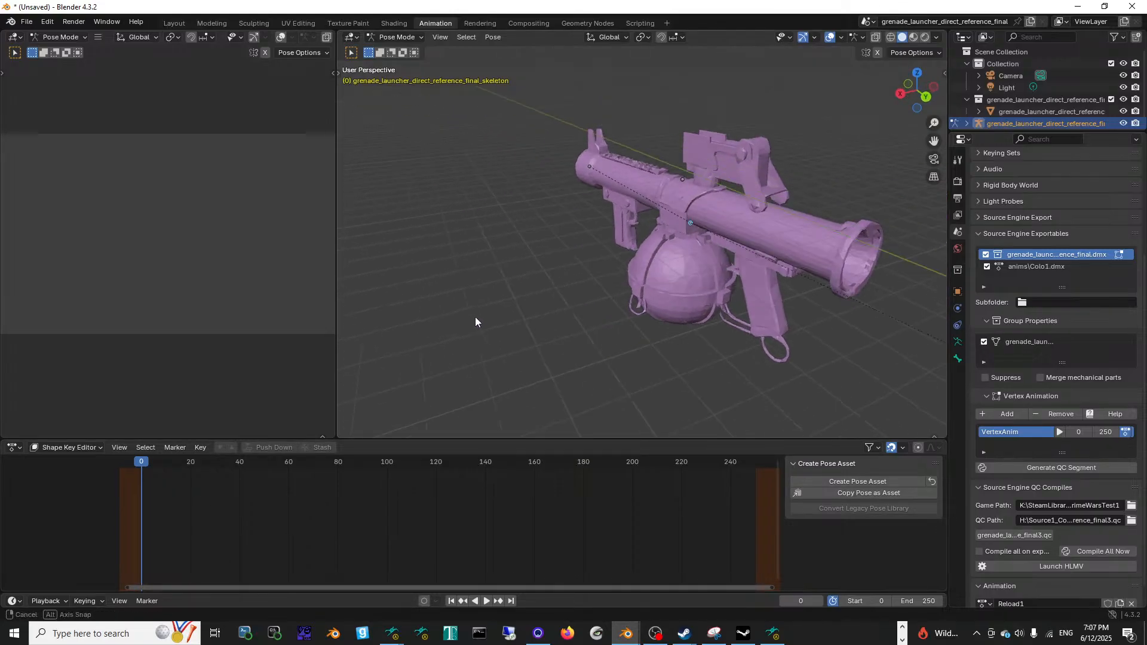
Step: Switch the animation editor from Shape Key Editor to Action Editor with the playhead at frame 0
mouse_move(145, 464)
mouse_down()
mouse_move(177, 464)
mouse_move(141, 464)
mouse_up()
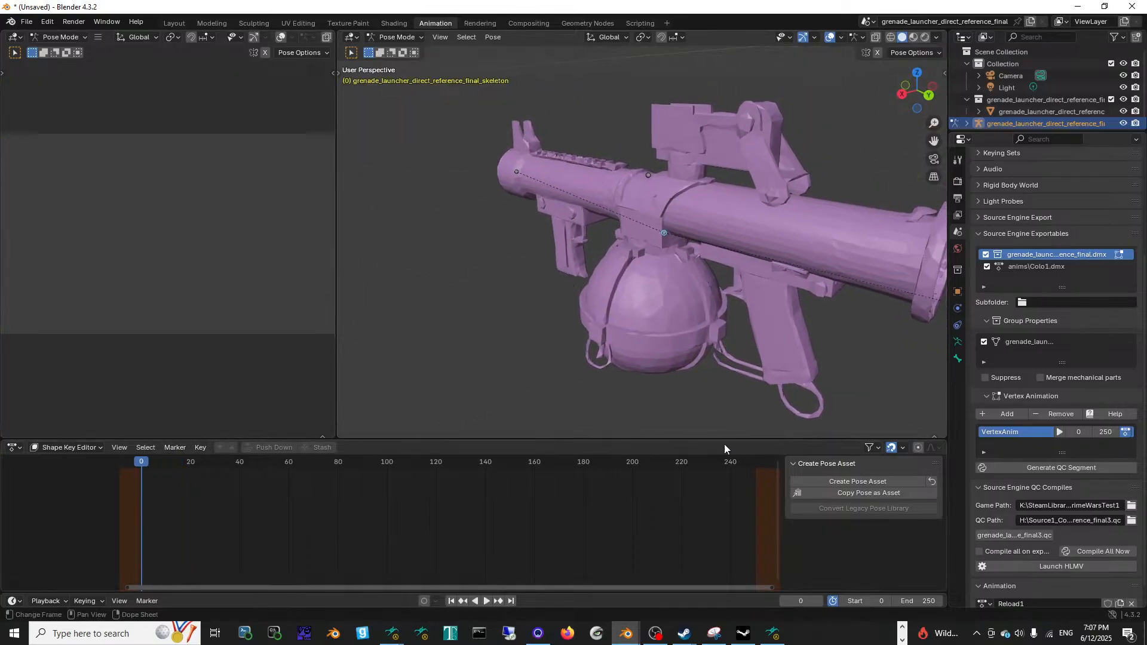
click(67, 447)
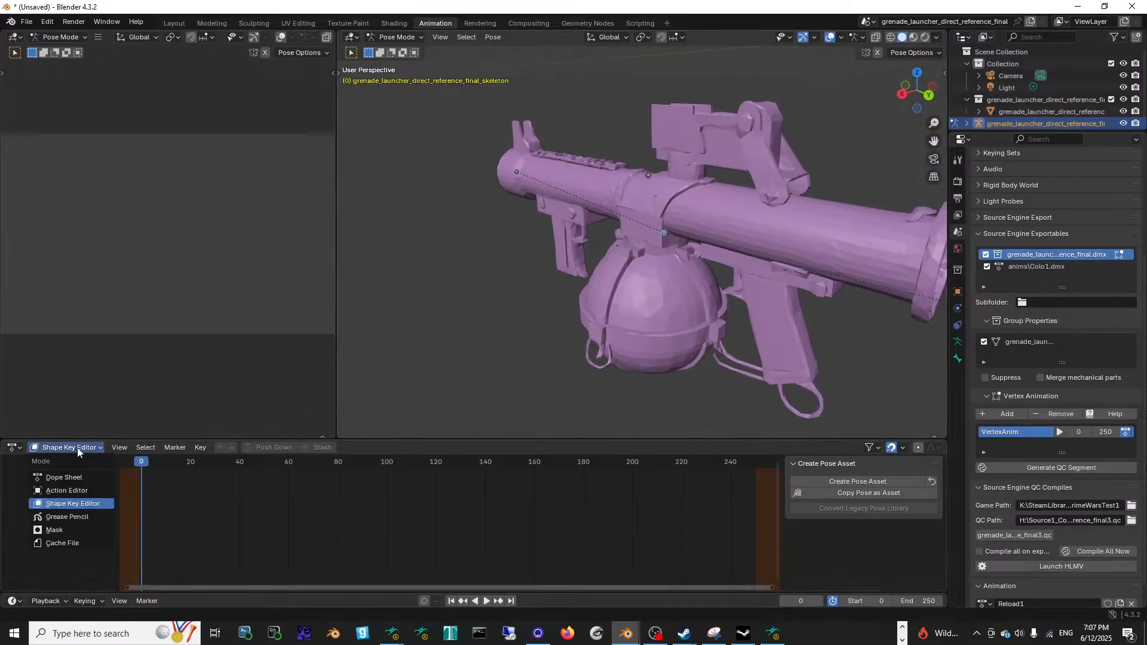
click(96, 492)
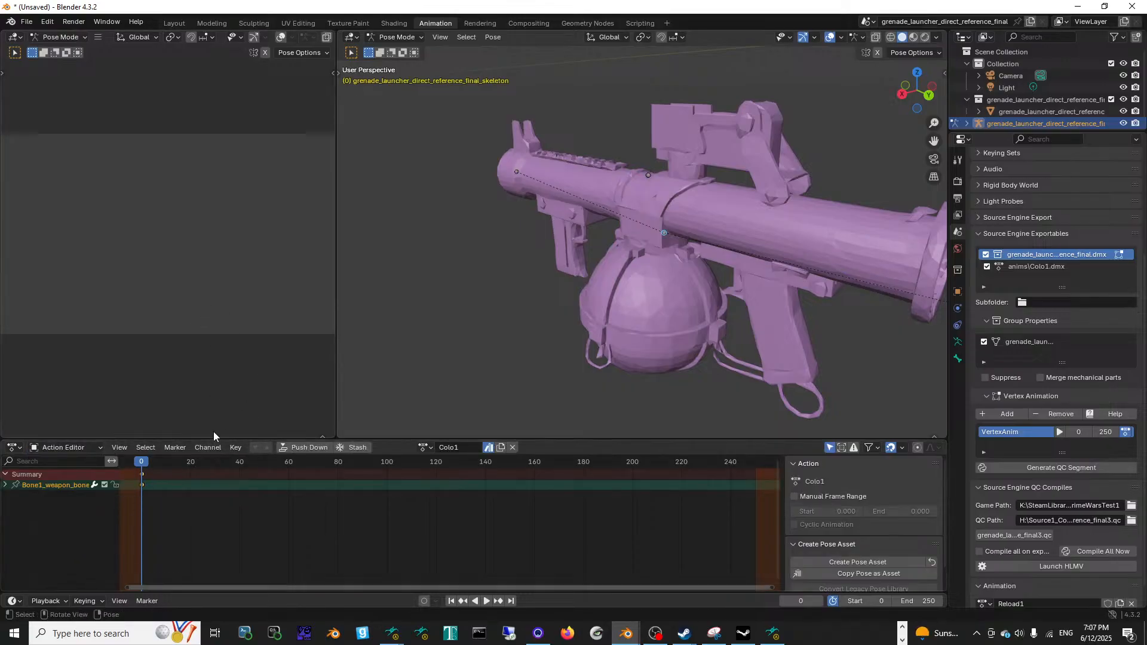
click(71, 449)
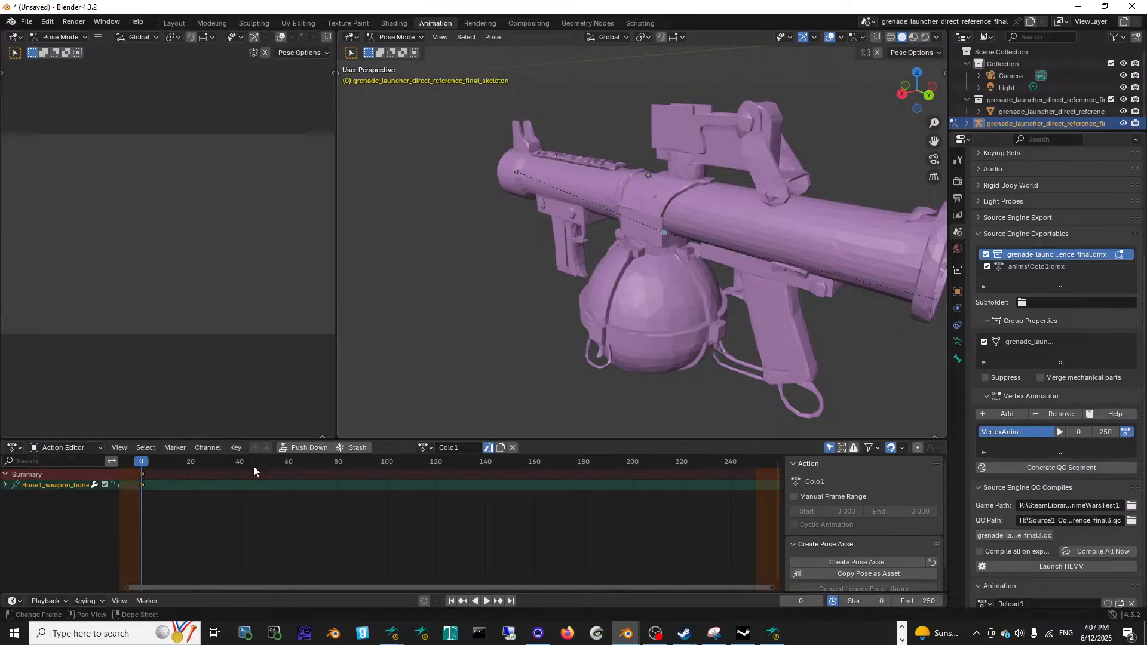
Step: Move the weapon bone to a new position at frame 40 and insert a keyframe there
key(a)
key(space)
drag(226, 464, 241, 464)
key(space)
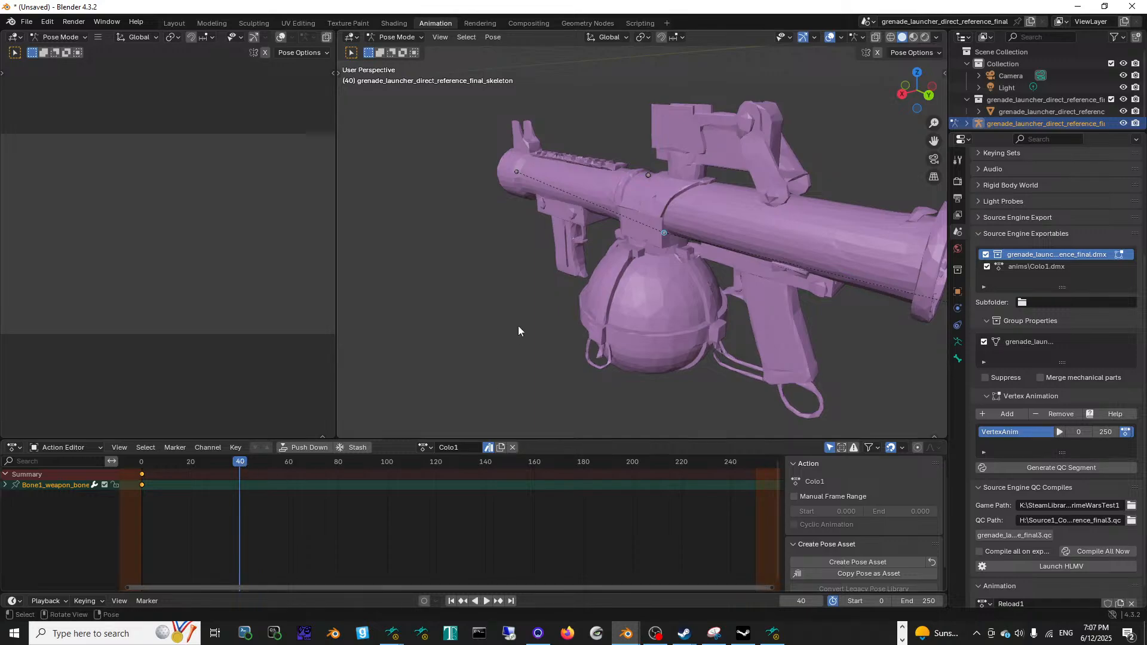
key(g)
click(723, 179)
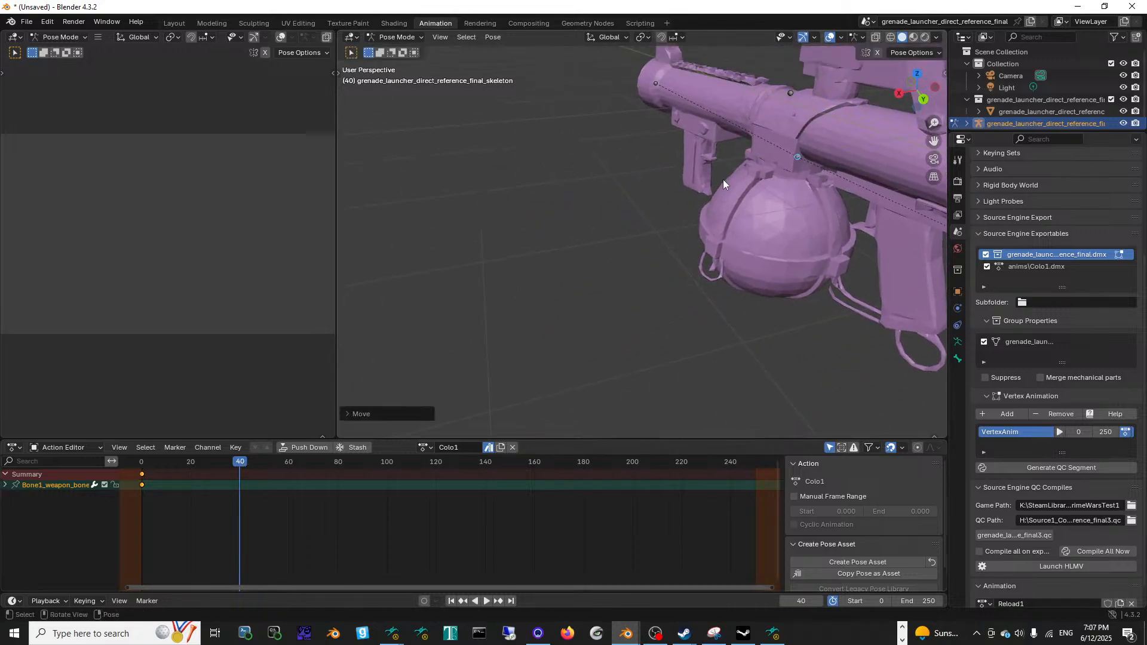
key(i)
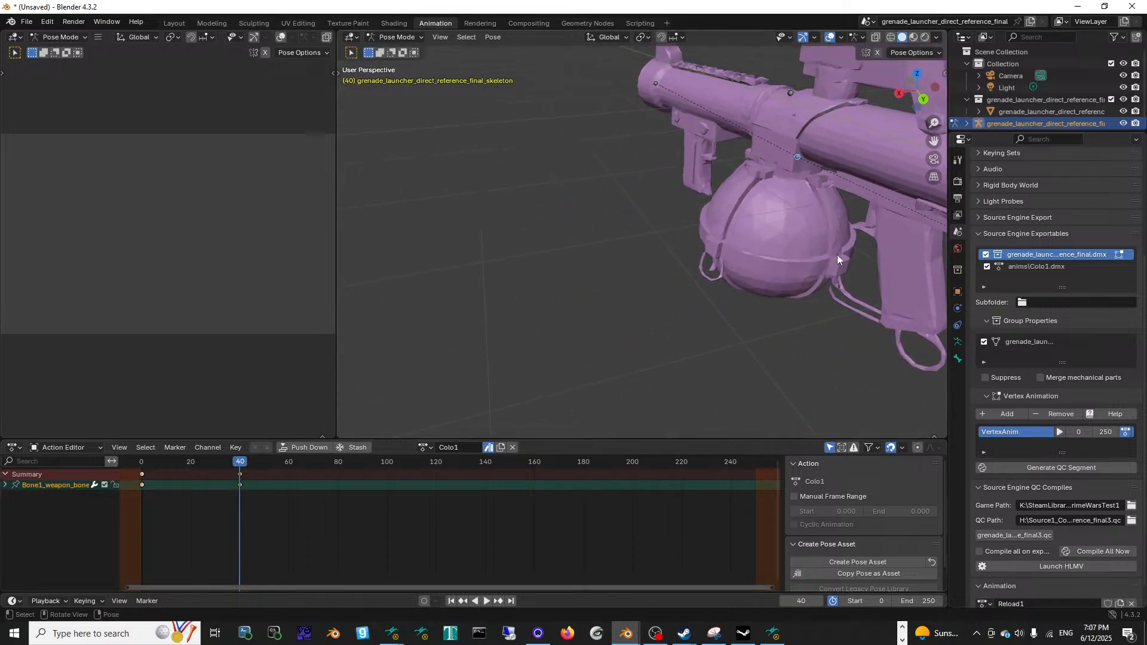
Step: Shift the weapon bone slightly at frame 80 and insert a keyframe there
drag(243, 466, 338, 468)
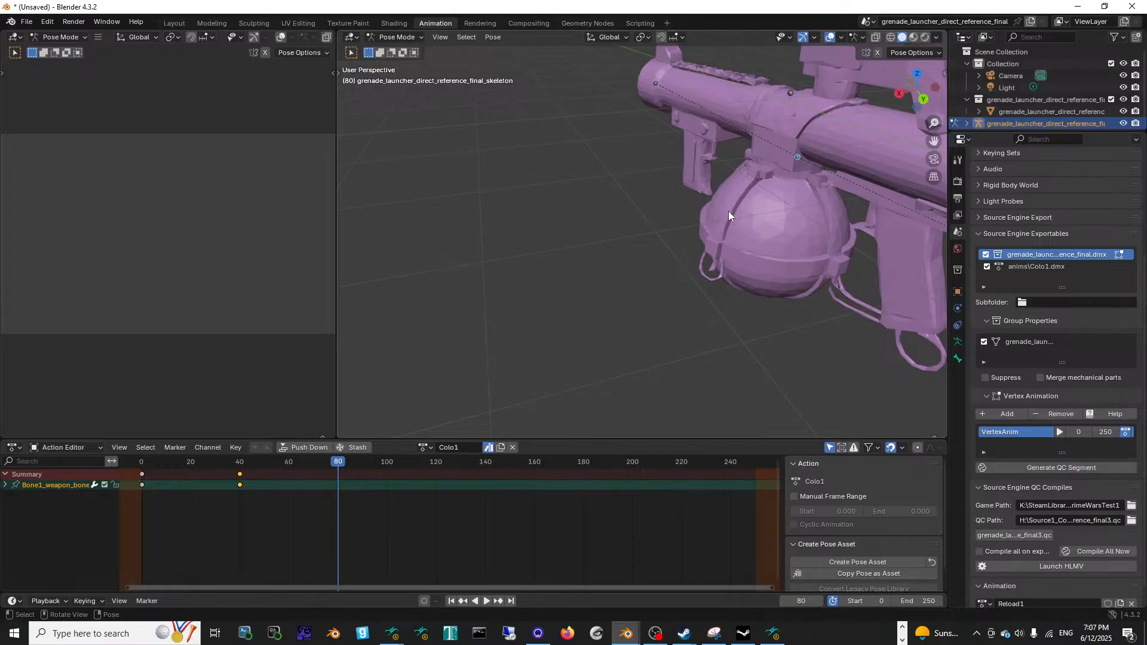
key(g)
click(752, 208)
key(i)
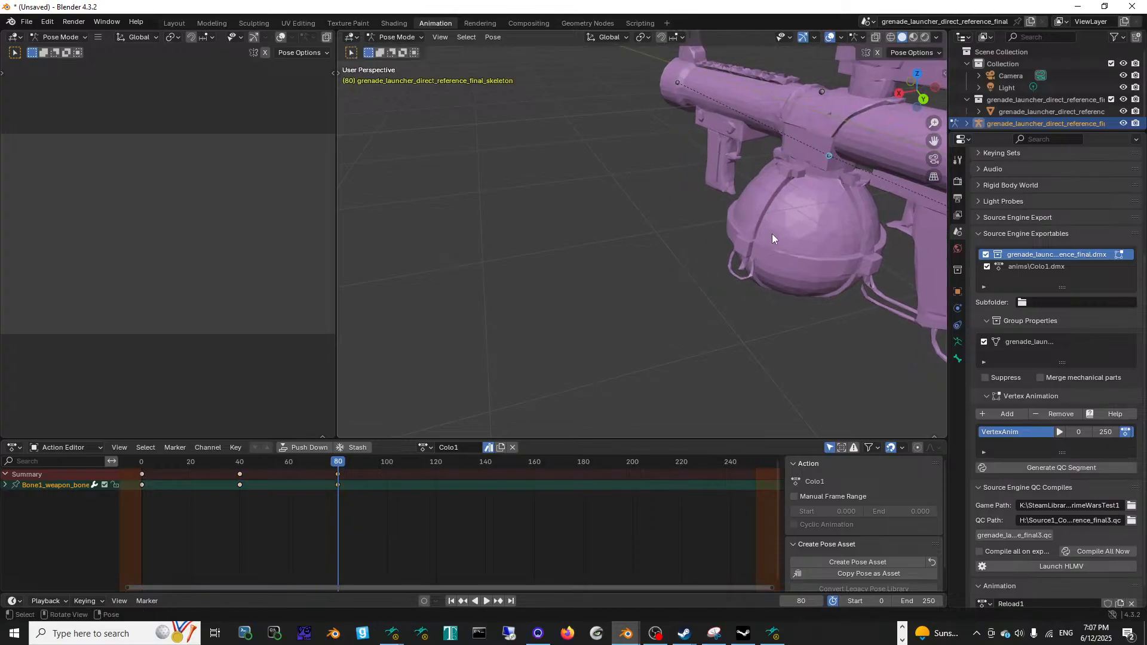
Step: Copy the keyframe at frame 0 and paste it at frame 100
drag(340, 464, 147, 477)
click(143, 474)
right_click(142, 475)
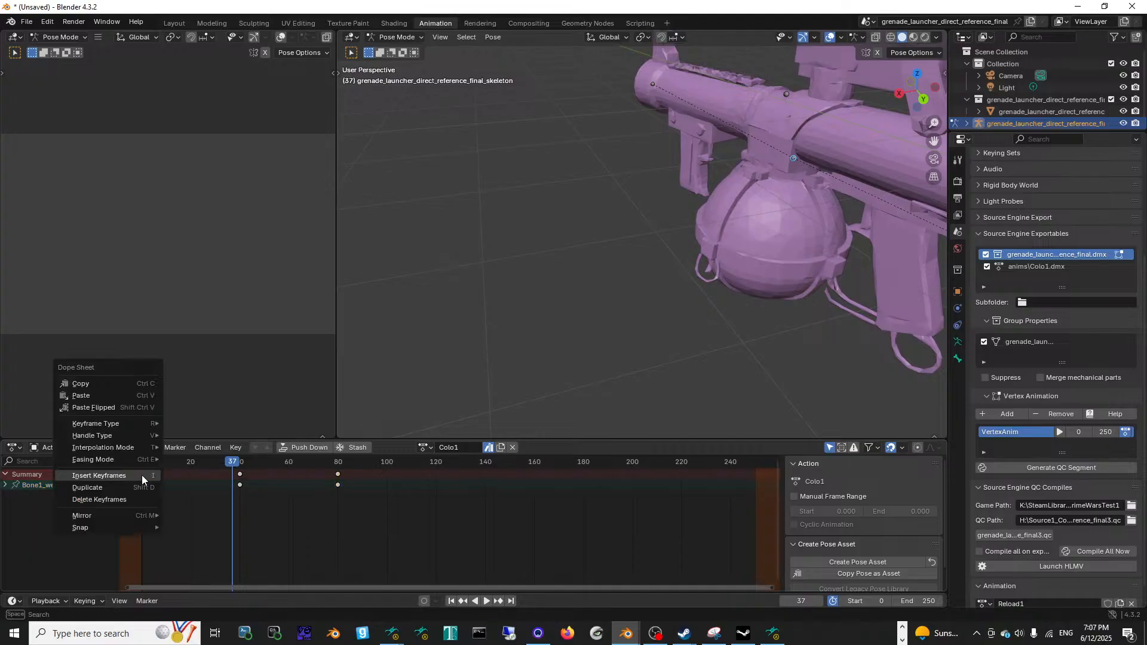
click(110, 384)
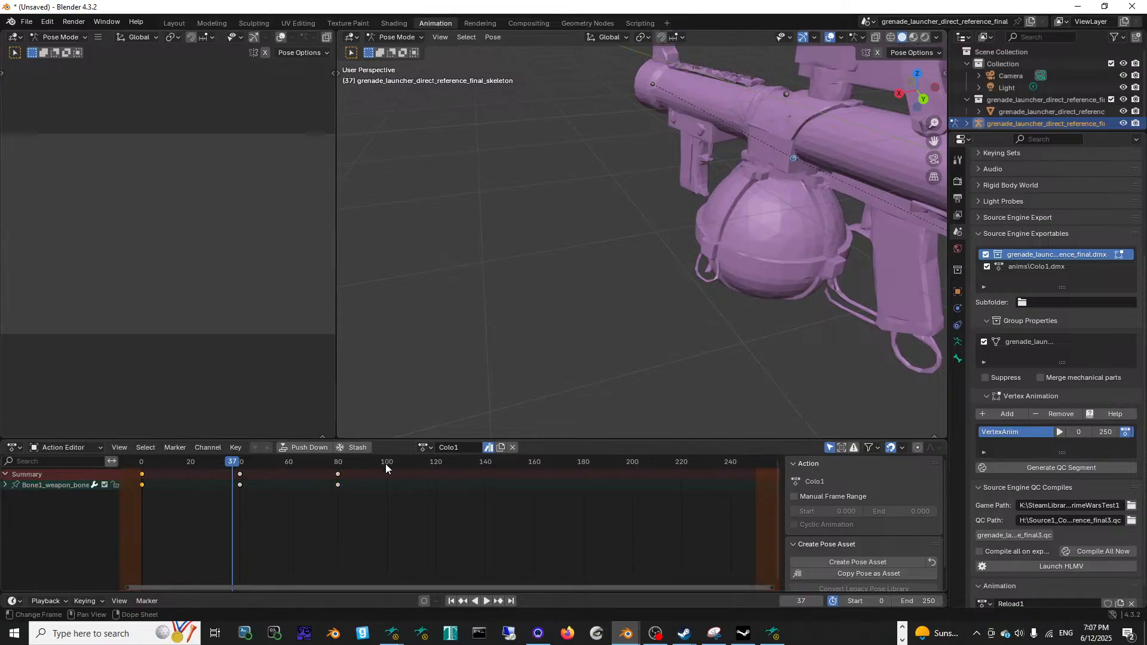
click(386, 462)
right_click(386, 465)
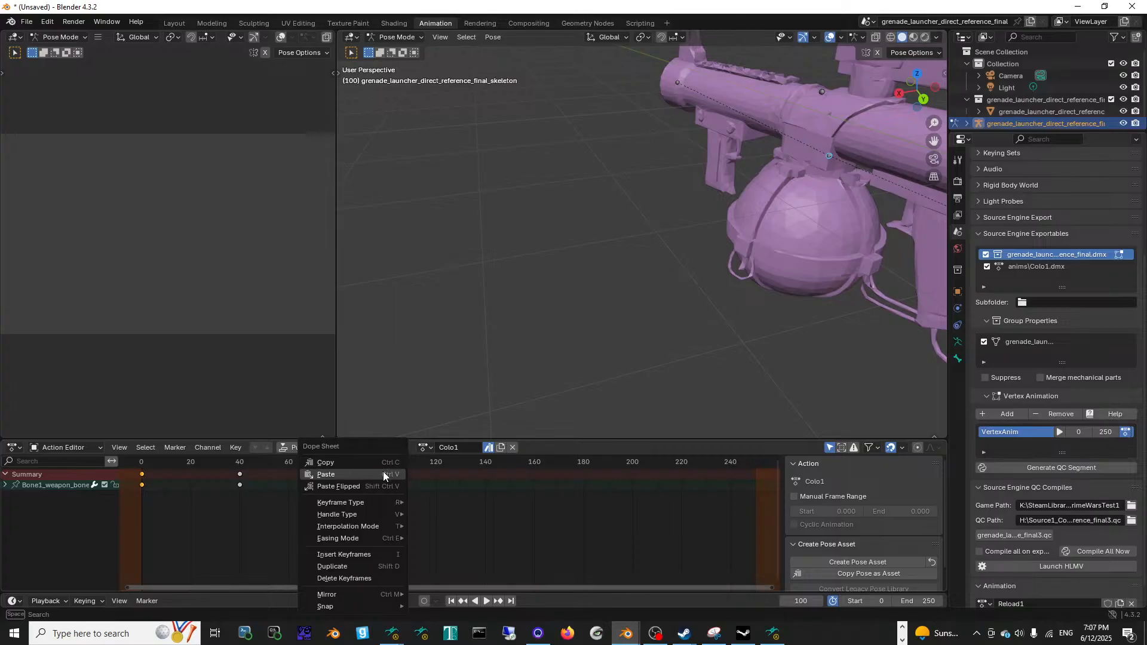
click(386, 472)
Step: Shift the pasted keyframe slightly earlier on the timeline and paste the copied keyframe again at frame 100
key(Left)
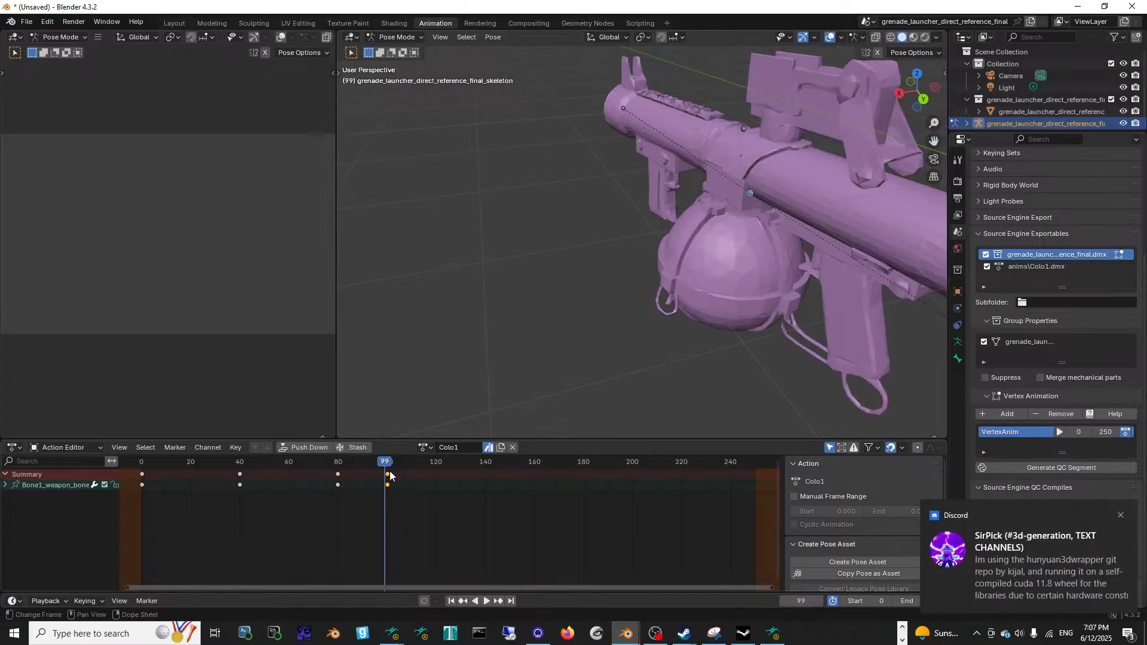
drag(387, 476, 384, 476)
click(387, 463)
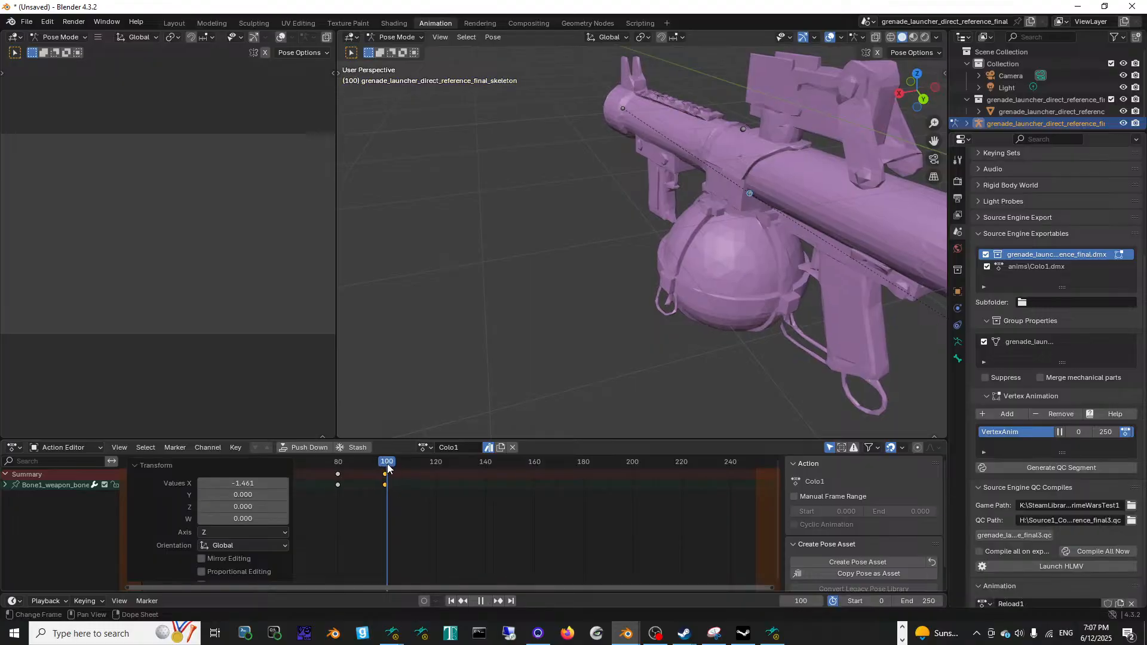
right_click(384, 461)
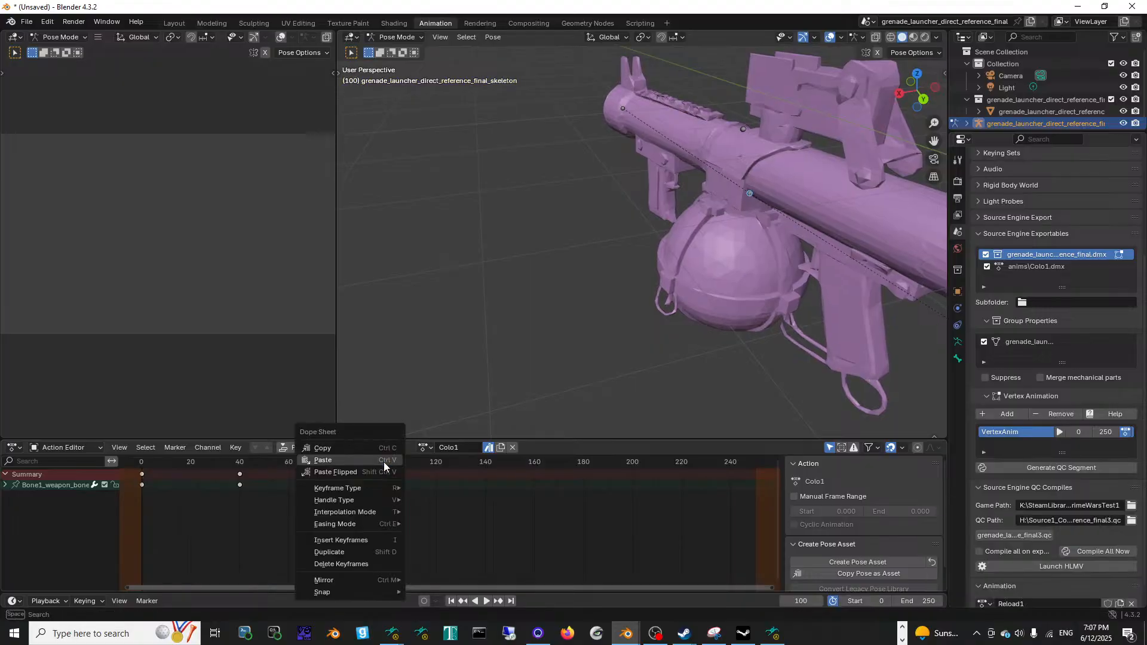
click(383, 461)
Step: Set the current frame to 120 and bring the whole grenade launcher into view from the front
drag(389, 465, 436, 464)
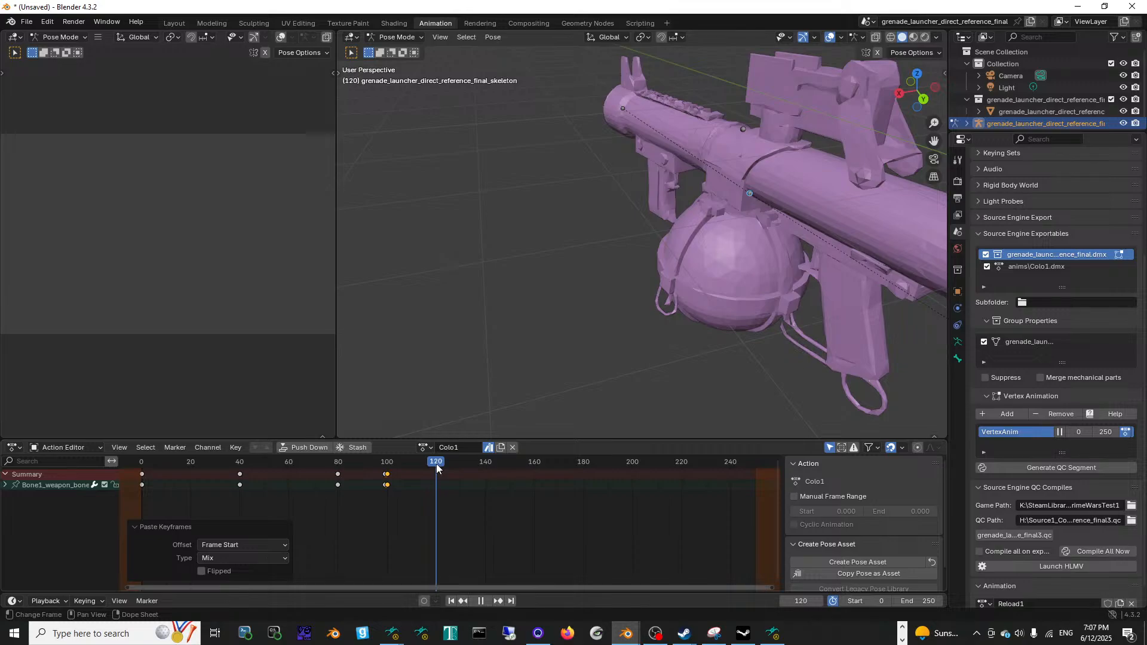
middle_drag(599, 288, 640, 231)
mouse_move(751, 292)
middle_down()
mouse_move(761, 289)
mouse_move(752, 288)
middle_up()
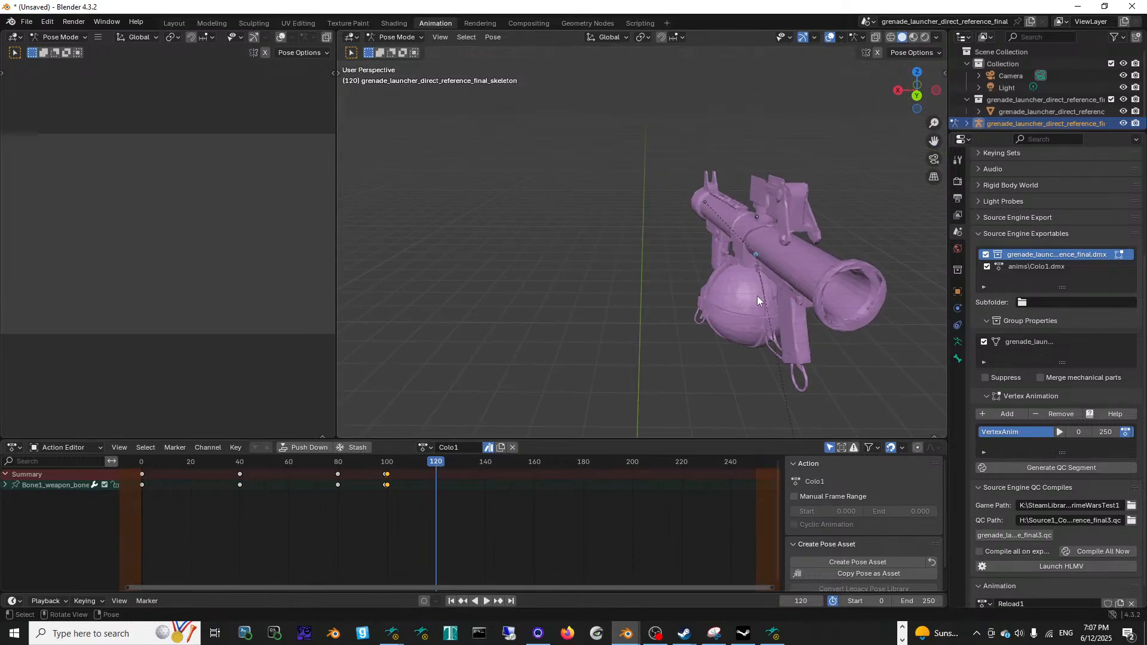
key(r)
click(764, 270)
key(ctrl+z)
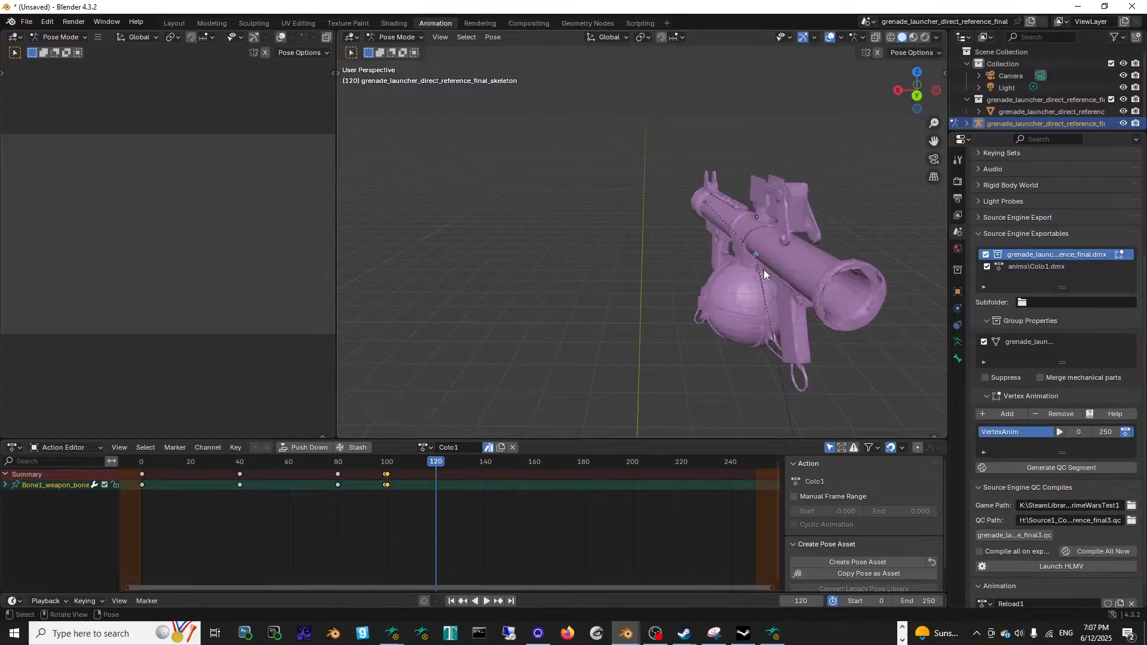
Step: Rotate the weapon bone about 62° around the global X axis so the barrel points upward
key(r)
key(x)
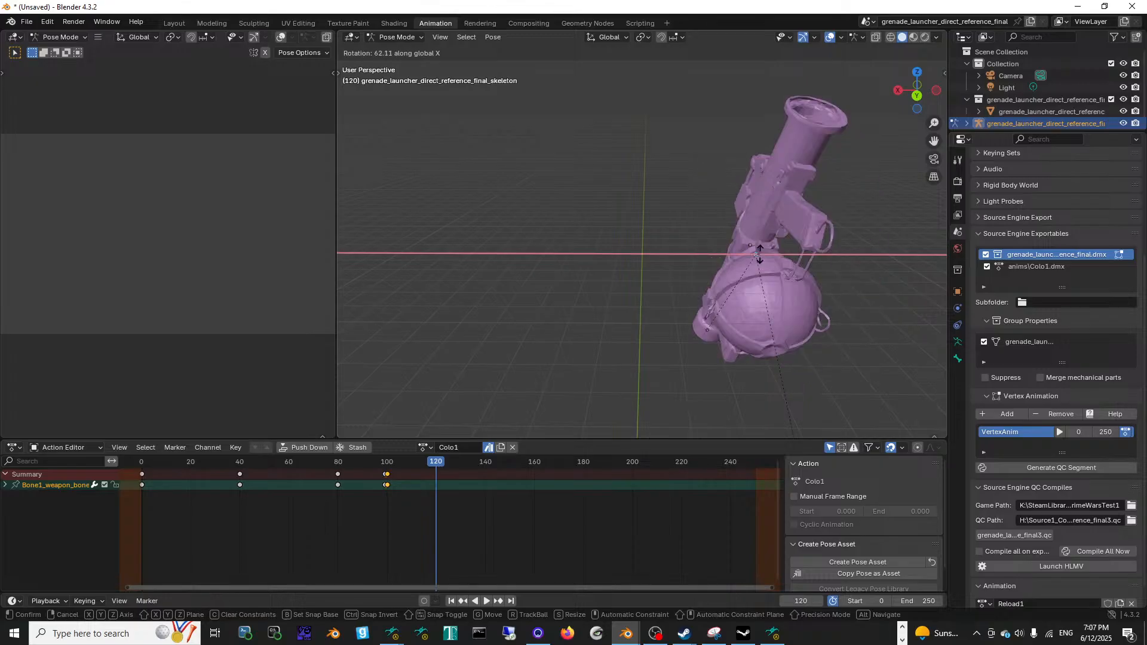
click(759, 253)
Step: Lower the weapon bone about 11 m and insert a keyframe for this pose at frame 120
key(g)
key(z)
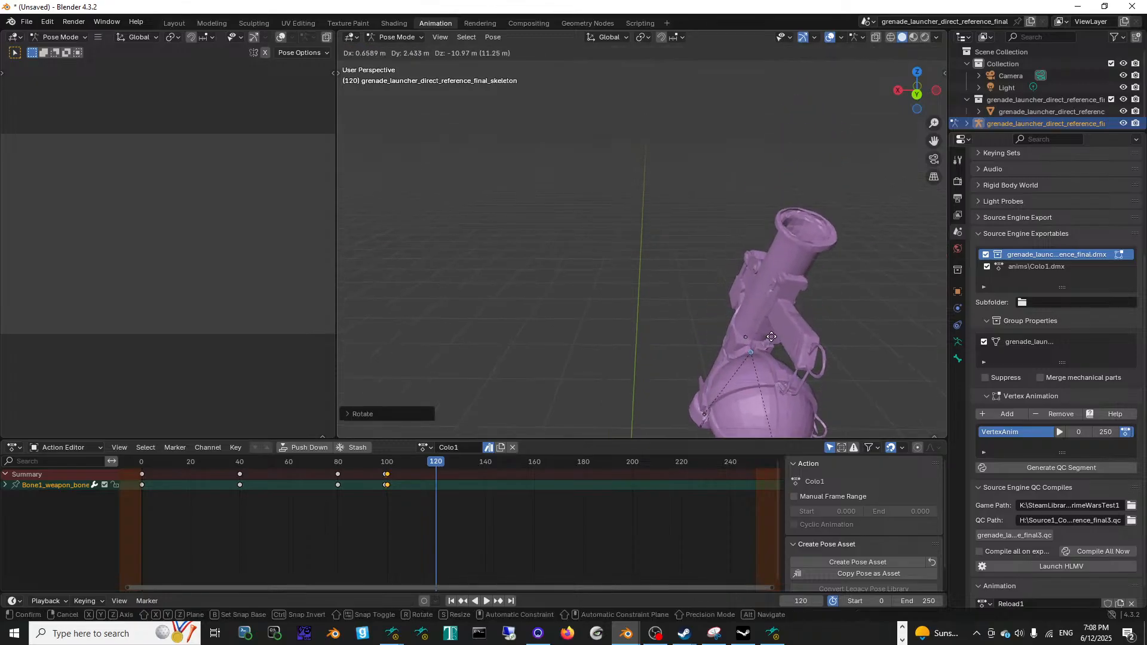
click(697, 360)
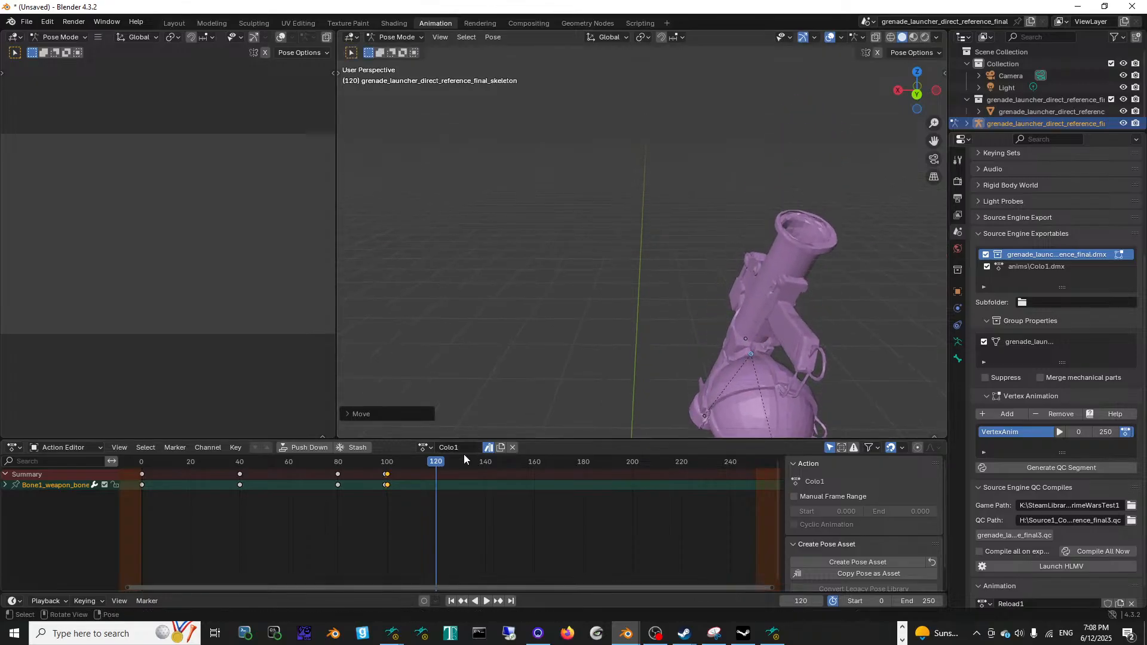
key(k)
click(605, 332)
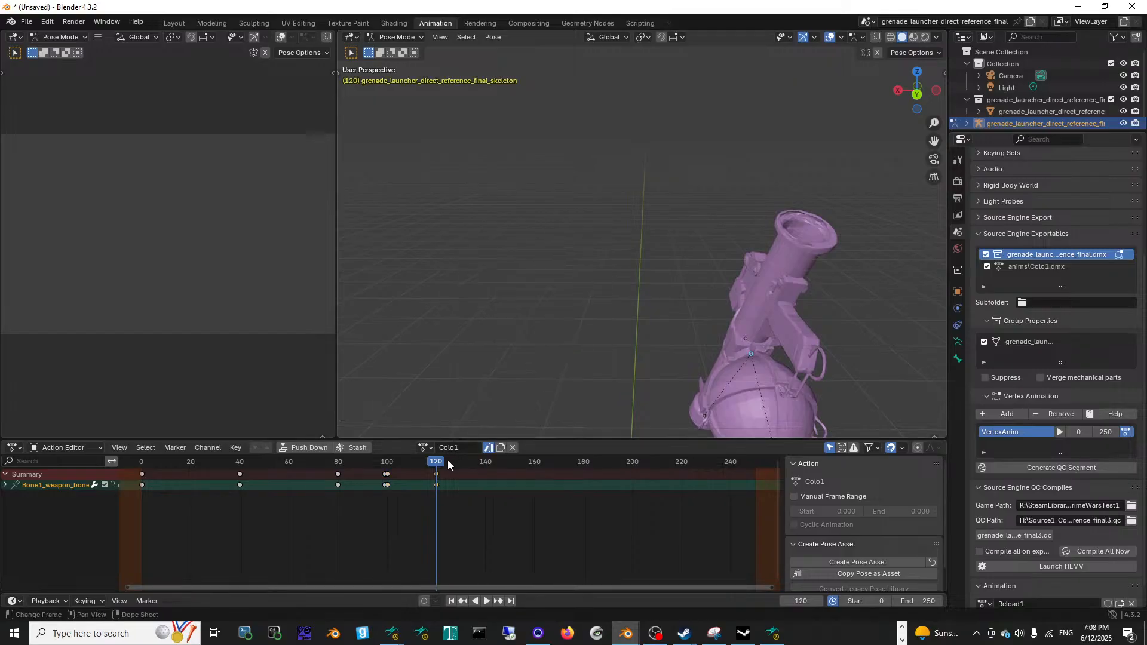
Step: Set the current frame to 140, tilt the weapon bone in the view and around the global X axis, and insert a keyframe
drag(435, 461, 486, 464)
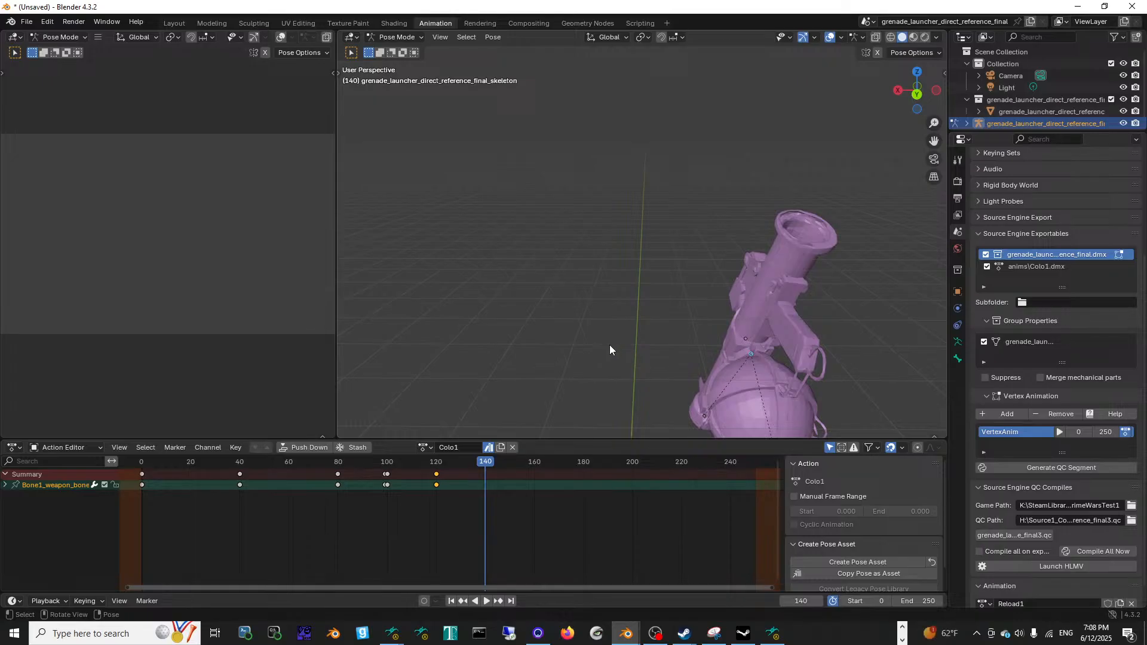
key(r)
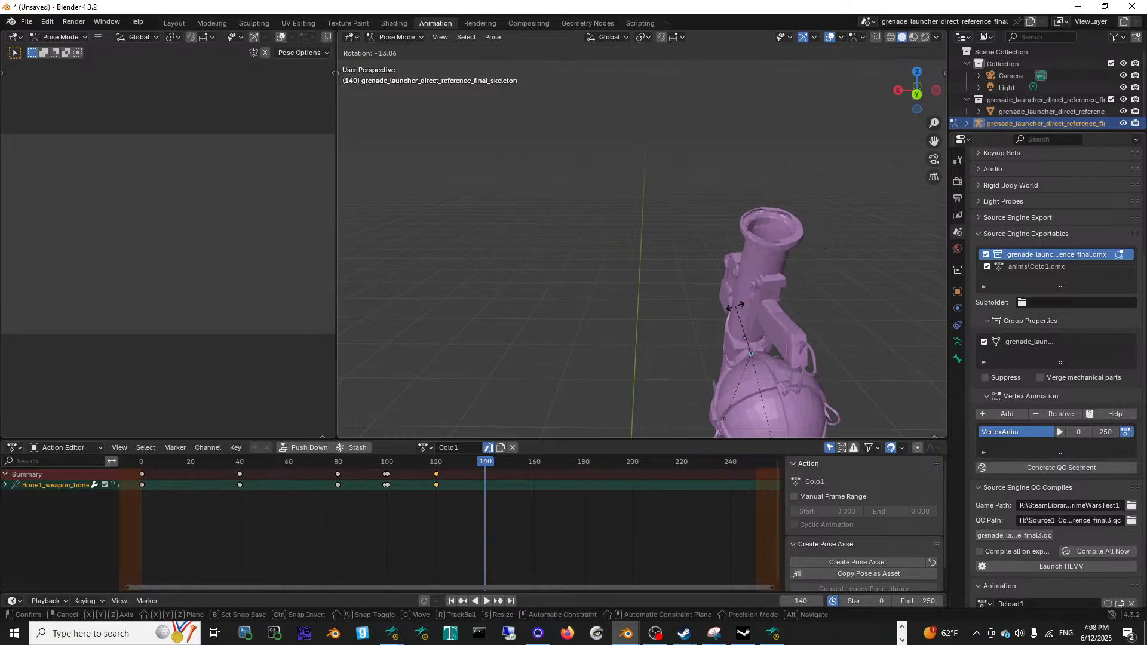
click(728, 308)
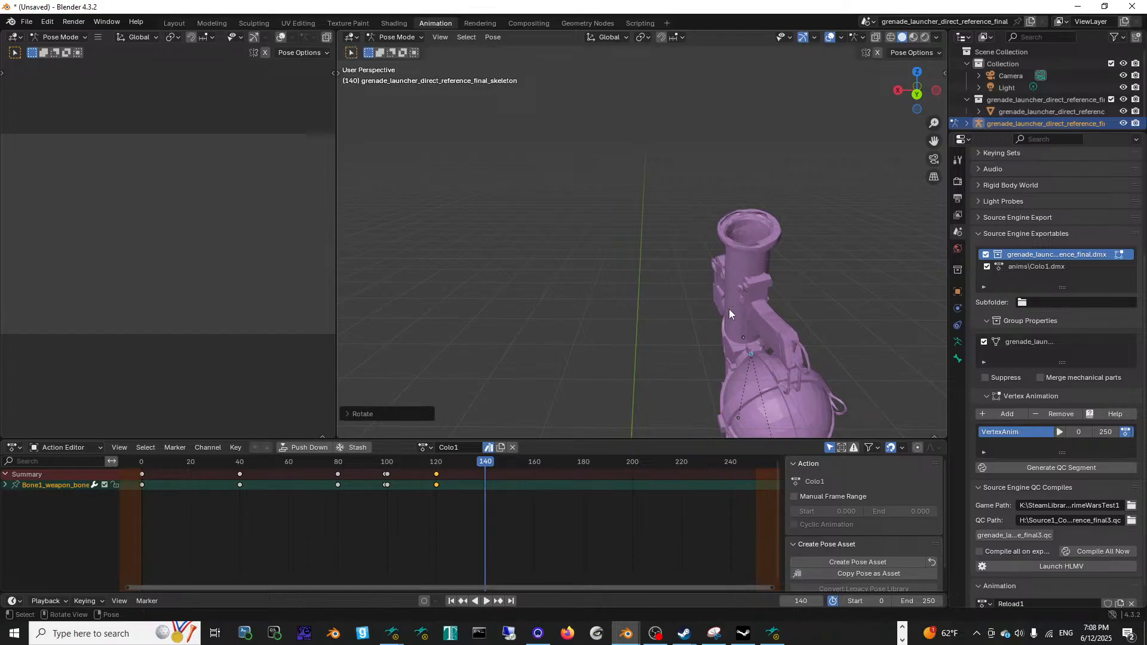
key(r)
key(x)
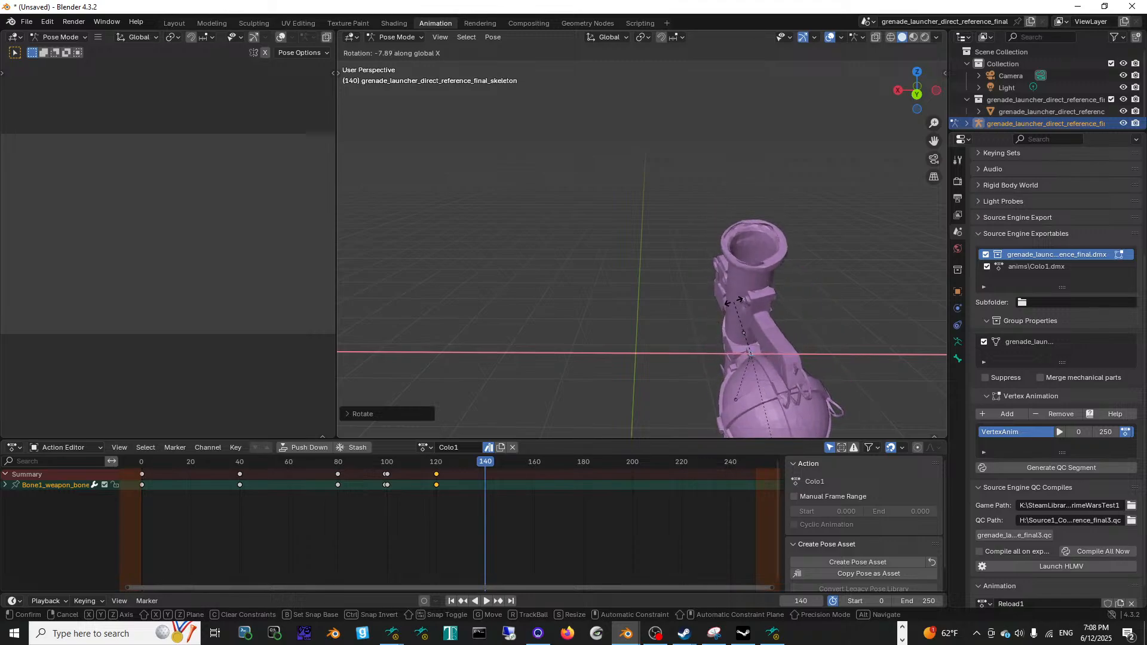
click(713, 331)
key(k)
click(777, 333)
Step: Set the current frame to 160, swing the weapon bone sideways, raise it, and insert a keyframe for the pose
drag(493, 460, 535, 462)
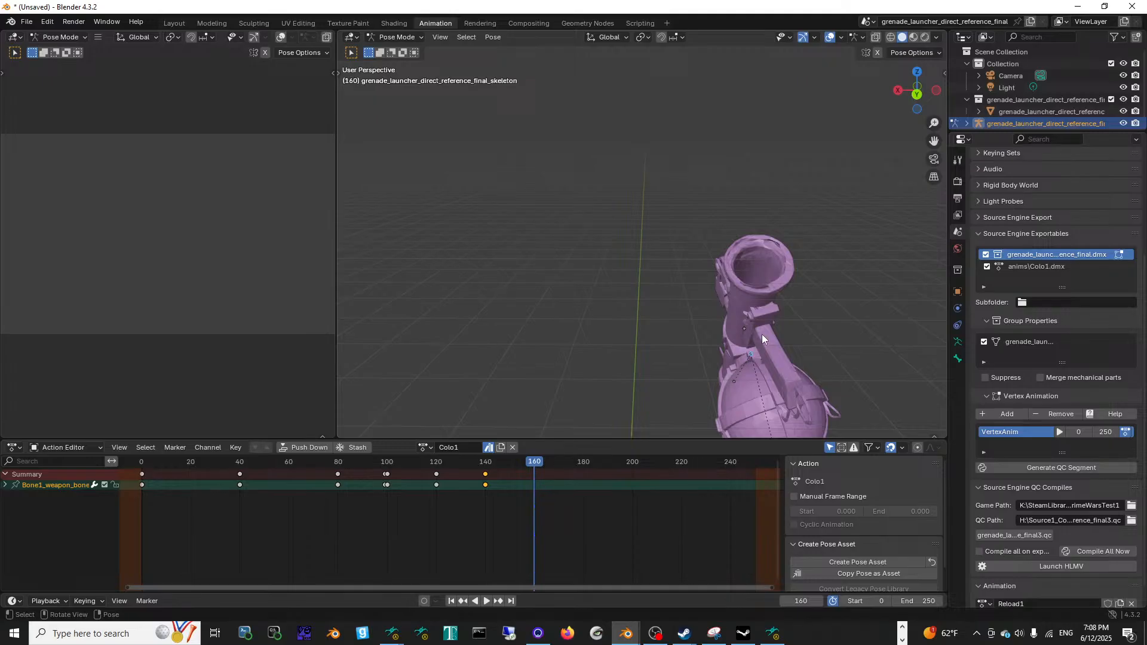
key(r)
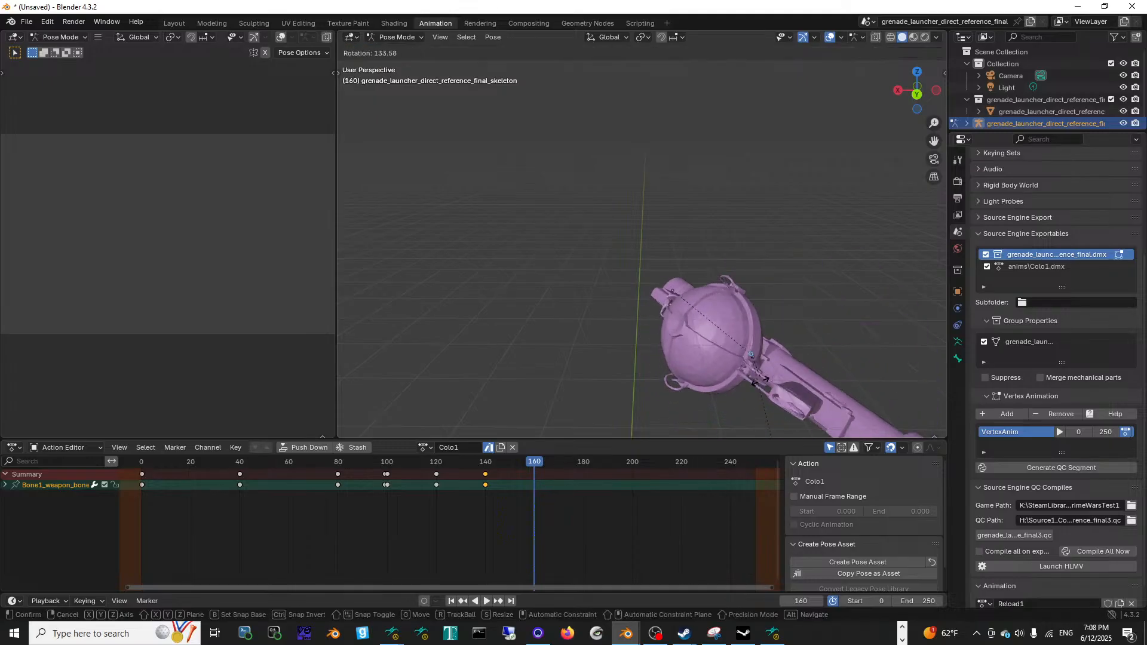
click(790, 366)
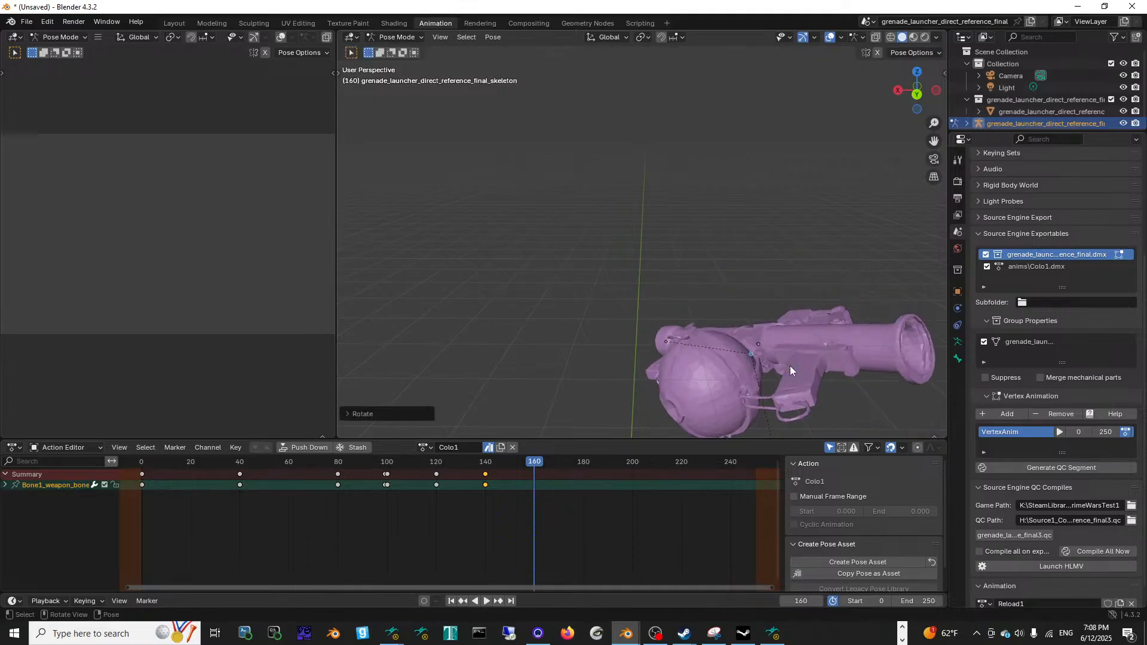
key(g)
click(771, 364)
key(k)
click(772, 292)
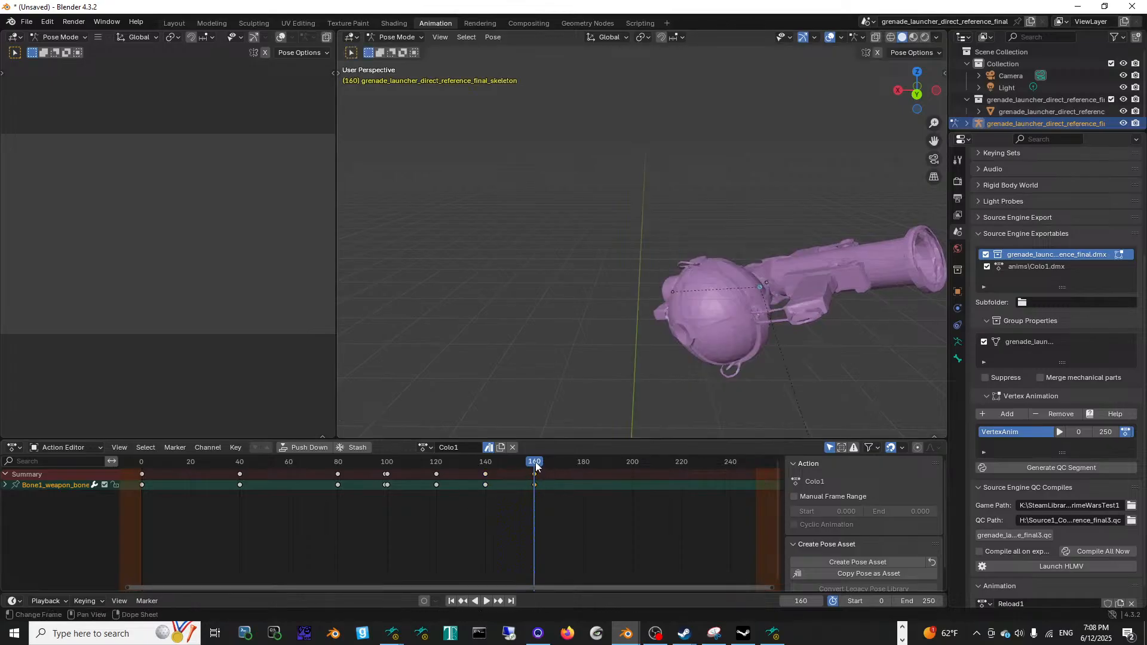
Step: Set the current frame to 180 and rotate the weapon bone in the view until the barrel points upward
key(shift+ctrl+space)
drag(439, 488, 583, 479)
key(space)
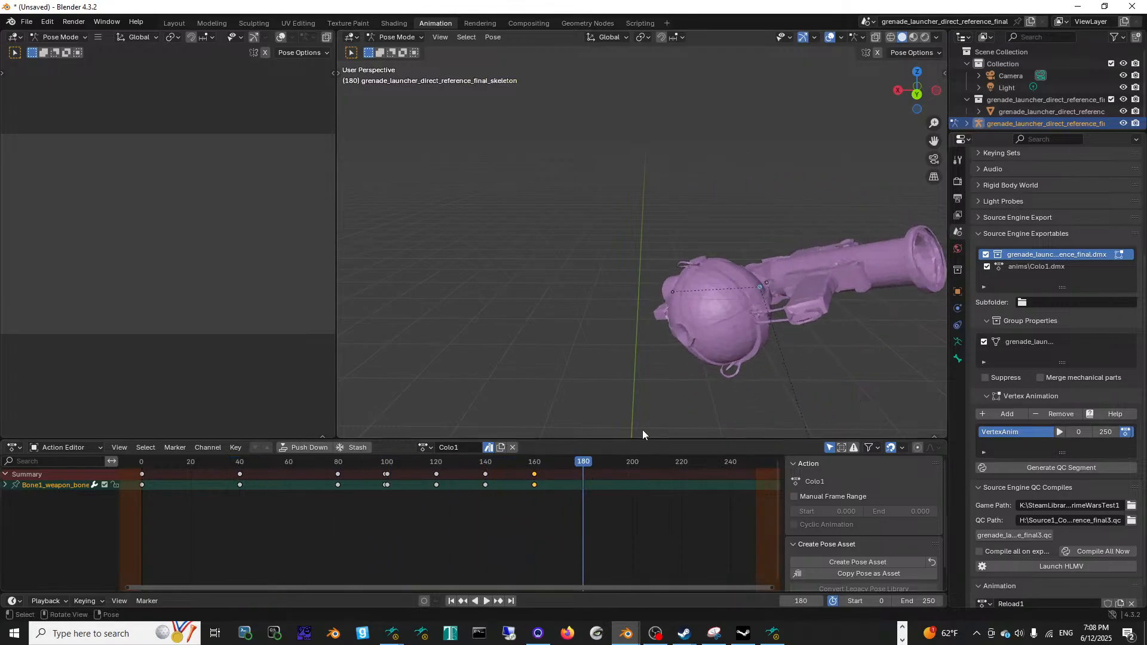
key(r)
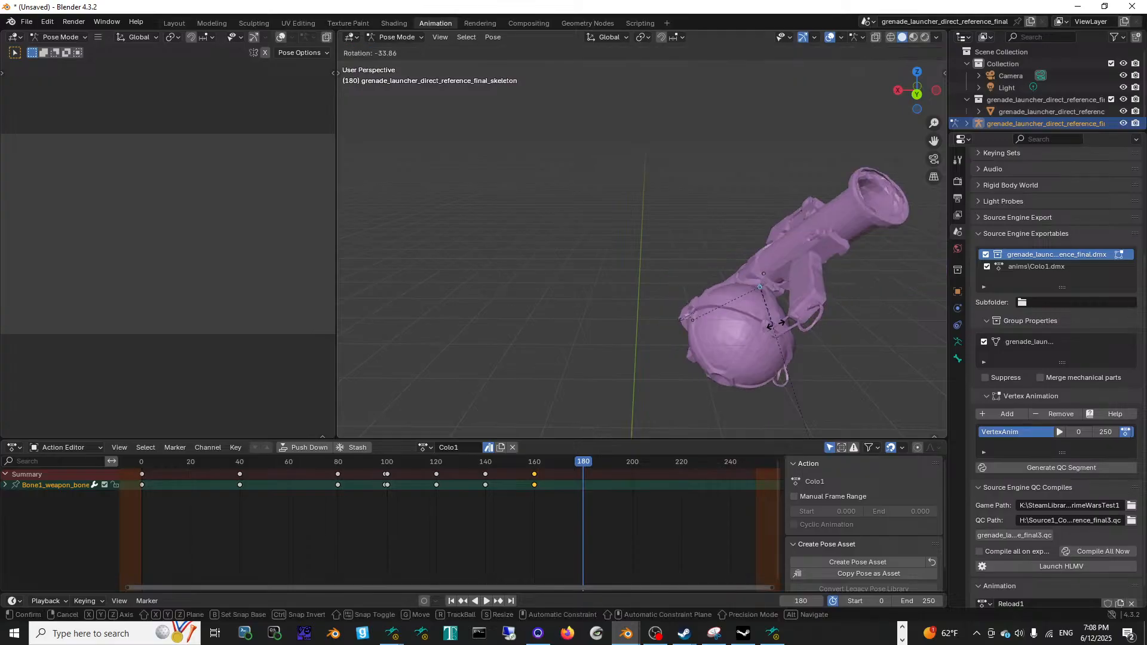
click(798, 335)
key(r)
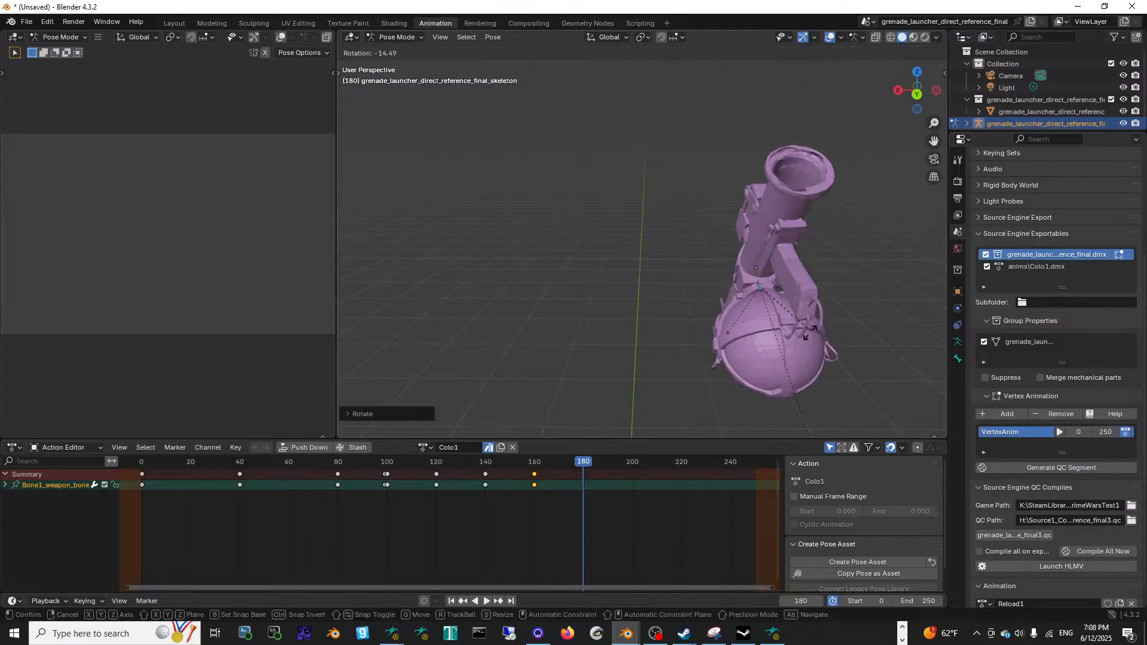
click(809, 335)
Step: Rotate the weapon bone around the global X axis to level the barrel and insert a Location, Rotation, Scale & Custom Properties keyframe at frame 180
key(r)
key(x)
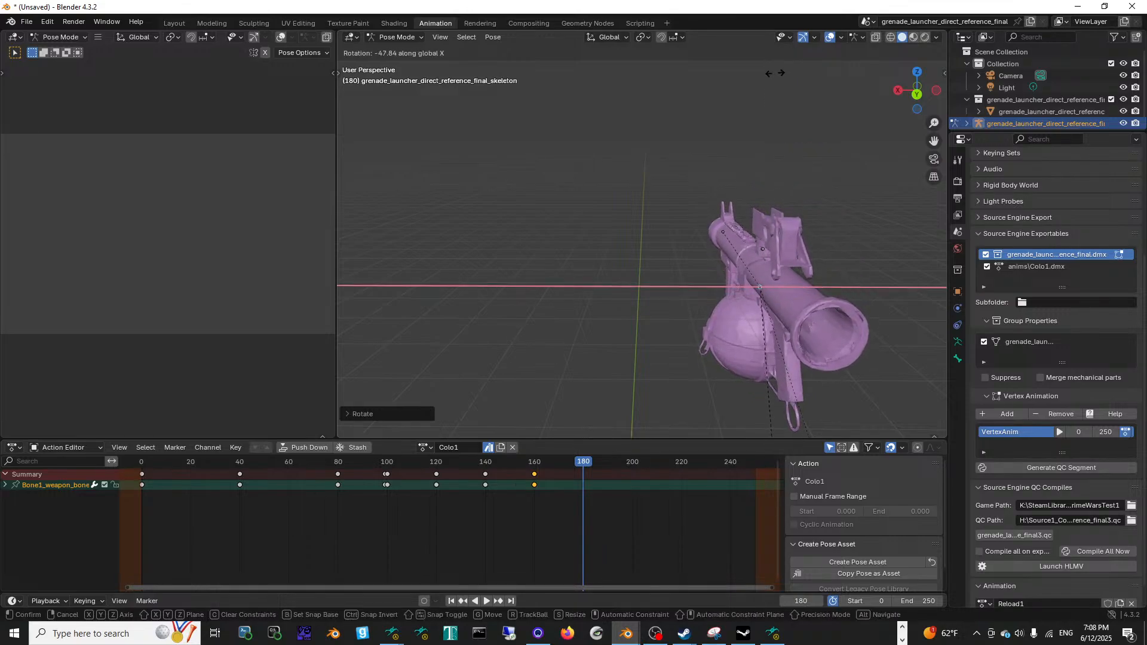
click(738, 101)
key(k)
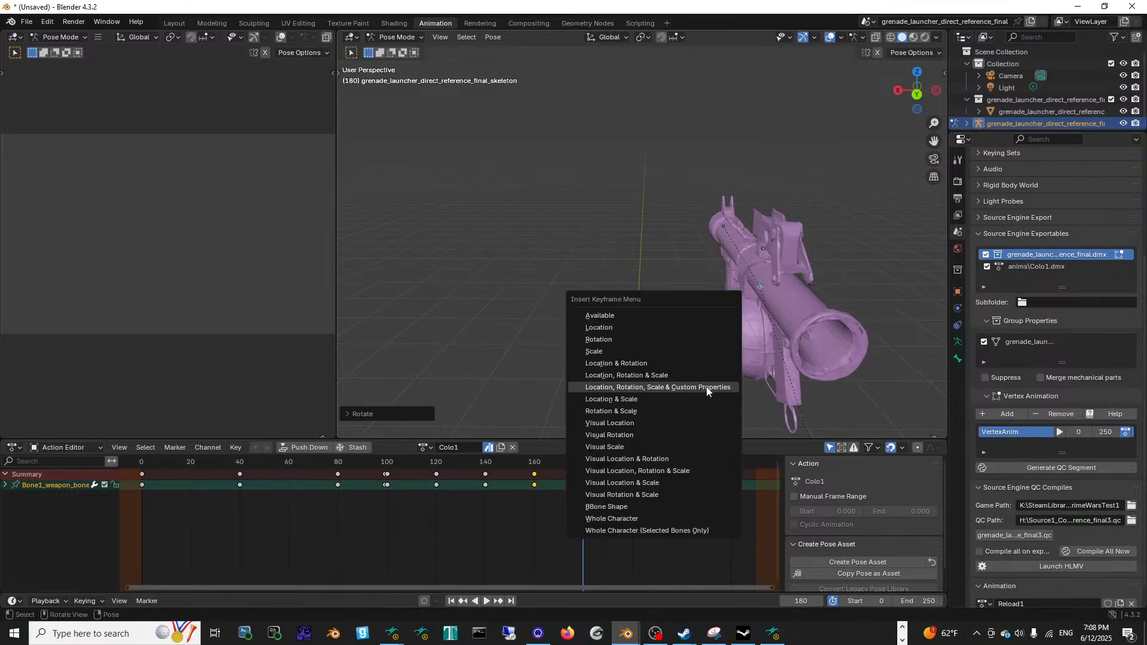
click(698, 386)
middle_drag(763, 314, 787, 302)
key(g)
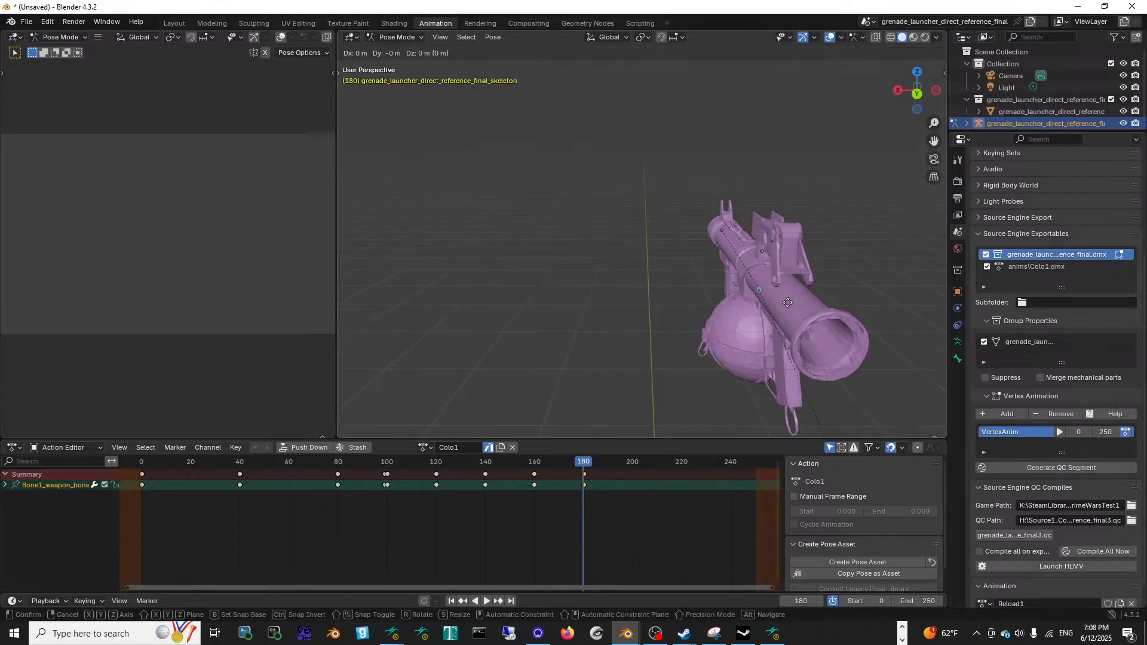
click(786, 303)
click(793, 316)
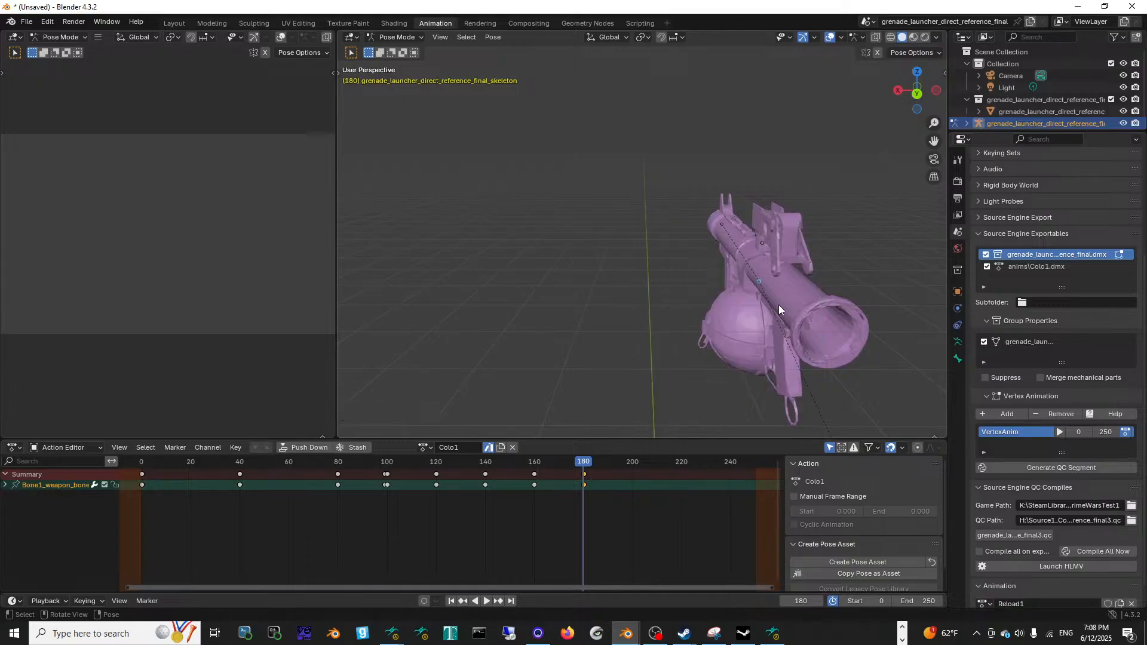
middle_drag(787, 321, 798, 314)
Step: Set the current frame to 200, raise the weapon bone slightly, roll it around the global Y axis, and insert a keyframe
drag(583, 461, 632, 462)
key(k)
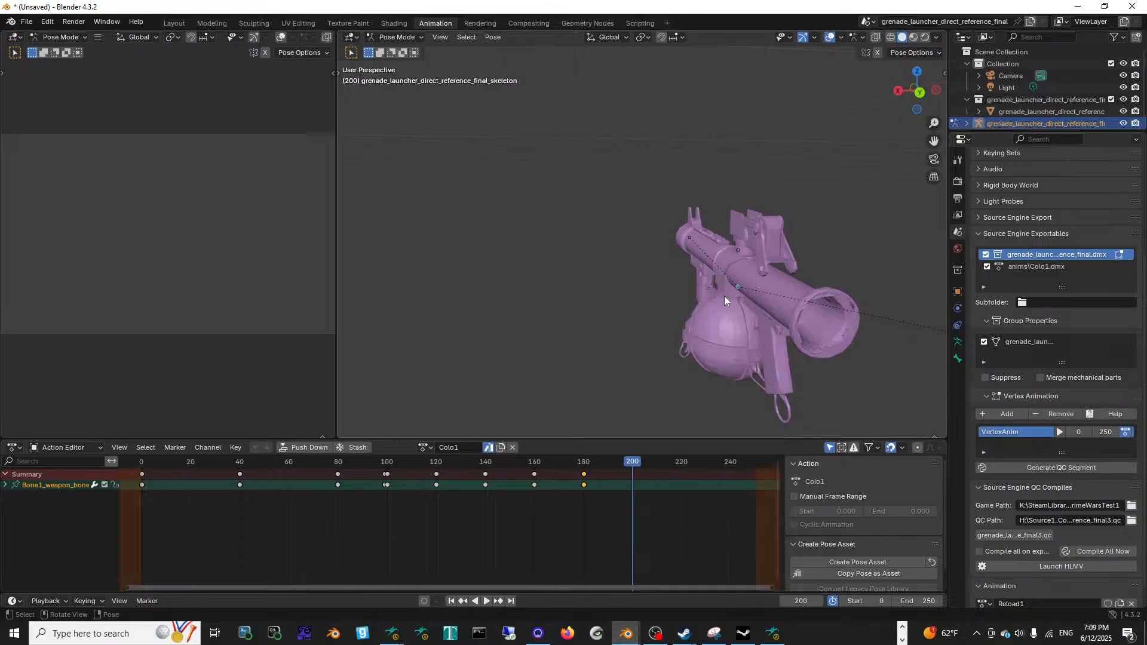
key(g)
click(730, 274)
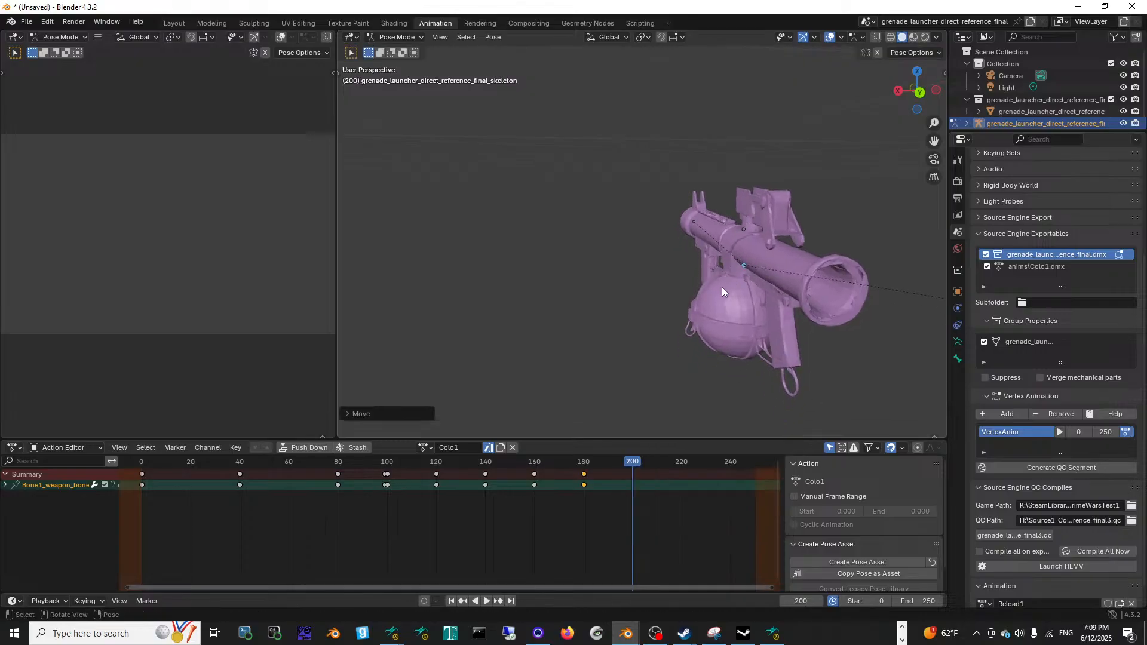
key(r)
key(y)
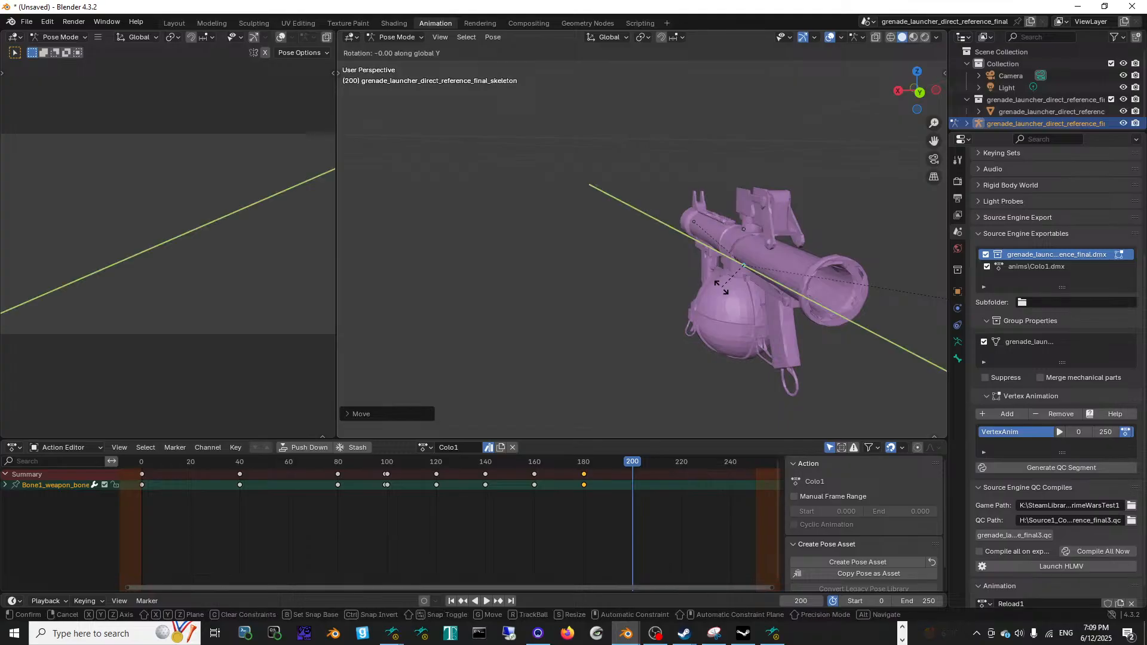
click(743, 306)
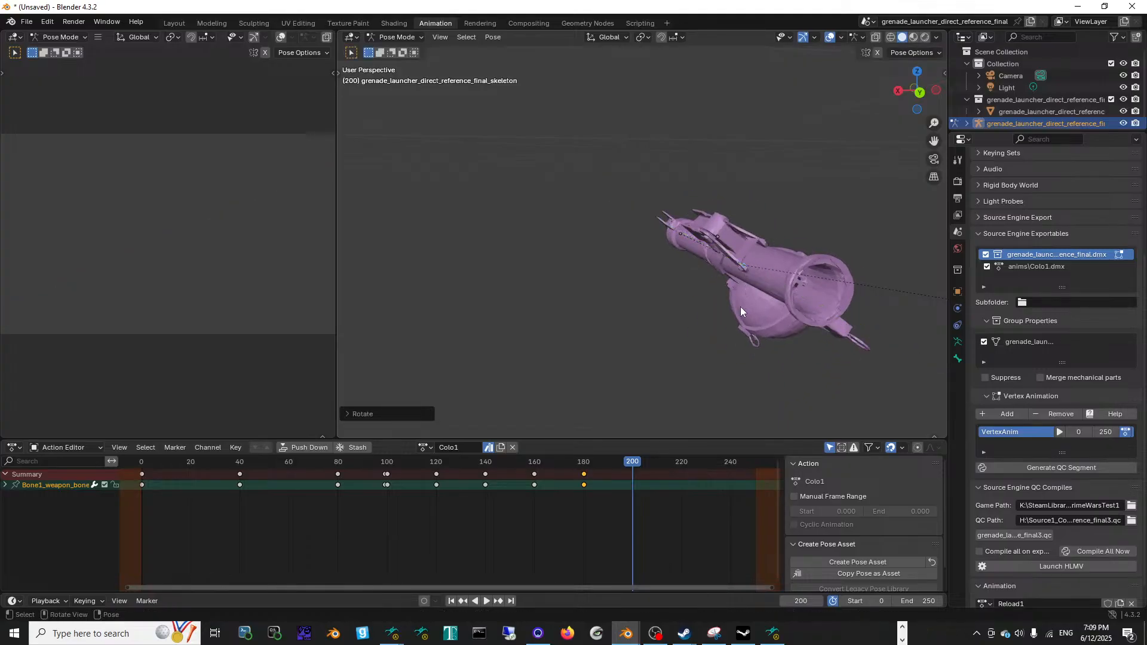
key(k)
click(758, 270)
Step: Set the current frame to 220, shift the weapon bone sideways and roll it around the global Y axis until the launcher is upright
drag(637, 471, 680, 463)
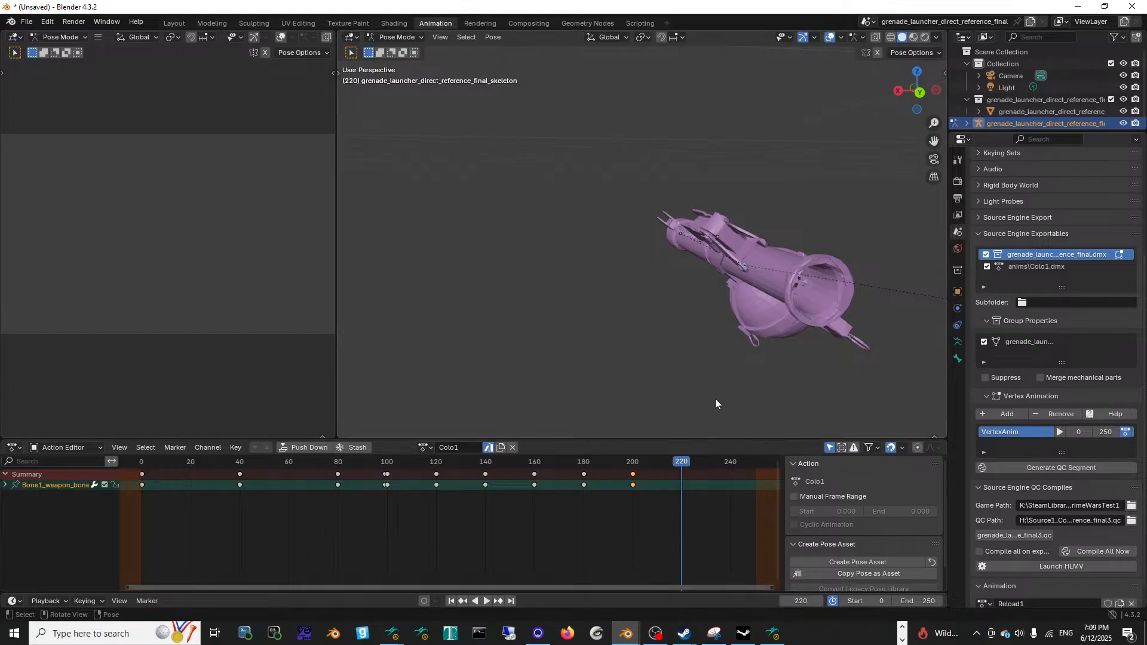
key(g)
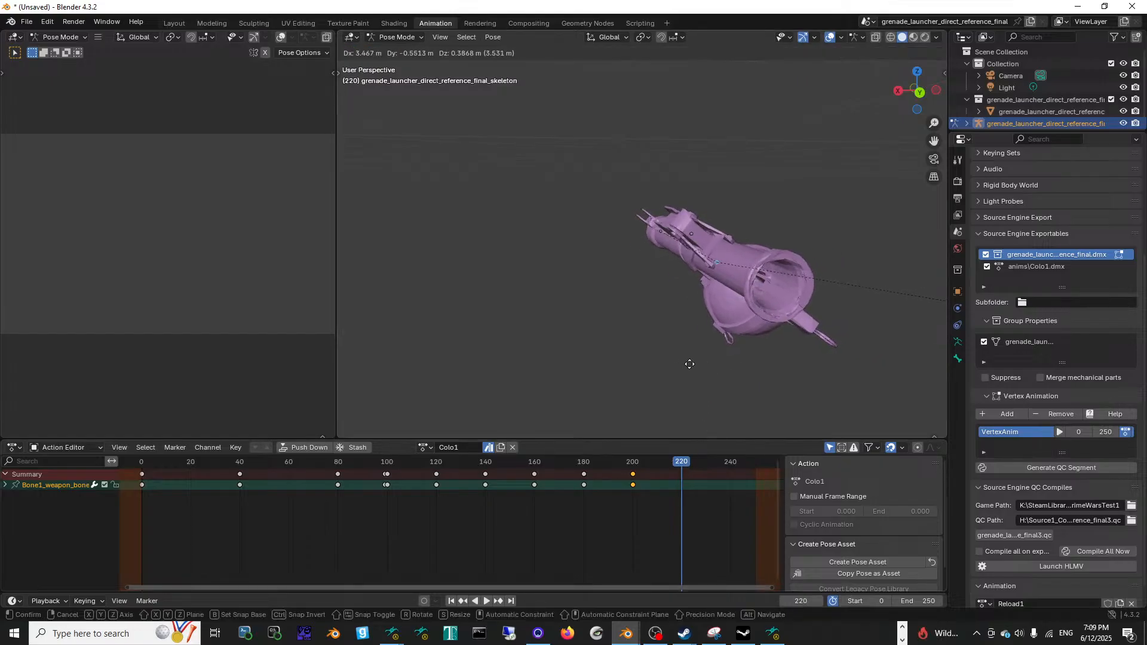
click(677, 370)
key(r)
key(y)
click(580, 344)
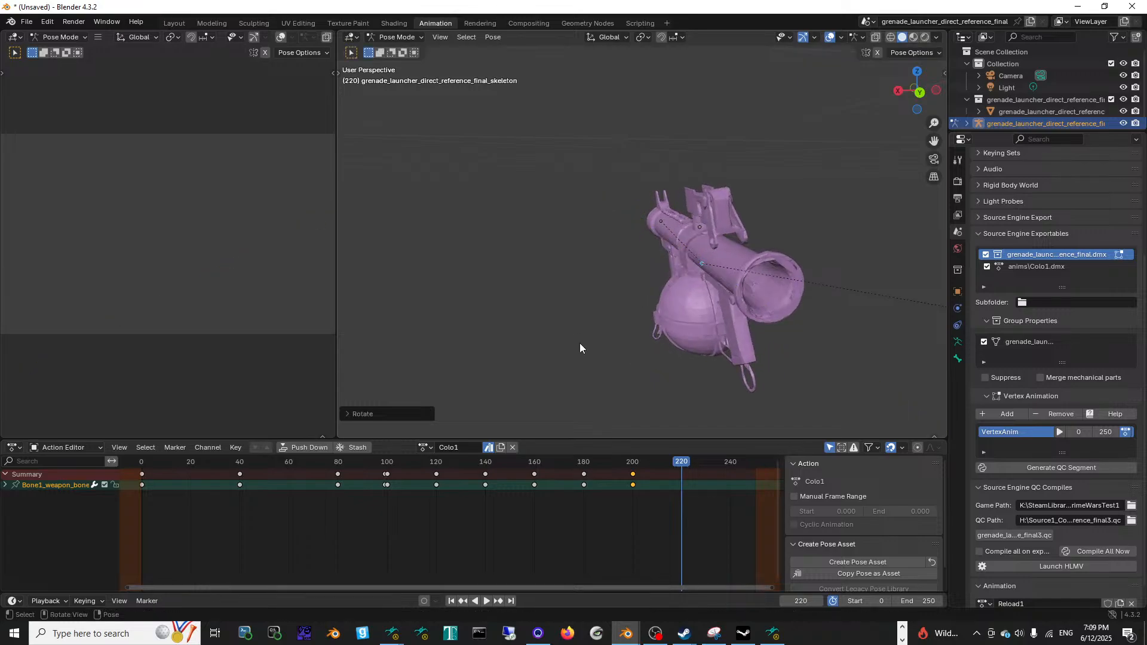
Step: Rotate the weapon bone about 15° around global X, turn the barrel toward the view around global Z, and insert a keyframe at frame 220
key(r)
key(x)
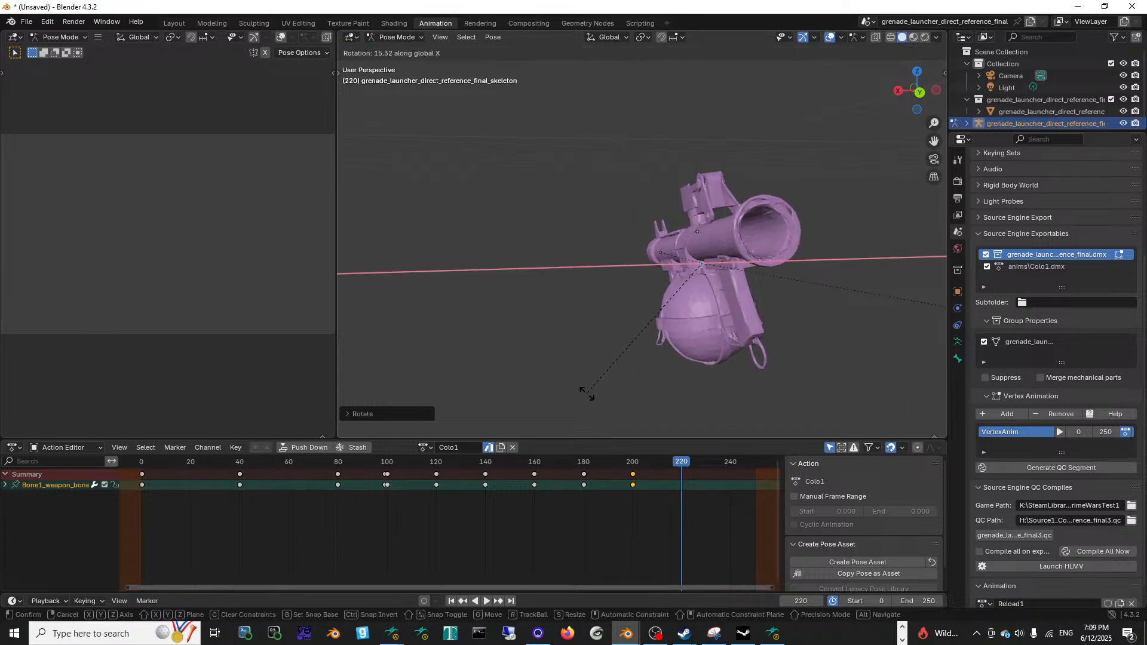
click(588, 394)
key(r)
key(z)
click(551, 367)
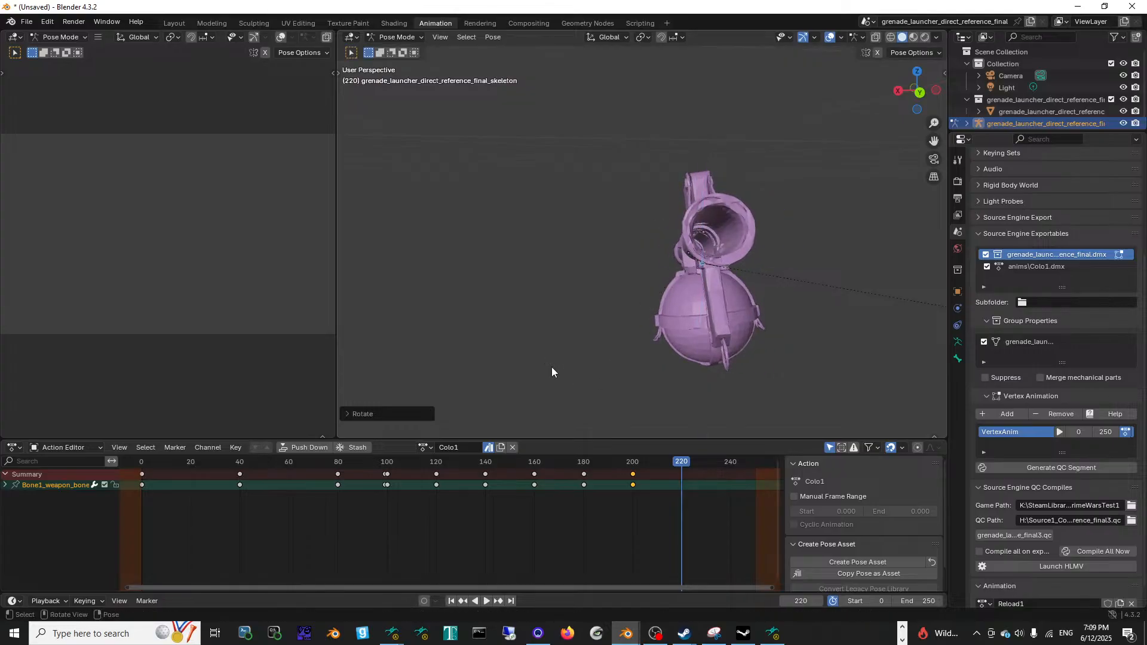
key(k)
click(704, 289)
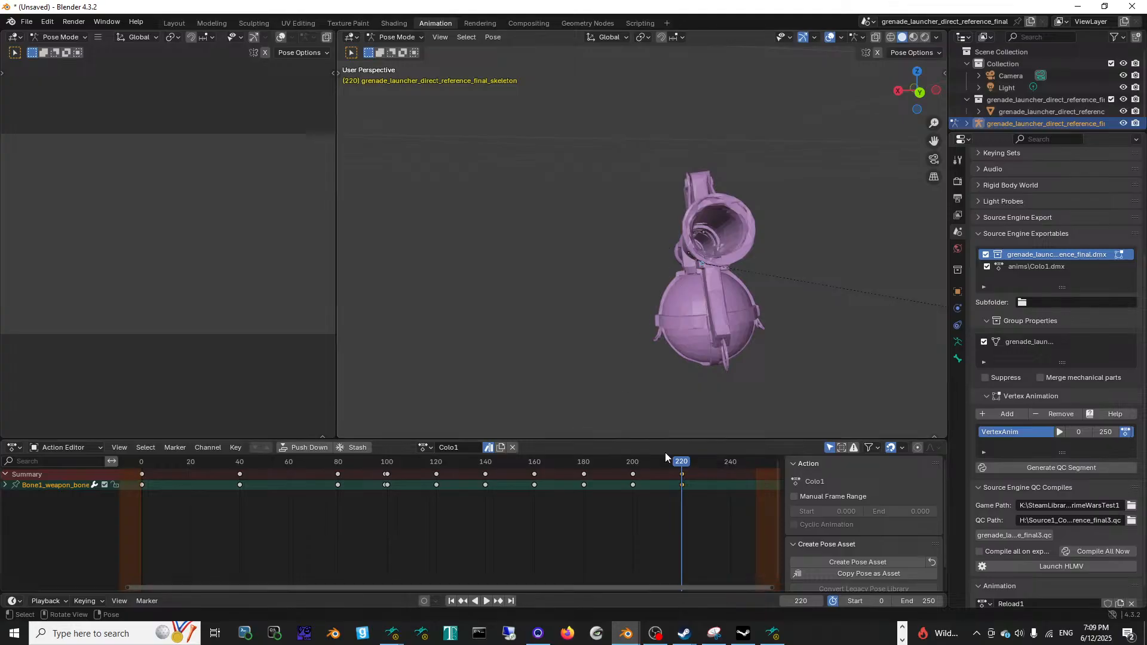
Step: Copy the keyframe at frame 0 and paste it at frames 240 and 250
drag(682, 461, 731, 467)
click(141, 476)
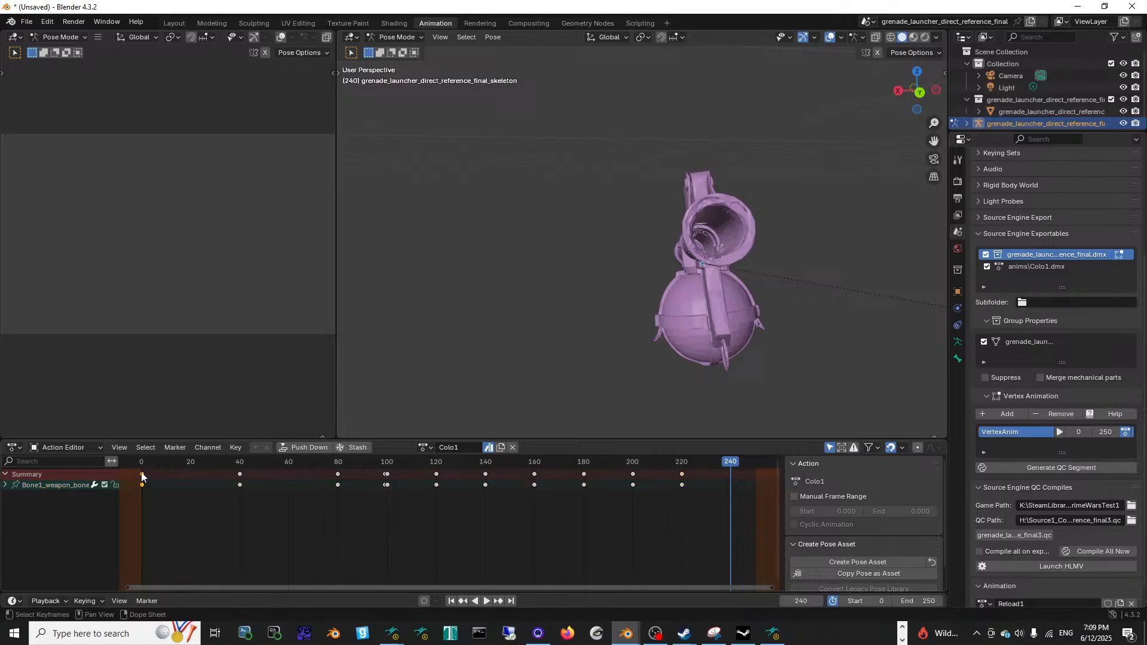
right_click(144, 475)
click(145, 475)
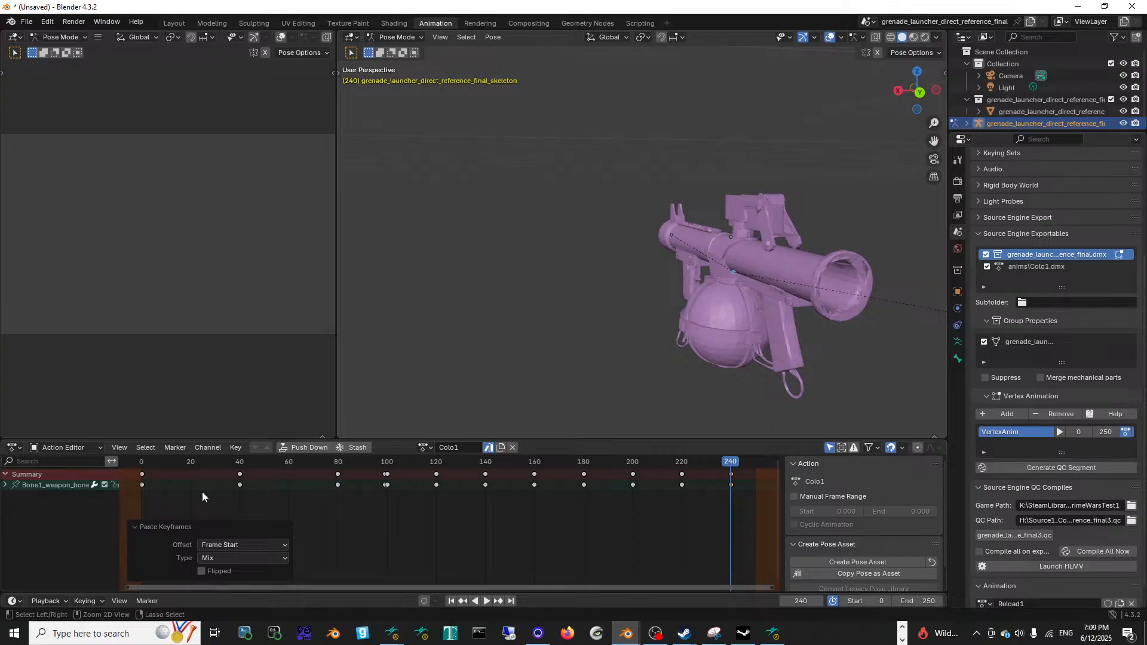
mouse_move(734, 463)
mouse_down()
mouse_move(683, 464)
mouse_move(759, 467)
mouse_move(177, 464)
mouse_move(771, 470)
mouse_move(755, 466)
mouse_up()
right_click(754, 464)
click(748, 465)
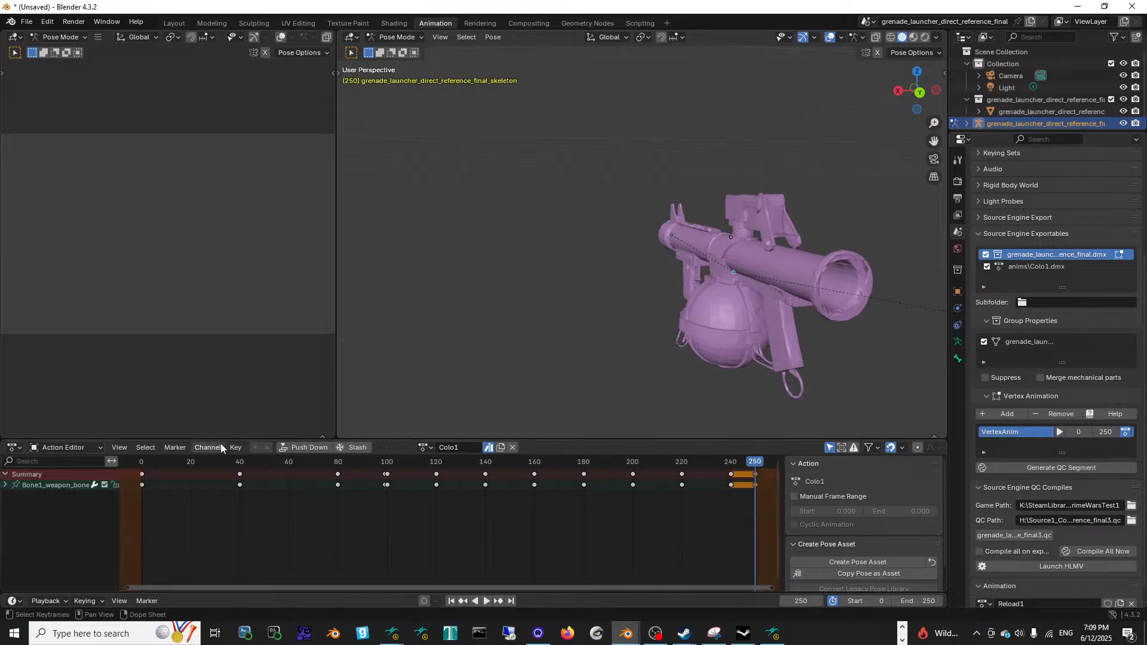
scroll(681, 214, down, 7)
middle_drag(681, 214, 662, 254)
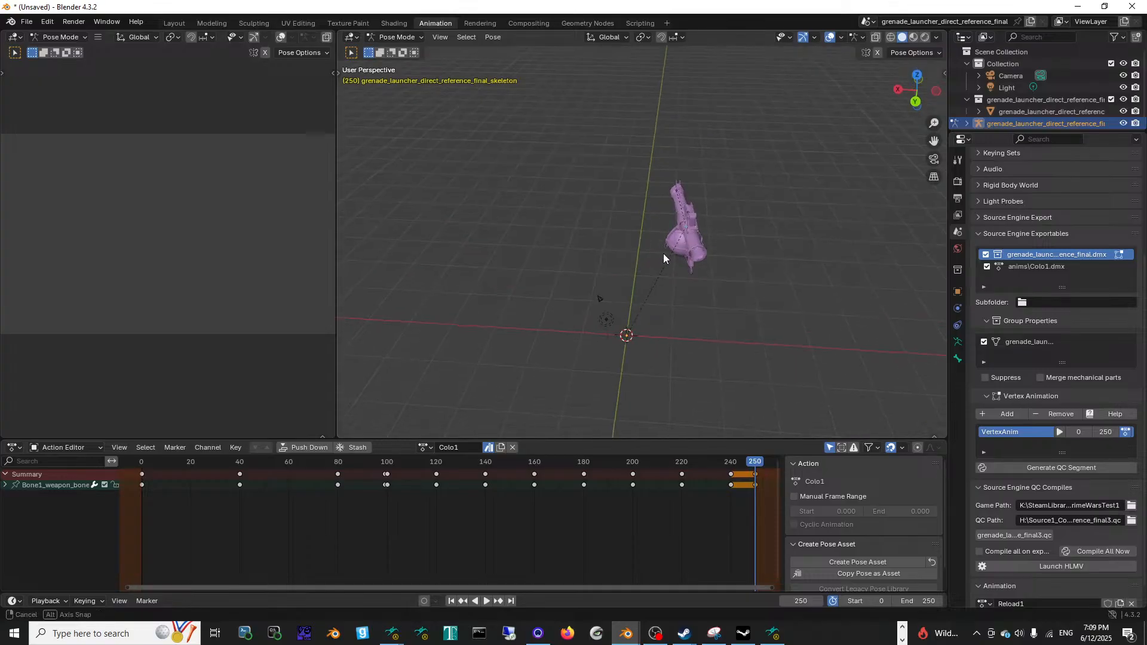
scroll(682, 256, up, 5)
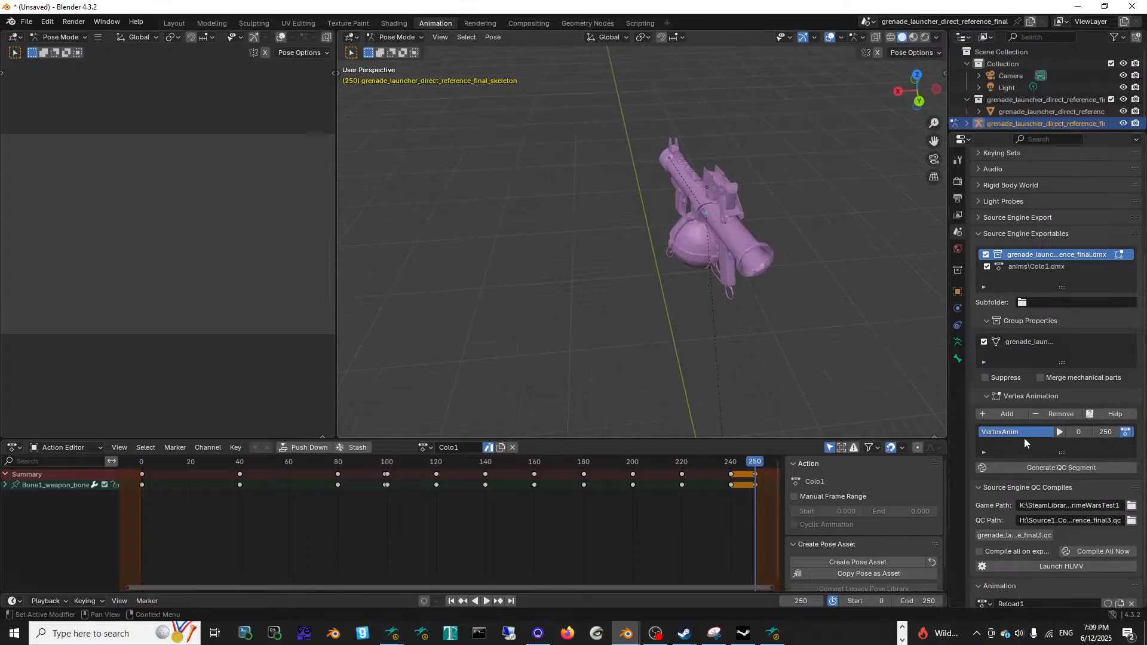
scroll(1014, 436, down, 1)
scroll(1030, 421, up, 2)
scroll(1030, 421, down, 2)
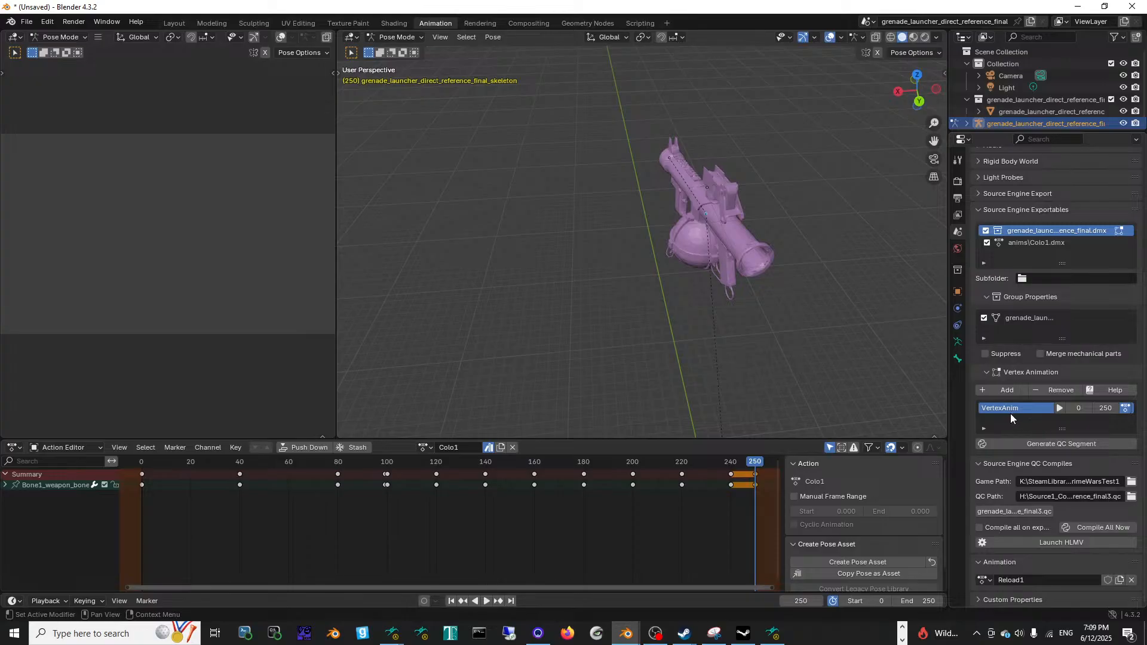
click(984, 429)
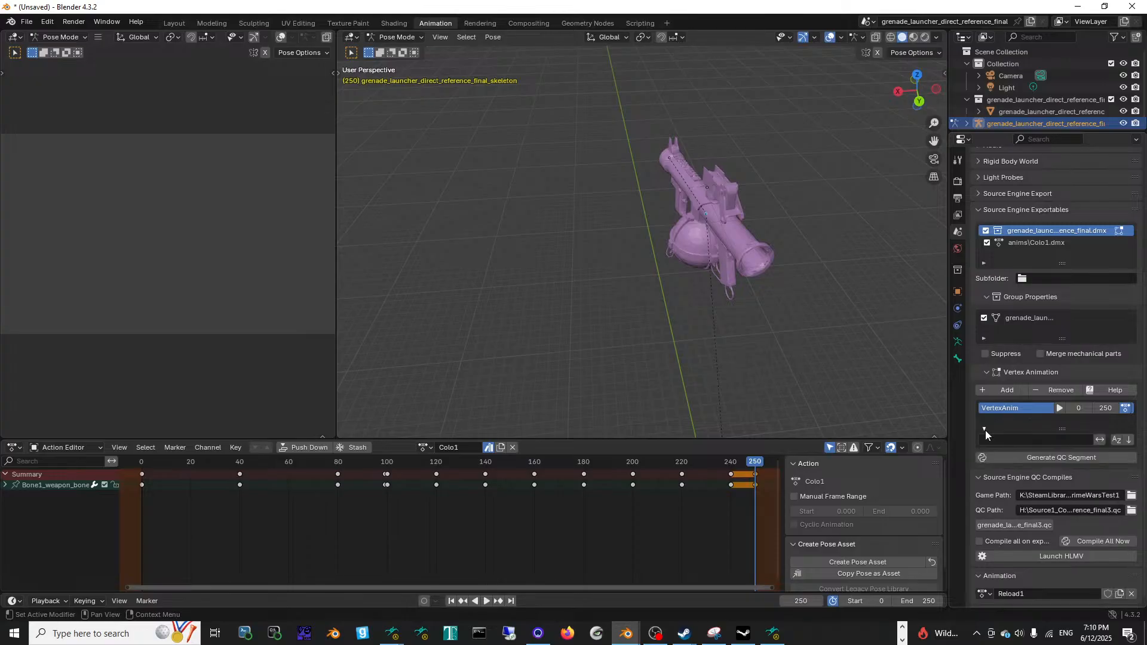
click(985, 429)
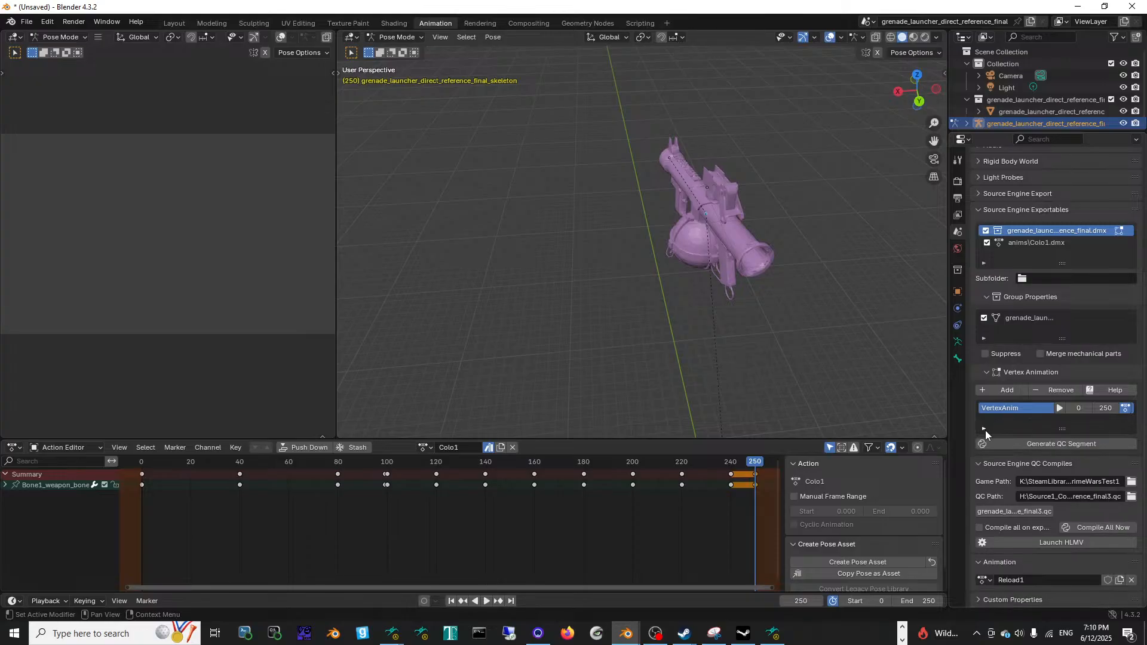
Step: Add a second vertex animation to the exportable and name it VertexAnim2
click(996, 389)
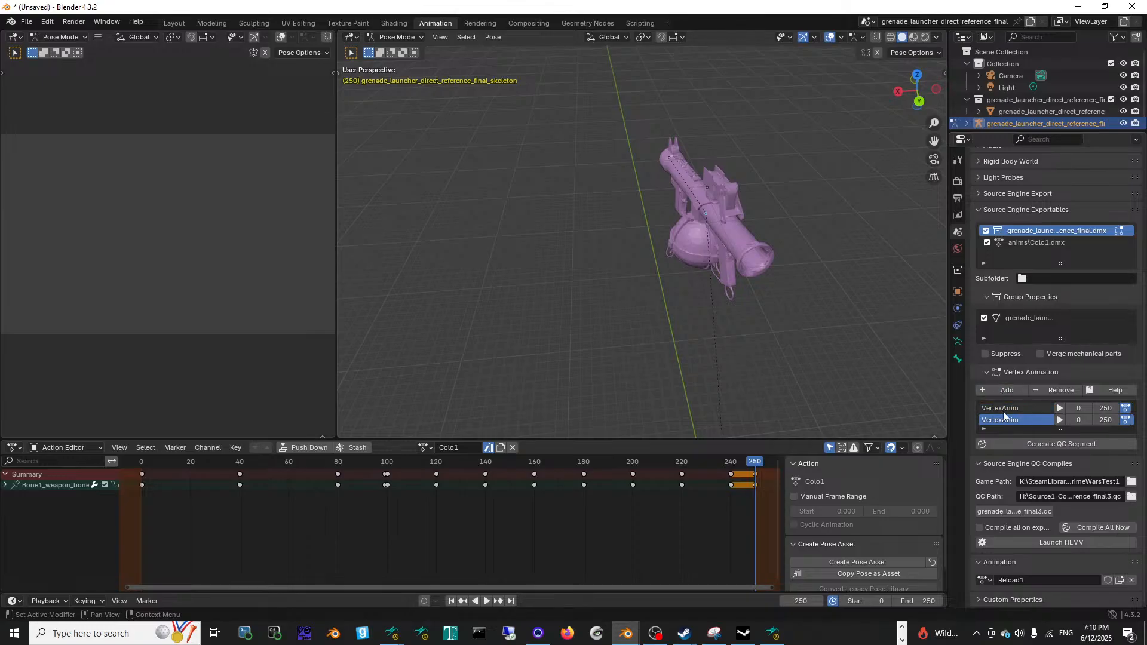
double_click(1029, 421)
key(Return)
Step: Set VertexAnim's end frame to 99 and VertexAnim2's start frame to 100, then generate the QC segment
click(1103, 407)
text(99)
click(1079, 420)
text(100)
key(Return)
click(1017, 446)
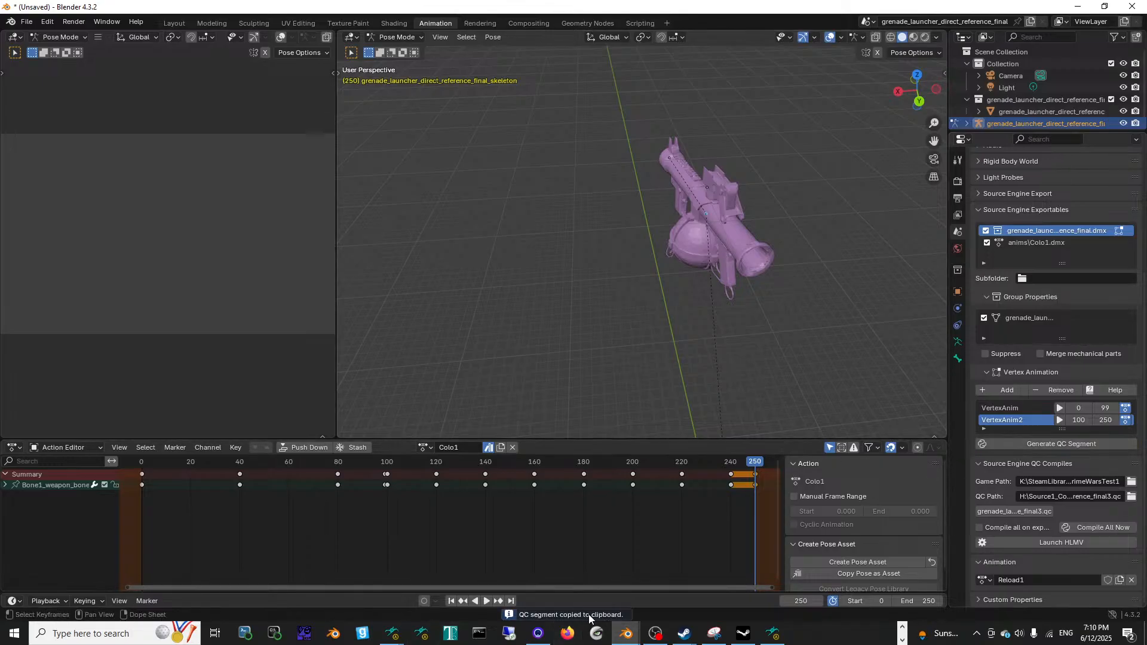
Step: Switch to Notepad++ and paste the generated QC segment at the end of grenade_launcher_direct_reference_final3.qc
click(903, 639)
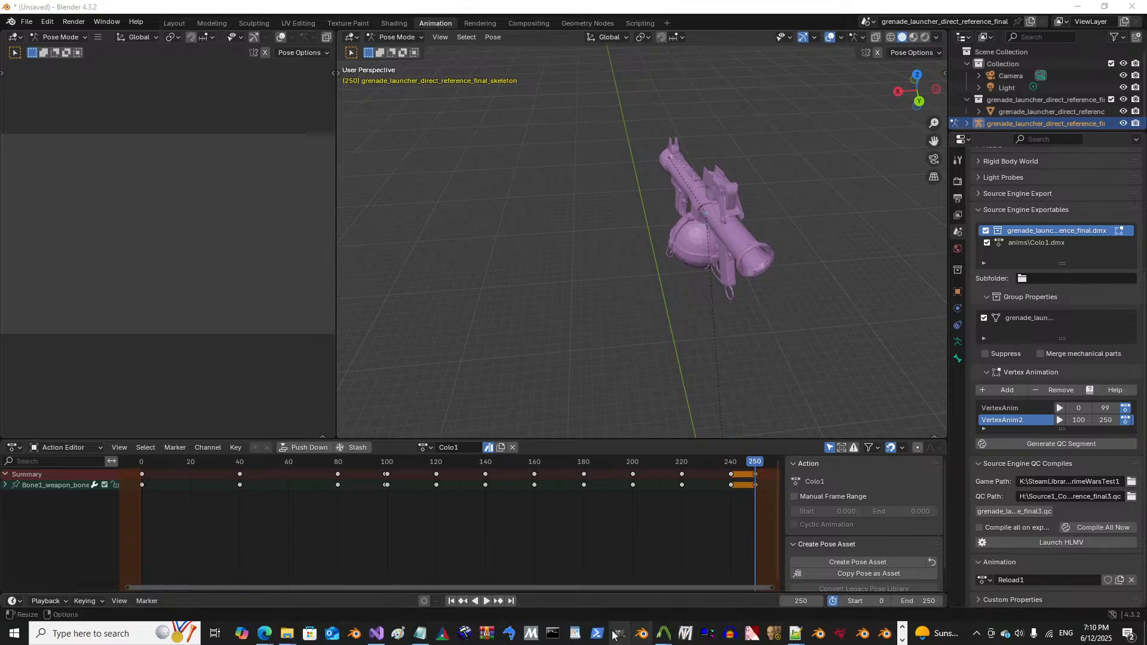
mouse_move(796, 635)
mouse_move(816, 591)
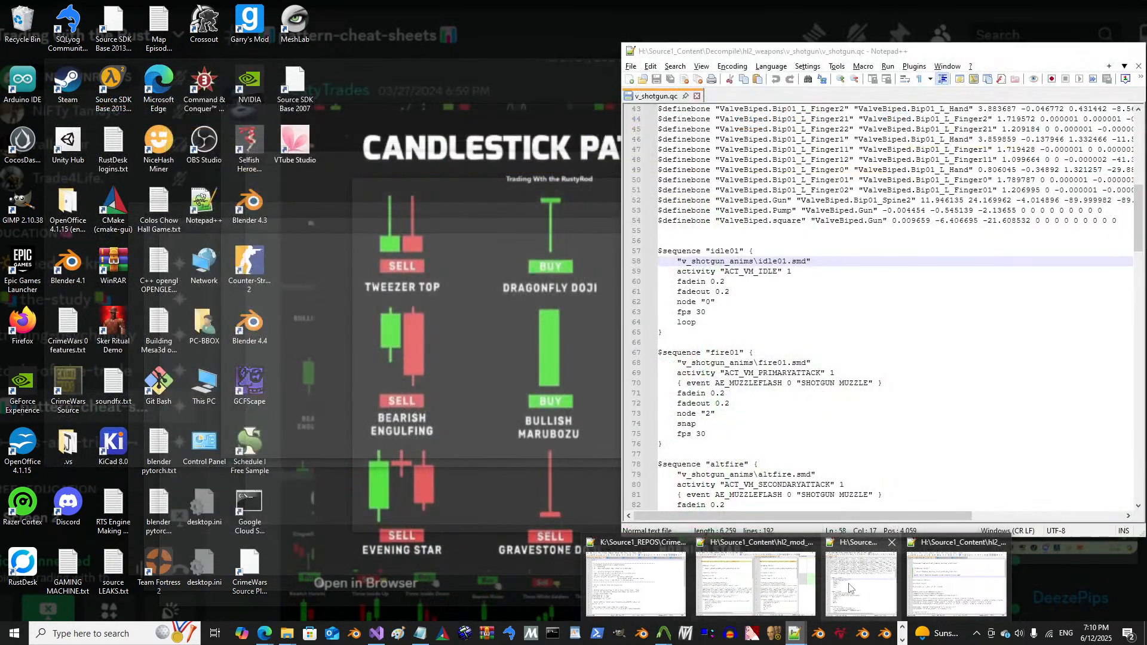
mouse_move(782, 586)
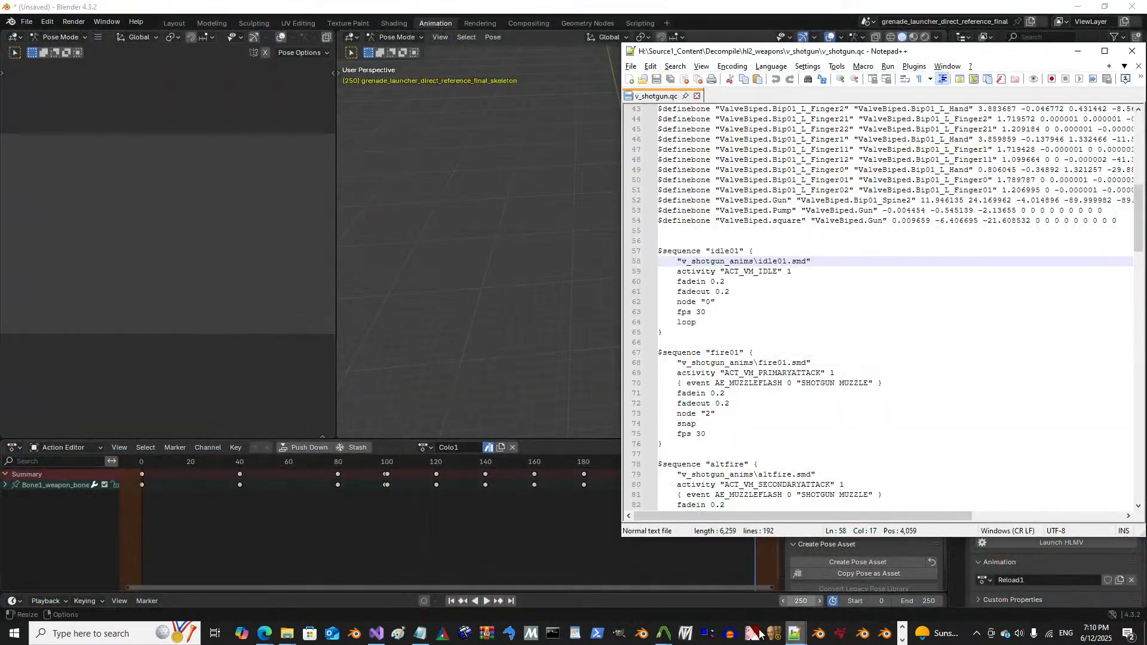
click(953, 585)
scroll(270, 352, down, 10)
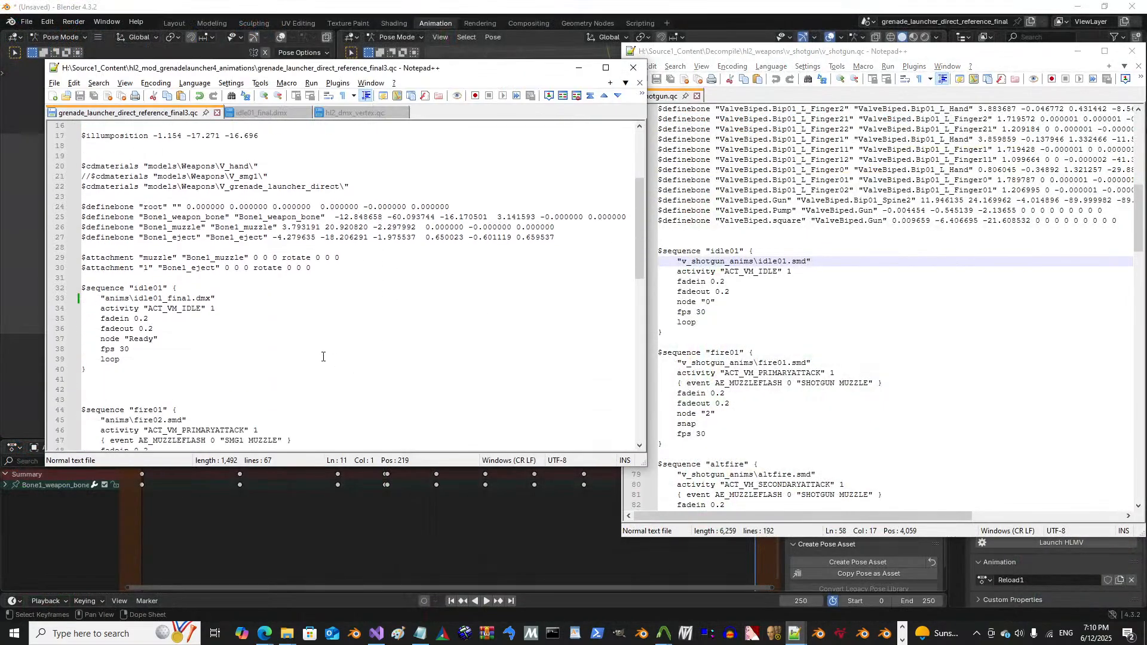
scroll(270, 352, up, 6)
scroll(270, 352, down, 13)
click(177, 369)
key(ctrl+v)
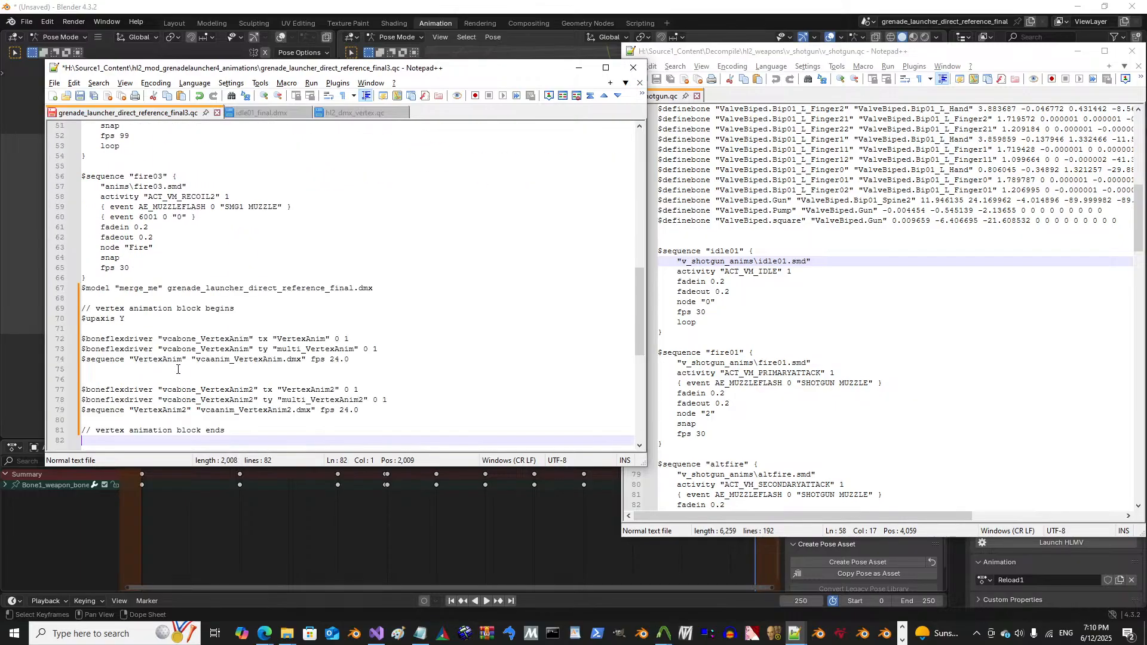
Step: Move the pasted vertex animation segment, including its $model "merge_me" line, from the file's end to directly below the $model "body" line
scroll(193, 372, down, 3)
drag(197, 375, 82, 198)
key(ctrl+c)
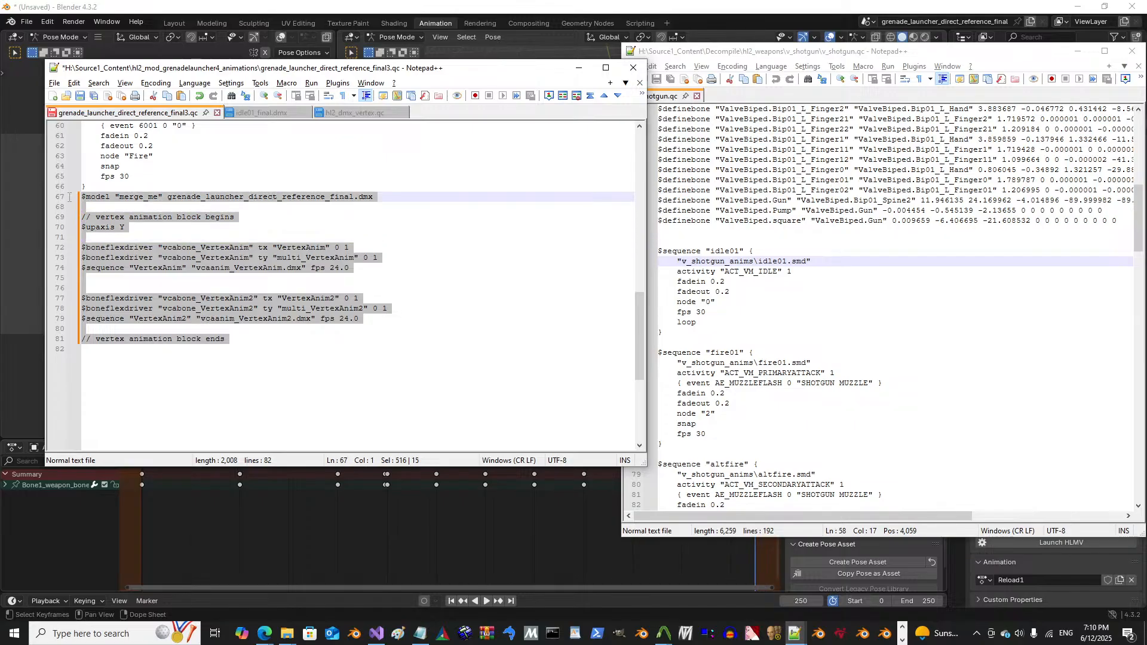
key(BackSpace)
scroll(226, 326, up, 6)
scroll(225, 326, up, 12)
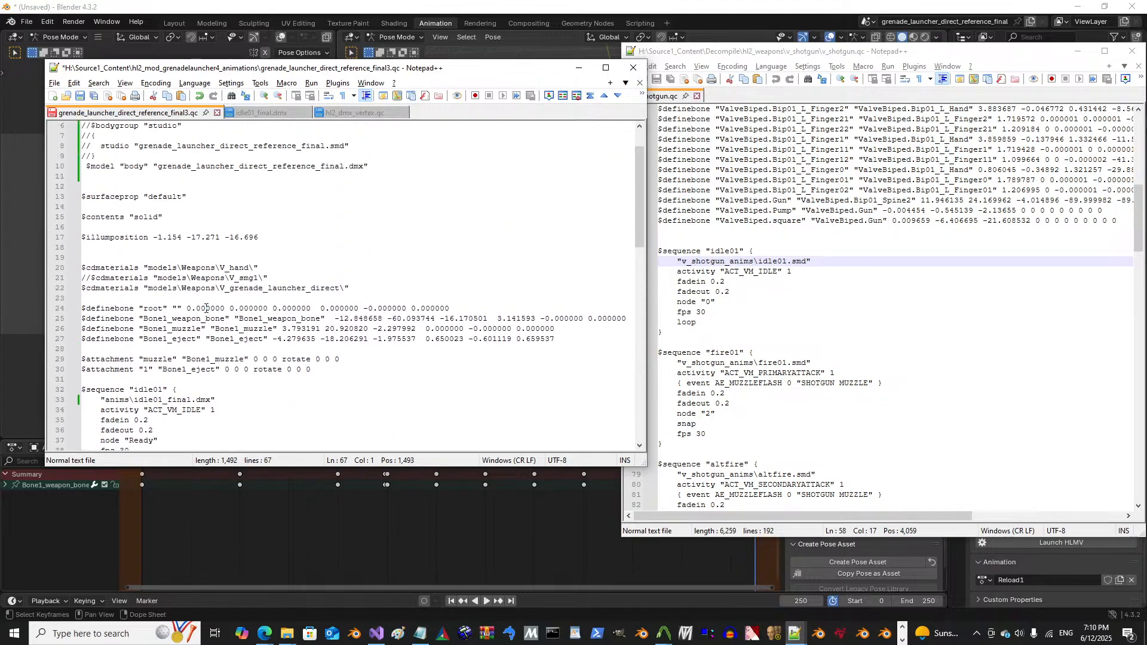
click(177, 184)
key(Return)
key(Return)
key(Return)
key(Up)
key(Up)
key(Up)
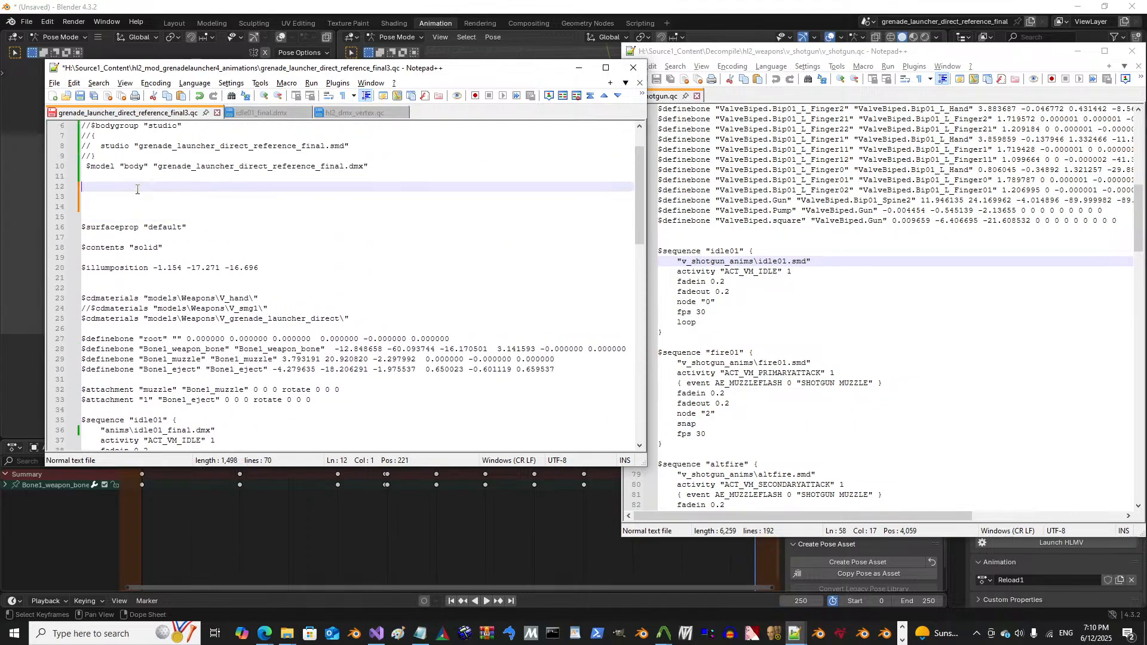
key(ctrl+v)
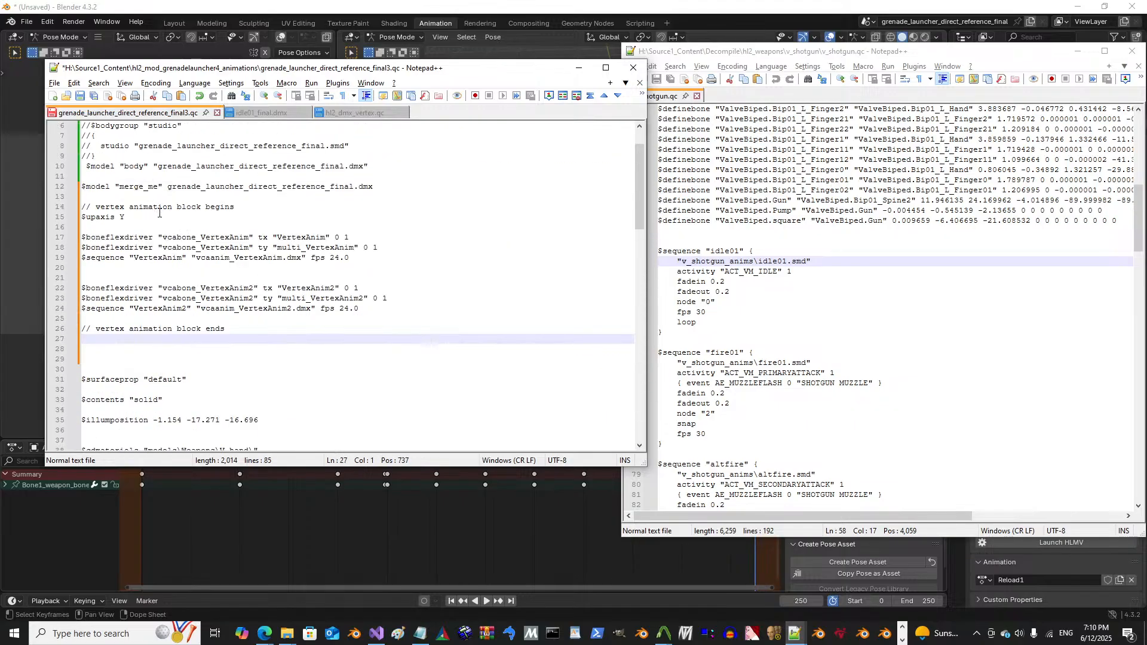
Step: Comment out the $model "body" line with // and save the QC file
click(86, 166)
text(//)
click(125, 207)
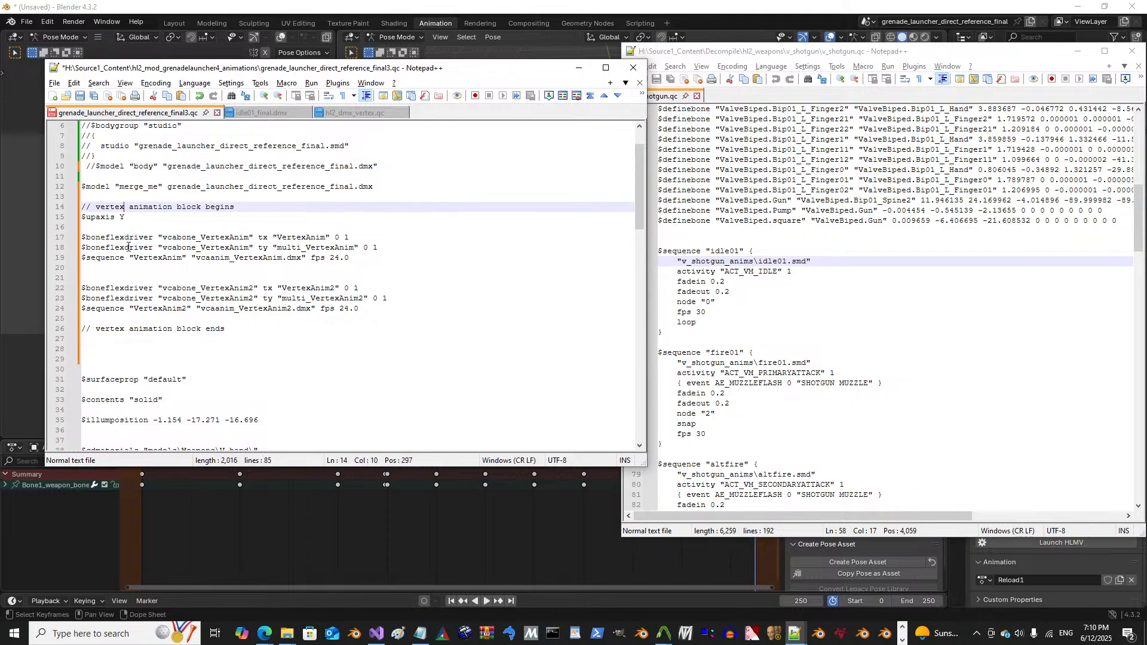
key(ctrl+s)
click(195, 272)
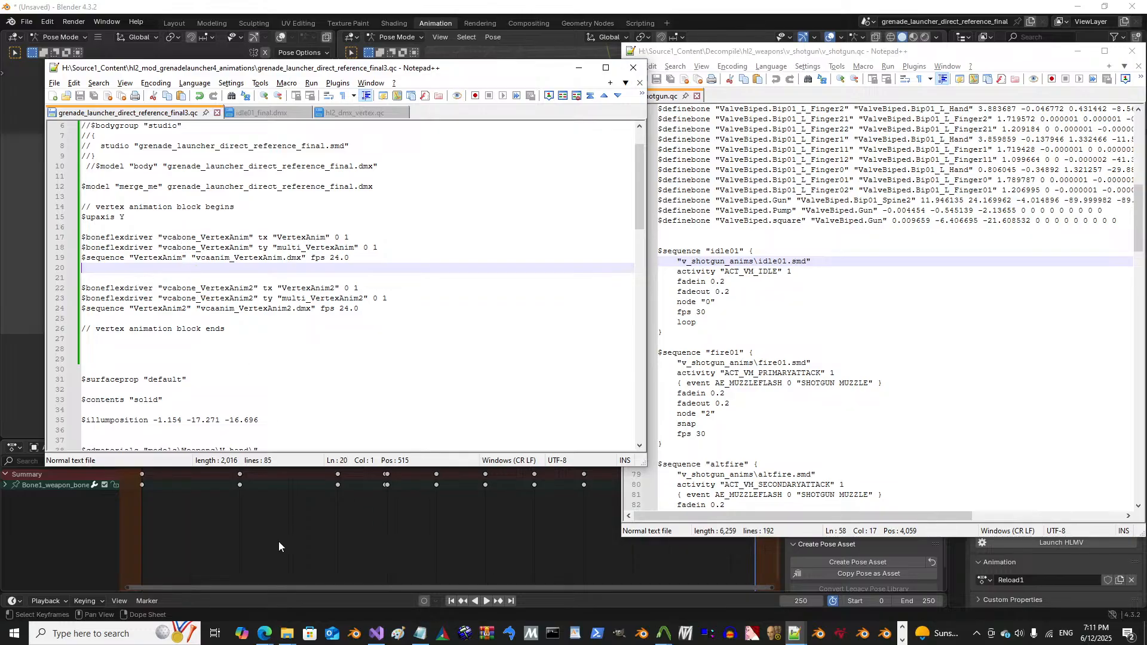
Step: Switch to Edge and open the Grok site in a new tab
click(82, 640)
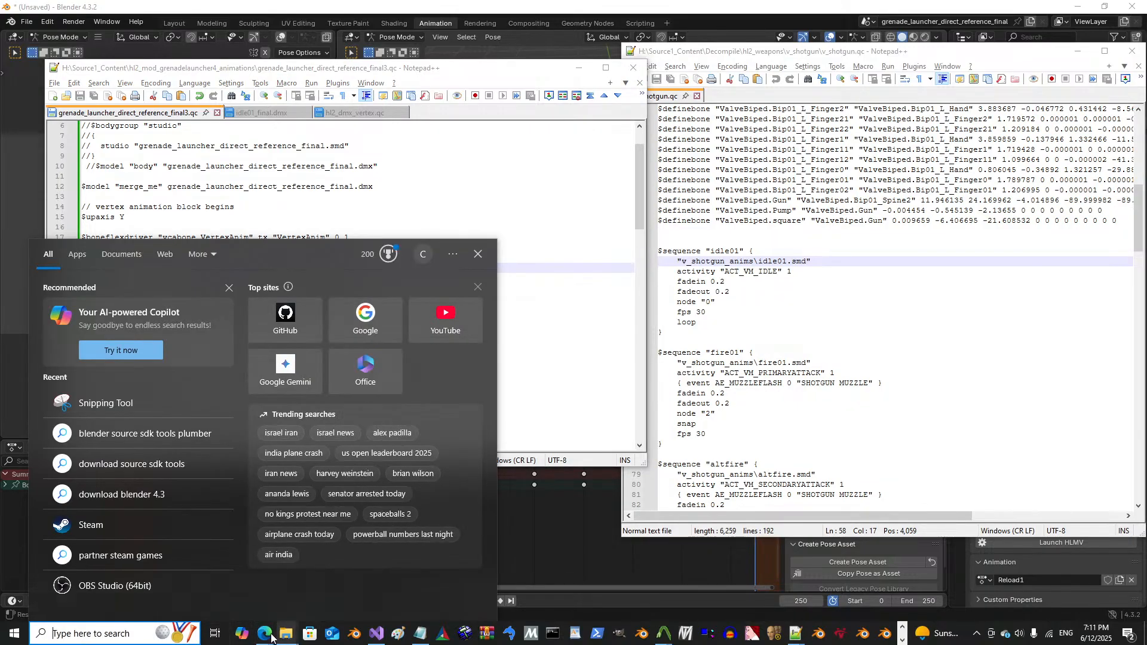
click(272, 637)
click(345, 585)
key(ctrl+t)
text(g)
key(Return)
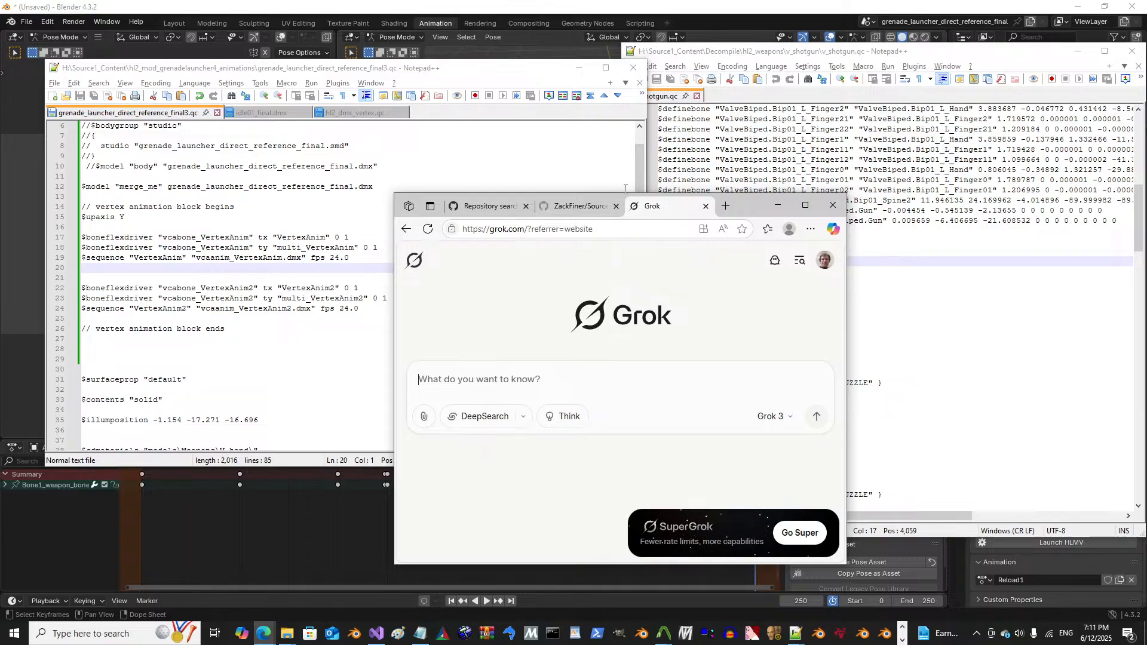
Step: Search the web for "blender vca plugin" in a new tab and look through the results
click(725, 208)
text(b)
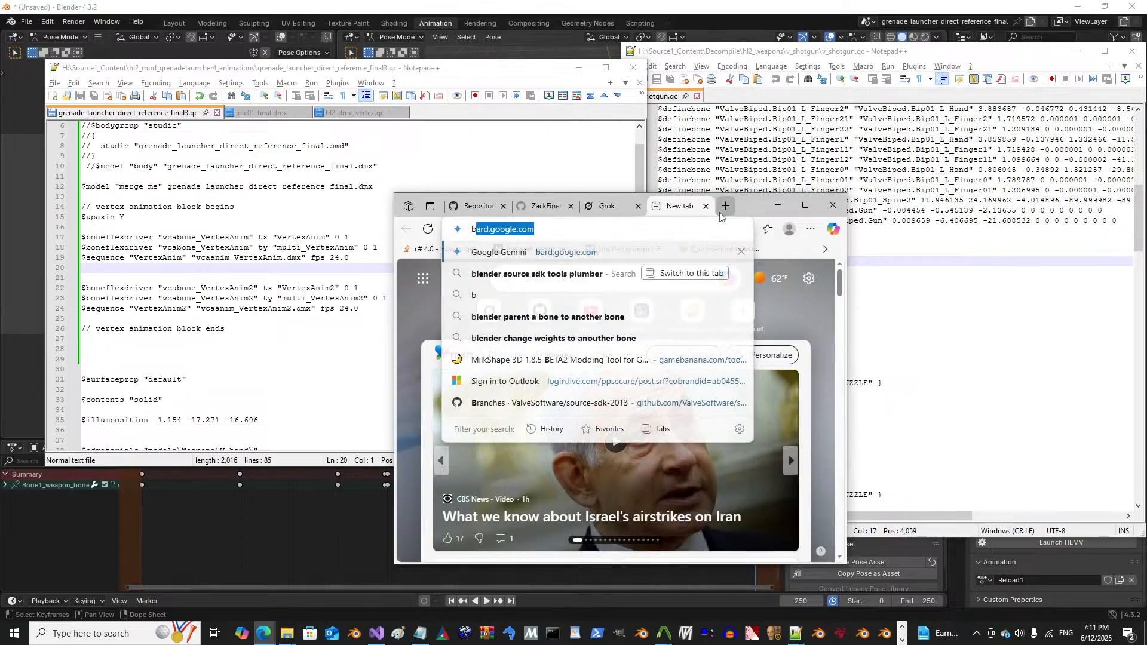
text(lender vca plugin)
key(Return)
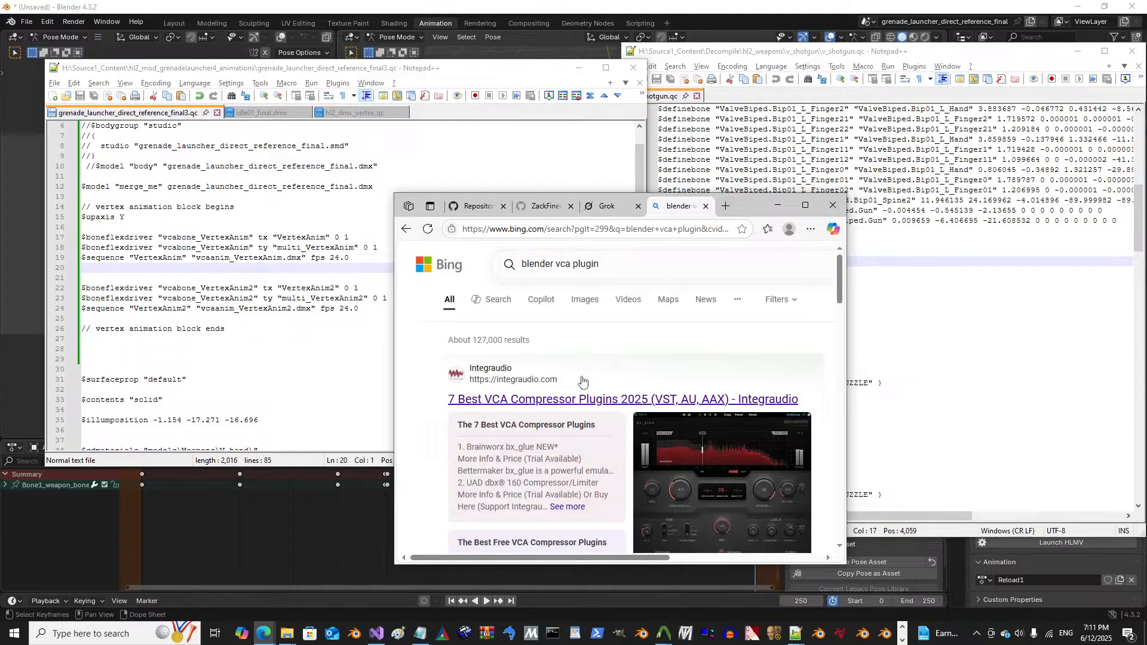
scroll(583, 380, down, 9)
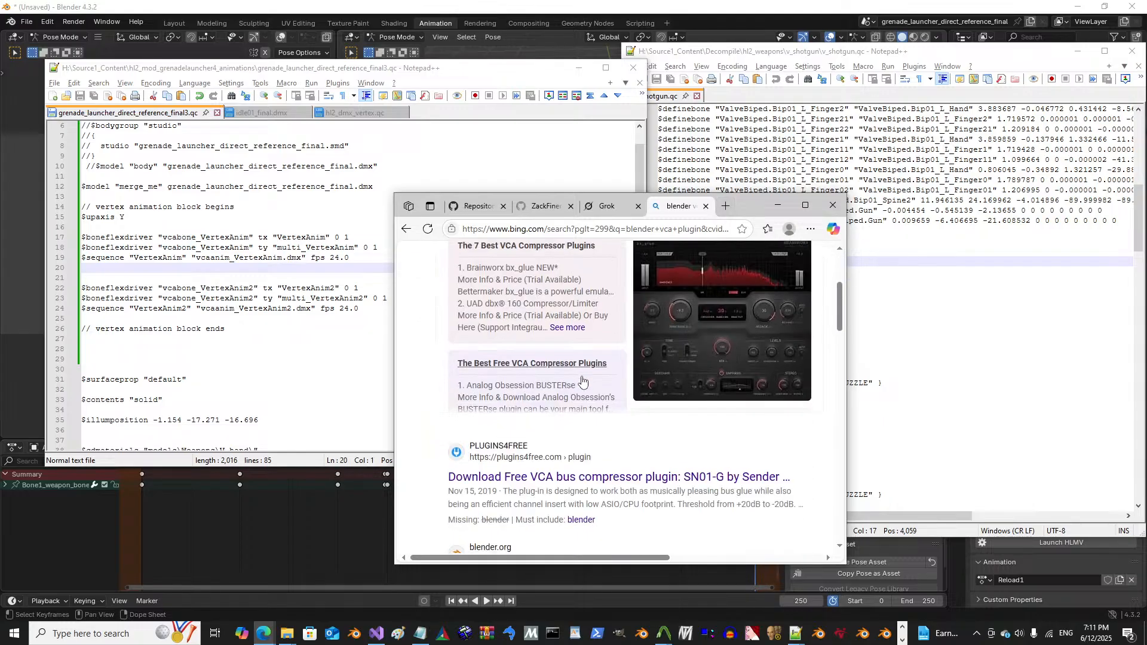
scroll(583, 381, up, 5)
scroll(583, 380, up, 4)
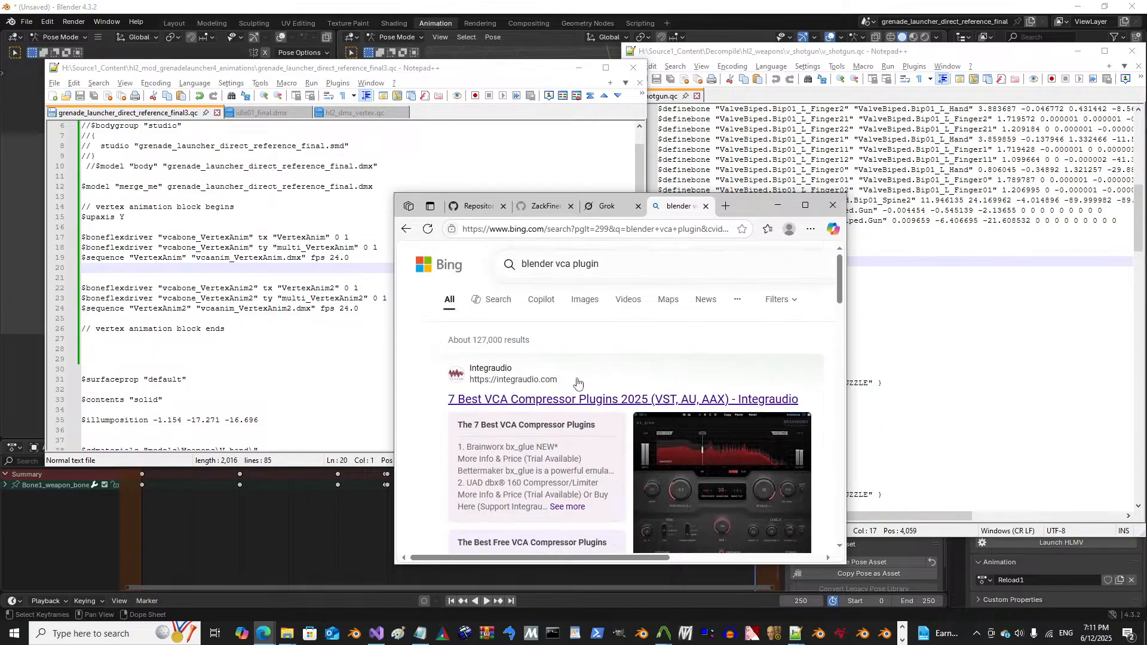
scroll(556, 418, down, 1)
scroll(556, 419, down, 3)
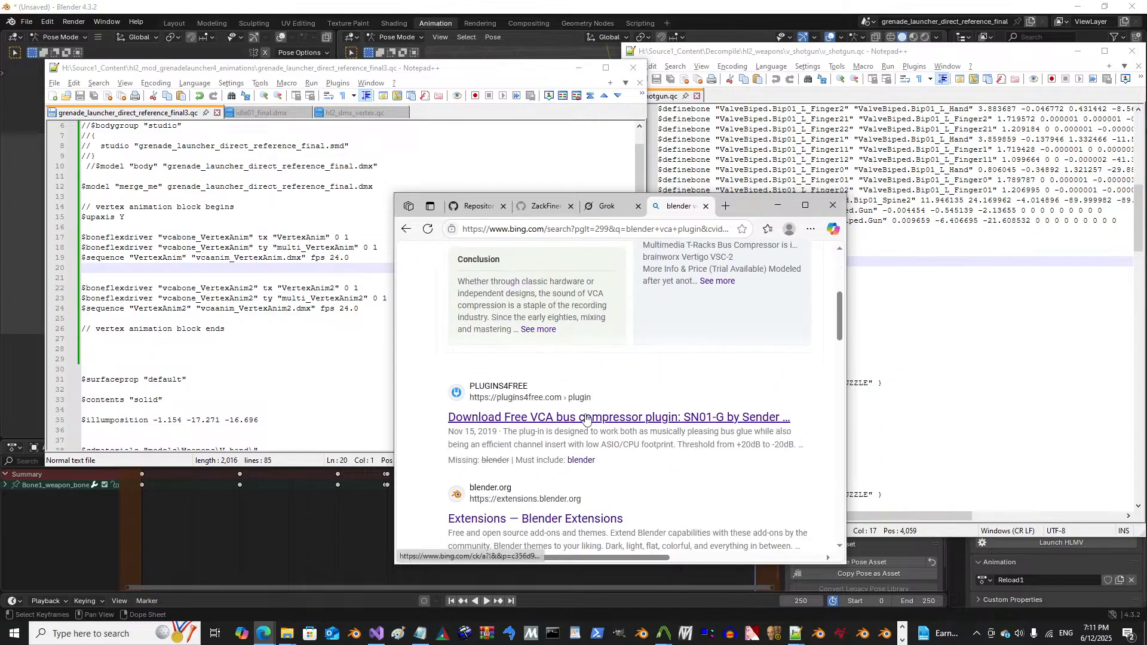
scroll(568, 375, up, 5)
scroll(569, 397, down, 5)
scroll(568, 398, up, 4)
Step: Open the Integraudio VCA plugins result and the Blender Extensions result in new tabs, and switch to the Blender Extensions tab
right_click(585, 351)
click(585, 354)
scroll(556, 364, down, 5)
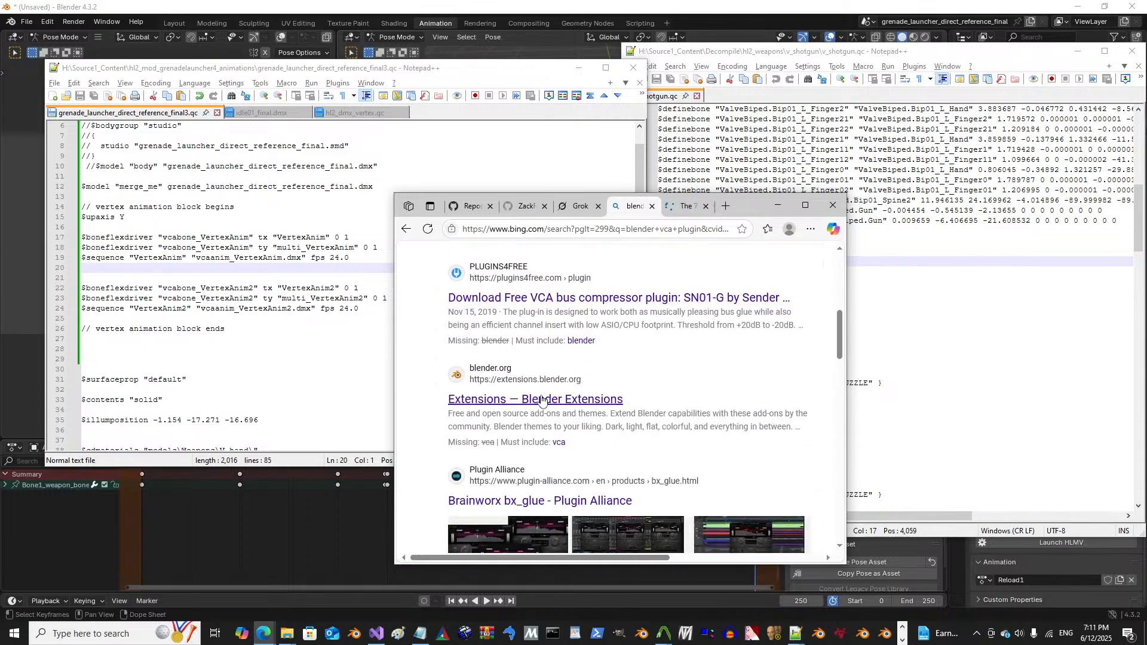
right_click(541, 406)
click(565, 413)
click(694, 208)
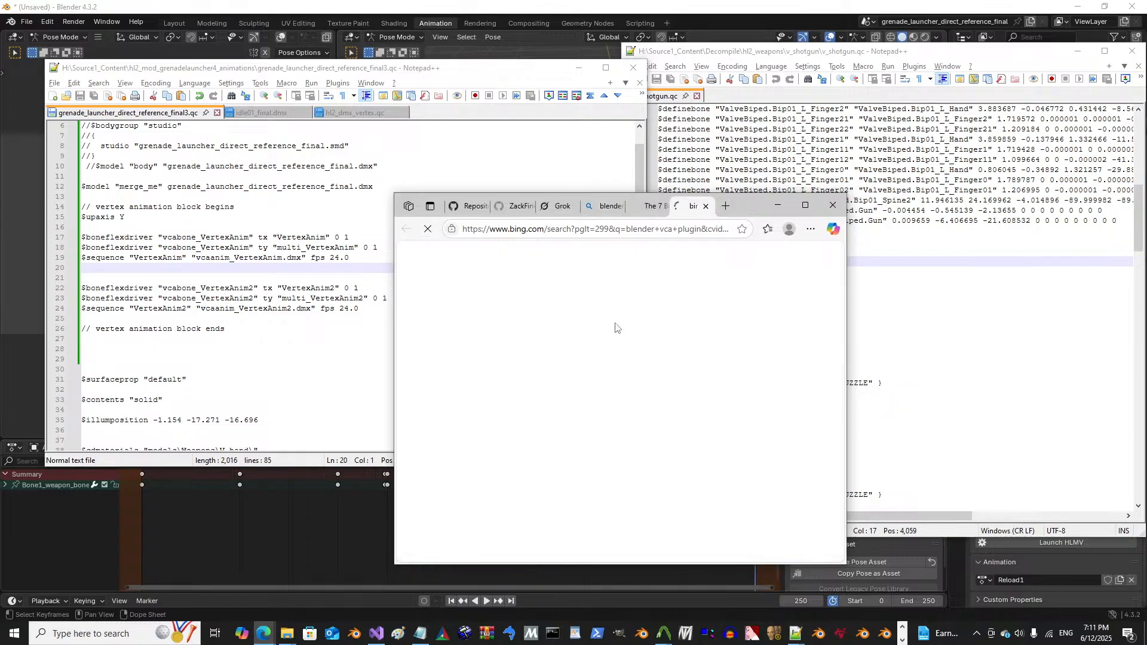
Step: Browse the add-ons on Blender Extensions and open the page of the Modifier List add-on with Edit Mesh Modifier
scroll(639, 341, down, 5)
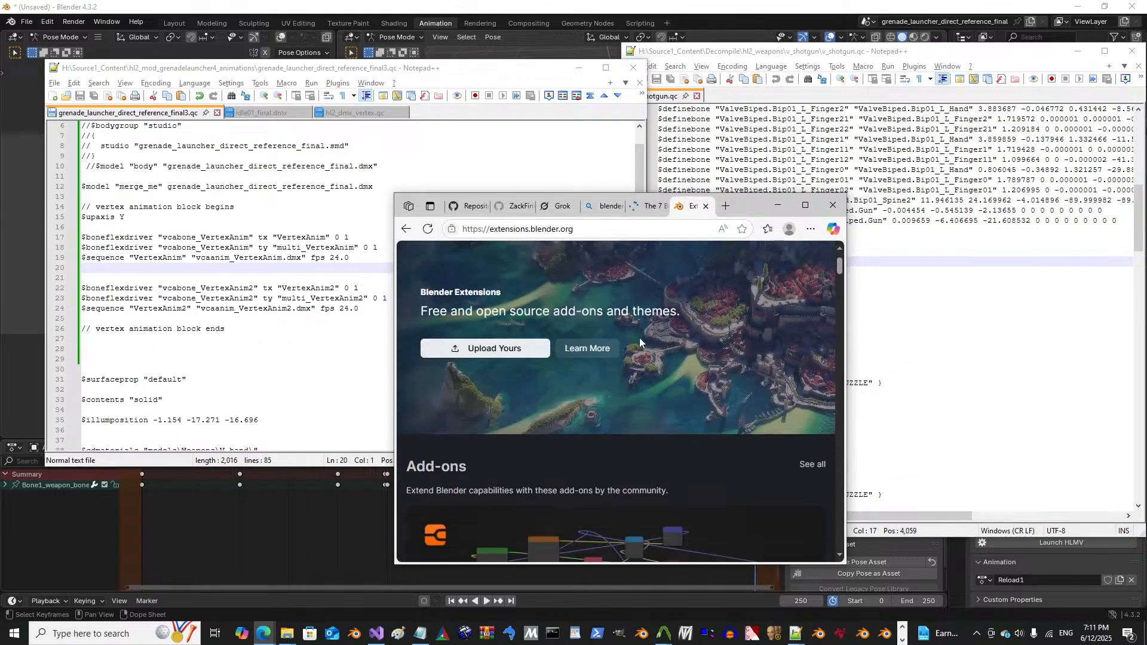
scroll(639, 344, up, 1)
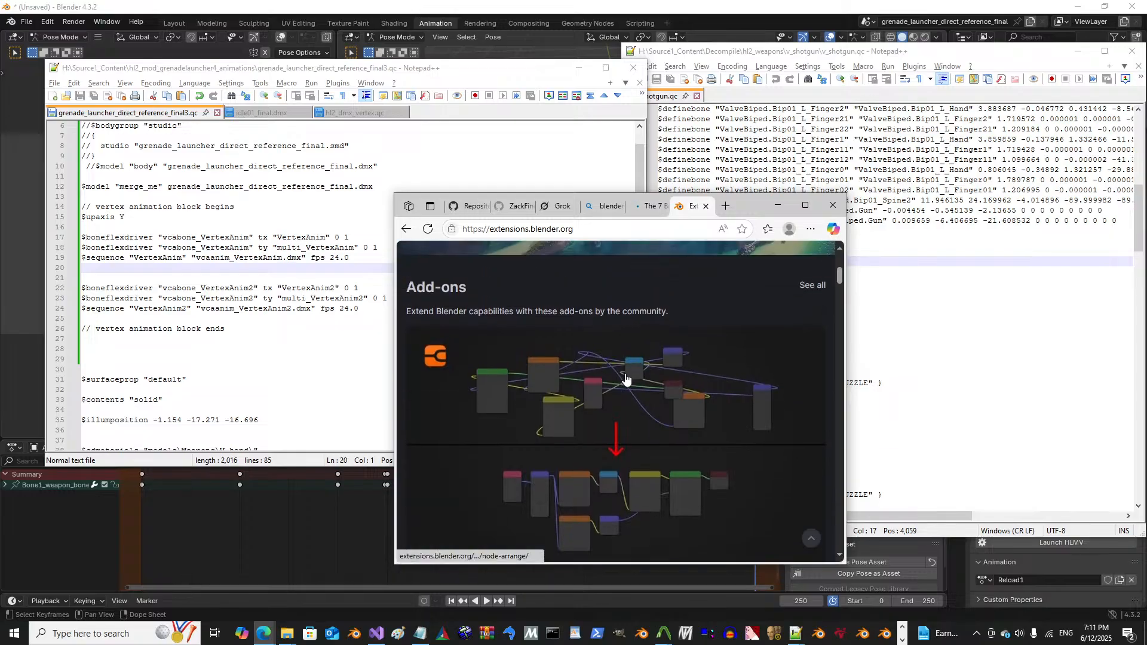
scroll(626, 377, down, 6)
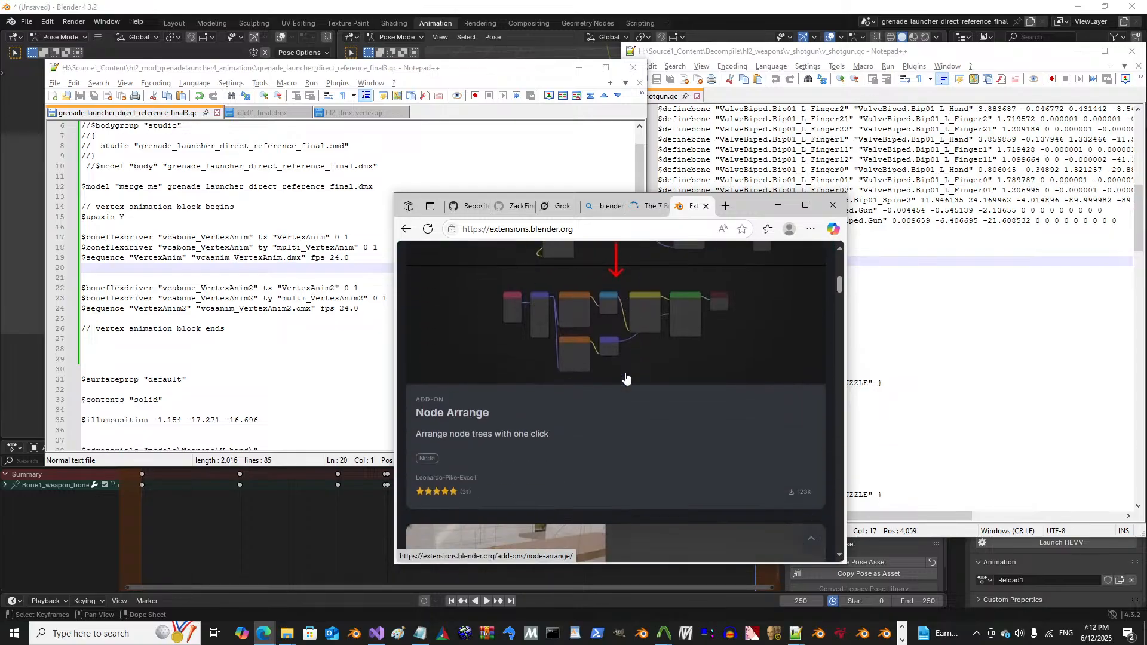
scroll(625, 378, down, 7)
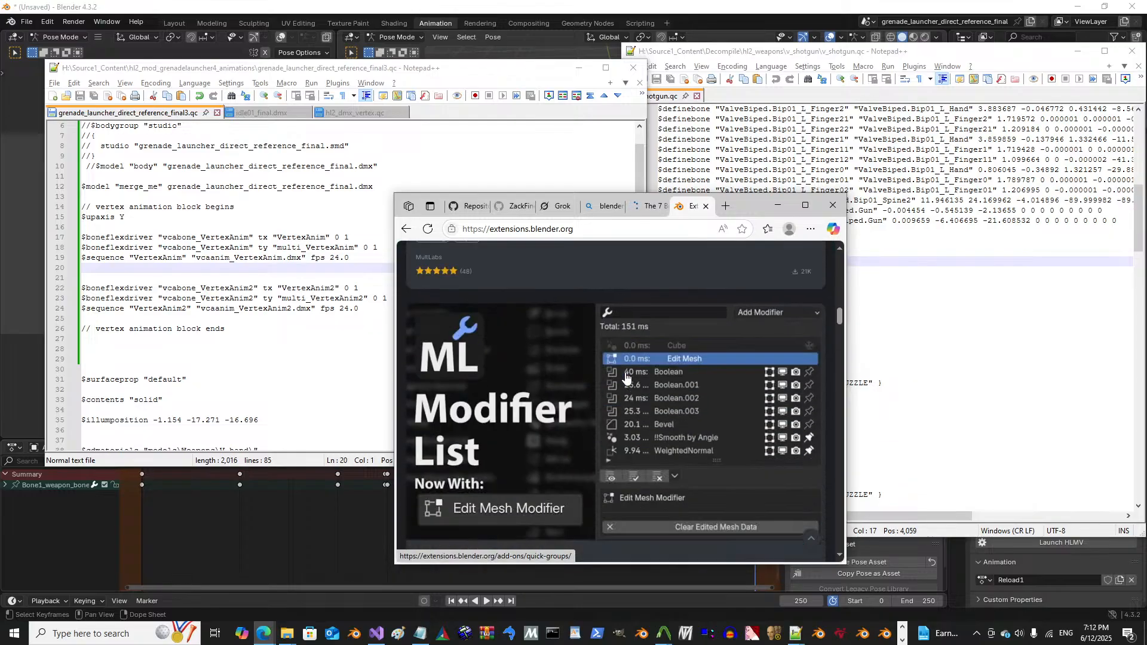
scroll(626, 378, up, 3)
scroll(626, 377, down, 5)
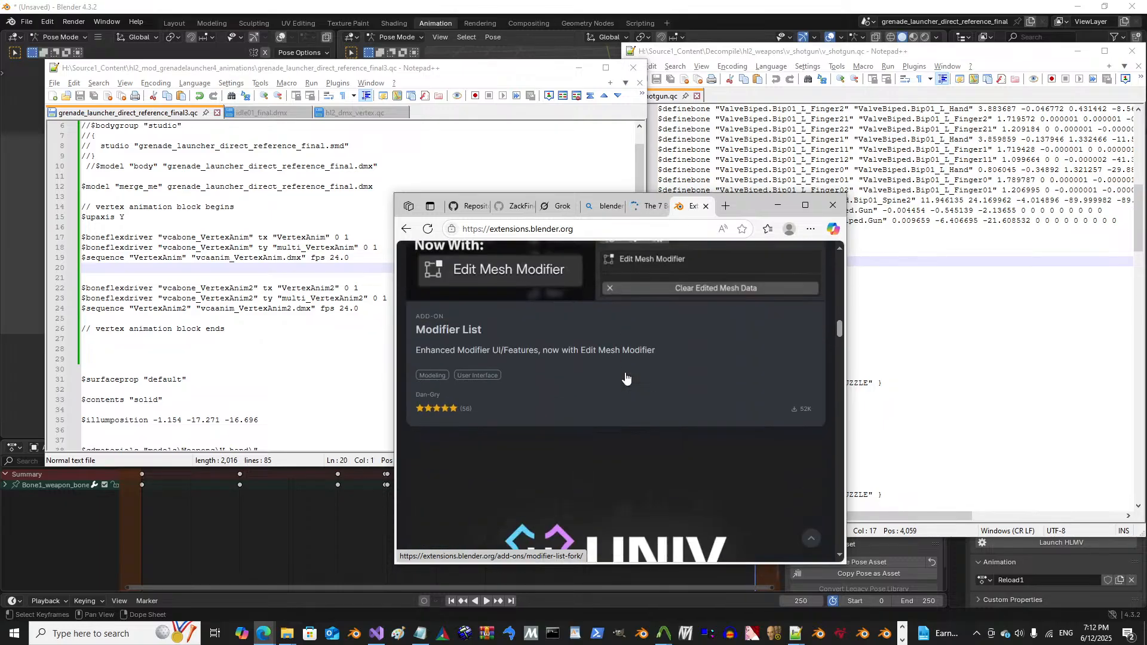
scroll(625, 377, up, 1)
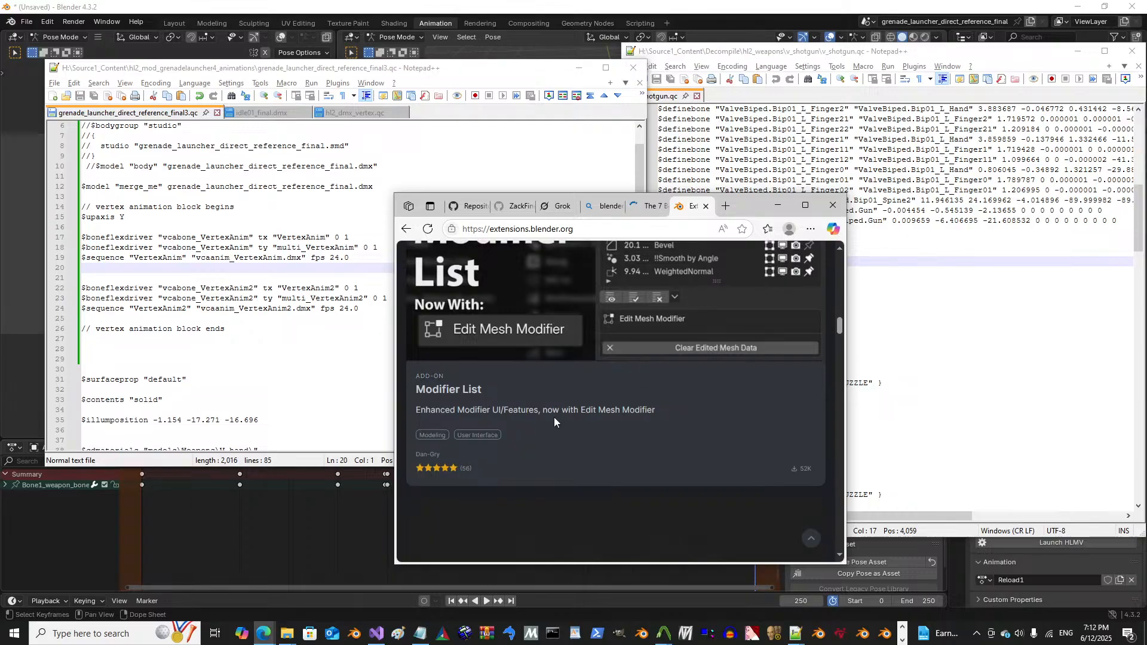
drag(553, 411, 665, 411)
click(646, 411)
scroll(644, 347, up, 3)
click(553, 408)
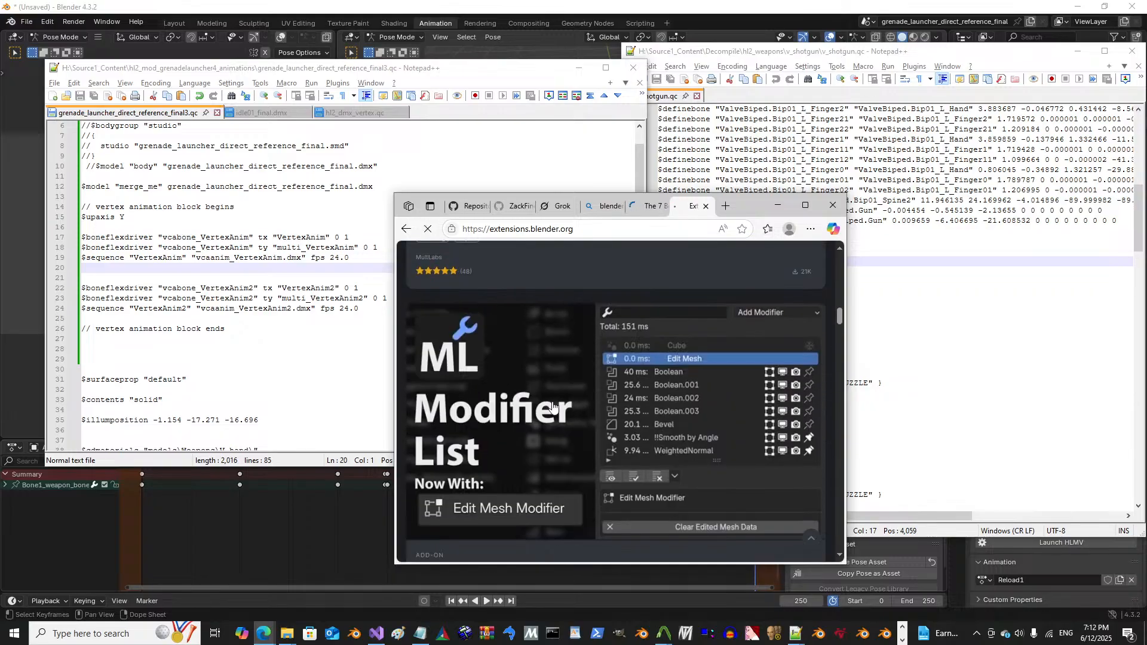
Step: Examine the Modifier List add-on's feature descriptions, limitations, version notes and Blender compatibility
scroll(562, 392, down, 10)
scroll(560, 390, down, 5)
scroll(562, 394, down, 4)
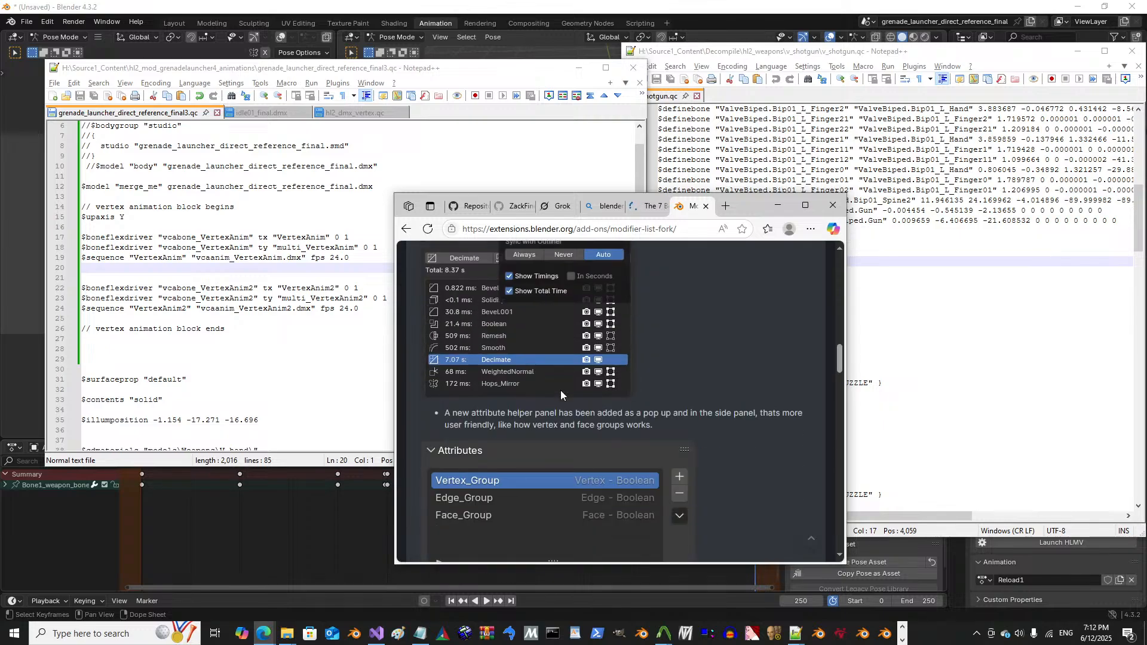
scroll(560, 390, down, 3)
scroll(560, 389, up, 3)
scroll(561, 390, down, 5)
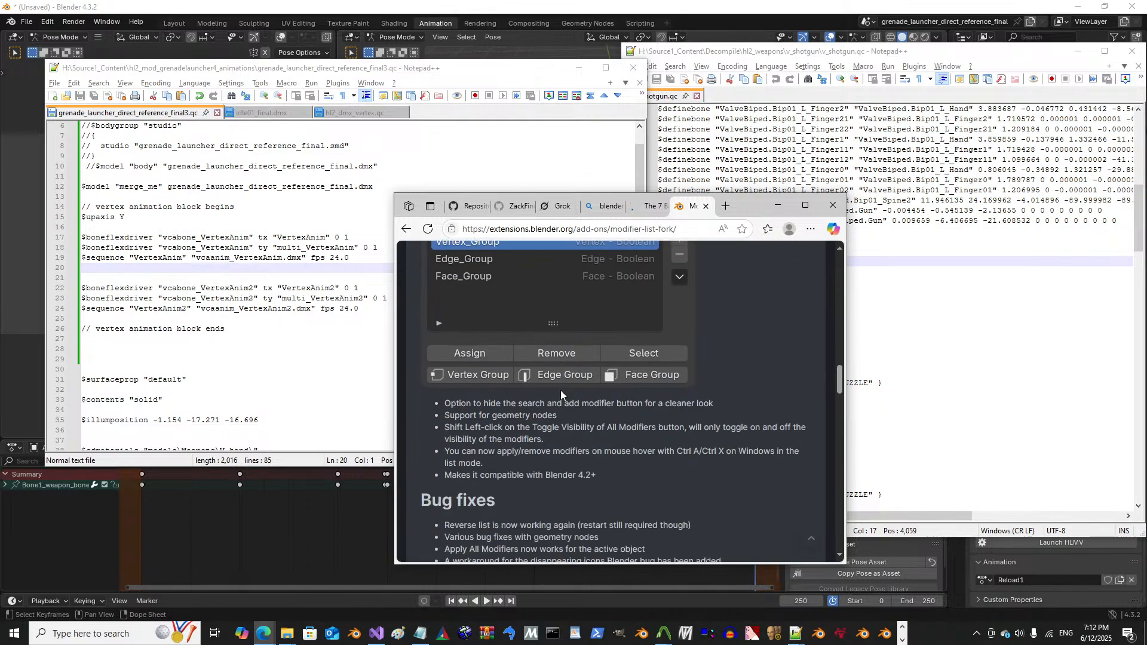
scroll(561, 389, up, 2)
scroll(561, 389, up, 5)
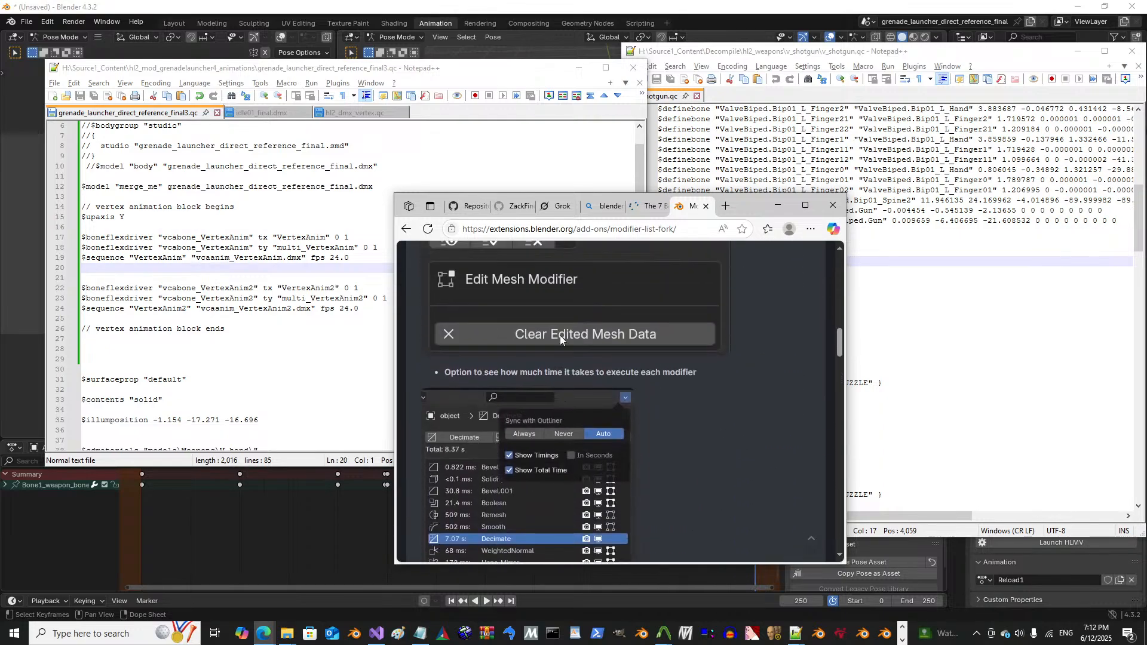
scroll(559, 335, down, 3)
scroll(559, 335, down, 13)
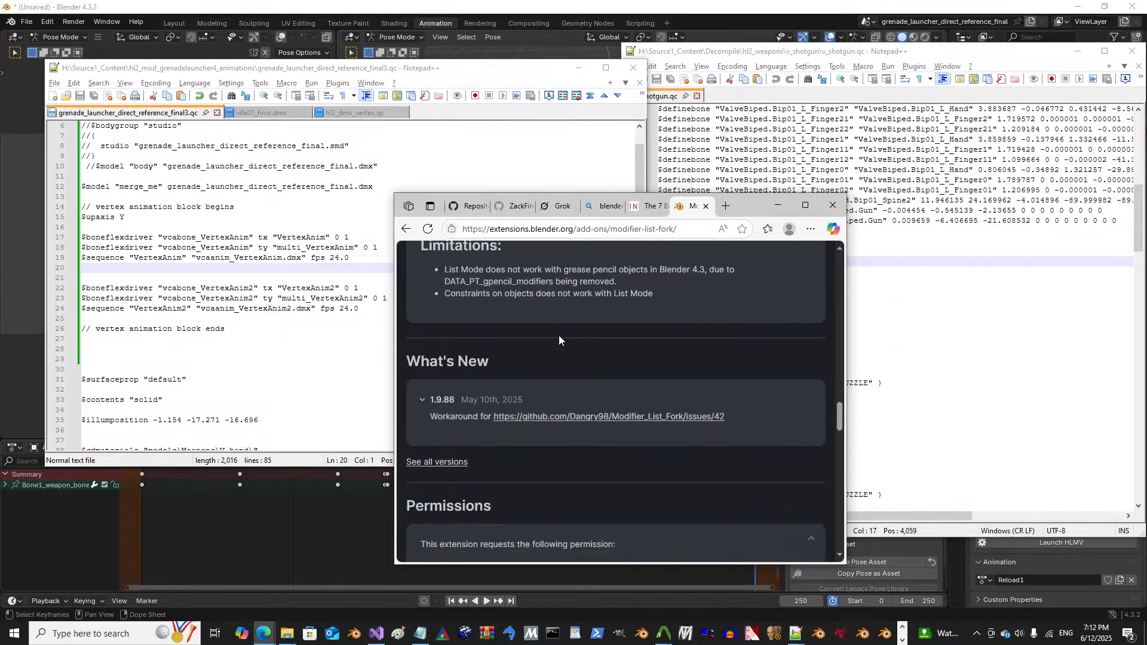
scroll(559, 340, down, 5)
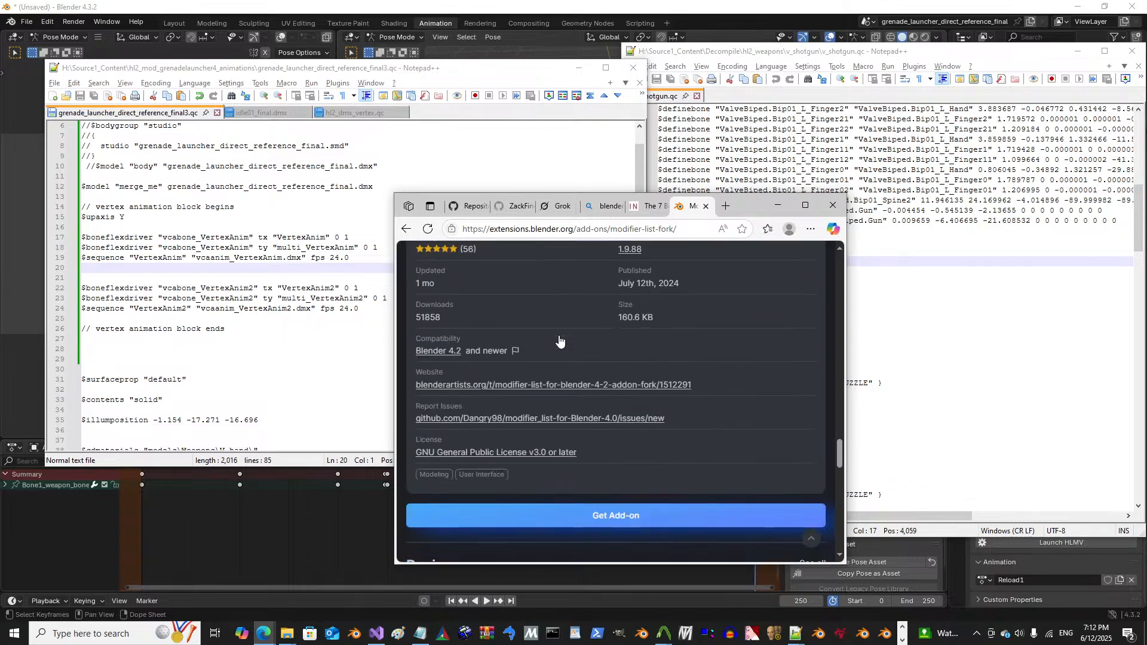
Step: Get the Modifier List add-on by downloading add-on-modifier-list-fork-v1.9.88.zip, and return to the start of its page
scroll(567, 369, down, 2)
click(612, 455)
scroll(612, 414, down, 4)
click(590, 318)
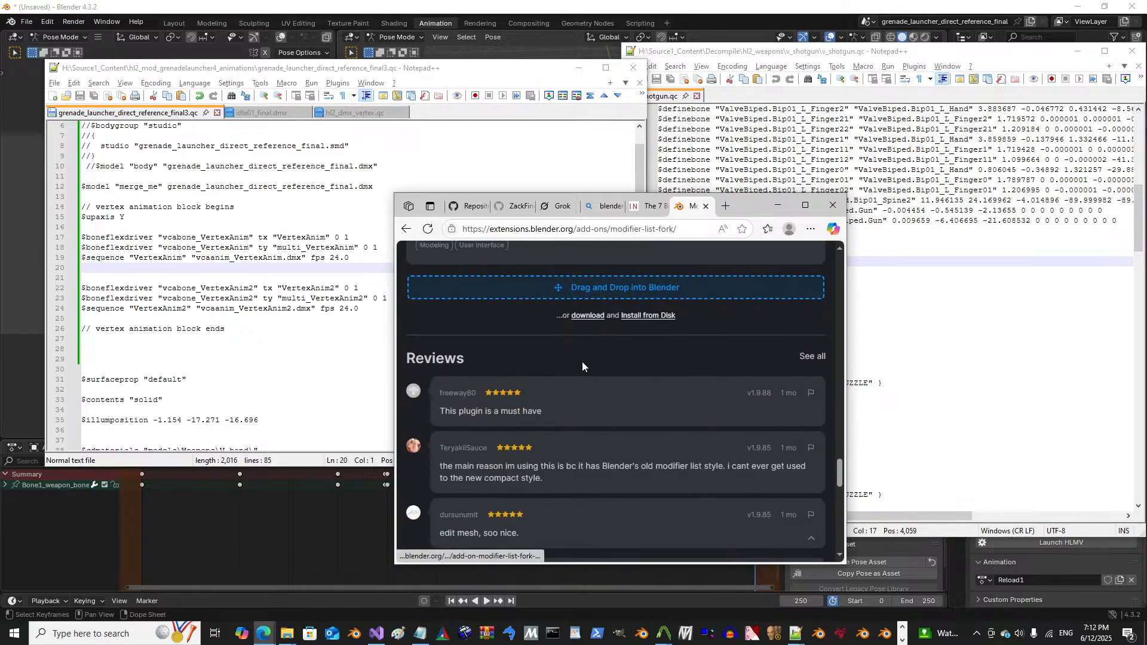
scroll(582, 363, down, 5)
scroll(582, 363, up, 5)
scroll(582, 363, up, 15)
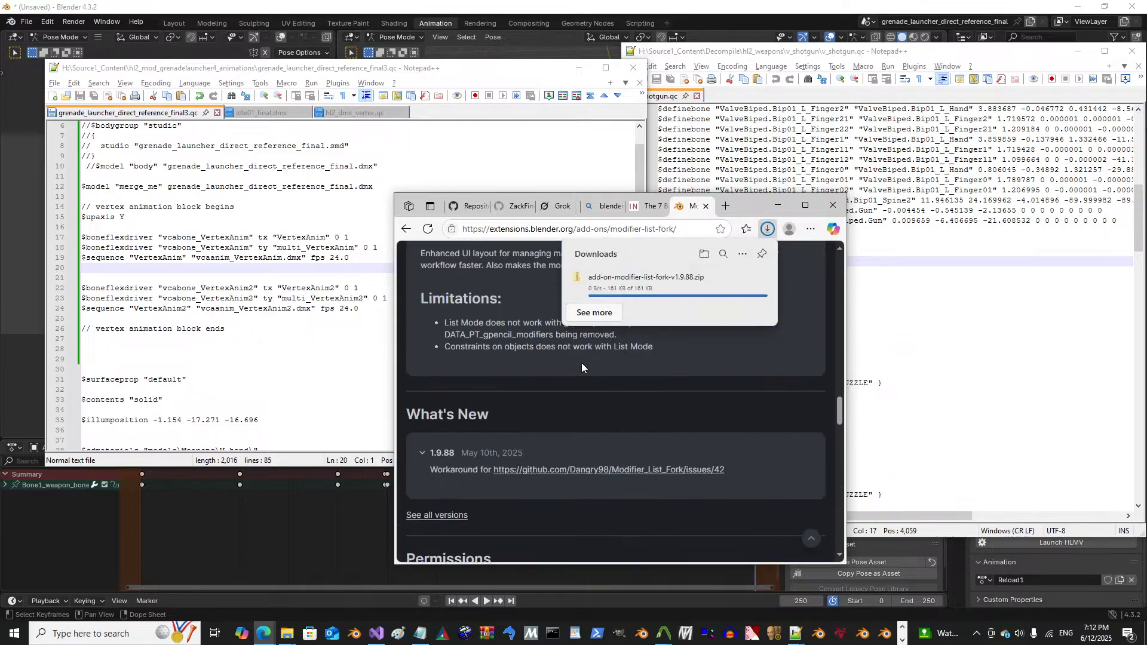
scroll(638, 362, up, 10)
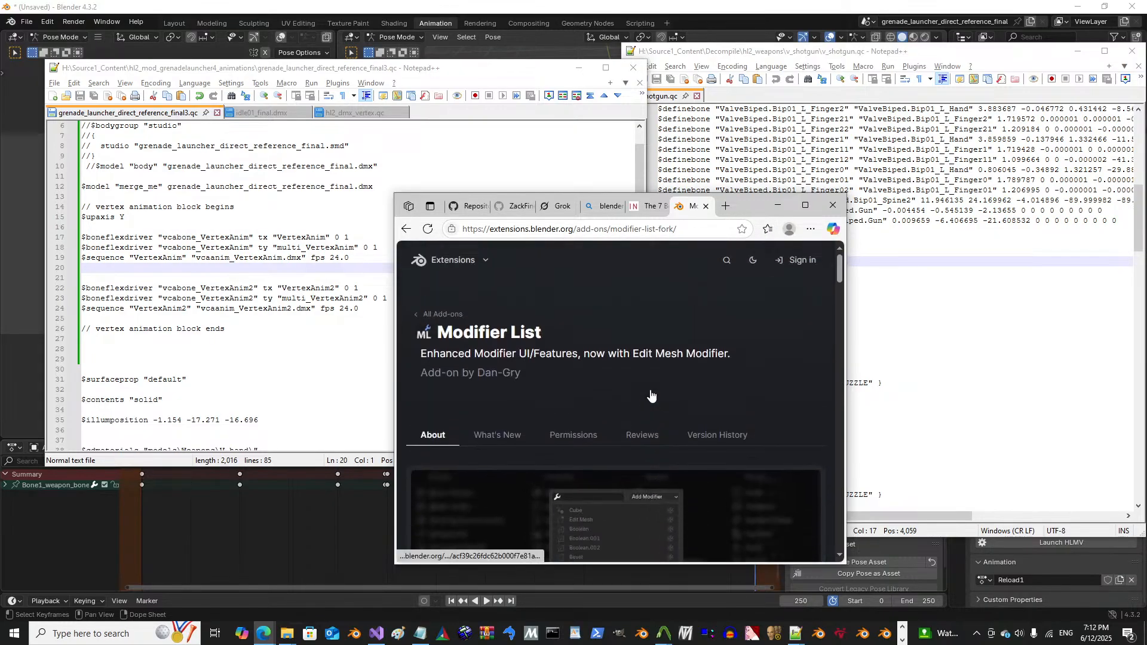
Step: Switch to the Grok chat and ask "how to do do VertexAmin for Source sdk blender source sdk tools for $boneflexdriver"
scroll(650, 395, down, 15)
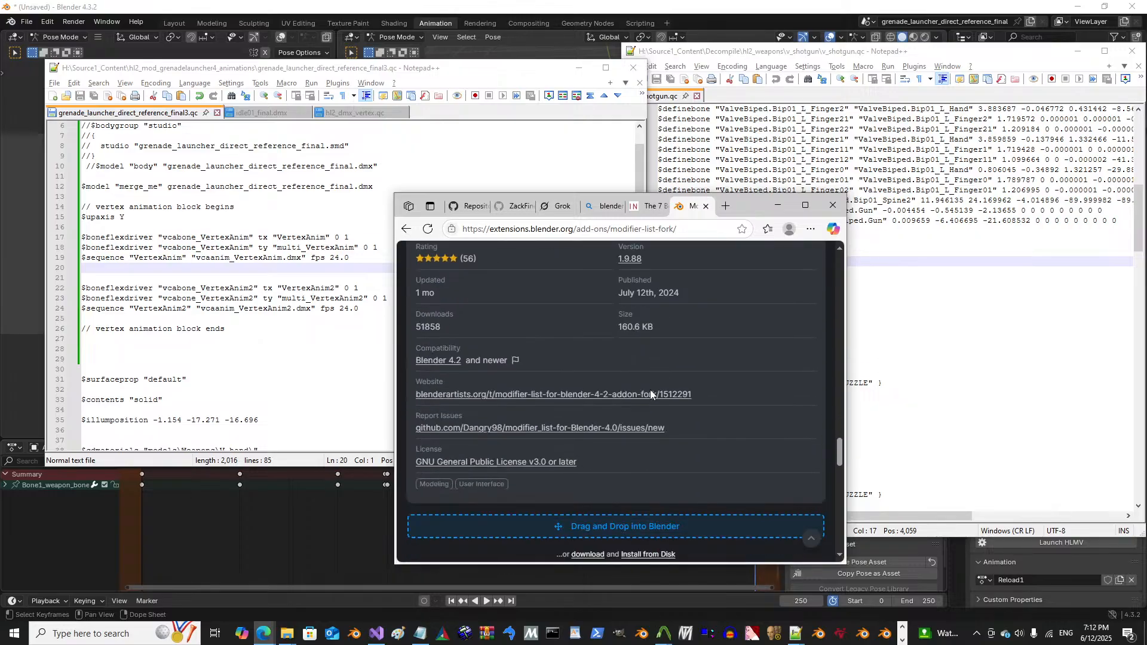
click(559, 207)
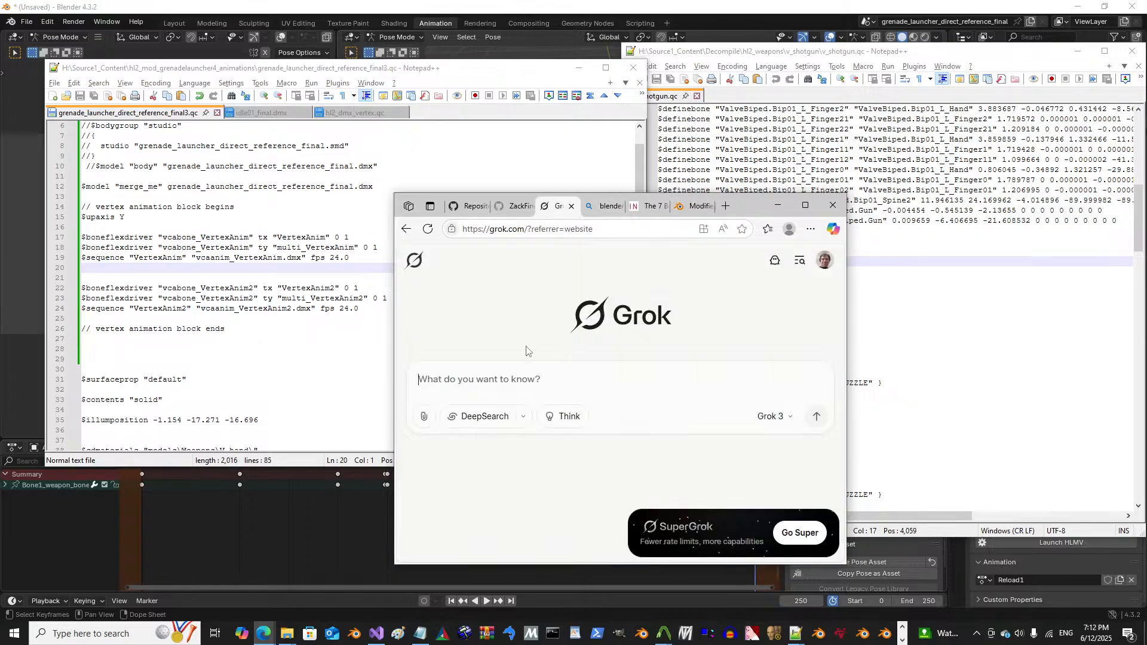
text(how to do)
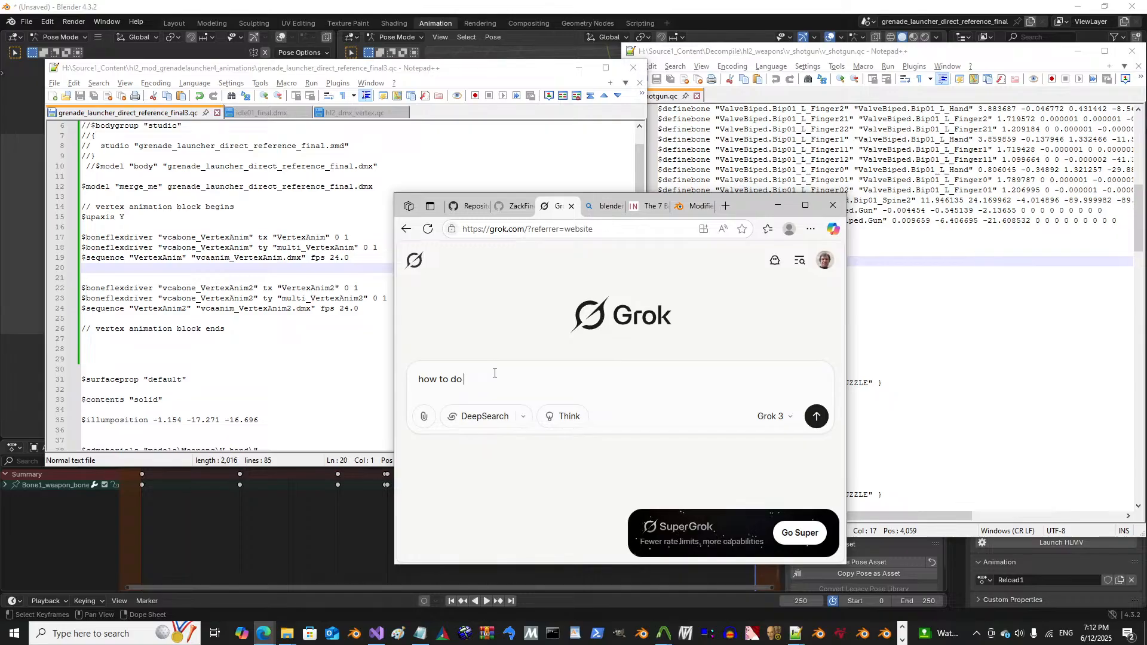
text( do VertexAmin for Source sdk )
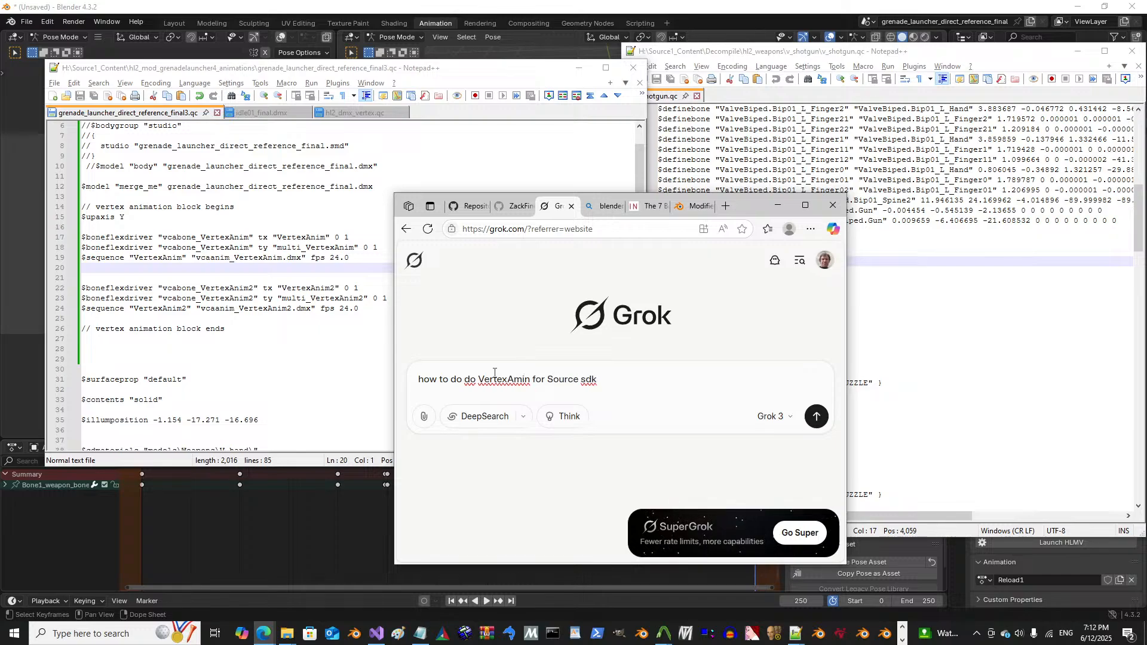
text(bo)
text(ender source sdk )
text(tools )
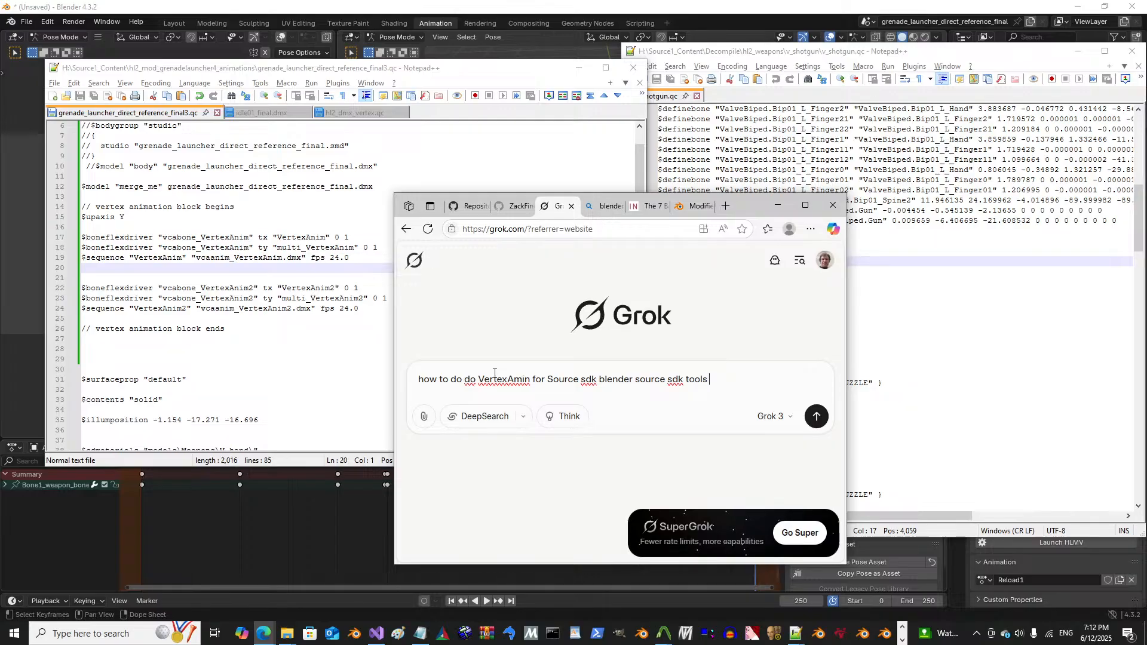
text(for)
drag(152, 237, 82, 237)
key(ctrl+c)
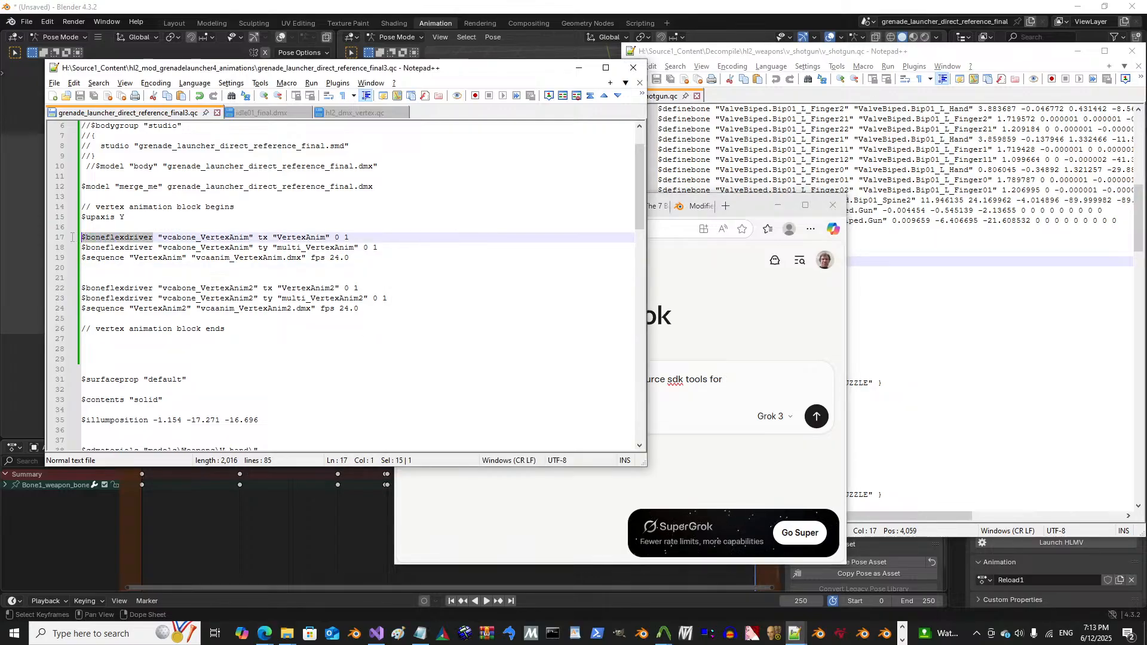
click(744, 384)
key(ctrl+v)
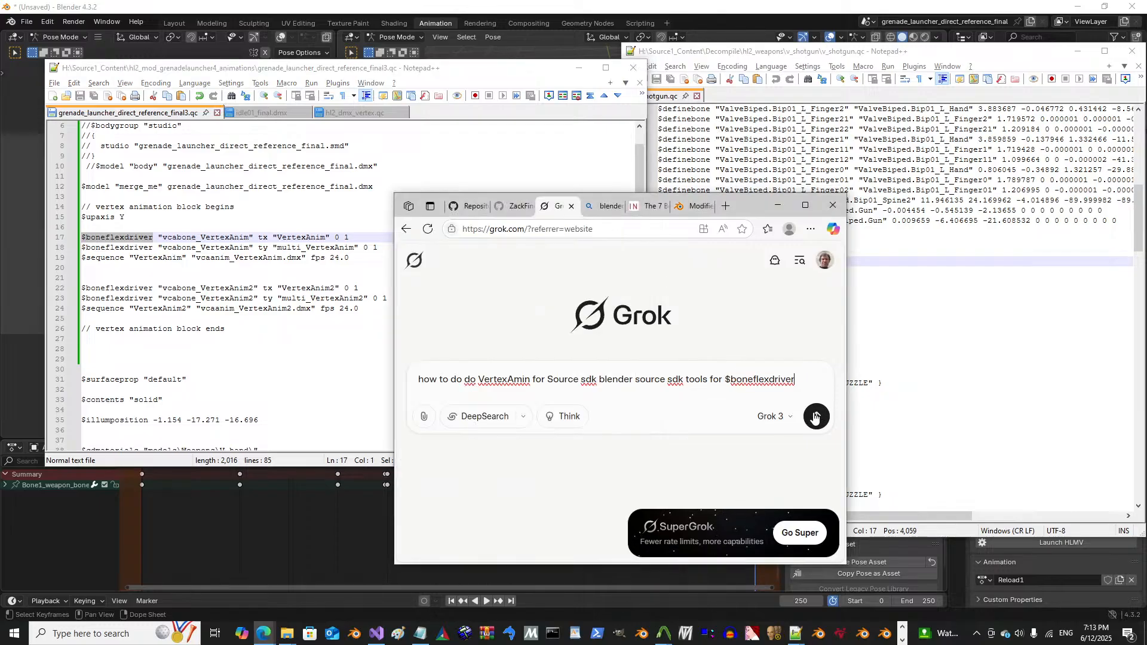
key(Return)
Step: Check the QC file's VertexAnim and VertexAnim2 sequence lines against the DMX files in the project and anims folders
click(215, 258)
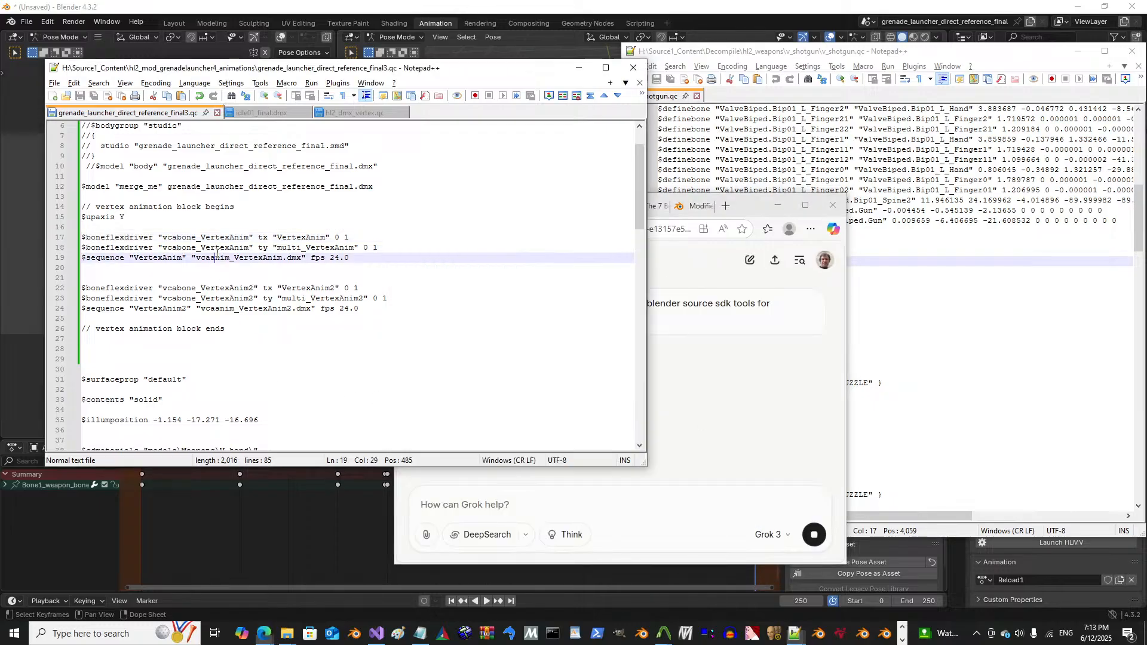
click(263, 308)
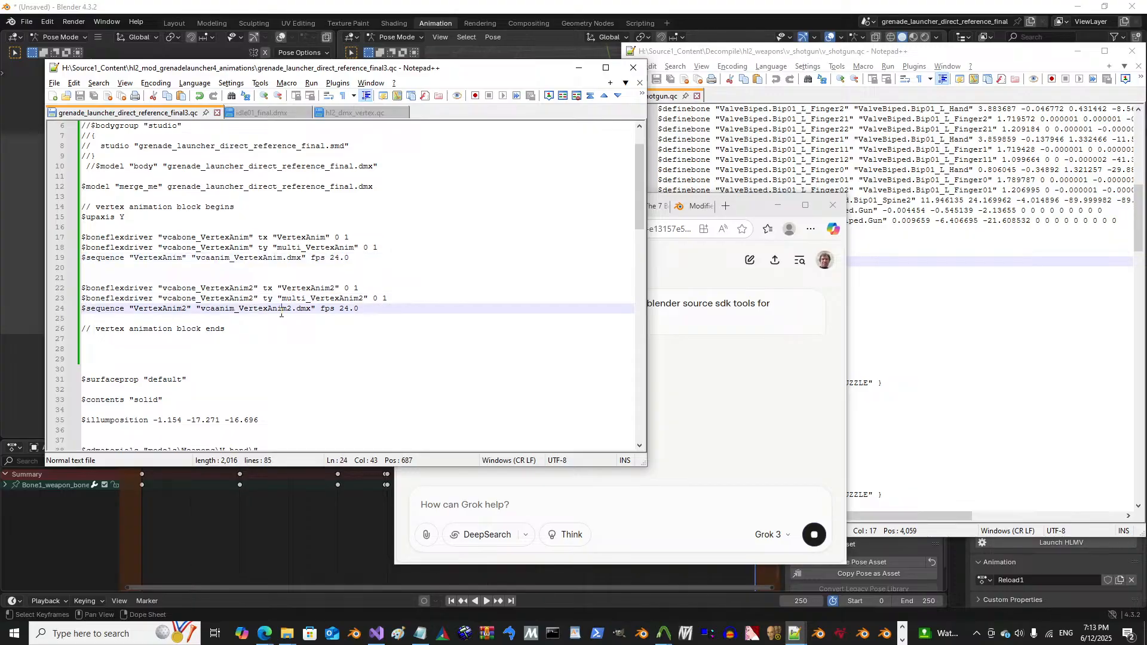
click(66, 95)
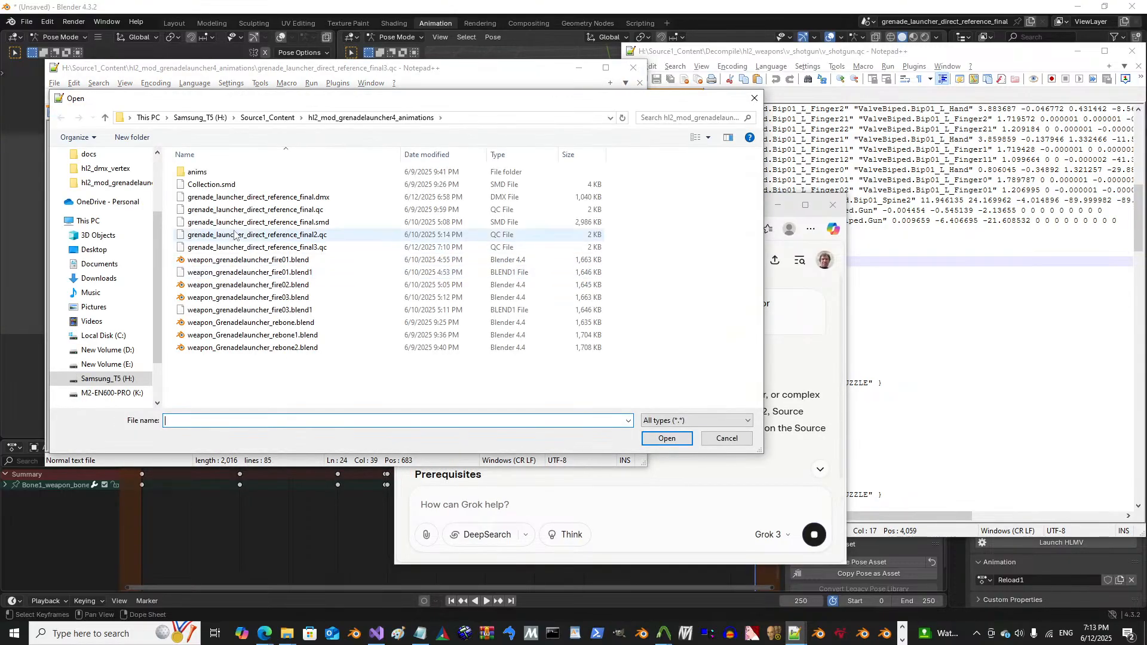
double_click(225, 173)
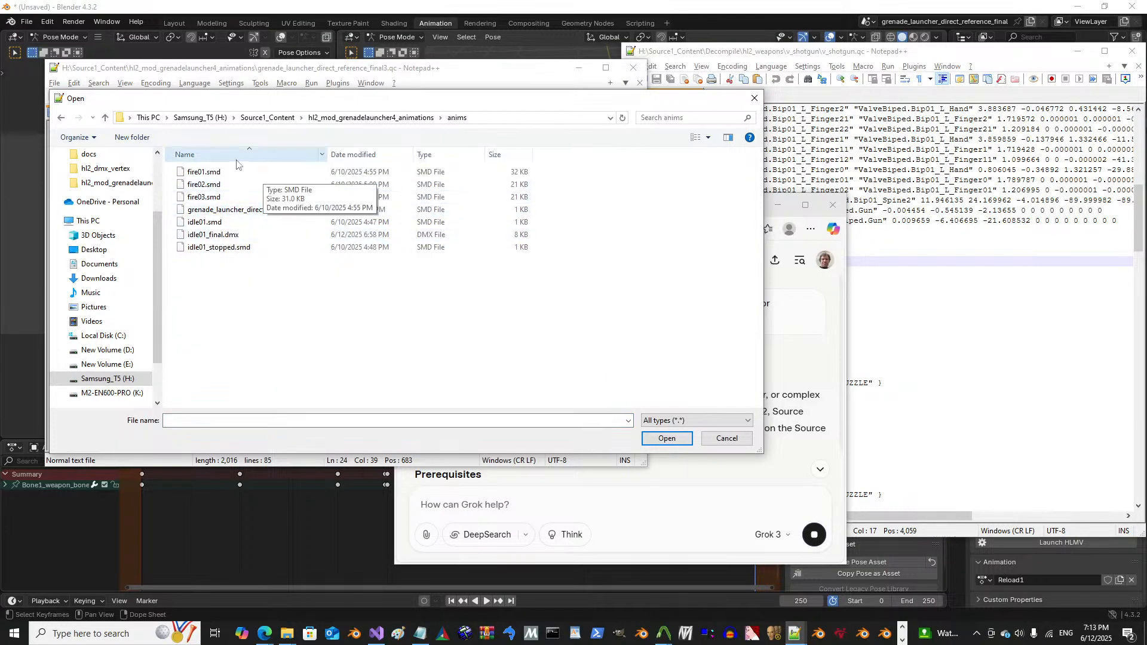
click(371, 117)
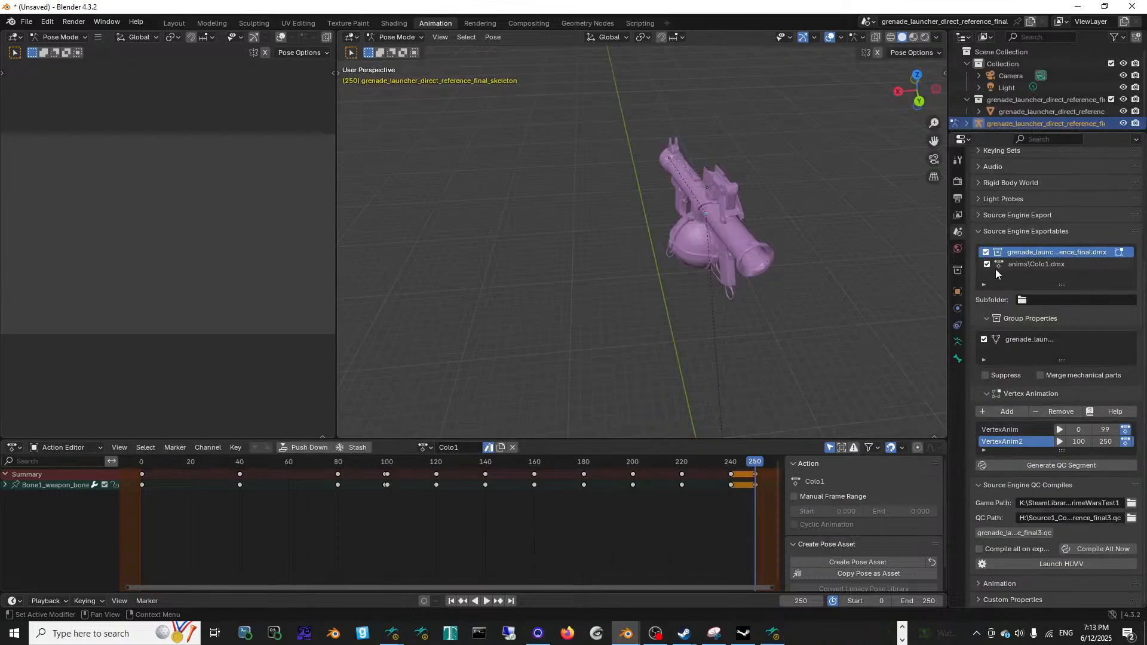
Step: In Blender, examine the Source Engine exportables, group properties, vertex animation ranges and QC compile settings
scroll(1034, 420, up, 3)
scroll(1036, 424, down, 2)
scroll(1036, 424, down, 1)
scroll(988, 561, down, 1)
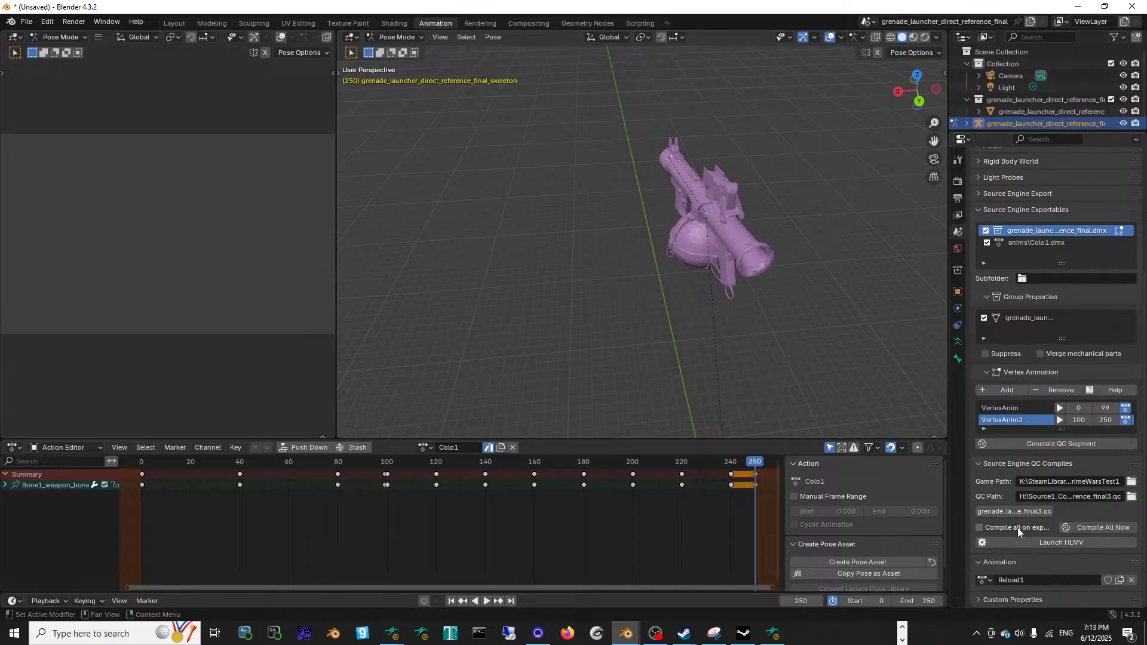
scroll(1017, 529, up, 2)
scroll(1013, 358, up, 1)
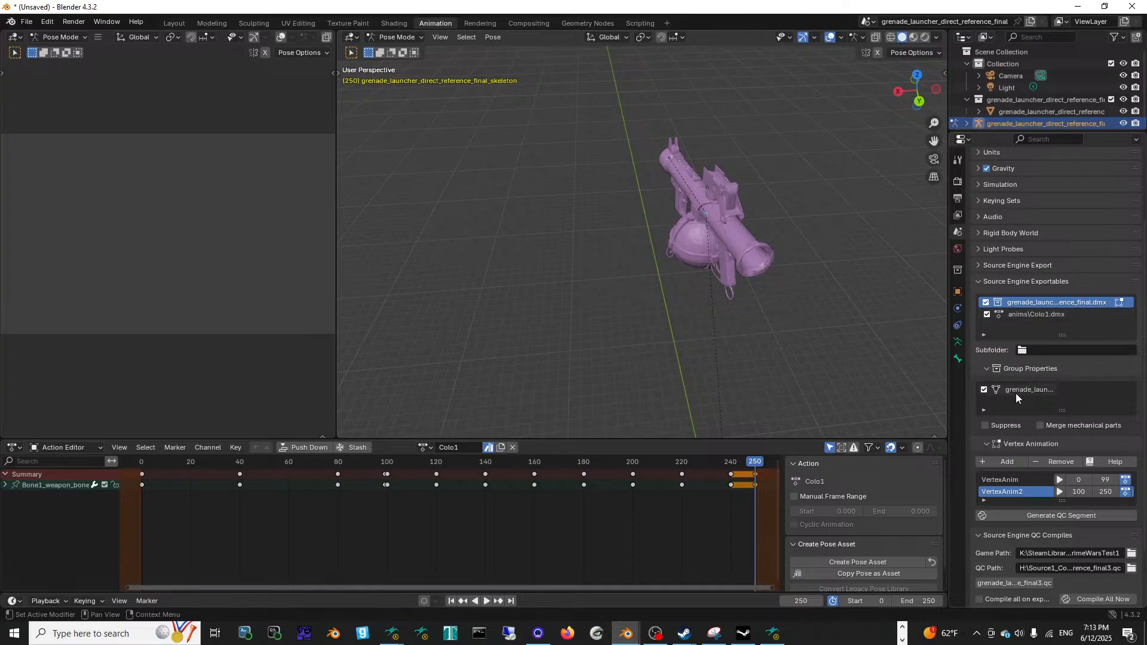
scroll(1016, 393, down, 3)
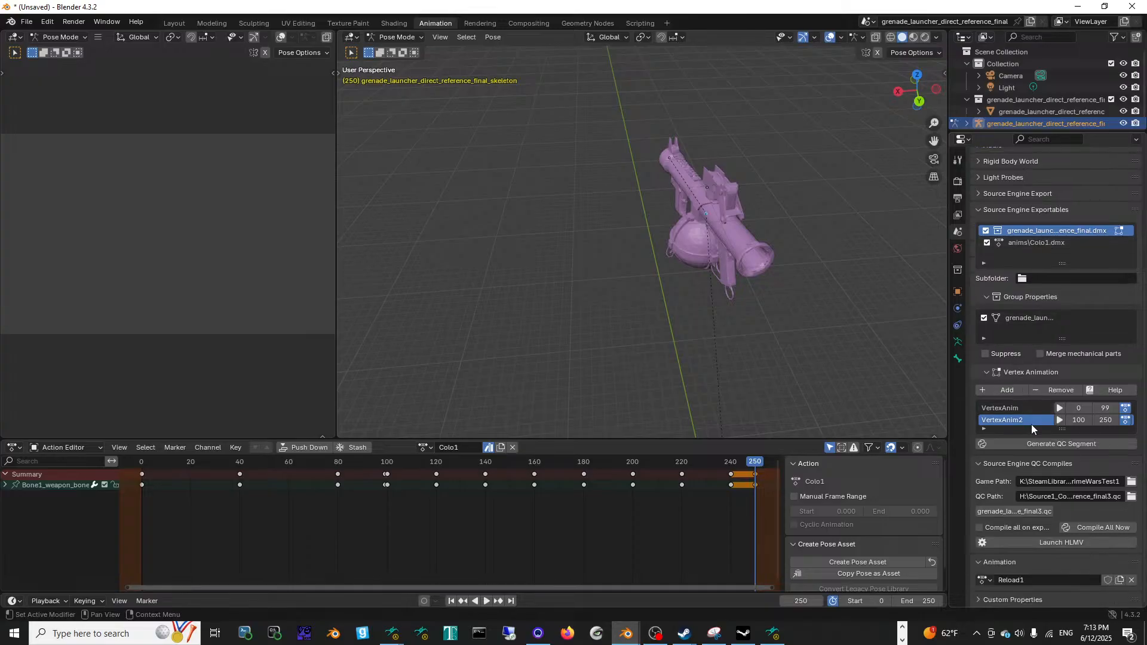
scroll(1035, 438, up, 5)
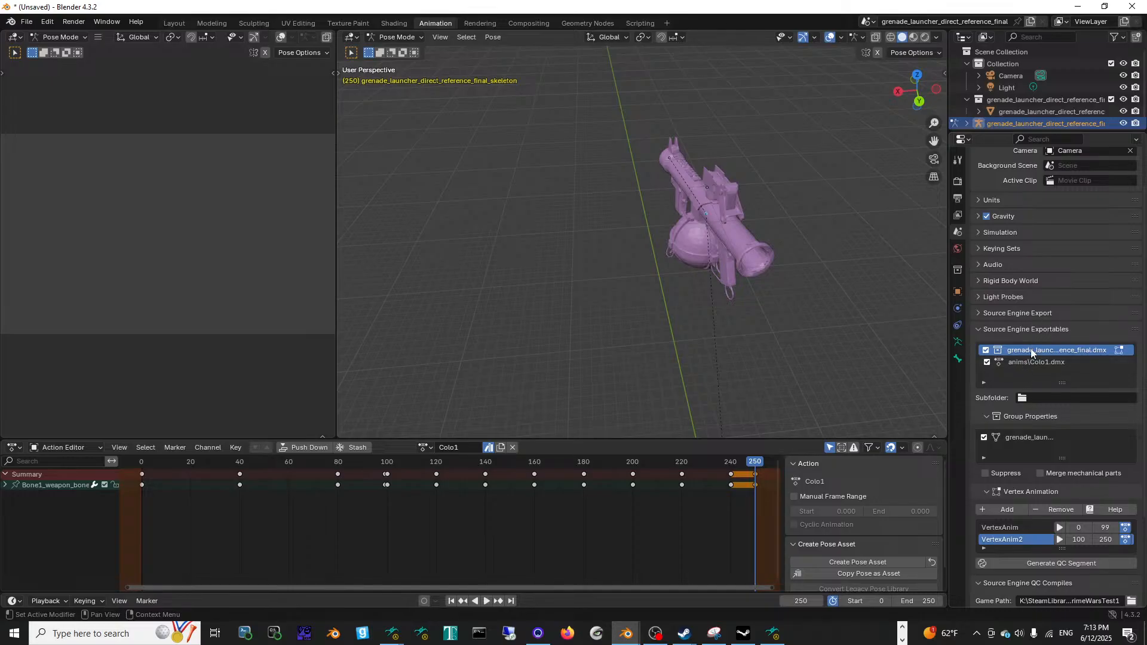
scroll(1031, 349, down, 3)
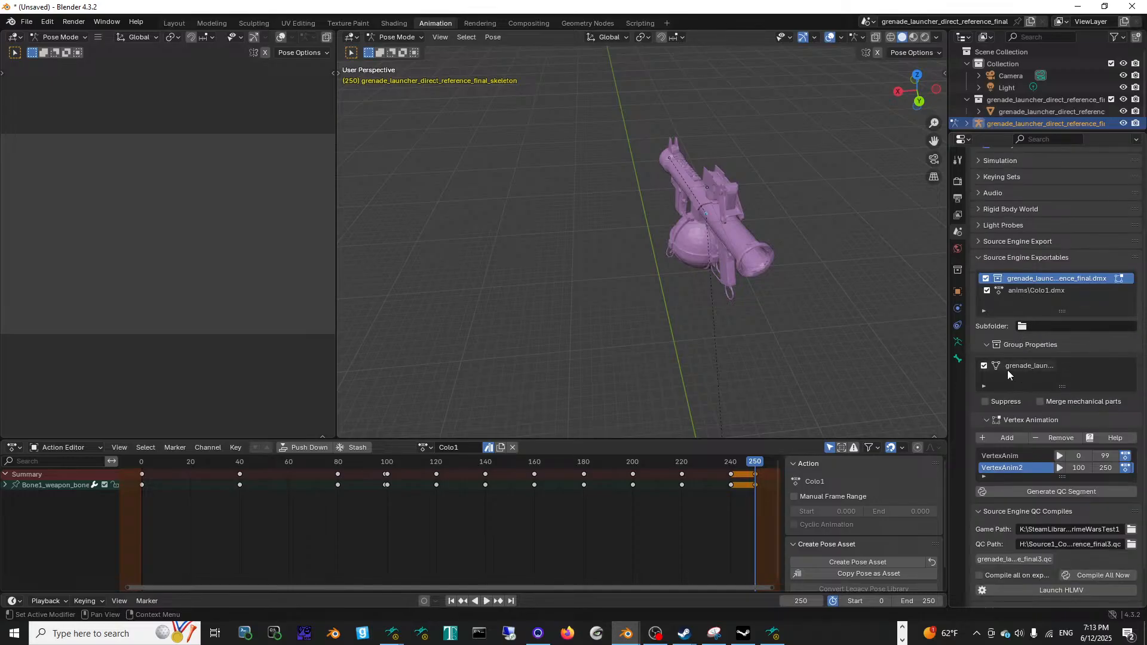
click(985, 387)
click(986, 388)
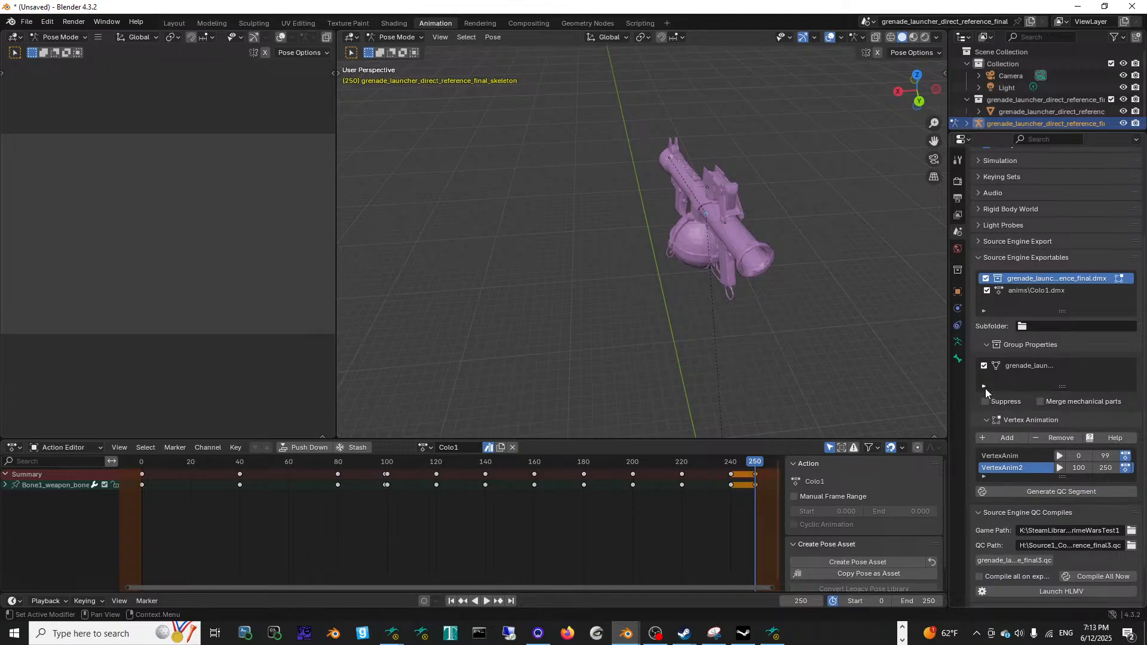
scroll(985, 328, up, 2)
Step: Reveal the Source Engine Export settings and bring up the export choices for the scene
click(993, 289)
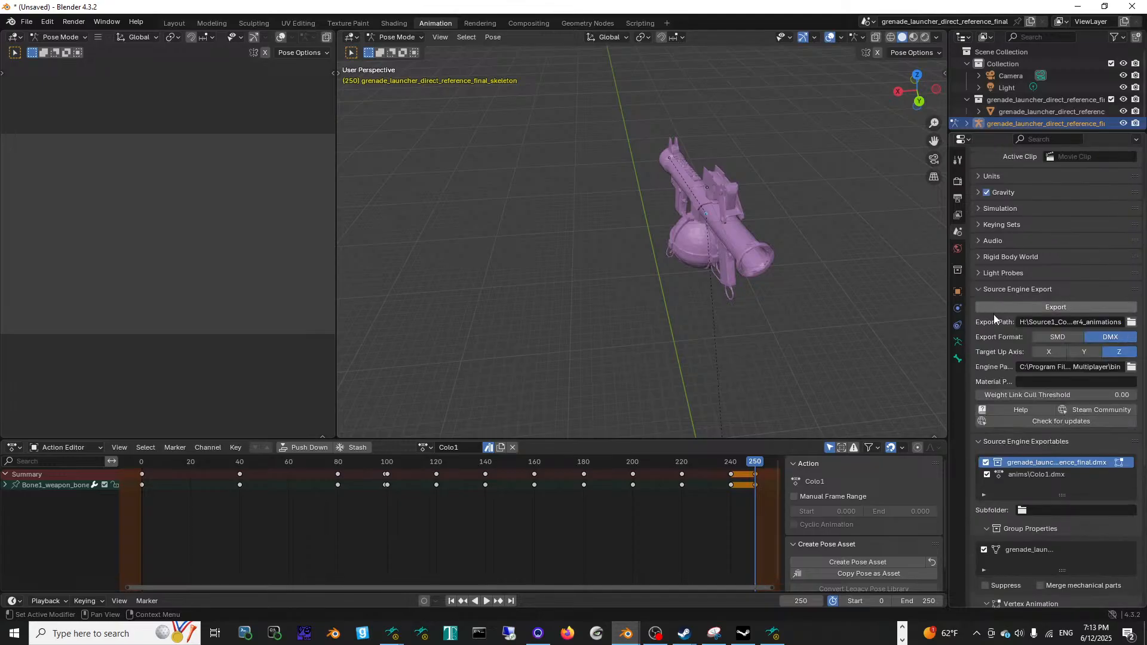
click(1003, 309)
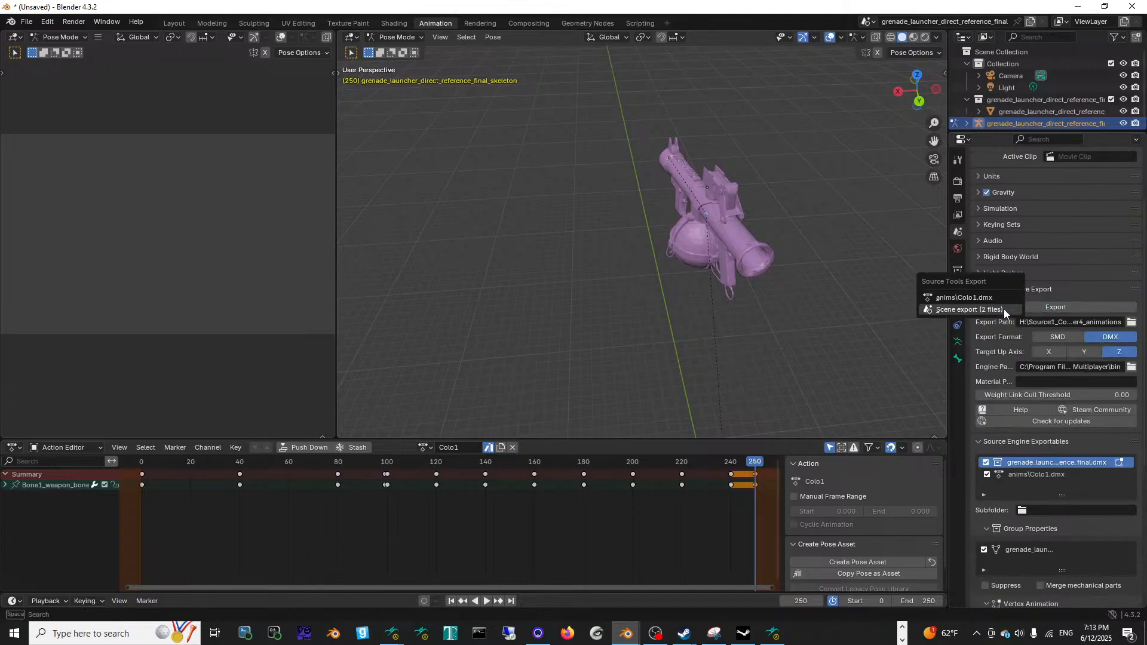
click(1043, 309)
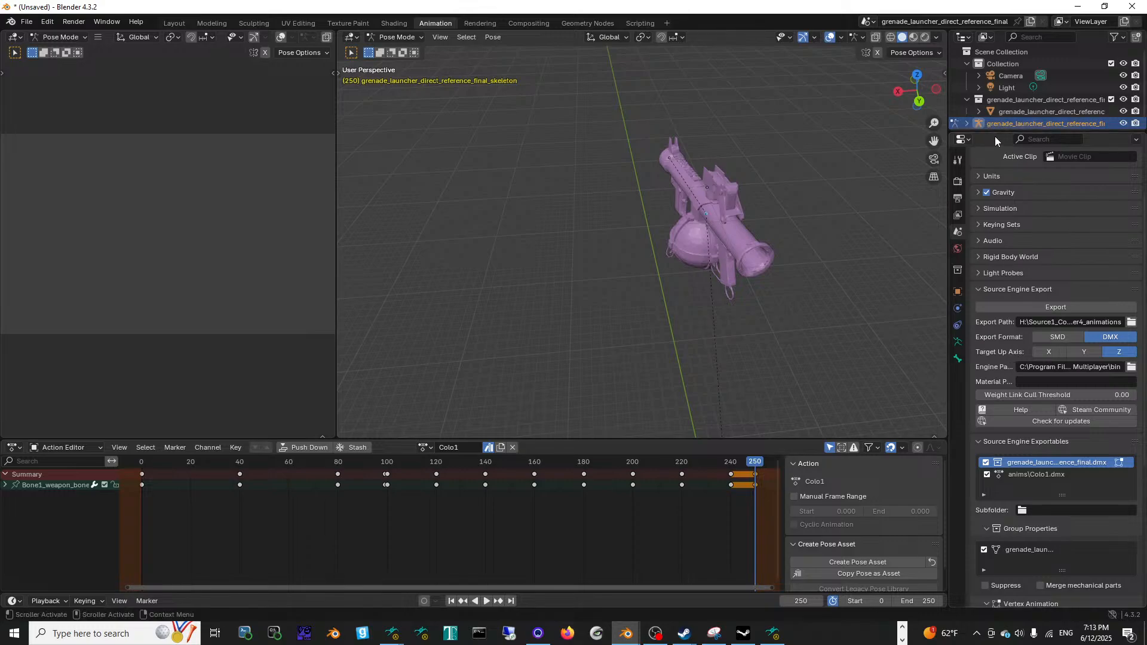
Step: Enlarge the outliner and expand the grenade launcher skeleton and its pose
mouse_move(995, 134)
mouse_down()
mouse_move(994, 181)
mouse_move(996, 156)
mouse_up()
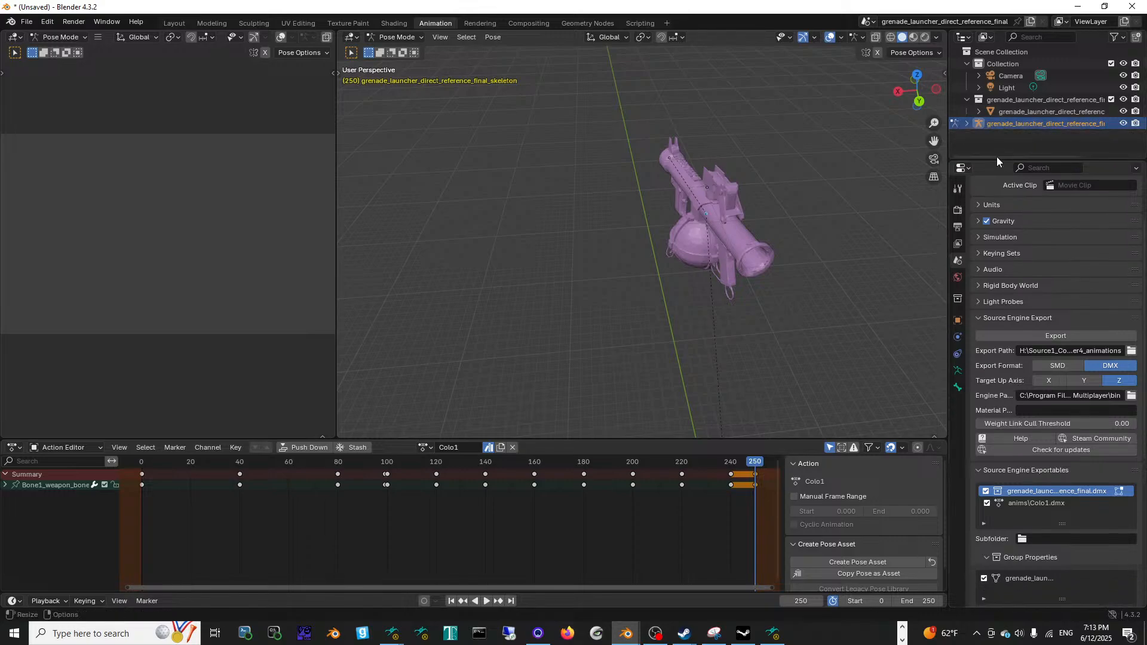
click(967, 124)
scroll(991, 134, down, 2)
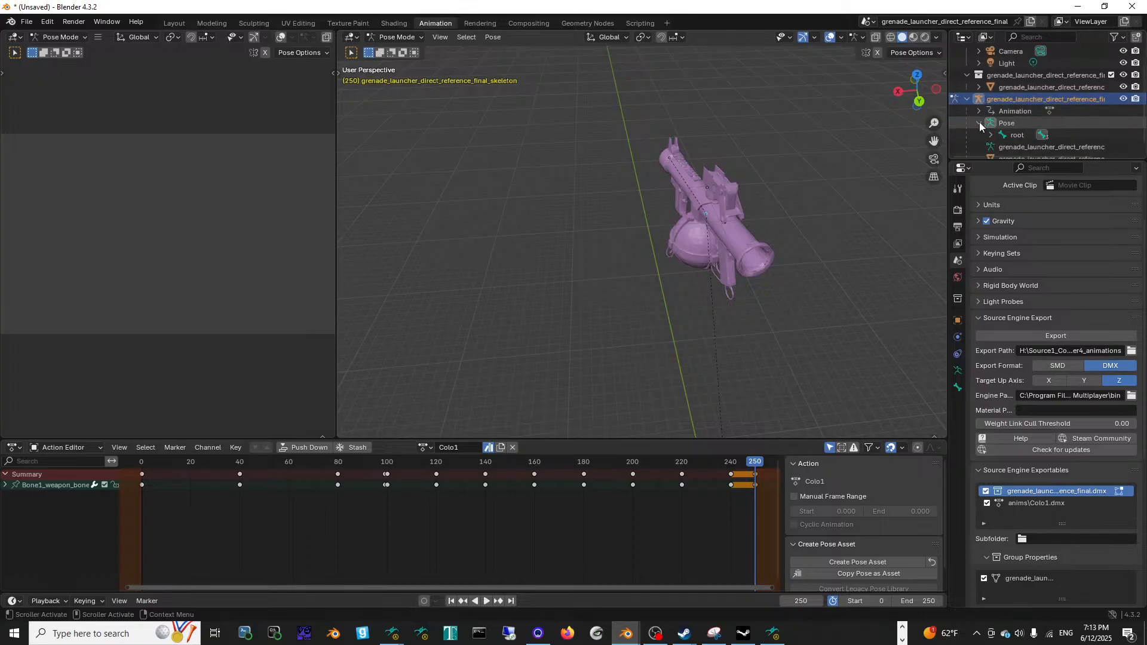
click(979, 124)
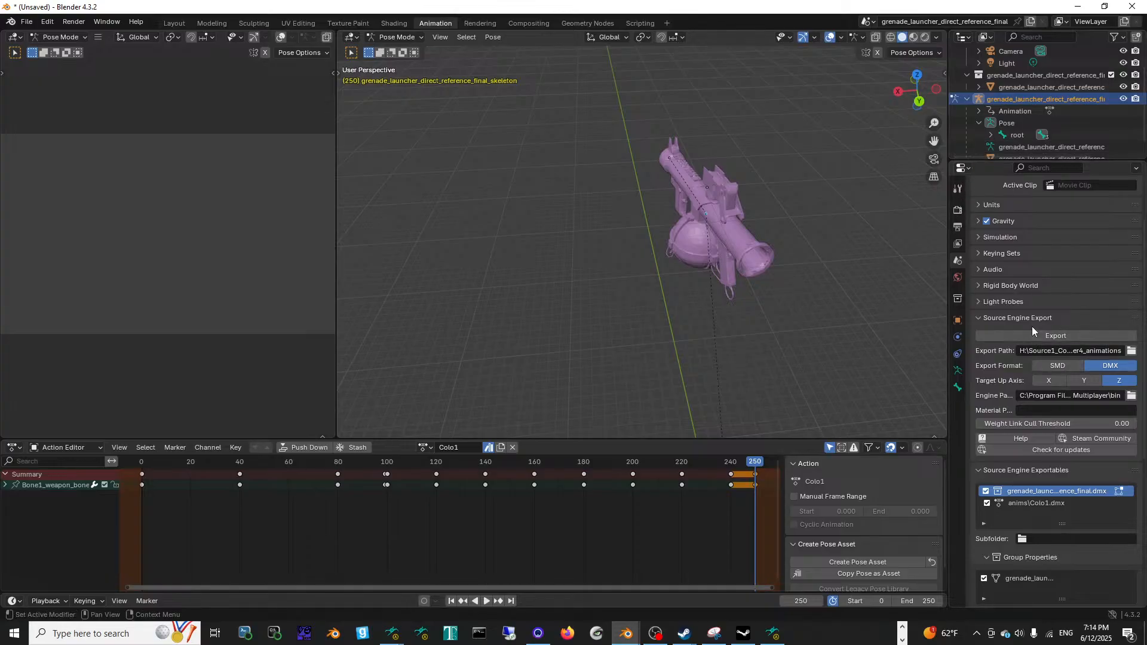
Step: Check the hl2_mod_grenadelauncher4_animations folder in File Explorer, and run the scene export of 2 files from Blender
click(1019, 338)
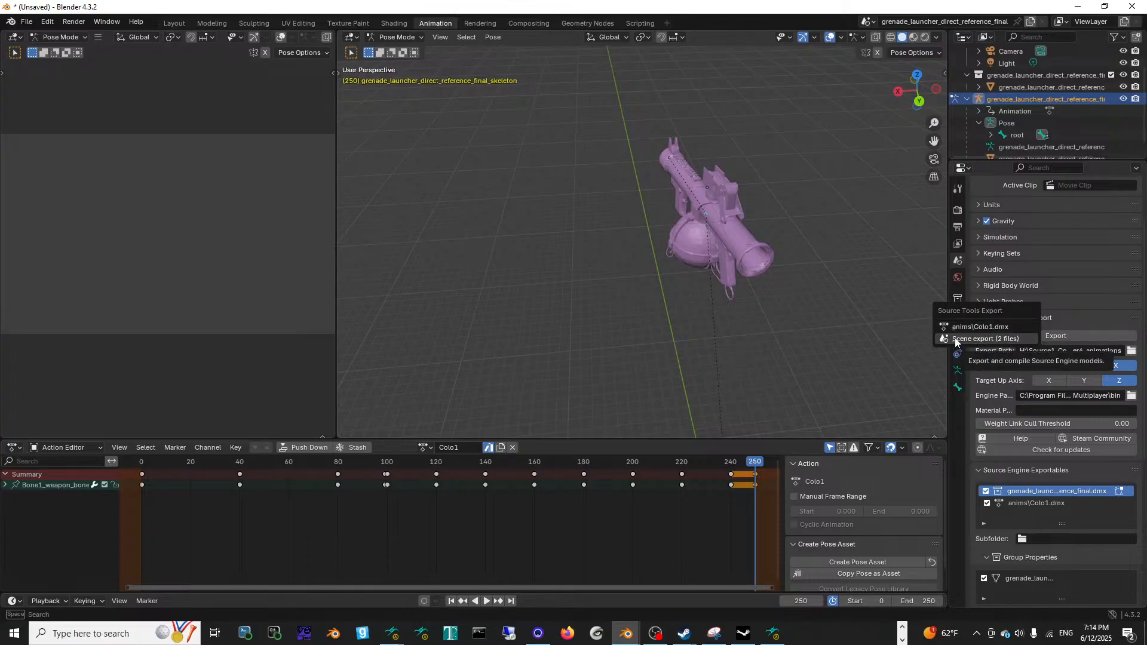
key(alt+Tab)
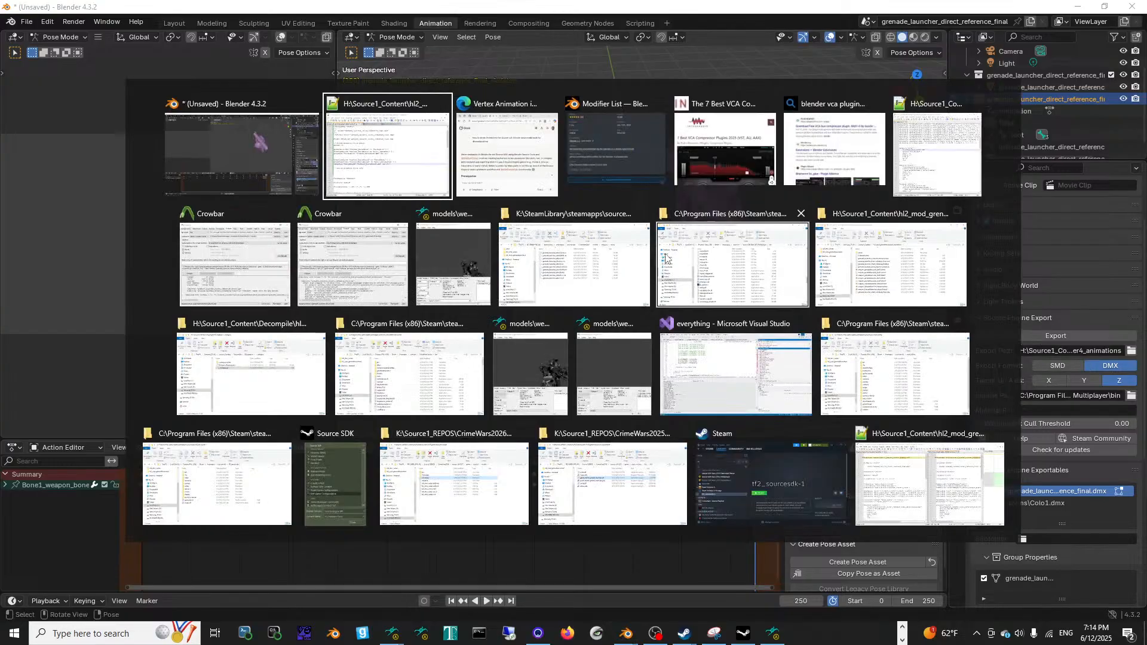
click(881, 265)
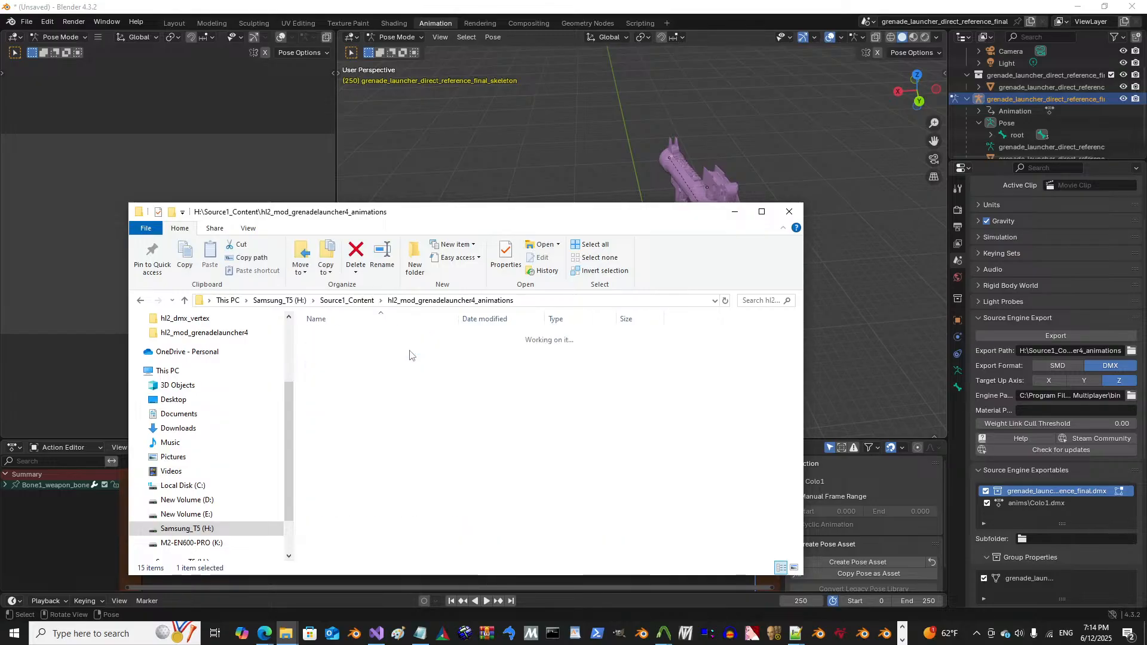
double_click(411, 352)
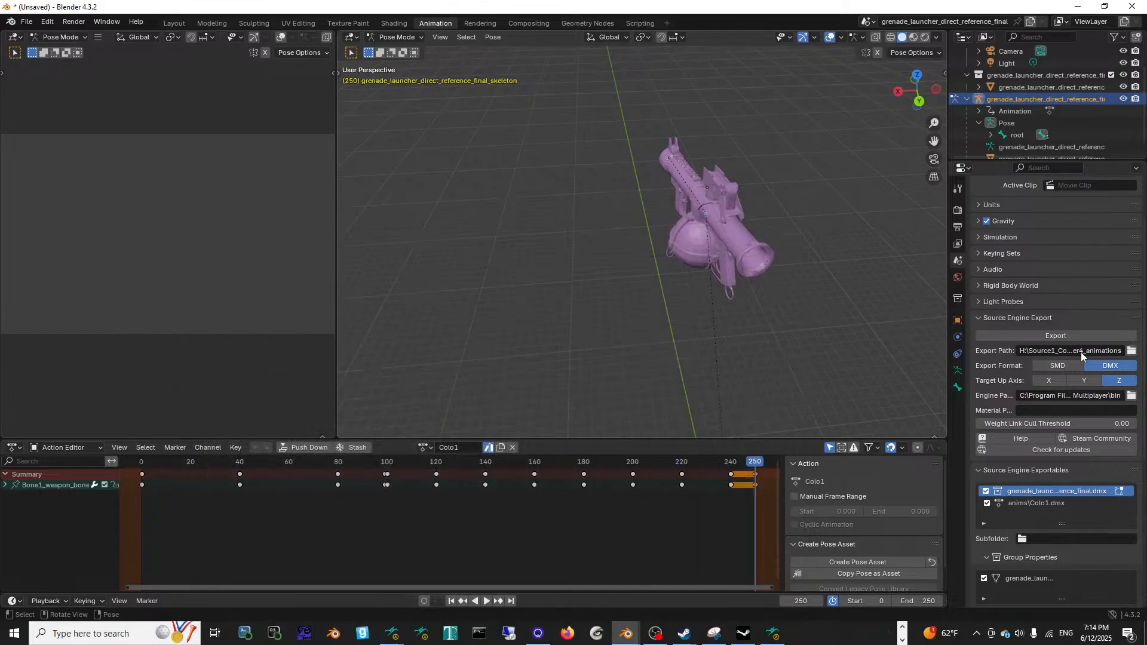
click(1038, 333)
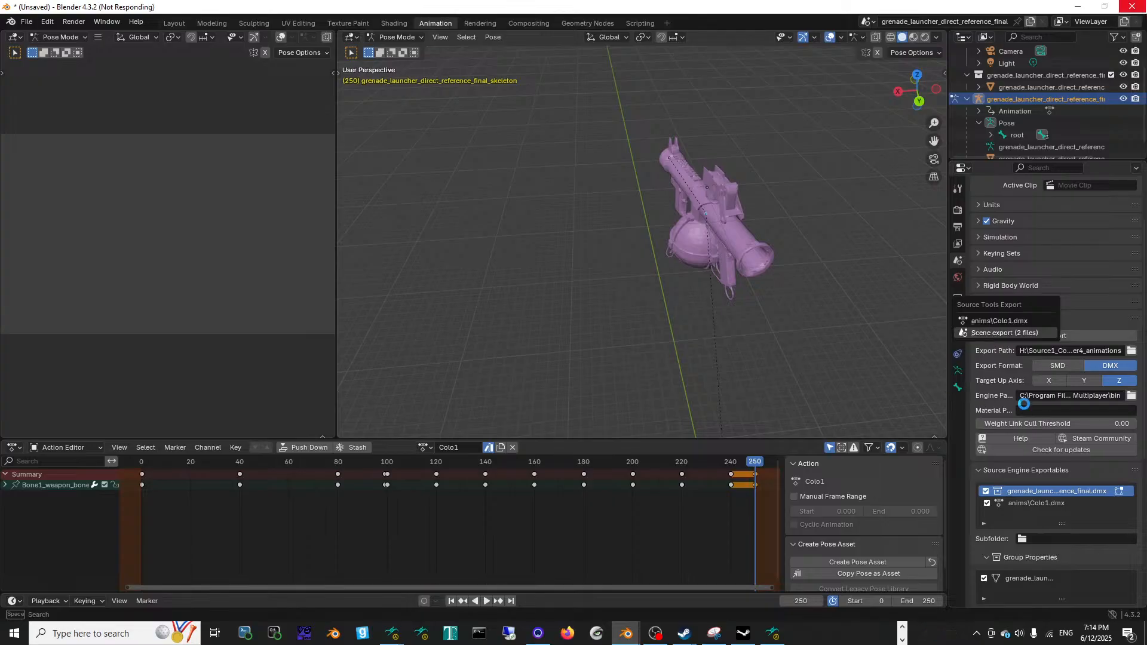
Step: Return to the Grok chat in a maximized browser and read the answer's prerequisites and vertex animation guide
key(alt+Tab)
key(alt+Tab)
key(alt+Tab)
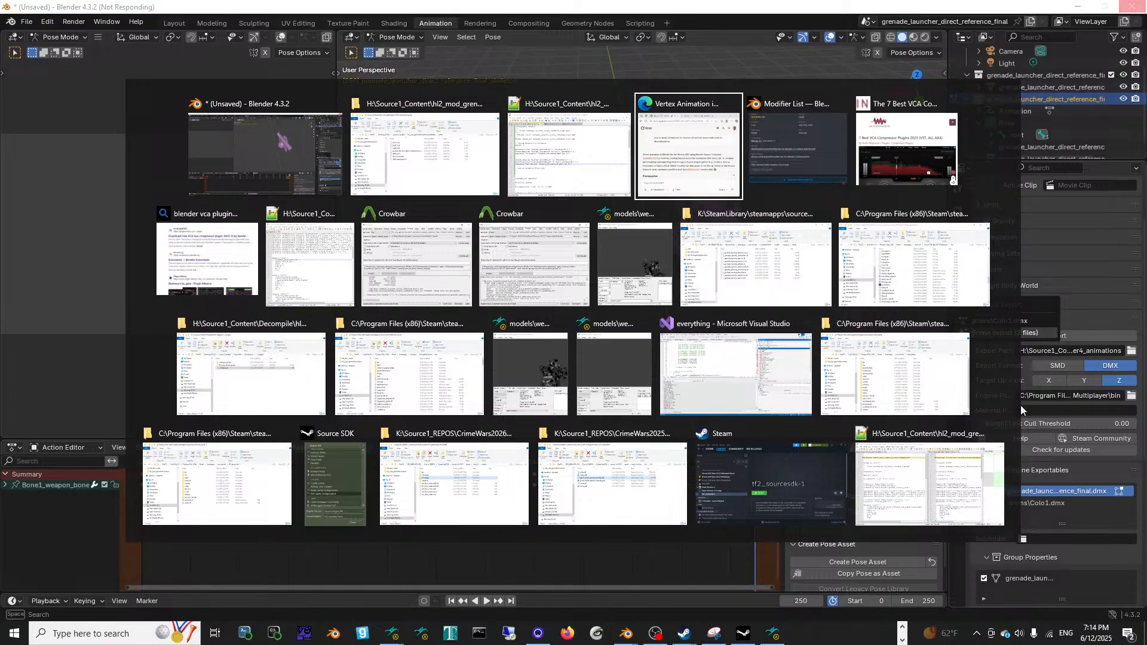
scroll(671, 424, down, 2)
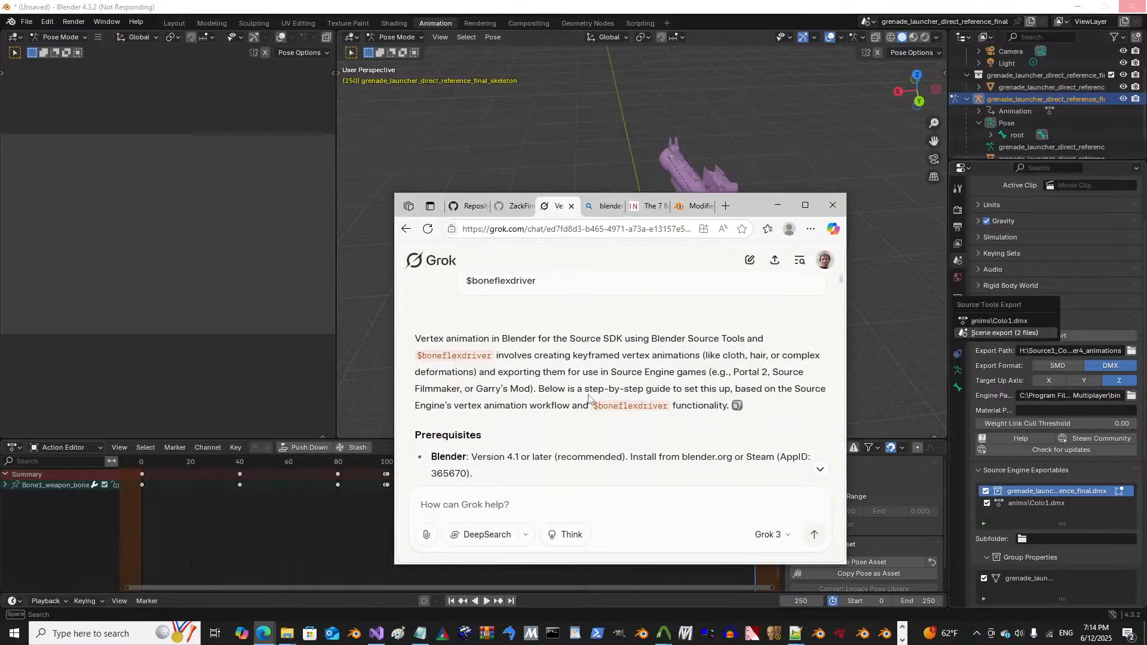
double_click(755, 205)
scroll(628, 343, up, 2)
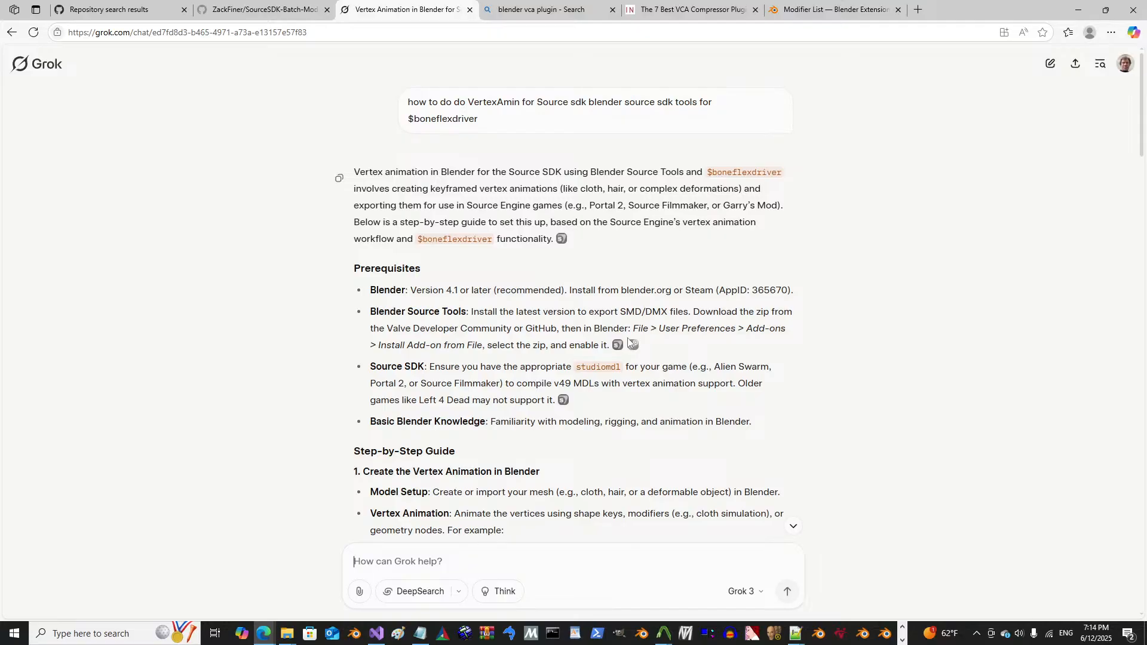
double_click(752, 290)
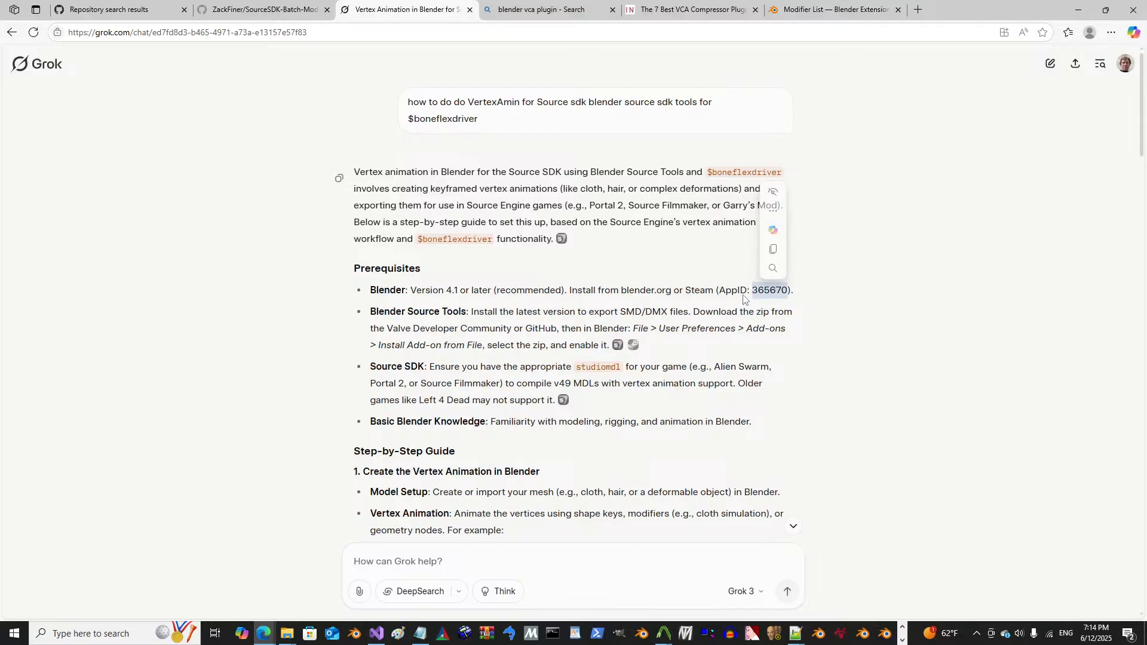
drag(558, 316, 683, 316)
click(664, 324)
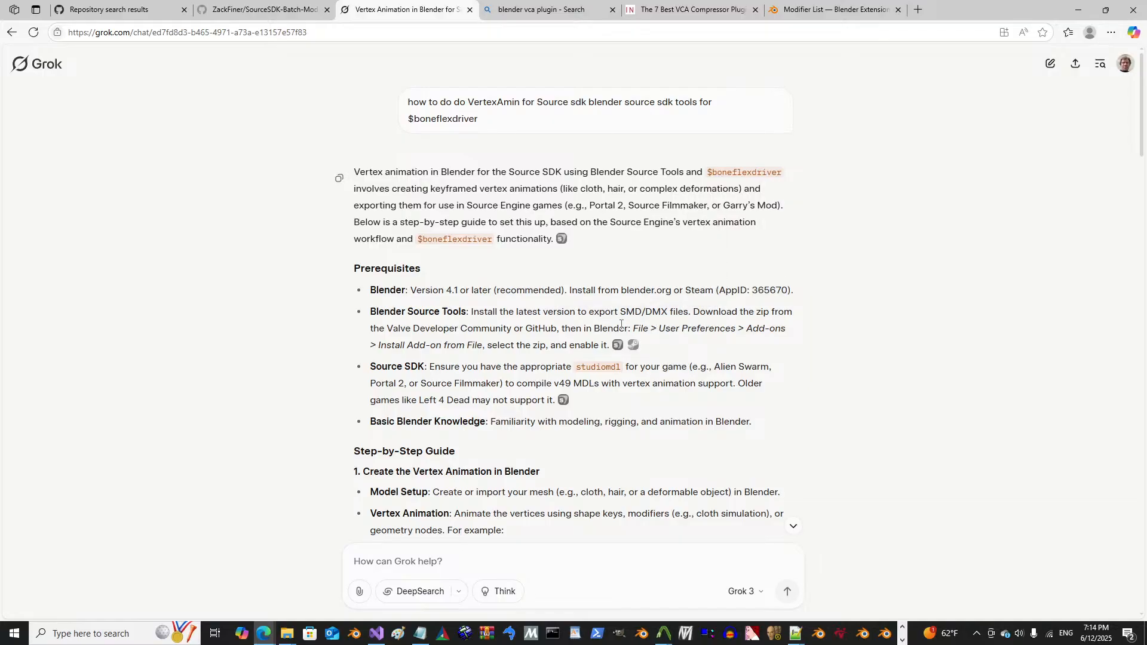
scroll(558, 324, down, 1)
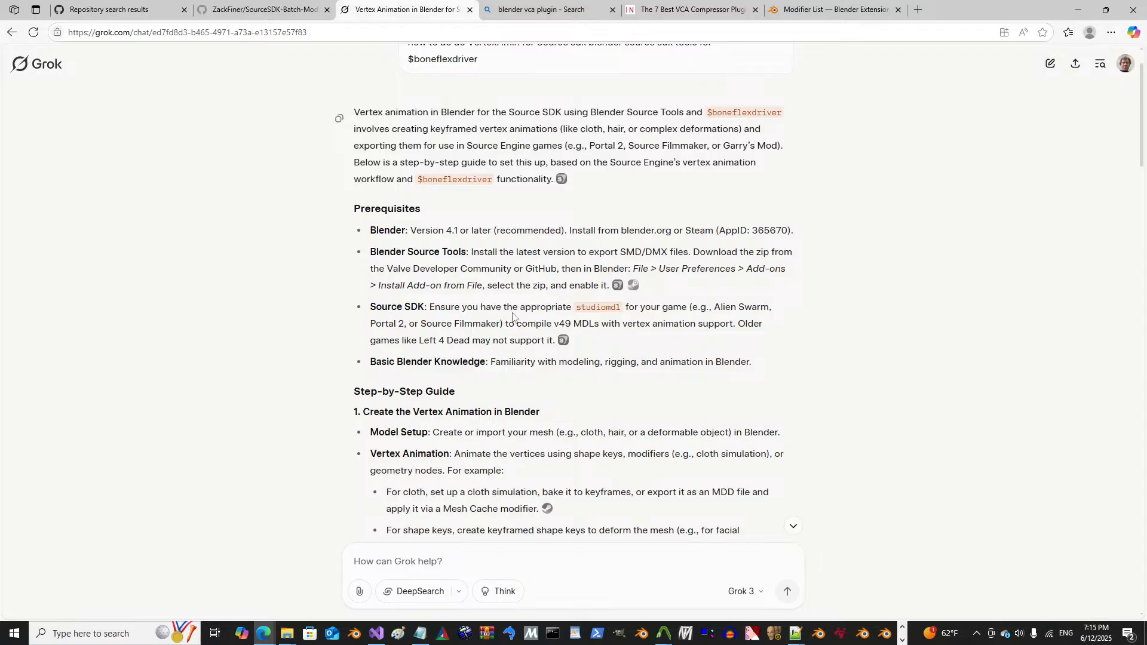
Step: Read Grok's prerequisites and search the web for "v49 MDLs" from the Source SDK requirement
scroll(513, 317, down, 2)
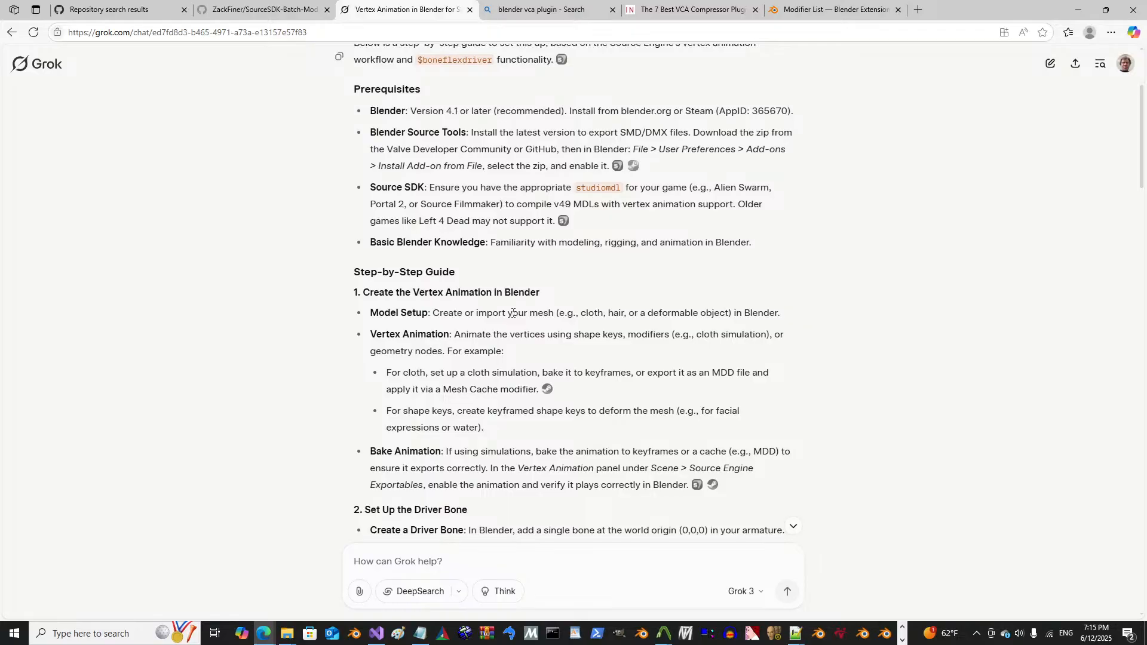
scroll(512, 312, down, 1)
scroll(513, 308, up, 2)
drag(555, 264, 600, 264)
right_click(588, 267)
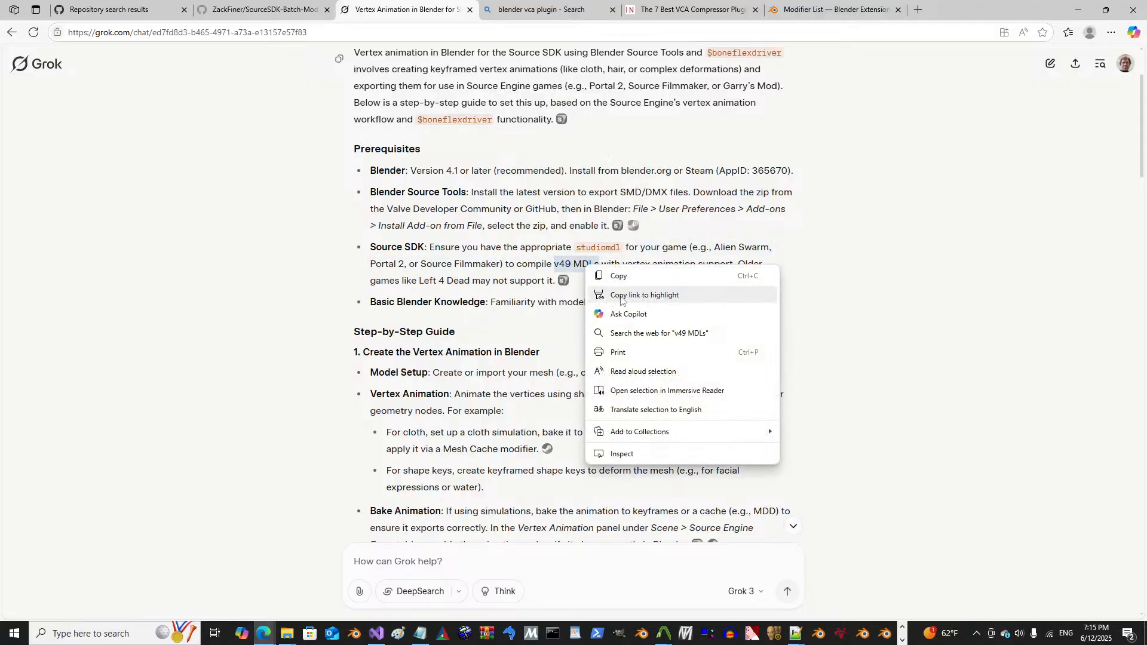
click(635, 334)
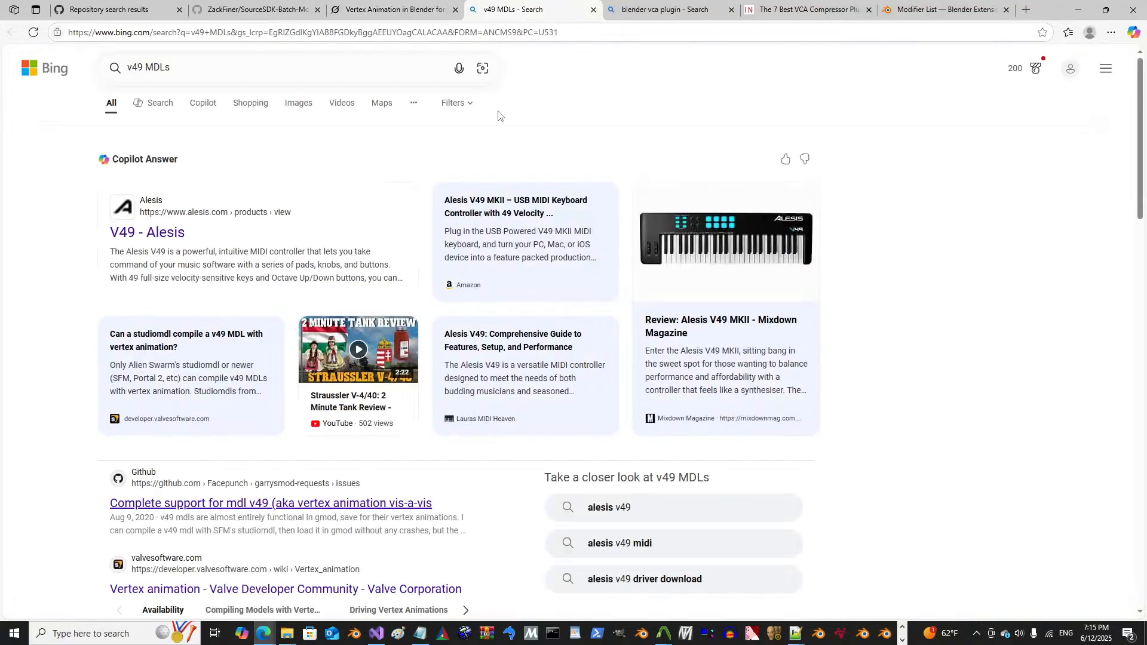
Step: Open Grok in a new tab and draft the question "how to add to source sdk 2013 multiplayer"
click(1025, 11)
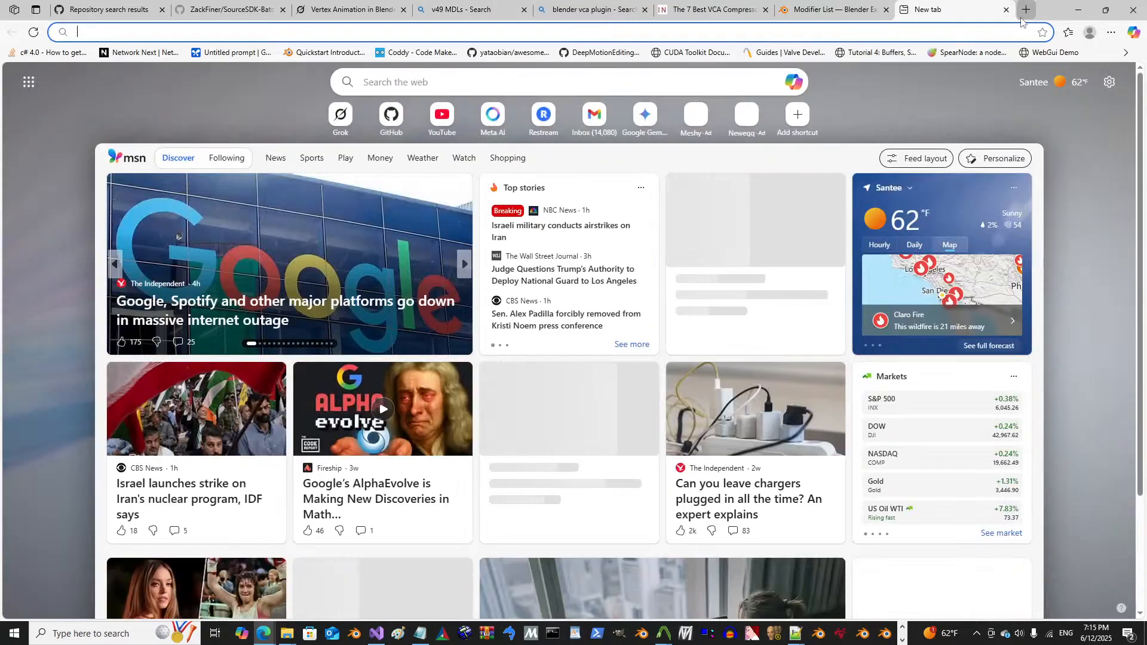
text(grok)
key(Return)
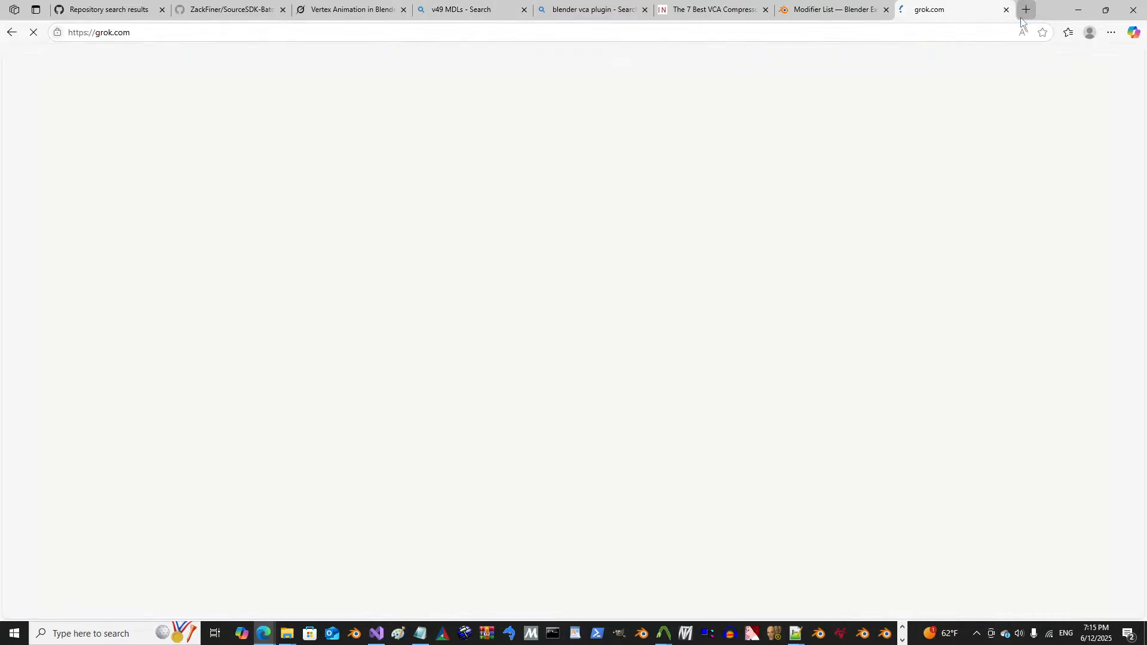
text(how to add )
text(to source sdk)
text(2)
text(2013 )
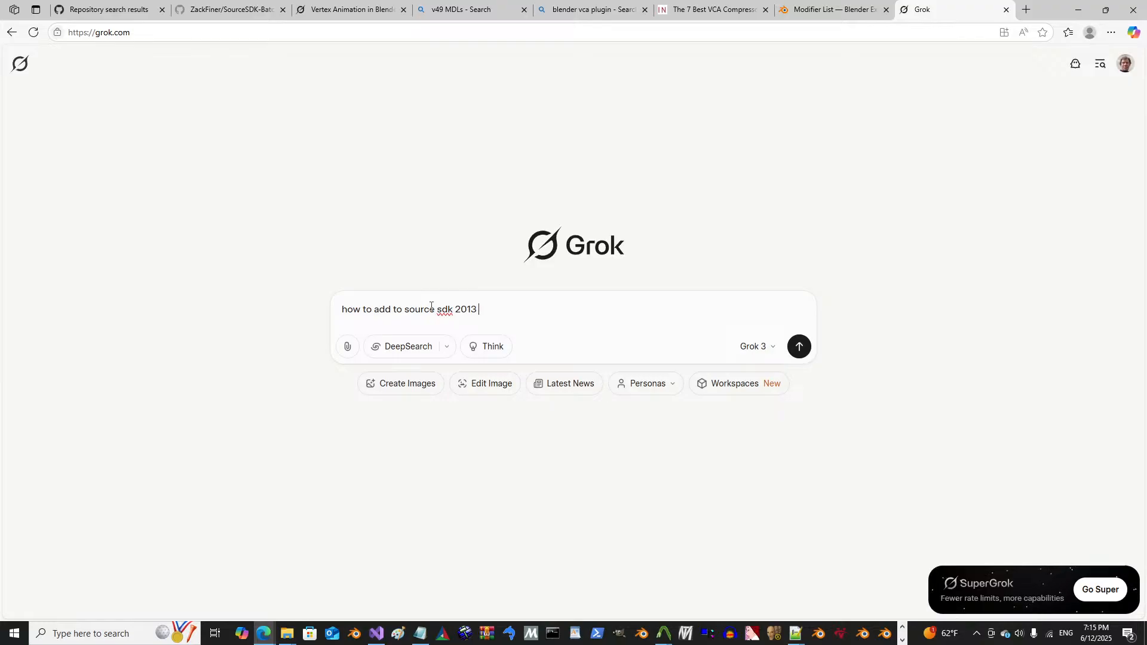
text(multiplayer)
Step: Copy "v49 MDLs with vertex animation support" from the earlier Grok answer, append it to the drafted question and submit it
click(460, 10)
click(346, 10)
click(544, 267)
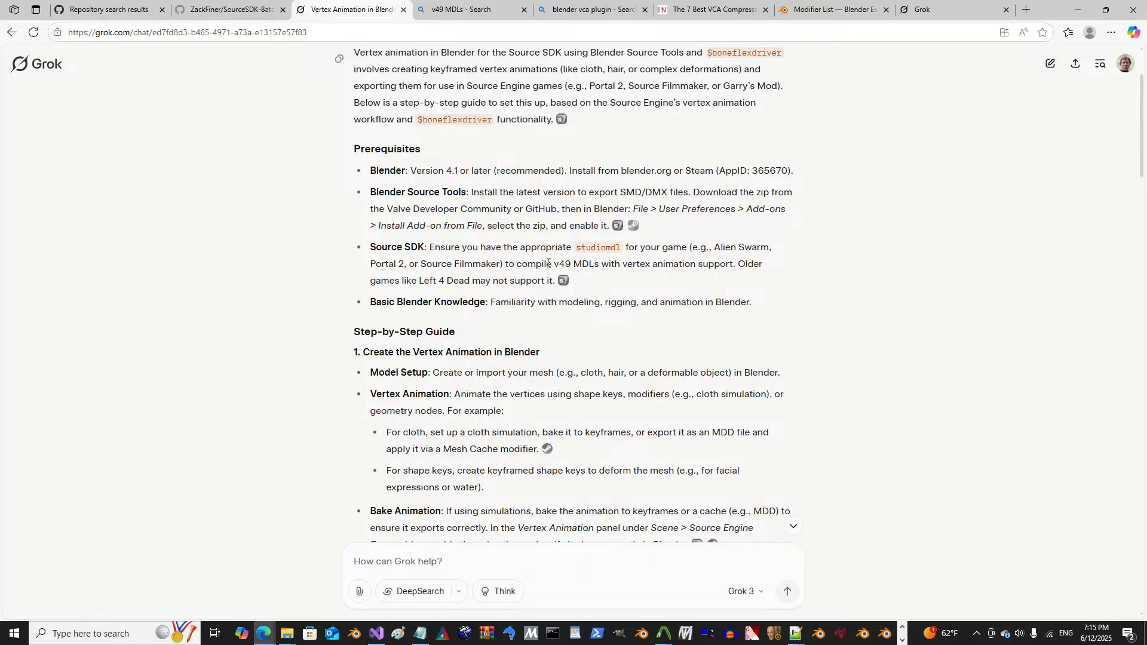
drag(555, 263, 735, 264)
key(ctrl+c)
click(977, 8)
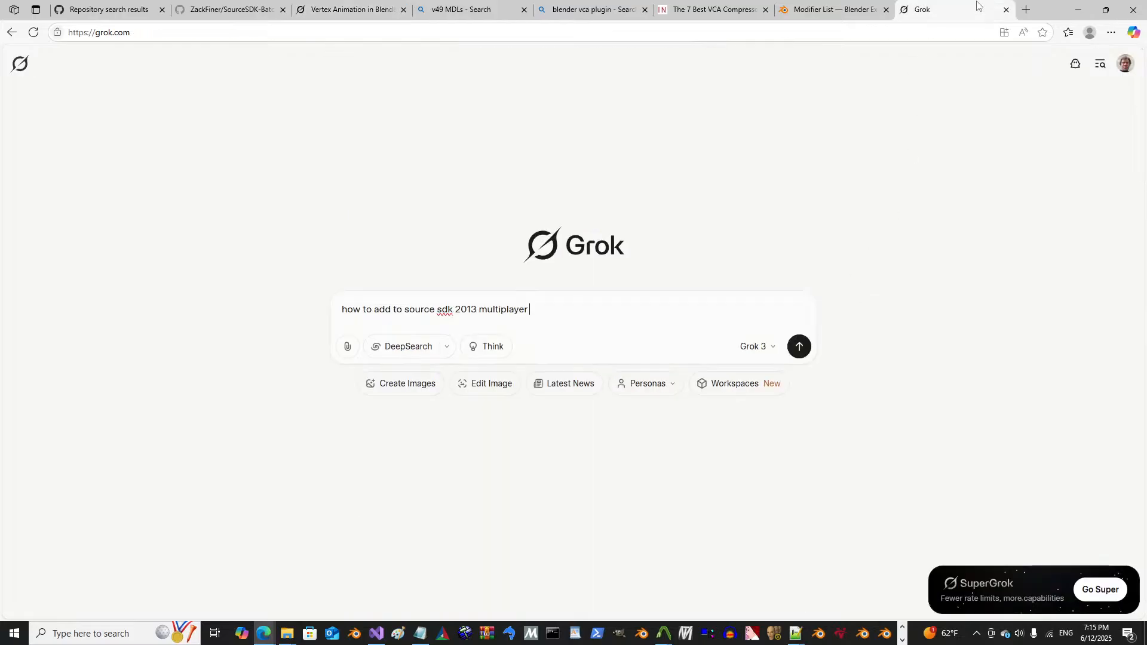
key(ctrl+v)
key(Return)
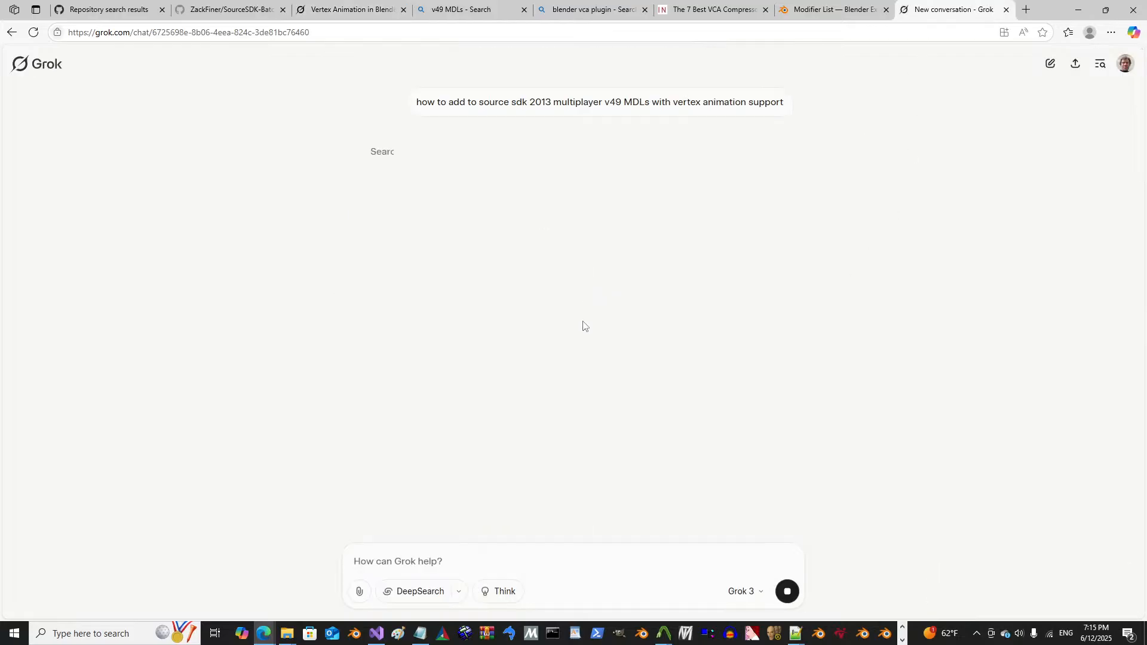
Step: Read the earlier Grok guide through the driver bone section and open the Valve wiki source cited for Bake Animation
click(357, 10)
click(469, 345)
scroll(469, 345, down, 2)
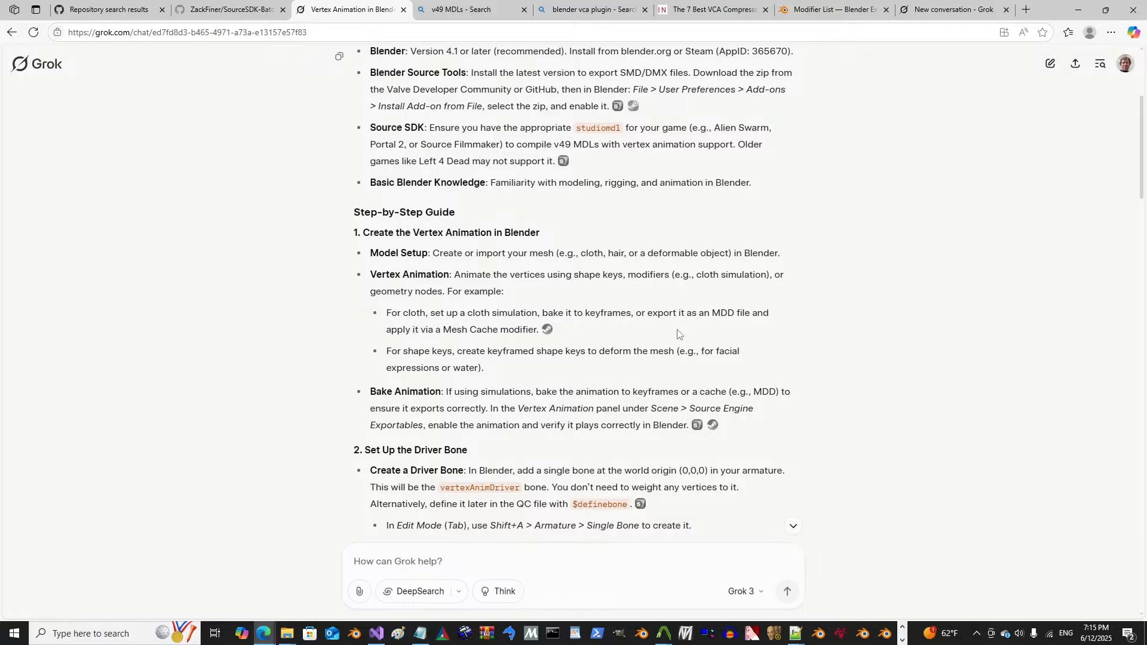
scroll(678, 335, down, 3)
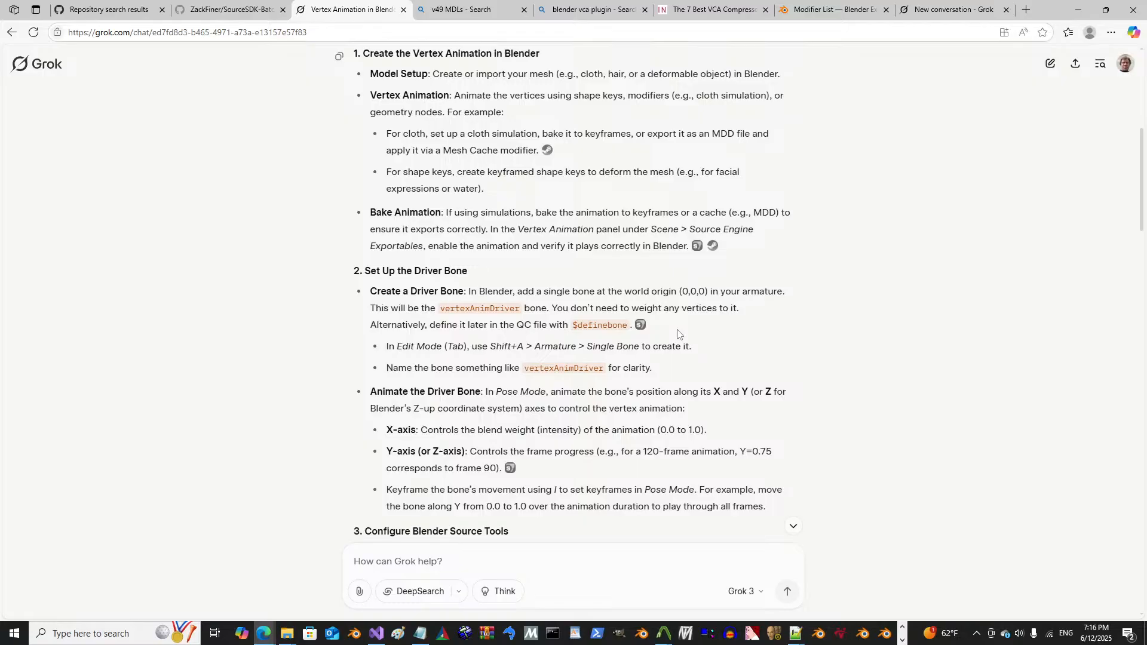
right_click(697, 245)
click(754, 256)
key(ctrl+Tab)
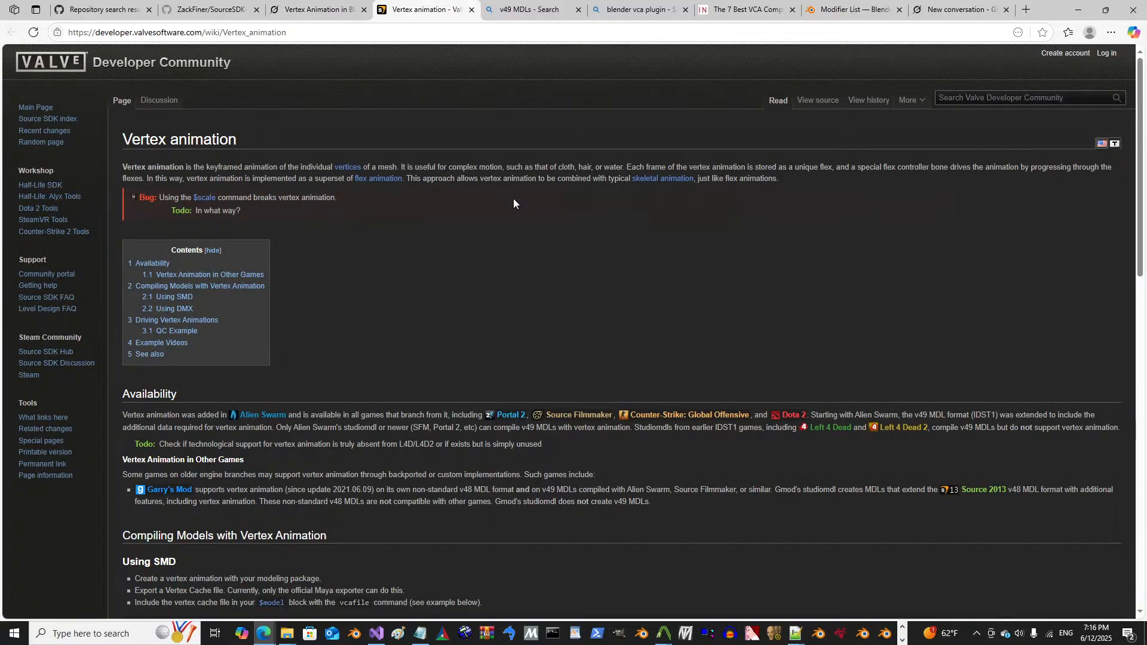
Step: Read the Vertex animation wiki page down to the QC Example, examining its "multi_my_vertex_animation" name and the commented DMX $model line
scroll(513, 199, down, 3)
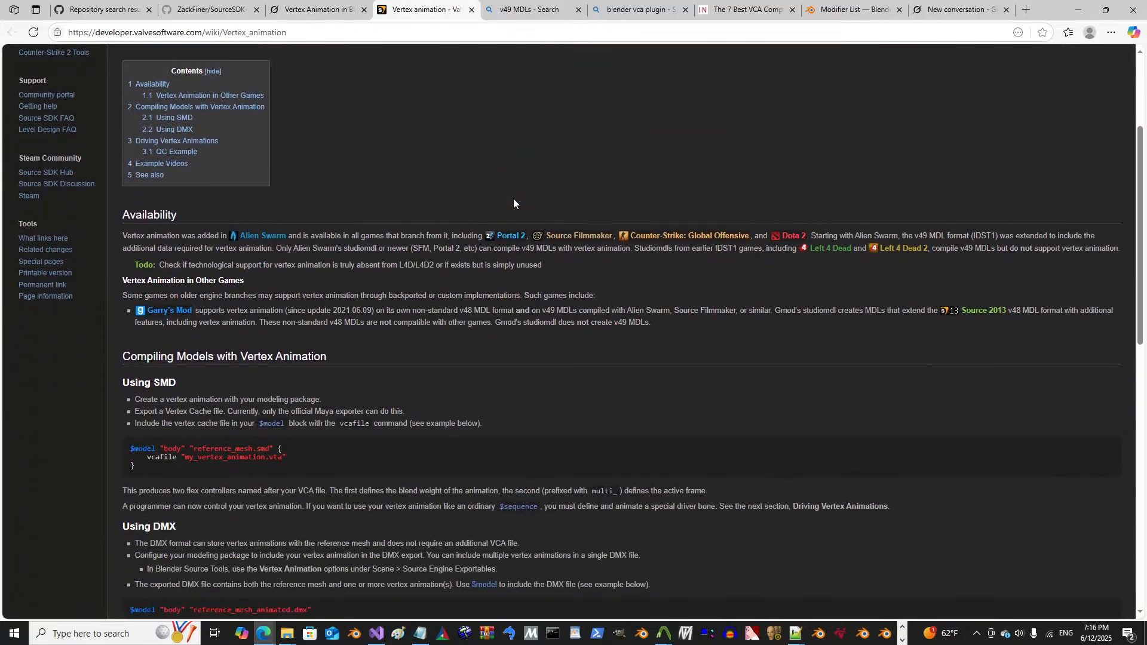
scroll(514, 199, down, 3)
scroll(435, 272, down, 3)
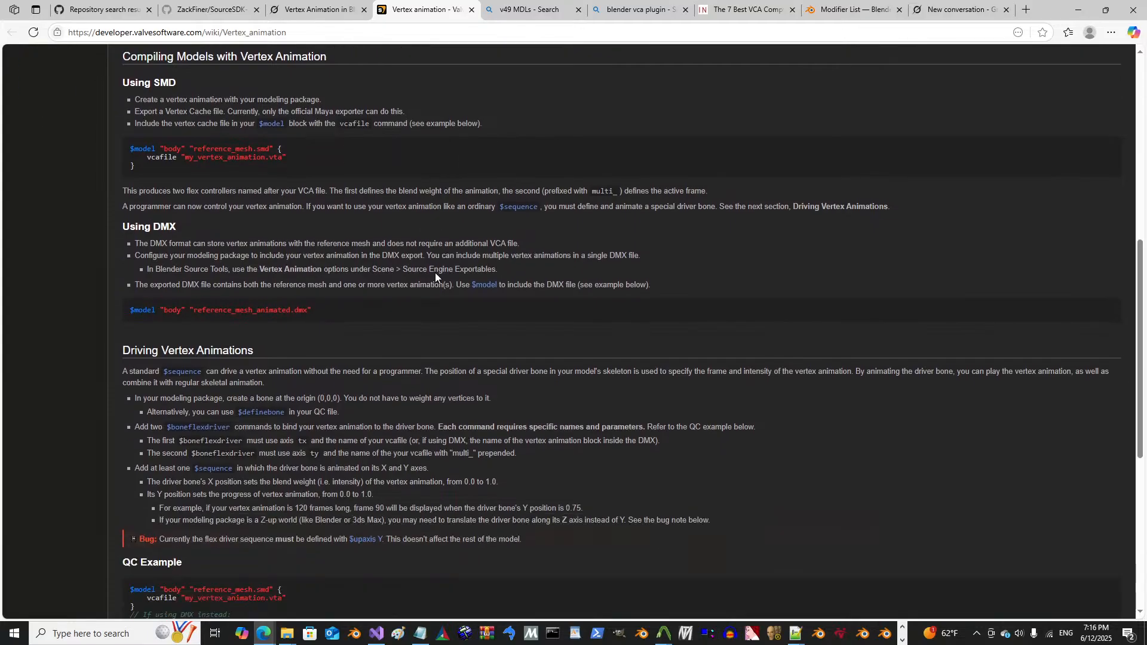
scroll(435, 272, down, 3)
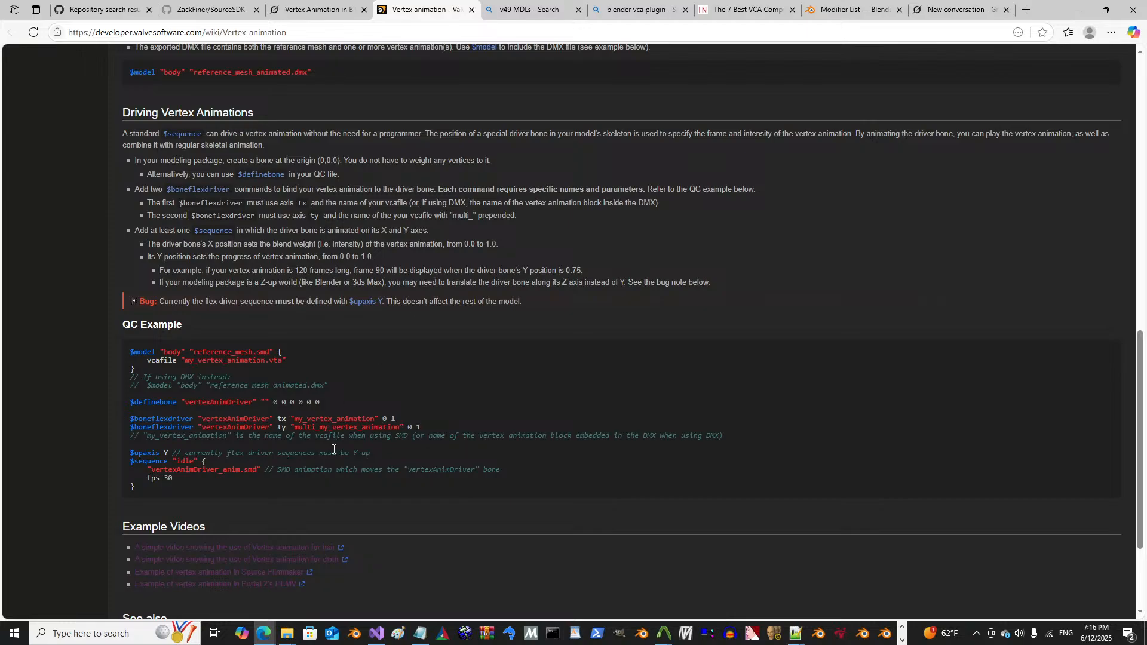
drag(433, 437, 371, 429)
click(362, 429)
double_click(362, 429)
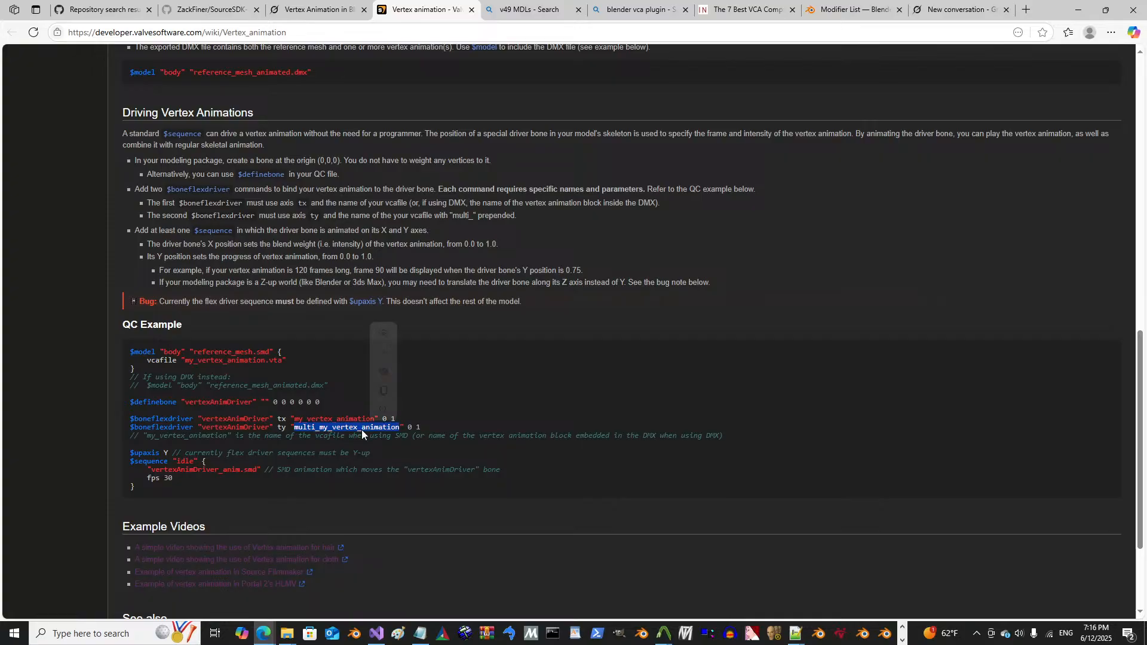
click(362, 430)
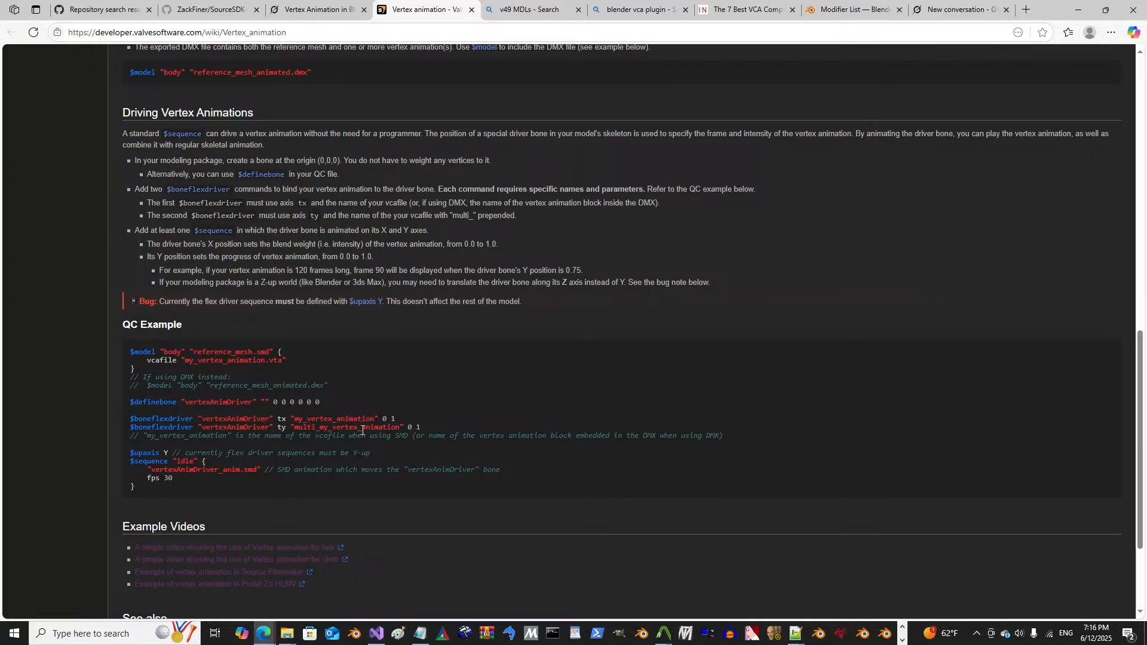
double_click(362, 429)
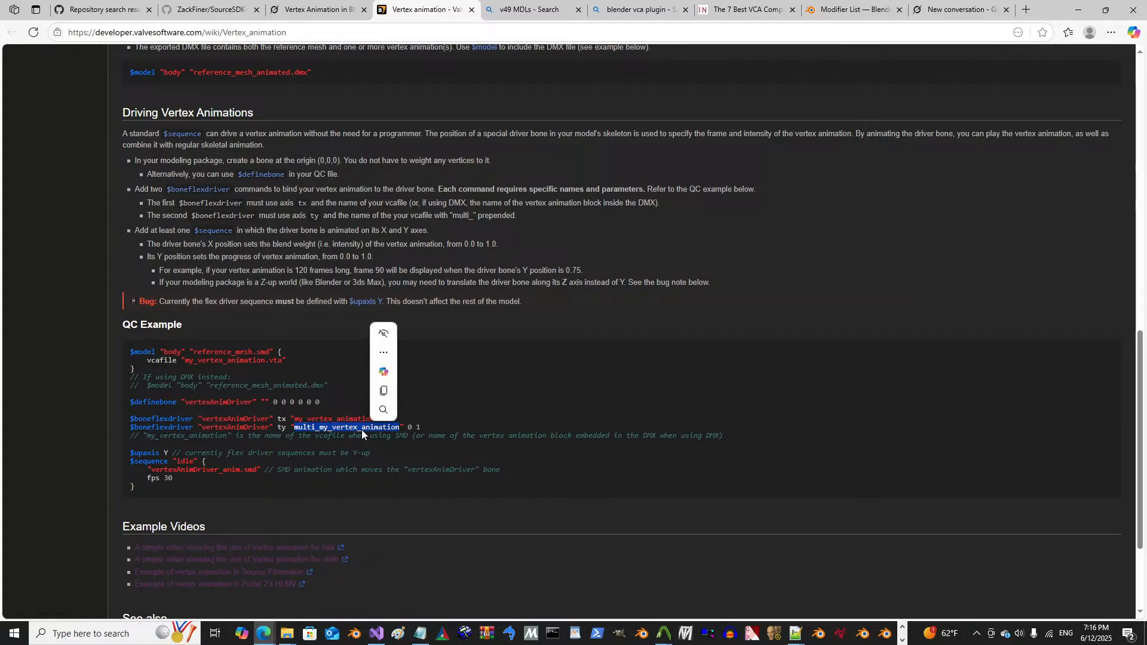
click(277, 402)
drag(231, 386, 294, 383)
click(290, 382)
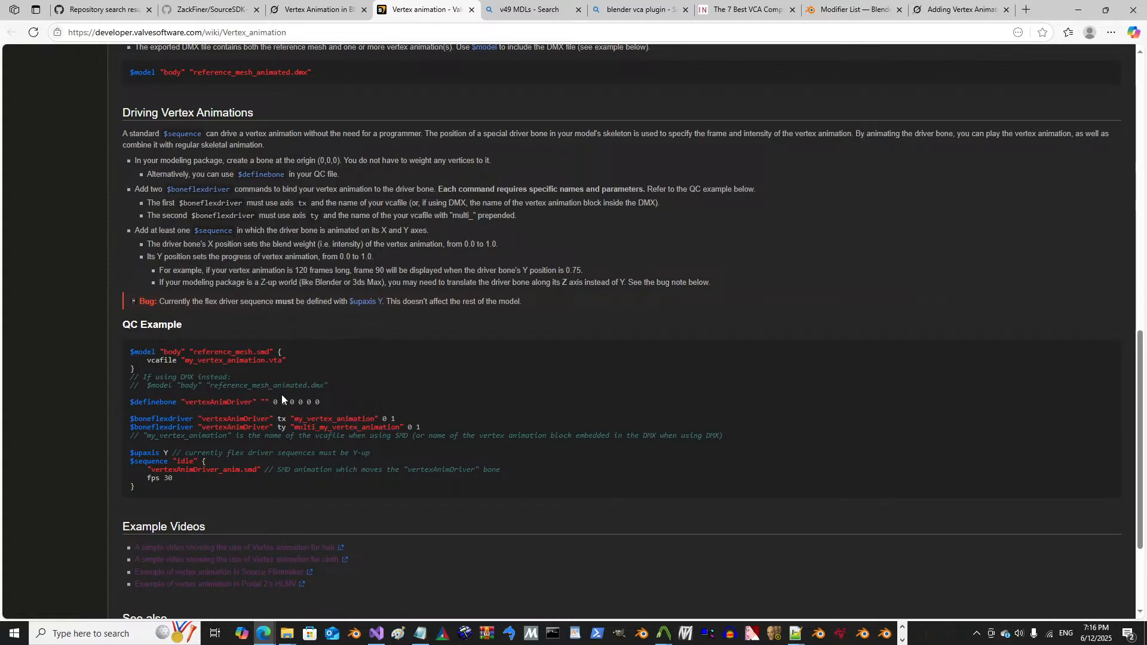
Step: Examine the QC Example's $boneflexdriver lines, vertexAnimDriver_anim.smd reference and the $upaxis Y and $sequence "idle" block
drag(248, 426, 320, 420)
click(302, 430)
double_click(302, 430)
click(302, 429)
double_click(228, 470)
drag(278, 470, 388, 467)
click(378, 472)
click(388, 466)
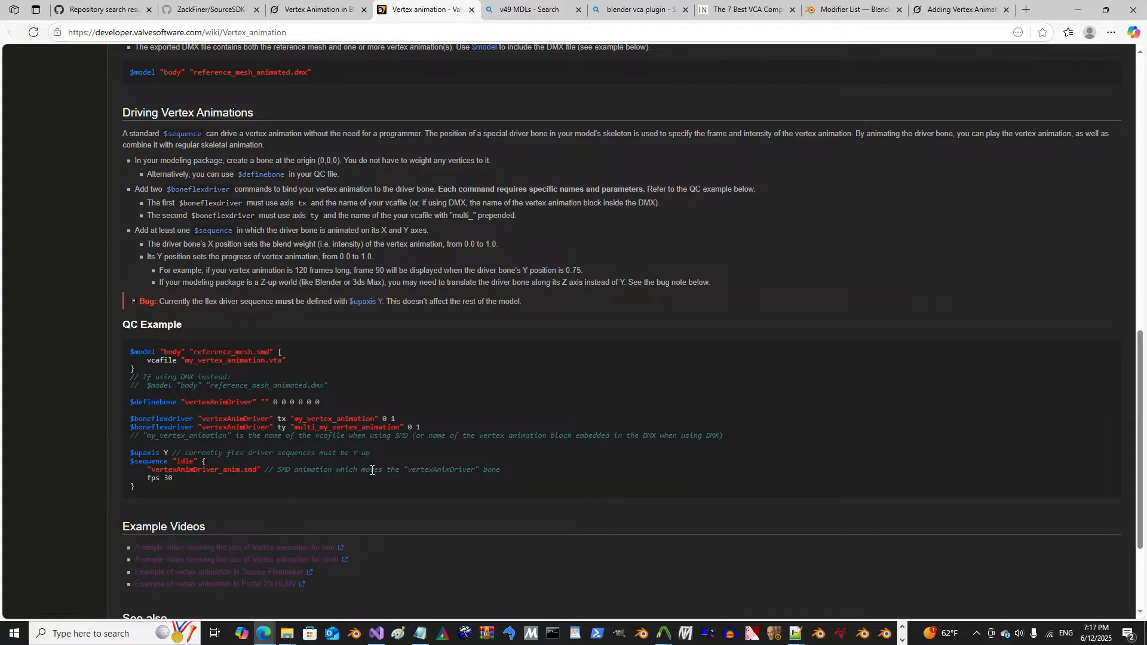
drag(177, 478, 112, 457)
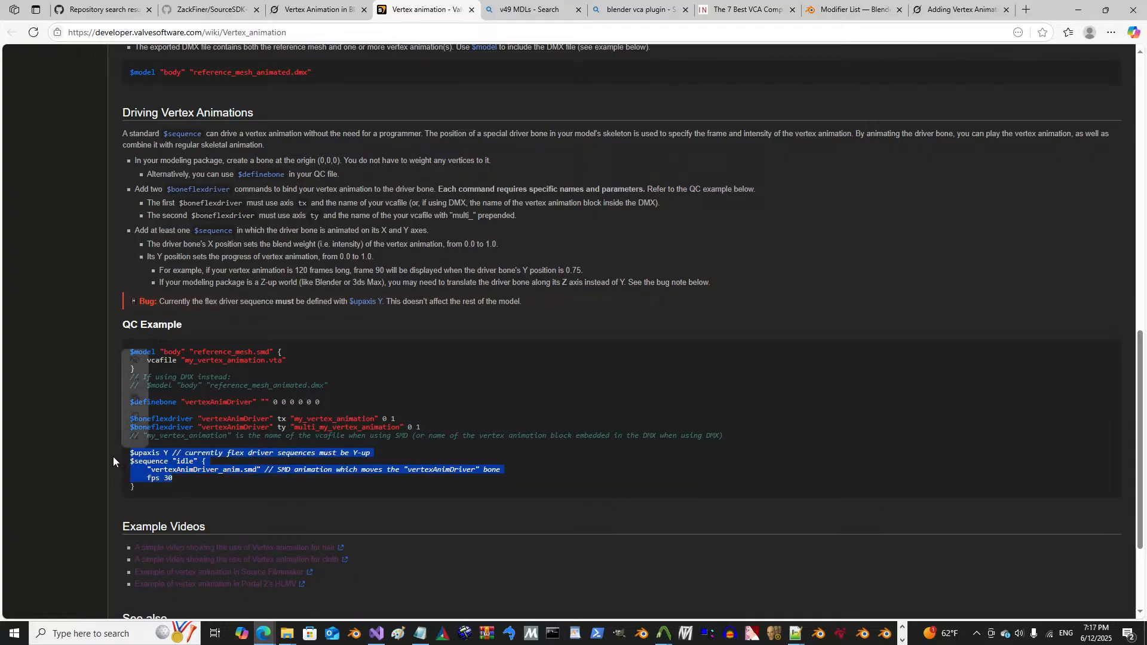
click(149, 479)
drag(164, 494, 130, 458)
click(160, 486)
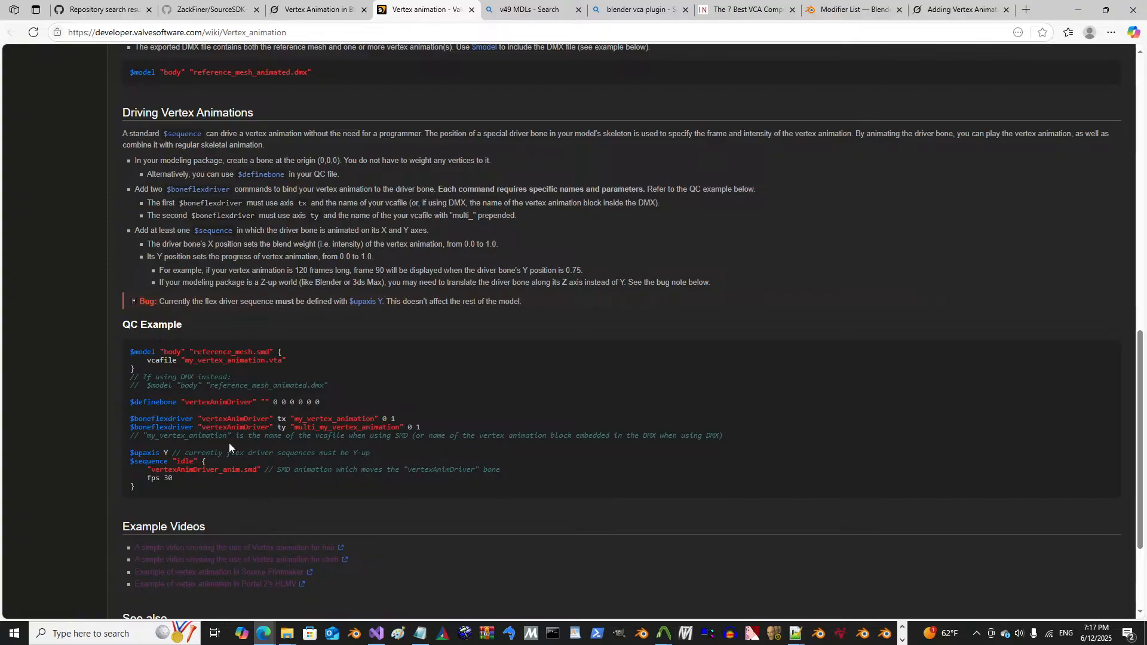
Step: Re-examine the tx and ty axis parameters of the two $boneflexdriver lines in the QC Example
drag(248, 436, 309, 442)
click(310, 442)
drag(278, 421, 319, 428)
click(287, 422)
click(275, 432)
click(299, 432)
click(317, 427)
Step: Check the wiki page's closing links and view the example video of vertex animation in Portal 2's HLMV
scroll(312, 292, down, 3)
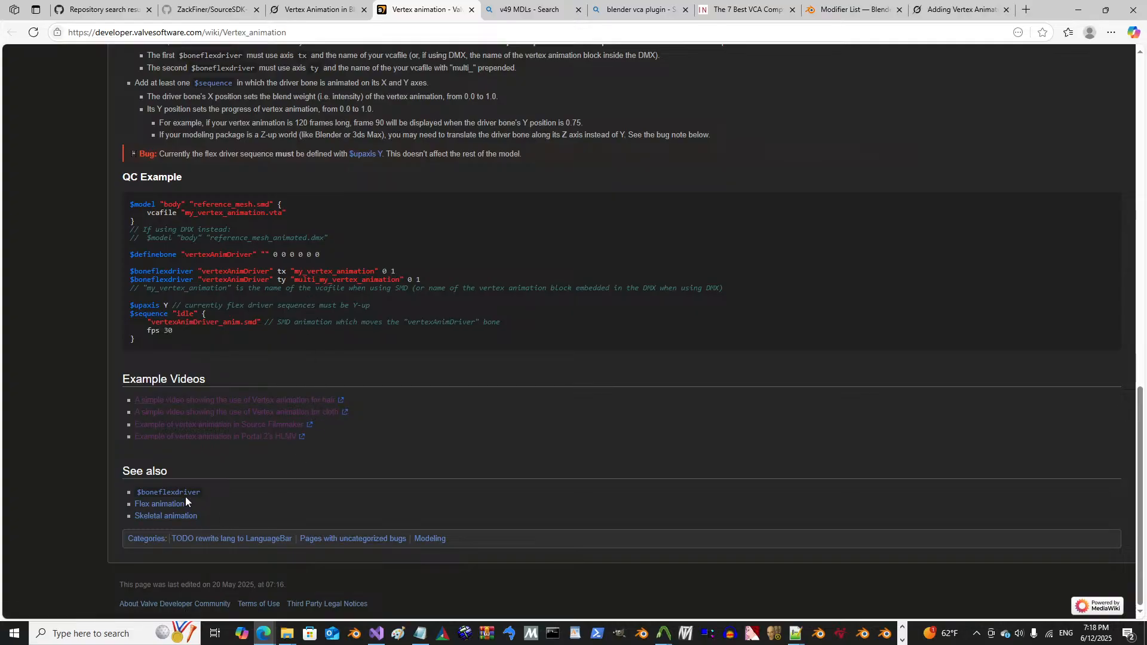
right_click(170, 518)
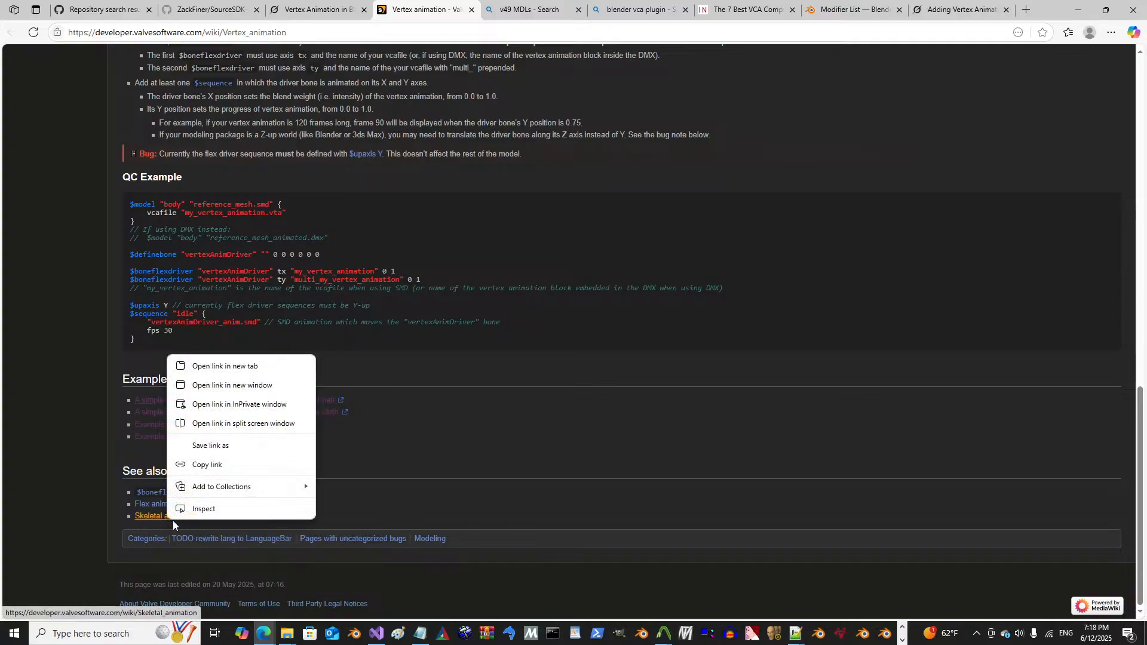
click(254, 341)
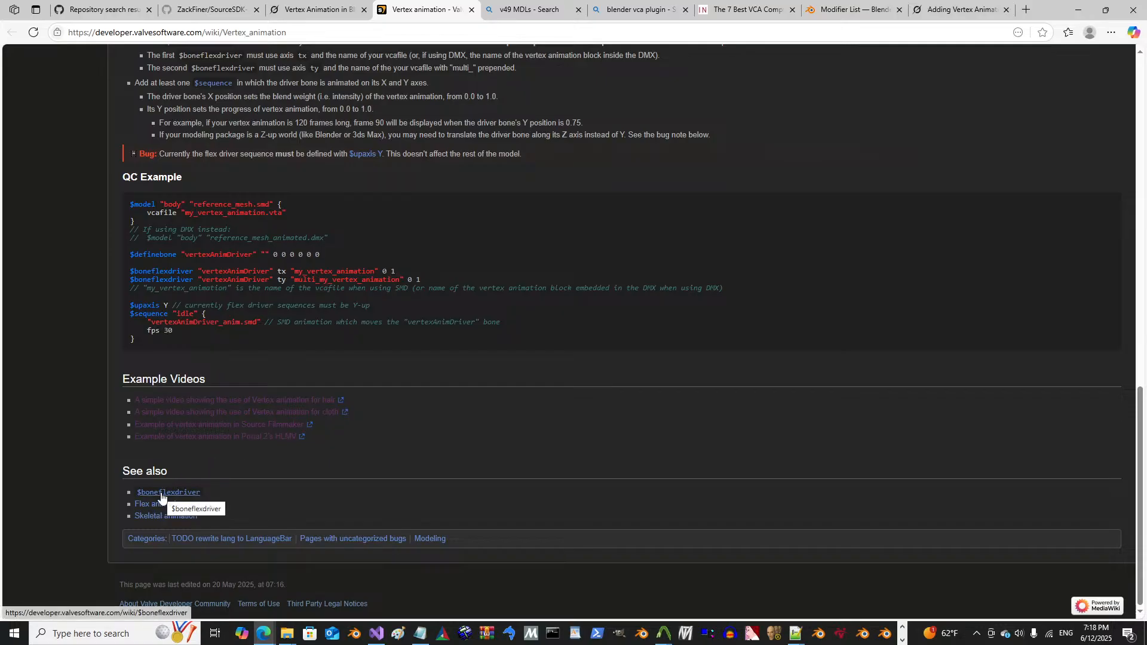
right_click(182, 443)
click(222, 444)
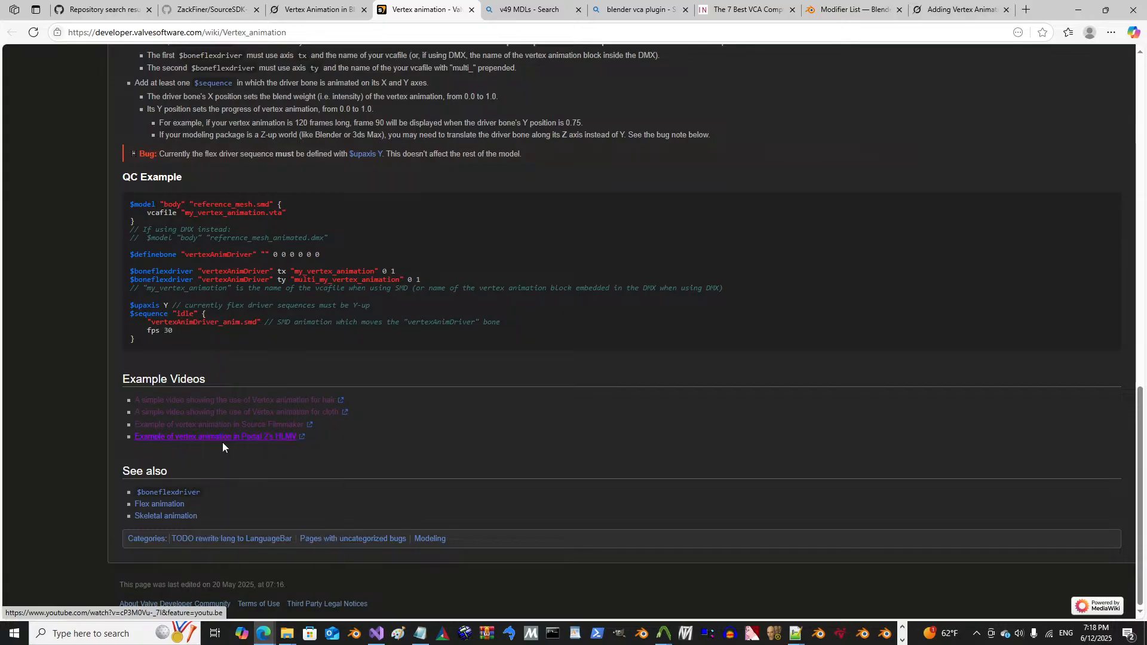
click(475, 7)
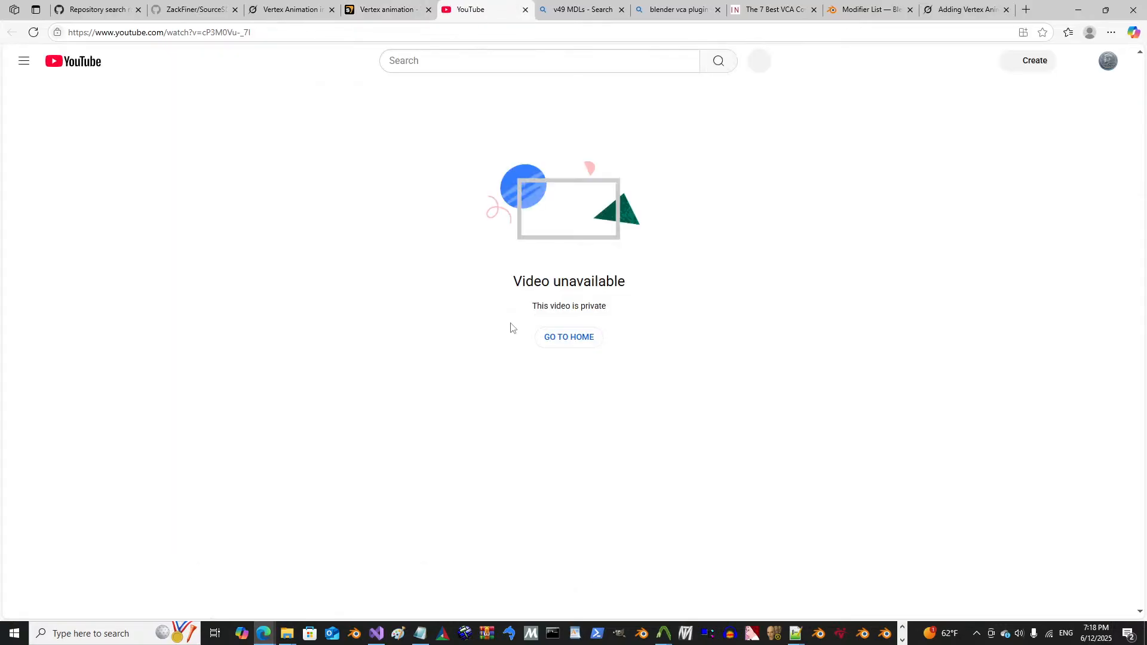
Step: Return to the Vertex animation wiki page and open the hair and Source Filmmaker example videos in new tabs
click(391, 9)
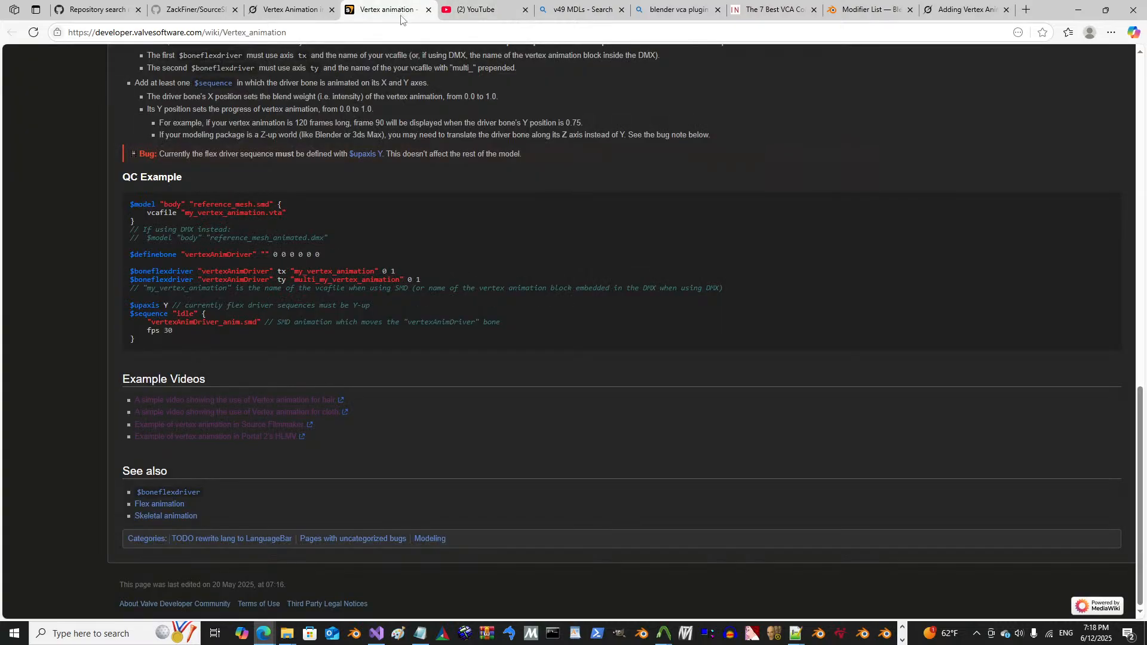
right_click(259, 400)
click(281, 412)
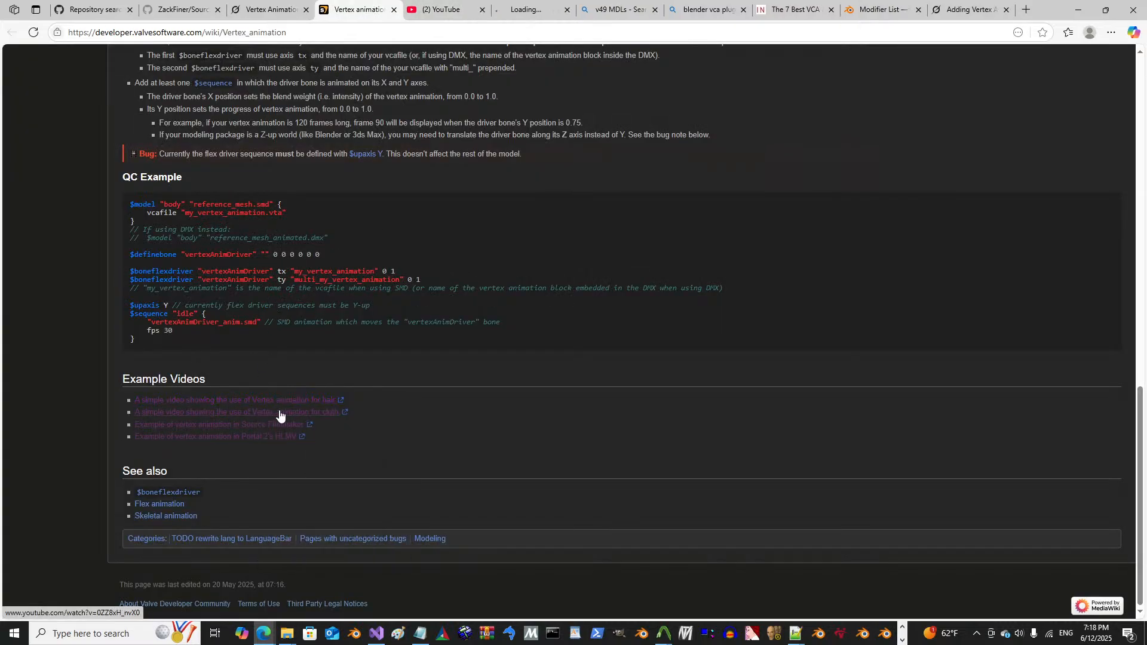
right_click(256, 425)
click(274, 435)
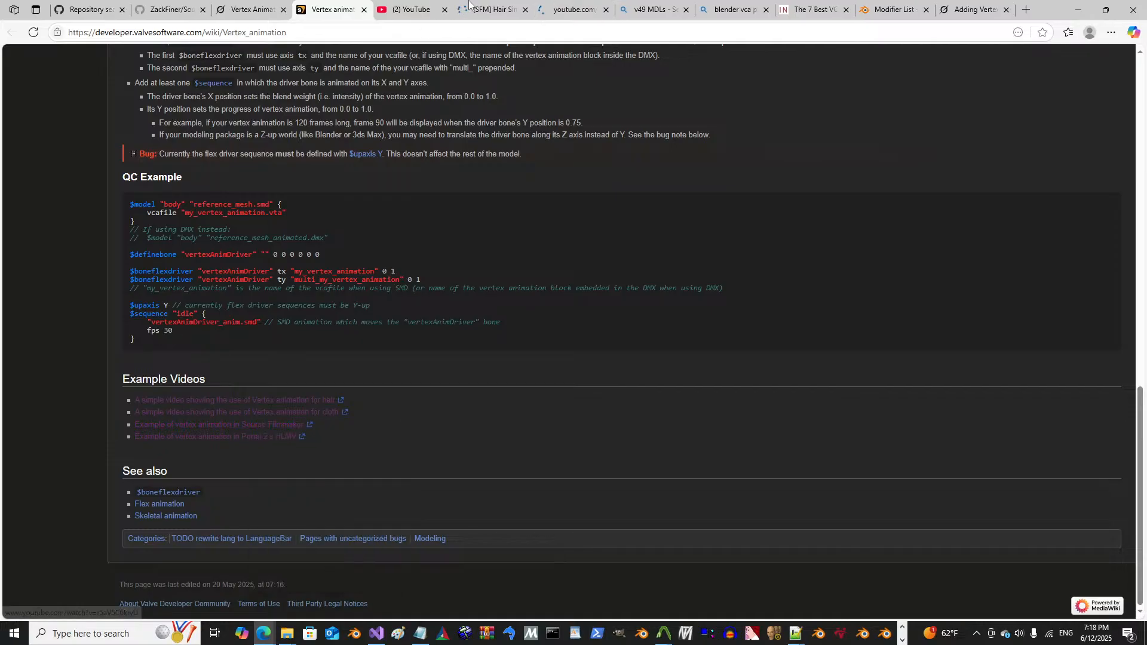
Step: Watch the Vertex Particles (SFM Cloth Physics) video, read its expanded description and pause playback
click(549, 3)
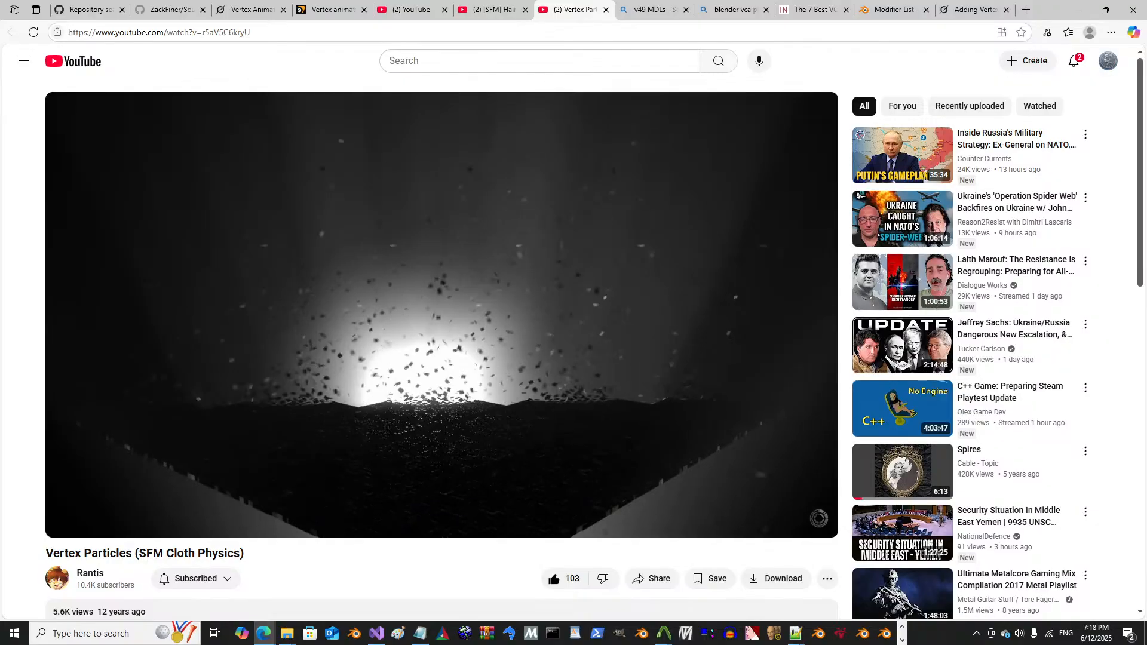
scroll(421, 445, down, 2)
click(345, 510)
scroll(361, 497, down, 2)
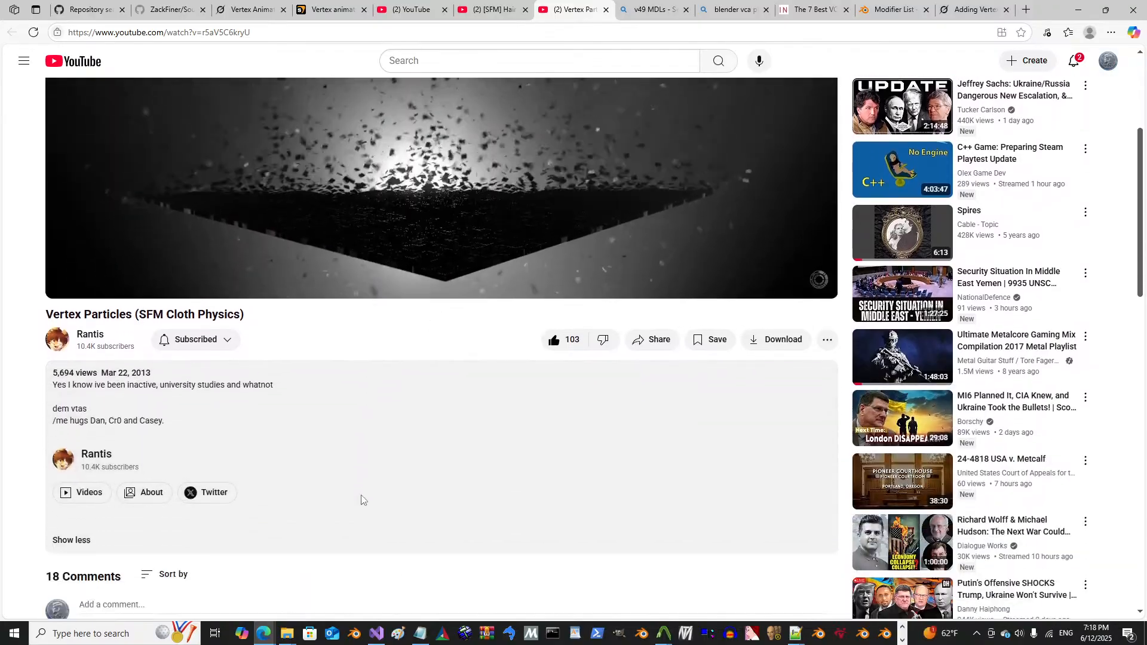
scroll(361, 497, up, 4)
click(421, 364)
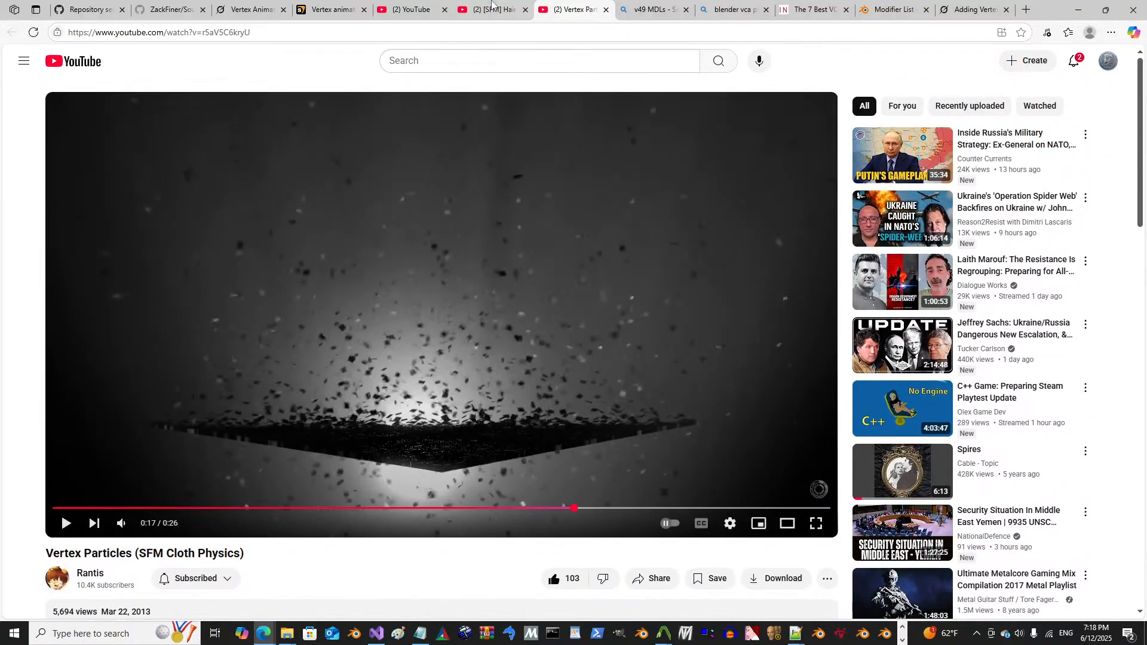
Step: Watch the [SFM] Hair Simulation video and go back to the Vertex animation wiki page's QC and driving instructions
click(495, 7)
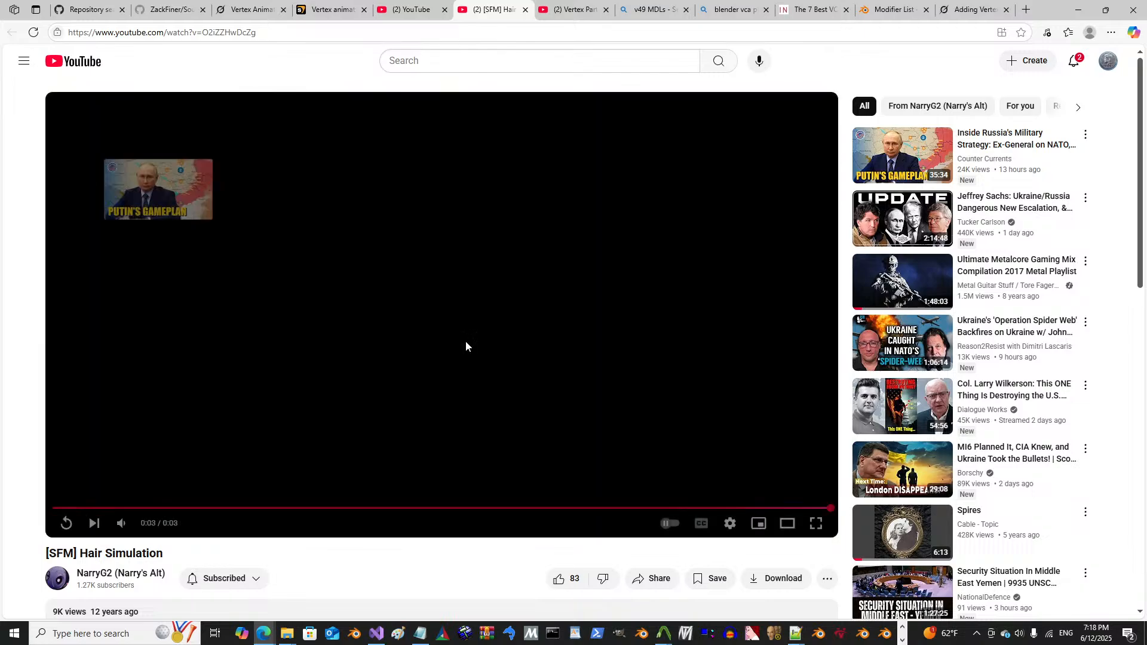
key(ctrl+shift+Tab)
key(ctrl+shift+Tab)
scroll(429, 278, up, 8)
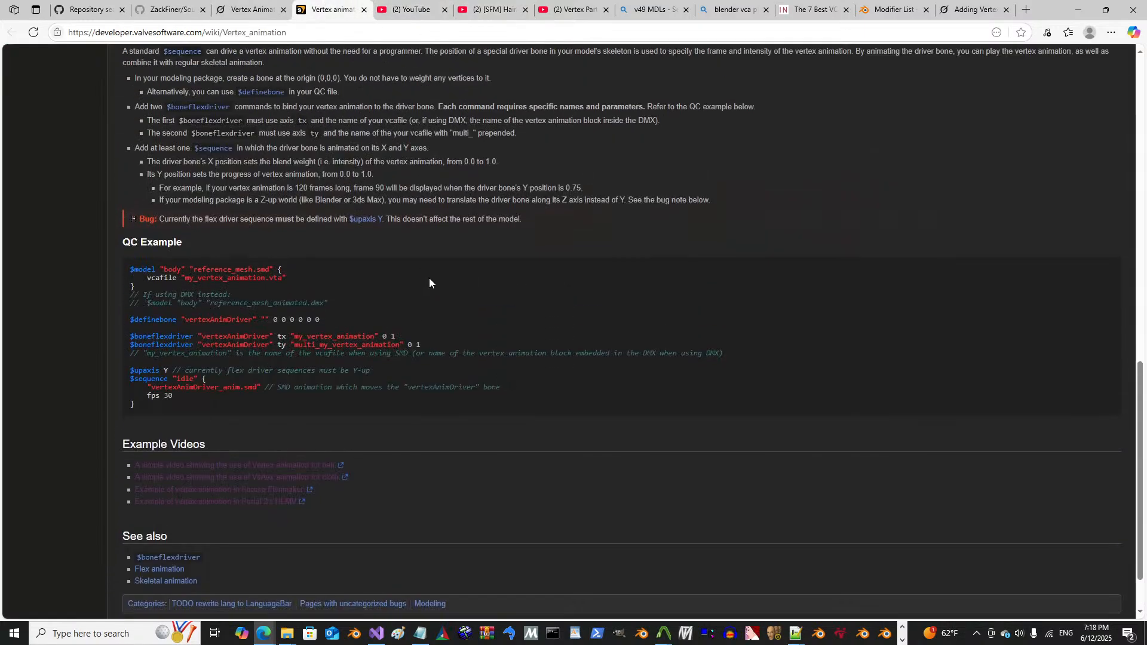
Step: Examine the wiki's Availability section for Garry's Mod's v48 and v49 MDL support and its compatibility with other games
scroll(431, 292, up, 4)
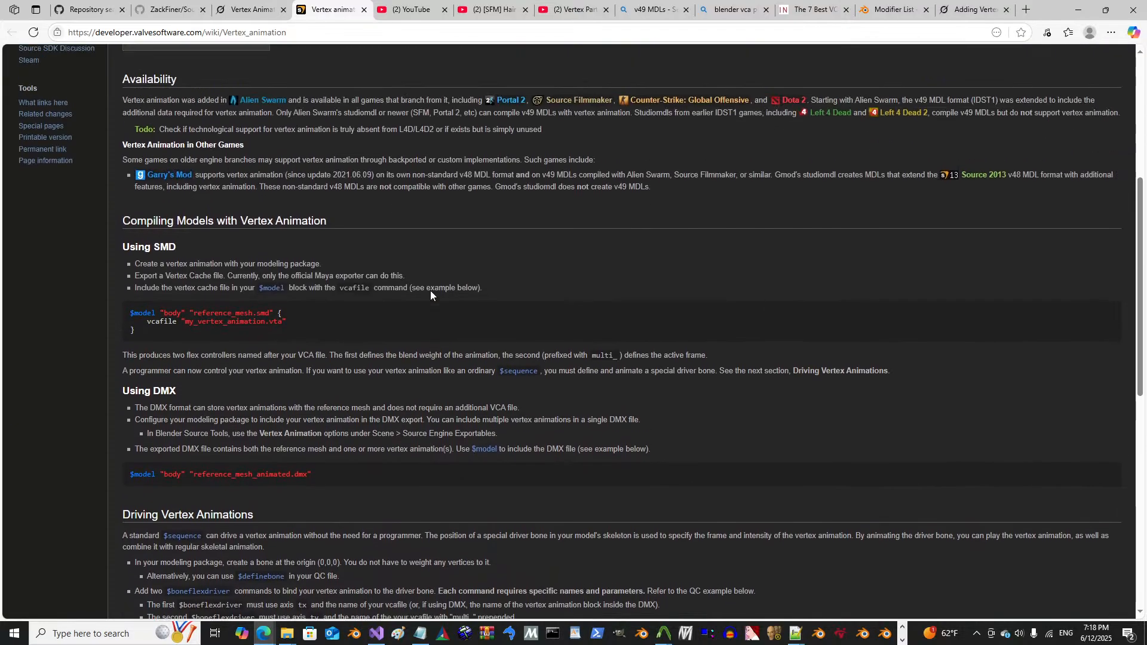
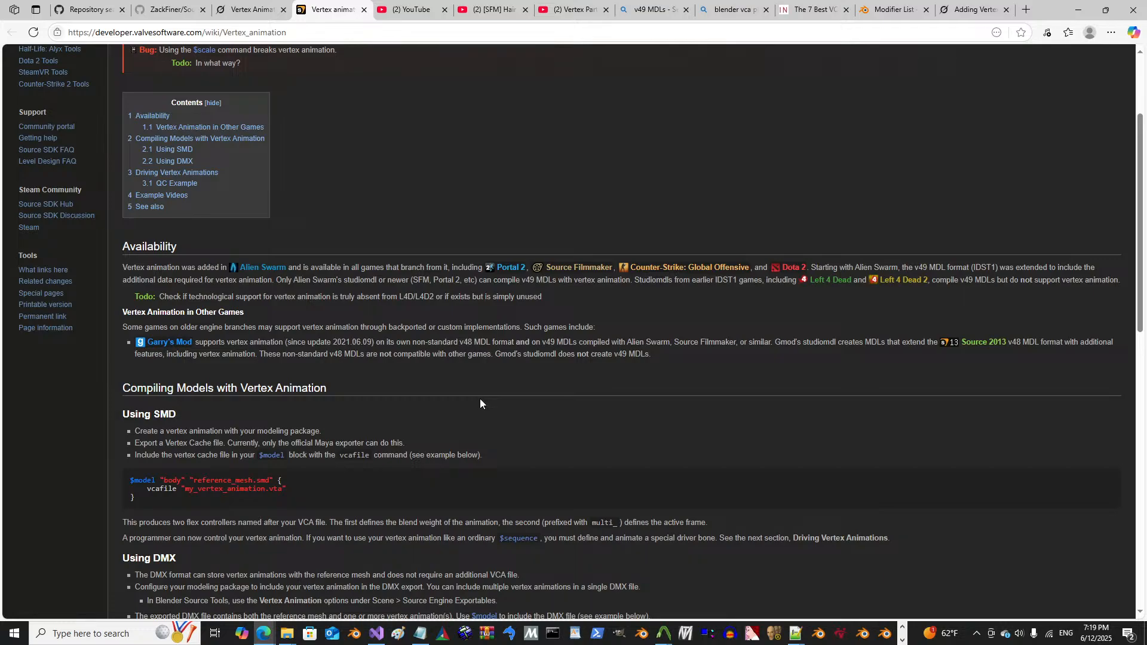
mouse_move(469, 341)
mouse_down()
mouse_move(526, 342)
mouse_move(483, 342)
mouse_up()
click(519, 344)
click(483, 341)
drag(483, 342, 553, 344)
click(515, 354)
drag(587, 343, 665, 355)
click(660, 359)
drag(776, 342, 836, 342)
click(833, 341)
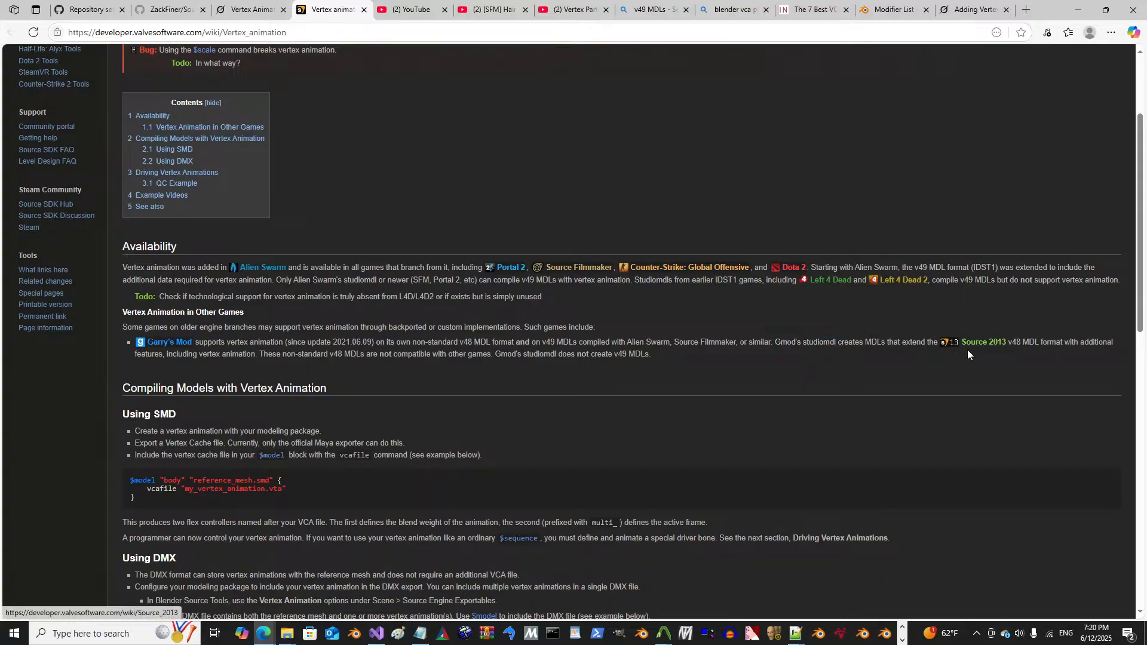
drag(1022, 343, 1080, 343)
click(1072, 345)
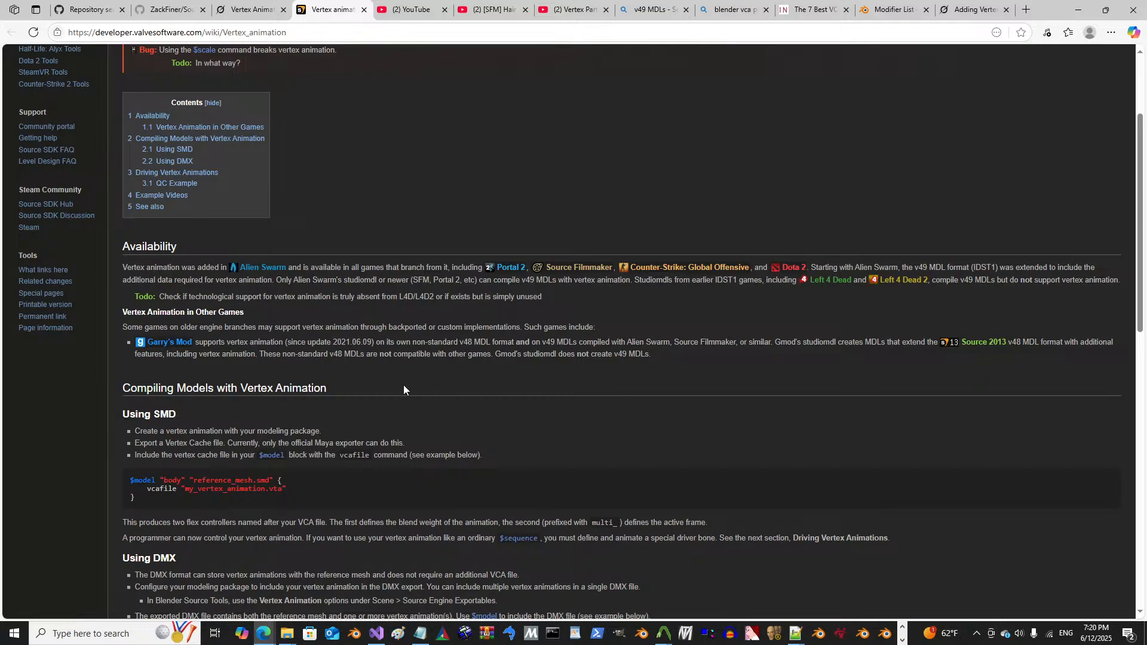
drag(333, 355, 669, 343)
click(369, 356)
click(479, 359)
click(546, 369)
click(613, 355)
click(301, 344)
Step: Review the wiki's instructions for compiling vertex animations with SMD or DMX and driving them with a bone
scroll(260, 358, down, 3)
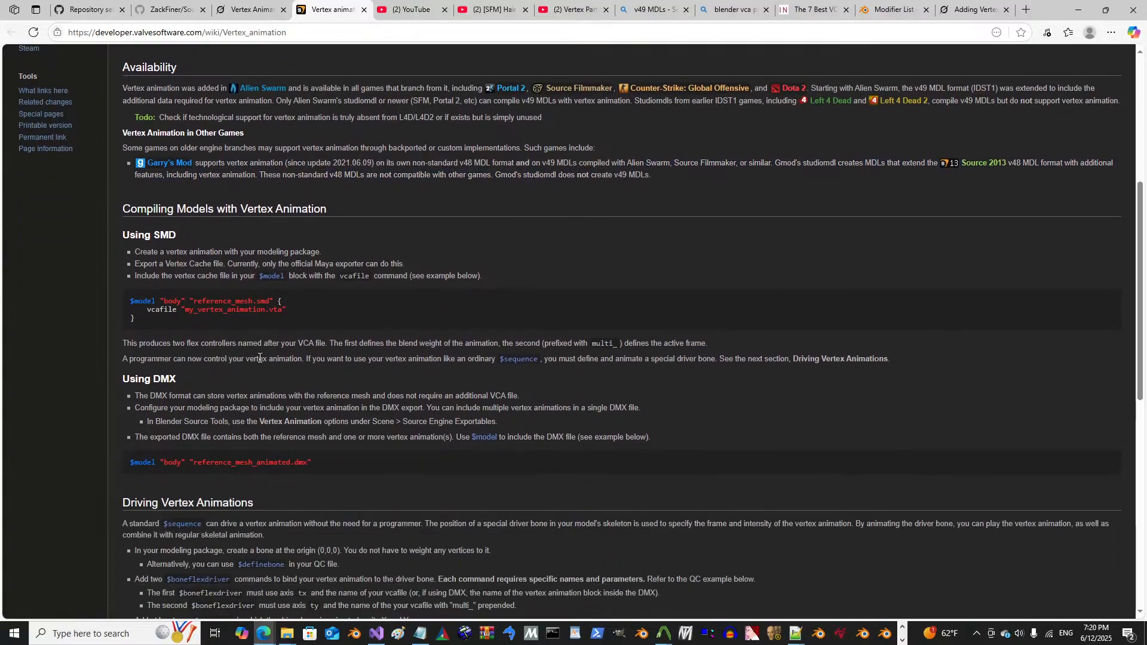
scroll(260, 358, down, 6)
scroll(259, 357, up, 8)
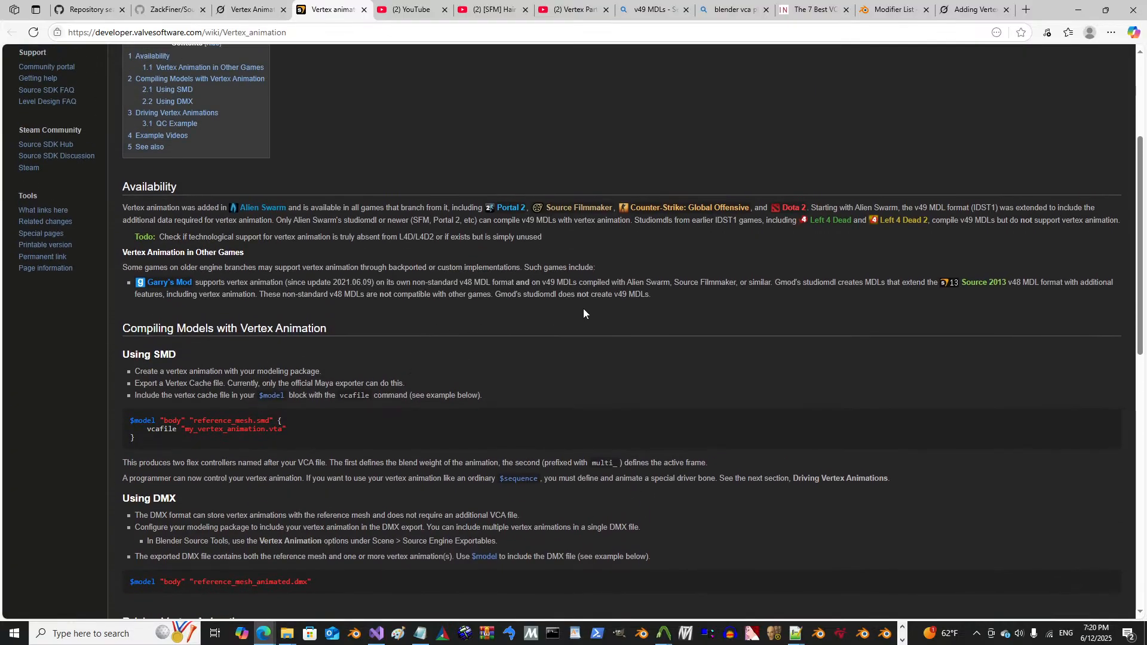
scroll(585, 308, down, 1)
scroll(542, 327, down, 1)
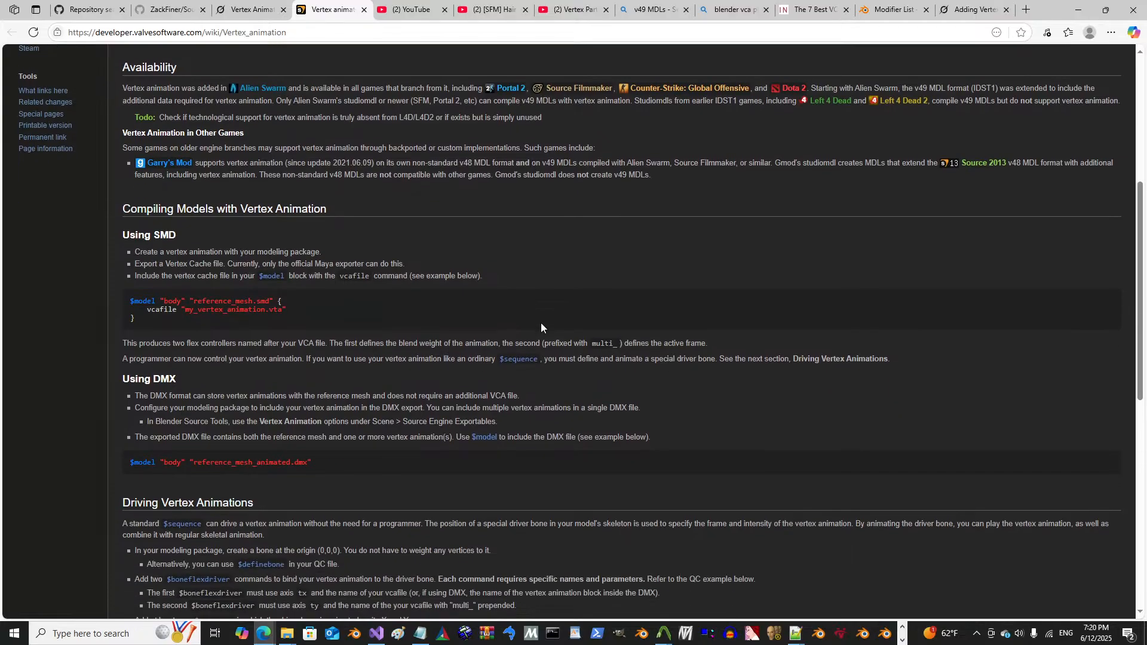
scroll(541, 323, down, 2)
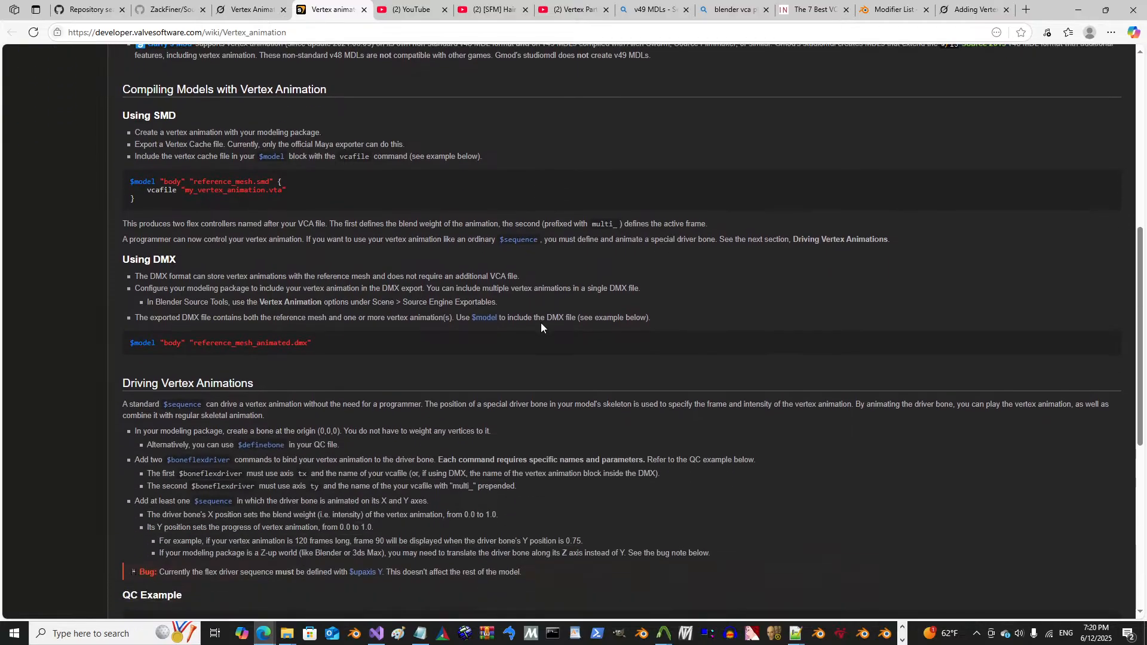
scroll(539, 327, down, 3)
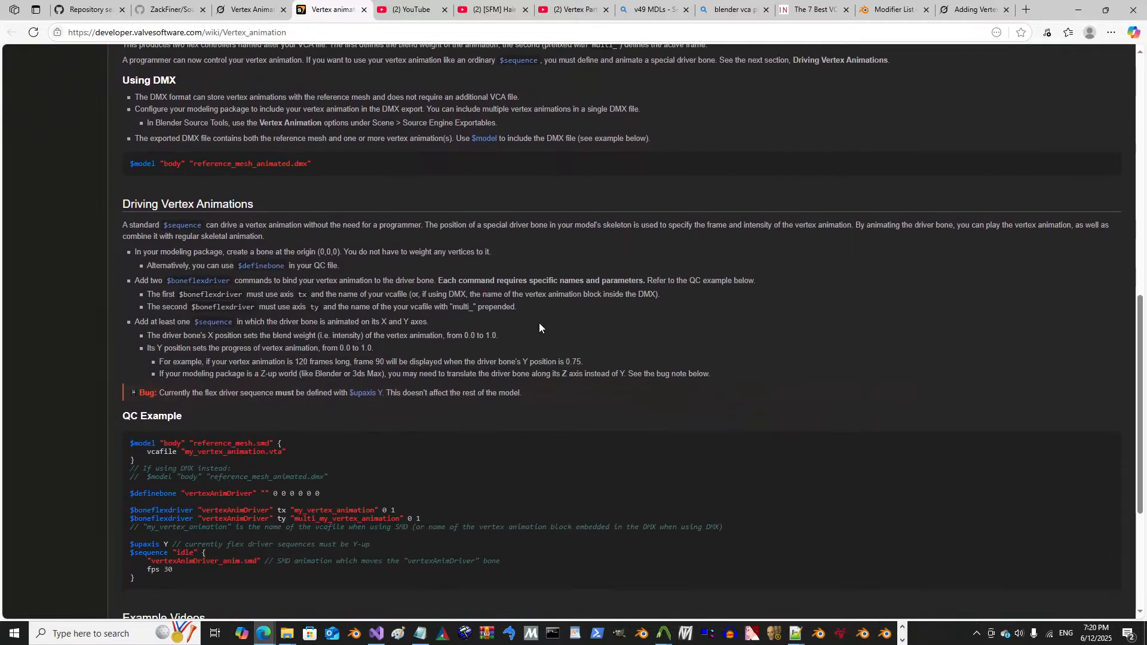
scroll(539, 328, up, 5)
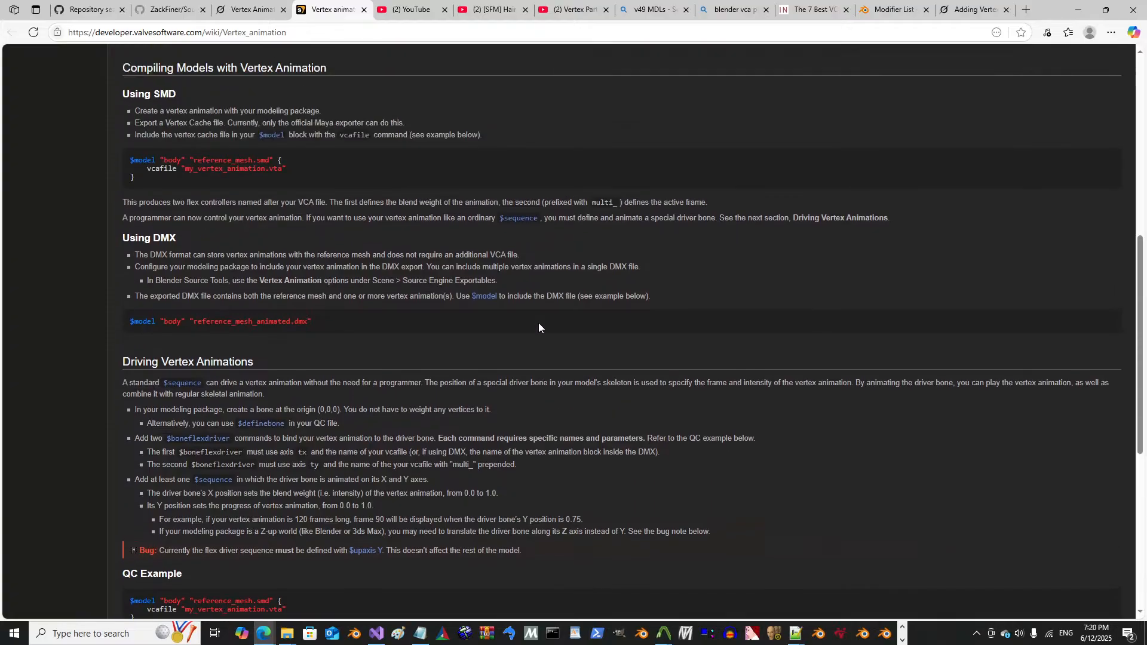
Step: Switch to the Grok chat on adding v49 MDLs and read its prerequisites, mod setup and animation creation sections
click(971, 9)
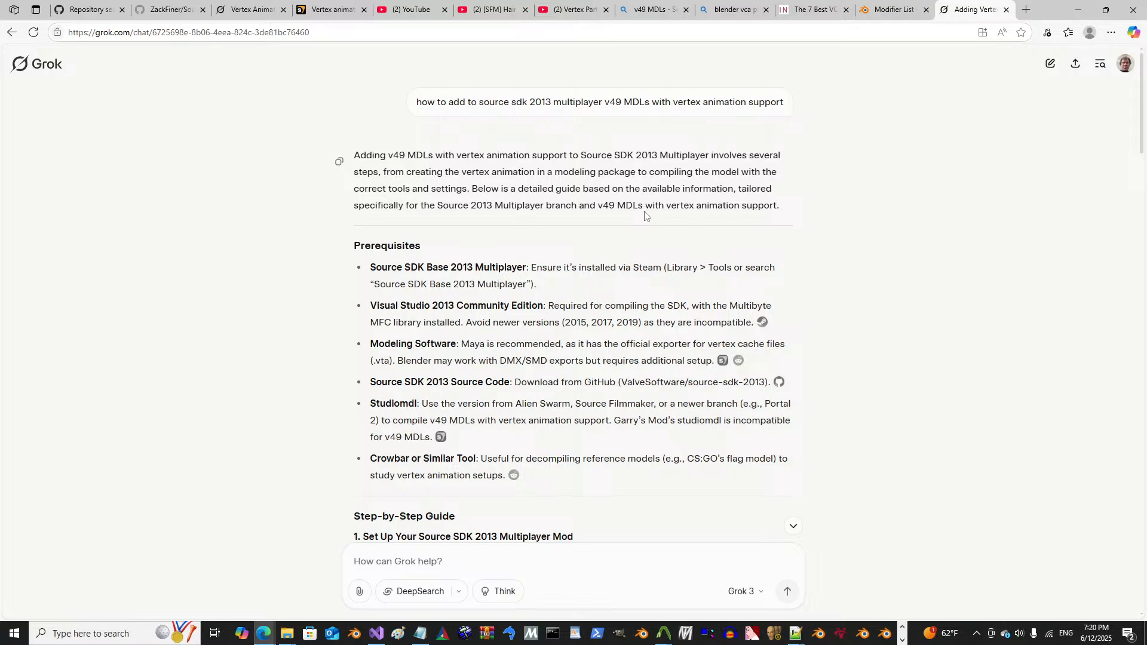
scroll(645, 257, down, 2)
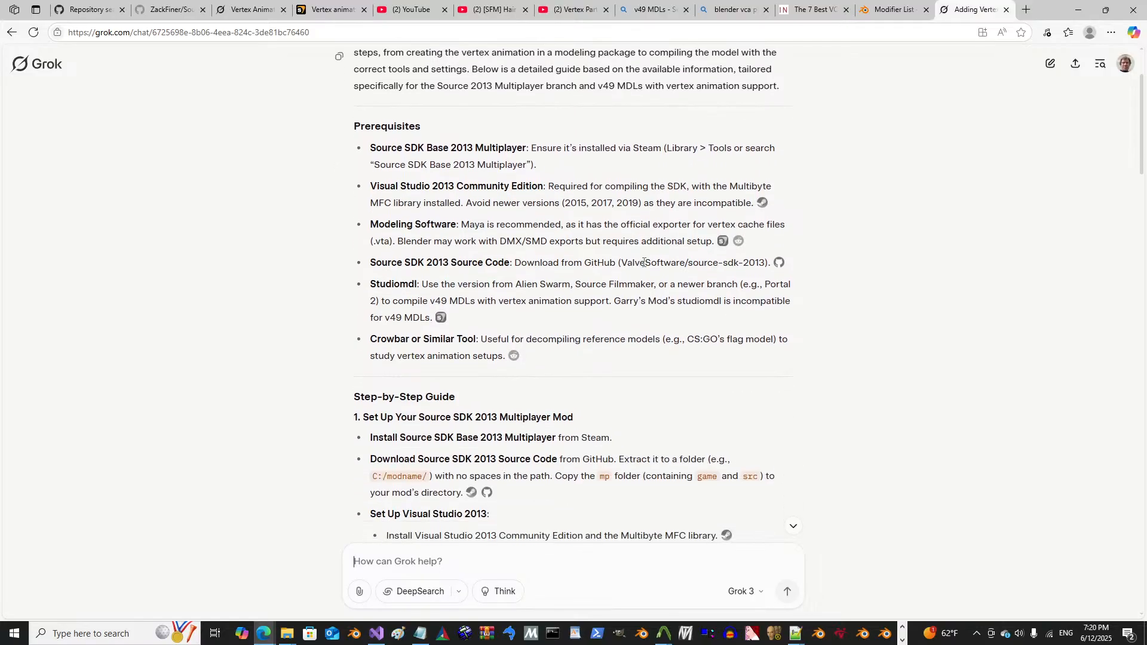
scroll(644, 263, down, 3)
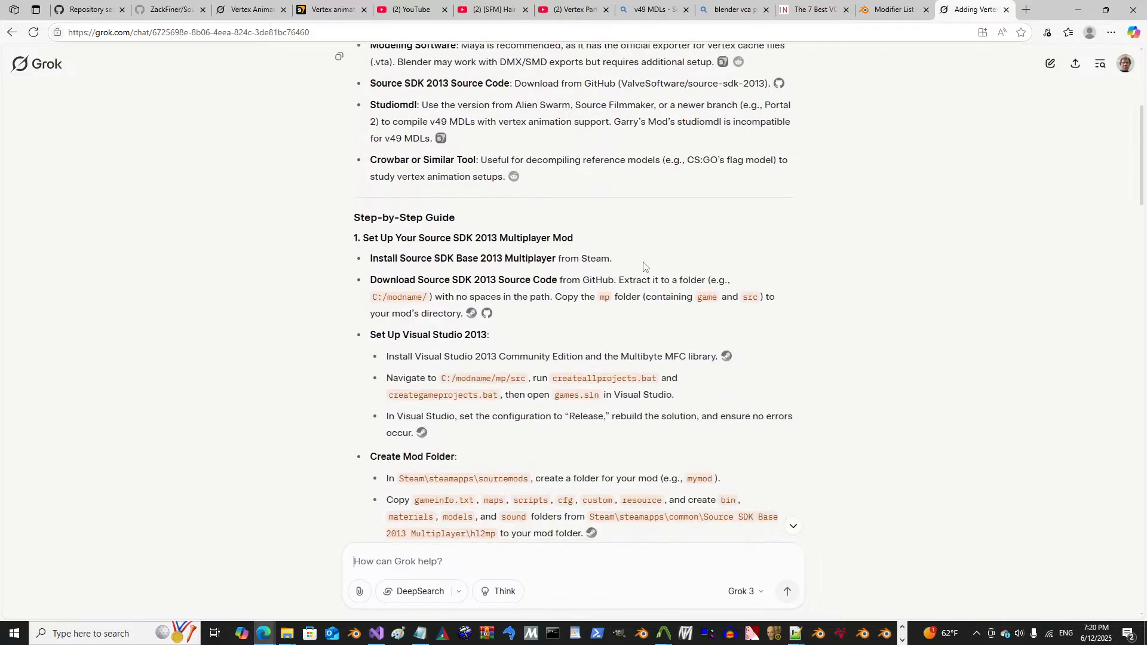
scroll(644, 267, down, 3)
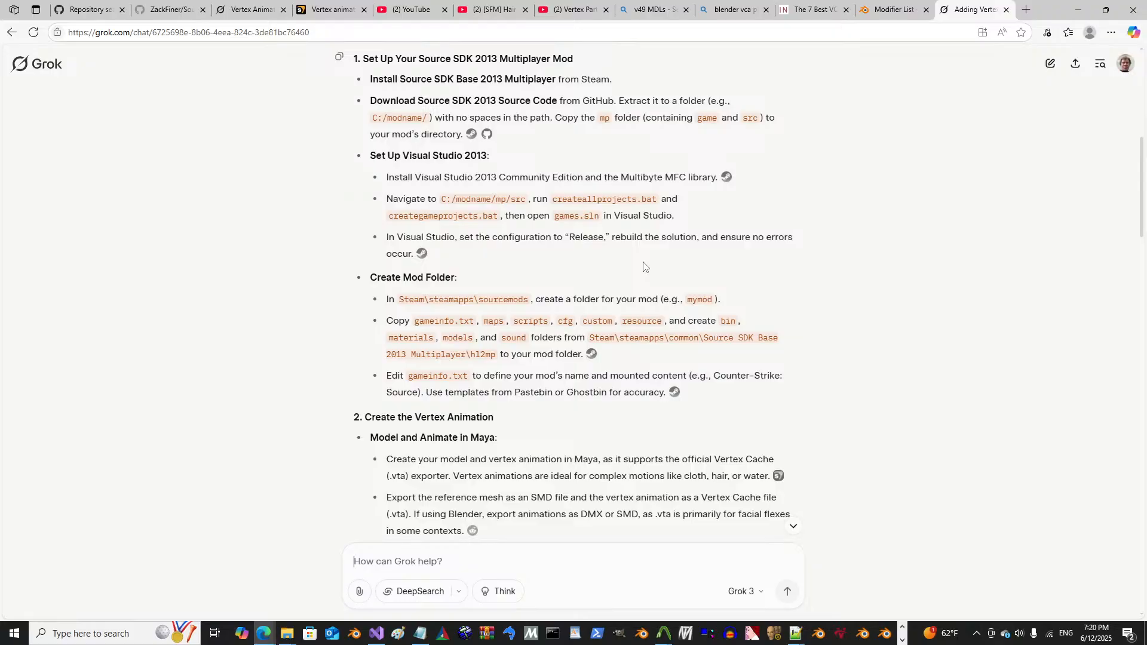
scroll(644, 266, down, 4)
scroll(645, 263, down, 4)
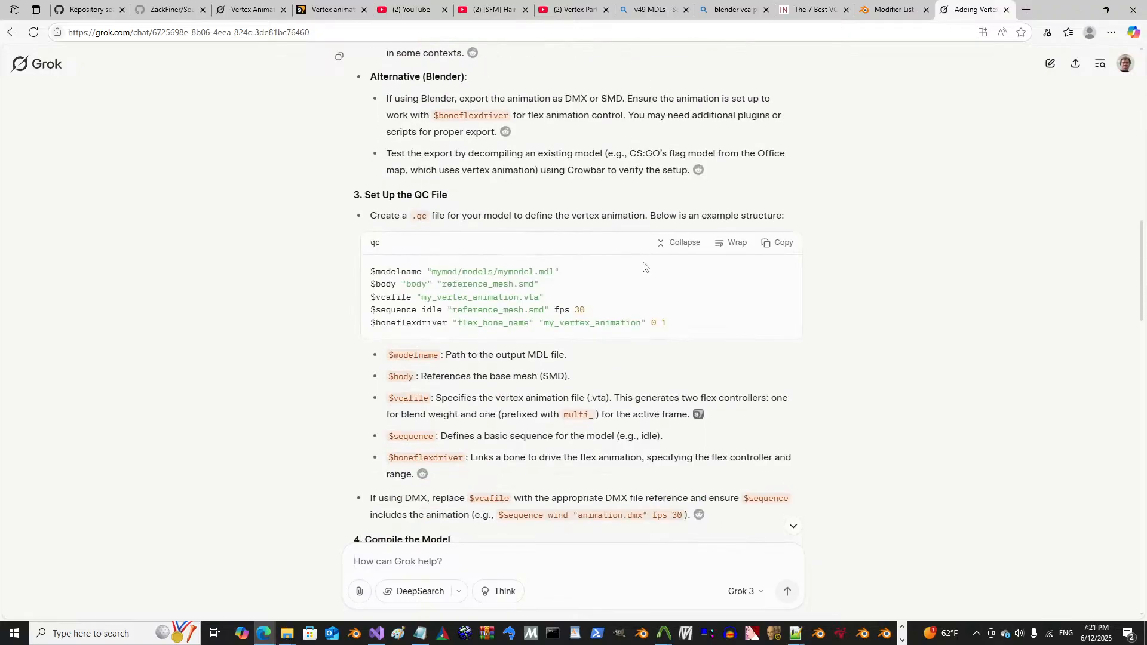
Step: Examine the example QC code in Grok's answer, focusing on the $sequence and $boneflexdriver lines
drag(447, 326, 600, 327)
click(588, 330)
drag(489, 314, 582, 311)
click(520, 319)
drag(462, 323, 711, 330)
click(523, 327)
click(711, 330)
double_click(622, 326)
click(581, 328)
Step: Read Grok's note on replacing $vcafile with a DMX file reference and its section on compiling the model
scroll(582, 328, down, 2)
scroll(581, 330, down, 2)
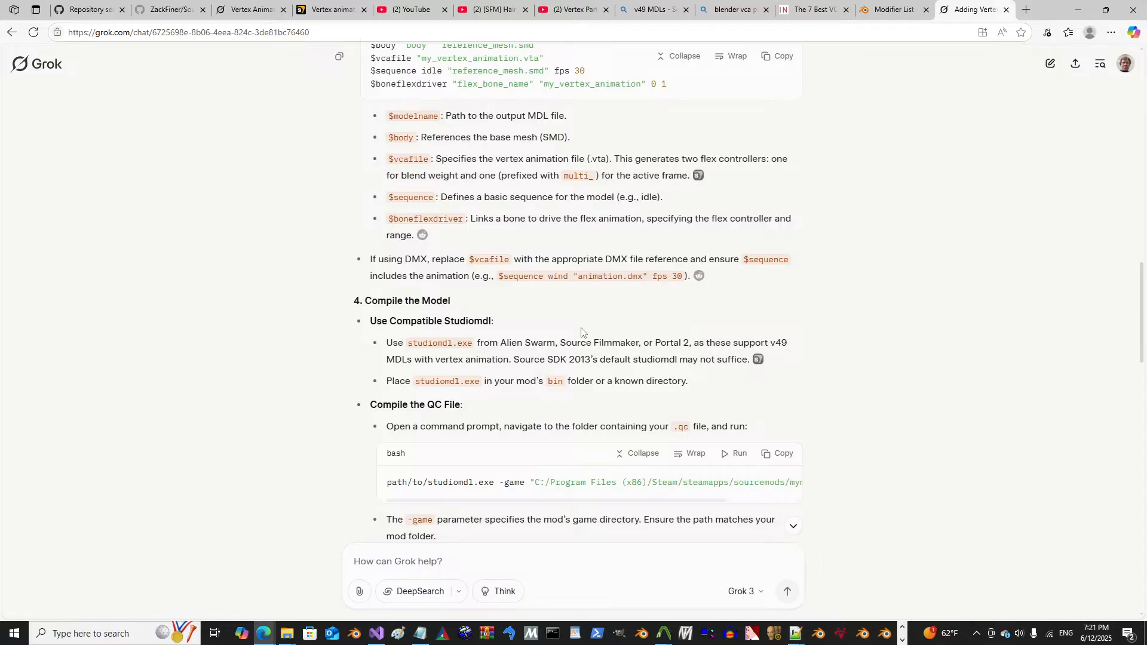
drag(441, 263, 511, 266)
click(480, 263)
click(511, 268)
drag(602, 263, 777, 264)
click(741, 274)
scroll(710, 289, down, 2)
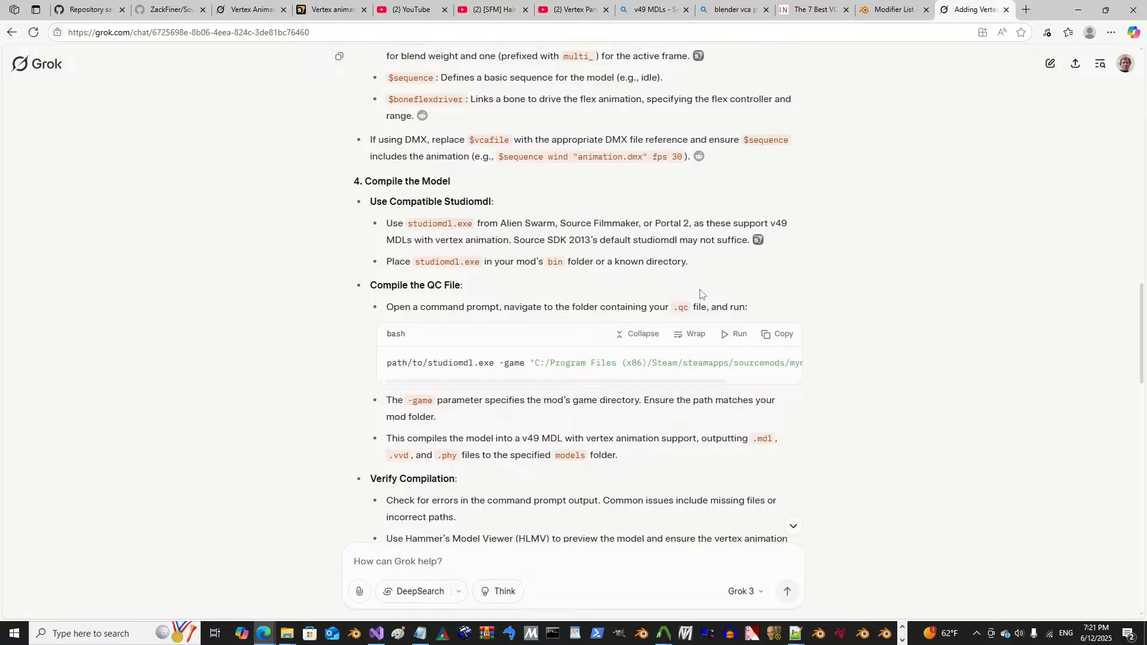
Step: Read the rest of Grok's guide on compile verification, Hammer use, troubleshooting and $boneflexdriver limitations
scroll(488, 374, down, 4)
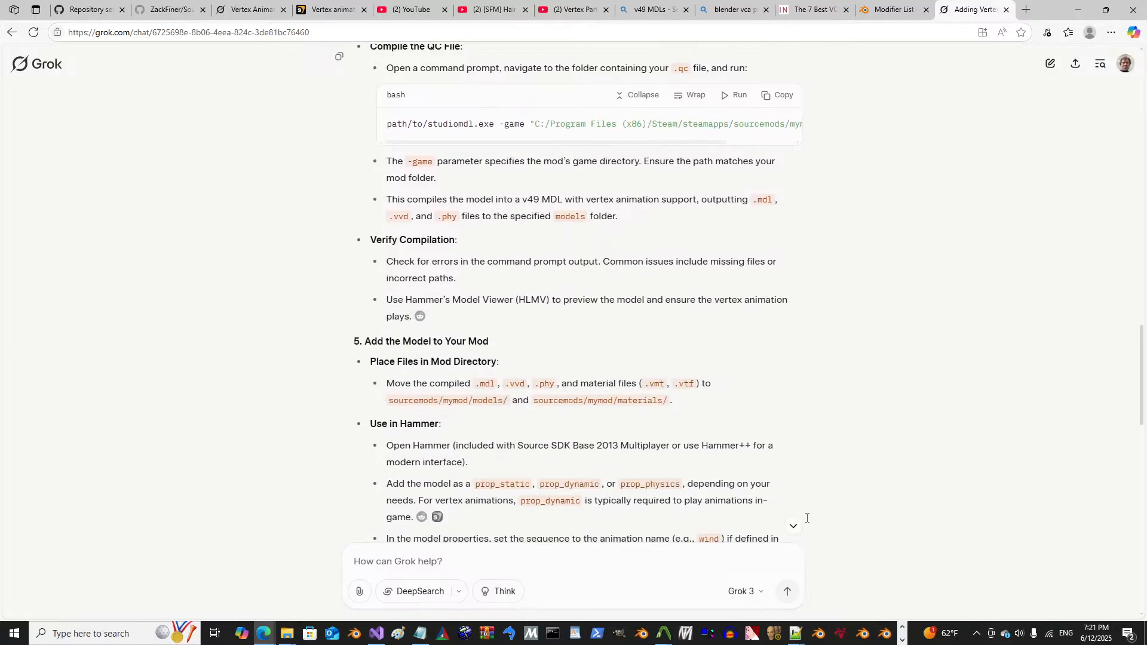
scroll(572, 402, down, 6)
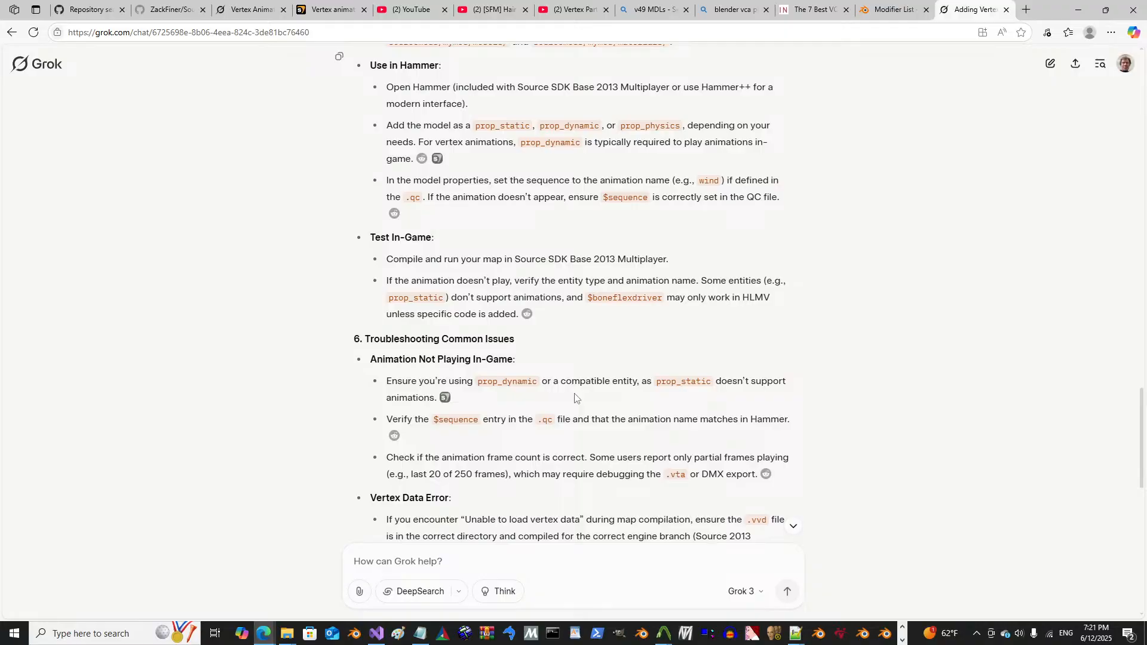
scroll(575, 398, down, 5)
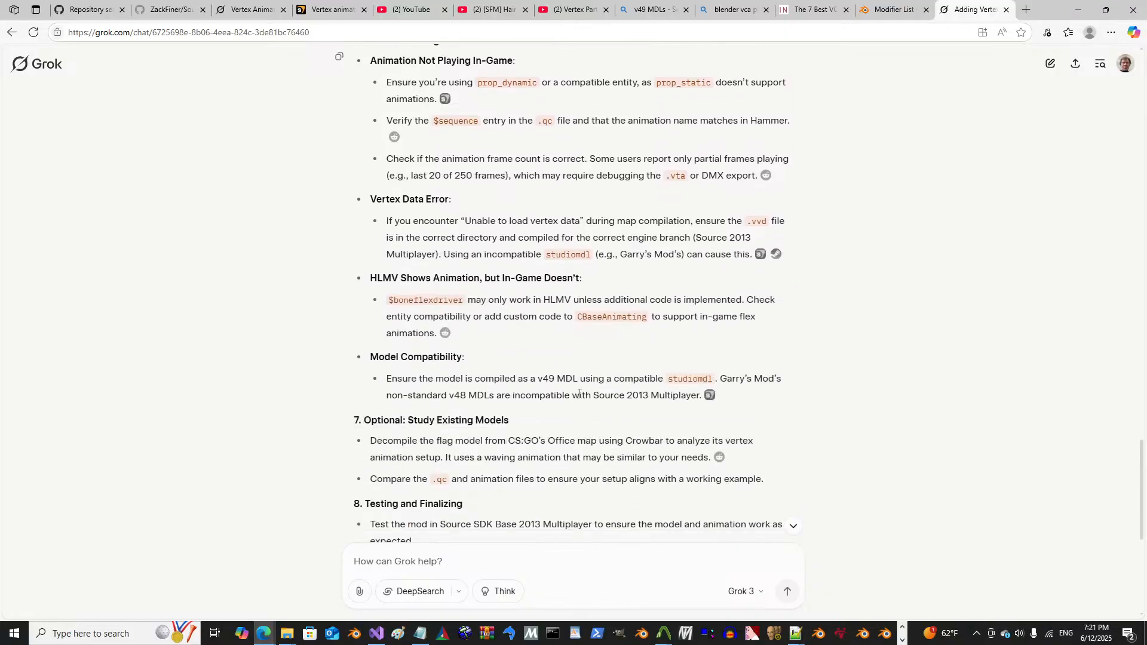
scroll(579, 394, down, 5)
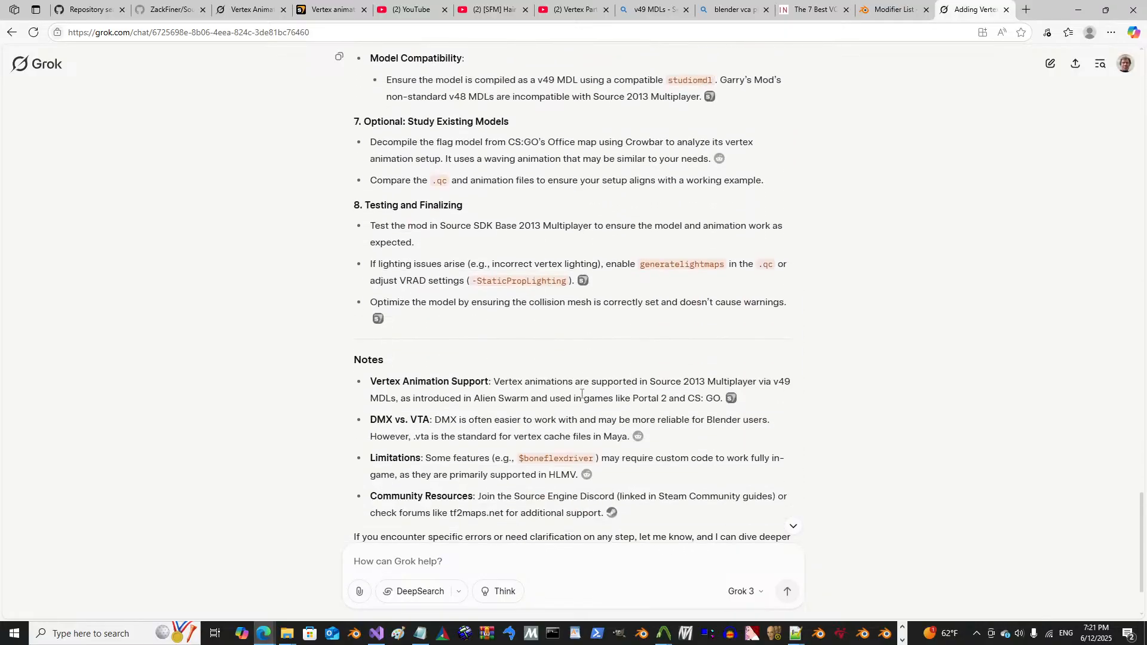
scroll(582, 394, down, 2)
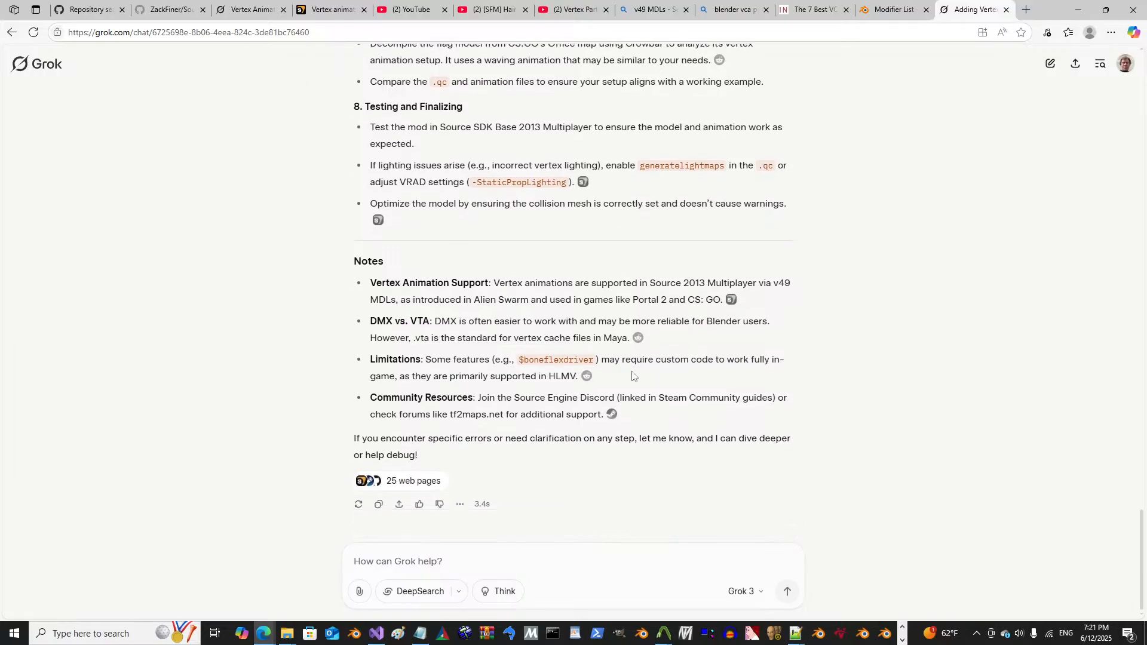
scroll(635, 375, up, 7)
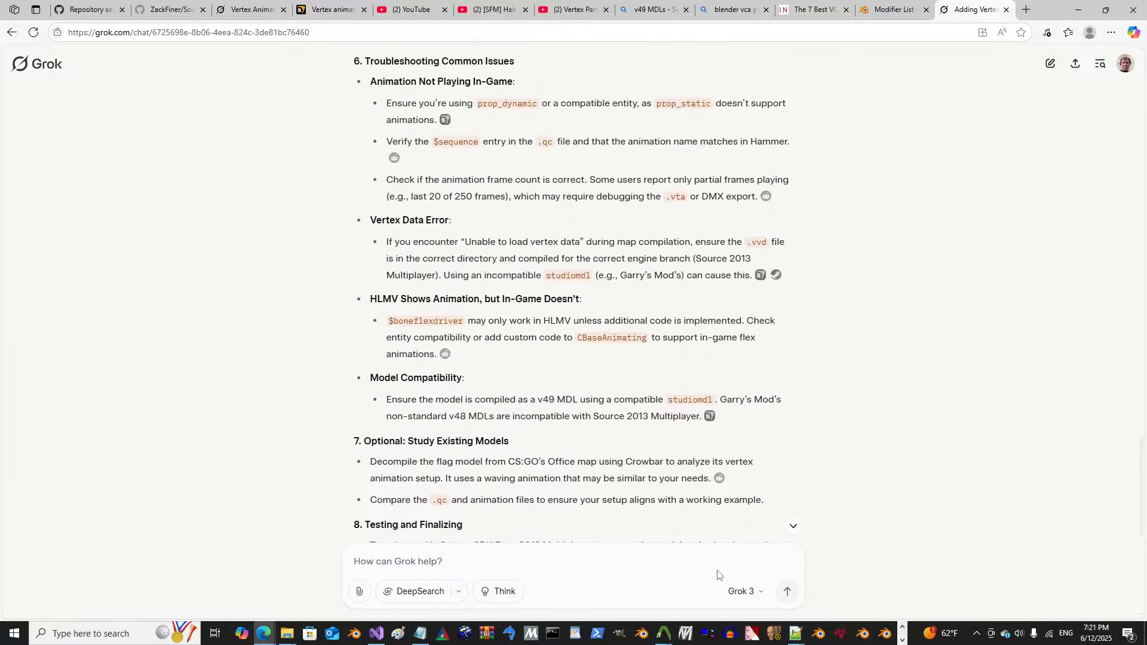
Step: Launch a new Blender 4.3 instance and dismiss its splash screen
click(903, 640)
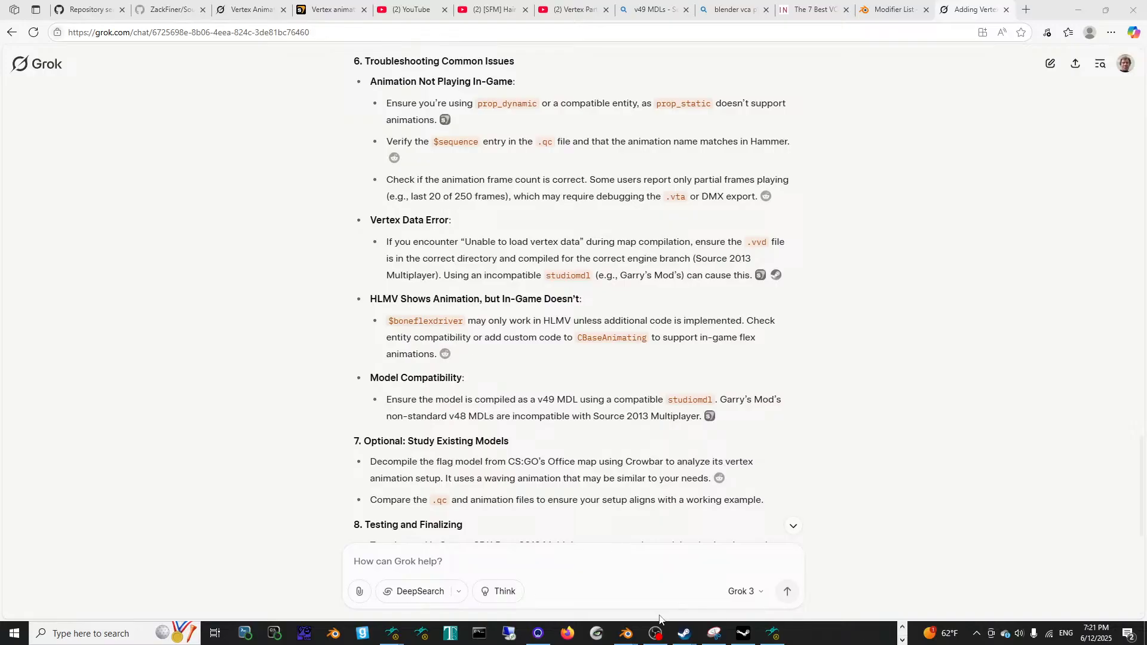
right_click(629, 634)
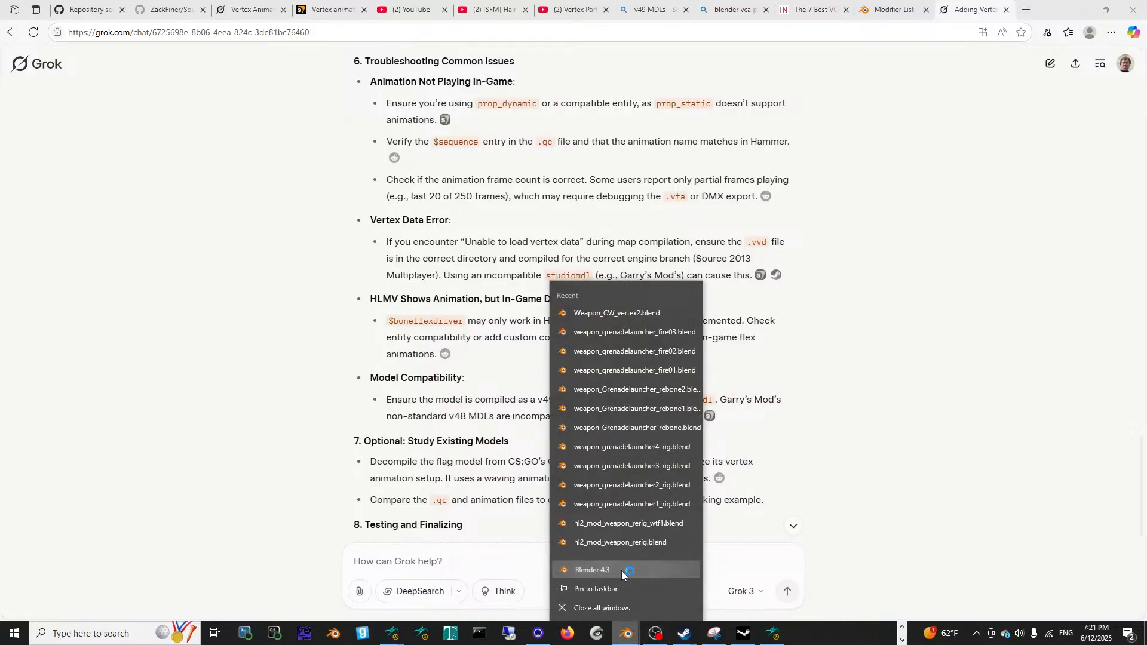
click(621, 572)
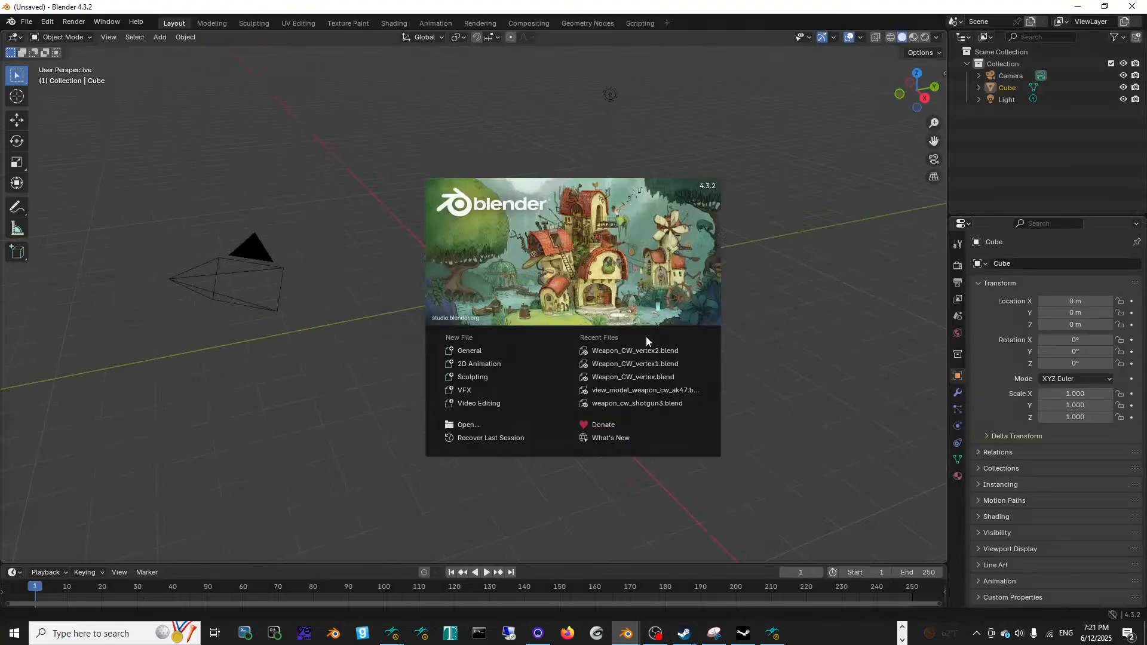
click(237, 188)
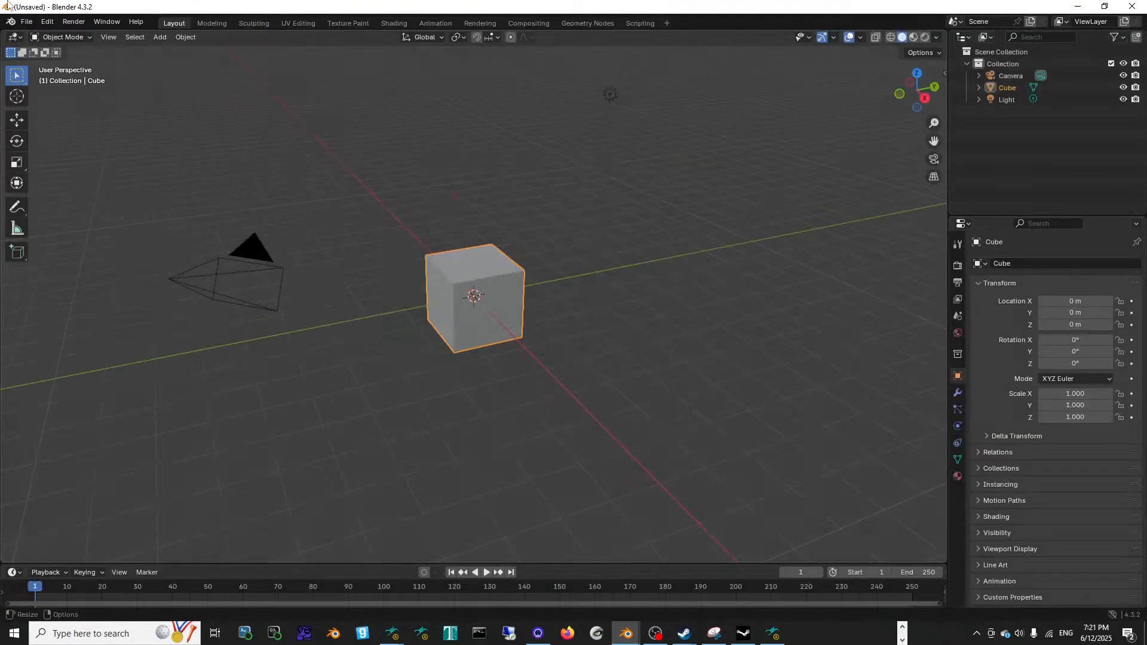
Step: Import the Source Engine file grenade_launcher_direct_reference_final.dmx from H:\Source1_Content\hl2_mod_grenadelauncher4_animations
click(26, 21)
mouse_move(84, 192)
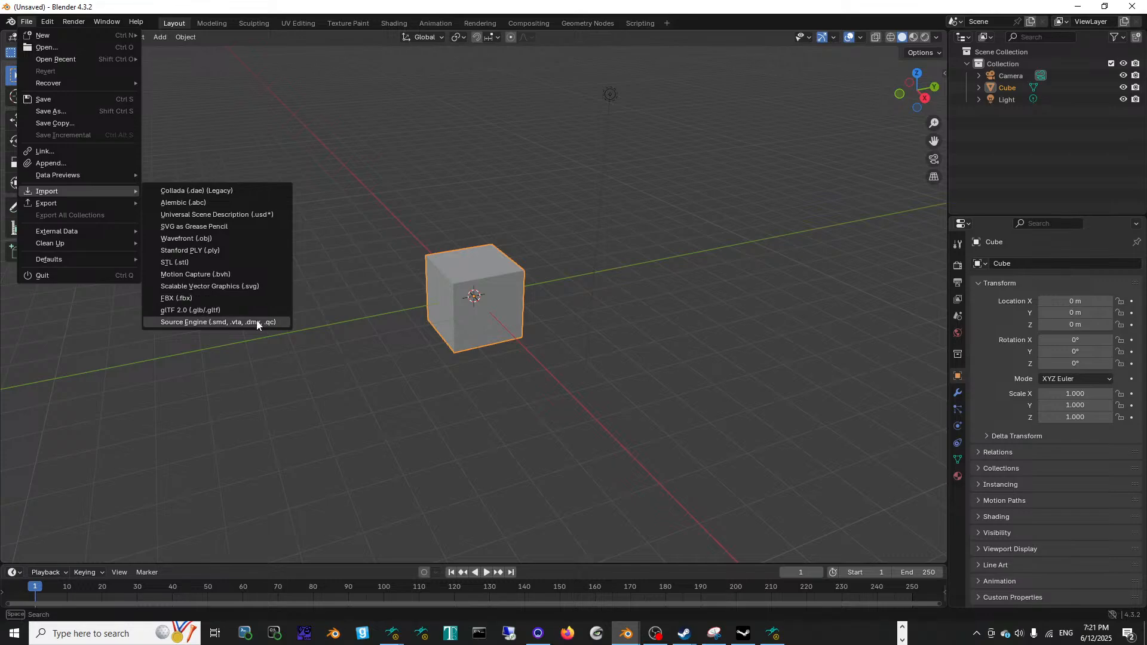
click(232, 321)
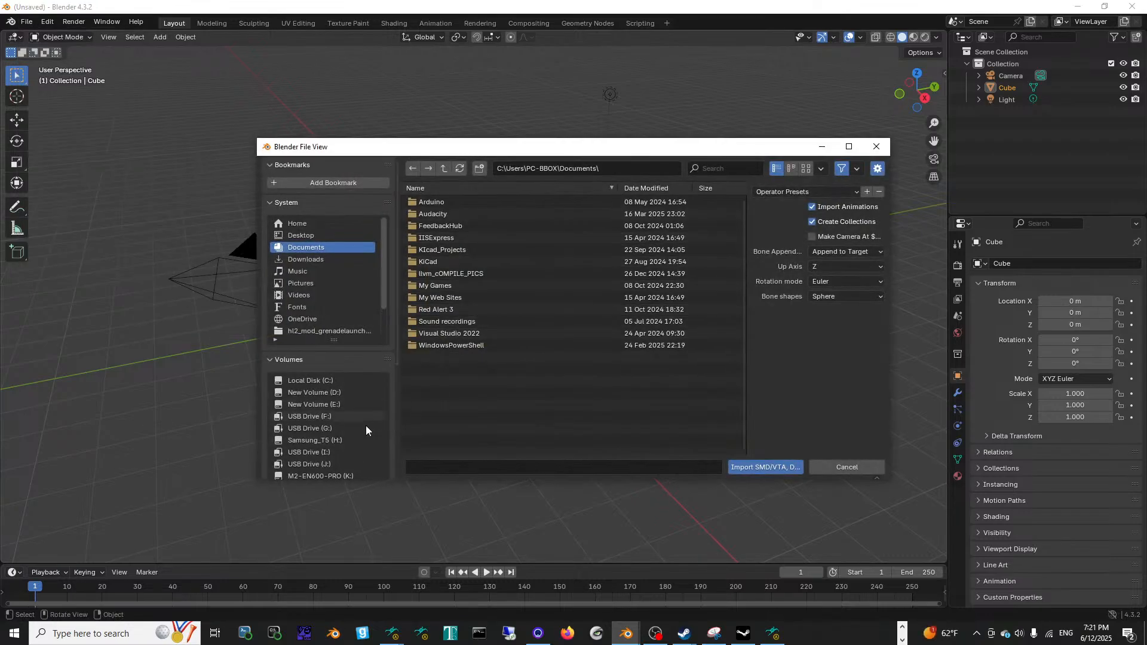
click(359, 442)
scroll(496, 367, down, 5)
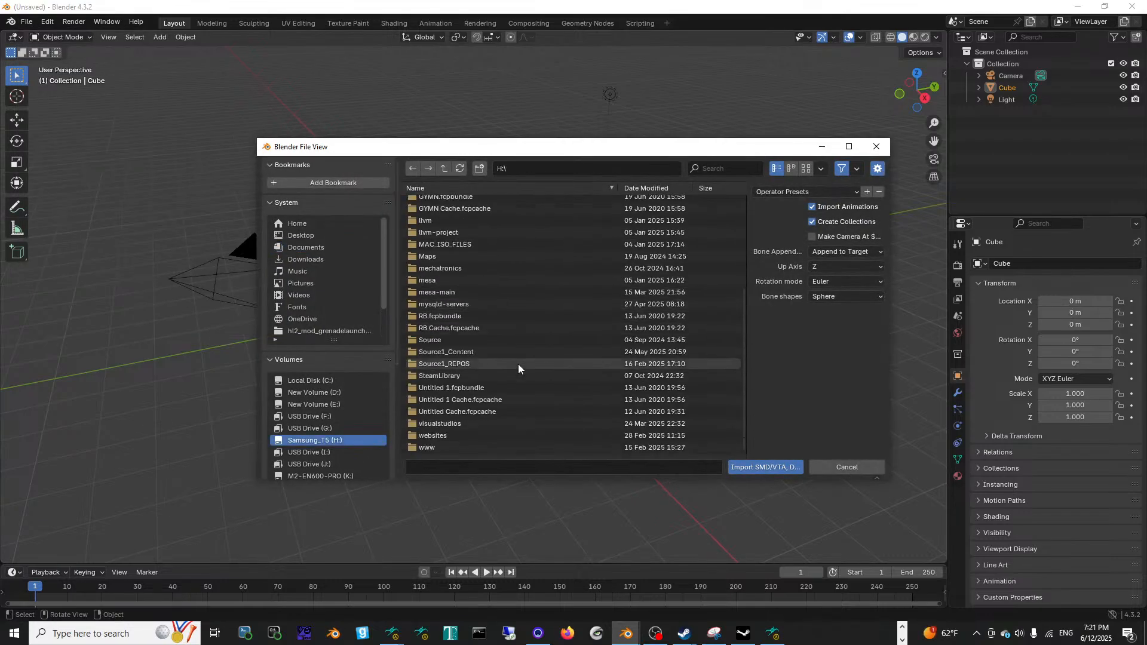
double_click(518, 350)
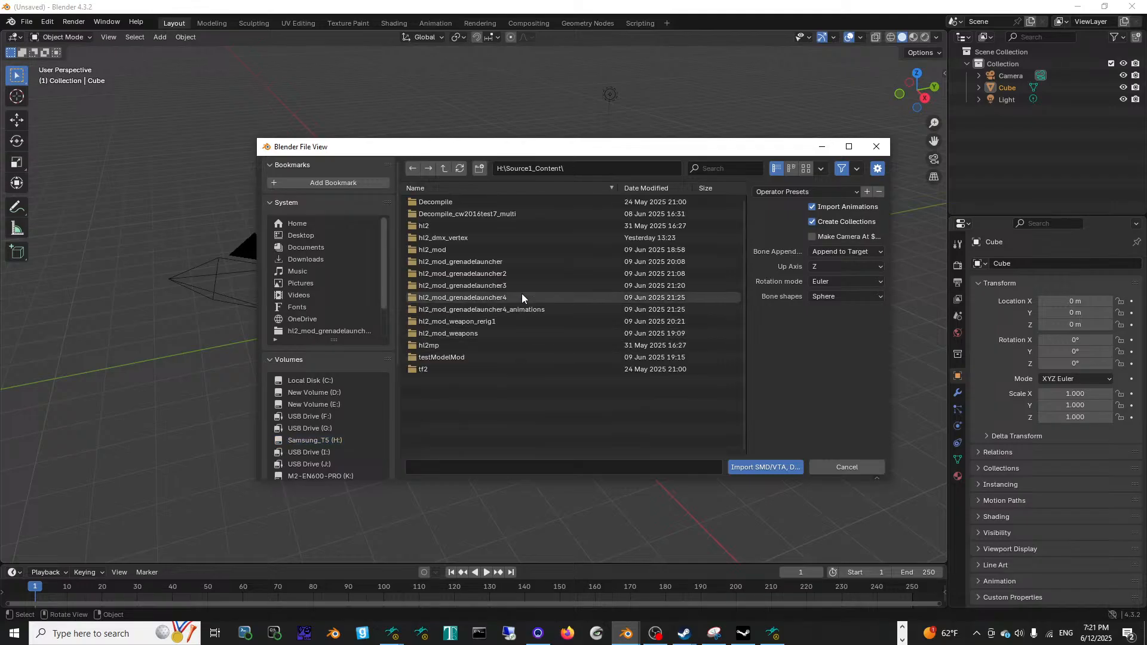
double_click(524, 309)
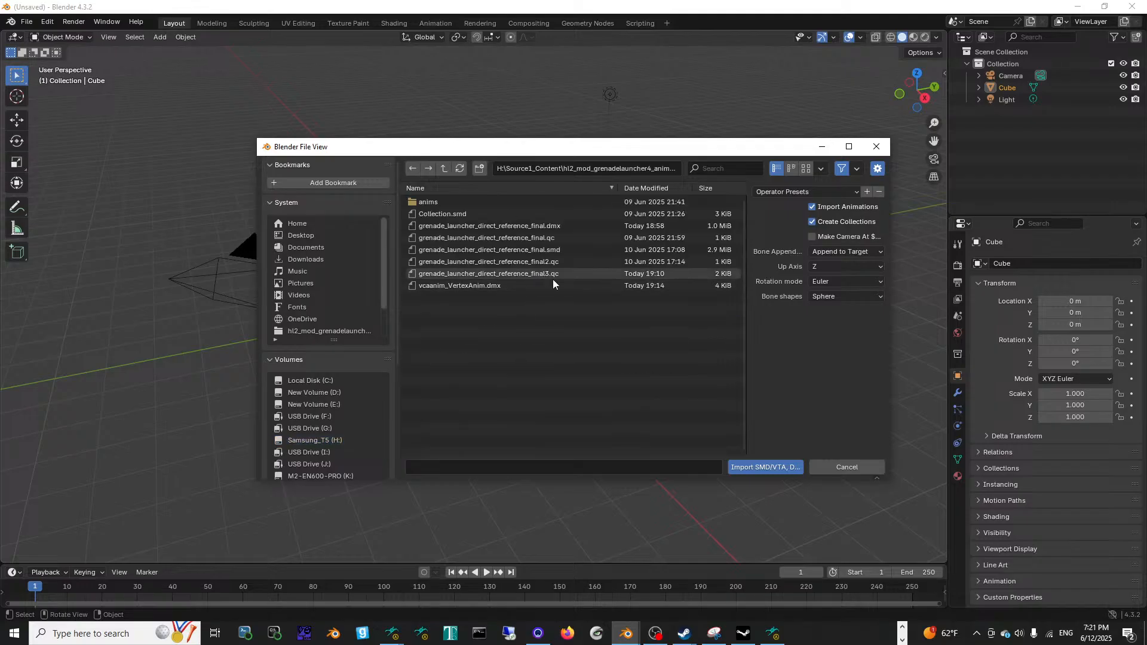
double_click(568, 224)
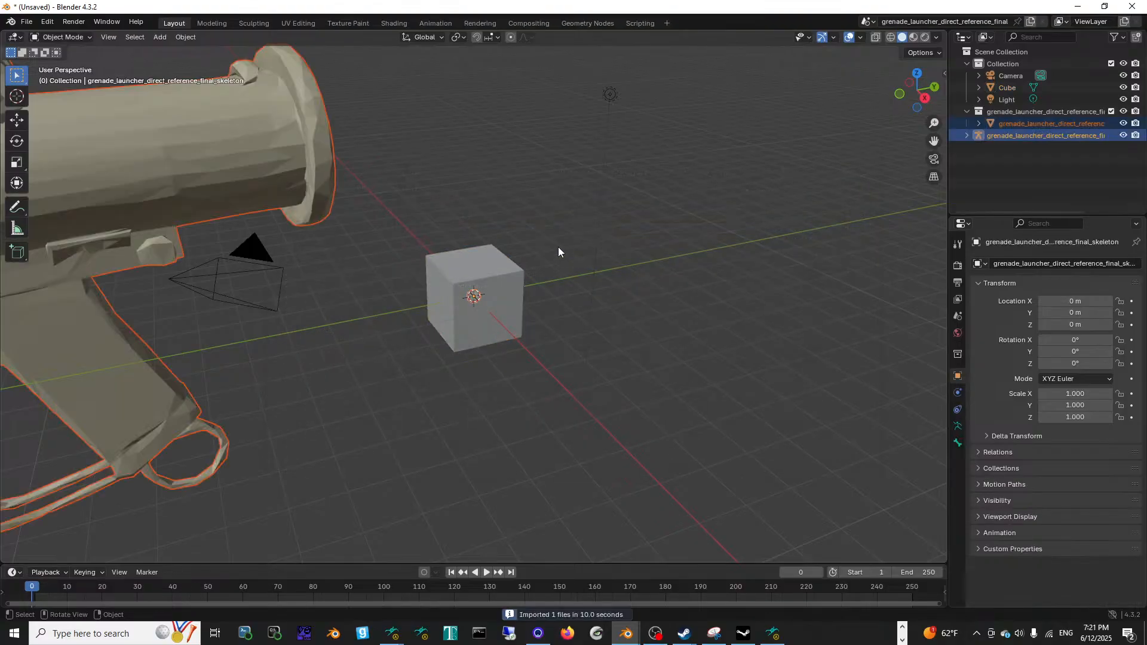
Step: Delete the default cube beneath the imported grenade launcher
middle_drag(521, 247, 526, 299)
click(473, 296)
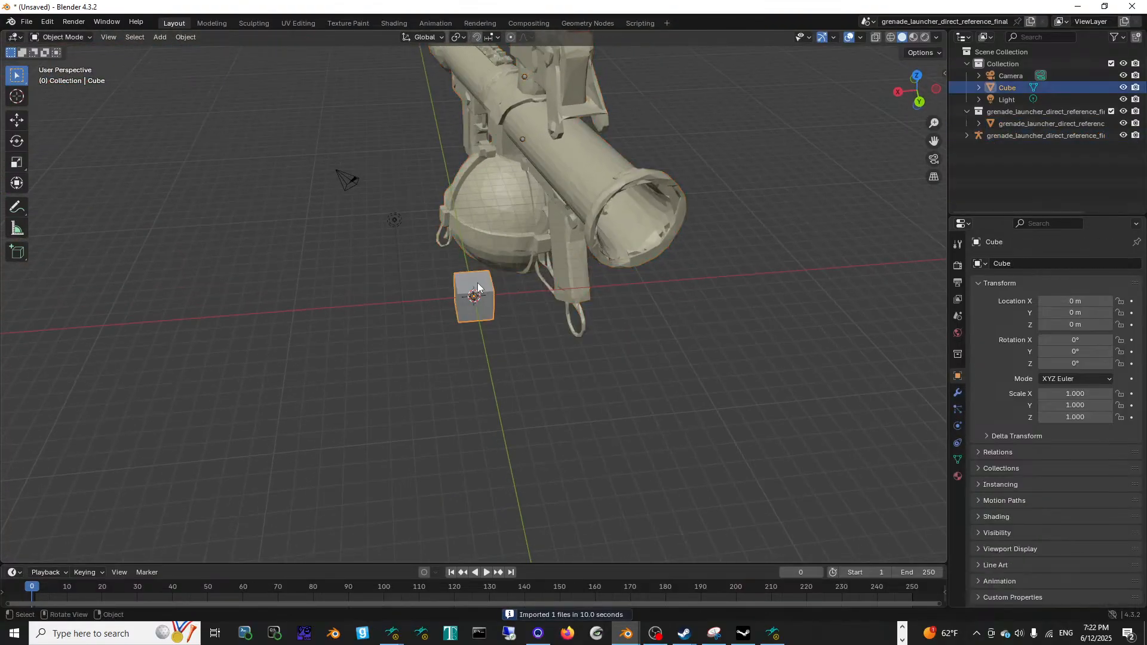
key(Delete)
Step: Import a Source Engine animation from the anims folder onto the grenade launcher's skeleton and play it back
scroll(427, 241, down, 3)
middle_drag(500, 189, 495, 170)
shift+middle_drag(500, 198, 517, 381)
scroll(511, 363, up, 4)
click(27, 21)
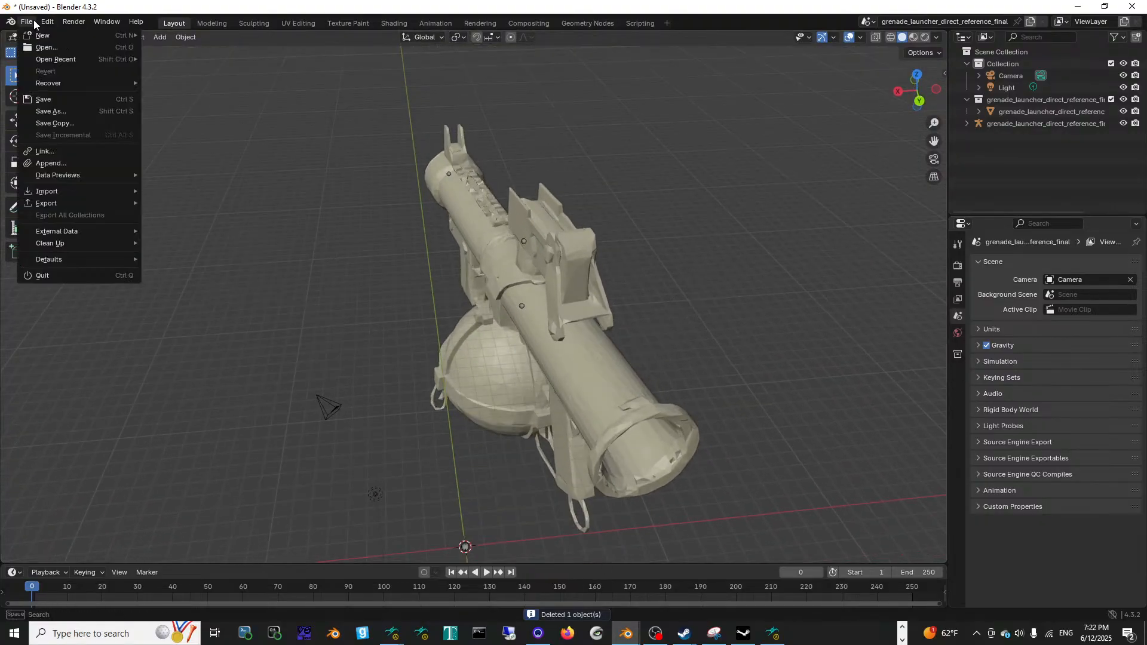
mouse_move(65, 192)
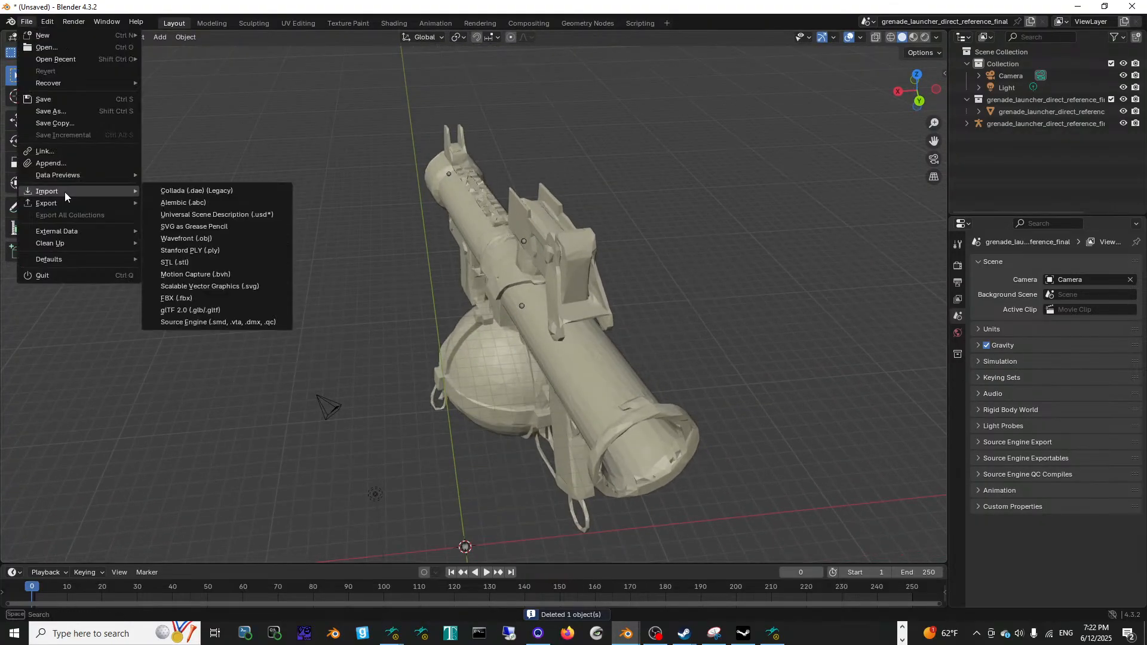
click(241, 324)
click(422, 203)
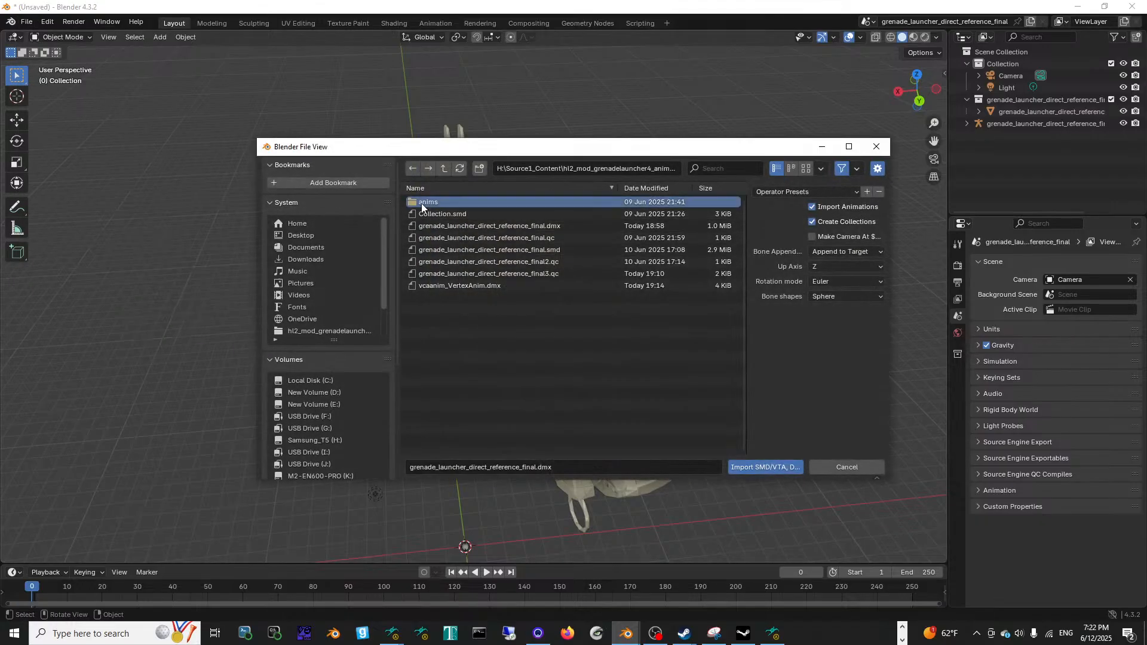
double_click(504, 263)
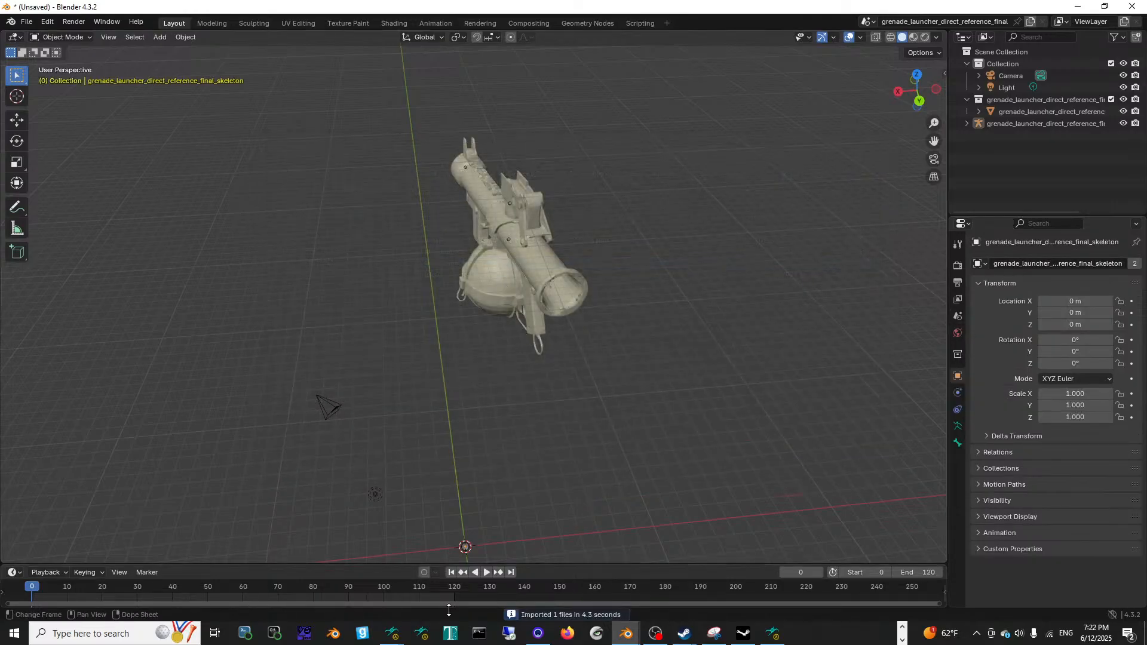
click(486, 571)
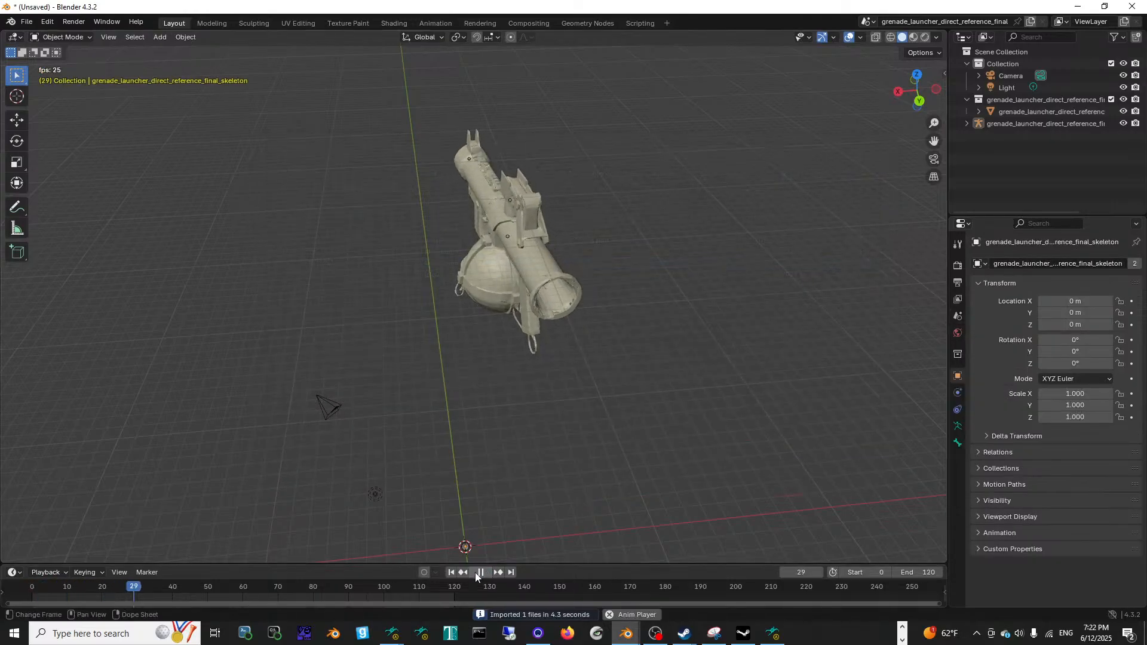
mouse_move(535, 358)
middle_down()
mouse_move(543, 302)
mouse_move(548, 339)
middle_up()
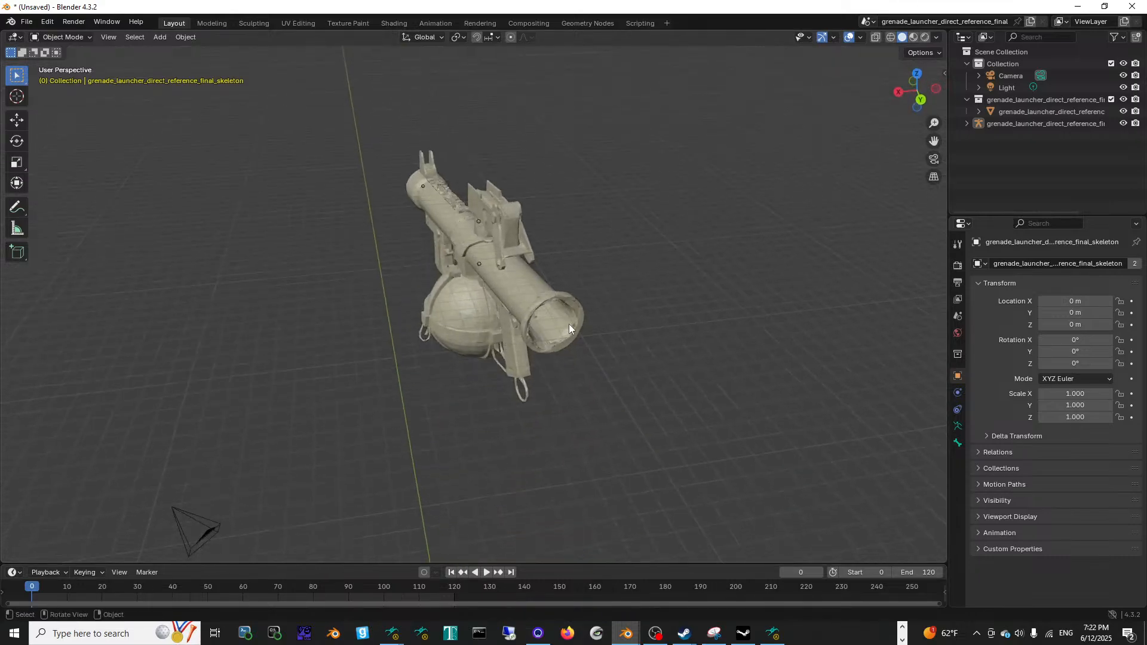
Step: Rename the grenade launcher mesh object as grenade_launcher_direct_reference_vertexAnim1
click(572, 328)
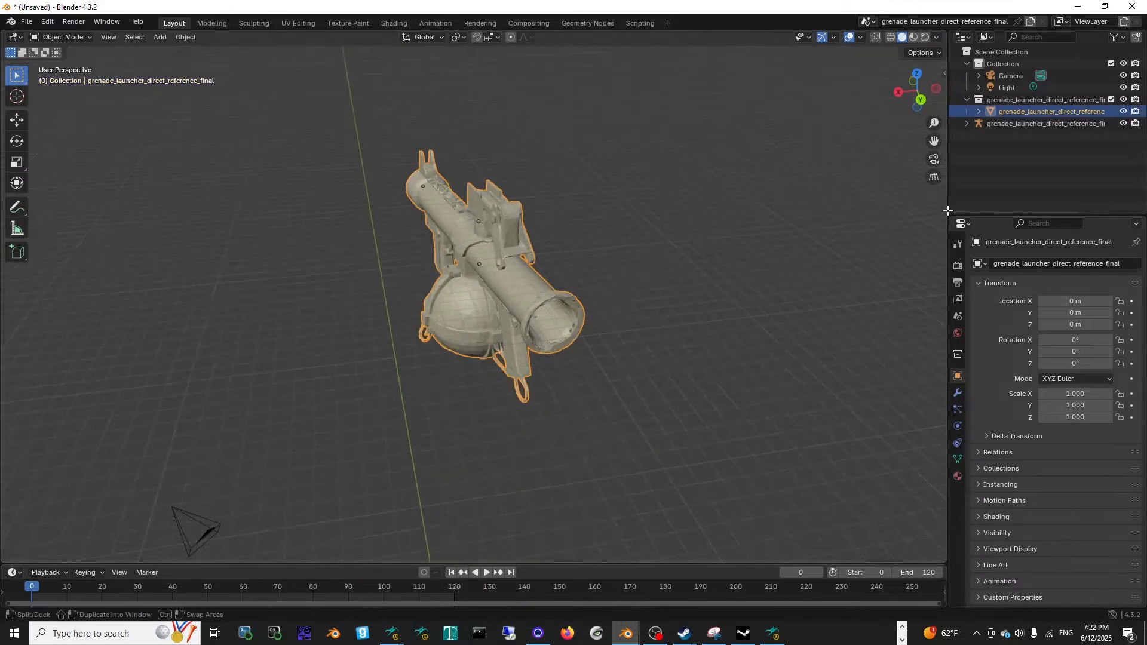
drag(948, 211, 818, 204)
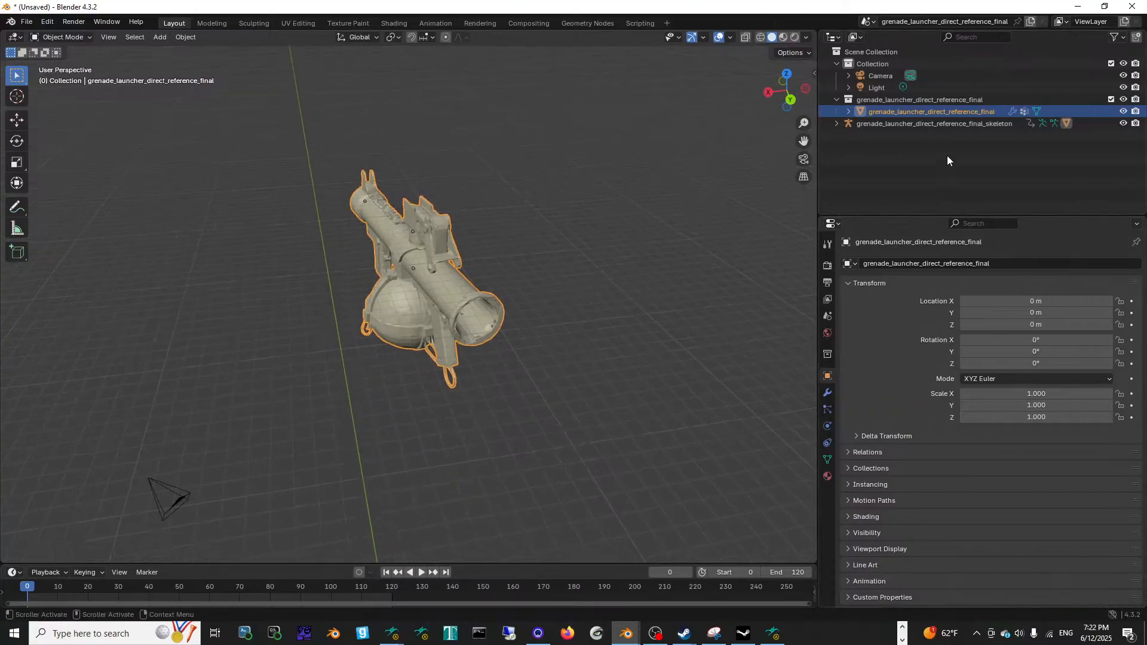
click(1018, 264)
double_click(1019, 264)
text(vertexAnim1)
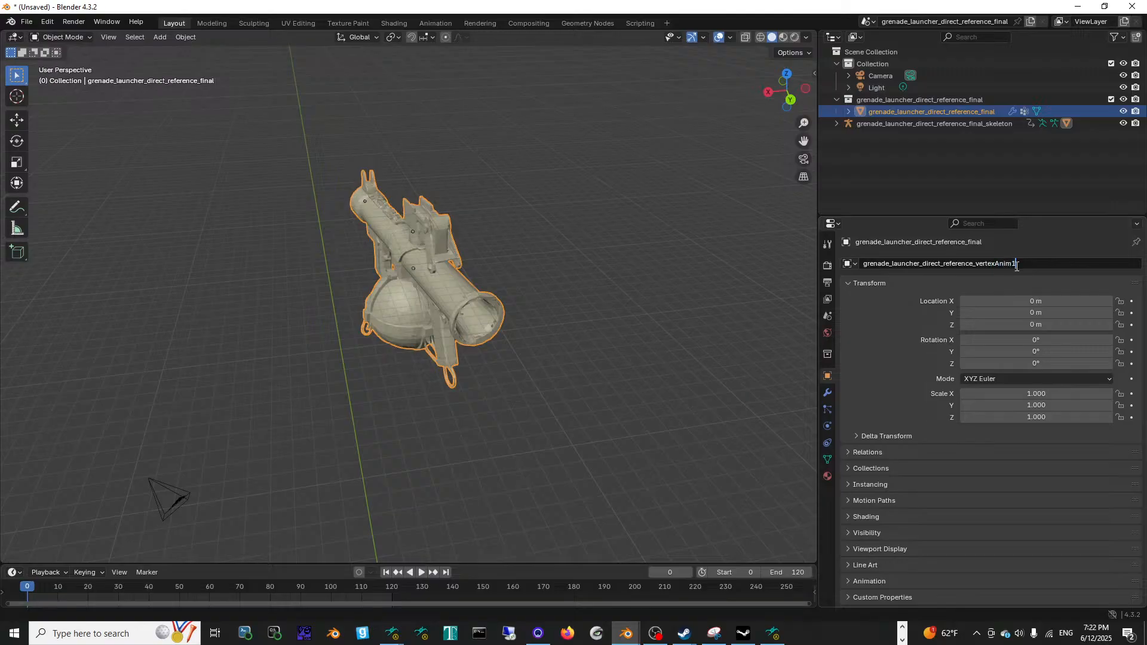
key(Return)
Step: Display the grenade launcher in wireframe from its side and put its mesh into Edit Mode
middle_drag(582, 344, 597, 371)
shift+middle_drag(402, 351, 547, 345)
shift+middle_drag(138, 338, 365, 333)
scroll(523, 334, up, 4)
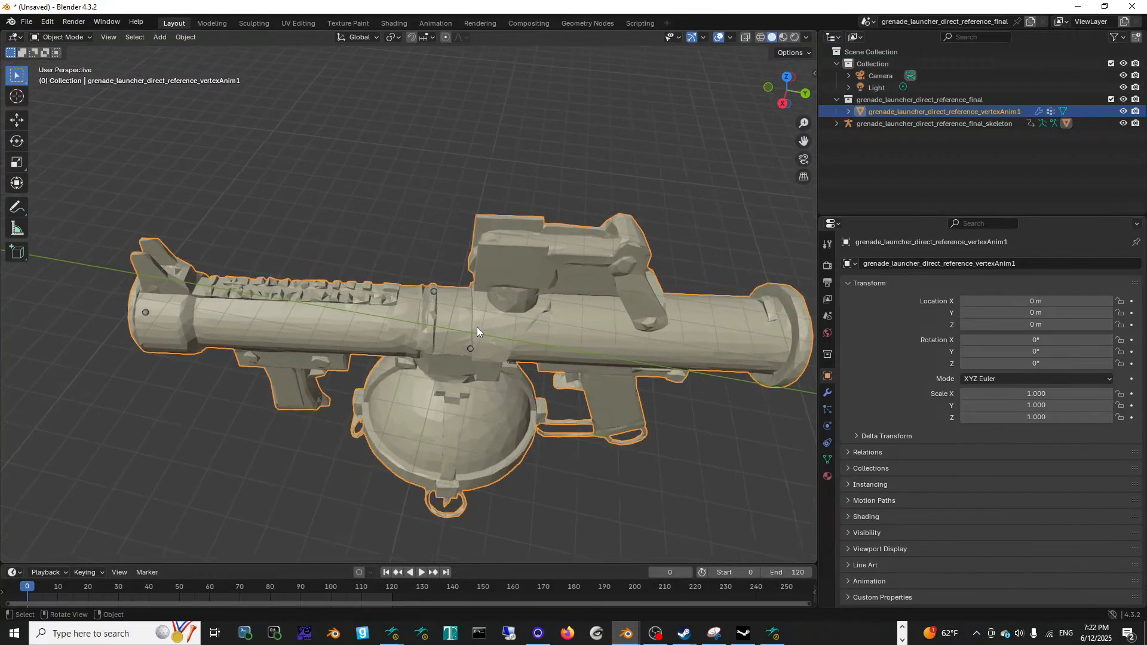
middle_drag(356, 275, 345, 259)
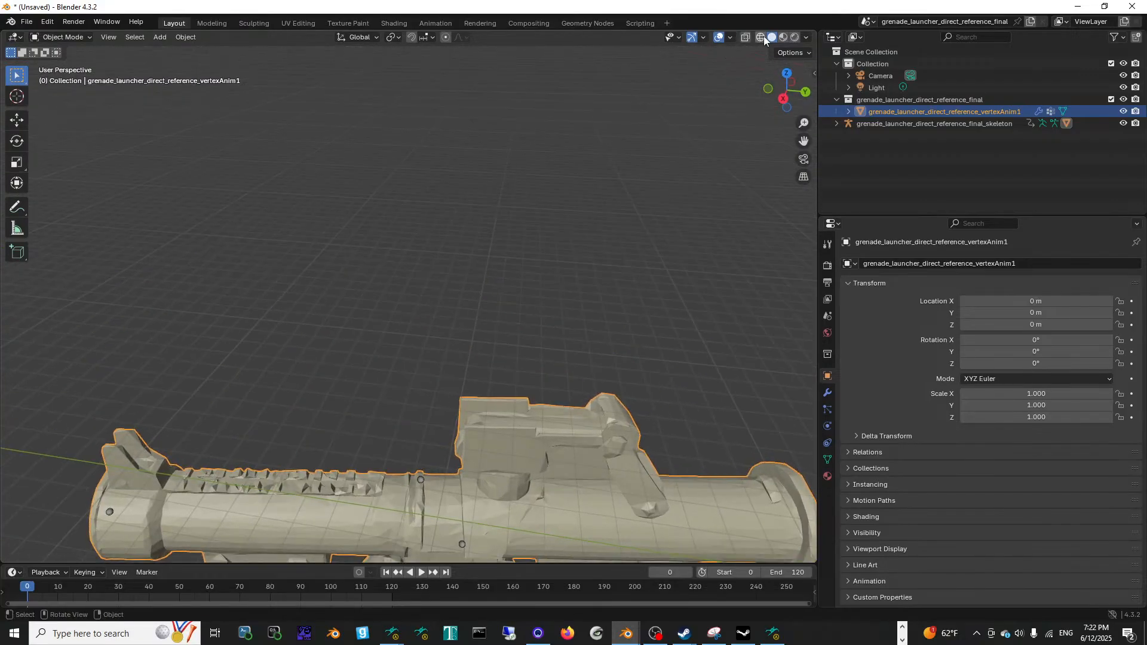
key(shift+z)
middle_drag(453, 276, 454, 306)
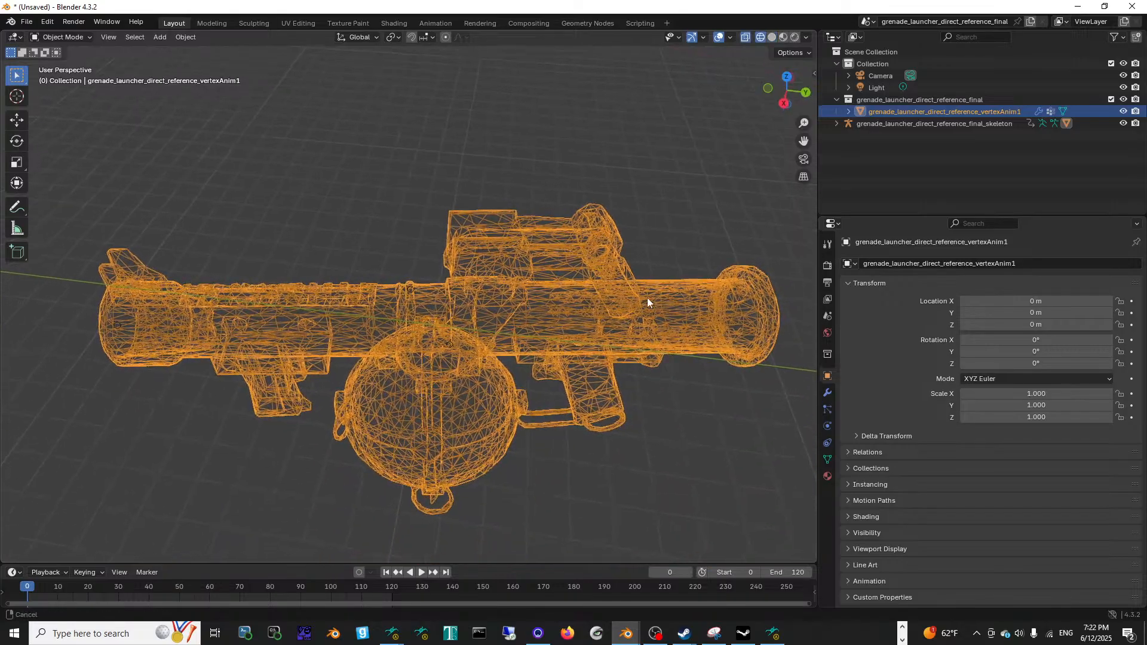
middle_drag(376, 323, 601, 320)
click(61, 37)
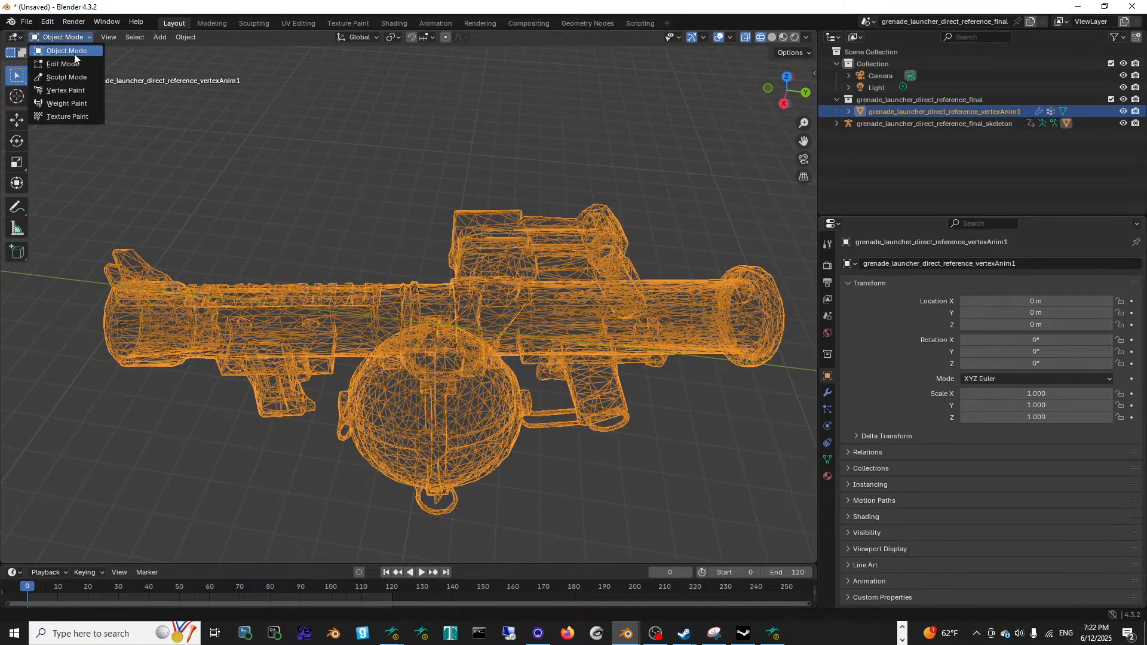
click(63, 64)
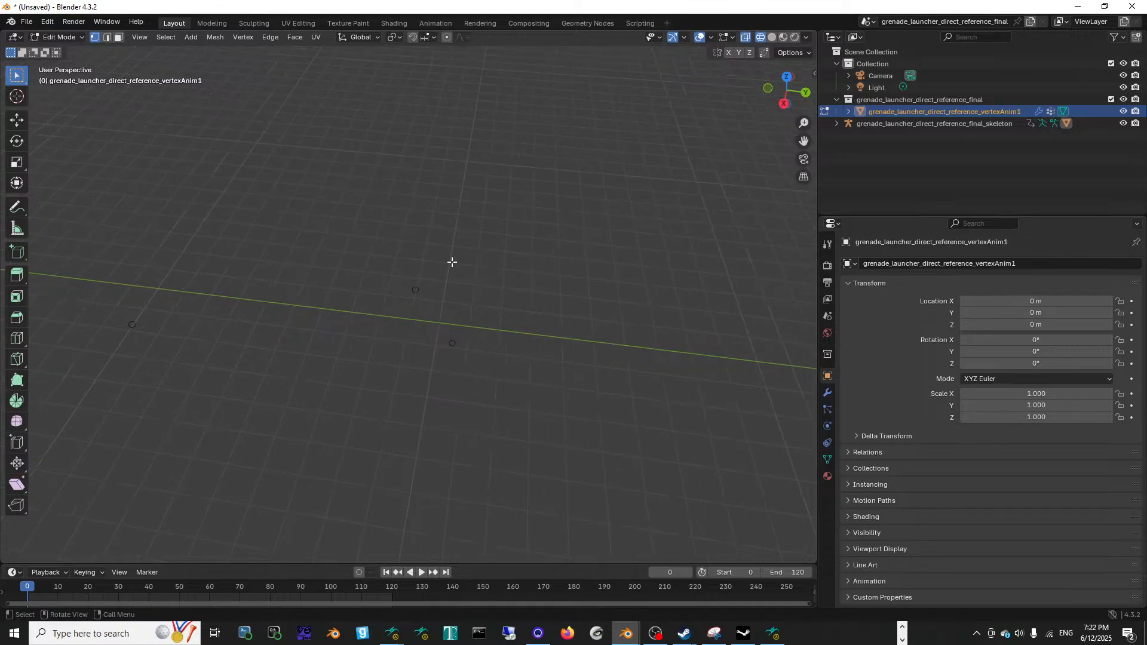
Step: Switch to face selection with solid shading and select faces on one raised tooth of the barrel's rail
shift+middle_drag(490, 290, 36, 266)
scroll(358, 335, up, 8)
scroll(494, 240, down, 1)
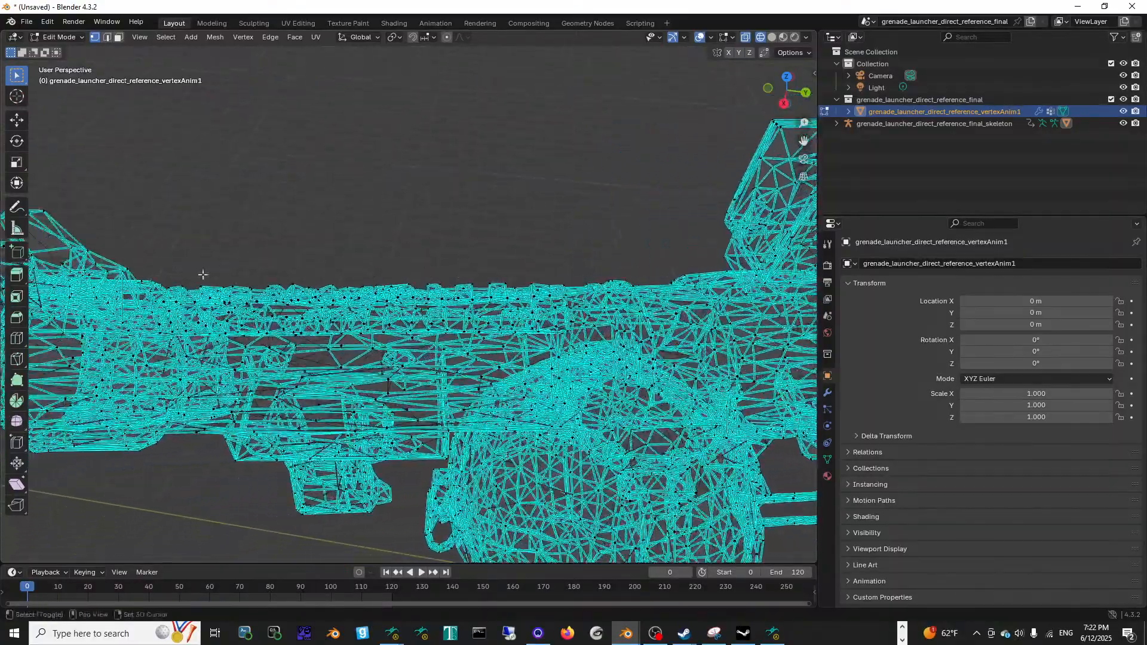
shift+middle_drag(222, 259, 434, 79)
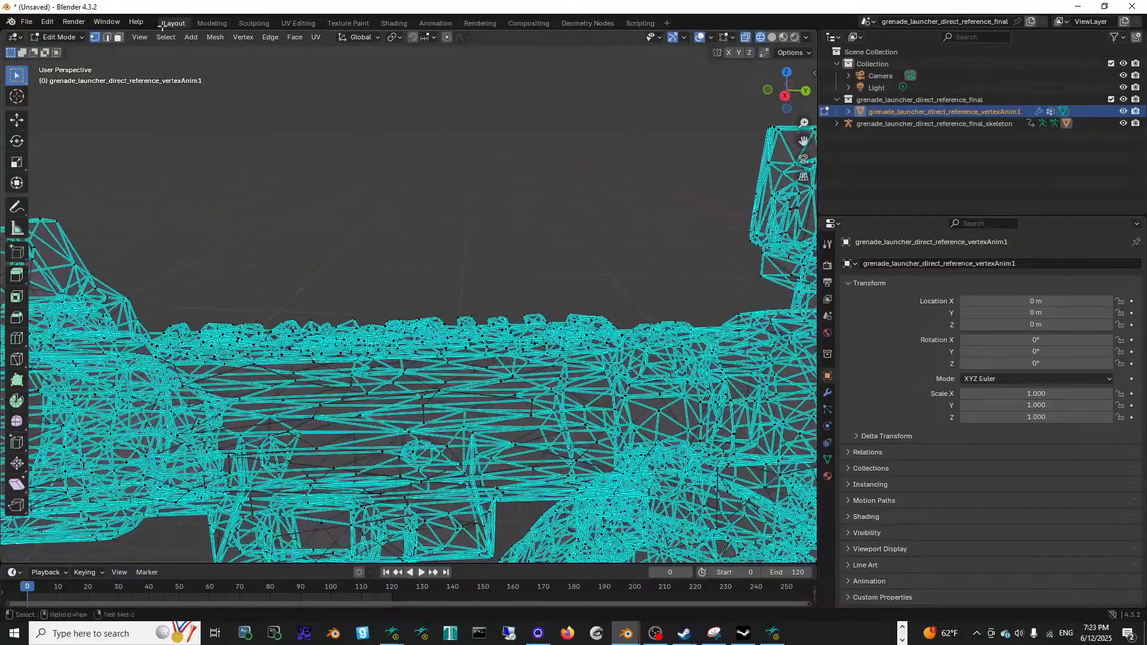
click(118, 37)
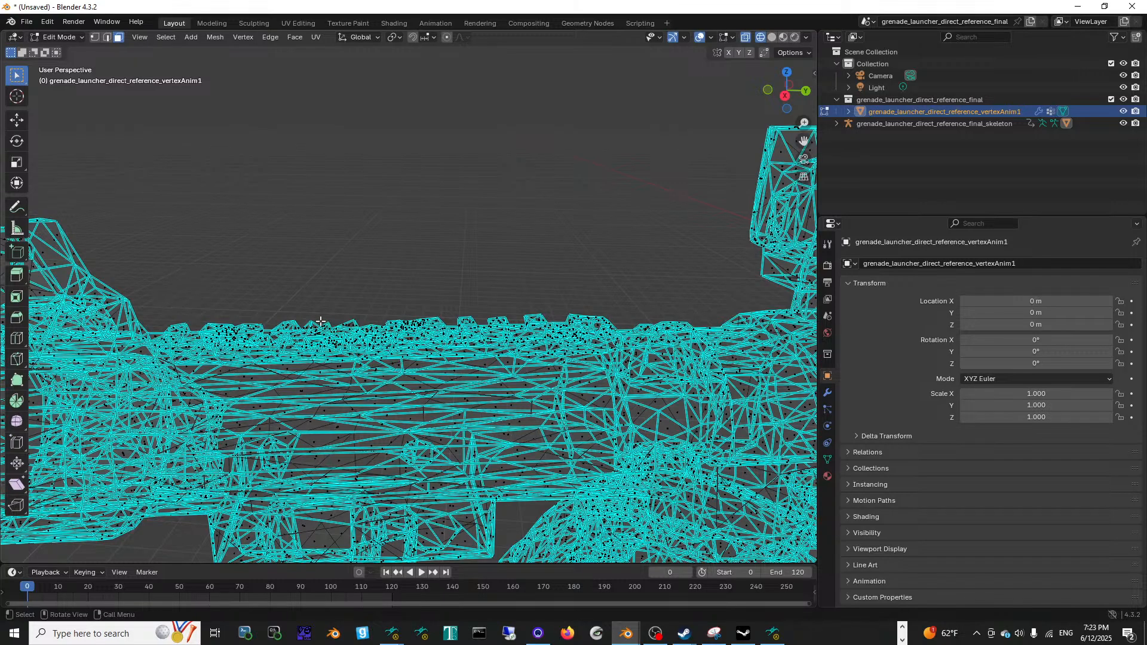
mouse_move(305, 332)
middle_down()
mouse_move(328, 269)
mouse_move(398, 227)
mouse_move(299, 282)
mouse_move(492, 323)
mouse_move(314, 303)
mouse_move(294, 313)
mouse_move(375, 307)
mouse_move(299, 406)
mouse_move(556, 226)
mouse_move(568, 272)
mouse_move(597, 300)
mouse_move(574, 308)
mouse_move(544, 275)
mouse_move(529, 342)
middle_up()
click(772, 37)
ctrl+click(710, 326)
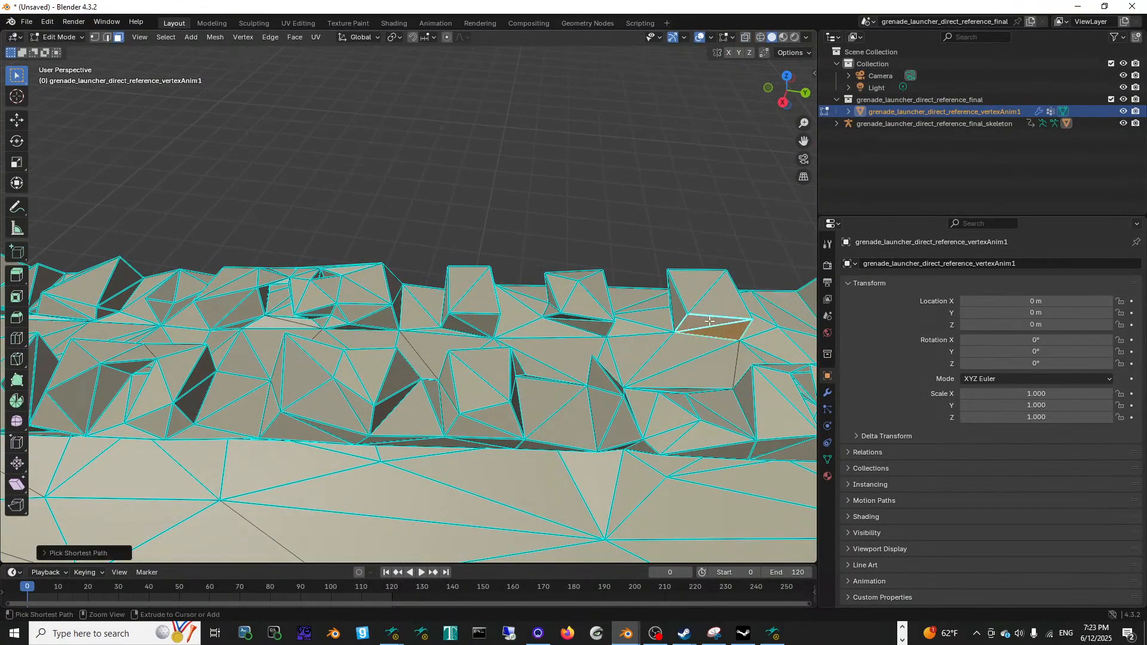
ctrl+click(693, 289)
Step: Box-select the faces of the whole toothed rail along the top of the barrel, viewed from above
middle_drag(693, 289, 599, 347)
scroll(599, 347, down, 5)
middle_drag(511, 249, 561, 293)
scroll(554, 264, down, 2)
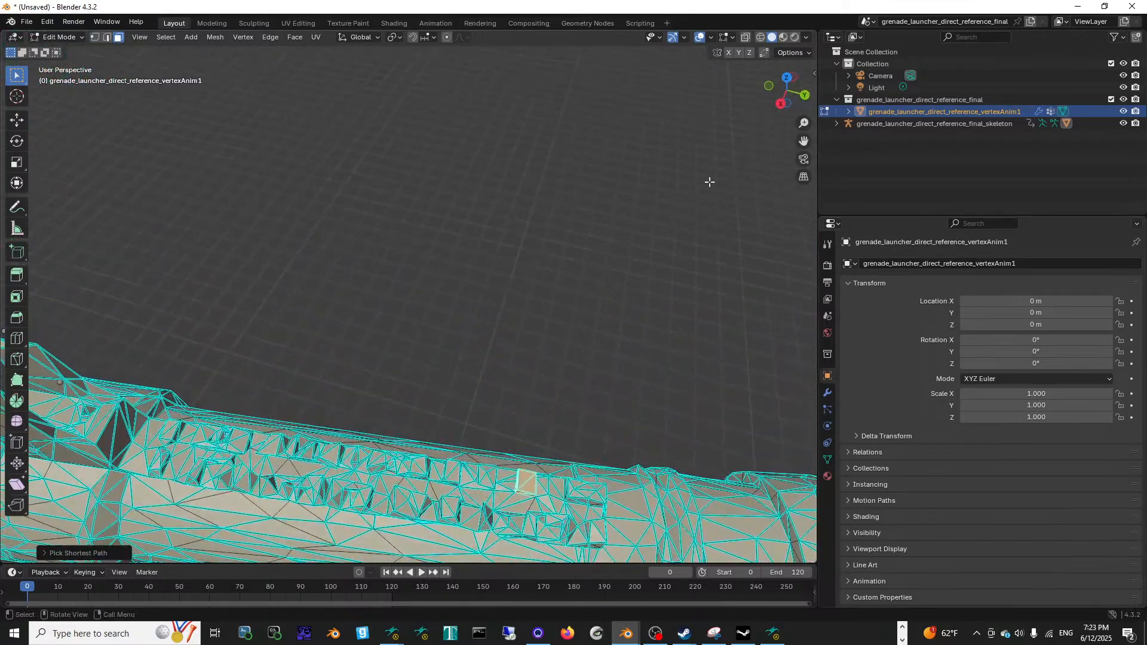
click(788, 85)
scroll(556, 320, down, 4)
middle_drag(548, 322, 644, 272)
scroll(621, 316, up, 4)
middle_drag(588, 364, 594, 436)
mouse_move(165, 223)
middle_down()
mouse_move(176, 230)
mouse_move(168, 241)
middle_up()
drag(145, 249, 630, 302)
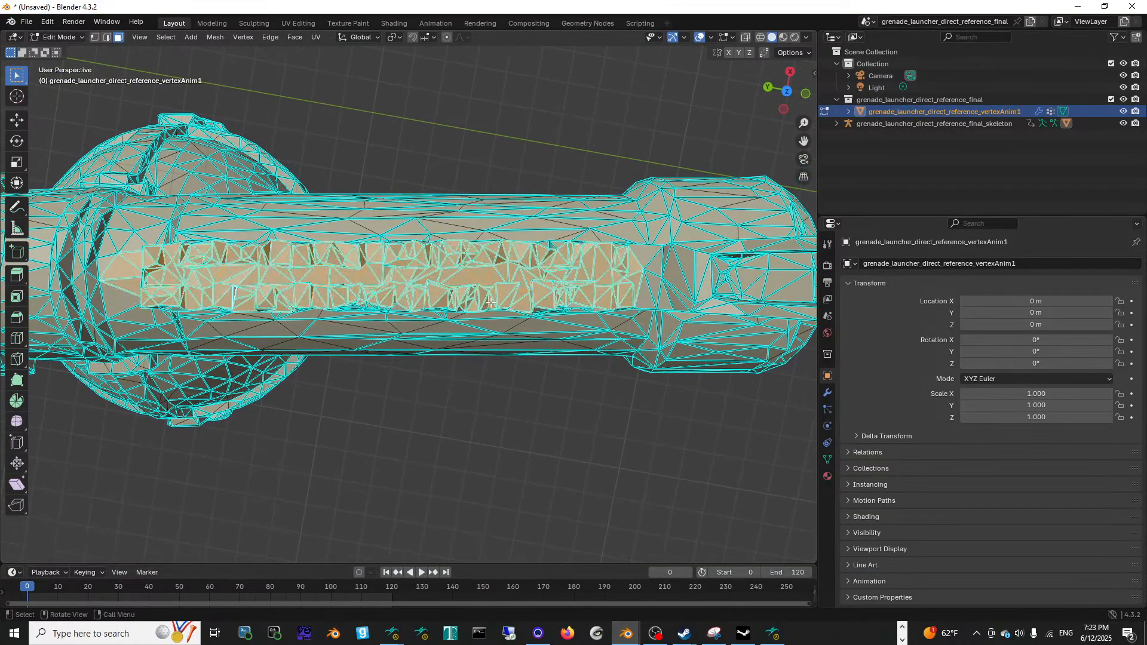
Step: Set the selected rail faces' local median Z to 4.4 m and inspect the lowered rail
click(816, 72)
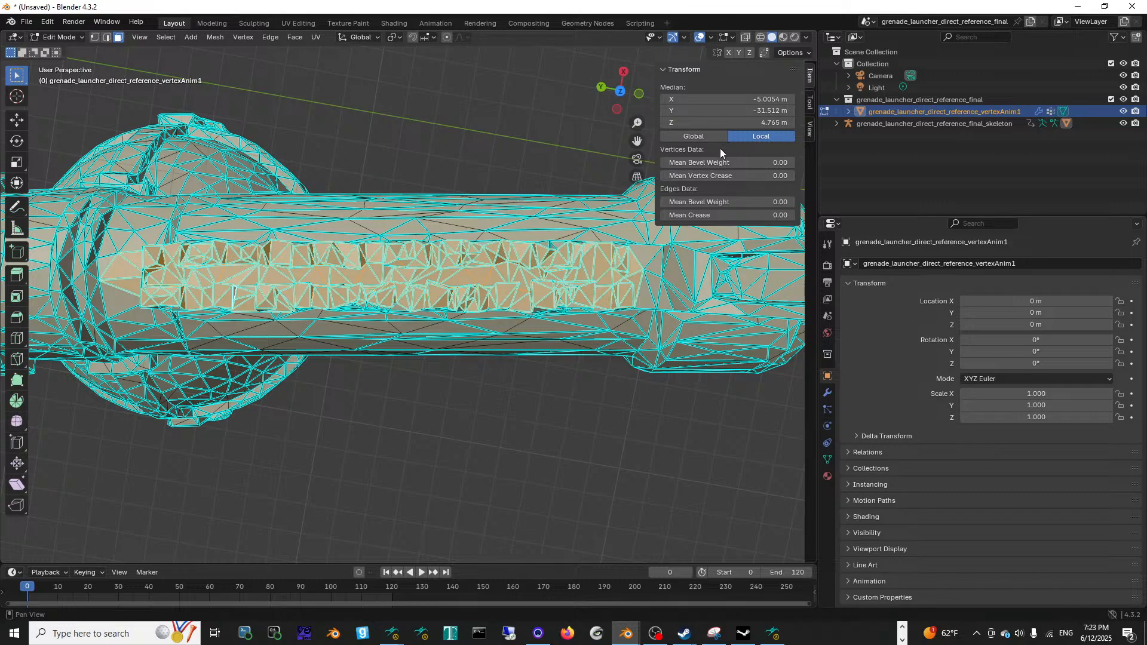
click(770, 122)
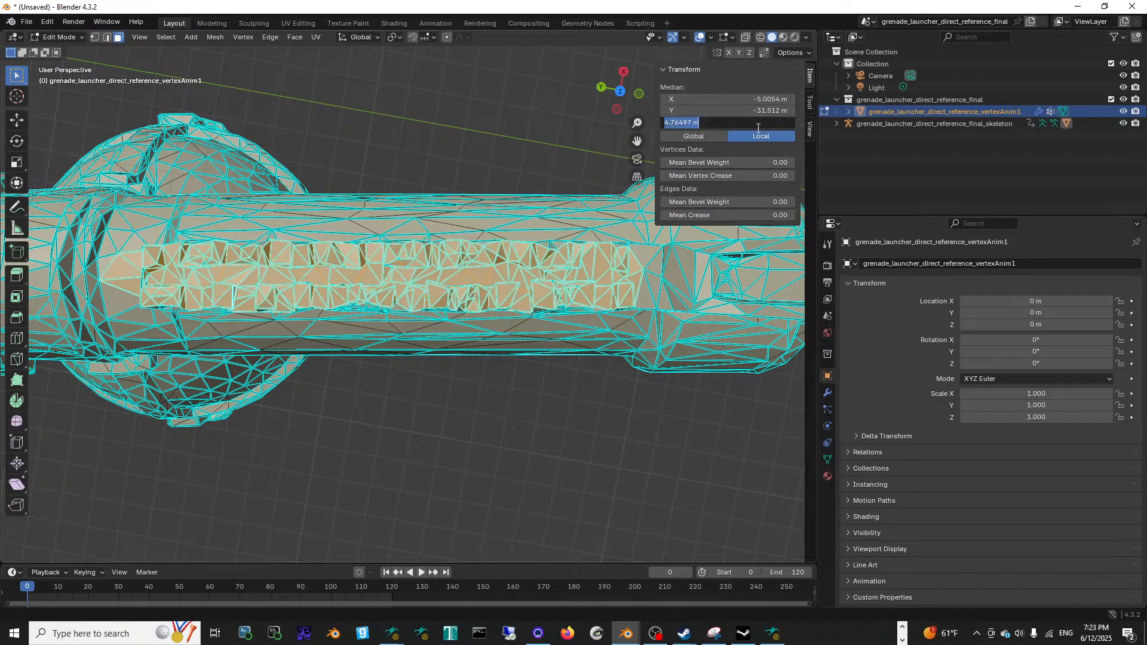
text(4.4)
key(Return)
middle_drag(449, 281, 425, 304)
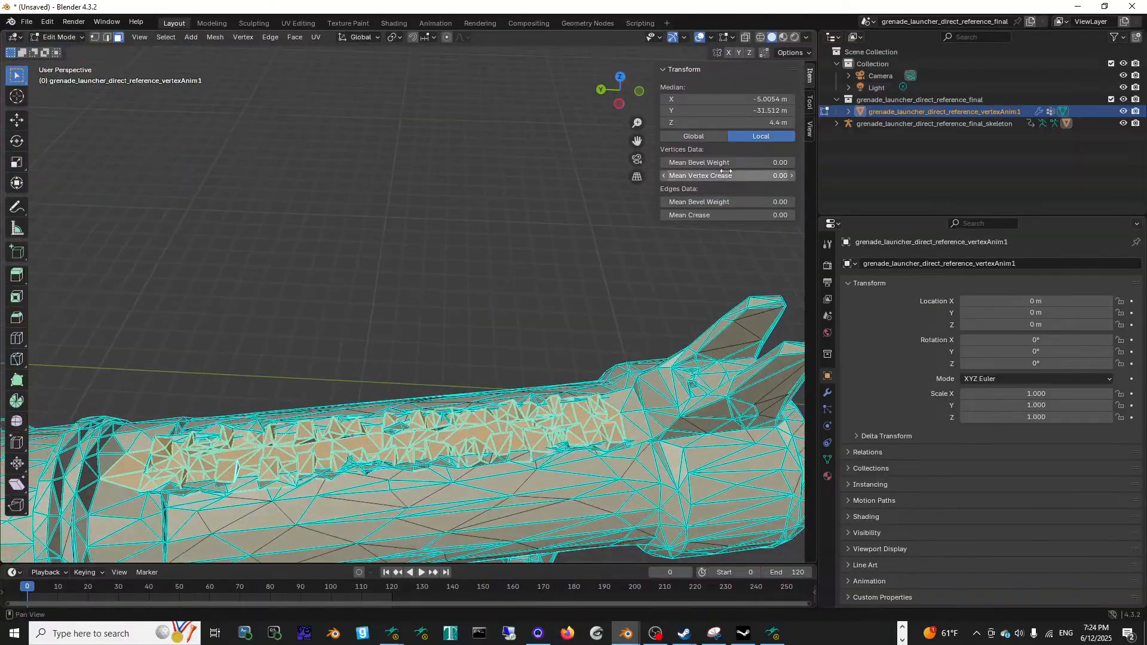
middle_drag(507, 341, 484, 325)
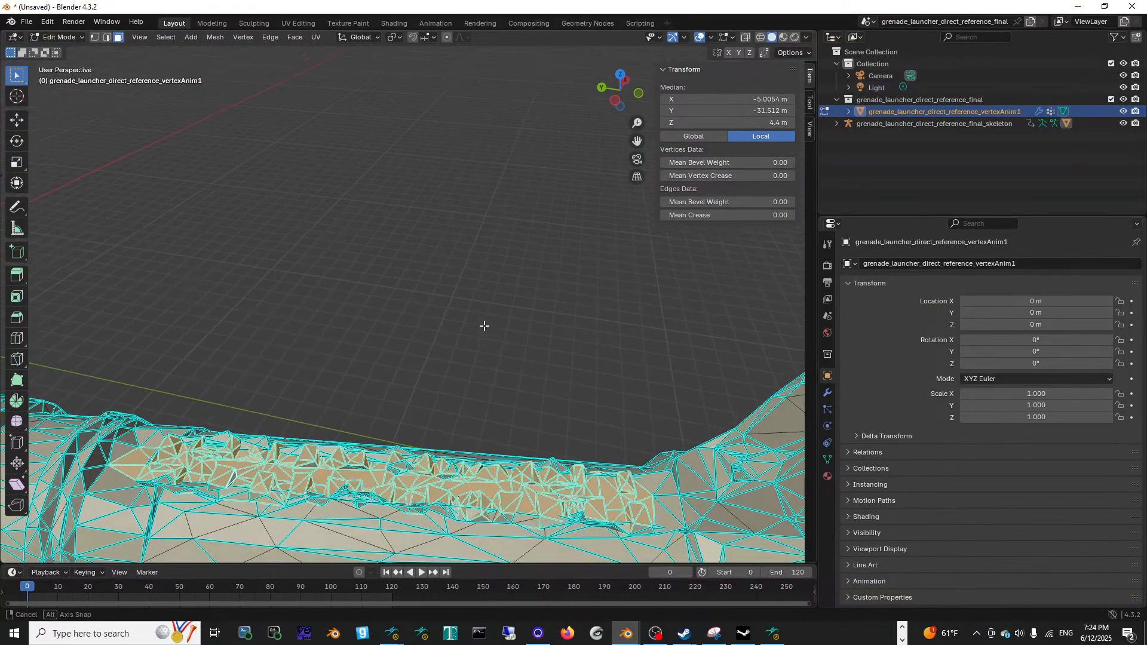
Step: Switch the rail faces' median coordinates to Global and enter a new Z value
click(694, 136)
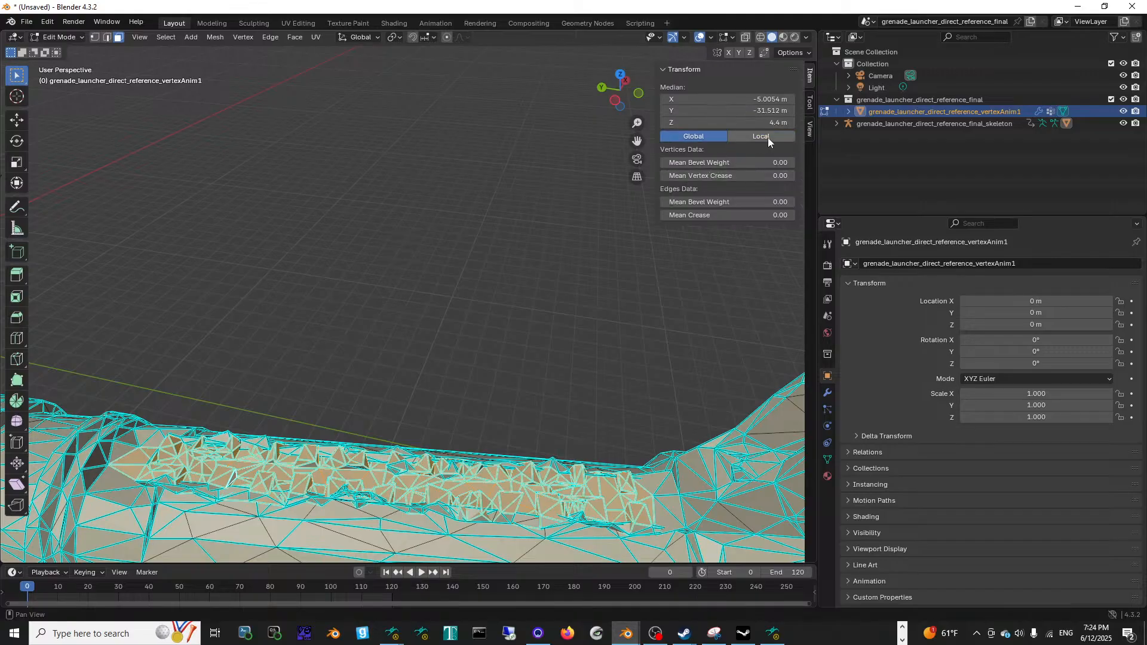
click(778, 124)
text(4)
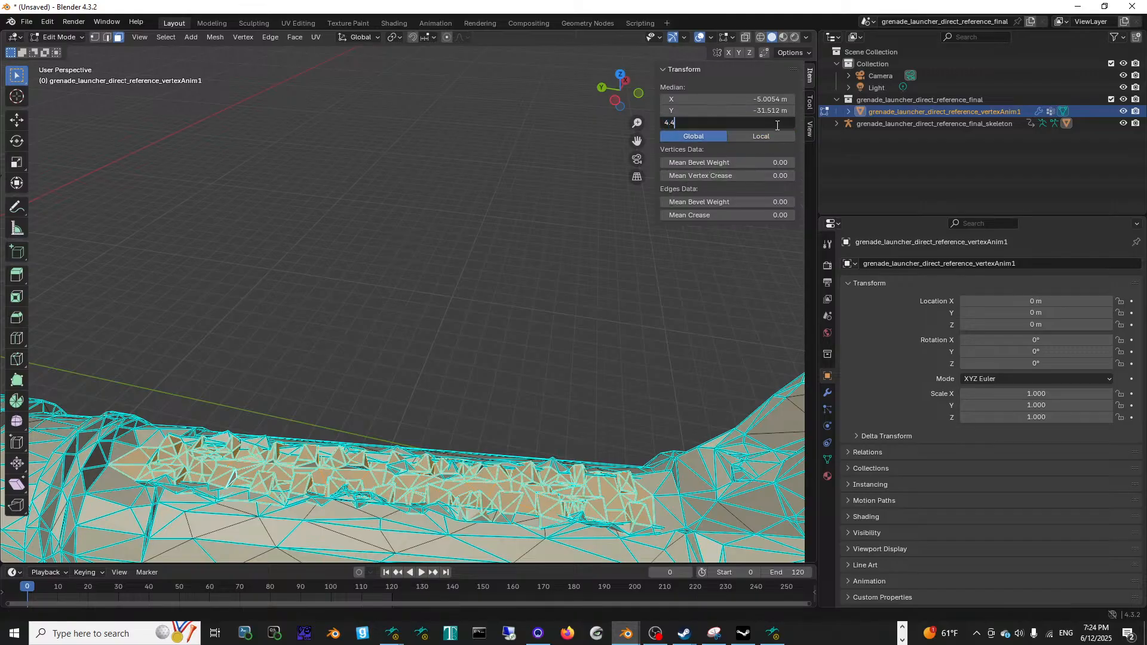
Step: Set the selected barrel-strip faces' global median Z to 4.5 m and inspect the strip
key(Return)
click(778, 123)
text(41)
key(Return)
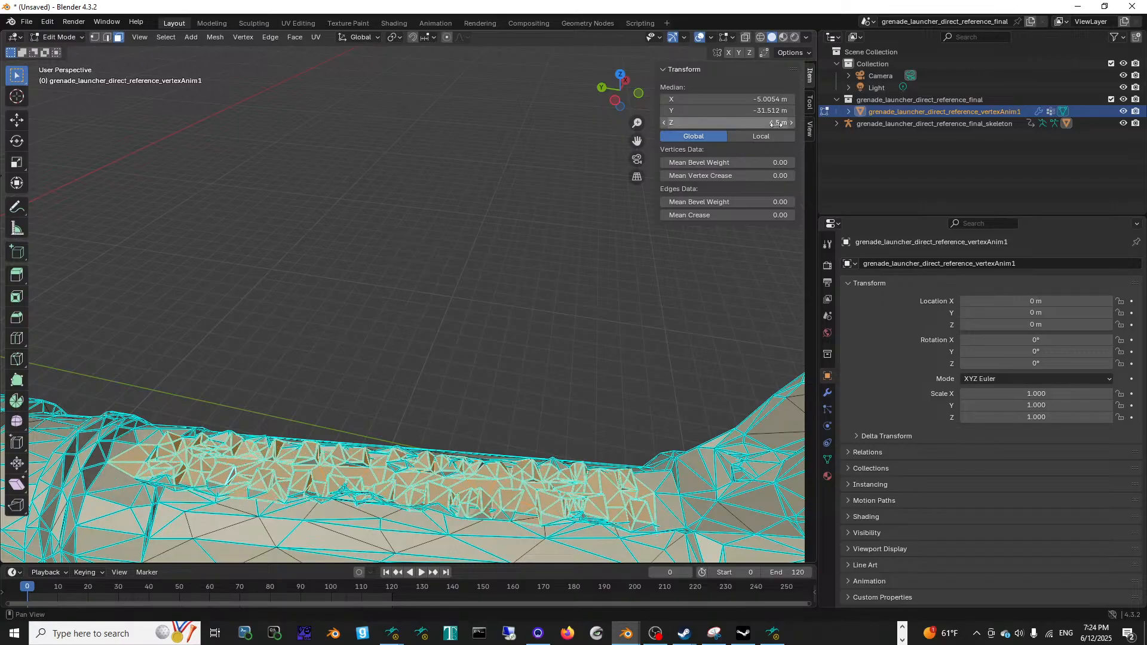
scroll(448, 379, down, 3)
scroll(451, 425, up, 4)
middle_drag(448, 380, 484, 451)
scroll(450, 426, up, 2)
scroll(466, 485, down, 4)
scroll(563, 438, down, 2)
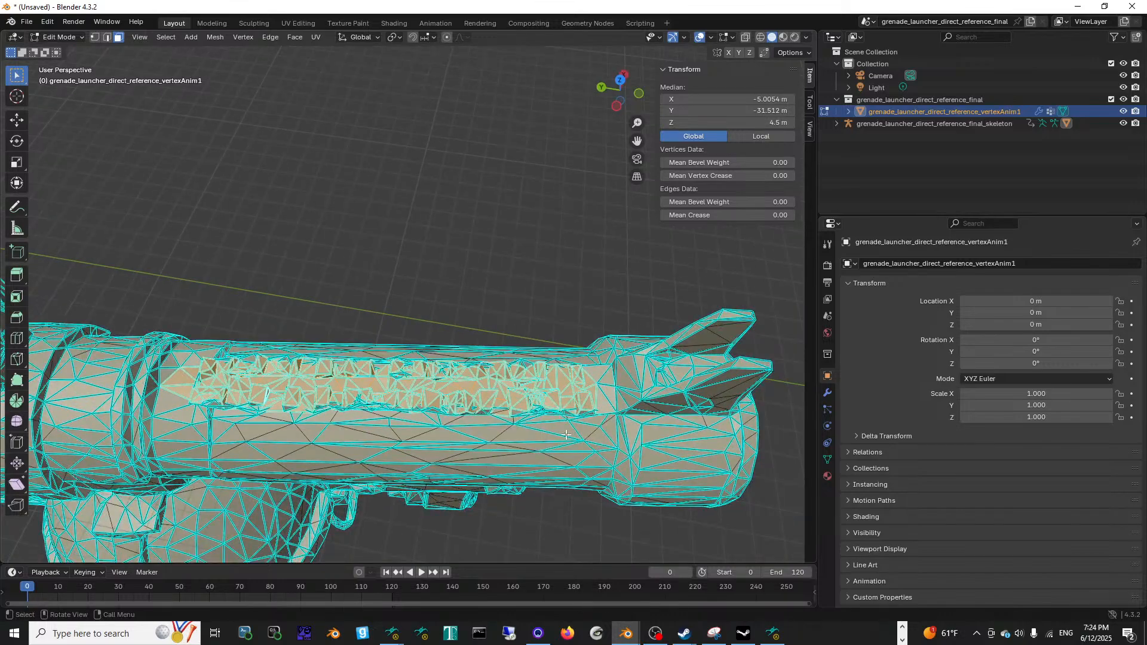
Step: Reselect the jagged strip of faces along the top of the barrel with a box selection
click(586, 399)
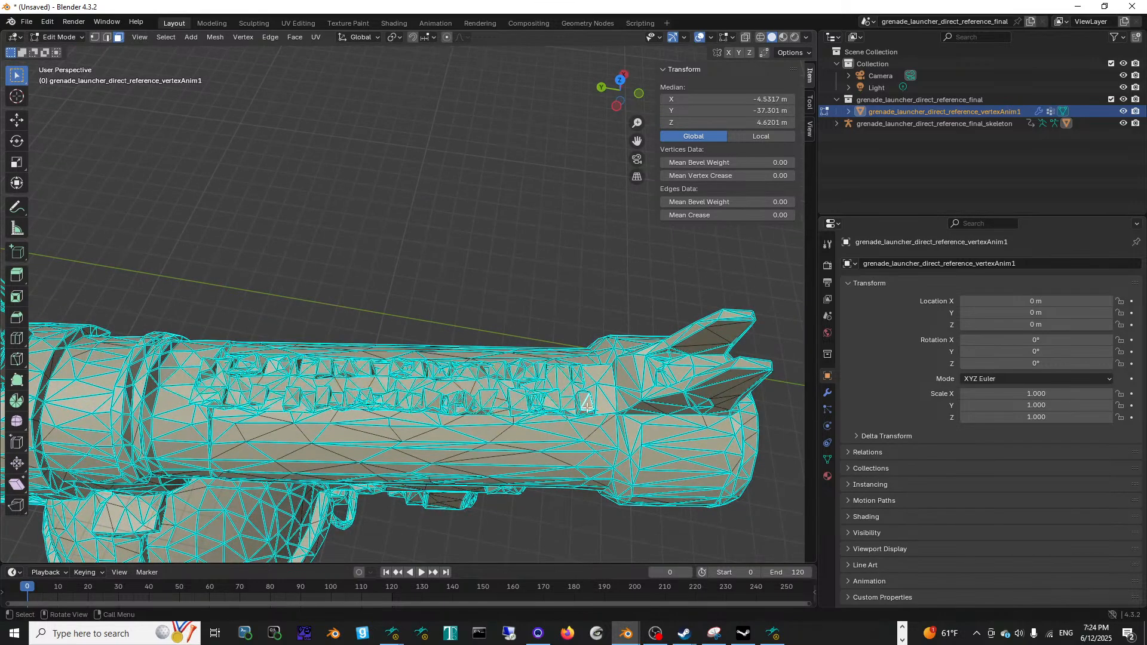
click(578, 402)
click(559, 399)
click(529, 417)
click(478, 407)
middle_drag(357, 375, 341, 380)
drag(224, 320, 422, 339)
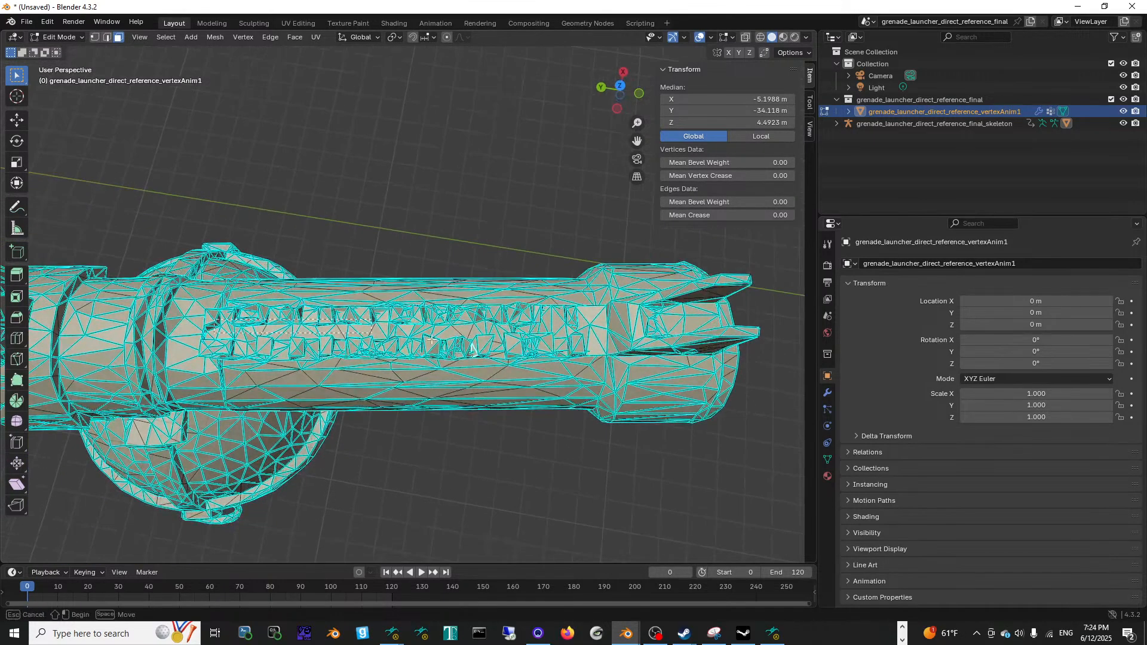
drag(551, 345, 583, 352)
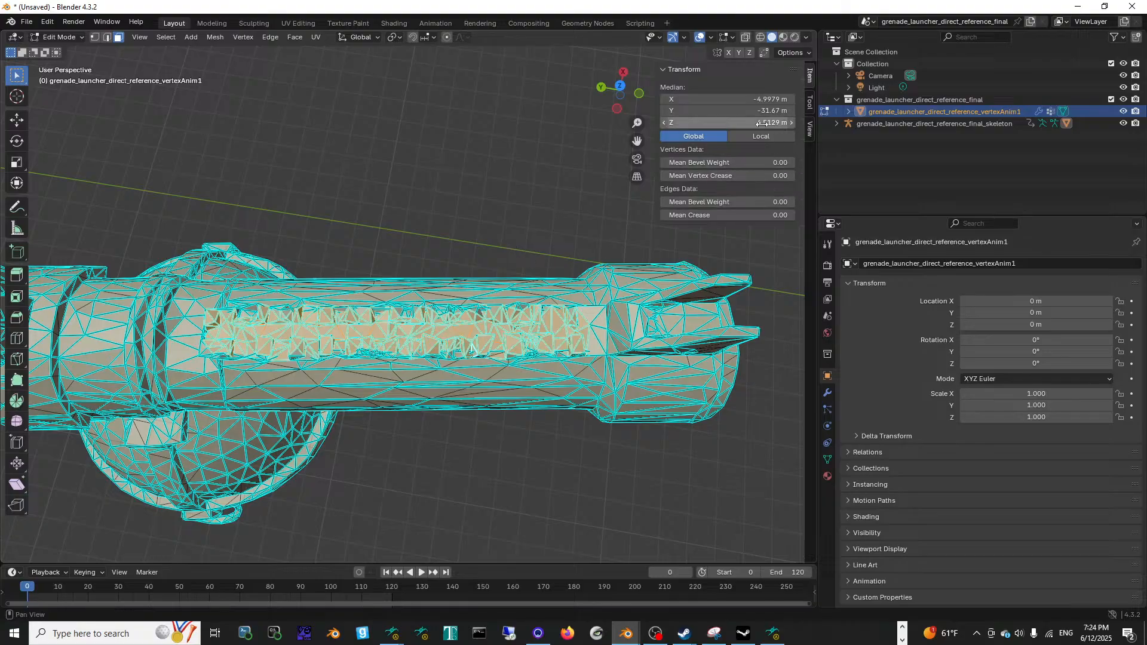
Step: Set the selected strip's global median Z to 4.4 m and inspect it from the side
click(752, 123)
text(4.4)
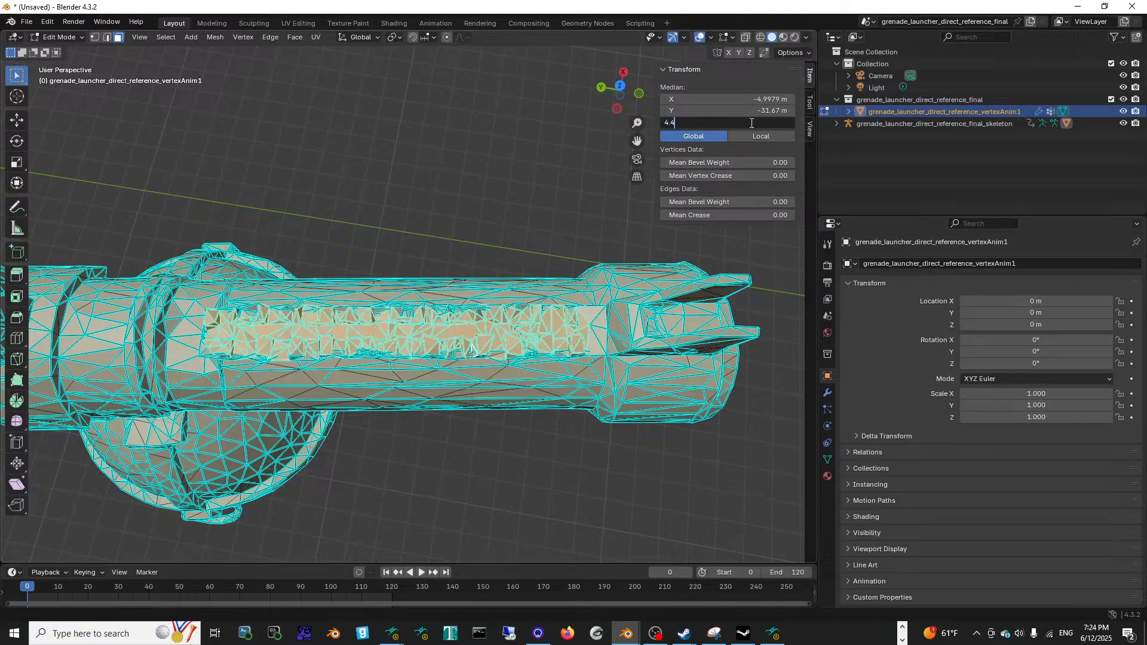
key(Return)
middle_drag(505, 388, 499, 293)
middle_drag(433, 435, 260, 332)
Step: Switch to the web browser and open Grok
key(alt+Tab)
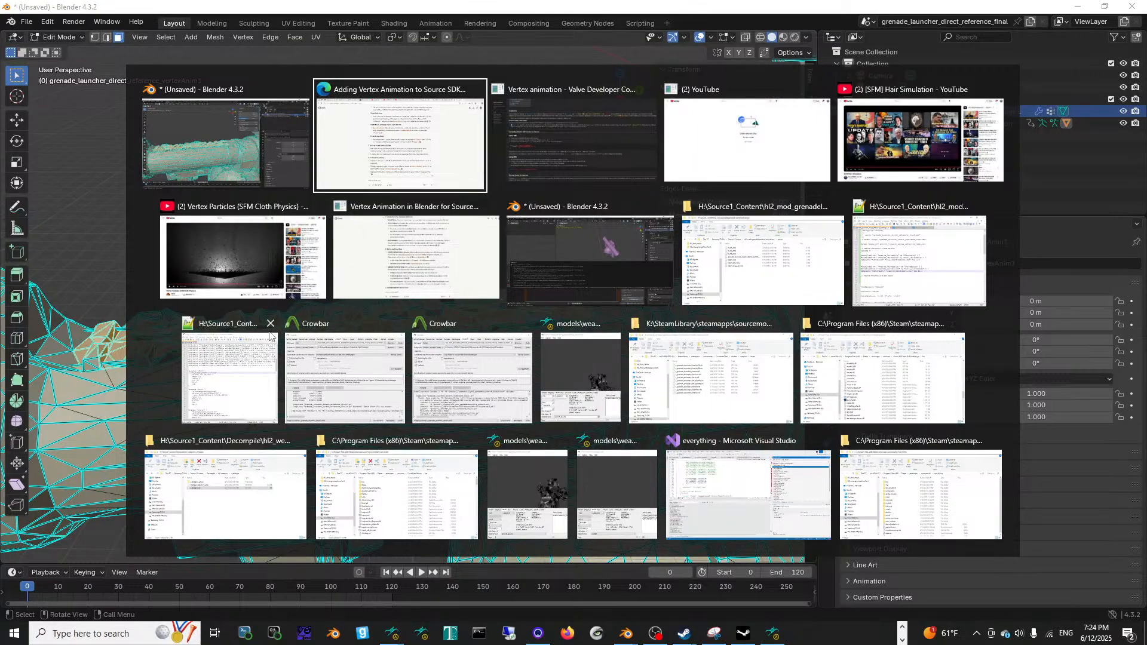
key(ctrl+t)
text(gr)
key(Return)
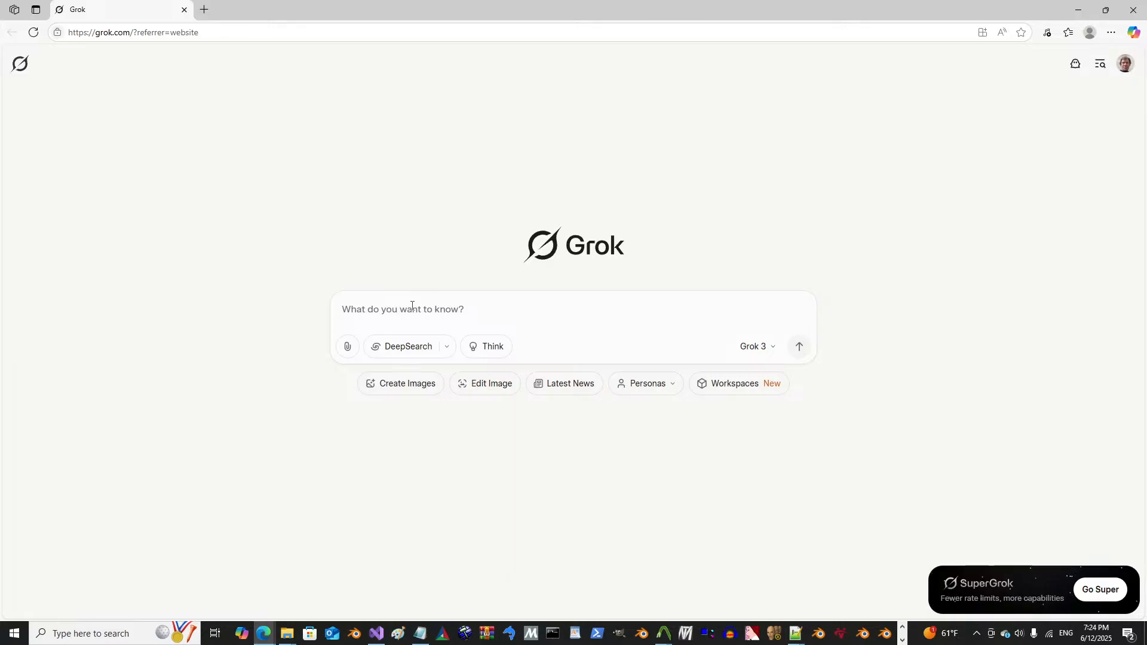
Step: Ask Grok to "write a blender 4.3 python script to set current faces to a particular z individually to 4.4"
text(write a blender 4.3 python script)
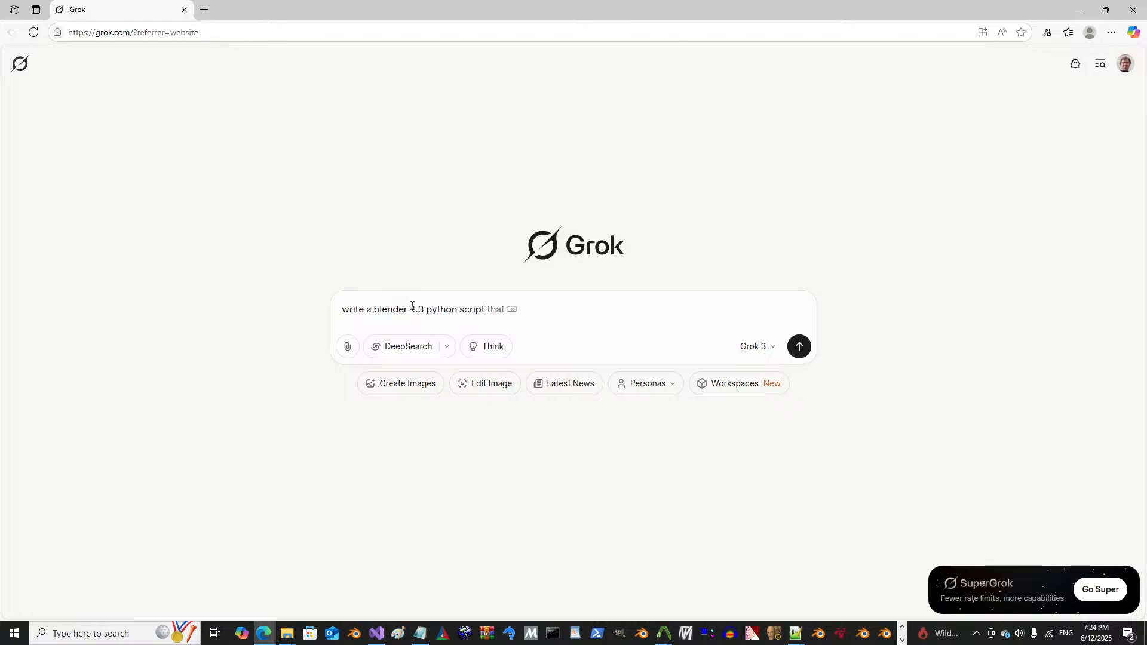
text( to set current faces to a part)
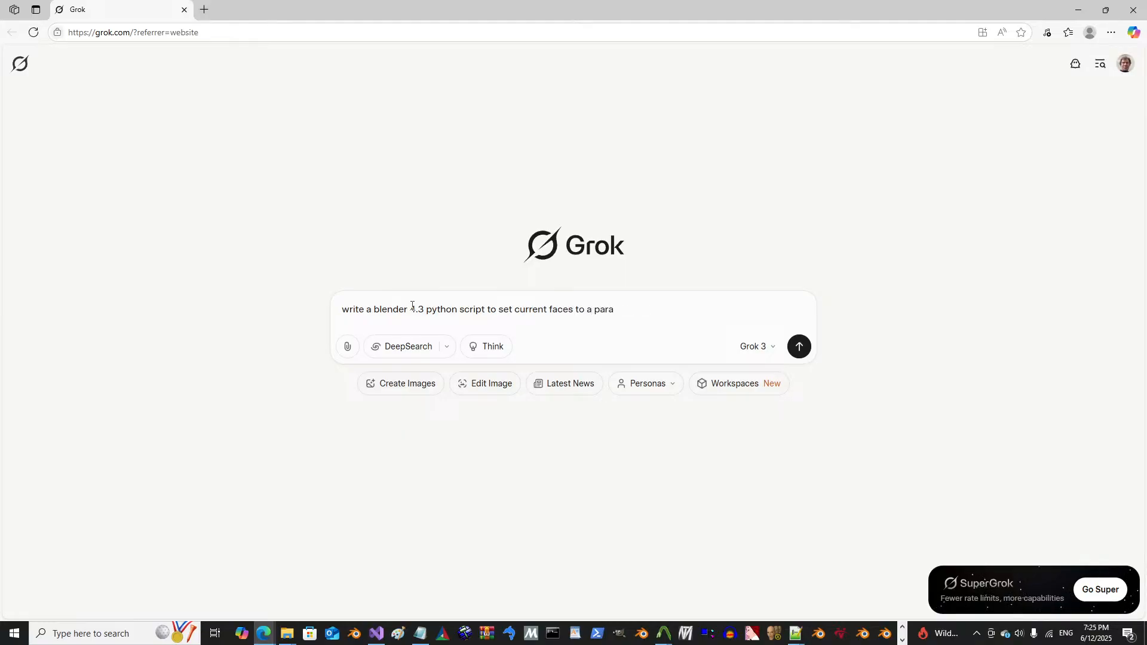
key(BackSpace)
text(tu)
key(BackSpace)
text(icyk)
text(du)
key(BackSpace)
text(ividually to 4.4)
key(Return)
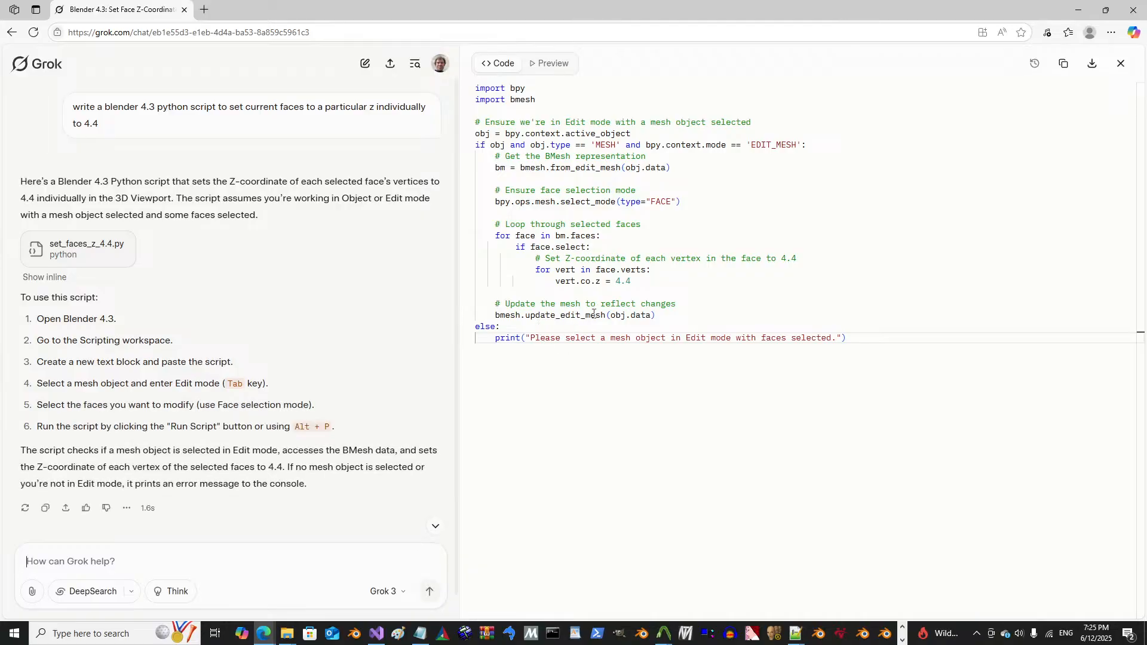
Step: Copy the entire generated Python script from Grok's code view
drag(854, 338, 475, 88)
right_click(563, 132)
click(801, 327)
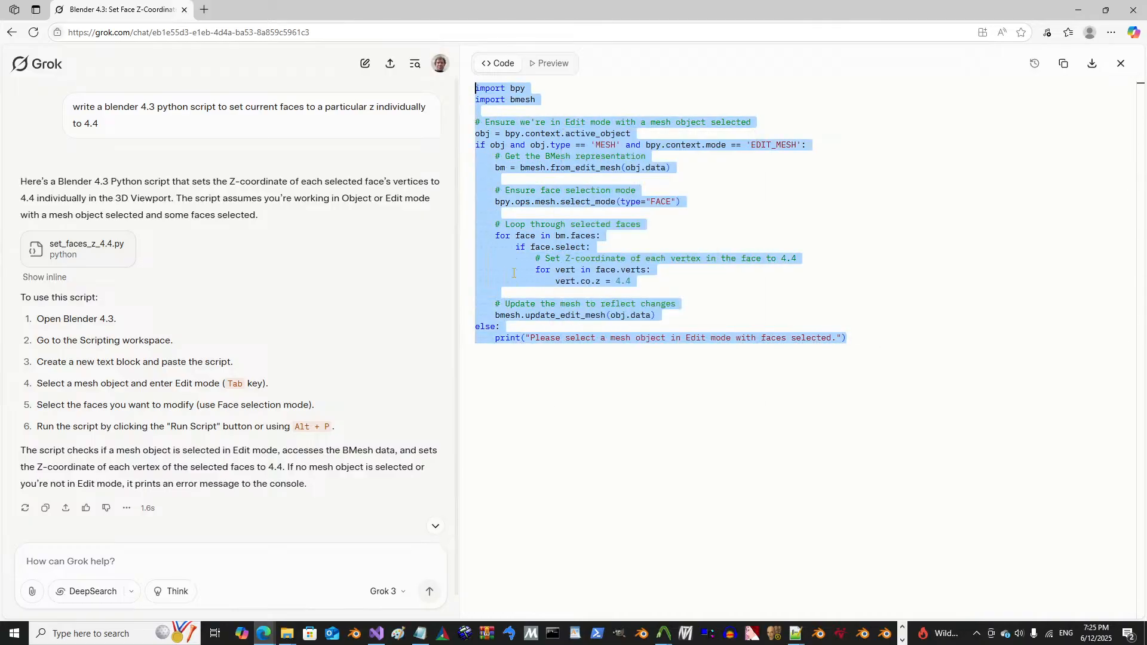
click(800, 337)
drag(848, 338, 489, 111)
key(ctrl+c)
Step: Return to Blender and paste the script into a new text block in the Scripting workspace
click(1079, 9)
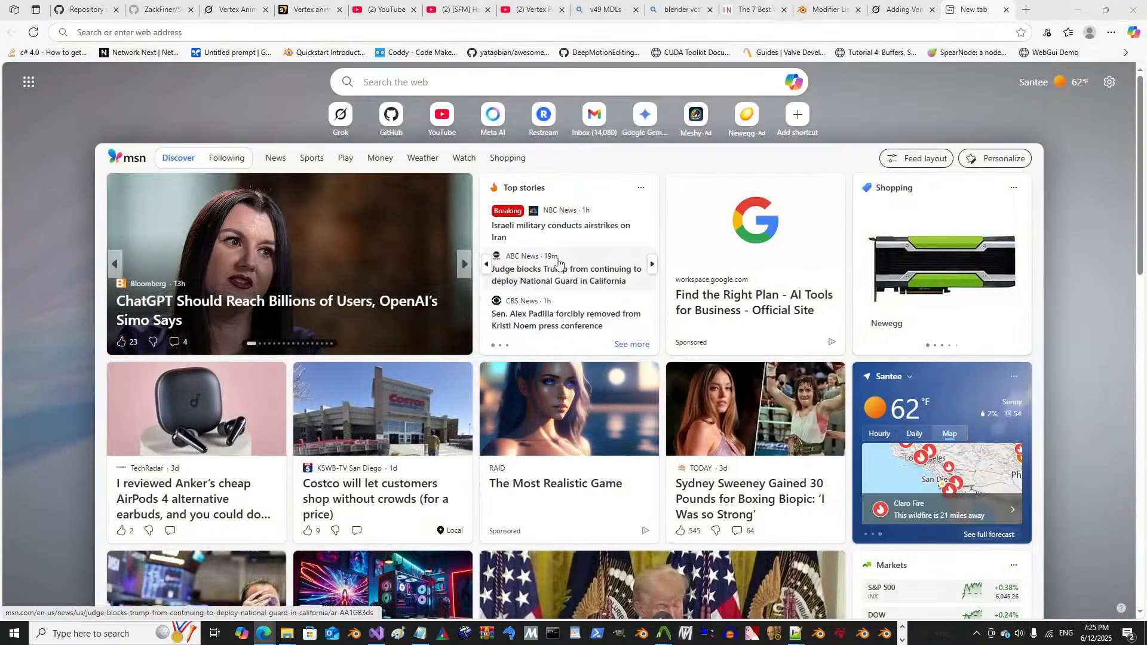
key(alt+Tab)
key(alt+Tab)
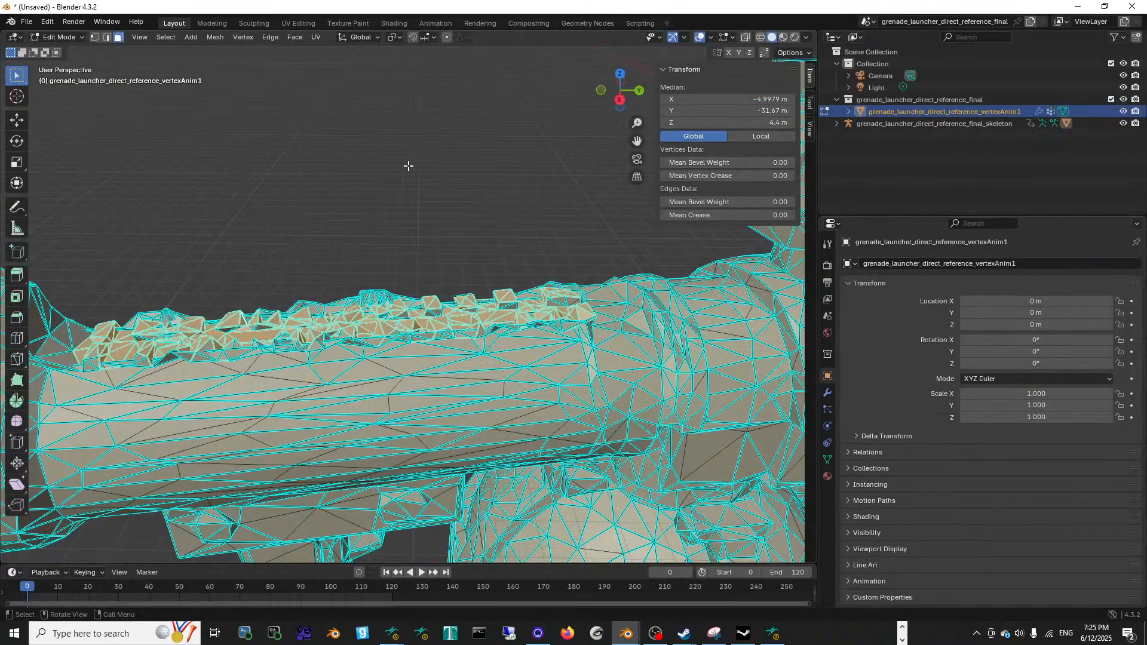
click(640, 24)
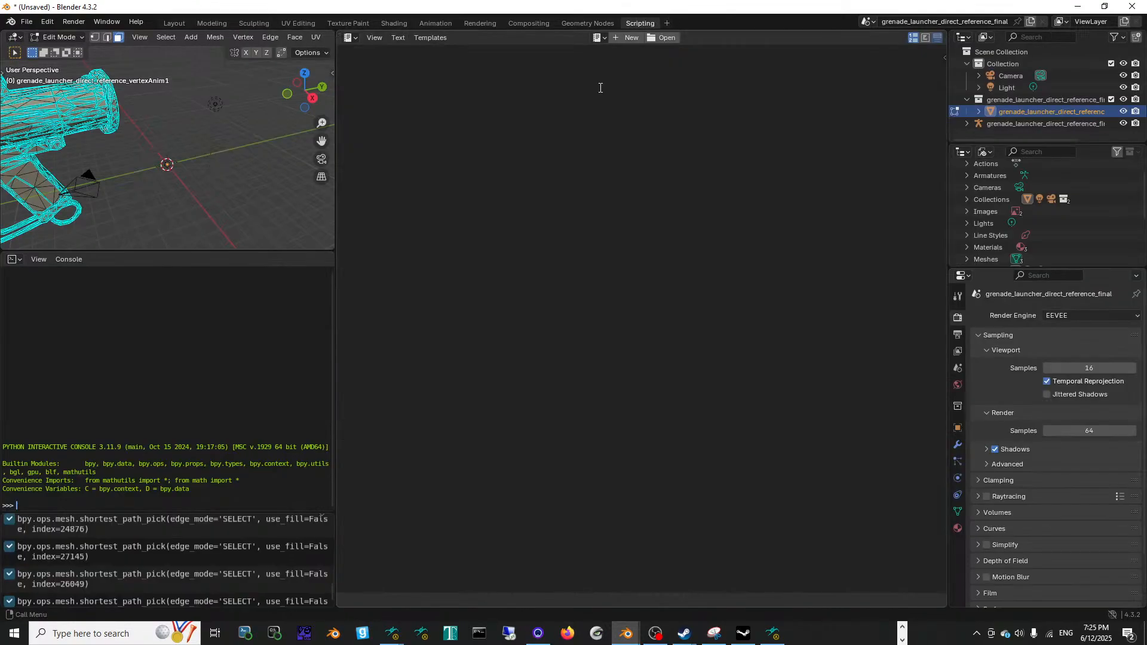
click(628, 38)
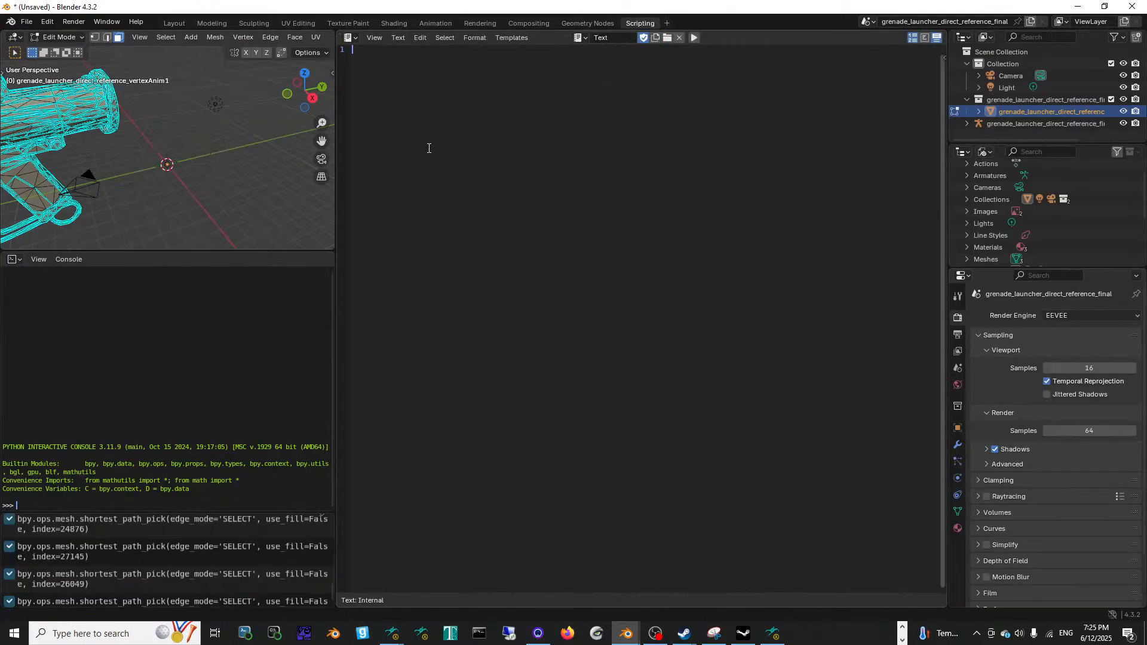
key(ctrl+v)
Step: Examine the pasted script's face-selection mode, loop over selected faces and mesh update
drag(716, 253, 364, 122)
click(431, 179)
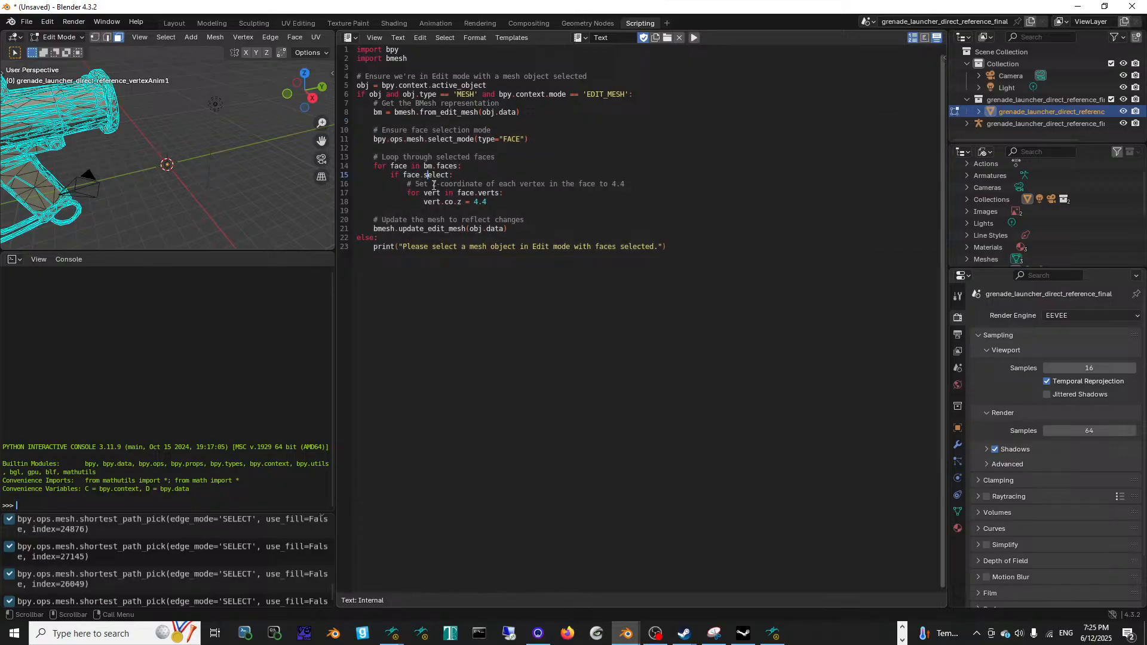
drag(681, 247, 331, 48)
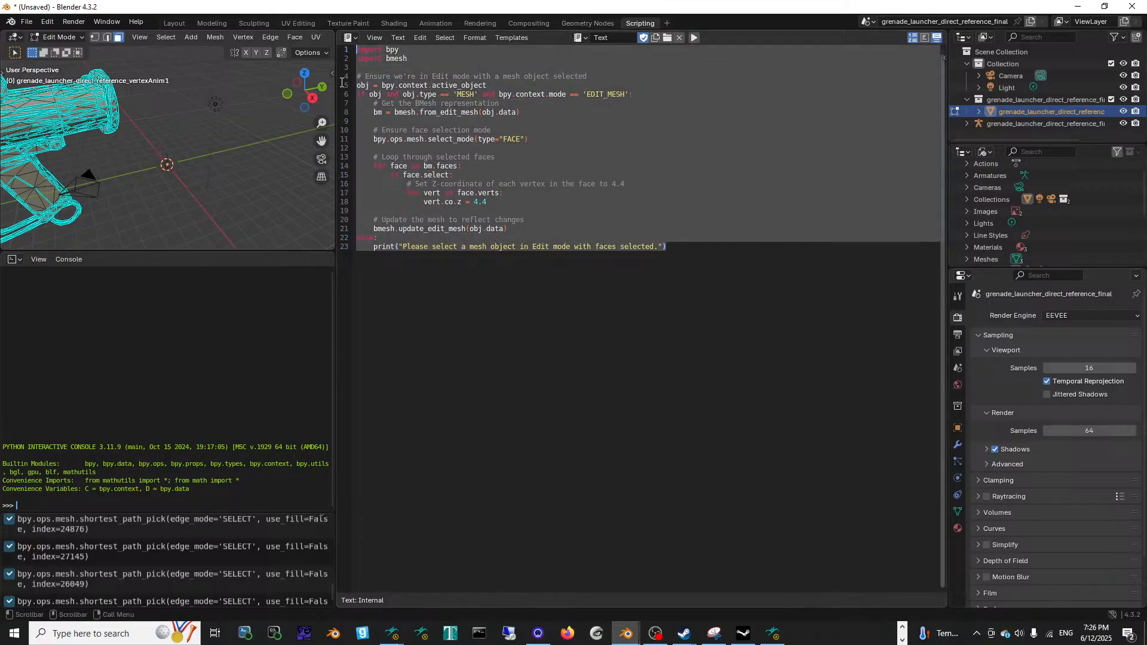
click(429, 184)
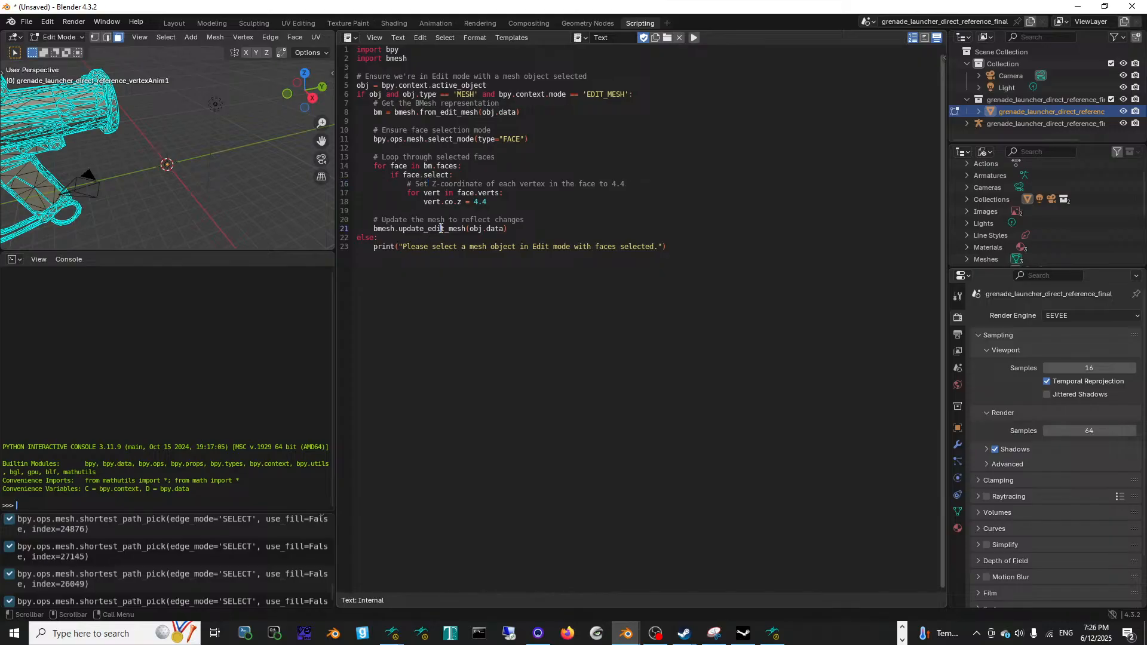
click(442, 139)
double_click(505, 132)
click(482, 176)
double_click(513, 138)
click(412, 167)
click(491, 220)
Step: Run the script on the selected barrel faces and check the operation log
drag(667, 247, 351, 45)
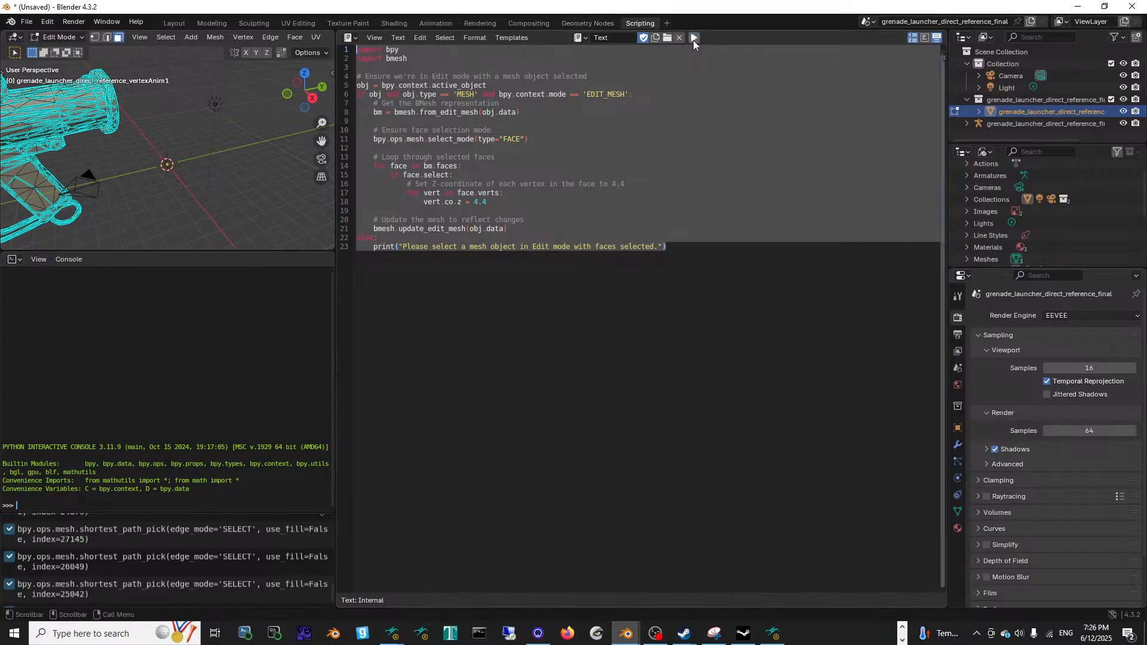
scroll(215, 575, down, 1)
scroll(218, 575, up, 5)
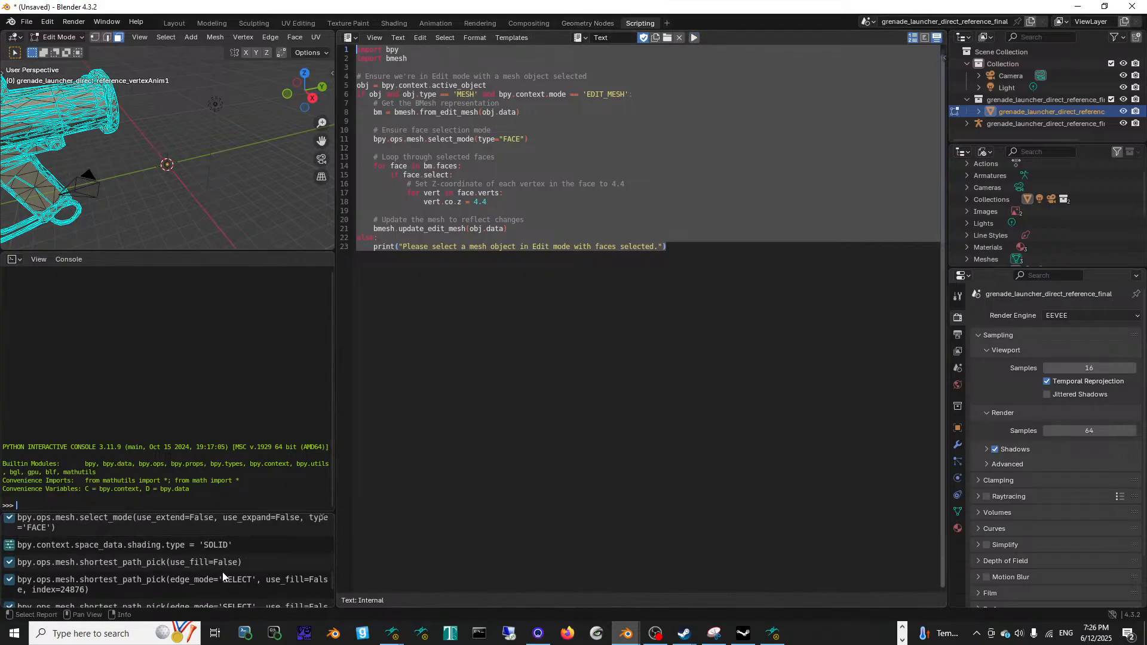
scroll(223, 571, down, 5)
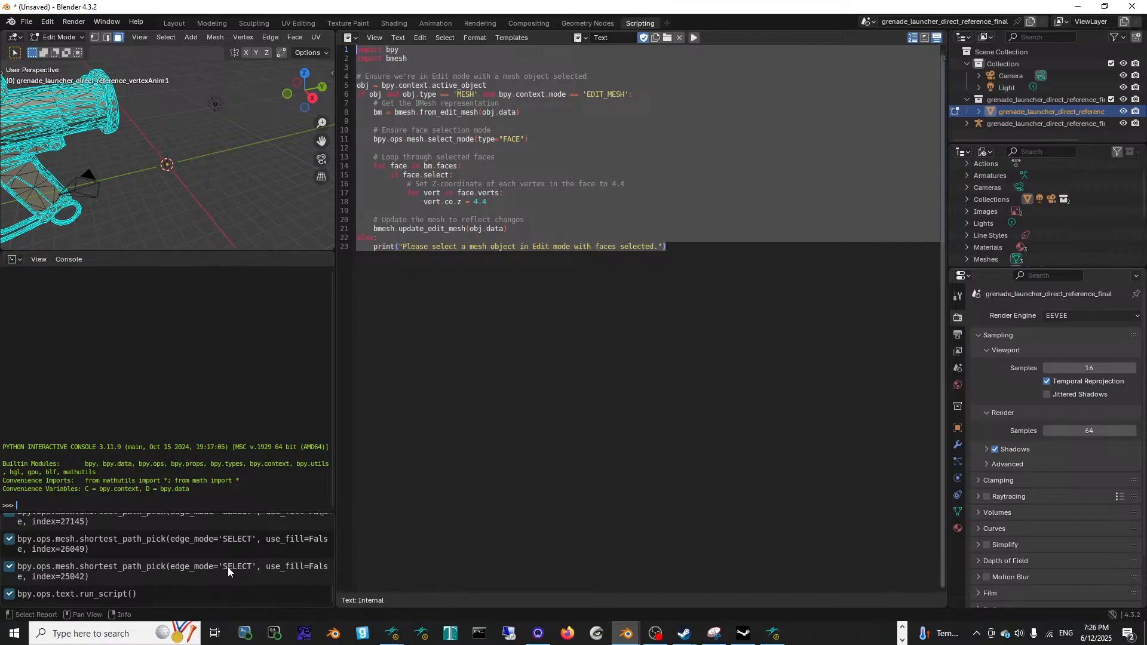
scroll(227, 567, up, 10)
scroll(227, 568, down, 2)
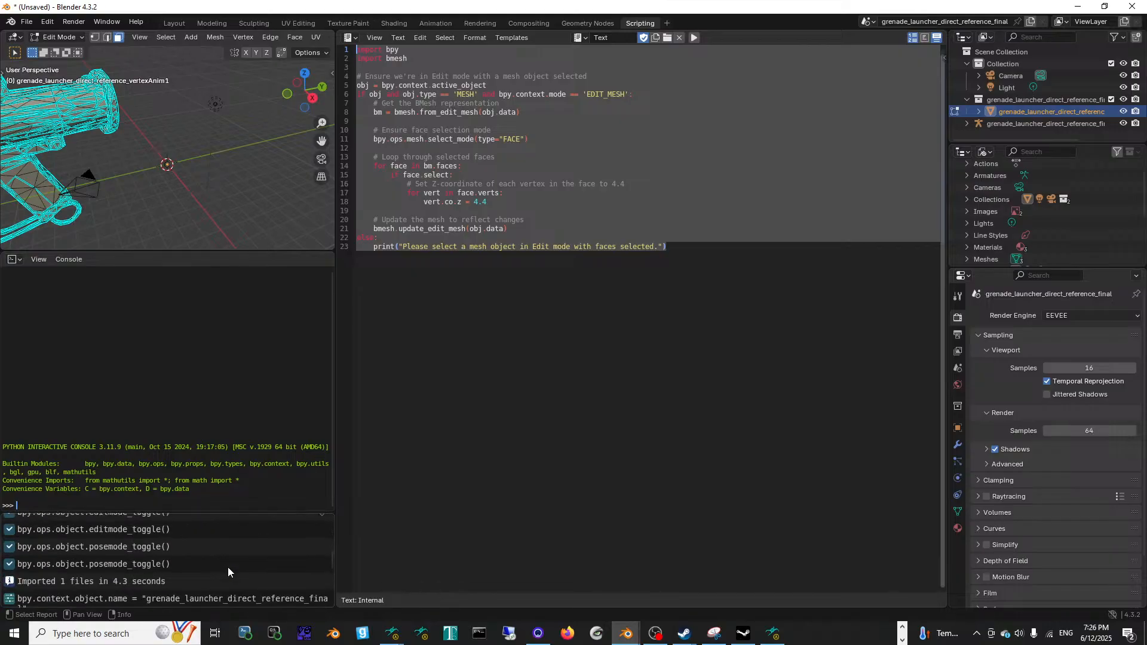
scroll(227, 568, down, 5)
scroll(173, 173, down, 9)
Step: Undo the script run, the new text block and the barrel-face selection
middle_drag(108, 184, 185, 228)
scroll(166, 204, up, 11)
scroll(224, 213, down, 4)
mouse_move(221, 188)
middle_down()
mouse_move(179, 150)
mouse_move(239, 190)
mouse_move(169, 198)
mouse_move(190, 211)
mouse_move(205, 200)
middle_up()
scroll(204, 200, down, 6)
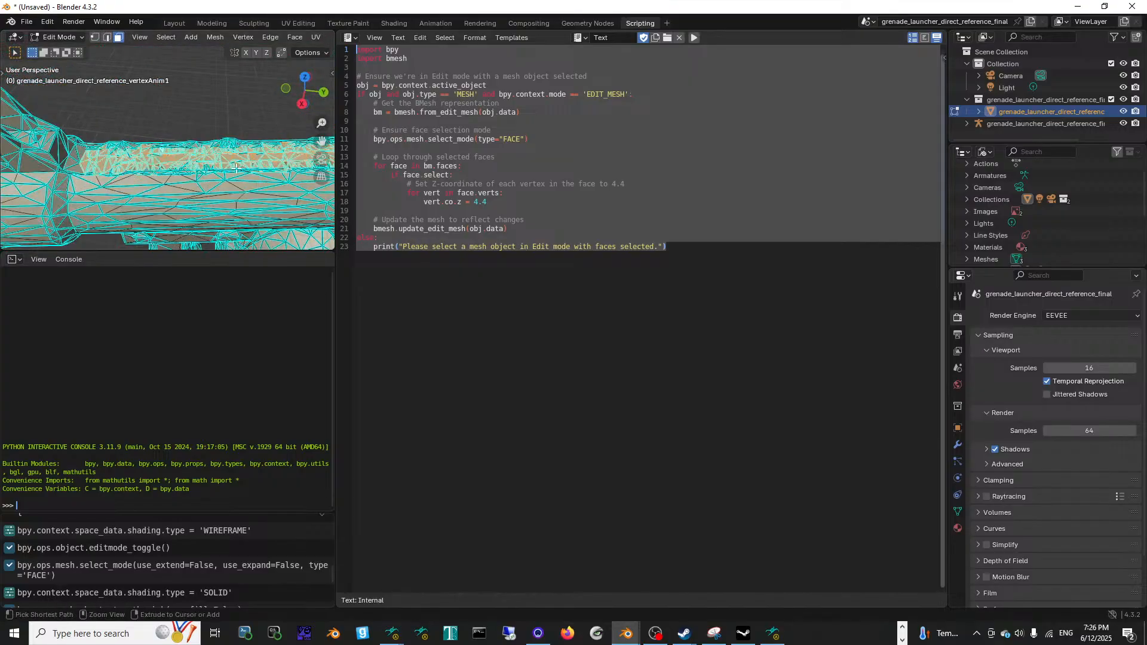
key(ctrl+z)
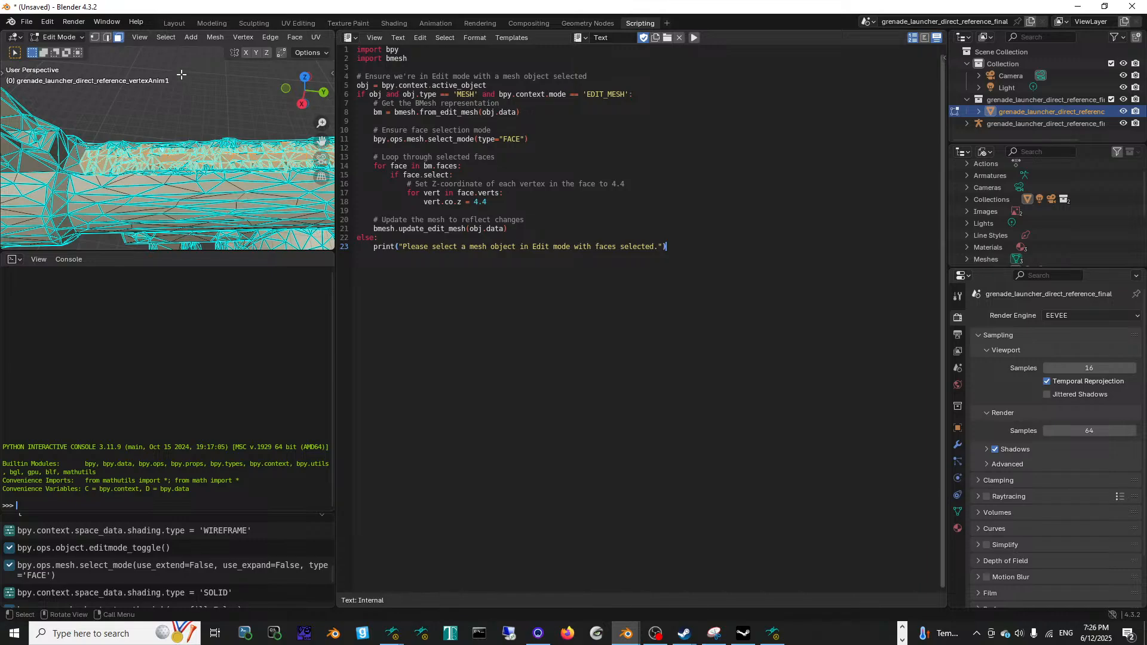
click(218, 128)
key(ctrl+z)
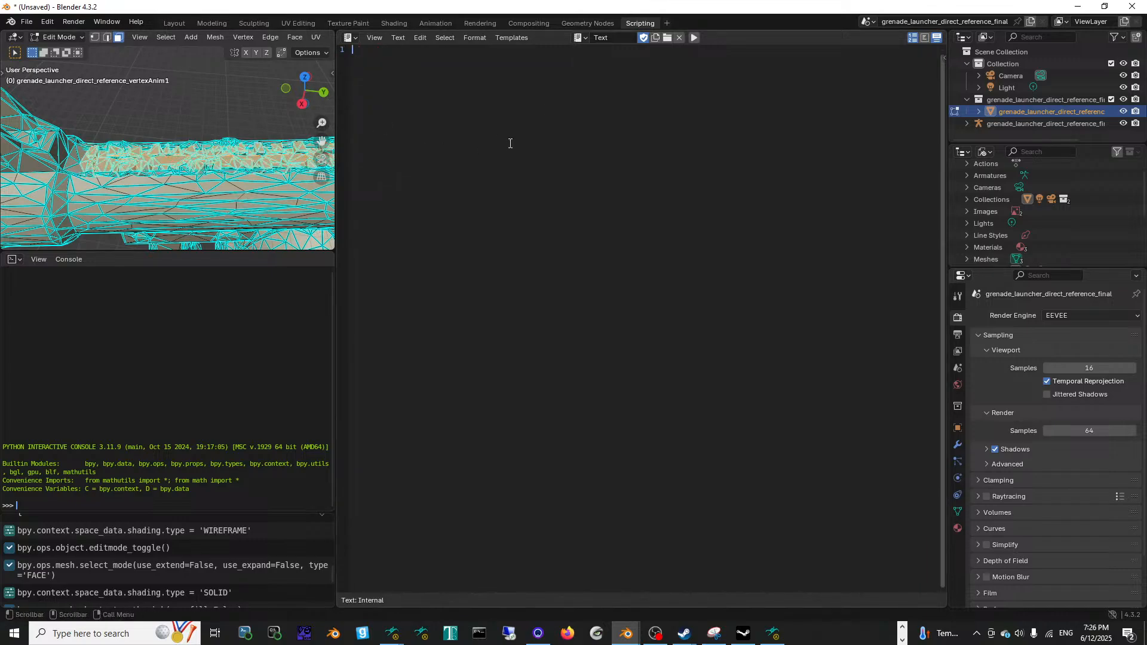
key(ctrl+z)
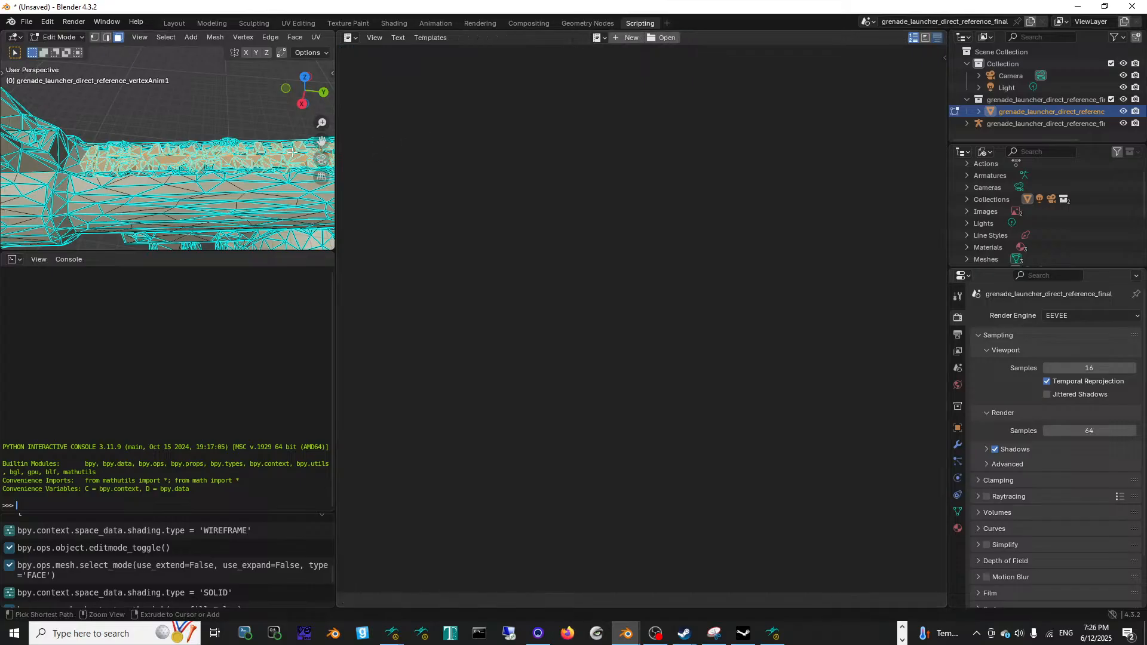
key(ctrl+z)
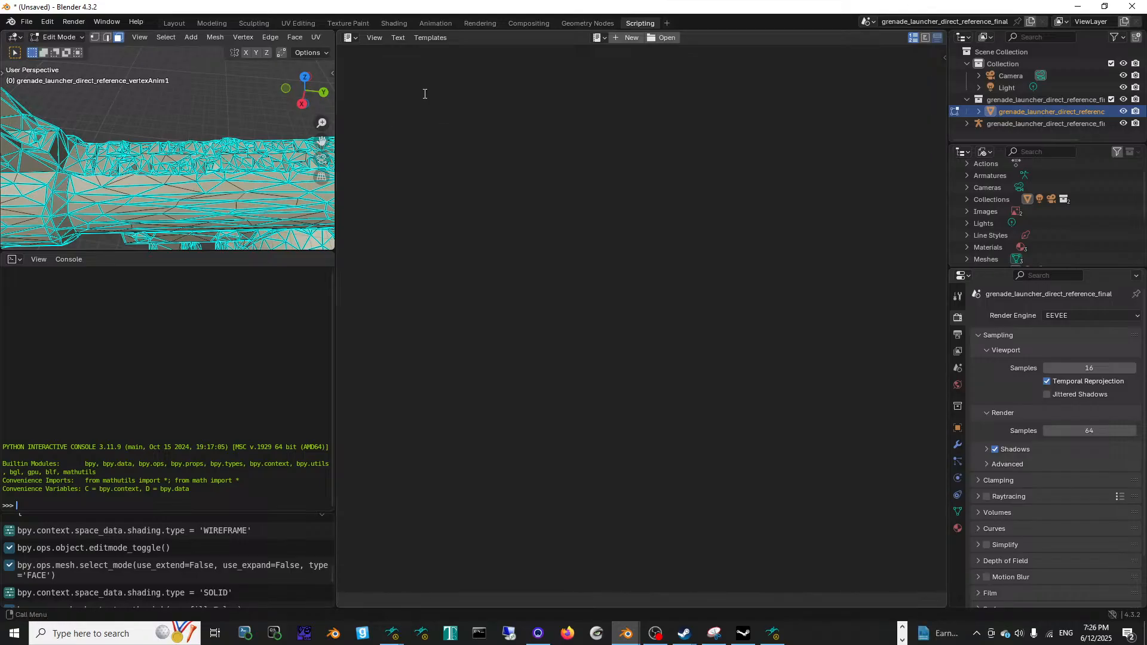
Step: Paste the face Z script into a new text block again and run it
click(628, 37)
text(import bpy import bmesh  # Ensure we're in Edit mode with a mesh object selected obj = bpy.context.active_object if obj and obj.type == 'MESH' and bpy.context.mode == 'EDIT_MESH':     # Get the BMesh representation     bm = bmesh.from_edit_mesh(obj.data)      # Ensure face selection mode     bpy.ops.mesh.select_mode(type="FACE")      # Loop through selected faces     for face in bm.faces:         if face.select:             # Set Z-coordinate of each vertex in the face to 4.4             for vert in face.verts:                 vert.co.z = 4.4      # Update the mesh to reflect changes     bmesh.update_edit_mesh(obj.data) else:     print("Please select a mesh object in Edit mode with faces selected."))
drag(688, 258, 121, 3)
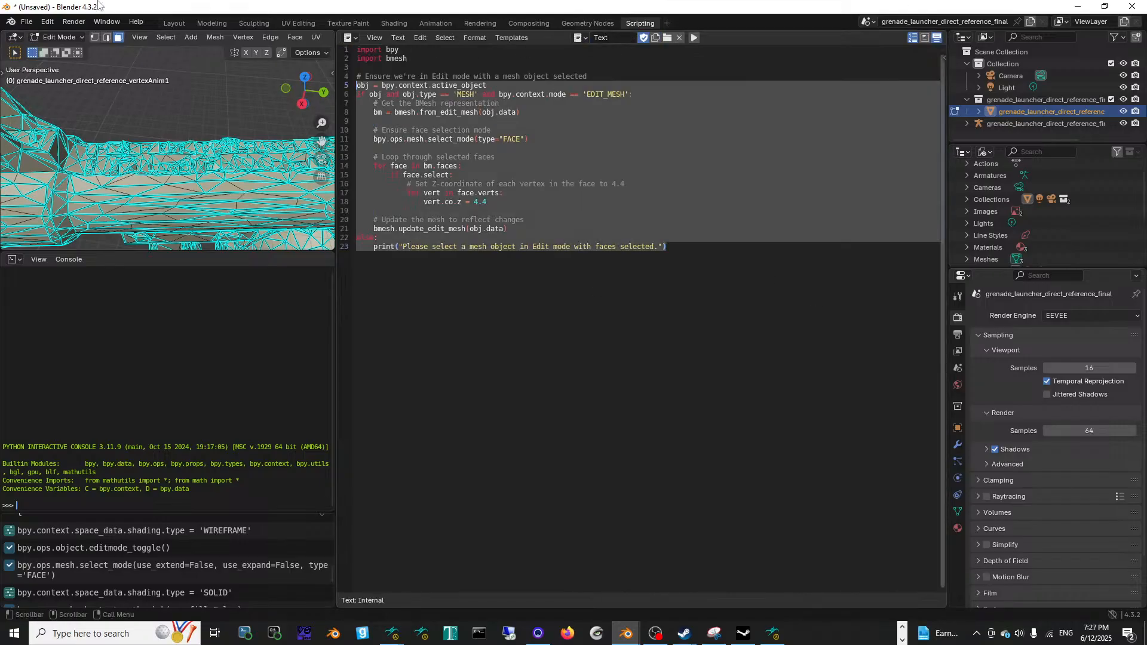
drag(717, 248, 312, 5)
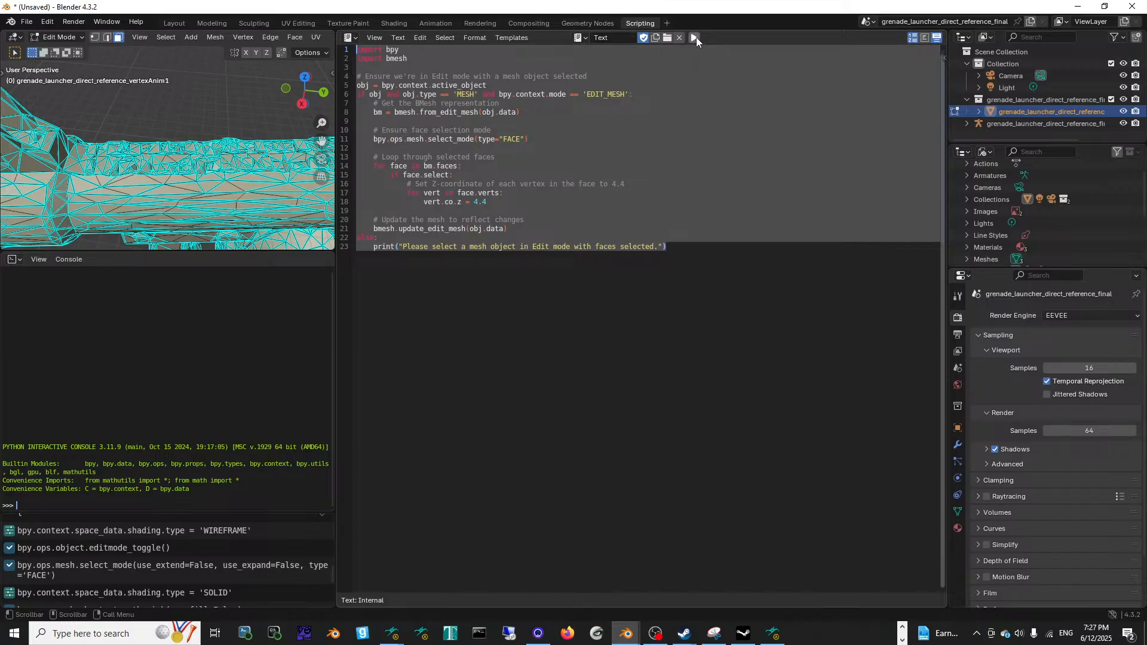
click(695, 38)
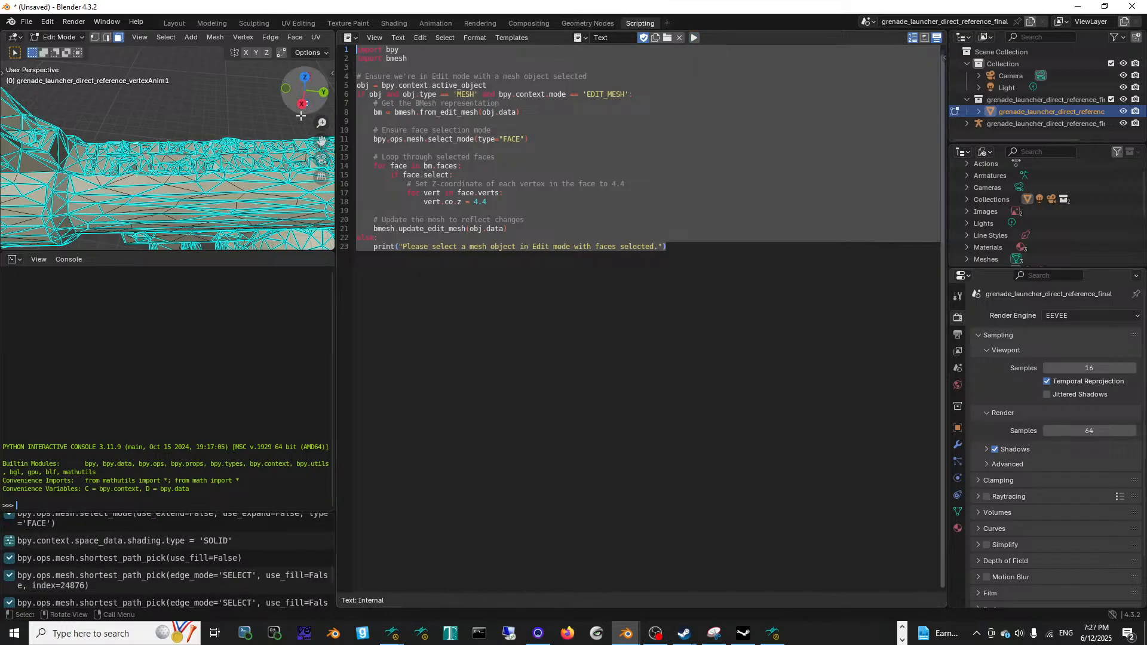
Step: Enlarge the 3D viewport and box-select the jagged strip of faces along the top of the barrel
scroll(189, 169, down, 4)
shift+middle_drag(197, 227, 185, 131)
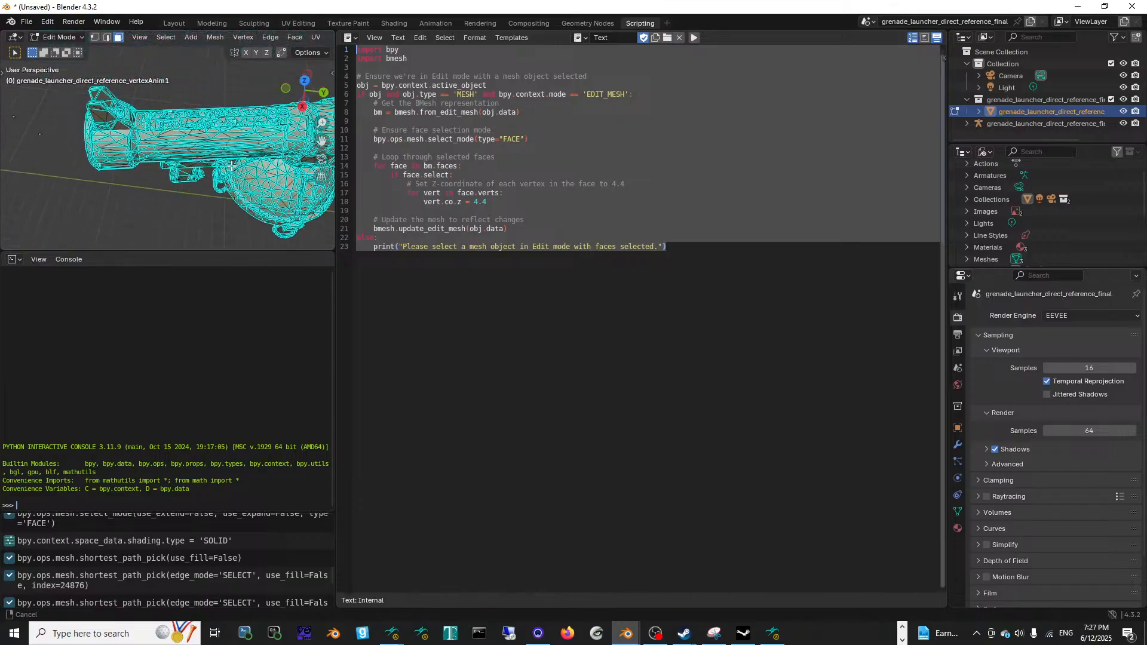
scroll(243, 167, up, 6)
scroll(243, 167, down, 4)
middle_drag(243, 167, 234, 220)
drag(336, 276, 782, 276)
middle_drag(445, 197, 432, 264)
drag(432, 264, 420, 394)
drag(223, 221, 537, 257)
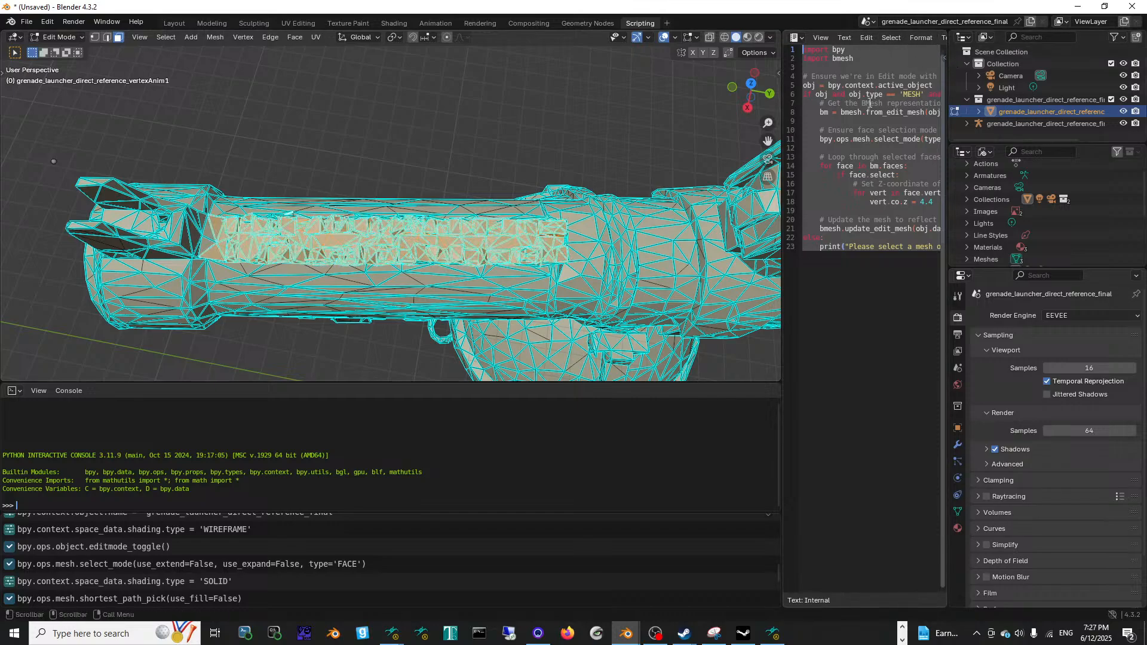
Step: Widen the text editor, then run the script on the selected strip faces and inspect them
drag(782, 139, 596, 141)
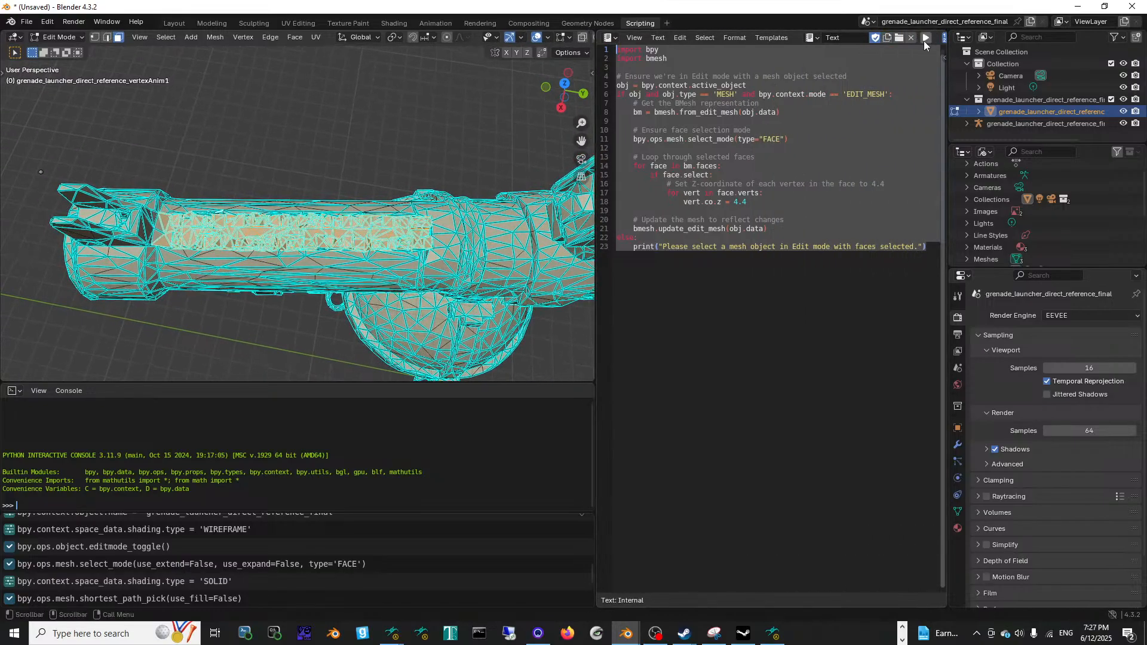
scroll(407, 229, up, 5)
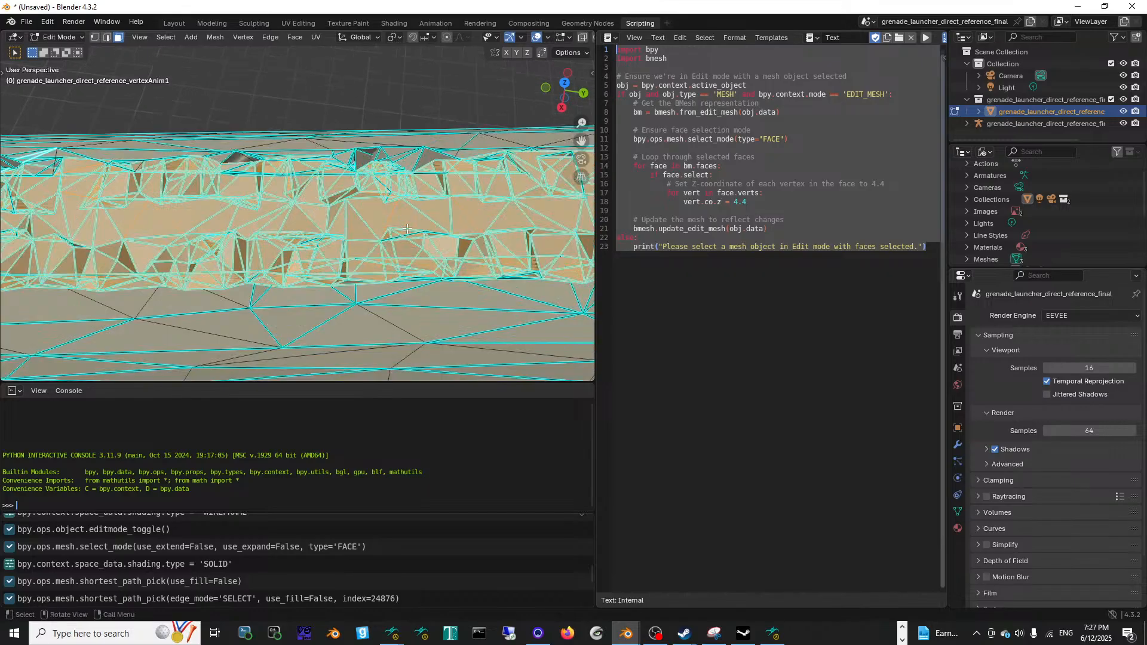
Step: Switch the barrel mesh to vertex select mode with the jagged strip still selected
mouse_move(407, 229)
middle_down()
mouse_move(383, 224)
mouse_move(389, 232)
middle_up()
scroll(391, 234, down, 5)
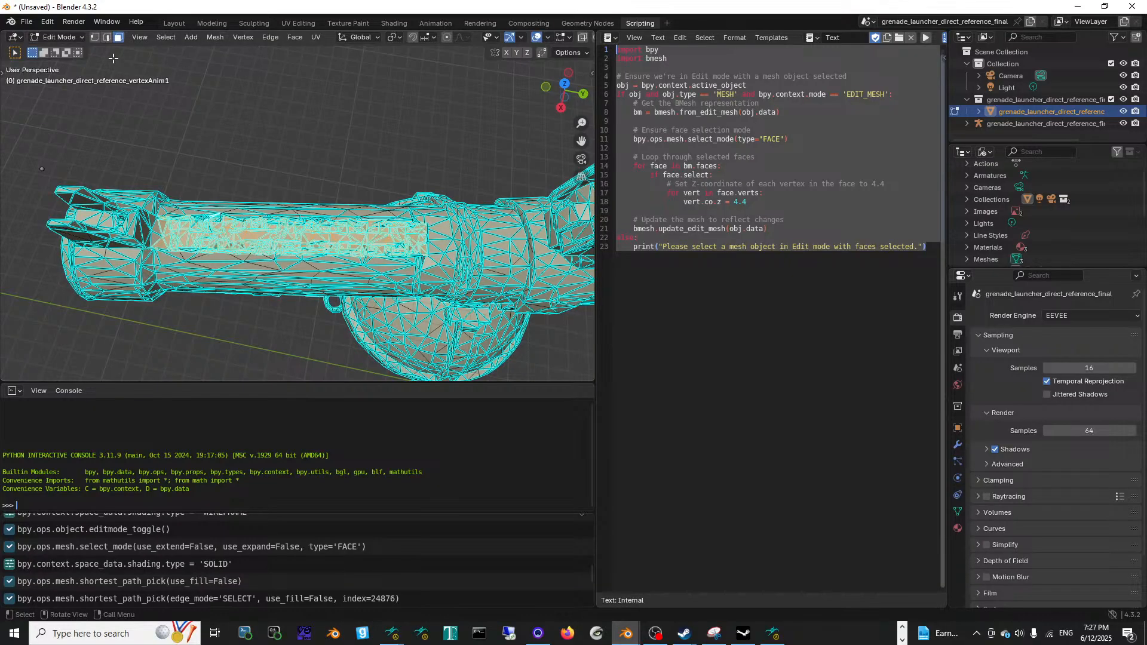
click(93, 38)
scroll(249, 274, up, 3)
Step: Switch to Grok in the browser, ask "wgat if we did it to the points?" and read the reply
key(alt+Tab)
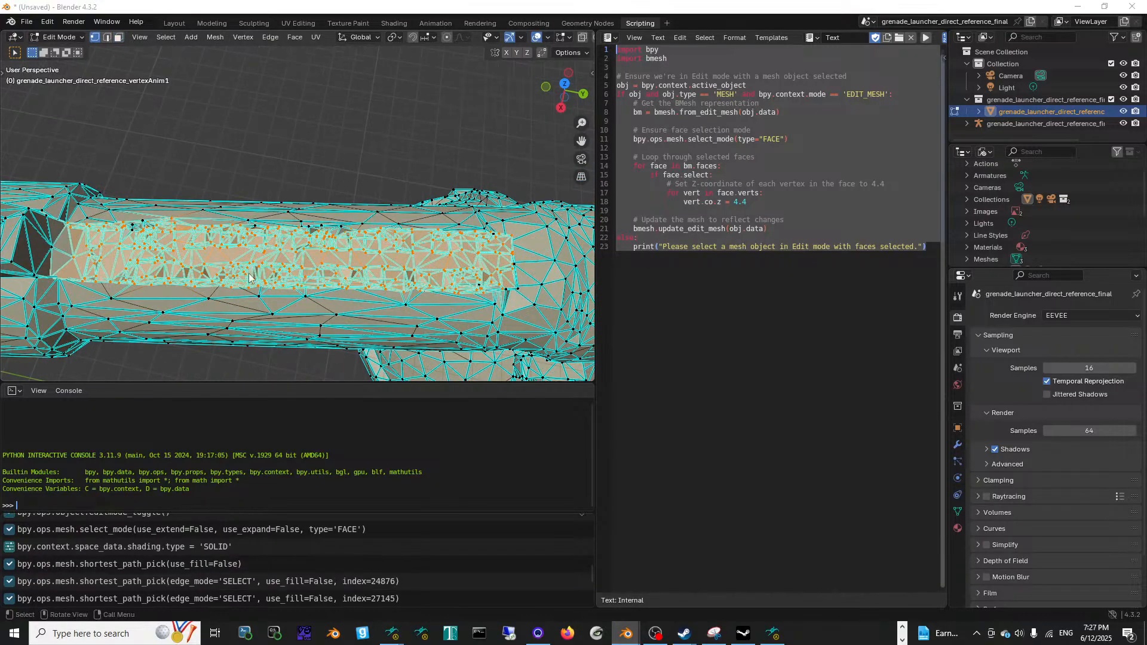
key(Tab)
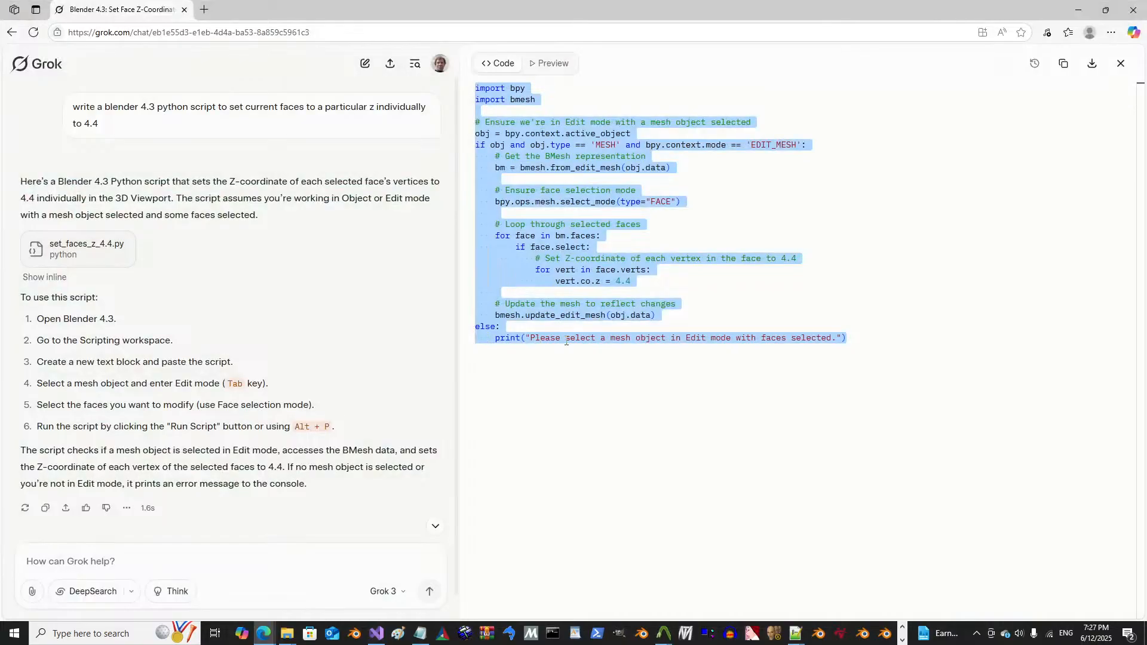
click(542, 216)
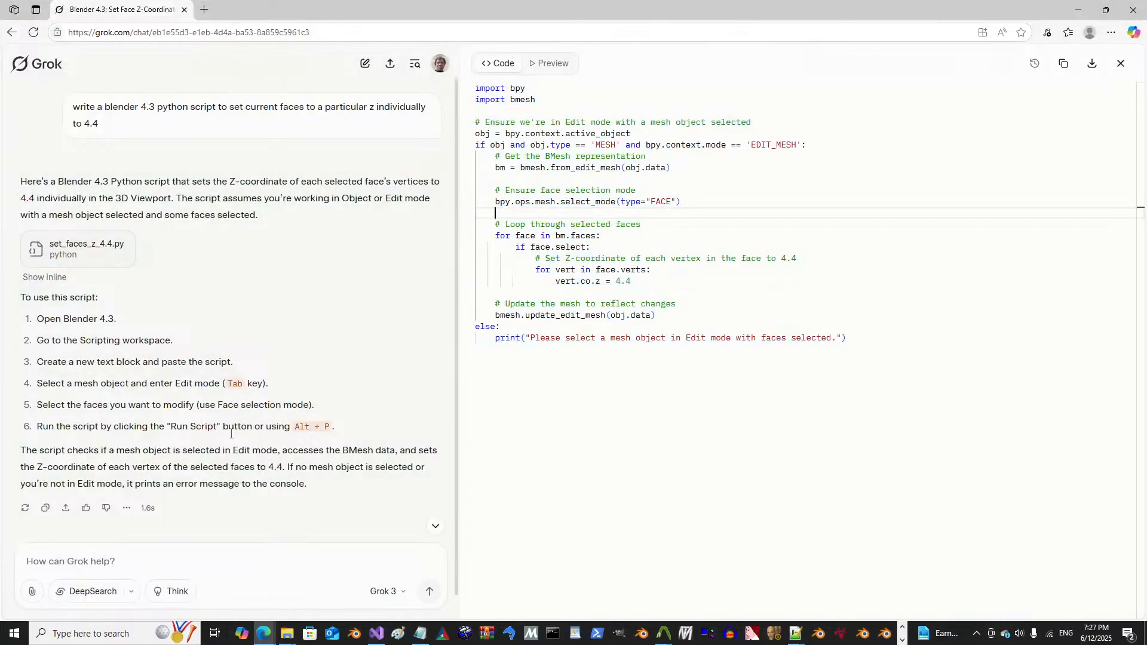
click(224, 560)
text(wgat if we did it to the points?)
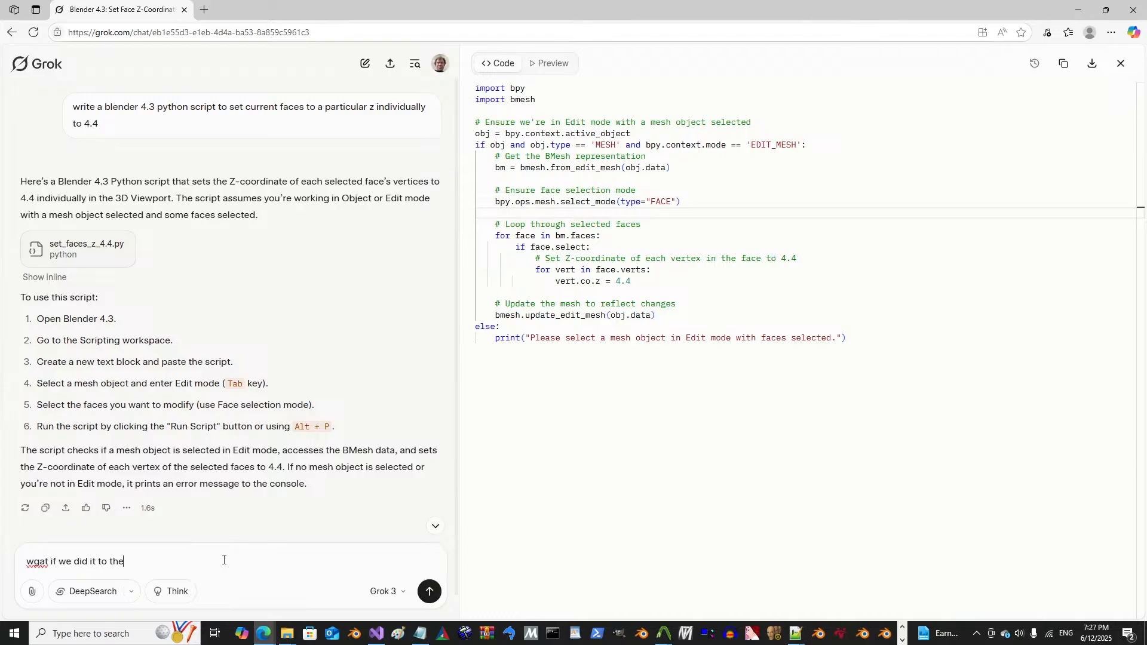
key(Return)
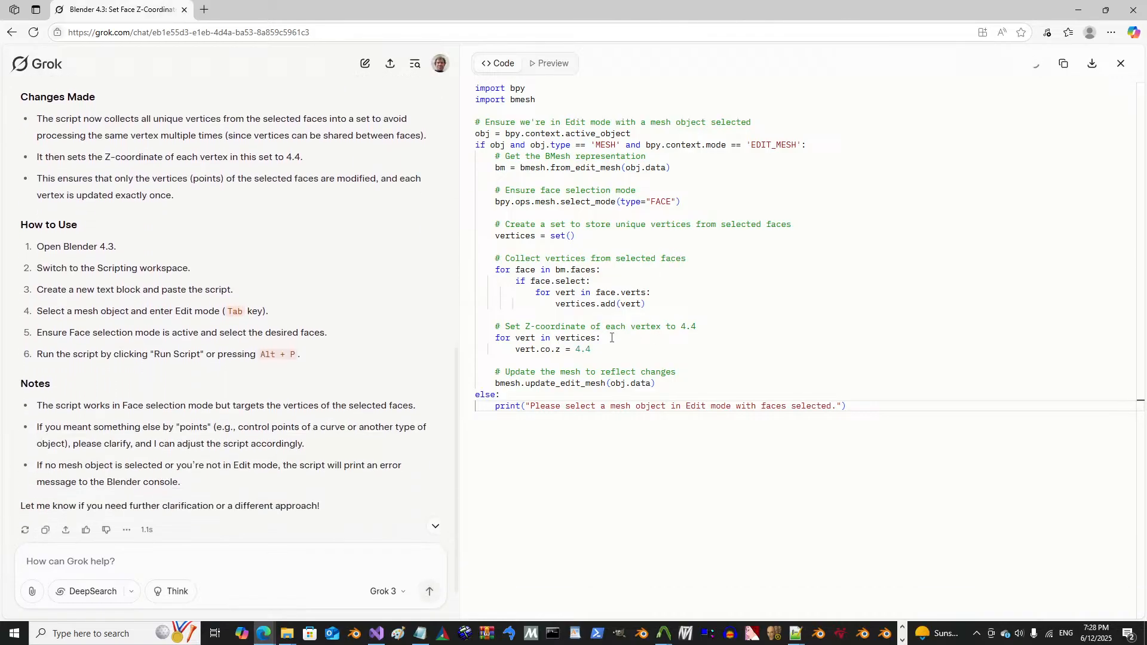
scroll(261, 413, up, 5)
scroll(261, 412, down, 5)
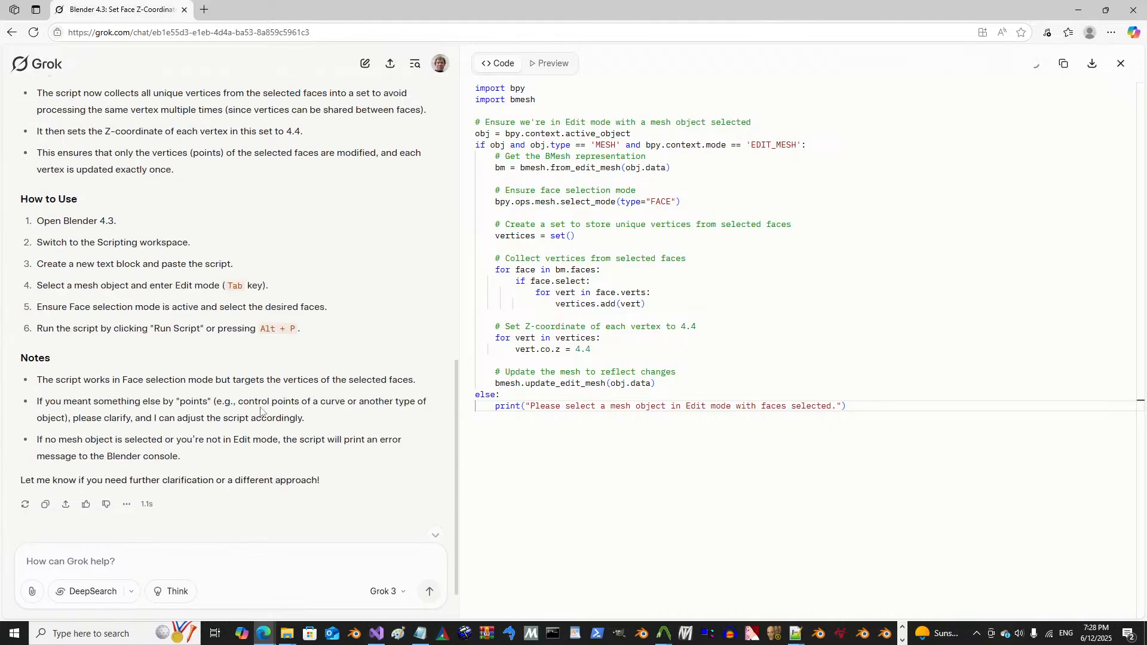
Step: Copy the complete revised script that collects the unique vertices of the selected faces
click(579, 391)
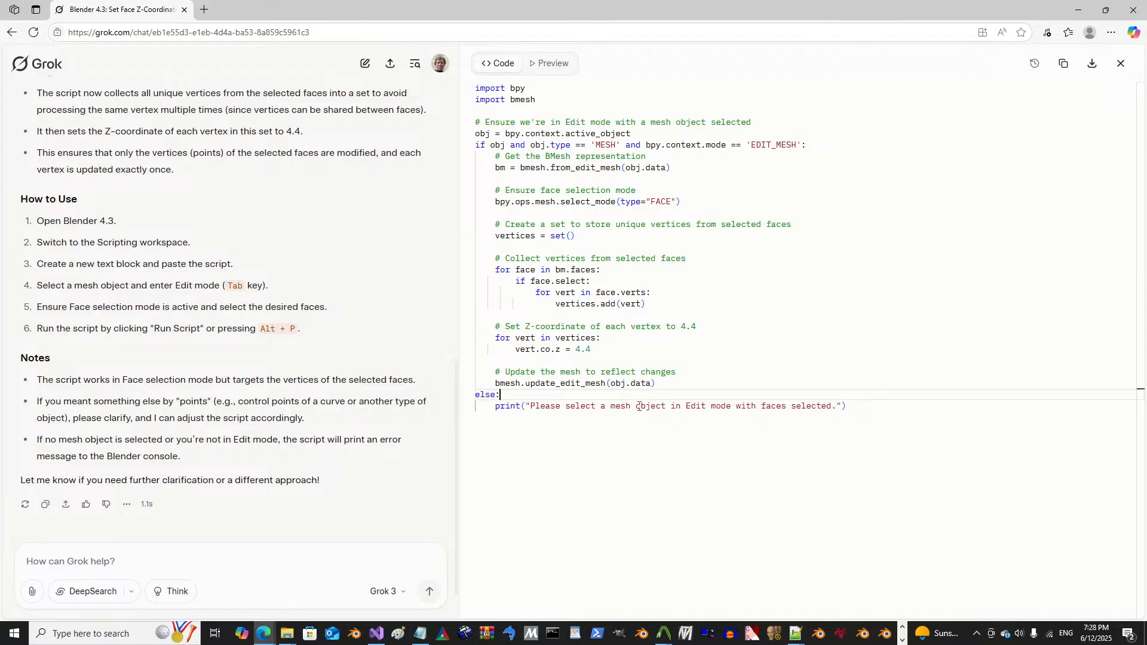
drag(854, 406, 478, 89)
right_click(499, 100)
click(758, 349)
click(674, 309)
key(ctrl+a)
key(ctrl+c)
click(674, 309)
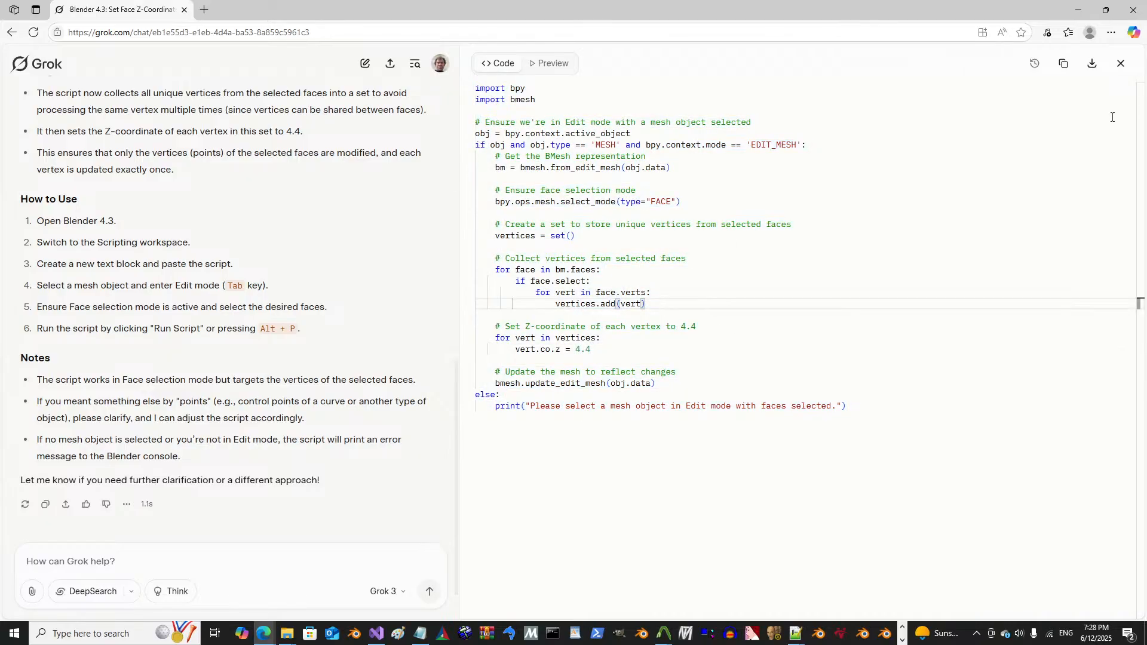
Step: Return to Blender and paste the revised script into a new text block
click(1071, 6)
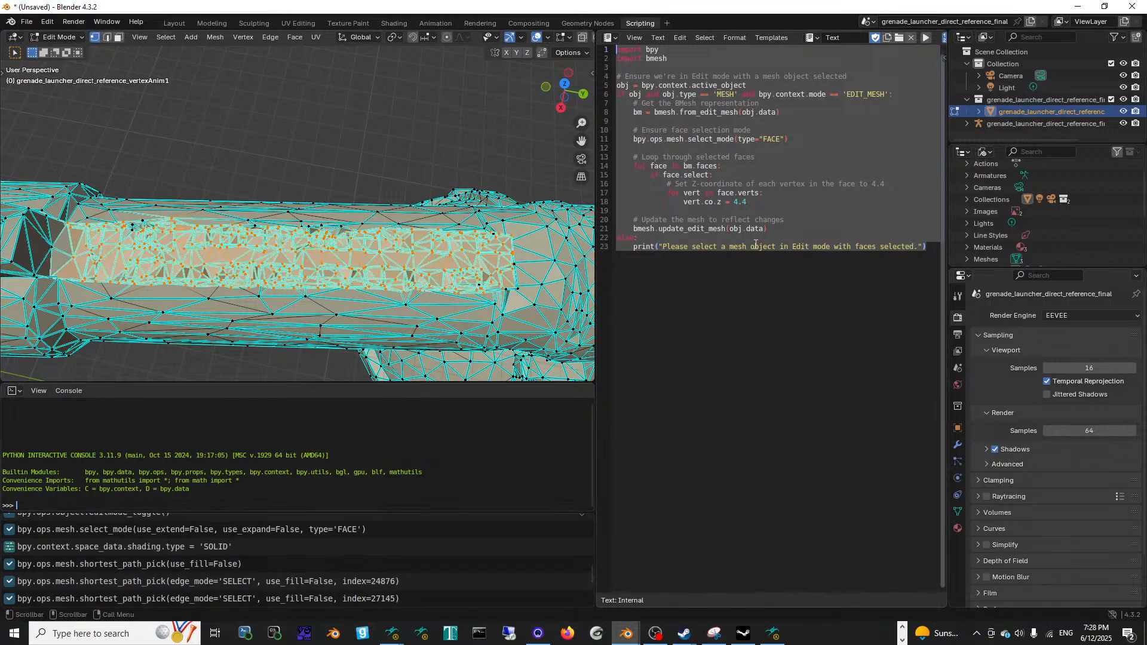
click(657, 37)
click(667, 48)
key(ctrl+v)
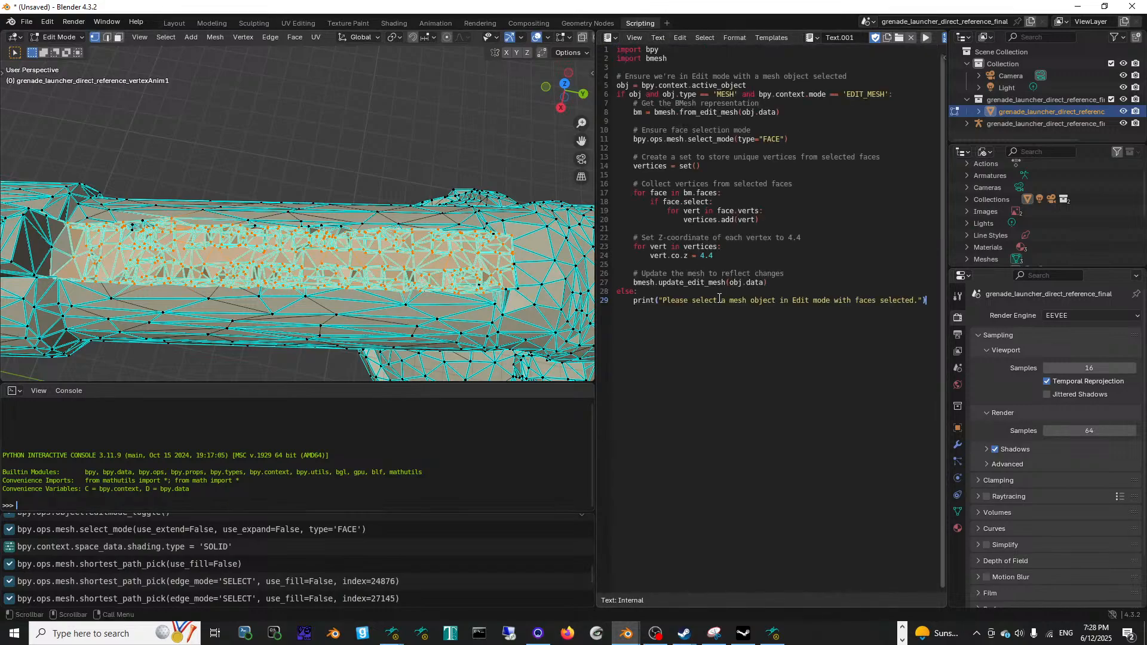
key(ctrl+a)
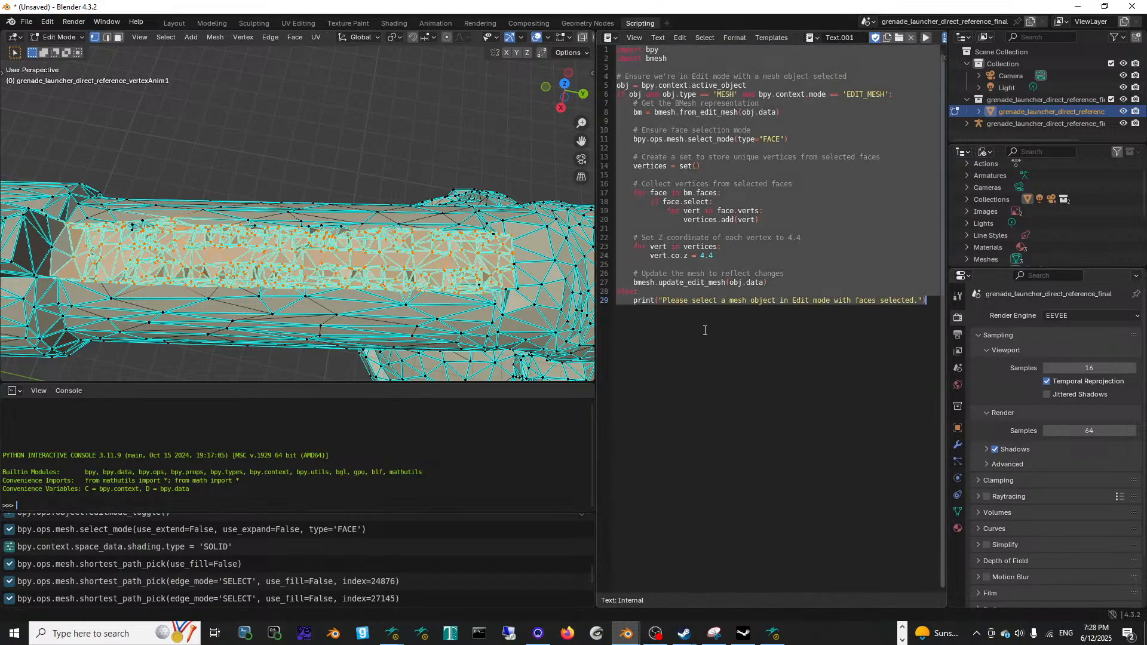
Step: Run the unique-vertices script on the barrel strip, switch back to vertex select mode and check the strip
click(926, 40)
scroll(439, 283, up, 5)
middle_drag(439, 284, 428, 281)
click(95, 37)
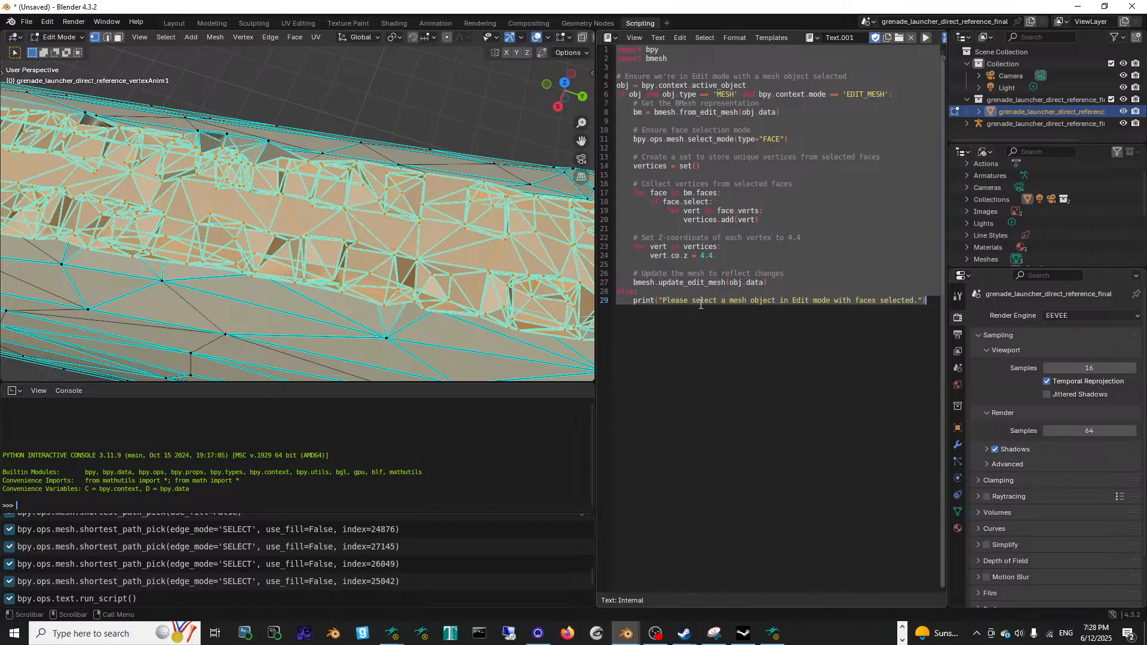
click(740, 166)
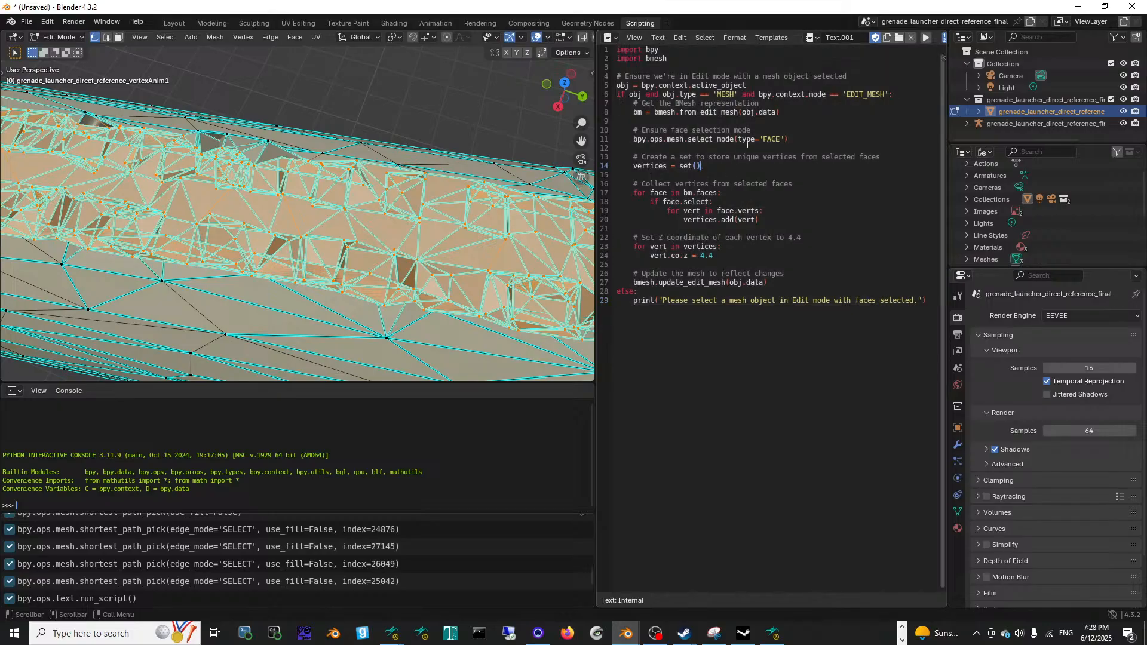
Step: Switch to Grok and request a script version using bpy.ops.mesh.select_mode with type="VERTEX"
key(alt+Tab)
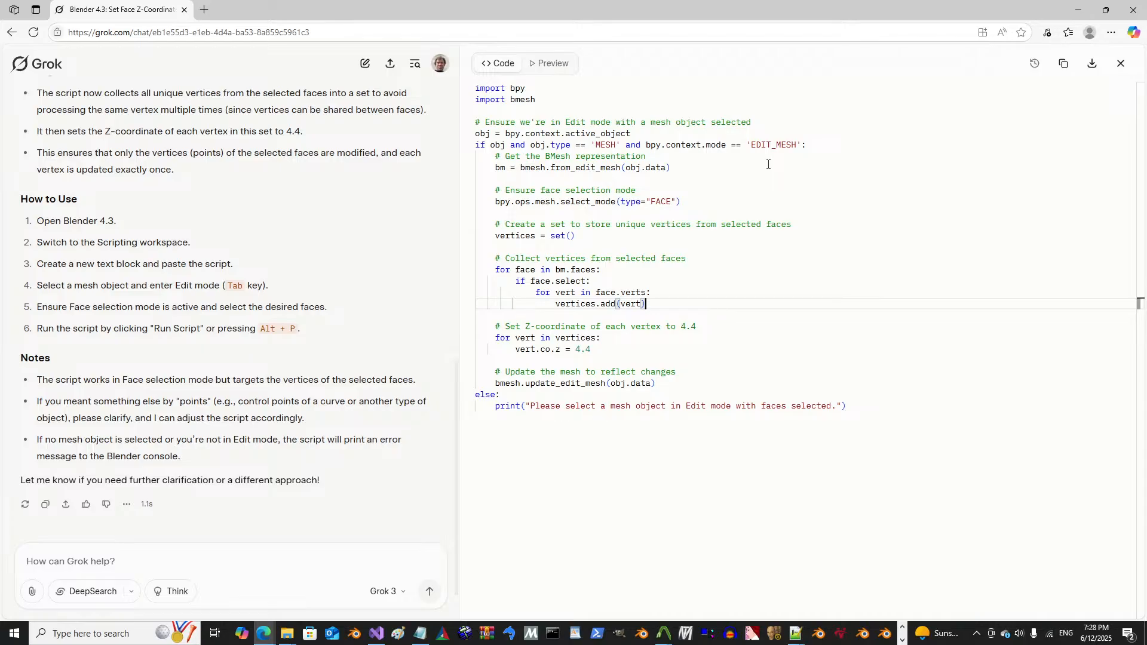
double_click(595, 202)
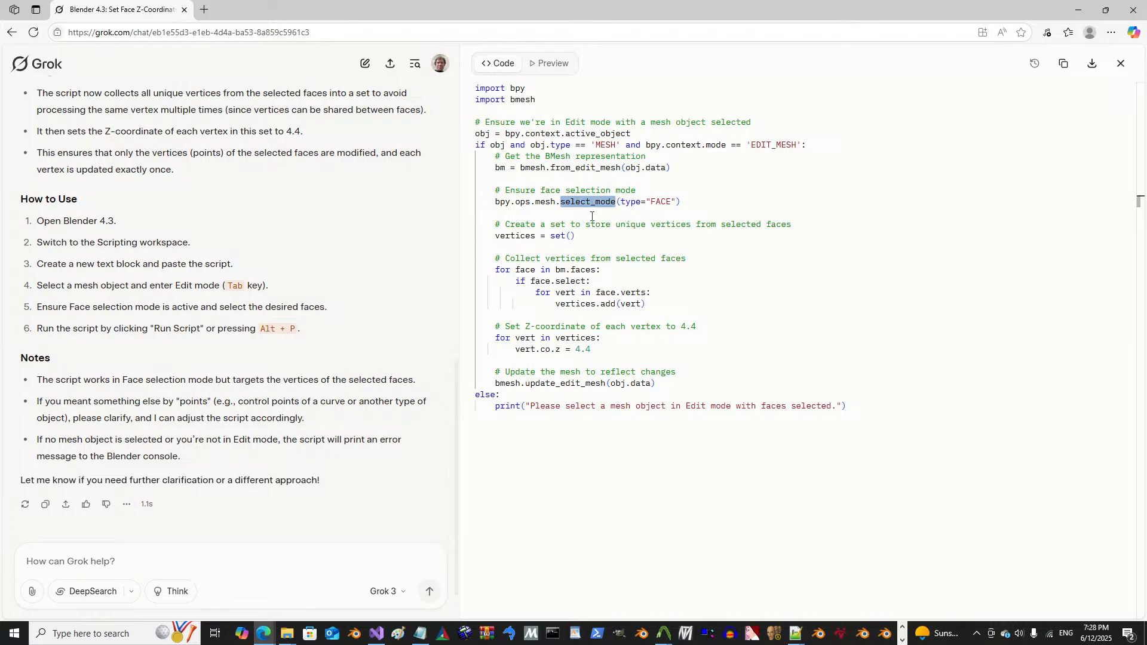
double_click(611, 202)
drag(616, 202, 496, 202)
key(ctrl+c)
click(142, 584)
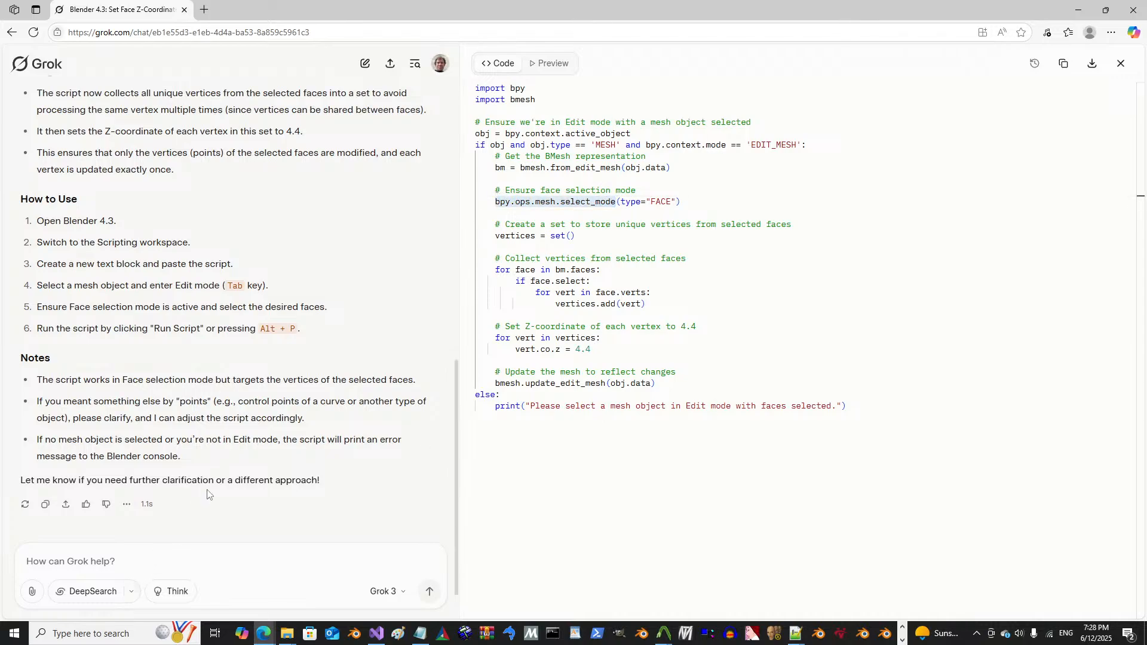
key(ctrl+v)
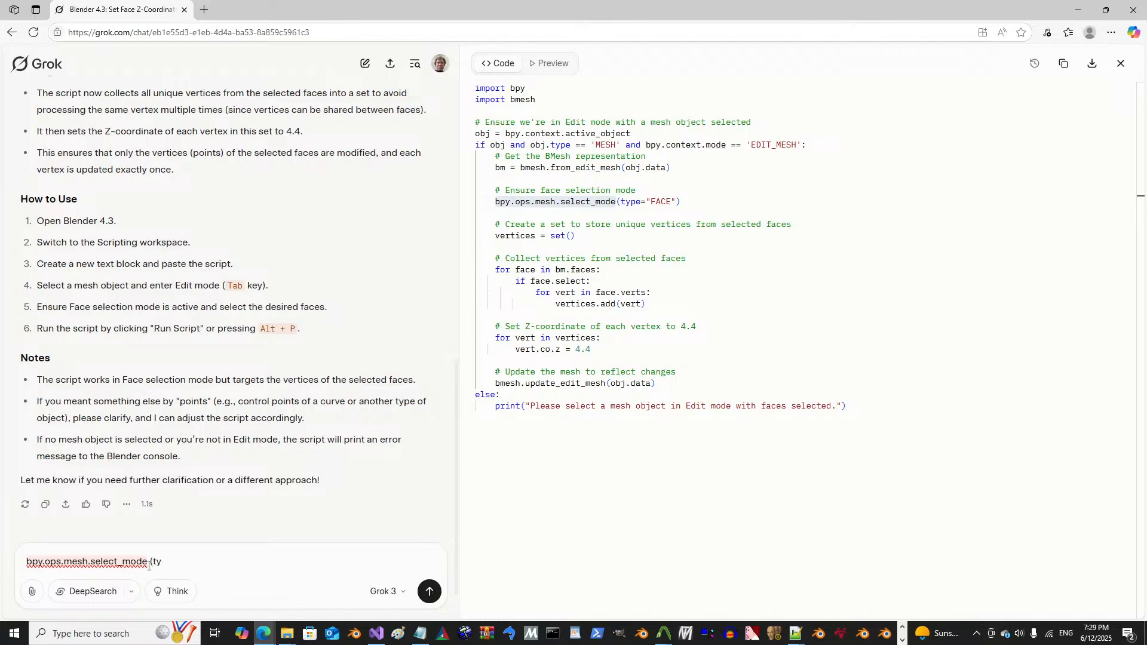
text(pe)
text(="VERTEX)
key(Return)
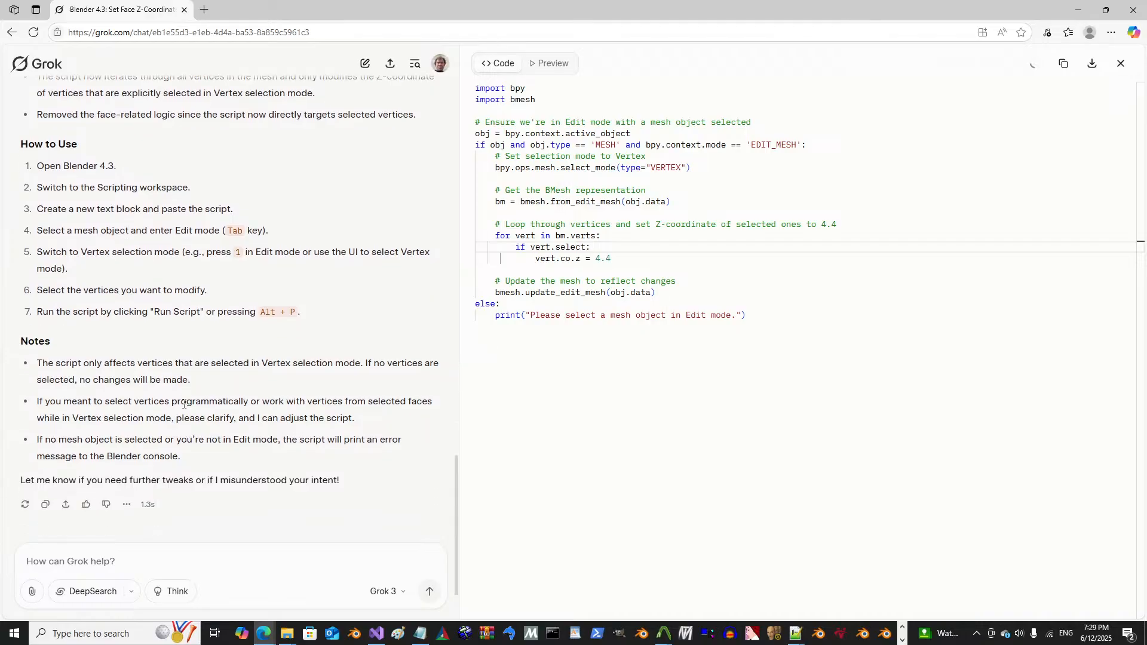
Step: Look over the vertex-mode script and copy all of its code
double_click(619, 281)
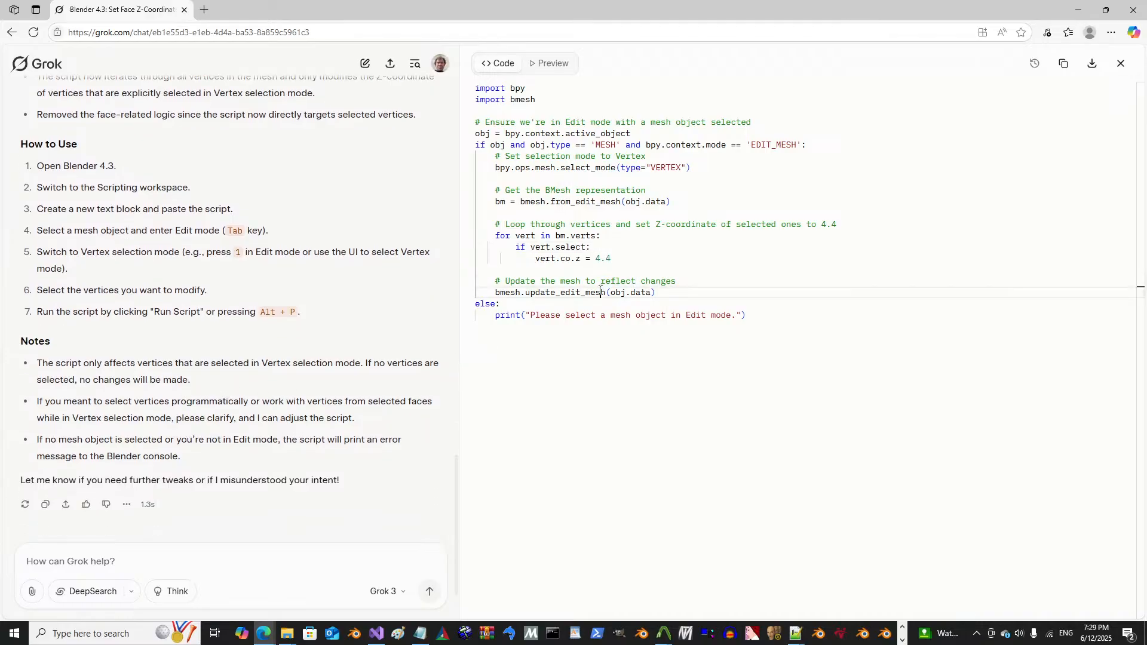
double_click(601, 288)
double_click(607, 224)
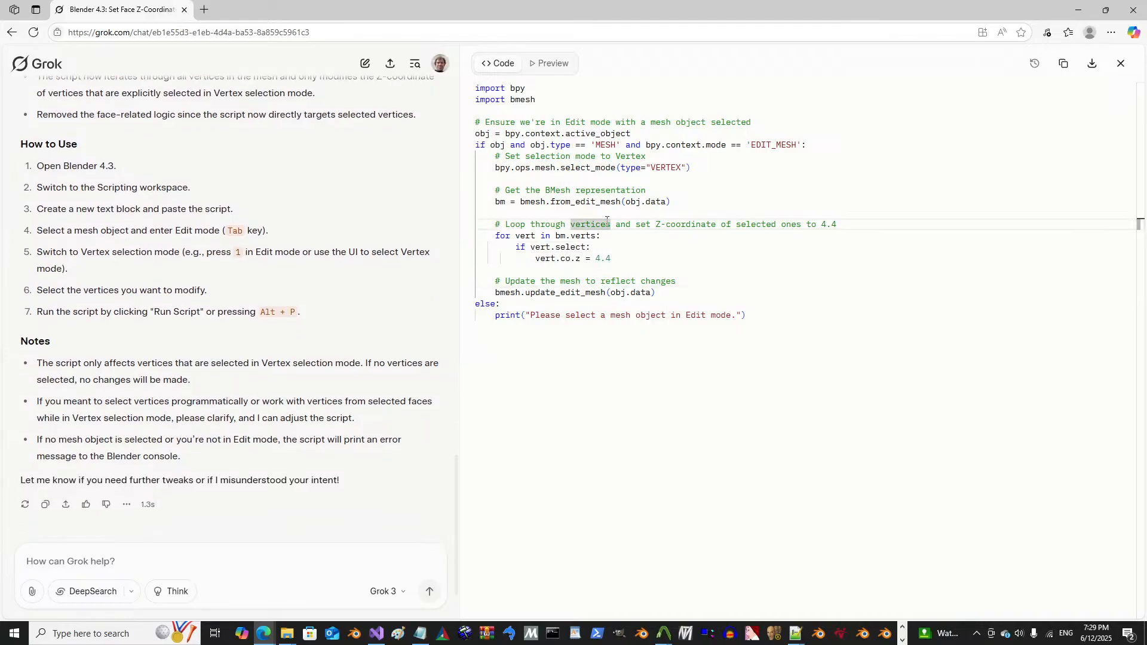
double_click(599, 203)
double_click(573, 248)
click(750, 333)
drag(731, 321, 496, 211)
click(578, 225)
drag(476, 88, 856, 348)
key(ctrl+c)
click(648, 296)
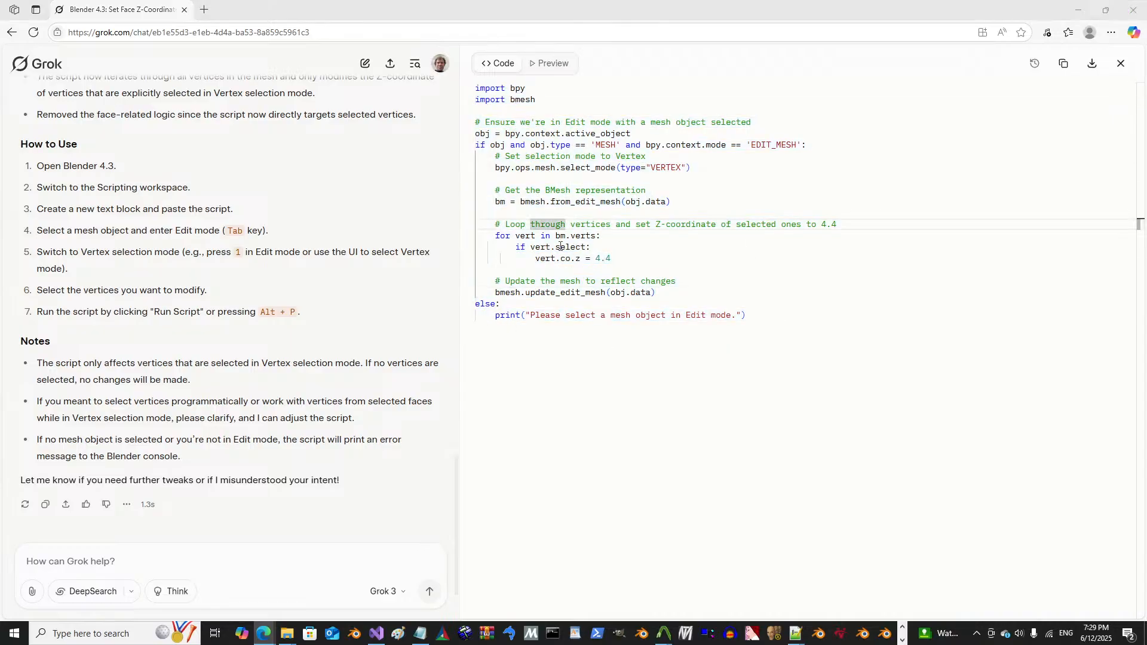
Step: Return to Blender, paste the vertex-mode script into a new text block and run it
key(alt+Tab)
click(711, 330)
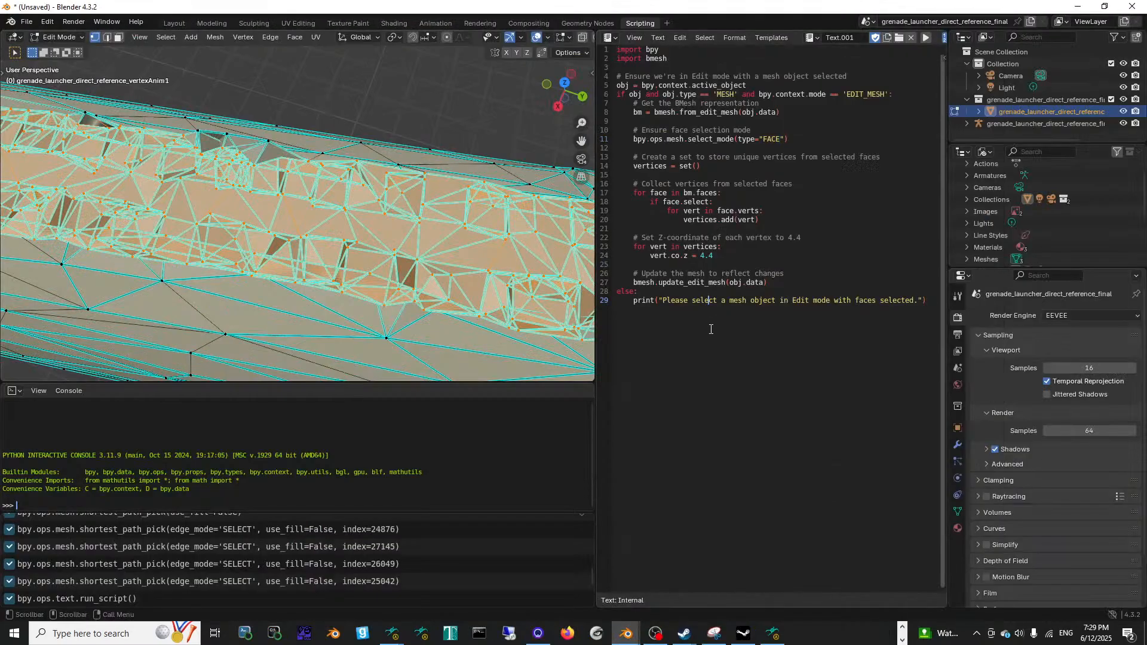
click(817, 39)
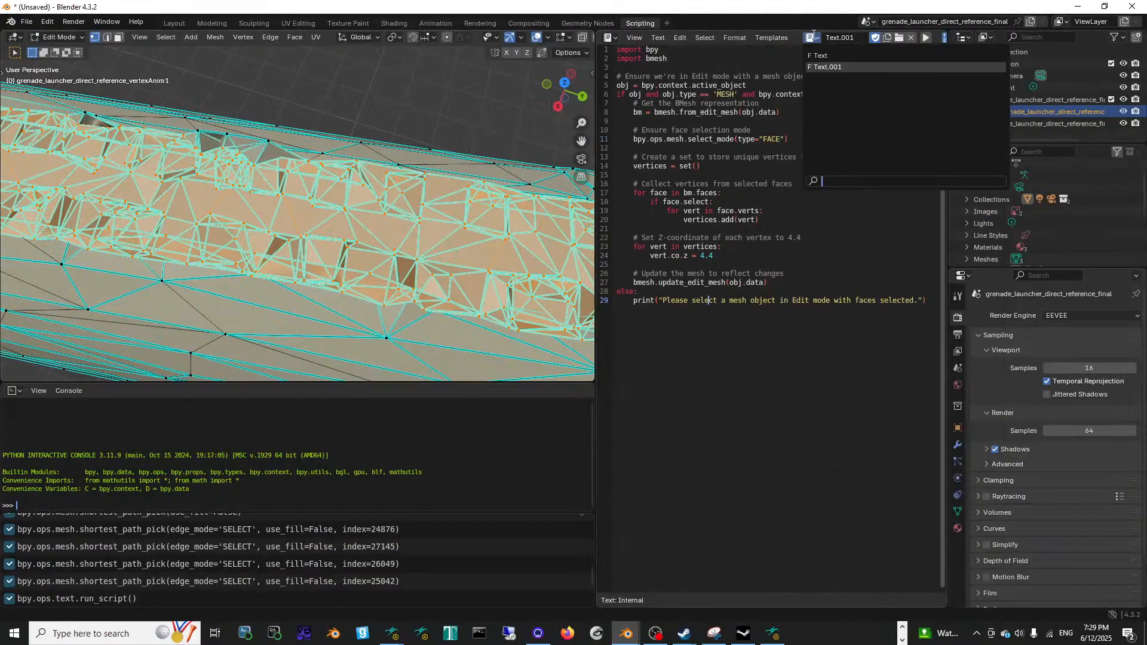
click(612, 37)
click(618, 38)
click(652, 40)
click(673, 52)
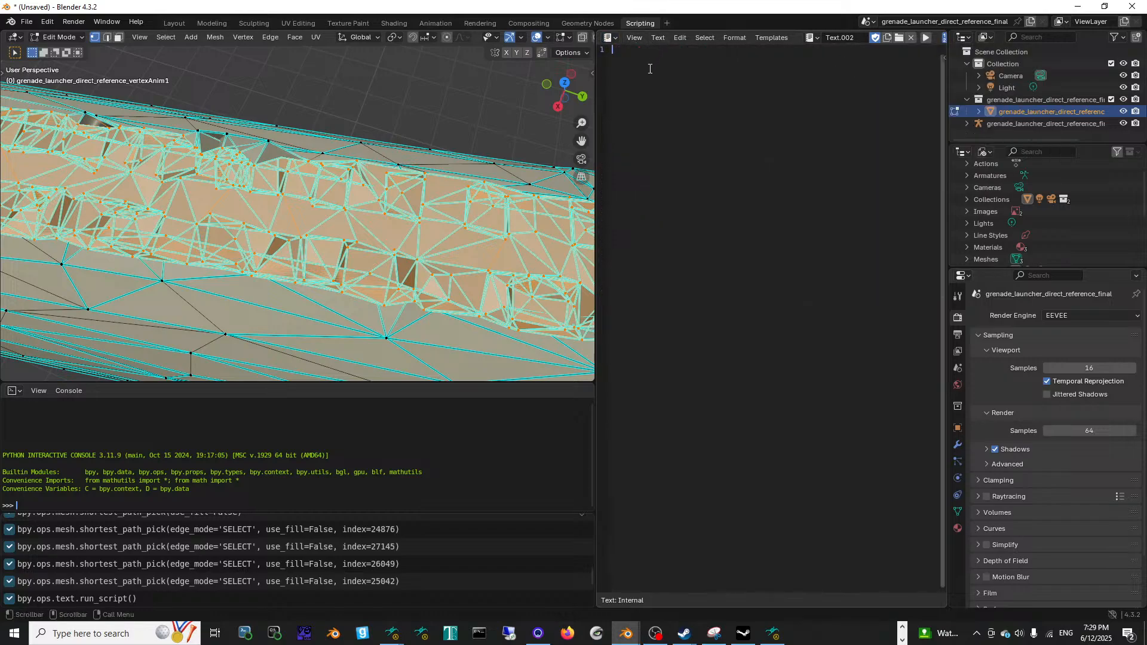
key(ctrl+v)
key(ctrl+a)
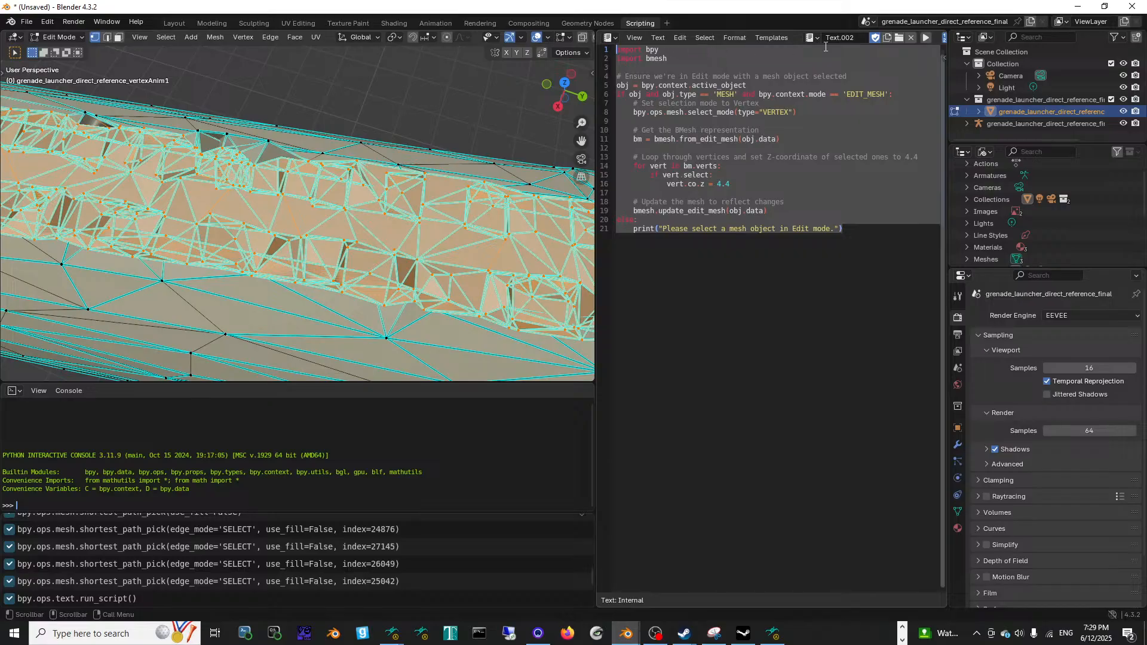
click(927, 40)
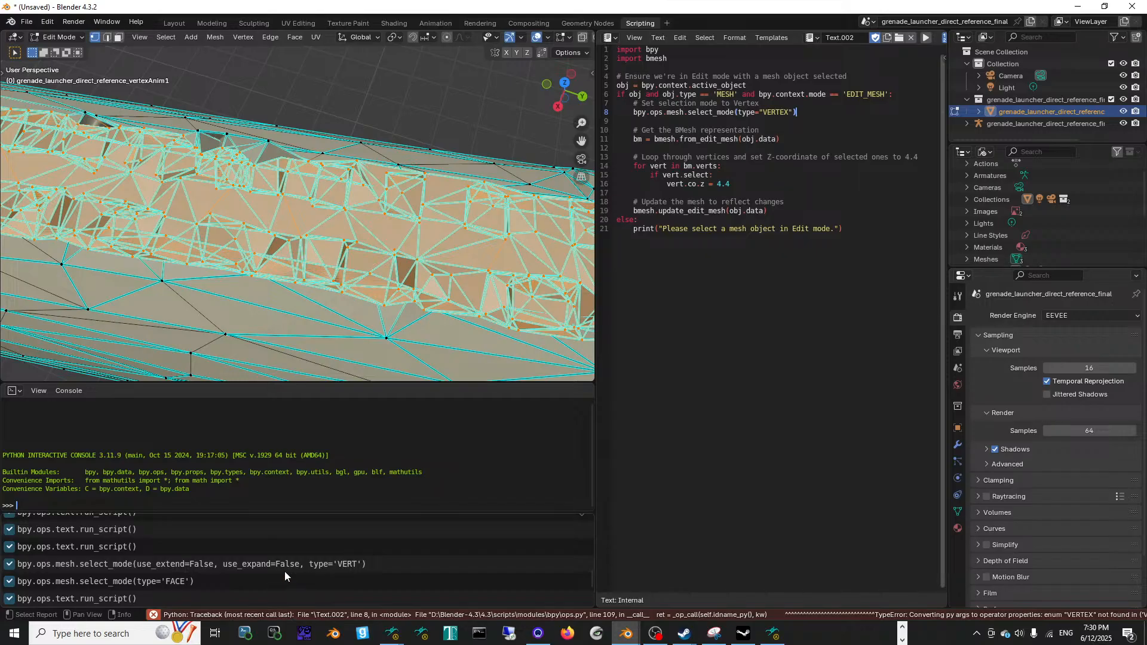
Step: Check the script error in the info log, change the select_mode type to "VERT" and run the script again
scroll(284, 571, down, 3)
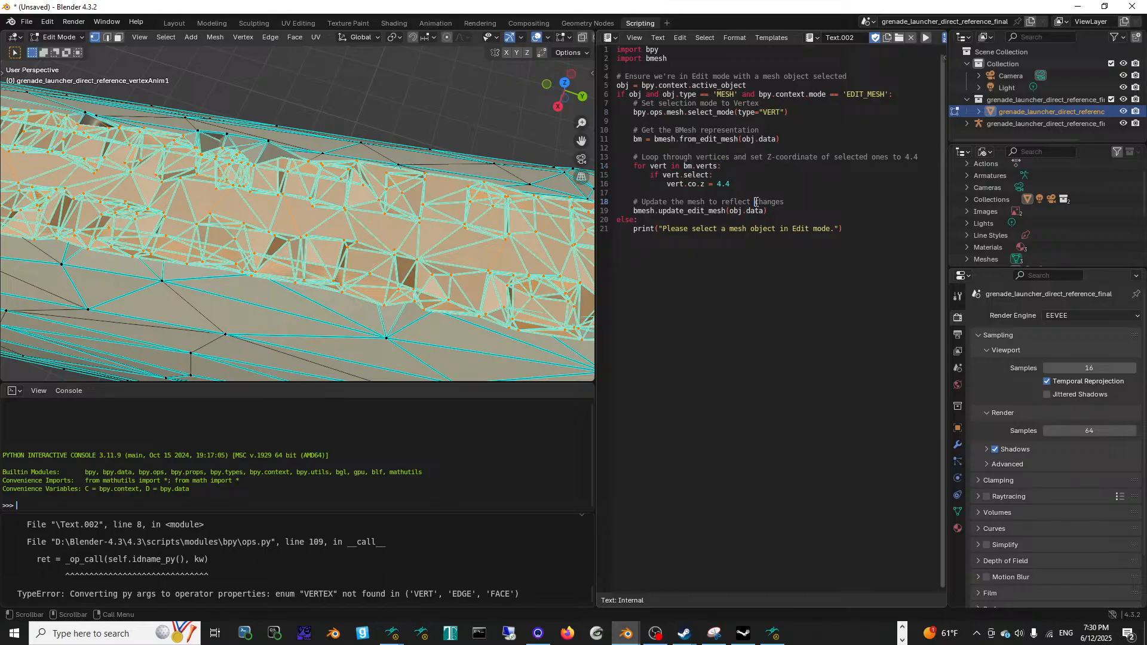
key(ctrl+a)
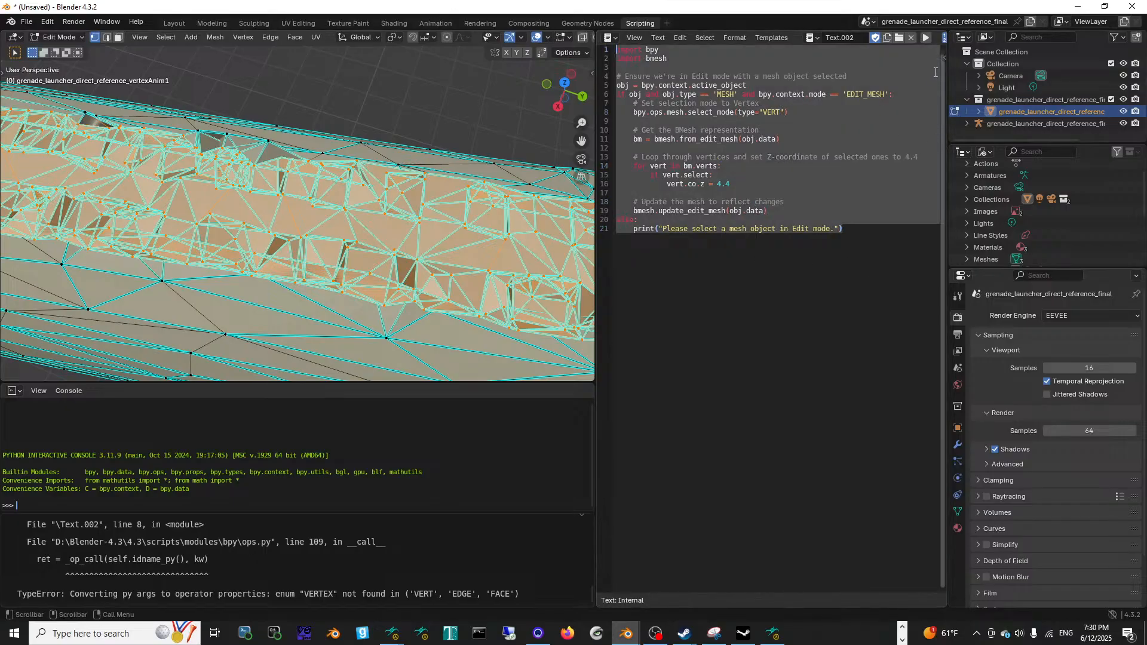
click(926, 37)
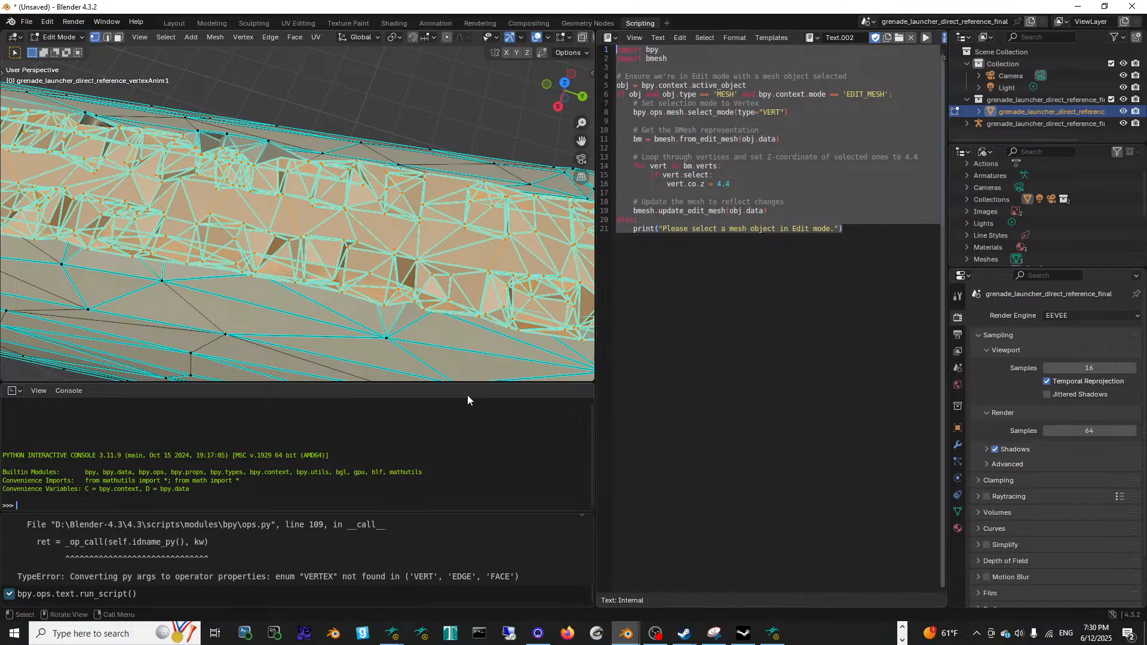
Step: Examine the selected strip on the barrel from several angles to see whether its vertices are level
scroll(206, 585, up, 1)
scroll(205, 586, down, 1)
scroll(289, 238, down, 5)
scroll(289, 238, up, 5)
scroll(290, 228, down, 2)
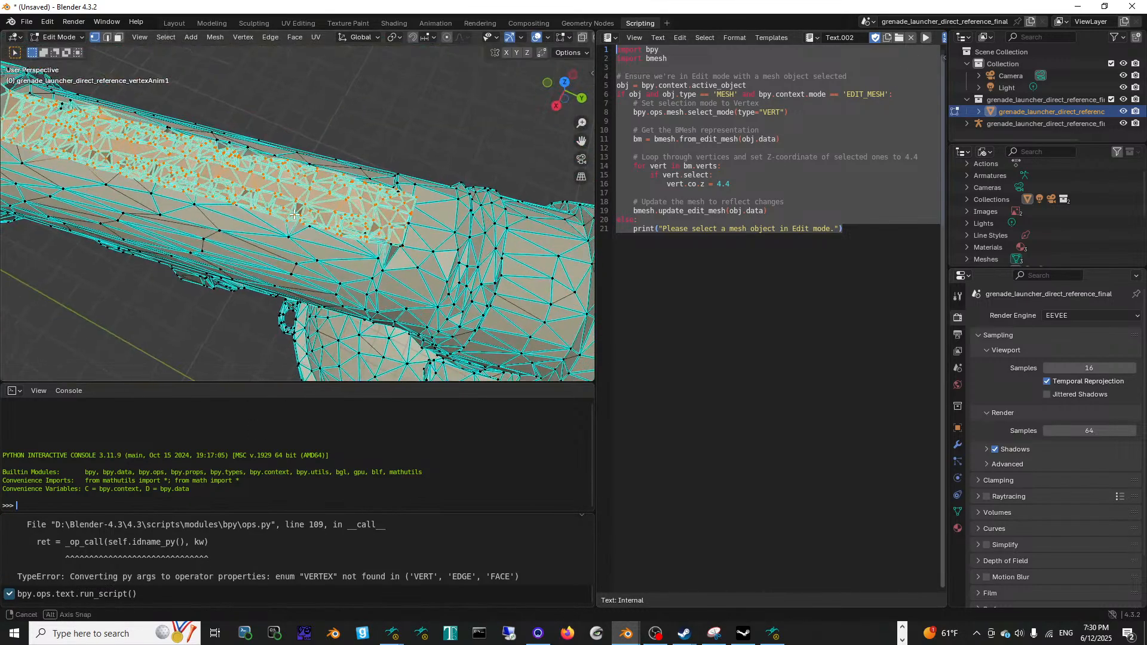
scroll(295, 211, up, 2)
middle_drag(295, 211, 354, 232)
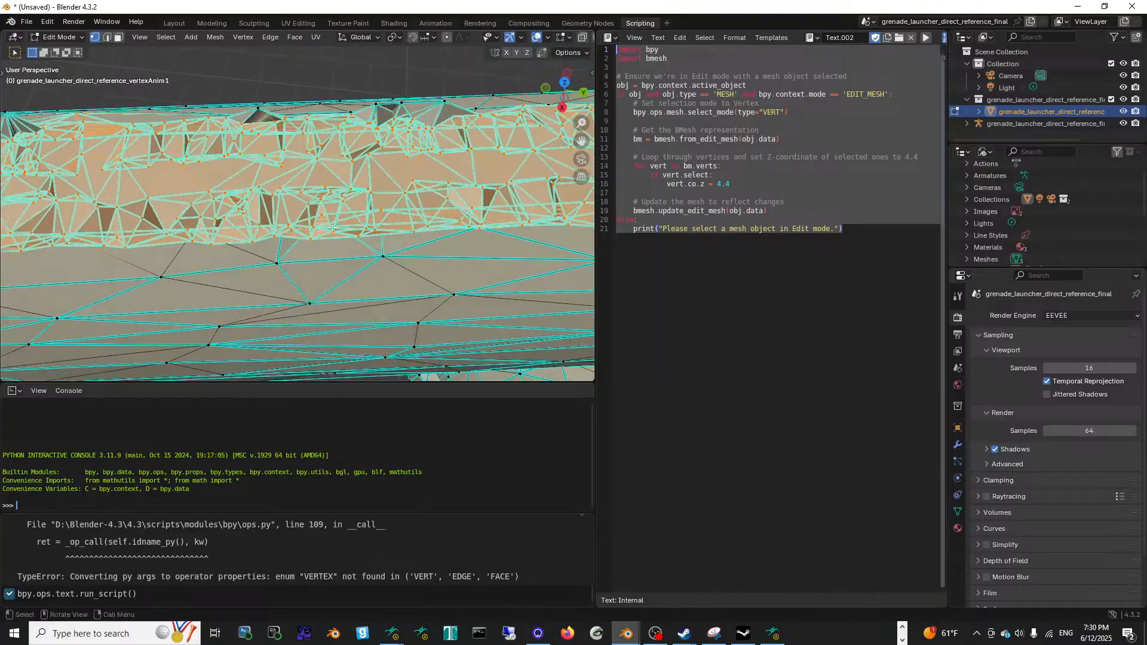
scroll(183, 568, up, 1)
scroll(183, 568, down, 1)
Step: Change the script's vert.co.z value to 4.0 and run it on the selected barrel vertices
click(725, 188)
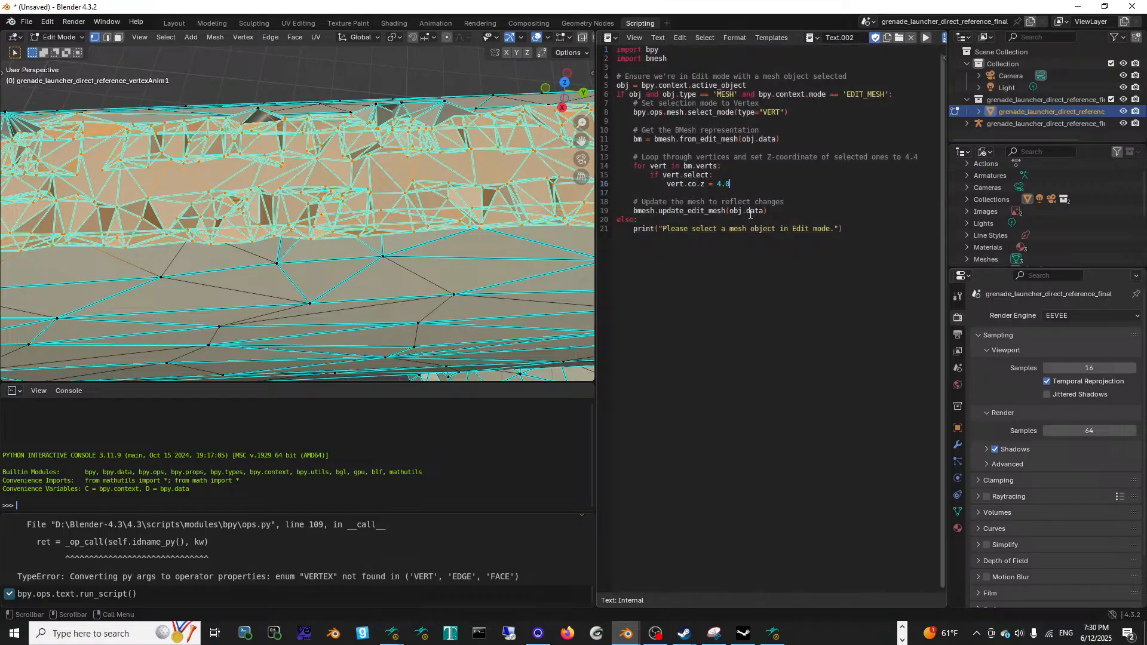
click(927, 40)
scroll(359, 203, down, 6)
middle_drag(382, 204, 405, 213)
Step: Select a single vertex on the barrel strip and show its transform coordinates
scroll(353, 203, up, 6)
click(386, 169)
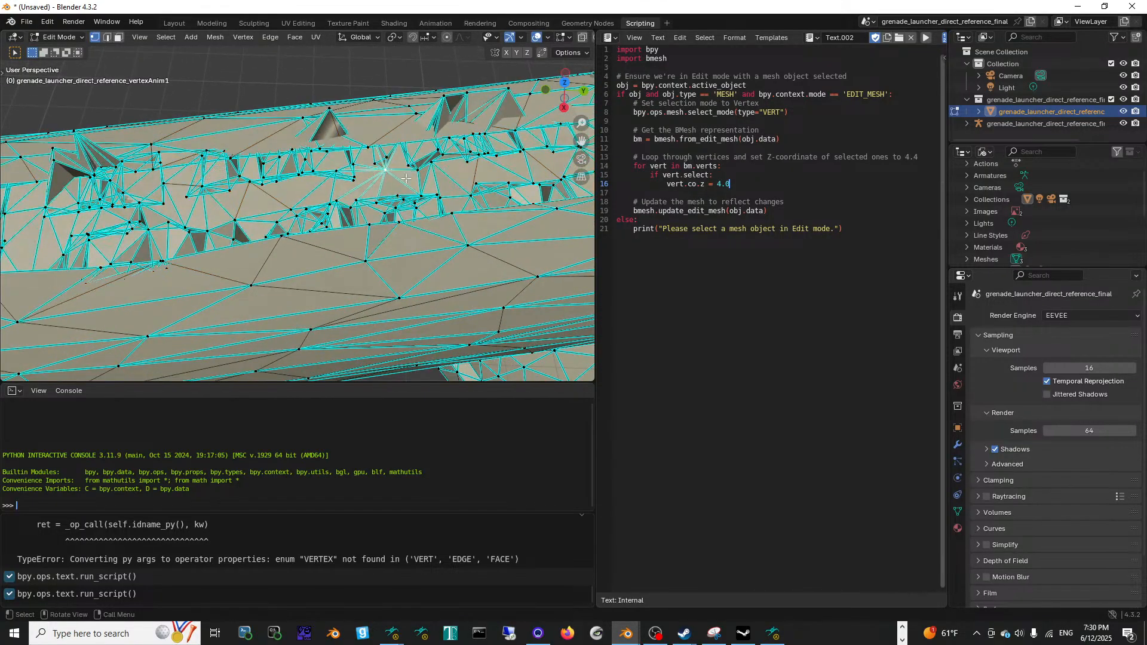
click(590, 74)
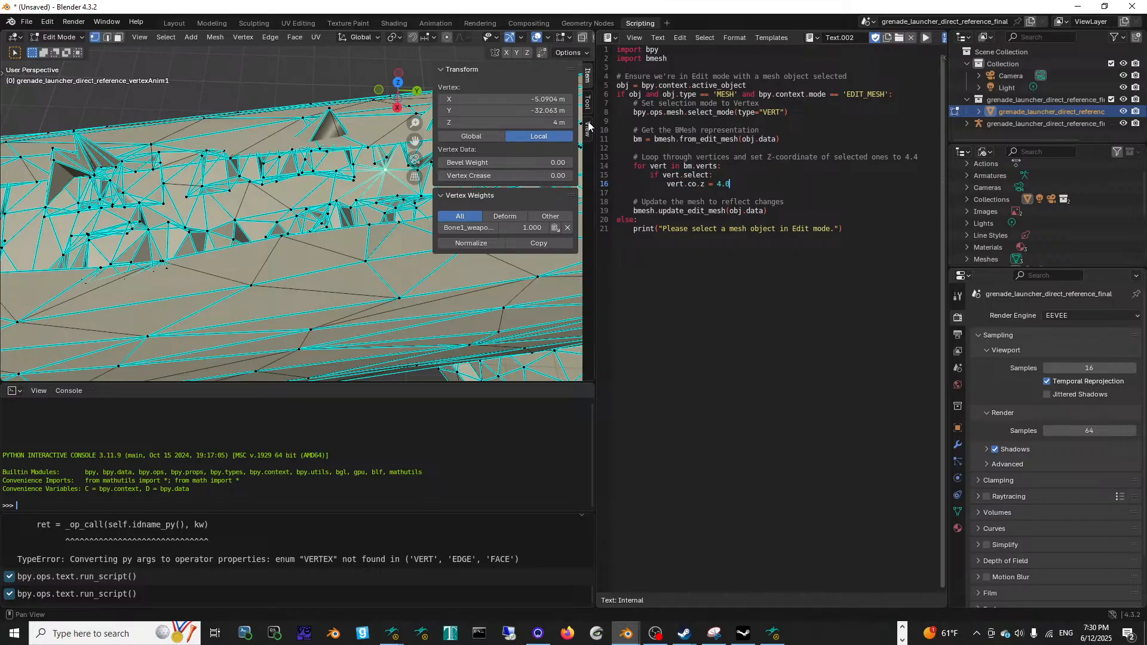
Step: Check the Z coordinates of several individual vertices along the barrel strip, including the spiky ones
click(353, 177)
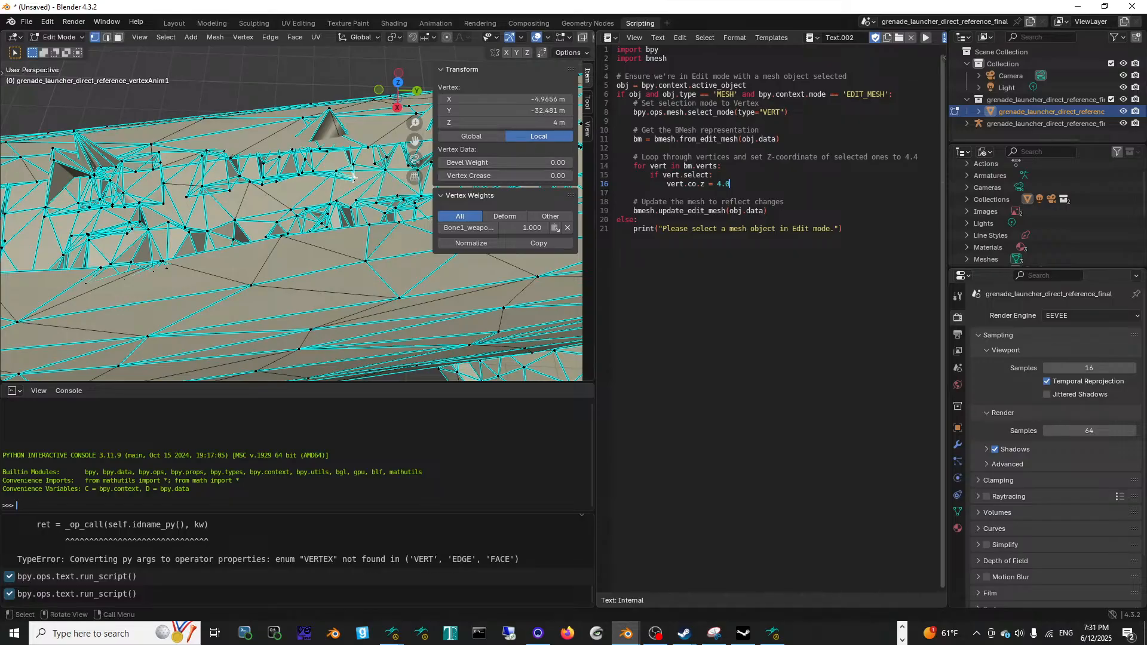
click(353, 182)
click(267, 183)
click(268, 188)
click(203, 187)
click(236, 193)
click(234, 220)
click(233, 241)
scroll(233, 241, down, 5)
middle_drag(233, 241, 251, 167)
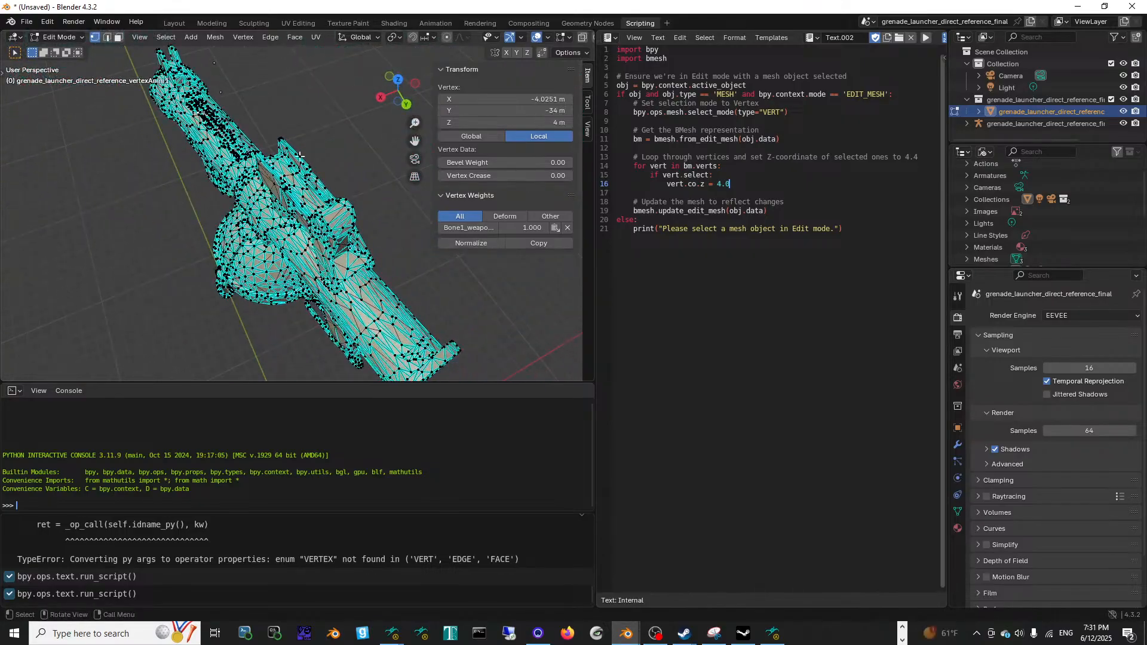
Step: Switch to the Modeling workspace and put the grenade launcher mesh in Object Mode
click(168, 24)
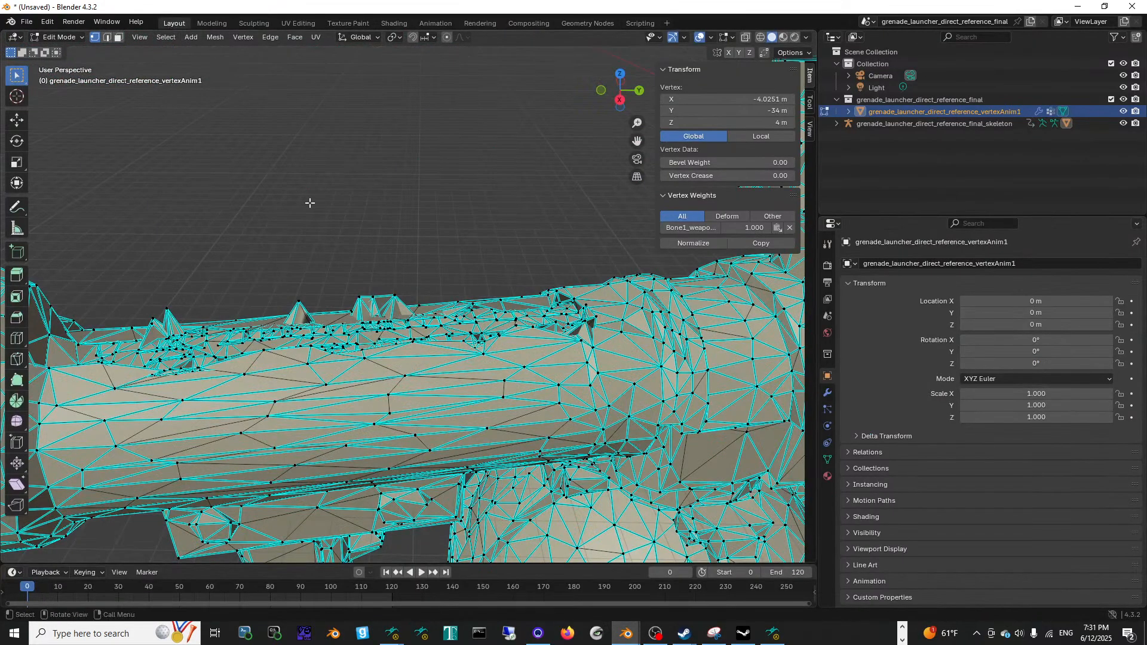
scroll(322, 188, down, 4)
click(211, 24)
middle_drag(401, 200, 279, 195)
mouse_move(466, 206)
middle_down()
mouse_move(428, 266)
mouse_move(456, 263)
mouse_move(427, 168)
mouse_move(465, 192)
mouse_move(453, 188)
mouse_move(439, 212)
middle_up()
scroll(439, 254, down, 8)
scroll(428, 168, up, 8)
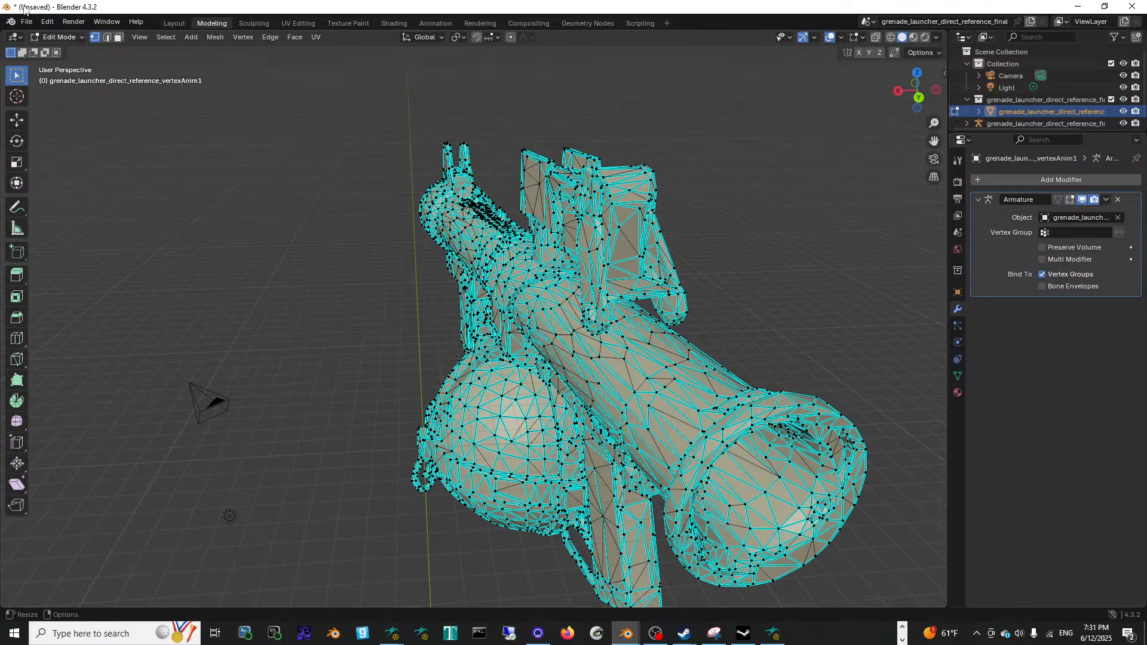
click(63, 38)
click(65, 49)
Step: Examine the barrel strip and the rest of the grenade launcher from several angles in Object Mode
scroll(409, 165, up, 1)
scroll(410, 165, up, 1)
middle_drag(490, 194, 521, 206)
shift+middle_drag(677, 278, 390, 218)
shift+middle_drag(552, 335, 368, 430)
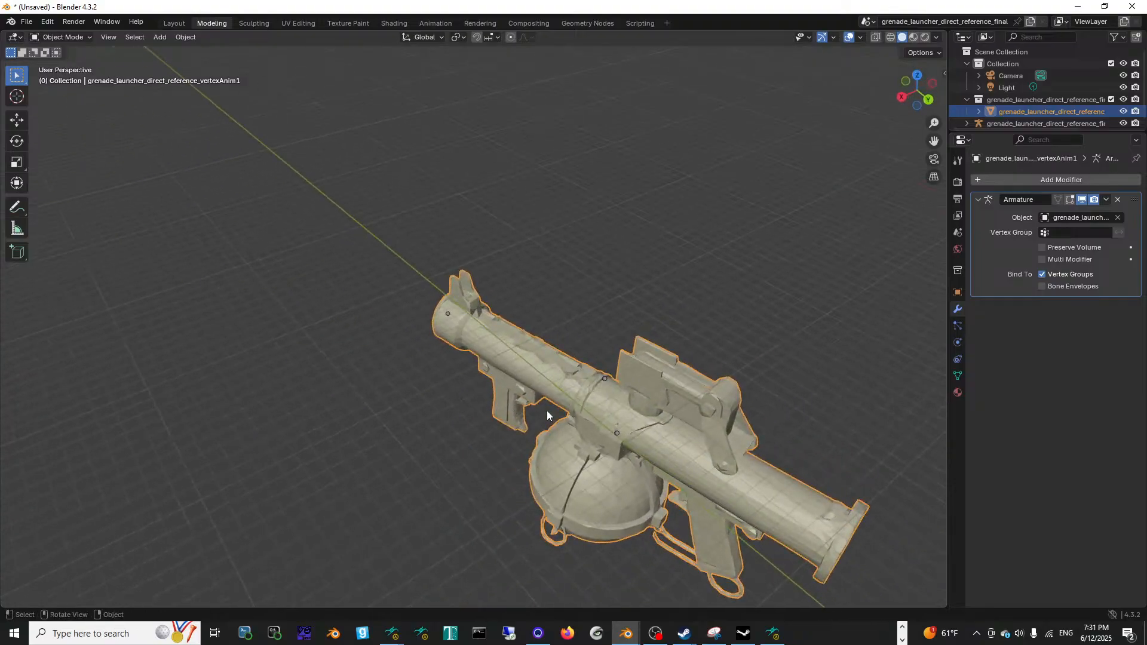
scroll(556, 397, up, 8)
shift+middle_drag(596, 408, 128, 396)
shift+middle_drag(687, 367, 777, 358)
shift+middle_drag(885, 335, 81, 370)
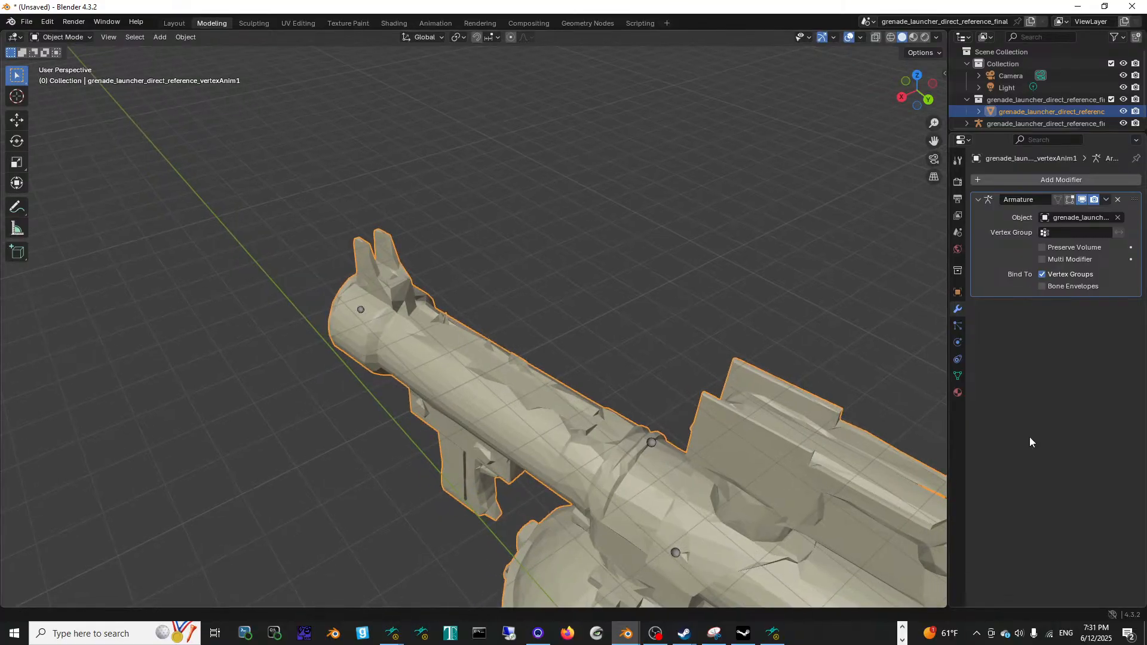
middle_drag(568, 369, 410, 251)
scroll(438, 268, up, 4)
shift+middle_drag(493, 213, 548, 177)
scroll(467, 329, down, 2)
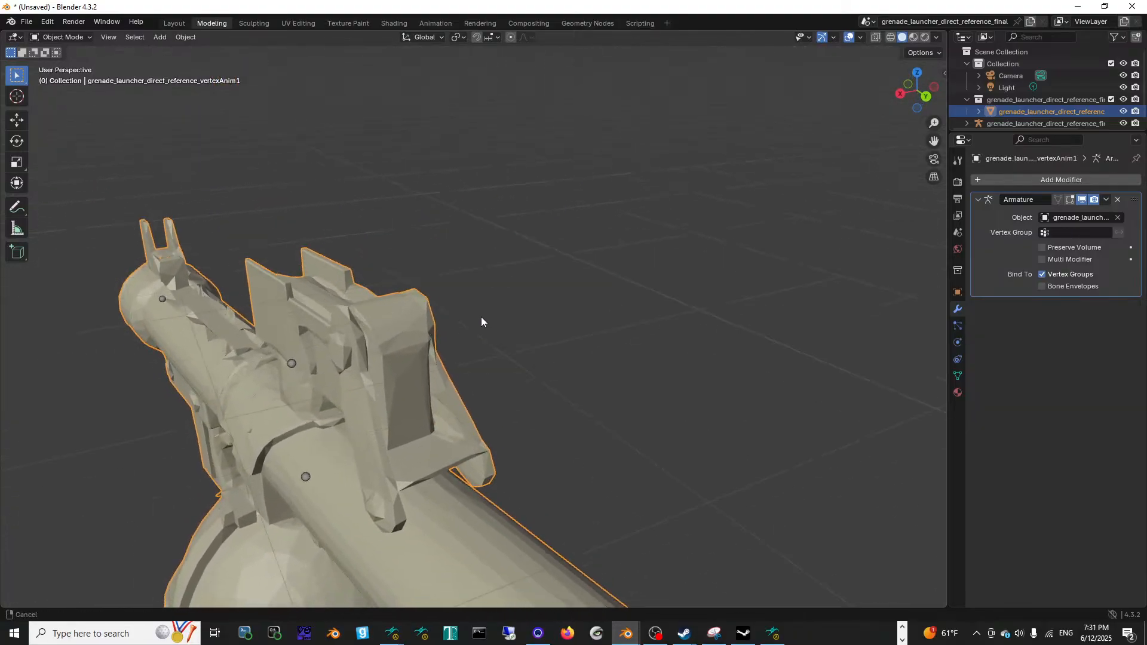
shift+middle_drag(467, 330, 507, 315)
scroll(507, 317, down, 3)
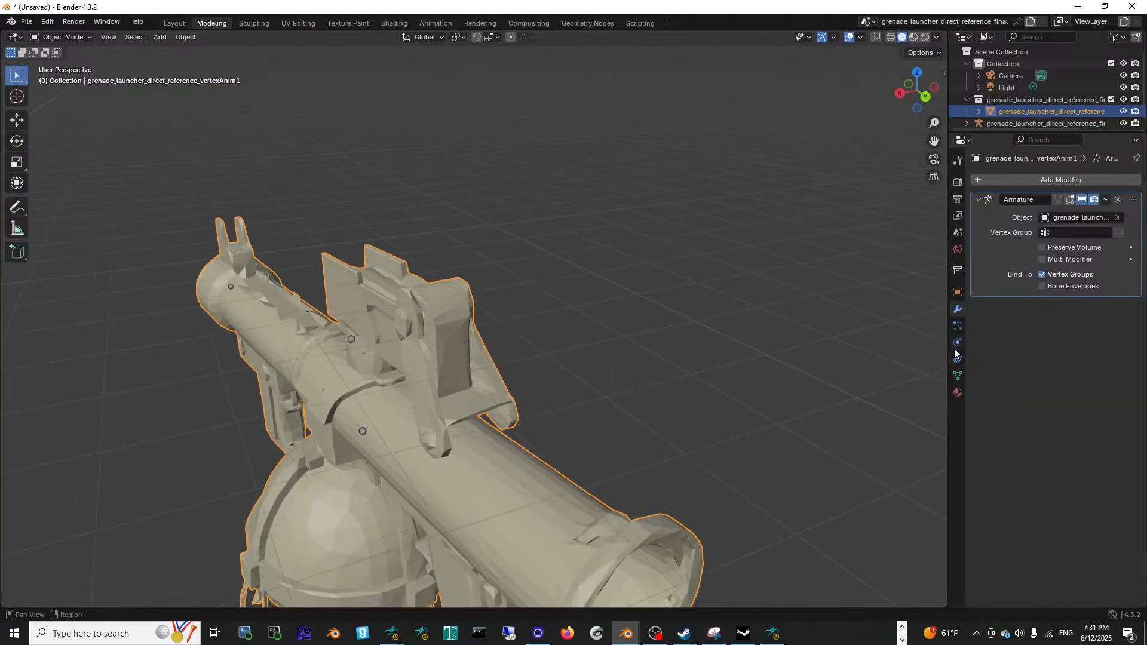
Step: Look through the property categories for the Source Engine Export settings and expand them in the scene properties
click(957, 272)
click(958, 310)
click(958, 328)
click(960, 345)
click(959, 361)
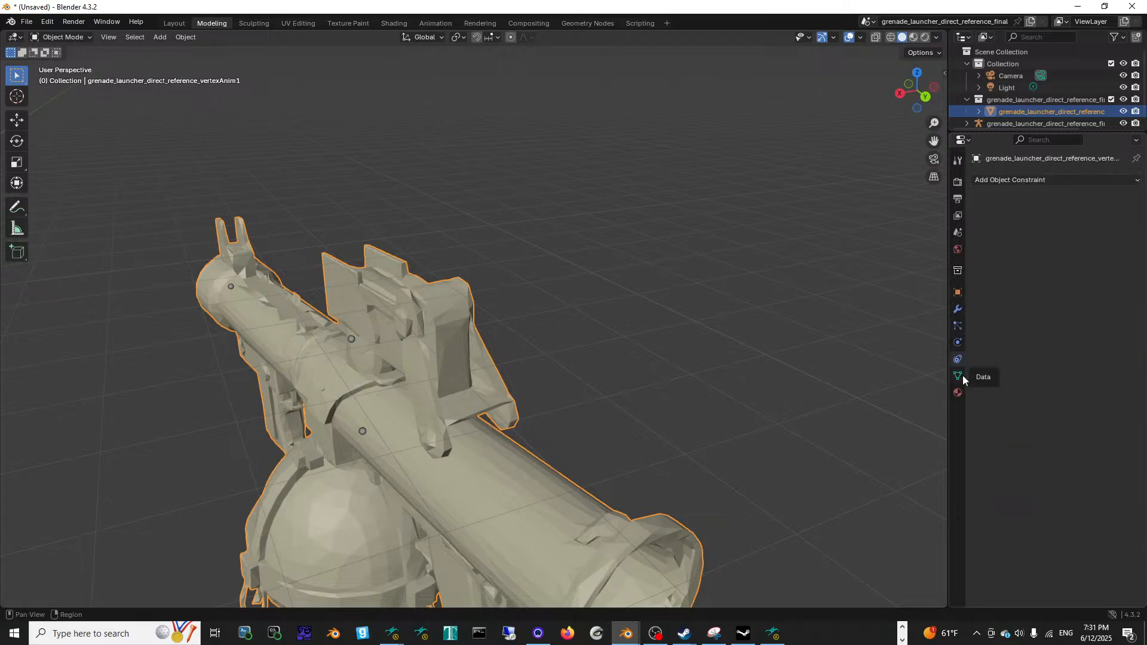
click(959, 393)
drag(950, 299, 951, 300)
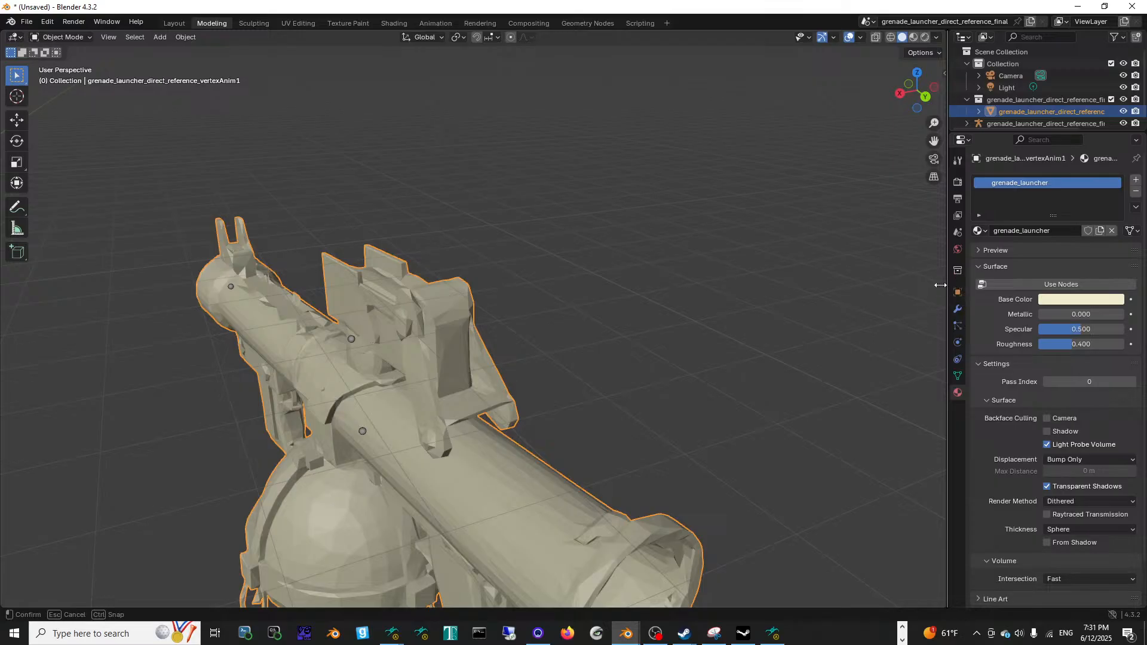
drag(941, 286, 955, 291)
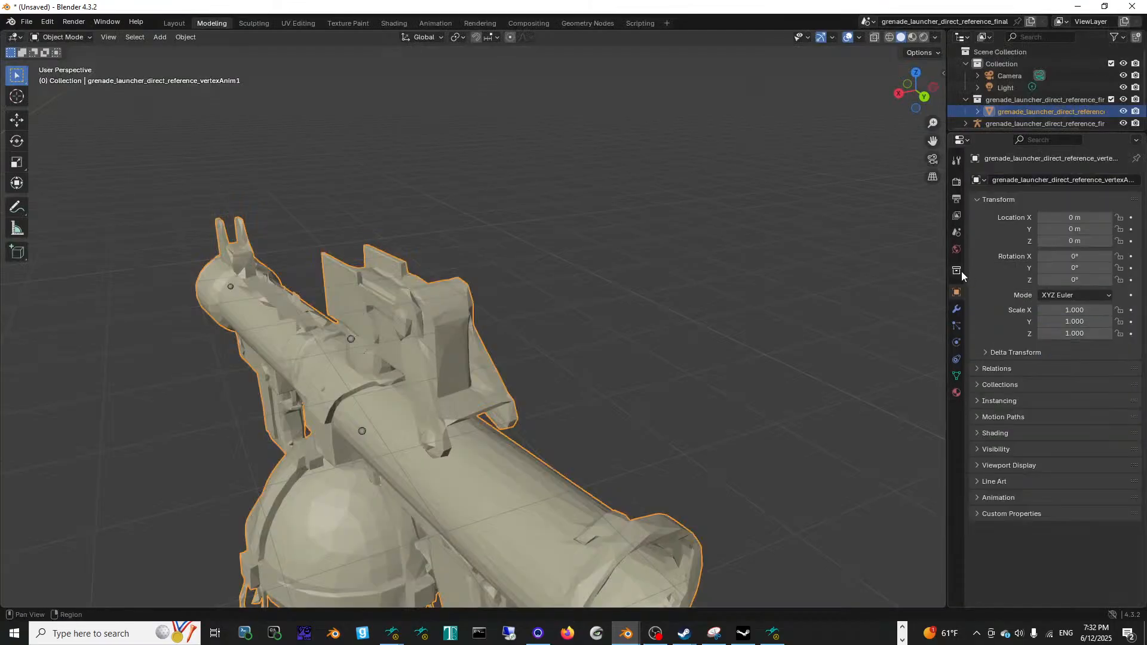
click(957, 271)
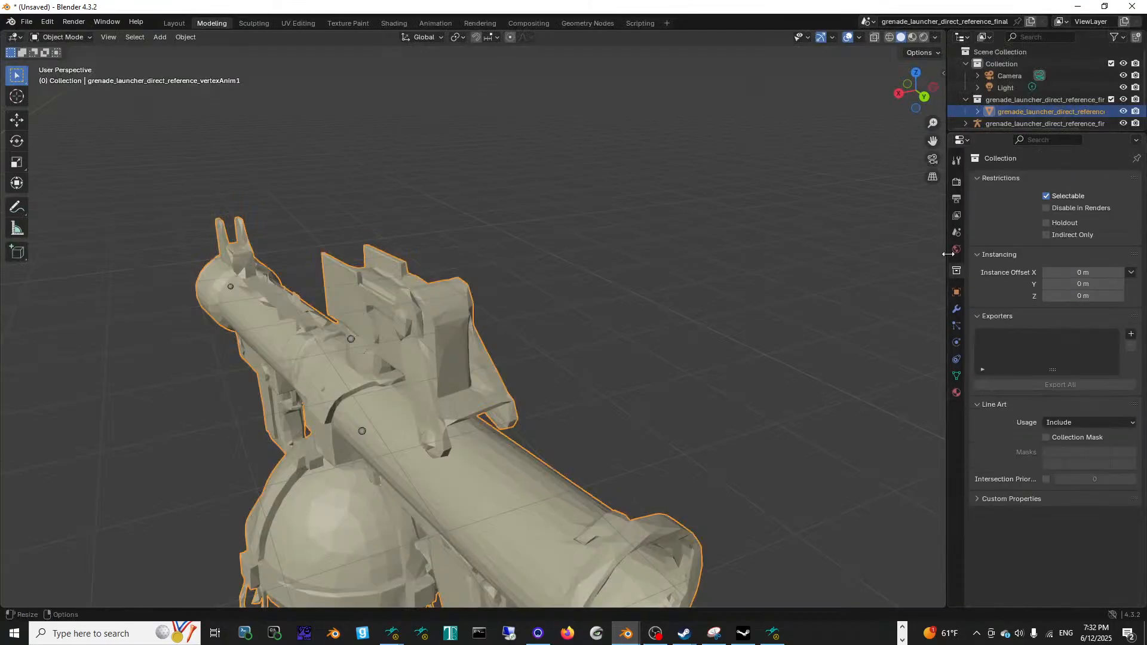
click(957, 249)
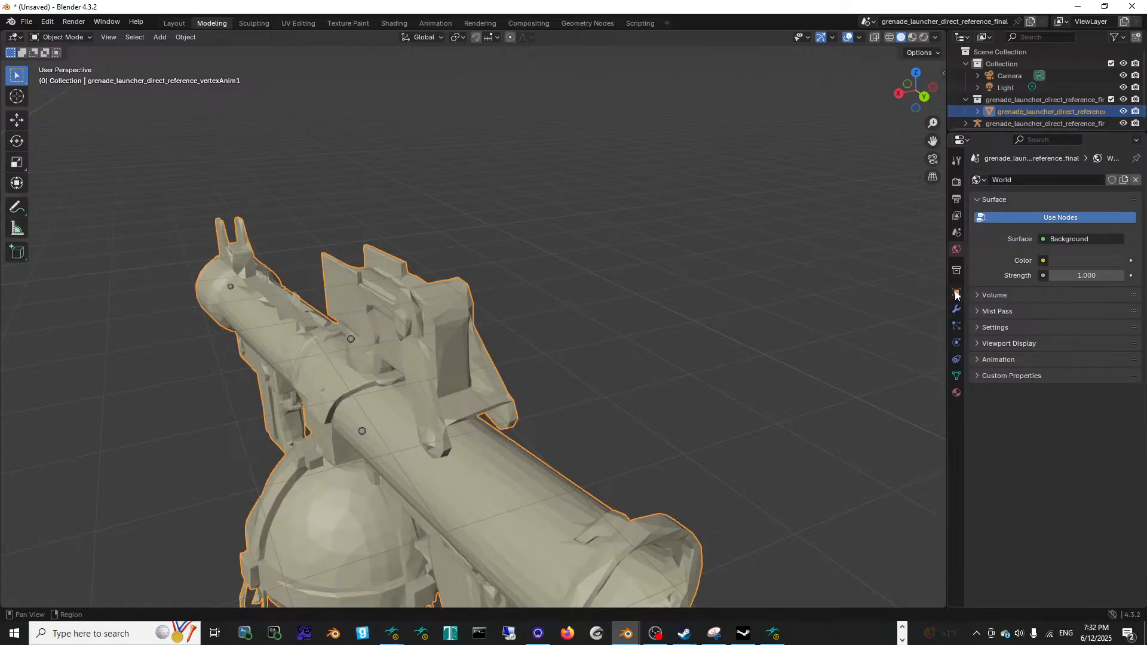
click(956, 216)
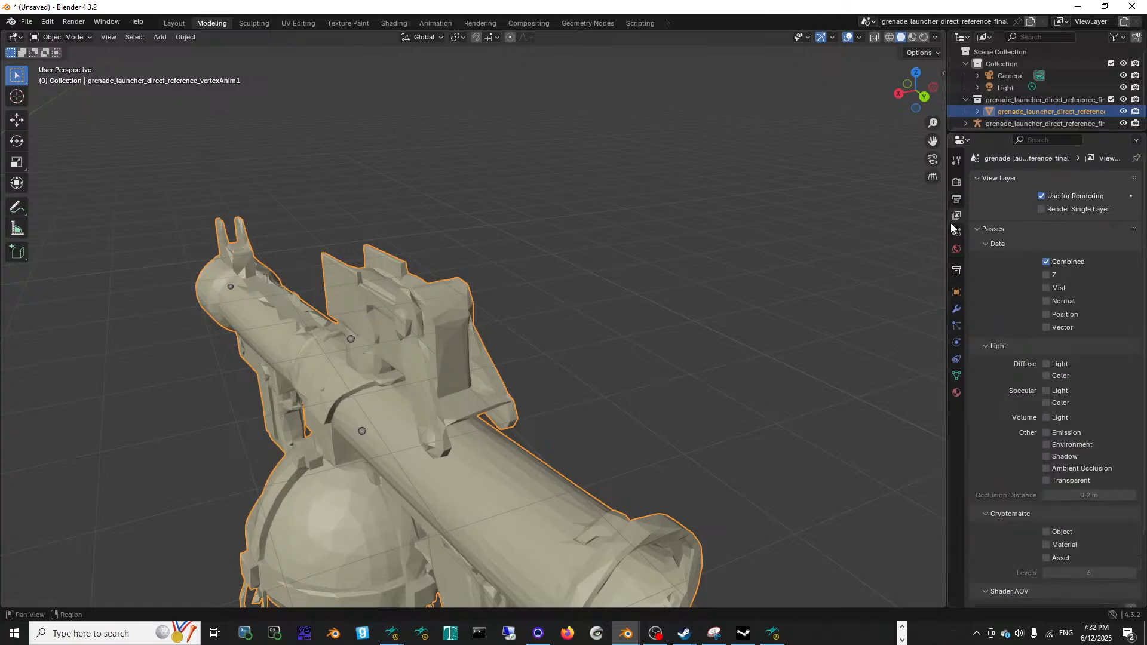
click(958, 161)
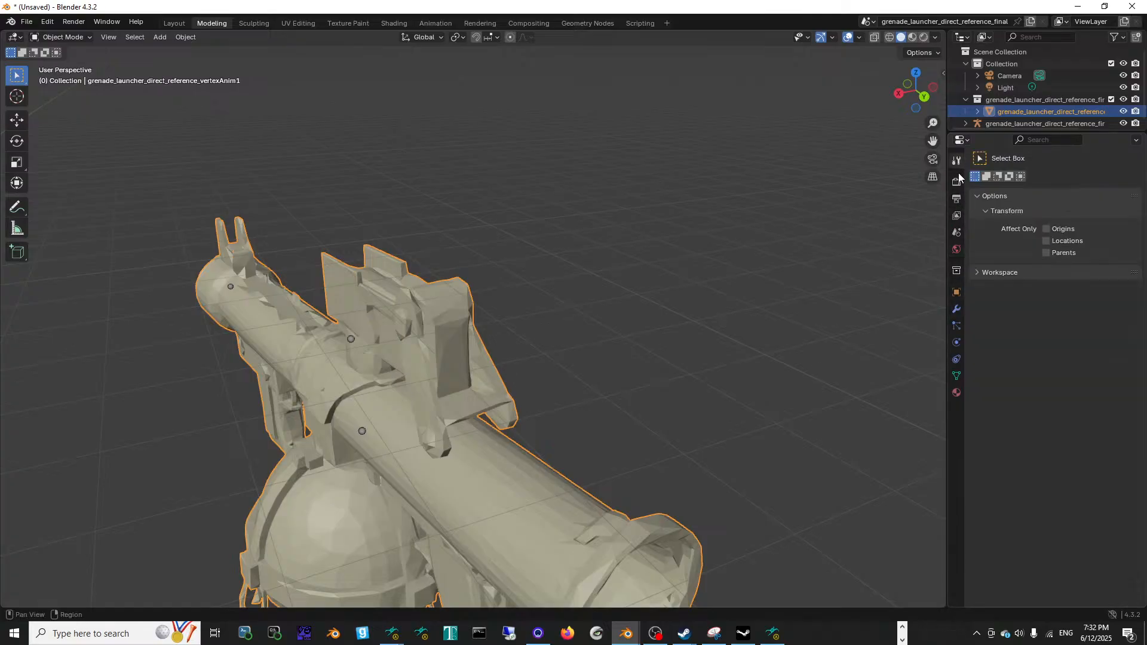
click(958, 182)
click(956, 232)
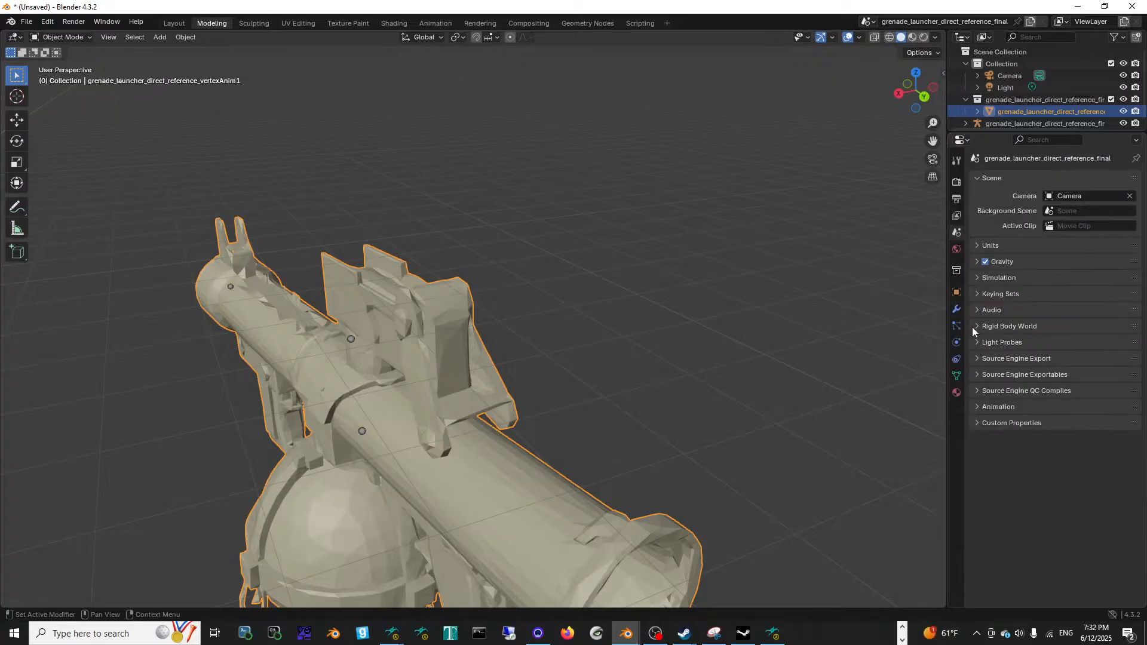
click(994, 358)
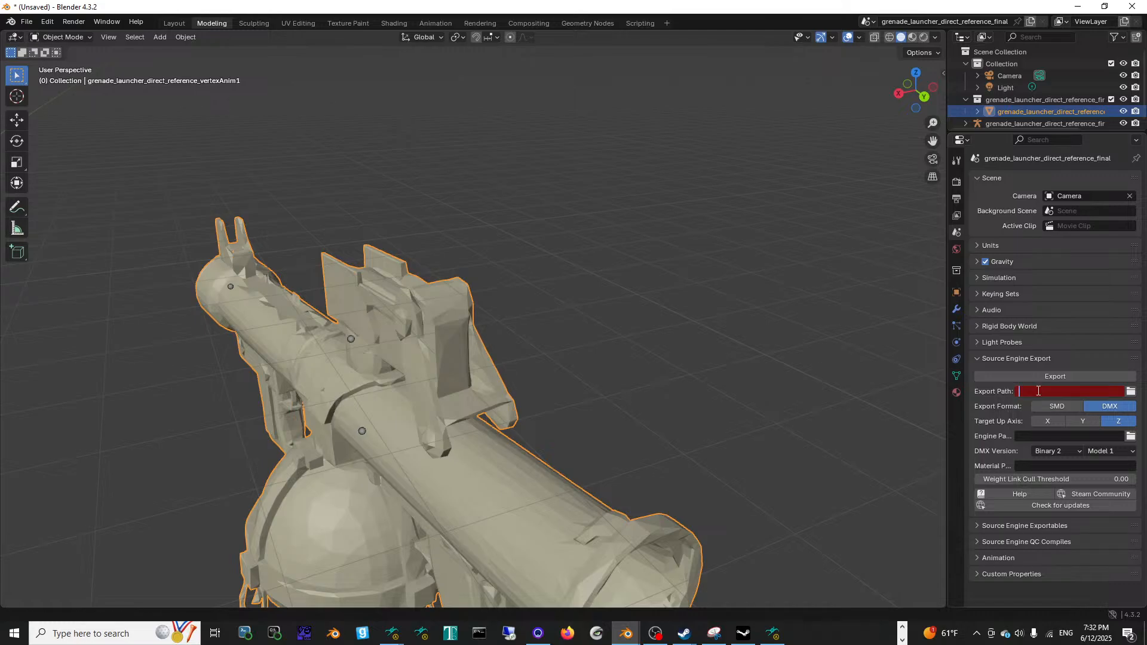
Step: Switch to File Explorer and bring forward the window showing the hl2_mod_grenadelauncher4_animations\anims folder
key(alt+Tab)
key(alt+Tab)
key(alt+Tab)
key(alt+Tab)
key(alt+Tab)
key(alt+Tab)
key(alt+Tab)
key(alt+Tab)
key(alt+Tab)
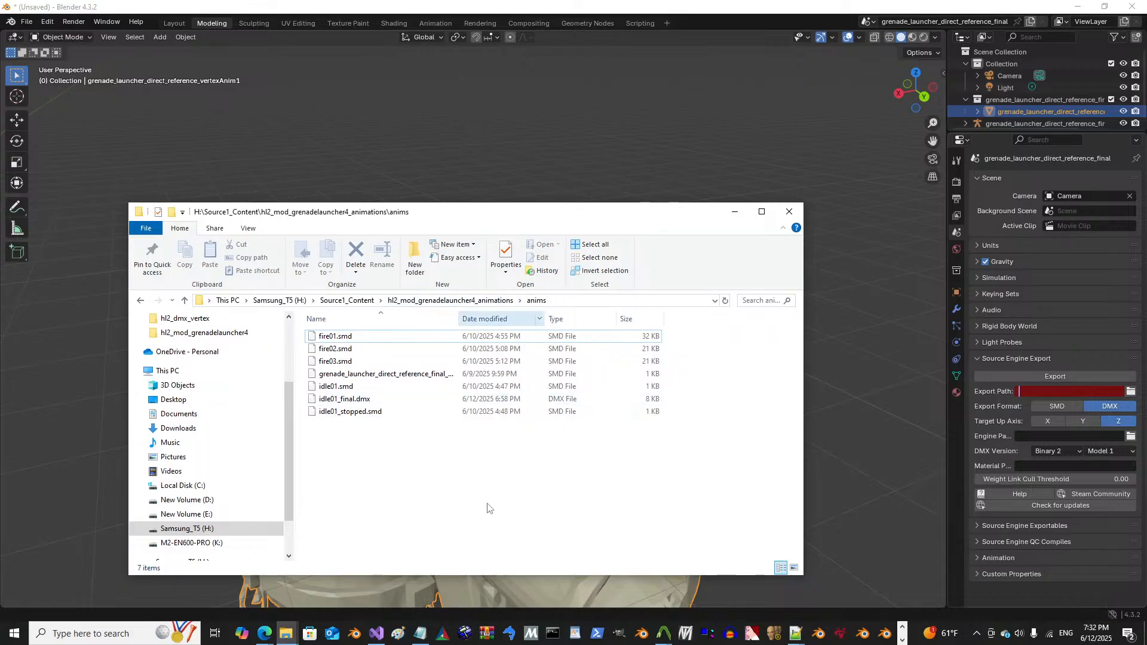
click(286, 633)
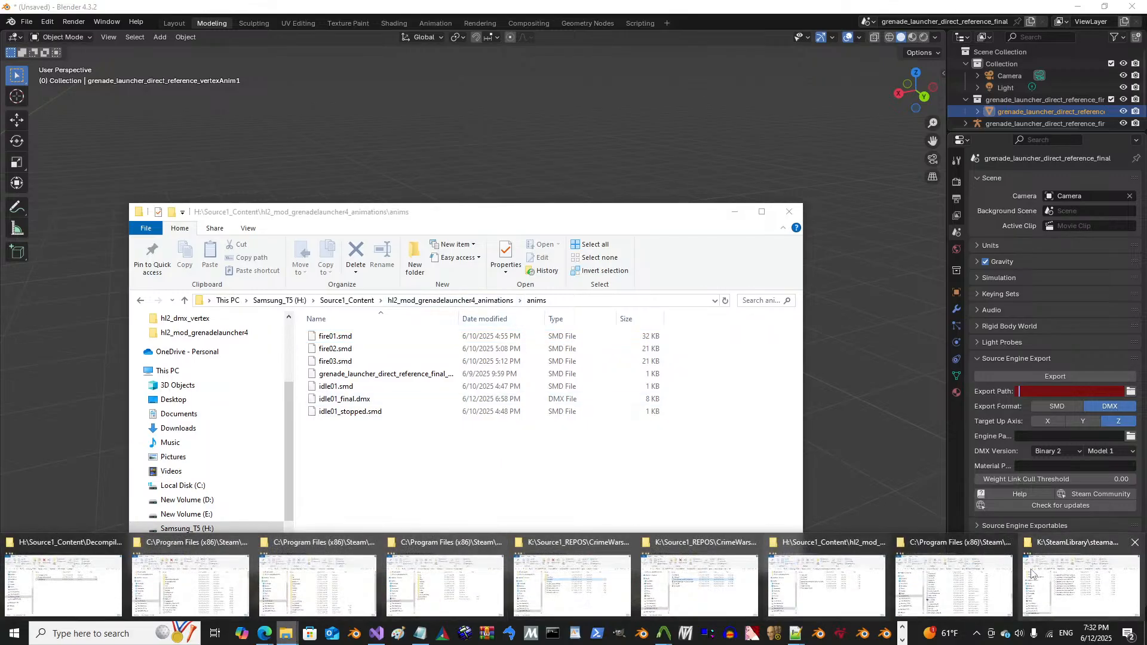
mouse_move(956, 585)
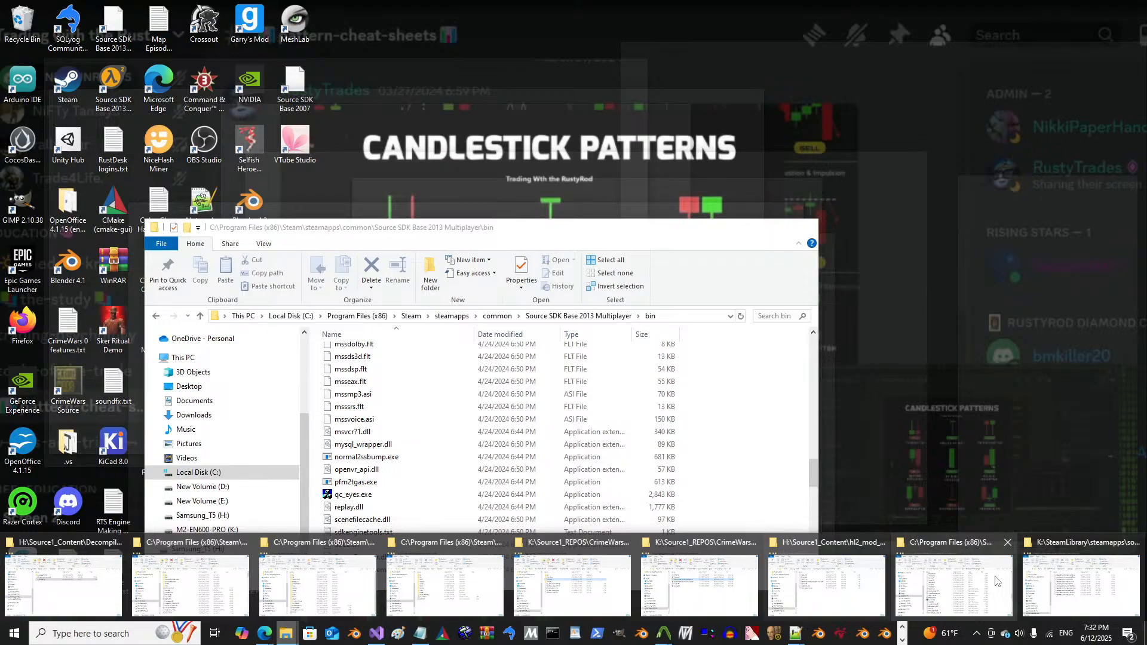
mouse_move(1069, 584)
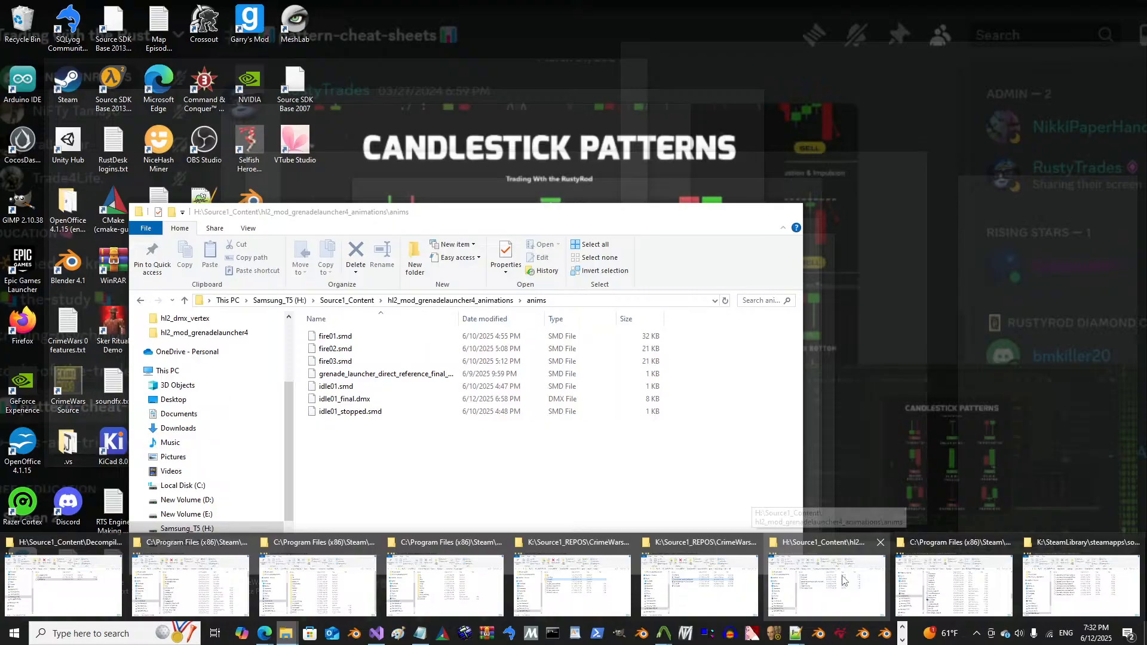
mouse_move(678, 589)
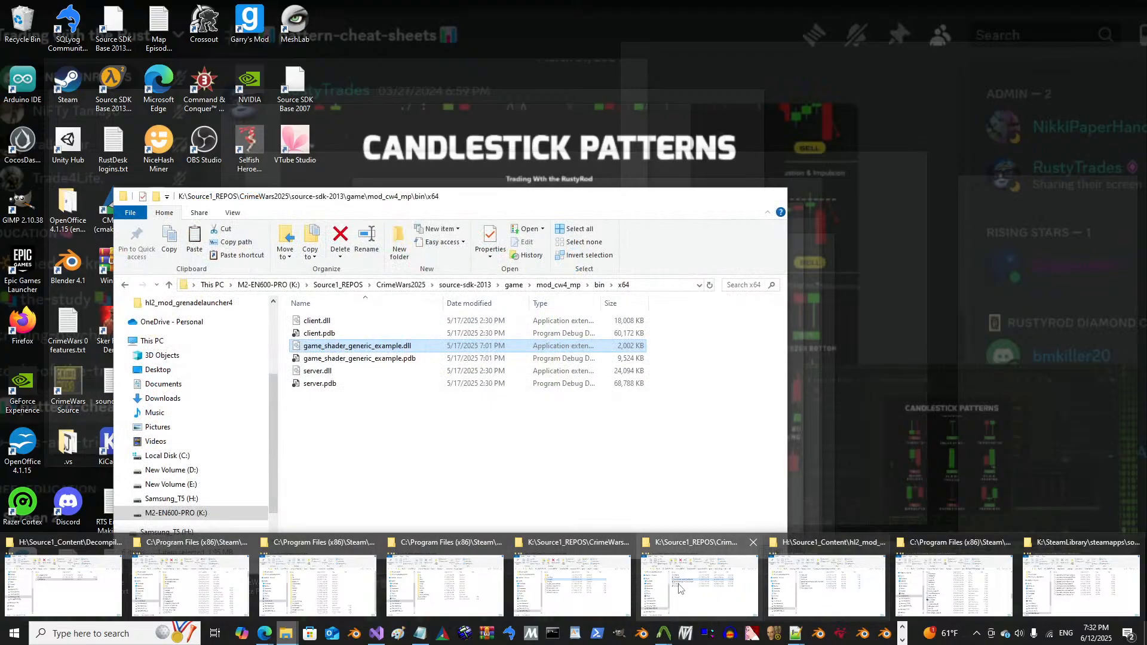
mouse_move(587, 590)
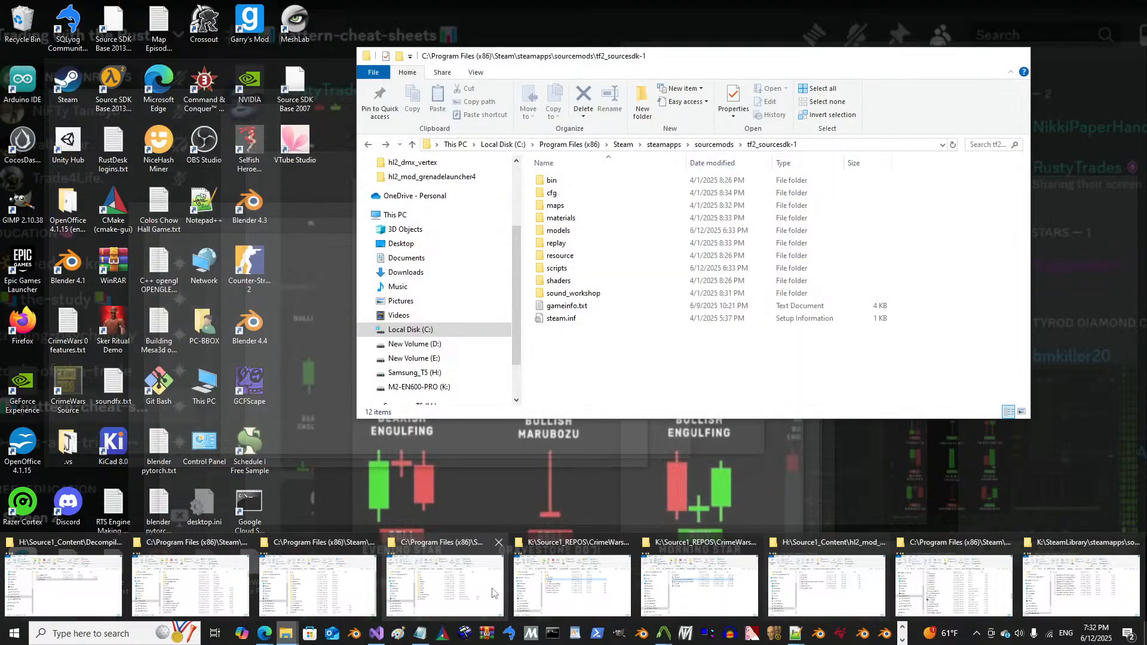
mouse_move(318, 584)
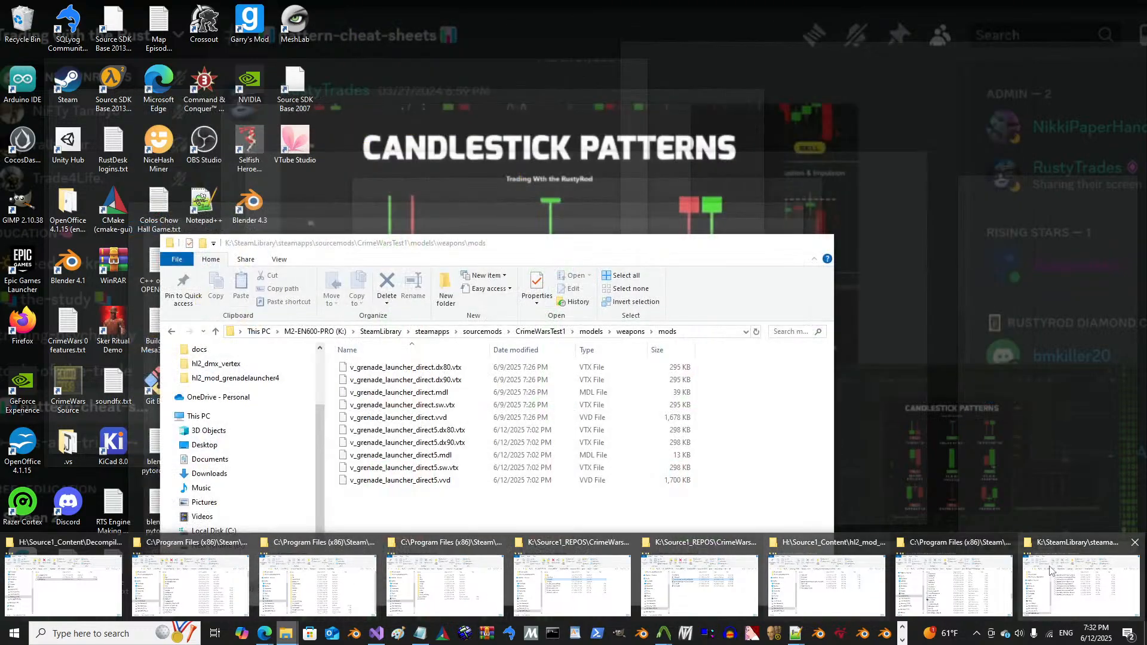
mouse_move(214, 597)
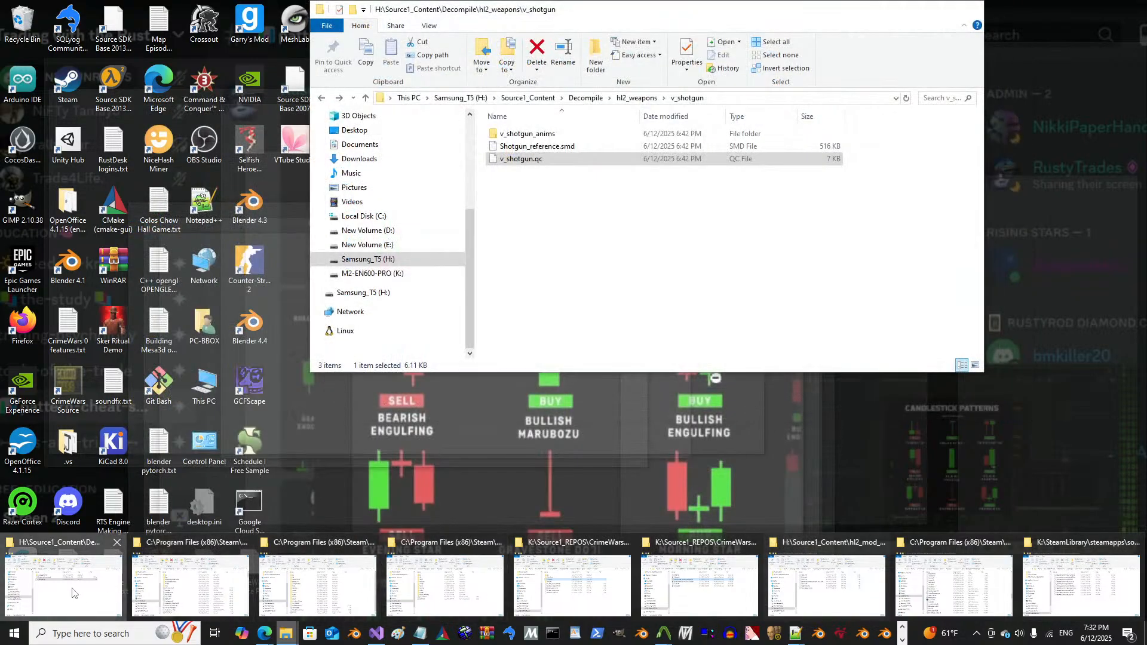
click(75, 594)
click(473, 477)
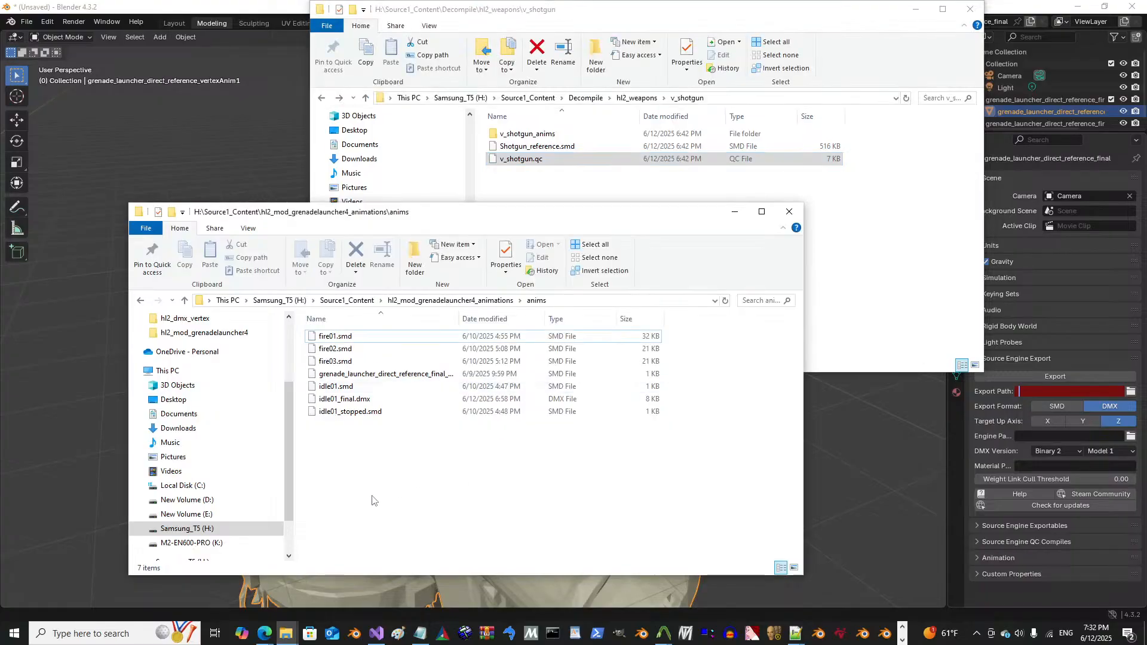
Step: Go up to the hl2_mod_grenadelauncher4_animations folder and copy its full path
click(487, 301)
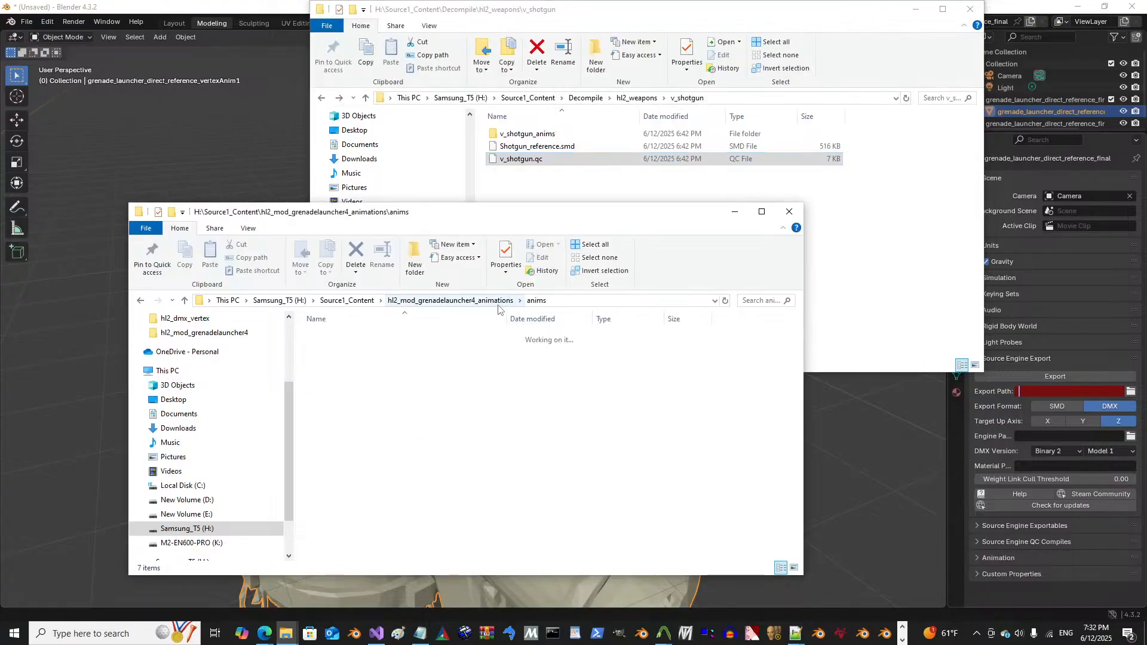
click(555, 302)
right_click(555, 301)
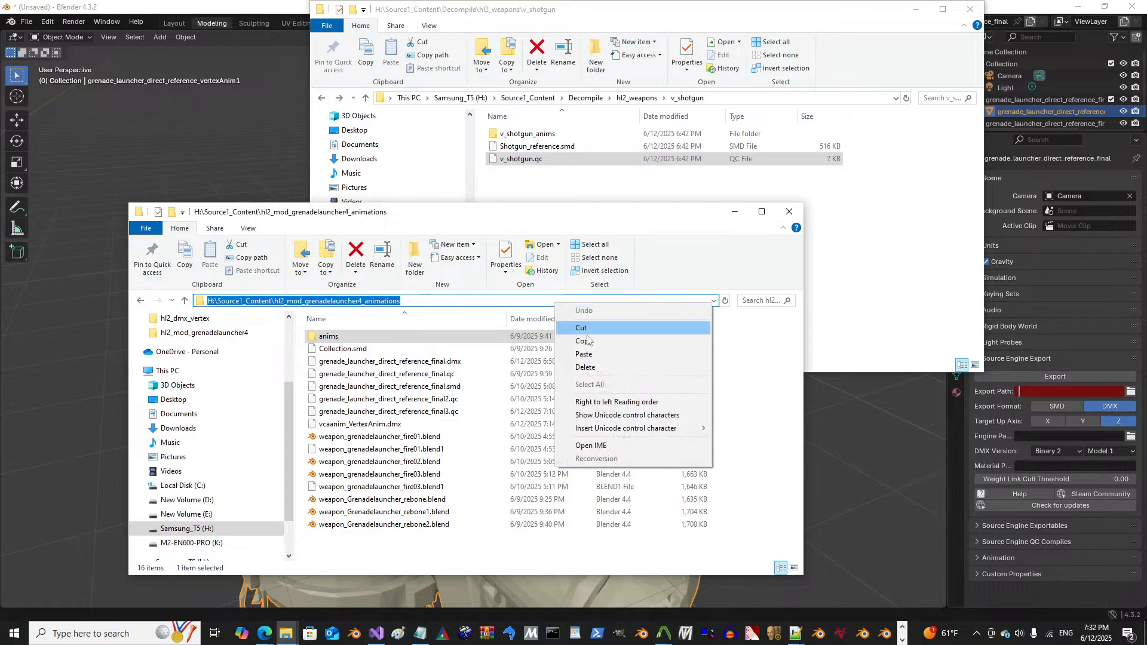
click(576, 341)
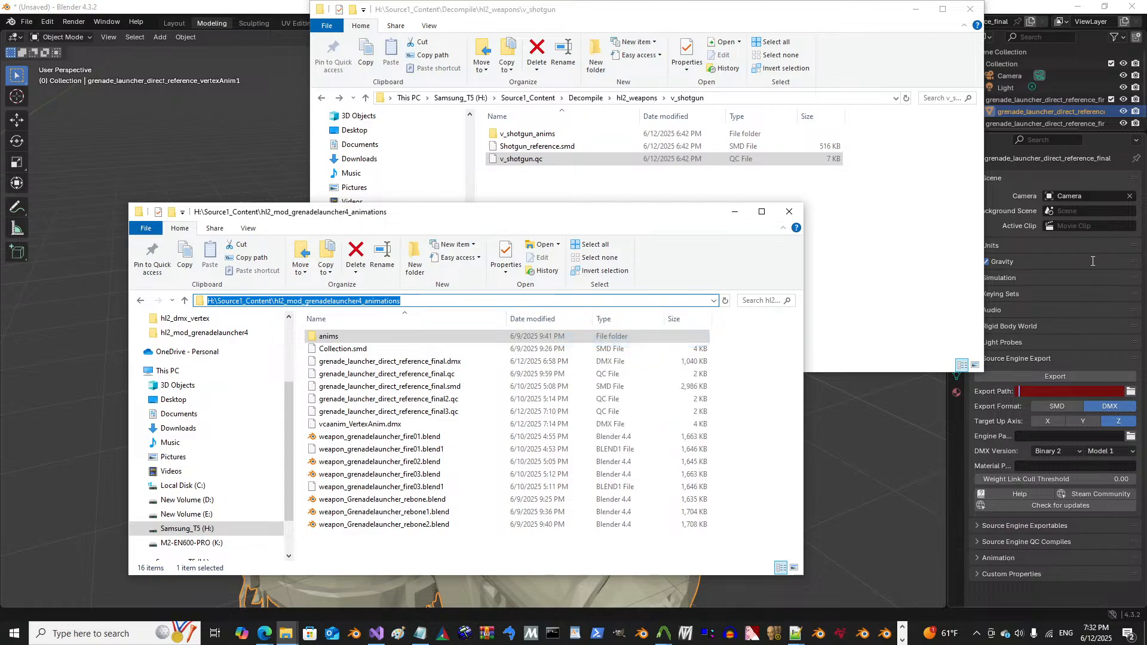
Step: Return to Blender, widen the properties area and rename the launcher's collection to grenade_launcher_direct_reference_final_vertexAnim1
click(1081, 115)
drag(948, 223, 784, 222)
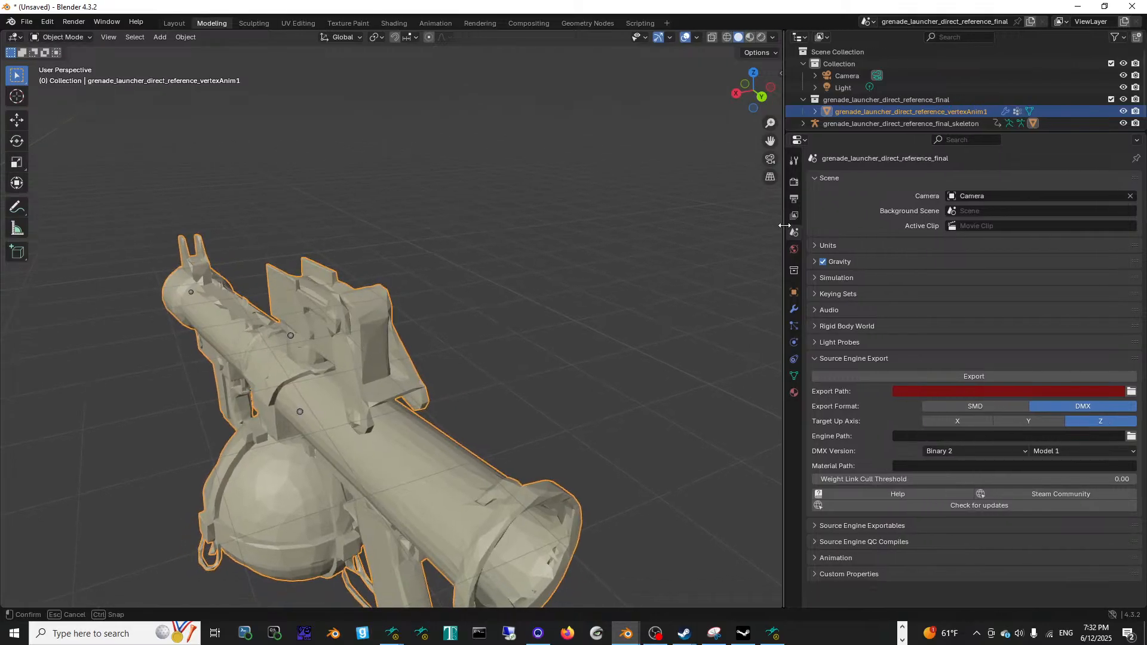
click(923, 101)
double_click(924, 102)
click(956, 102)
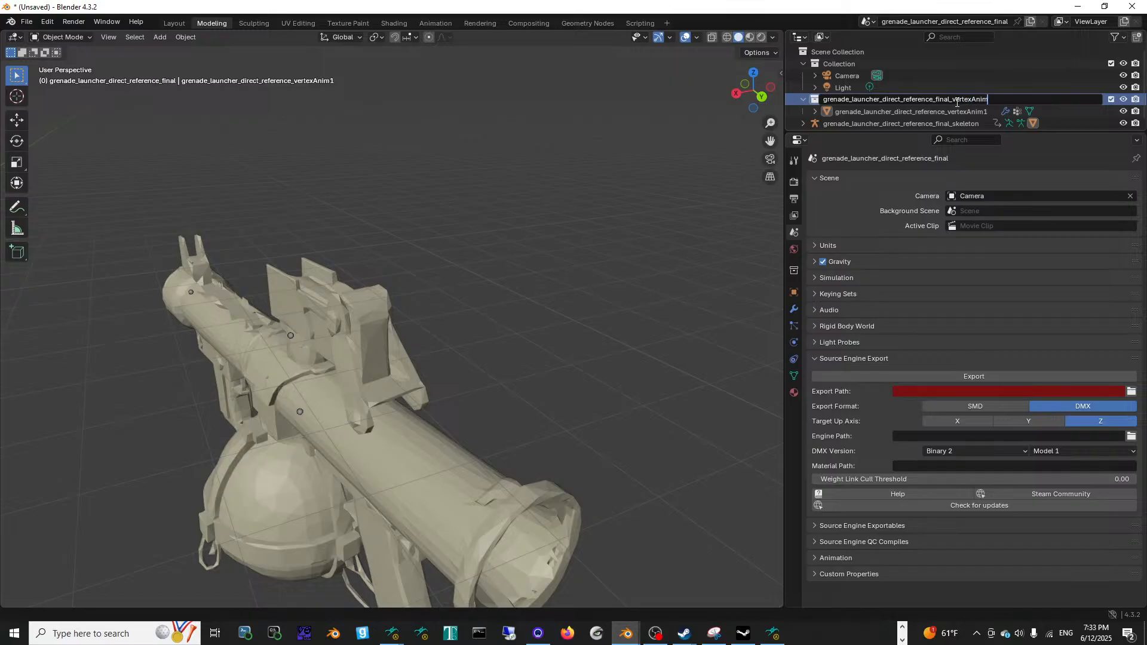
text(_vertexAnim1)
key(Return)
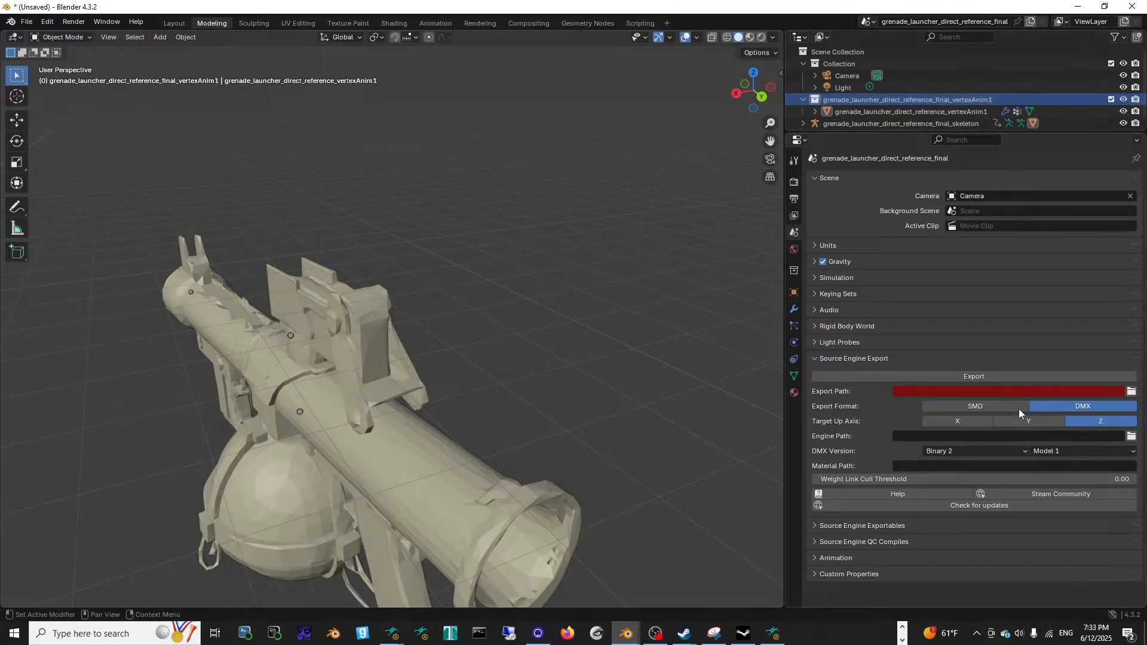
Step: Set the export path to H:\Source1_Content\hl2_mod_grenadelauncher4_animations and export grenade_launcher_direct_reference_final_vertexAnim1.dmx
click(979, 391)
key(ctrl+v)
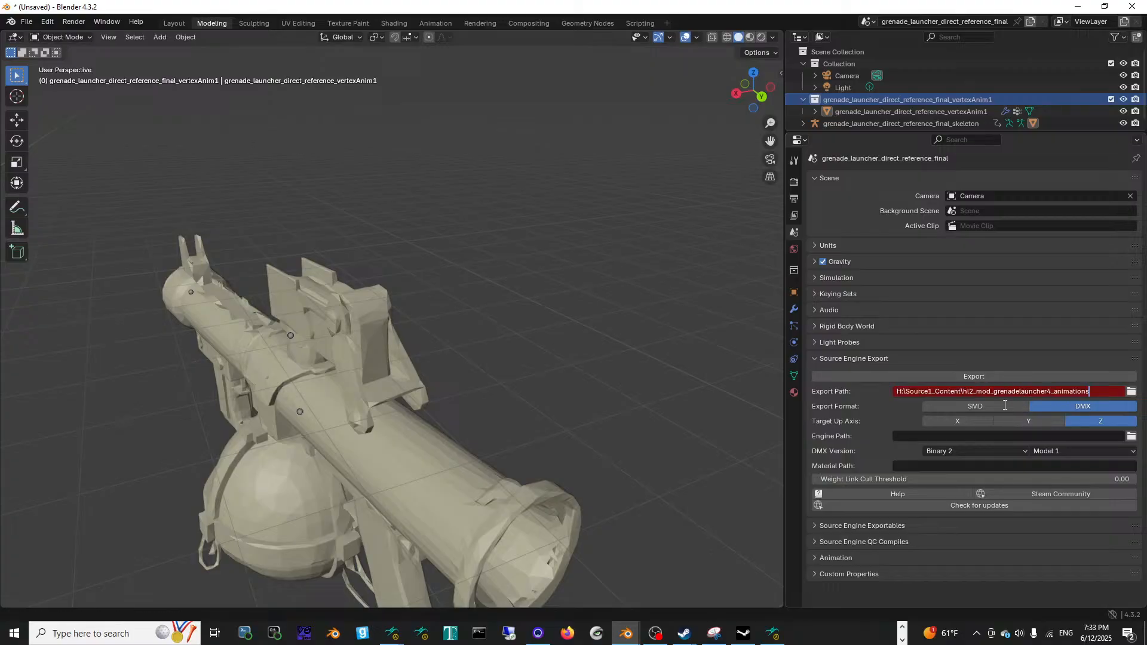
key(Return)
click(894, 381)
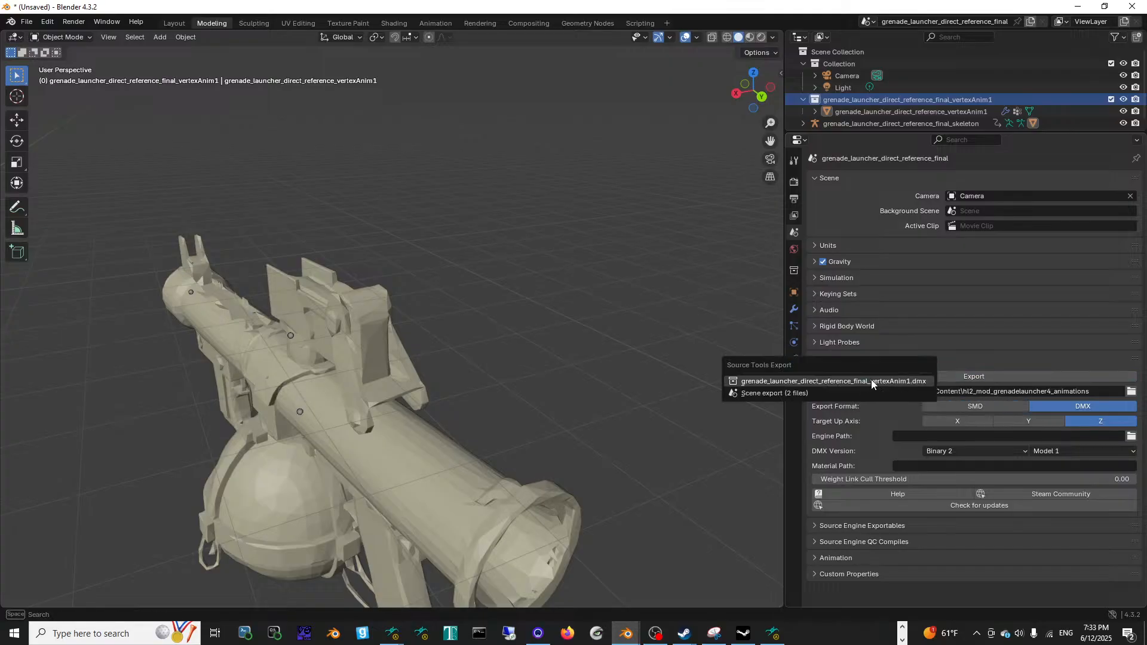
click(871, 381)
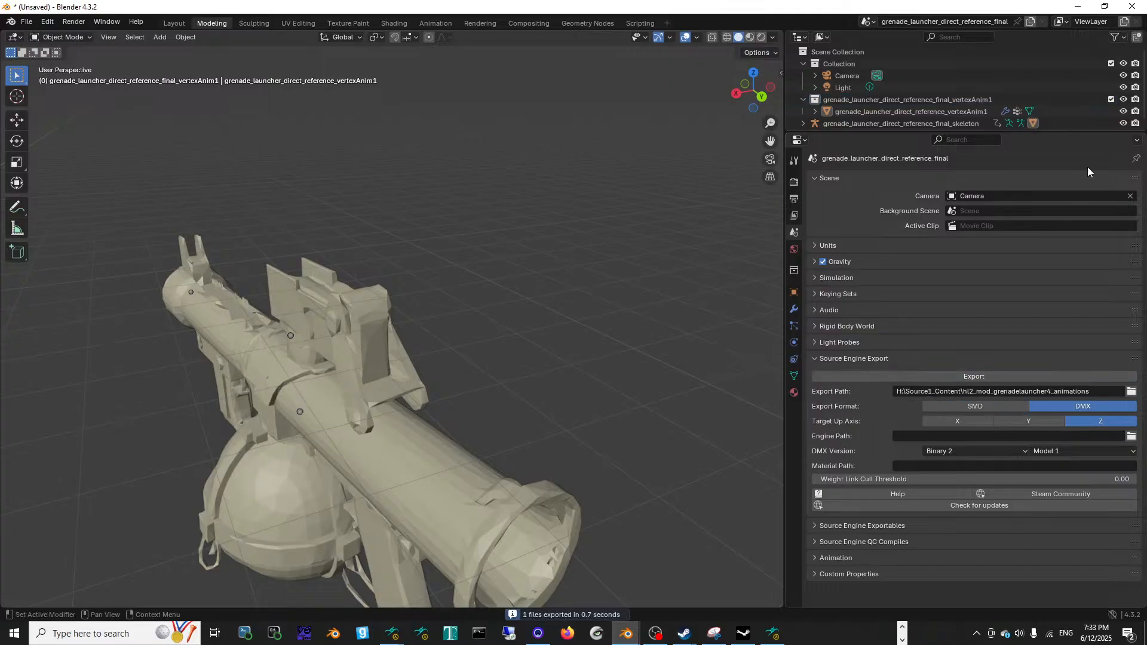
Step: Minimize Blender and copy the file name of the exported grenade_launcher_direct_reference_final_vertexAnim1.dmx in File Explorer
click(1078, 6)
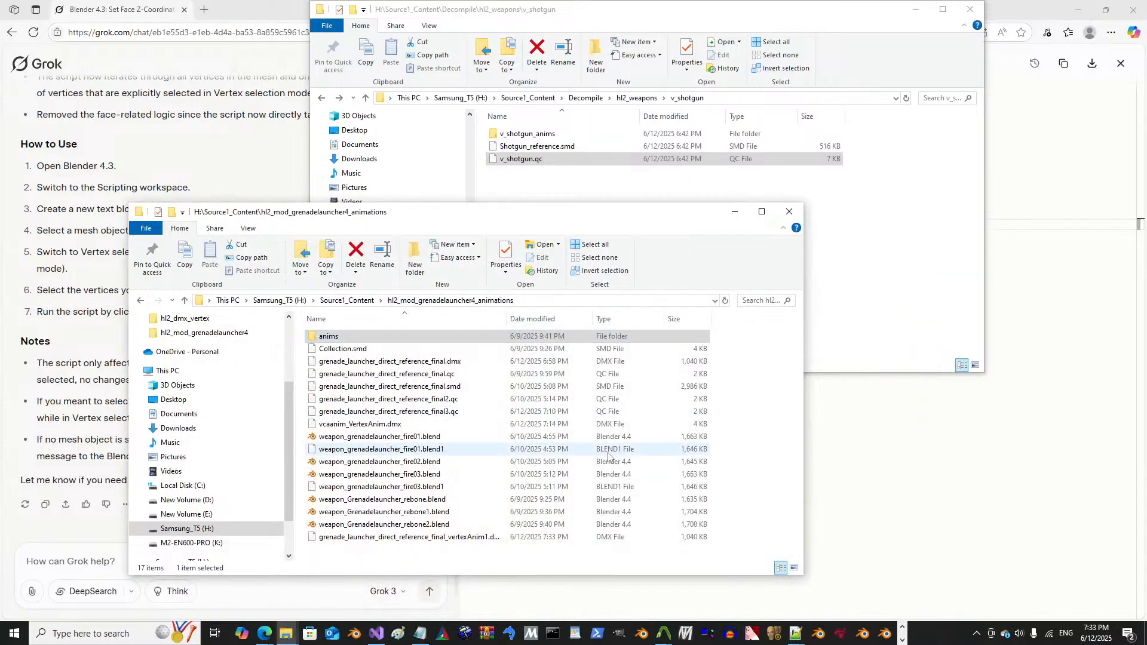
click(502, 536)
click(502, 536)
click(502, 536)
drag(502, 537, 317, 537)
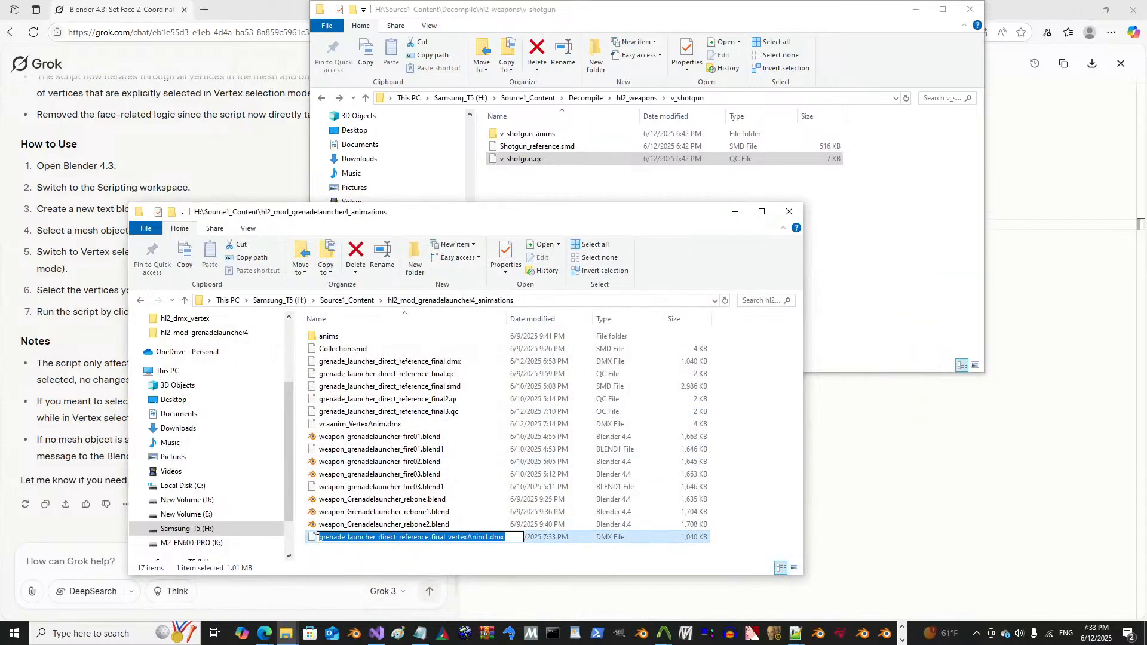
right_click(345, 537)
click(377, 411)
click(406, 550)
Step: In grenade_launcher_direct_reference_final3.qc in Notepad++, replace the VertexAnim sequence's file name with grenade_launcher_direct_reference_final_vertexAnim1, keeping .dmx, and save
mouse_move(798, 638)
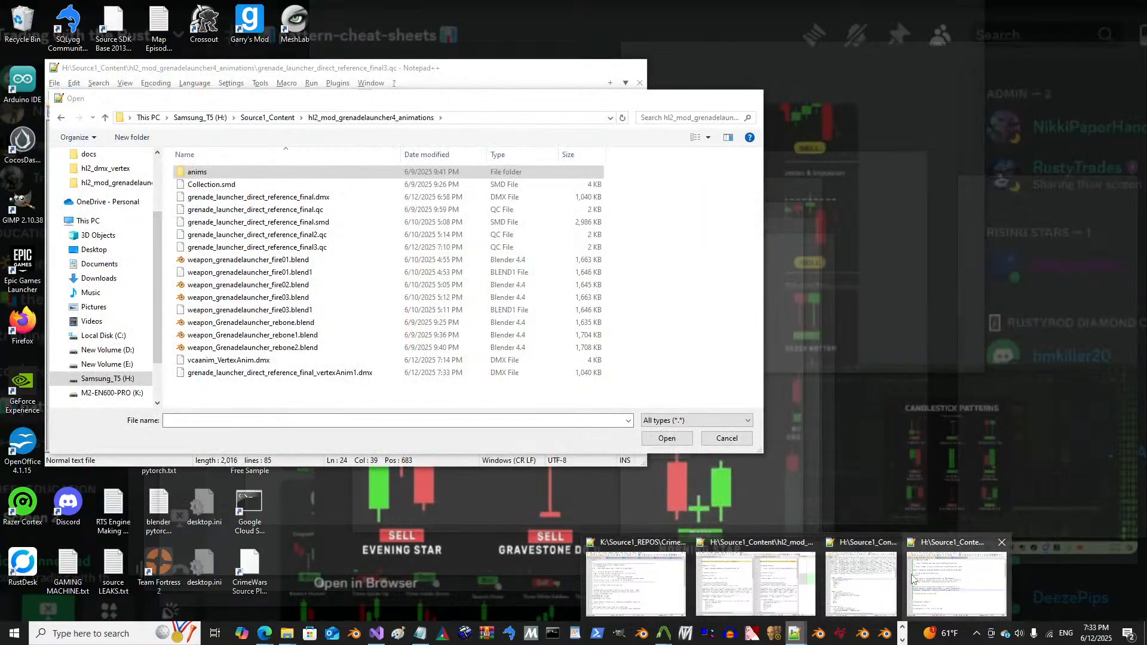
click(950, 585)
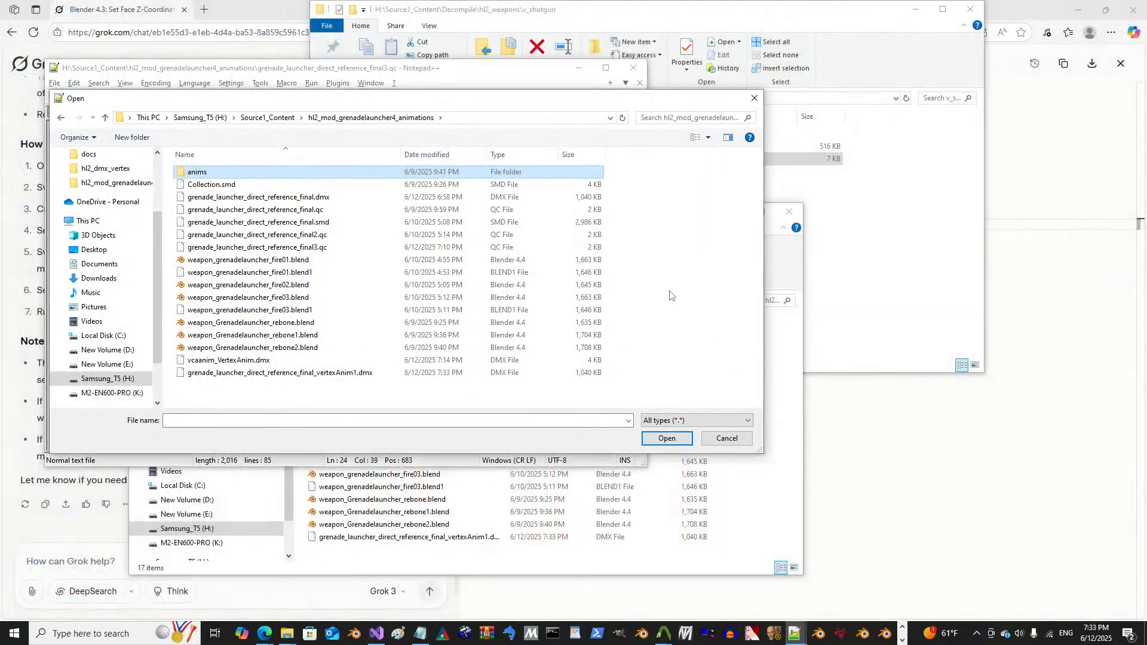
click(729, 438)
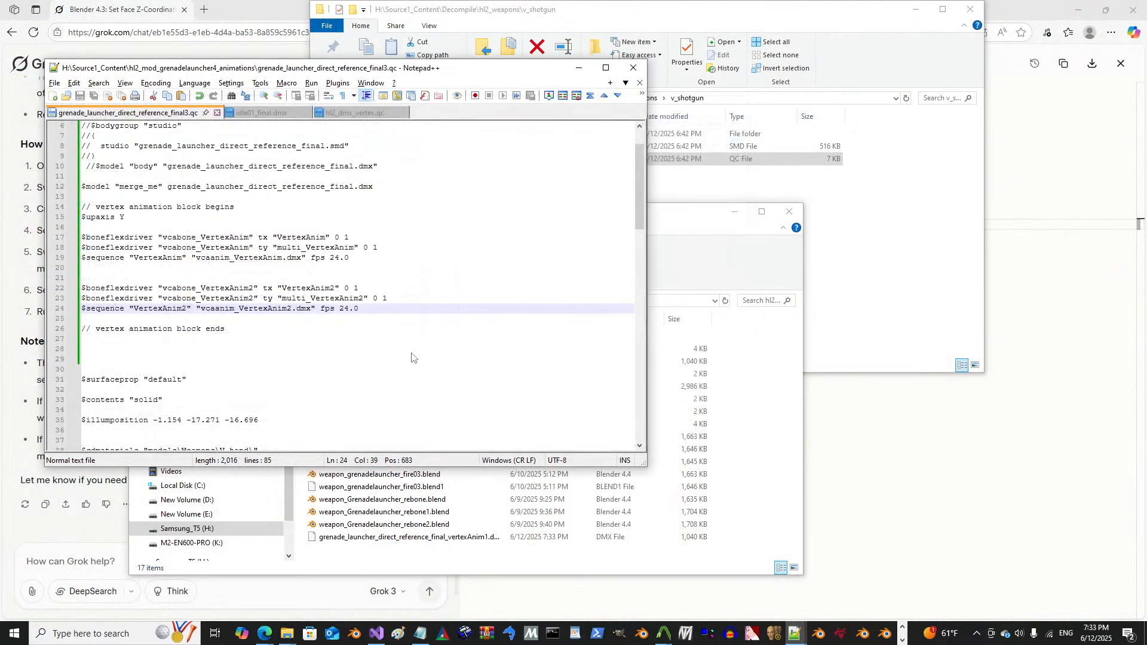
double_click(177, 247)
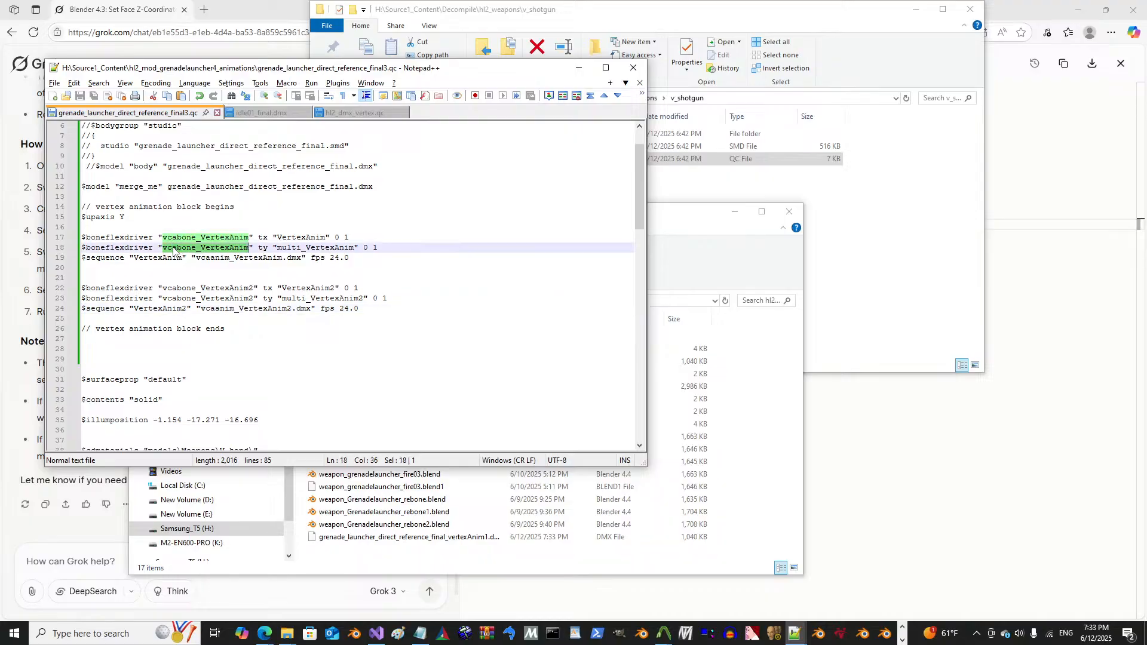
double_click(239, 257)
drag(196, 261, 303, 257)
key(ctrl+v)
click(257, 299)
click(276, 279)
key(ctrl+s)
Step: Check the VertexAnim sequence's file and sequence names, and place the cursor below the idle01 sequence block
double_click(313, 257)
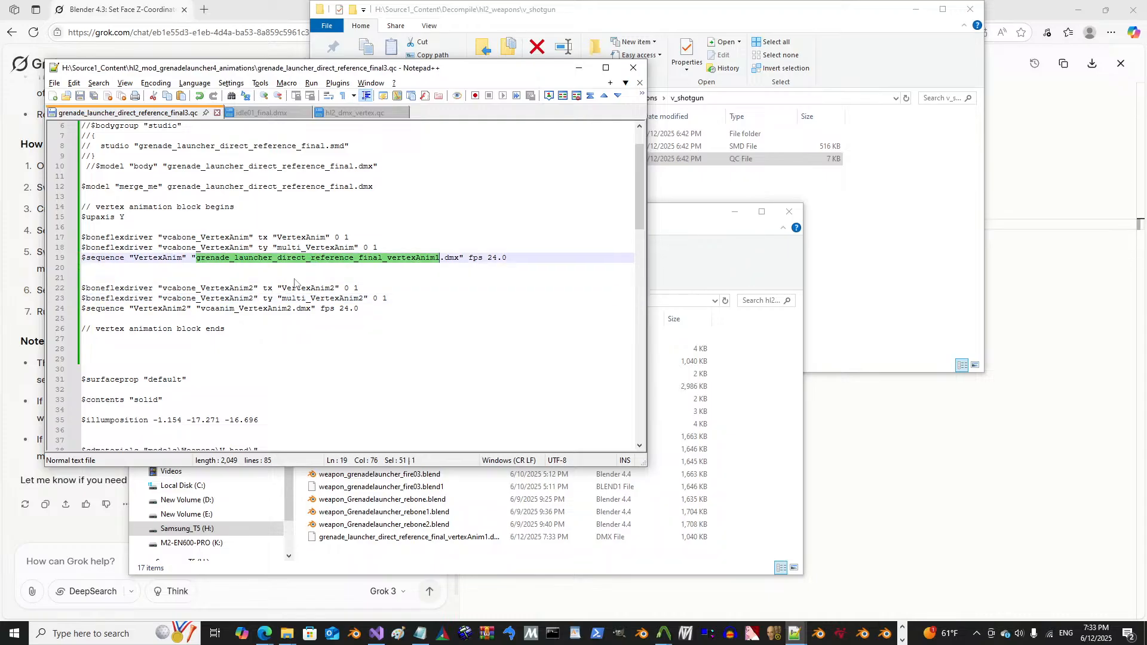
click(270, 291)
double_click(149, 258)
scroll(179, 332, down, 9)
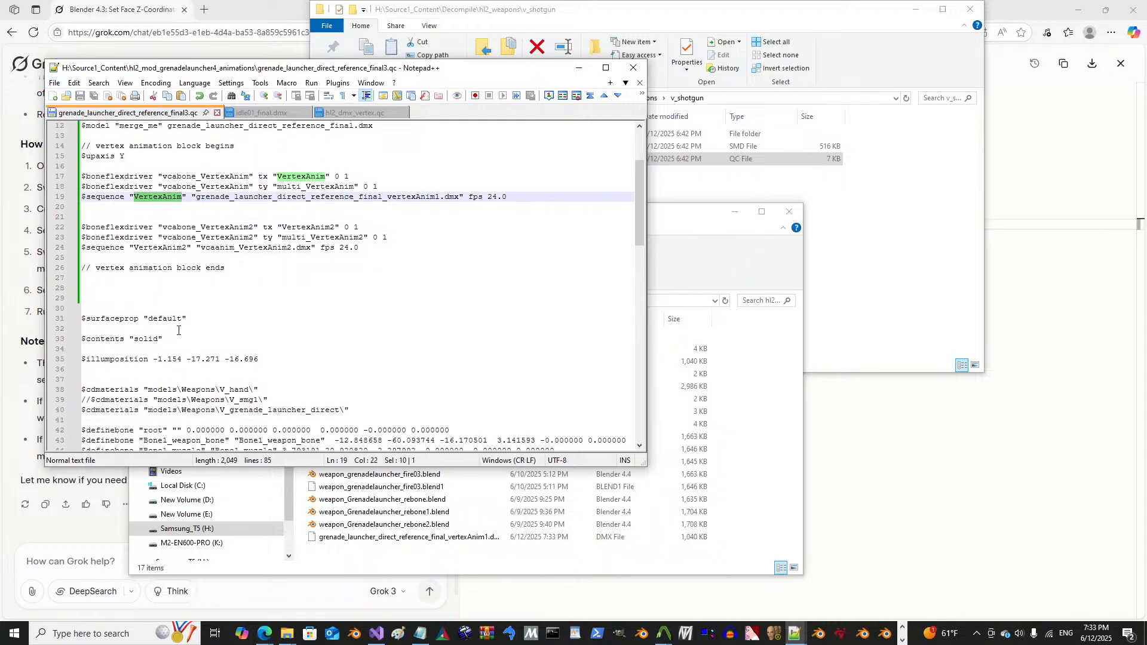
click(151, 300)
click(141, 351)
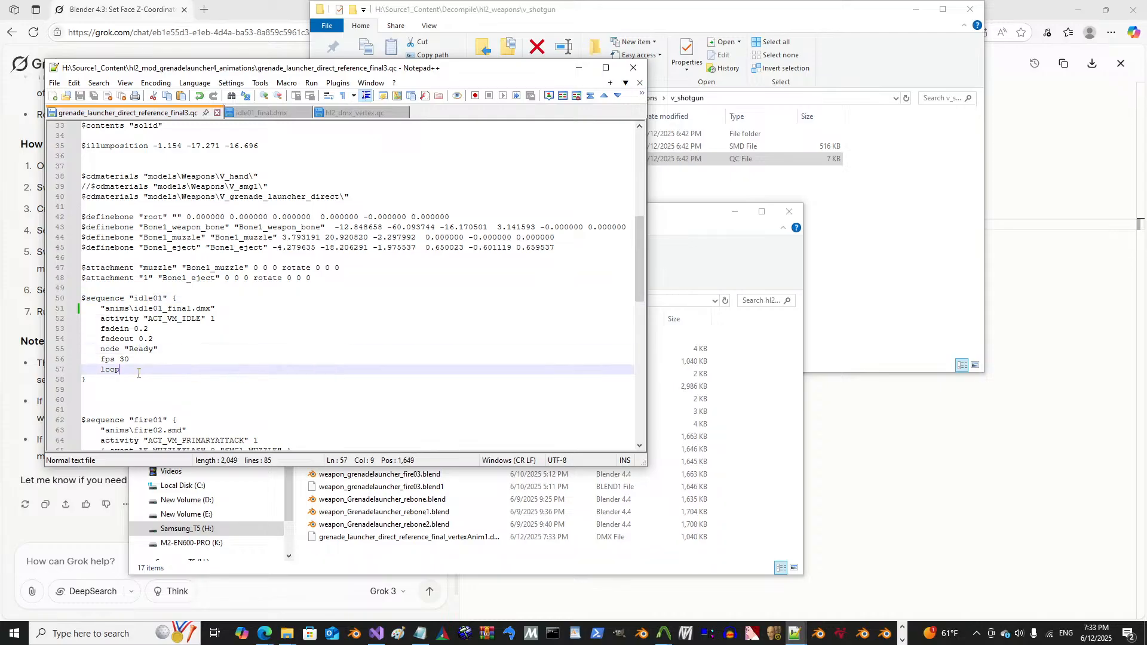
click(138, 371)
click(130, 393)
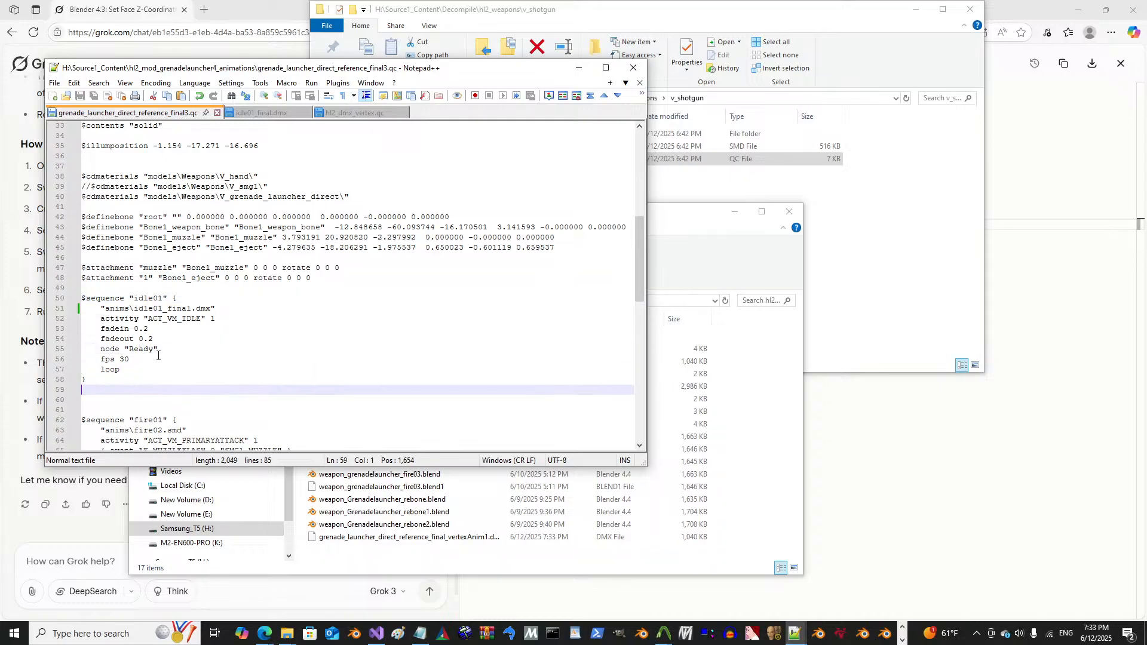
Step: Switch to the Edge window with many pages and show the Valve Developer Community page on vertex animation
key(alt+Tab)
key(alt+Tab)
key(alt+Tab)
key(alt+Tab)
key(alt+Tab)
key(alt+Tab)
key(alt+Tab)
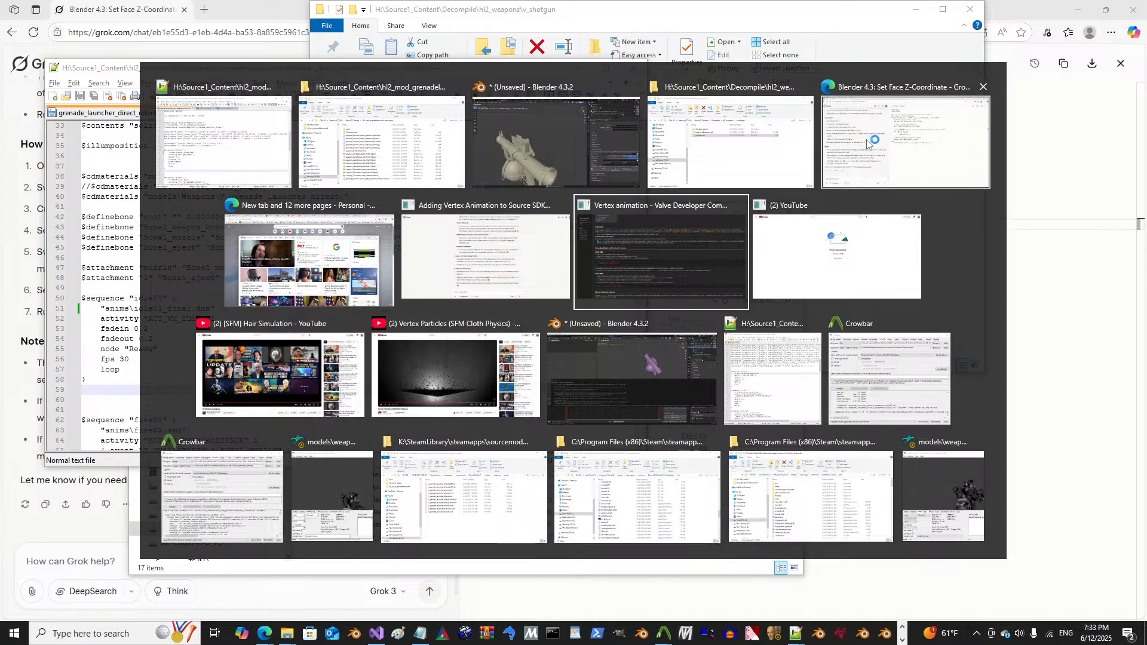
click(905, 143)
key(alt+Tab)
key(alt+Tab)
key(alt+Tab)
key(alt+Tab)
key(alt+Tab)
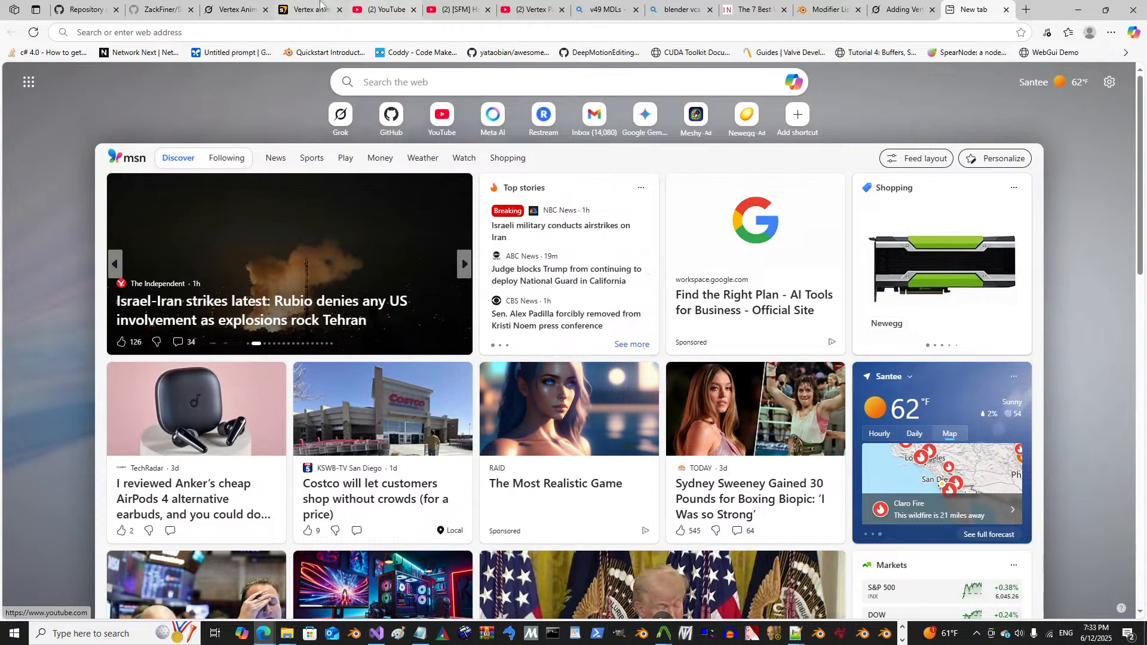
click(316, 10)
Step: Copy the $upaxis Y line and the whole "idle" sequence block from the page's QC Example
scroll(321, 373, down, 9)
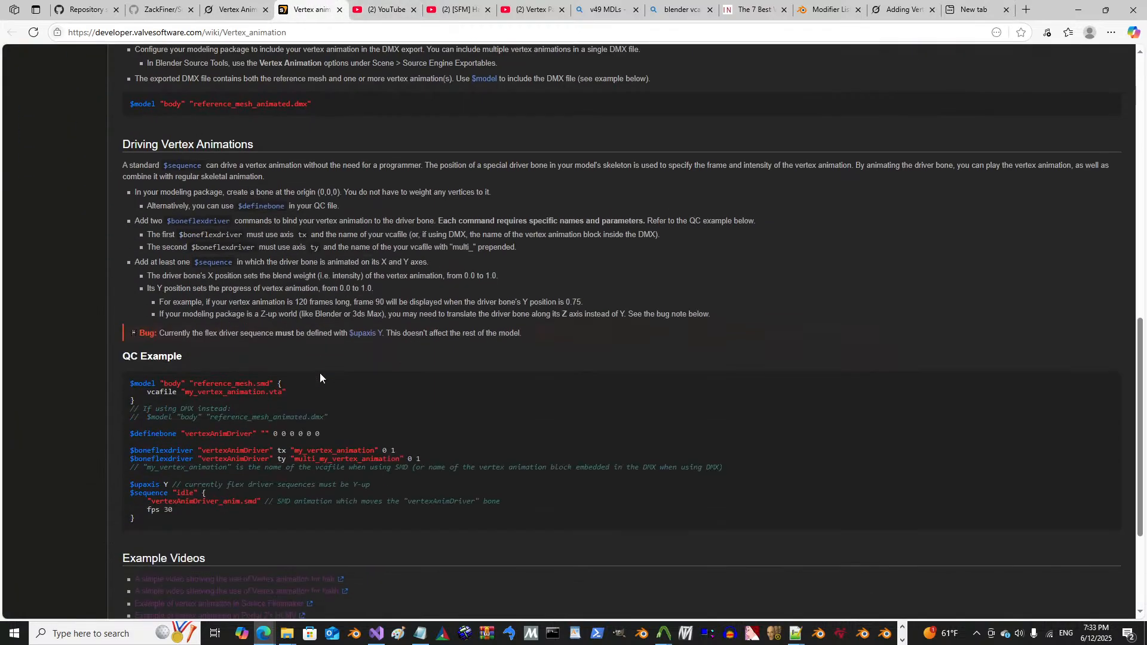
drag(175, 398, 128, 365)
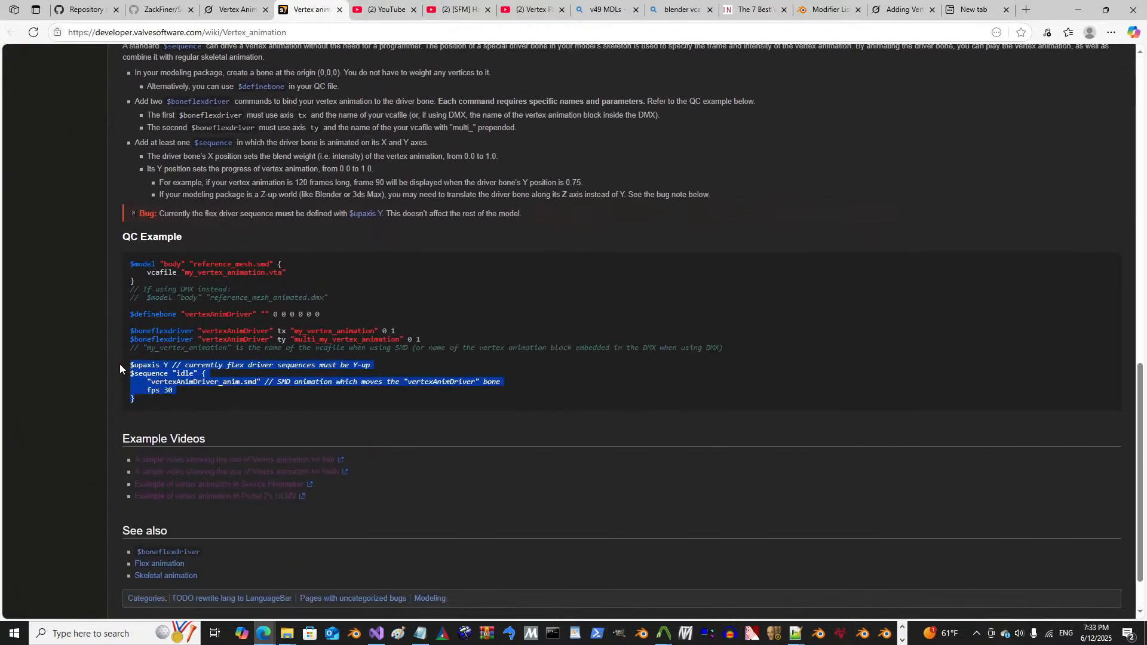
right_click(165, 364)
click(206, 376)
Step: Return to the QC file in Notepad++ and paste the copied $upaxis and "idle" sequence block below the idle01 sequence
key(alt+Tab)
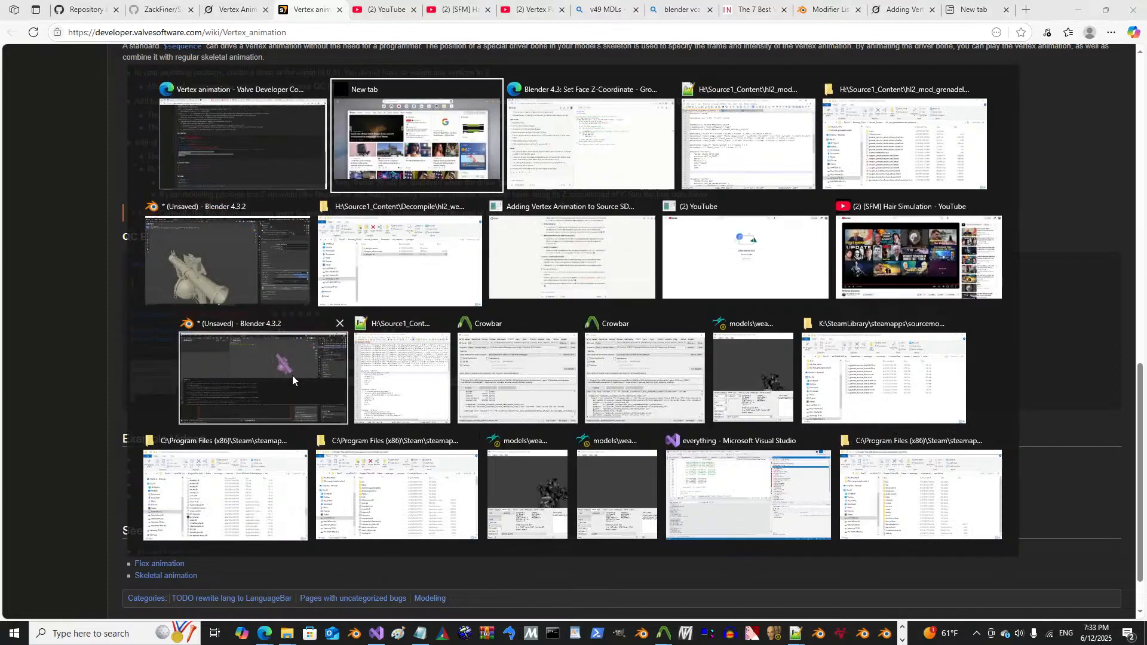
key(alt+Tab)
key(alt+Tab)
key(alt+Tab)
key(alt+Tab)
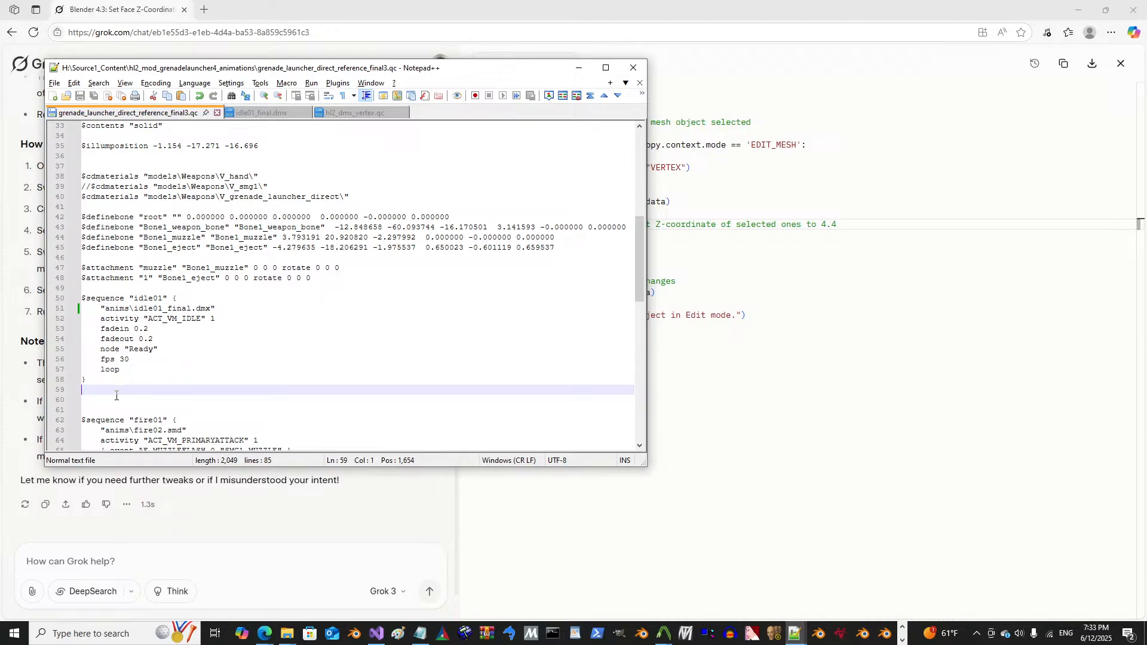
key(Down)
key(ctrl+v)
scroll(168, 386, down, 2)
Step: Examine the vertexAnimDriver_anim file name and the vertexAnimDriver bone name in the pasted "idle" sequence
double_click(168, 361)
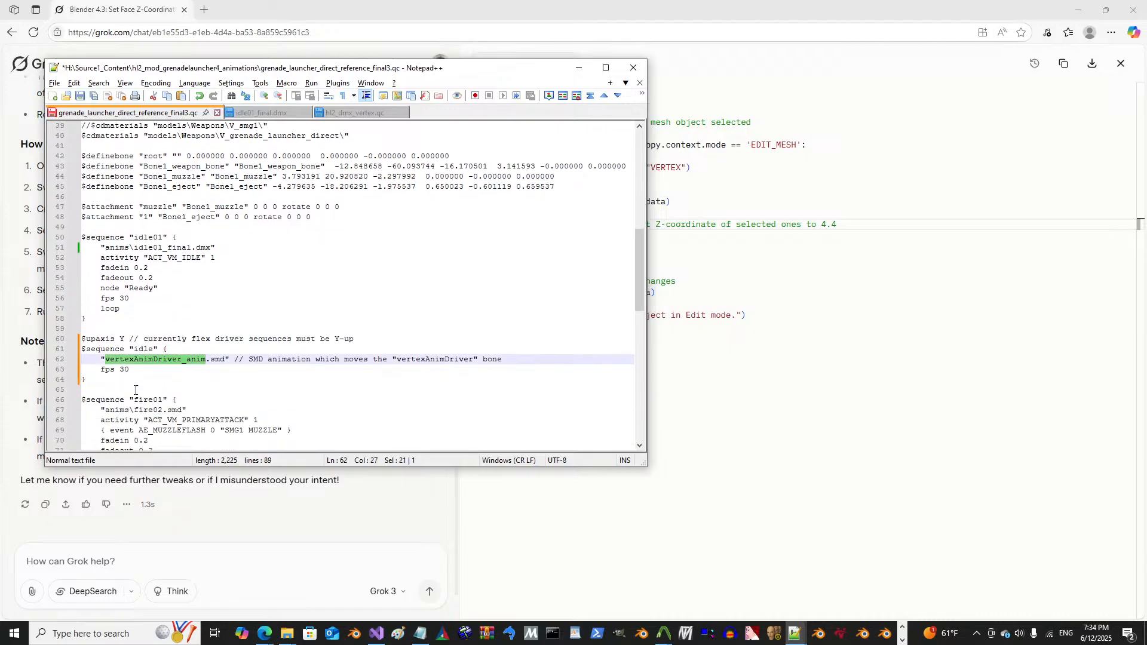
double_click(418, 360)
click(334, 368)
double_click(417, 361)
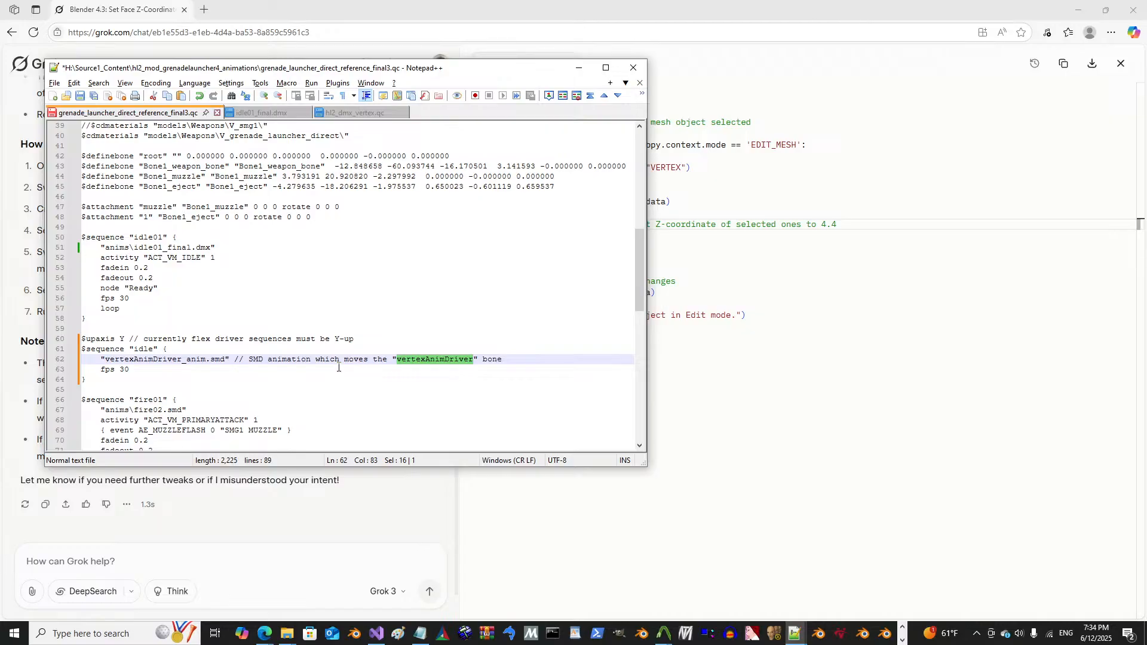
Step: Switch to the vertex animation page and copy the $definebone "vertexAnimDriver" line from the QC Example
key(alt+Tab)
key(alt+Tab)
key(alt+Tab)
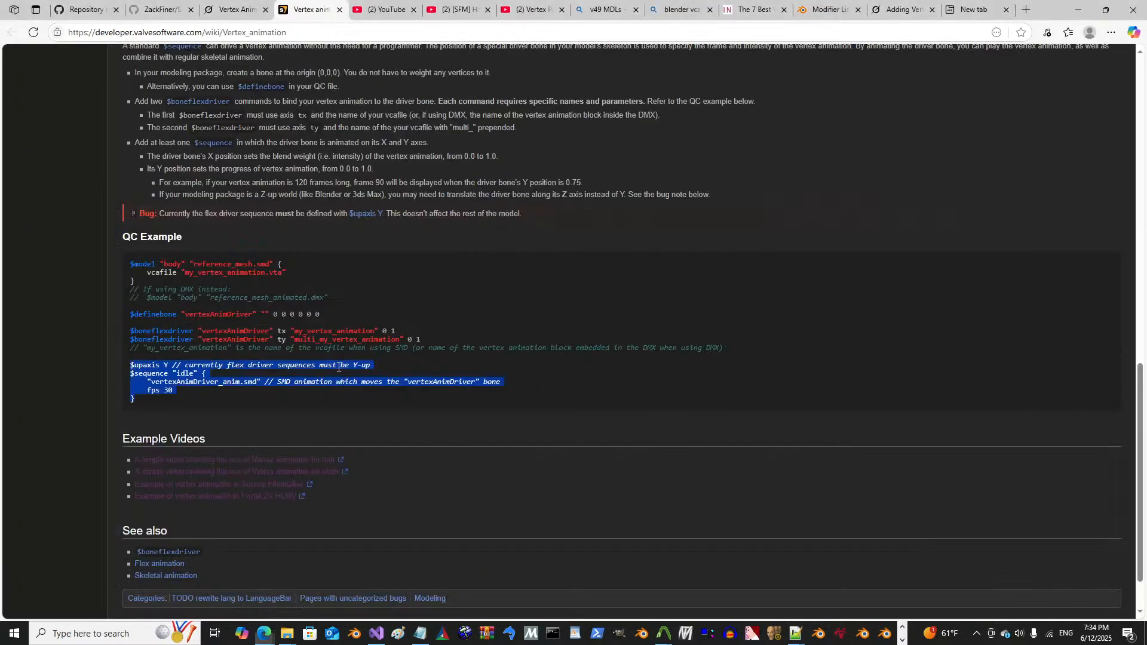
double_click(243, 333)
click(244, 341)
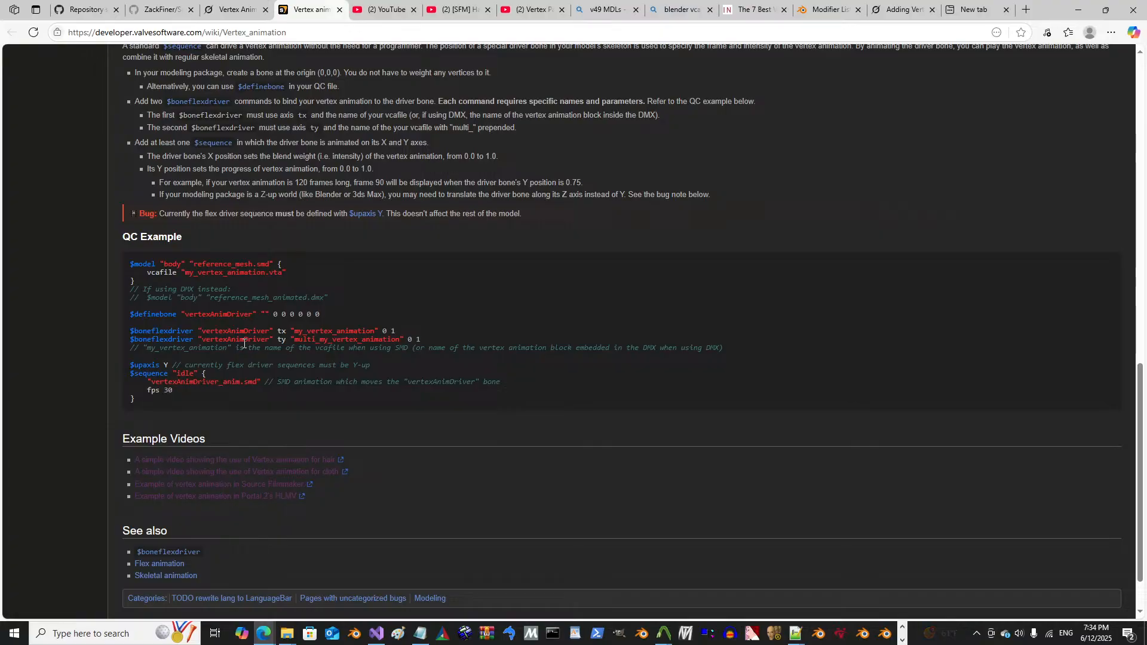
triple_click(132, 314)
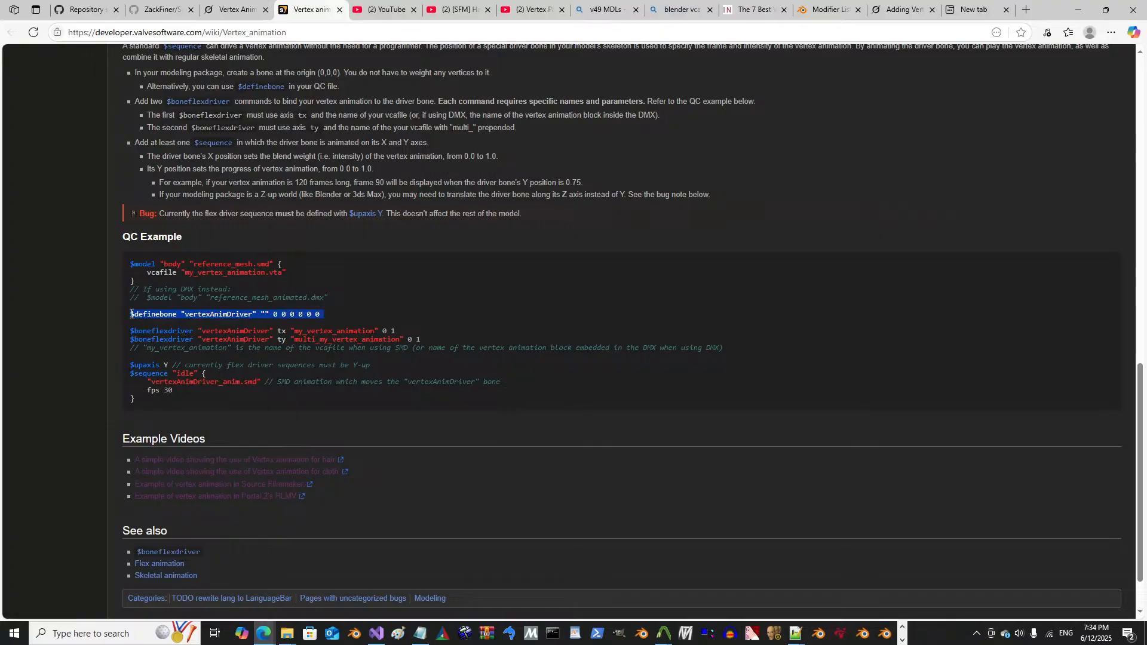
right_click(138, 313)
click(160, 323)
Step: Paste the $definebone "vertexAnimDriver" line below the Bone1_eject definition in the QC file and save it
key(alt+Tab)
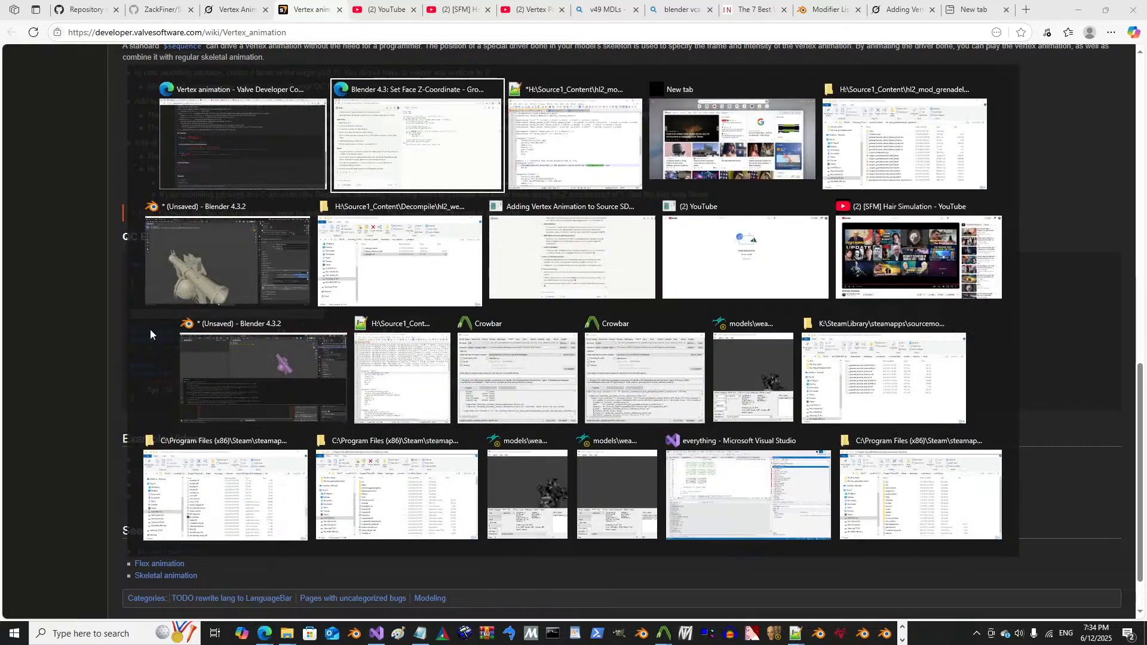
scroll(150, 329, up, 5)
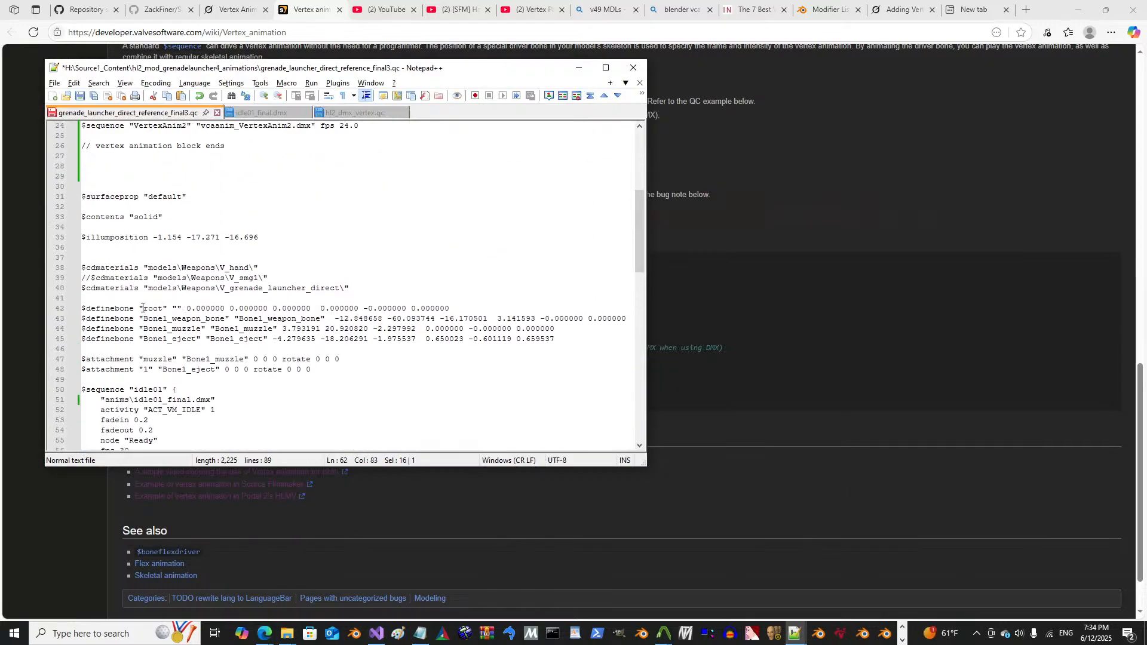
click(122, 343)
click(119, 350)
key(Return)
key(Return)
key(Up)
key(ctrl+v)
key(ctrl+s)
Step: Compare the bone, flex and DMX file names in the VertexAnim and VertexAnim2 boneflexdriver and sequence lines
scroll(113, 365, up, 6)
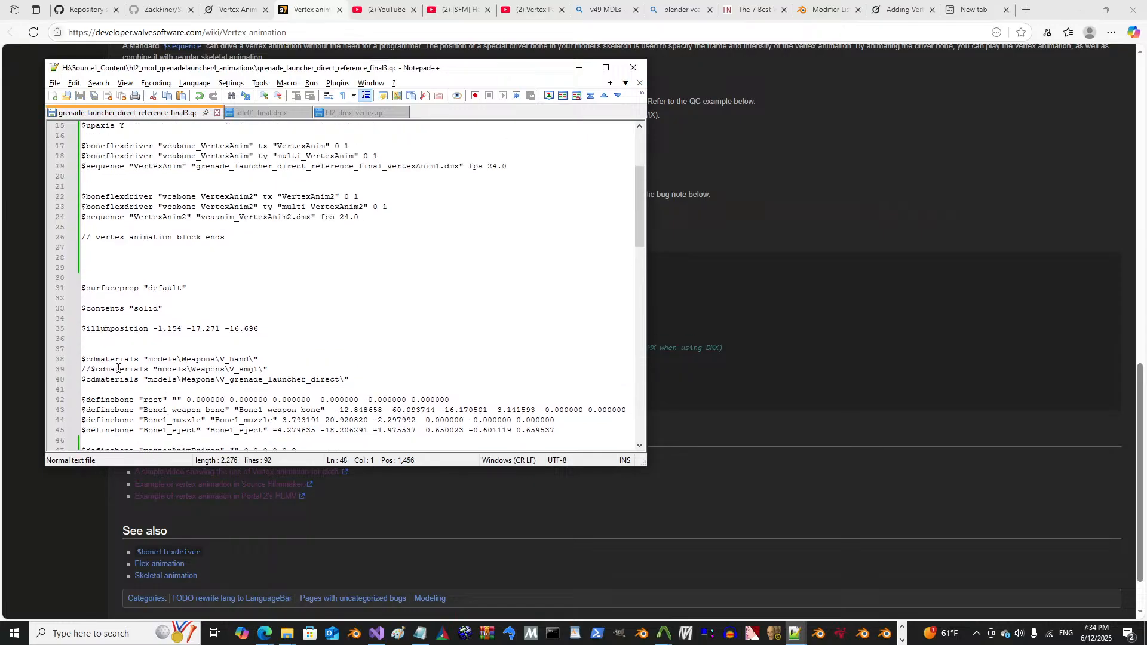
click(241, 302)
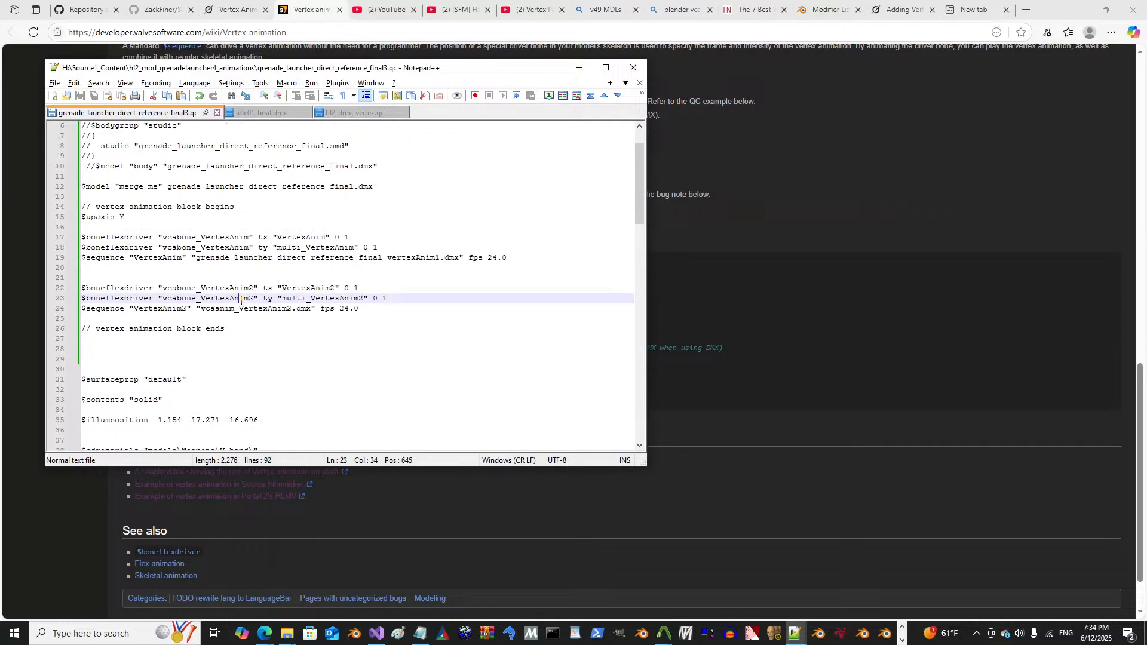
double_click(305, 298)
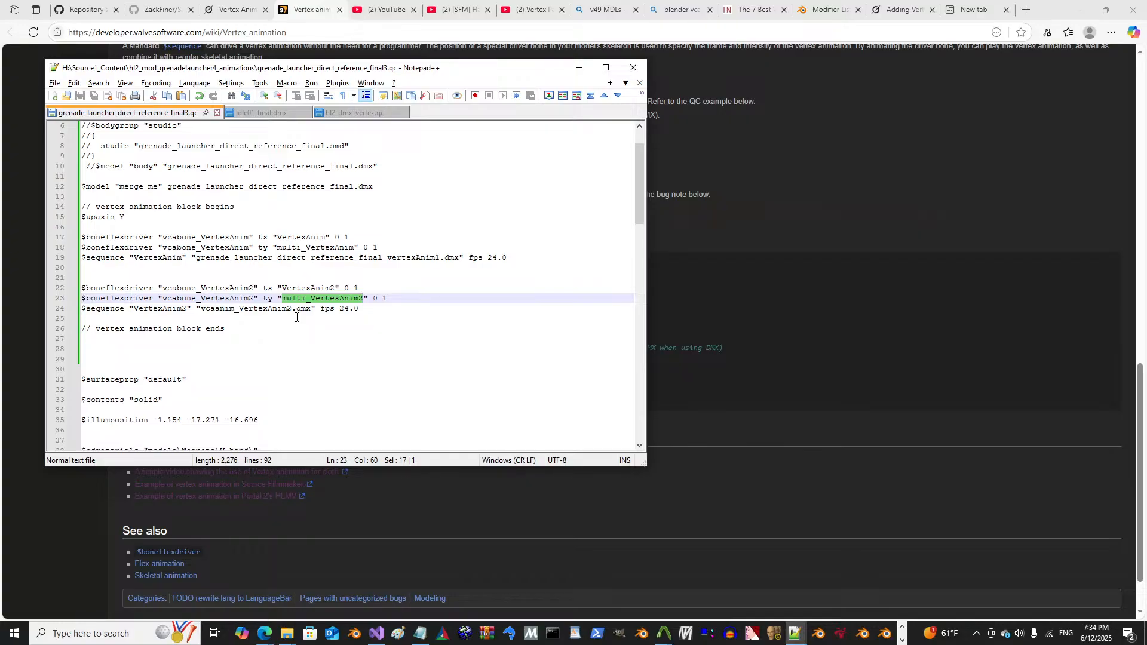
double_click(231, 238)
double_click(221, 247)
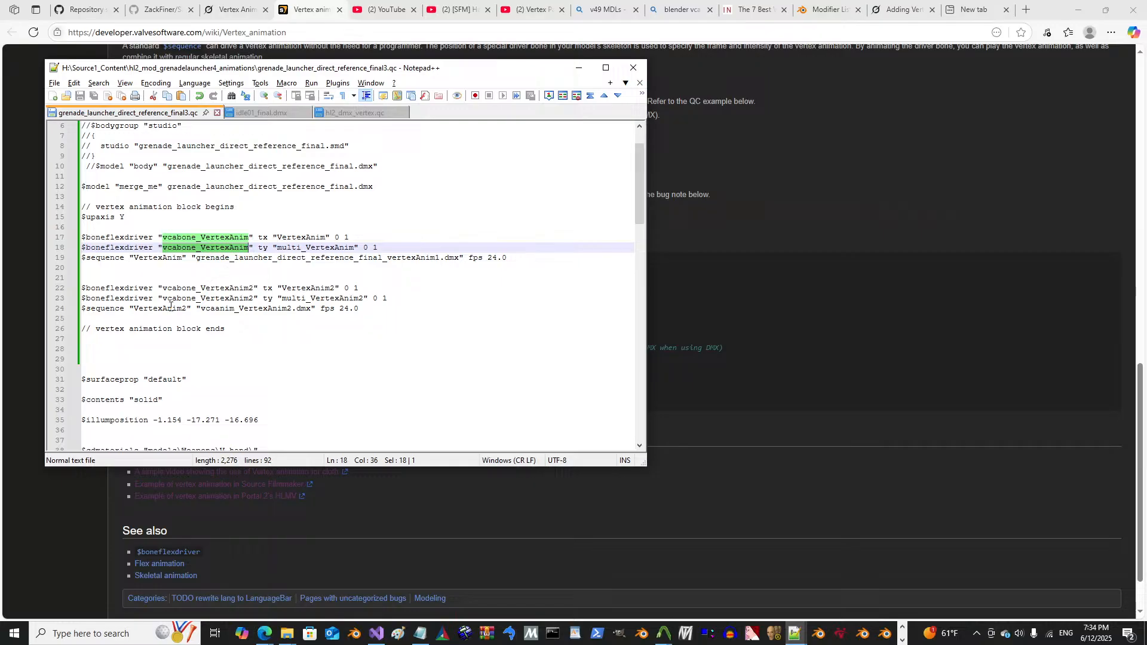
double_click(216, 299)
double_click(227, 309)
click(242, 257)
double_click(243, 257)
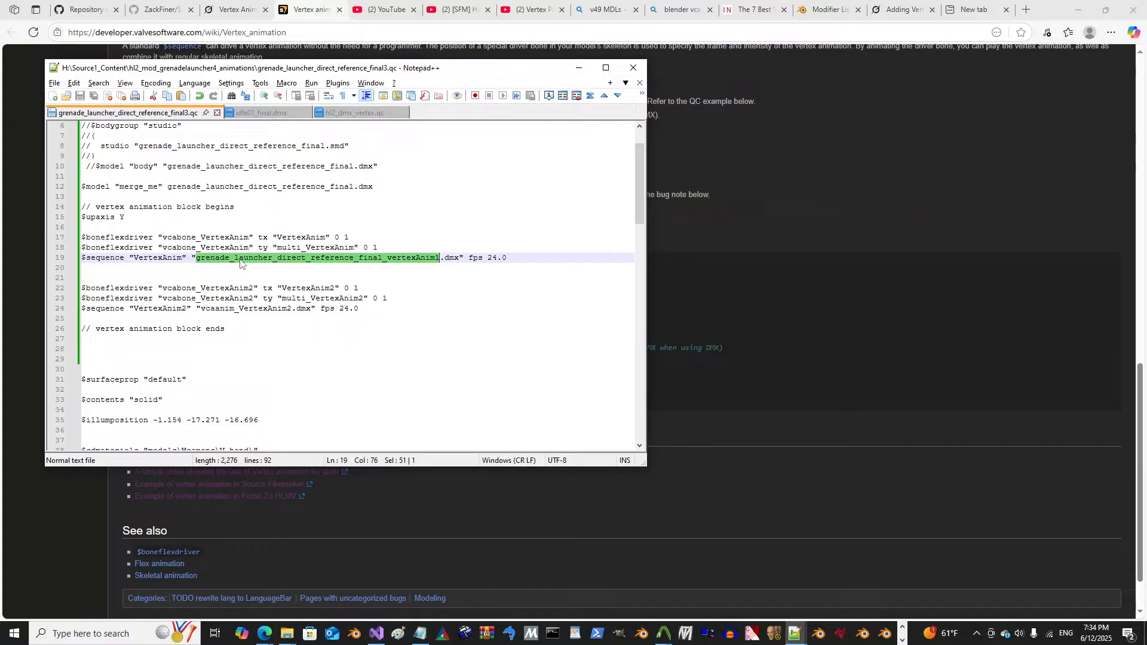
double_click(309, 289)
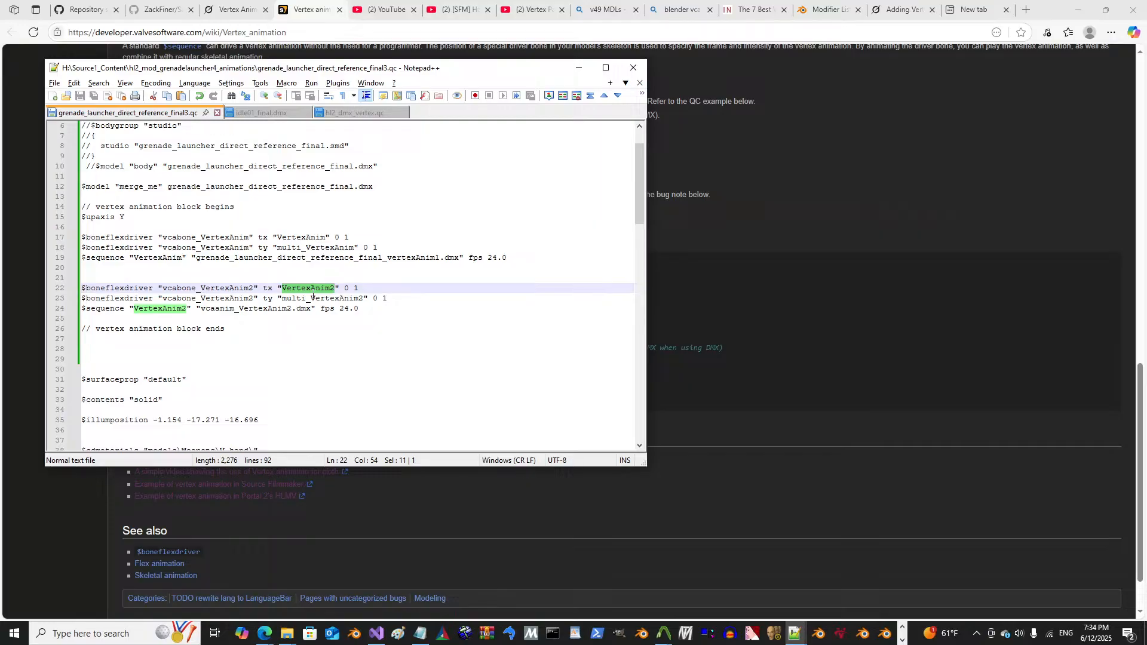
double_click(312, 298)
double_click(256, 309)
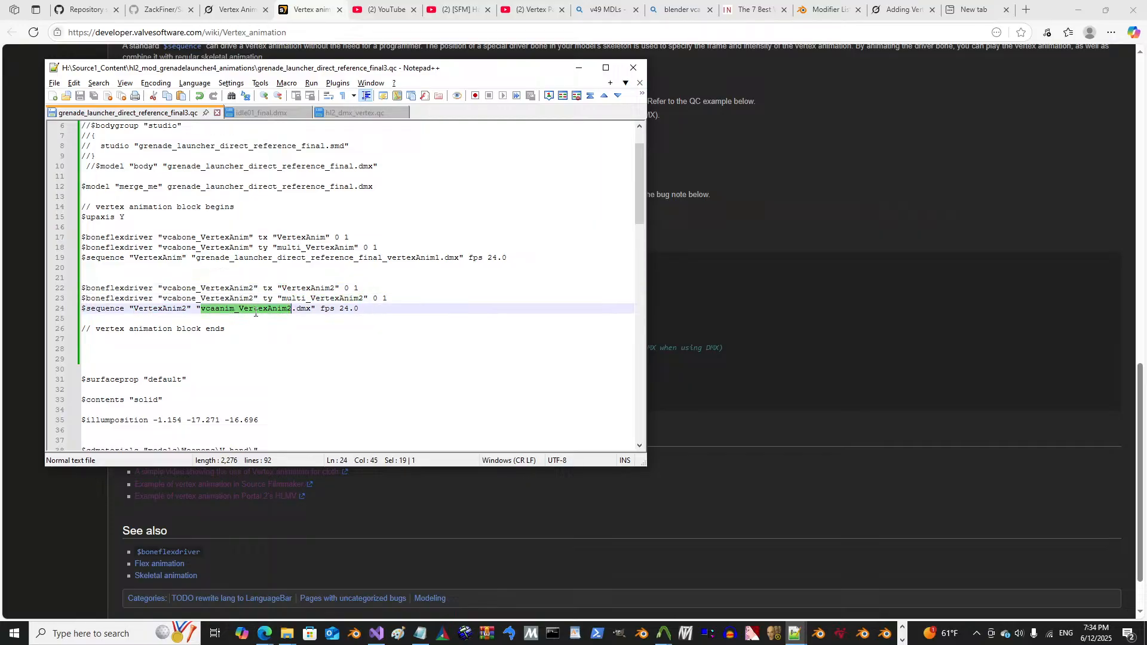
Step: Open a new Blender window and dismiss its splash screen
key(alt+Tab)
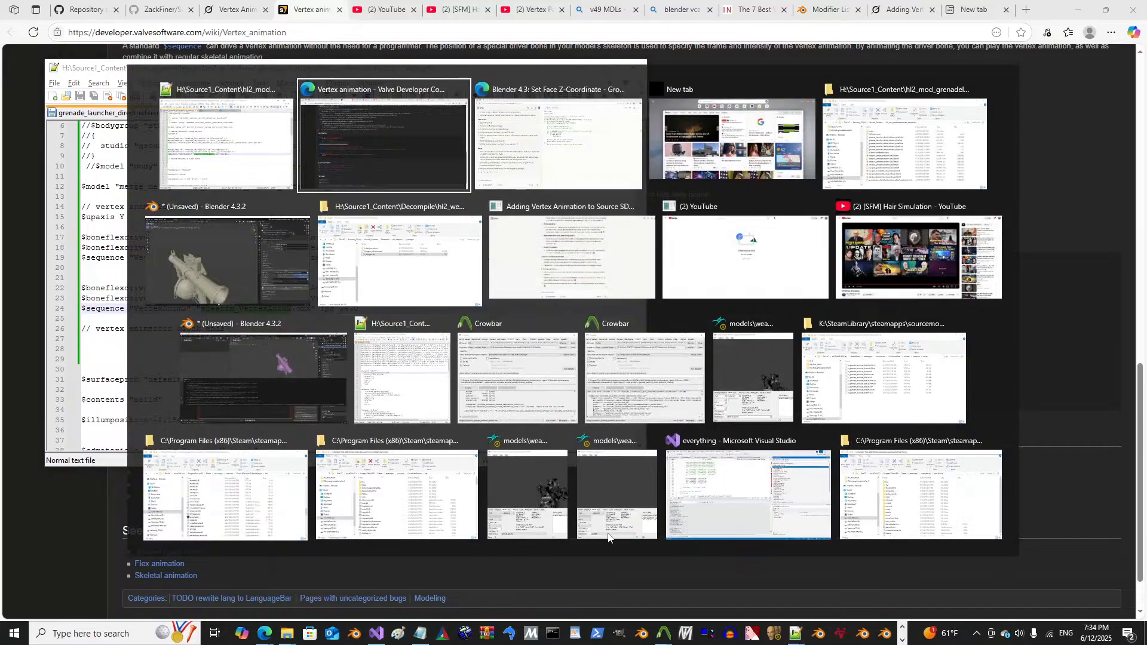
click(903, 640)
right_click(626, 634)
click(622, 571)
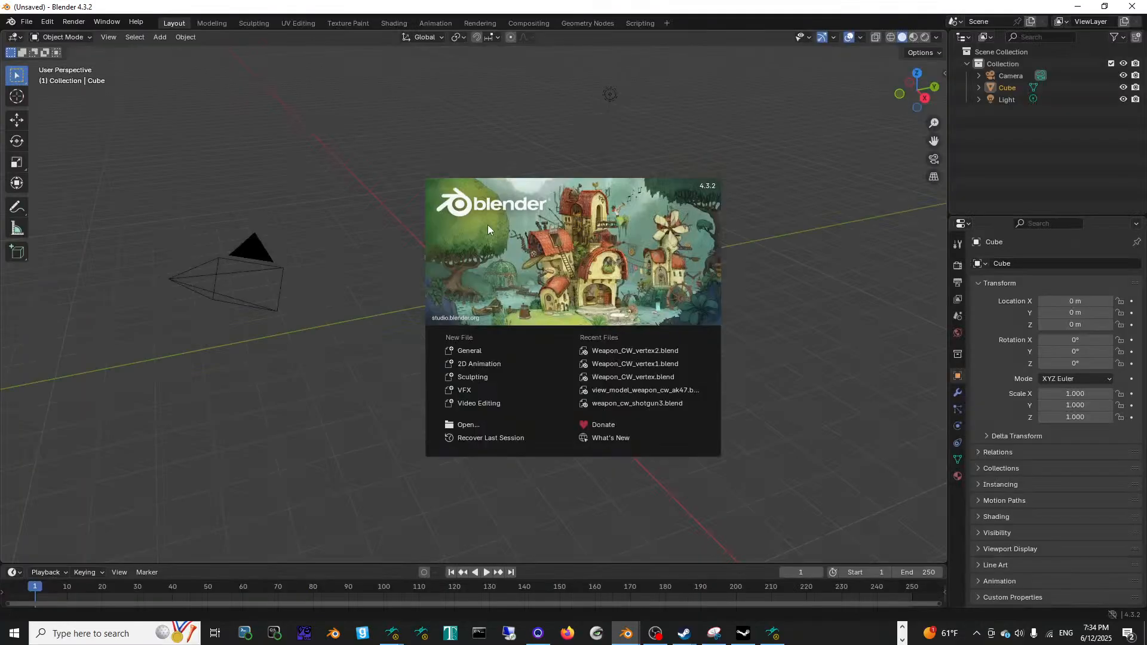
click(293, 202)
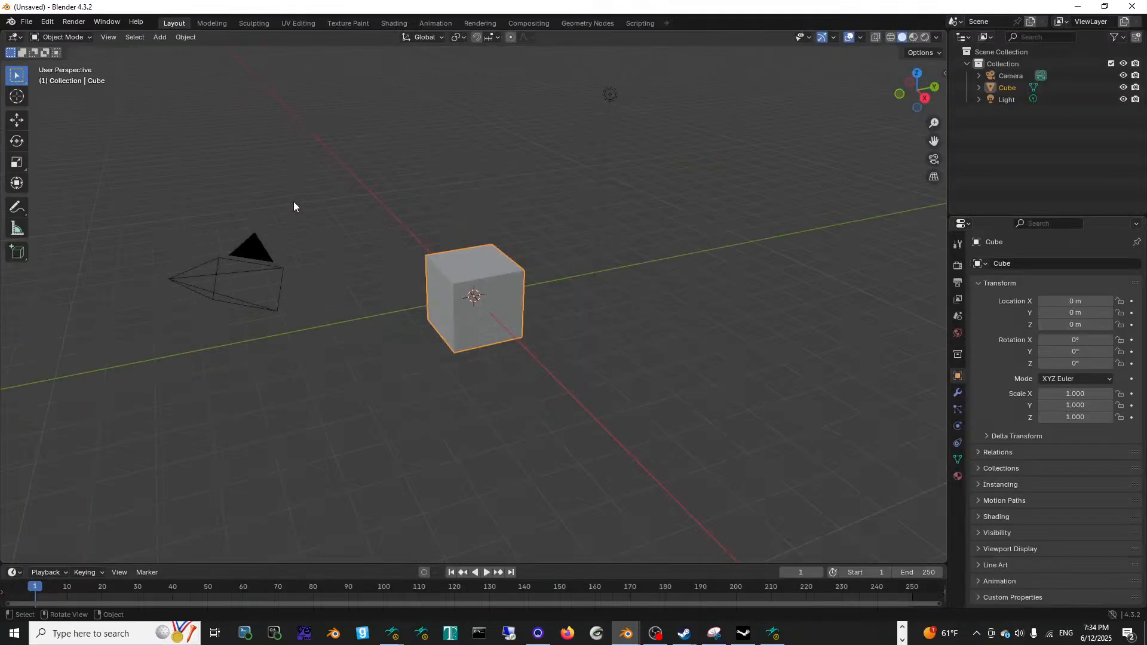
Step: Import grenade_launcher_direct_reference_final.dmx from the hl2_mod_grenadelauncher4_animations folder with the Source Engine importer
click(26, 22)
mouse_move(74, 202)
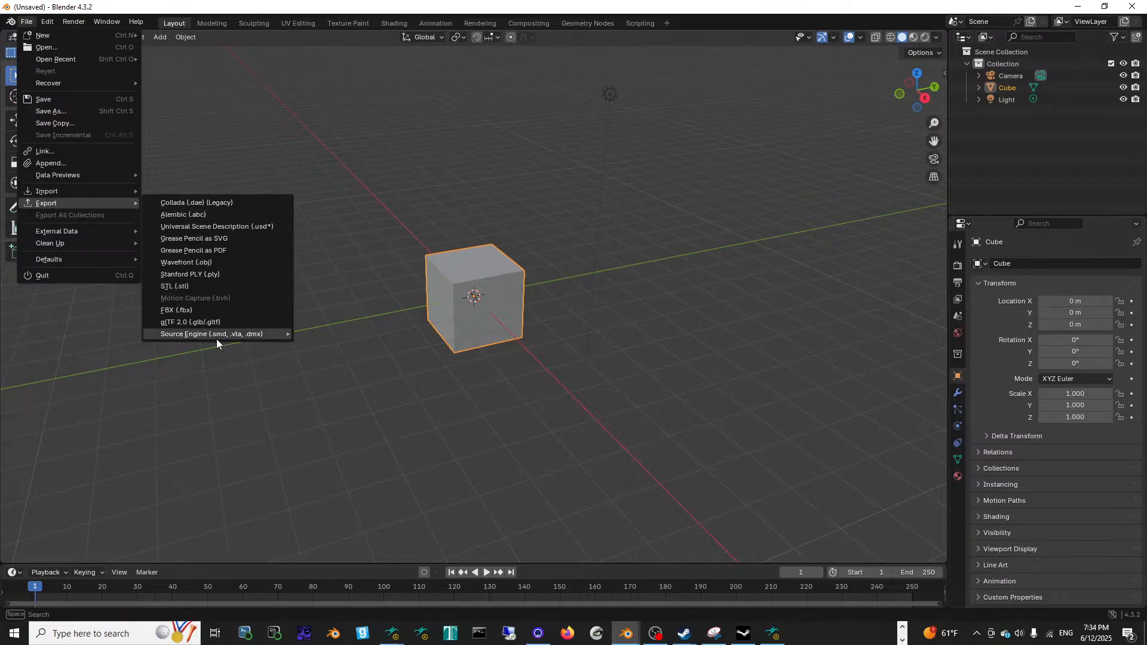
mouse_move(234, 335)
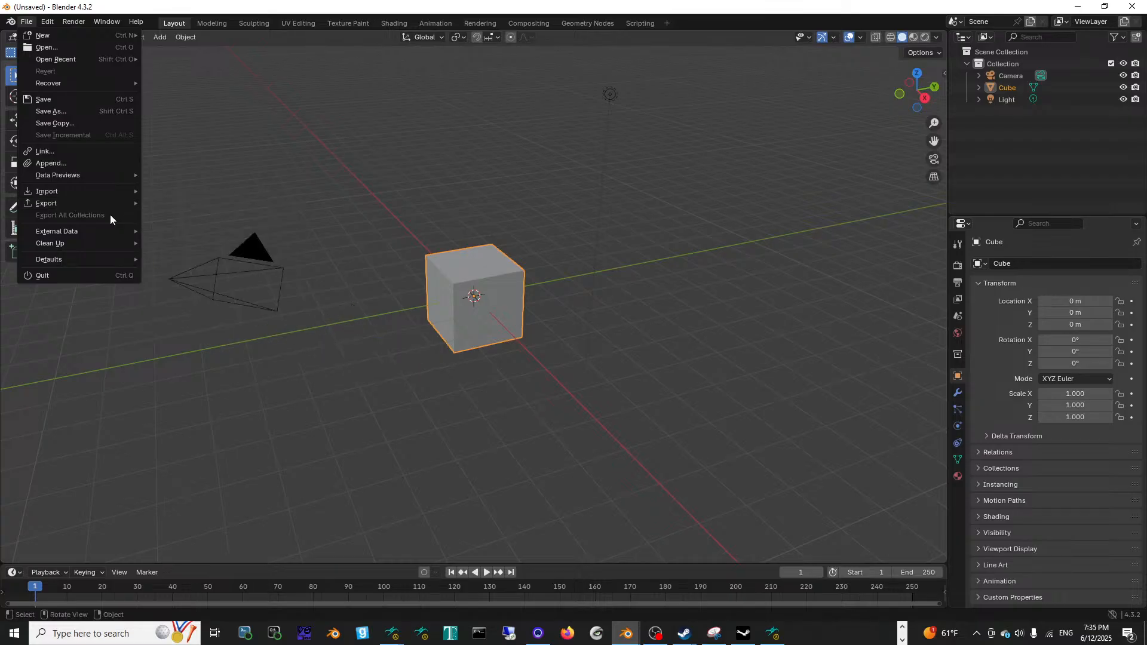
mouse_move(103, 191)
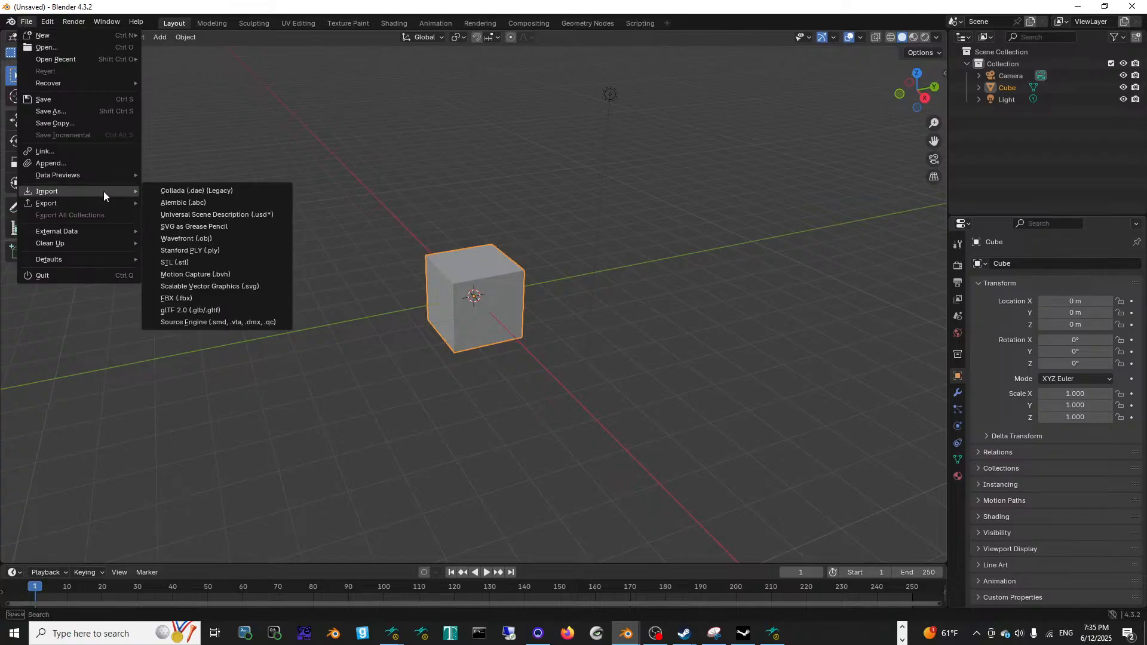
click(217, 323)
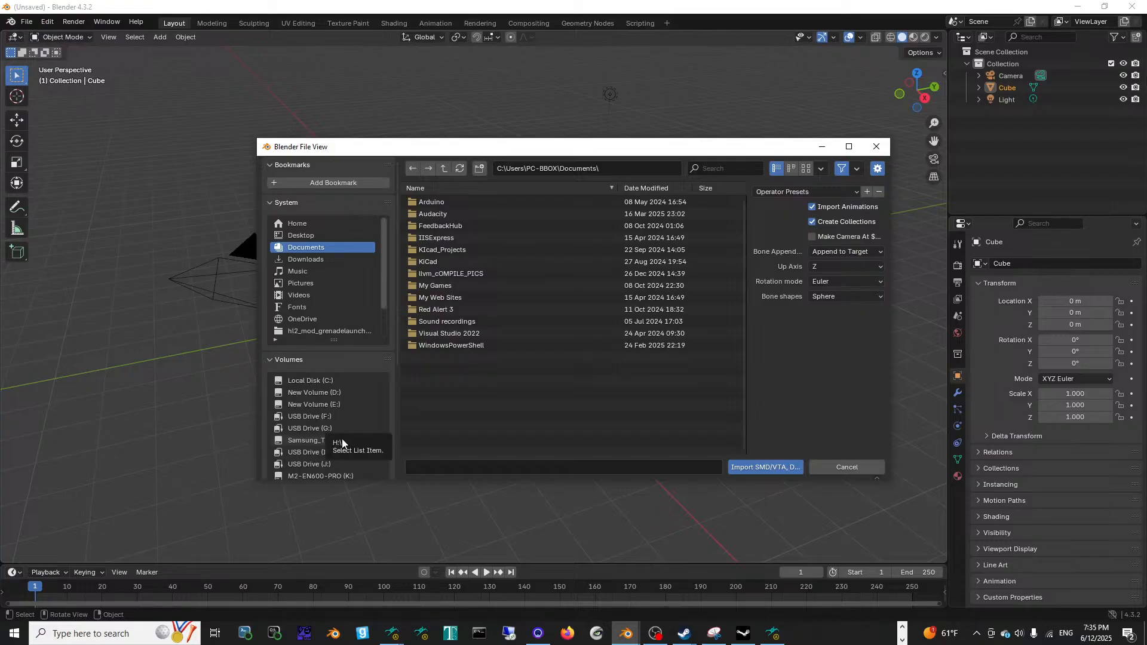
click(339, 333)
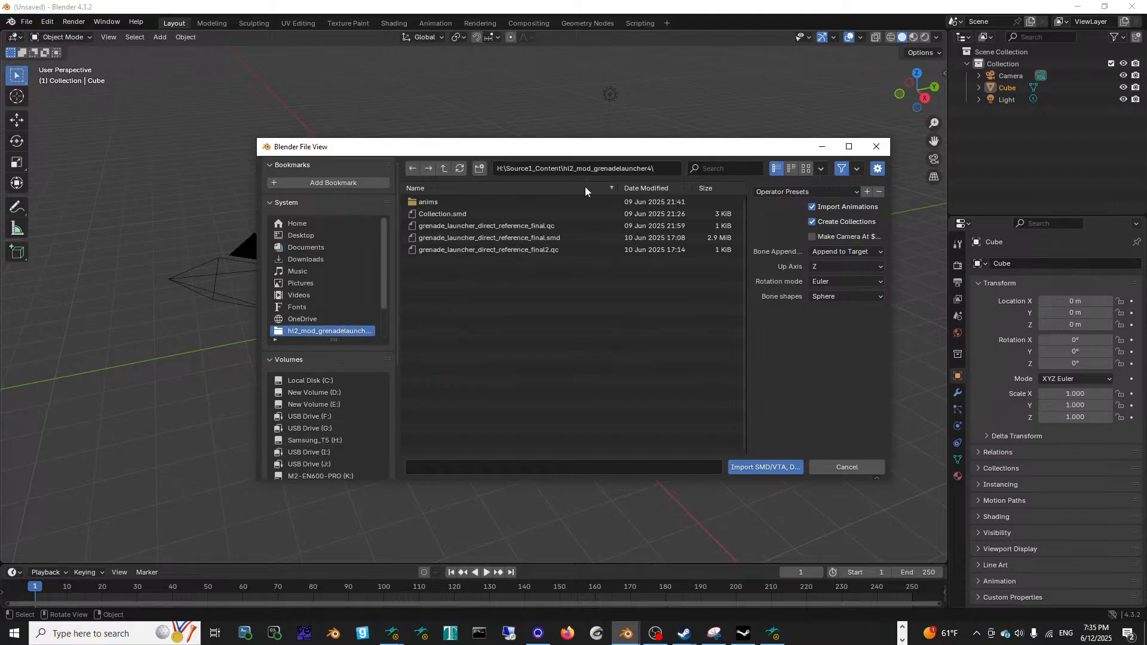
click(525, 239)
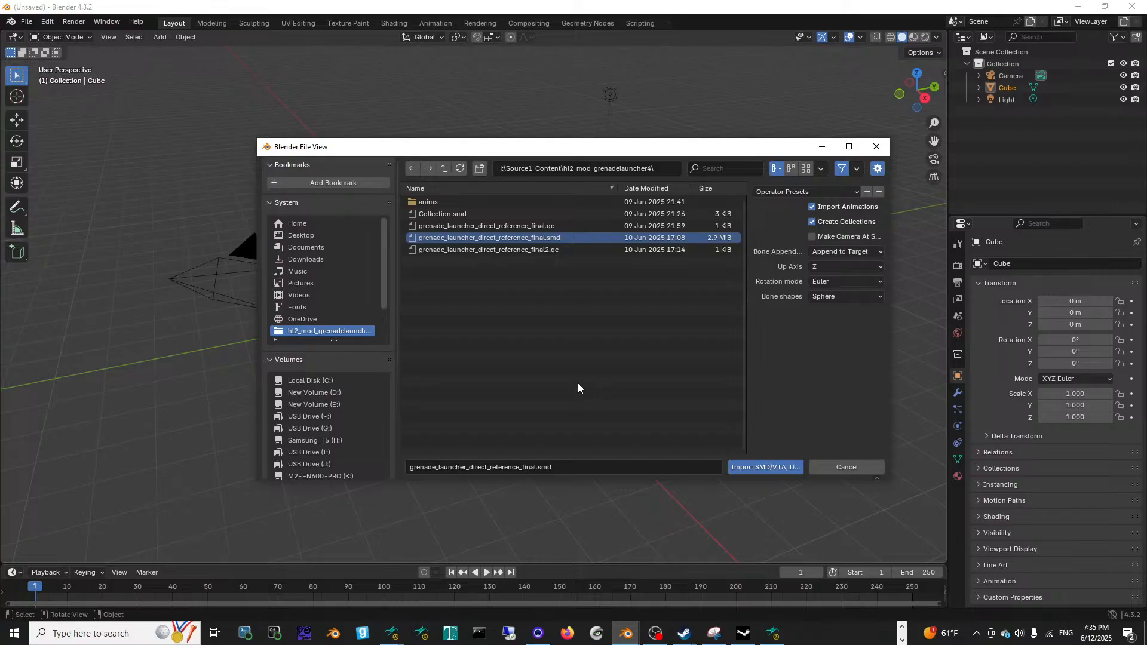
click(445, 167)
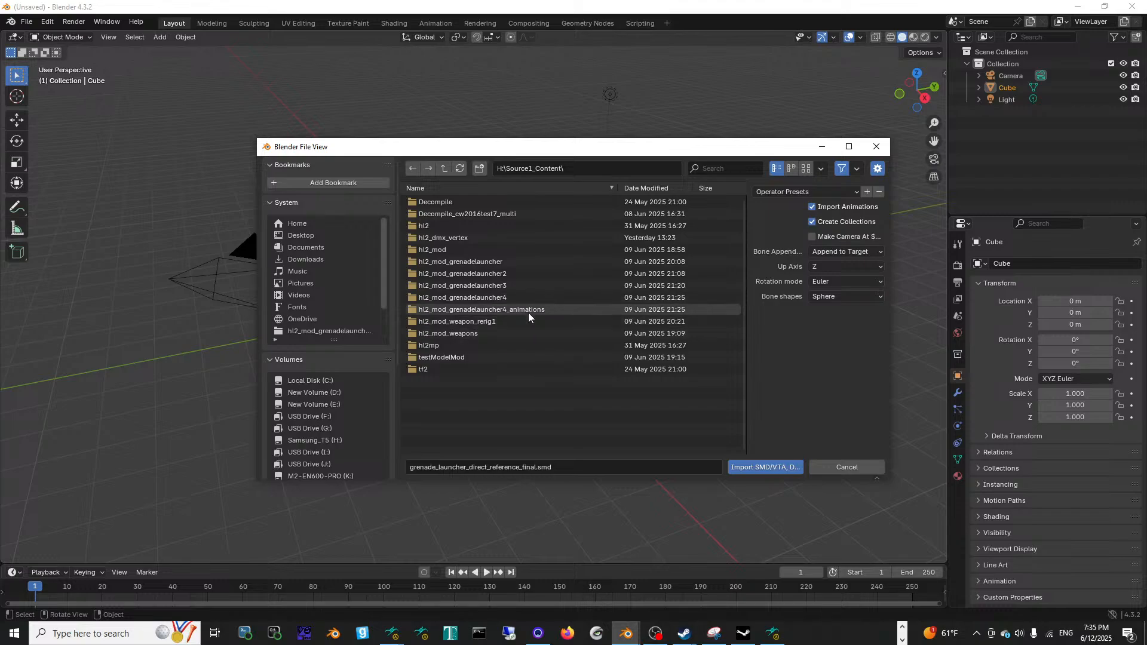
double_click(528, 312)
click(510, 228)
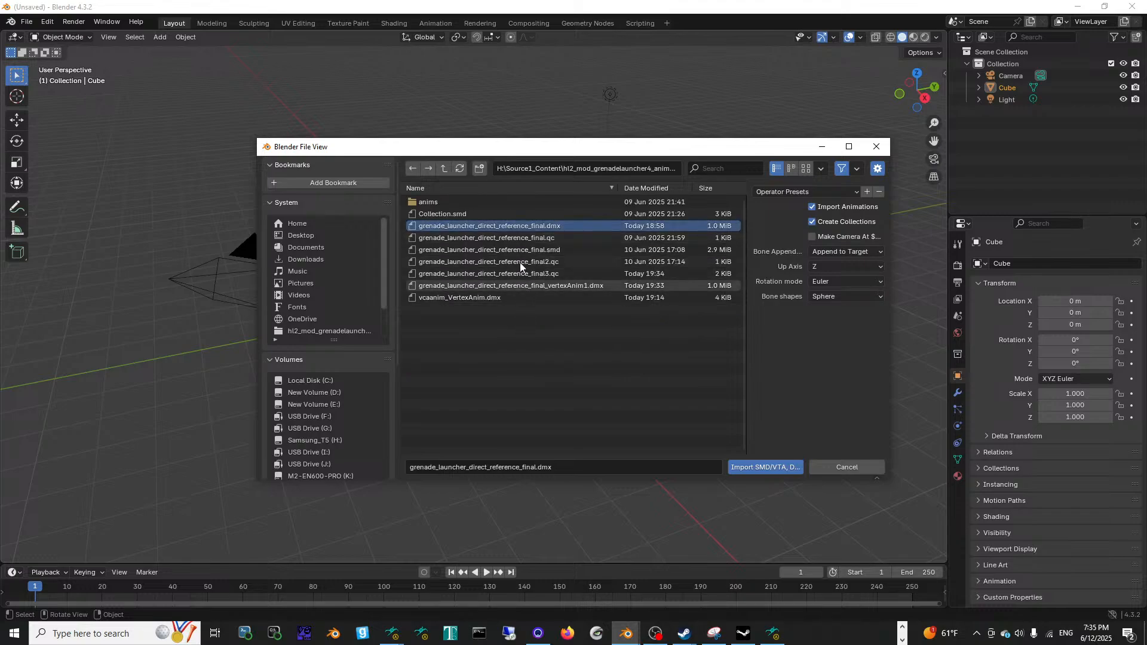
double_click(514, 227)
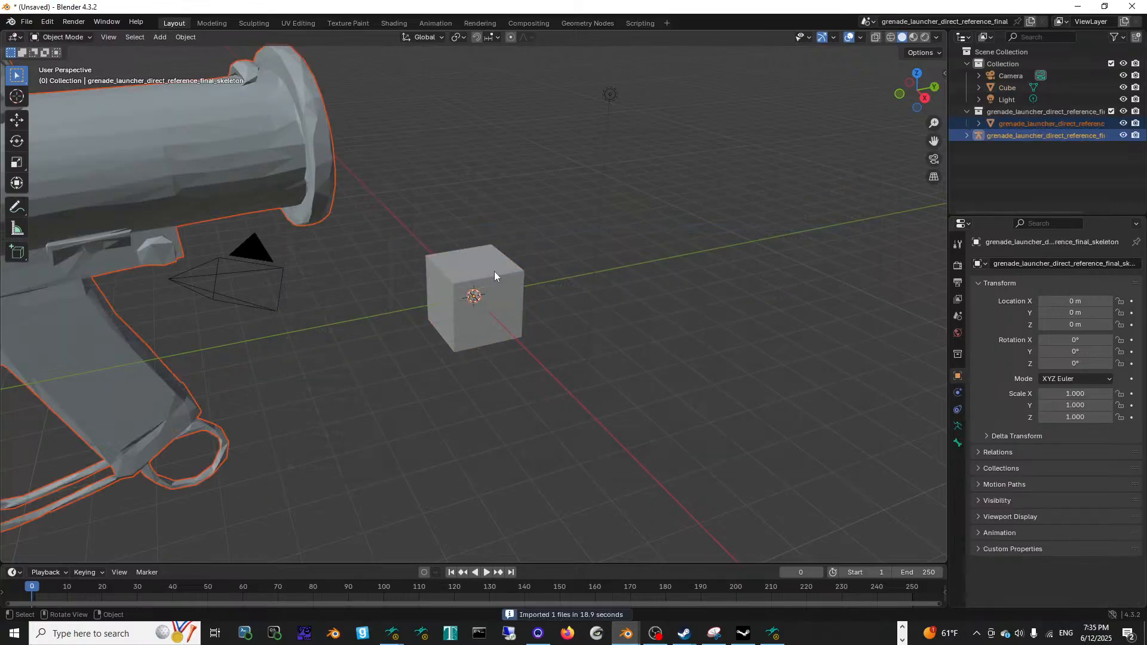
Step: Delete the default cube from the scene, leaving the imported grenade launcher in place
middle_drag(494, 271, 458, 267)
click(469, 281)
key(Delete)
middle_drag(536, 282, 497, 385)
scroll(501, 367, up, 3)
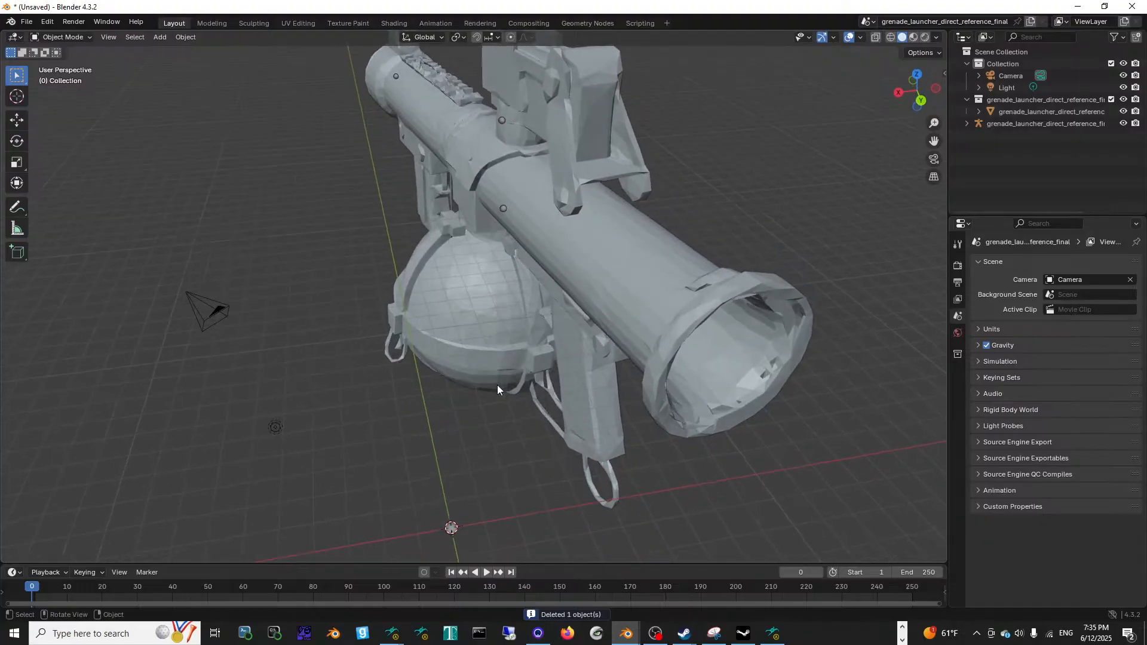
scroll(498, 385, down, 3)
scroll(497, 384, up, 2)
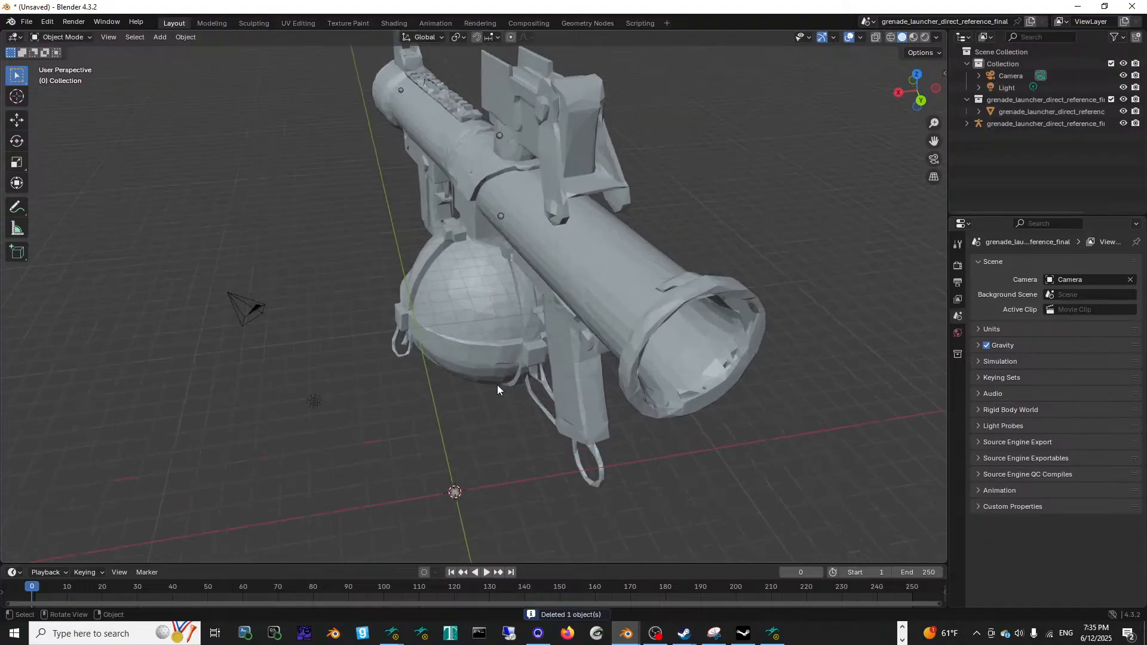
Step: Edit the grenade launcher mesh in wireframe shading and select the vertices of the round drum magazine underneath
mouse_move(477, 304)
middle_down()
mouse_move(535, 317)
mouse_move(533, 375)
mouse_move(552, 392)
mouse_move(531, 395)
mouse_move(496, 332)
mouse_move(665, 382)
mouse_move(447, 375)
mouse_move(539, 338)
mouse_move(564, 346)
mouse_move(483, 307)
middle_up()
middle_drag(499, 267, 417, 254)
click(407, 297)
key(Tab)
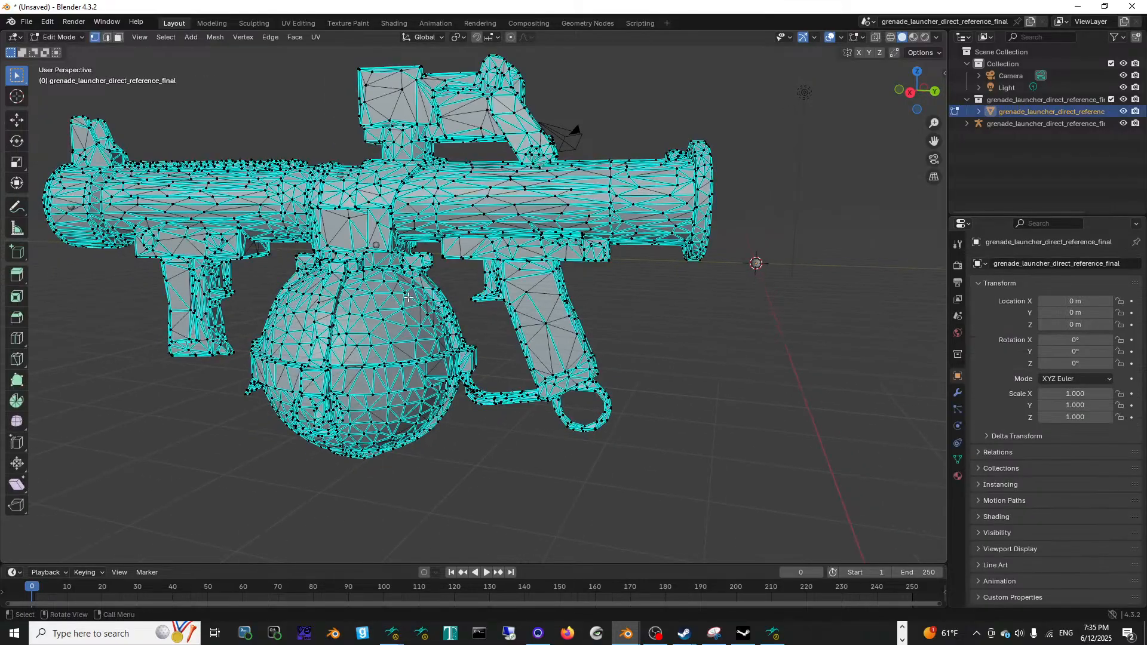
middle_drag(432, 373, 499, 365)
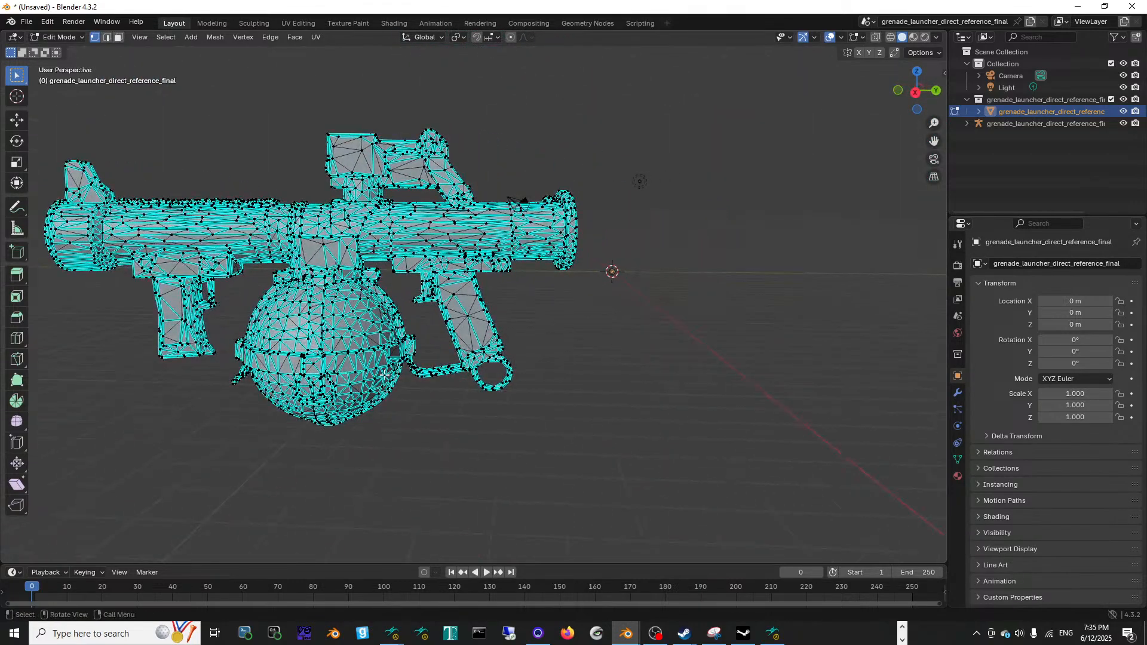
click(891, 37)
shift+middle_drag(462, 313, 610, 206)
middle_drag(609, 207, 574, 266)
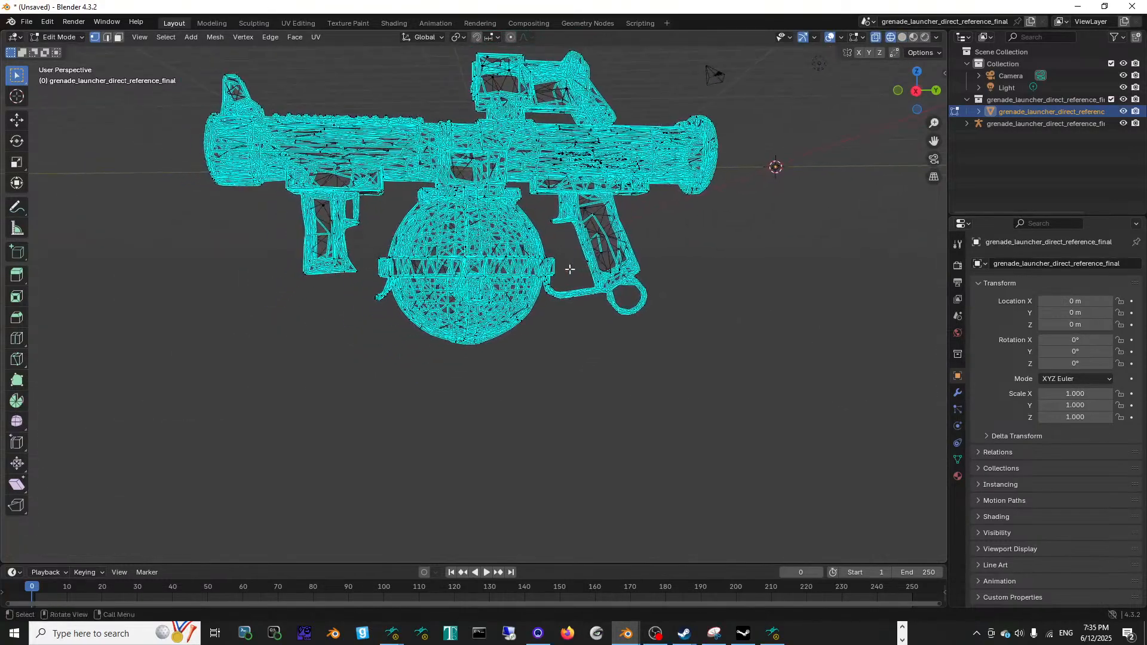
drag(377, 199, 461, 267)
drag(547, 357, 547, 356)
middle_drag(545, 341, 663, 338)
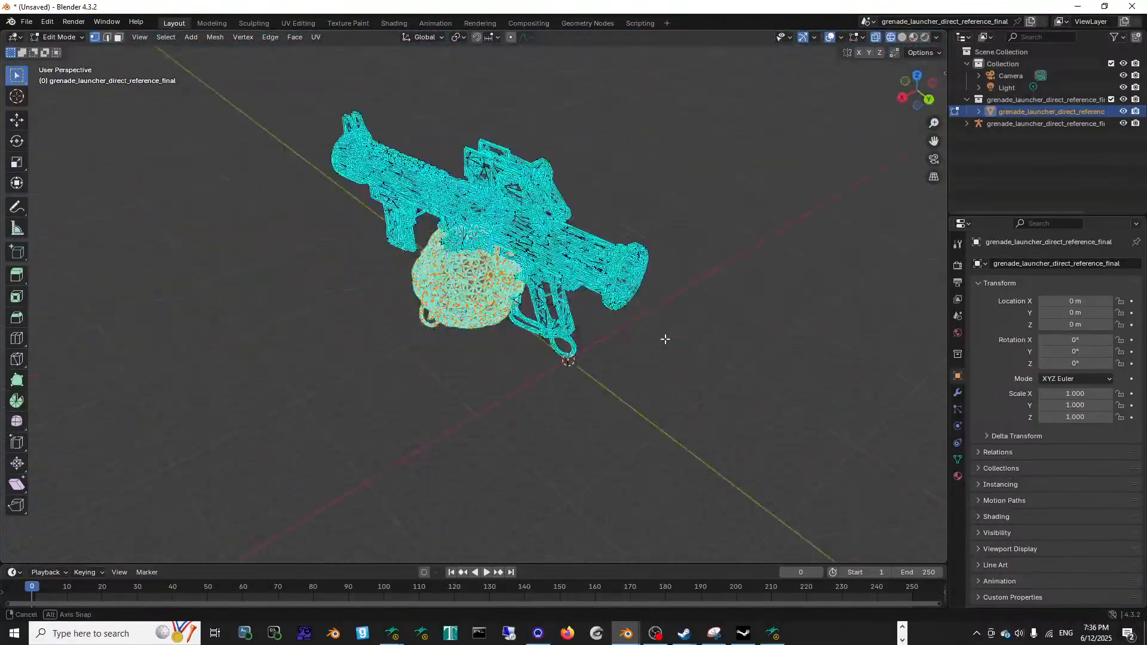
Step: Scale the selected drum vertices up to about three times their size and move them downward below the launcher barrel
key(s)
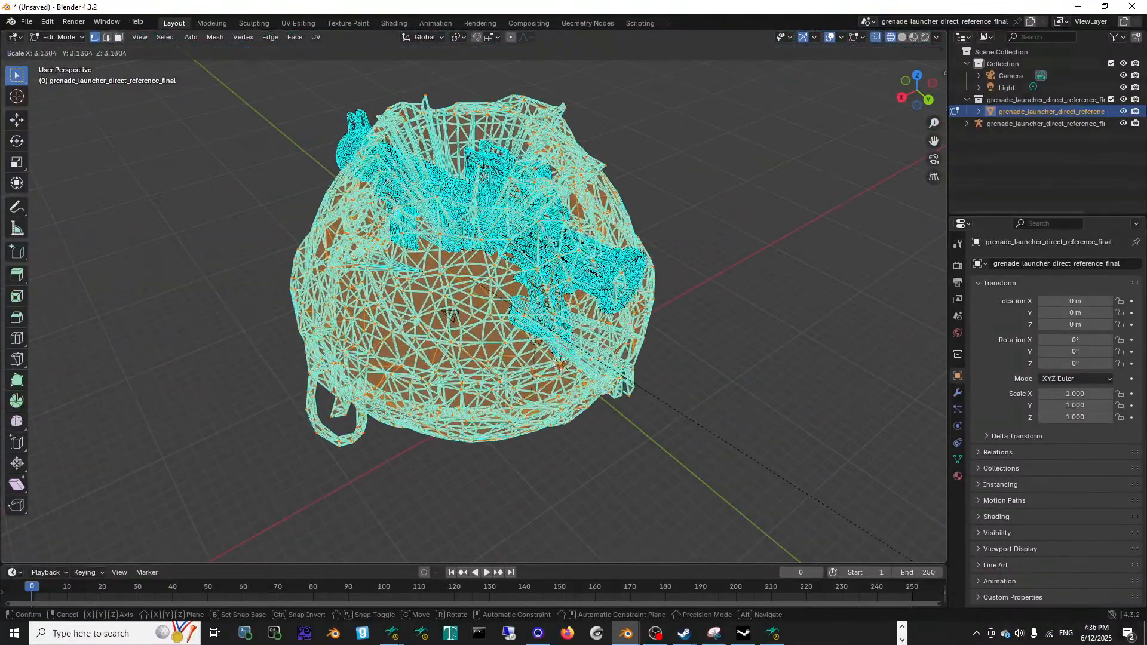
click(675, 91)
middle_drag(675, 91, 597, 280)
key(g)
click(572, 345)
scroll(562, 218, down, 2)
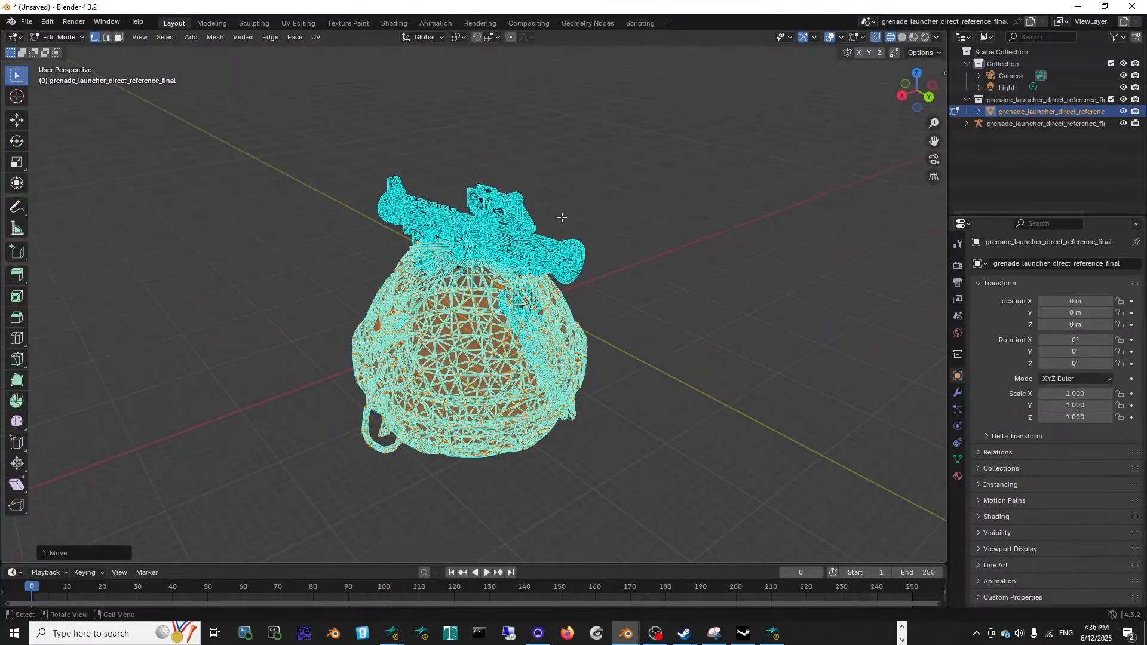
Step: Expand the scene's Source Engine Export settings and copy the hl2_mod_grenadelauncher4_animations folder path from File Explorer
click(26, 23)
click(27, 23)
click(958, 315)
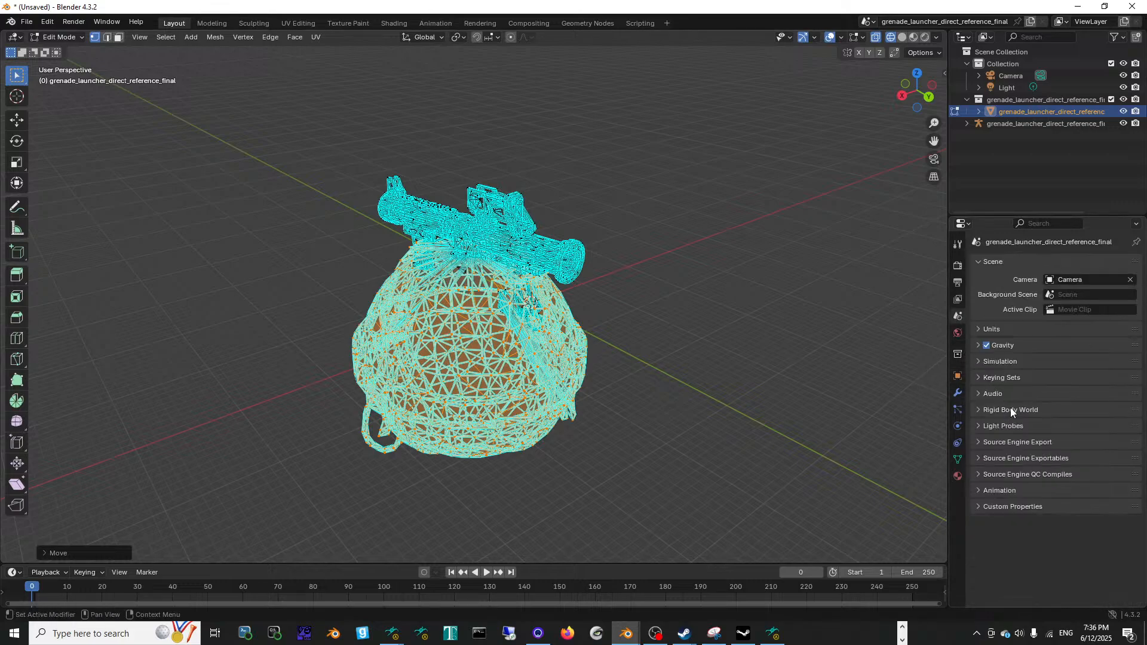
click(998, 442)
scroll(1010, 453, down, 2)
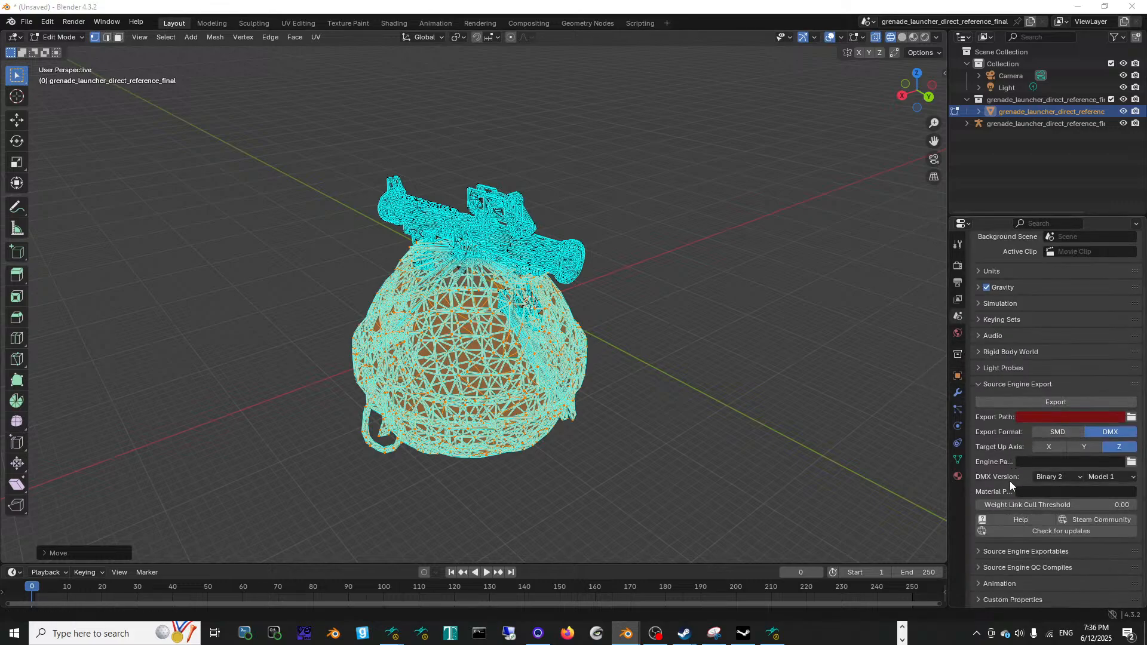
key(alt+Tab)
key(alt+Tab)
key(alt+Tab)
key(alt+Tab)
key(alt+Tab)
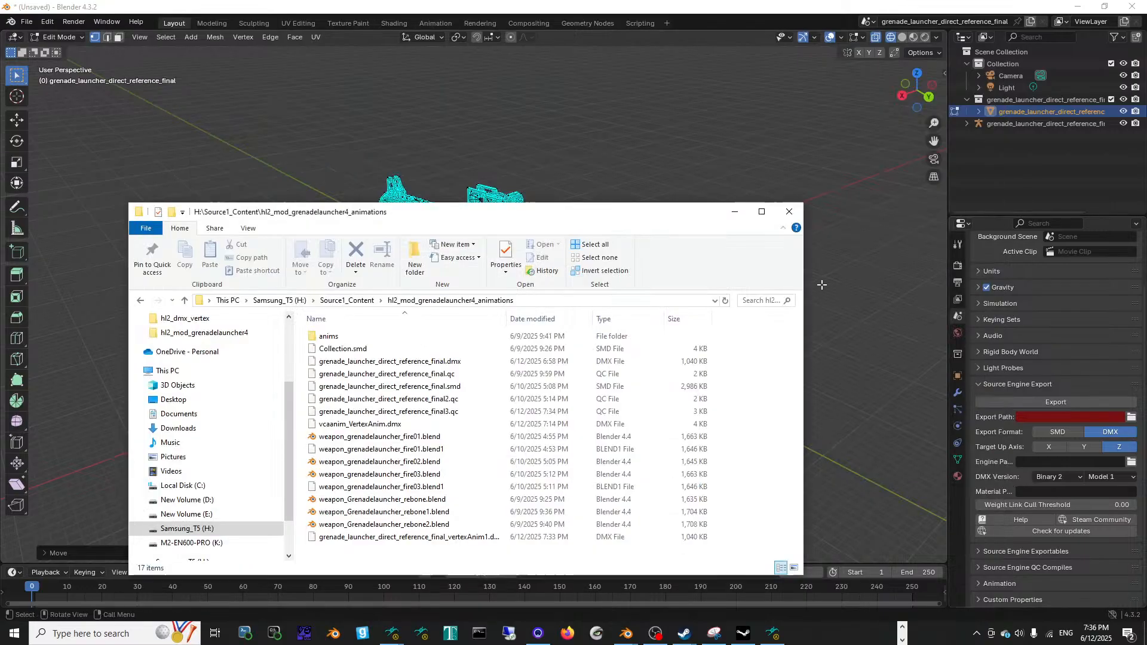
click(657, 301)
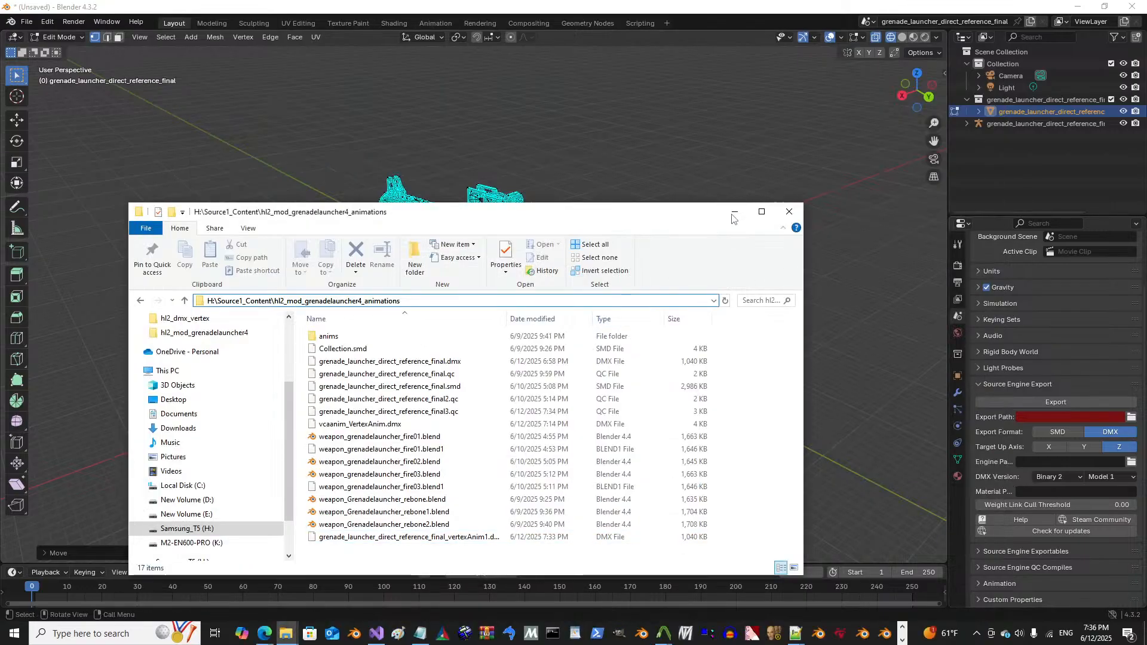
click(734, 212)
Step: Widen the outliner and rename the imported mesh's collection to grenade_launcher_direct_reference_final_vertedAnim2
drag(948, 173, 780, 164)
double_click(949, 98)
click(961, 100)
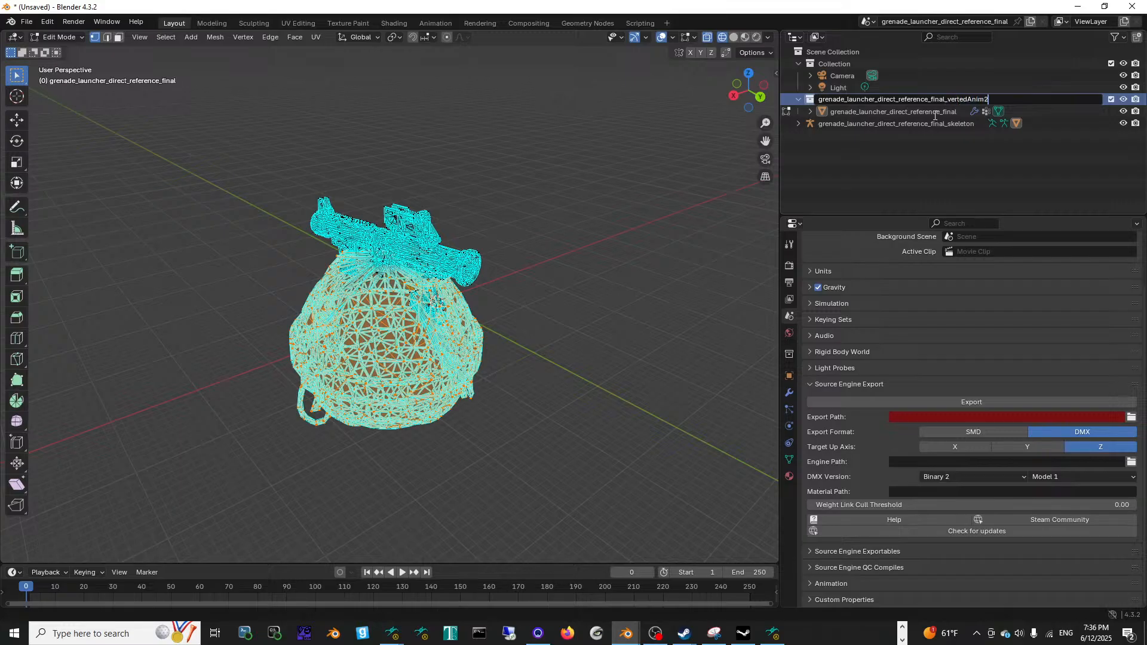
Step: Rename the launcher mesh object inside the collection to grenade_launcher_direct_reference_finalVertexAnim2
click(939, 116)
click(946, 117)
double_click(951, 115)
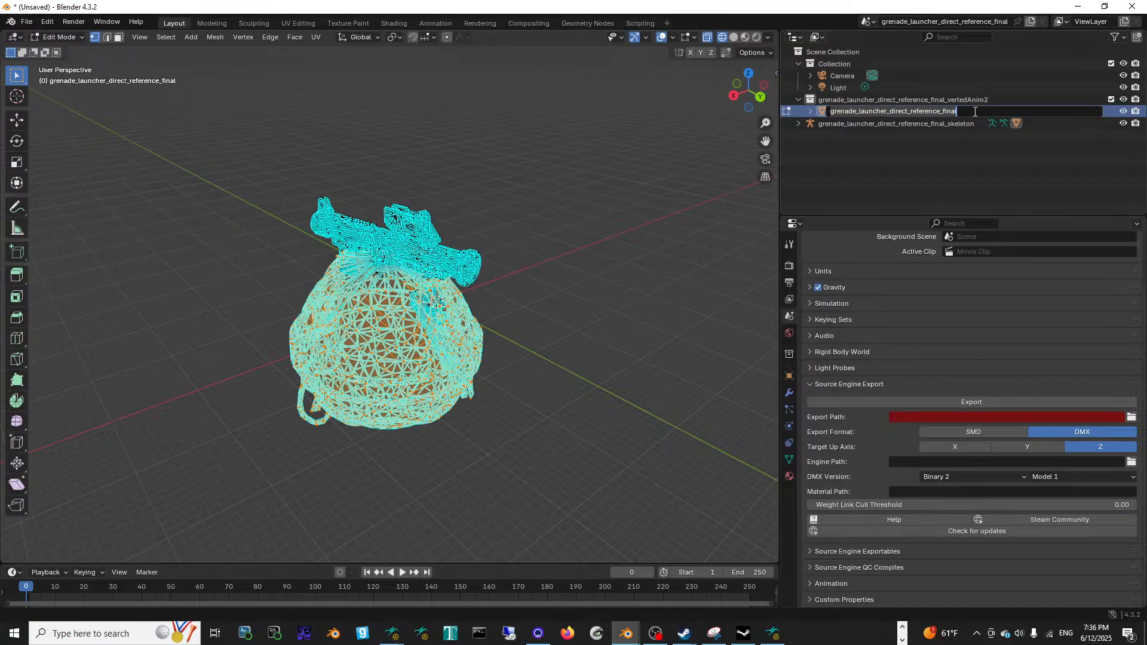
click(967, 113)
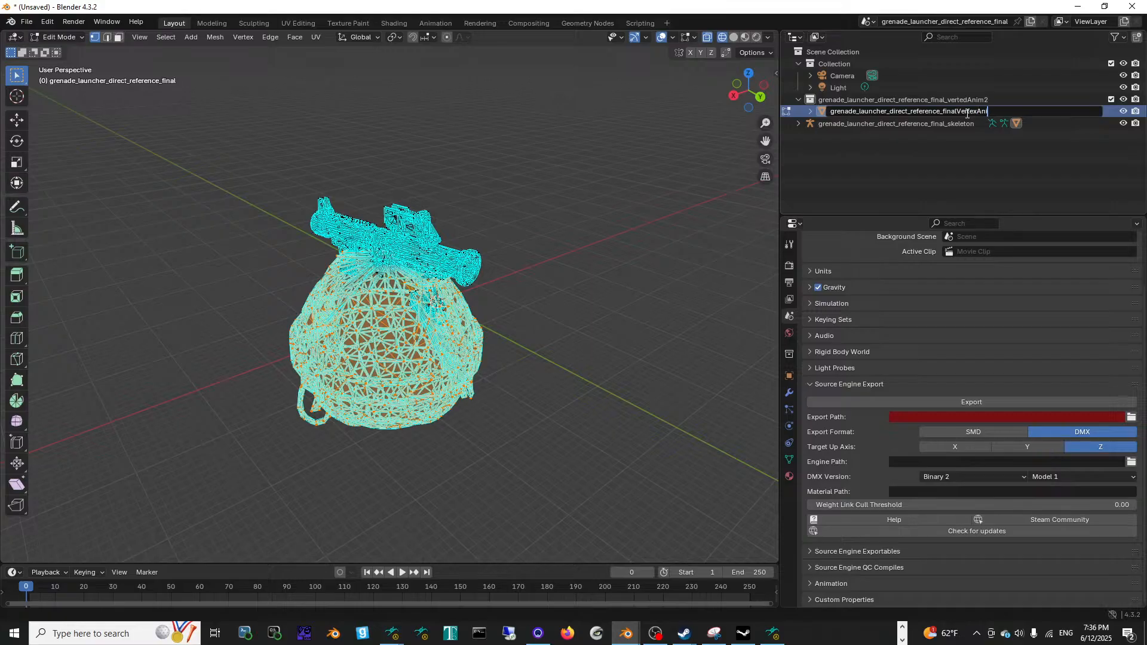
click(968, 142)
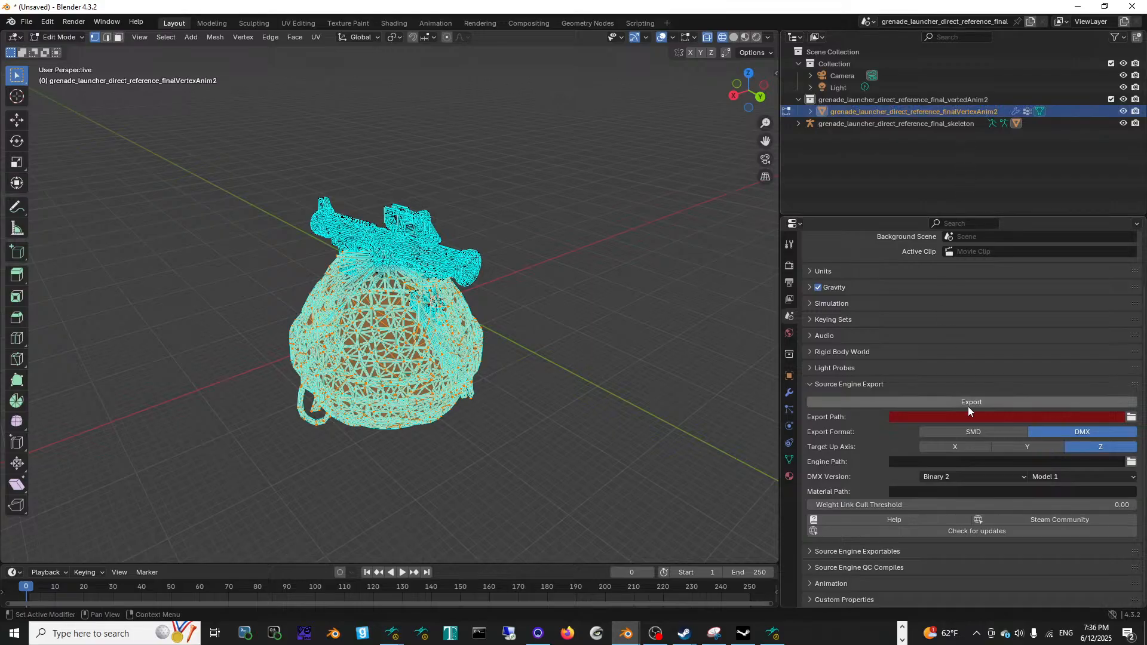
Step: Set the export path to H:\Source1_Content\hl2_mod_grenadelauncher4_animations, export the vertedAnim2 collection as DMX, and minimise Blender
key(ctrl+v)
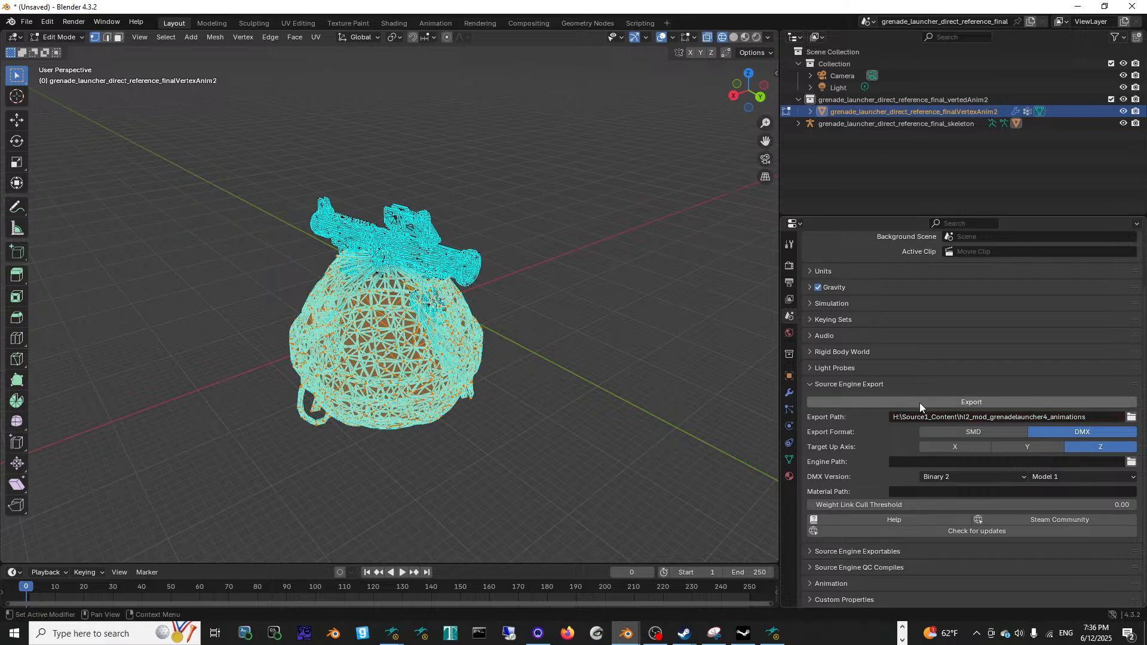
click(920, 402)
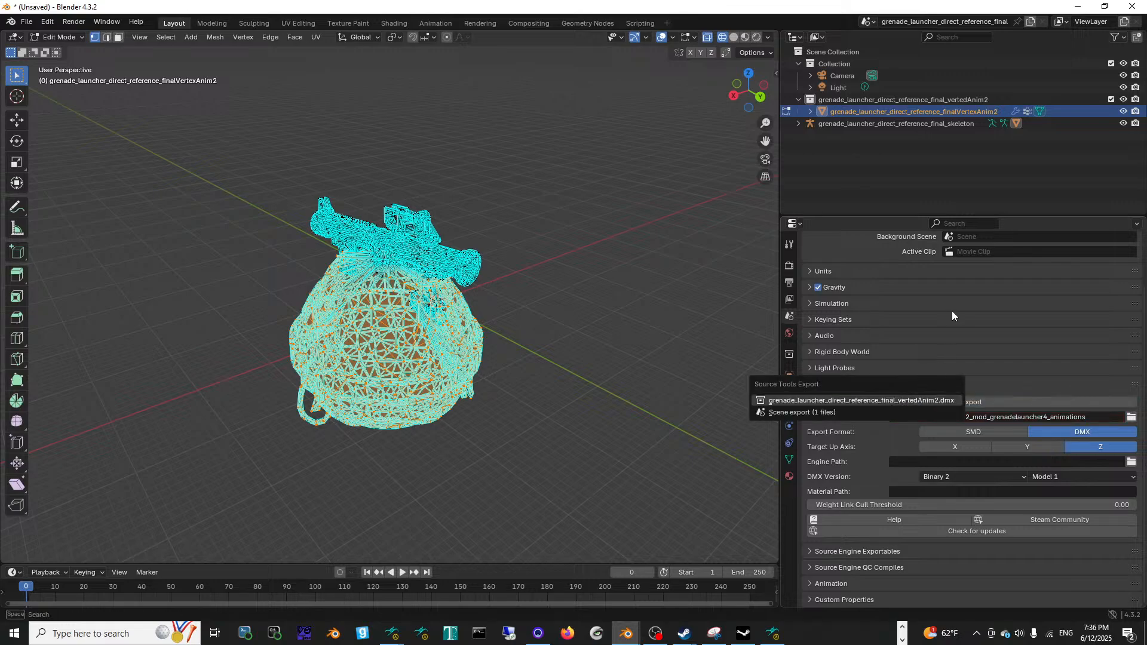
click(1078, 7)
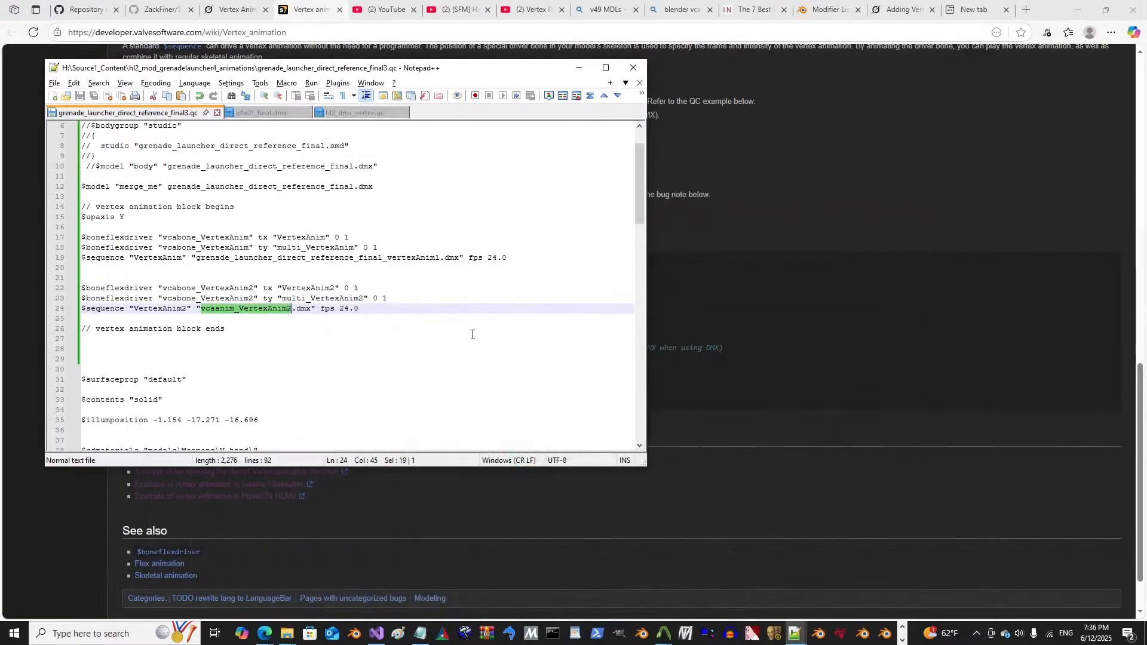
Step: Copy the file name grenade_launcher_direct_reference_final_vertedAnim2.dmx from the Open dialog without opening the file
click(69, 96)
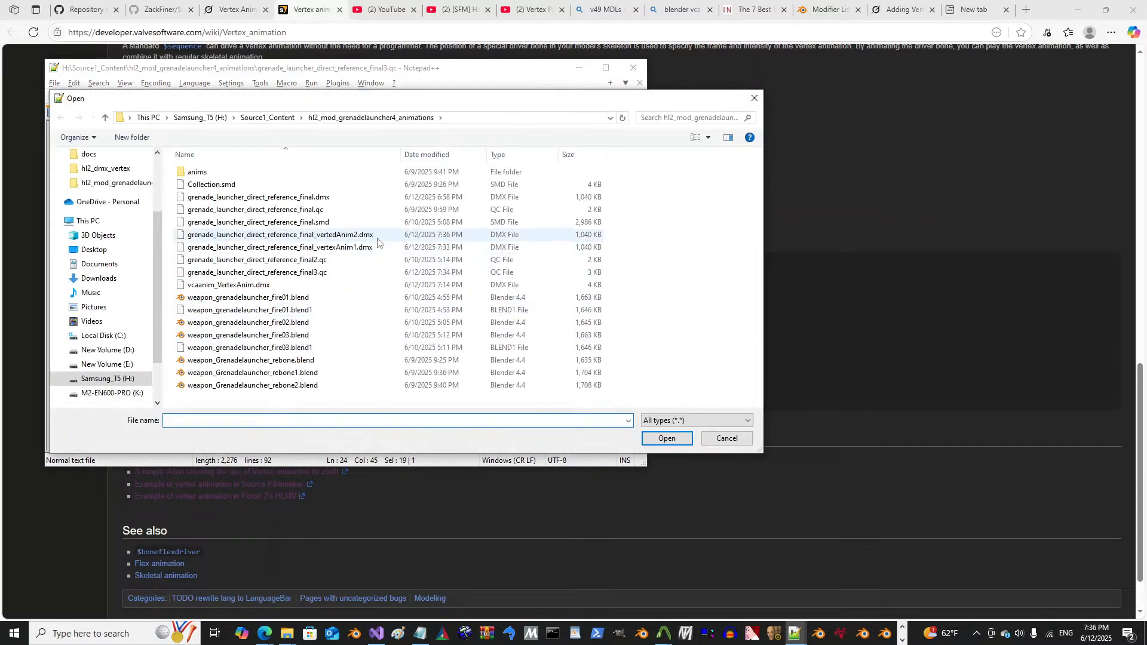
click(377, 247)
click(359, 235)
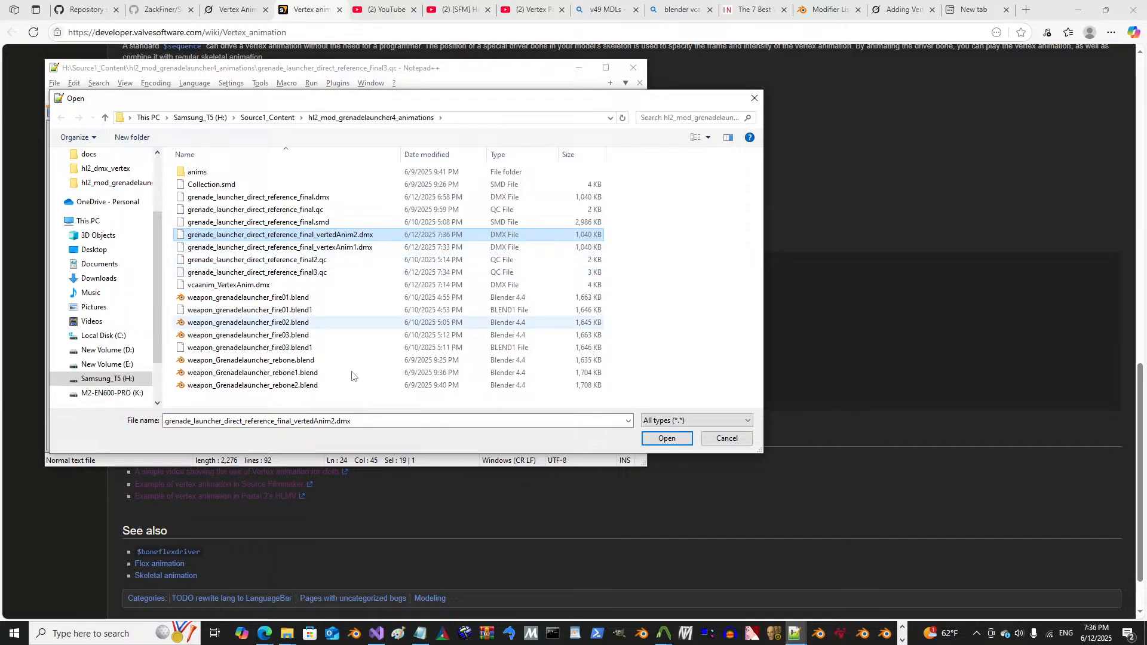
double_click(309, 421)
key(ctrl+c)
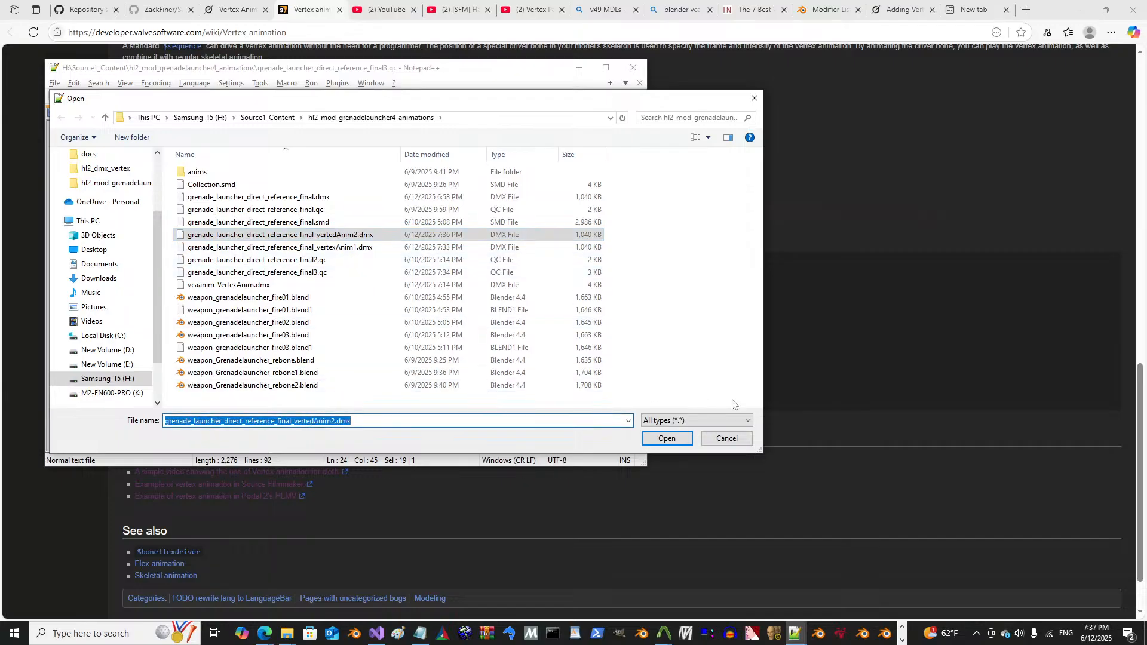
click(717, 439)
Step: Replace the DMX name in the VertexAnim2 sequence line with grenade_launcher_direct_reference_final_vertedAnim2.dmx and save the QC file
click(321, 307)
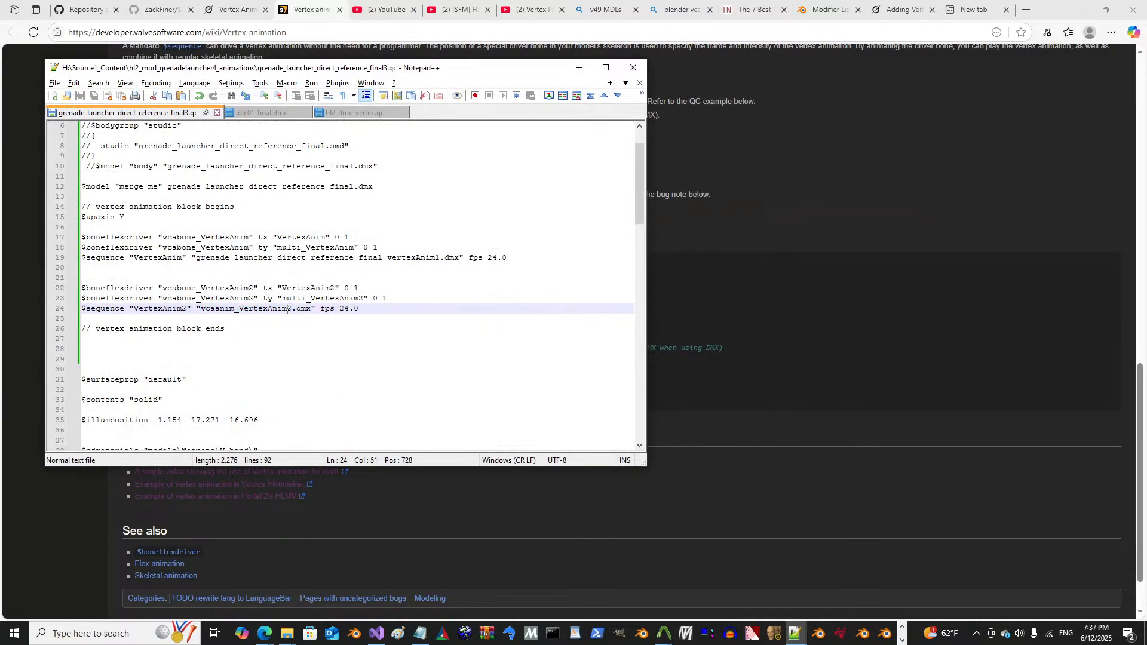
double_click(283, 308)
key(ctrl+v)
key(Delete)
key(Delete)
key(Delete)
key(Delete)
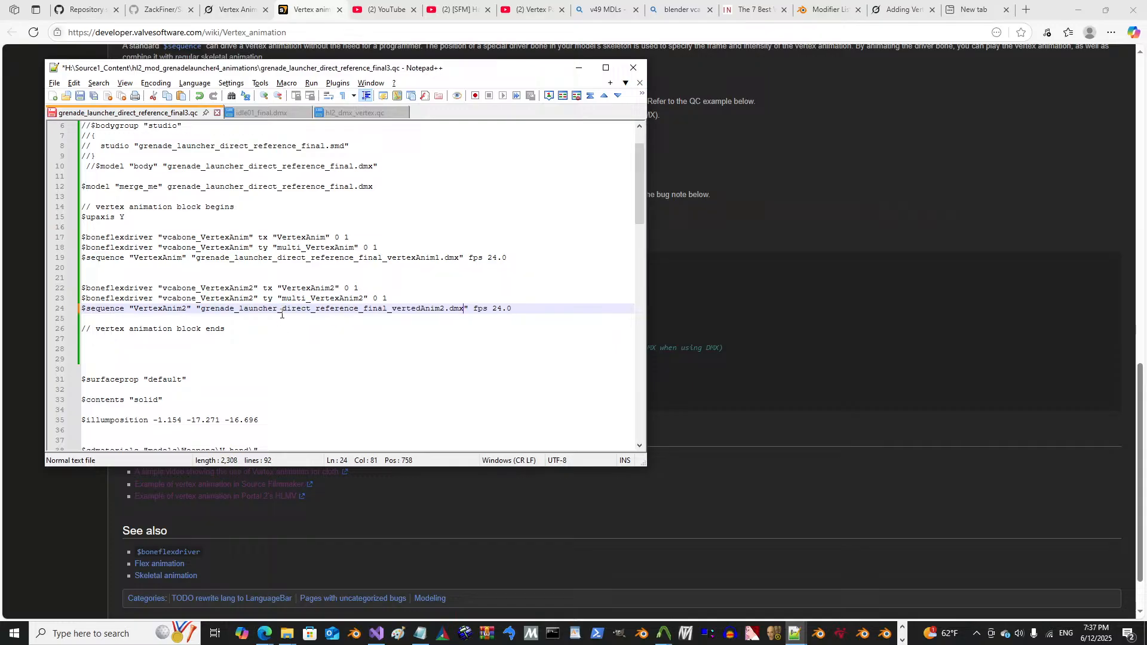
key(ctrl+s)
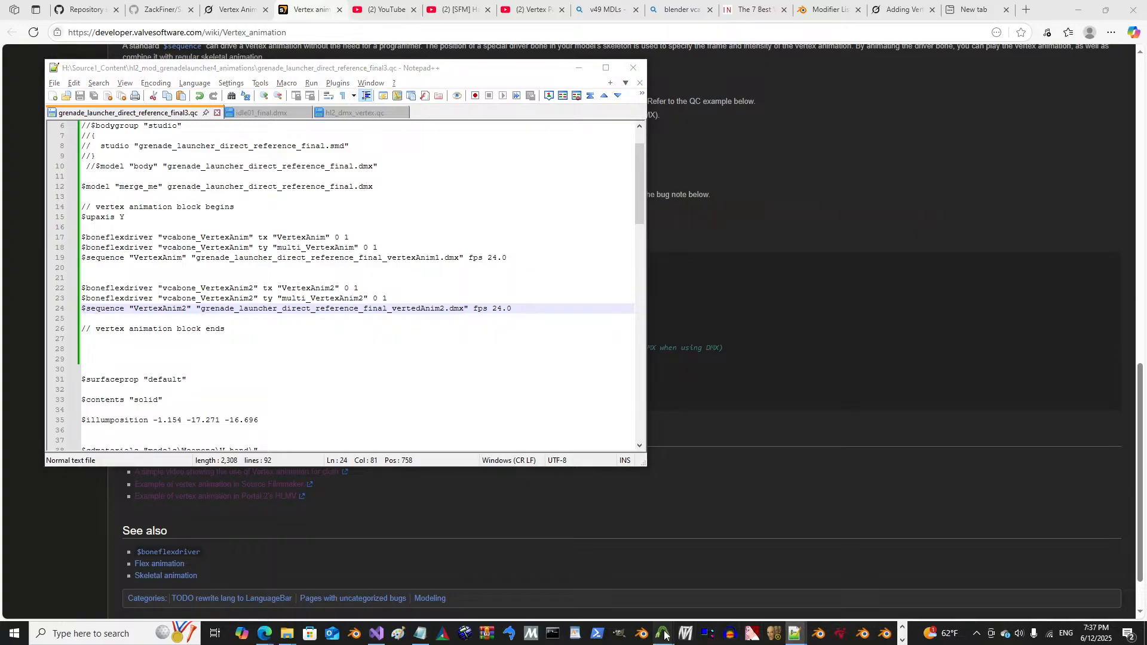
Step: Switch to the Crowbar compiler window and compile grenade_launcher_direct_reference_final3.qc
mouse_move(663, 633)
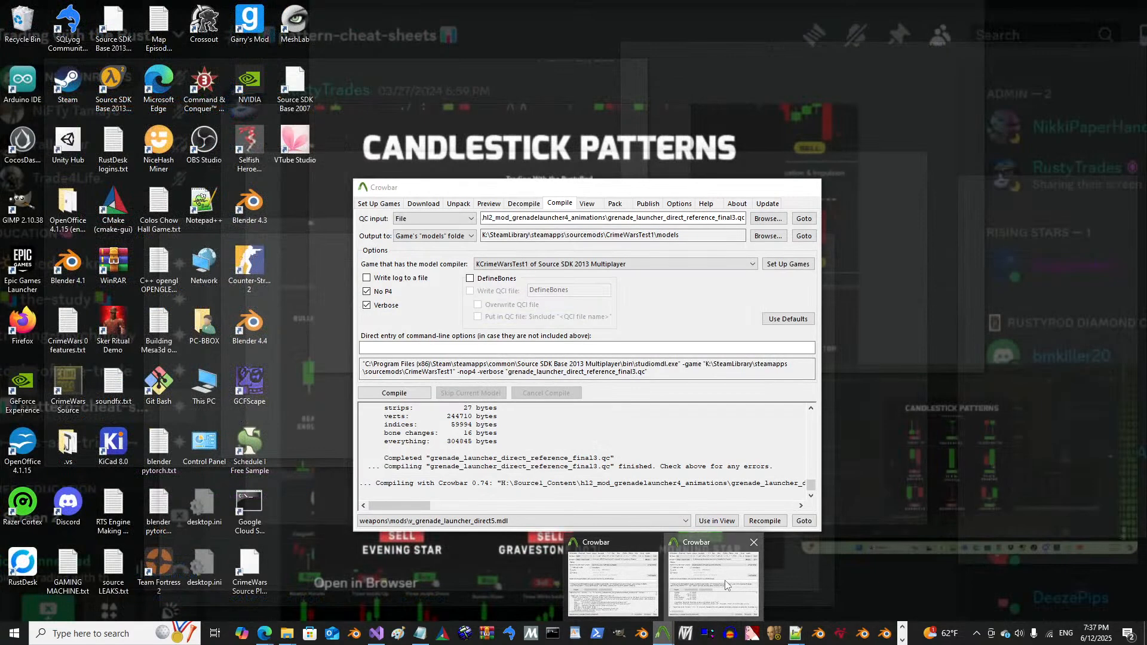
click(726, 585)
click(395, 393)
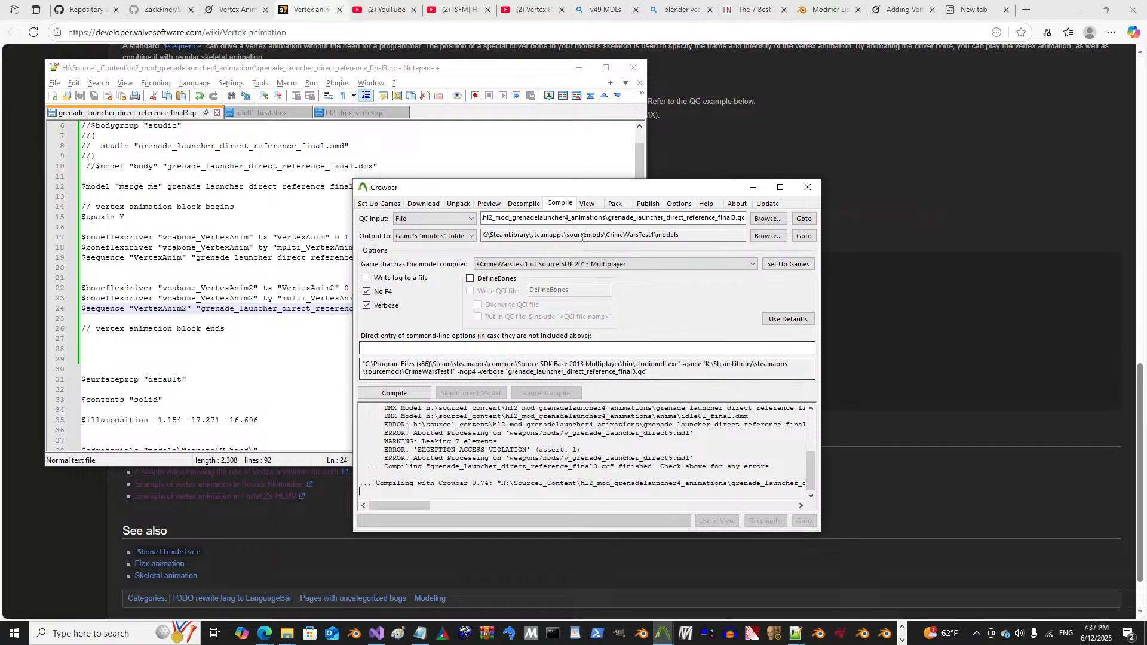
Step: Save the QC file as grenade_launcher_direct_reference_final4.qc and change Crowbar's QC input path to that file
click(57, 85)
click(54, 83)
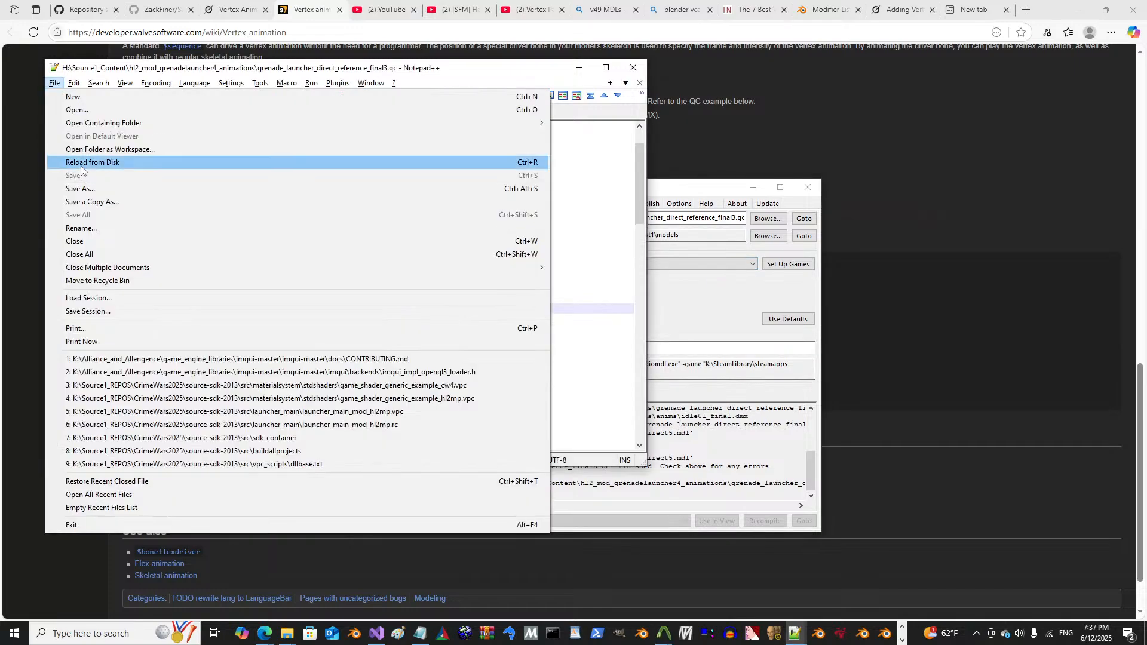
click(84, 188)
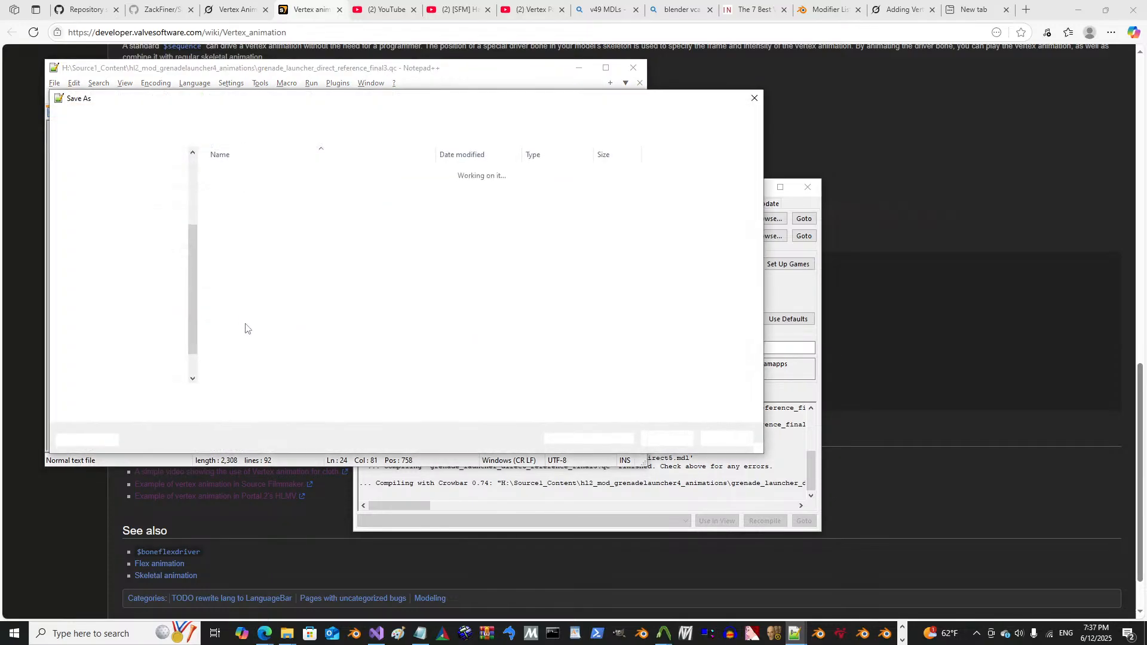
click(257, 396)
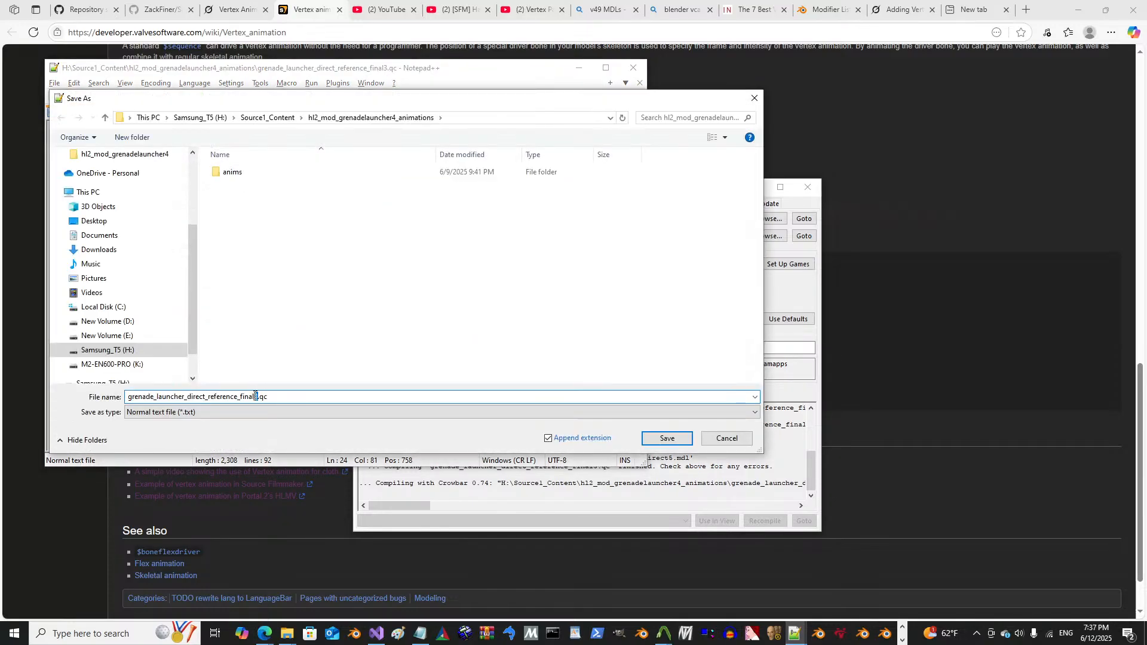
click(667, 438)
click(733, 219)
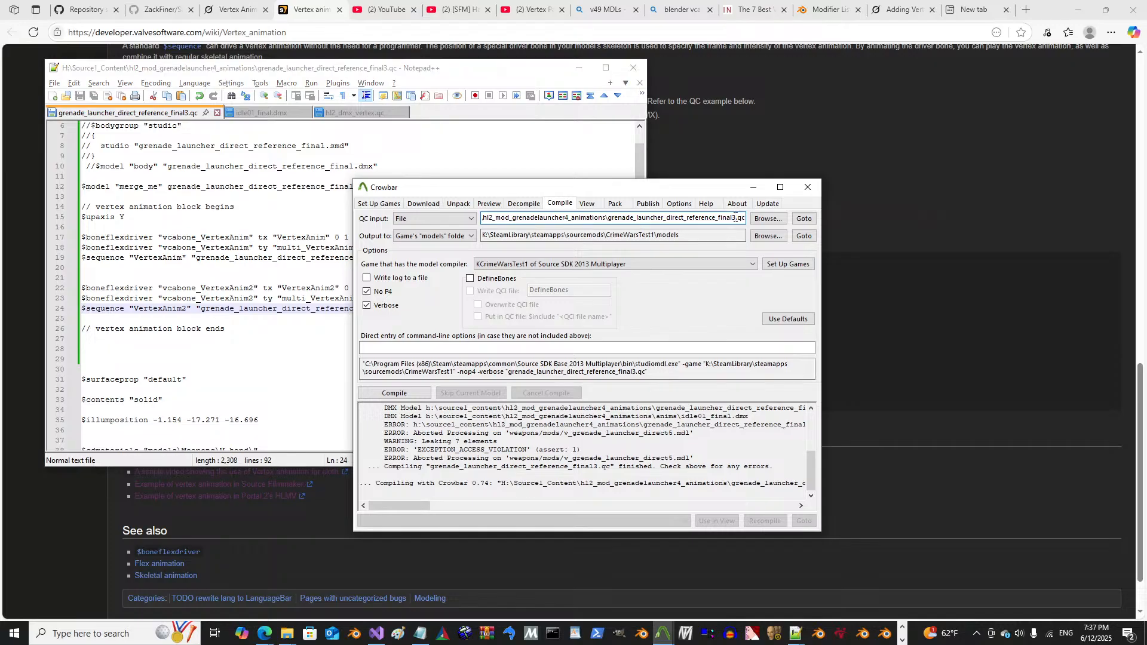
text(4)
Step: Change the $modelname line in the QC file to weapons/mods/v_grenade_launcher_direct6.mdl and save the file
click(190, 228)
scroll(191, 232, up, 2)
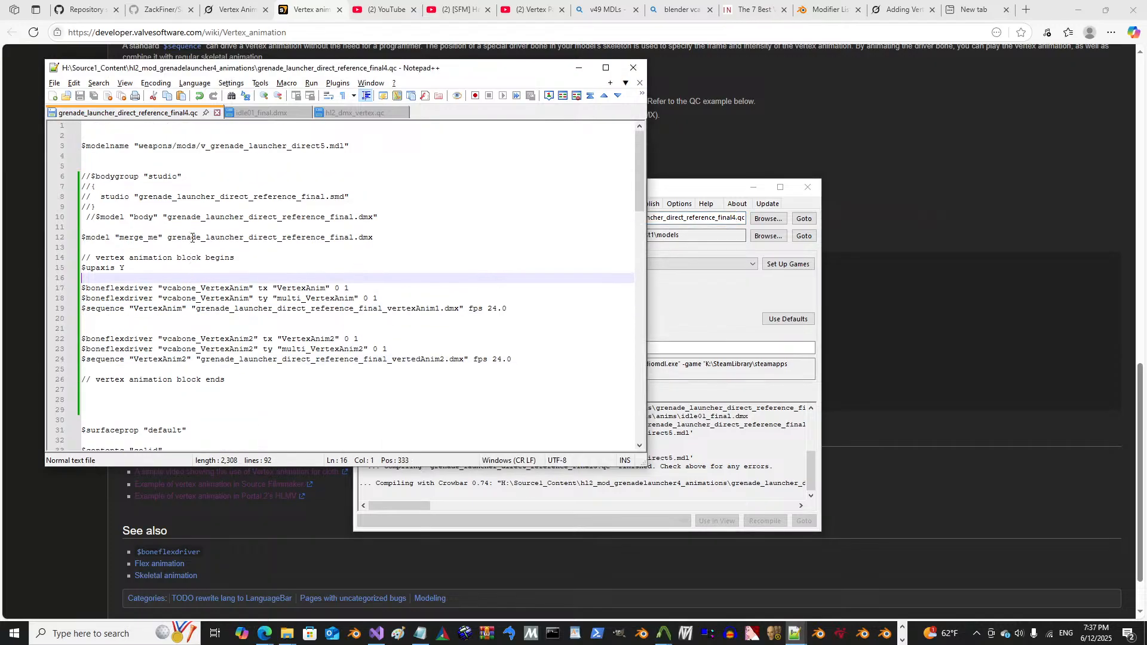
click(325, 146)
key(BackSpace)
text(7)
key(BackSpace)
text(6)
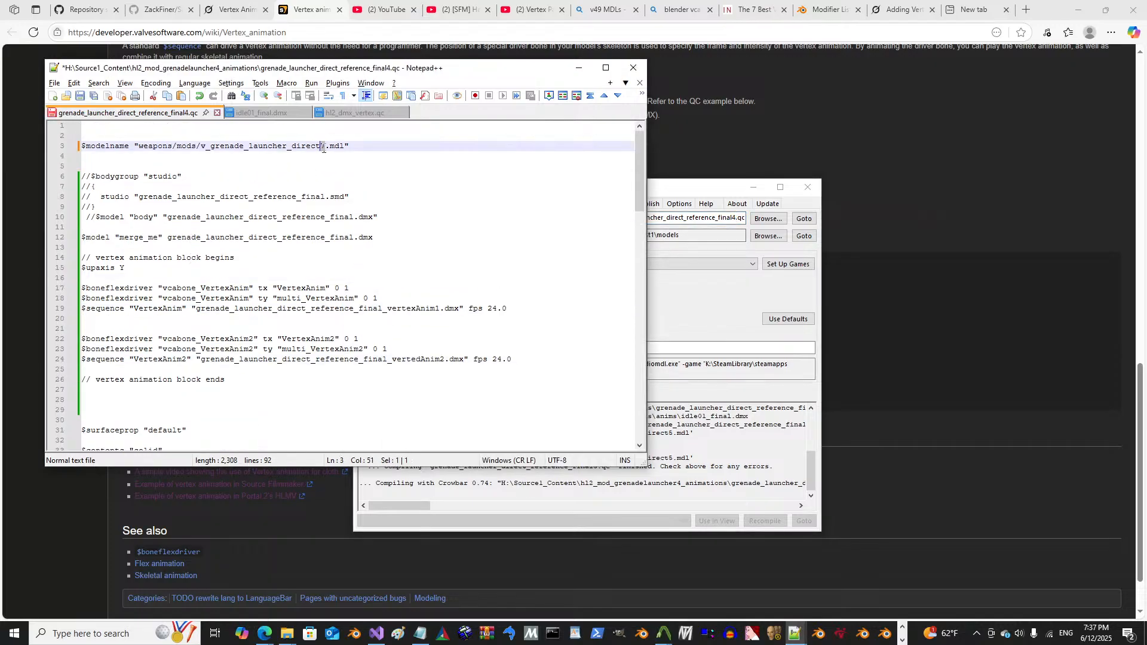
click(286, 227)
key(ctrl+s)
click(276, 247)
Step: Compile grenade_launcher_direct_reference_final4.qc in Crowbar and copy the file name vertexAnimDriver_anim.smd from the log's load error
click(695, 341)
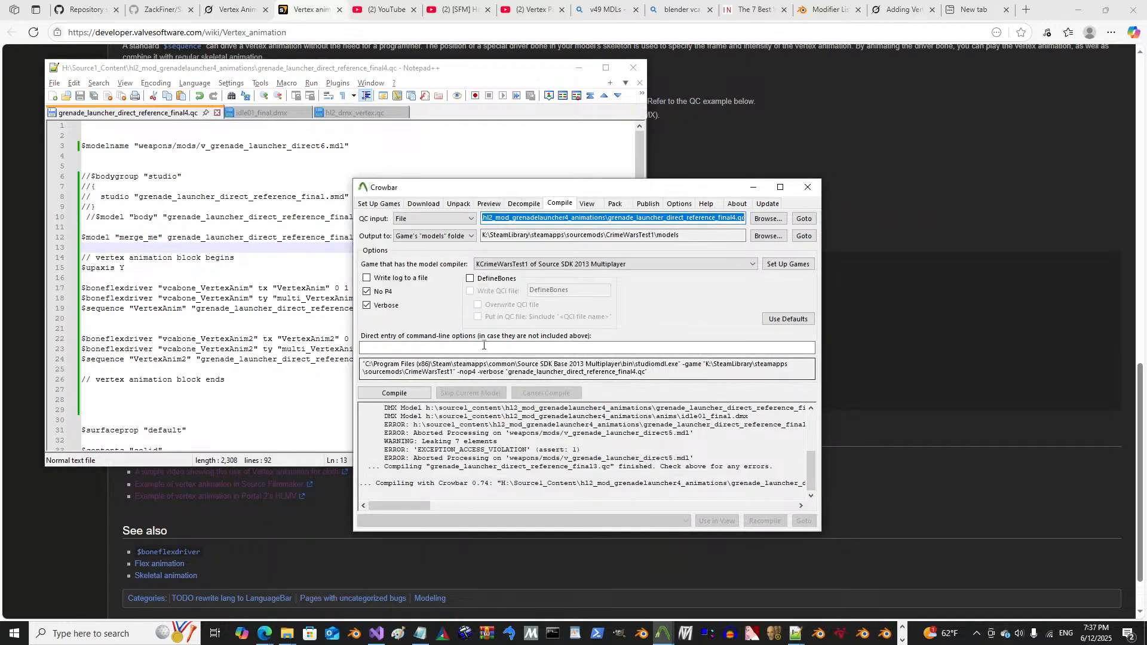
click(399, 393)
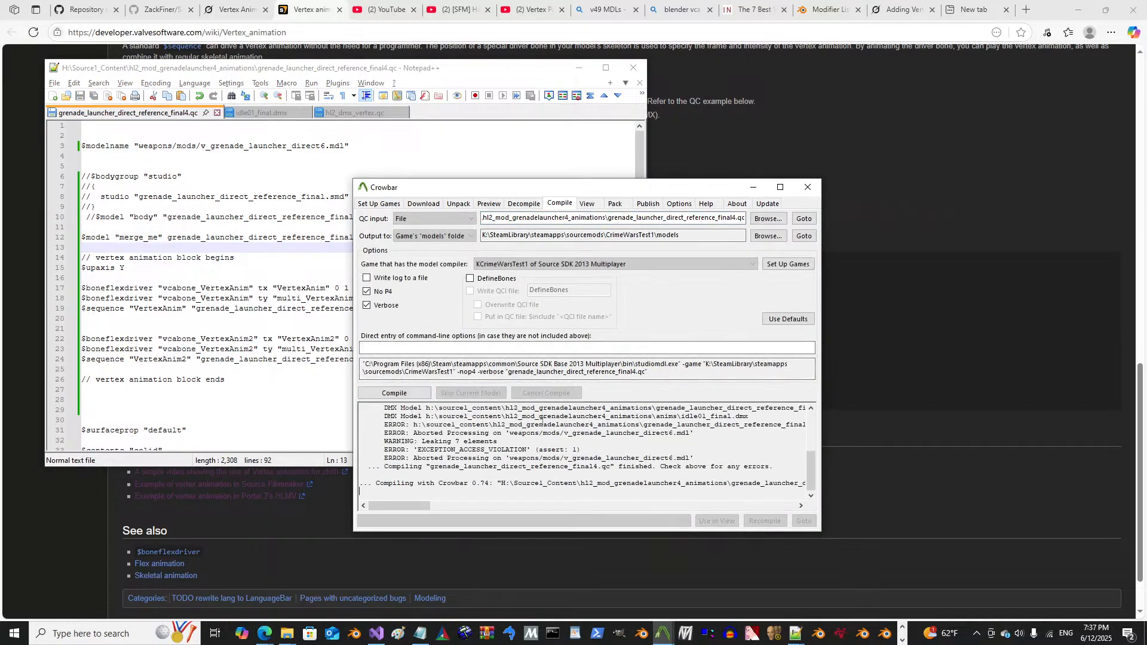
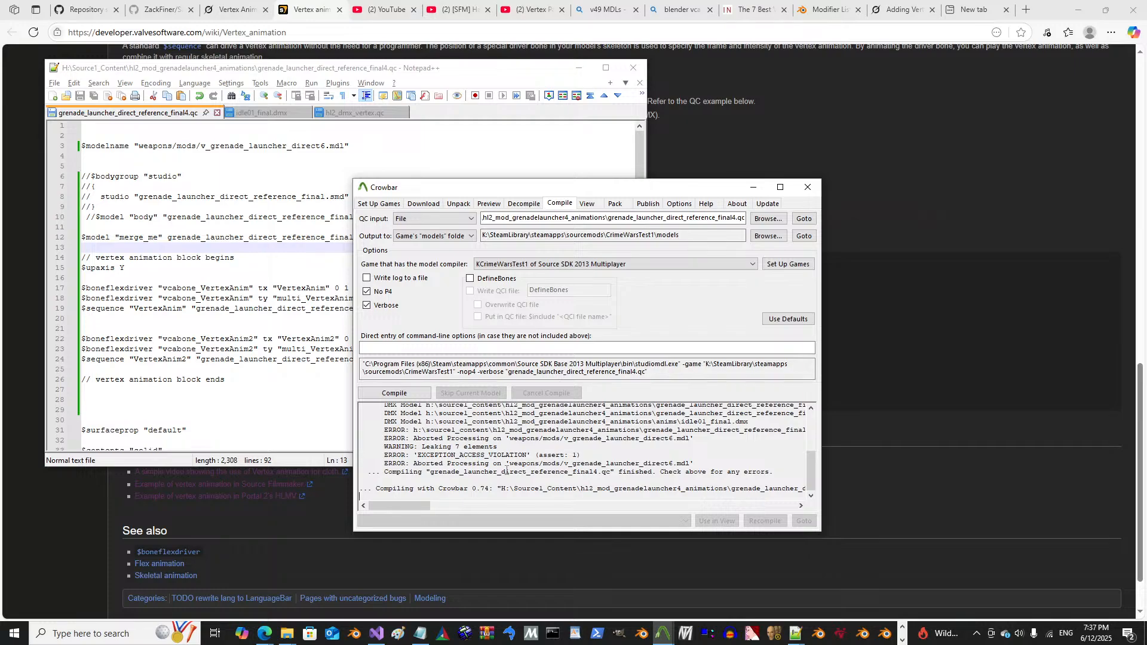
click(486, 445)
drag(408, 508, 463, 511)
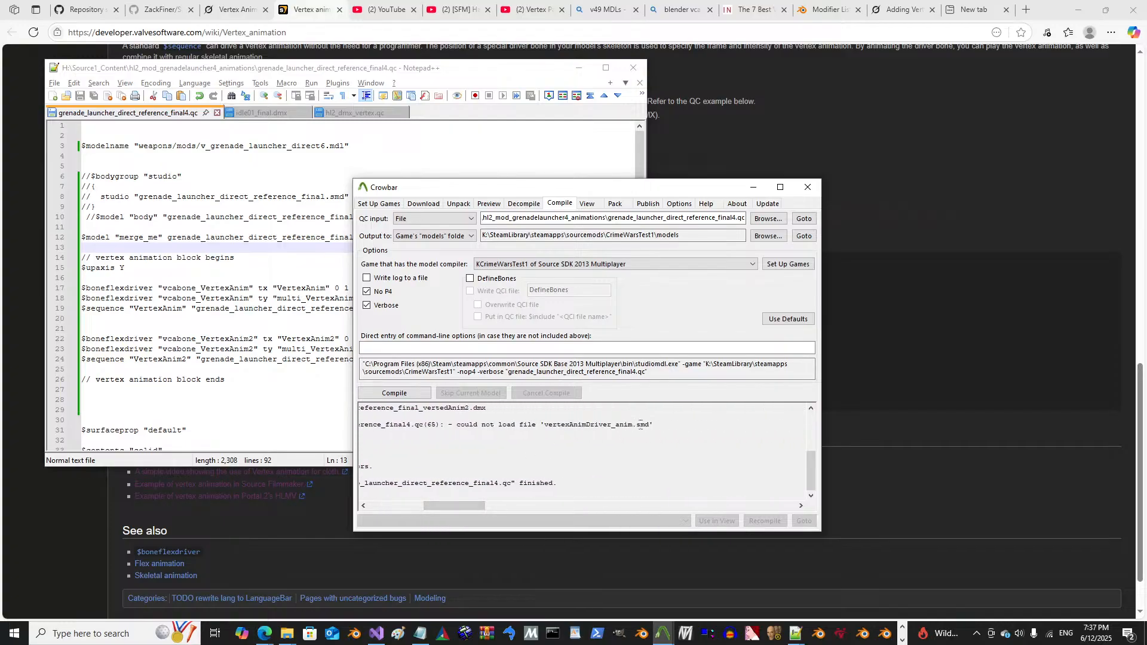
drag(650, 424, 547, 425)
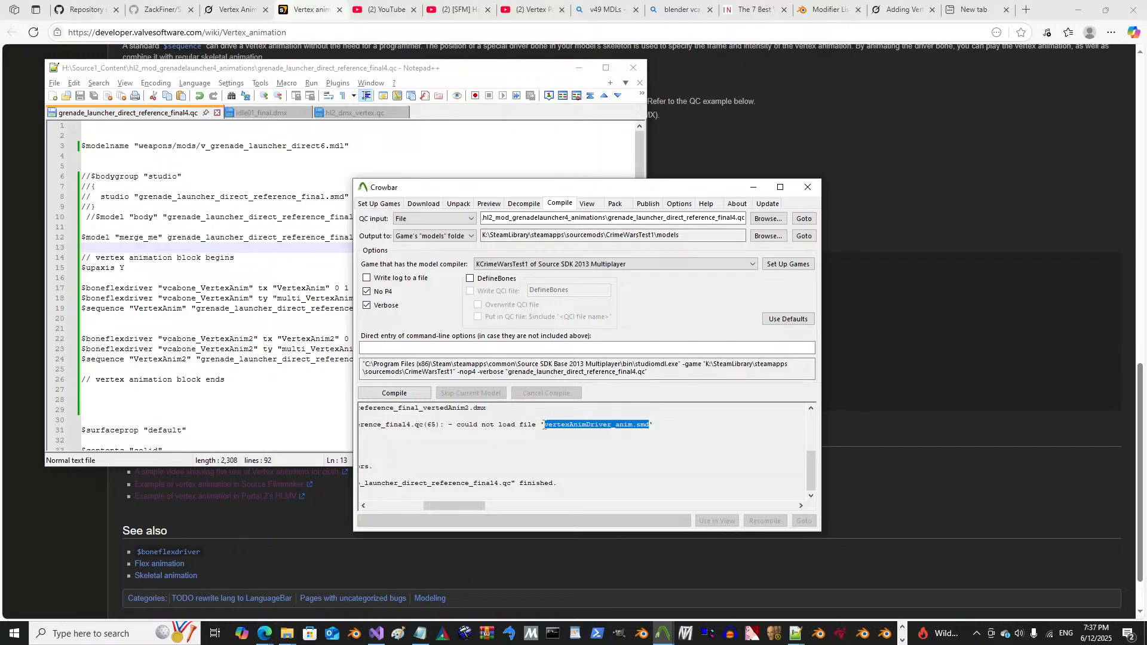
right_click(556, 423)
click(580, 474)
click(566, 443)
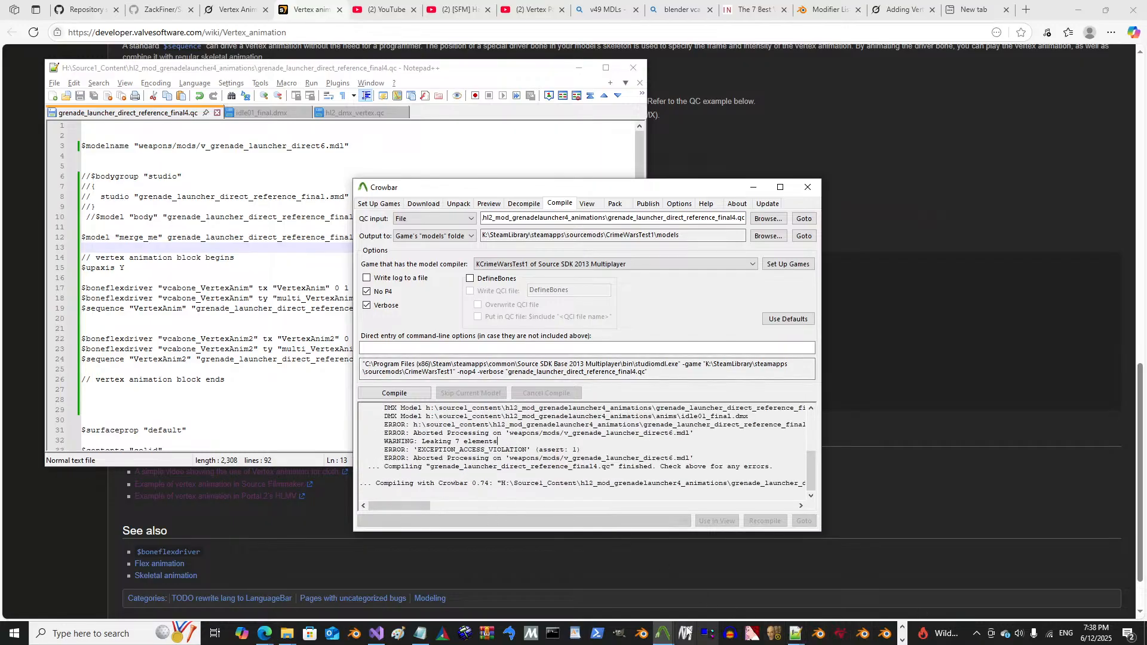
Step: Open a new Blender 4.3 window with the default scene and dismiss the splash screen
click(902, 640)
click(902, 629)
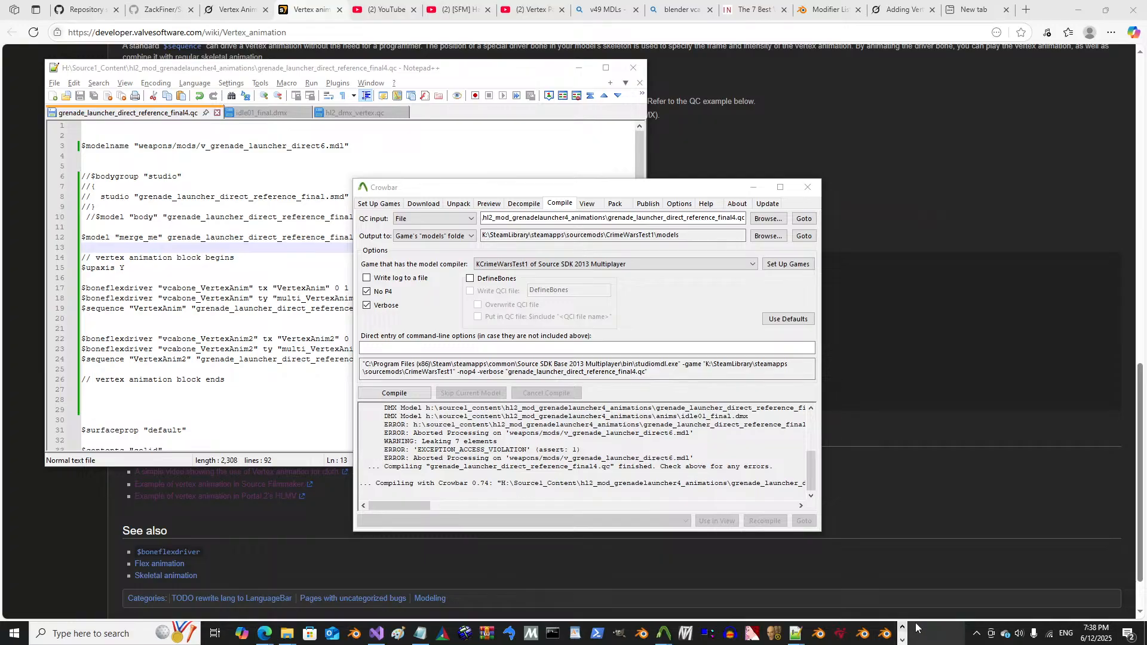
click(902, 638)
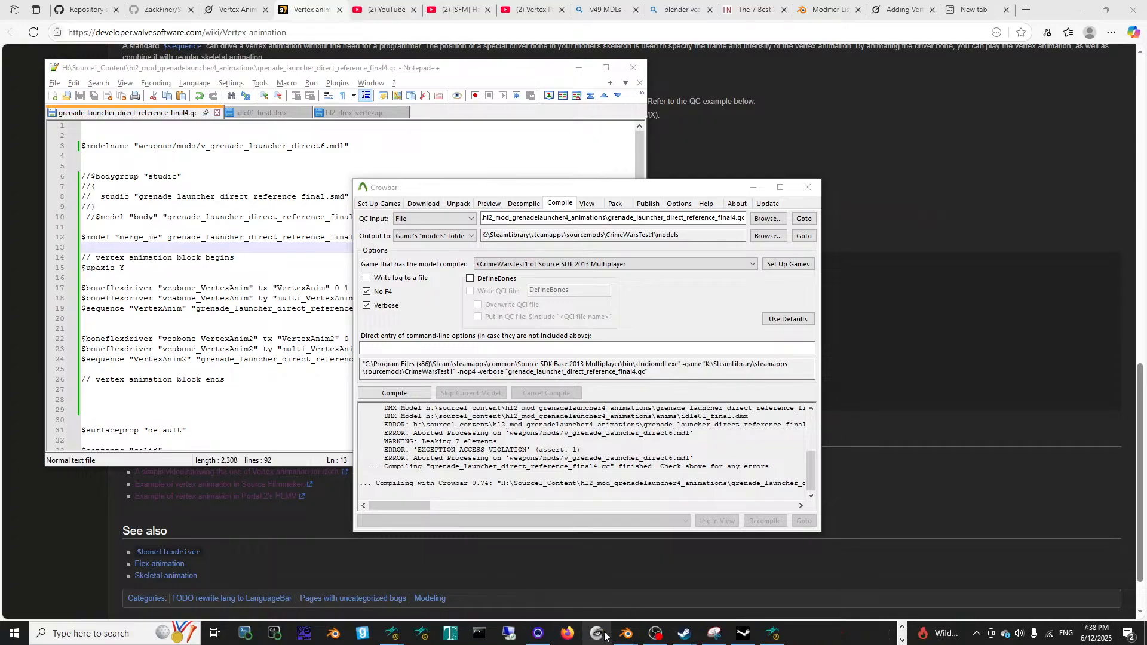
click(903, 629)
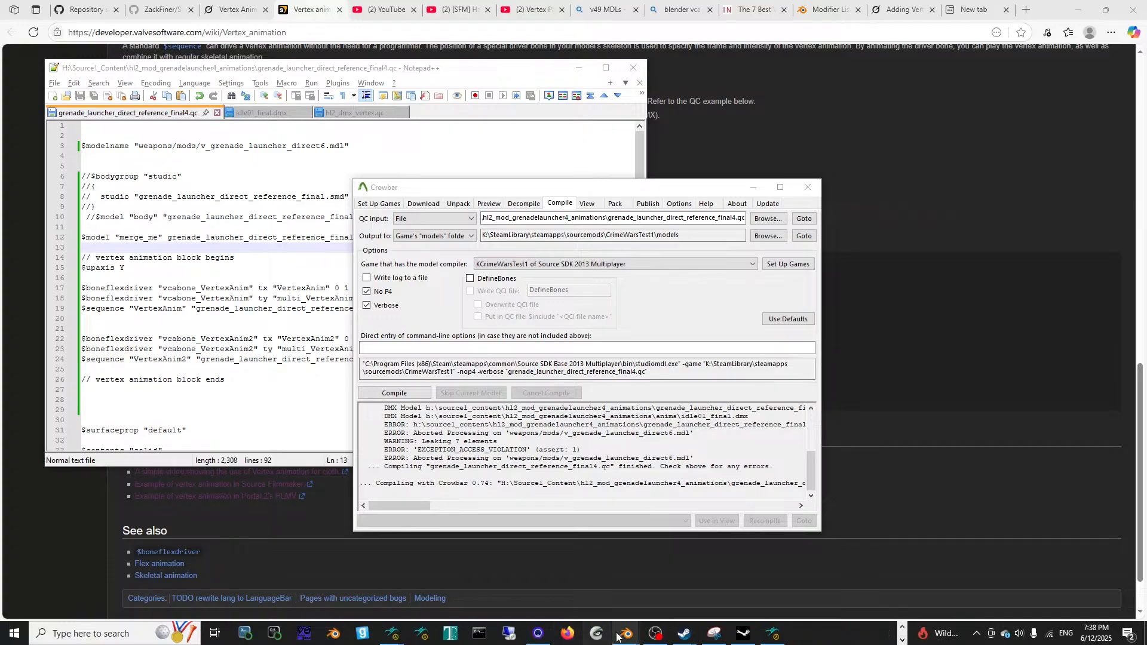
right_click(625, 633)
click(622, 571)
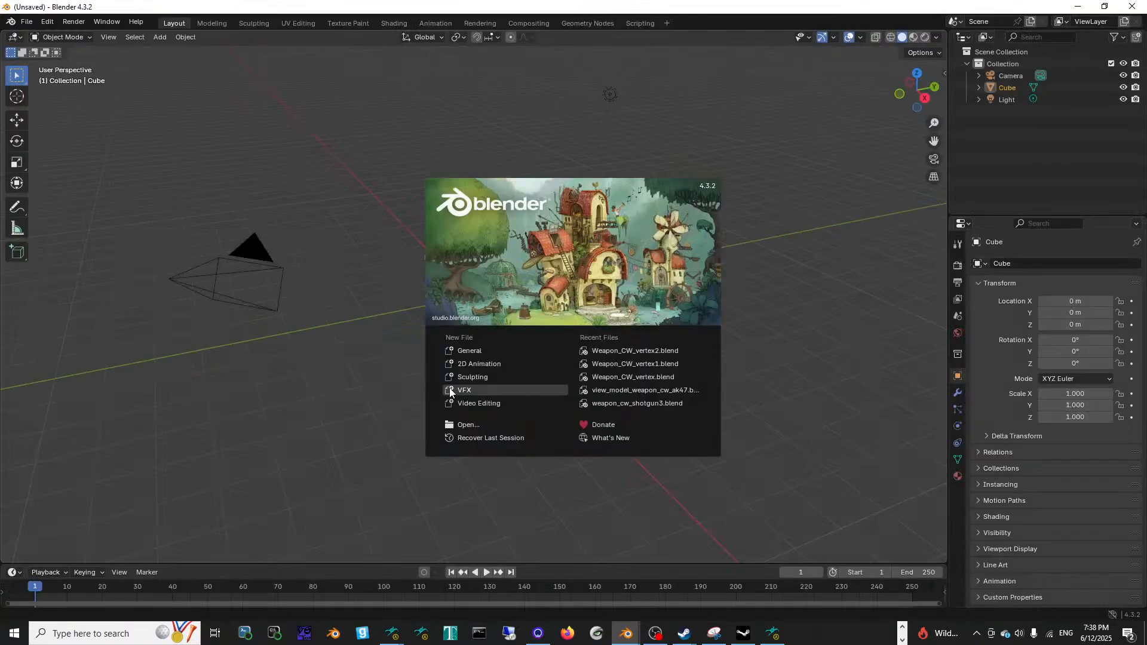
click(364, 361)
Step: Delete the default cube and add an armature at the scene origin
middle_drag(494, 306, 496, 303)
key(Delete)
key(shift+a)
mouse_move(478, 332)
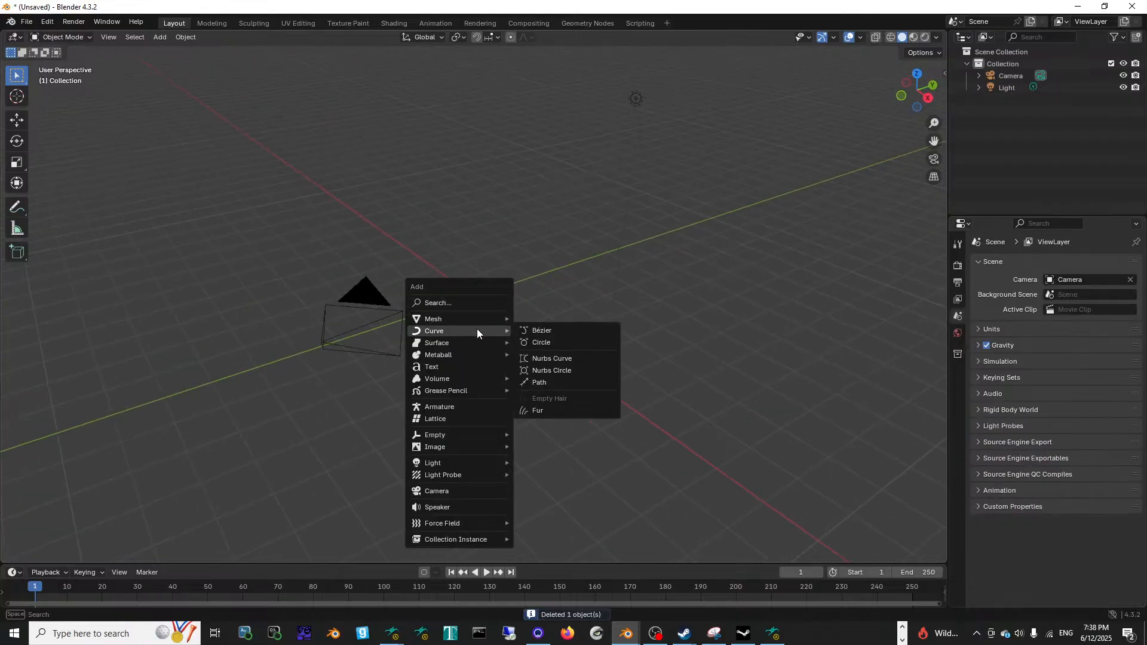
click(461, 406)
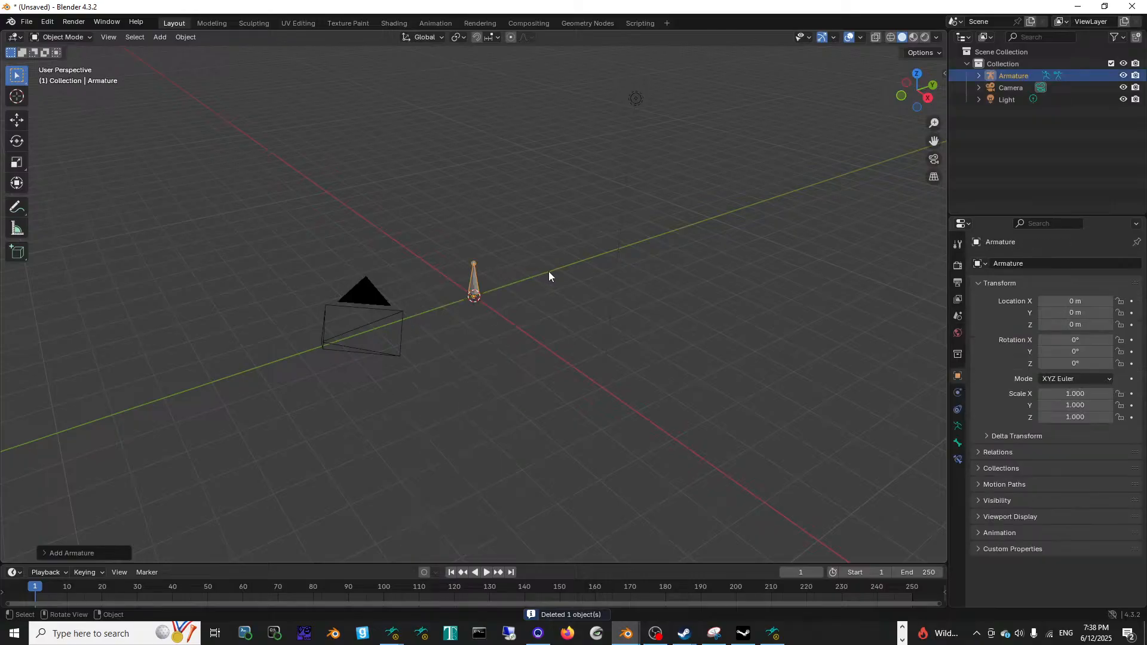
Step: Rename the new armature object to vertexAnimDriver, dropping the _anim.smd ending from the pasted file name
middle_drag(549, 272, 530, 273)
double_click(1013, 75)
key(ctrl+v)
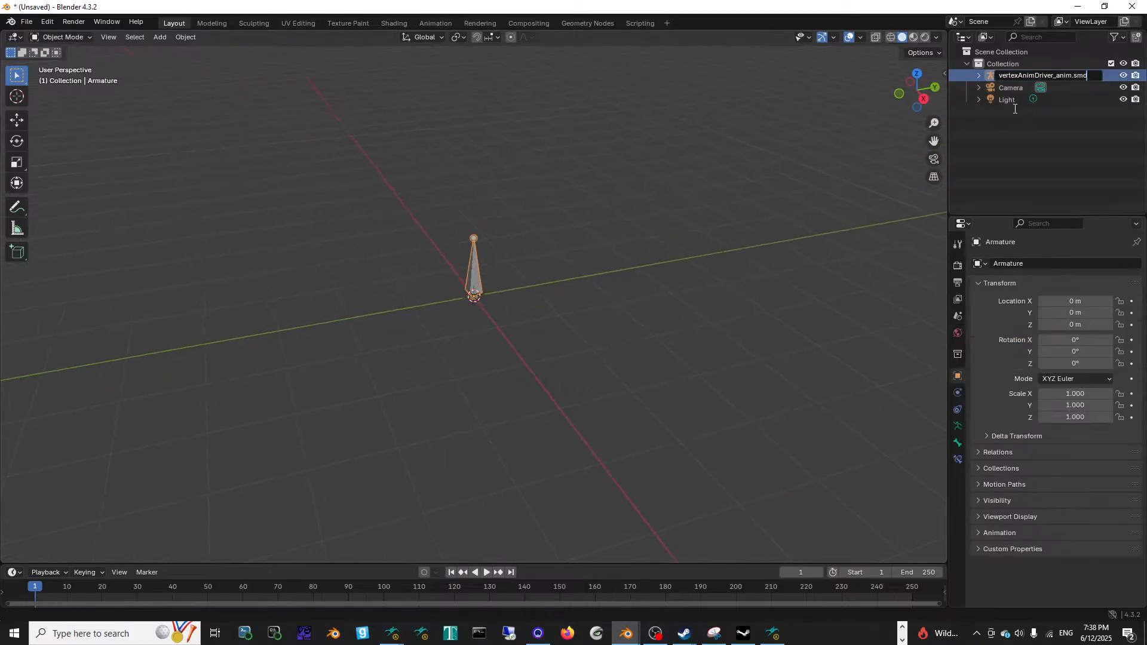
drag(1054, 75, 1095, 75)
key(BackSpace)
key(Return)
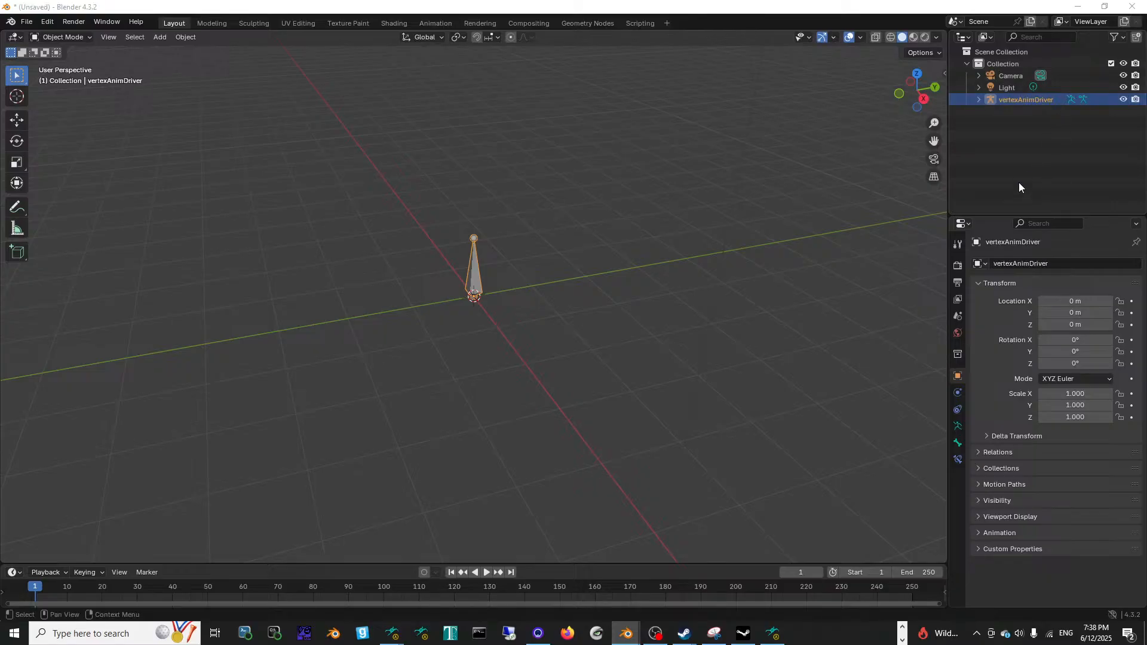
Step: Find the driver bone's $definebone line in the QC file in Notepad++ and copy the bone name vertexAnimDriver
key(super+Tab)
click(350, 359)
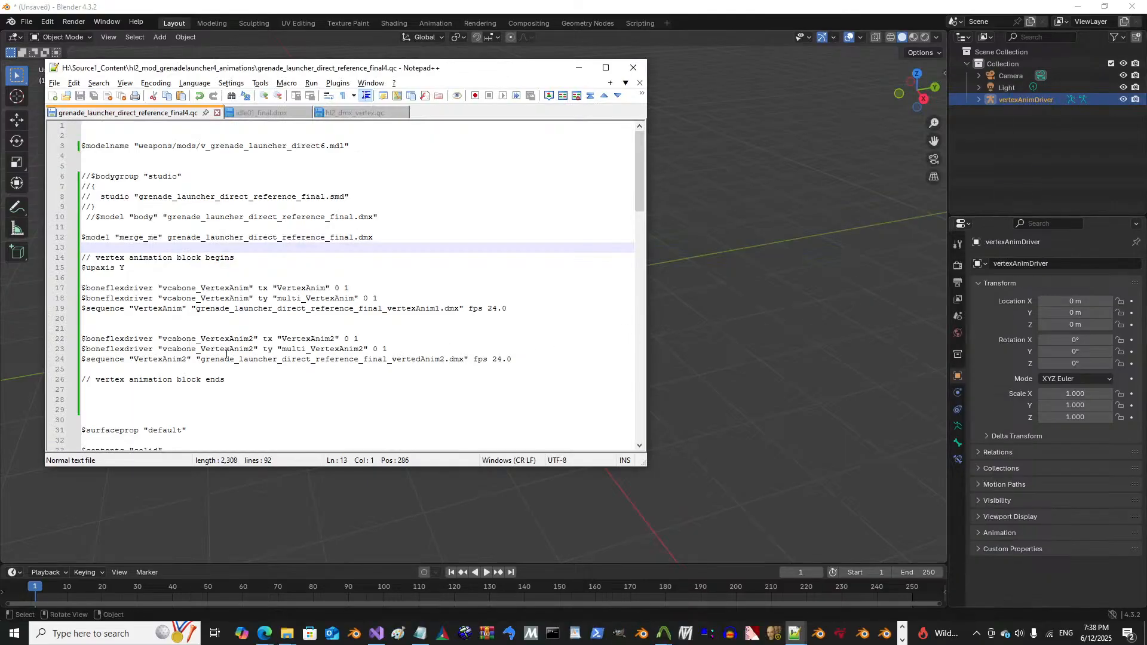
double_click(168, 308)
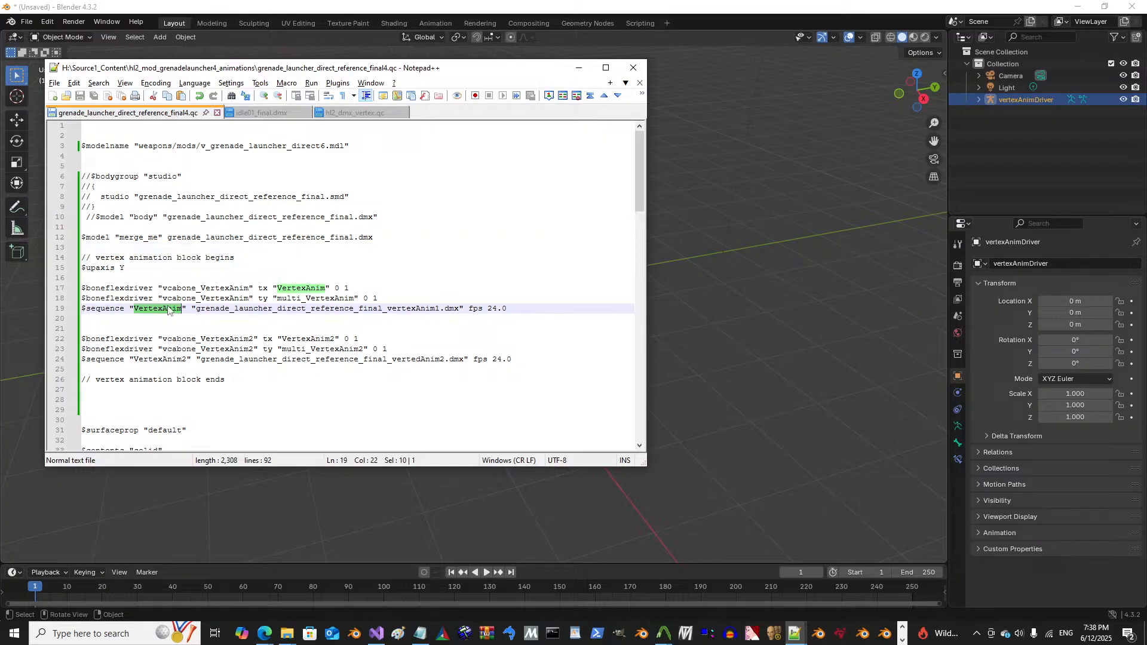
triple_click(190, 290)
double_click(179, 297)
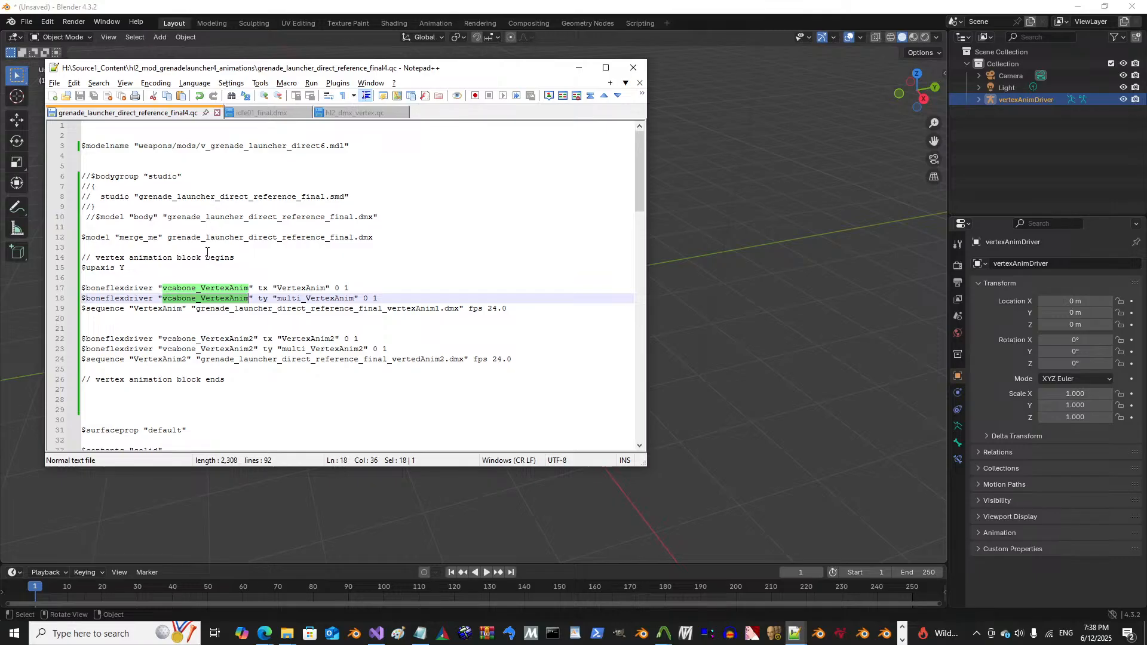
scroll(210, 272, down, 10)
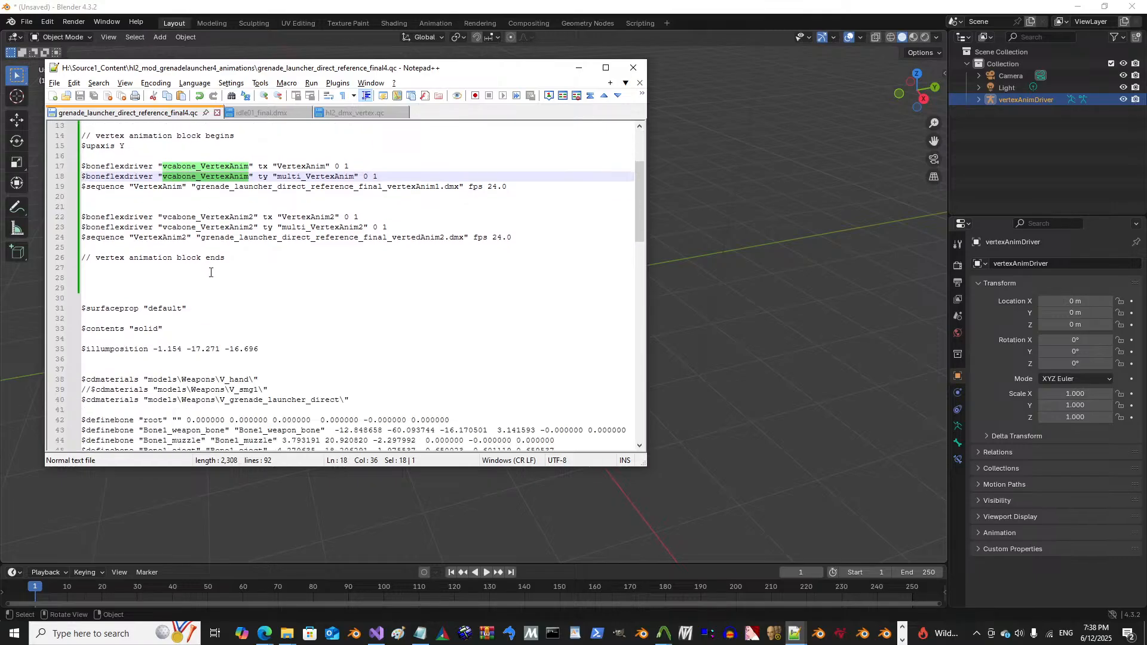
double_click(188, 290)
key(ctrl+c)
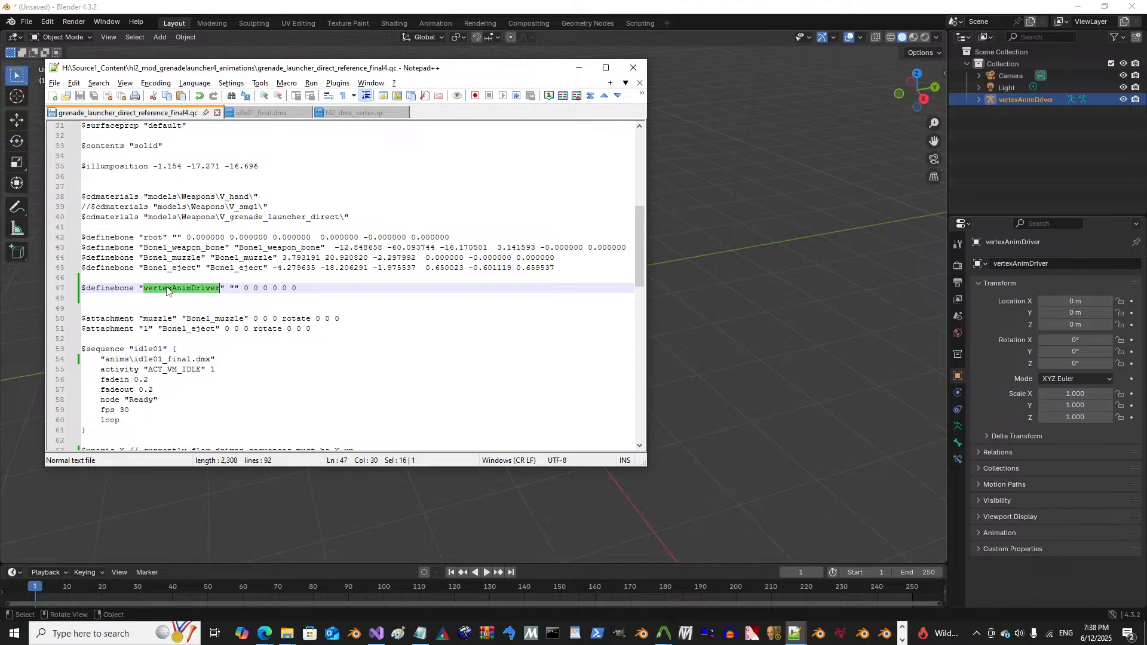
click(150, 316)
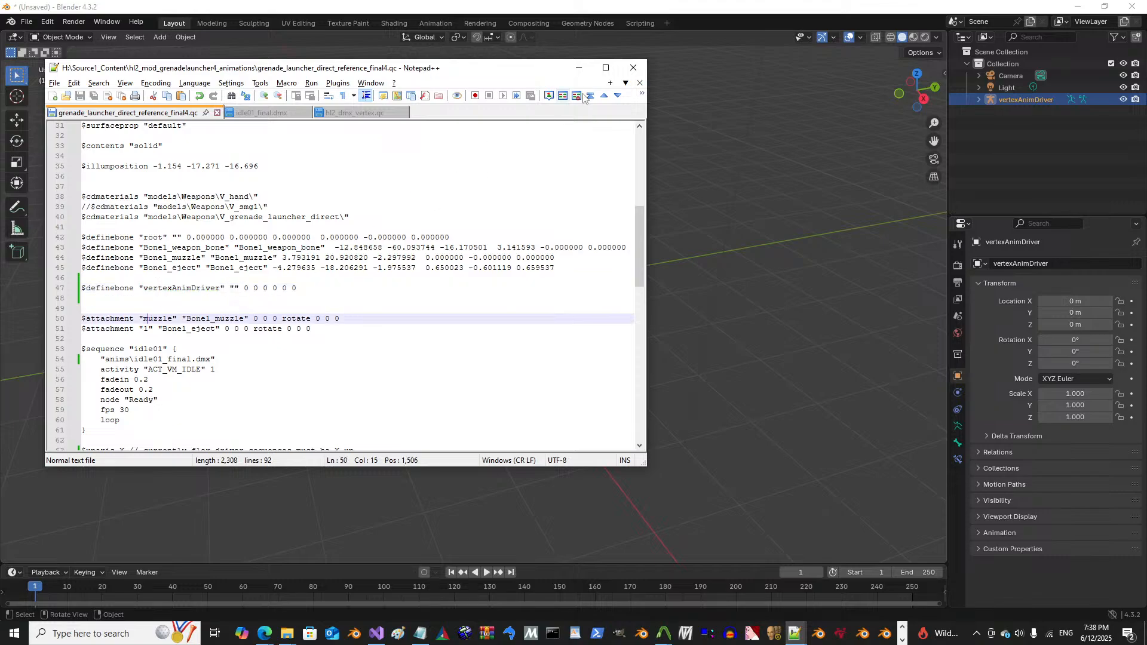
Step: Return to Blender and paste the copied bone name vertexAnimDriver as the armature object's name
click(579, 67)
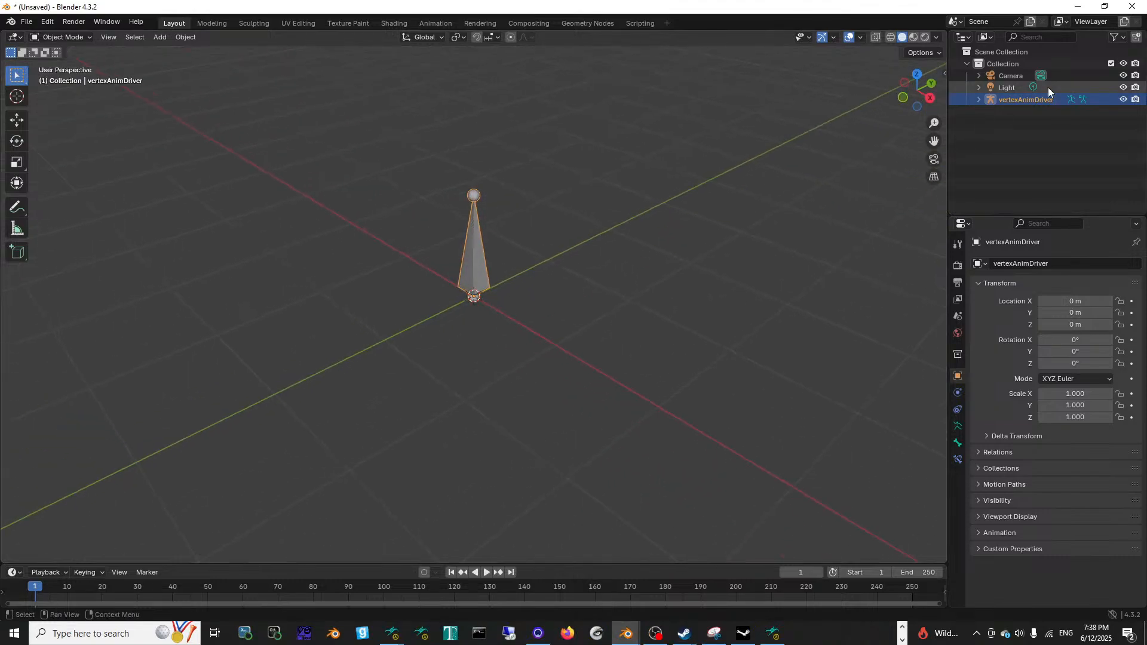
double_click(1029, 101)
key(ctrl+v)
click(1028, 168)
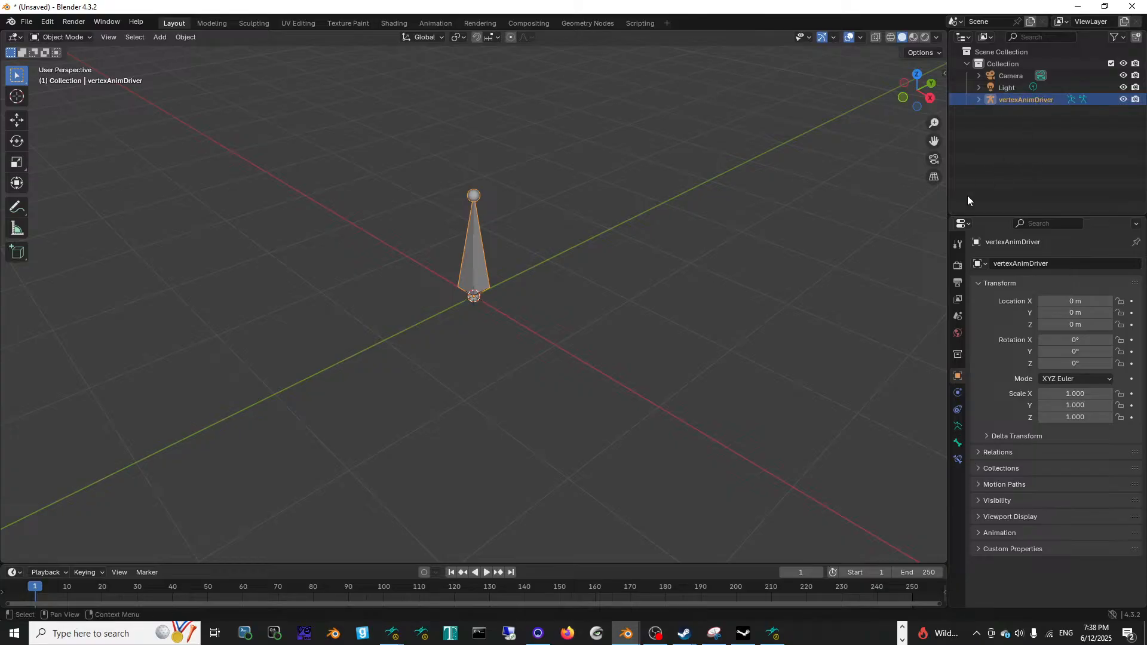
Step: Set the scene's Source Engine export format to SMD
click(958, 316)
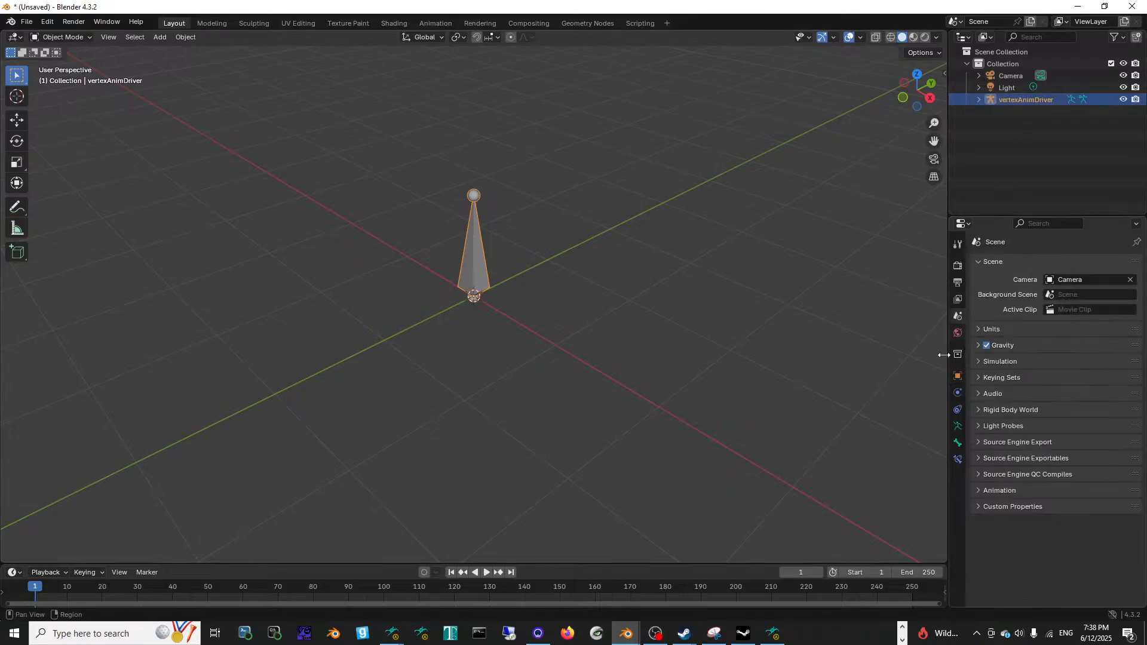
scroll(990, 449, down, 2)
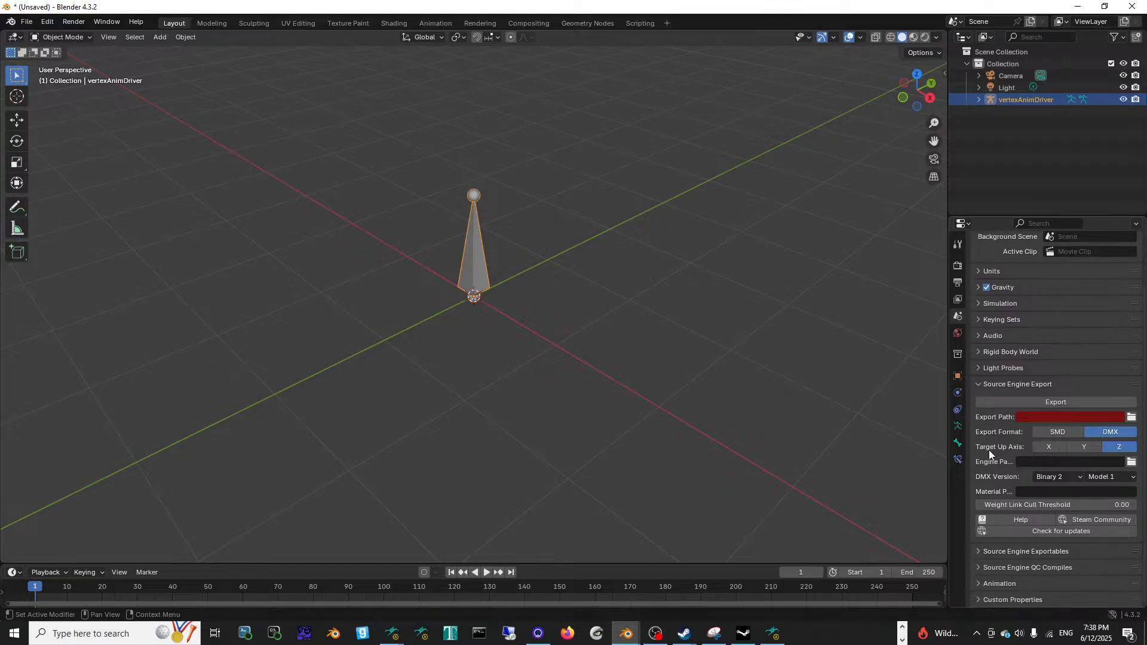
click(1070, 435)
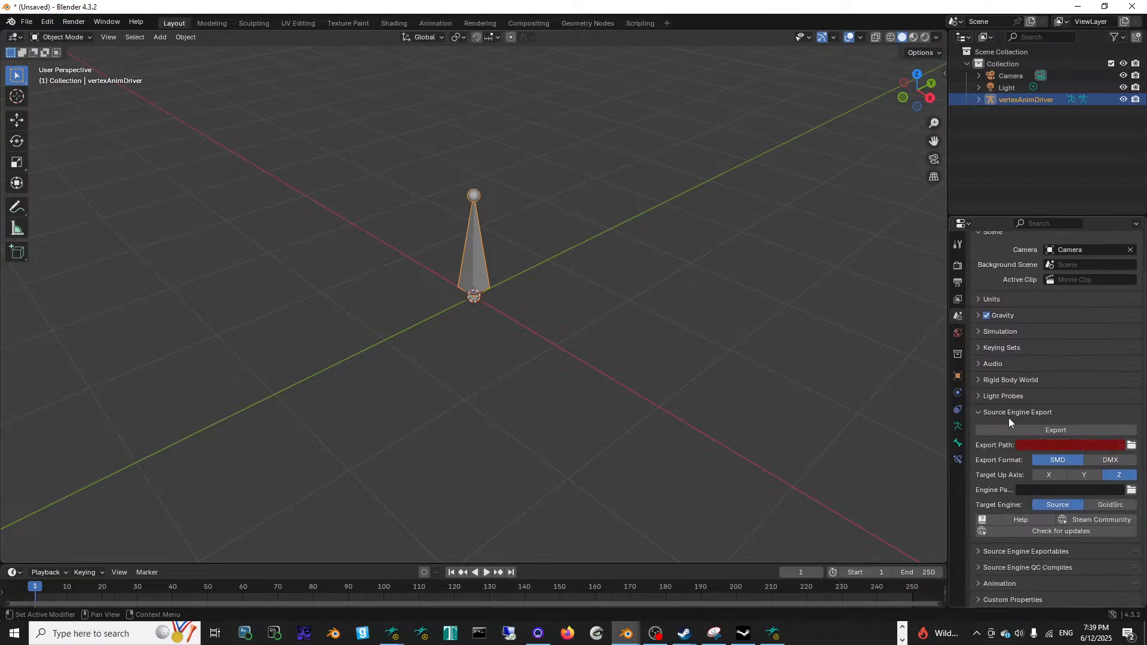
Step: Enlarge the timeline area to make room for animating the armature
middle_drag(731, 364, 581, 374)
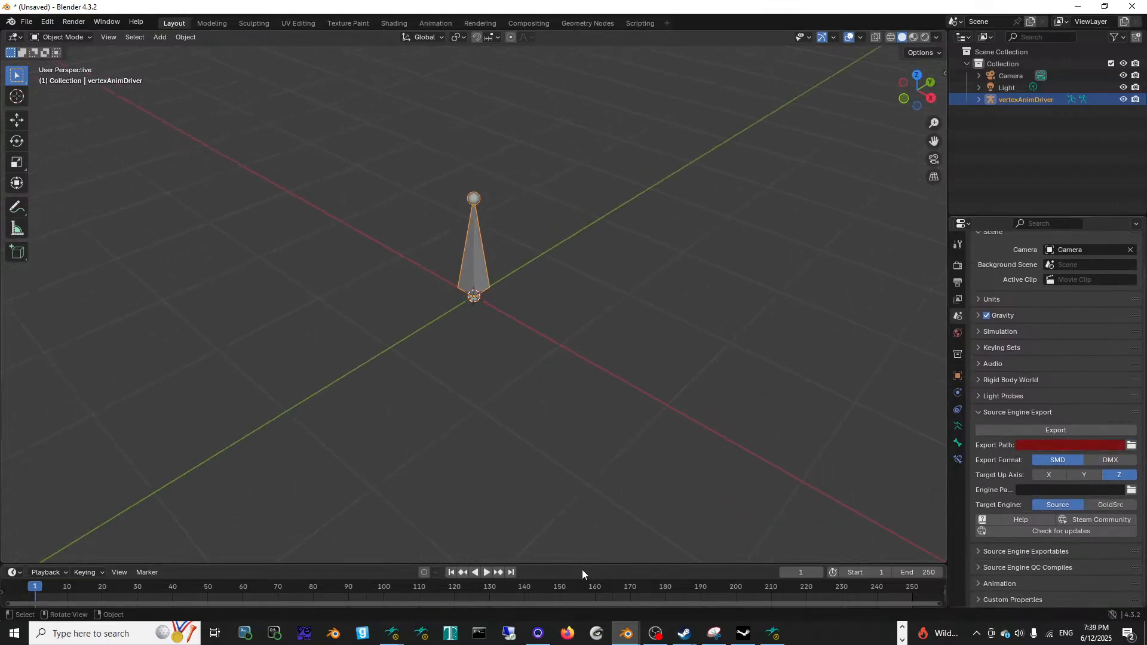
drag(582, 563, 529, 380)
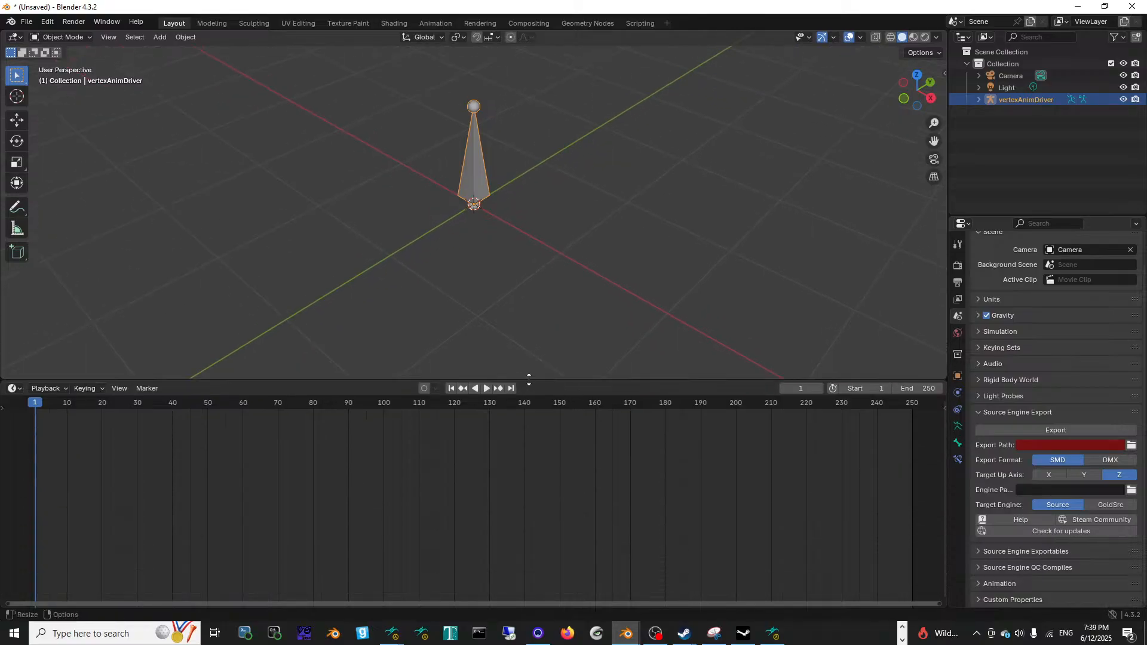
Step: Insert a Location, Rotation, Scale & Custom Properties keyframe for the vertexAnimDriver armature at frame 1
click(978, 100)
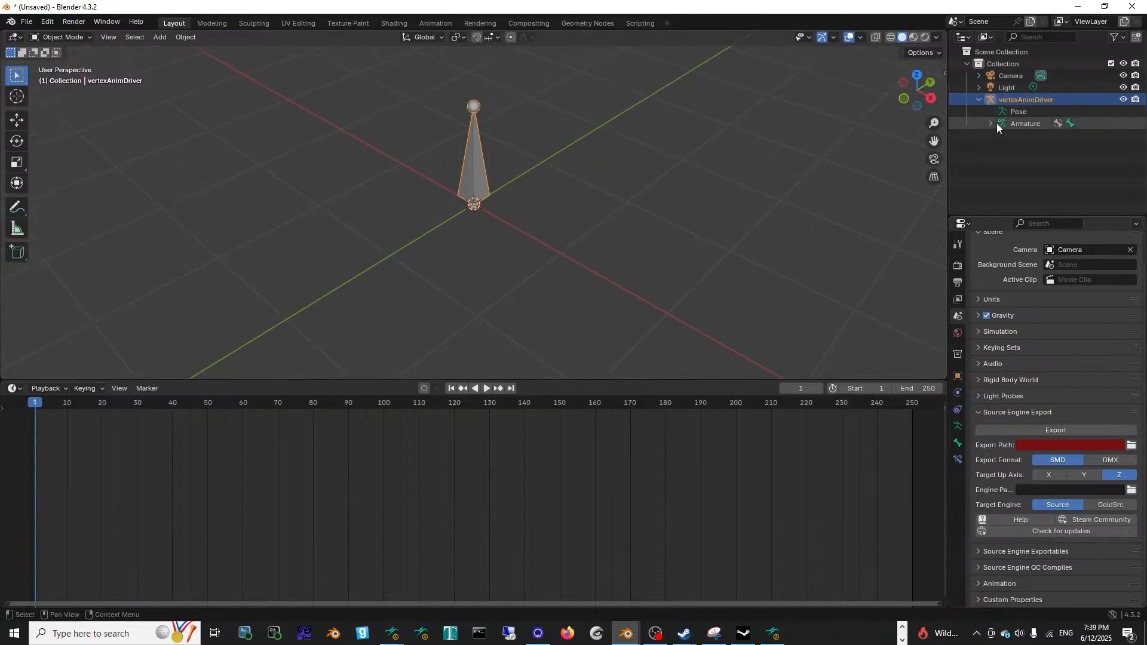
middle_drag(427, 199, 488, 187)
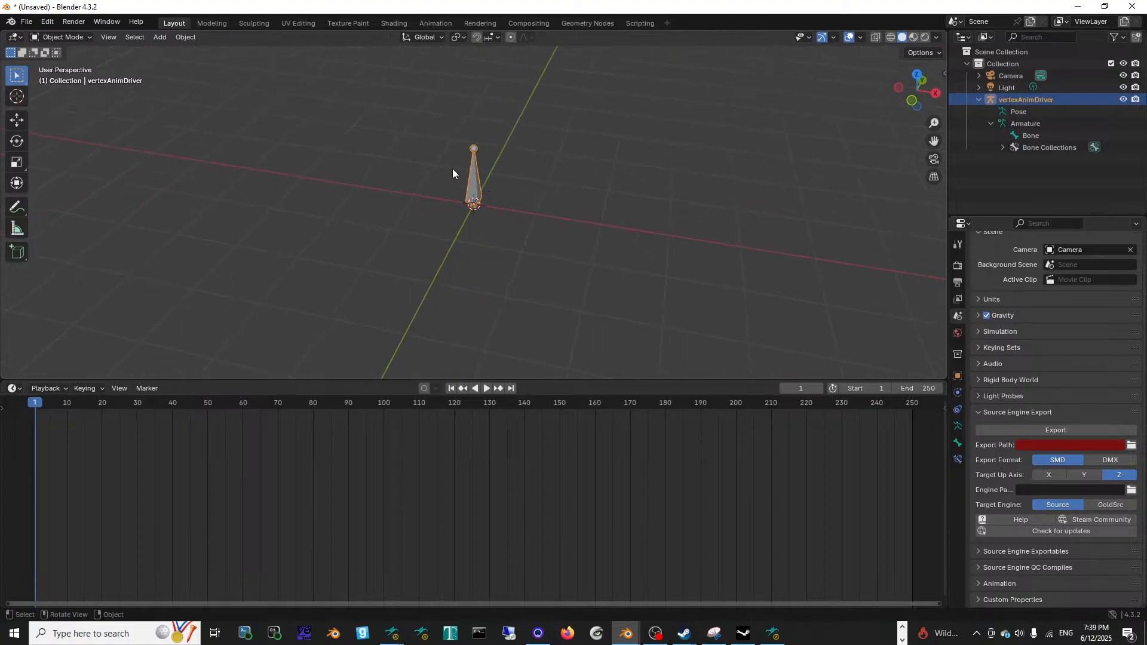
key(k)
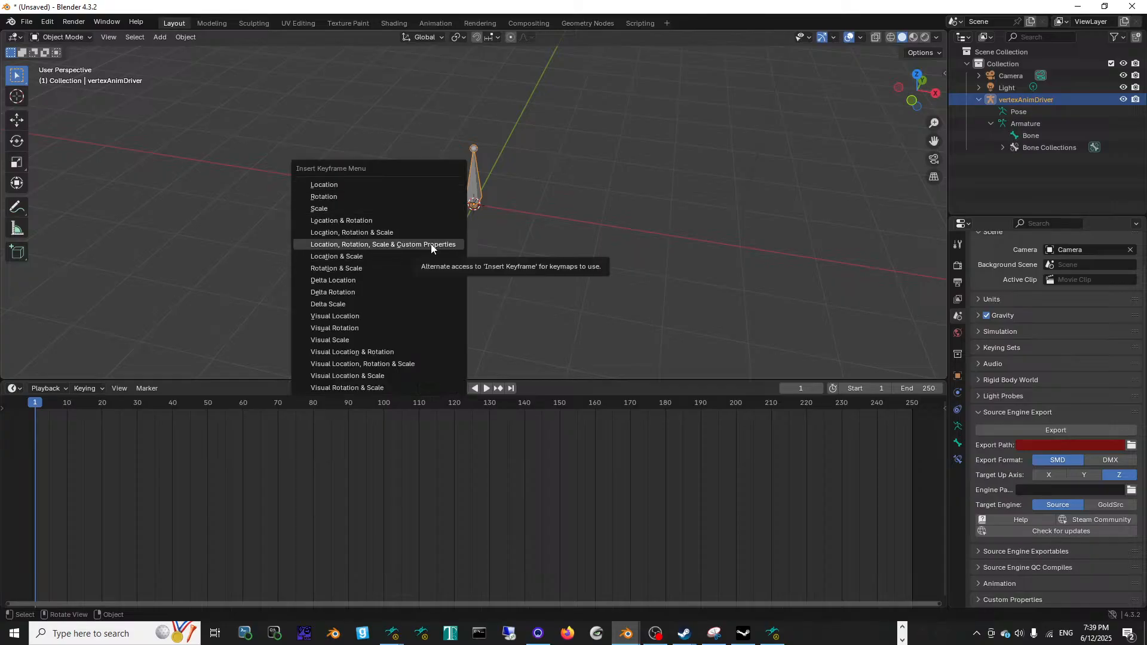
click(431, 245)
middle_drag(431, 244, 470, 222)
key(g)
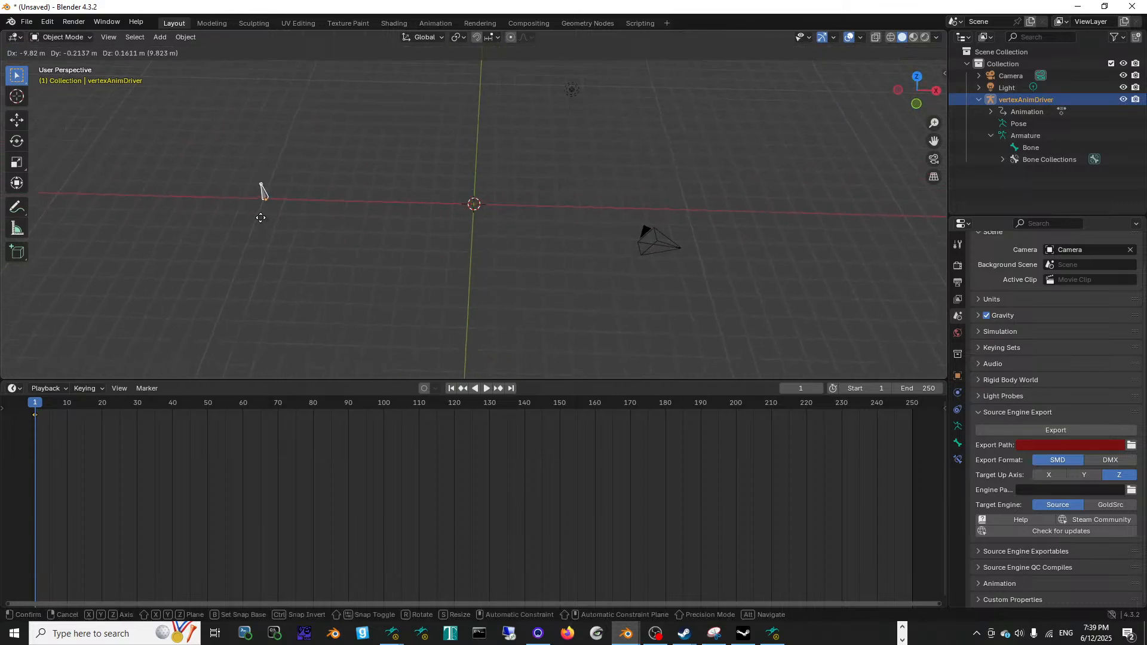
click(260, 217)
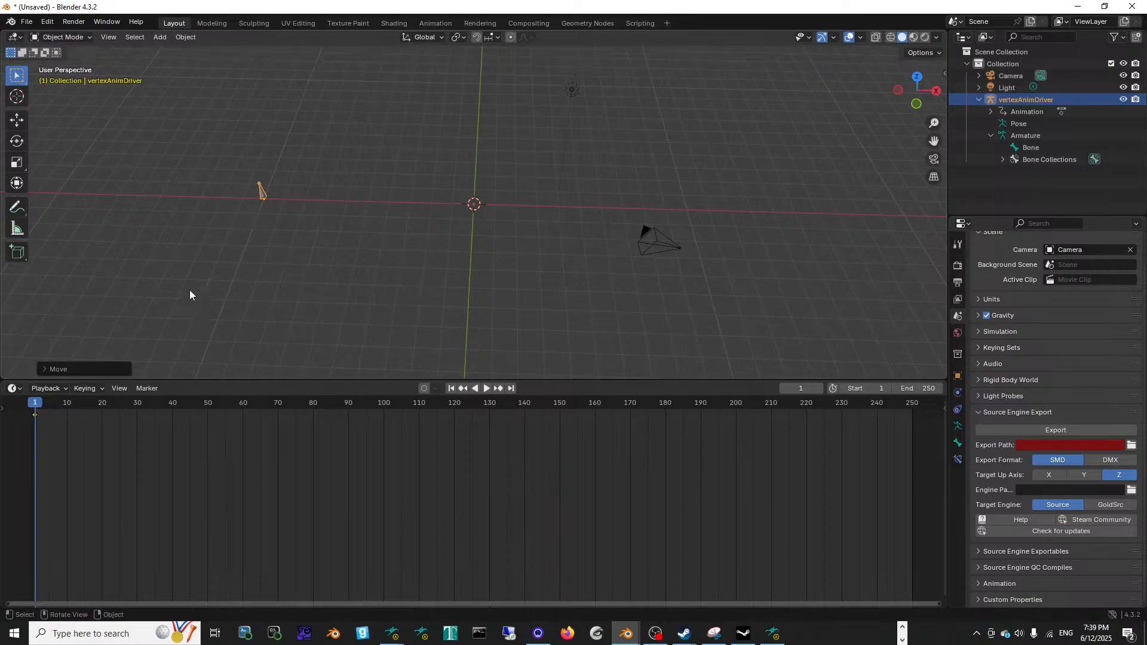
key(ctrl+z)
Step: At frame 60, move the vertexAnimDriver armature exactly 10 m along X, with 0 m on Y and Z
drag(35, 403, 242, 405)
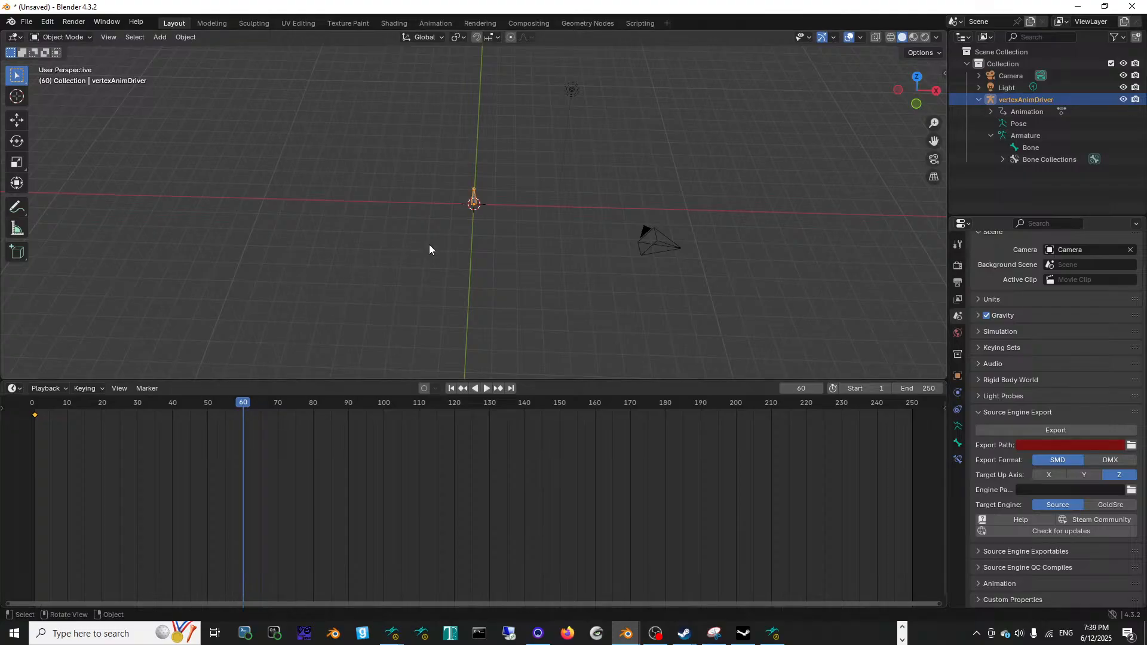
key(g)
click(217, 236)
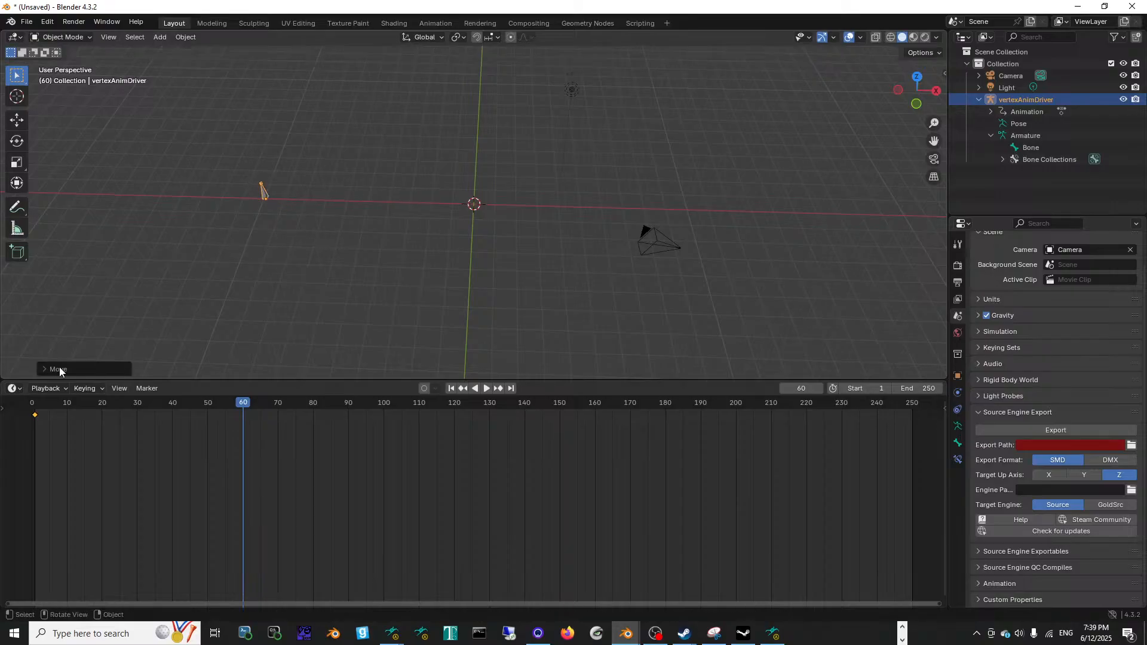
click(60, 370)
click(150, 327)
text(0)
key(Return)
click(149, 314)
text(0)
key(Return)
click(145, 303)
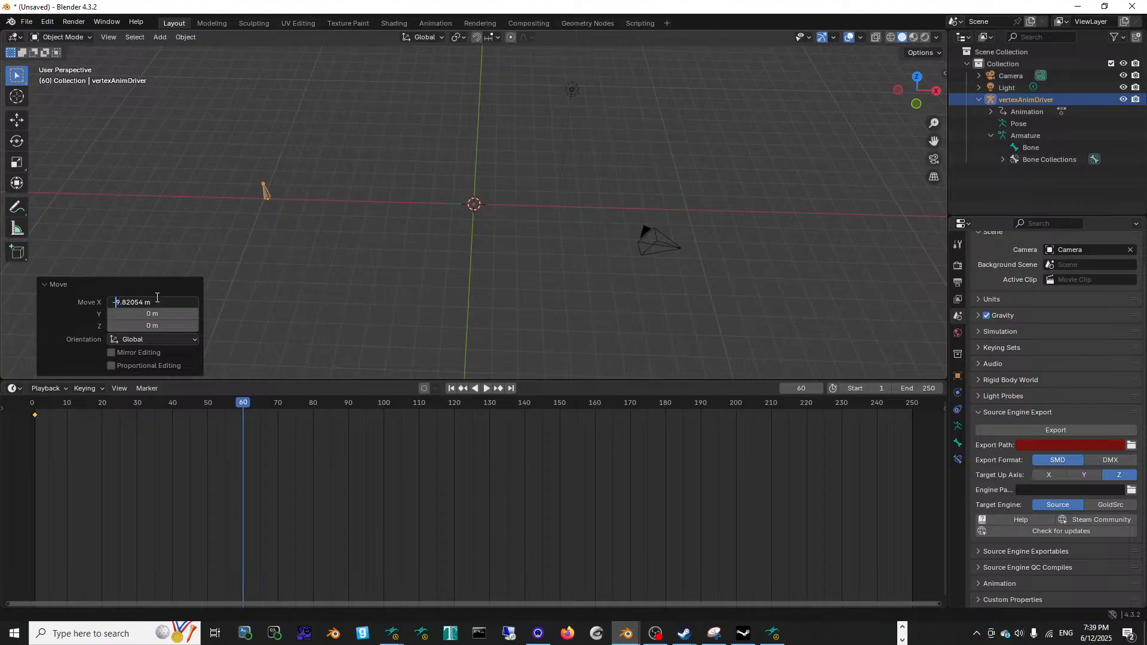
text(10)
key(Return)
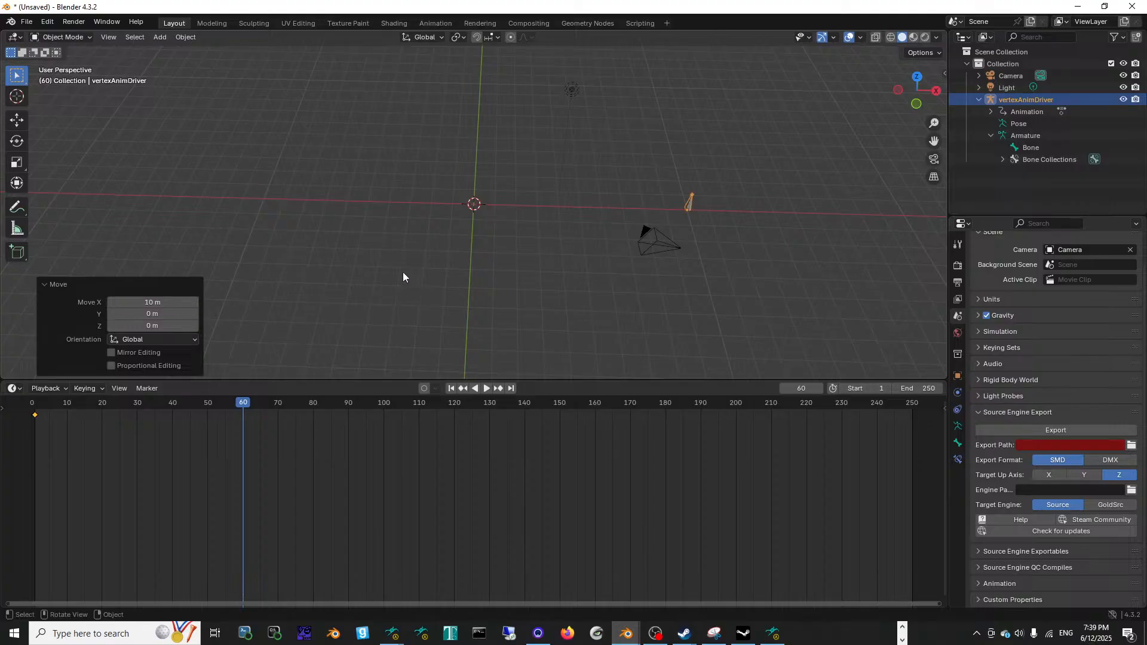
Step: Reselect the moved armature and insert a Location, Rotation, Scale & Custom Properties keyframe at frame 60
click(417, 297)
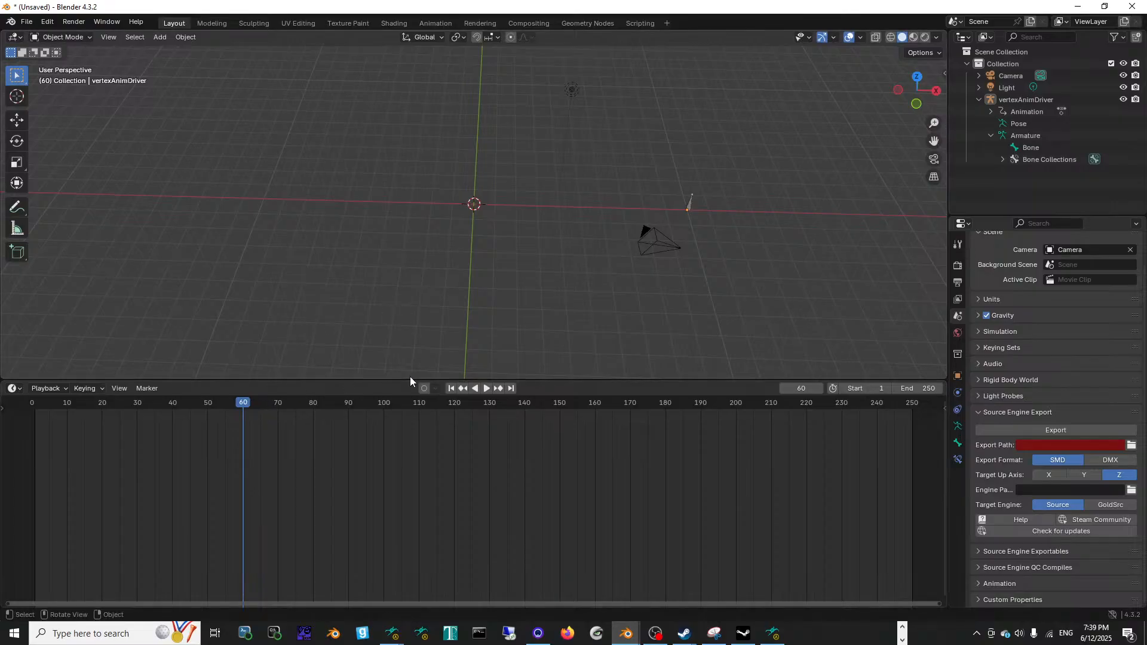
click(688, 205)
key(i)
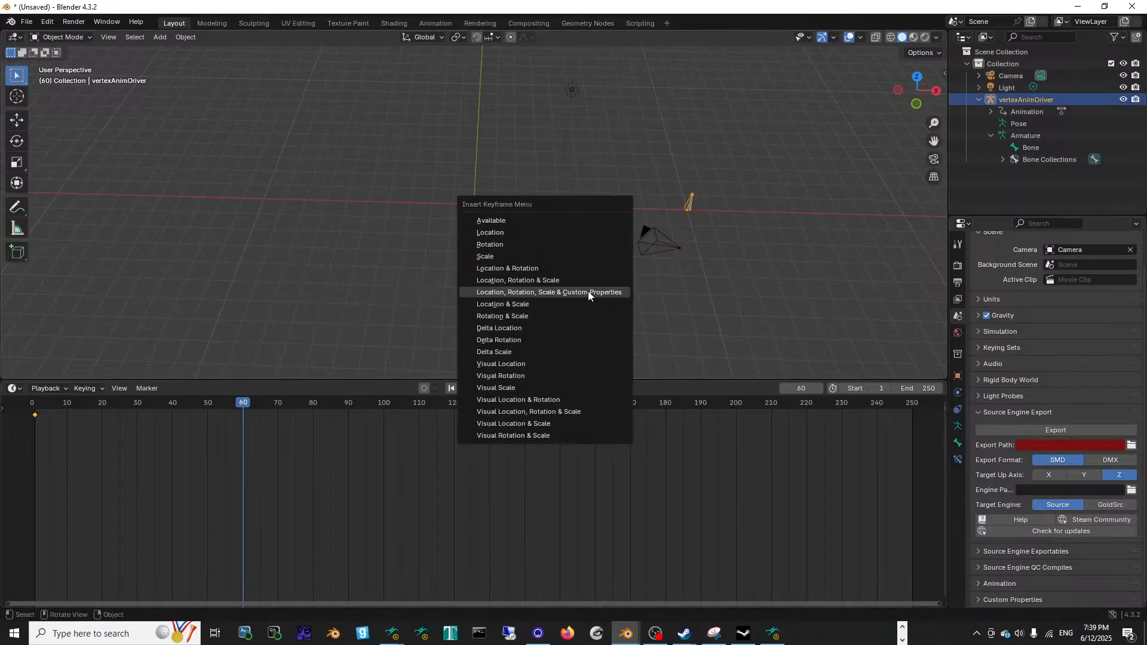
click(536, 295)
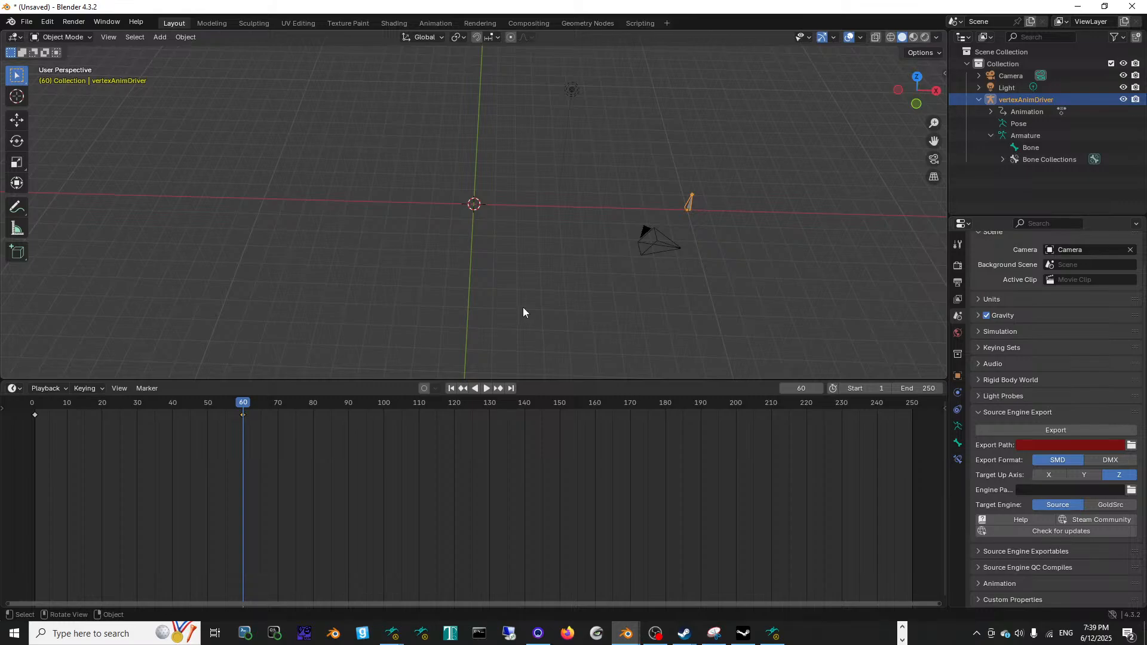
mouse_move(238, 400)
mouse_down()
mouse_move(36, 400)
mouse_move(244, 407)
mouse_up()
Step: Set the Source Engine export path to the QC file's folder, H:\Source1_Content\hl2_mod_grenadelauncher4_animations
click(1056, 445)
key(alt+Tab)
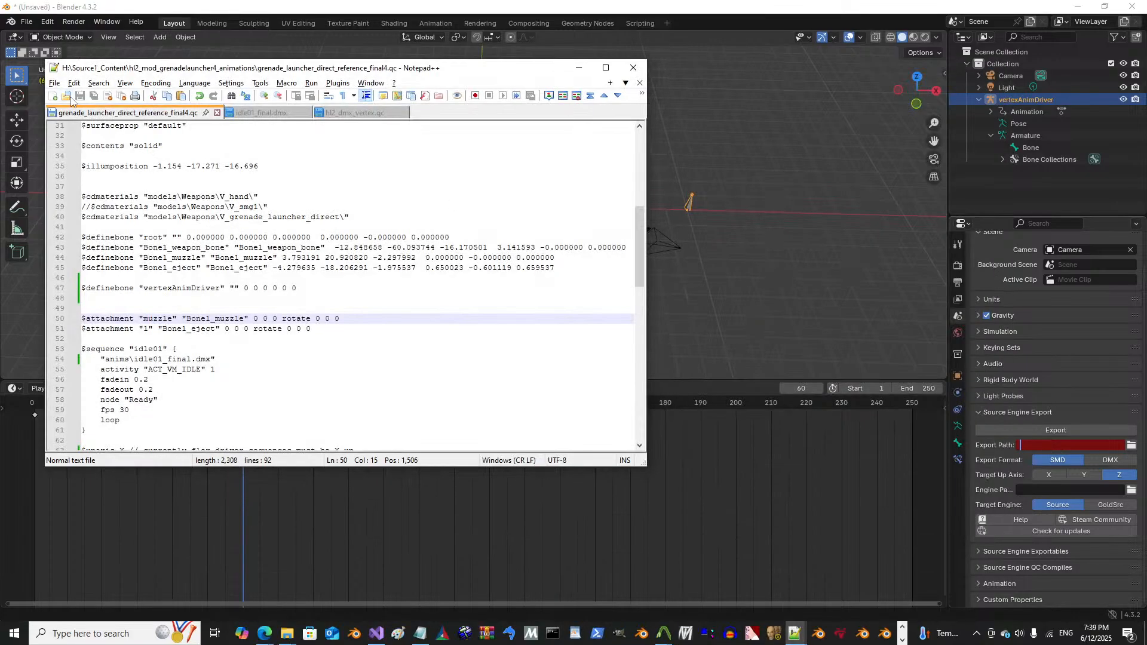
key(ctrl+o)
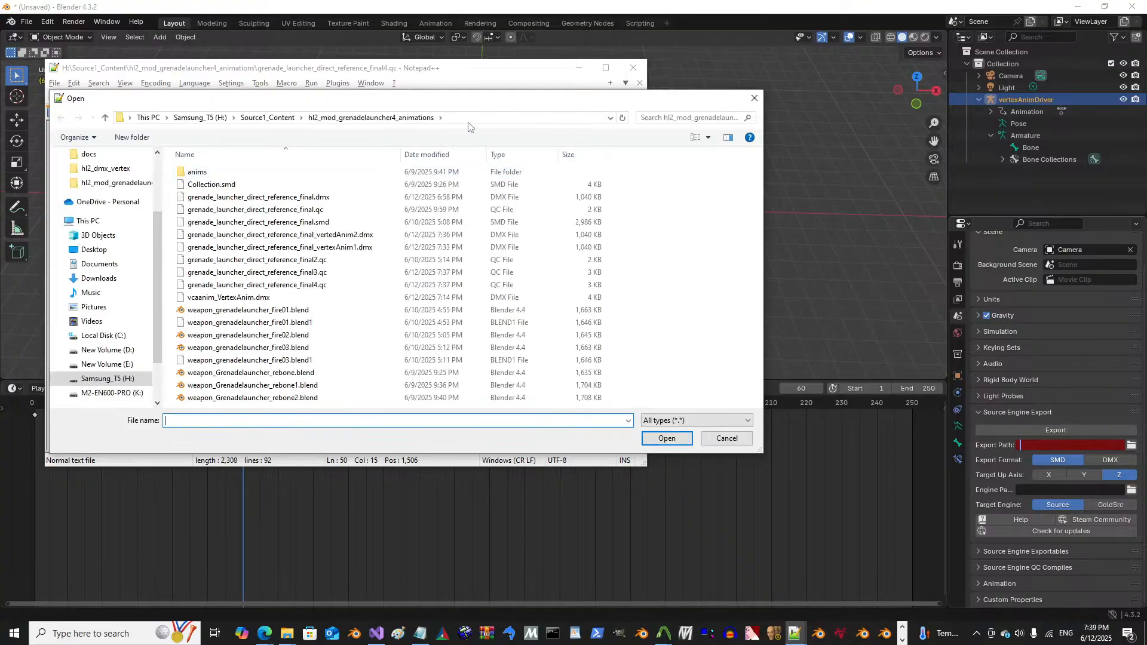
click(727, 438)
key(alt+Tab)
text(H:\Source1_Content\hl2_mod_grenadelauncher4_animations)
key(Return)
Step: Export only the armature action as vertexAnimDriverAction.smd and minimize Blender
click(1051, 430)
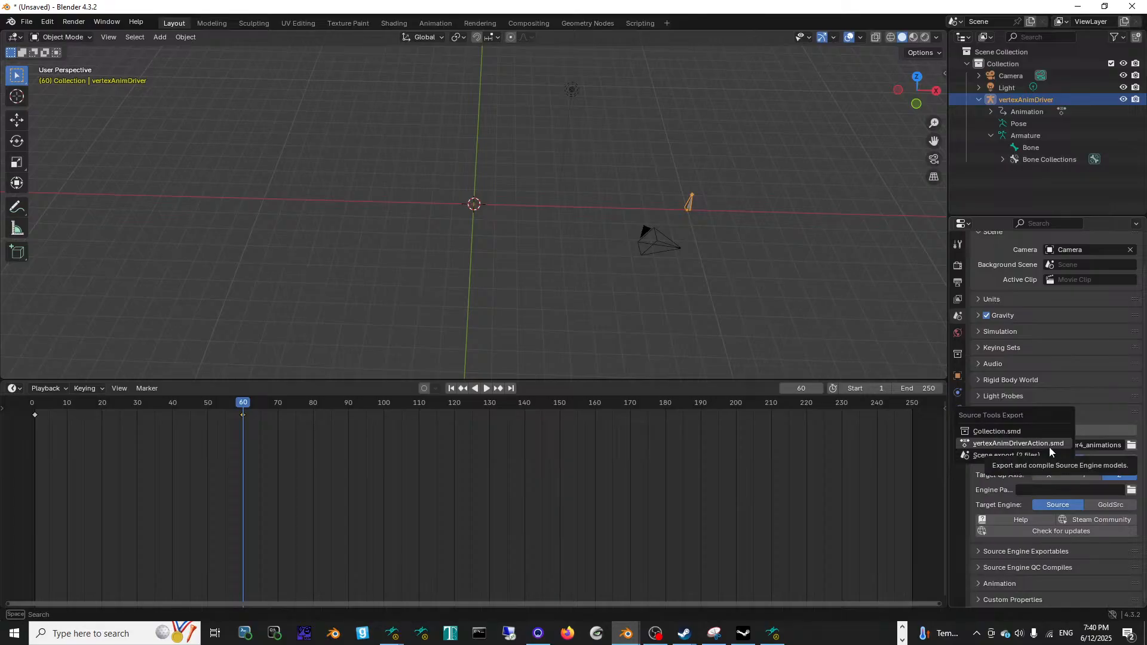
click(1032, 448)
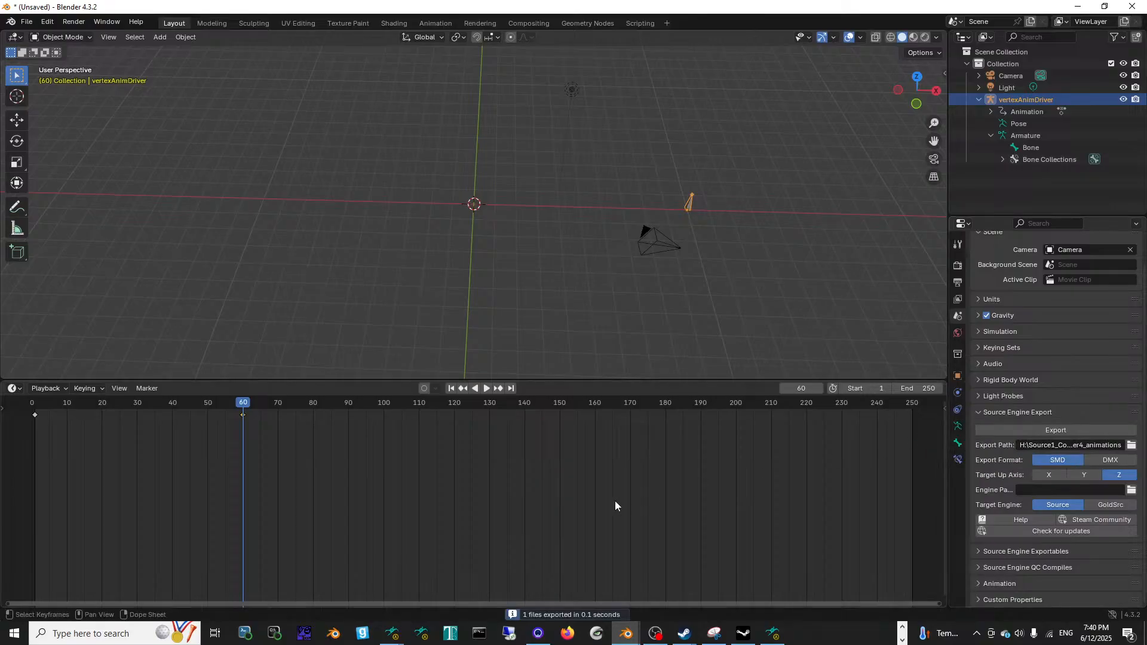
click(1075, 6)
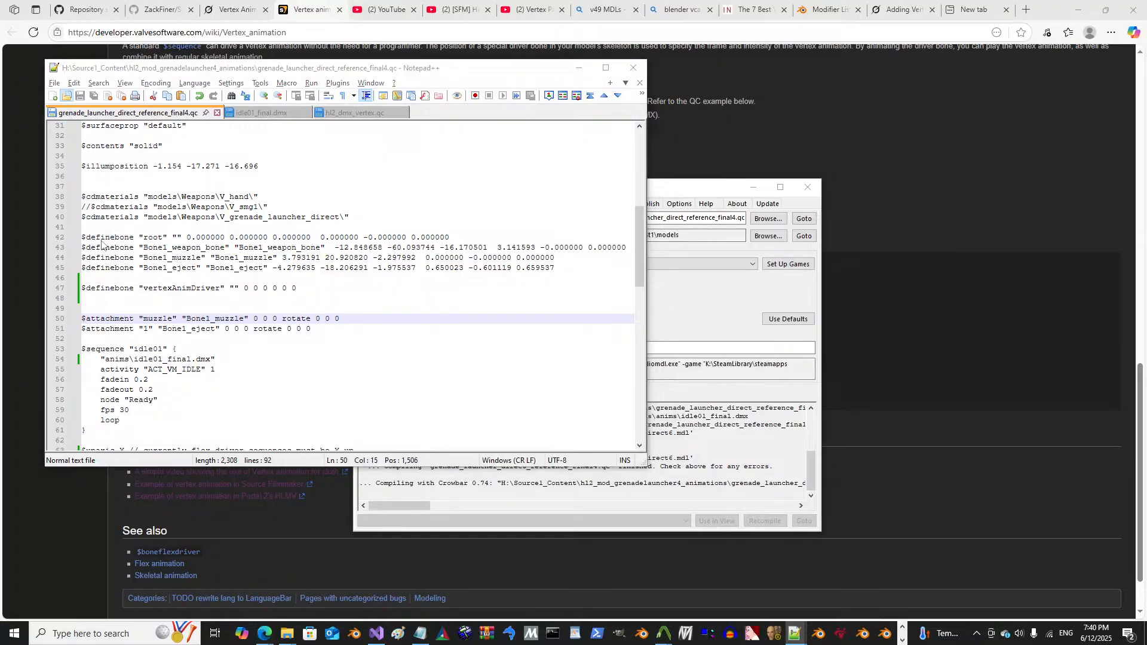
Step: From Notepad++'s file browser, move vertexAnimDriverAction.smd out of the anims folder into the parent hl2_mod_grenadelauncher4_animations folder
key(ctrl+o)
double_click(207, 174)
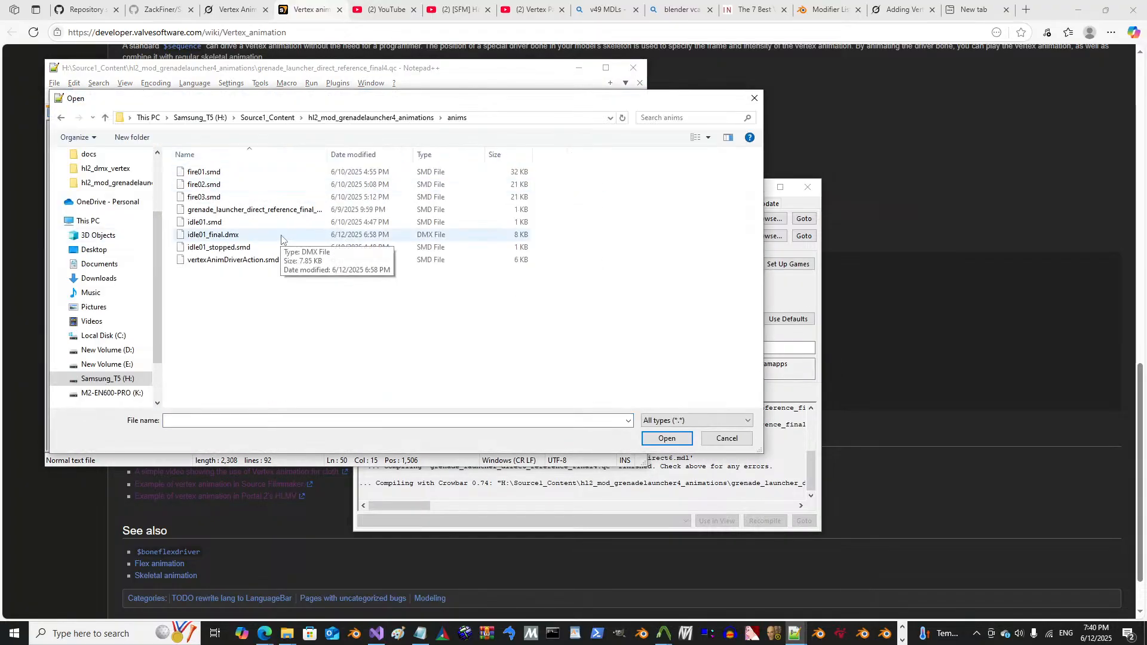
click(290, 260)
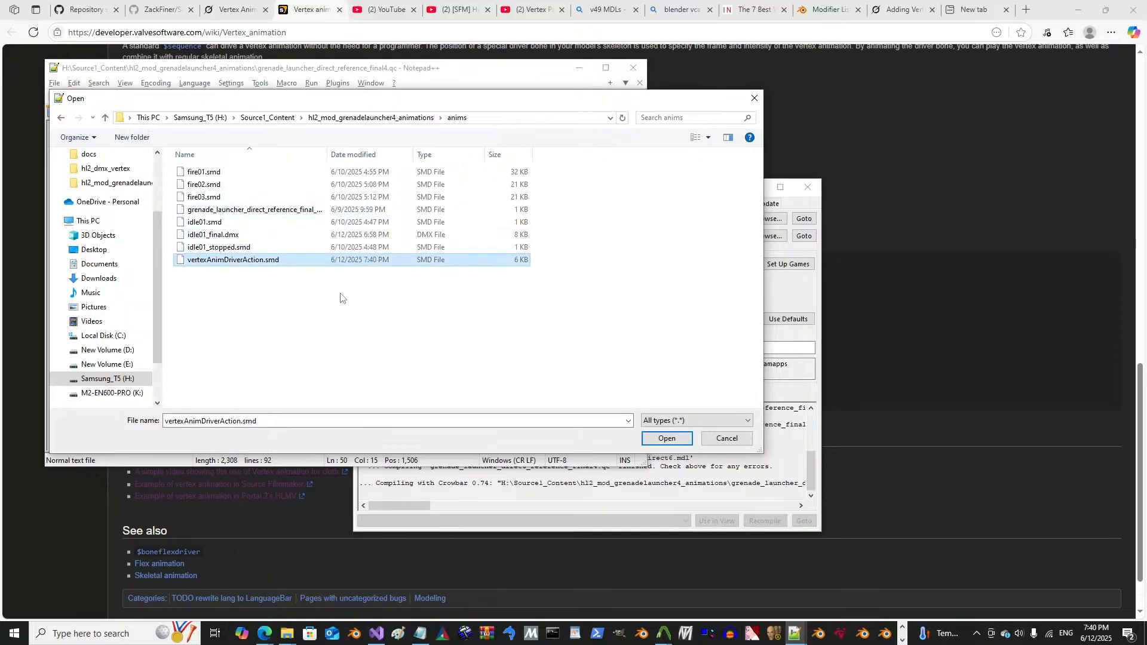
click(392, 118)
key(Return)
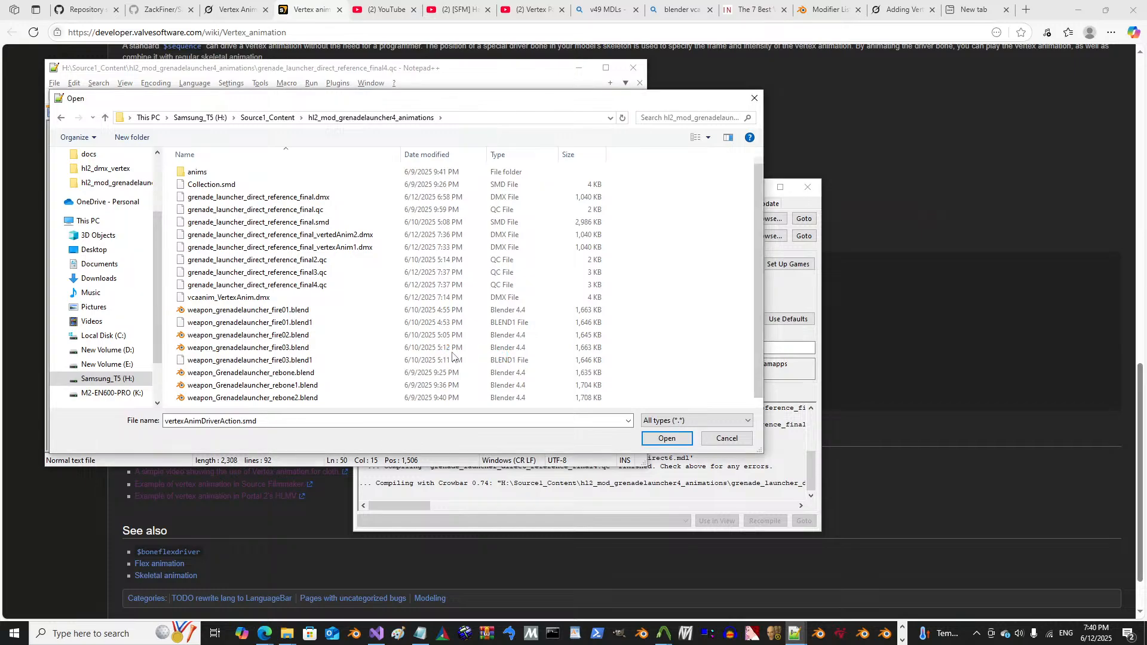
Step: Copy the moved SMD's base name and paste it as the animation file name in the QC's "idle" sequence, giving vertexAnimDriverAction.smd
key(F2)
key(ctrl+c)
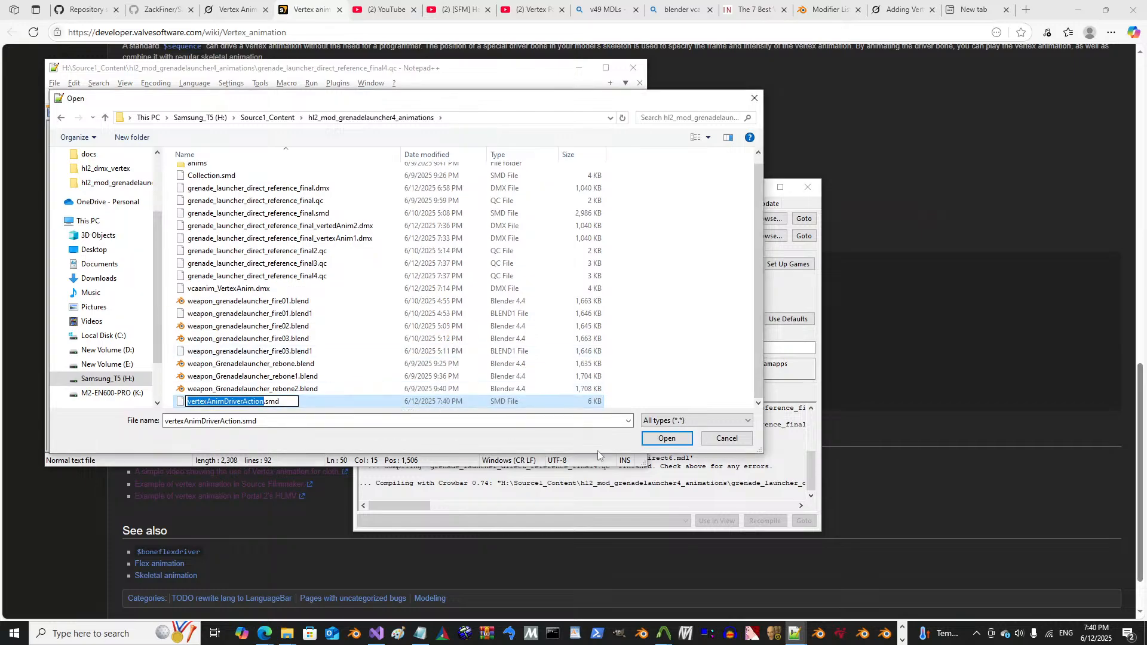
click(728, 438)
click(382, 323)
scroll(377, 323, down, 4)
double_click(178, 353)
key(ctrl+v)
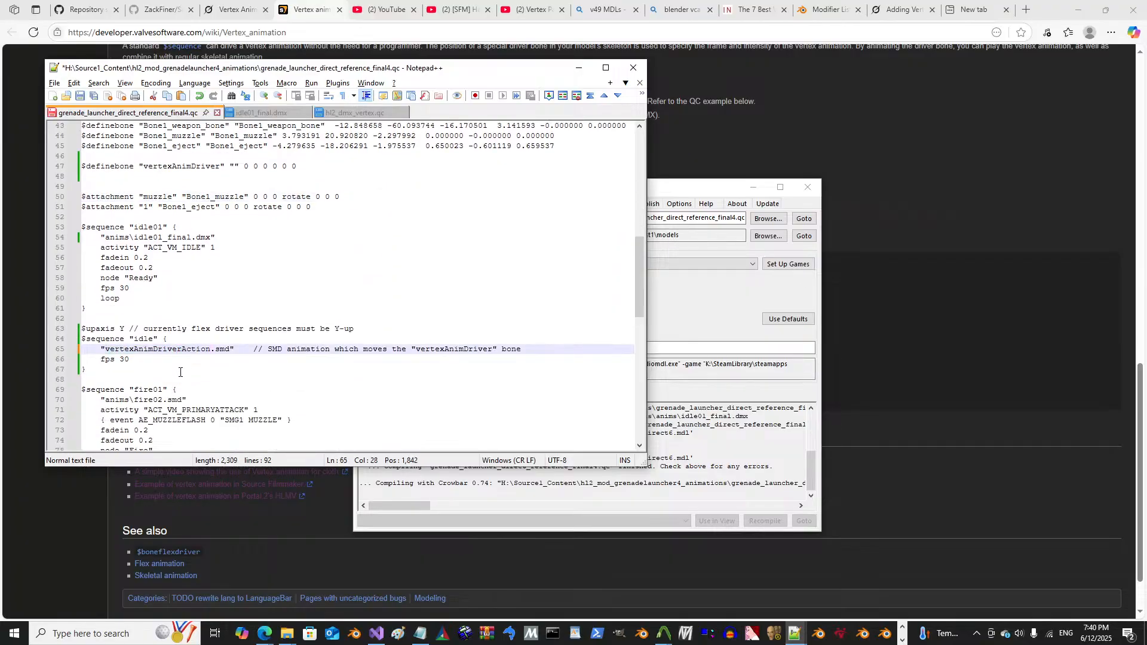
Step: Save grenade_launcher_direct_reference_final4.qc and compile it in Crowbar
click(180, 373)
click(185, 358)
key(ctrl+s)
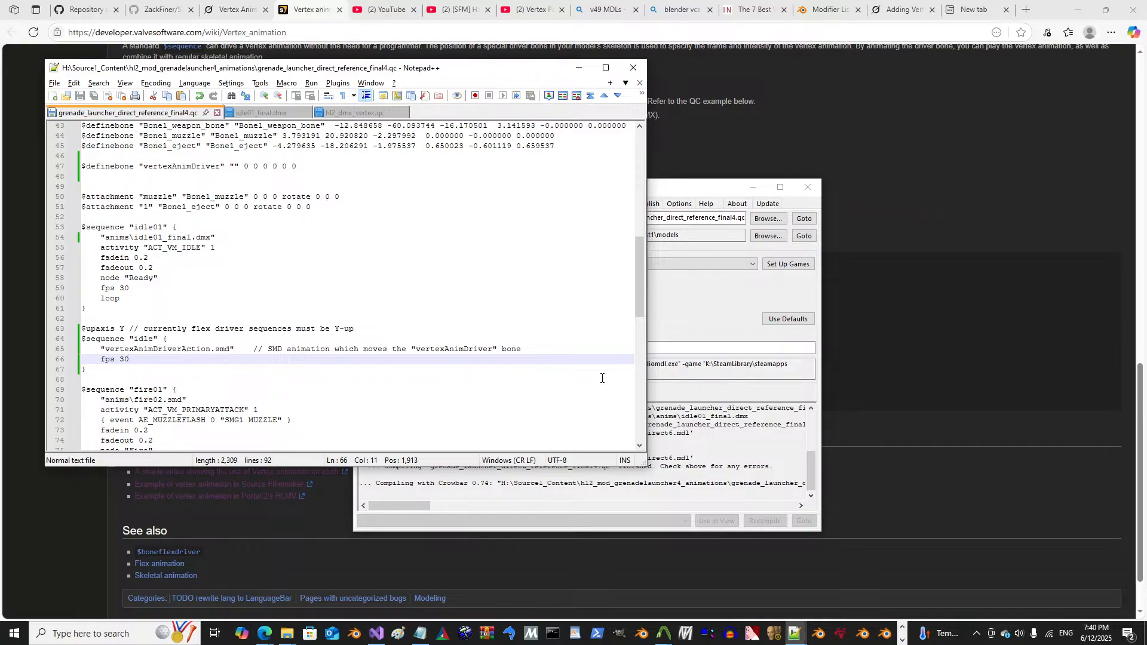
click(681, 325)
click(428, 393)
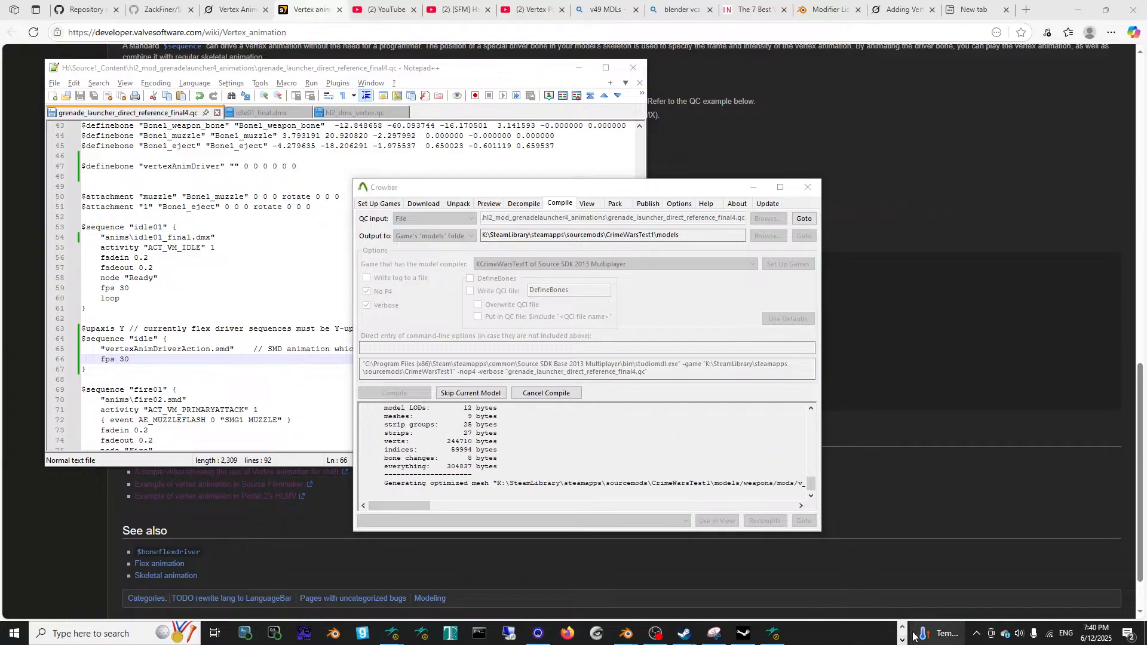
Step: Switch to the model viewer and browse its Steam model loading dialog to the models\weapons\mods folder
mouse_move(921, 637)
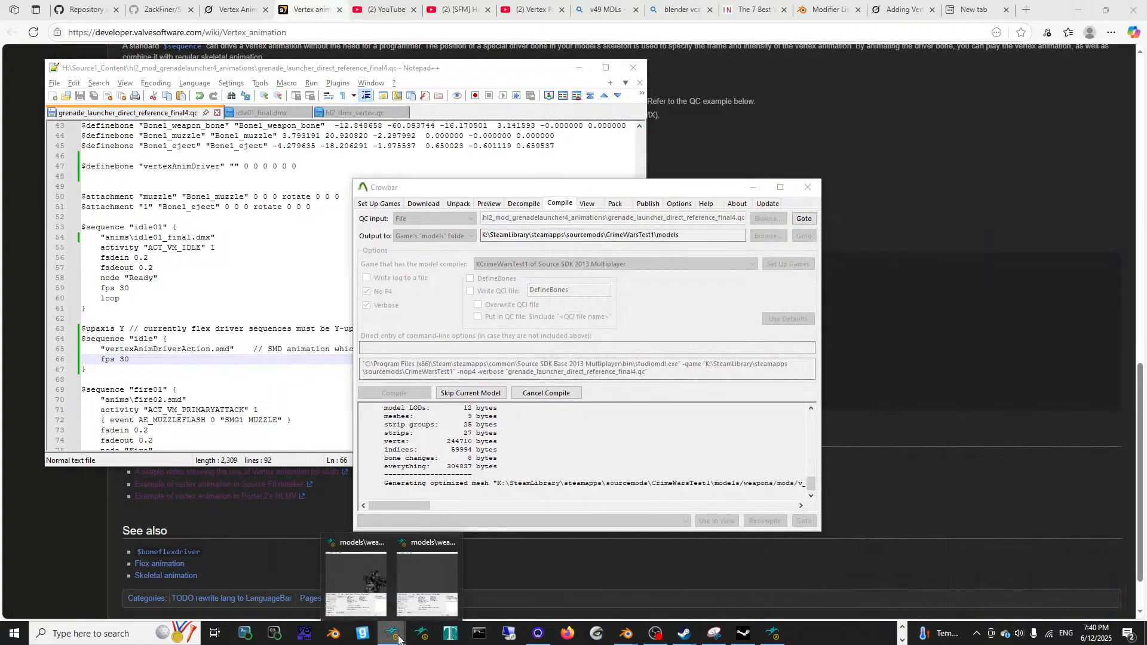
click(392, 633)
click(445, 39)
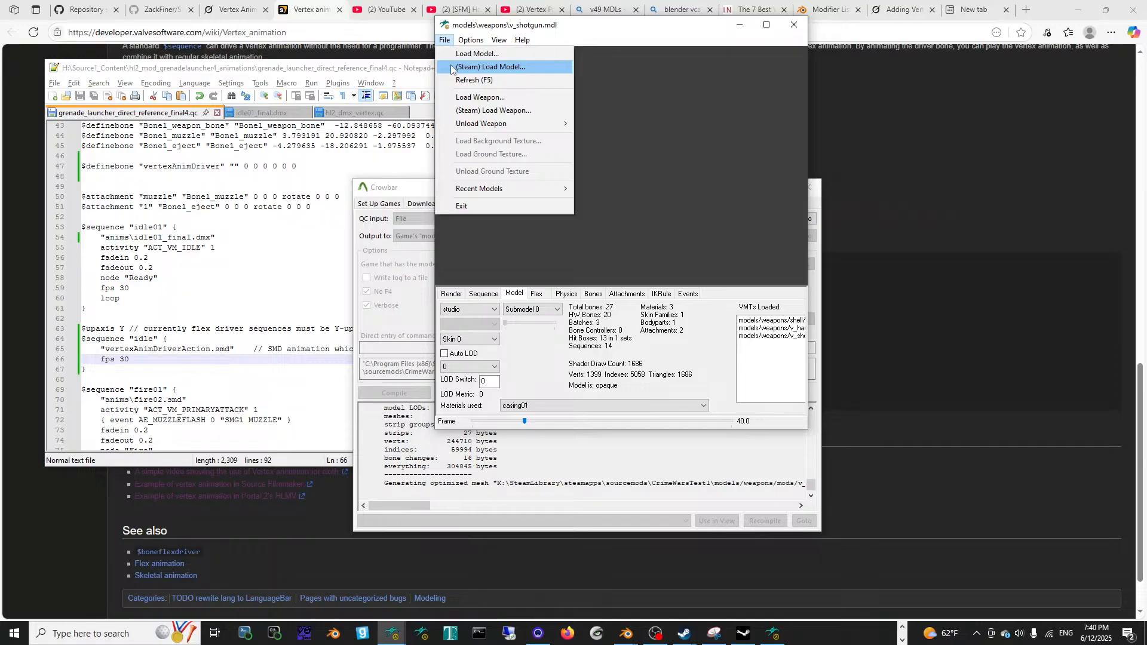
click(452, 67)
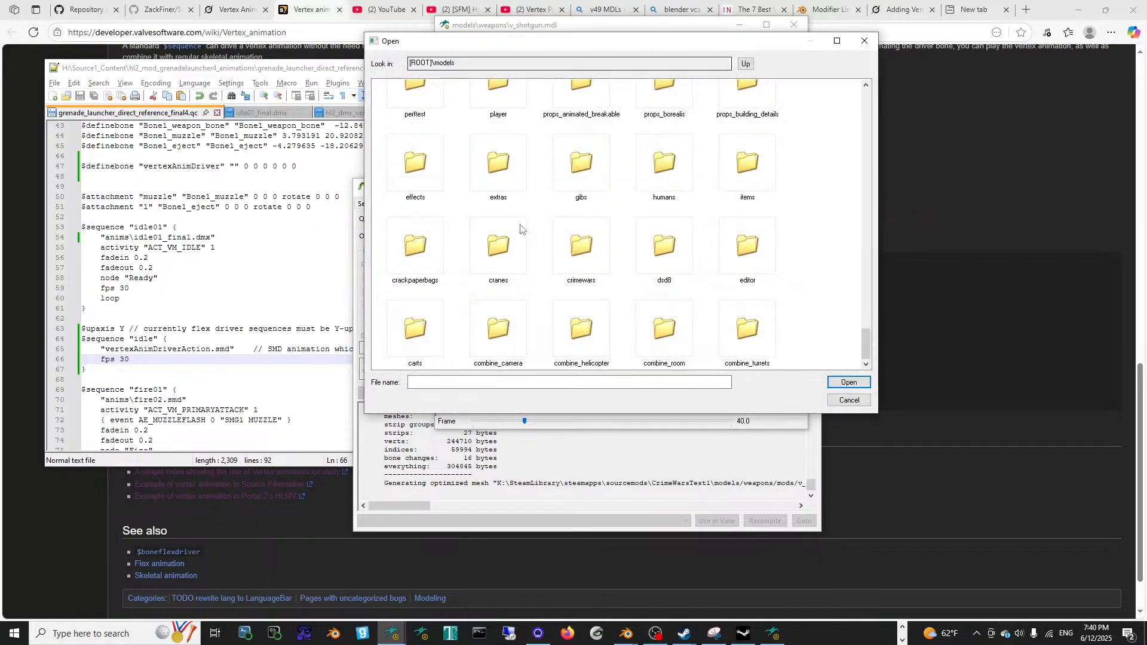
click(487, 191)
key(w)
double_click(590, 117)
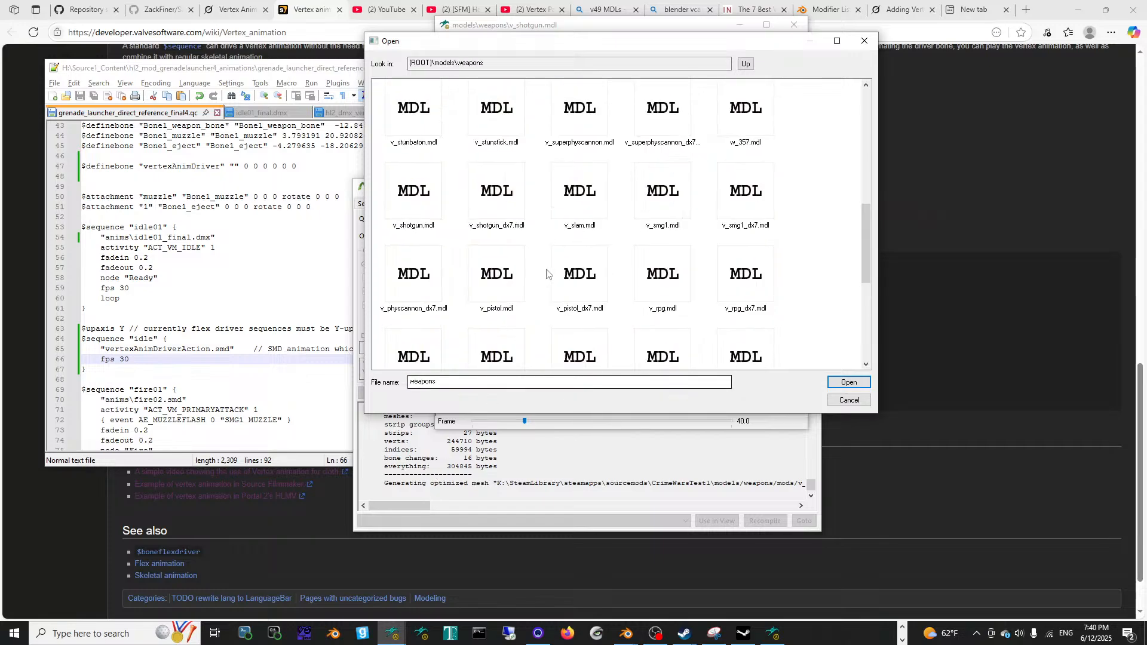
scroll(502, 311, down, 5)
double_click(414, 329)
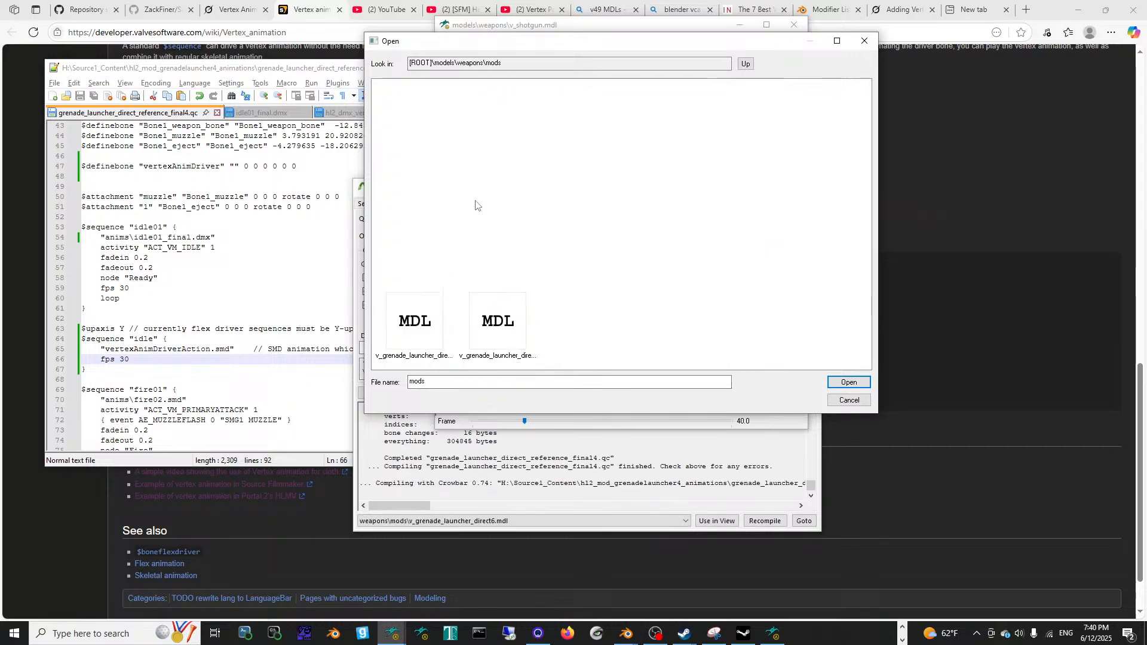
click(746, 64)
double_click(412, 320)
Step: Check Crowbar's compile log for the output model's file name and copy v_grenade_launcher_direct6
mouse_move(400, 507)
mouse_down()
mouse_move(429, 509)
mouse_move(407, 507)
mouse_up()
scroll(507, 484, up, 3)
scroll(505, 484, down, 3)
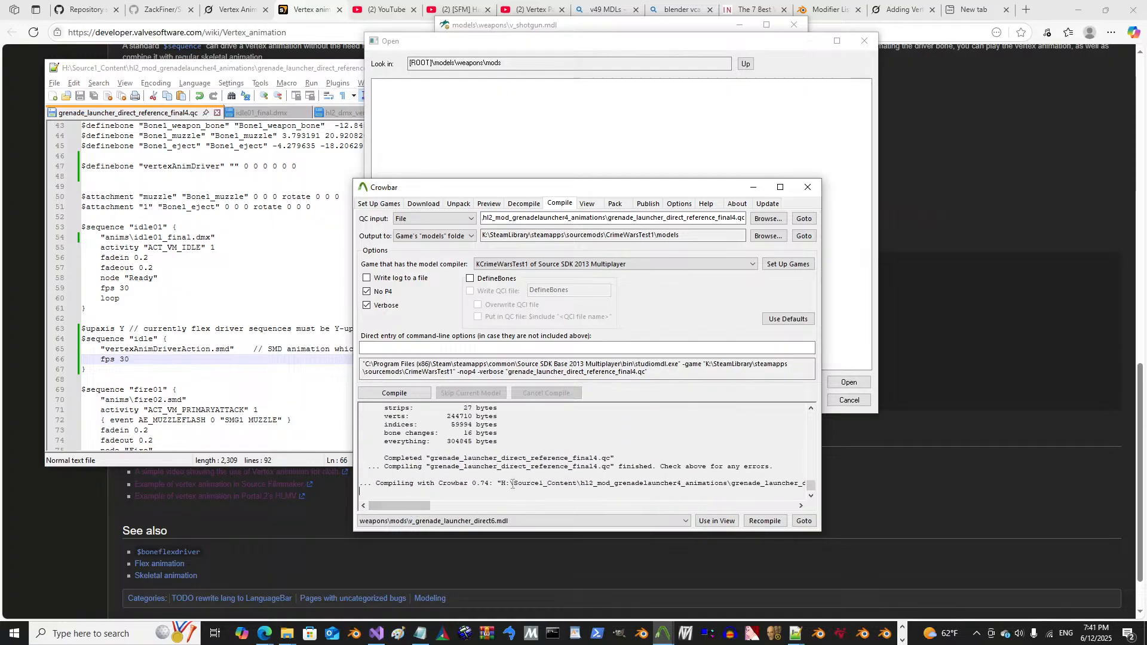
scroll(512, 483, up, 1)
scroll(512, 484, up, 3)
drag(427, 507, 468, 507)
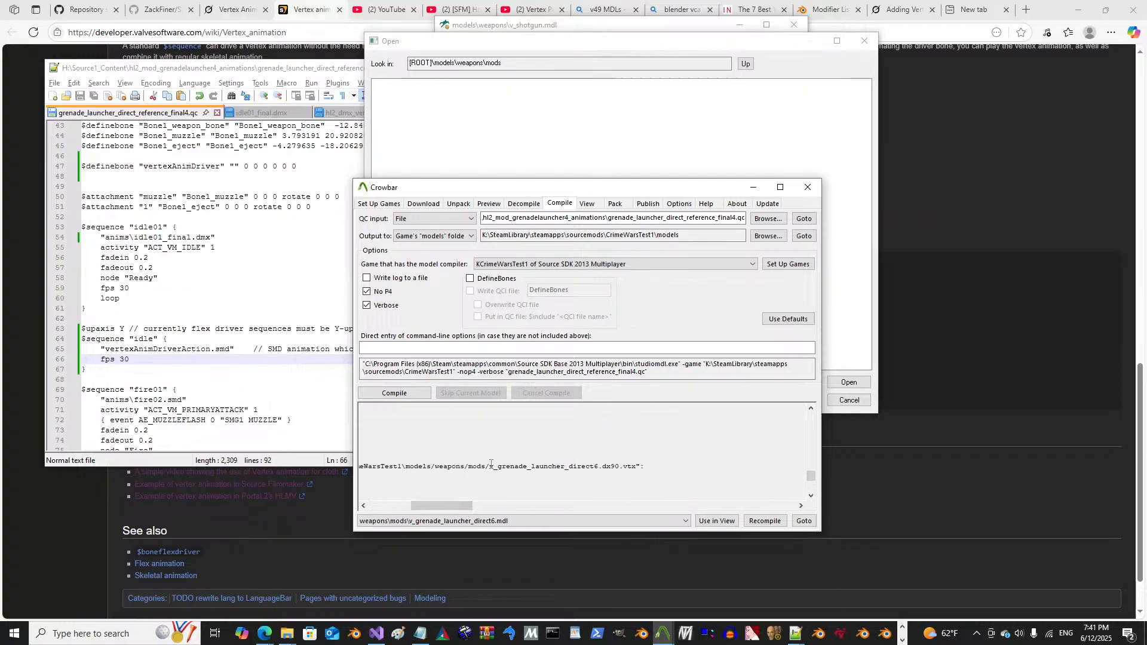
drag(509, 471, 486, 468)
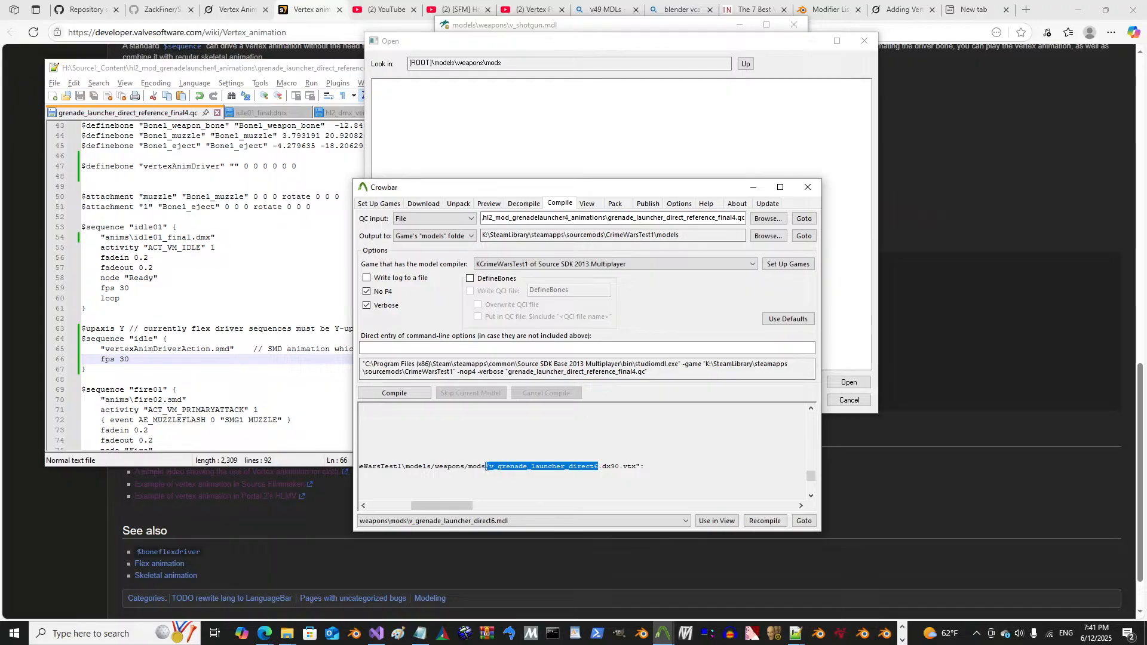
right_click(500, 467)
click(527, 518)
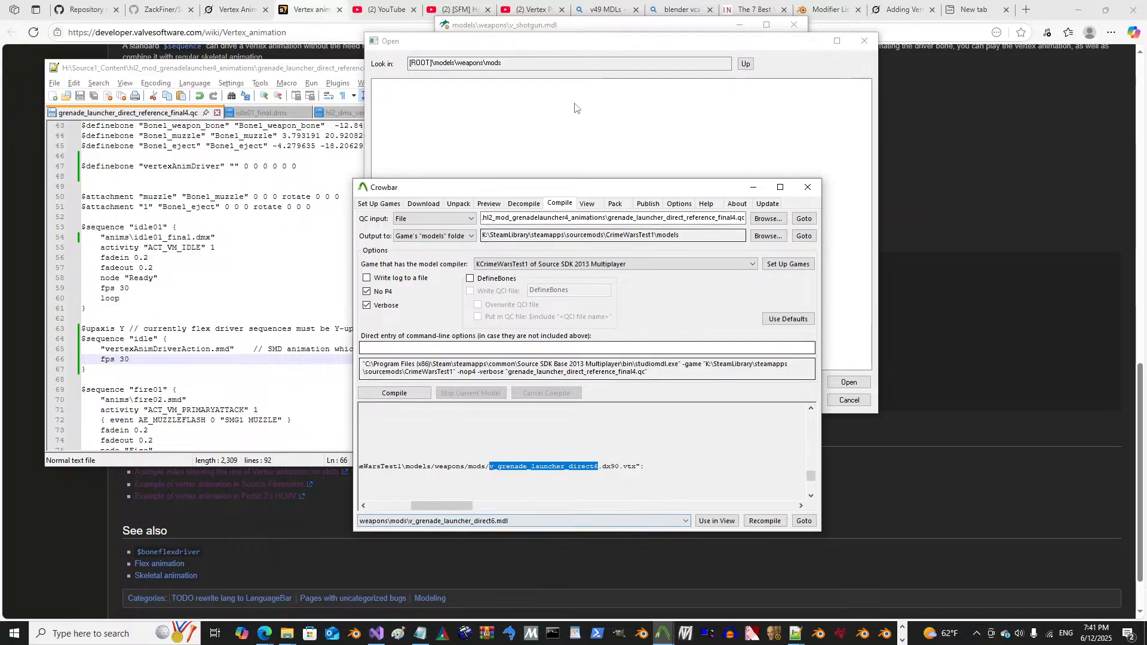
Step: Return to the model viewer's open dialog and load v_grenade_launcher_direct6.mdl
click(575, 105)
click(485, 334)
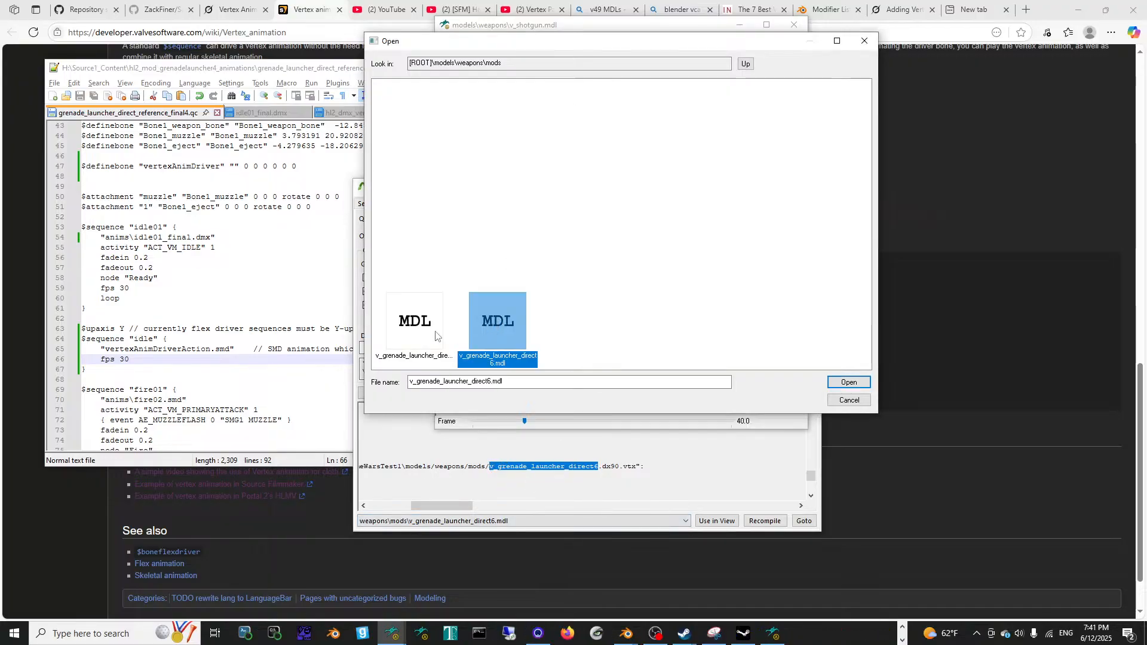
double_click(480, 334)
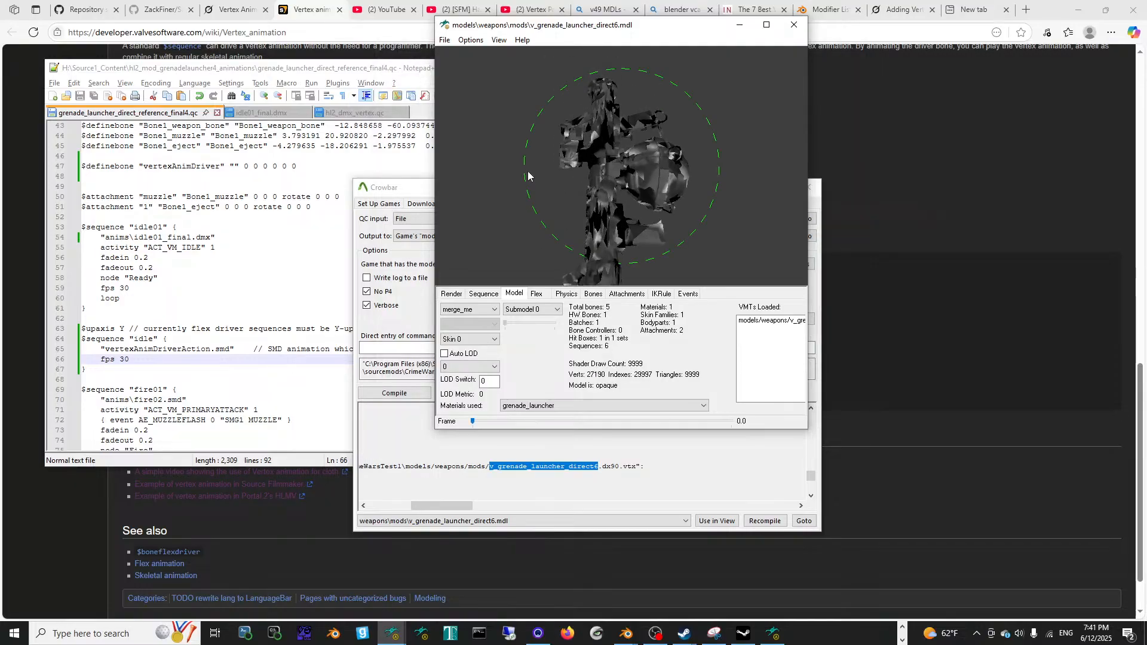
Step: Center the view on the loaded grenade launcher model and inspect it from different angles
drag(563, 197, 546, 259)
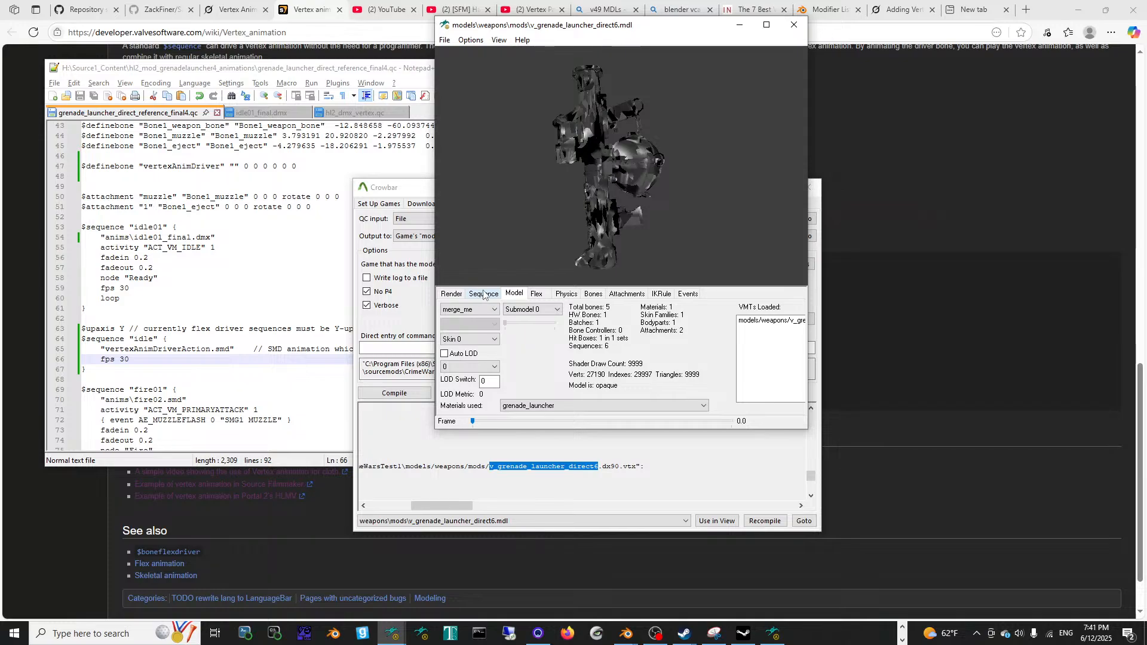
click(470, 40)
click(492, 123)
drag(582, 180, 616, 140)
click(472, 40)
click(520, 111)
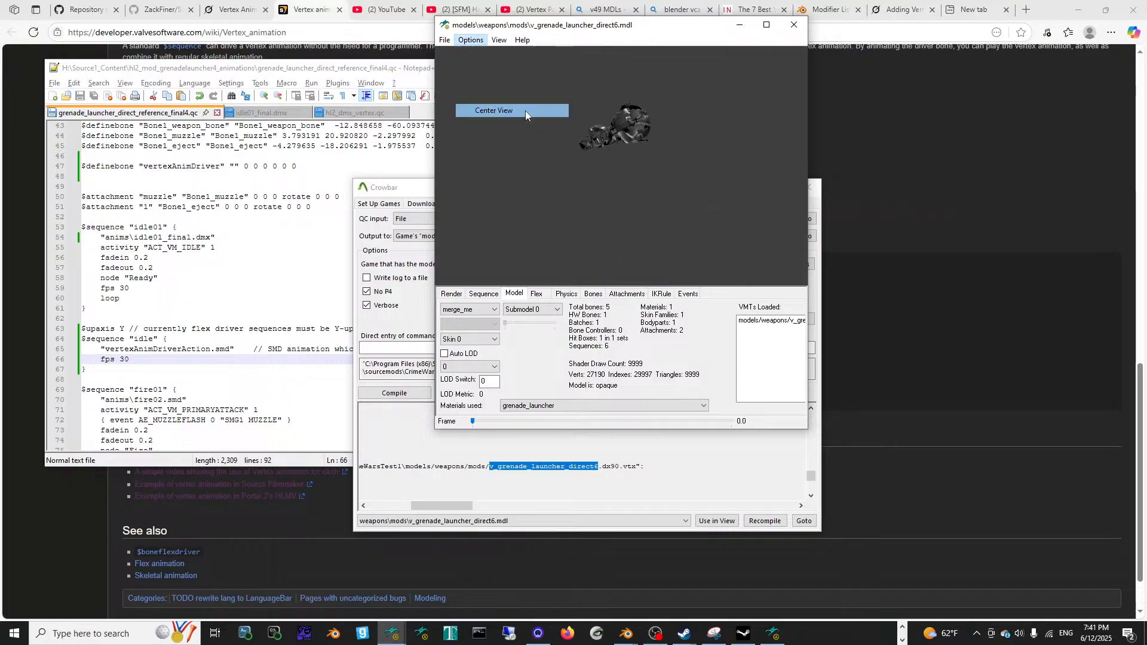
Step: Preview the model's unnamed sequences and the ACT_VM_IDLE sequence
click(482, 294)
click(483, 309)
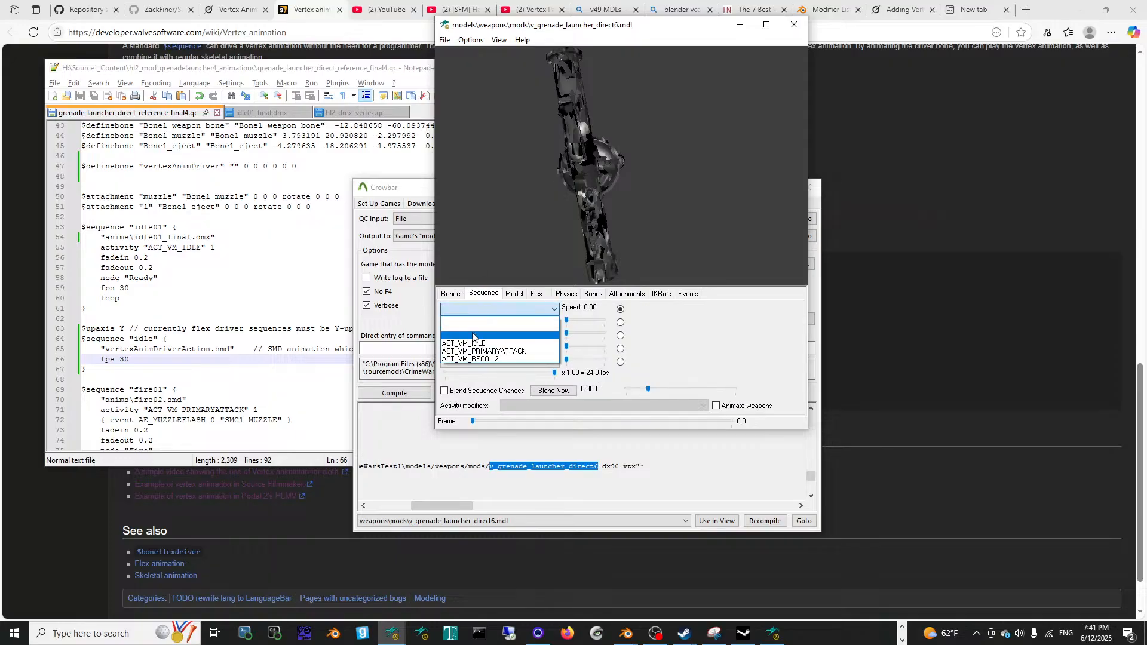
click(477, 328)
click(476, 309)
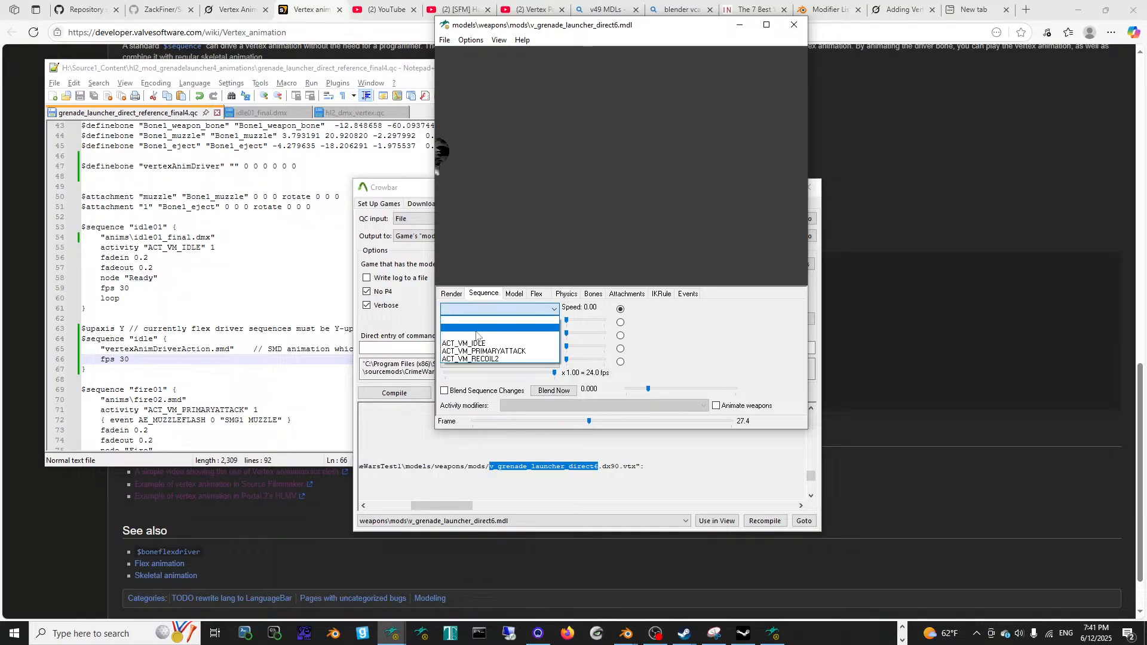
click(478, 336)
drag(582, 217, 622, 287)
click(483, 310)
click(479, 344)
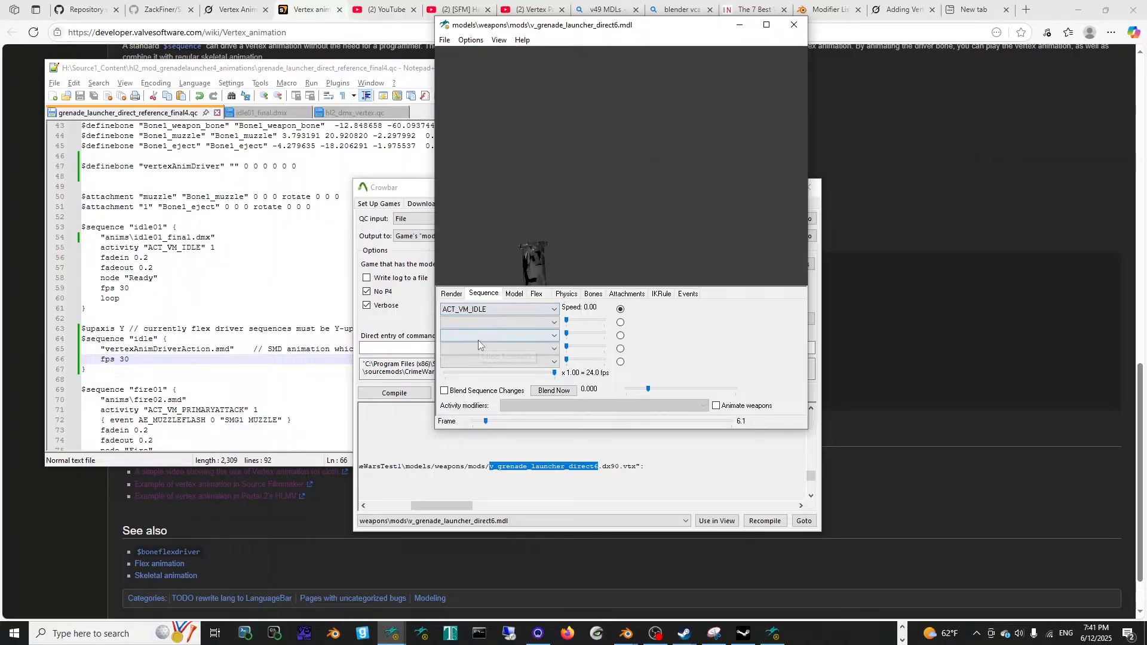
Step: Recenter the view during ACT_VM_IDLE and inspect the playing animation from several angles and distances
click(471, 39)
click(496, 125)
click(472, 39)
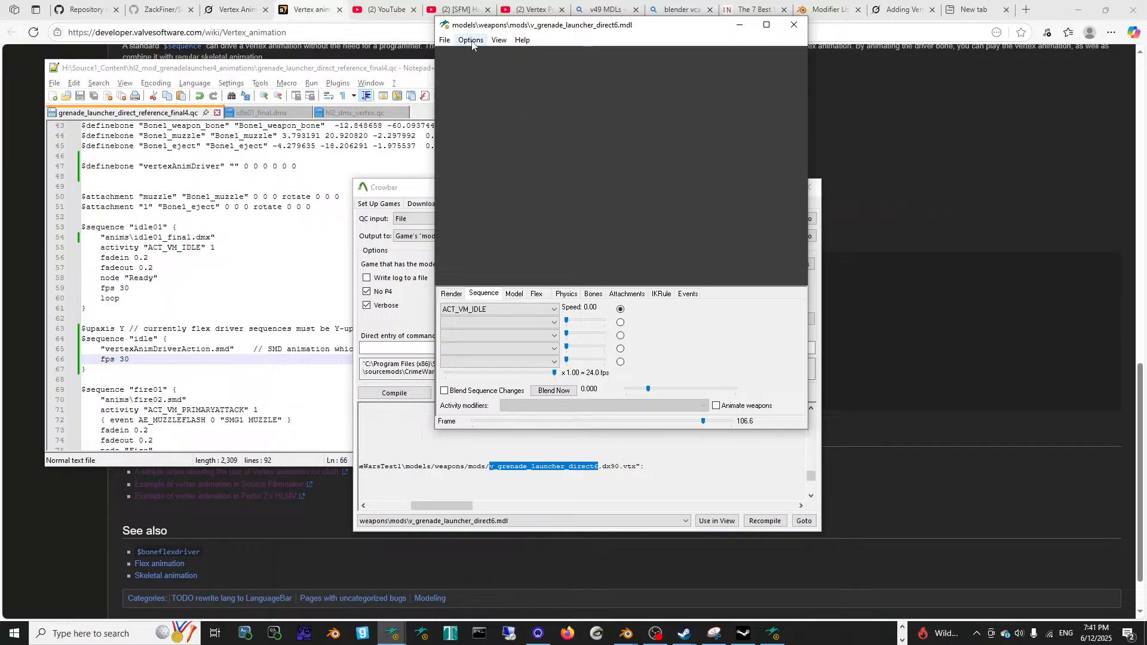
click(496, 123)
drag(615, 205, 605, 323)
drag(605, 239, 650, 279)
drag(698, 181, 657, 189)
right_drag(653, 179, 643, 107)
drag(643, 152, 675, 118)
Step: Switch the previewed sequence to an unnamed one and check the model's details
click(497, 310)
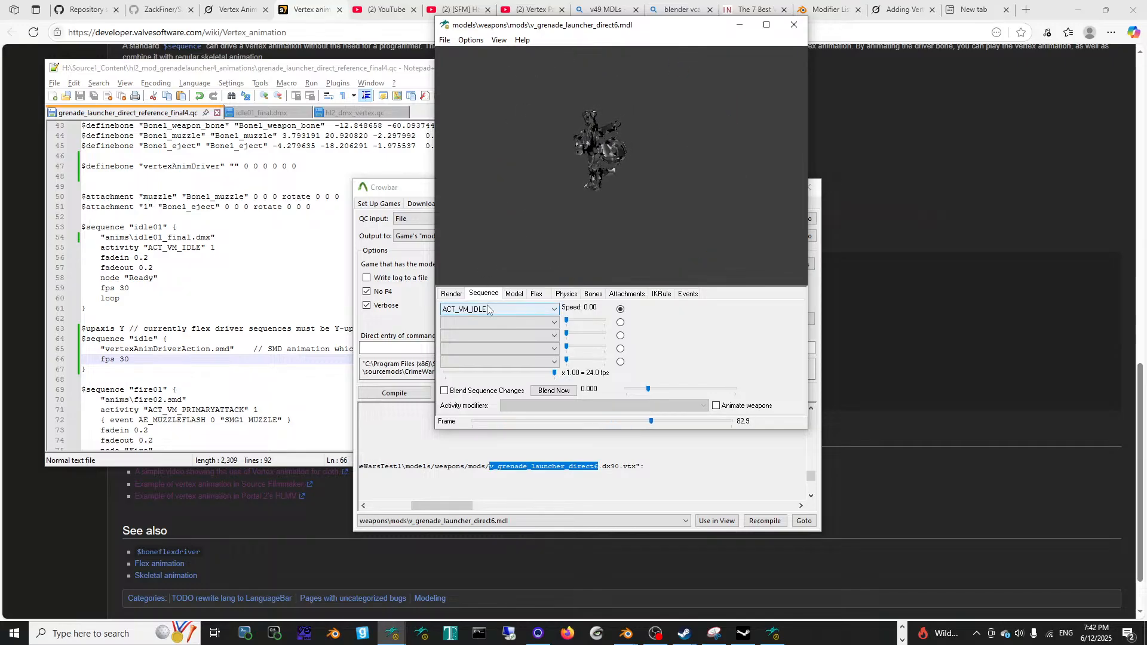
click(501, 320)
drag(546, 142, 595, 153)
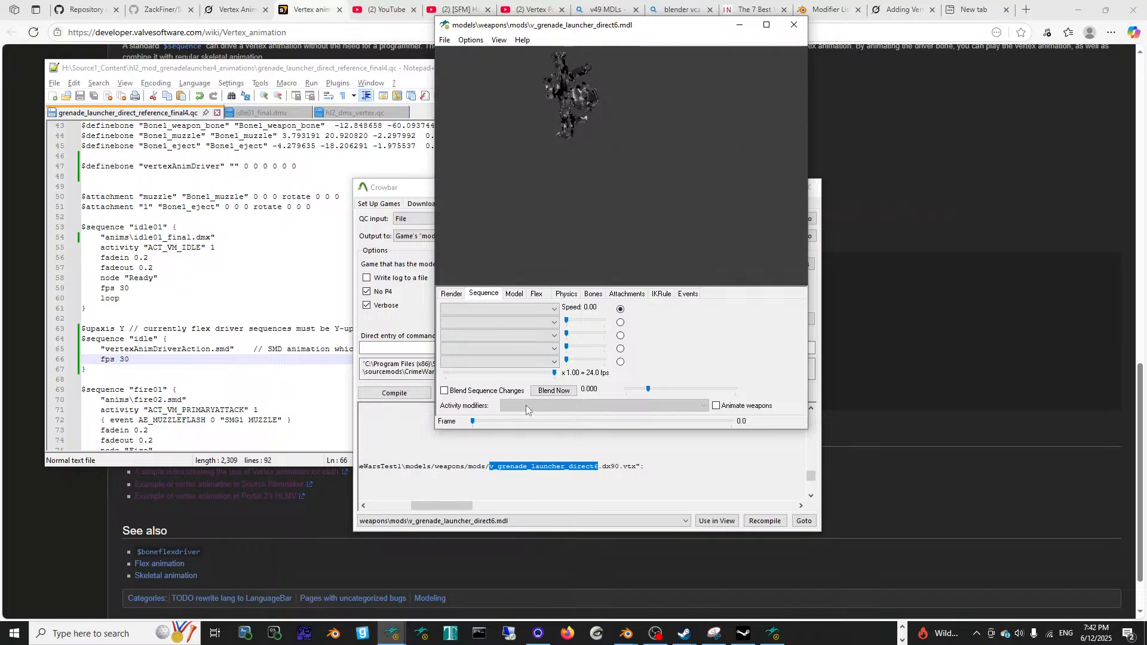
click(513, 294)
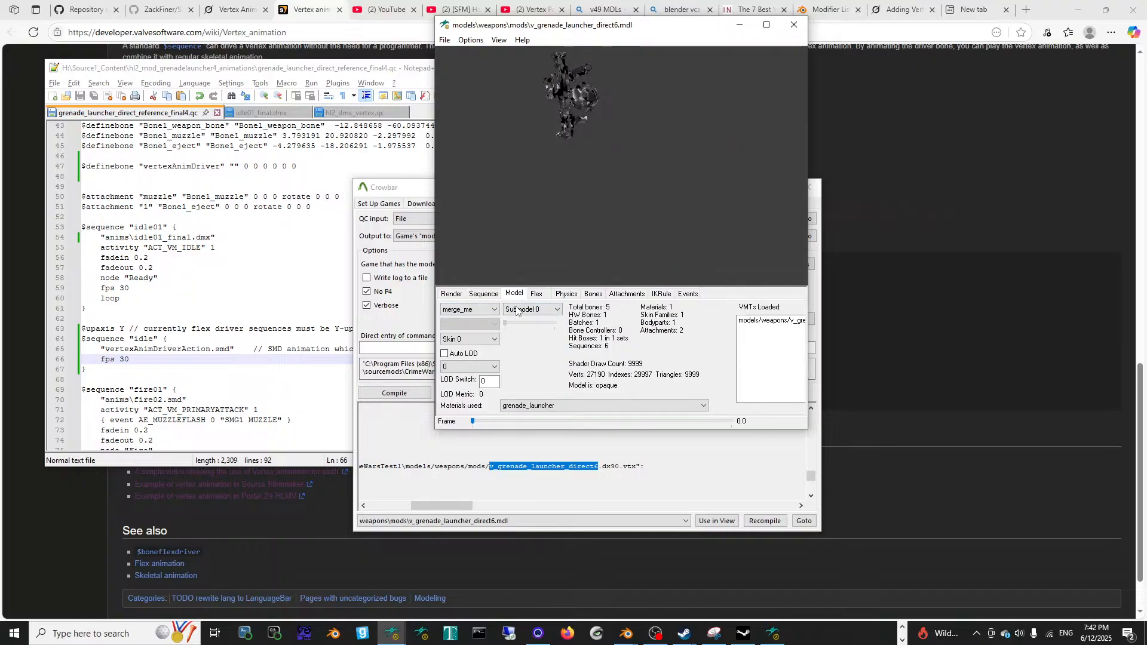
click(485, 294)
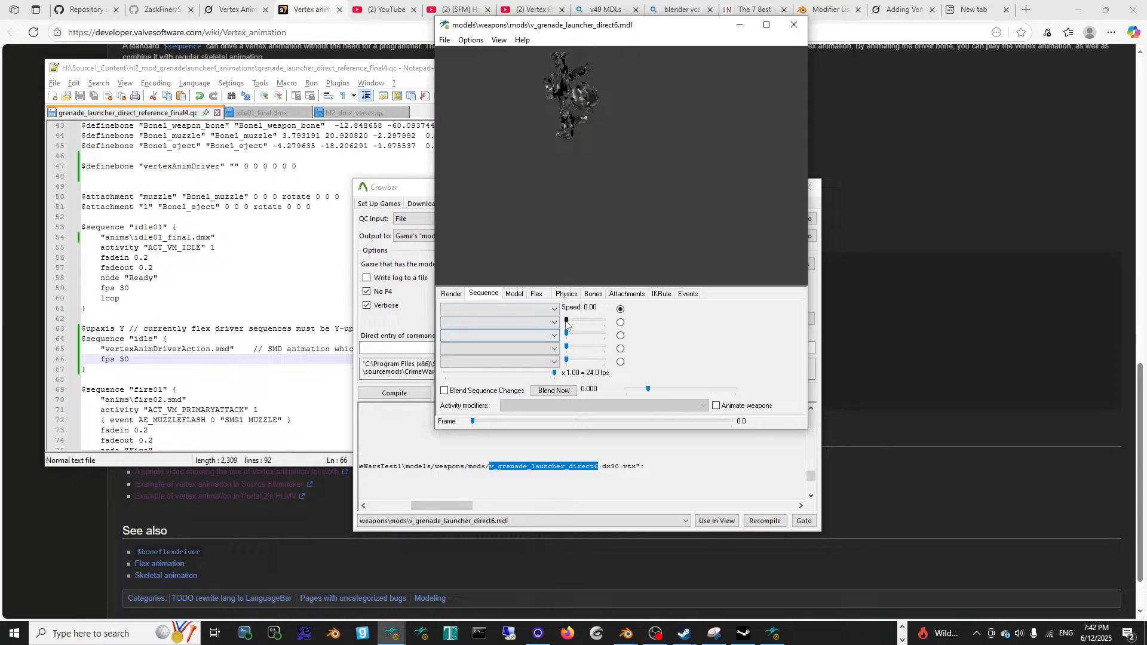
Step: Raise the weight of the second sequence layer and inspect the model up close
click(542, 321)
click(526, 344)
drag(567, 322, 593, 330)
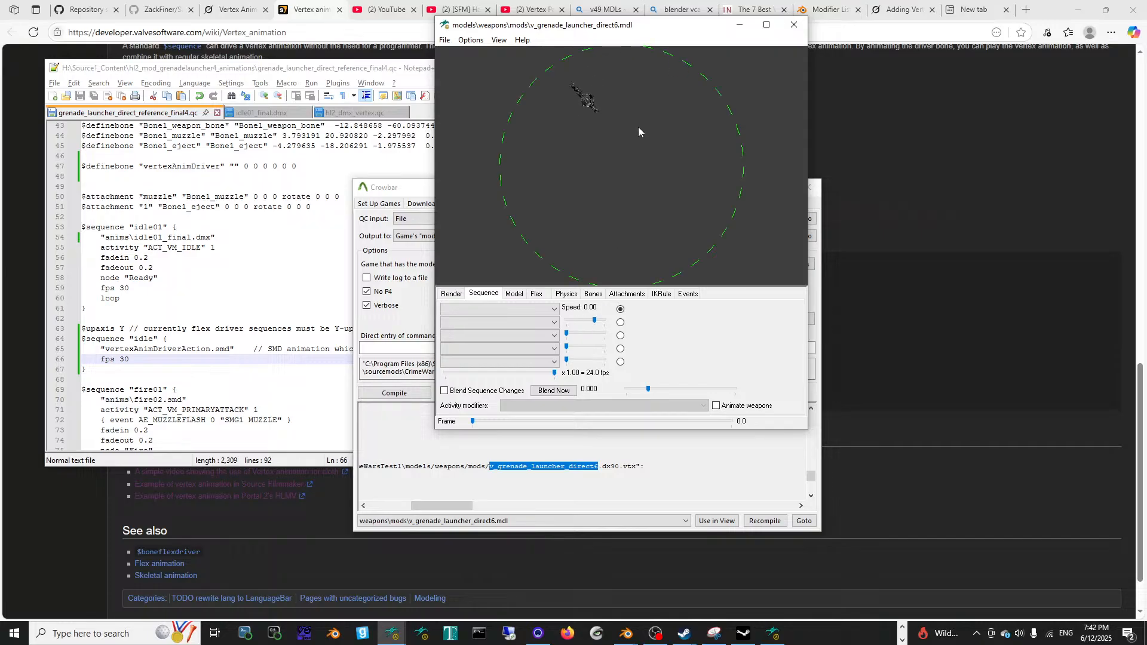
right_drag(638, 201, 624, 31)
shift+drag(608, 214, 608, 205)
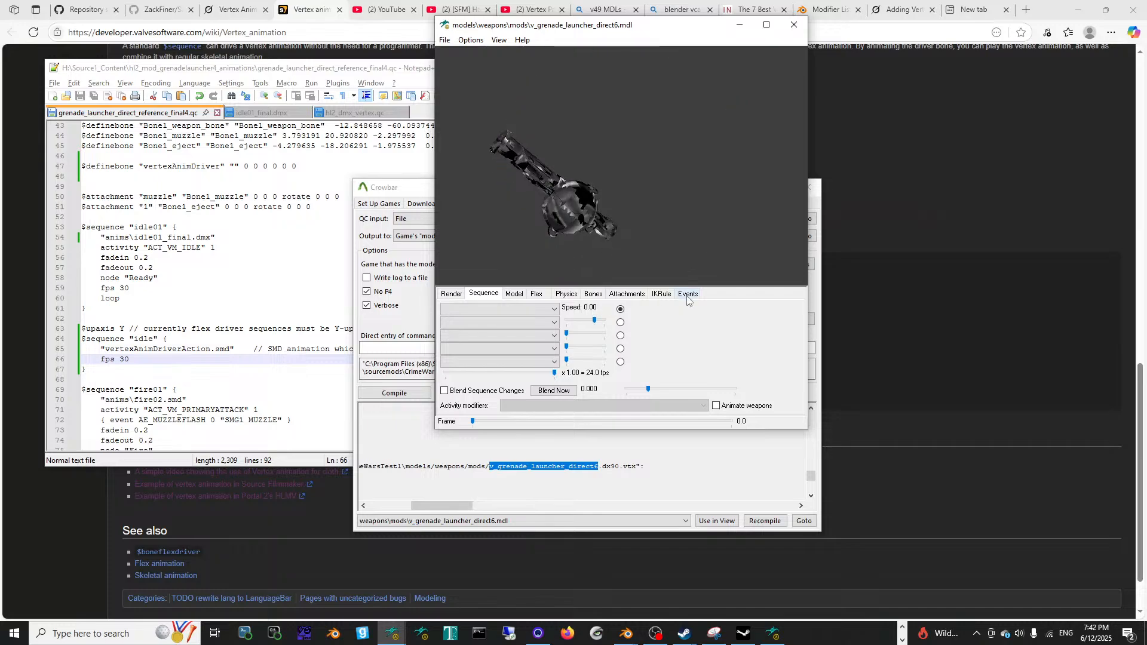
Step: Check the model's flex controller lists for vertex-animation entries
click(536, 293)
click(485, 310)
click(484, 315)
click(469, 322)
click(468, 331)
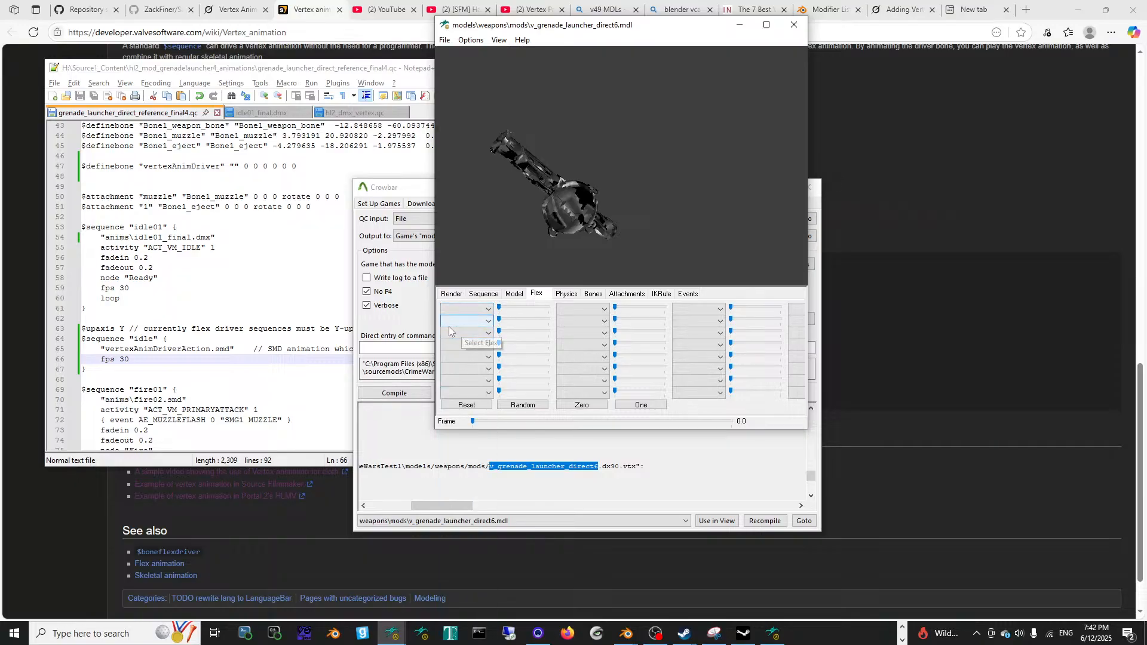
Step: Switch to the QC file and review the $boneflexdriver and $sequence lines in the vertex animation block
click(238, 318)
scroll(239, 323, up, 10)
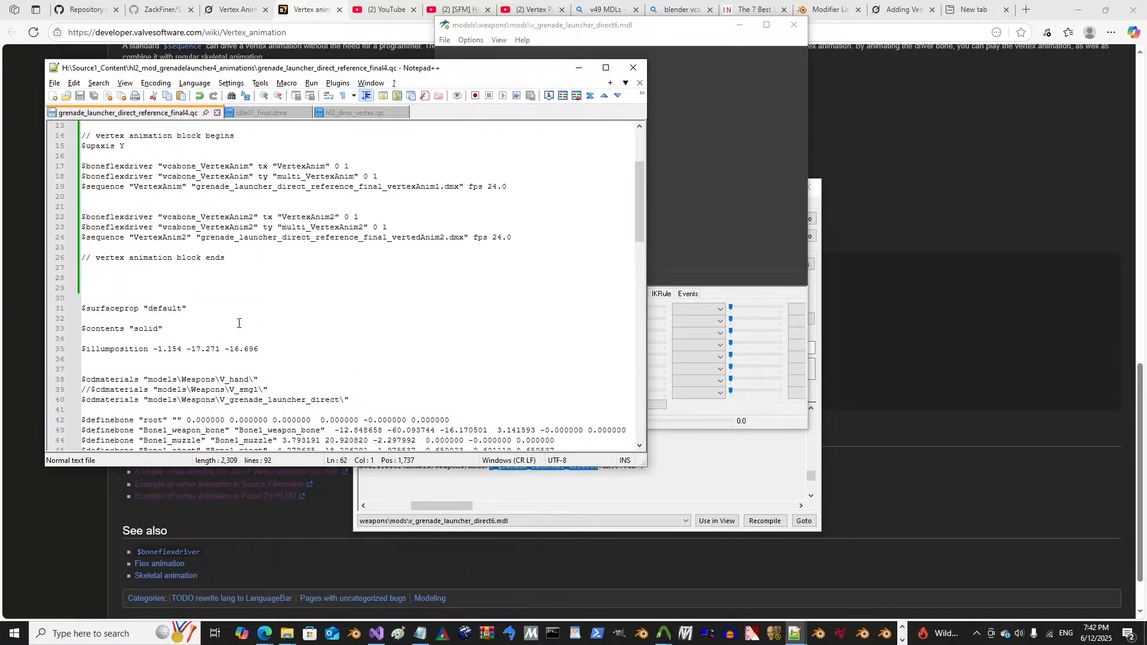
scroll(239, 323, up, 4)
double_click(136, 344)
click(137, 328)
double_click(136, 297)
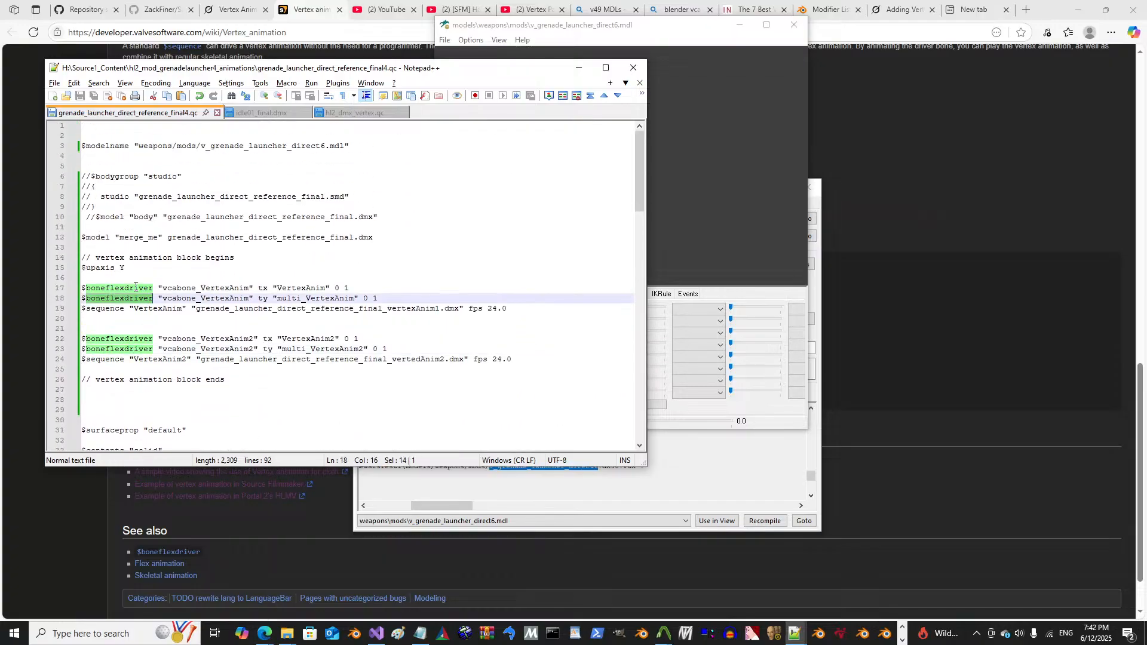
double_click(136, 287)
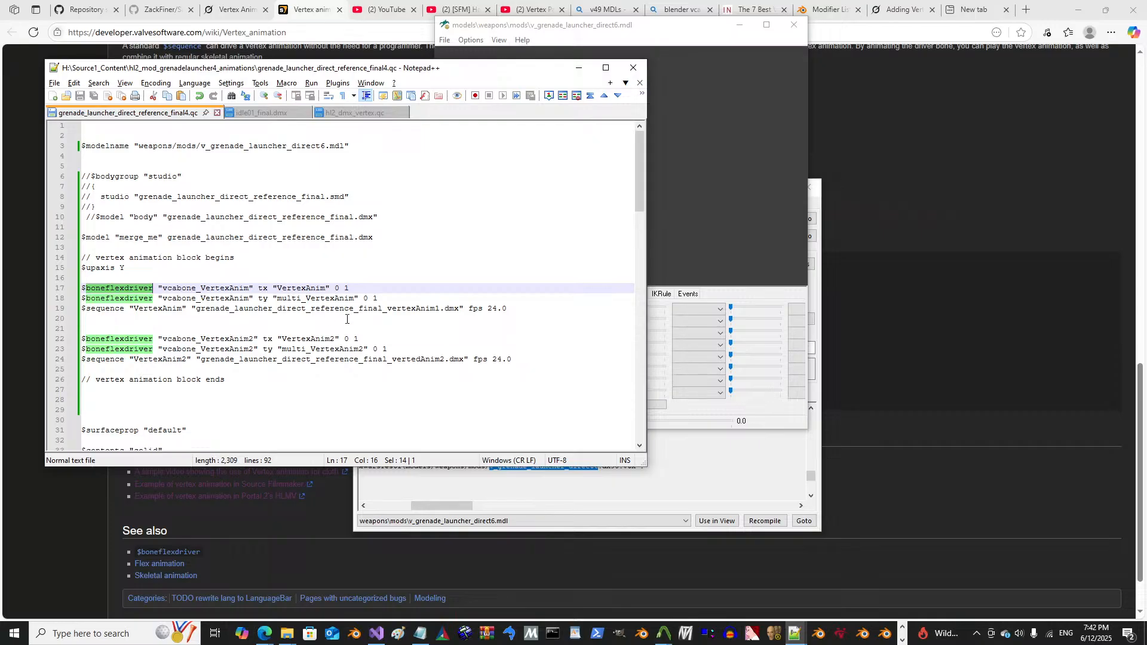
double_click(335, 309)
double_click(316, 299)
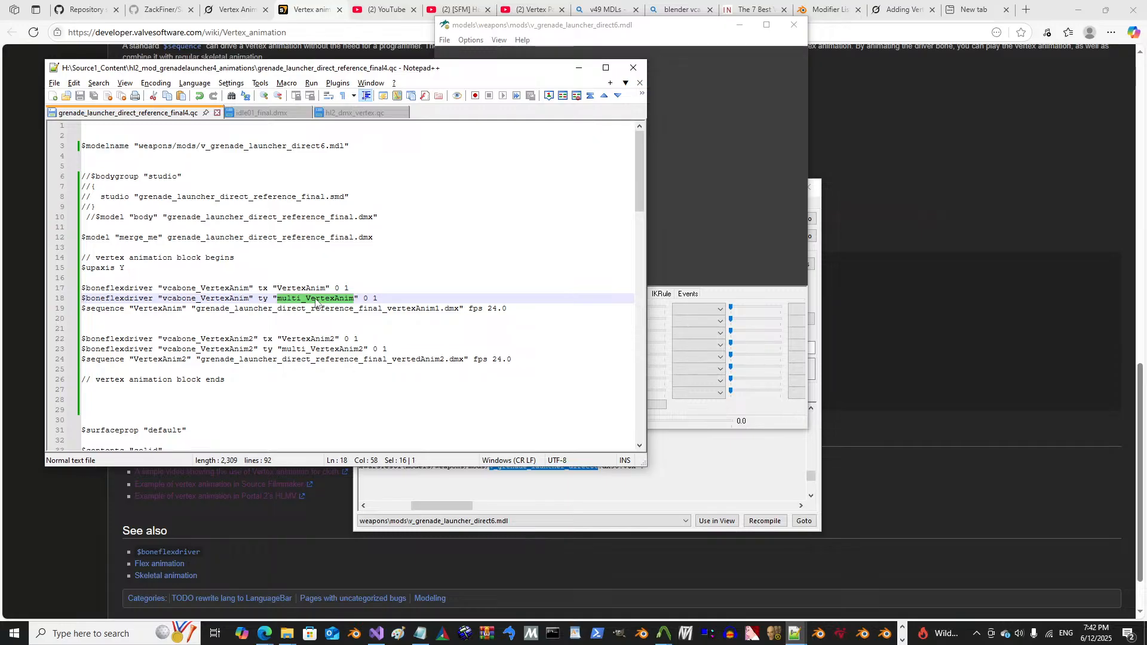
double_click(203, 288)
Step: Compare the bone name in the $boneflexdriver lines with the one in the vertexAnimDriver $definebone line
scroll(203, 331, down, 11)
scroll(203, 332, down, 1)
scroll(197, 317, up, 2)
scroll(191, 305, up, 3)
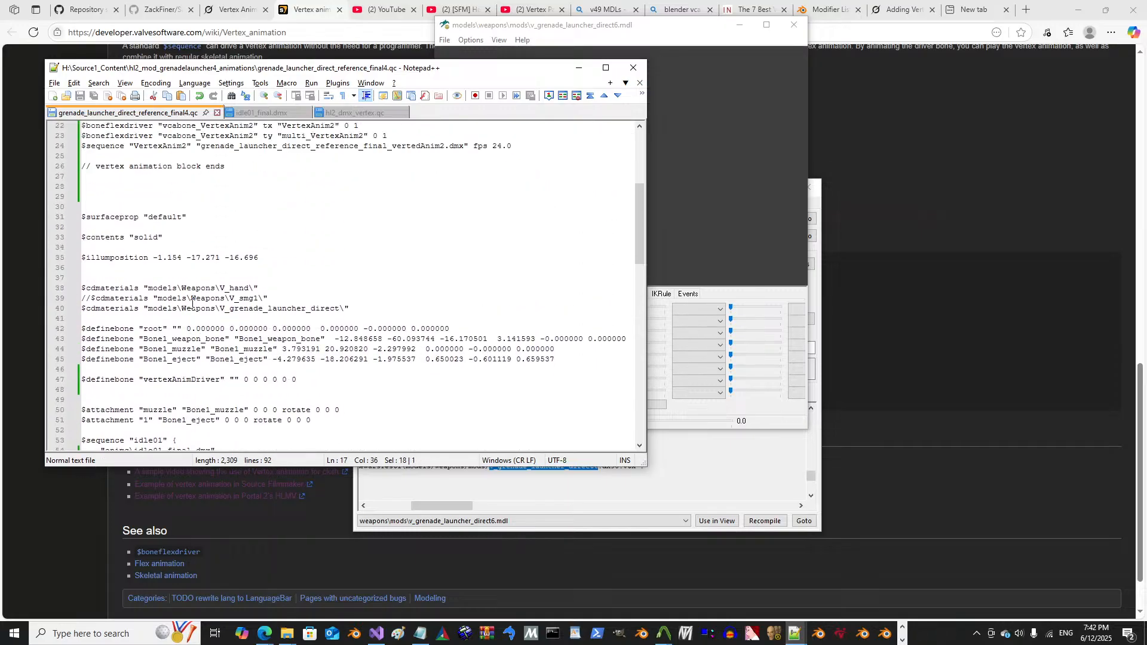
scroll(192, 304, up, 3)
double_click(207, 177)
scroll(204, 236, down, 6)
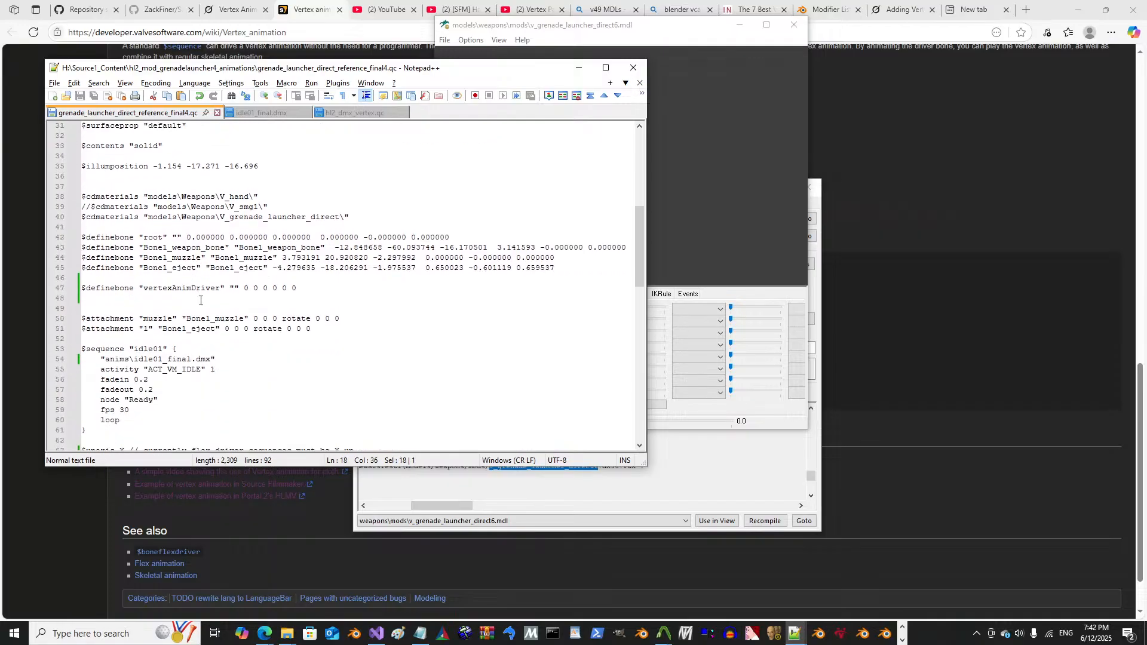
double_click(197, 288)
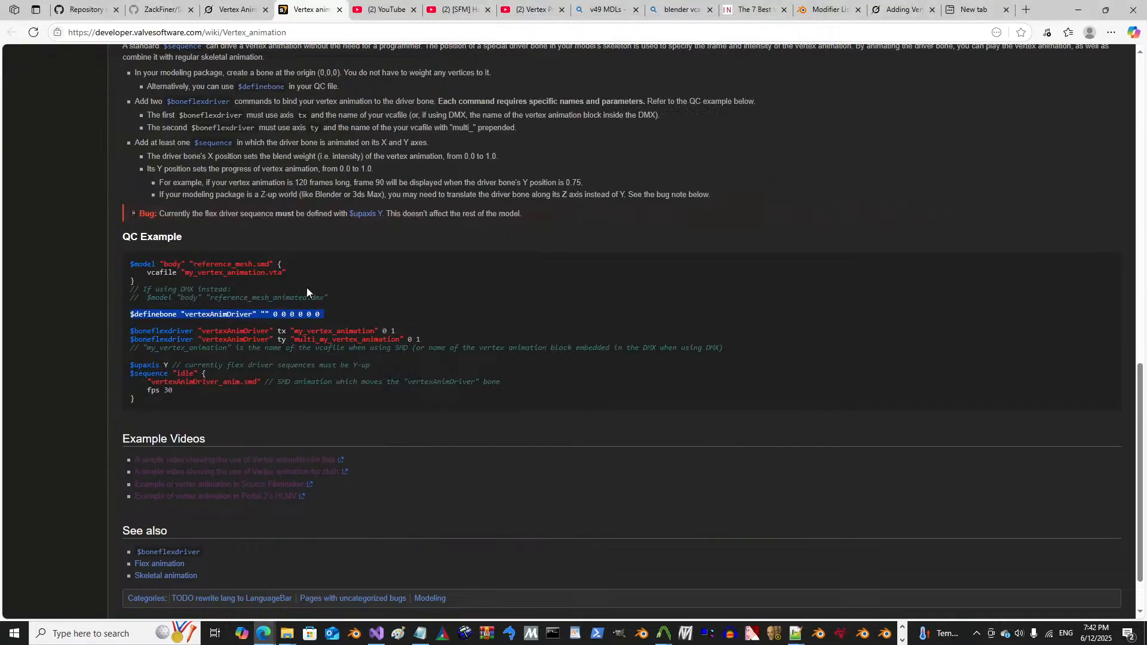
Step: Switch to the wiki's Vertex animation page and copy the two vertexAnimDriver $boneflexdriver lines from the QC example
click(299, 9)
double_click(252, 332)
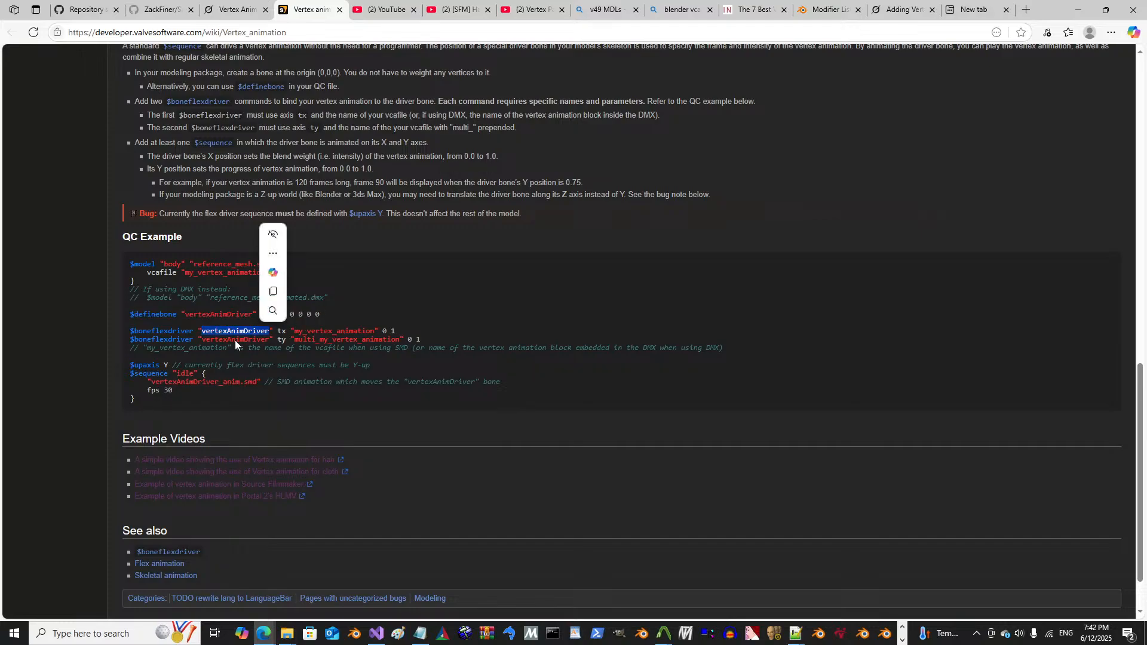
double_click(234, 339)
click(233, 340)
double_click(217, 339)
click(217, 341)
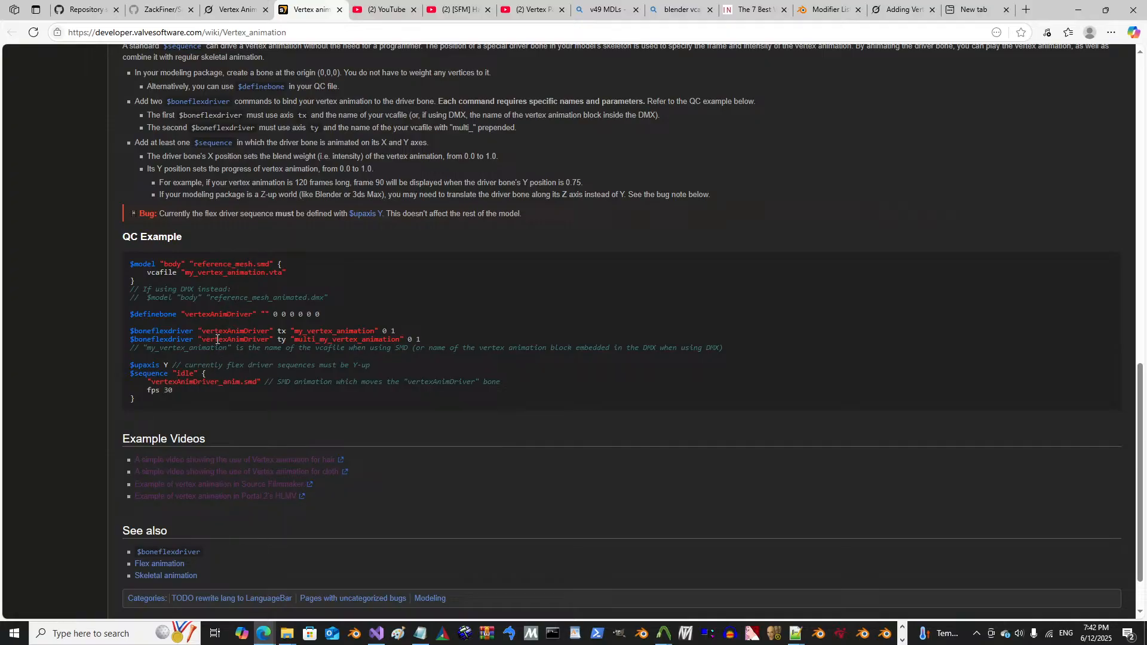
drag(433, 340, 130, 330)
key(ctrl+c)
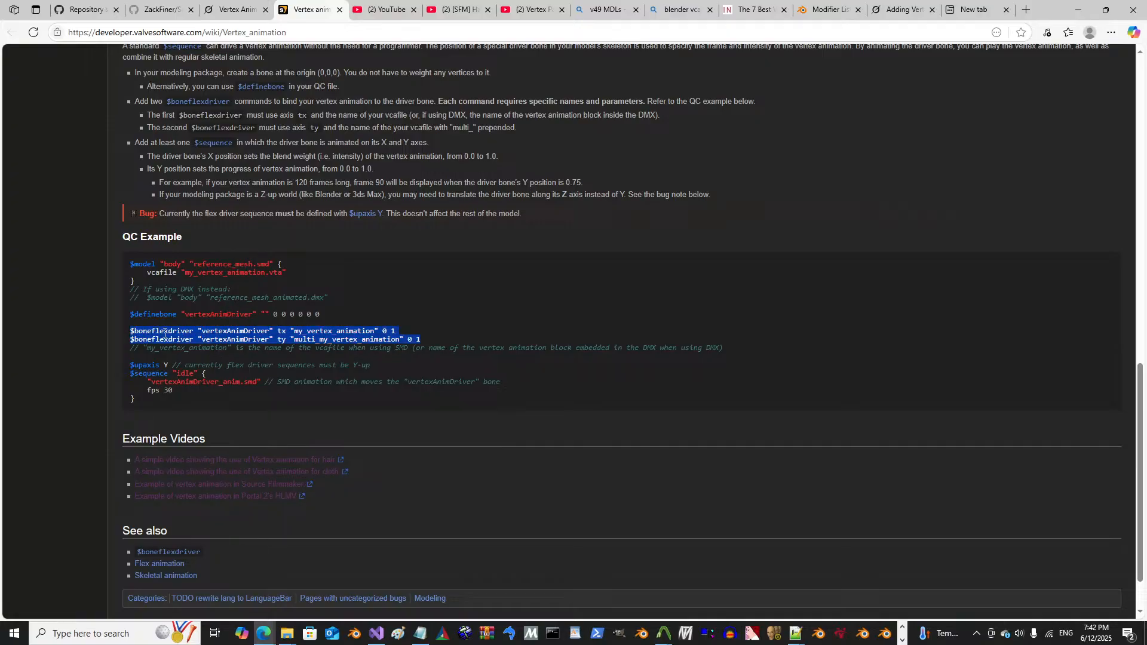
Step: Back in the QC file, comment out the $boneflexdriver and $sequence lines for both VertexAnim and VertexAnim2
key(alt+Tab)
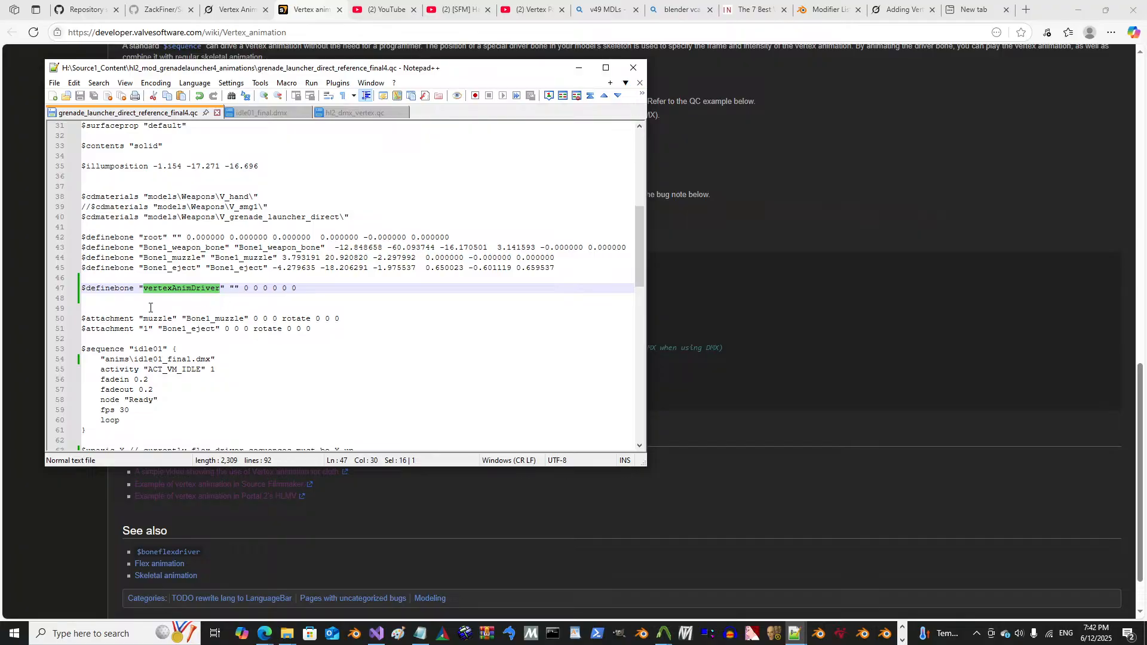
scroll(136, 278, up, 10)
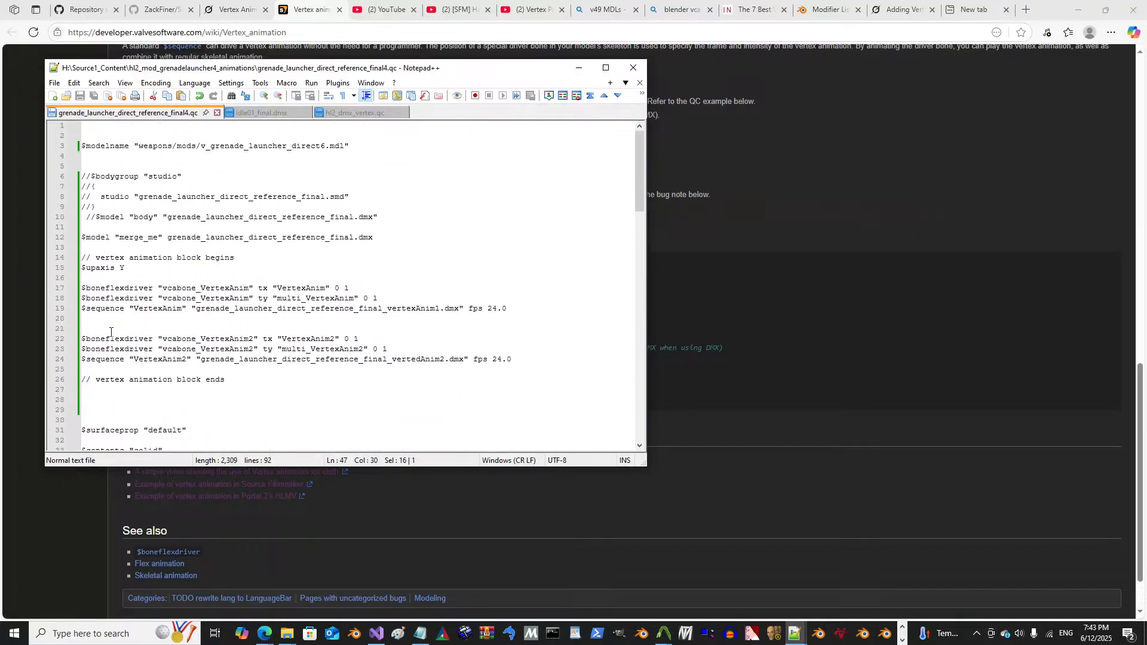
click(82, 360)
text(//)
click(82, 349)
text(//)
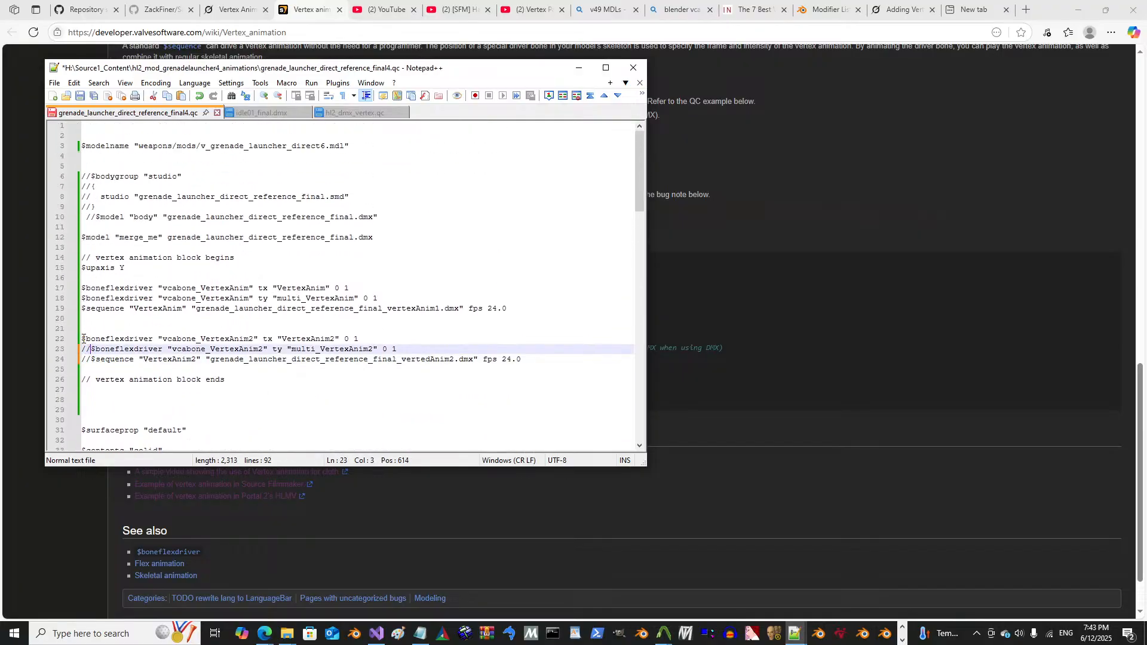
click(83, 339)
text(//)
click(82, 308)
text(//)
click(82, 298)
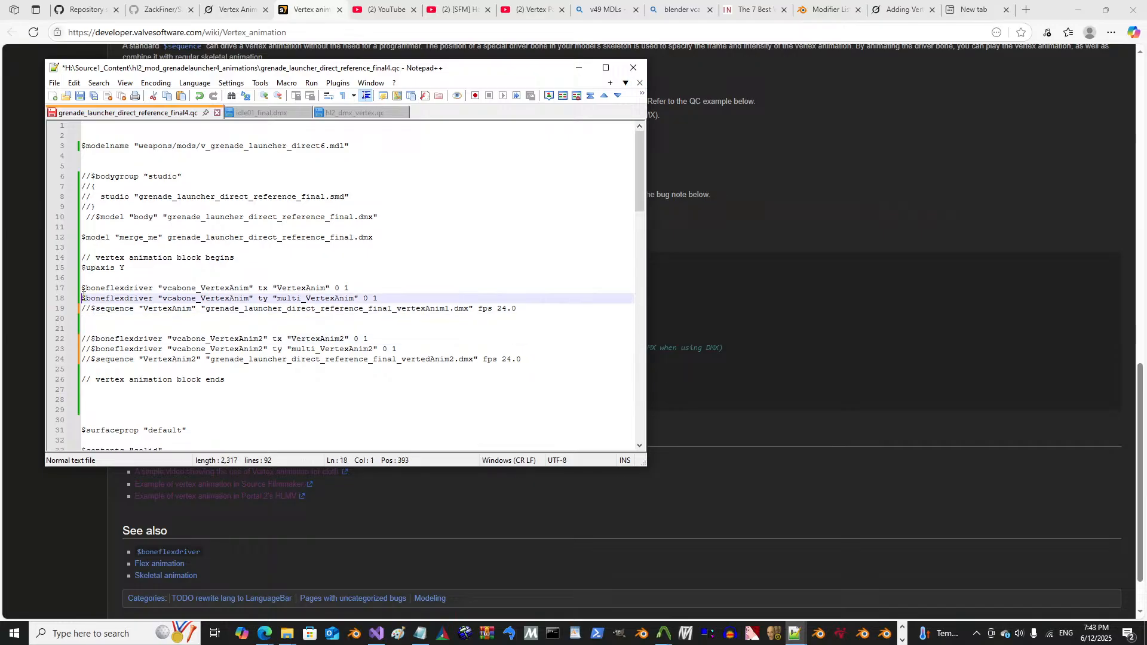
text(//)
click(82, 288)
text(//)
Step: Paste the copied vertexAnimDriver $boneflexdriver lines below the commented-out VertexAnim2 lines
click(83, 319)
scroll(120, 326, down, 1)
click(132, 339)
key(ctrl+v)
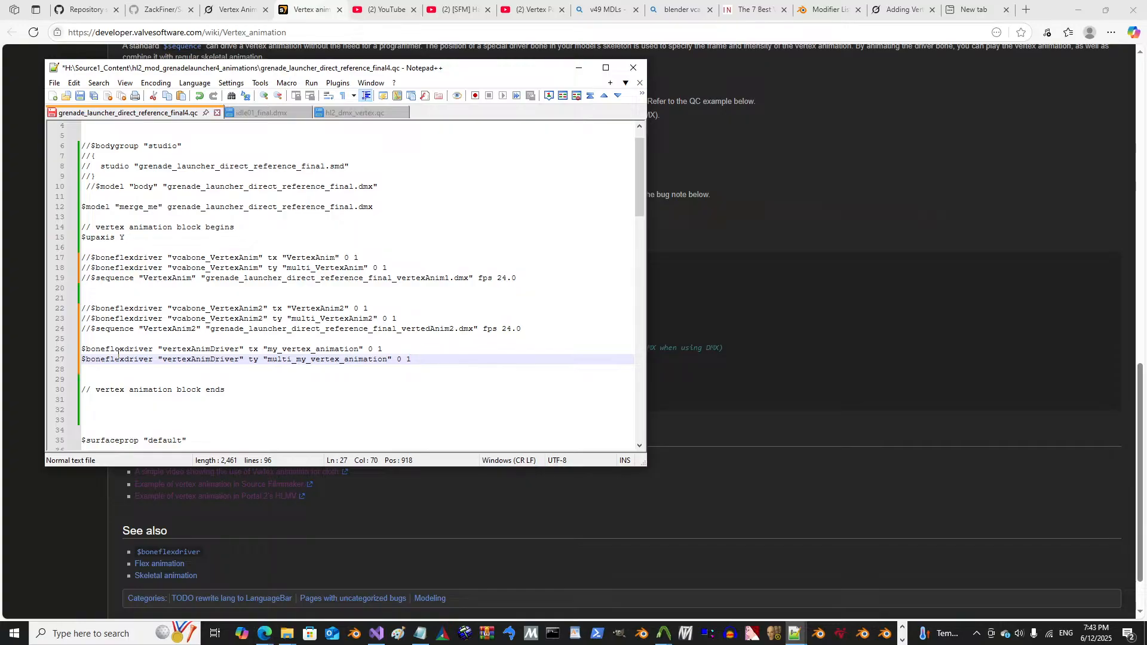
click(121, 352)
Step: Replace the animation name in the vertexAnimDriver ty line with grenade_launcher_direct_reference_final_vertedAnim2
double_click(293, 349)
double_click(340, 318)
double_click(339, 328)
key(ctrl+c)
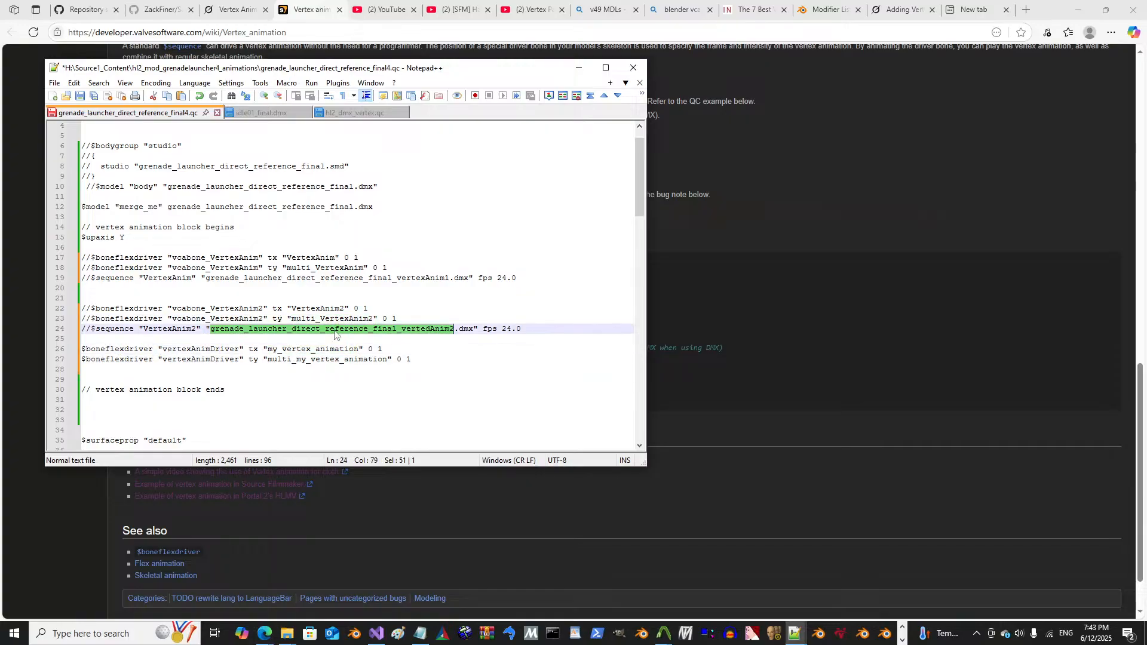
click(310, 359)
double_click(310, 360)
key(ctrl+v)
Step: Replace the animation name in the vertexAnimDriver tx line with grenade_launcher_direct_reference_final_vertexAnim1
double_click(352, 278)
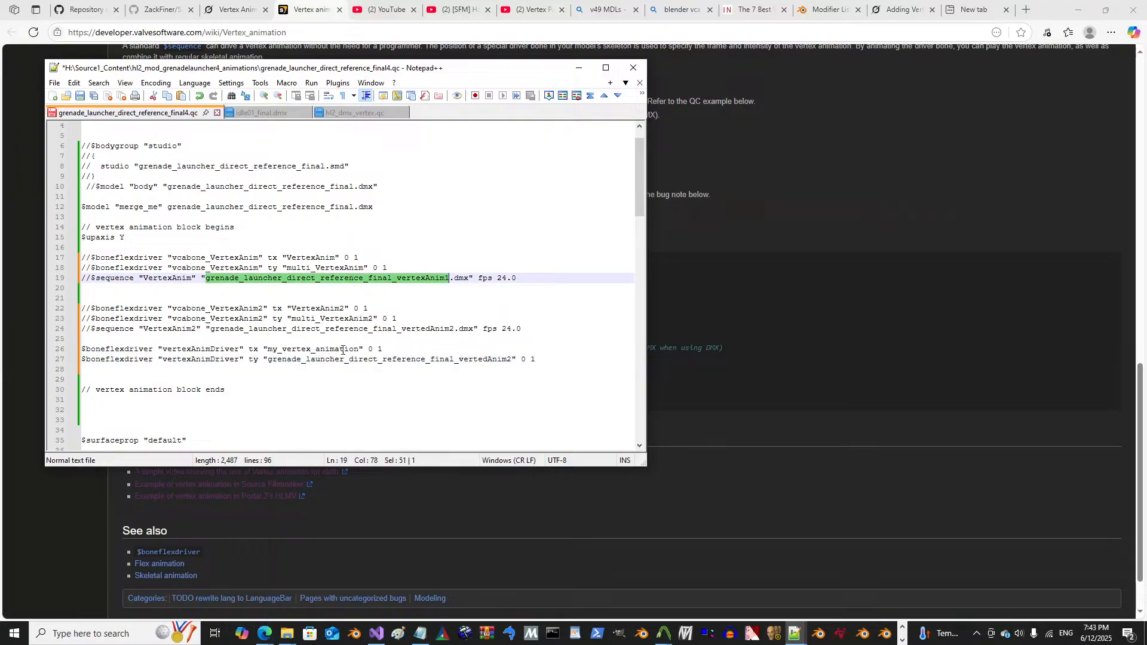
key(ctrl+c)
double_click(321, 349)
key(ctrl+v)
click(287, 359)
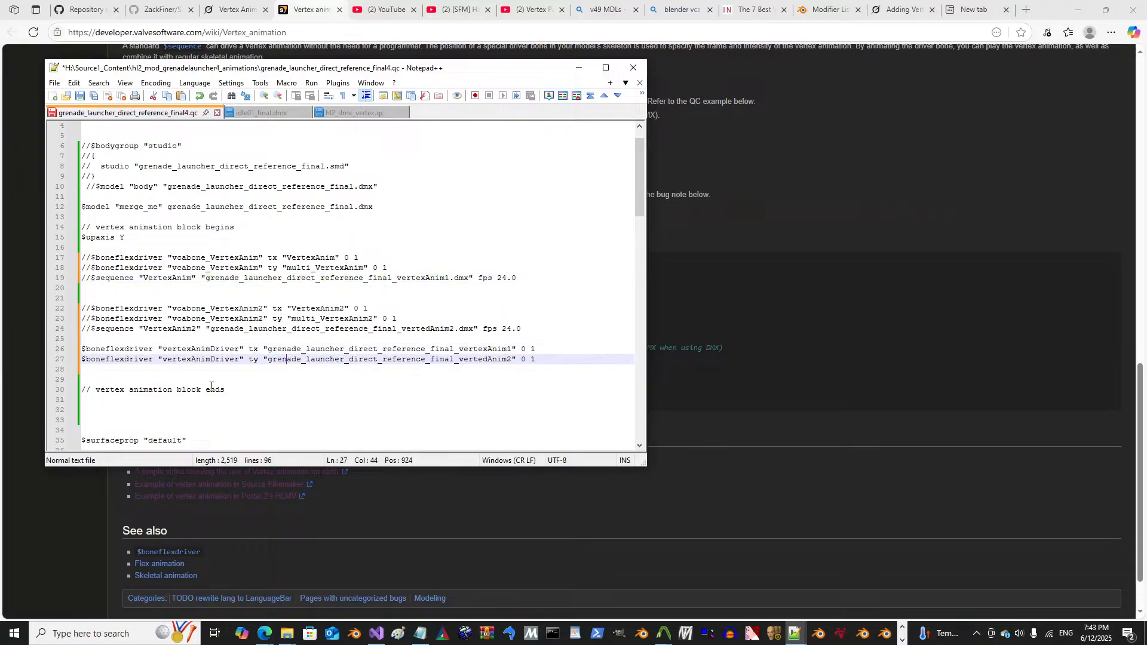
Step: Check where vertexAnimDriver is used in the QC, including the idle sequence's SMD file reference
double_click(200, 359)
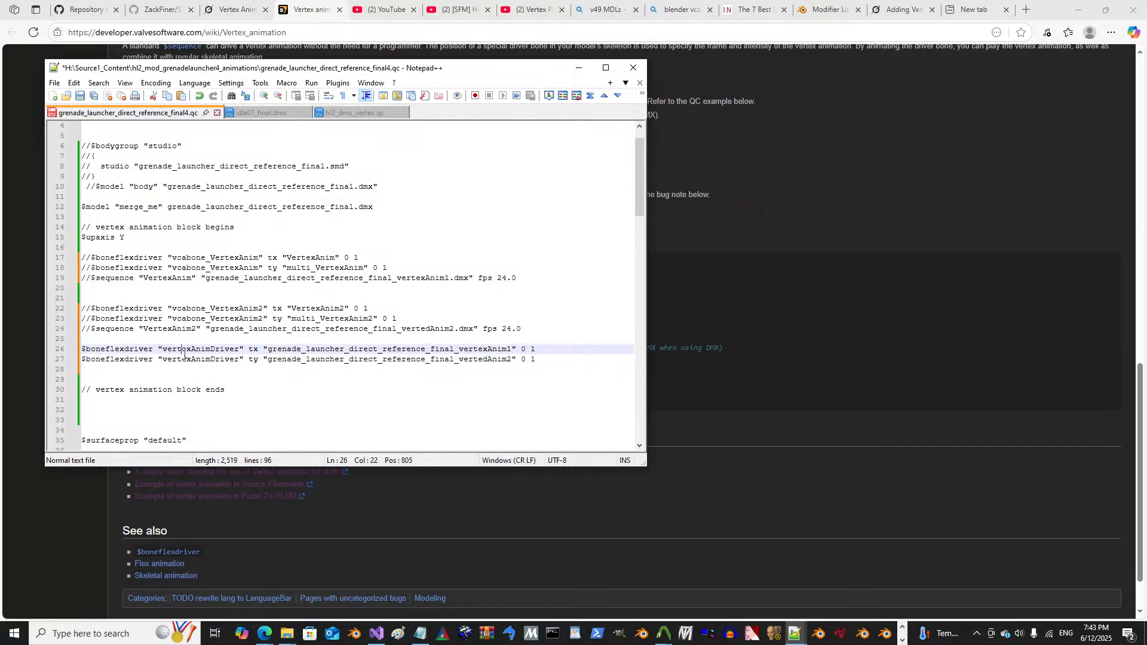
scroll(241, 391, down, 6)
scroll(242, 392, down, 19)
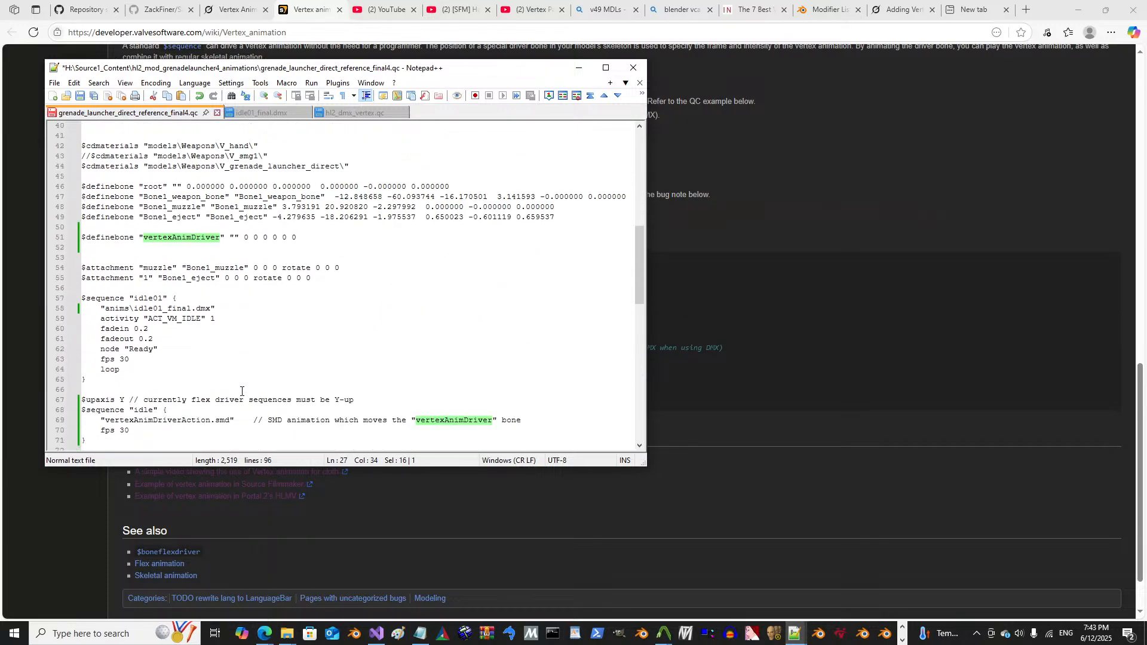
scroll(241, 392, up, 10)
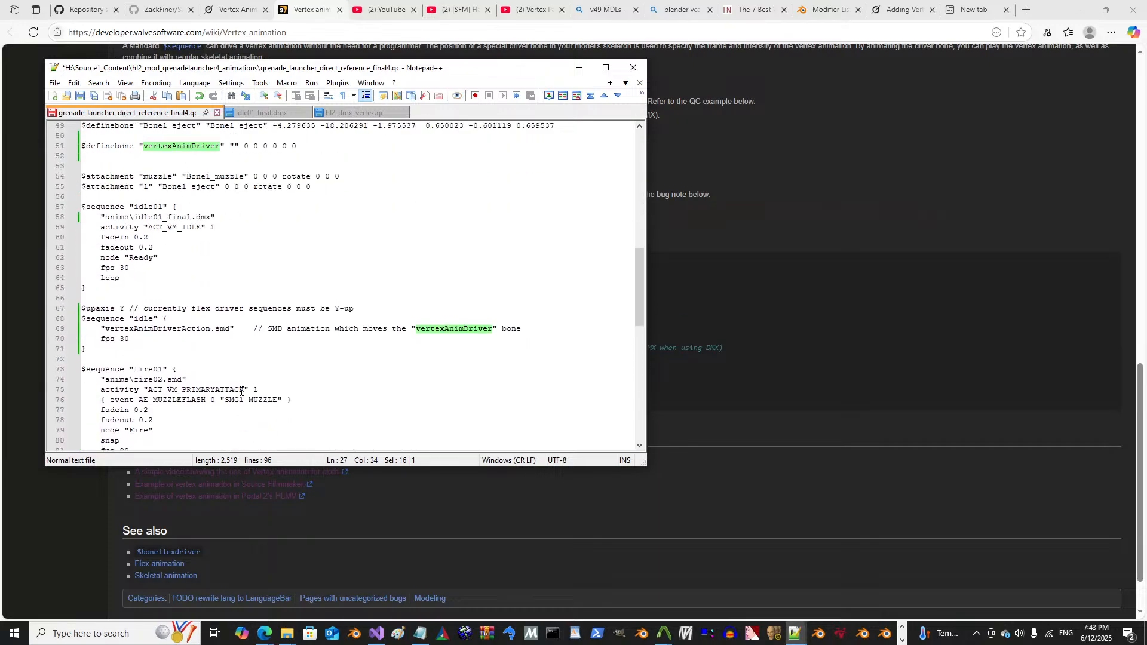
double_click(188, 330)
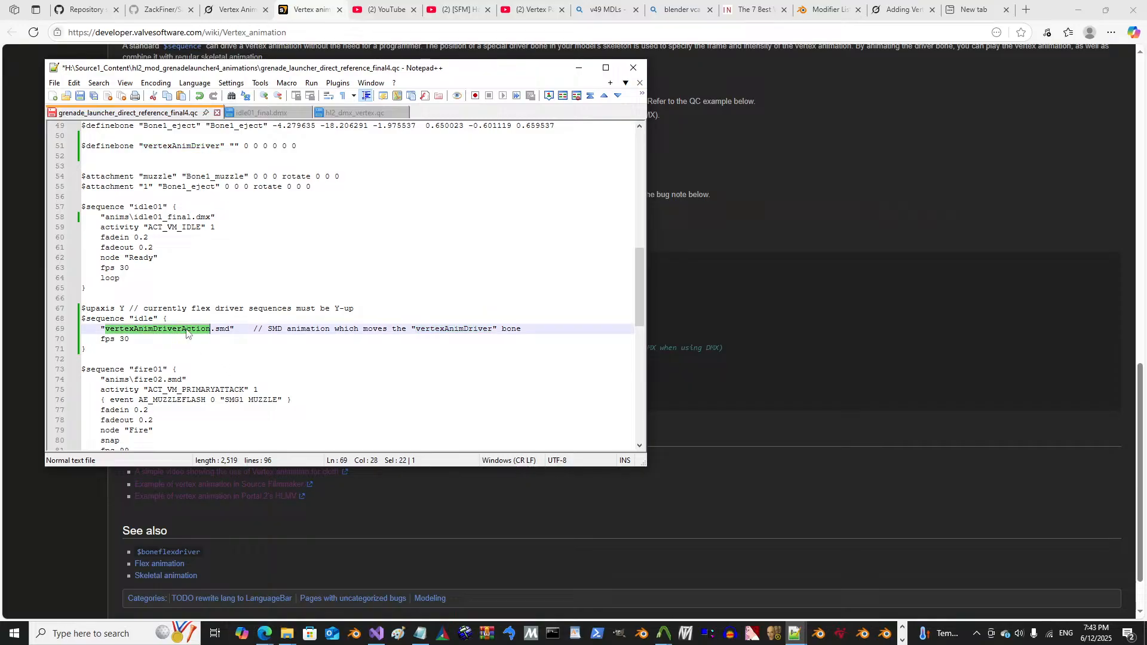
Step: Check the vertexAnimDriver references in the idle sequence comment against the animation names in the tx and ty $boneflexdriver lines
double_click(454, 329)
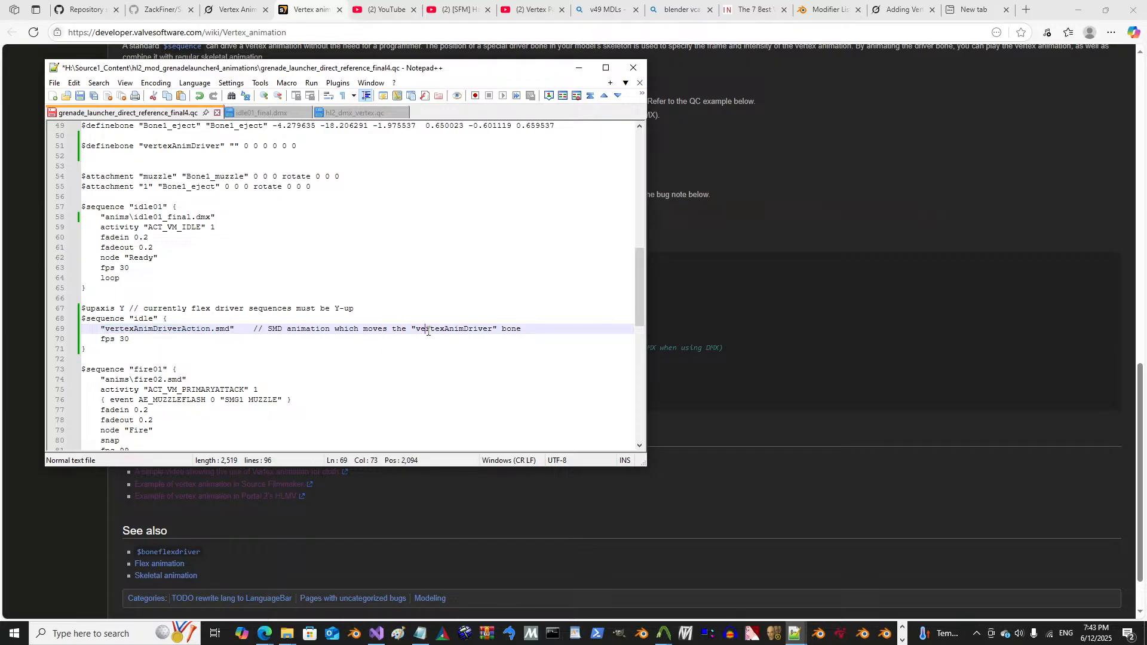
scroll(323, 340, up, 5)
scroll(317, 350, up, 8)
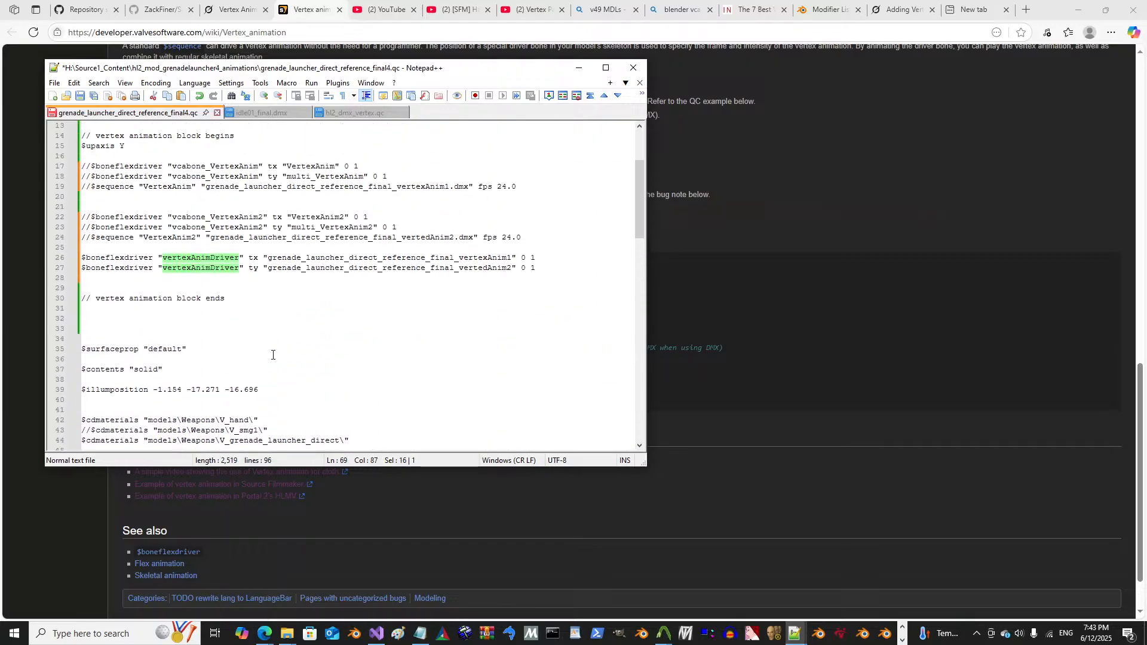
double_click(317, 288)
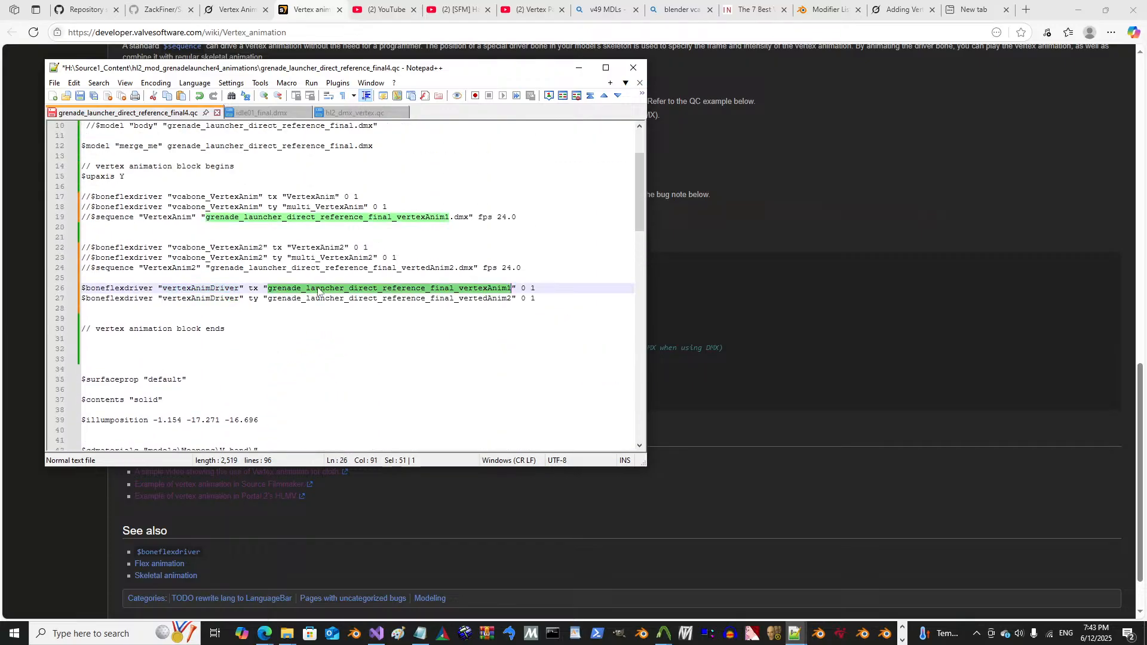
double_click(316, 298)
click(313, 309)
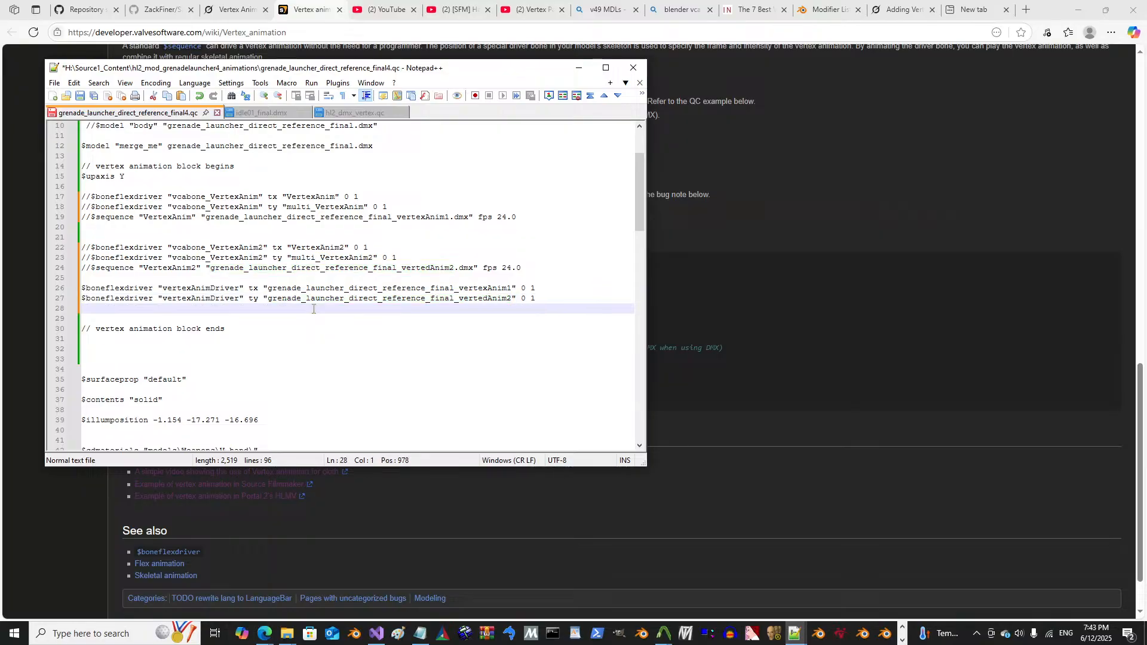
Step: Save the QC under the new name grenade_launcher_direct_reference_final5.qc in the same folder
click(53, 82)
click(90, 189)
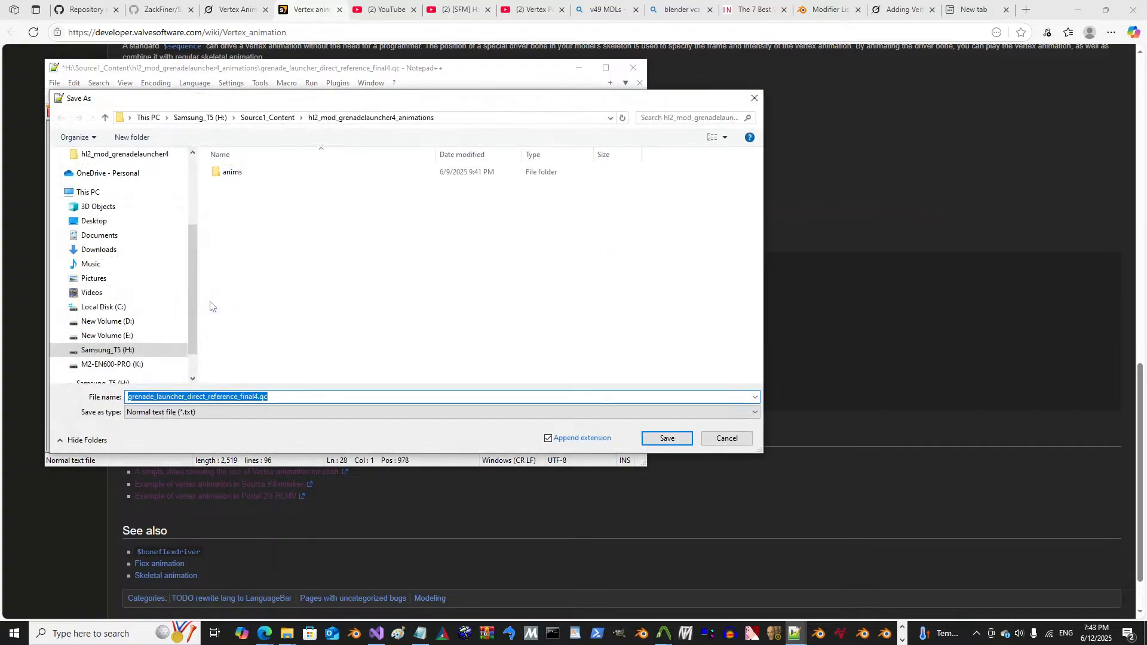
click(255, 395)
text(5)
click(666, 437)
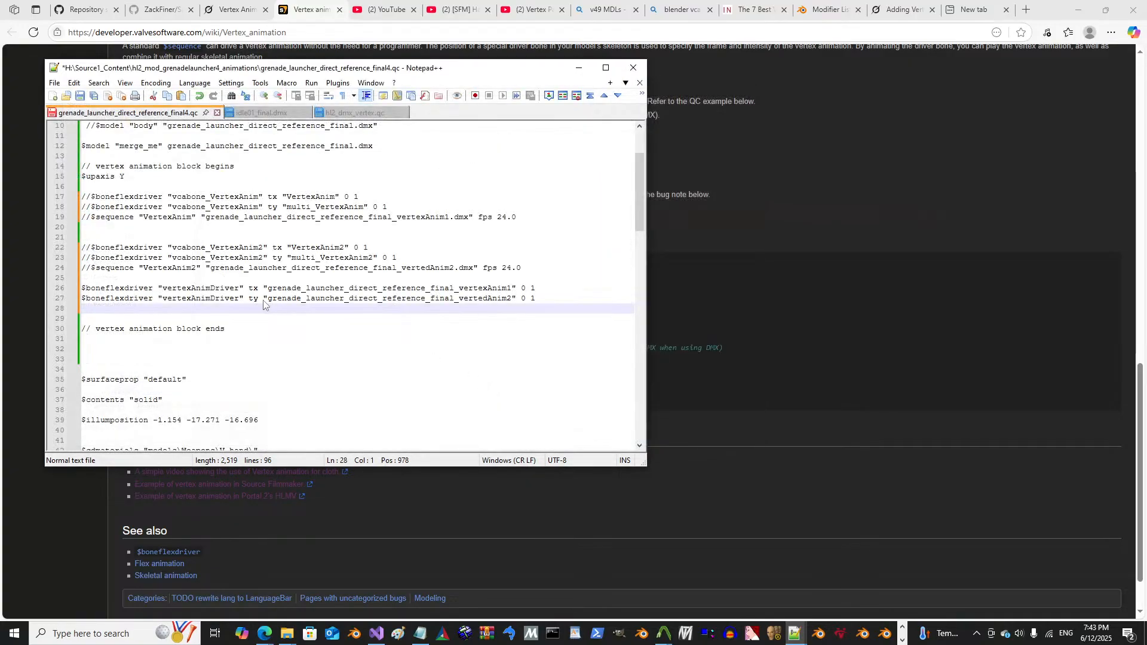
Step: Change the $modelname path to weapons/mods/v_grenade_launcher_direct7.mdl and save the QC
scroll(265, 286, up, 3)
click(281, 258)
drag(321, 146, 320, 147)
text(5)
text(7)
click(300, 196)
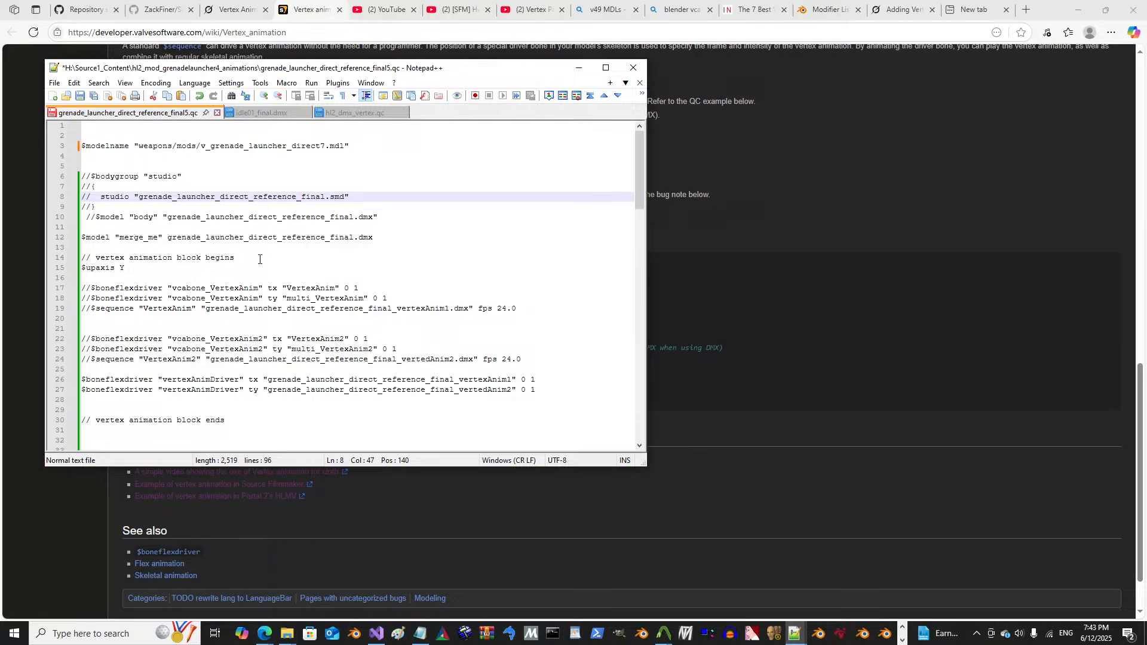
scroll(256, 254, down, 2)
click(272, 298)
key(ctrl+s)
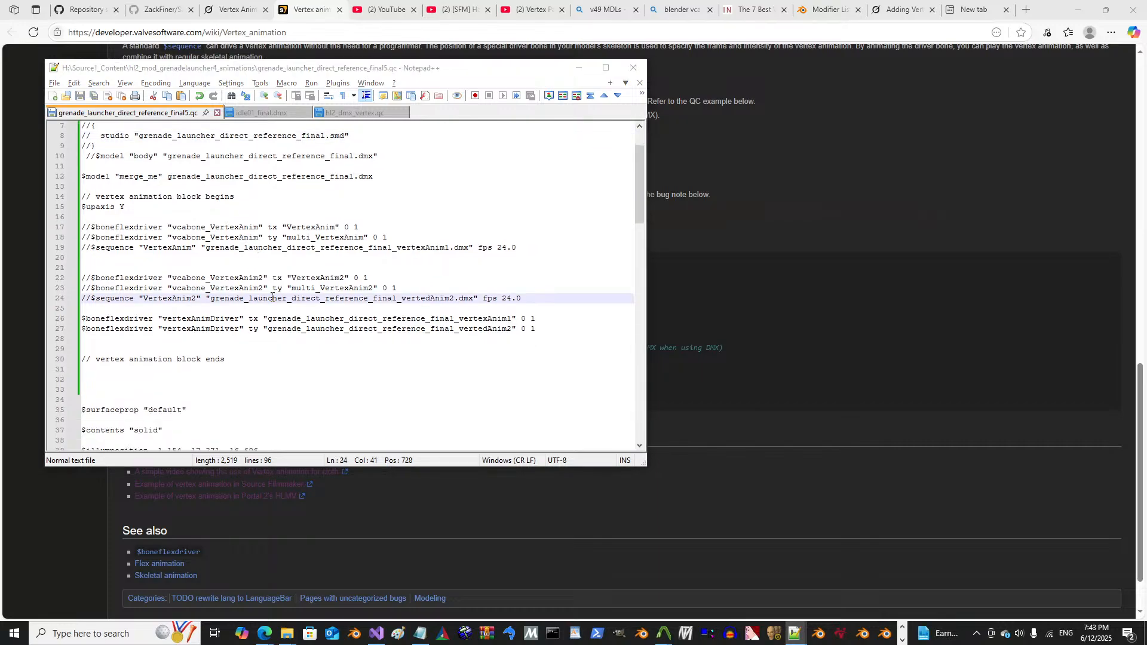
Step: Switch to Crowbar, set the QC input to grenade_launcher_direct_reference_final5.qc and compile the model
key(alt+Tab)
key(alt+Tab)
key(alt+Tab)
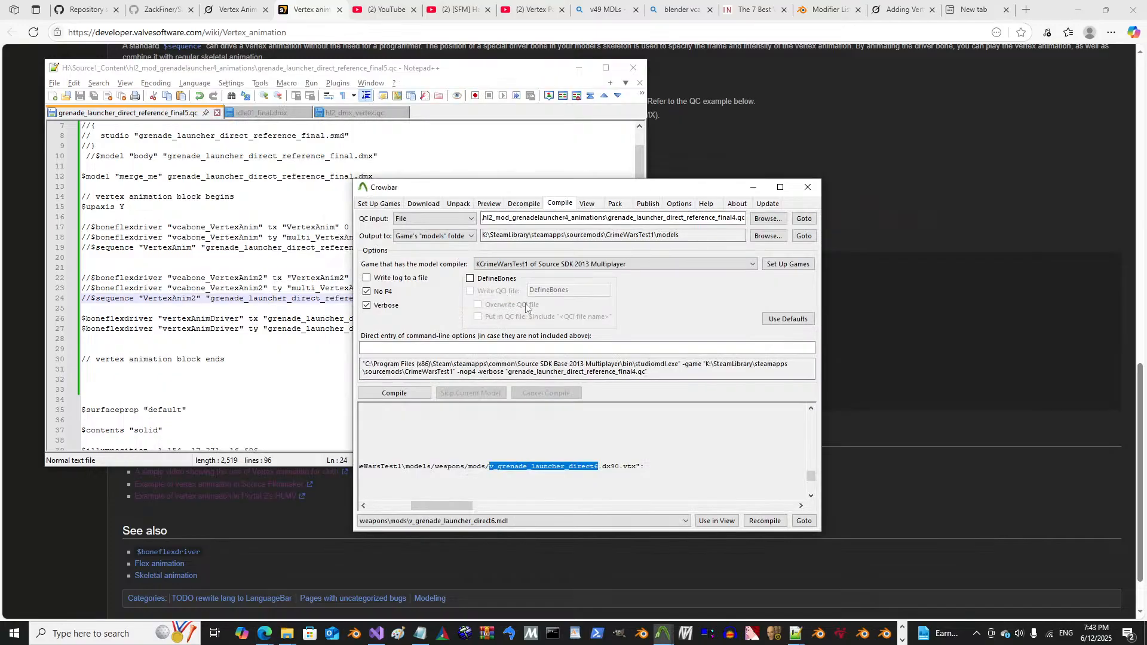
click(737, 218)
key(BackSpace)
text(5)
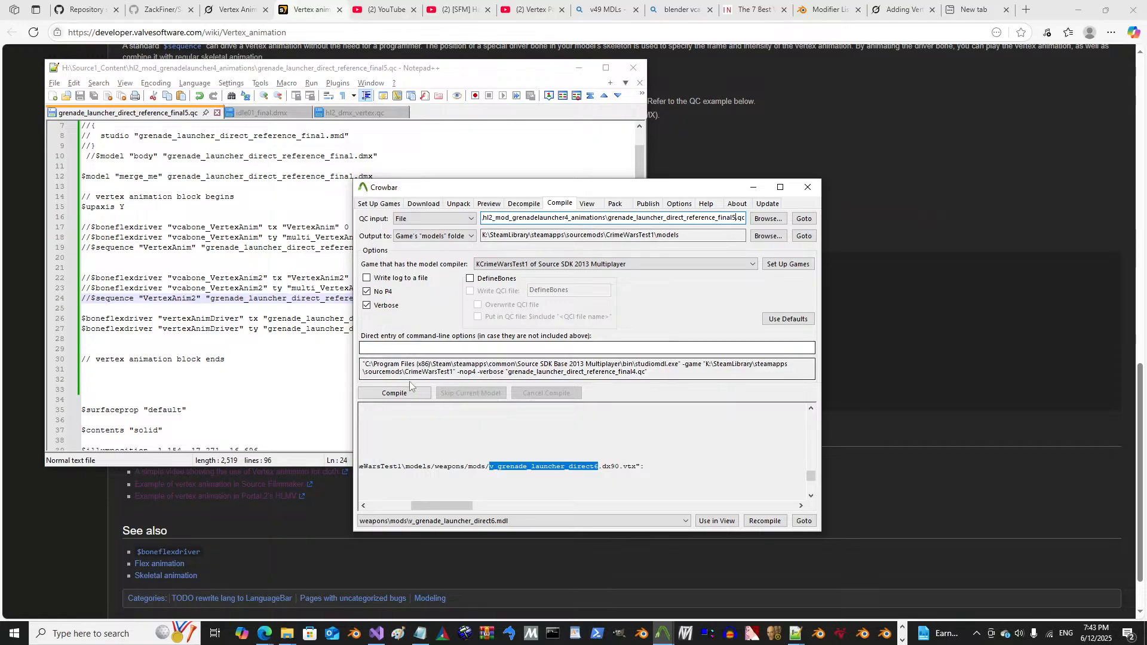
click(397, 396)
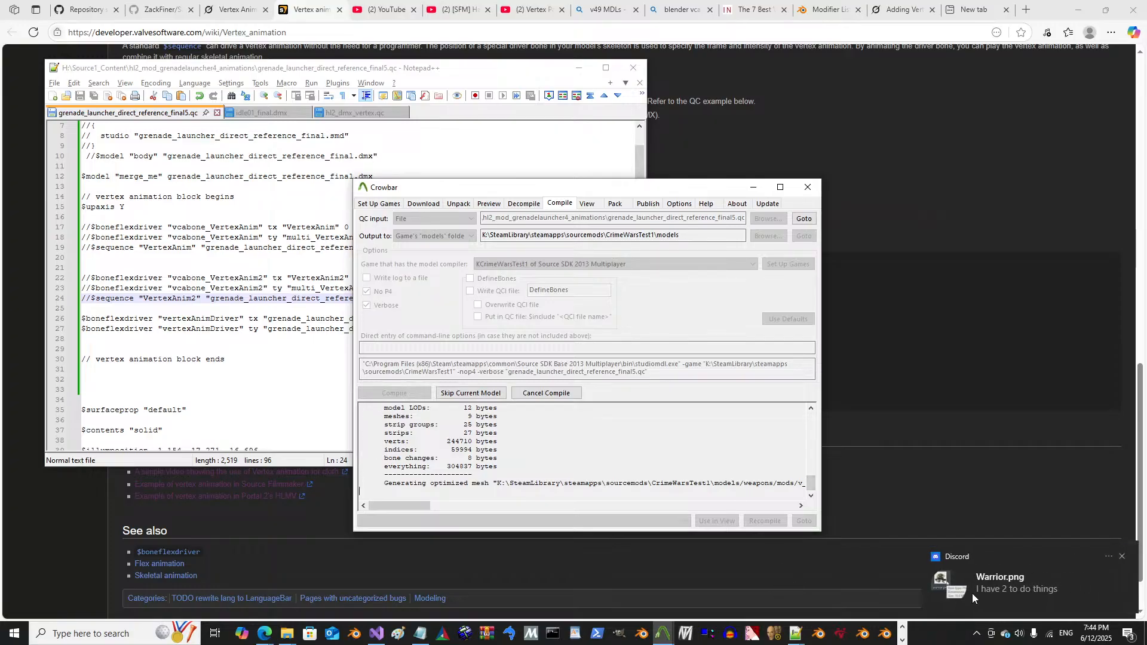
Step: Review the end of the compile log for errors and the generated mesh files
click(994, 589)
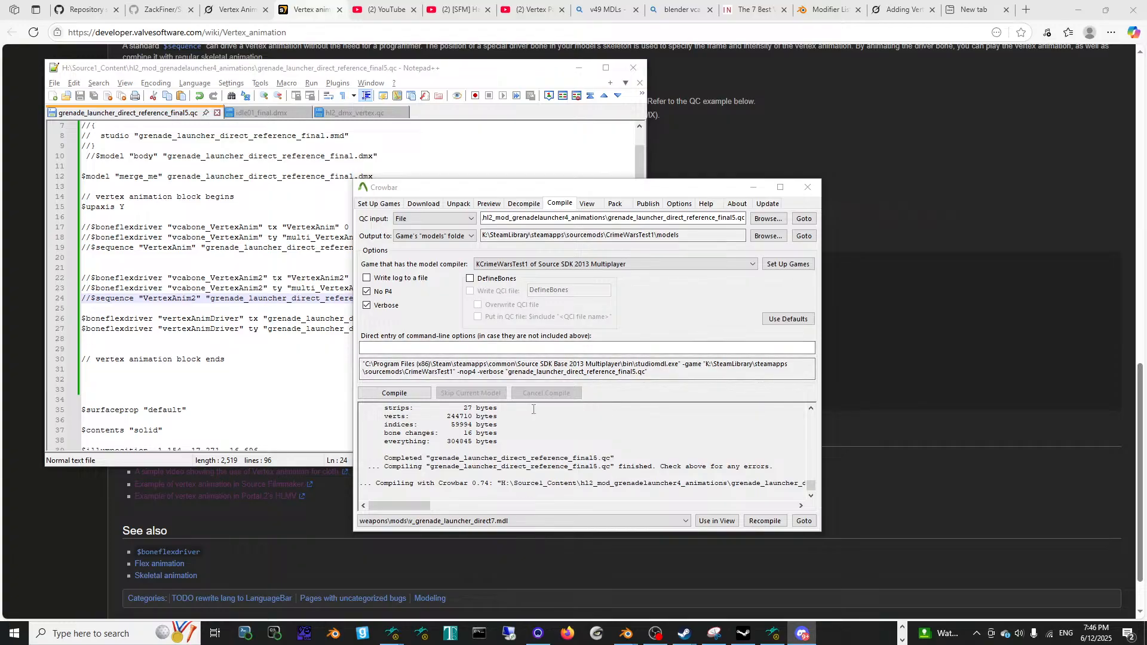
drag(404, 506, 428, 511)
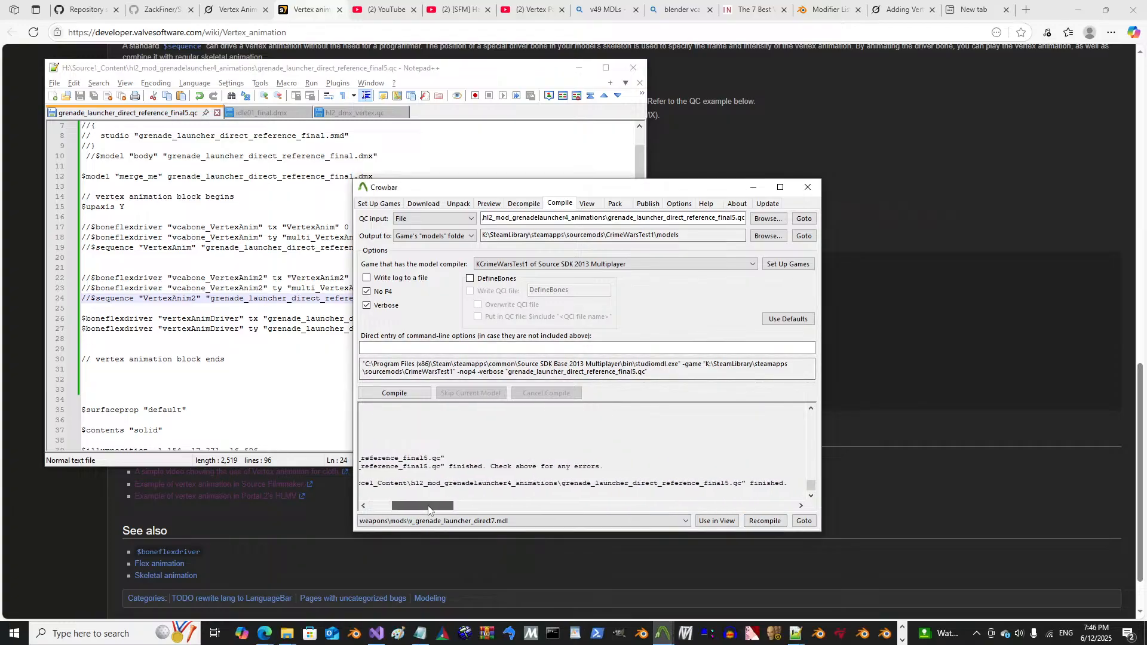
scroll(557, 484, up, 2)
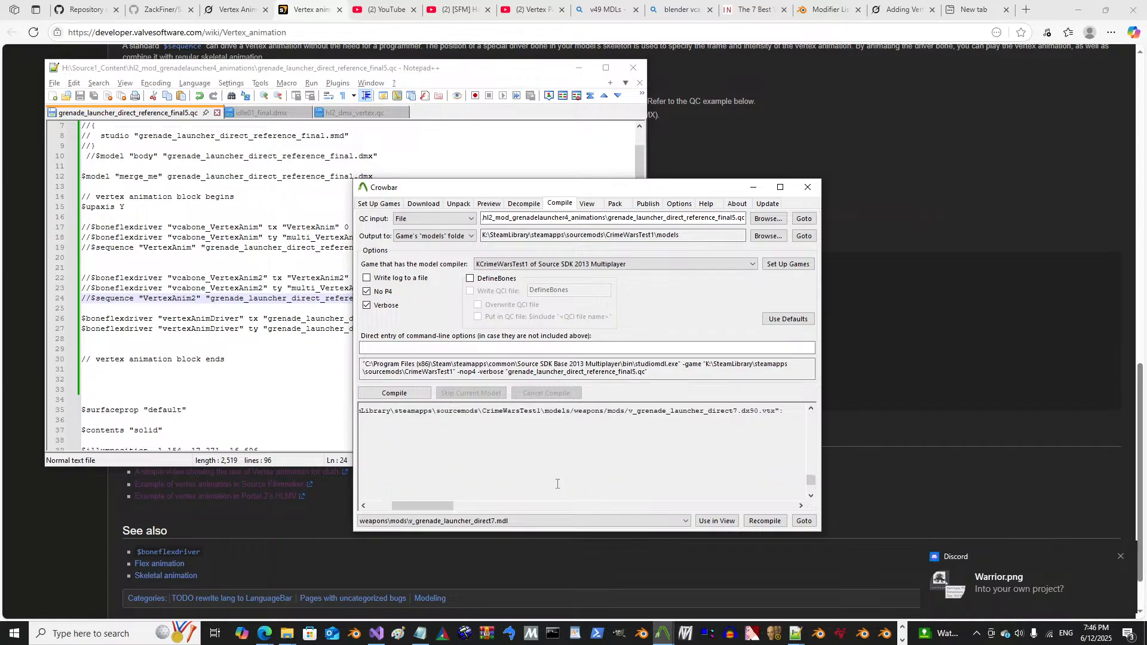
scroll(557, 484, up, 3)
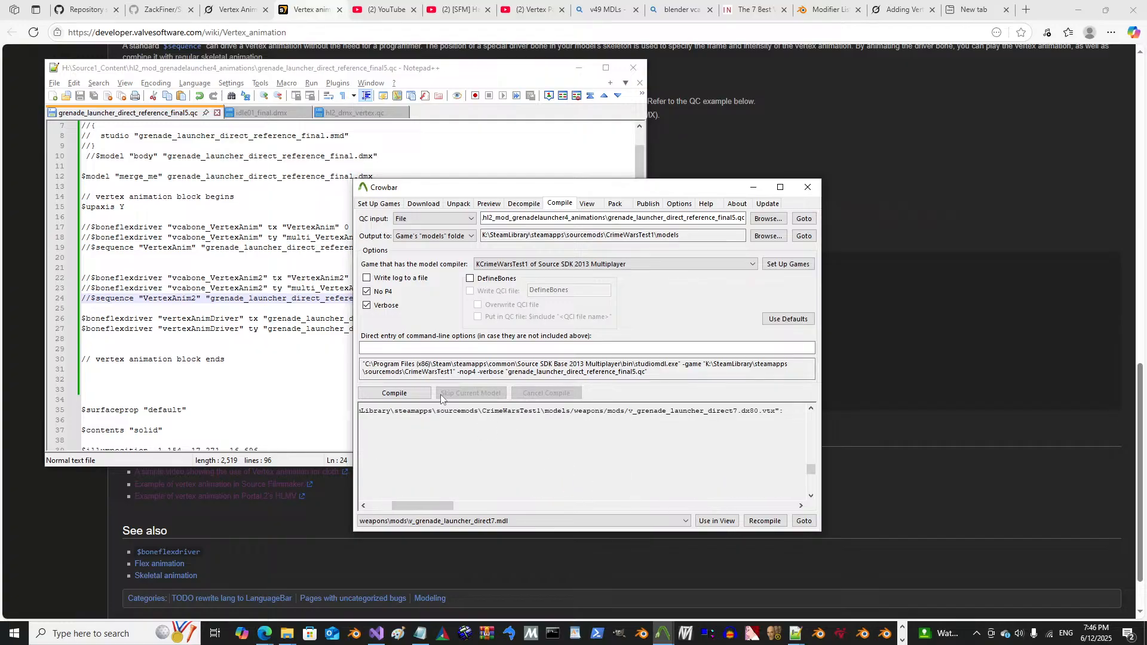
Step: Launch a new Half-Life Model Viewer window
click(902, 640)
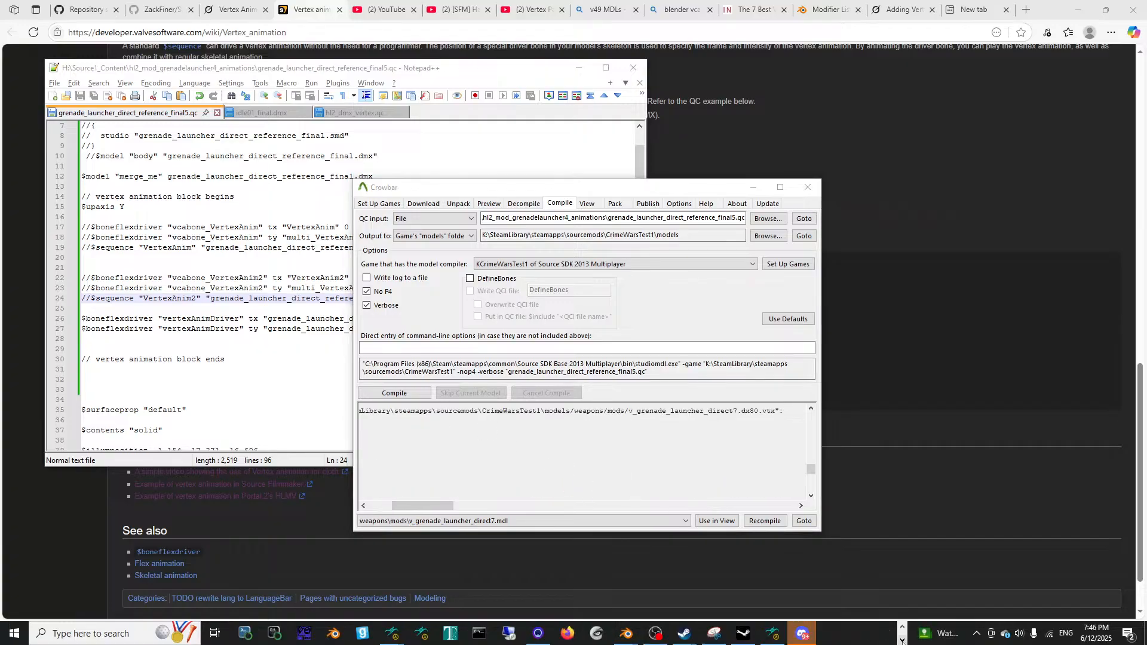
mouse_move(392, 632)
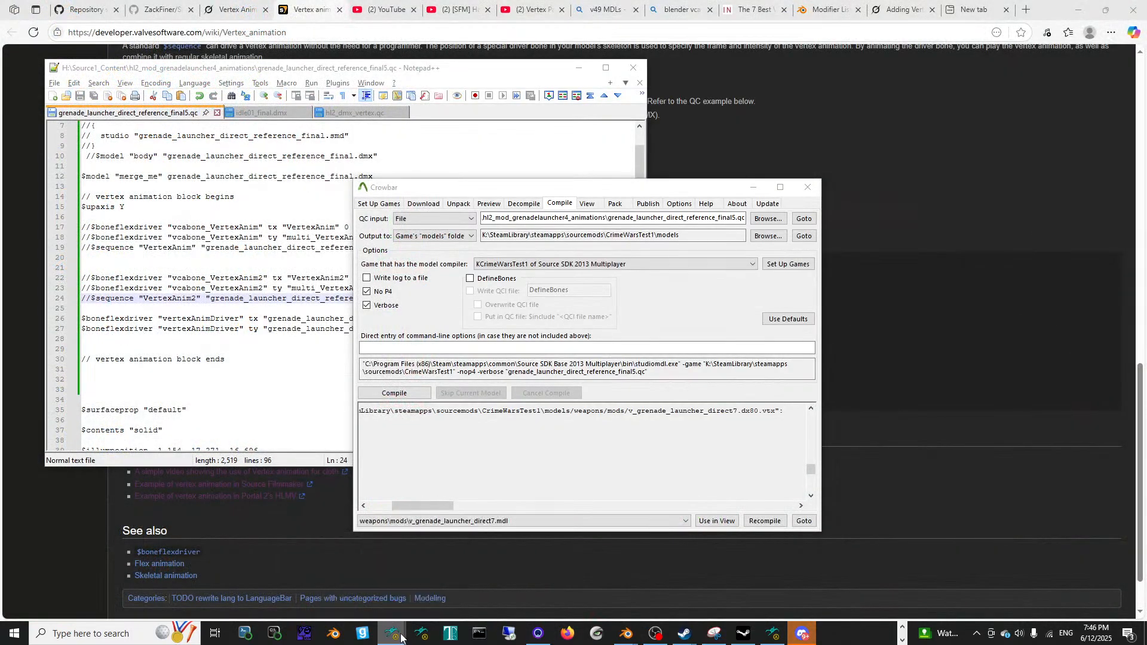
right_click(401, 635)
click(398, 569)
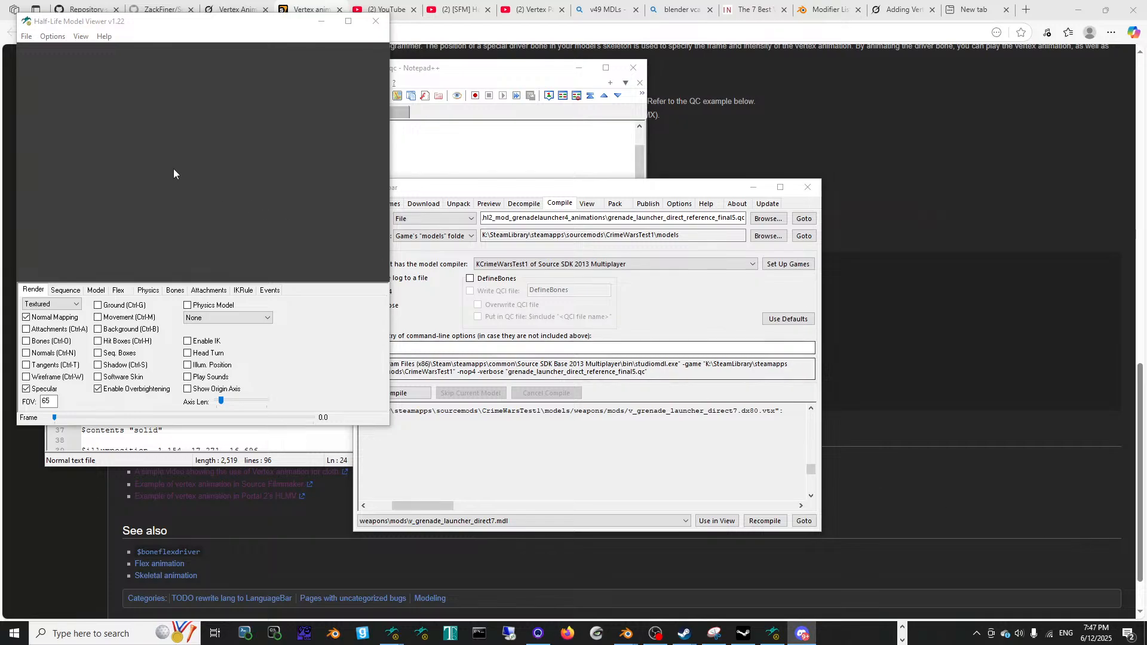
Step: Load v_grenade_launcher_direct7.mdl from the models\weapons\mods folder into the model viewer
click(26, 36)
click(30, 62)
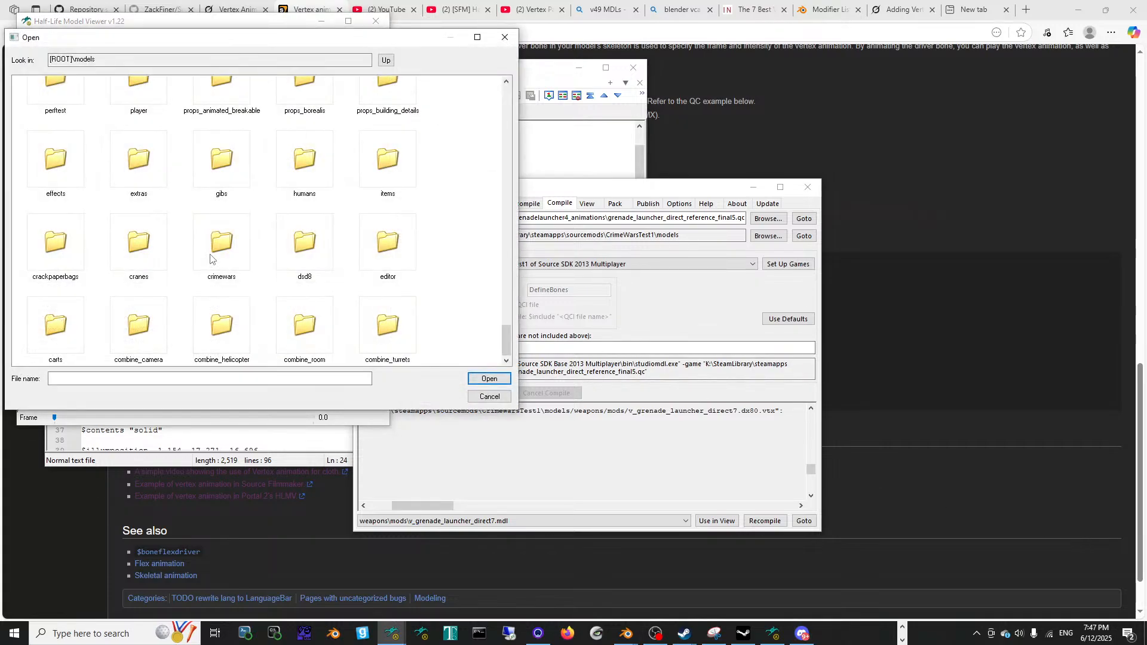
click(231, 246)
key(w)
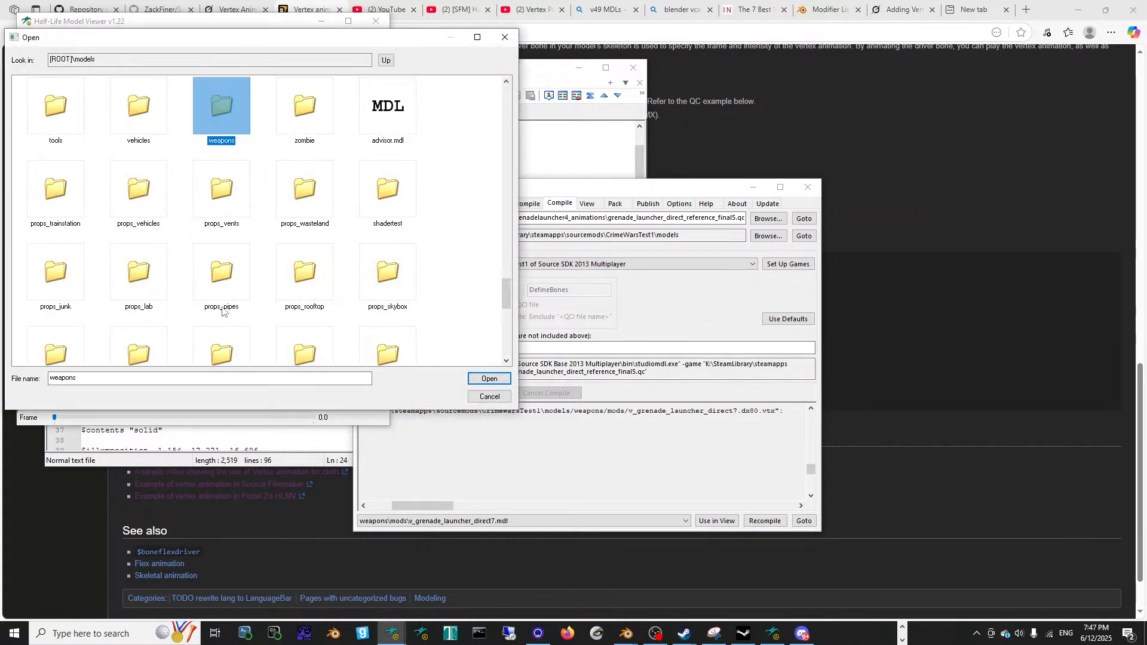
double_click(214, 137)
scroll(269, 248, down, 5)
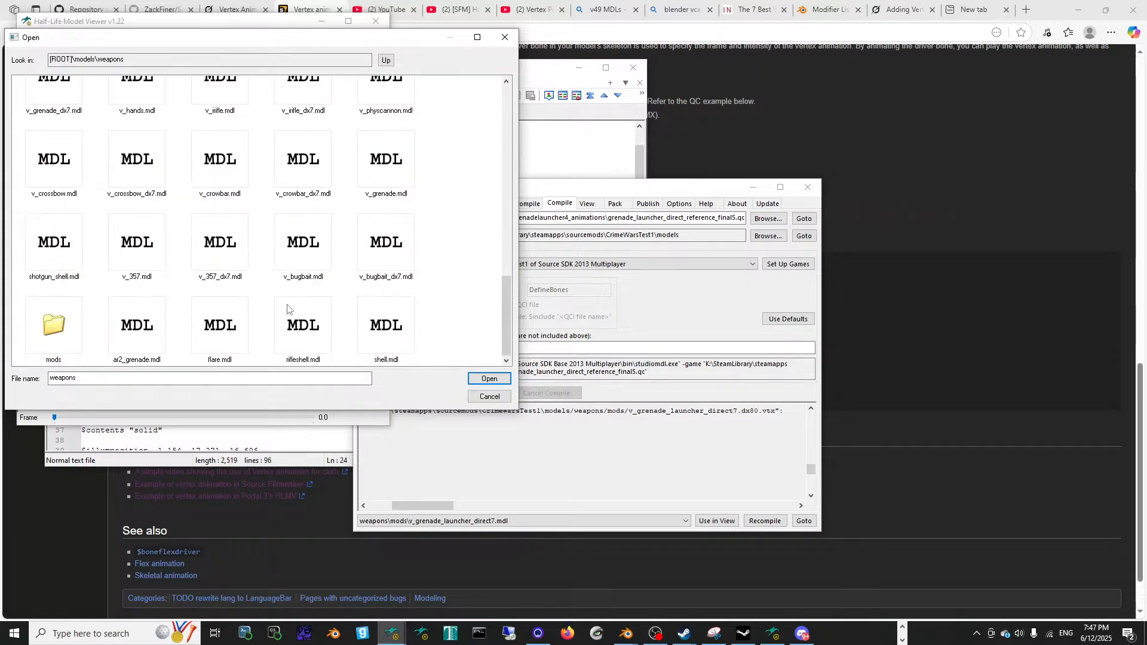
double_click(82, 332)
double_click(246, 316)
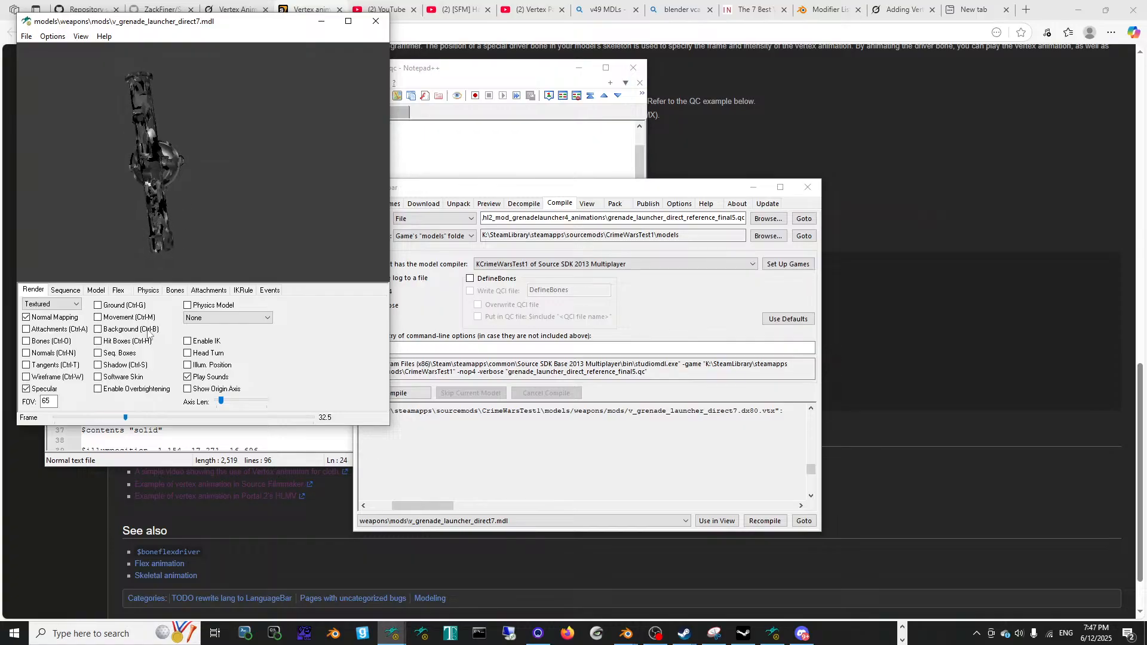
Step: Play the idle sequence on the grenade launcher and inspect the model up close
click(65, 290)
click(62, 306)
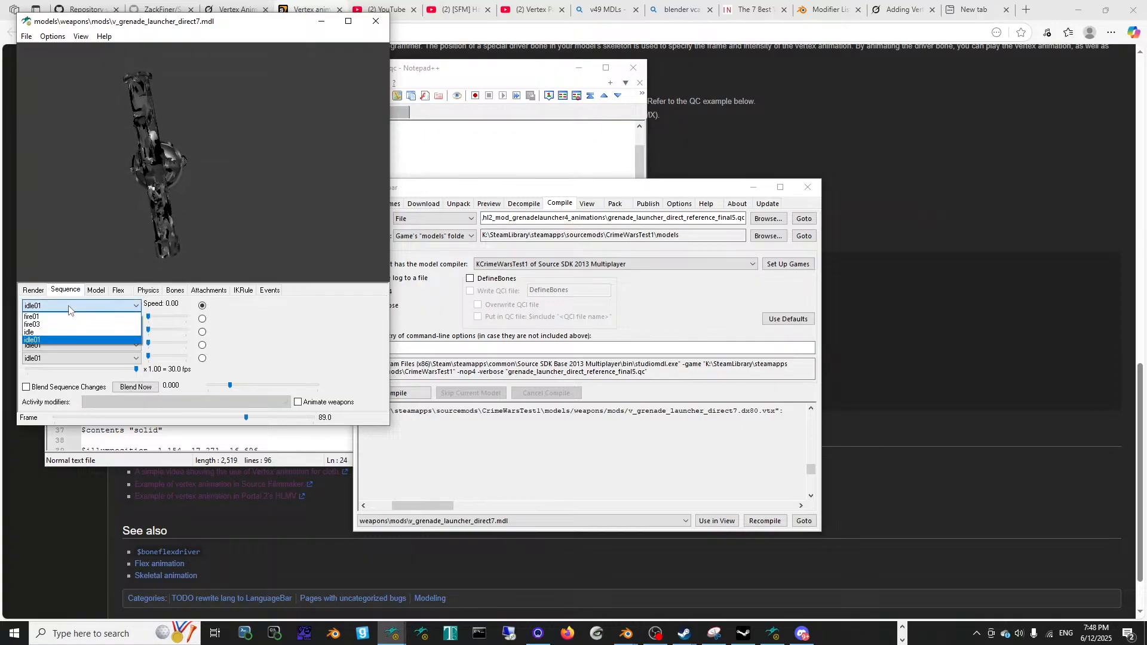
click(61, 339)
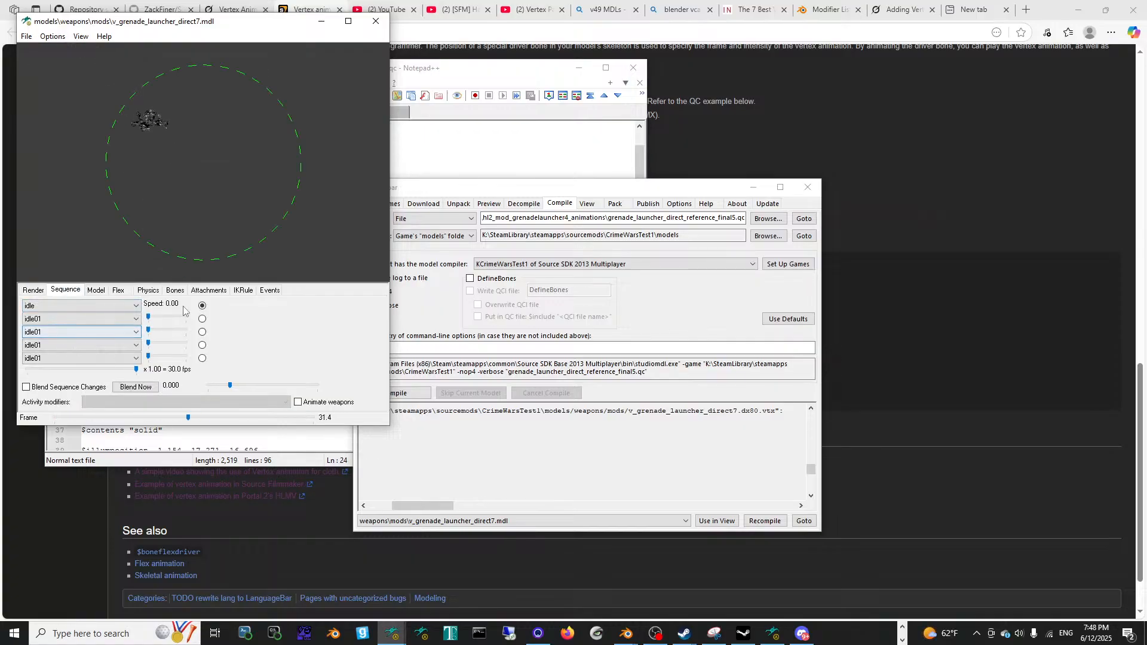
drag(239, 212, 282, 230)
right_drag(282, 229, 261, 141)
drag(262, 141, 194, 149)
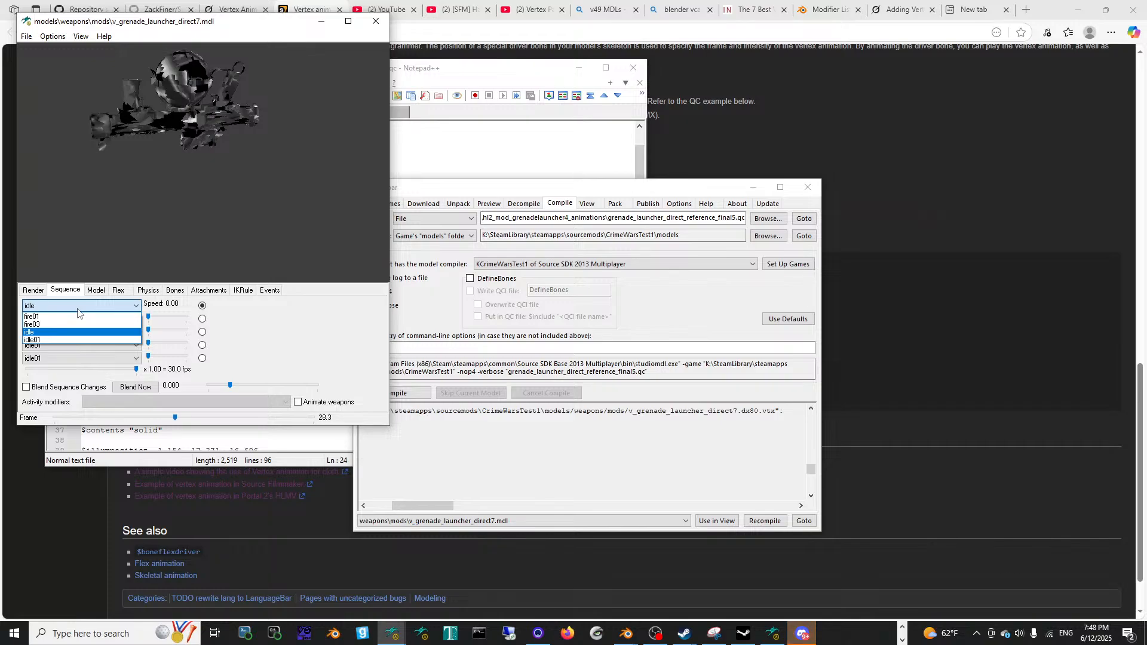
Step: Check the model's flex controllers and its merge_me body part
click(123, 292)
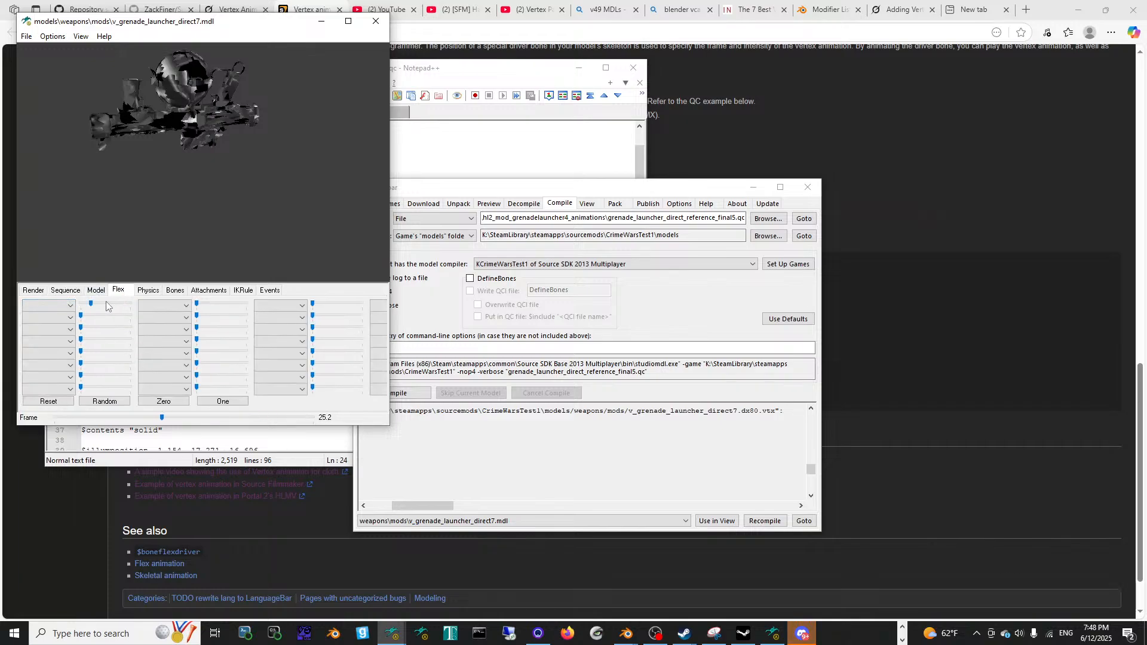
click(91, 291)
click(67, 306)
click(58, 310)
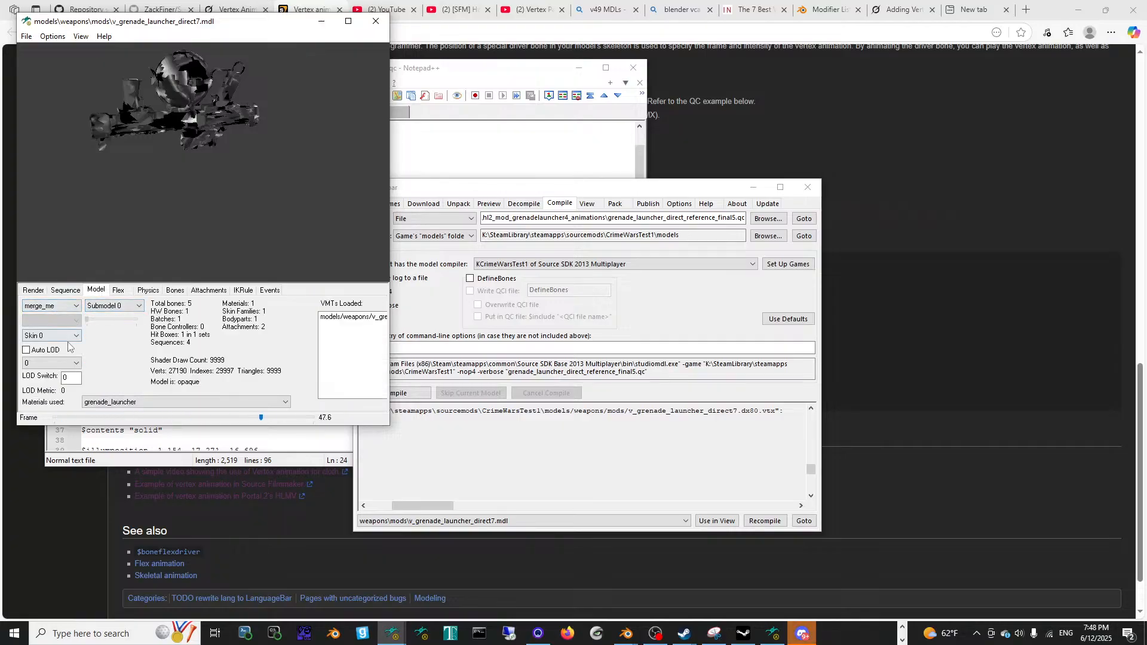
Step: Preview the fire01, fire03 and idle01 sequences on the grenade launcher model
click(66, 290)
click(62, 306)
click(60, 317)
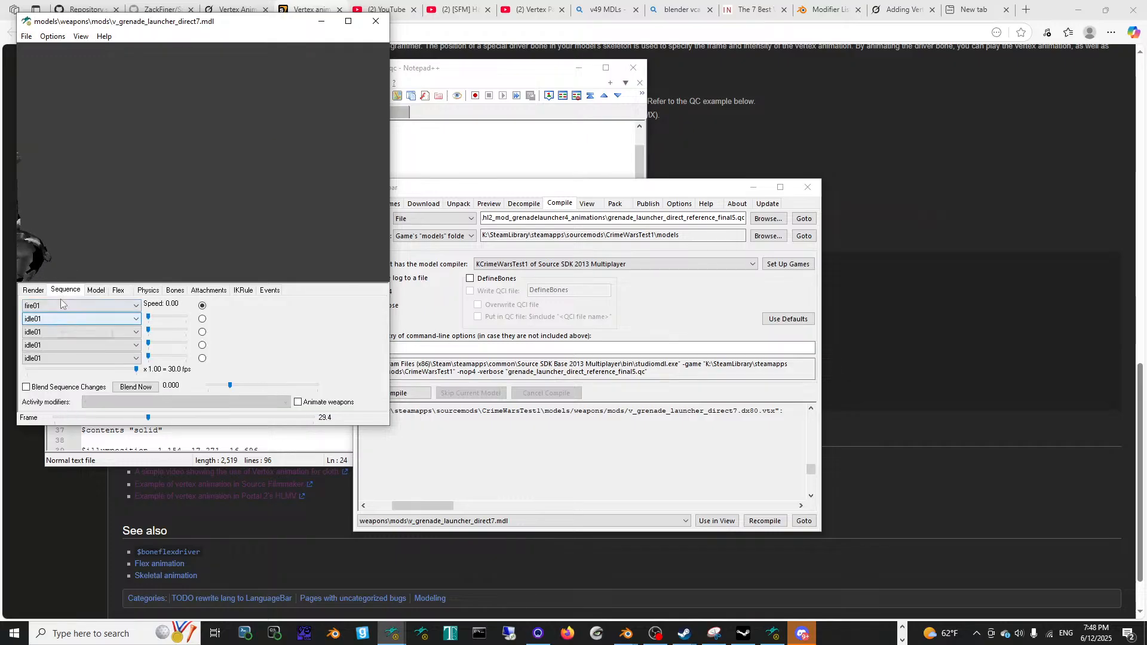
click(66, 306)
click(58, 324)
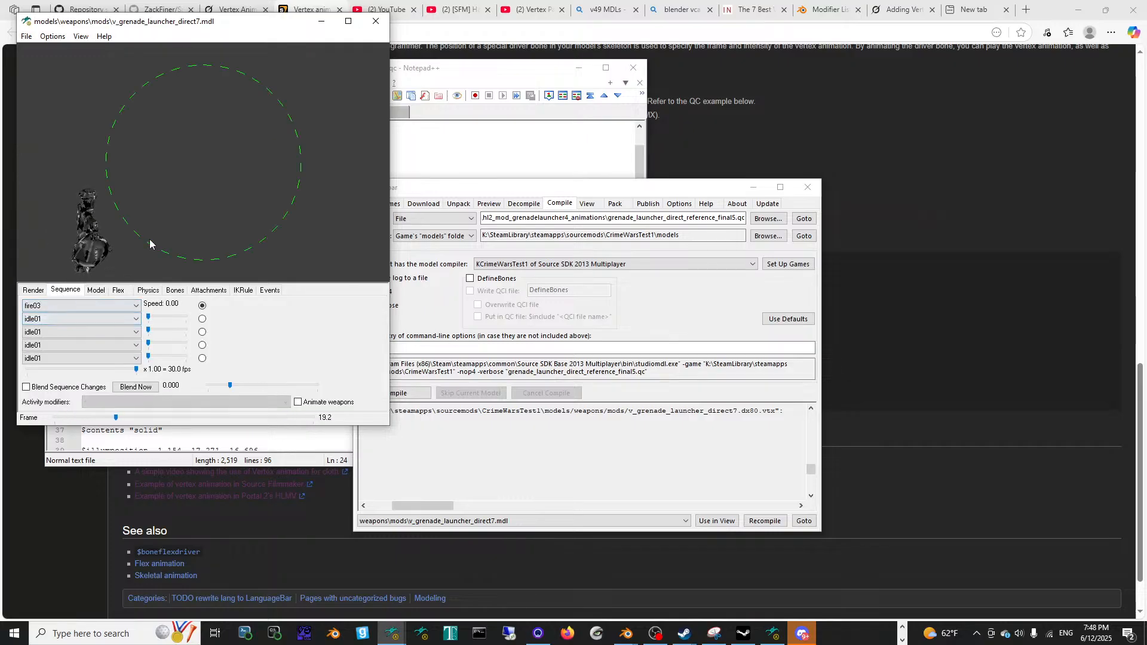
click(60, 306)
click(58, 341)
Step: Turn the physics model display on and back off
click(33, 291)
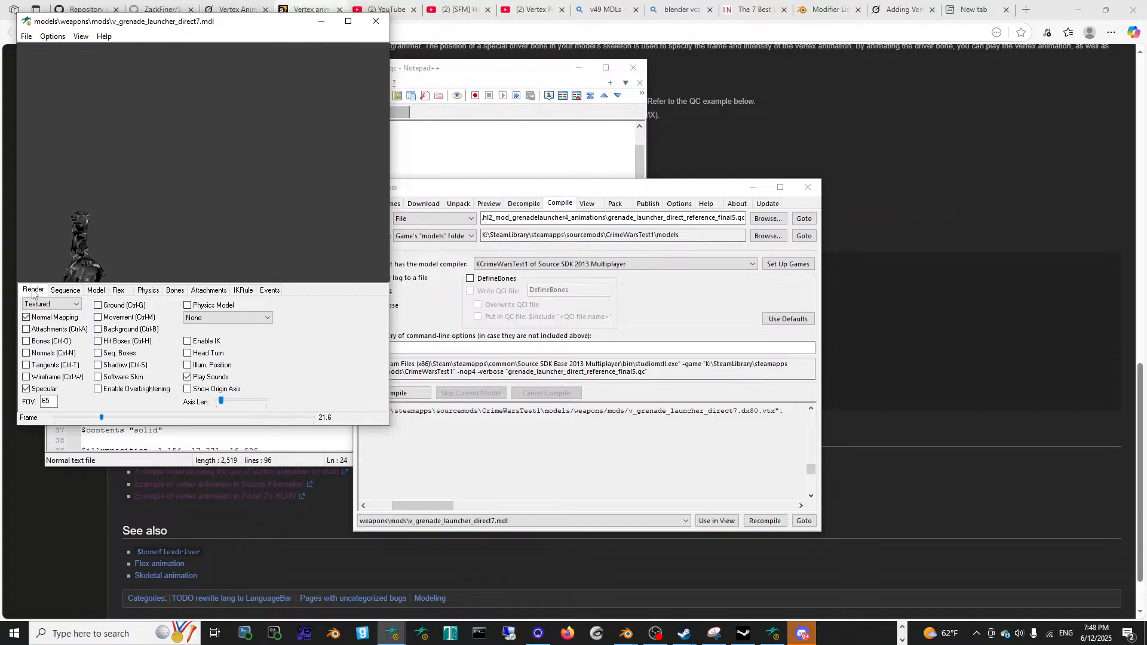
click(187, 306)
click(187, 305)
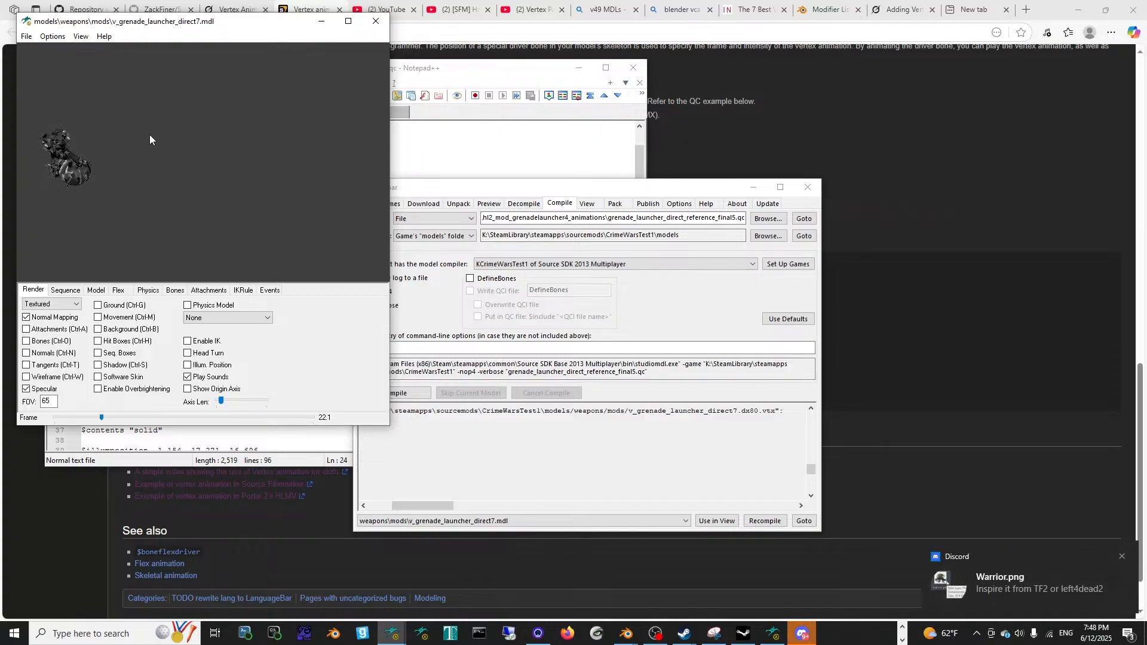
Step: Bring up the Source SDK launcher, and switch to the Steam game library
click(746, 633)
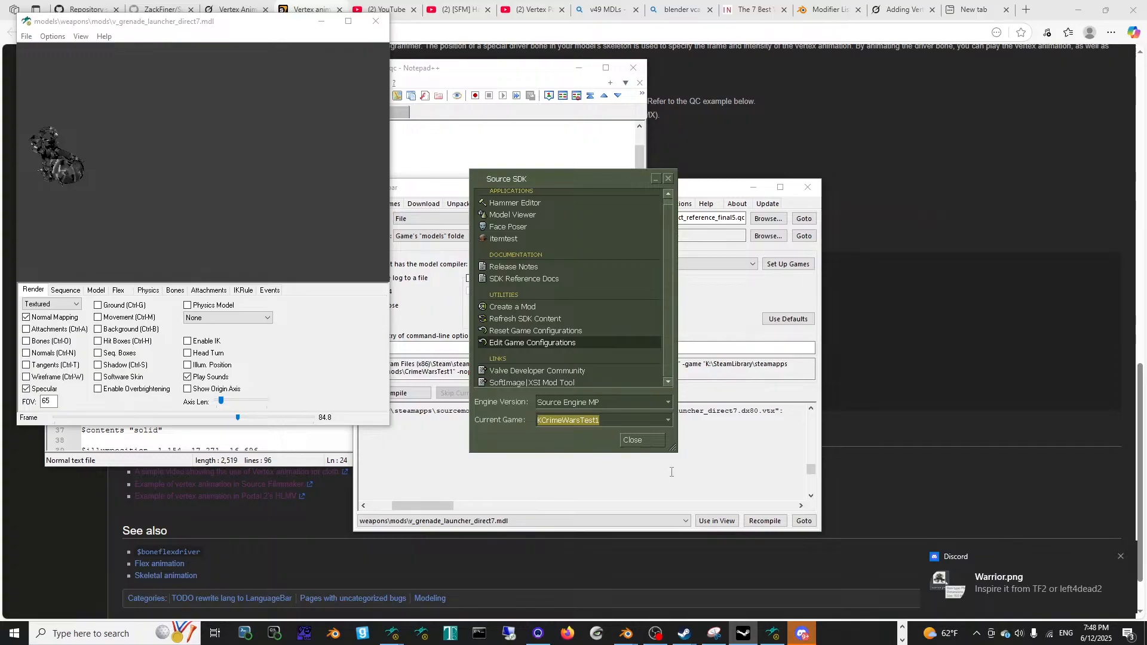
click(903, 638)
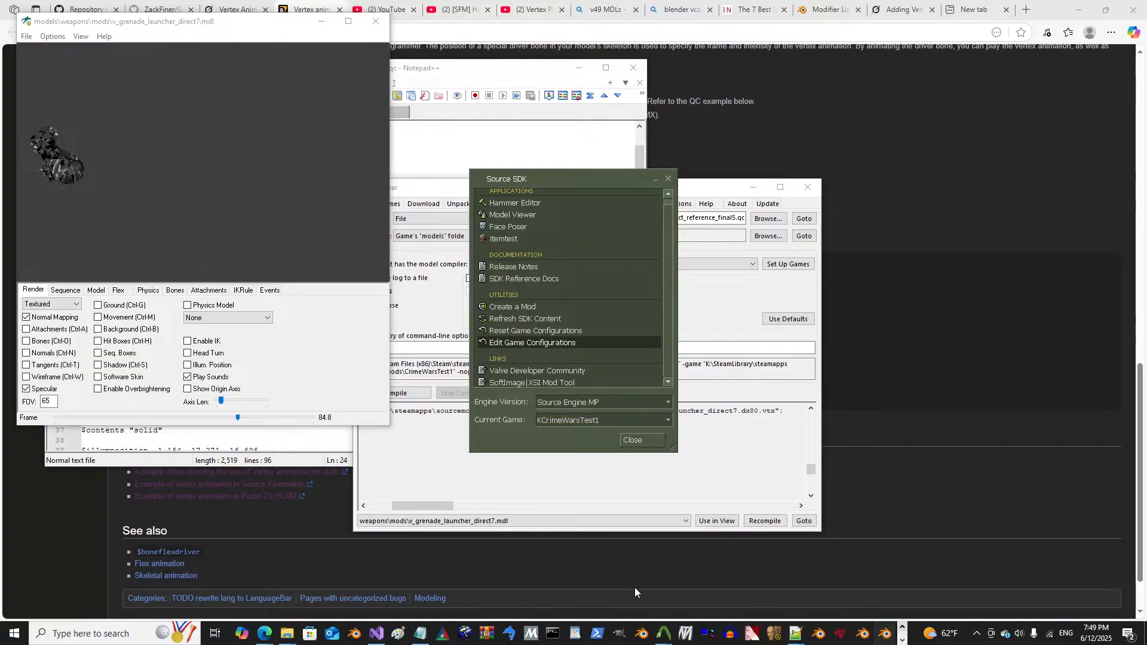
click(903, 639)
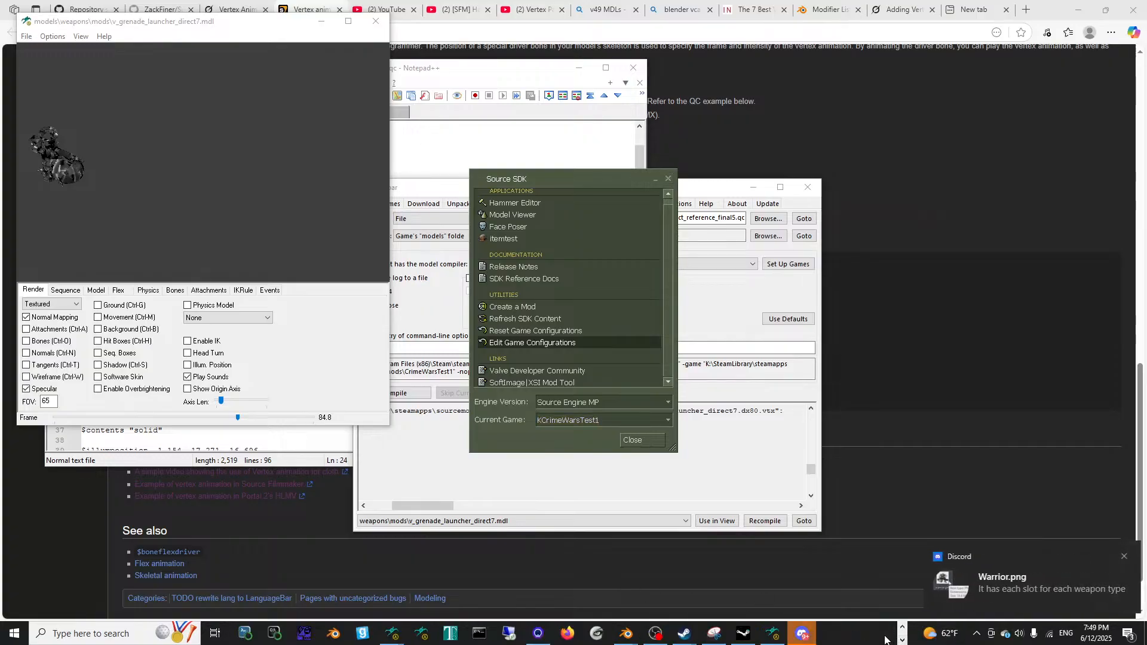
click(976, 637)
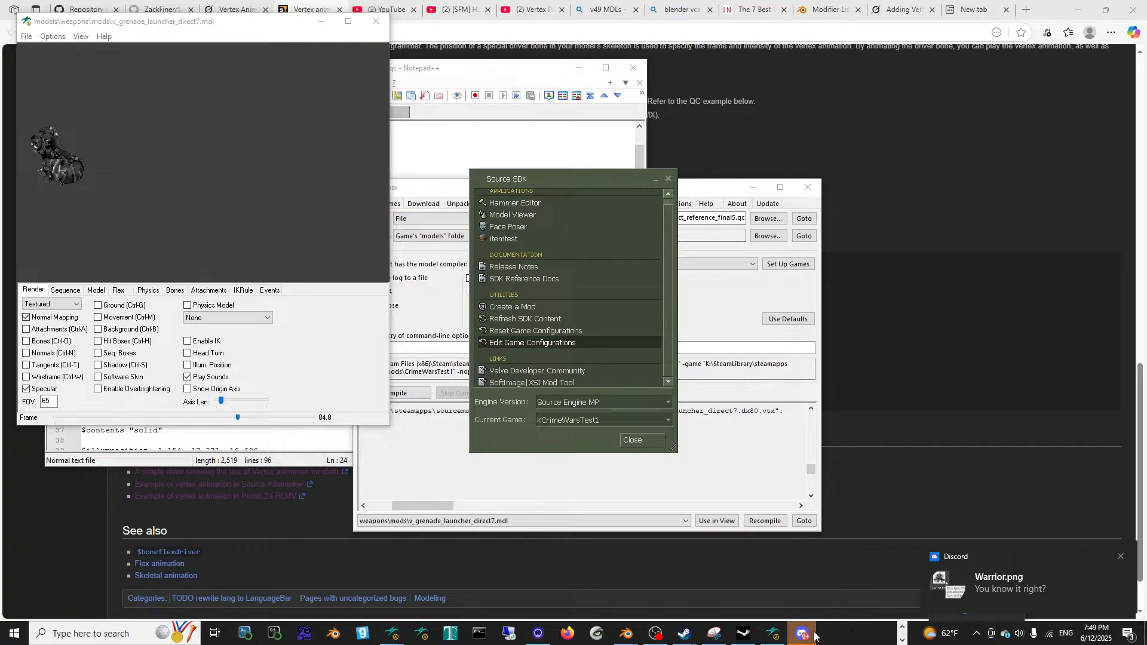
click(904, 633)
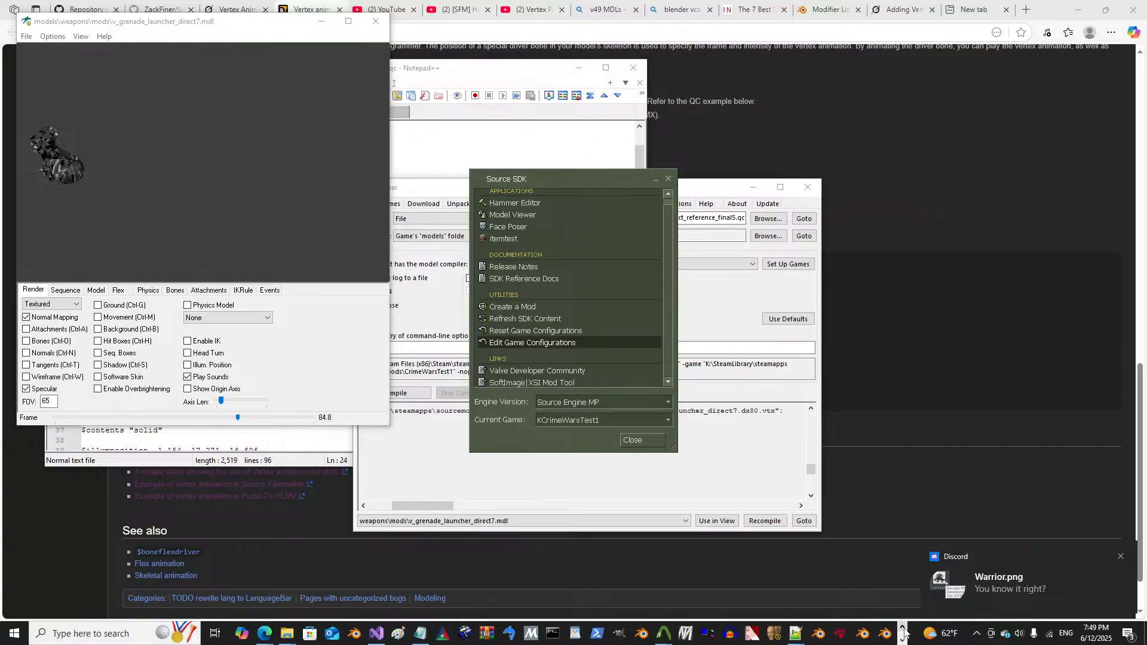
click(904, 639)
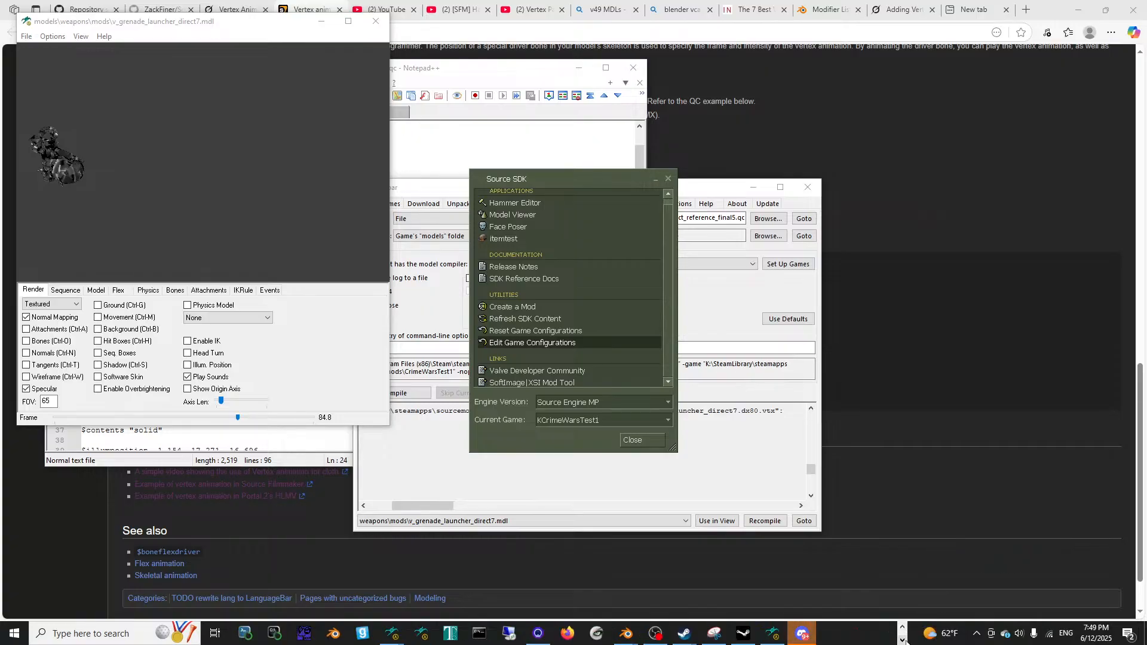
click(976, 636)
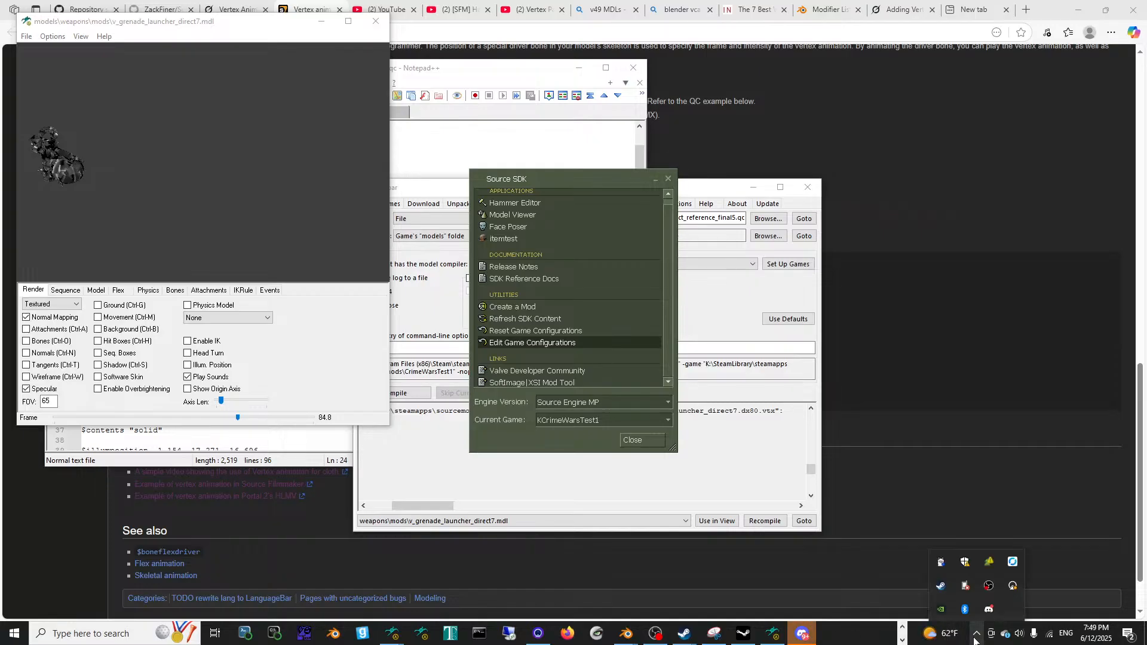
right_click(939, 588)
click(963, 453)
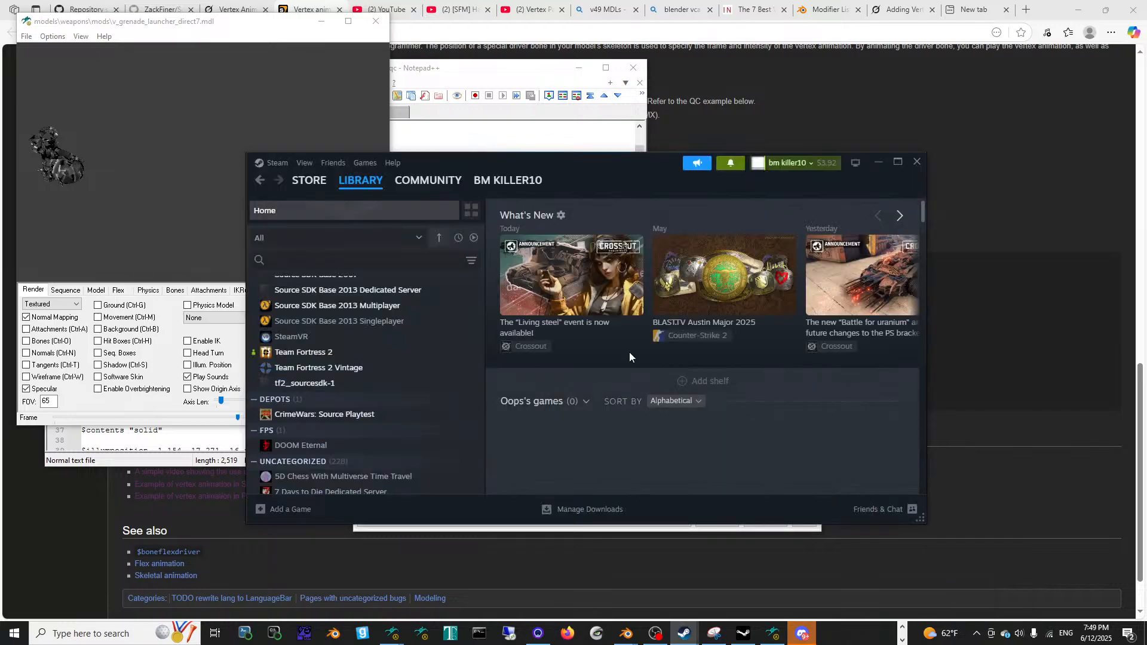
Step: Search the Steam library for "alie" and install Alien Swarm - SDK on the Samsung_T5 (H:) drive
scroll(358, 363, down, 15)
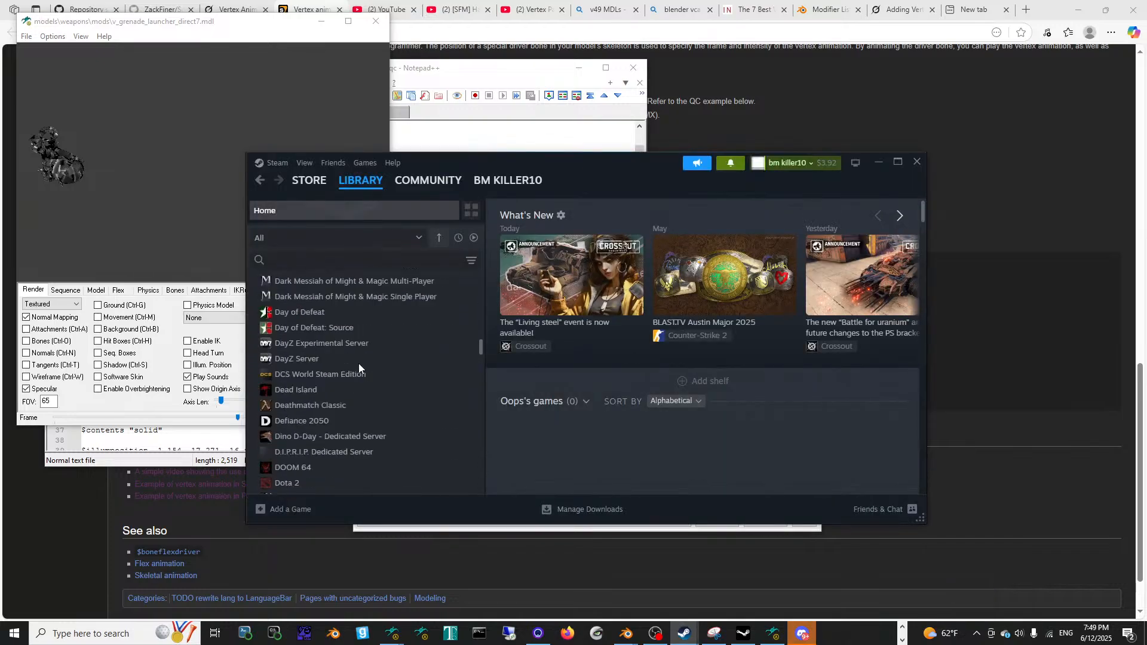
scroll(359, 365, down, 3)
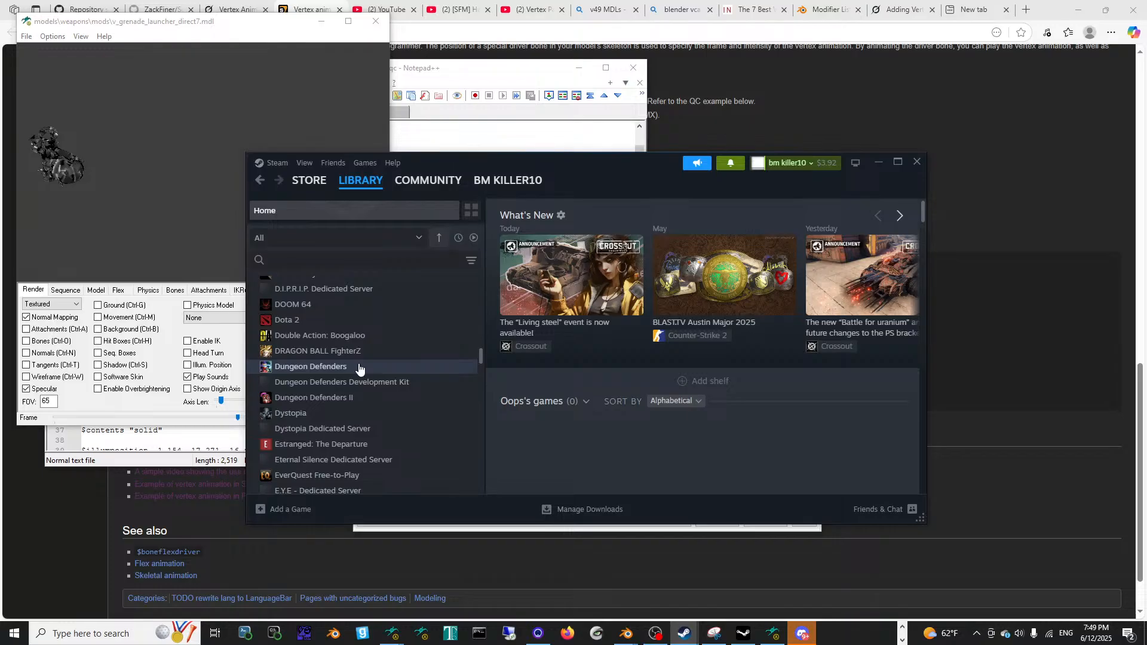
scroll(359, 368, down, 10)
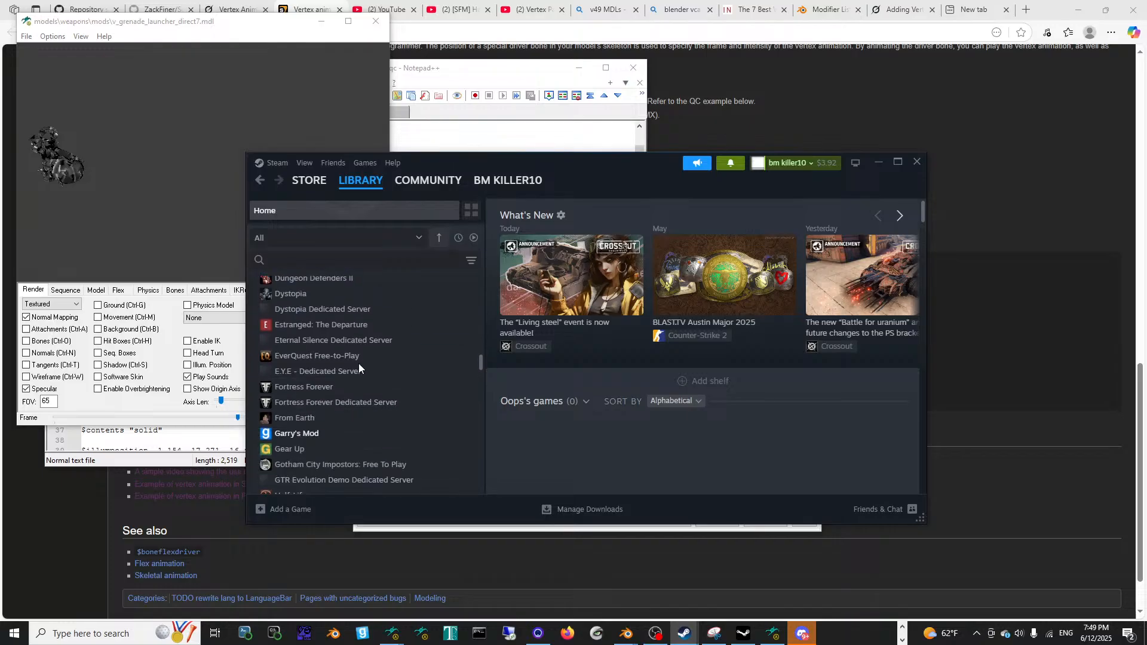
click(336, 260)
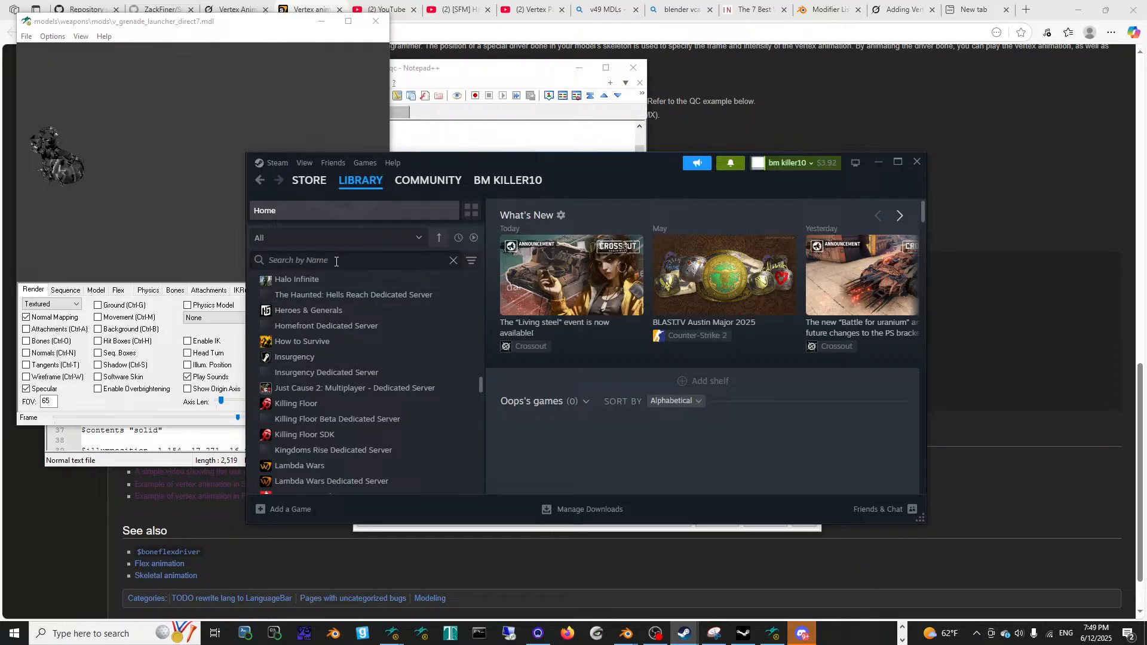
text(ak)
key(BackSpace)
text(lie)
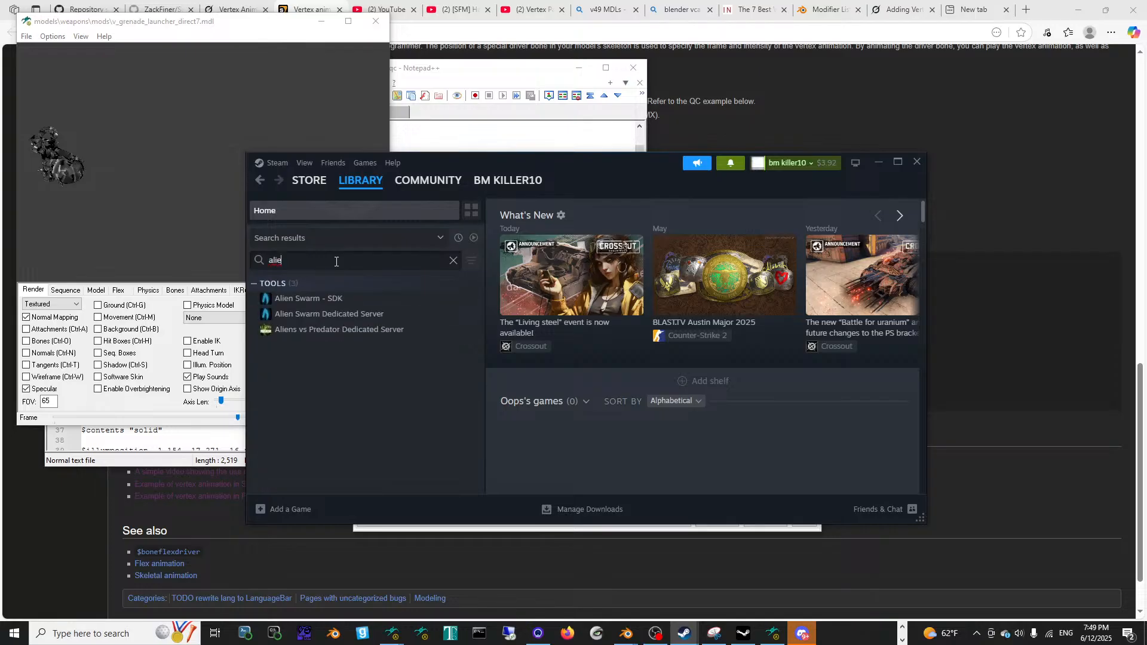
click(361, 298)
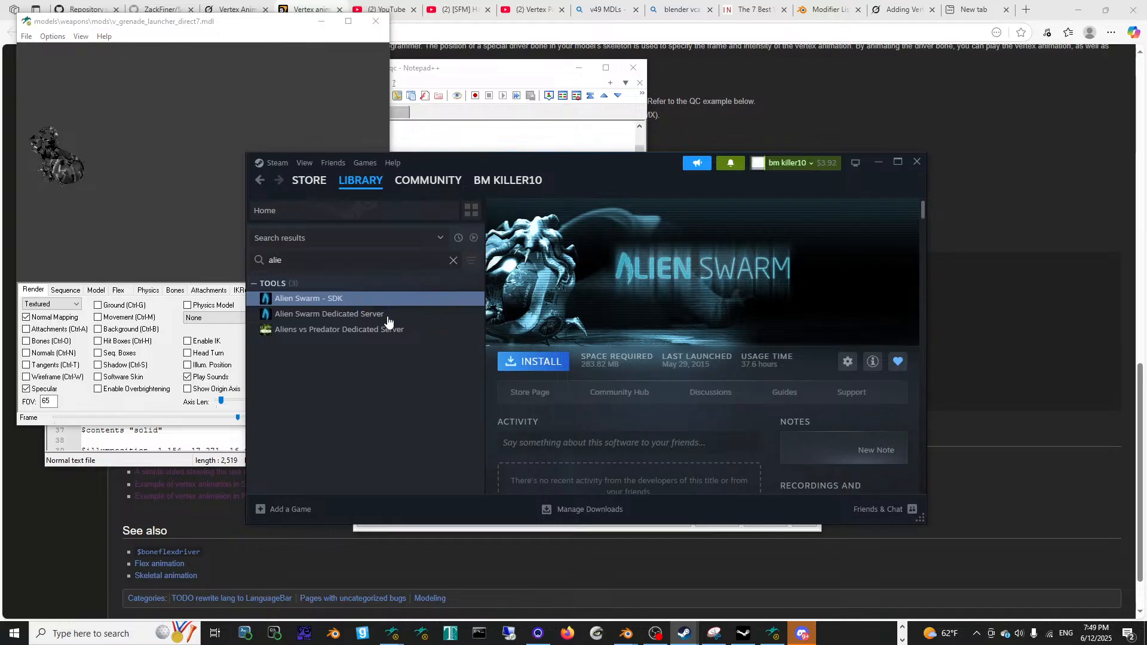
click(534, 362)
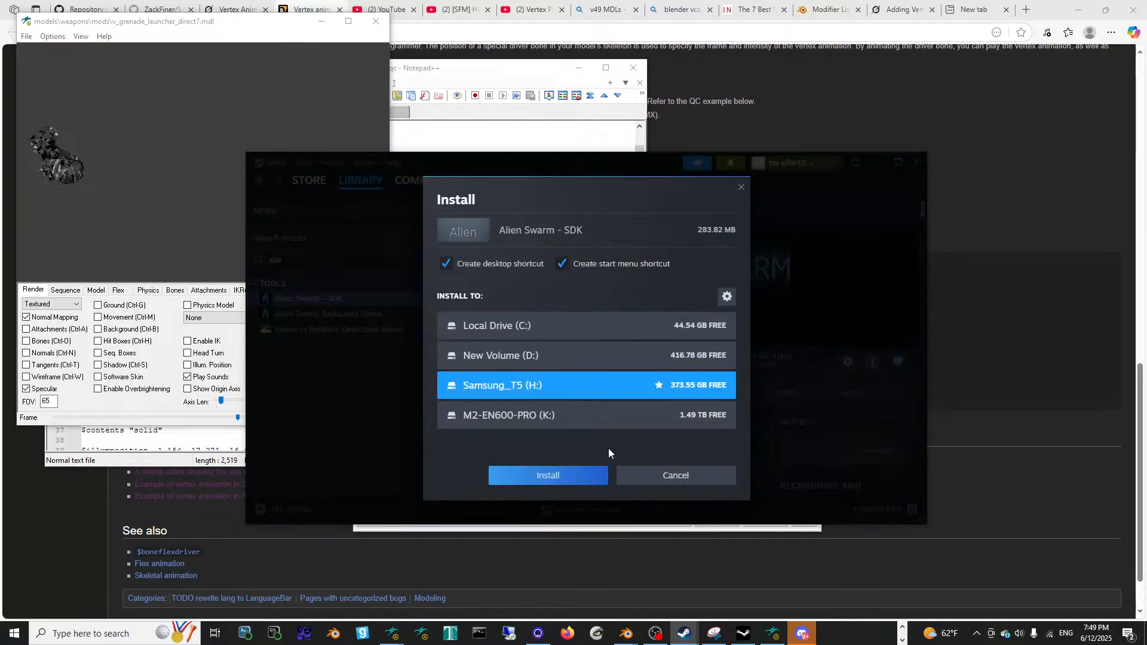
click(575, 475)
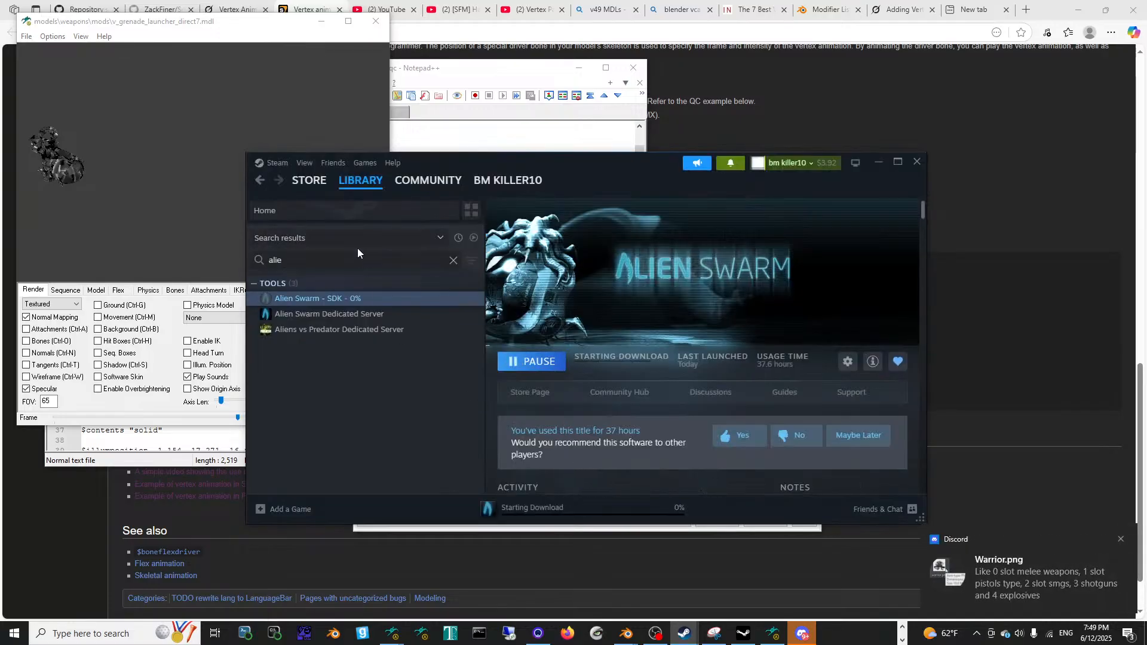
Step: Search the library for "left" and install Left 4 Dead 2 Authoring Tools
double_click(309, 266)
text(left)
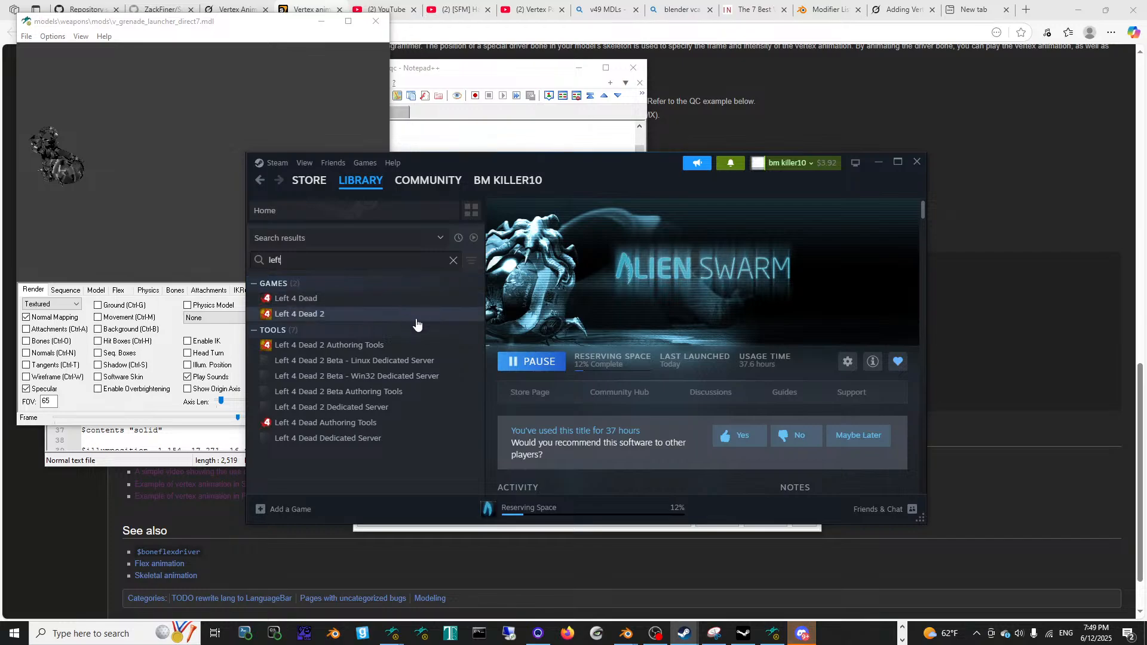
click(406, 346)
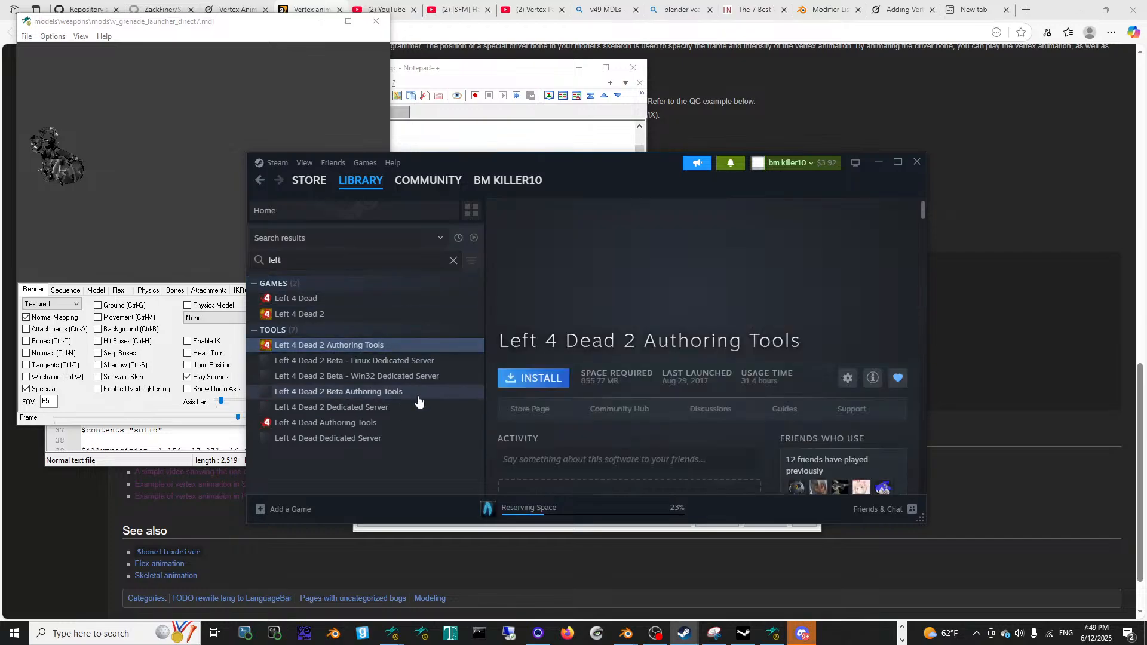
click(534, 378)
click(555, 476)
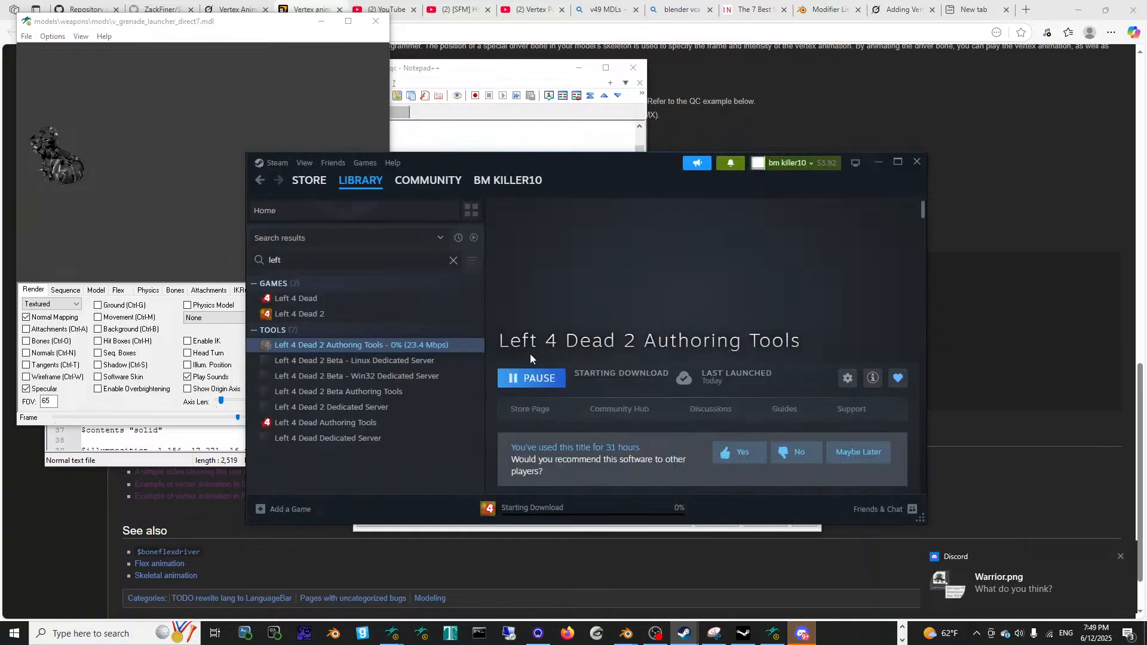
Step: Search the library for "por" and install Portal 2 Authoring Tools
drag(364, 260, 118, 253)
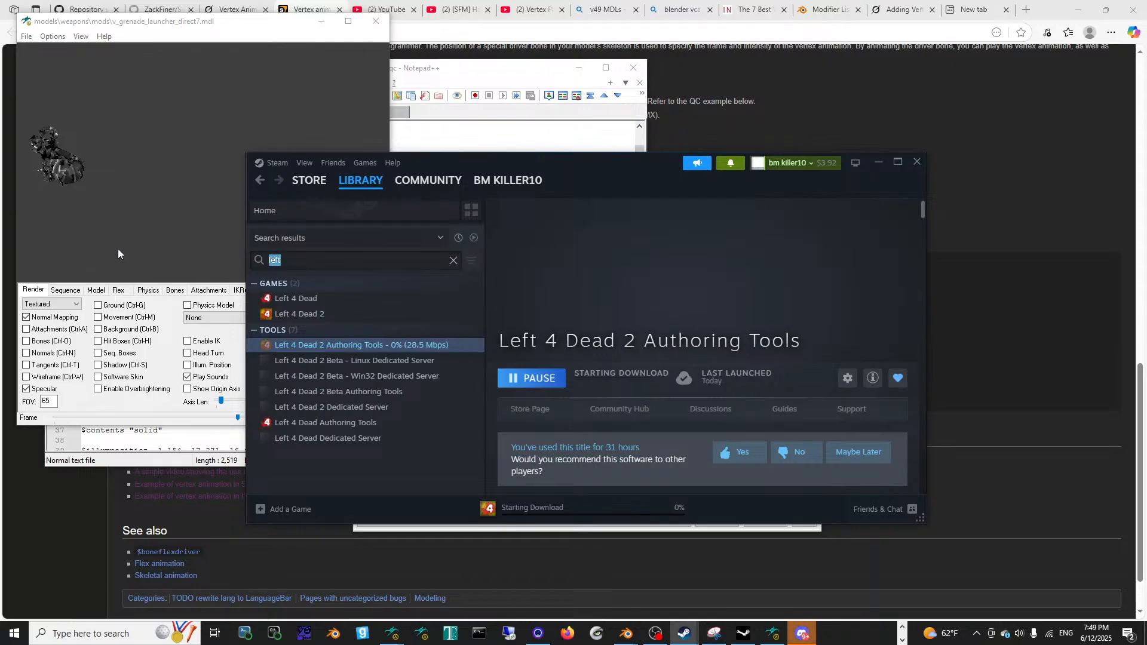
text(por)
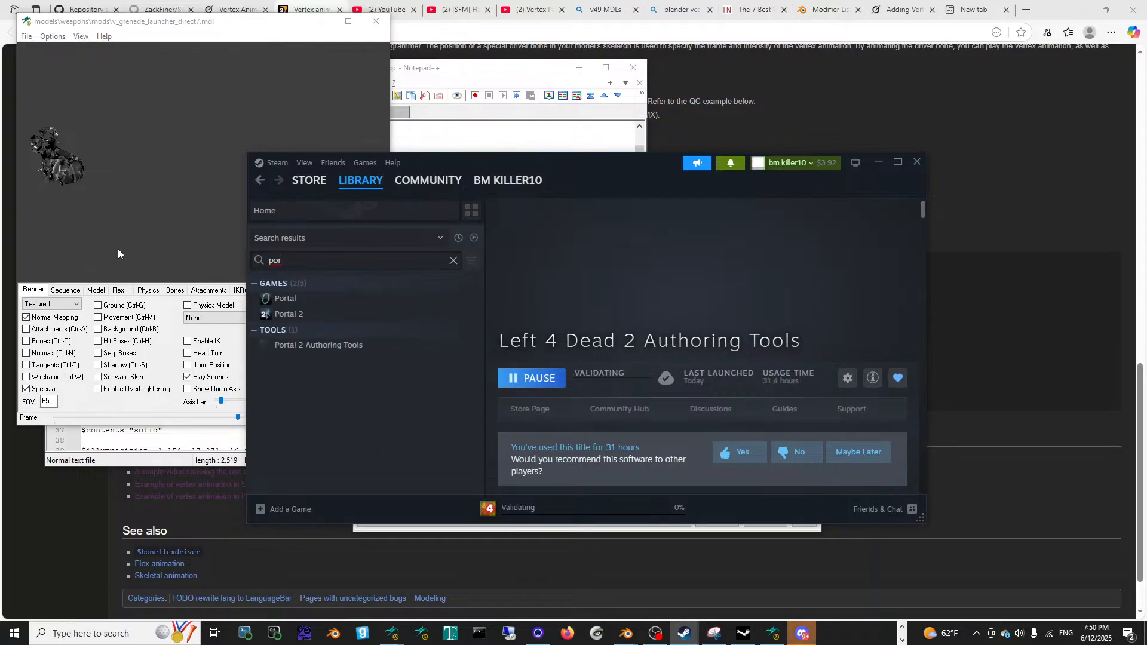
click(356, 346)
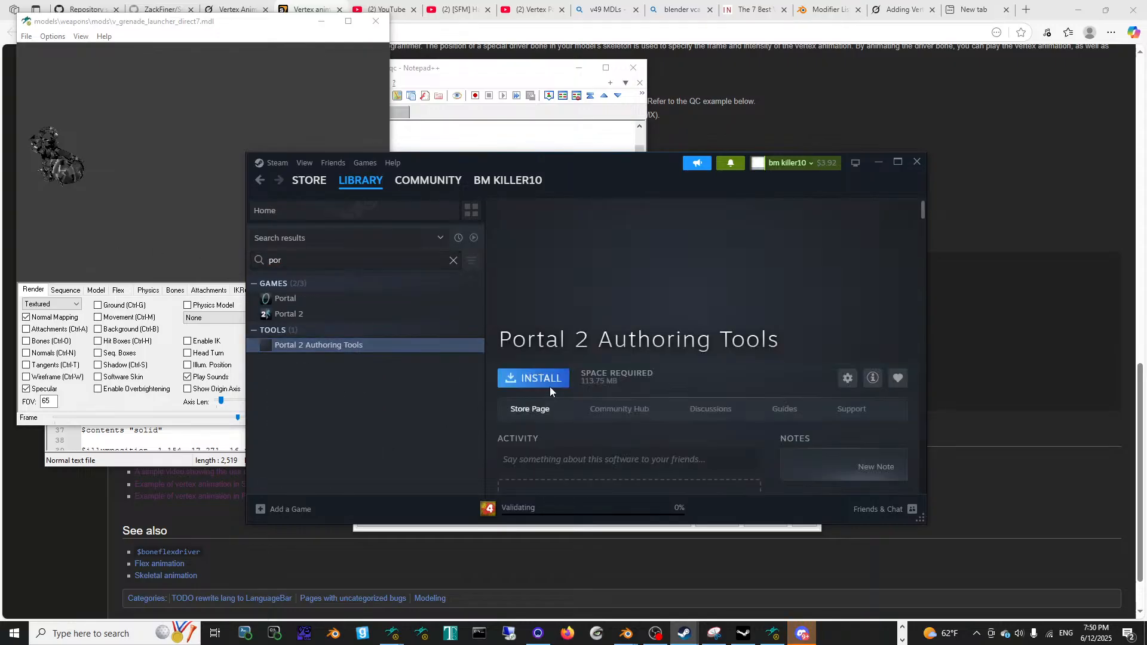
click(547, 387)
click(557, 476)
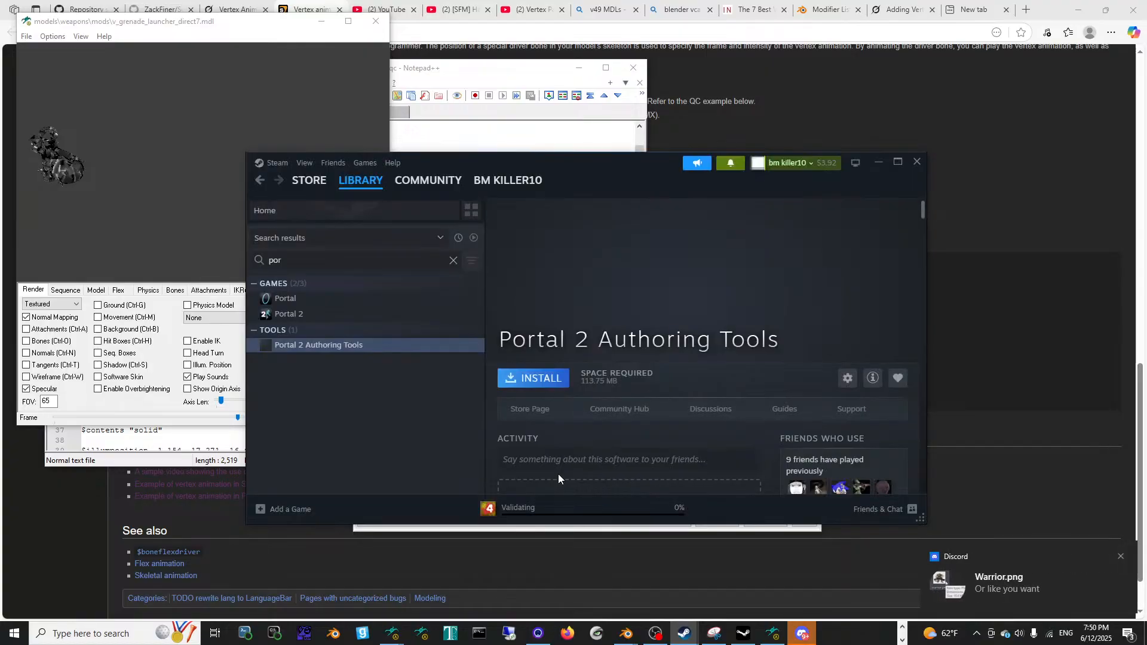
scroll(557, 439, down, 5)
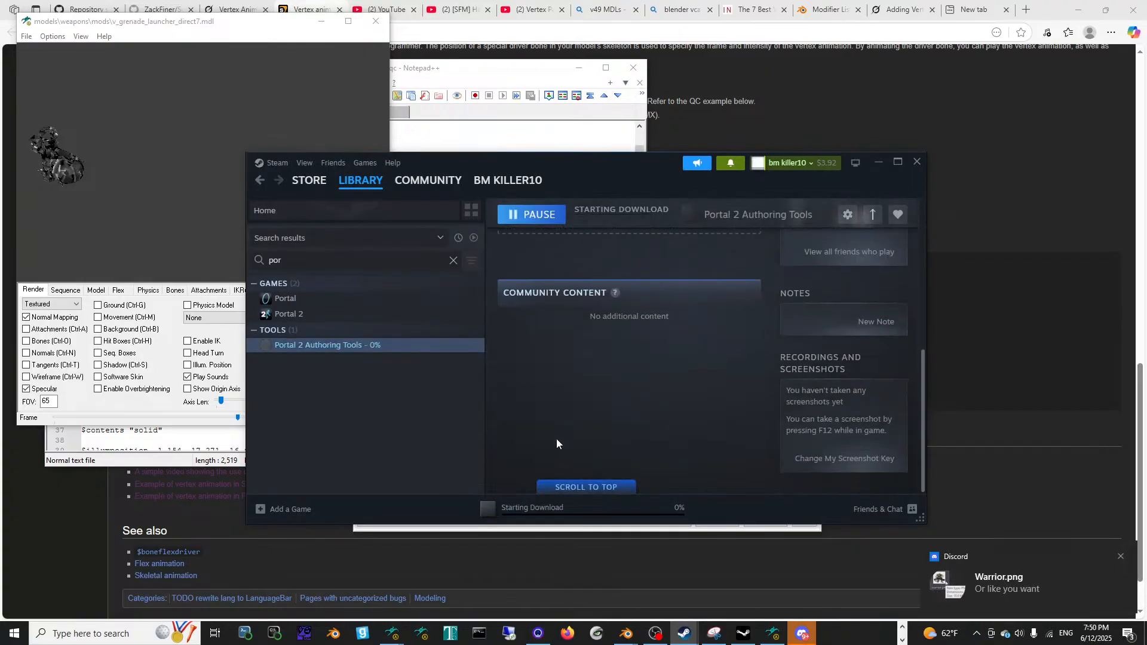
scroll(557, 439, up, 4)
scroll(650, 394, down, 5)
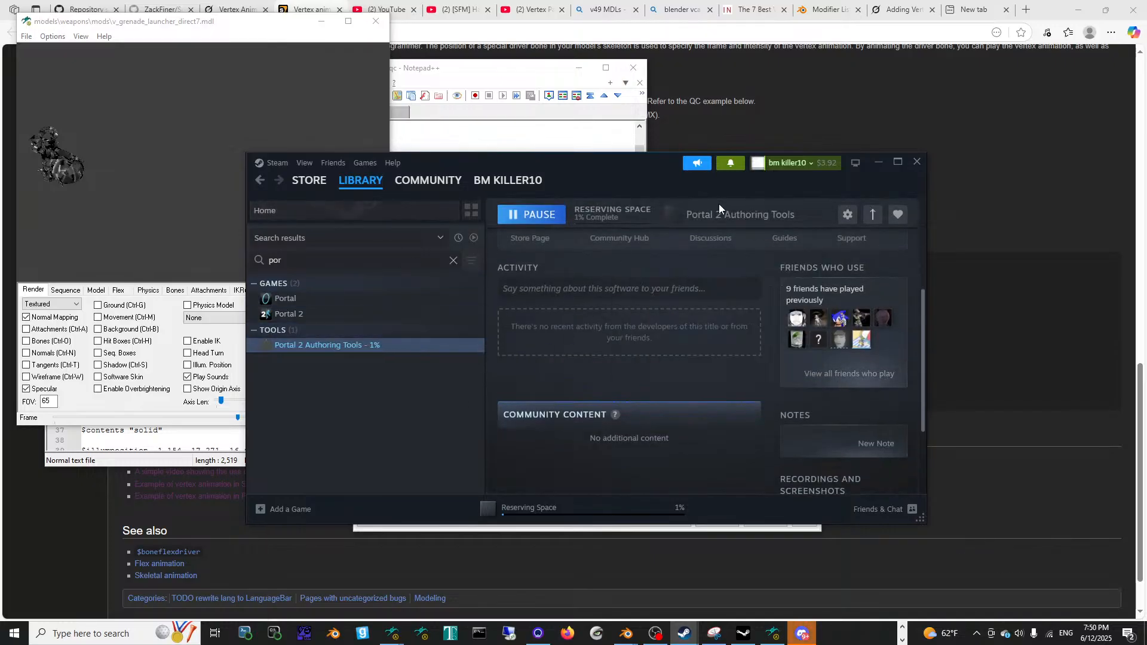
Step: Switch back to the model viewer and inspect the grenade launcher from another angle
click(139, 155)
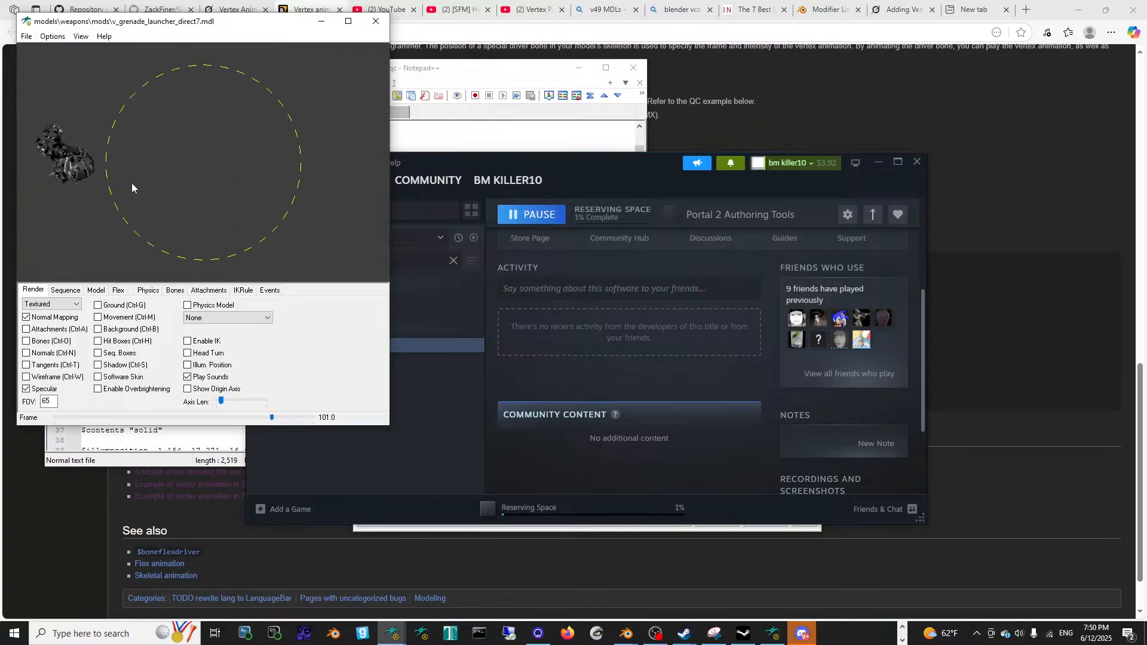
drag(228, 159, 245, 135)
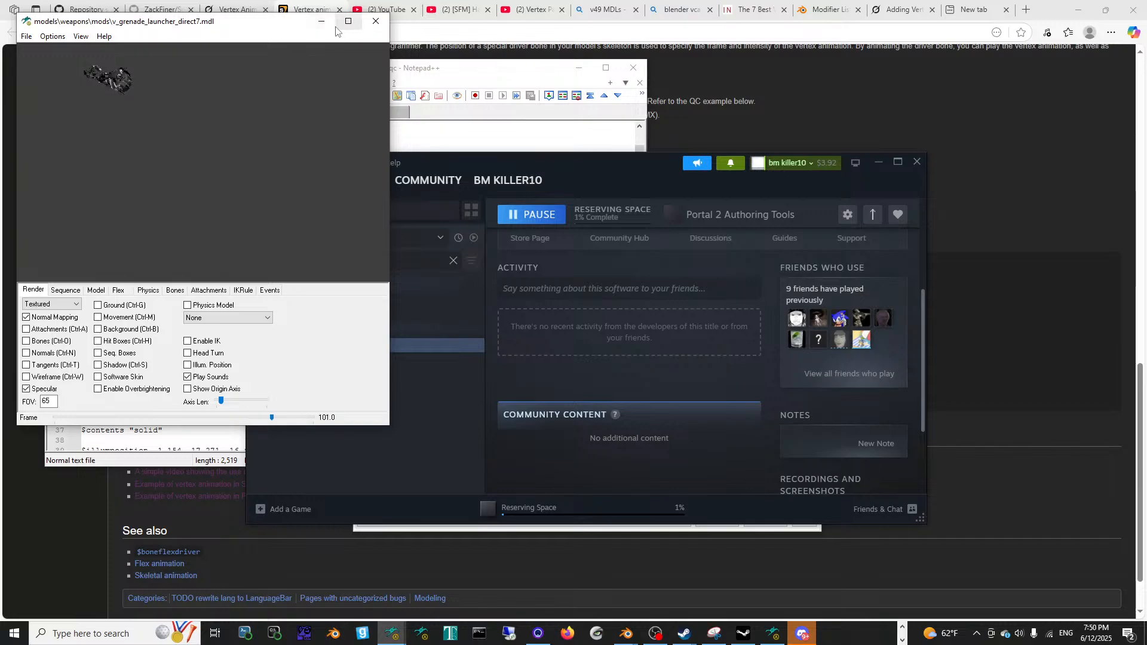